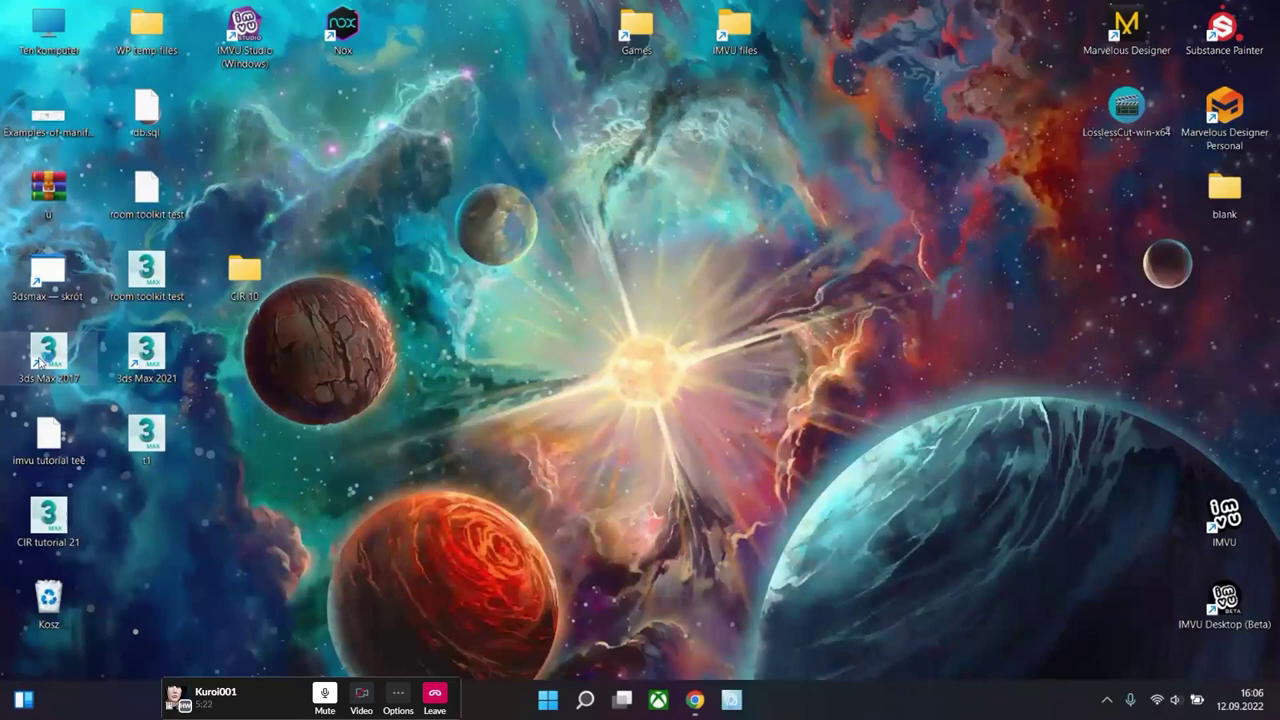
- Launch 3ds Max 2017 from the desktop shortcut so it loads the t1.max scene
double_click(47, 355)
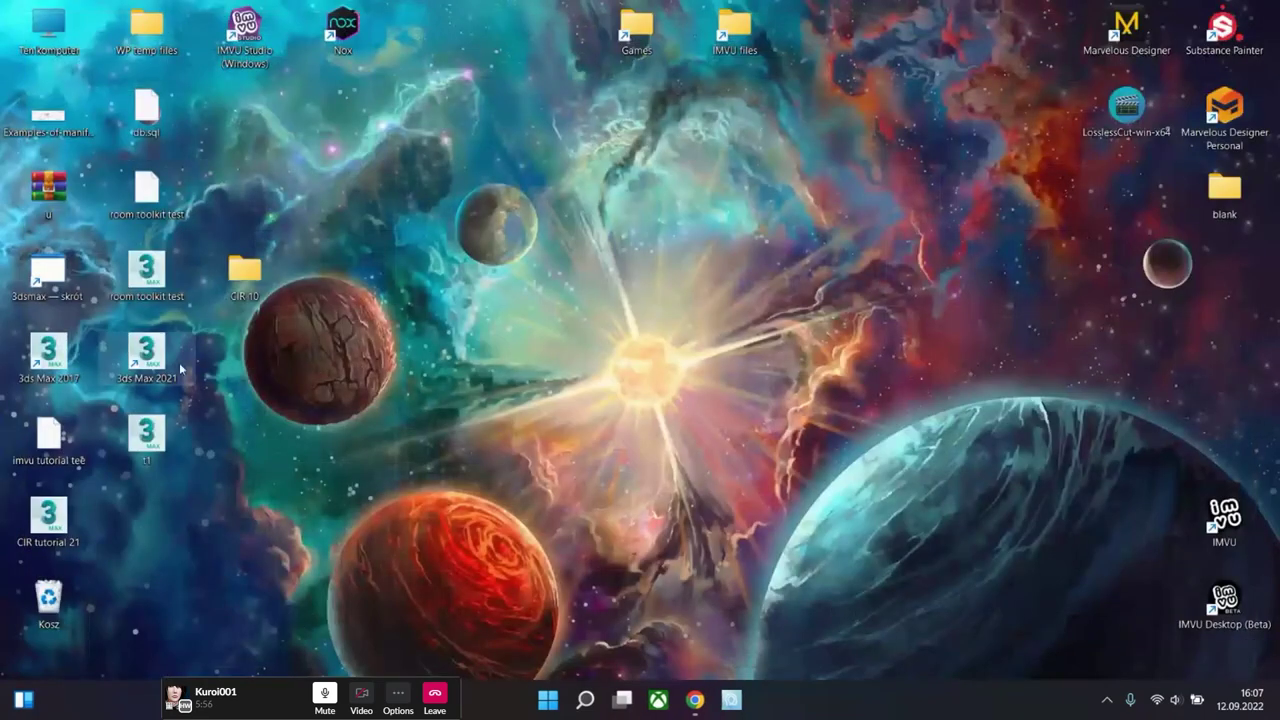
double_click(48, 352)
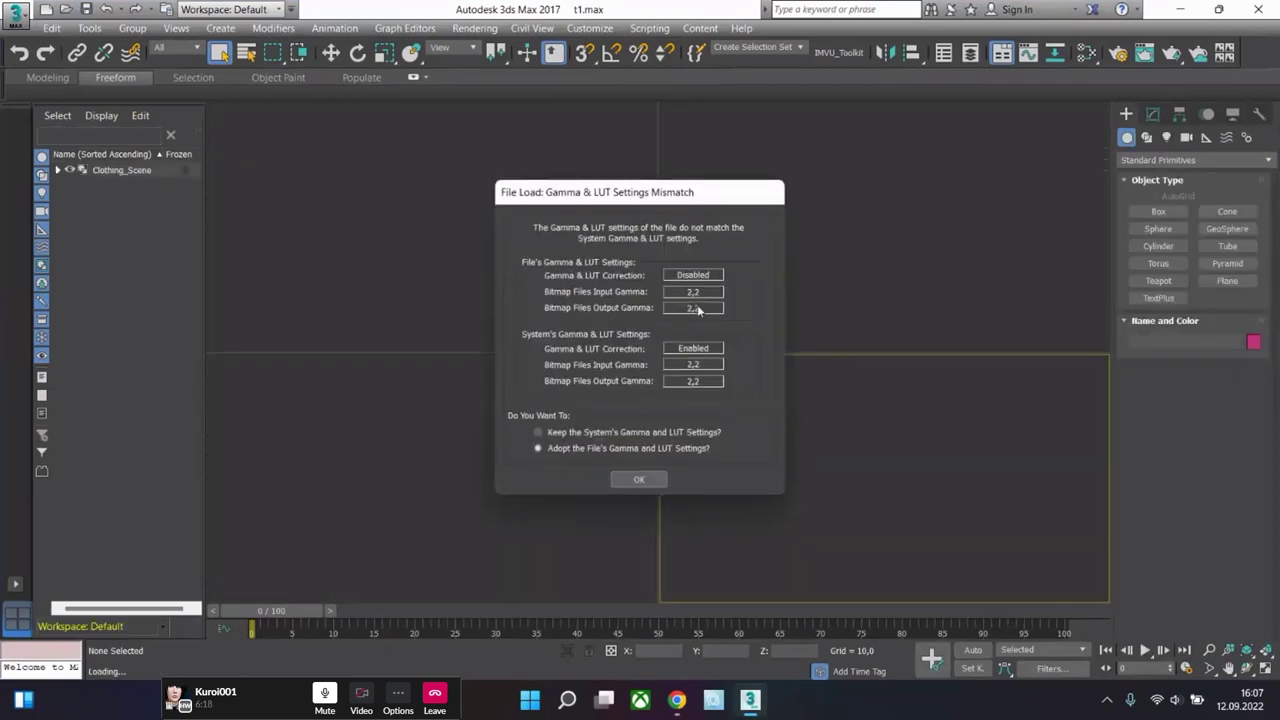
- Adopt the file's gamma settings, dismiss the missing-files warning, and hide the NakedTop shirt
left_click(651, 484)
left_click(849, 491)
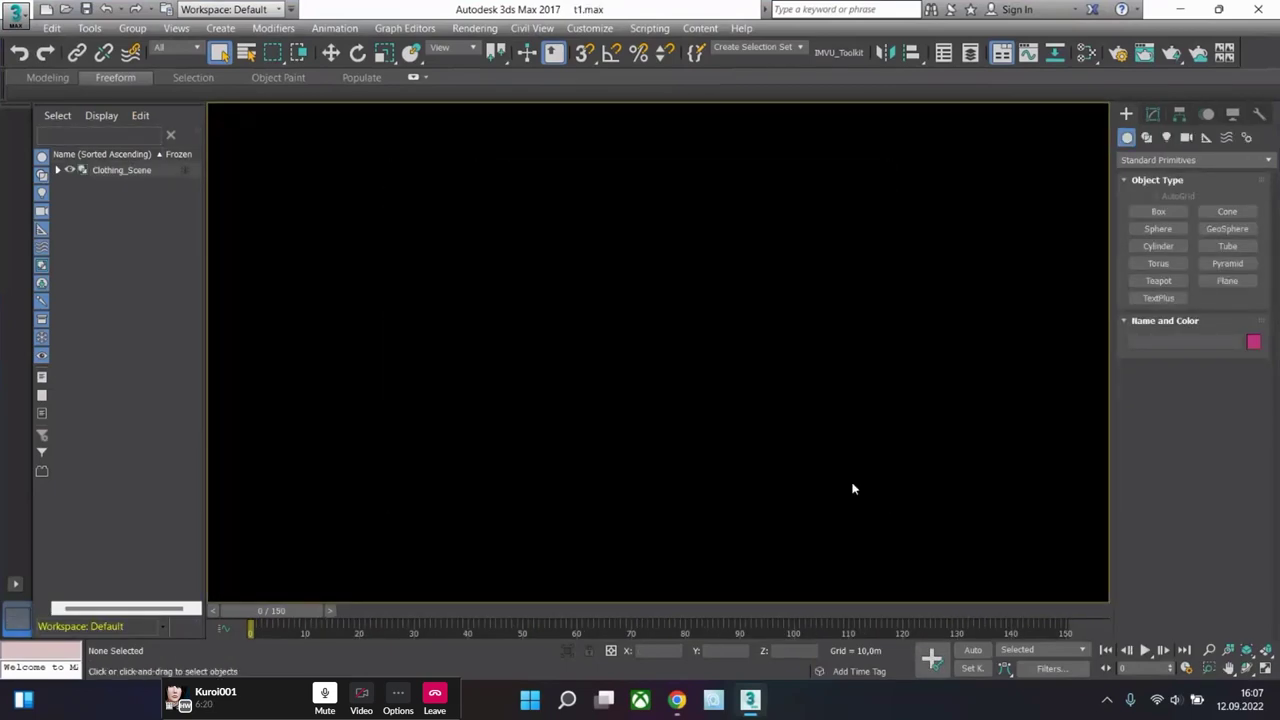
left_click(740, 396)
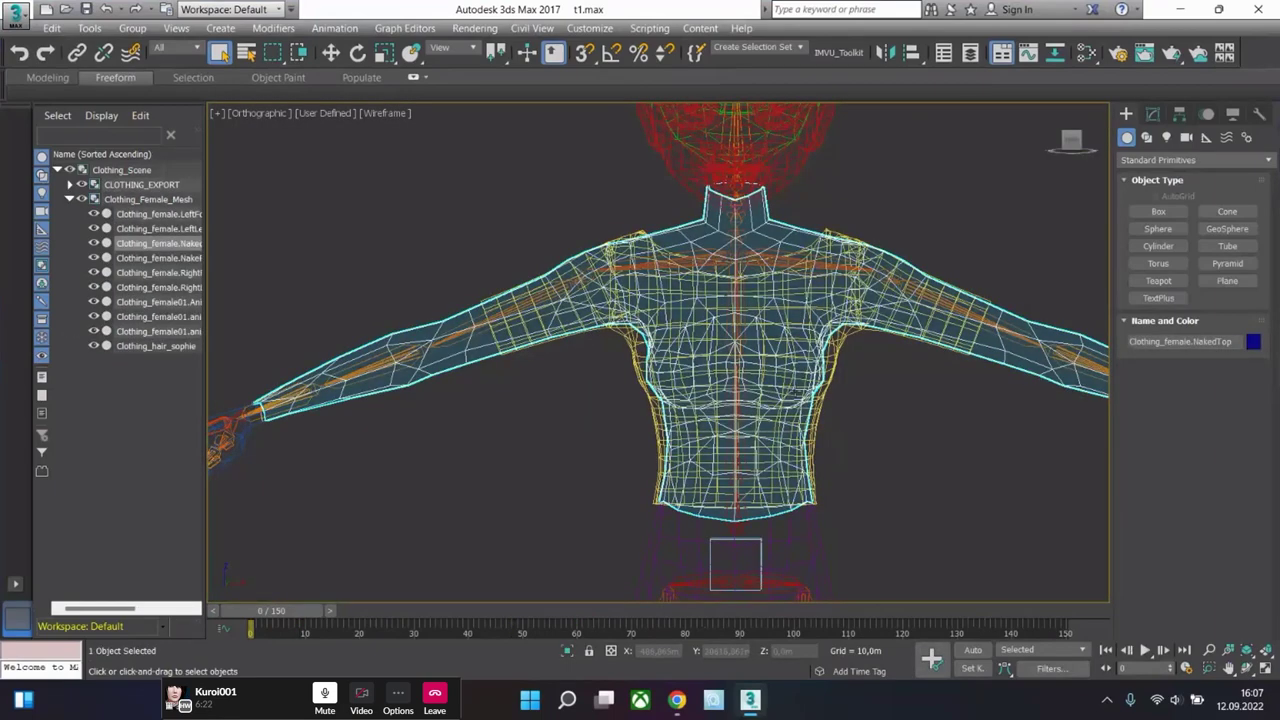
right_click(812, 413)
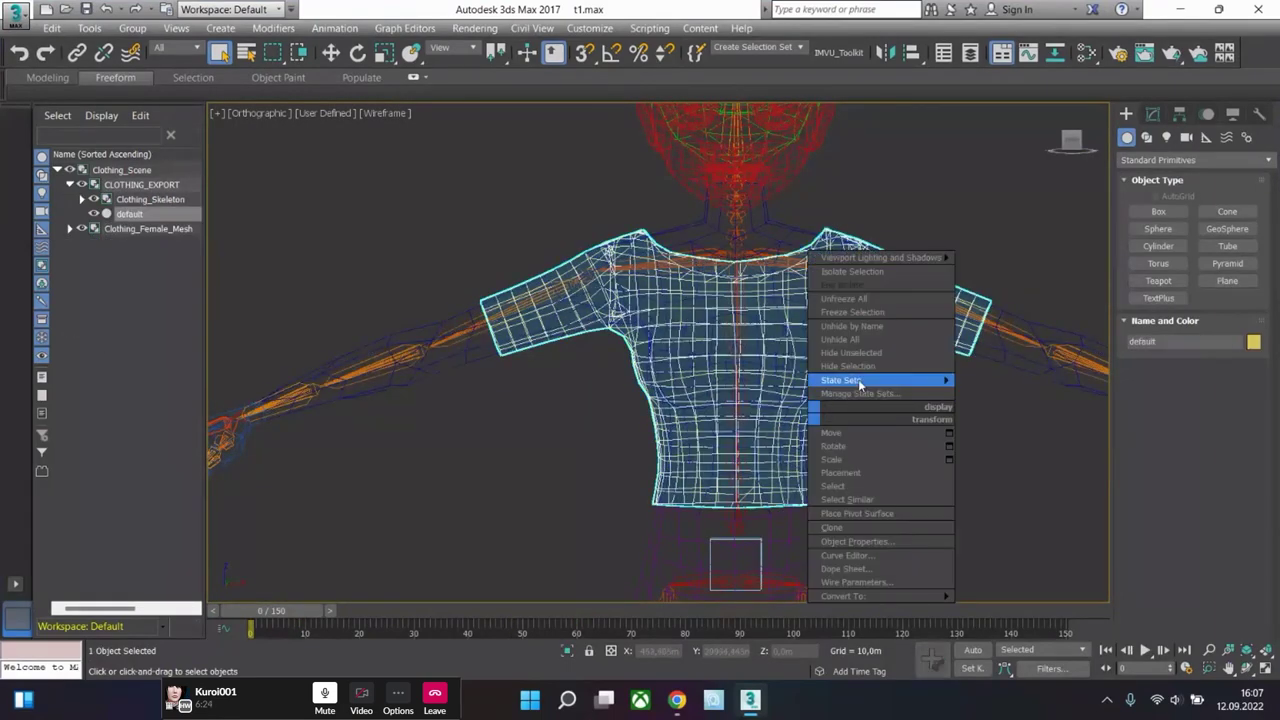
left_click(866, 367)
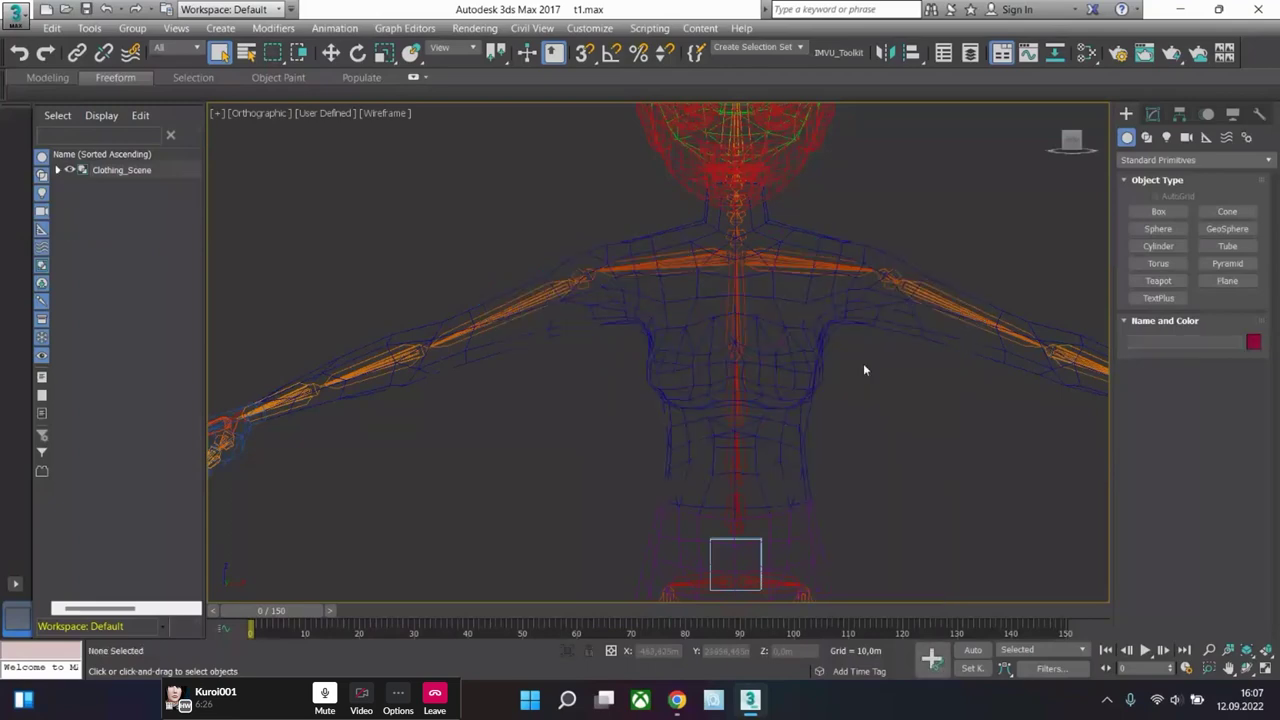
- Turn the view to face the character front-on with Edged Faces shading, framing the whole body
mouse_move(858, 408)
middle_mouse_down("alt")
mouse_move(863, 451)
mouse_move(780, 460)
mouse_move(714, 369)
middle_mouse_up("alt")
key("F3")
scroll(777, 452, "down", 3)
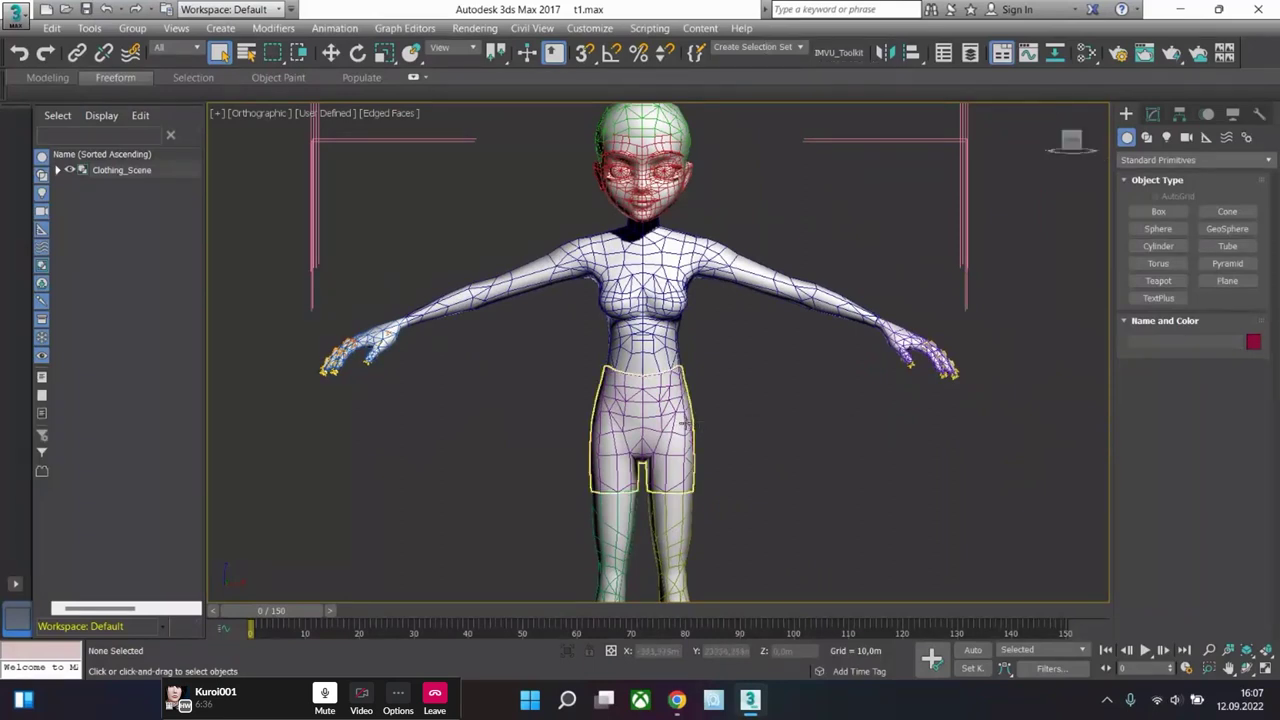
scroll(682, 422, "up", 3)
scroll(683, 424, "down", 1)
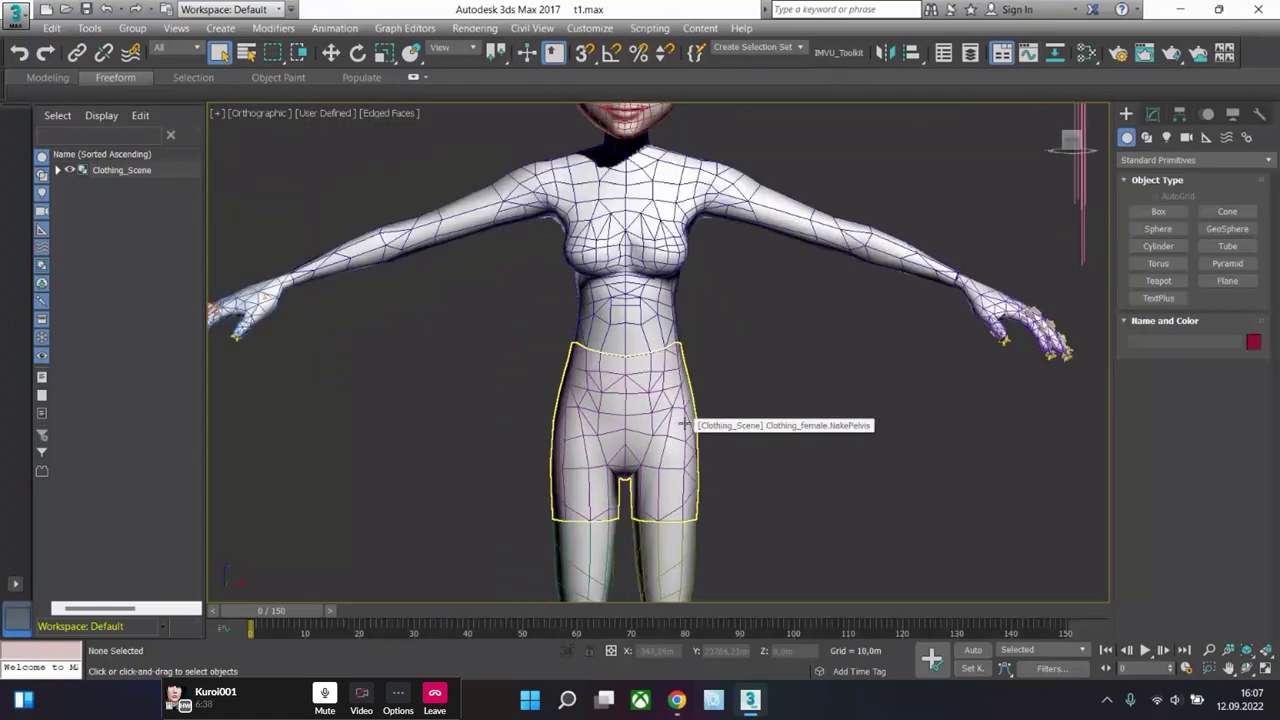
middle_click_drag(742, 406, 715, 449)
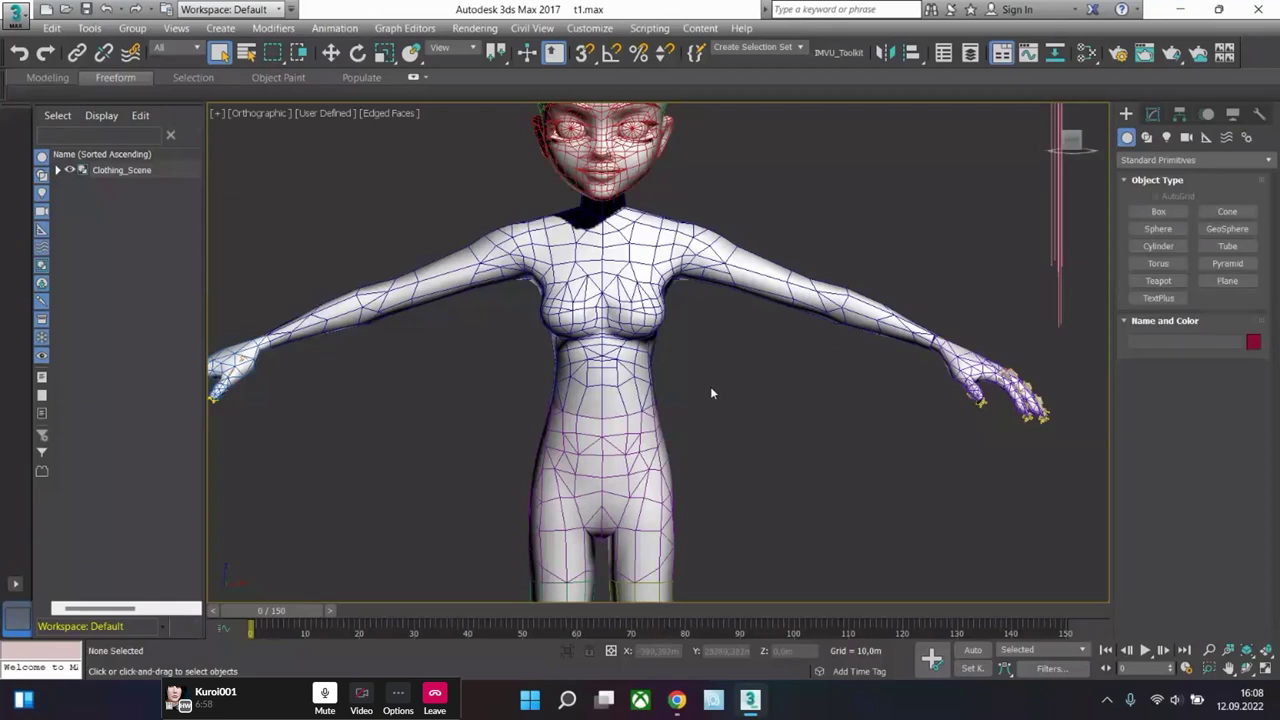
scroll(711, 391, "down", 2)
middle_click_drag(748, 449, 617, 357)
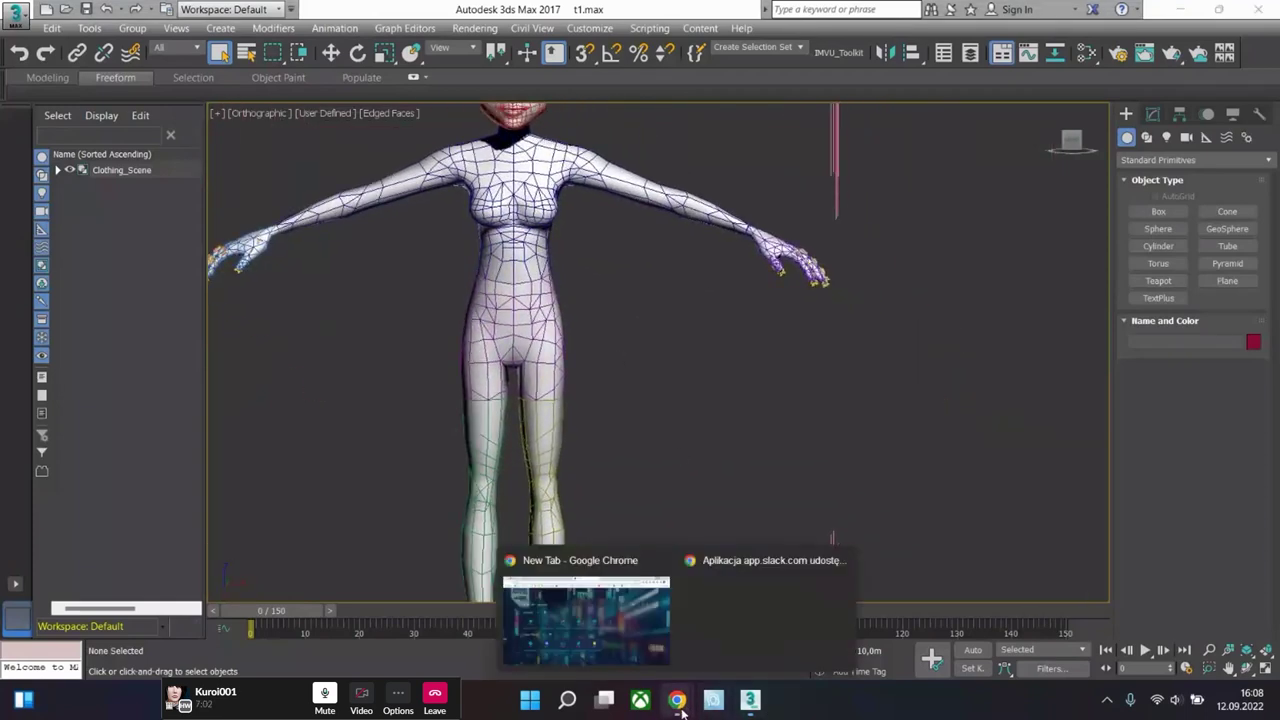
scroll(676, 286, "down", 3)
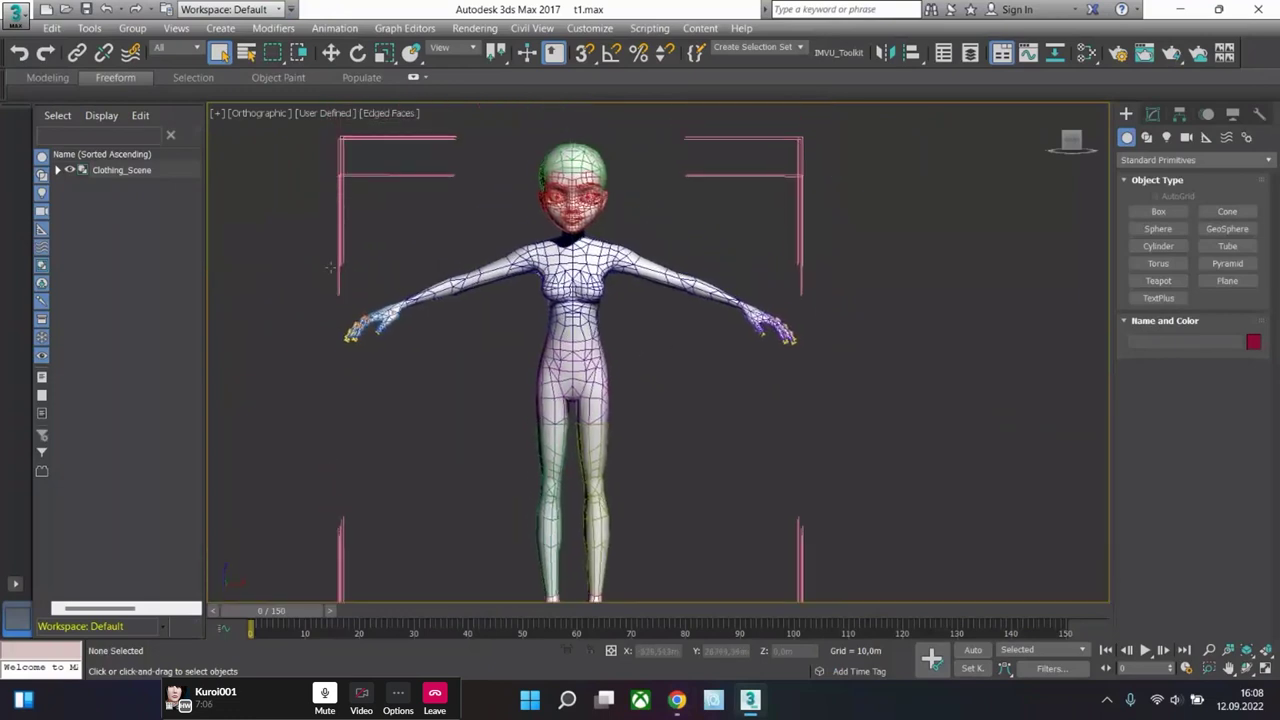
- Import the hoodie OBJ from Desktop > CIR 10 with default settings, naming it hoodie
left_click(16, 16)
left_click(67, 256)
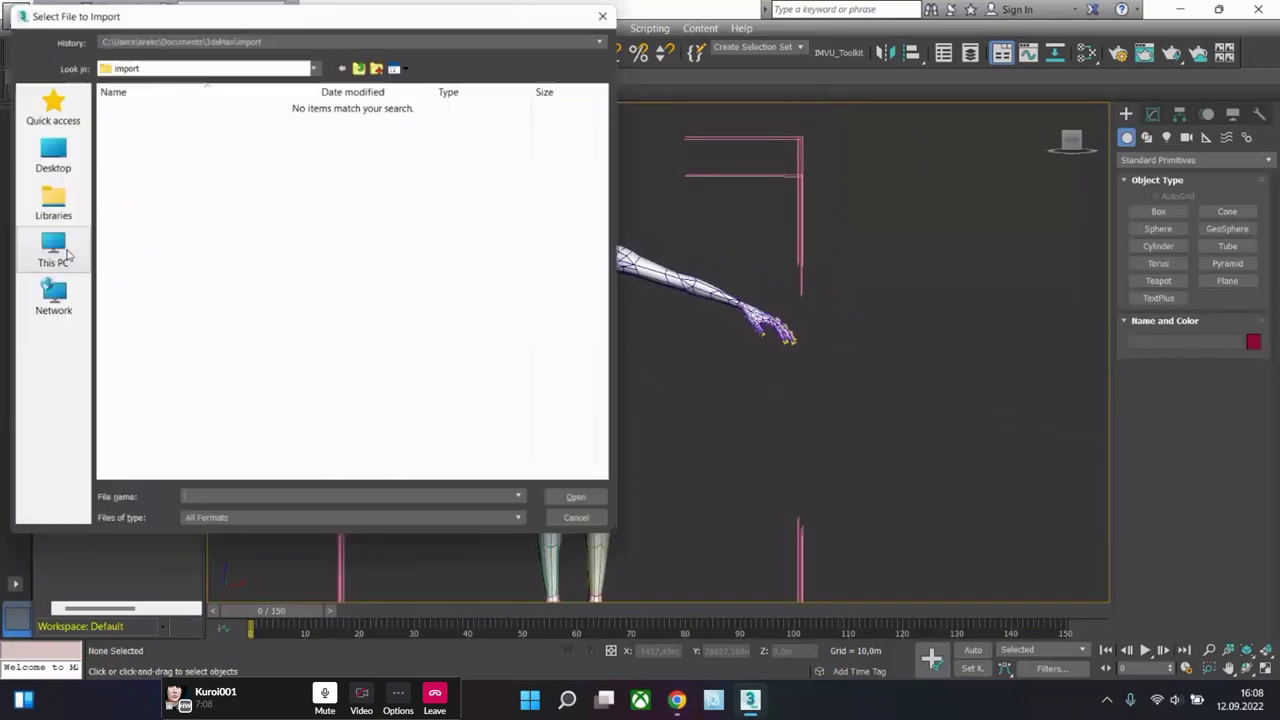
left_click(68, 150)
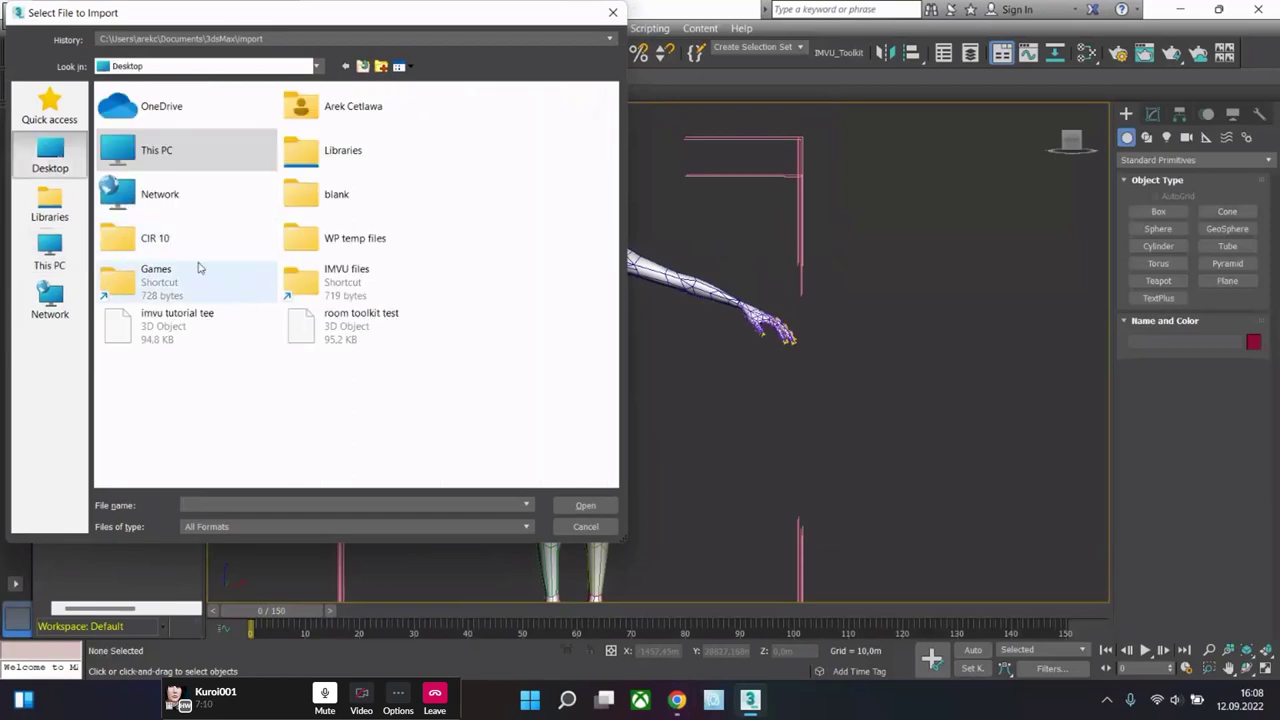
double_click(183, 248)
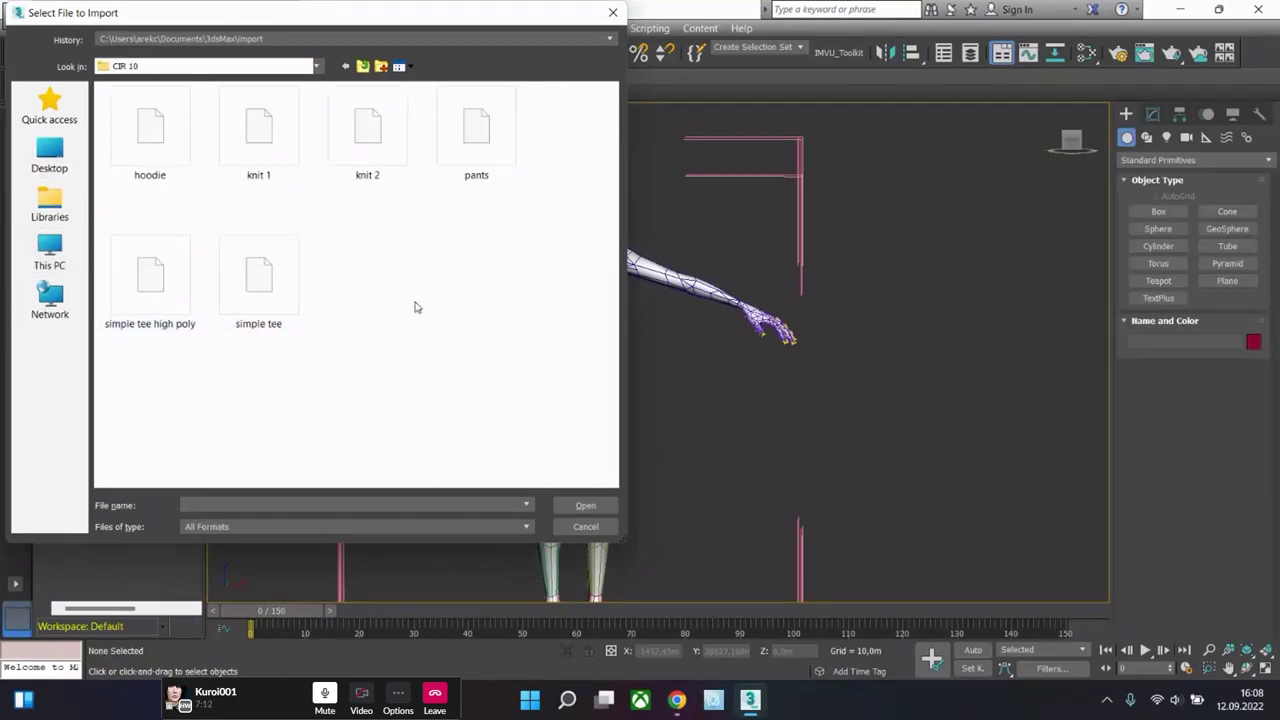
left_click(183, 155)
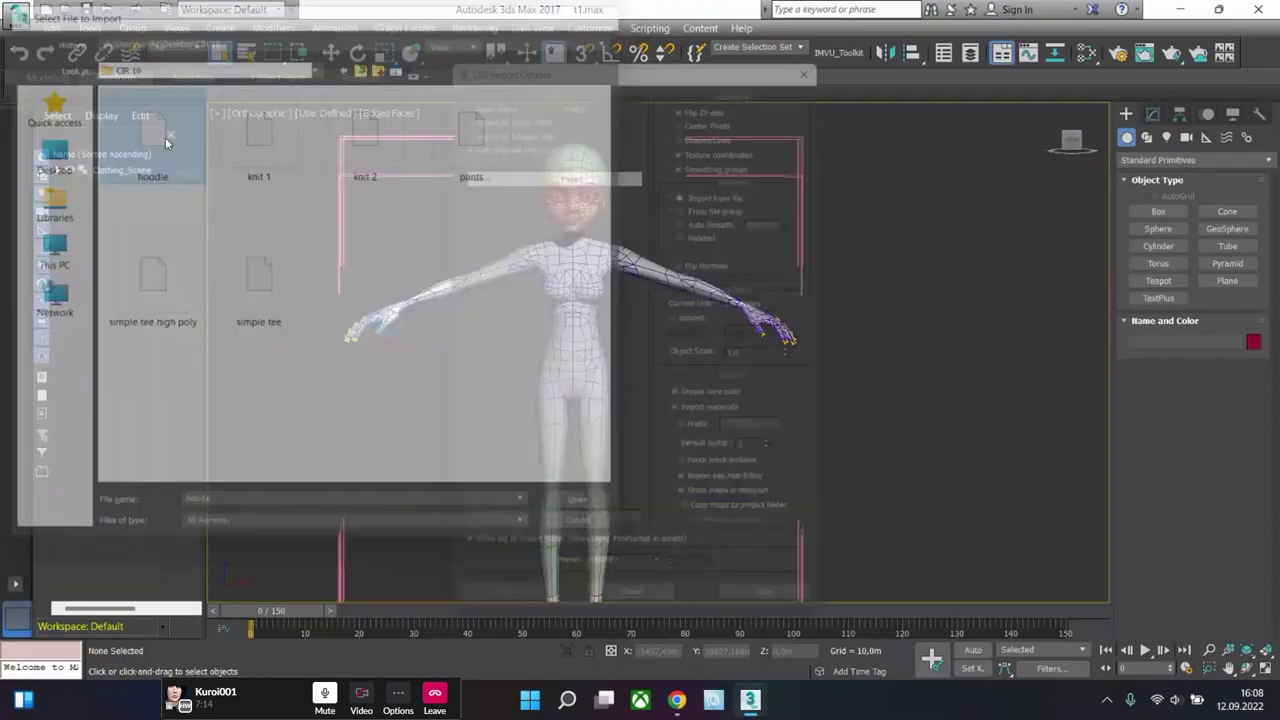
left_click(494, 537)
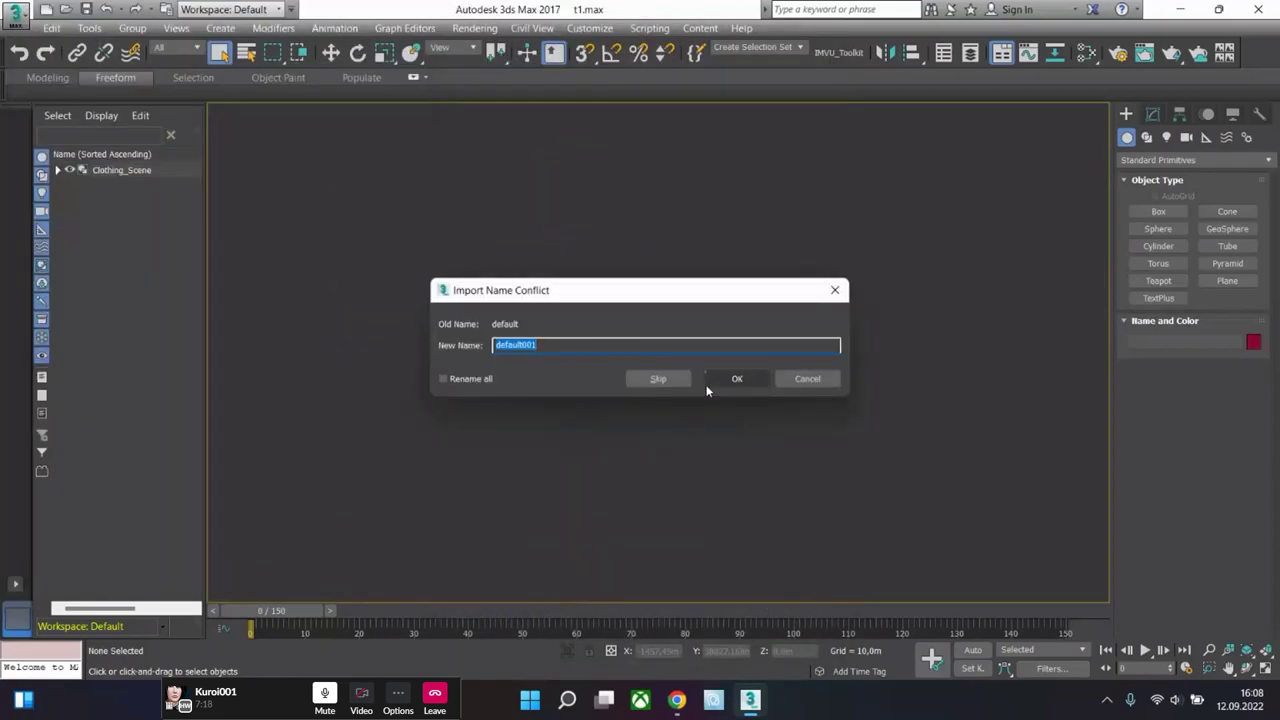
type("hoodie")
left_click(736, 381)
scroll(736, 381, "down", 5)
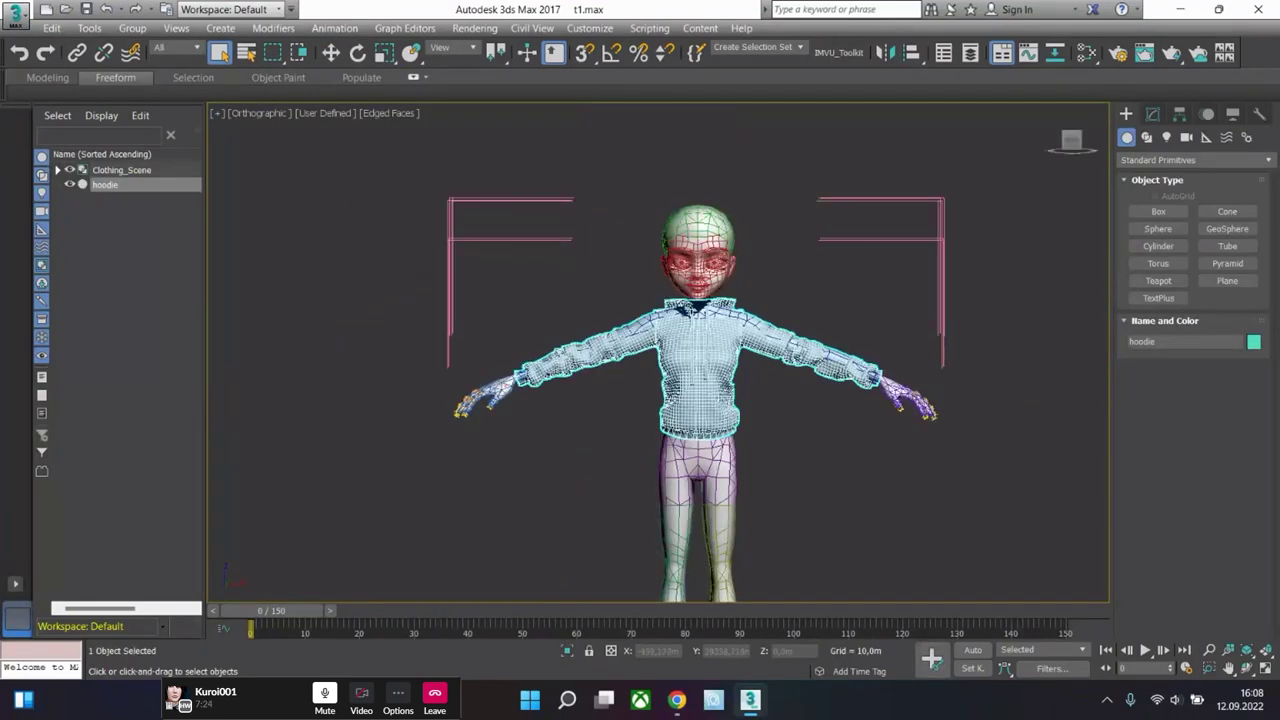
- In Element mode, select all the hoodie's faces and move them off the character to the right
left_click(331, 52)
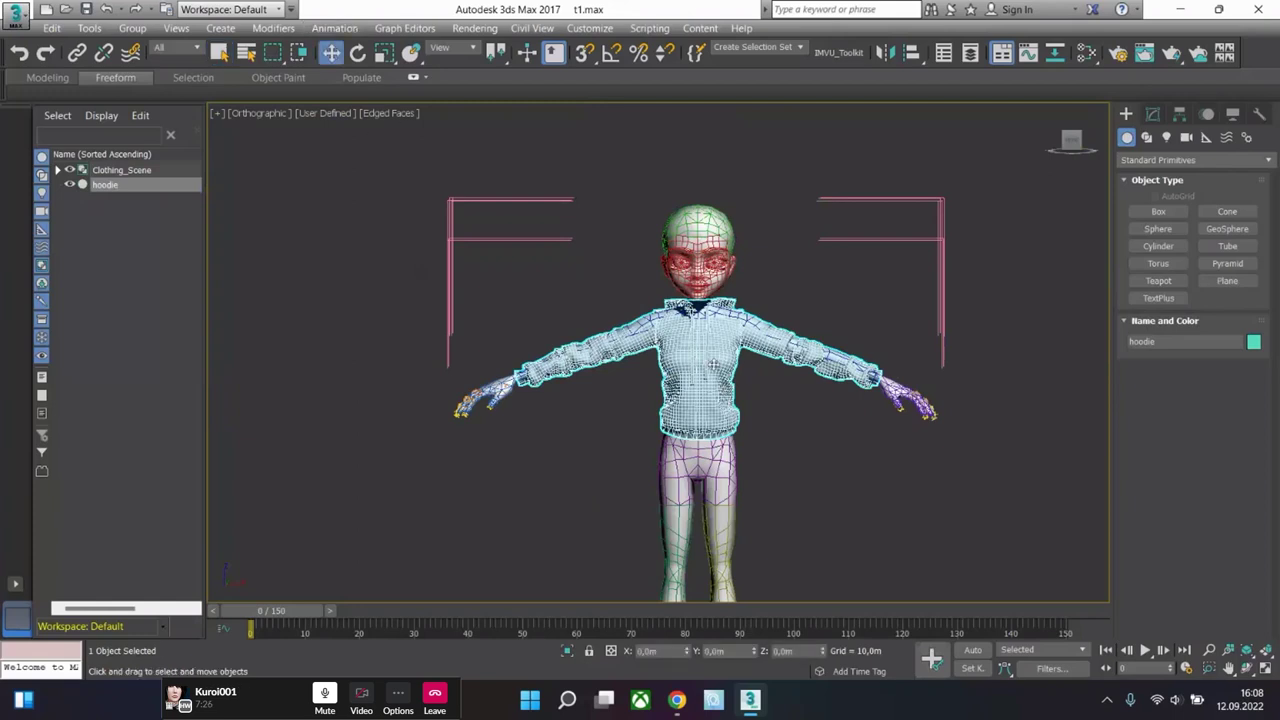
left_click(1153, 113)
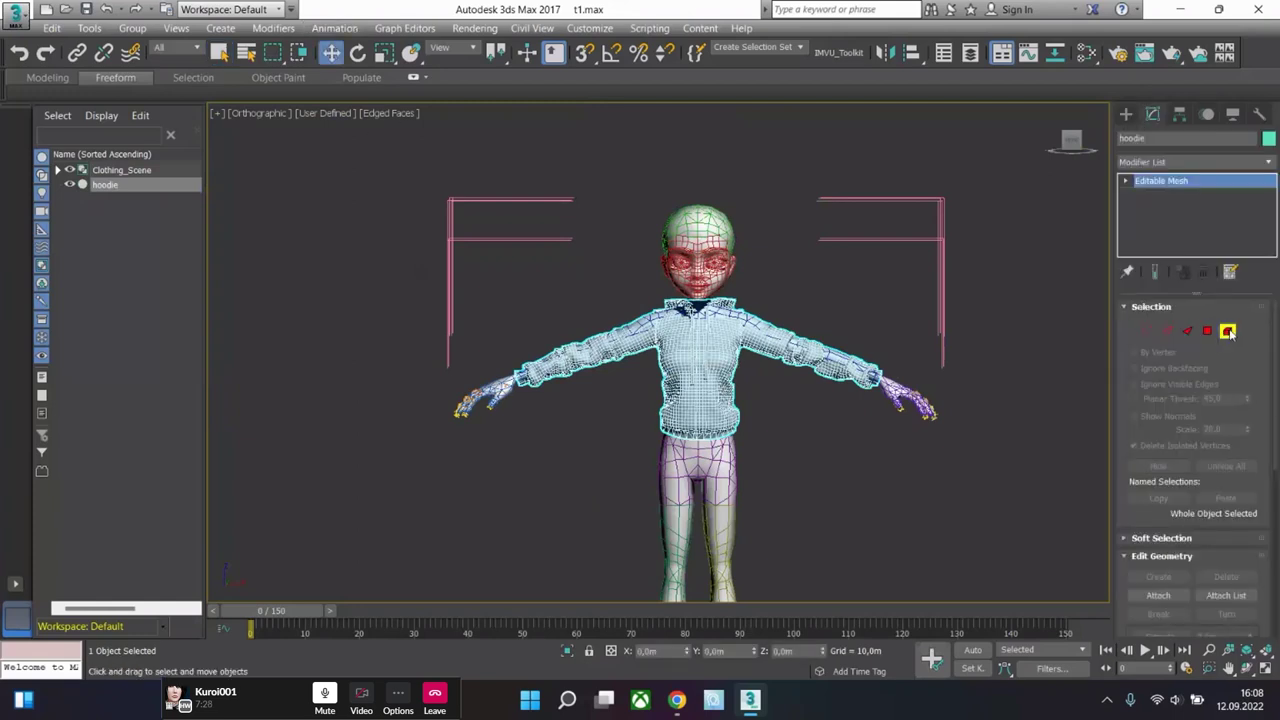
left_click(1228, 331)
left_click_drag(463, 515, 464, 512)
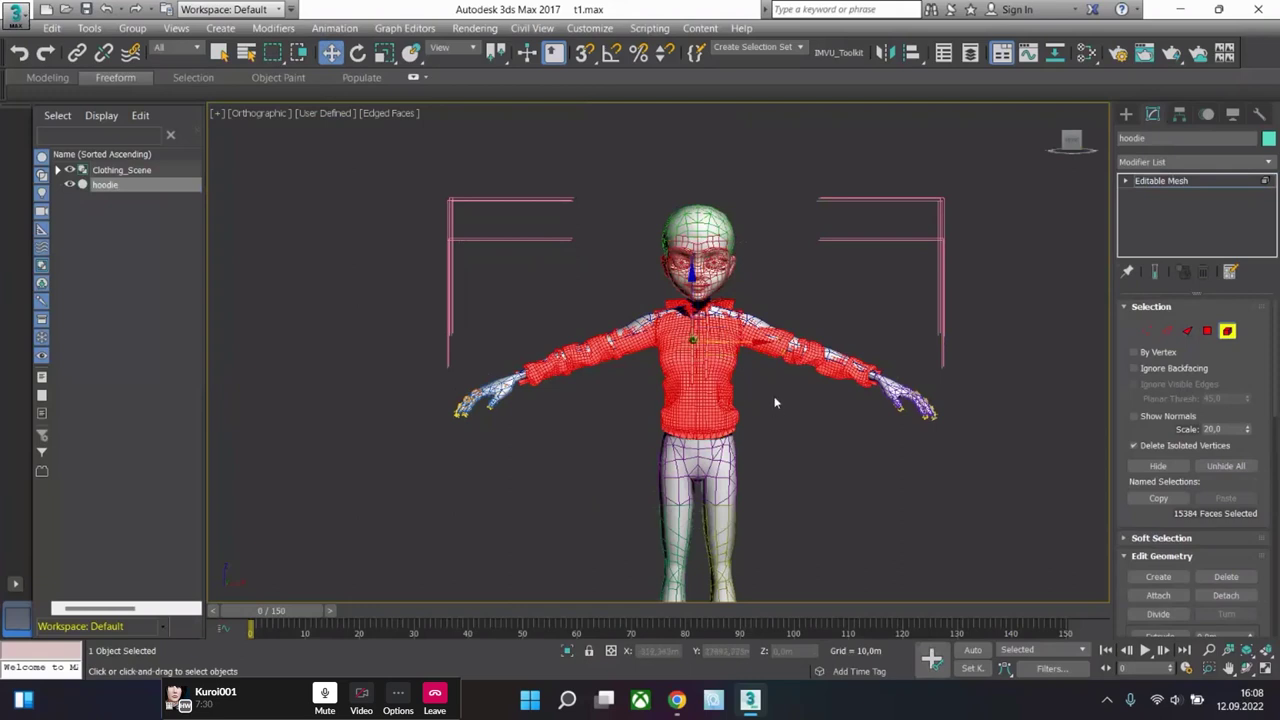
scroll(778, 394, "down", 2)
scroll(778, 394, "up", 1)
middle_click_drag(778, 394, 665, 435)
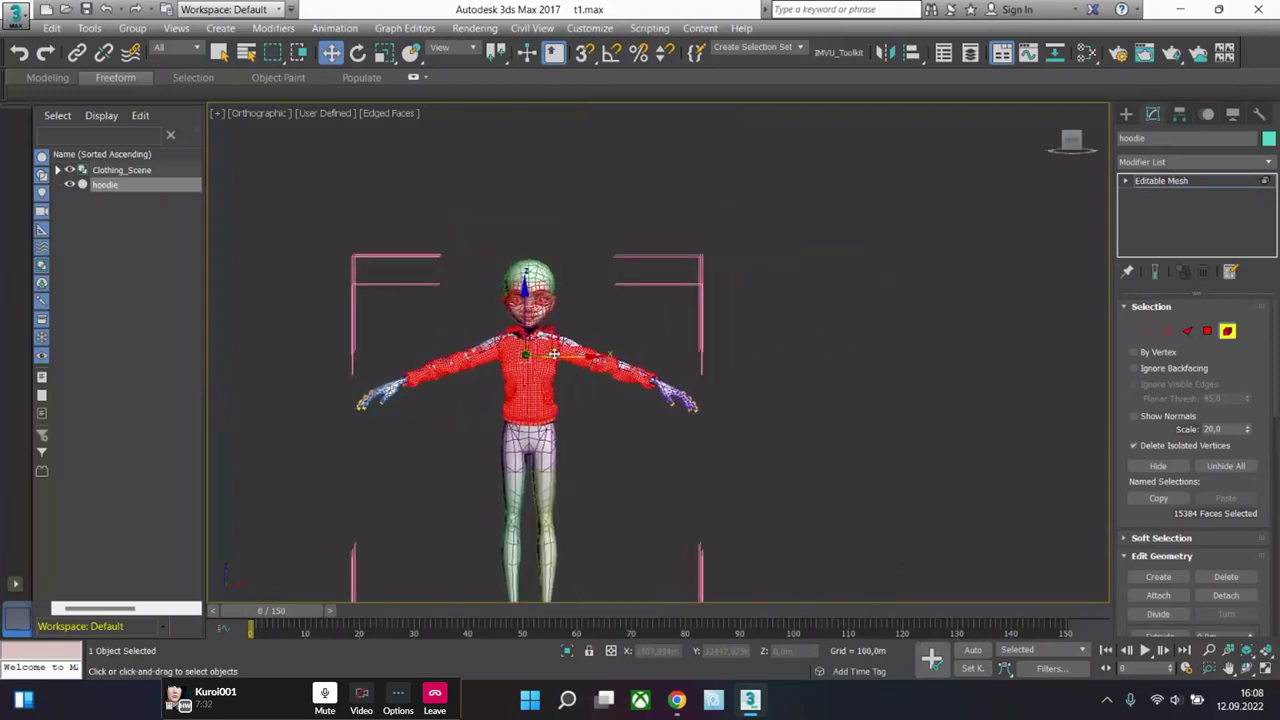
left_click_drag(556, 367, 915, 367)
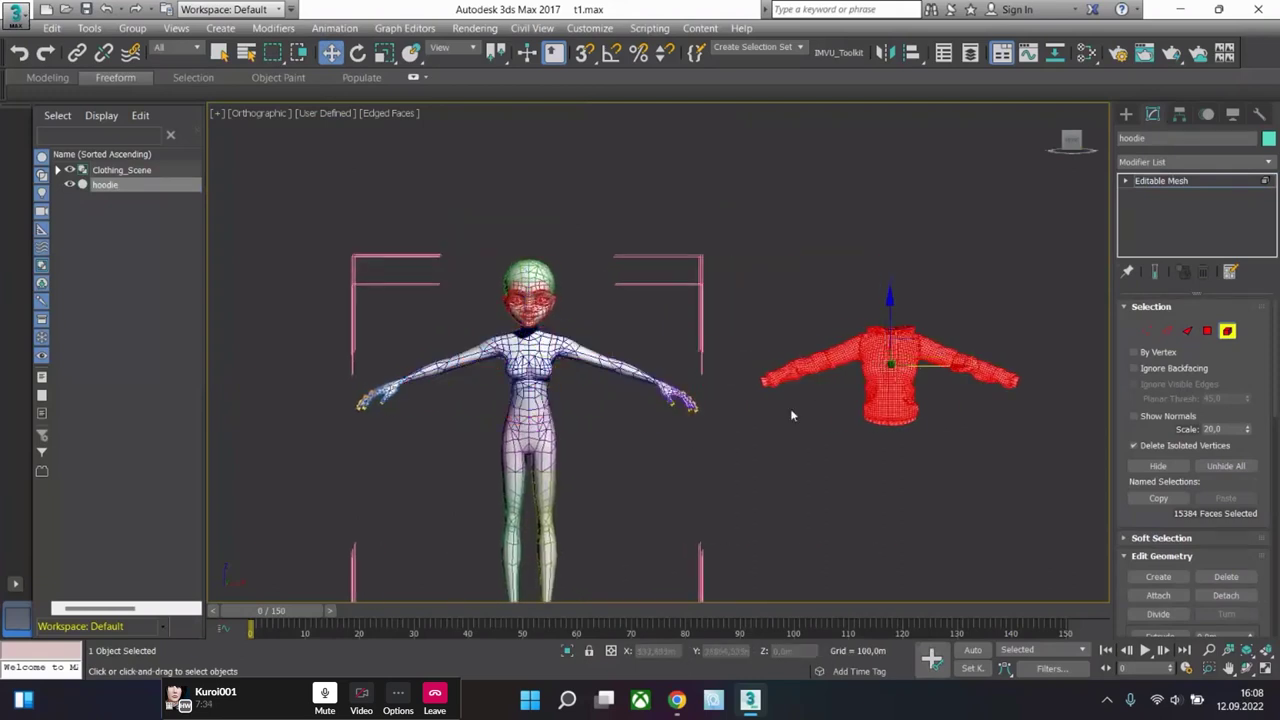
scroll(895, 370, "up", 3)
scroll(895, 370, "down", 3)
- Reselect and delete the hoodie's faces, reframe the view, and keep the object name hoodie
right_click(895, 370)
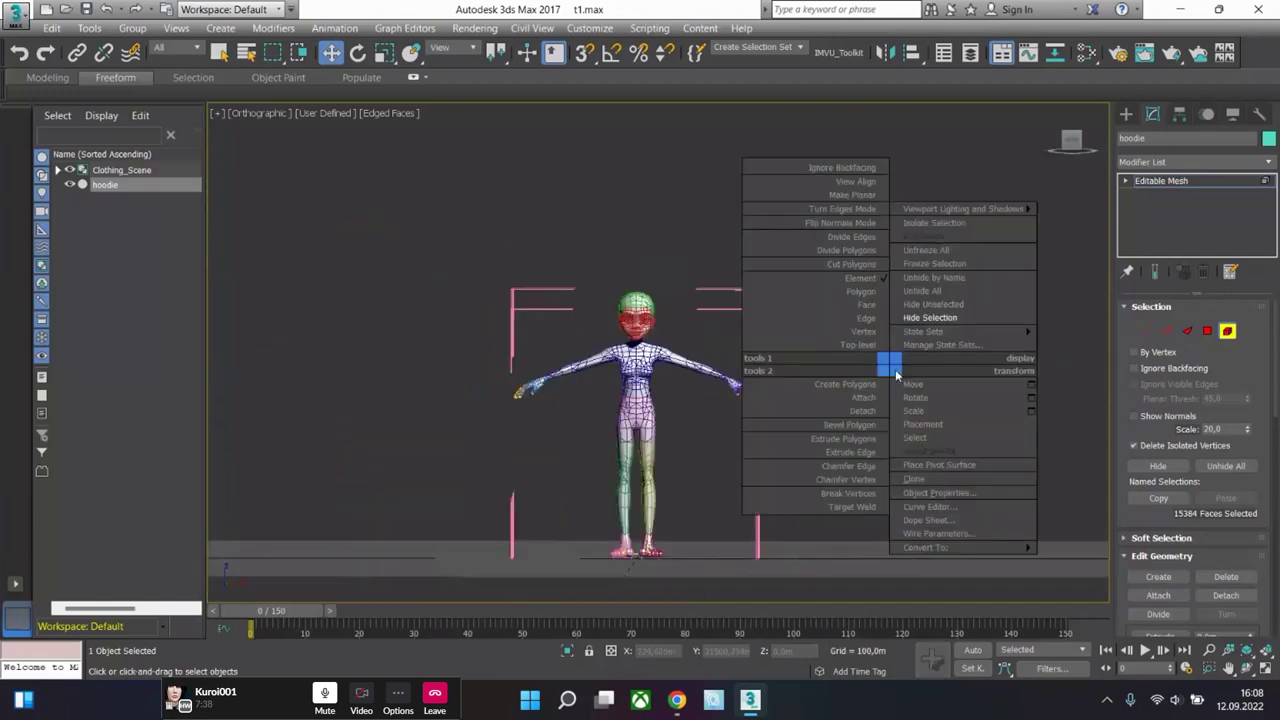
left_click(669, 404)
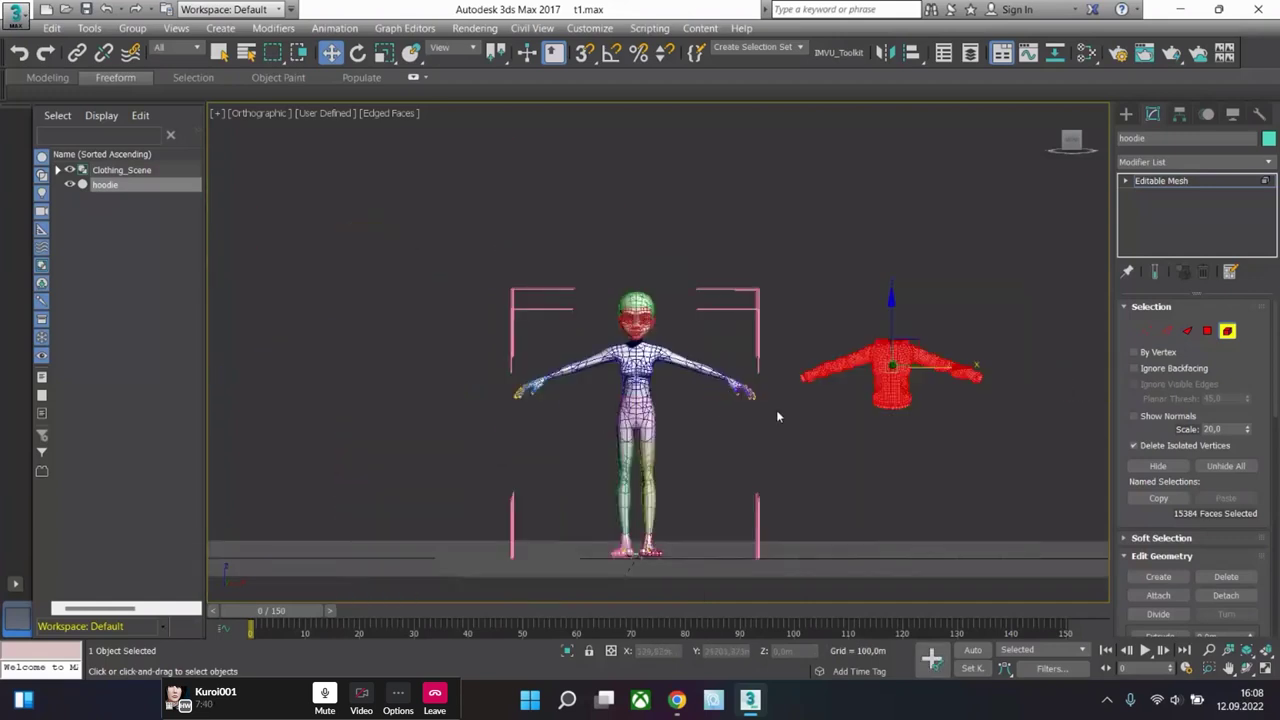
scroll(950, 385, "up", 3)
left_click(957, 401)
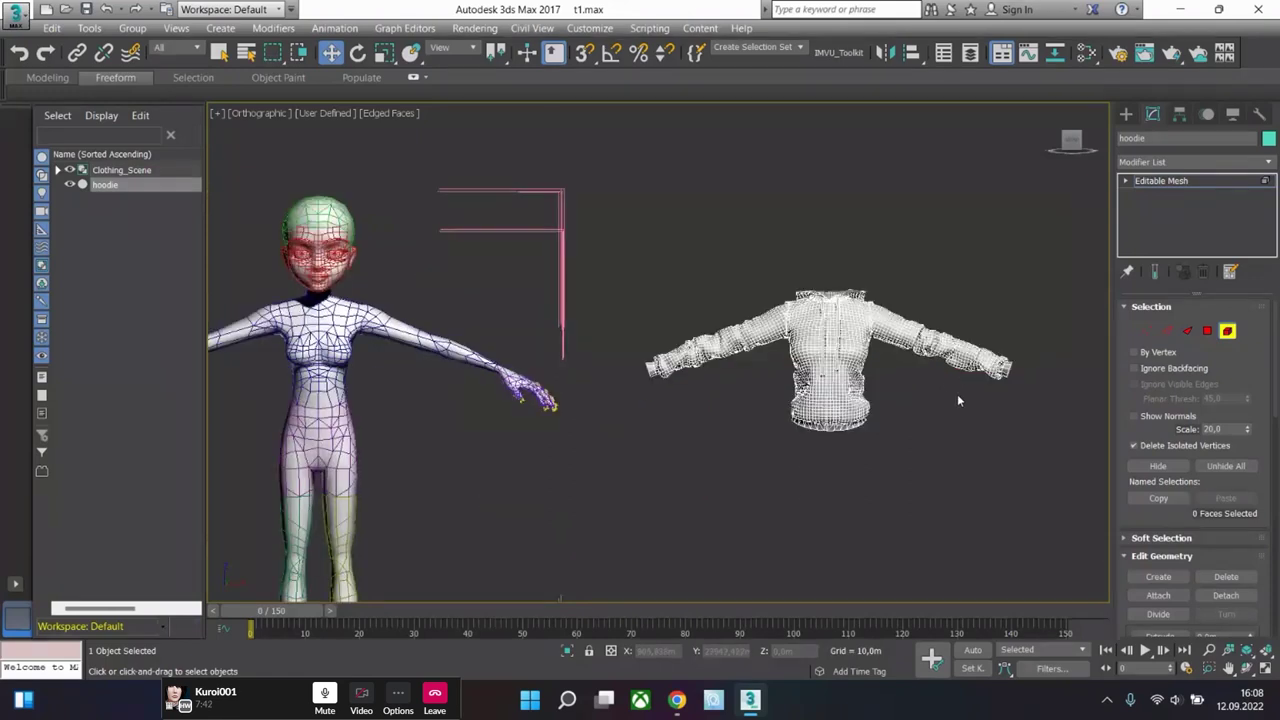
left_click_drag(1077, 270, 1076, 268)
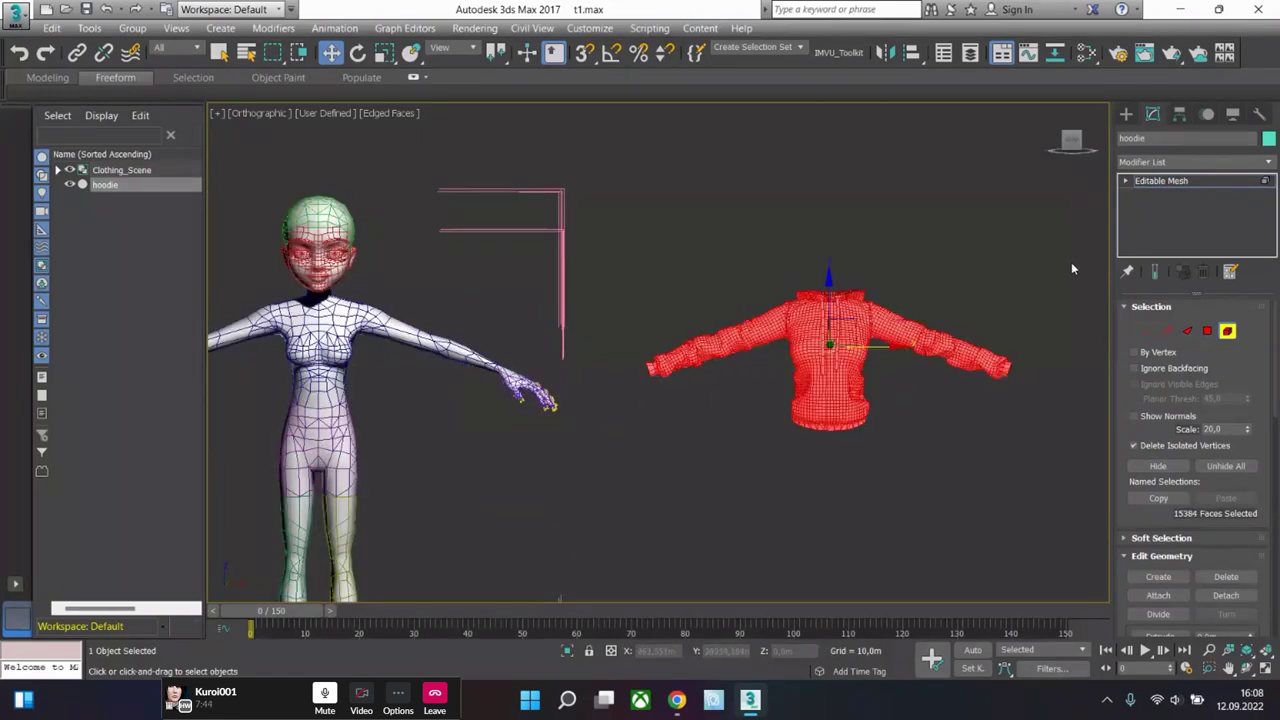
key("Delete")
key("z")
key("z")
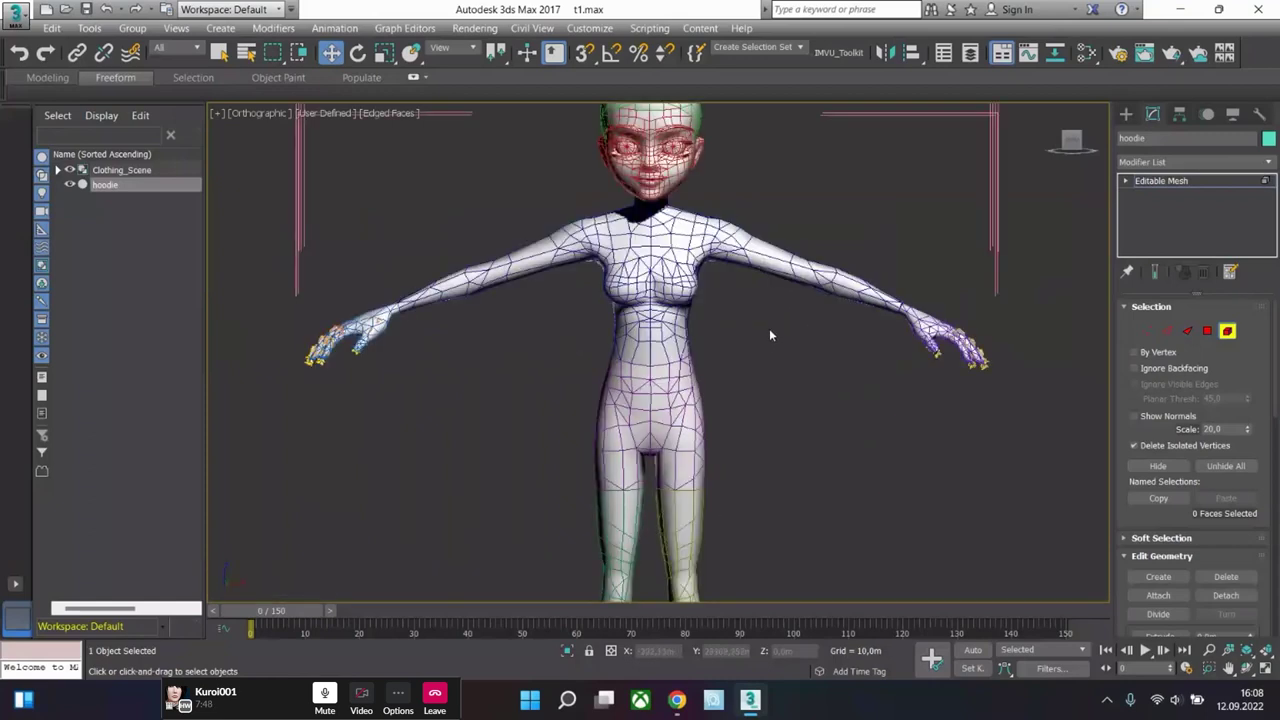
left_click(127, 184)
key("Return")
- Delete the hoodie object and pan the view back toward the character
key("Delete")
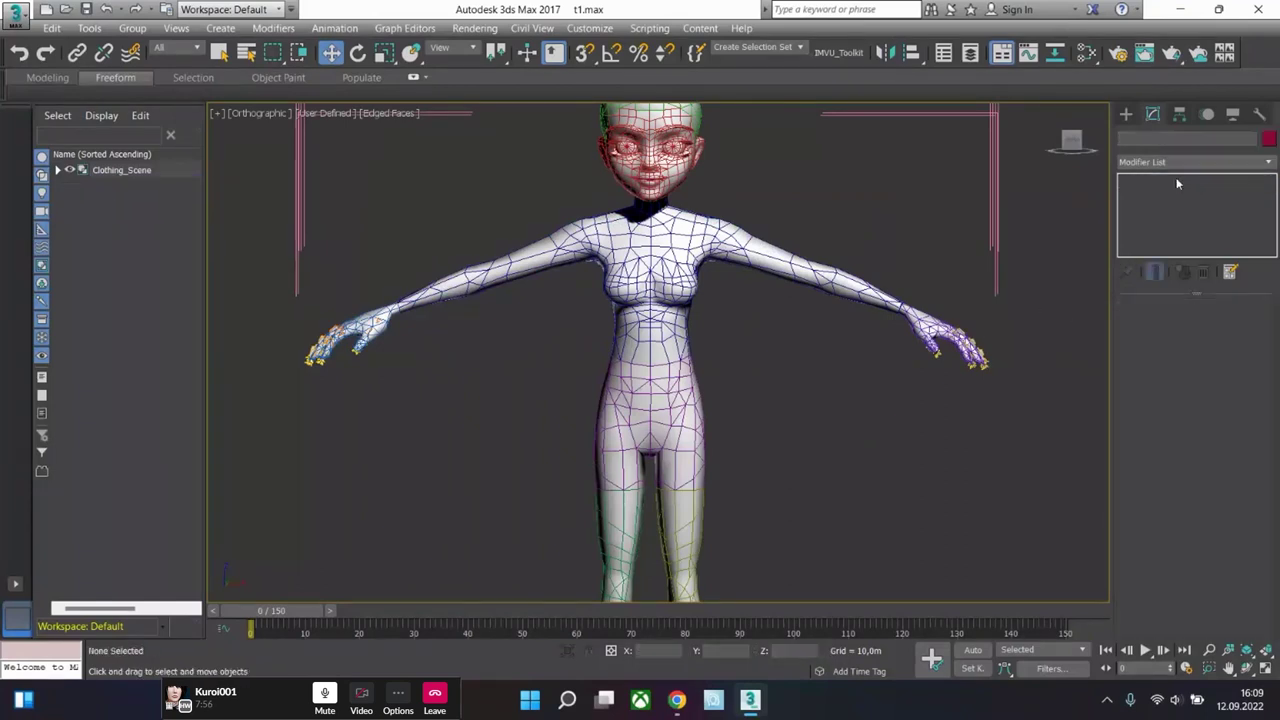
scroll(830, 380, "down", 5)
middle_click_drag(846, 409, 718, 423)
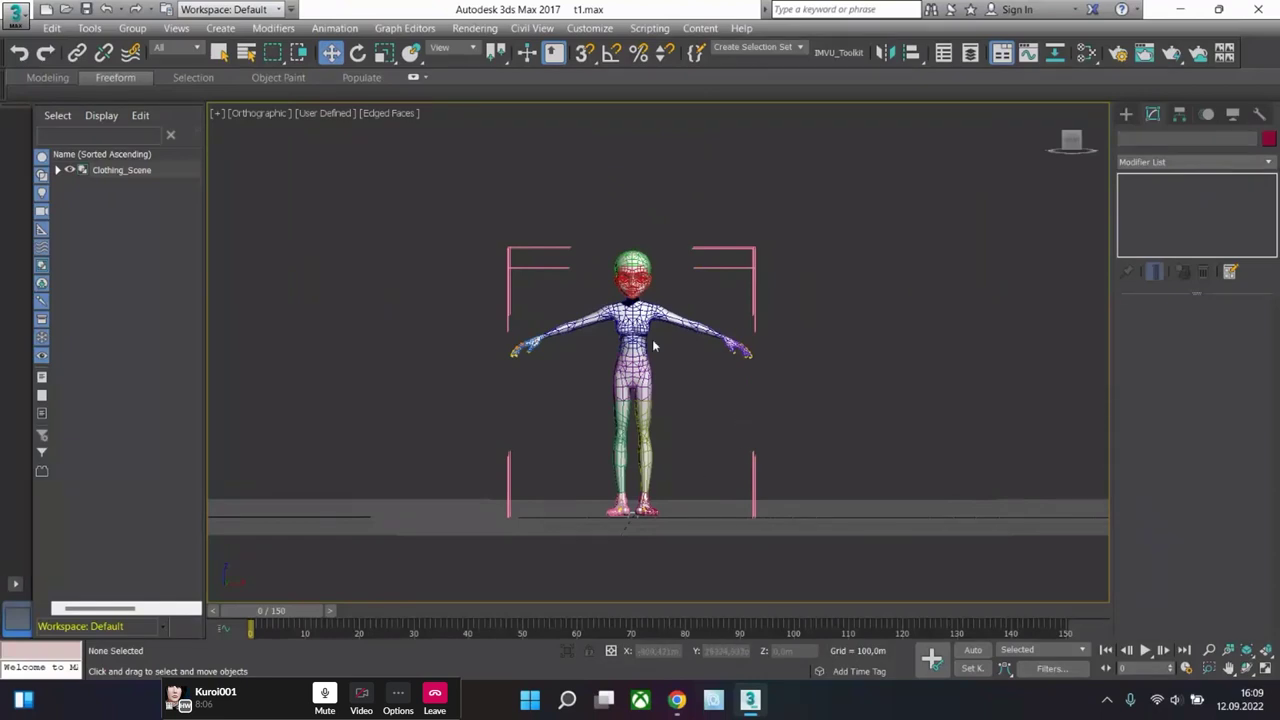
scroll(655, 340, "up", 4)
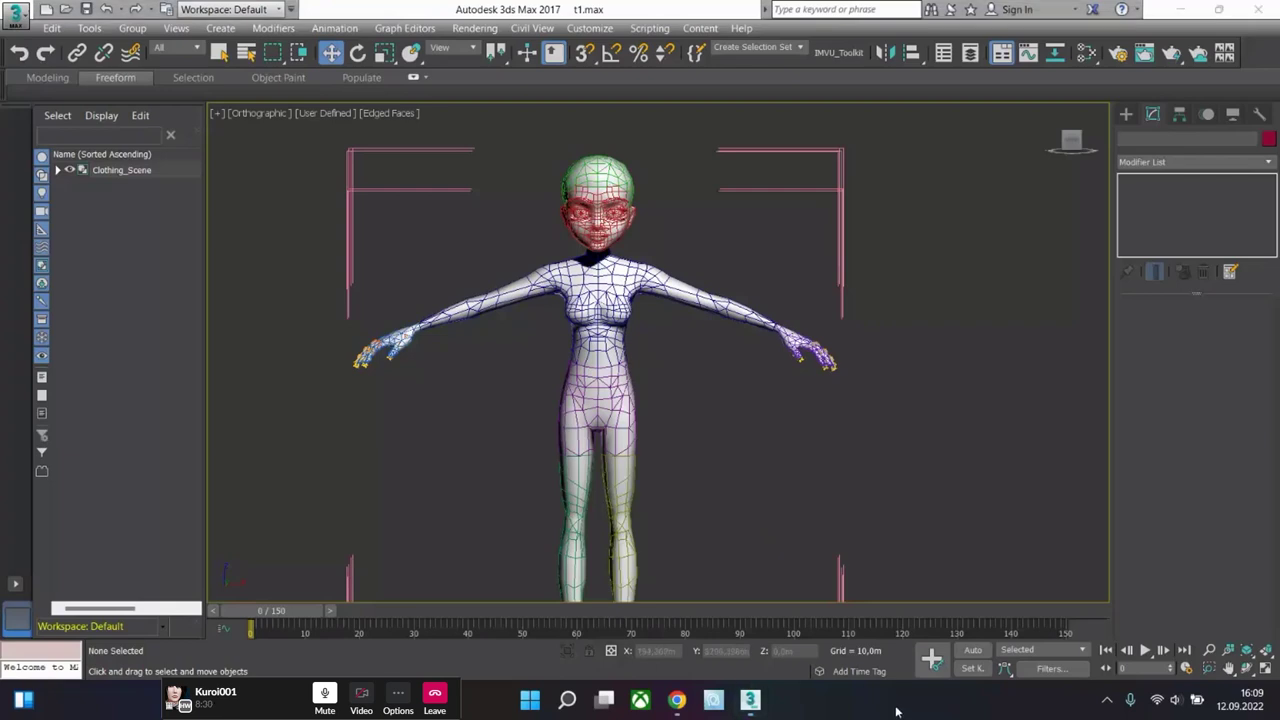
middle_click_drag(711, 538, 740, 514)
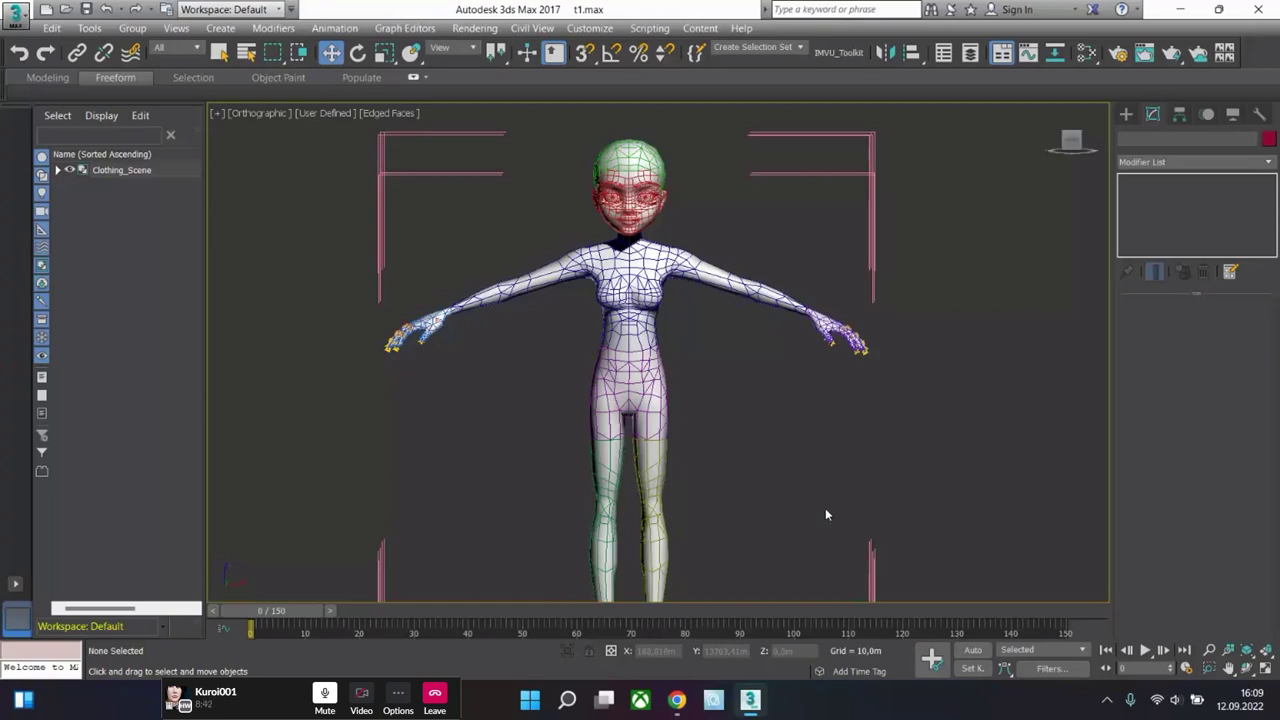
scroll(822, 514, "up", 5)
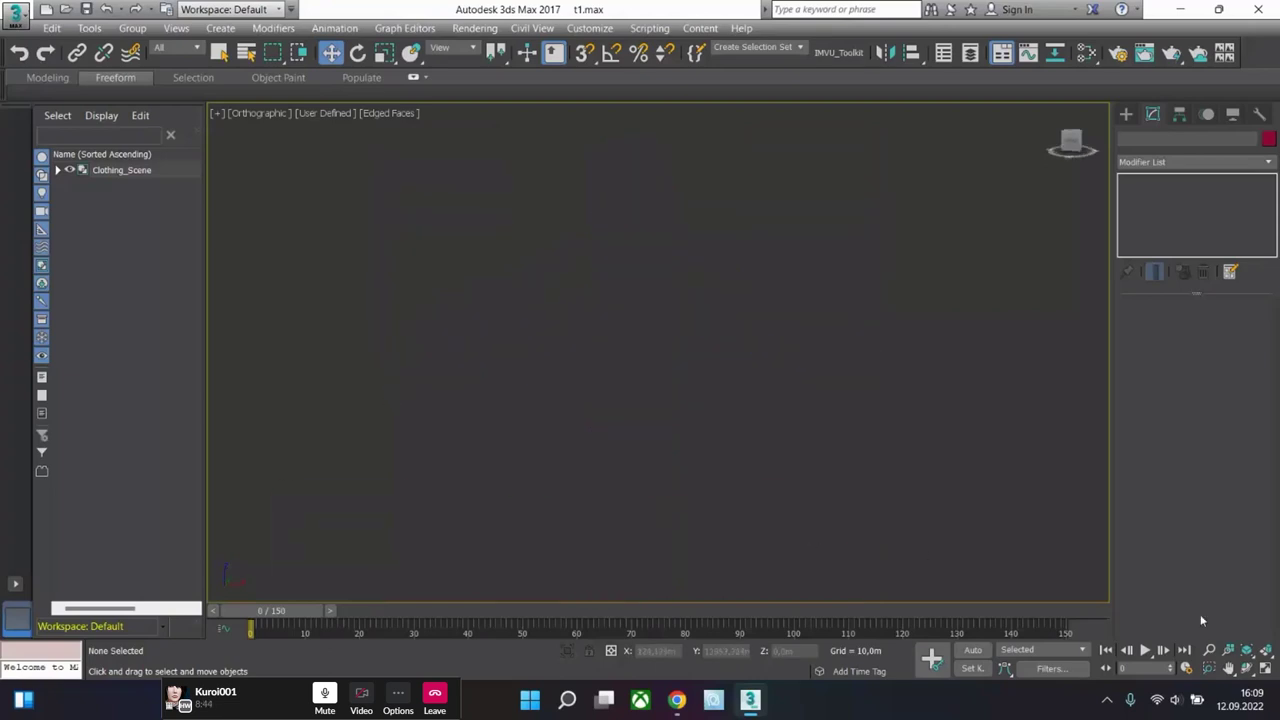
- Toggle the viewport layout, zoom extents, and orbit to a level front view with the top mesh selected
left_click(1265, 668)
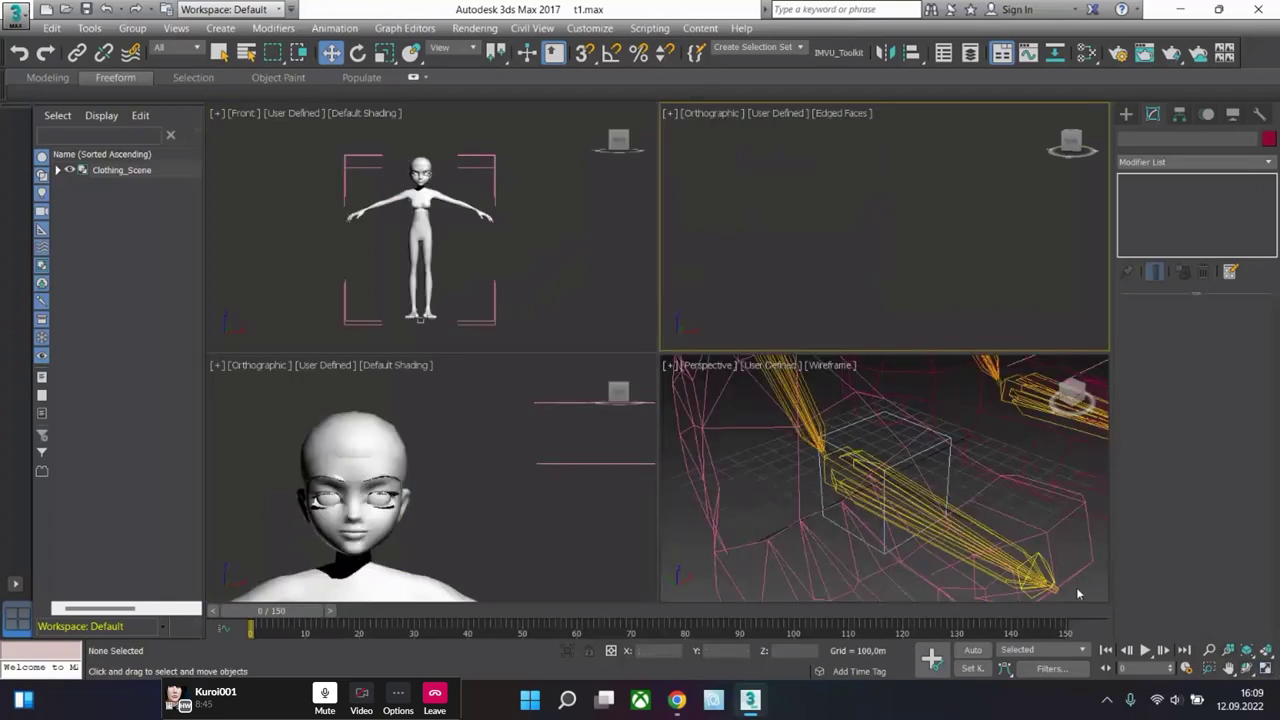
left_click(1265, 668)
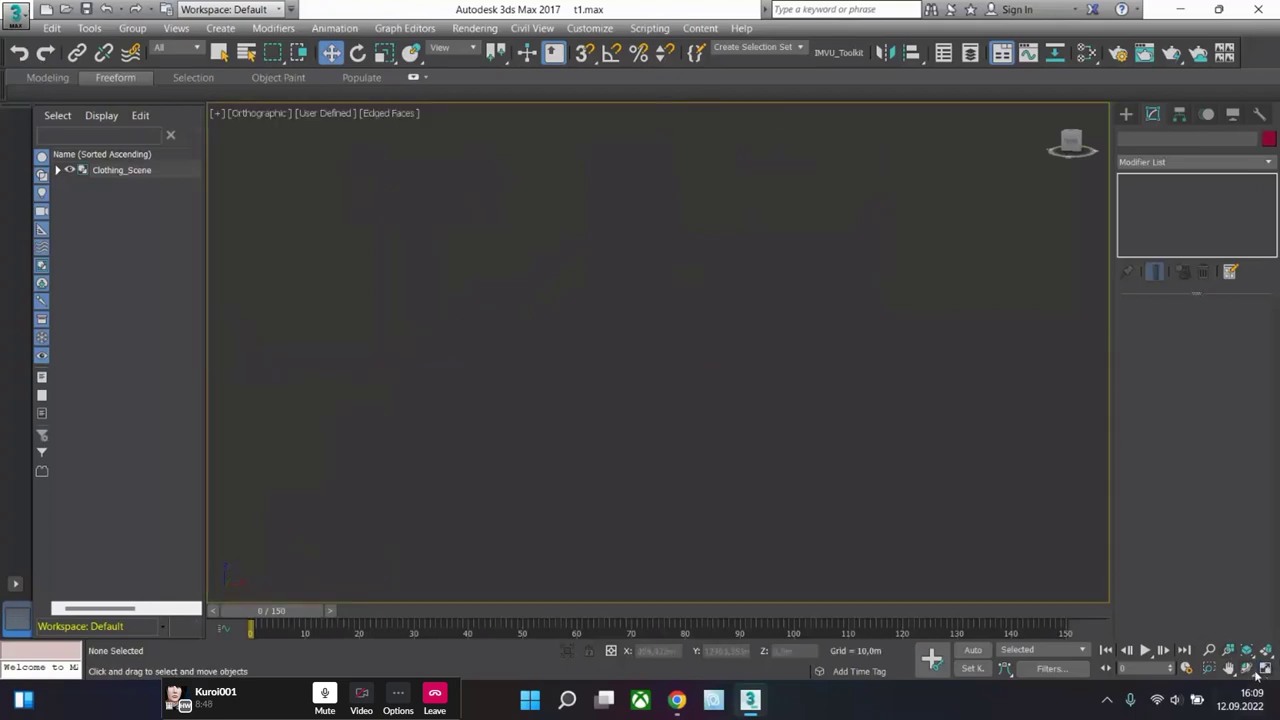
left_click(1247, 650)
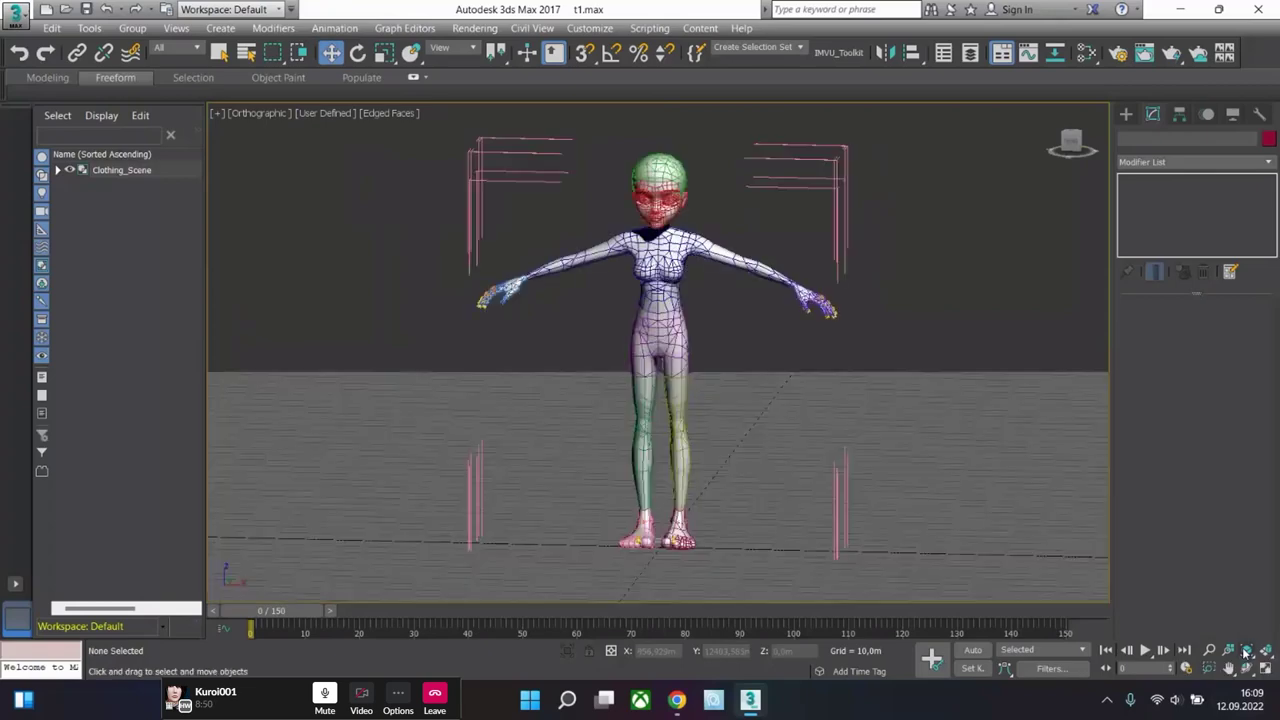
left_click(630, 305)
middle_click_drag(630, 305, 638, 318, "alt")
scroll(750, 313, "up", 5)
scroll(819, 383, "down", 4)
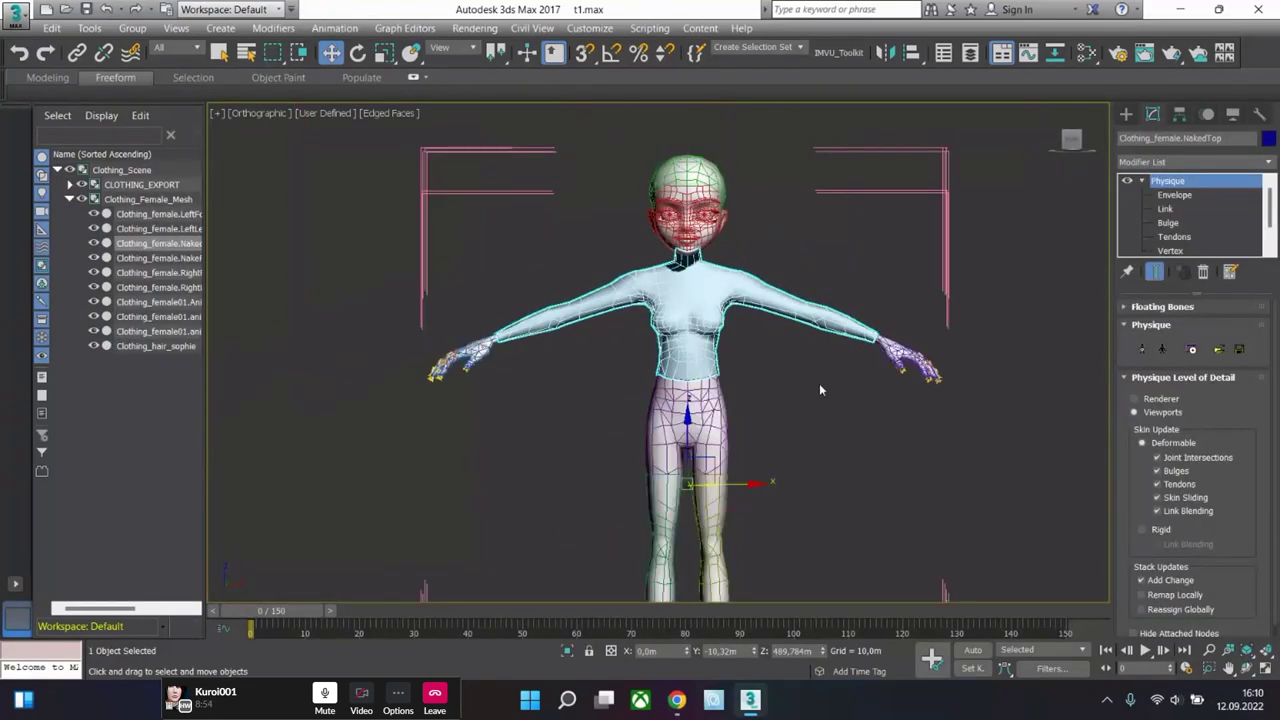
left_click(815, 395)
scroll(729, 336, "up", 2)
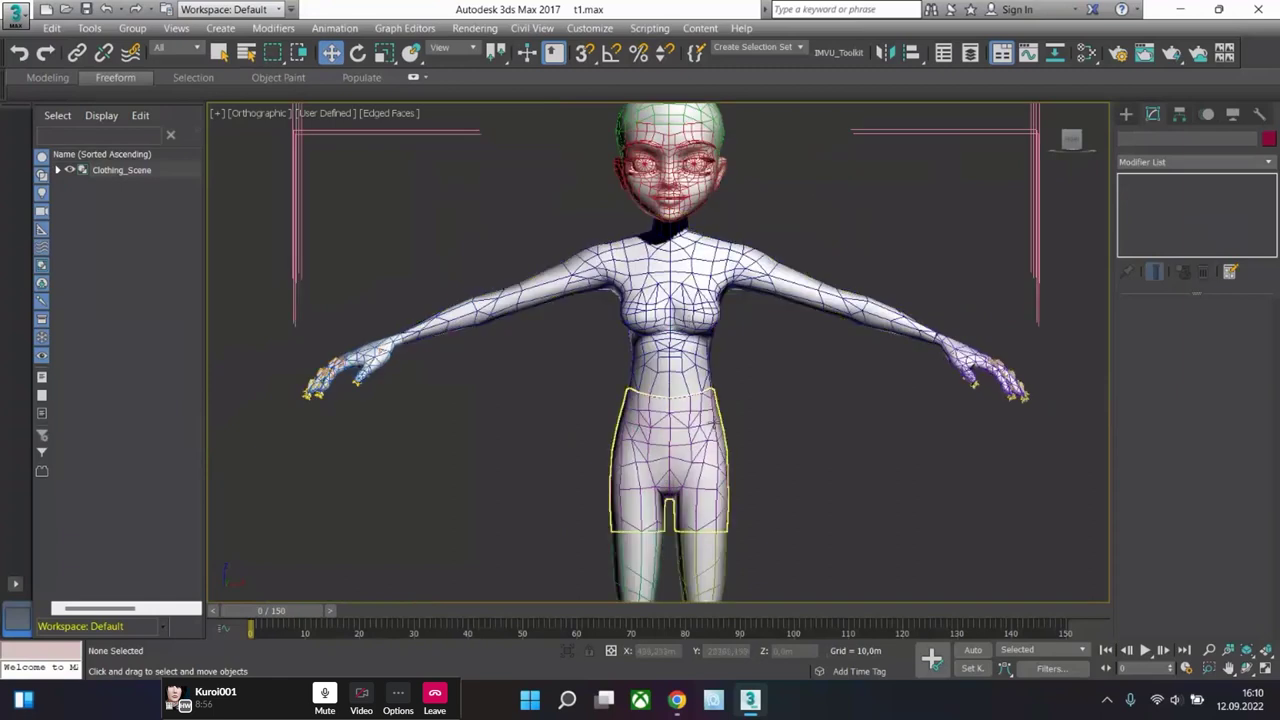
left_click(720, 560)
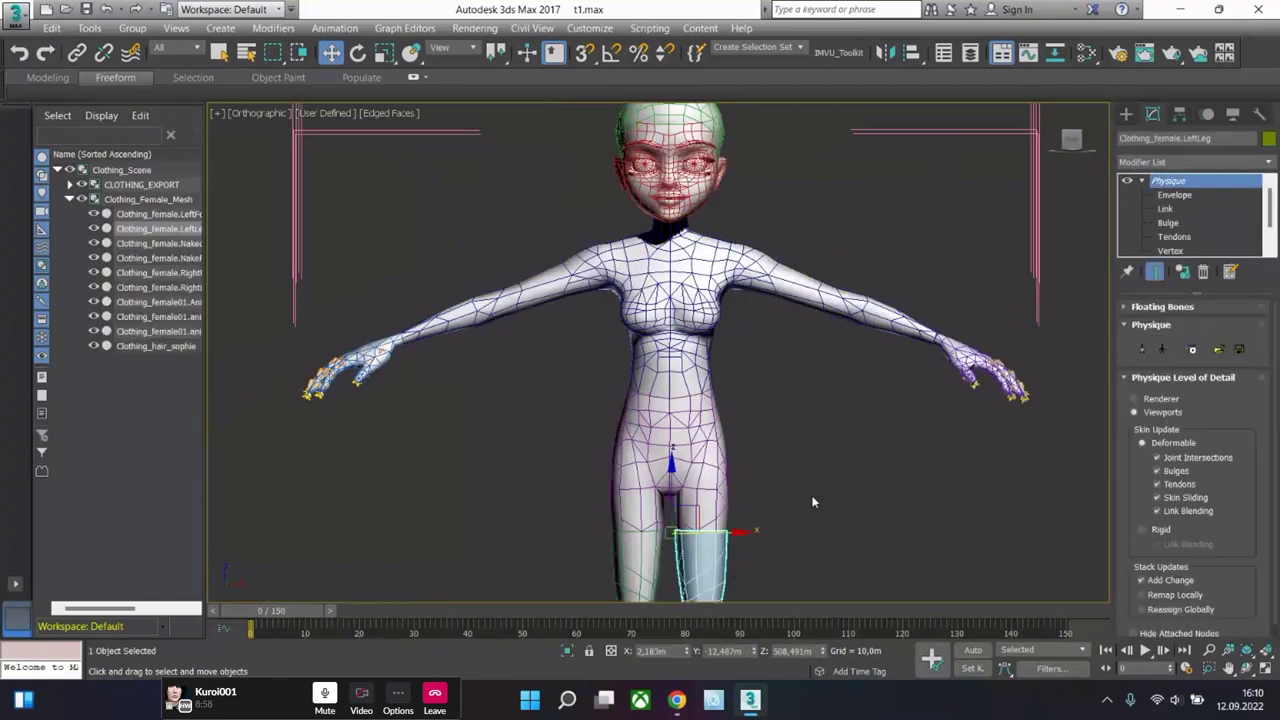
left_click(705, 372)
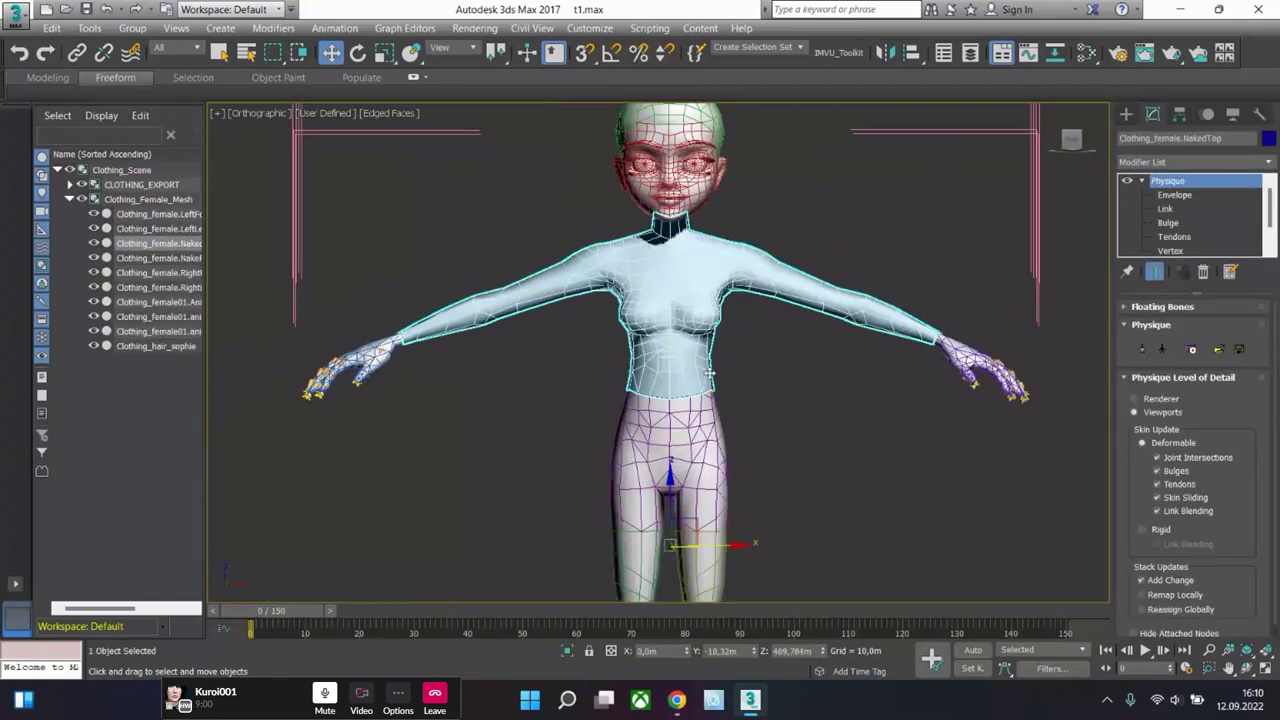
left_click(775, 365)
key("F3")
key("F3")
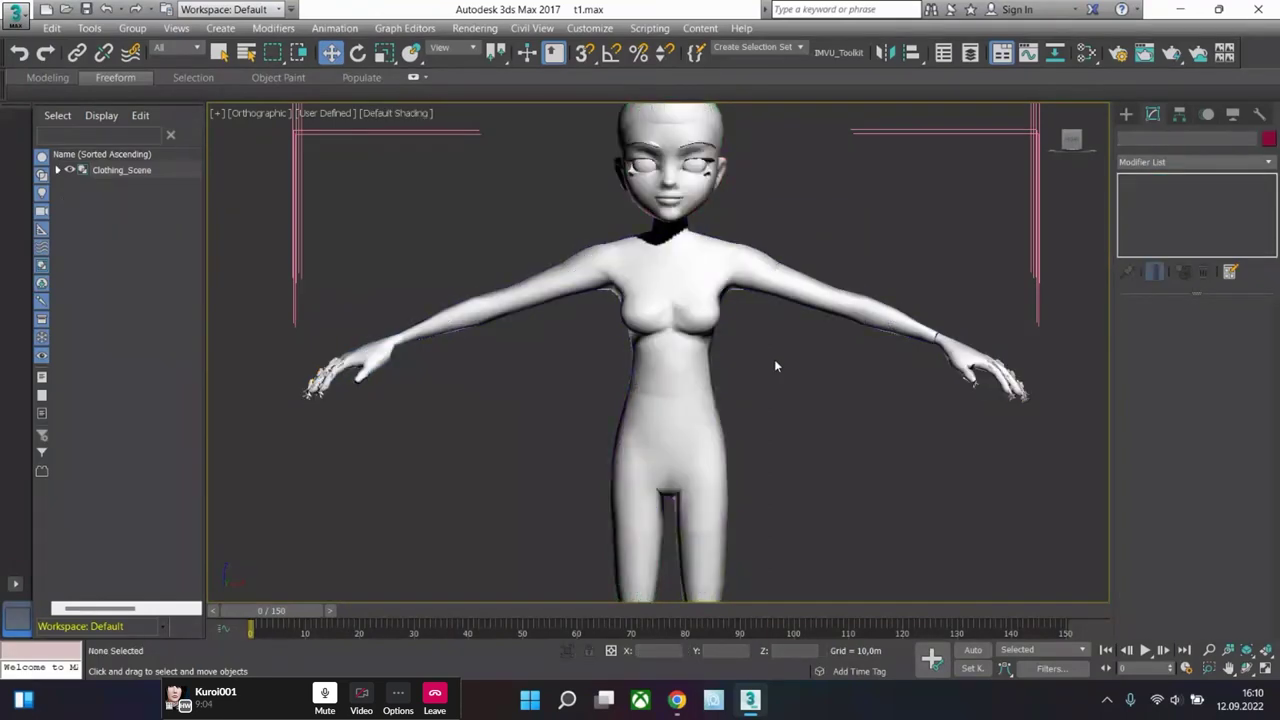
key("F4")
key("F4")
key("F4")
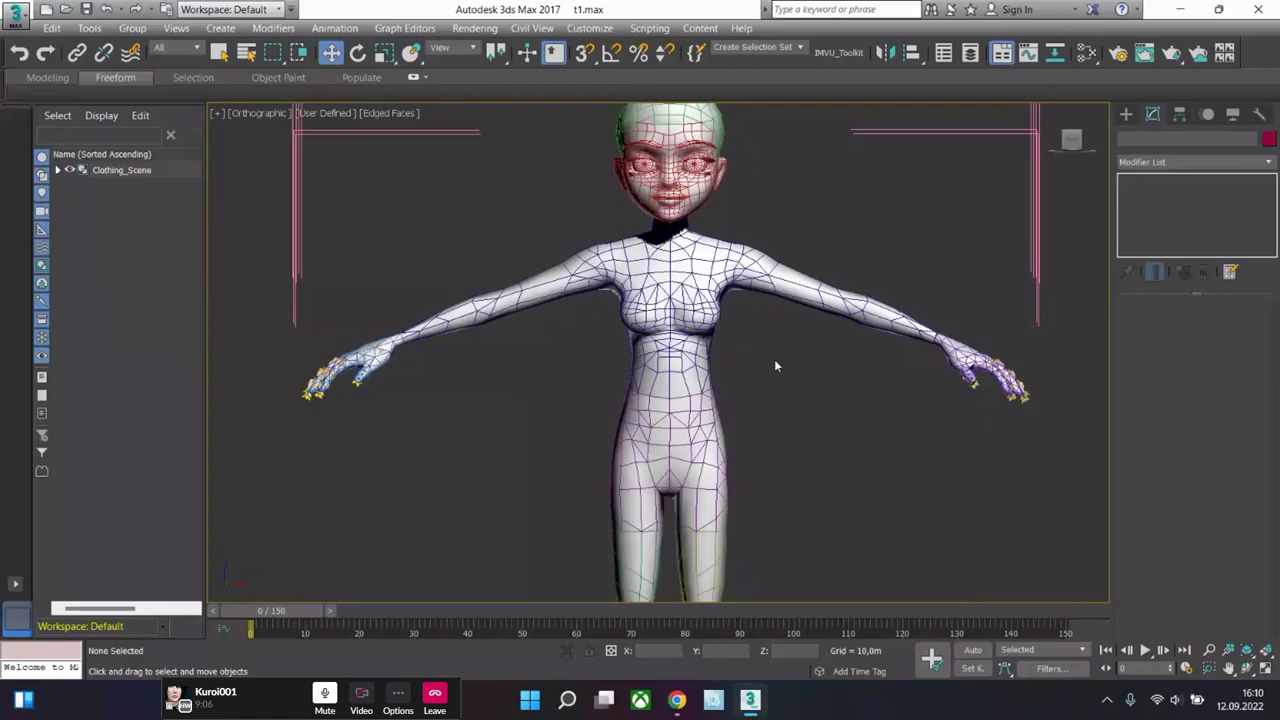
left_click(715, 337)
left_click(798, 369)
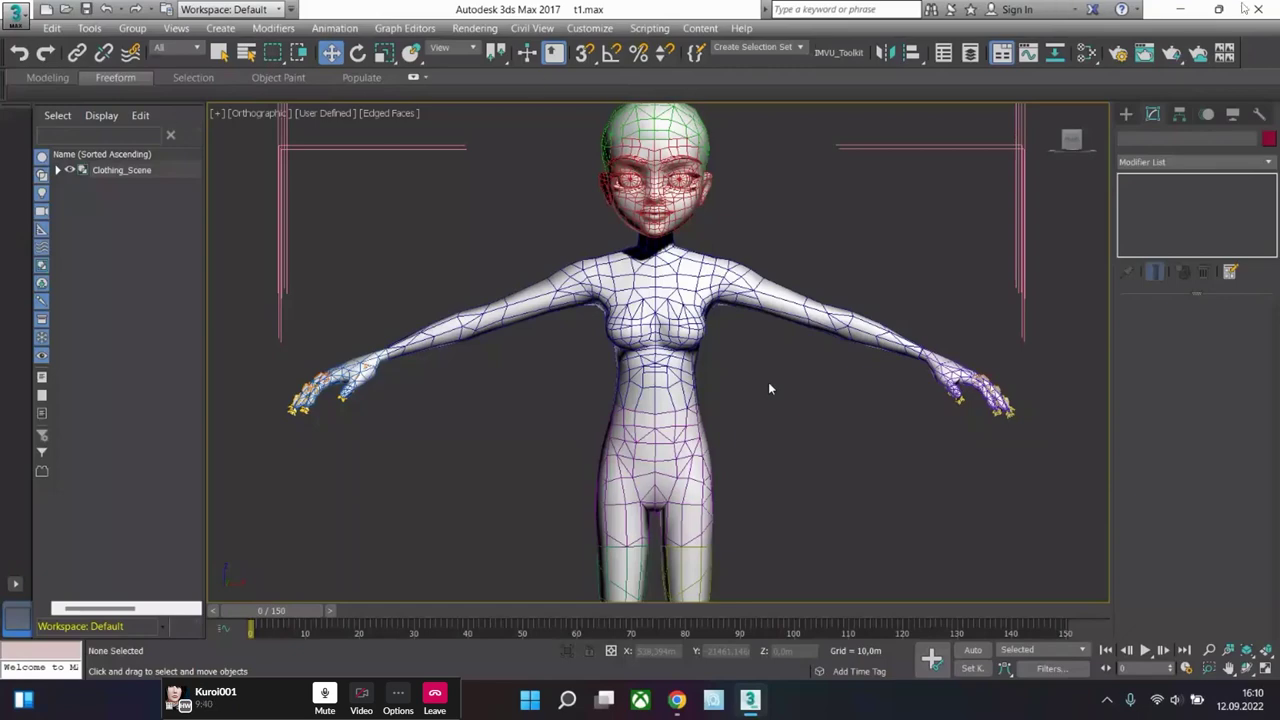
- Exit the full-screen view of the shared screen in the Slack call
left_click(1165, 12)
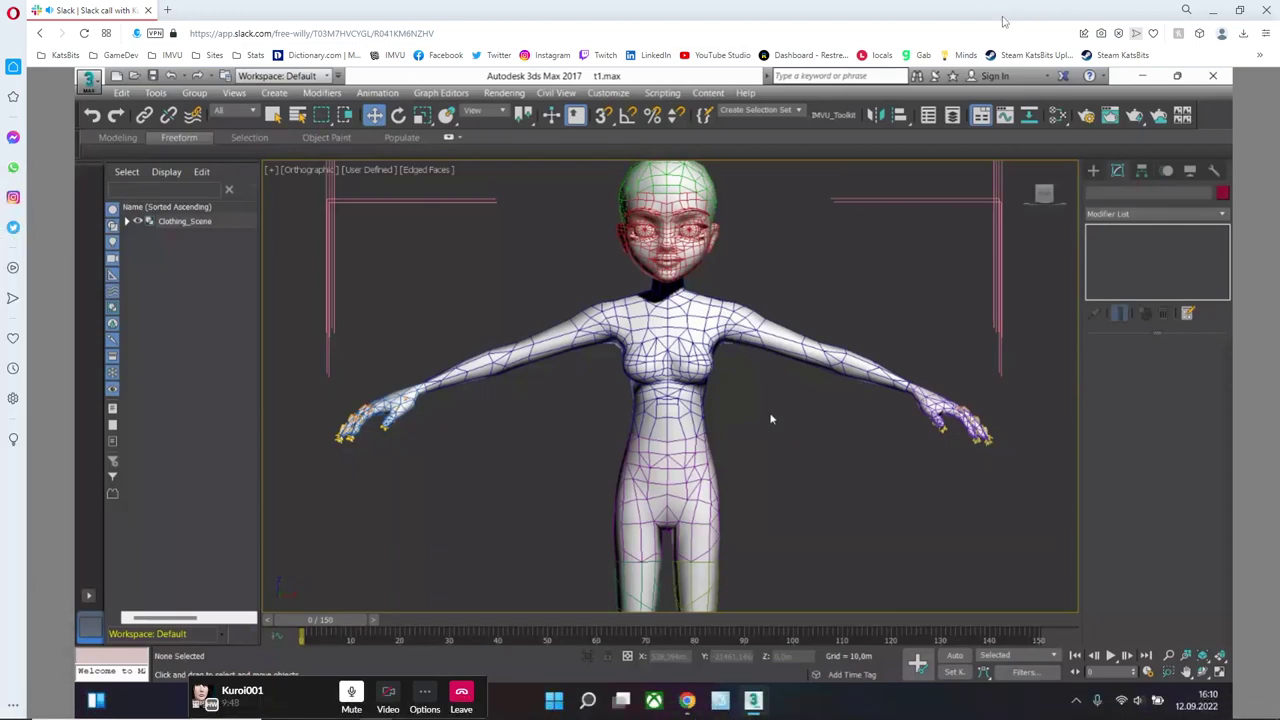
- Put the browser back into full screen with F11
key("F11")
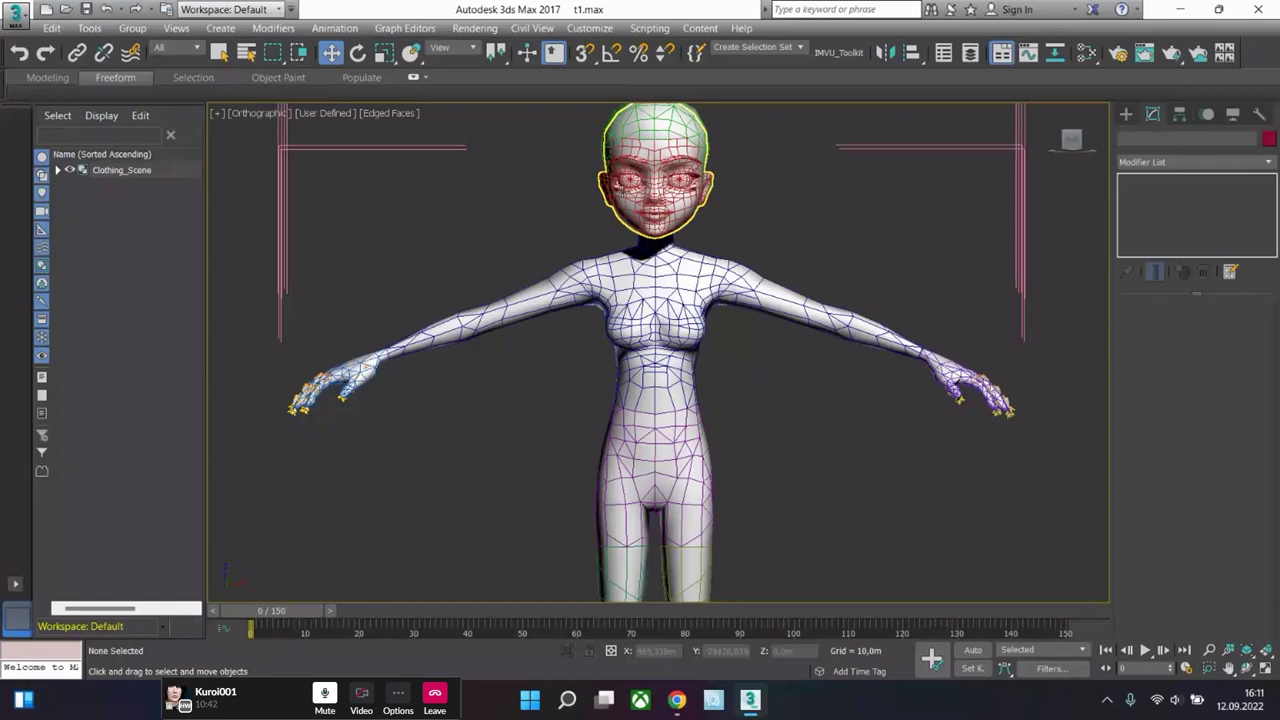
- Select and inspect the NakedTop and NakedPelvis meshes while orbiting around the character
left_click(666, 325)
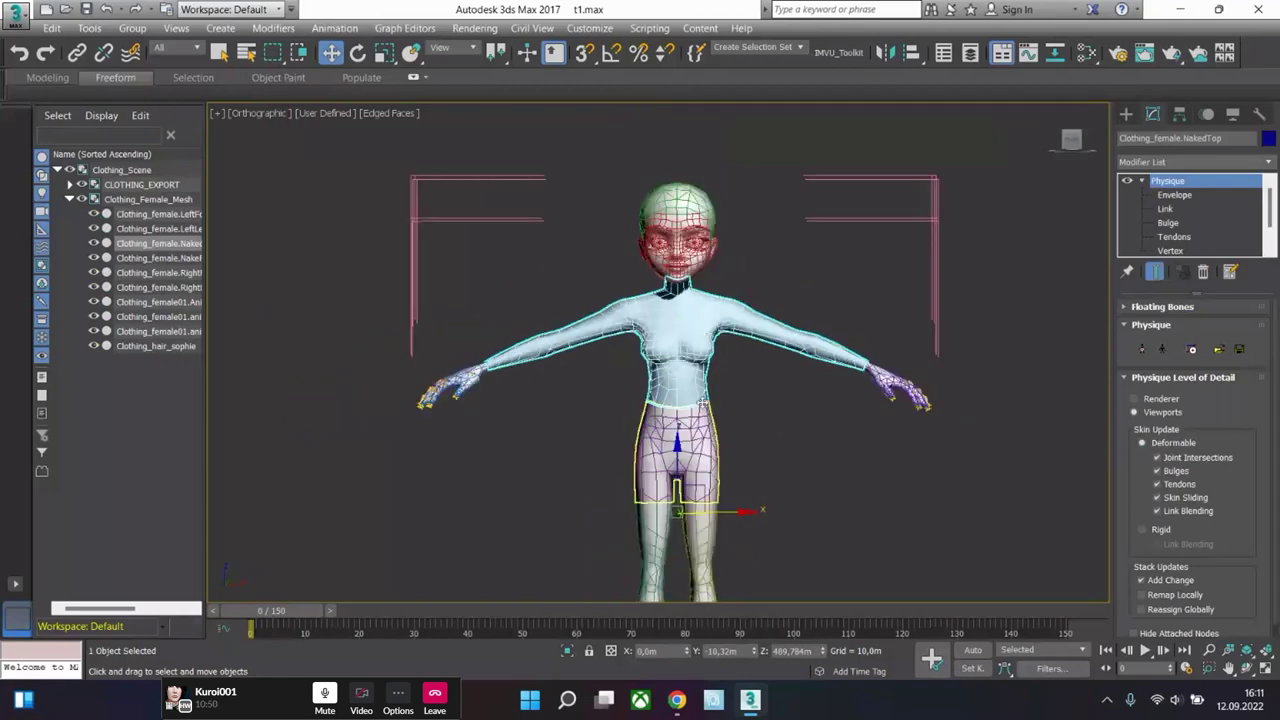
scroll(690, 392, "up", 2)
left_click(684, 455)
scroll(715, 420, "down", 3)
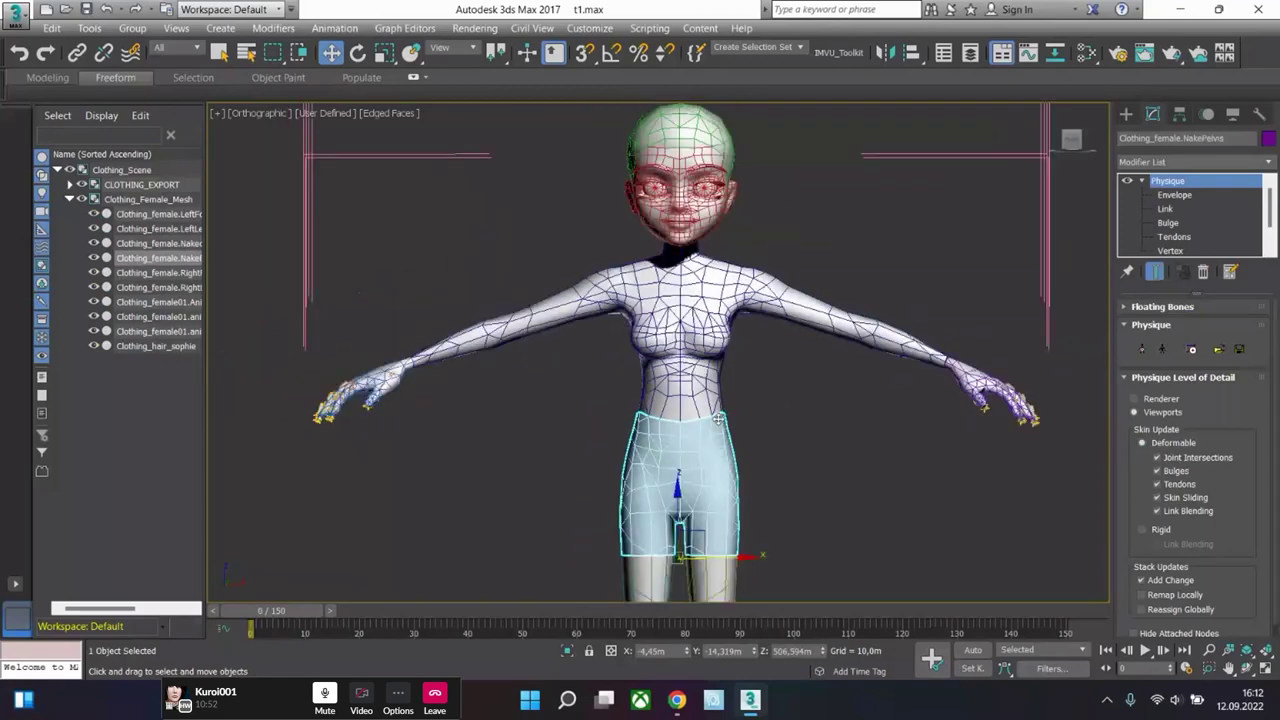
scroll(767, 420, "up", 1)
mouse_move(770, 427)
middle_mouse_down("alt")
mouse_move(443, 420)
mouse_move(779, 419)
middle_mouse_up("alt")
left_click(684, 352)
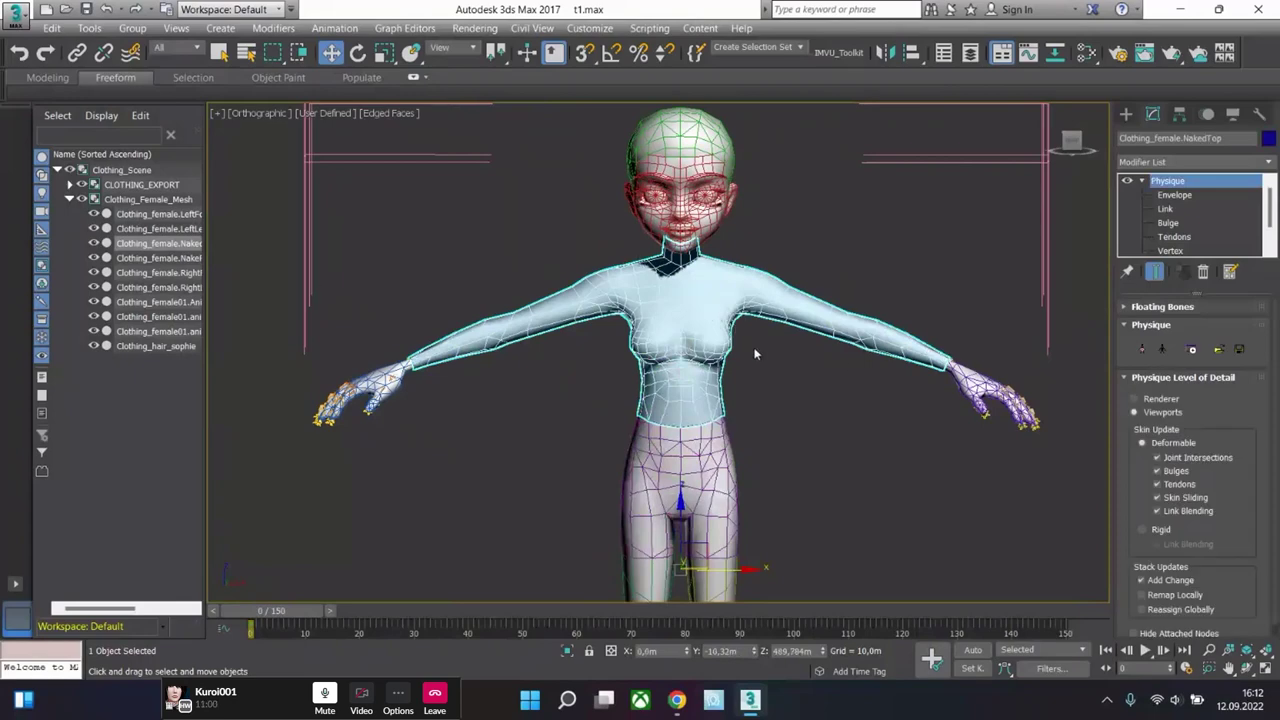
scroll(735, 370, "up", 3)
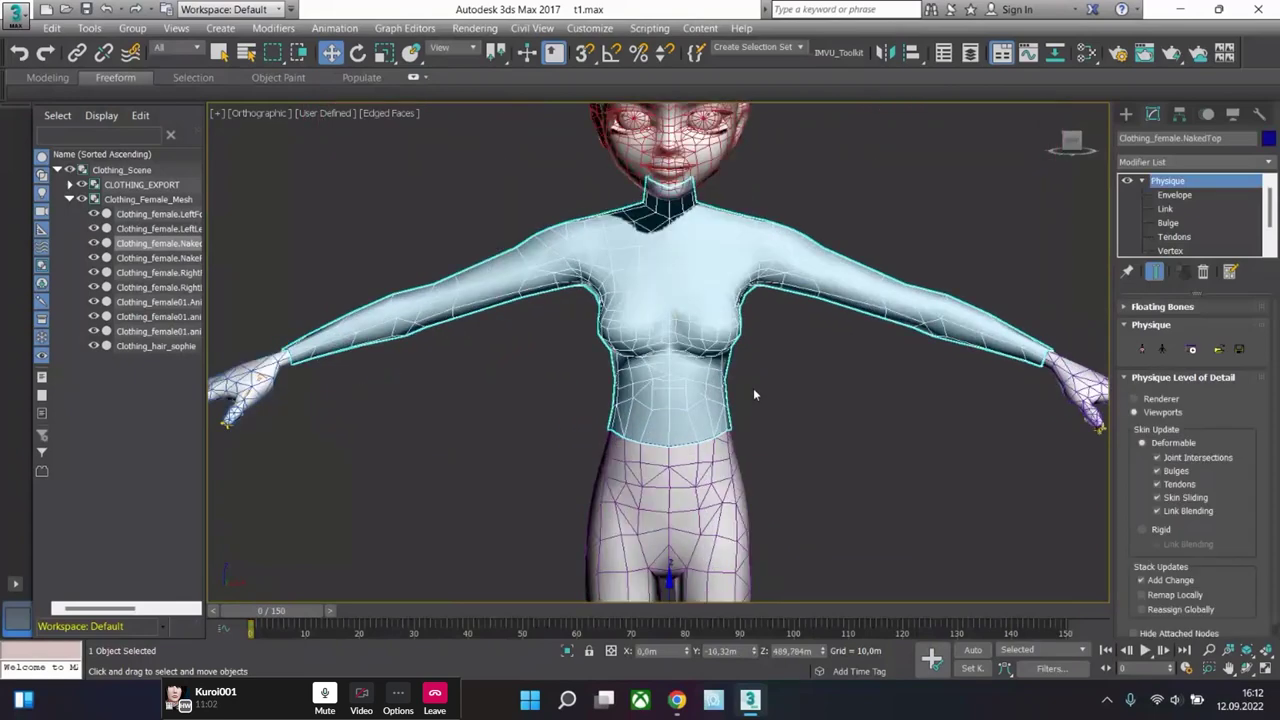
scroll(747, 390, "down", 2)
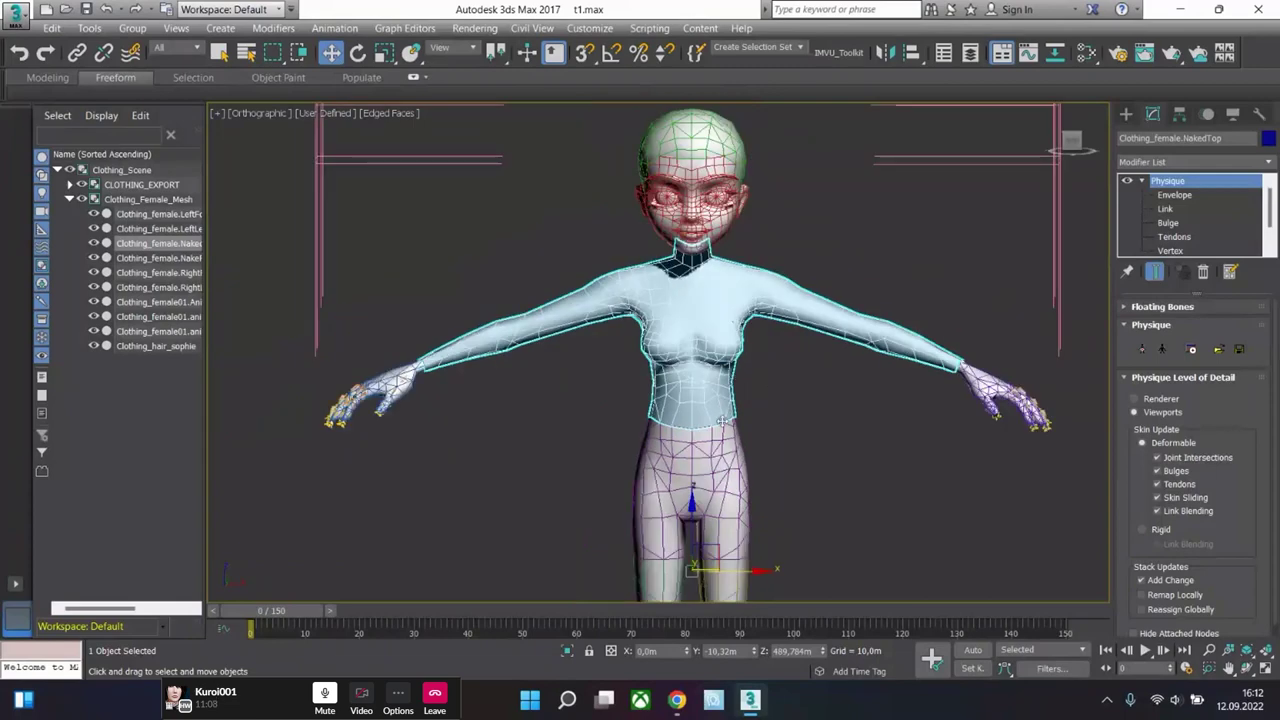
- Reselect the shirt mesh, orbit to a three-quarter view, and show statistics: 8,372 polys, 6,473 verts
left_click(781, 372)
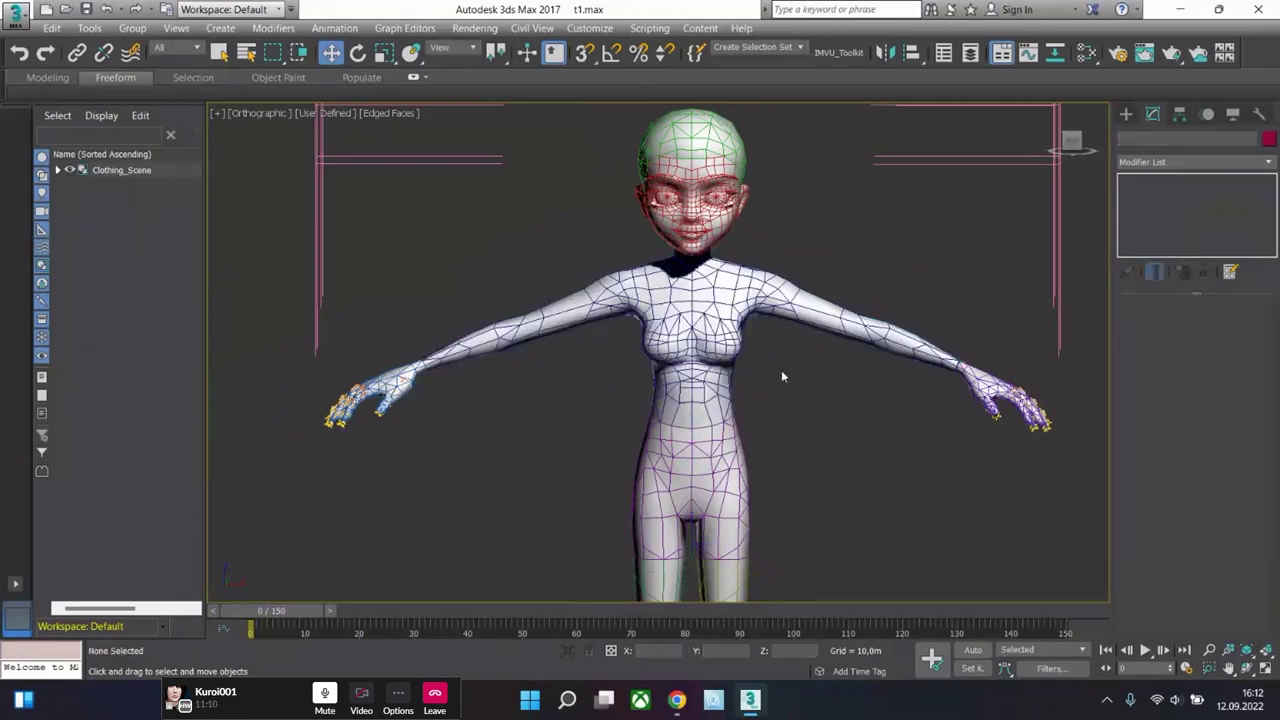
left_click(717, 376)
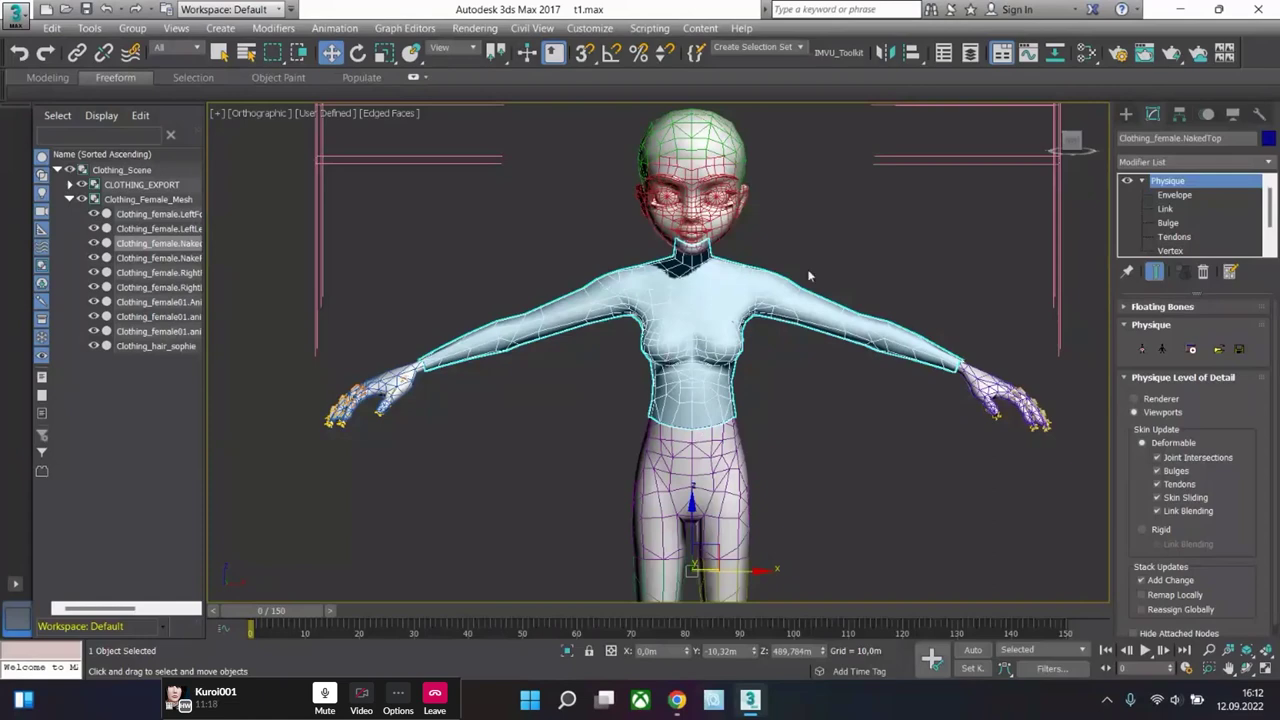
left_click(752, 366)
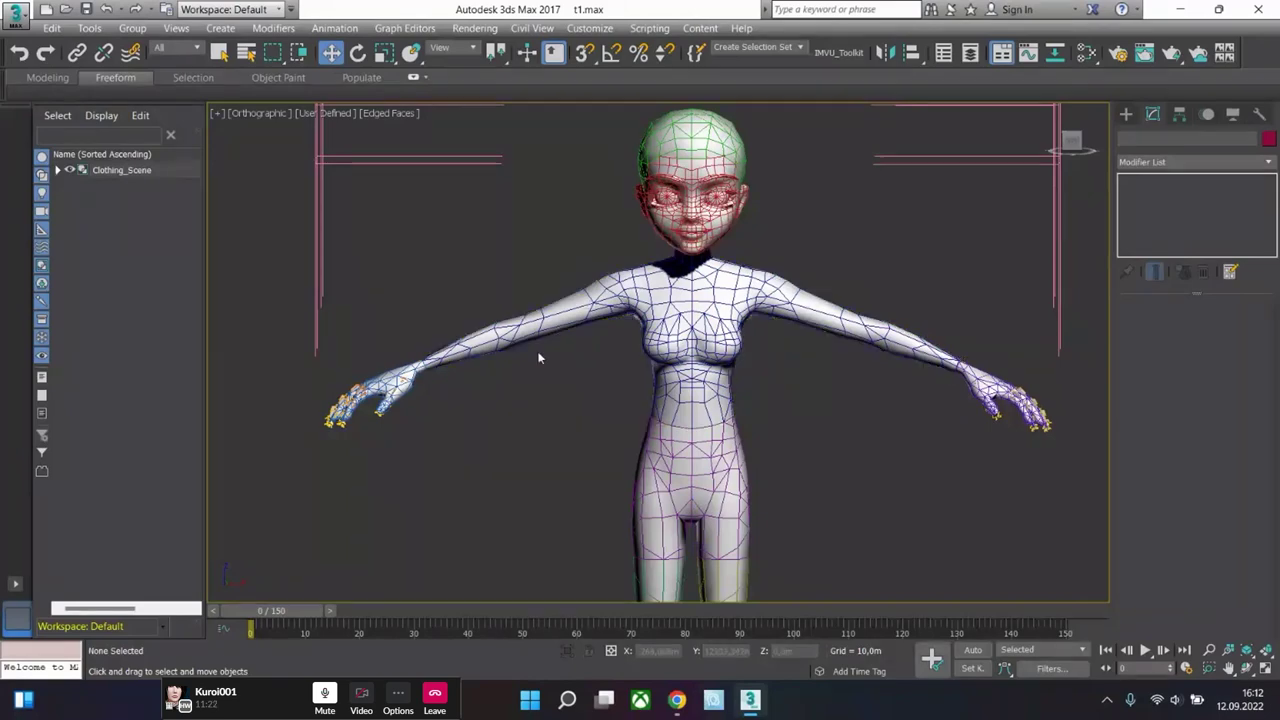
left_click(786, 293)
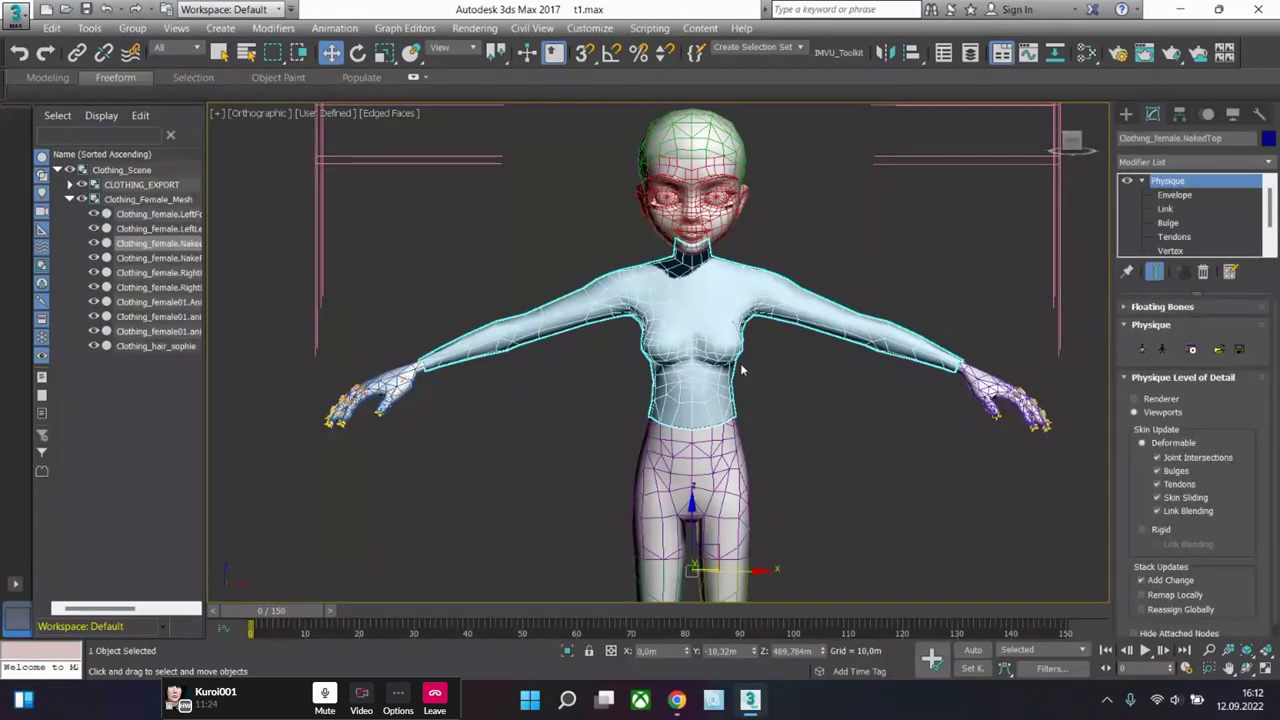
scroll(746, 383, "up", 5)
scroll(608, 380, "down", 5)
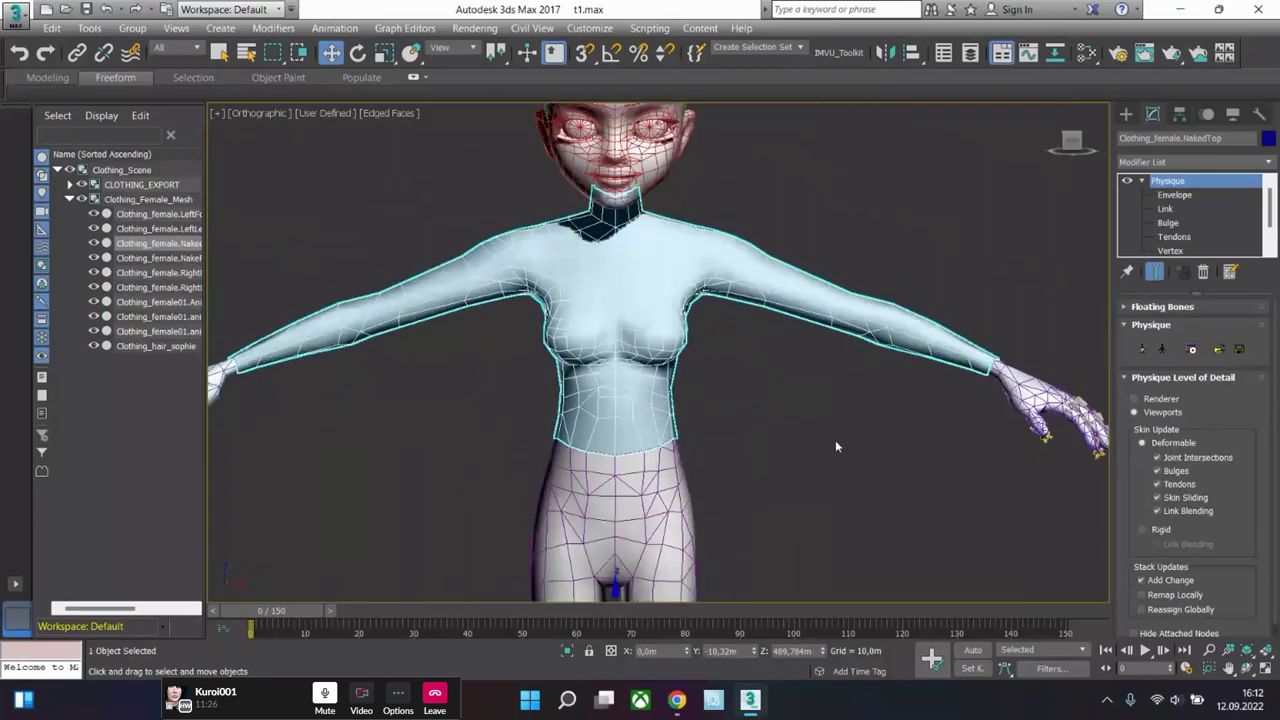
middle_click_drag(835, 440, 796, 424, "alt")
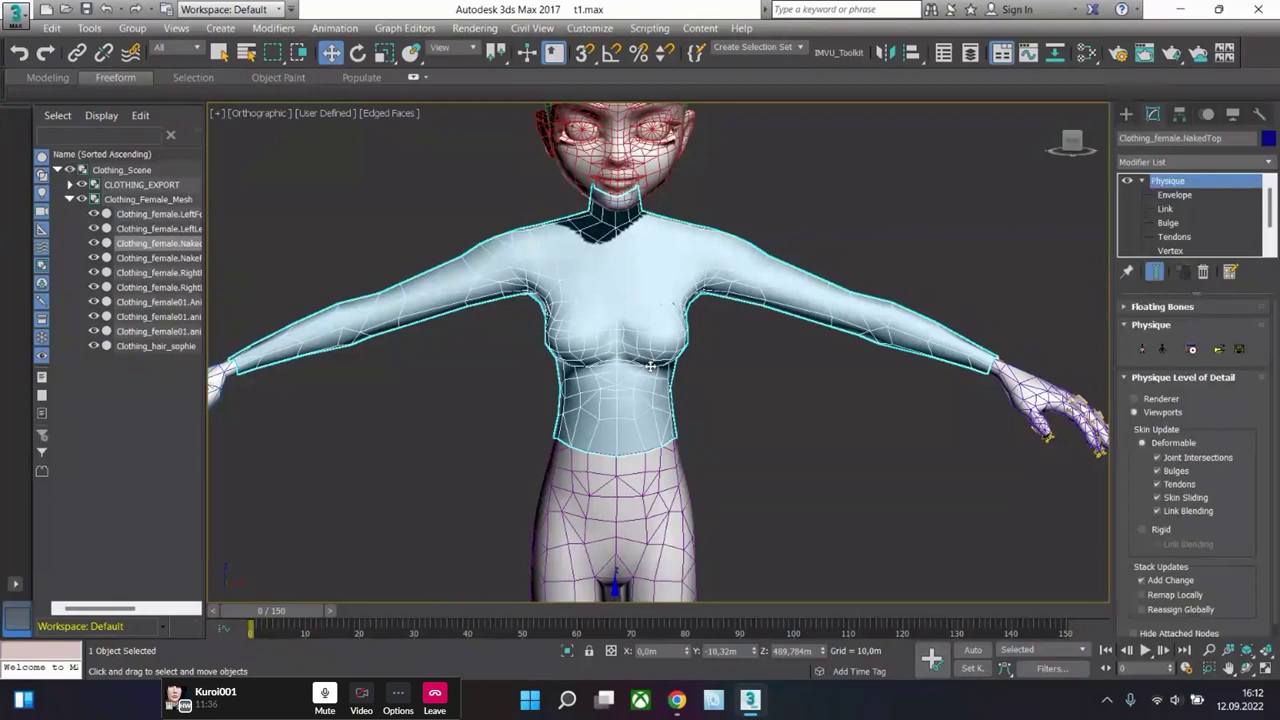
key("7")
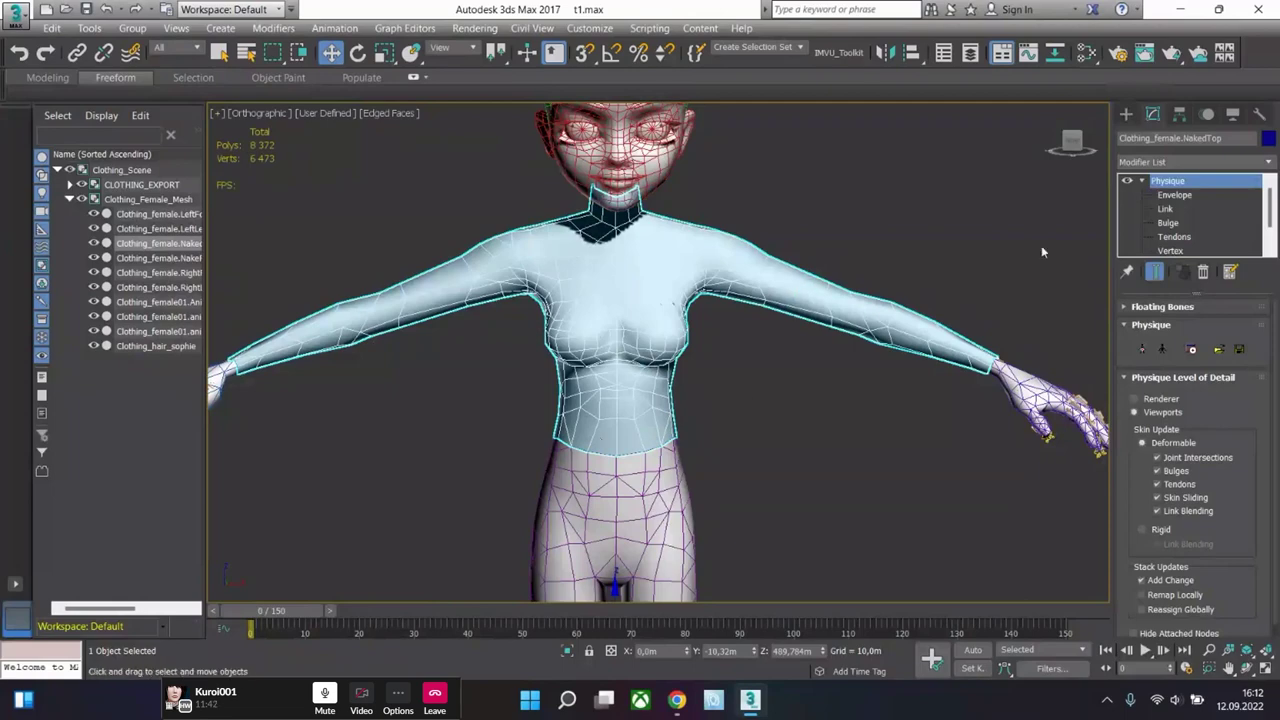
- Collapse the Physique sub-objects, return to the Front view, and deselect the body top
left_click(1142, 182)
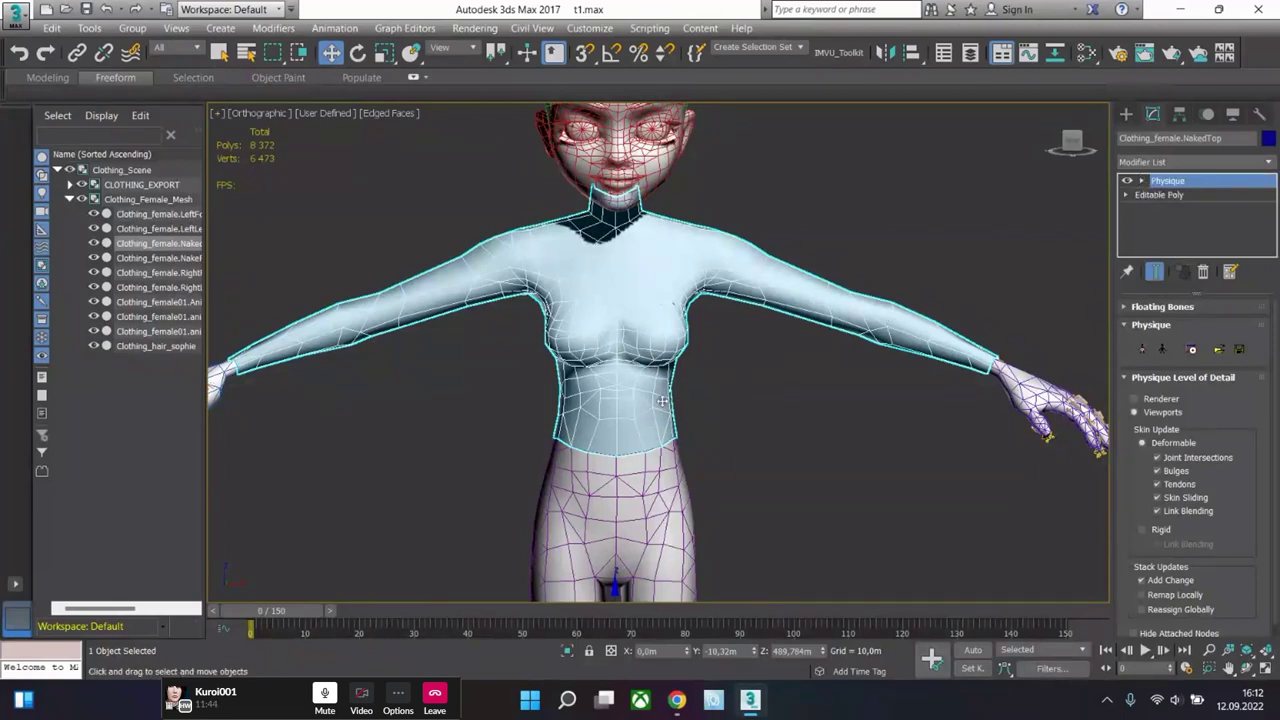
mouse_move(737, 354)
middle_mouse_down("alt")
mouse_move(226, 334)
mouse_move(770, 350)
mouse_move(737, 380)
mouse_move(620, 393)
mouse_move(760, 345)
mouse_move(562, 351)
mouse_move(738, 349)
middle_mouse_up("alt")
key("f")
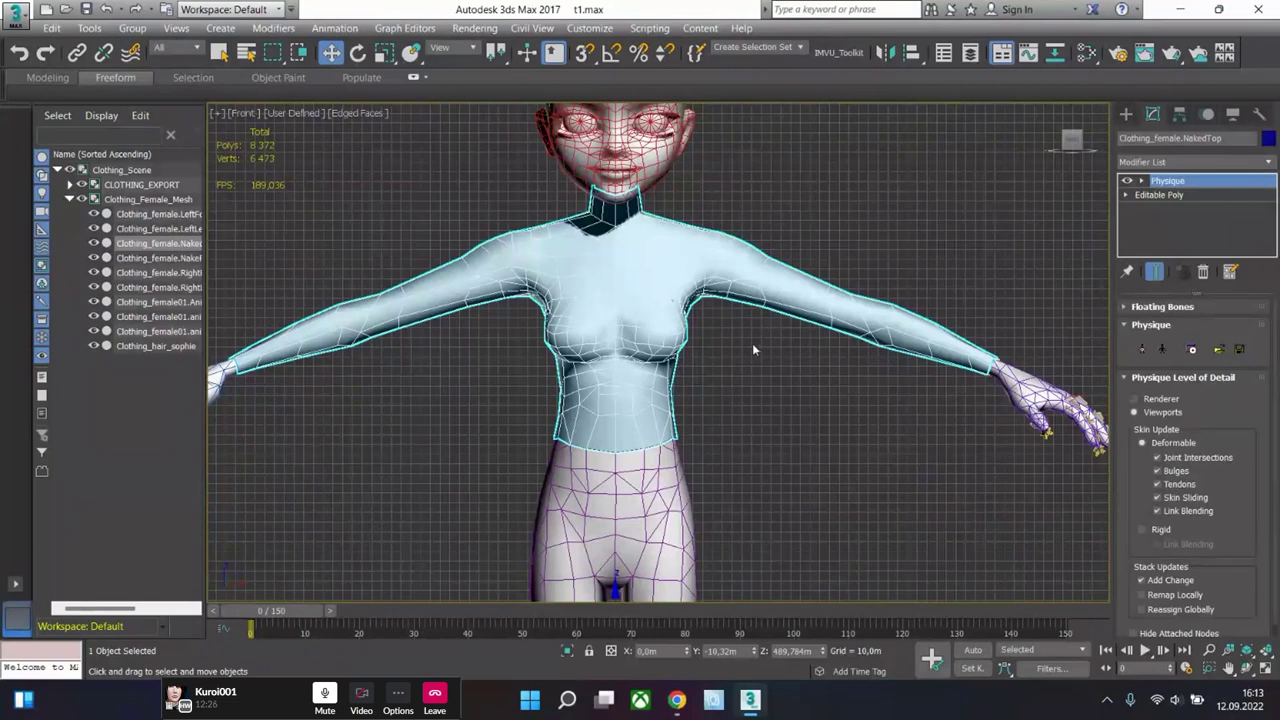
left_click(767, 362)
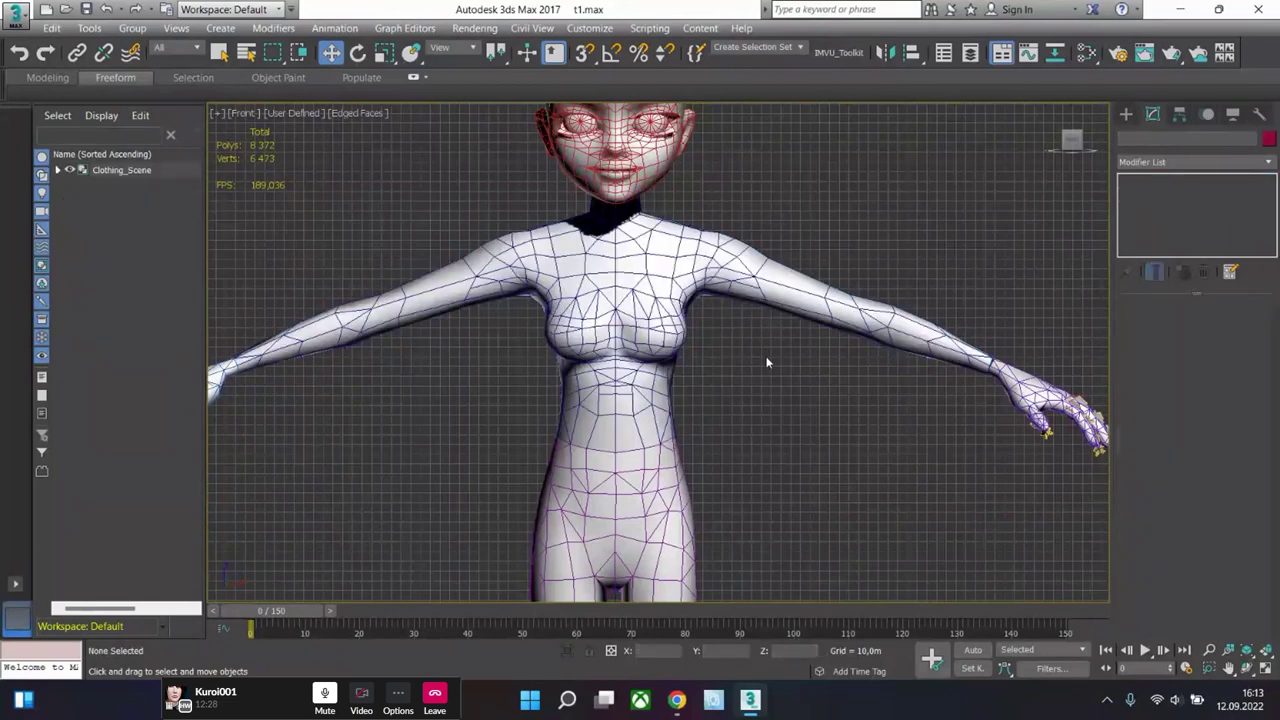
left_click(654, 330)
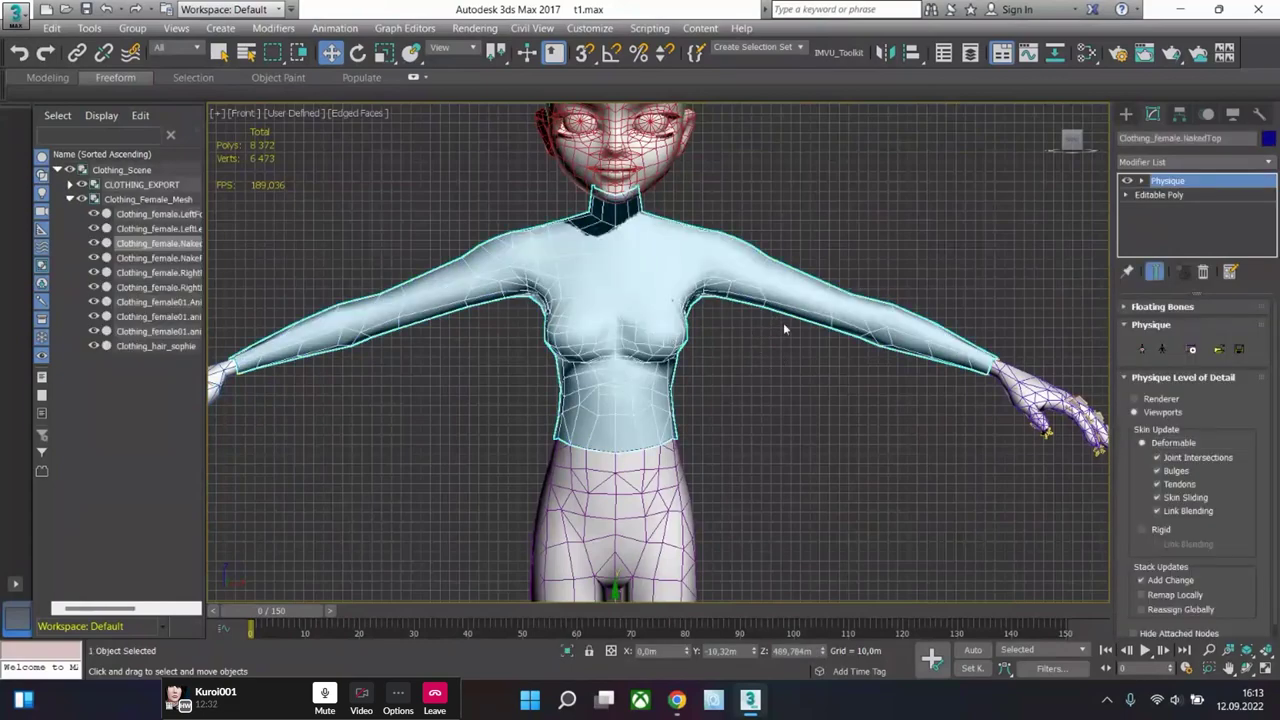
scroll(783, 344, "down", 3)
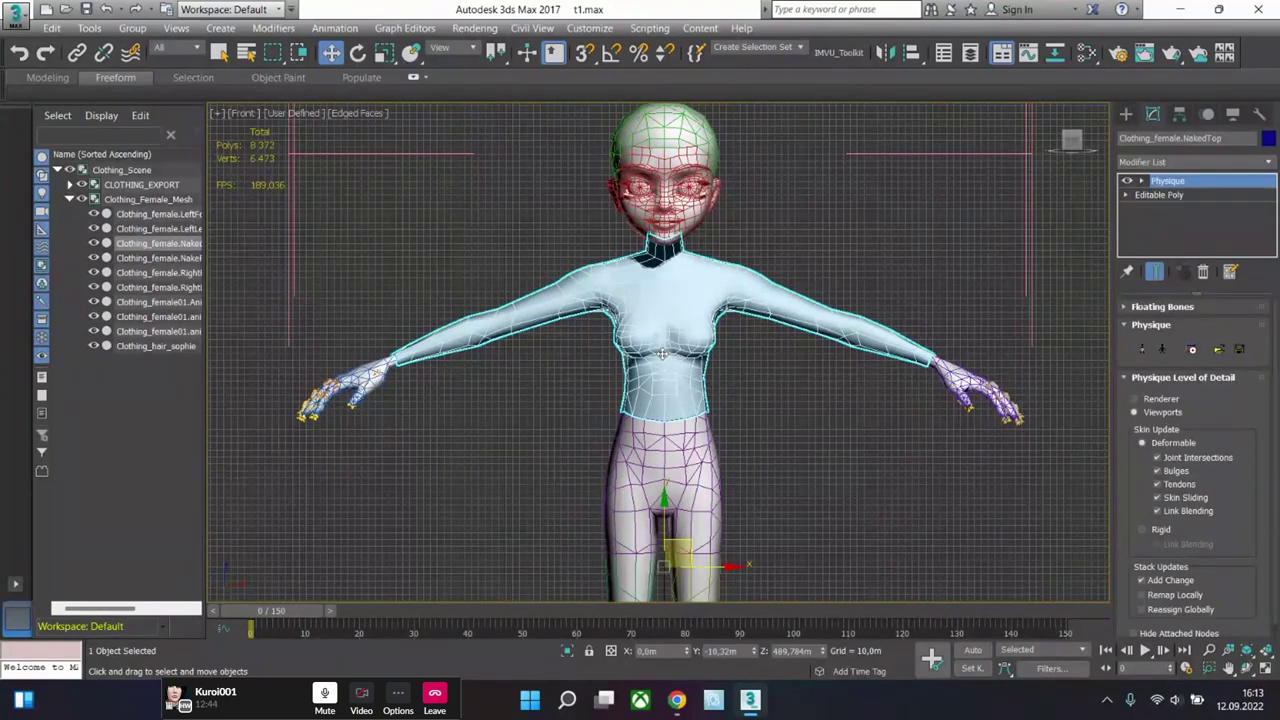
scroll(661, 358, "up", 3)
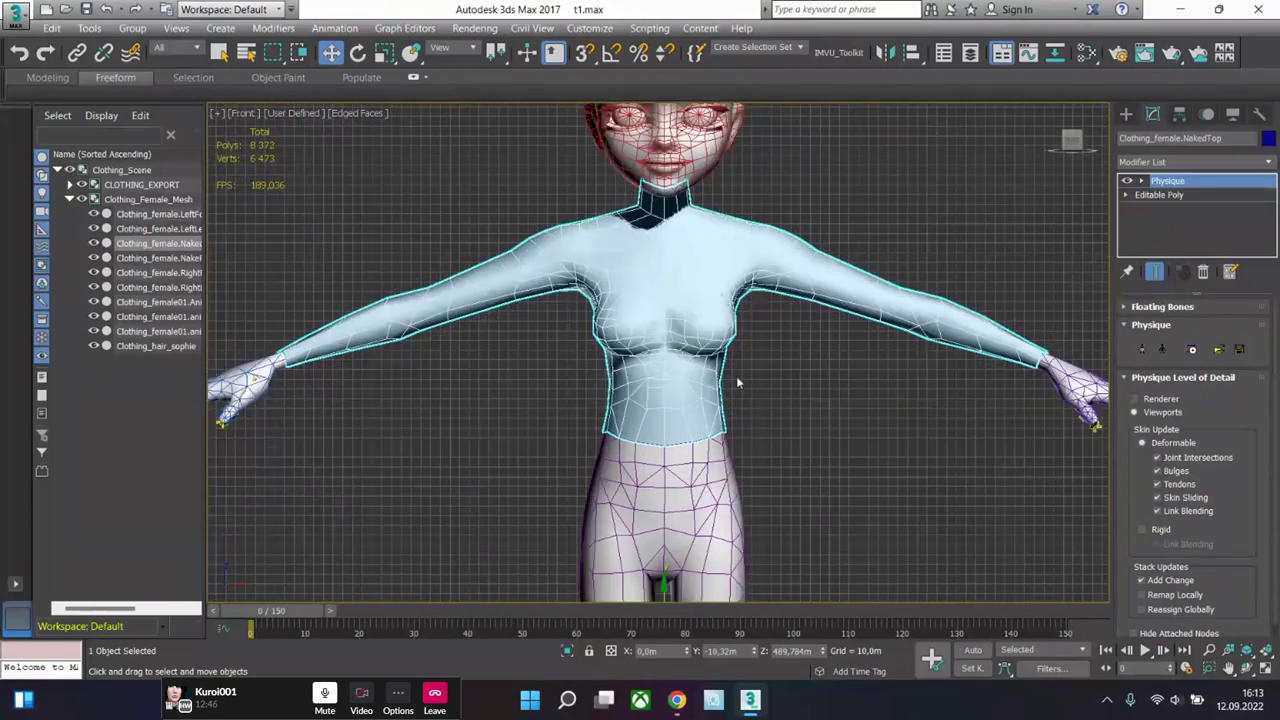
middle_click_drag(737, 380, 803, 434, "alt")
key("f")
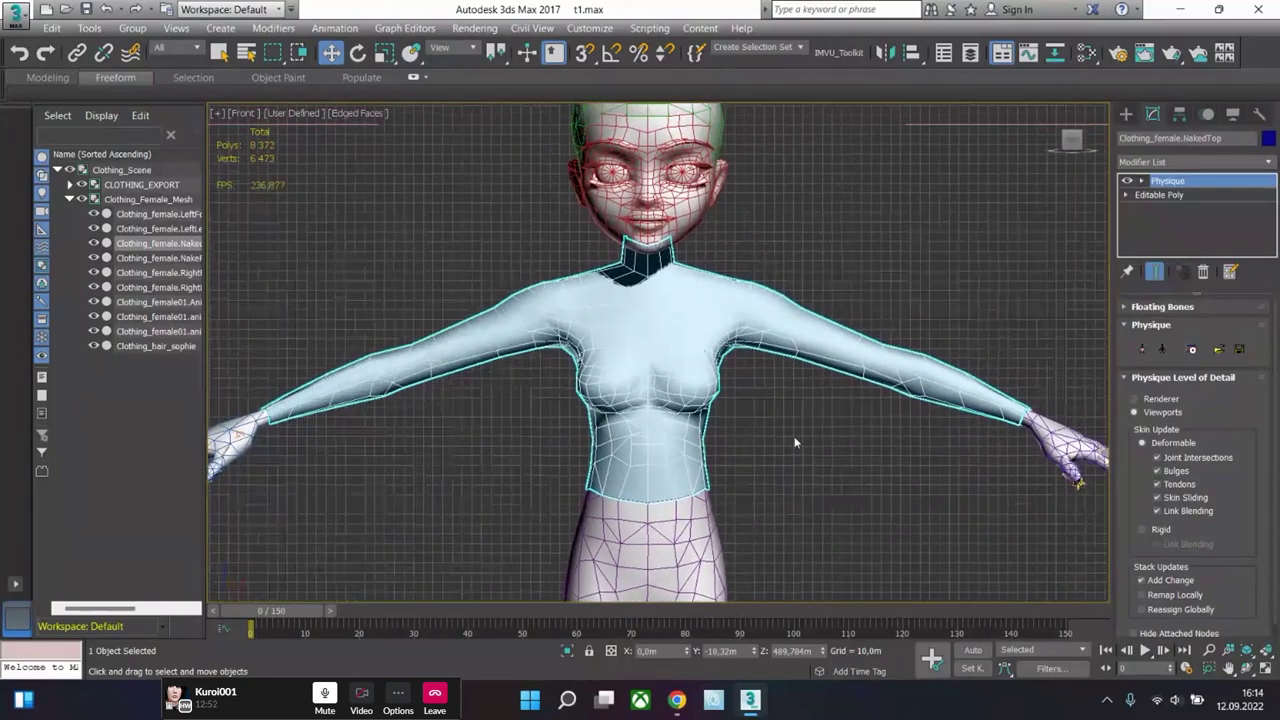
left_click(764, 393)
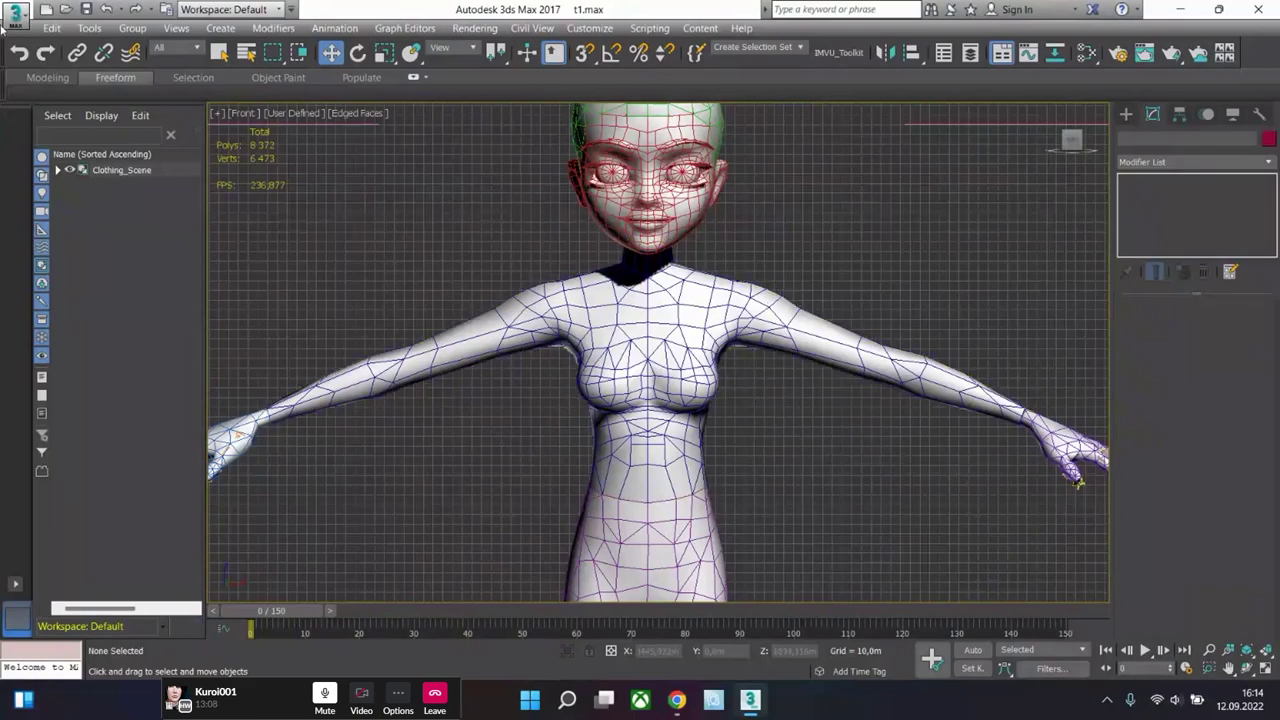
- Import the simple tee OBJ with default settings, naming the object 12
left_click(15, 14)
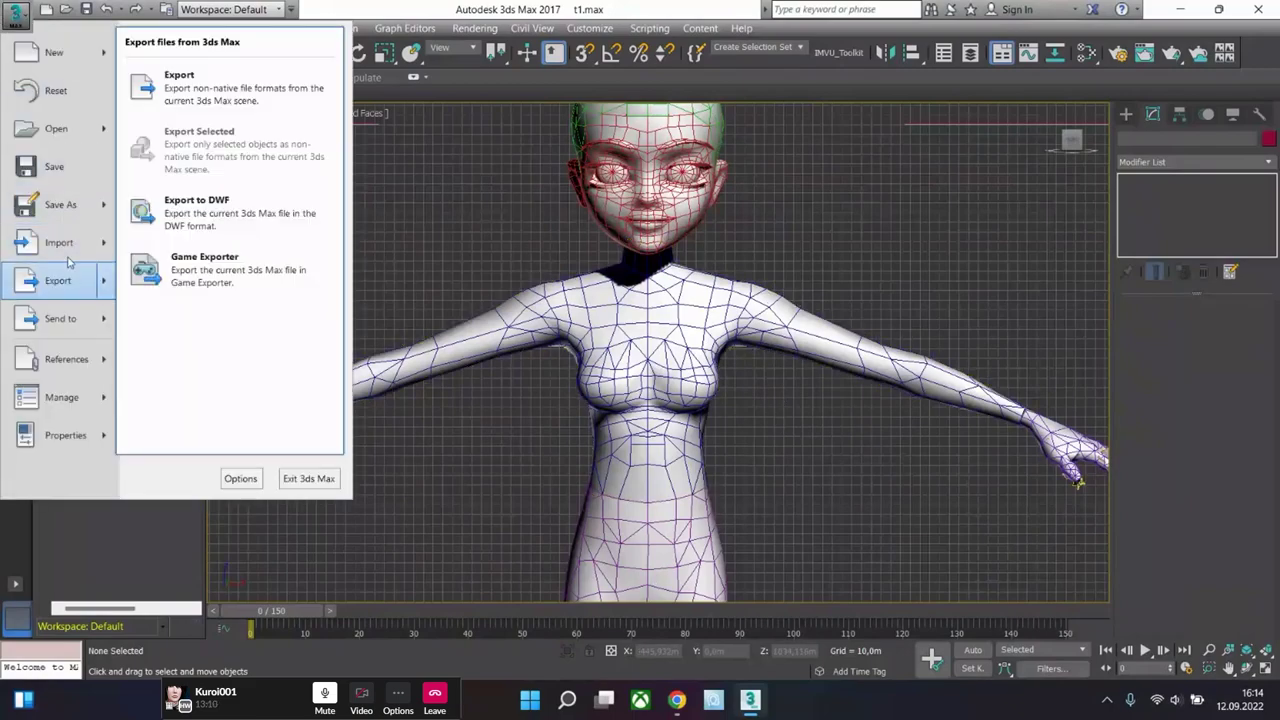
left_click(65, 251)
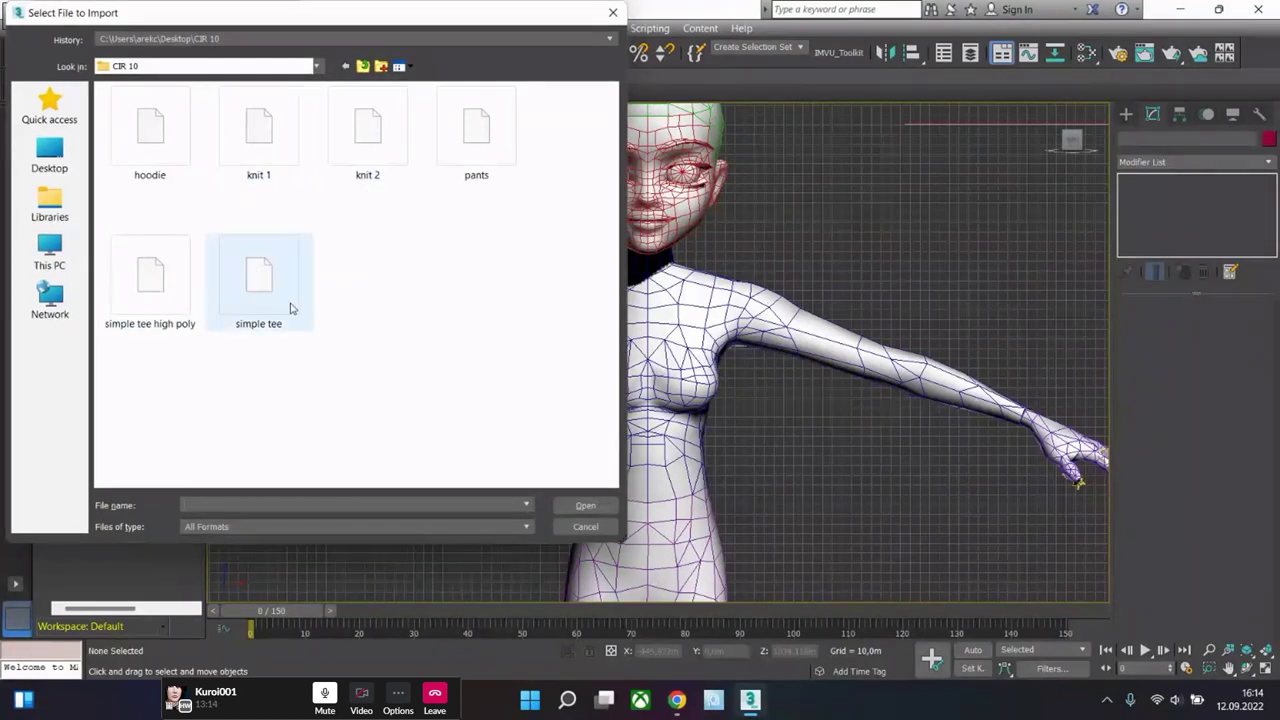
double_click(262, 276)
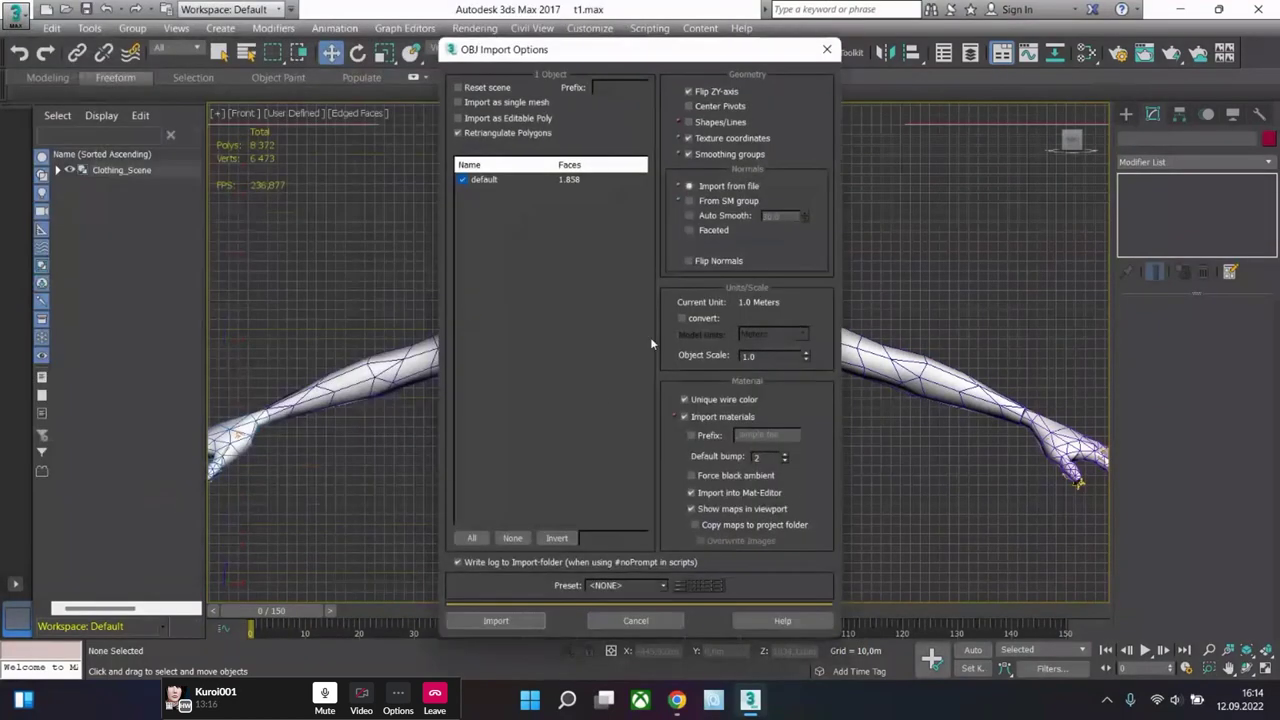
left_click(540, 620)
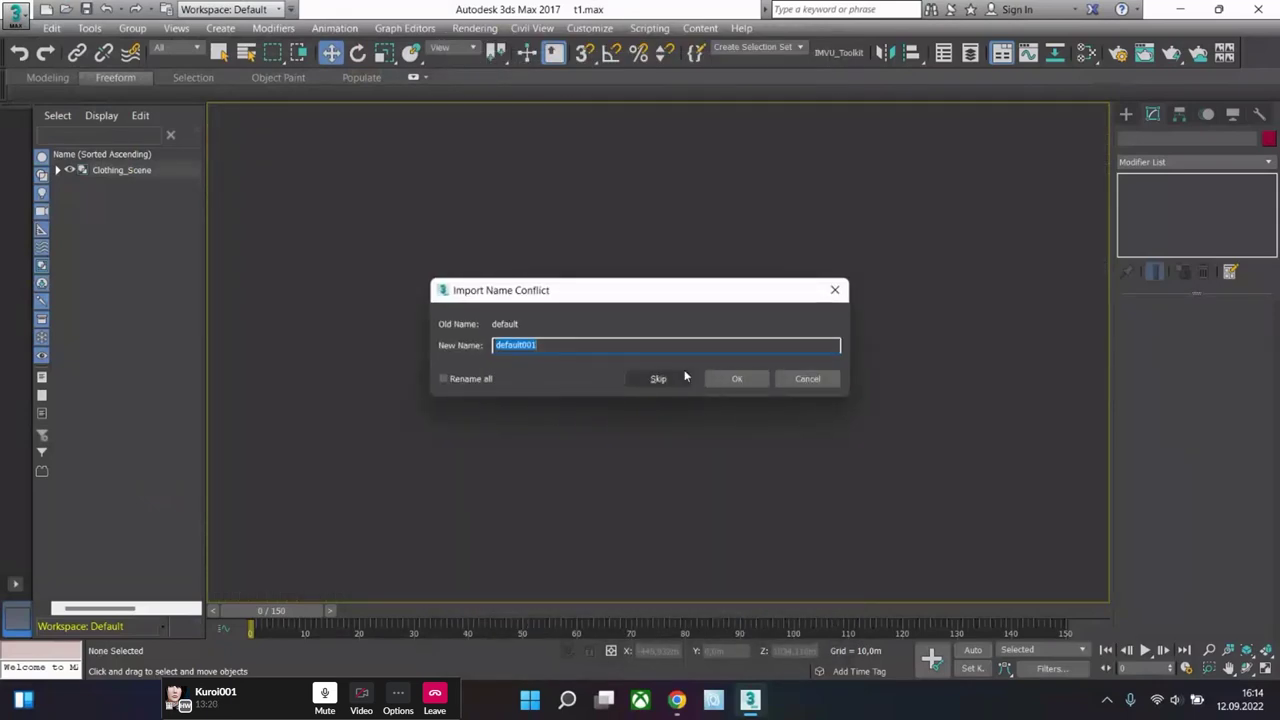
type("12")
left_click(717, 379)
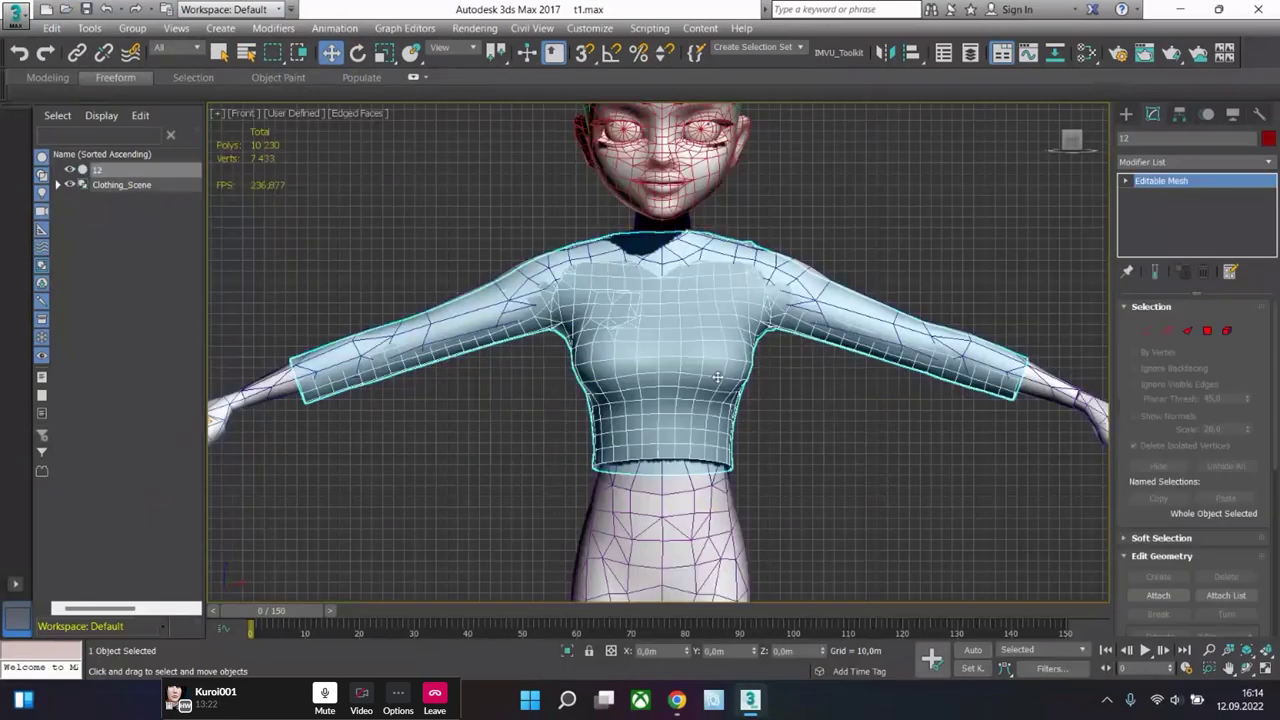
- In Element mode, select the imported shirt and move it off the character to the right
left_click(1228, 331)
scroll(892, 388, "down", 3)
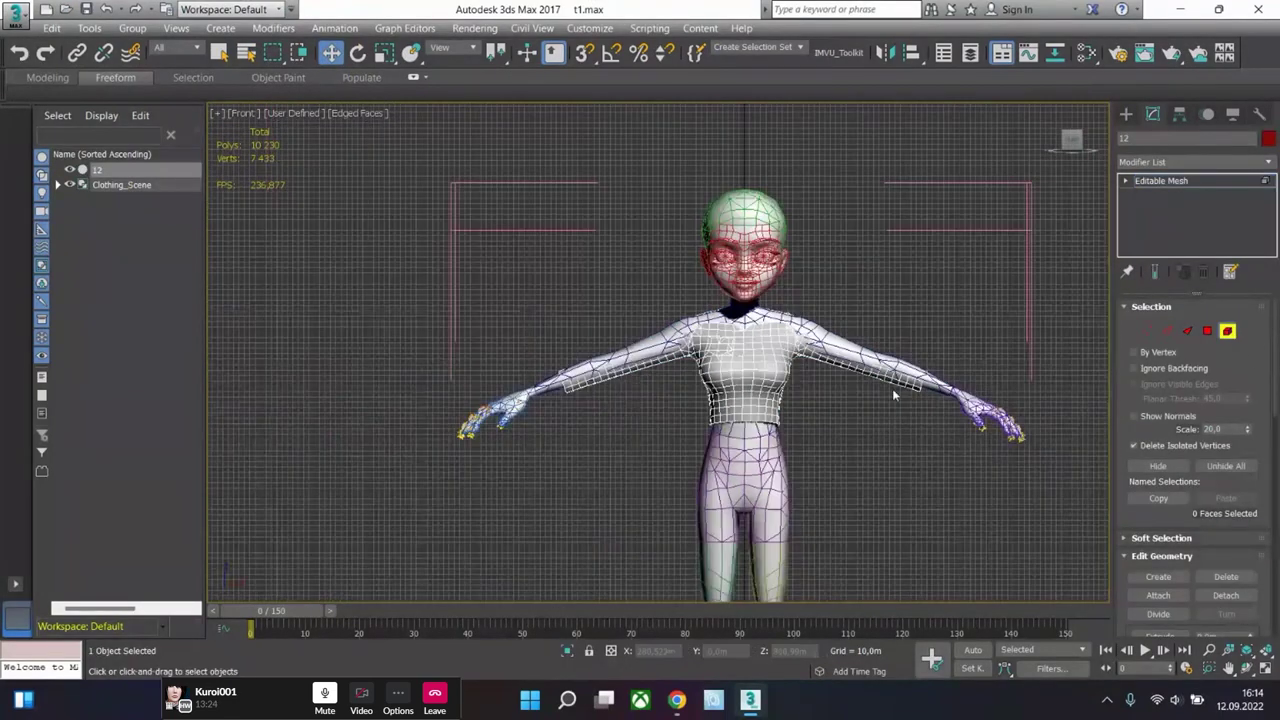
middle_click_drag(892, 388, 706, 392)
left_click(567, 355)
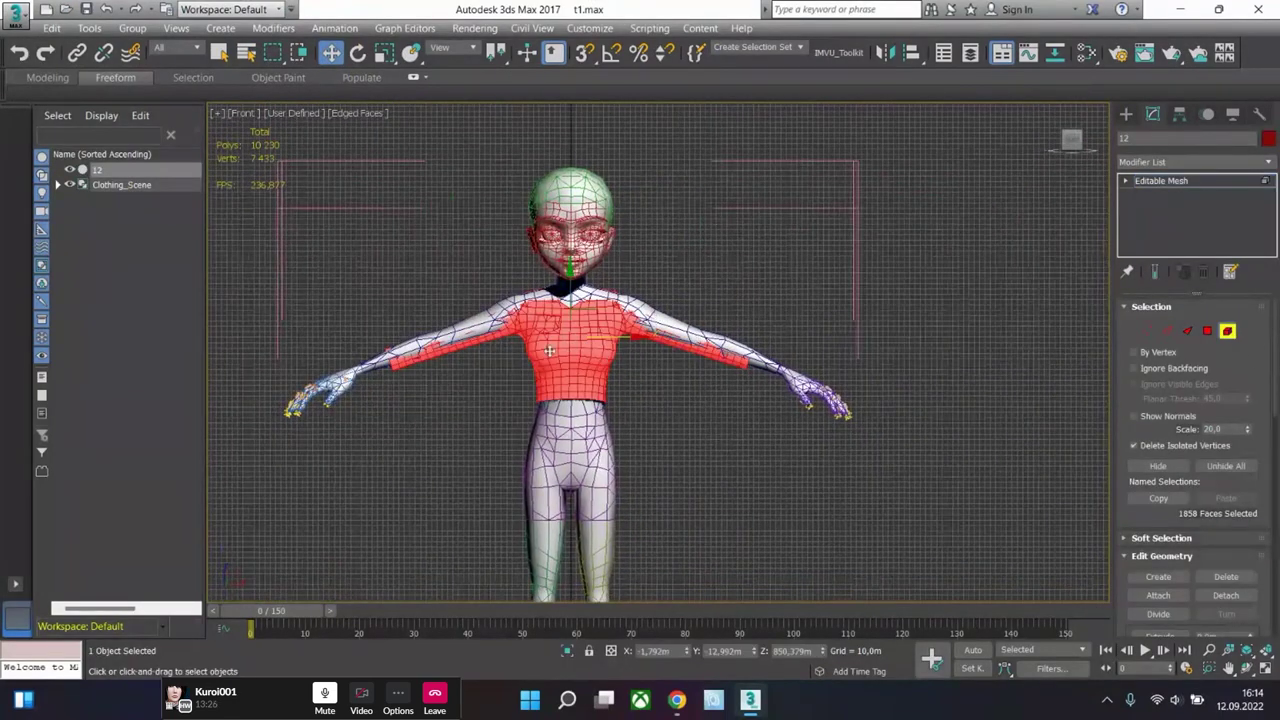
left_click_drag(602, 338, 955, 345)
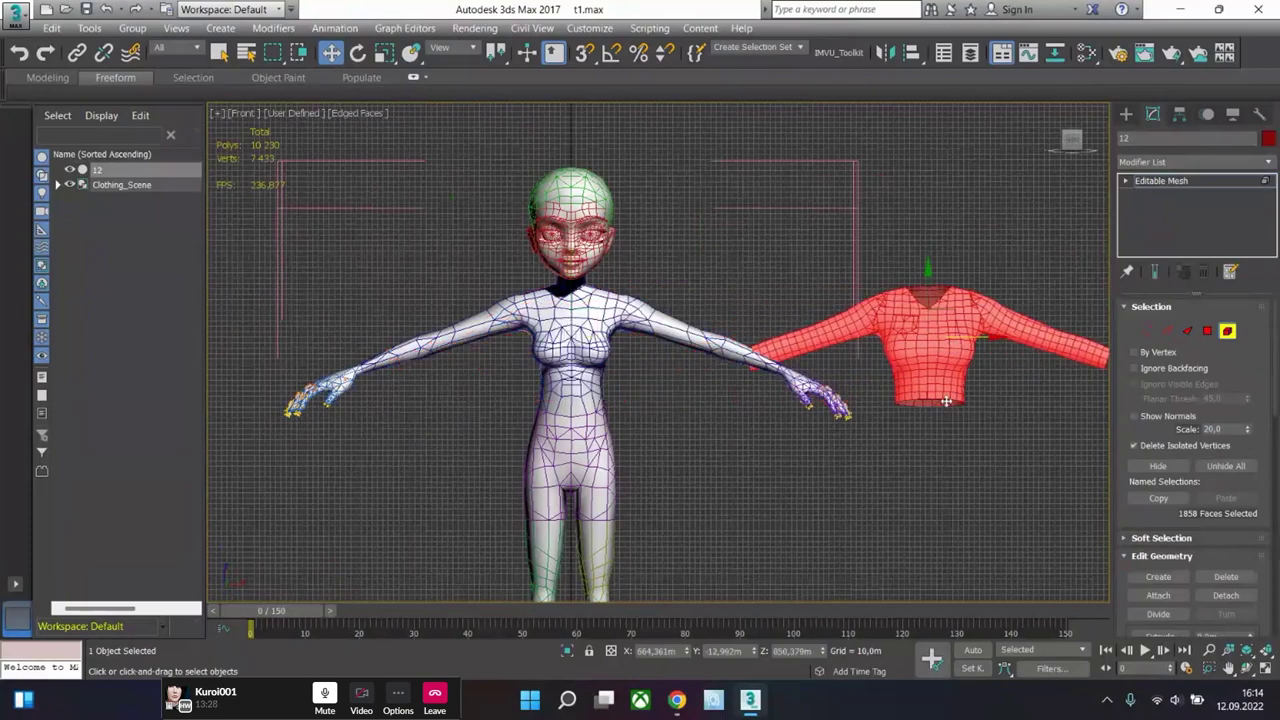
middle_click_drag(967, 430, 697, 434)
scroll(699, 417, "up", 2)
left_click_drag(667, 372, 687, 372)
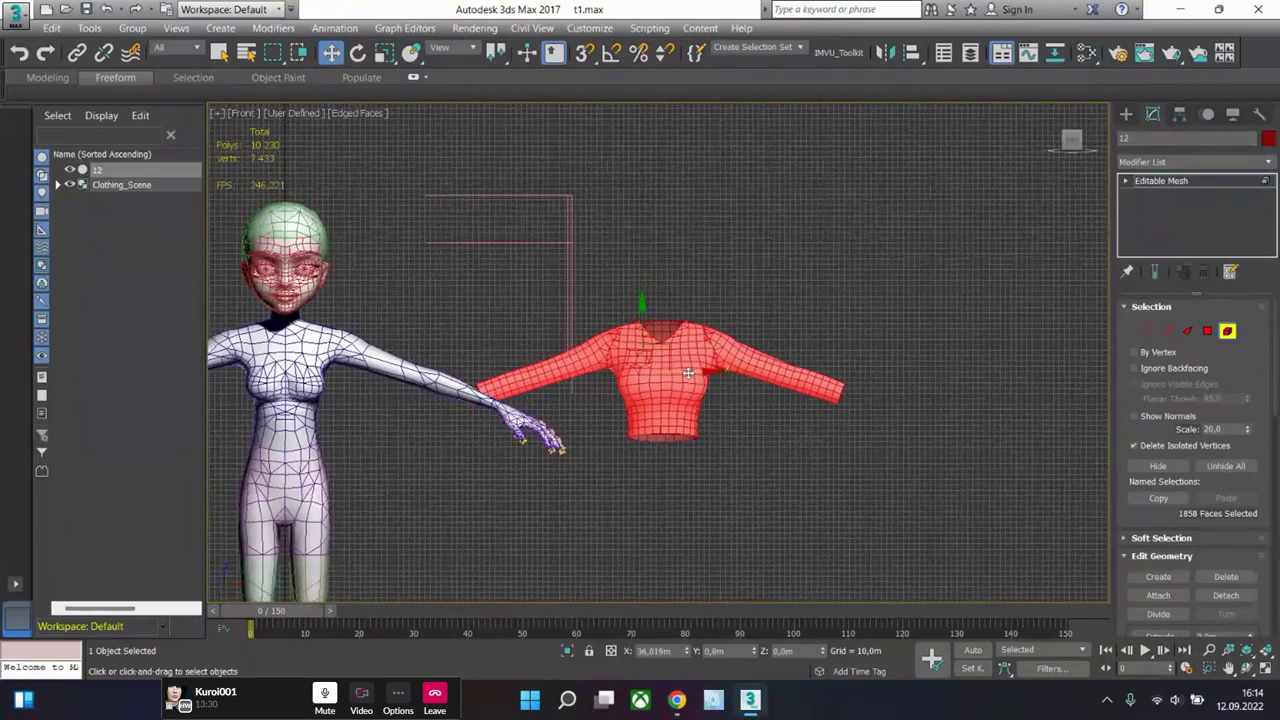
- Import the simple tee high poly OBJ, naming the new object 1234
left_click(16, 20)
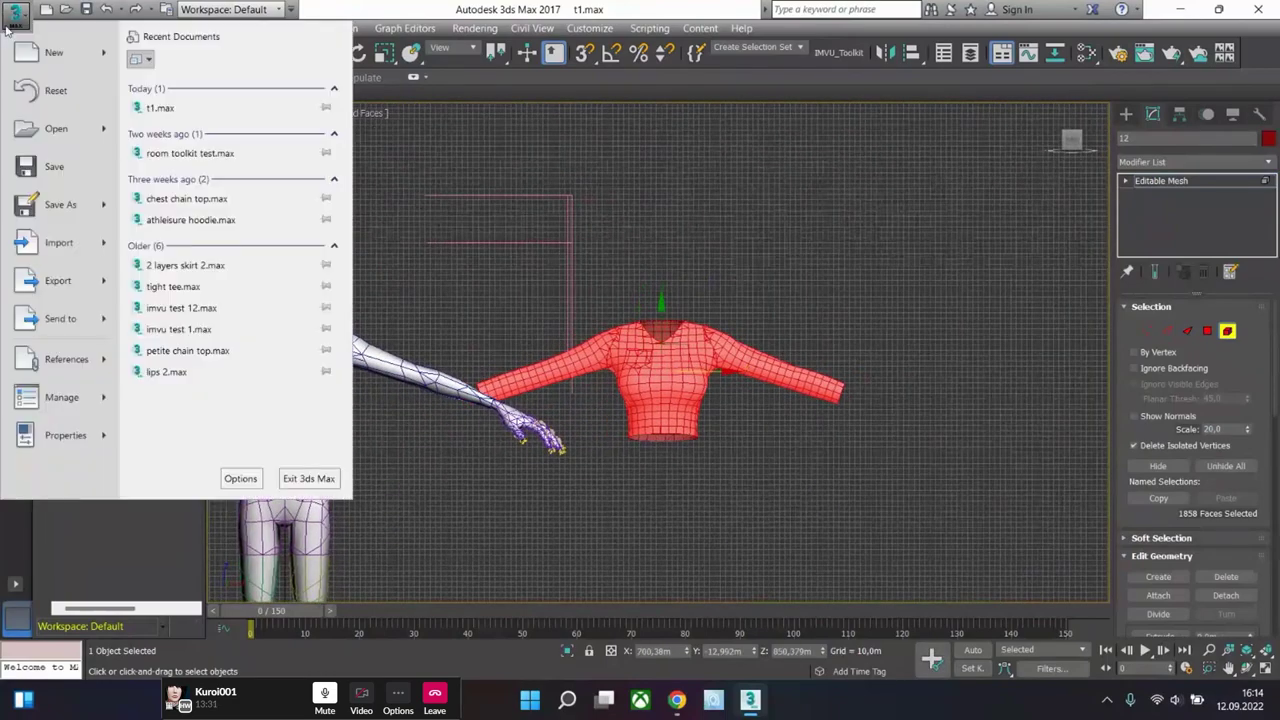
left_click(62, 255)
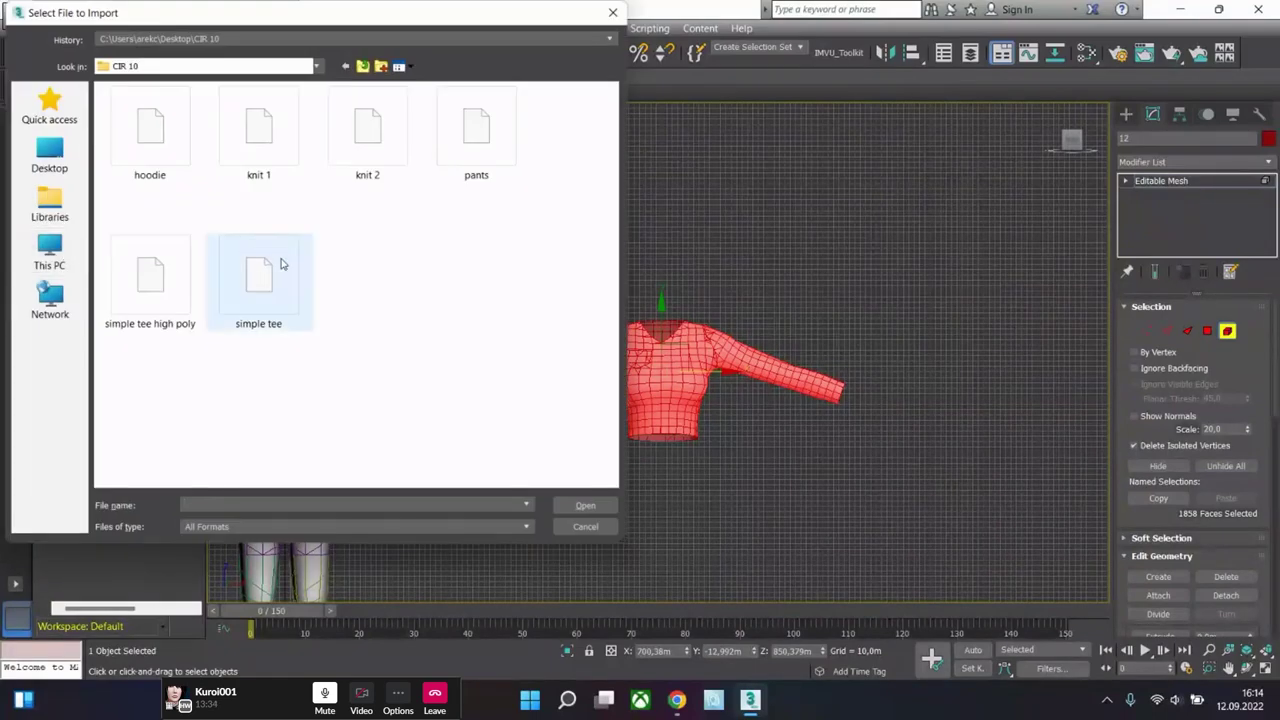
double_click(165, 290)
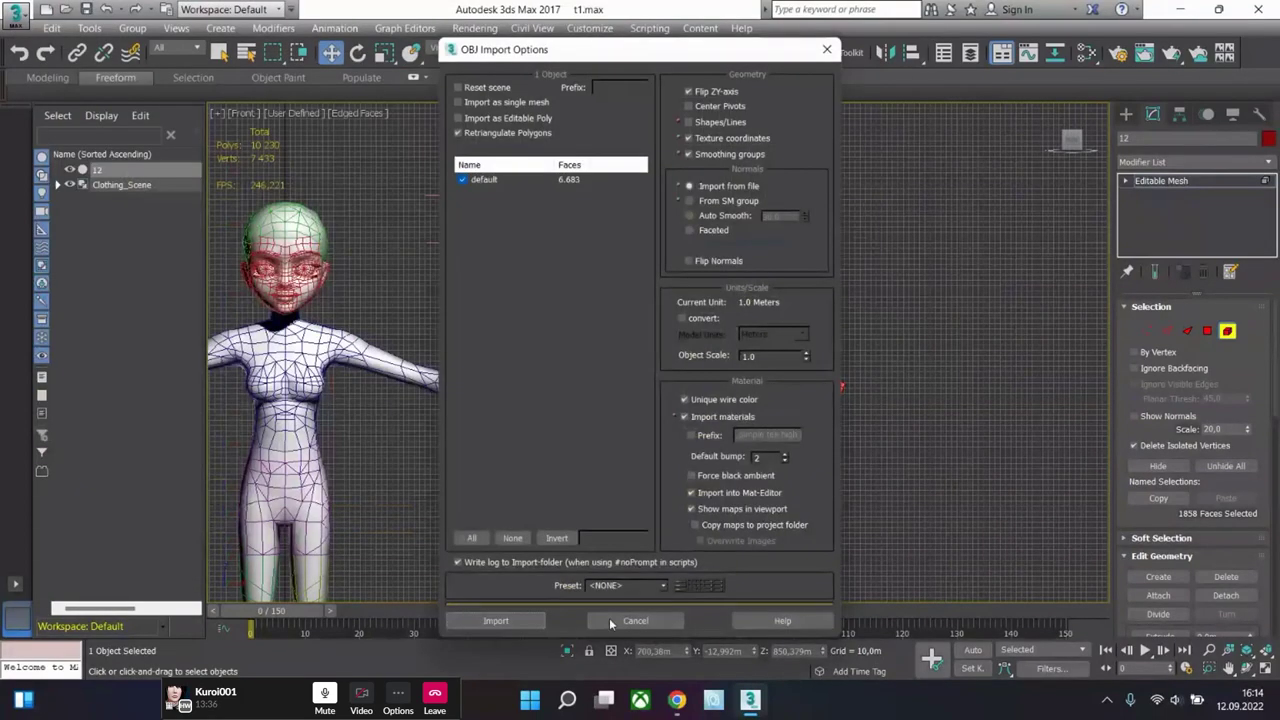
left_click(518, 618)
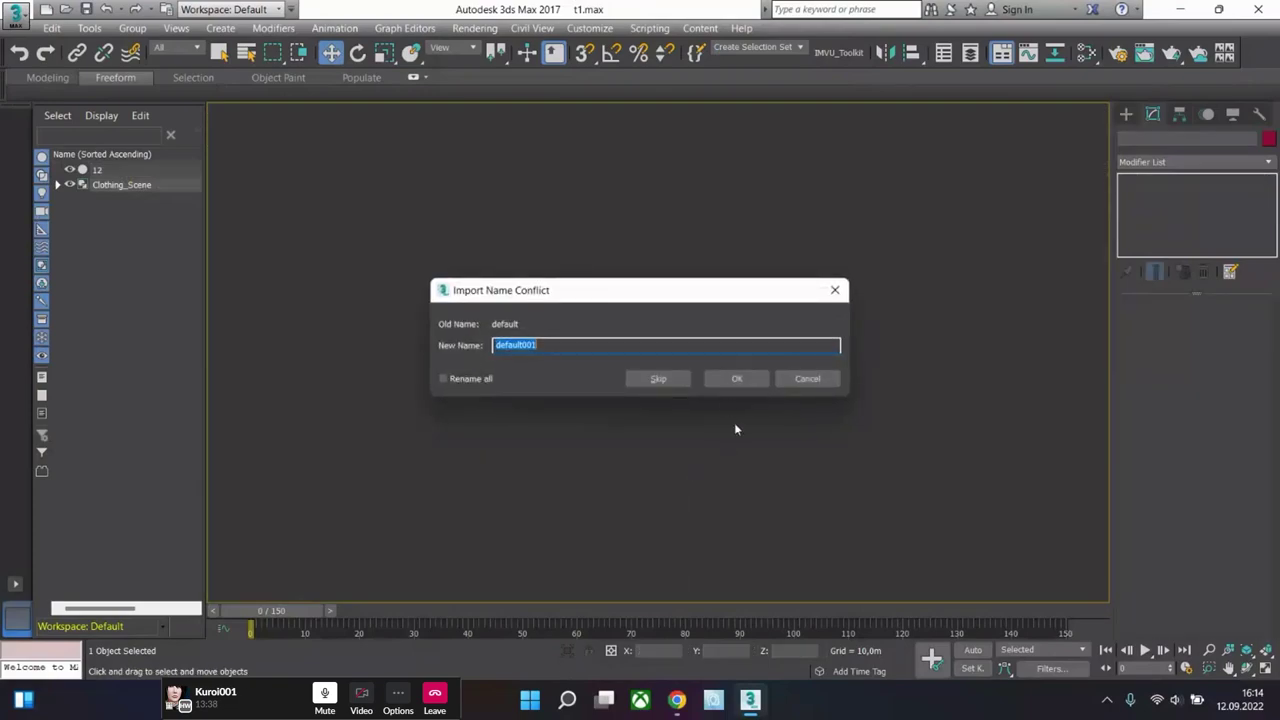
type("1234")
left_click(728, 382)
- In Element mode, select the high-poly tee and move it right of the other tee
scroll(844, 401, "down", 5)
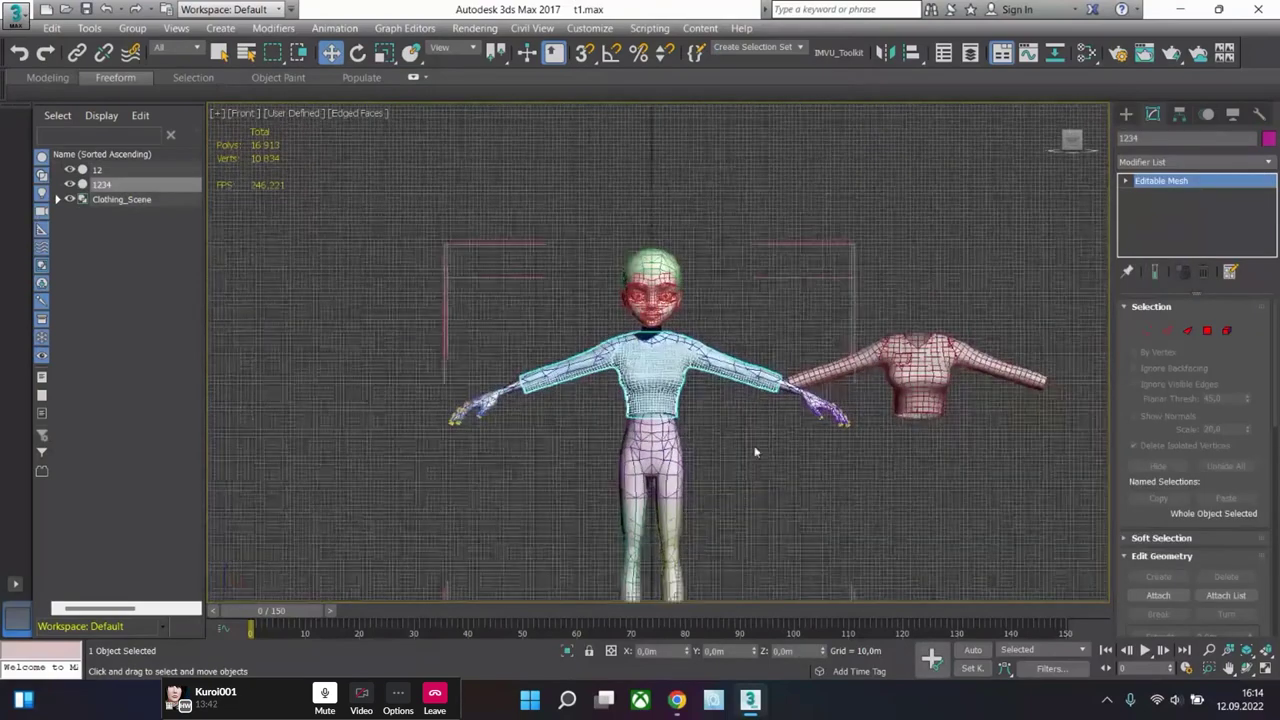
key("5")
left_click(655, 365)
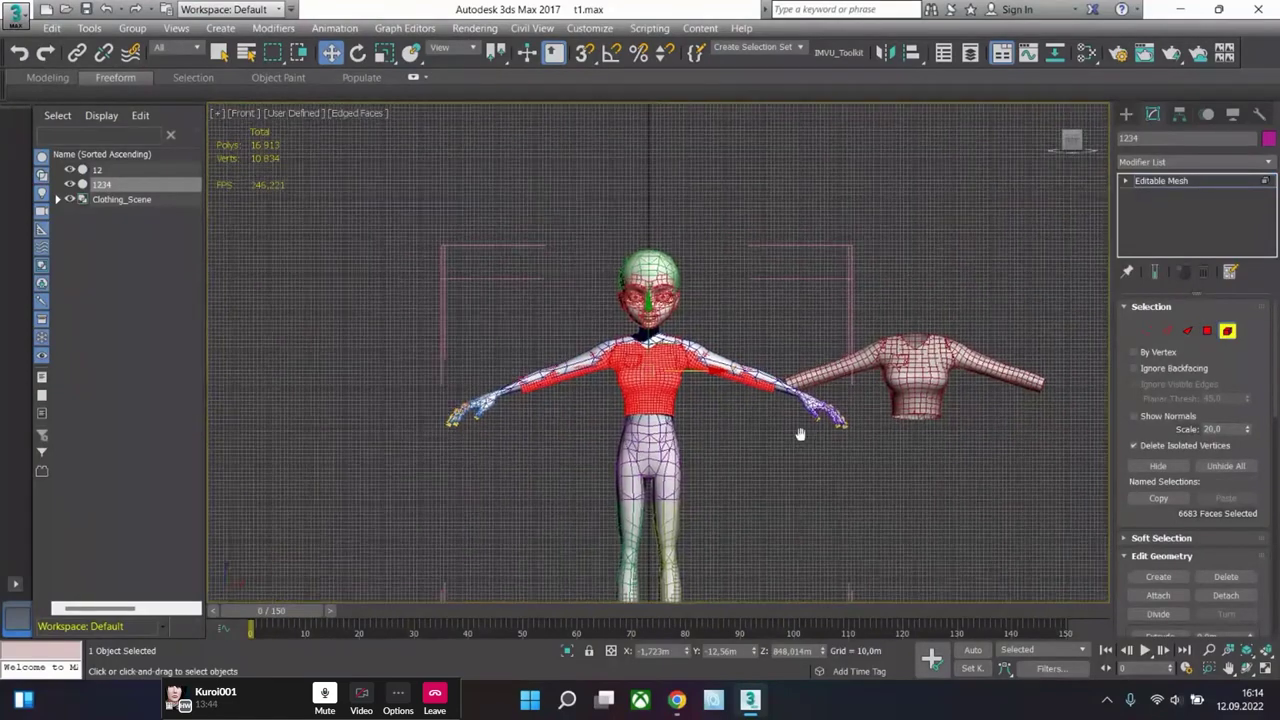
middle_click_drag(800, 434, 675, 434)
left_click(878, 370)
left_click_drag(878, 370, 1022, 400, "shift")
middle_click_drag(984, 445, 830, 428)
scroll(900, 400, "up", 2)
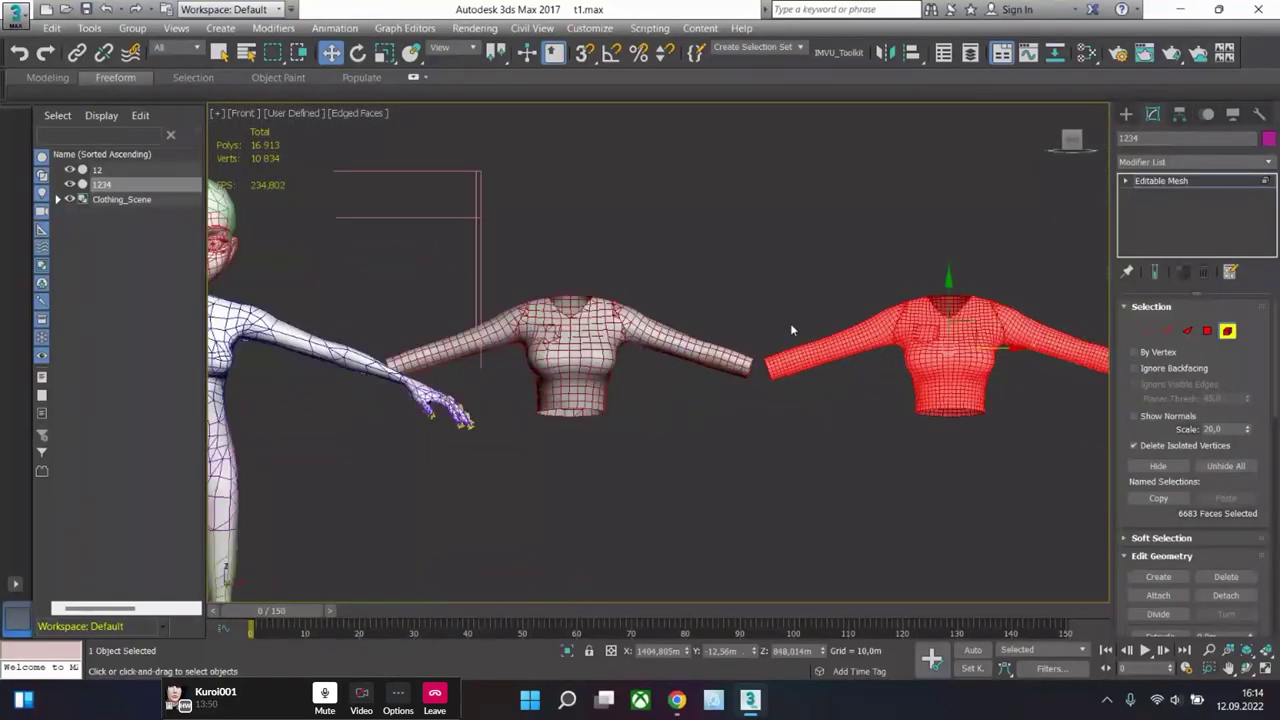
scroll(850, 358, "up", 2)
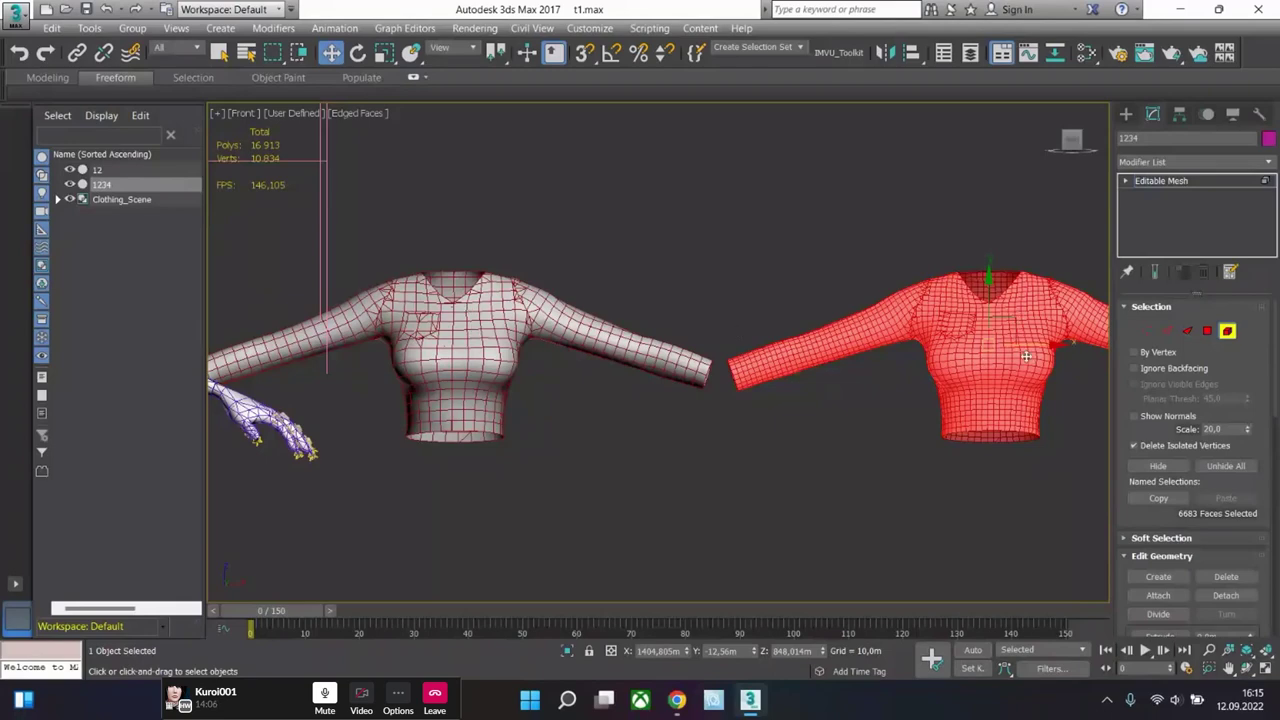
- Try clearing the right tee's face selection, undoing each attempt
left_click(1042, 426)
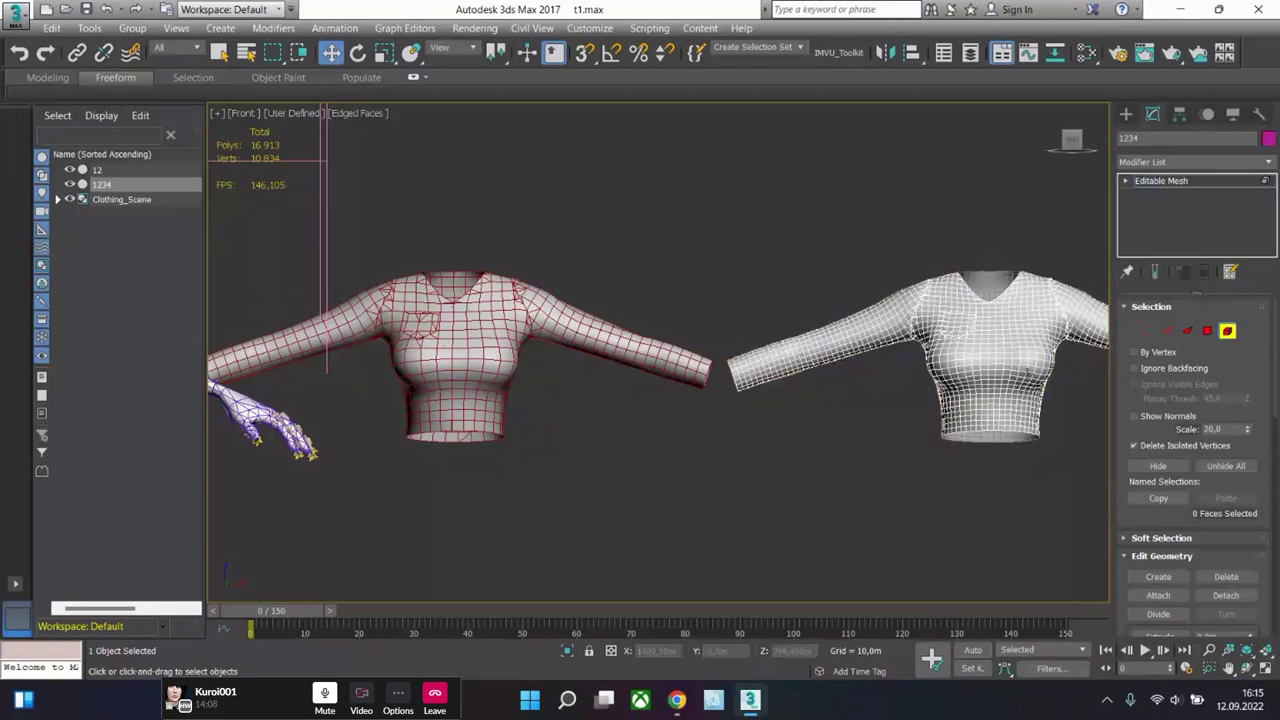
key("ctrl+z")
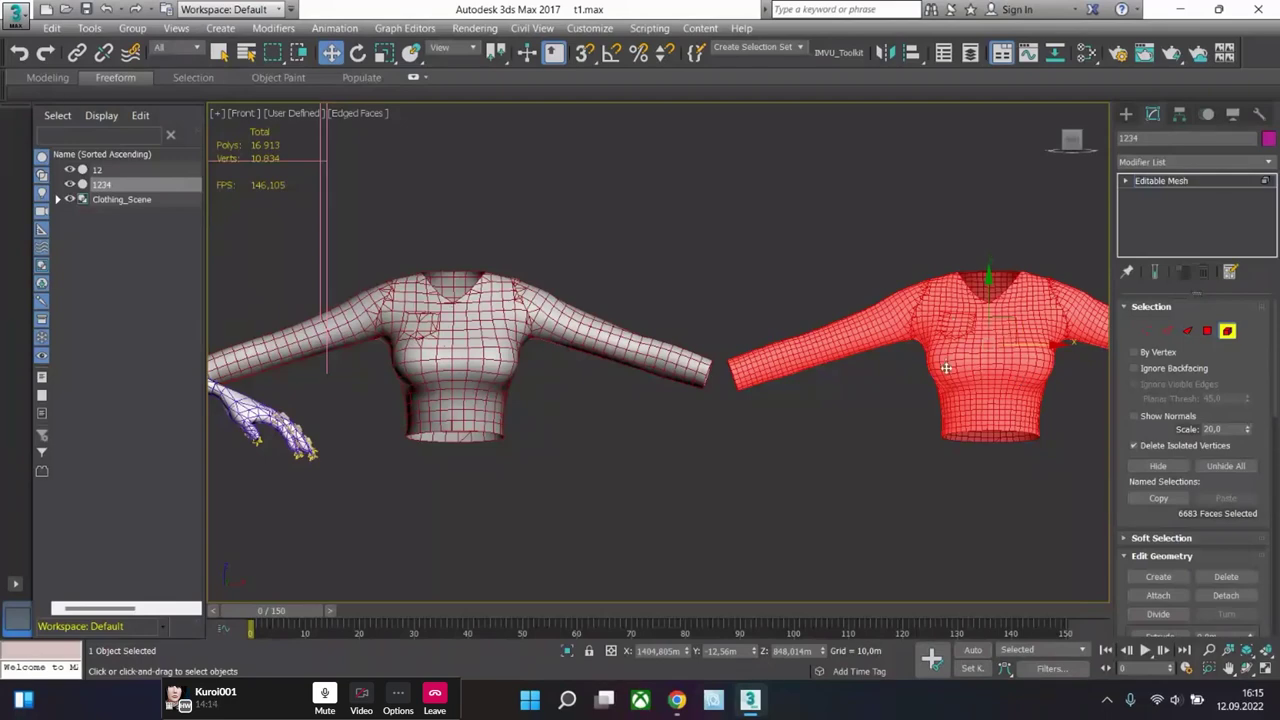
left_click(899, 414)
key("ctrl+z")
left_click(484, 367)
left_click(1161, 181)
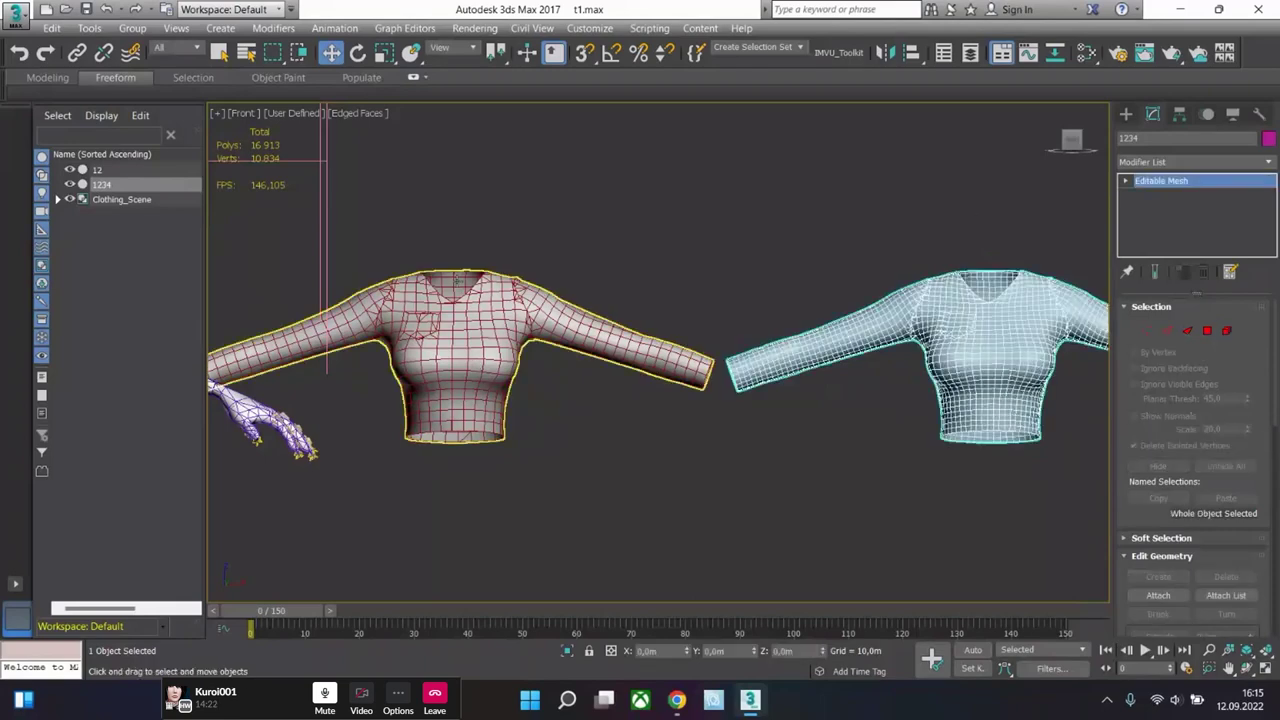
left_click(455, 350)
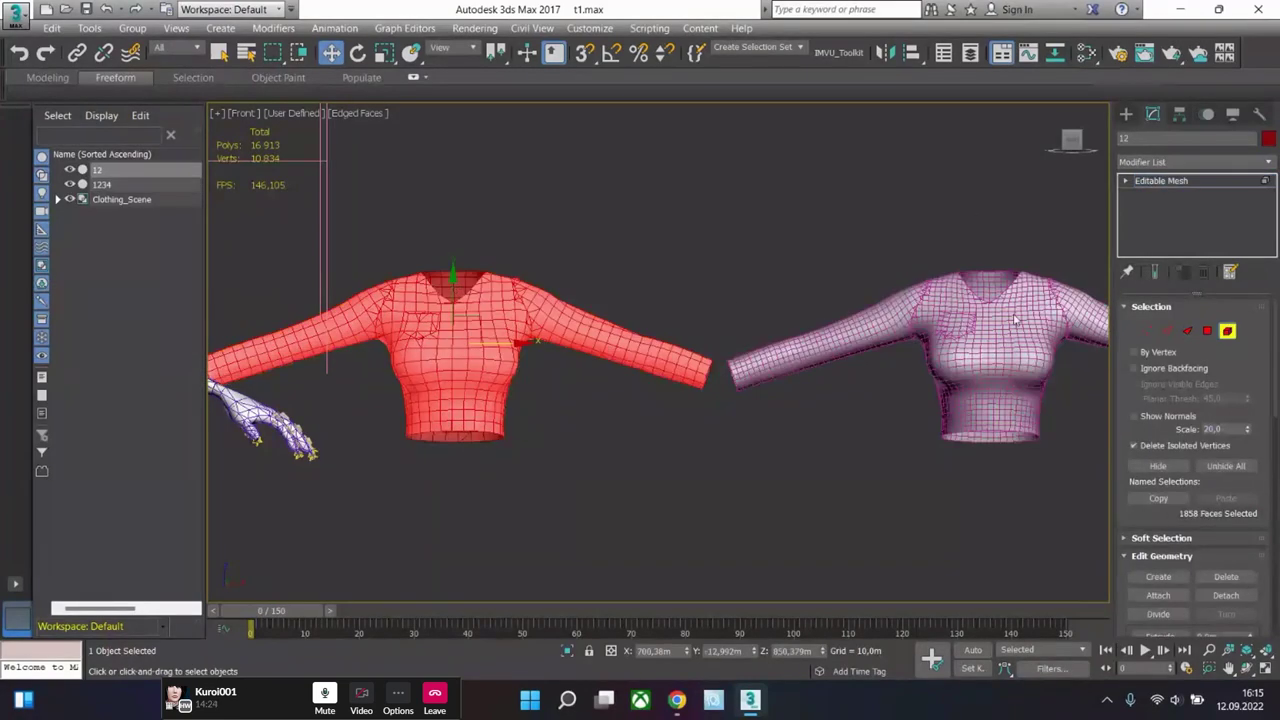
left_click(1161, 181)
left_click(830, 240)
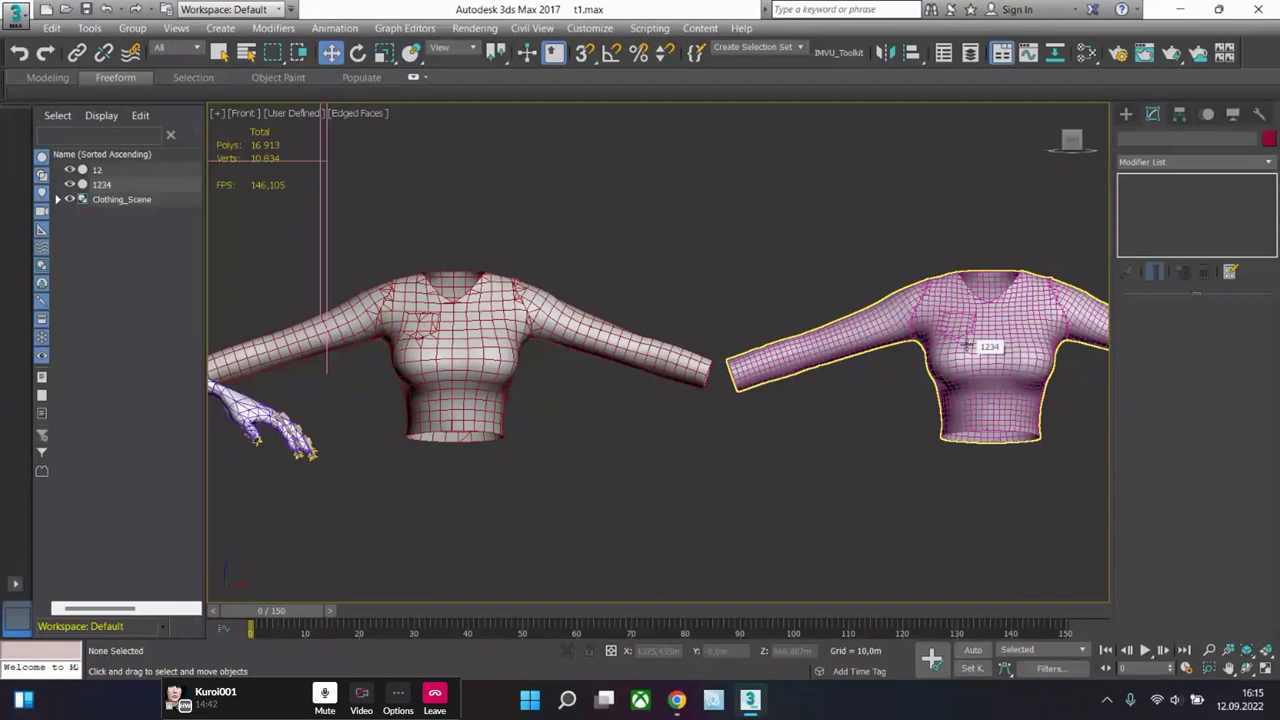
left_click(891, 390)
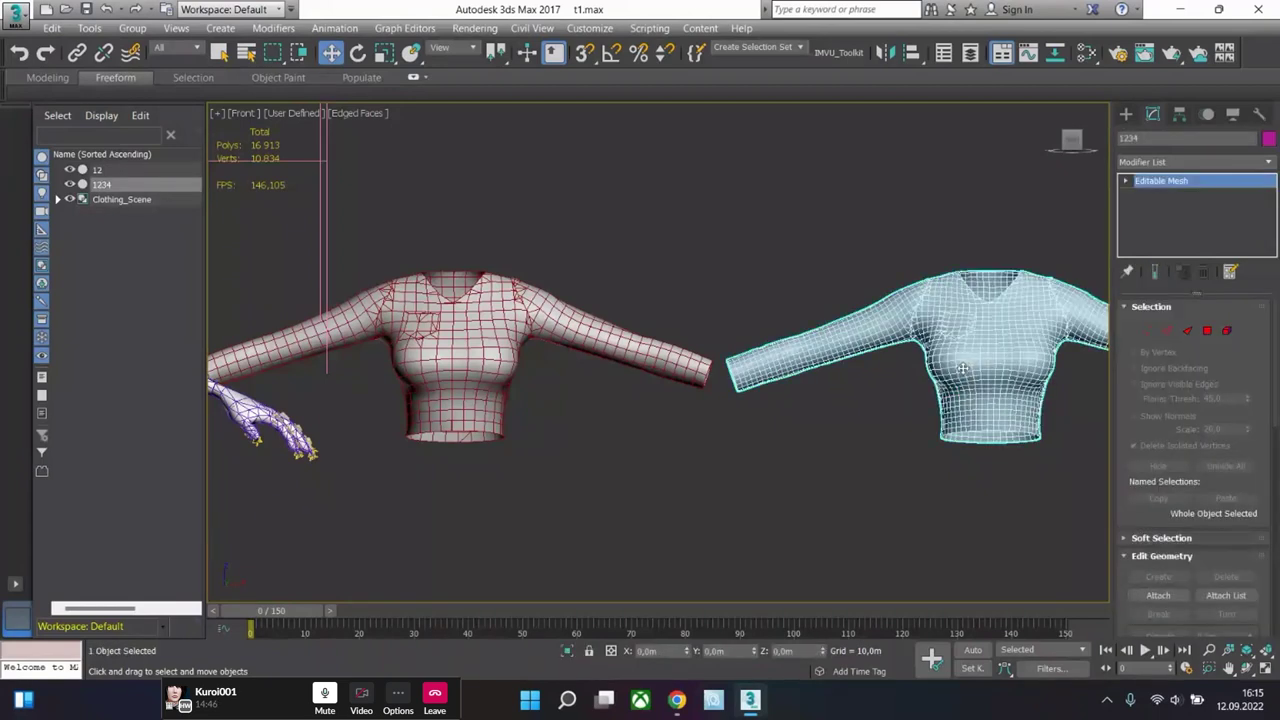
left_click(1227, 338)
left_click(1000, 388)
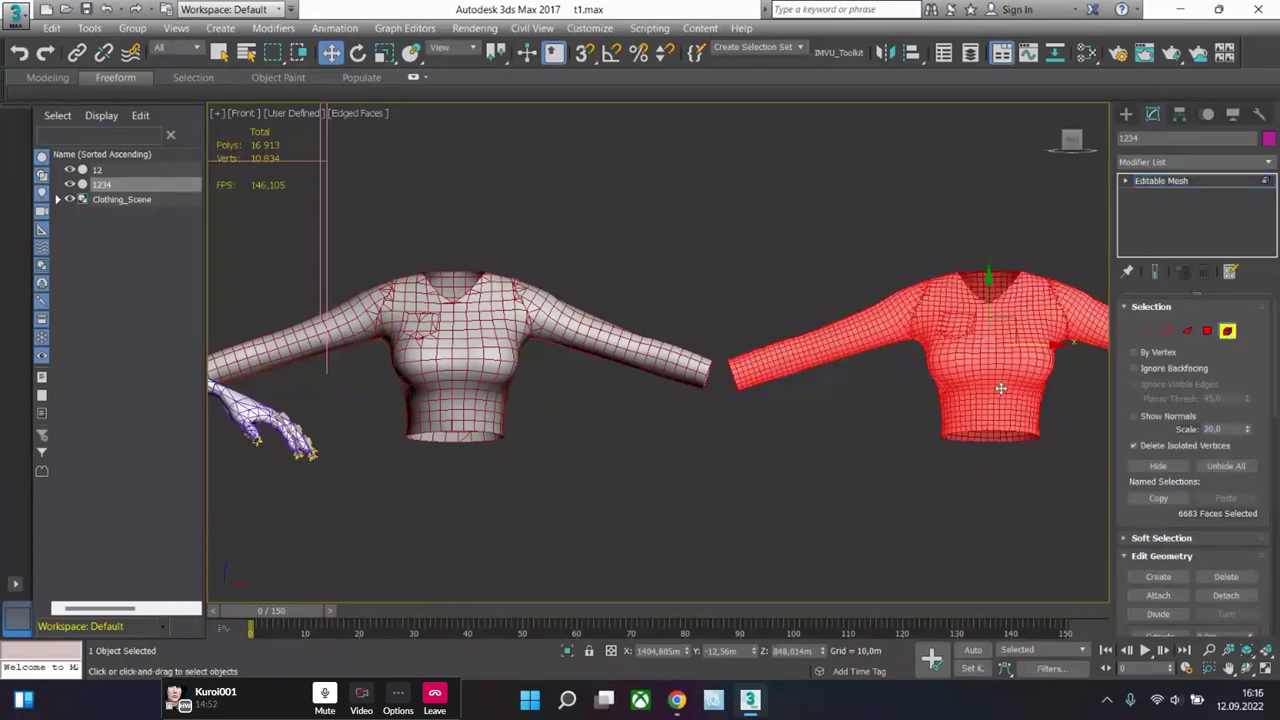
left_click(830, 393)
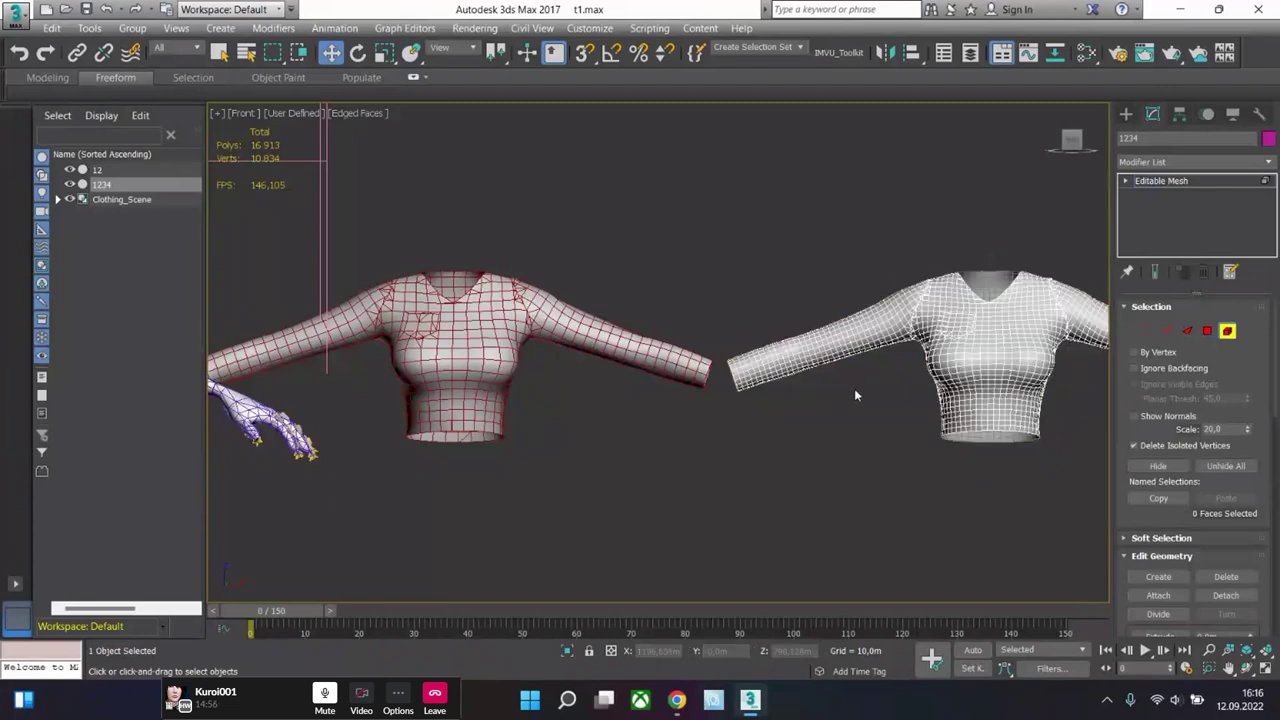
left_click(960, 352)
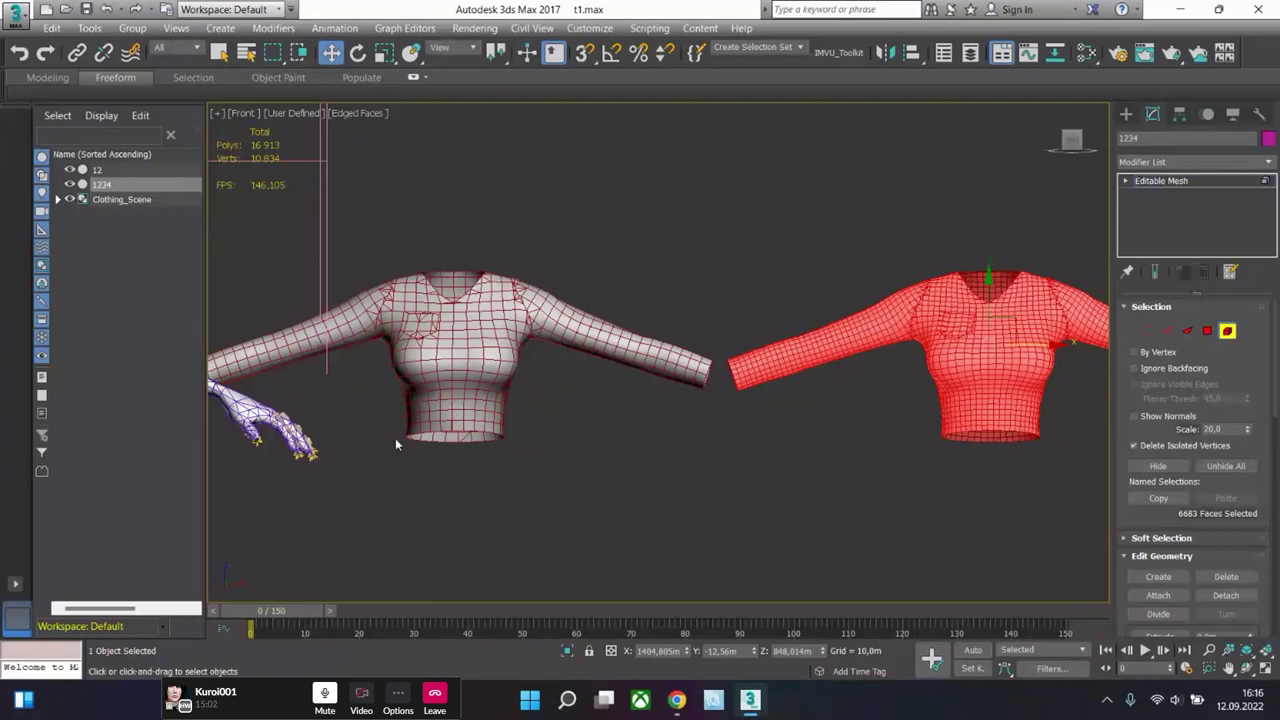
left_click(1187, 182)
left_click(484, 295)
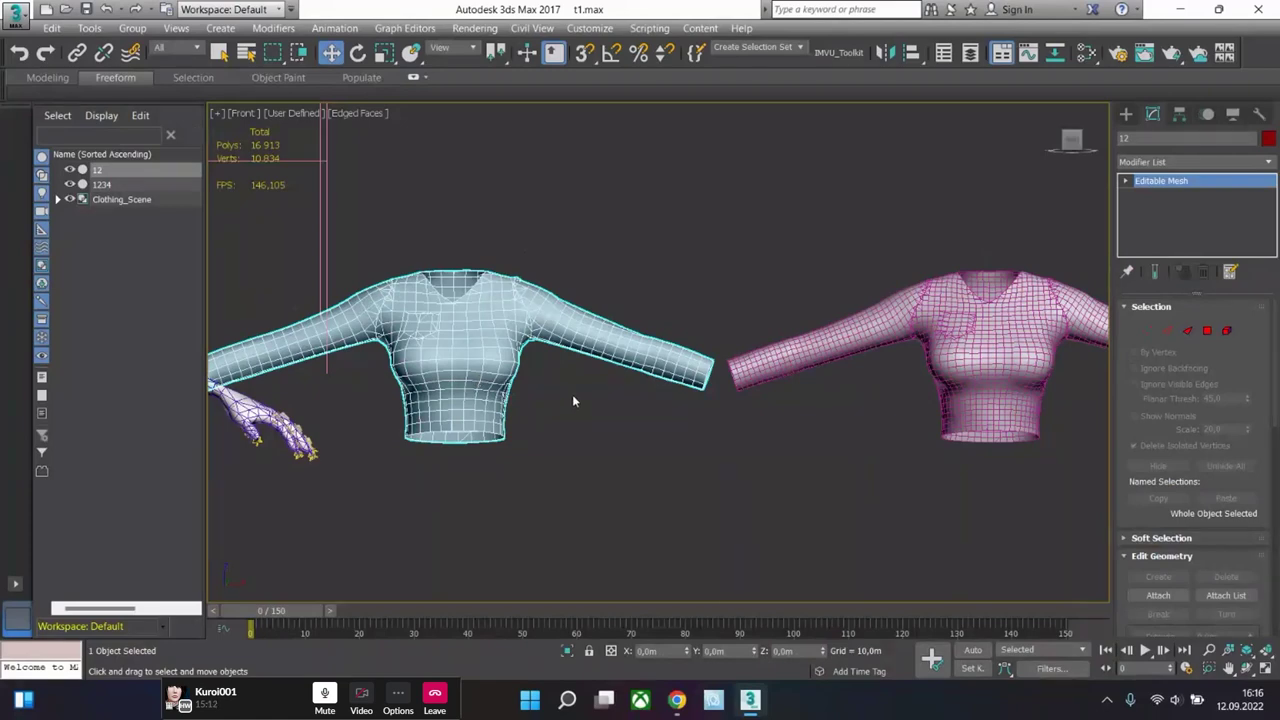
key("1")
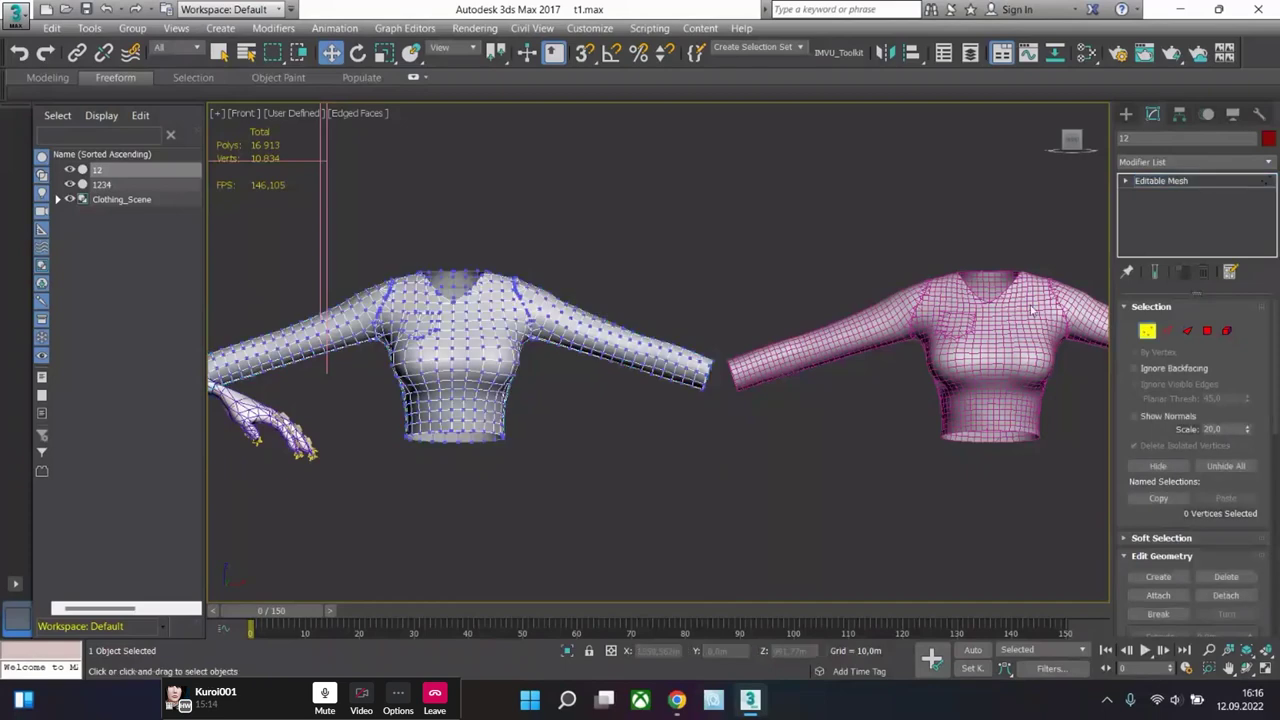
left_click(1172, 183)
left_click(1050, 302)
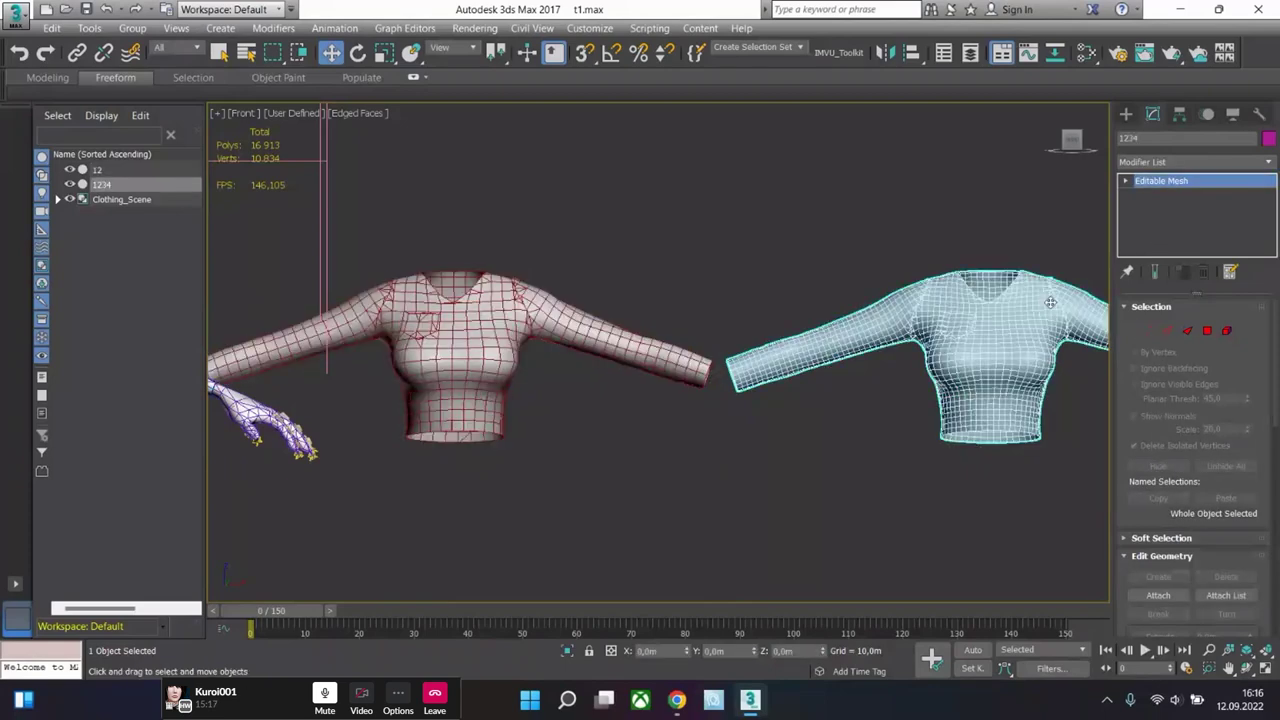
left_click(1227, 330)
middle_click_drag(932, 400, 730, 415)
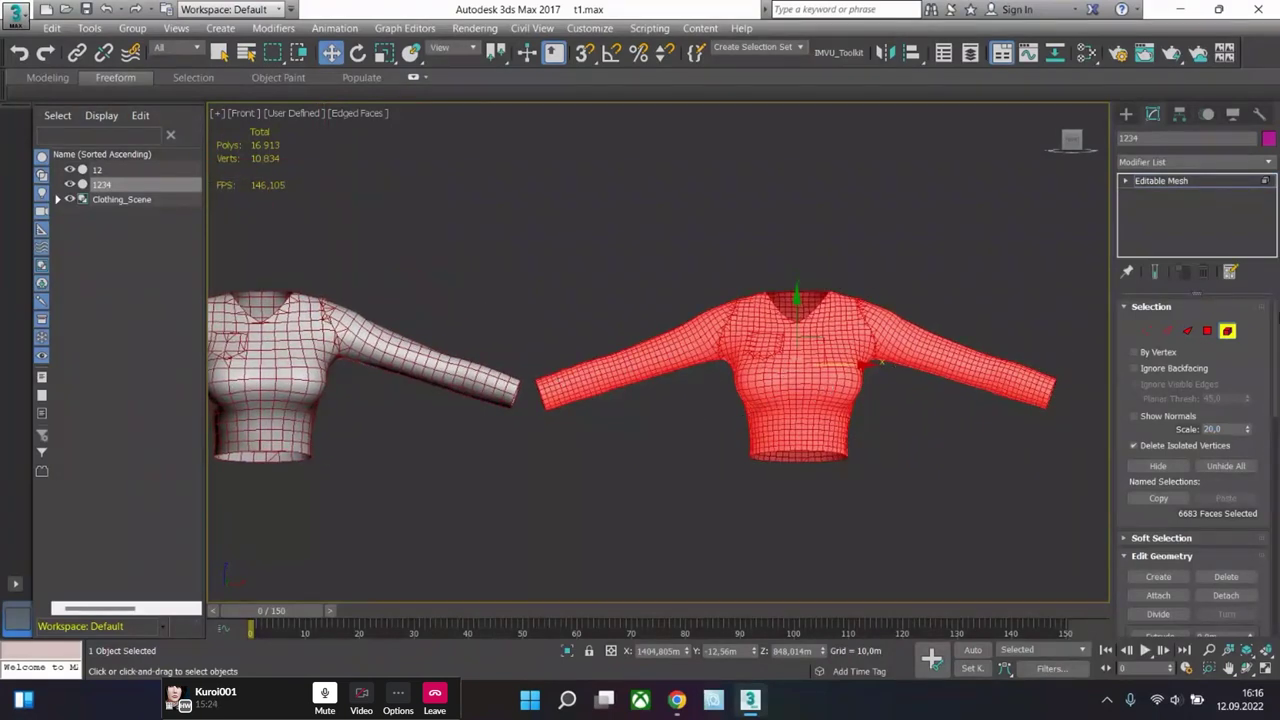
left_click(1207, 330)
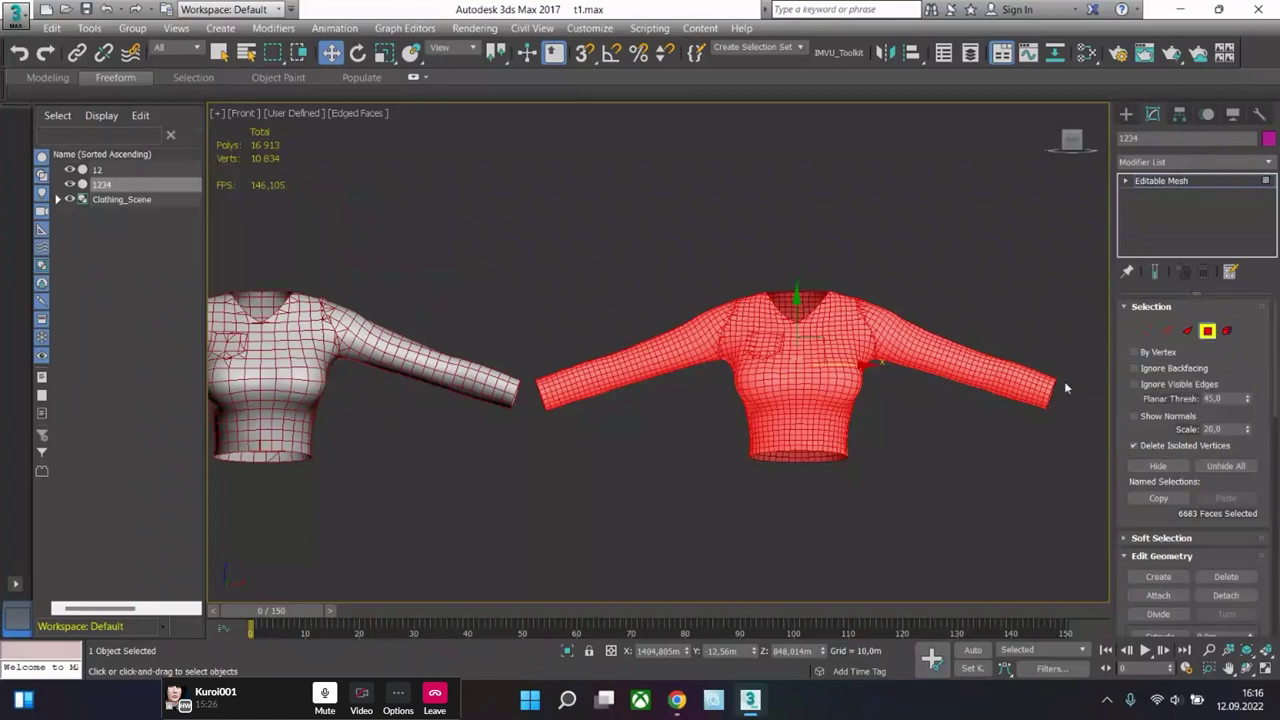
left_click_drag(1065, 432, 899, 287)
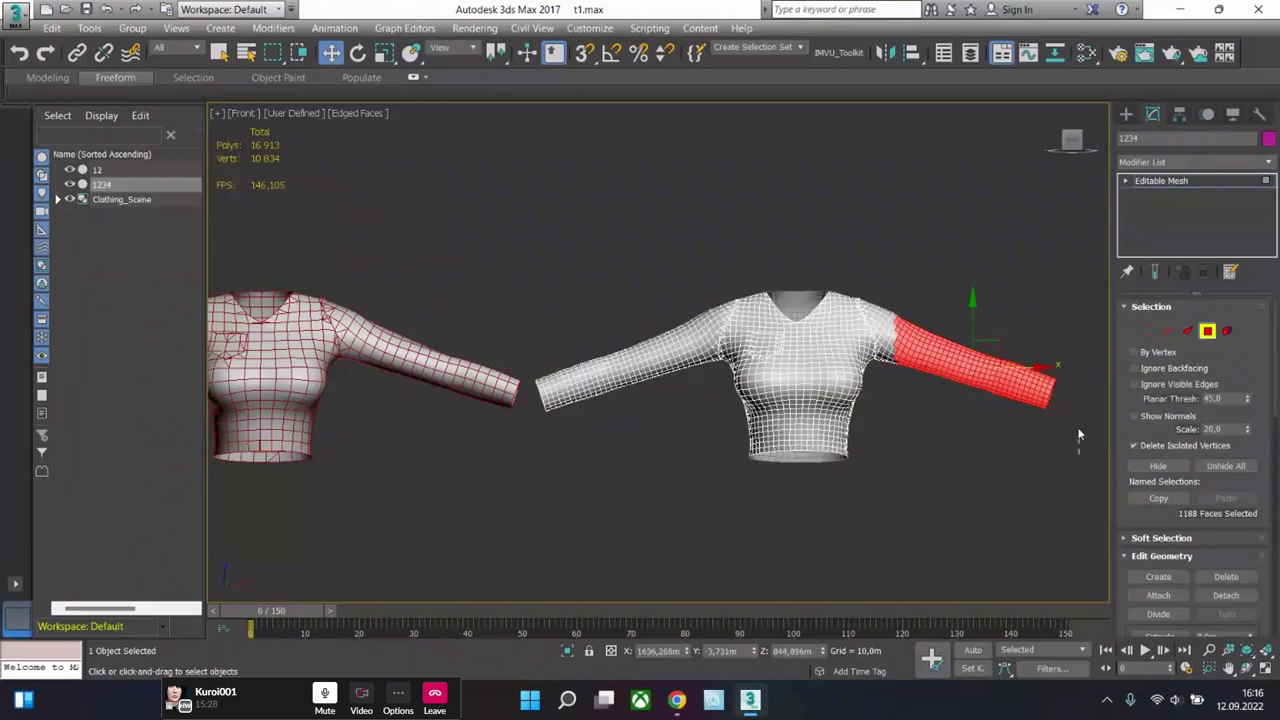
left_click_drag(1078, 453, 876, 257)
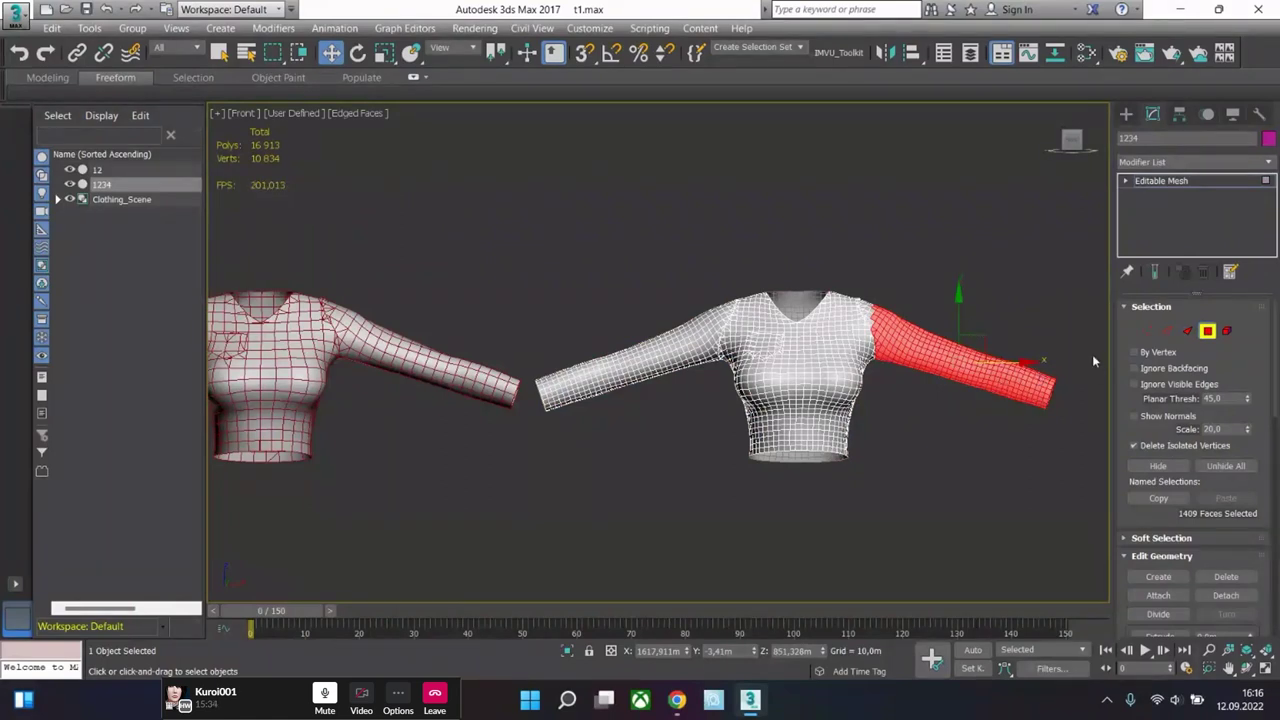
left_click_drag(445, 526, 994, 342)
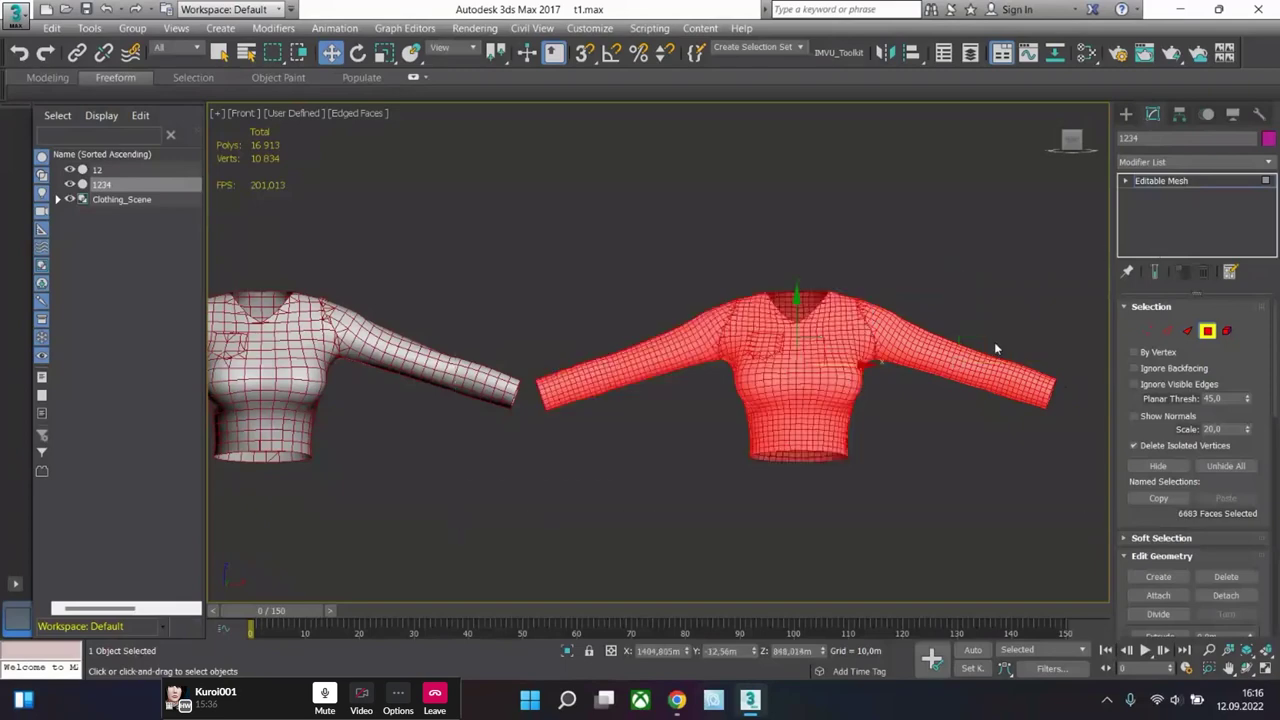
middle_click_drag(994, 342, 844, 404, "alt")
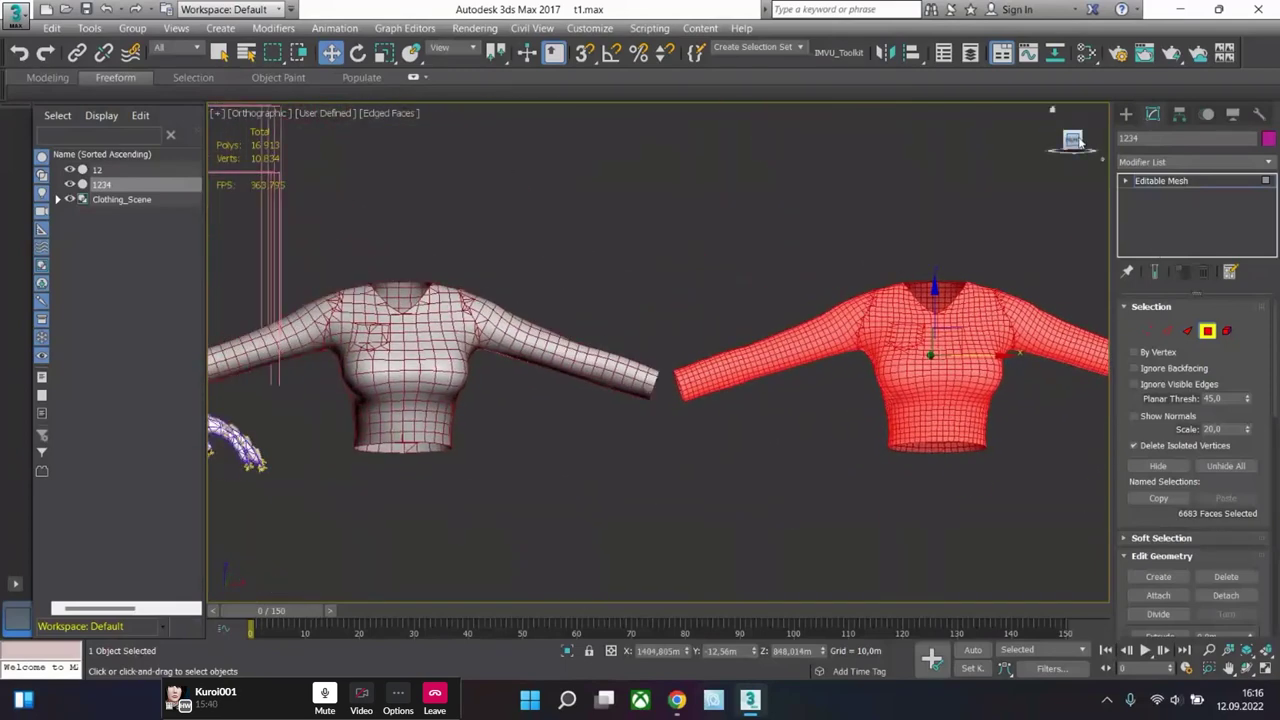
key("f")
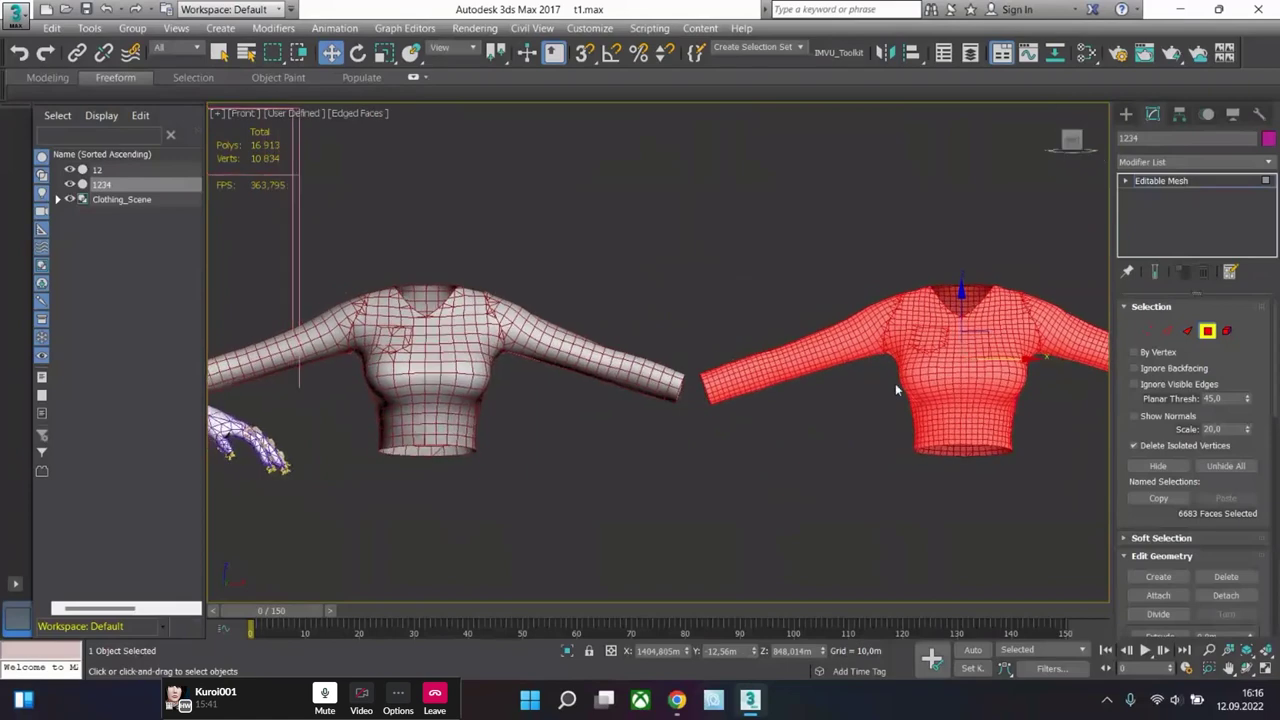
left_click(1147, 331)
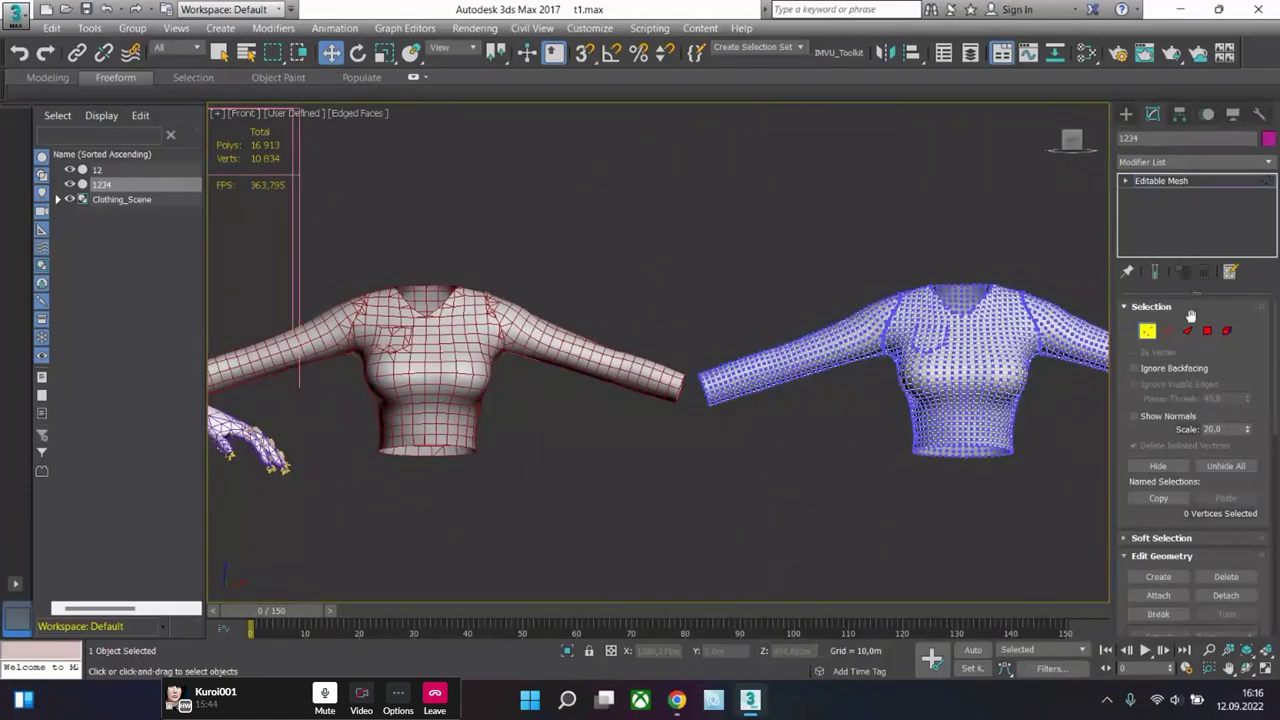
left_click(1227, 331)
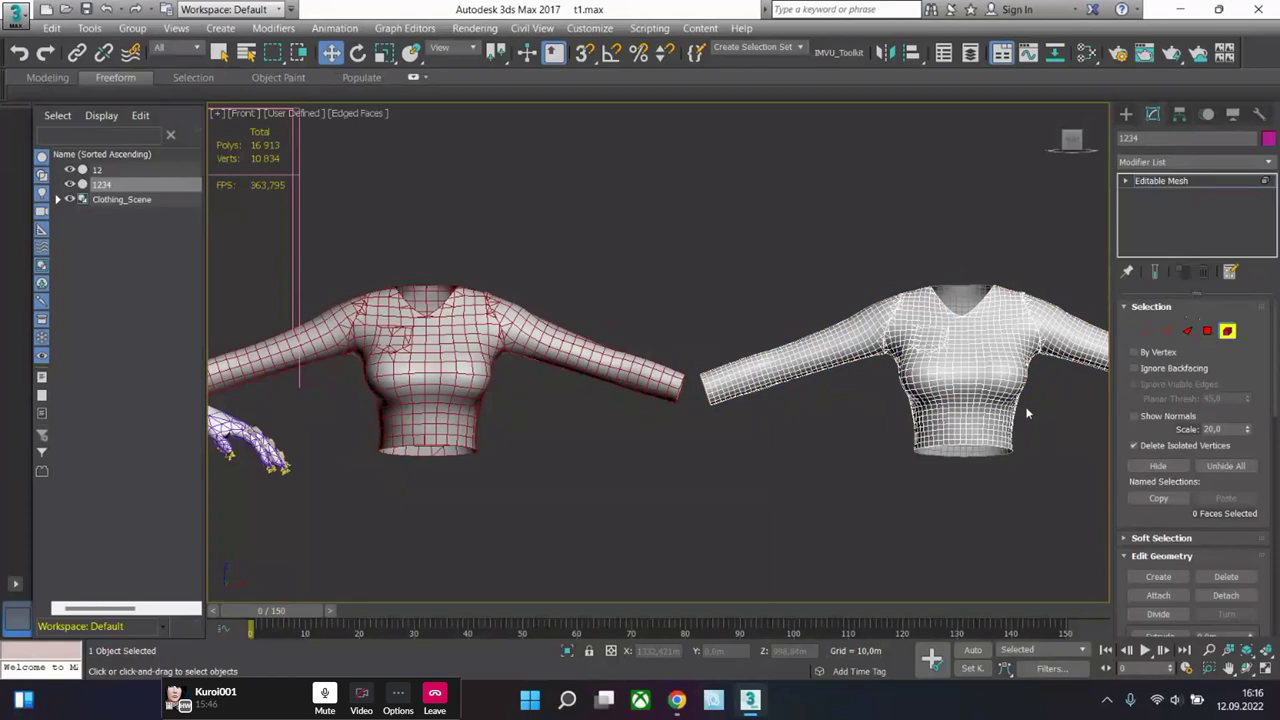
middle_click_drag(1027, 412, 968, 420)
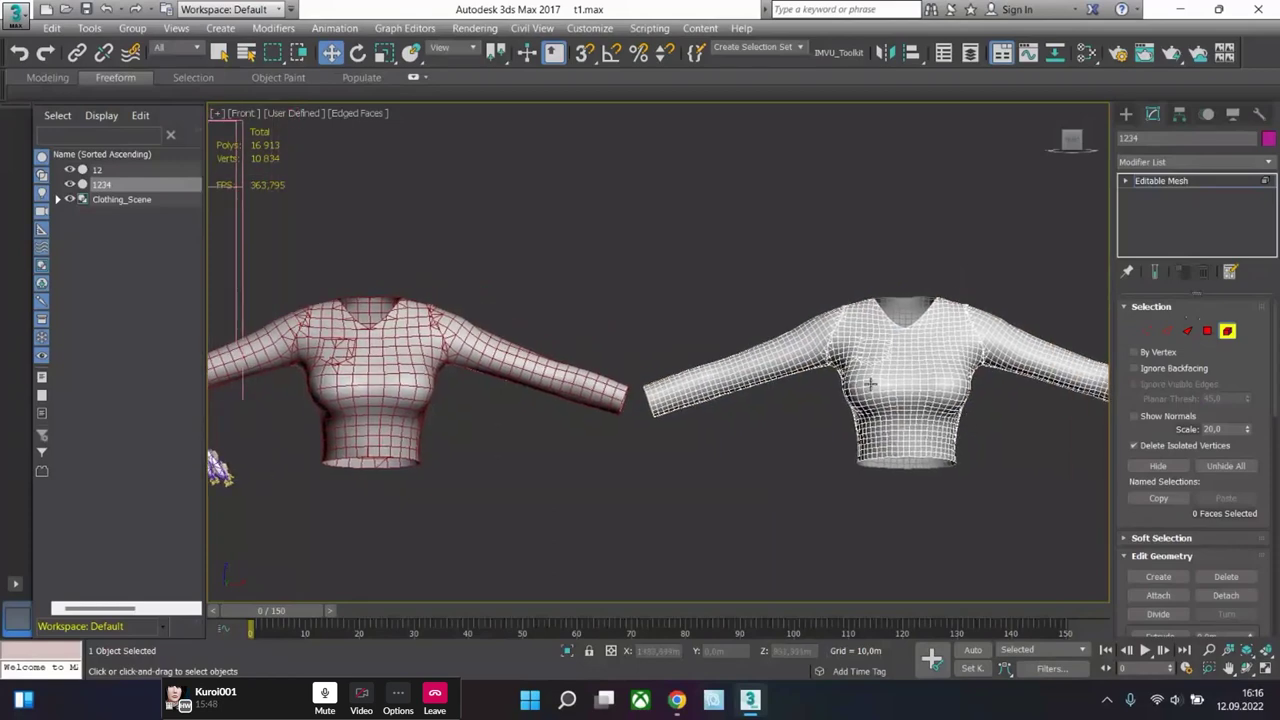
middle_click_drag(666, 462, 759, 449)
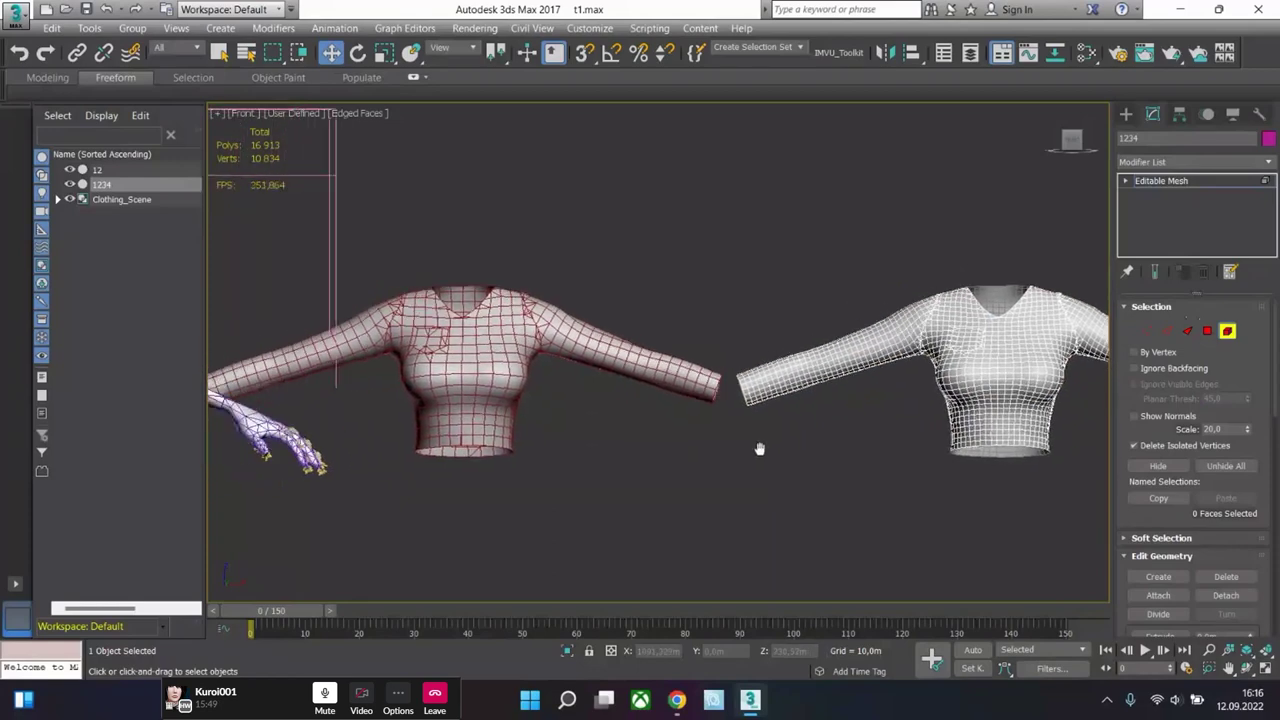
left_click(1196, 184)
- Select all faces of the left shirt 12 to check its face count
left_click(967, 248)
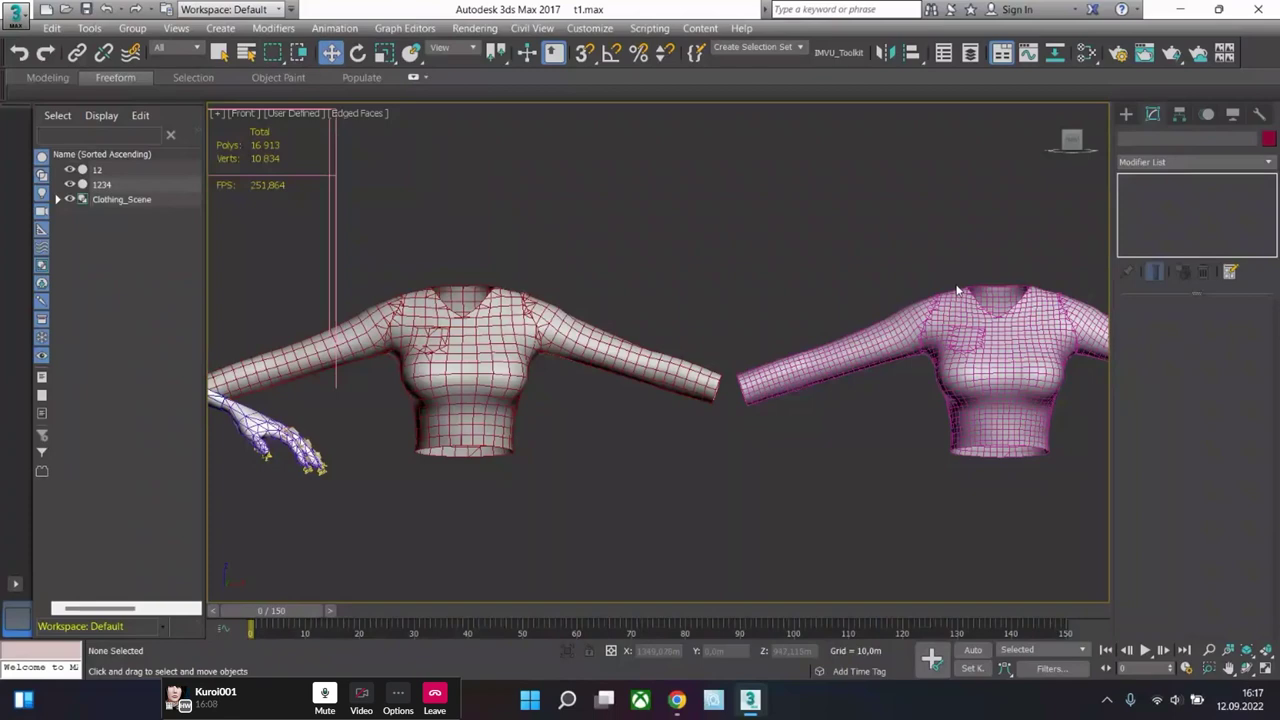
left_click(470, 353)
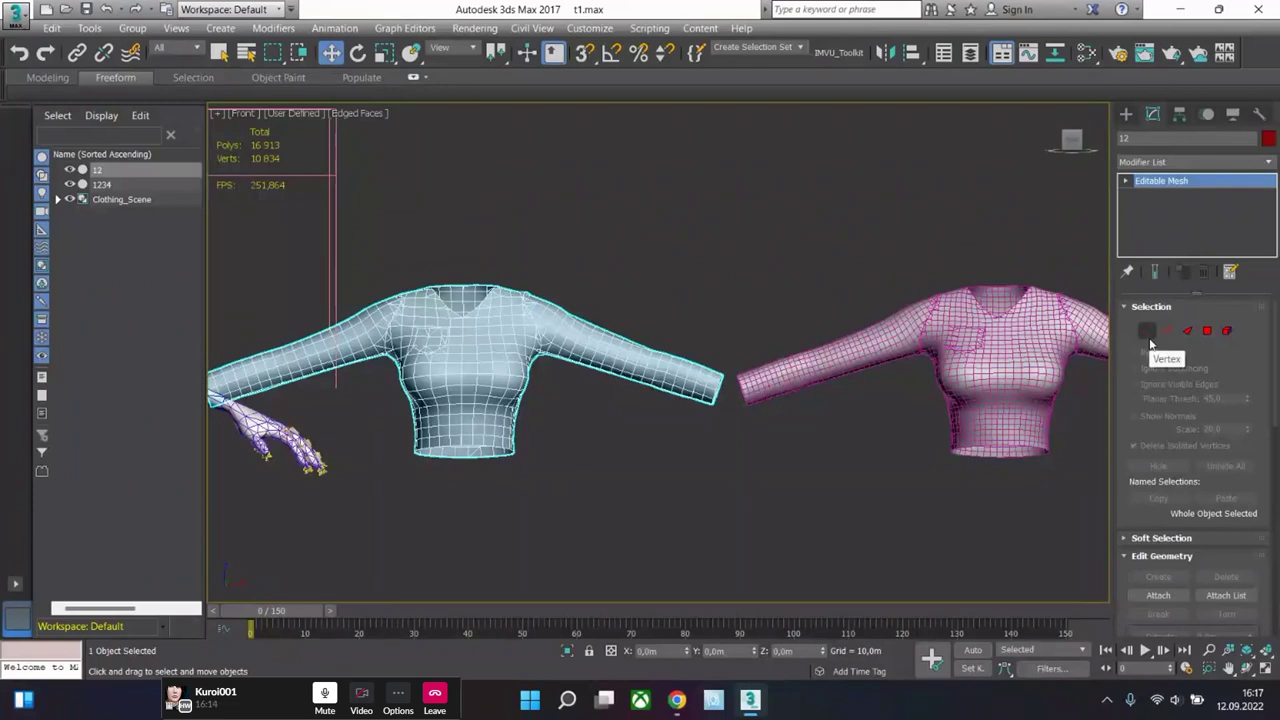
left_click(1227, 331)
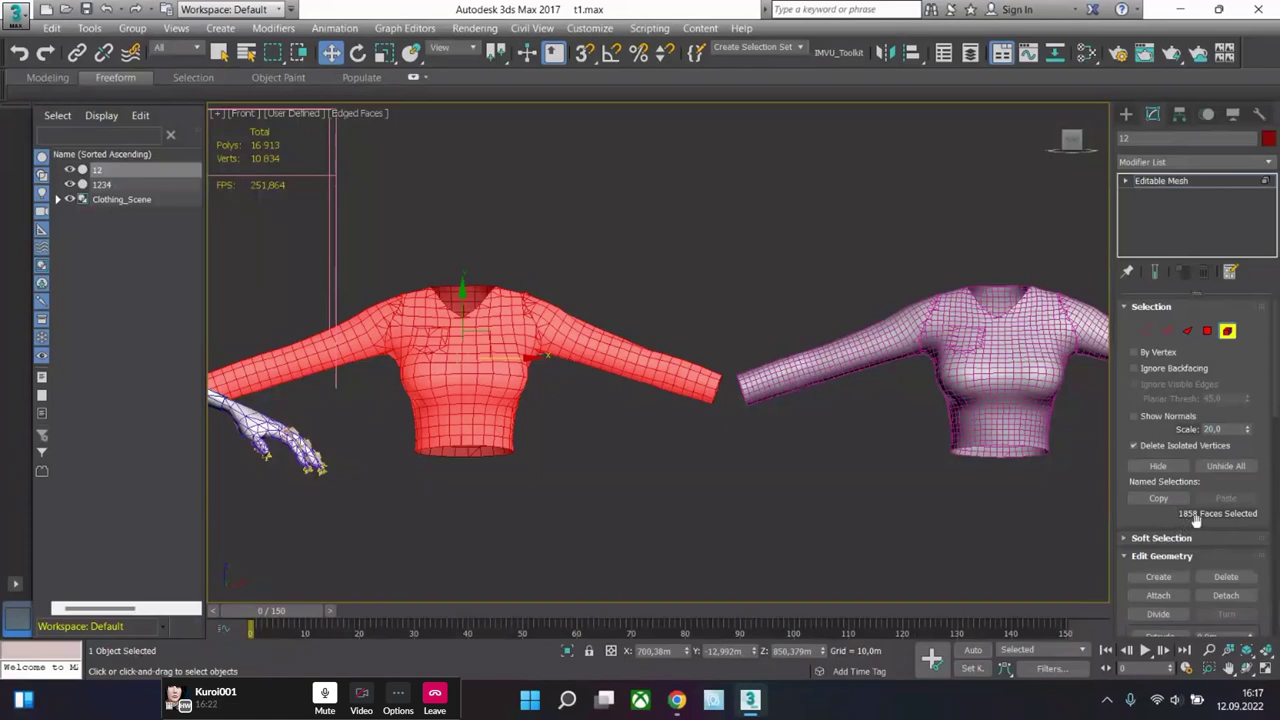
left_click(1173, 181)
- Select all faces of the right shirt 1234 with Ctrl+A, then clear the selection
left_click(1013, 372)
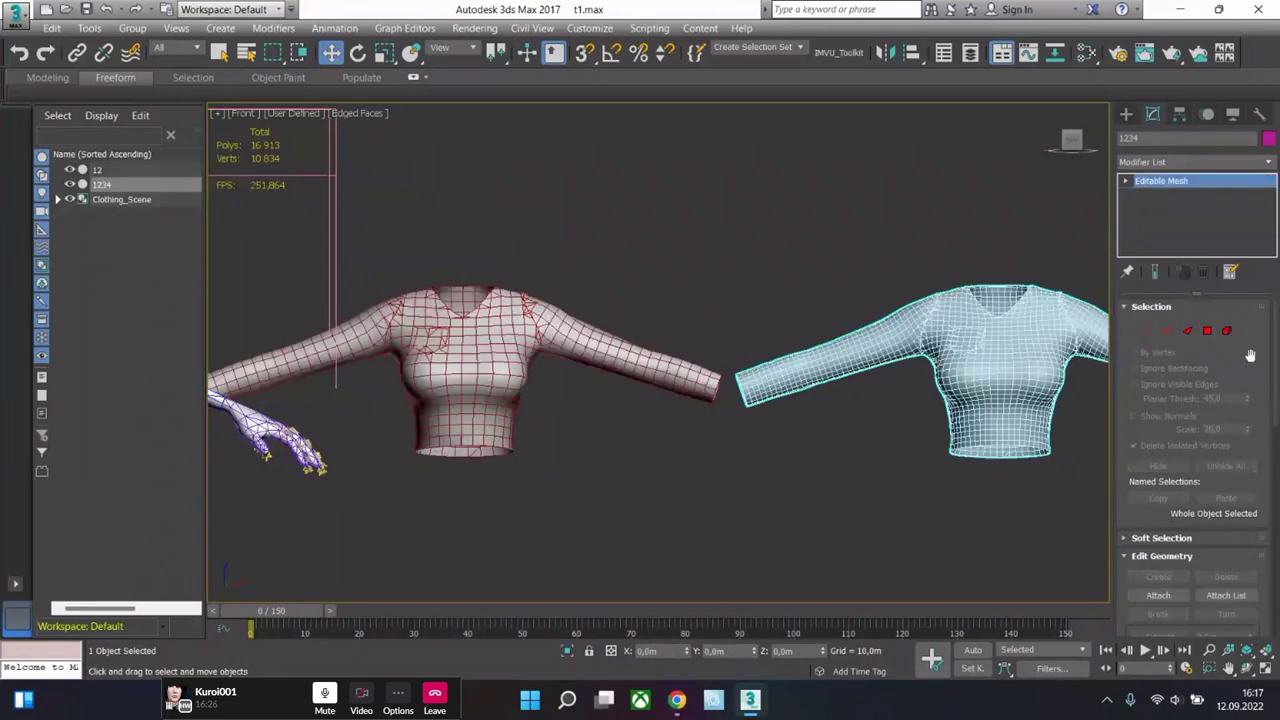
left_click(1227, 330)
key("ctrl+a")
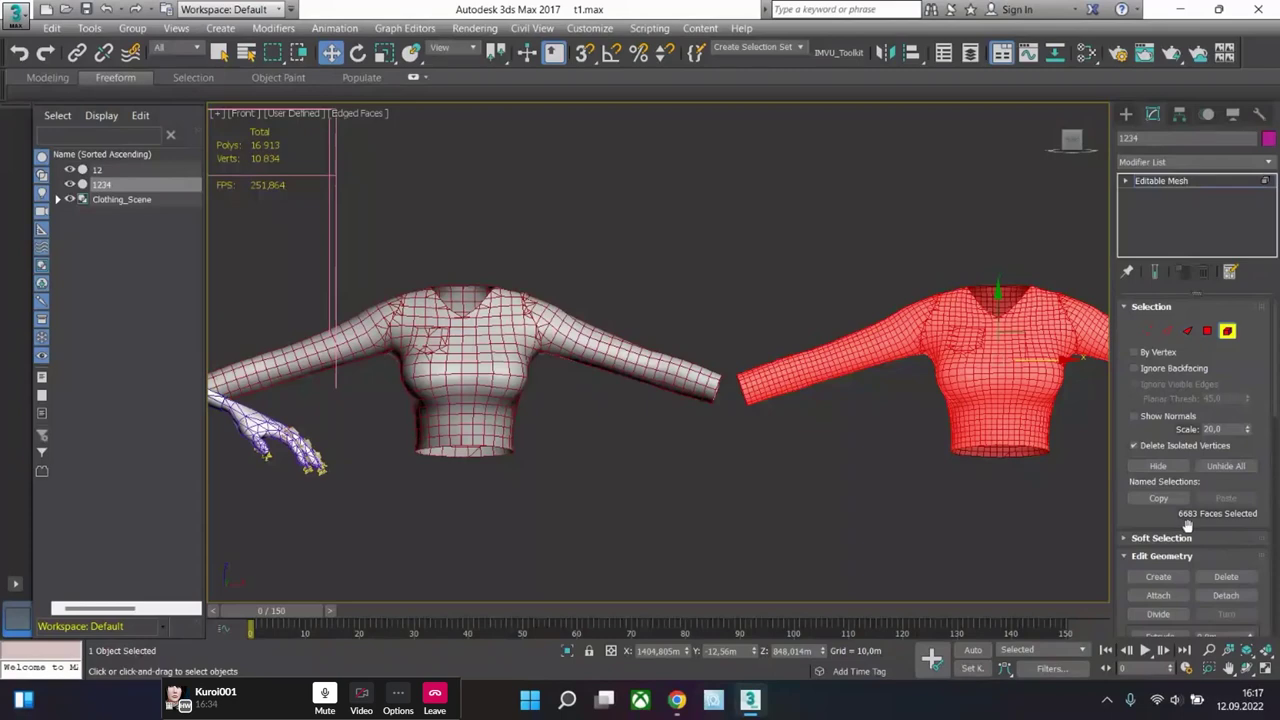
left_click(885, 459)
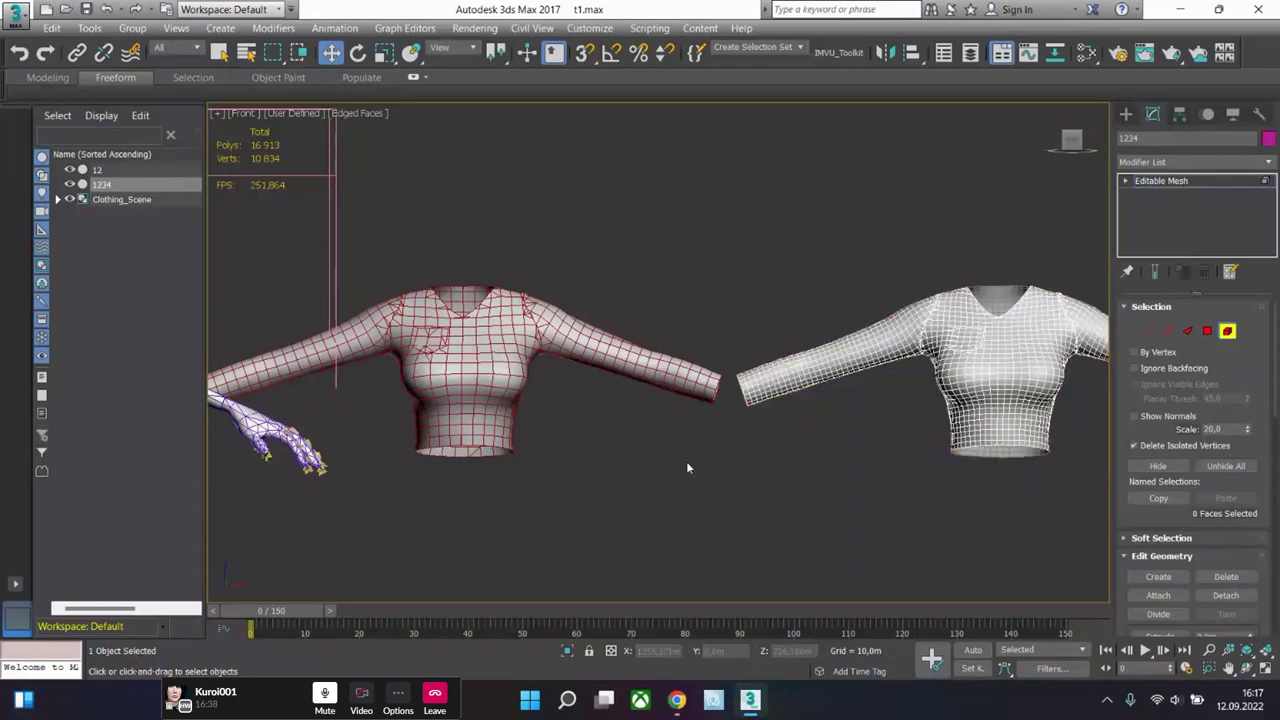
- Reselect the left shirt 12 as one element, picking all 1858 faces
left_click(1184, 182)
left_click(495, 370)
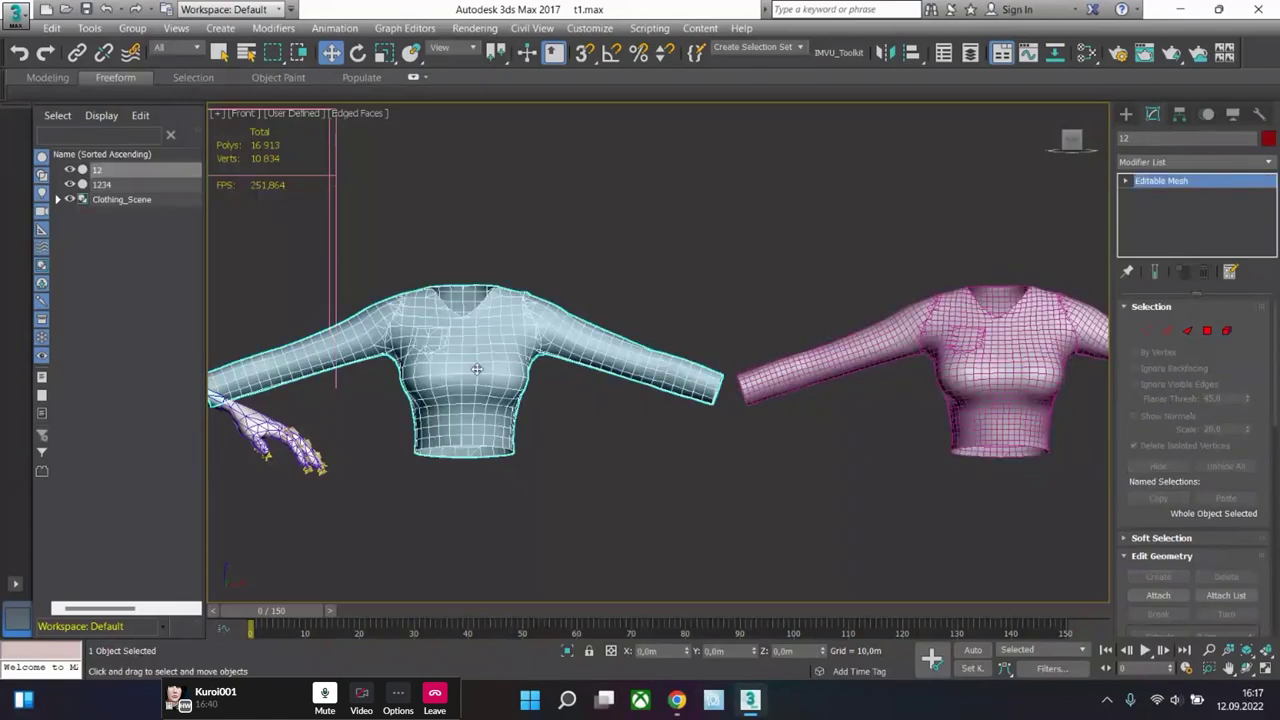
left_click(1227, 330)
left_click(505, 363)
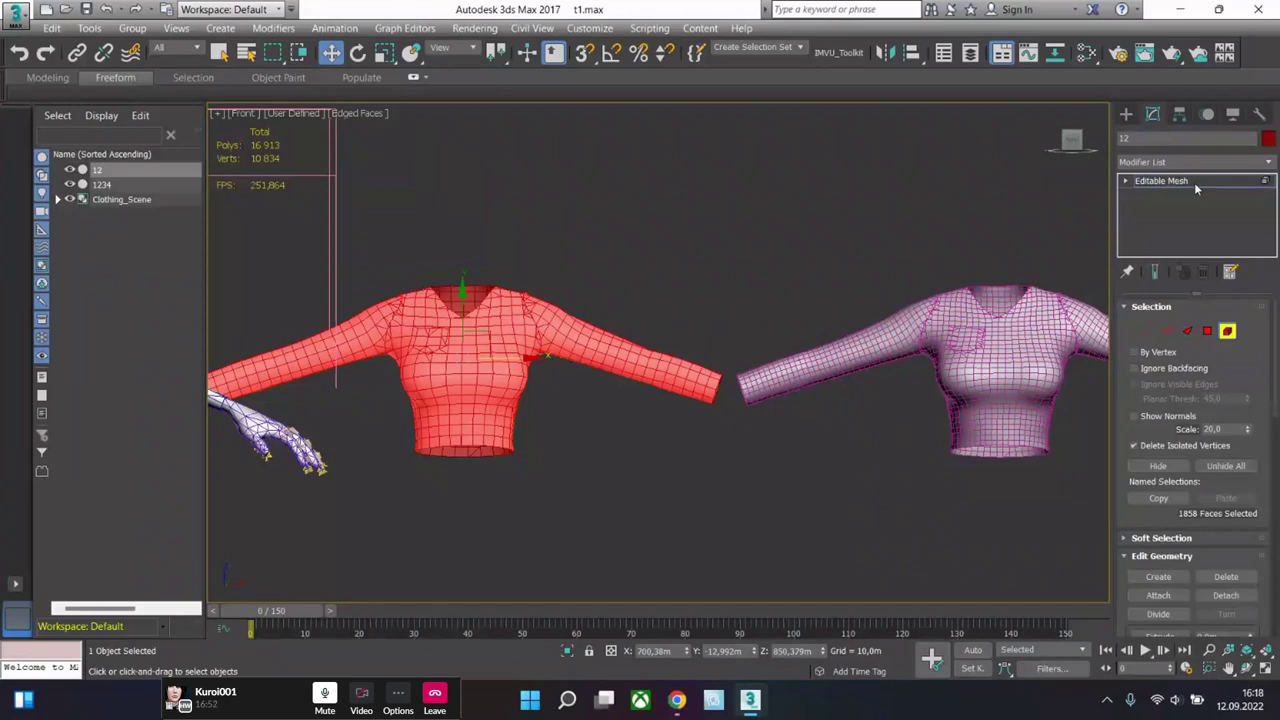
- Switch shirt 12 to Vertex level and orbit, zoom and pan around its shoulder and armpit
middle_click_drag(807, 444, 897, 465)
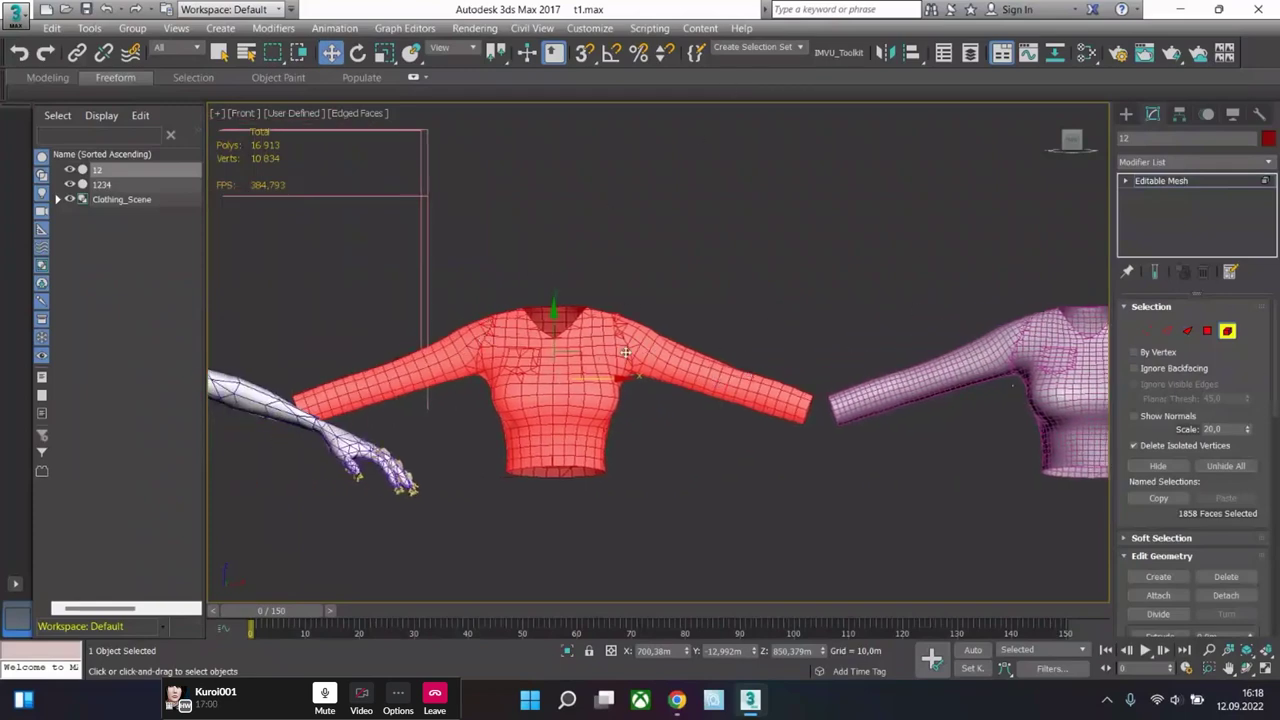
scroll(640, 344, "up", 5)
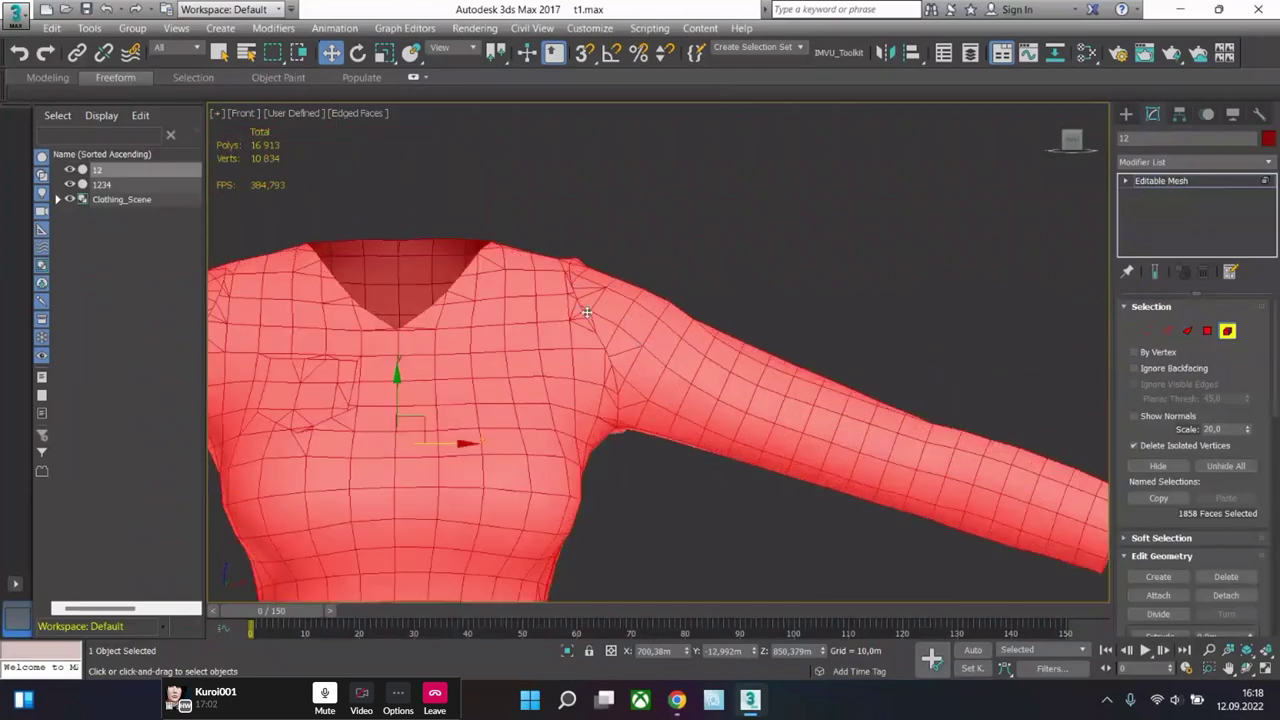
scroll(584, 308, "up", 5)
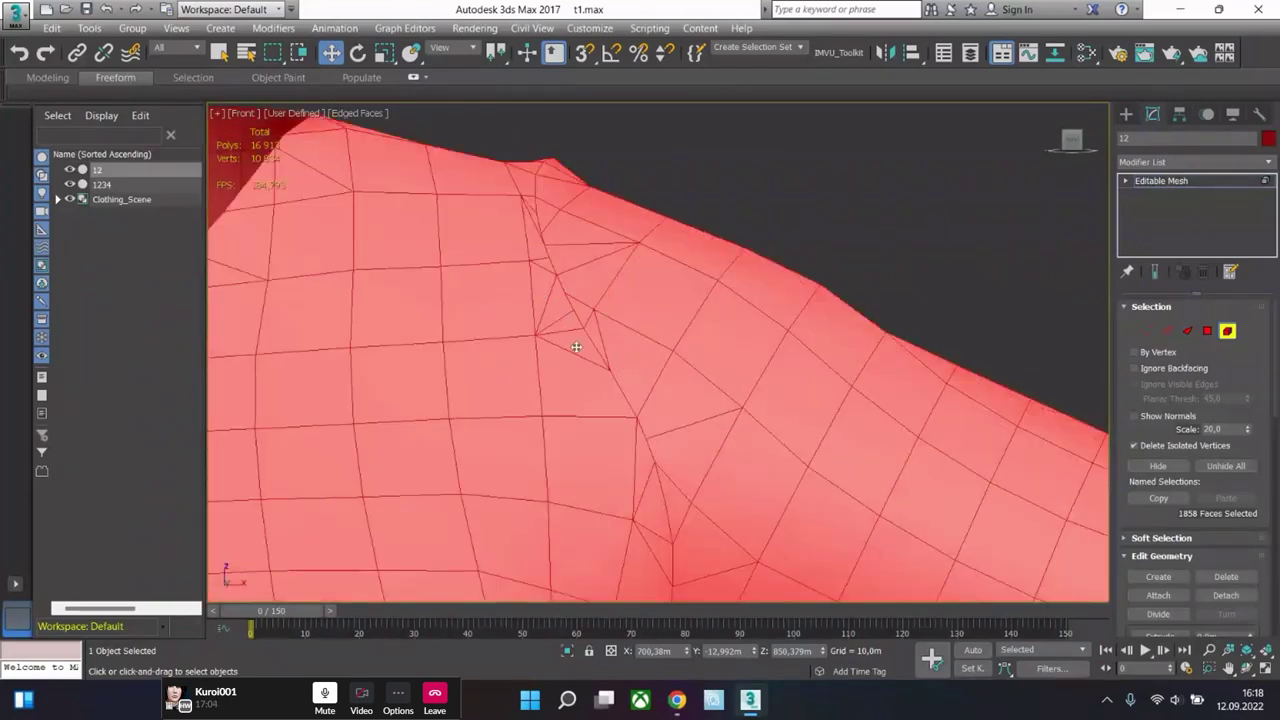
left_click(1147, 331)
scroll(566, 372, "down", 5)
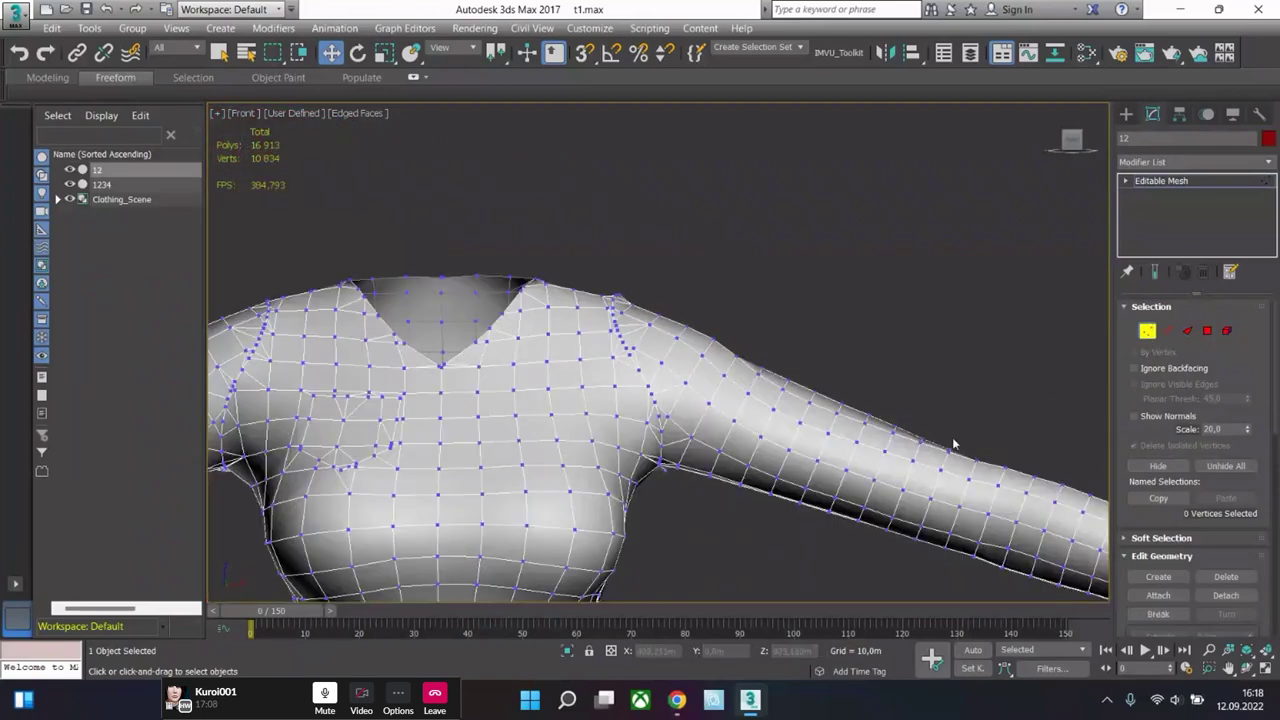
mouse_move(953, 444)
middle_mouse_down("alt")
mouse_move(466, 434)
mouse_move(652, 381)
middle_mouse_up("alt")
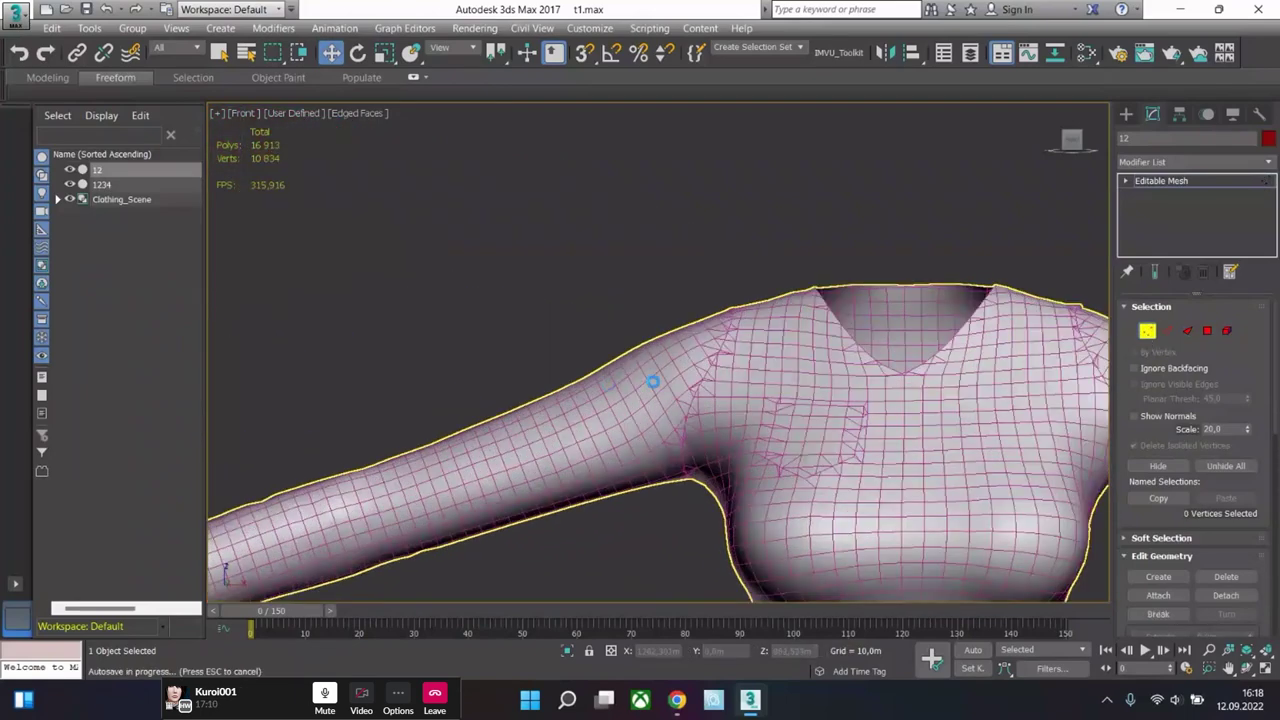
scroll(705, 385, "up", 2)
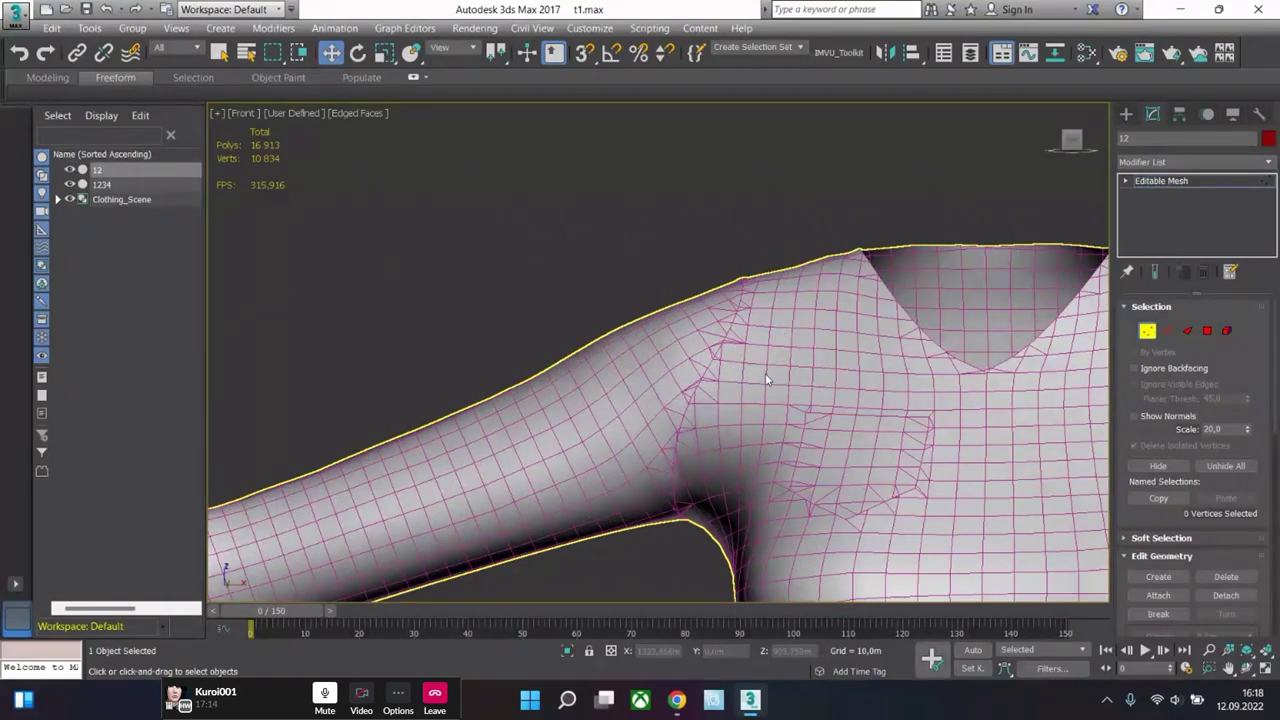
scroll(765, 373, "down", 3)
middle_click_drag(645, 376, 564, 390)
scroll(687, 373, "up", 5)
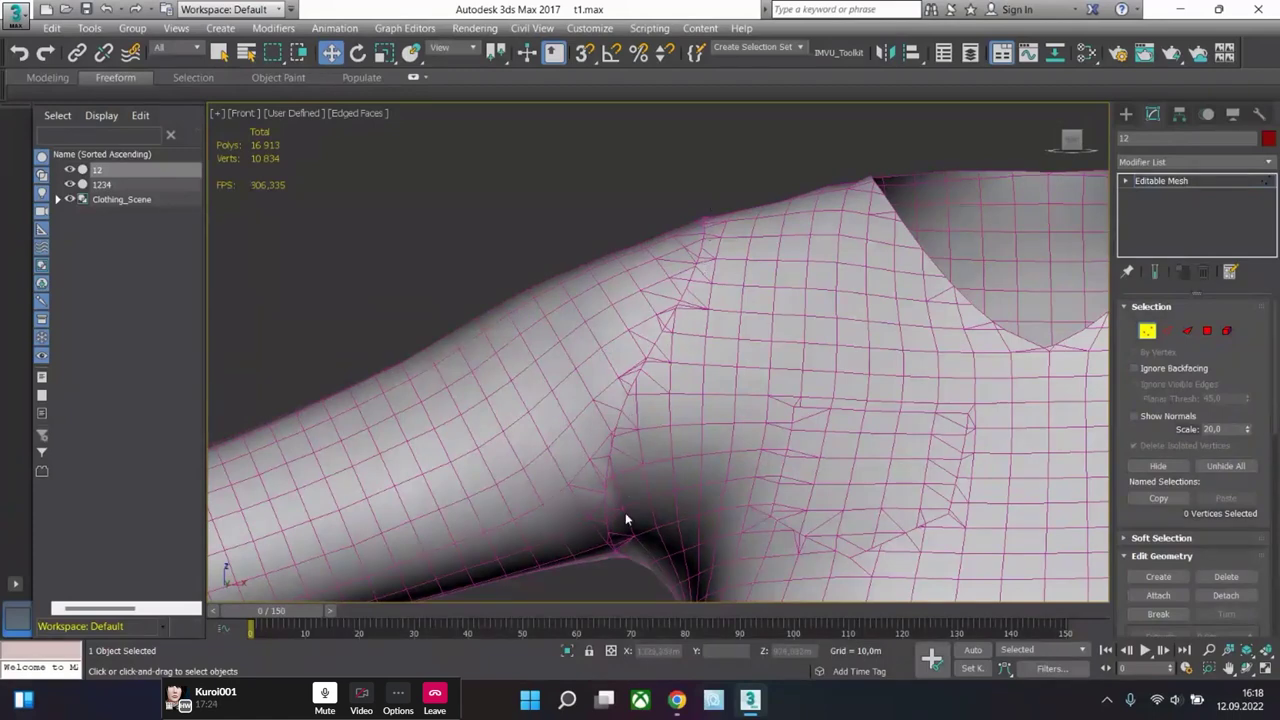
scroll(683, 398, "down", 6)
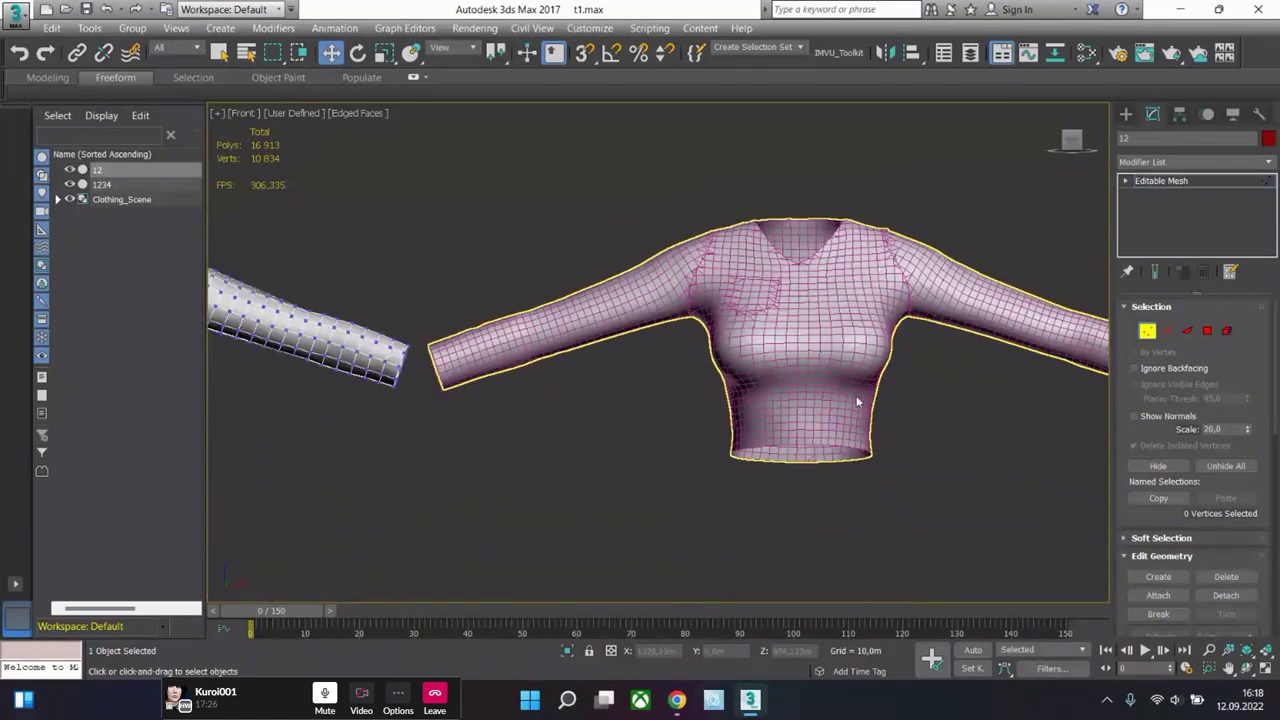
- Orbit to the character's back, zoom in, and select a vertex on the shirt's shoulder seam
scroll(857, 402, "down", 3)
middle_click_drag(811, 409, 880, 413, "alt")
scroll(845, 405, "up", 2)
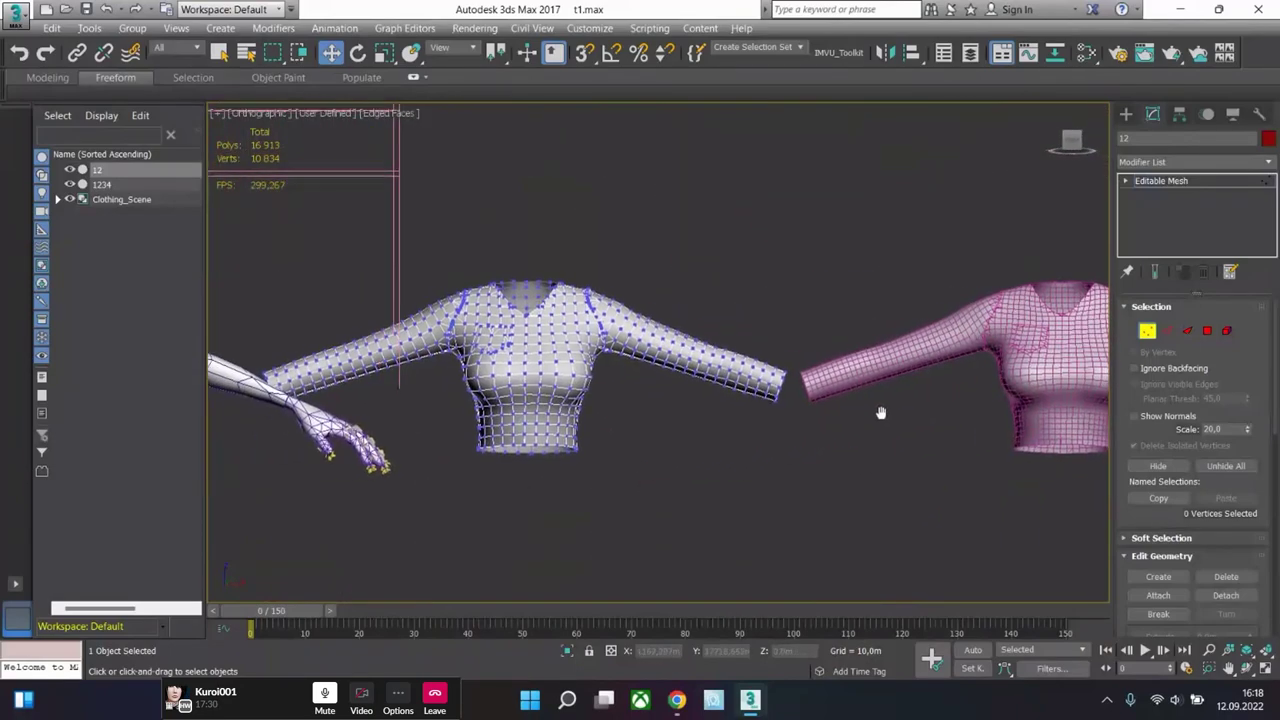
scroll(471, 319, "up", 6)
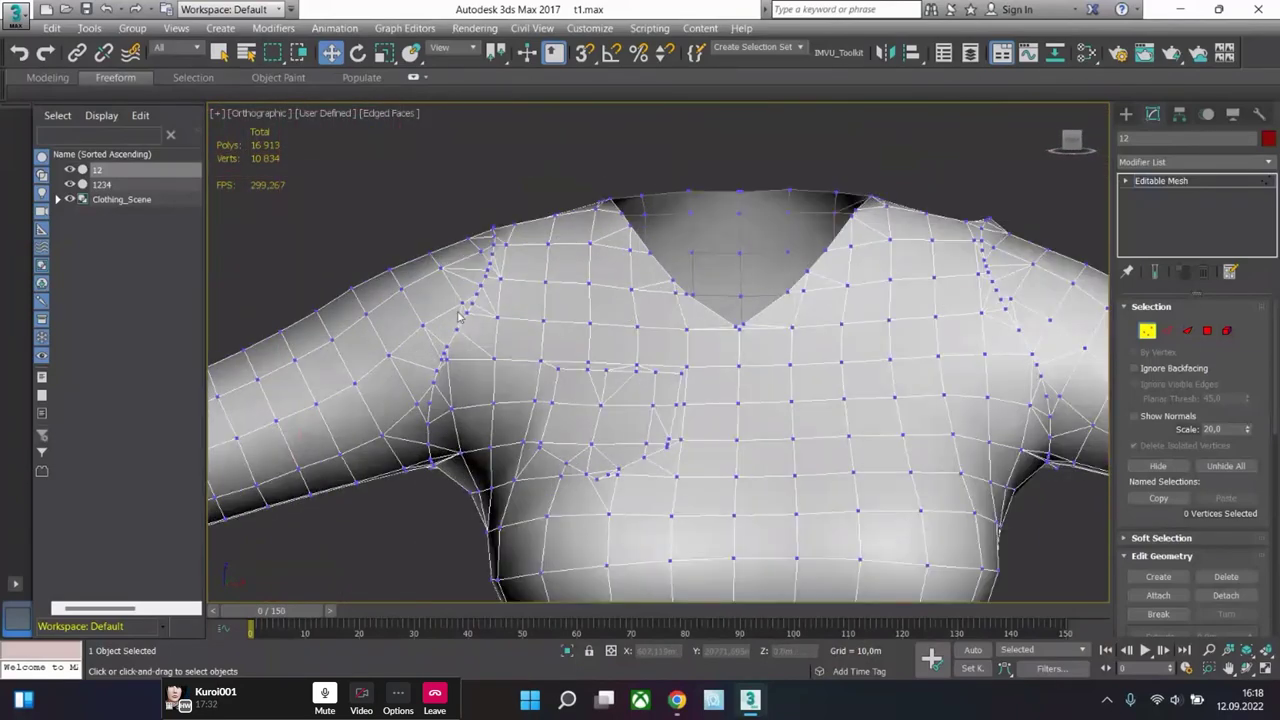
scroll(475, 318, "down", 3)
scroll(553, 355, "down", 4)
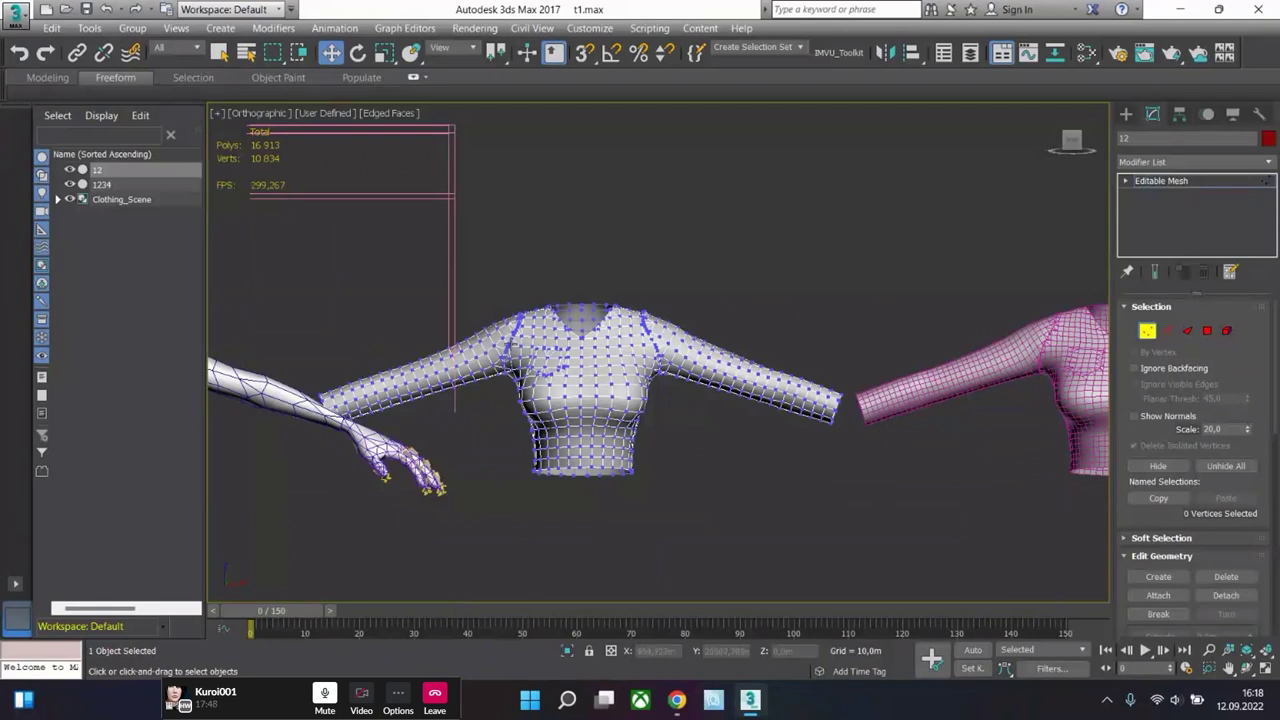
scroll(508, 342, "up", 5)
scroll(509, 342, "up", 4)
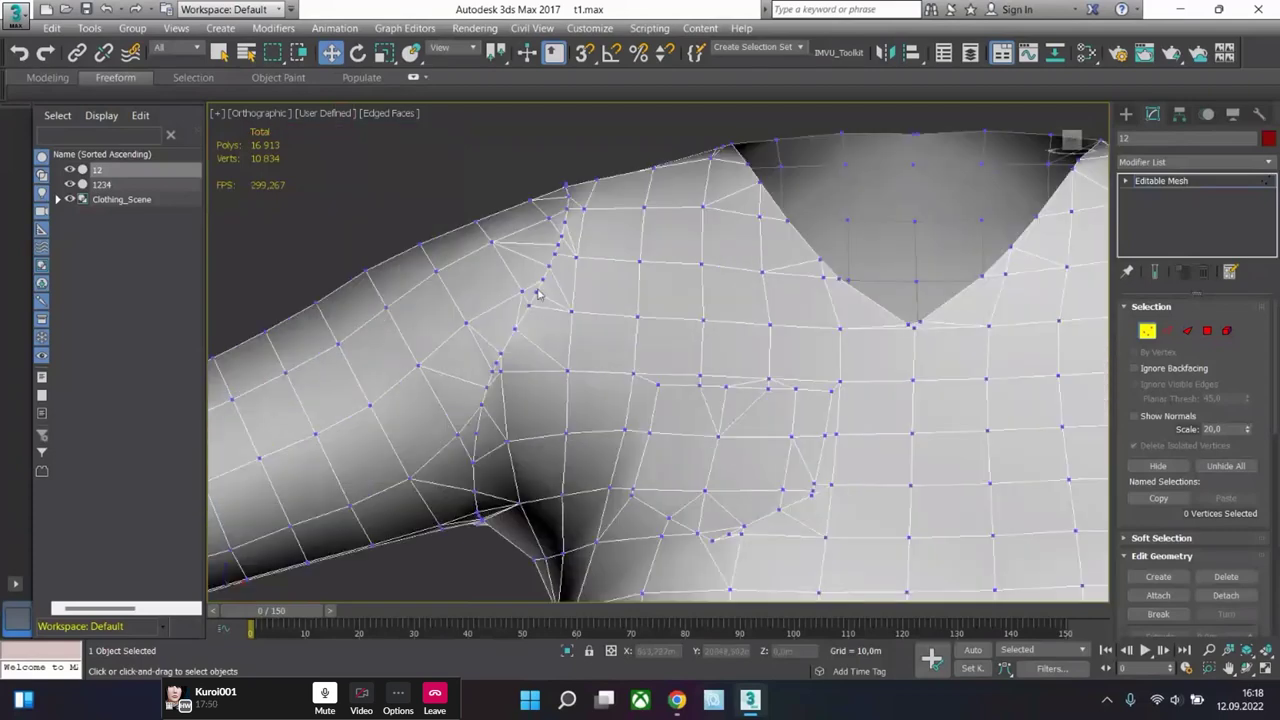
left_click(537, 290)
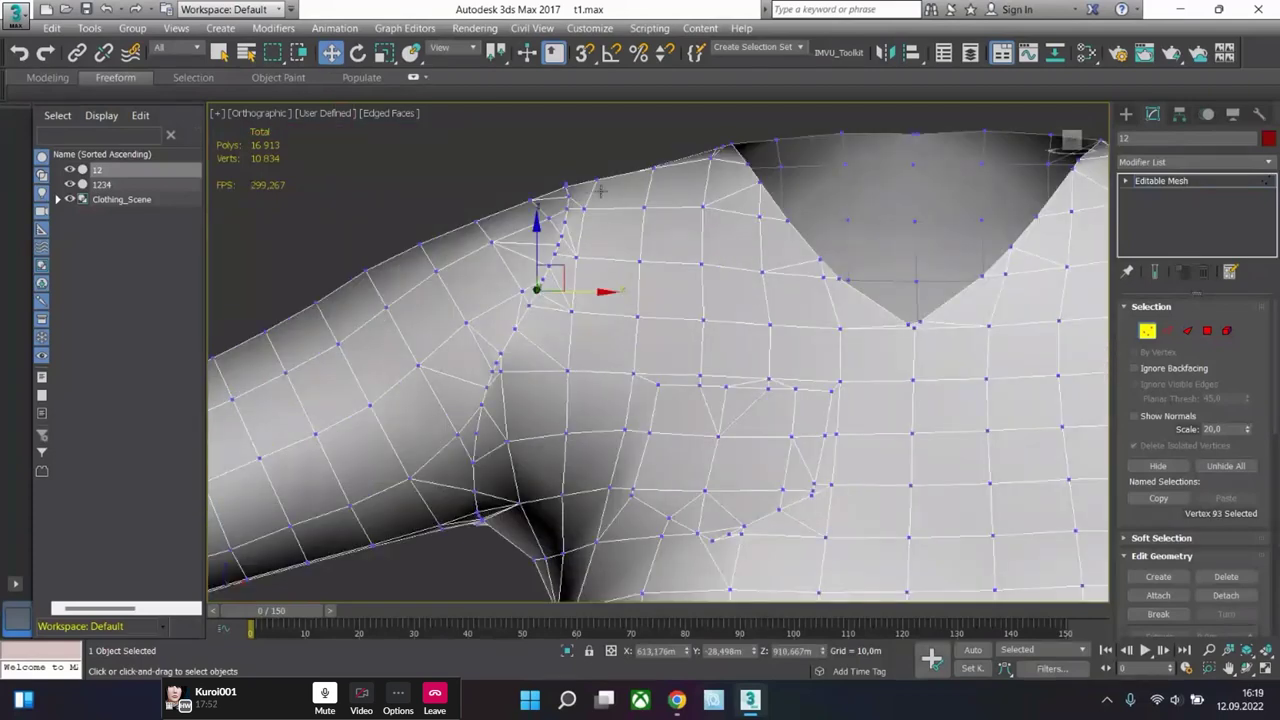
- Switch to Element mode and select the whole shirt as one 1858-face element
scroll(575, 215, "down", 6)
mouse_move(815, 380)
middle_mouse_down("alt")
mouse_move(733, 410)
mouse_move(814, 393)
middle_mouse_up("alt")
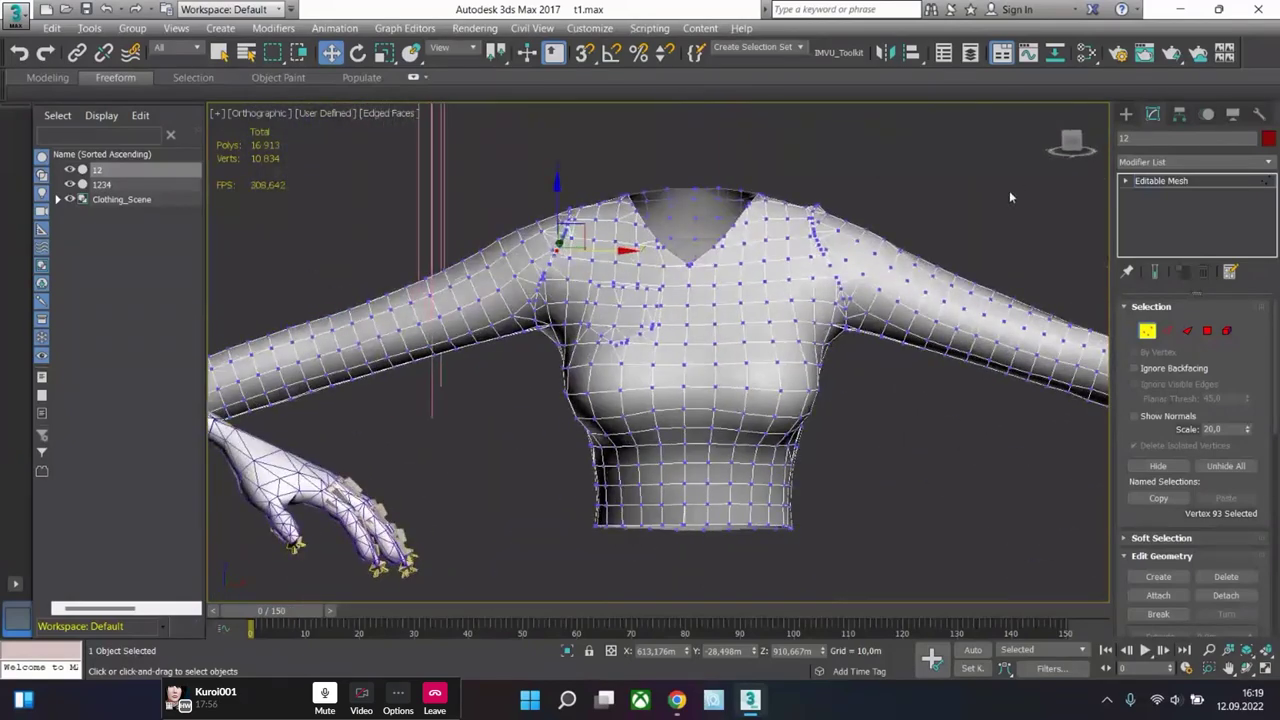
scroll(848, 211, "up", 3)
scroll(848, 211, "down", 5)
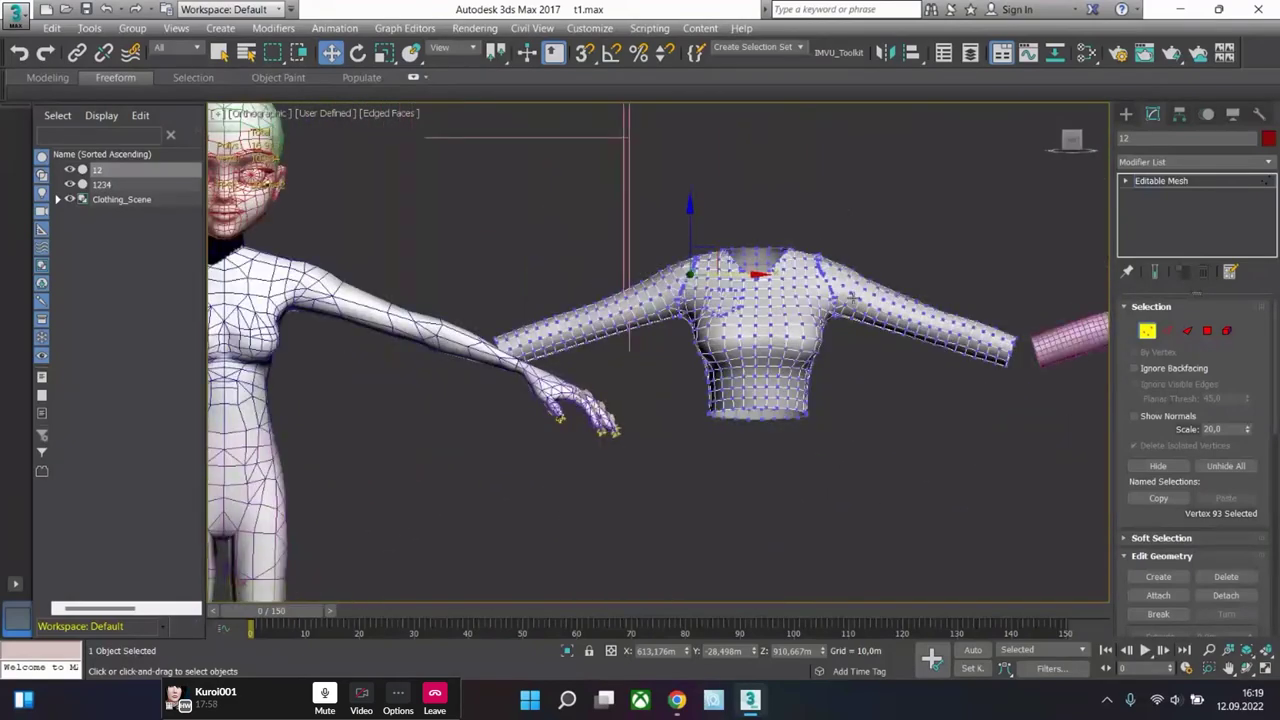
left_click(1227, 330)
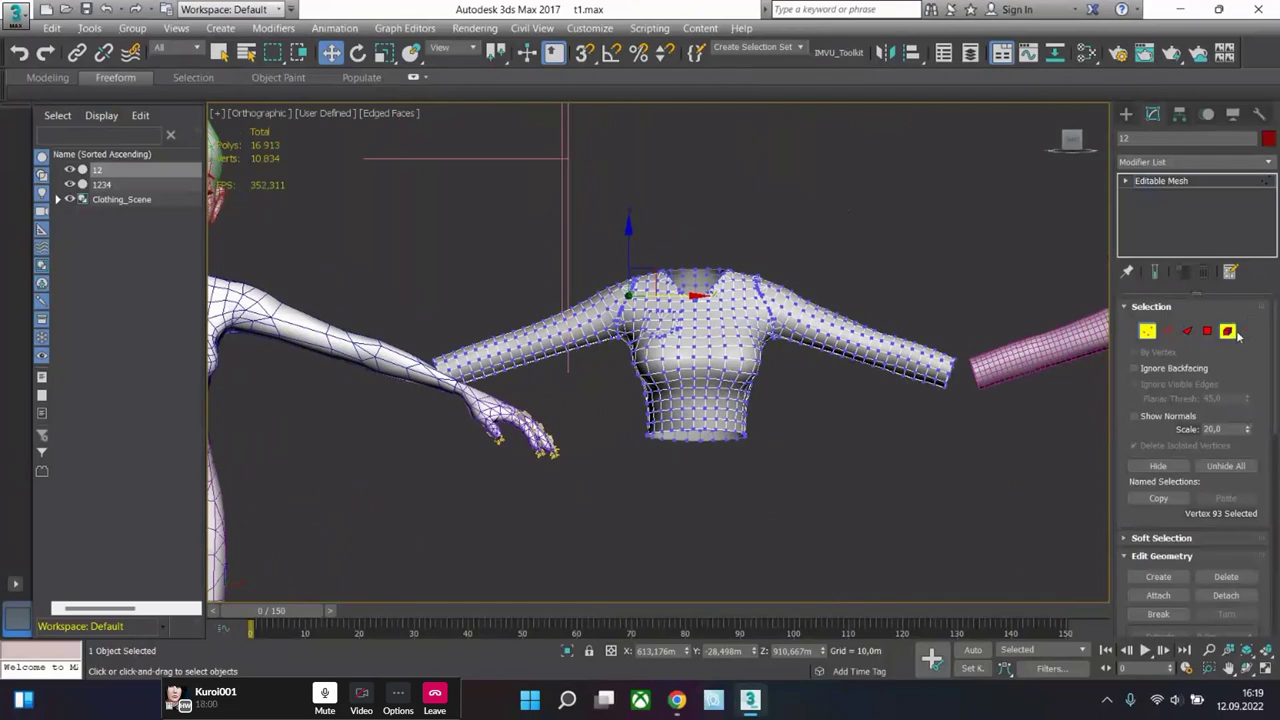
left_click(878, 340)
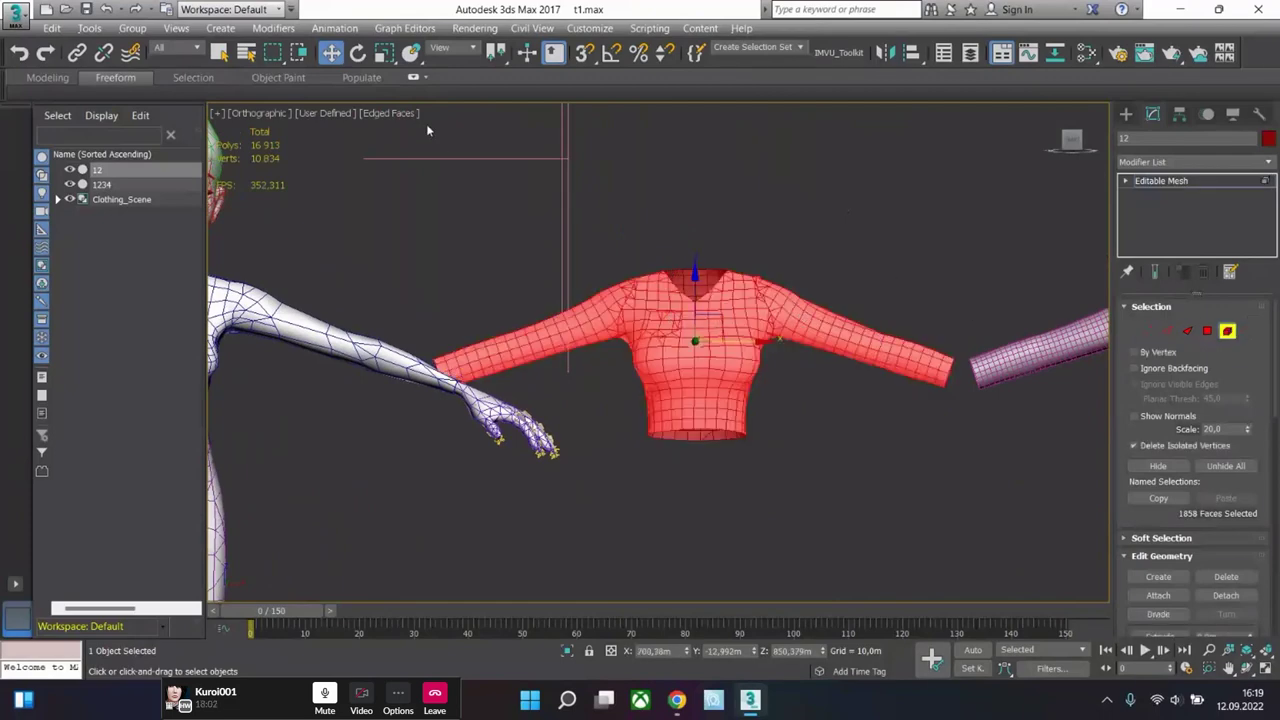
- Convert shirt 12 to Editable Poly through the right-click Convert To menu
right_click(740, 307)
mouse_move(802, 489)
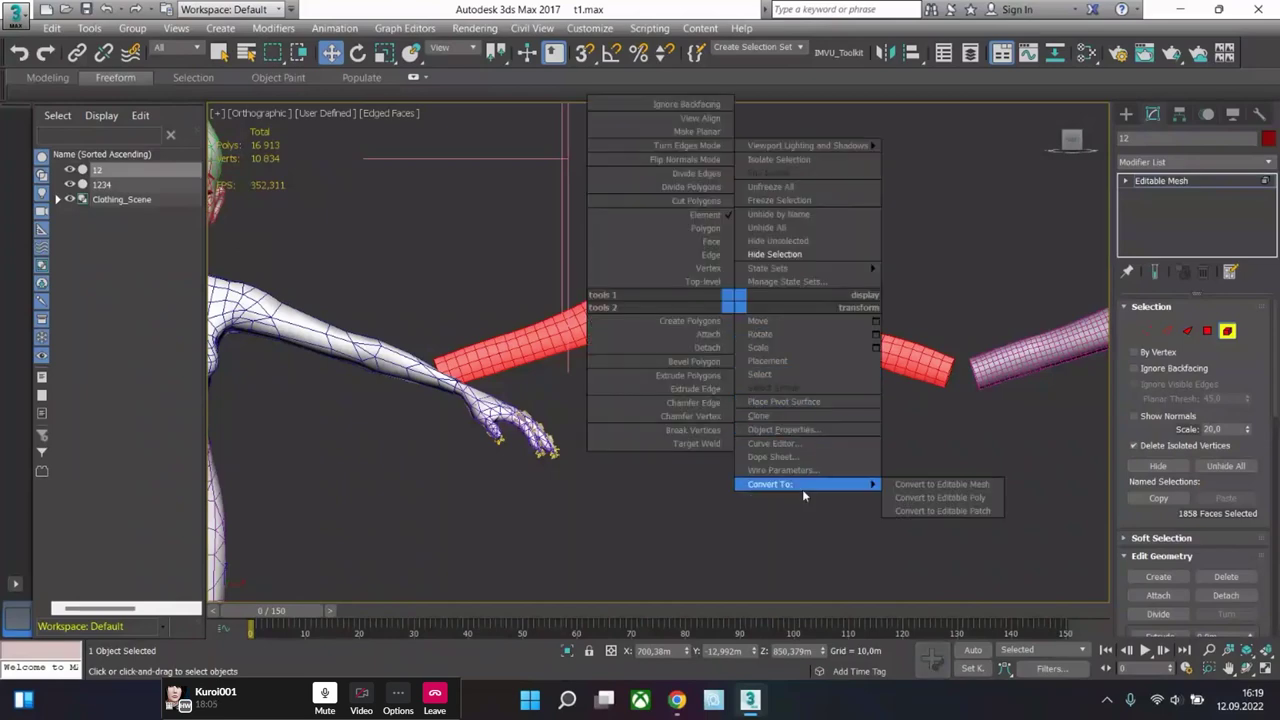
left_click(914, 498)
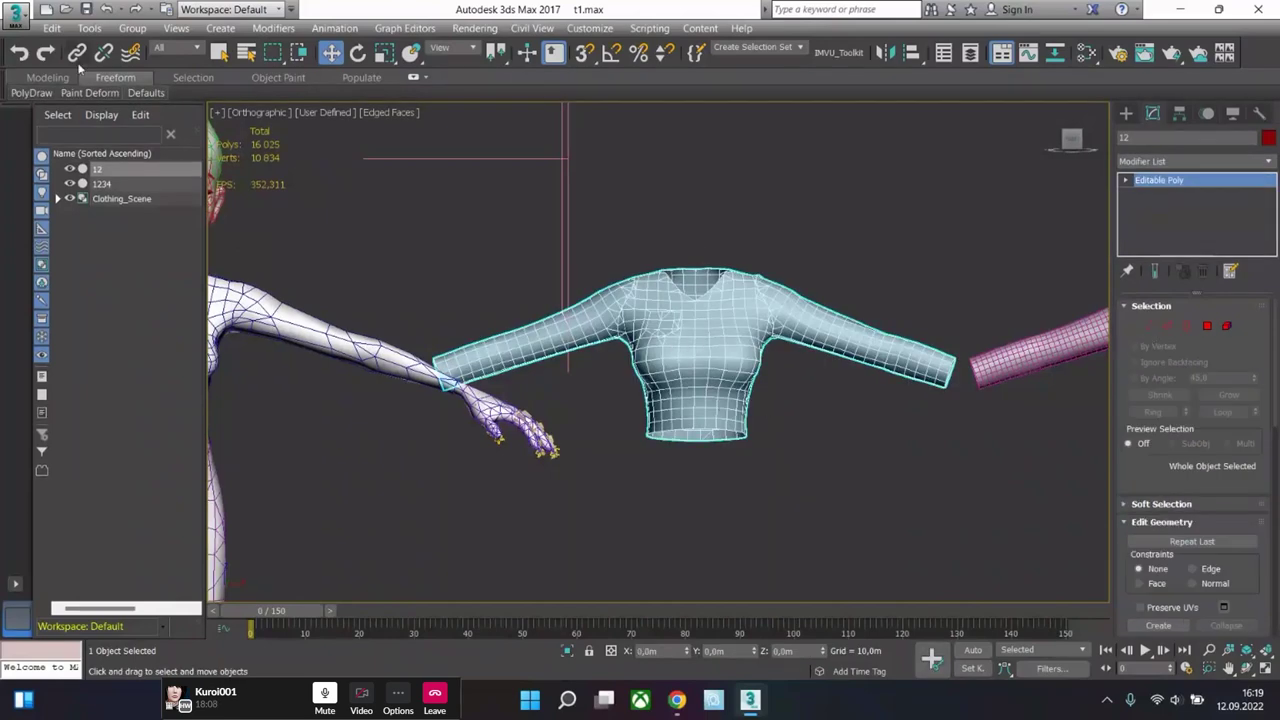
- In Freeform > PolyDraw, select the shirt element and turn on Step Build
left_click(31, 92)
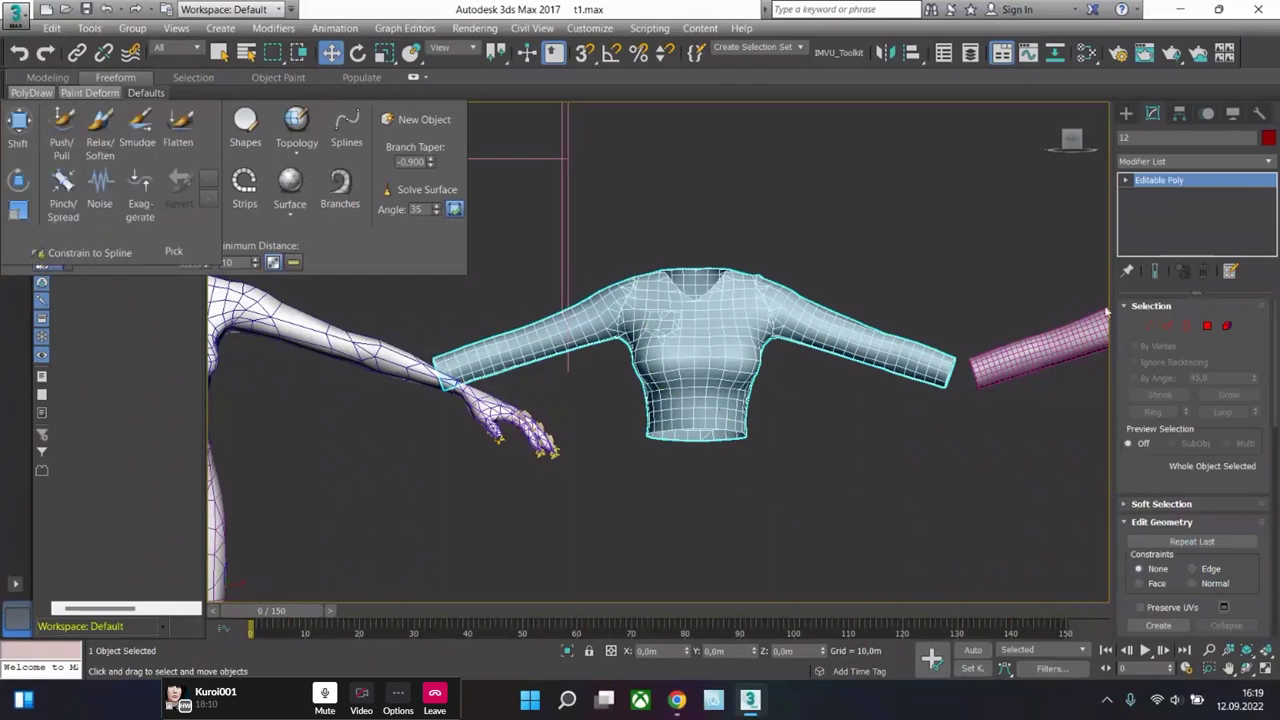
left_click(1228, 326)
left_click(700, 330)
left_click(32, 92)
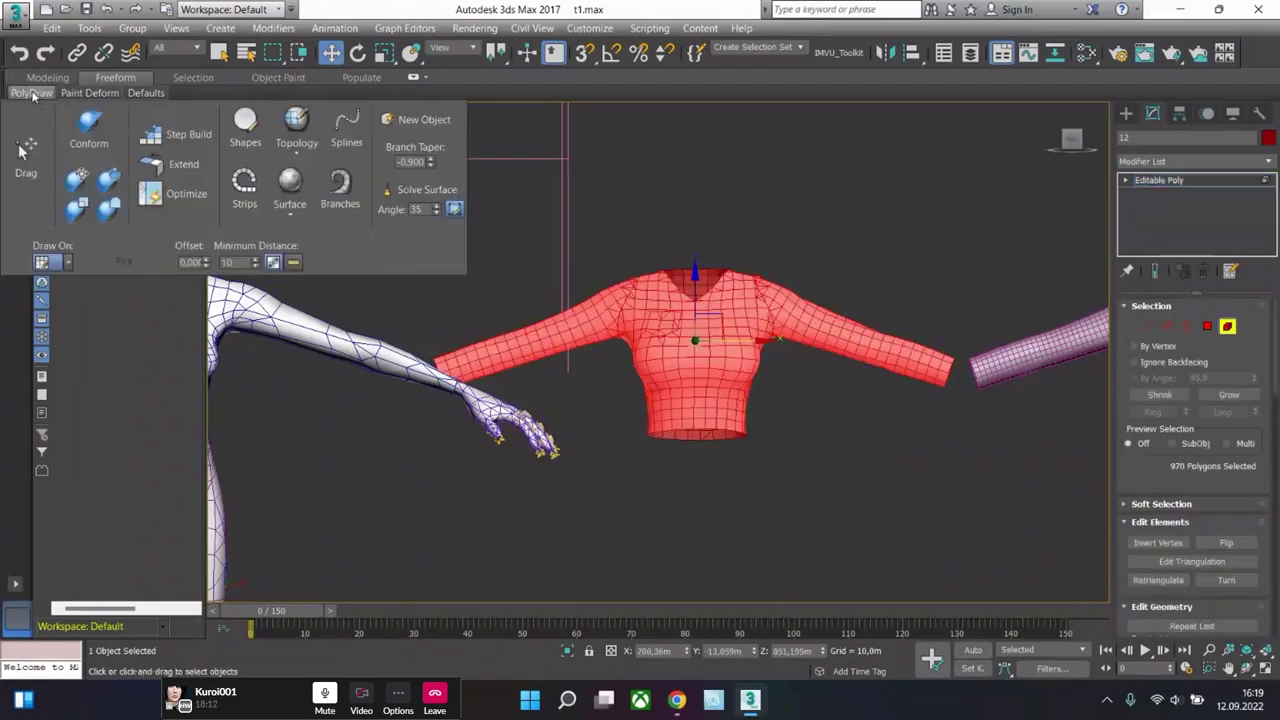
left_click(200, 140)
left_click(200, 141)
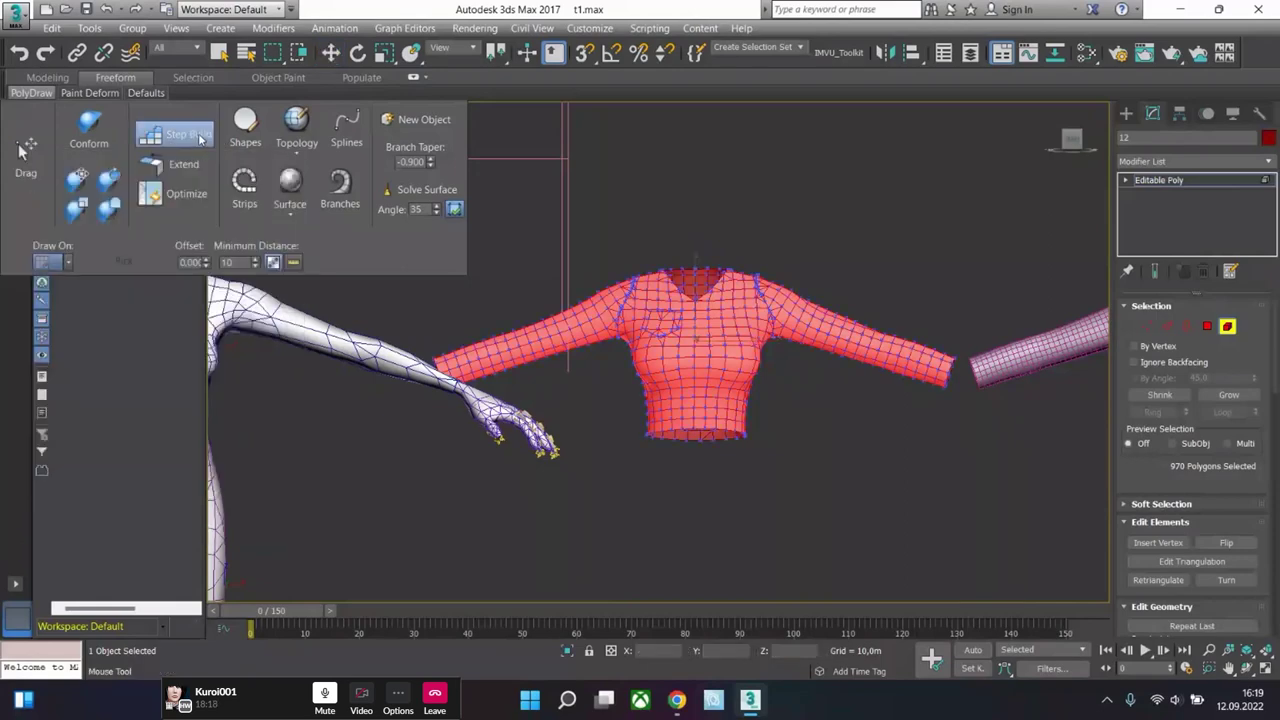
- Dock the Freeform ribbon open and select the shirt as an element
left_click(107, 79)
double_click(107, 79)
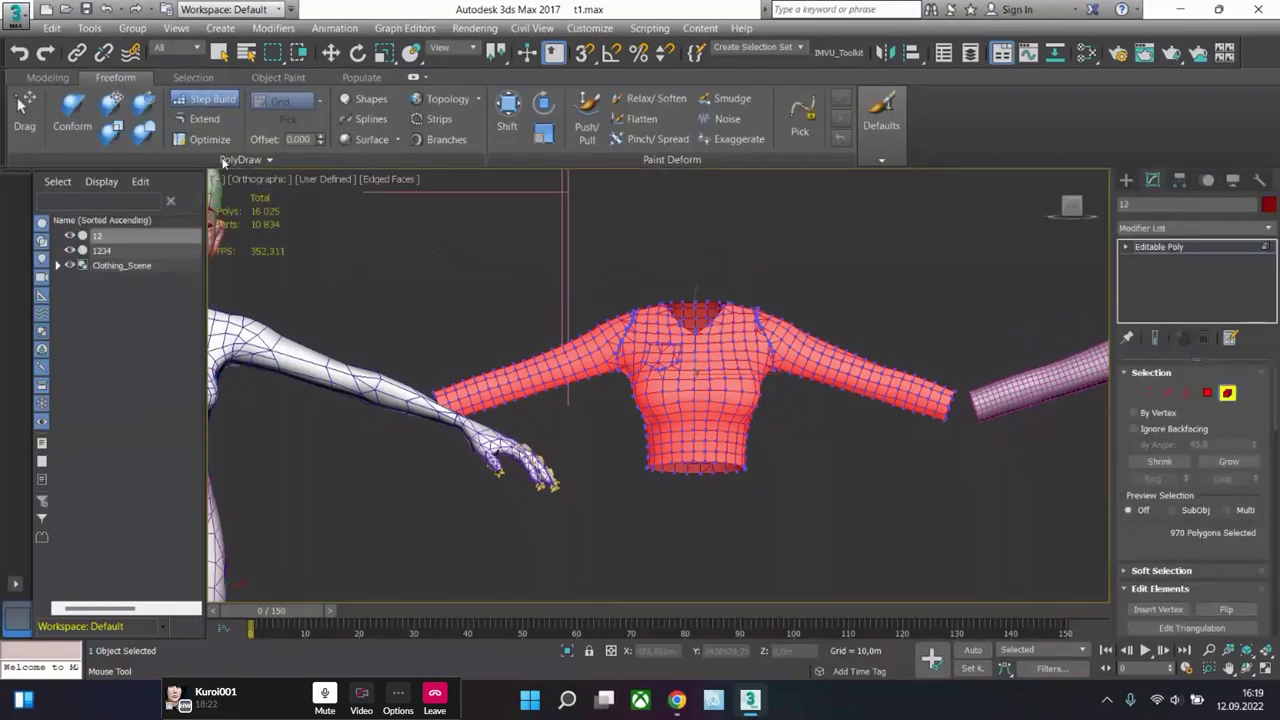
left_click(1179, 247)
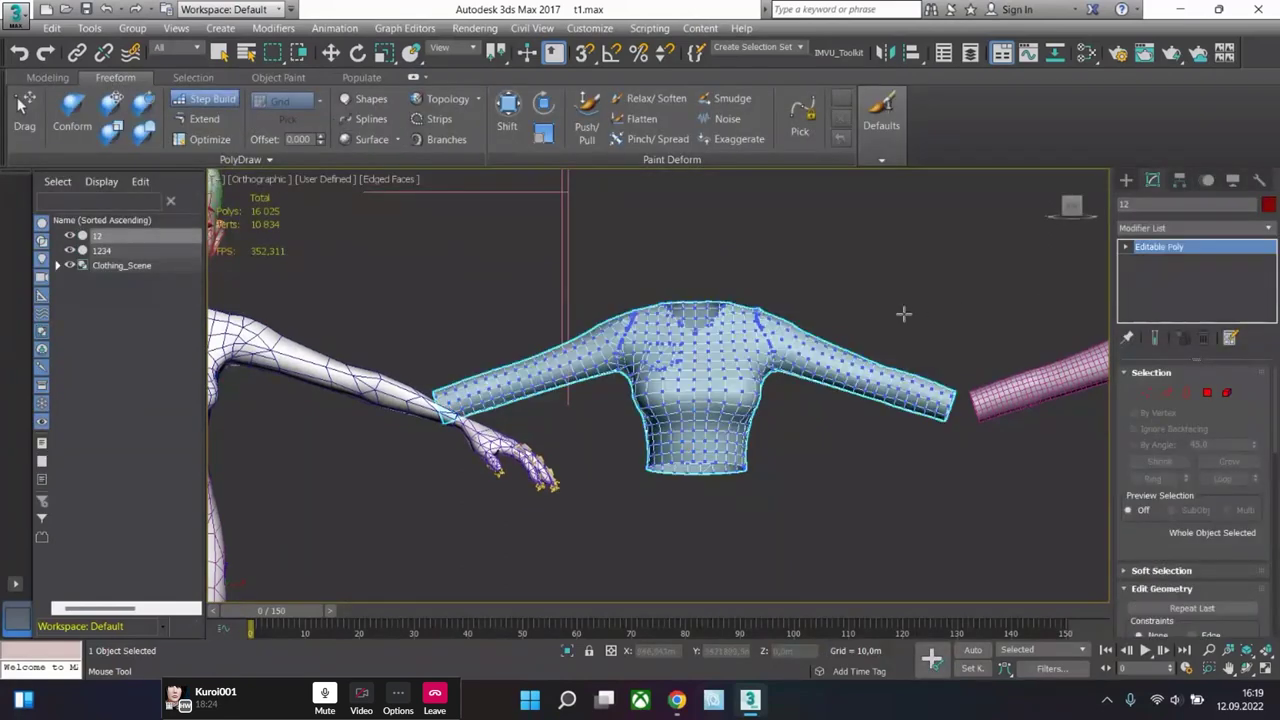
left_click(1227, 392)
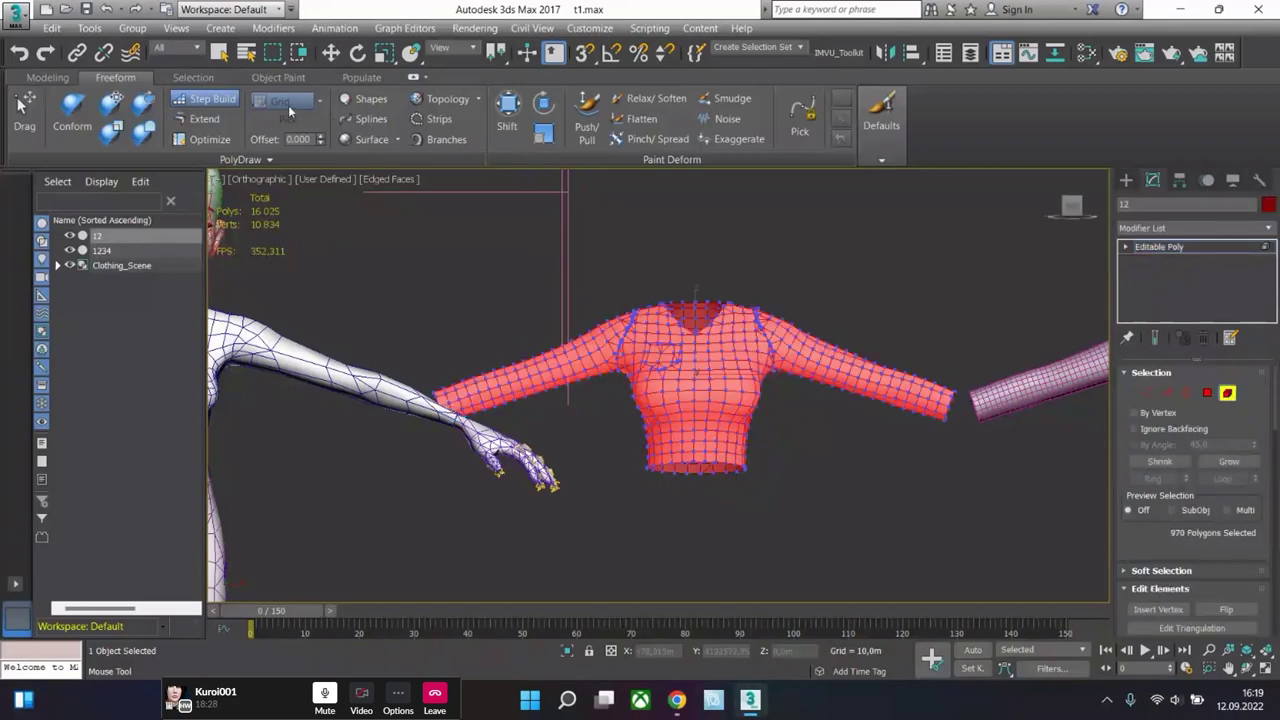
- Activate Step Build, toggle between Polygon and base Editable Poly levels, then zoom out
left_click(212, 100)
left_click(1228, 393)
key("4")
left_click(1190, 247)
key("4")
left_click(1207, 246)
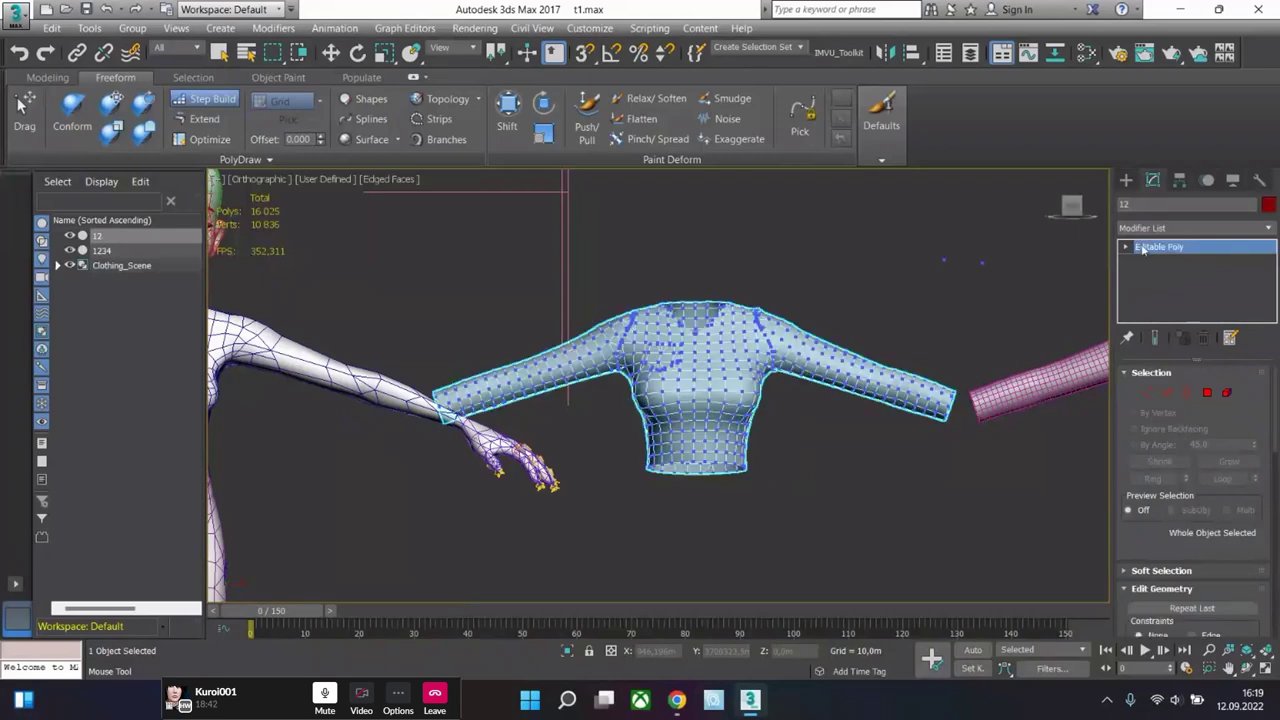
left_click(1182, 249)
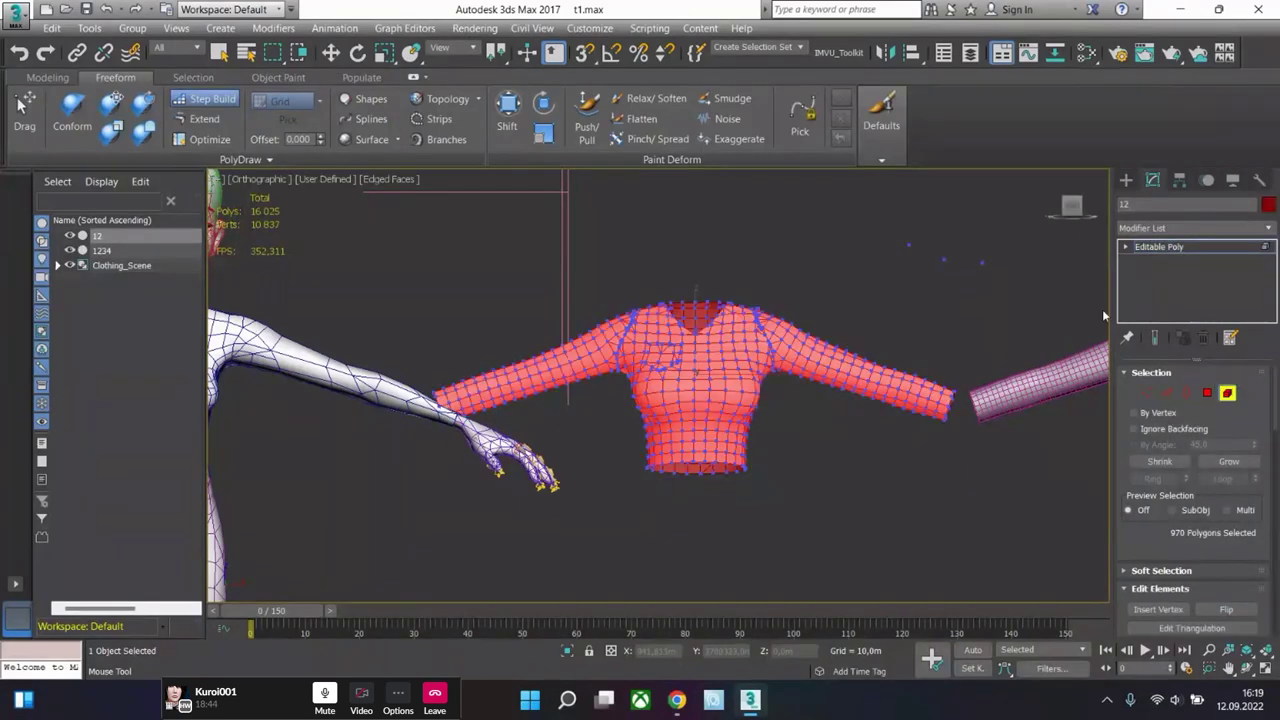
scroll(925, 333, "down", 5)
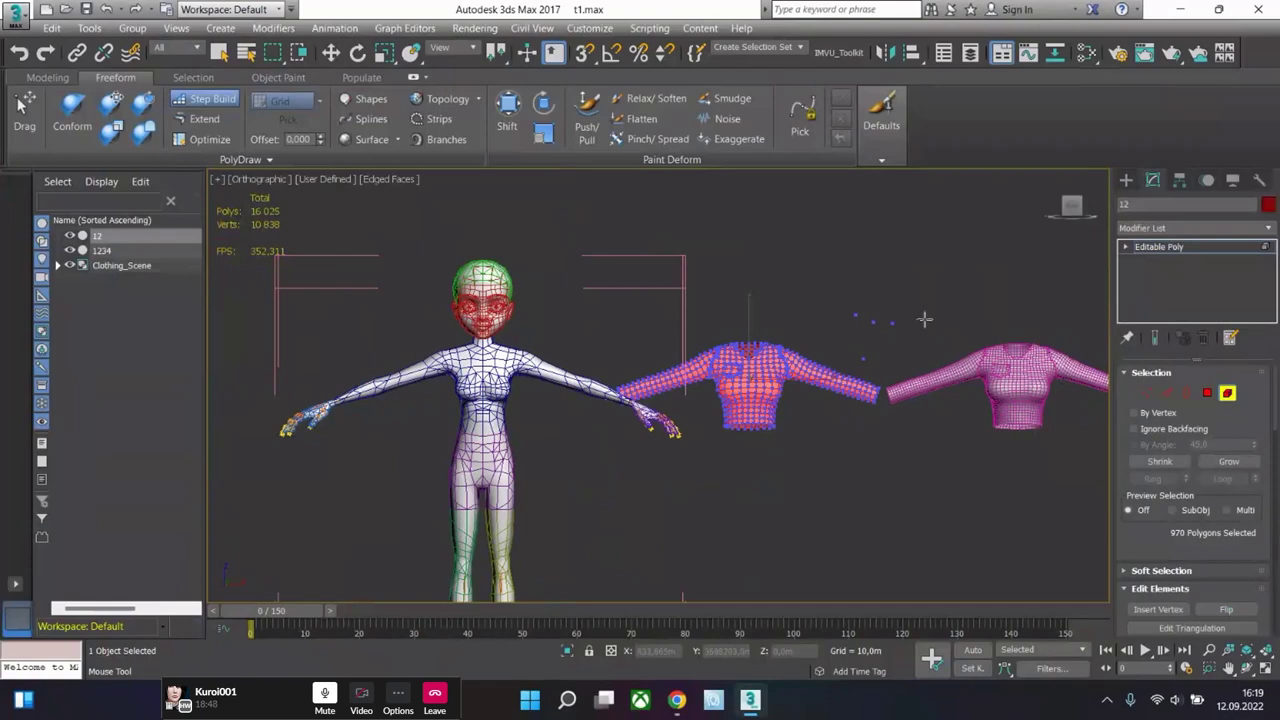
- In Vertex mode with Move active, set PolyDraw Draw On to Surface and pick shirt 12
left_click(1145, 393)
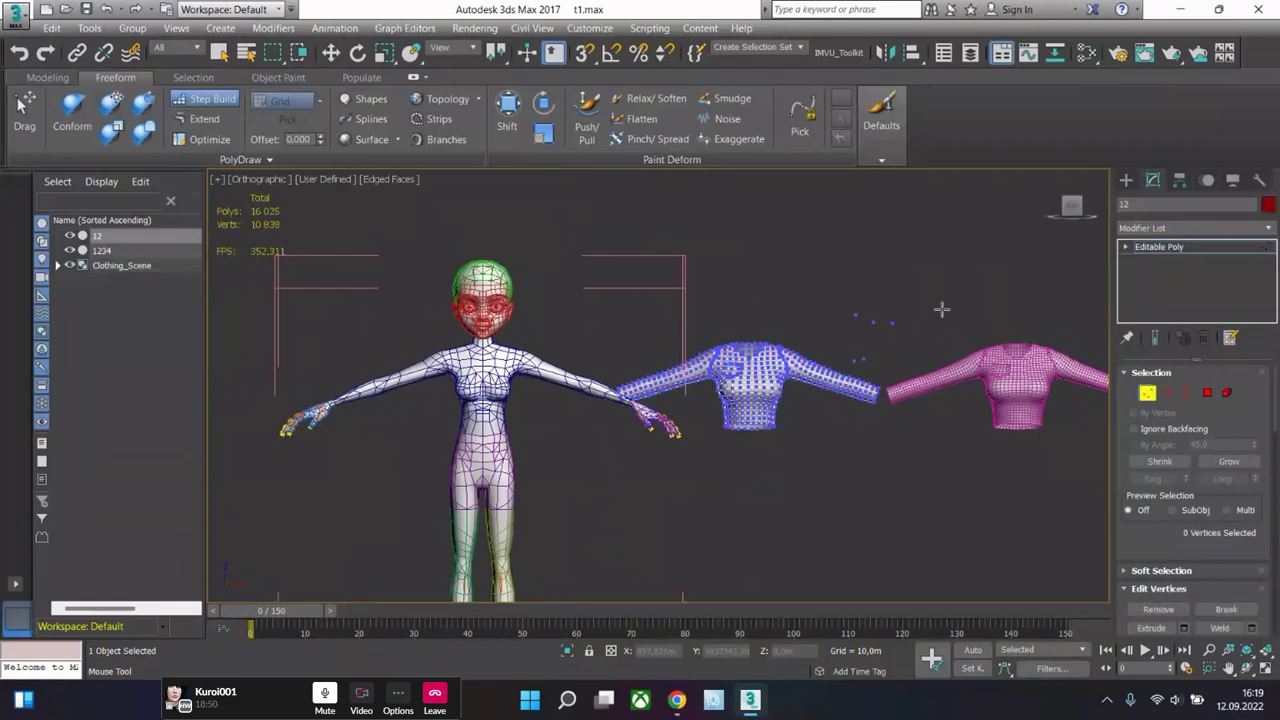
key("w")
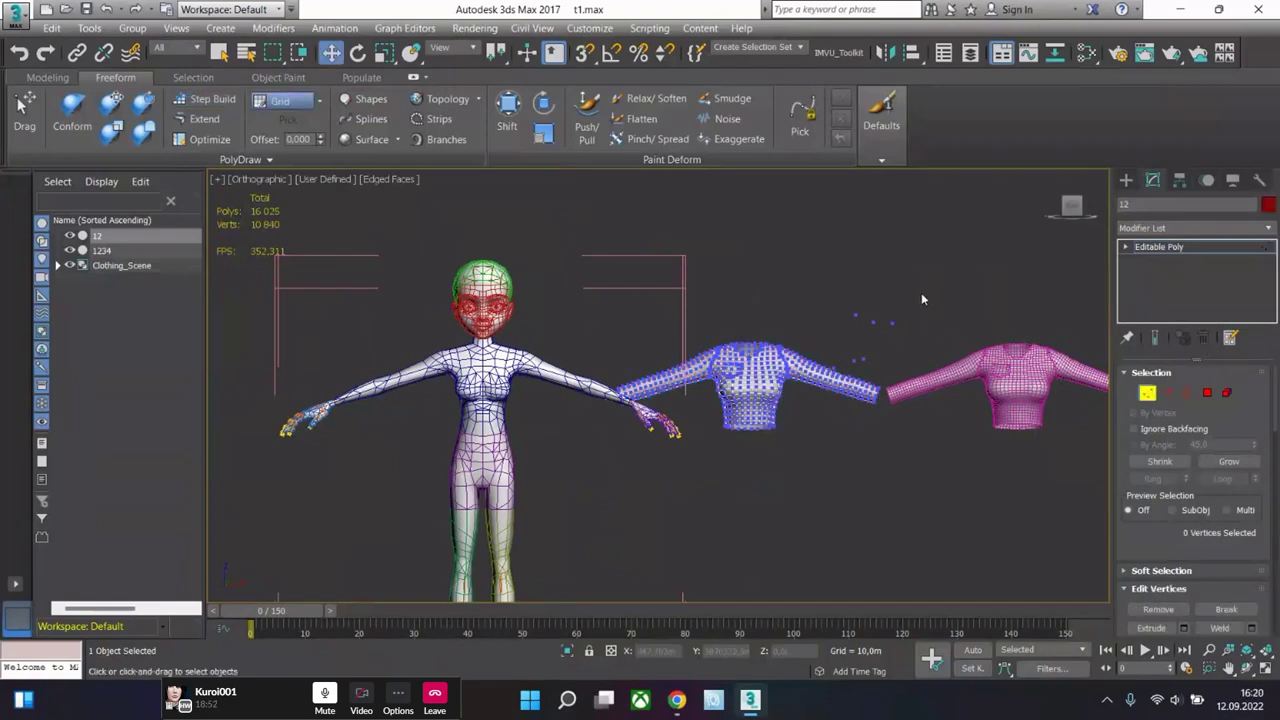
scroll(728, 368, "up", 3)
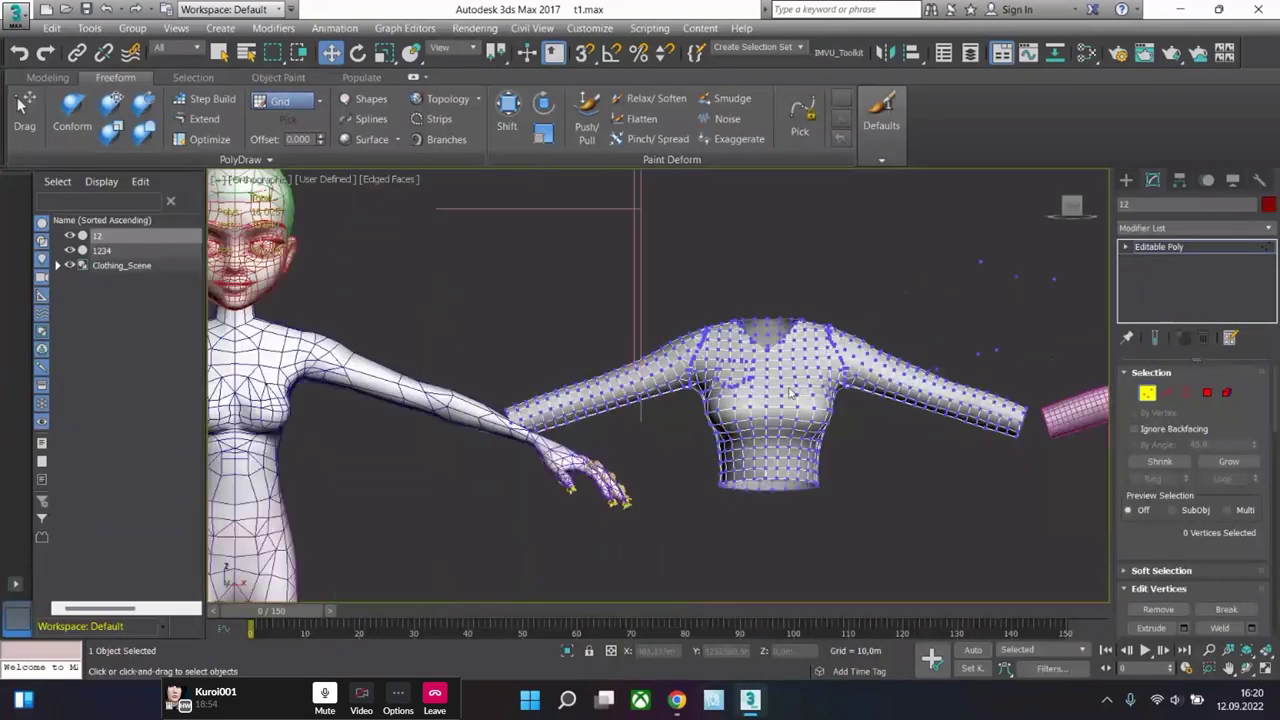
middle_click_drag(790, 393, 747, 396)
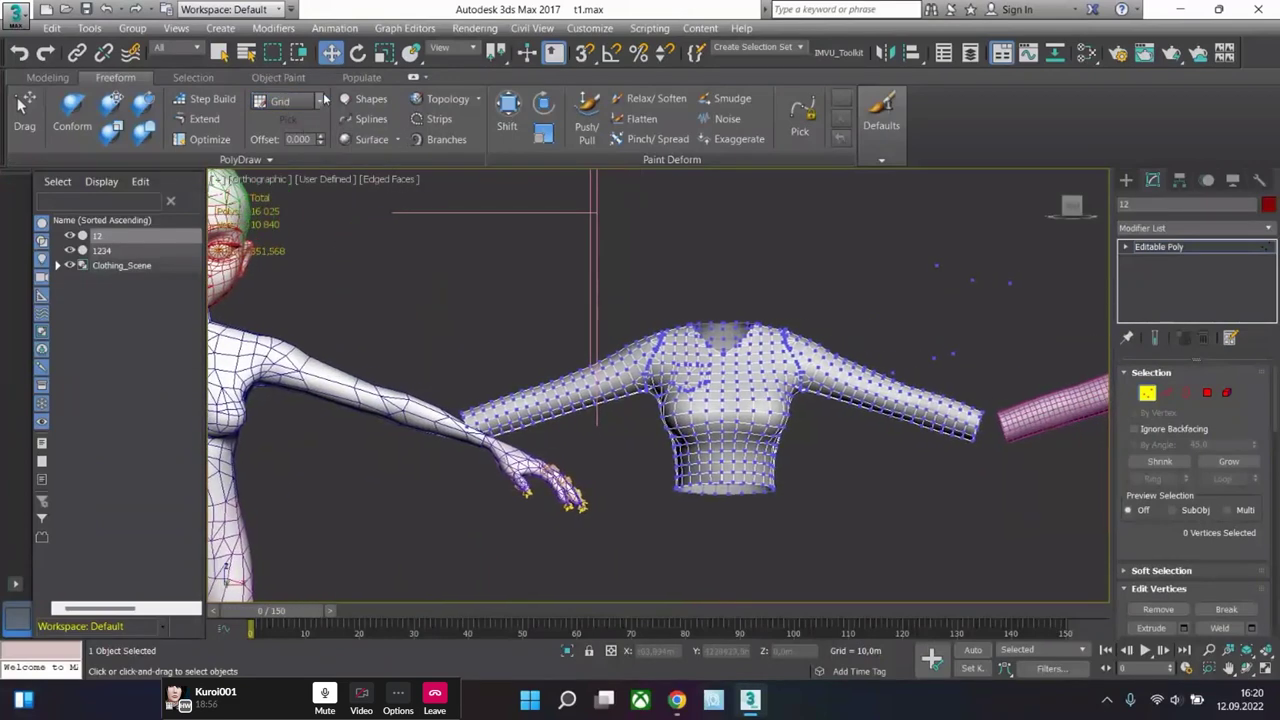
left_click(321, 100)
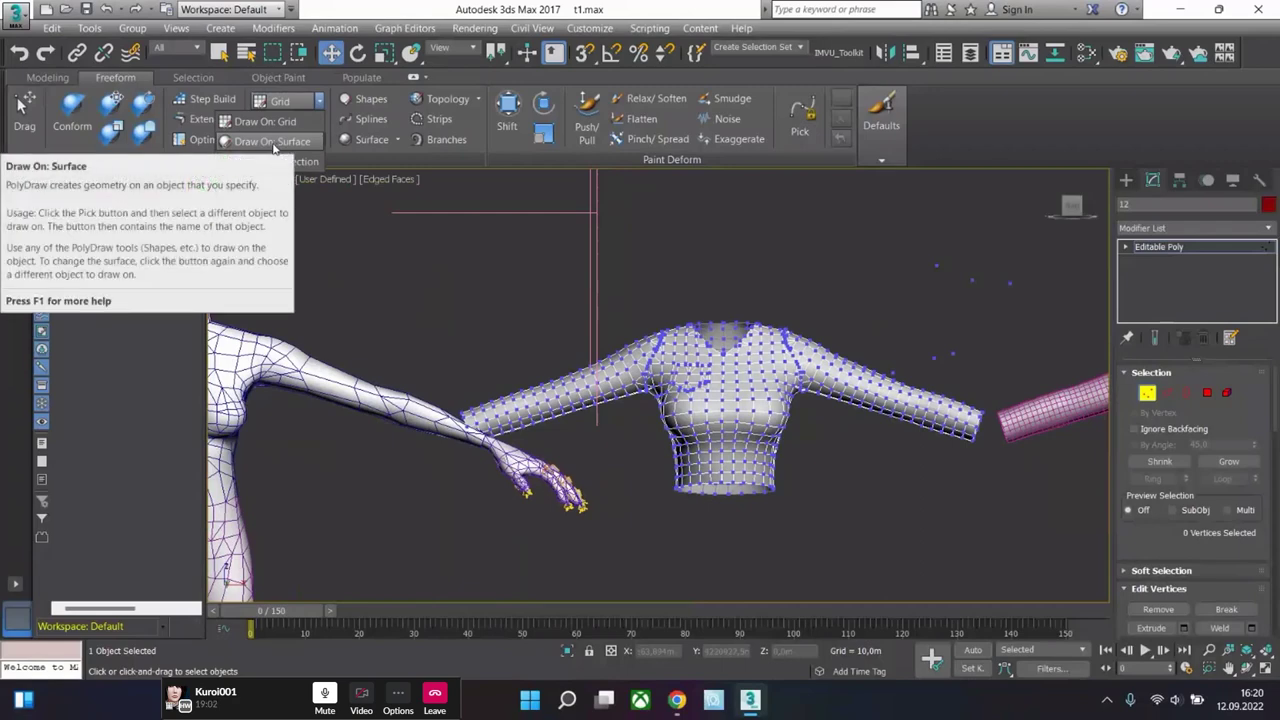
left_click(272, 142)
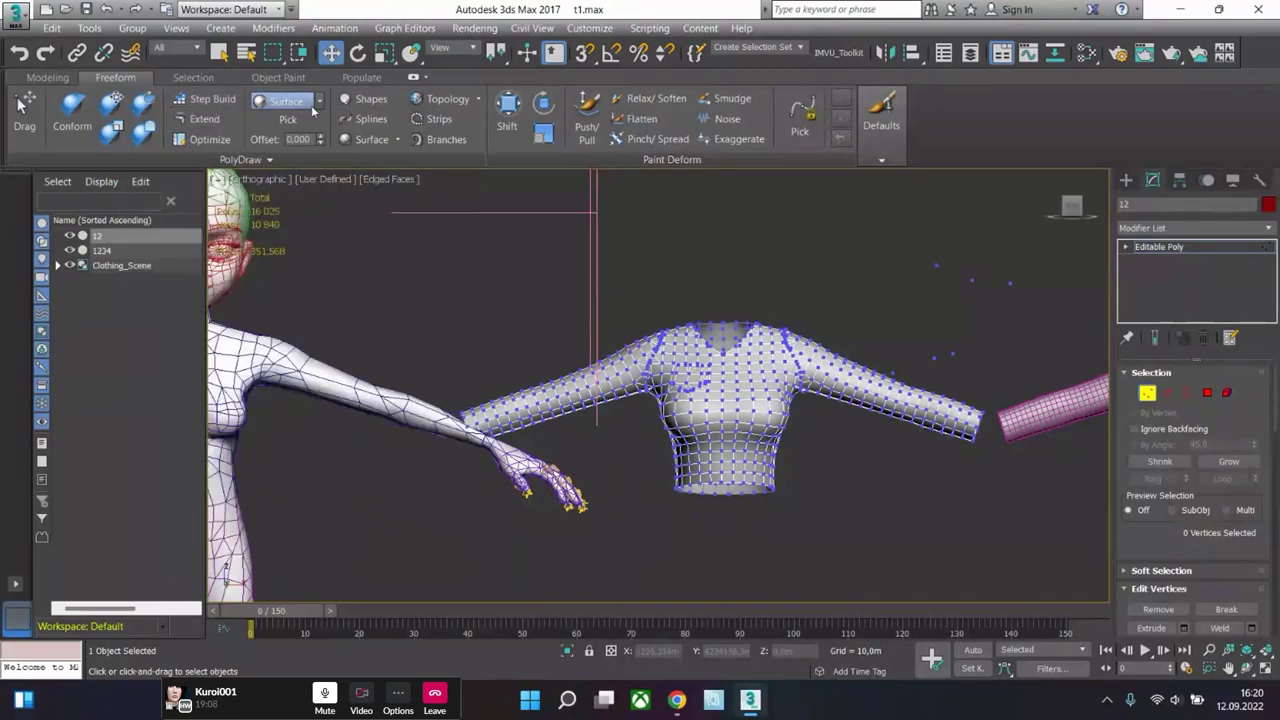
left_click(274, 128)
left_click(748, 380)
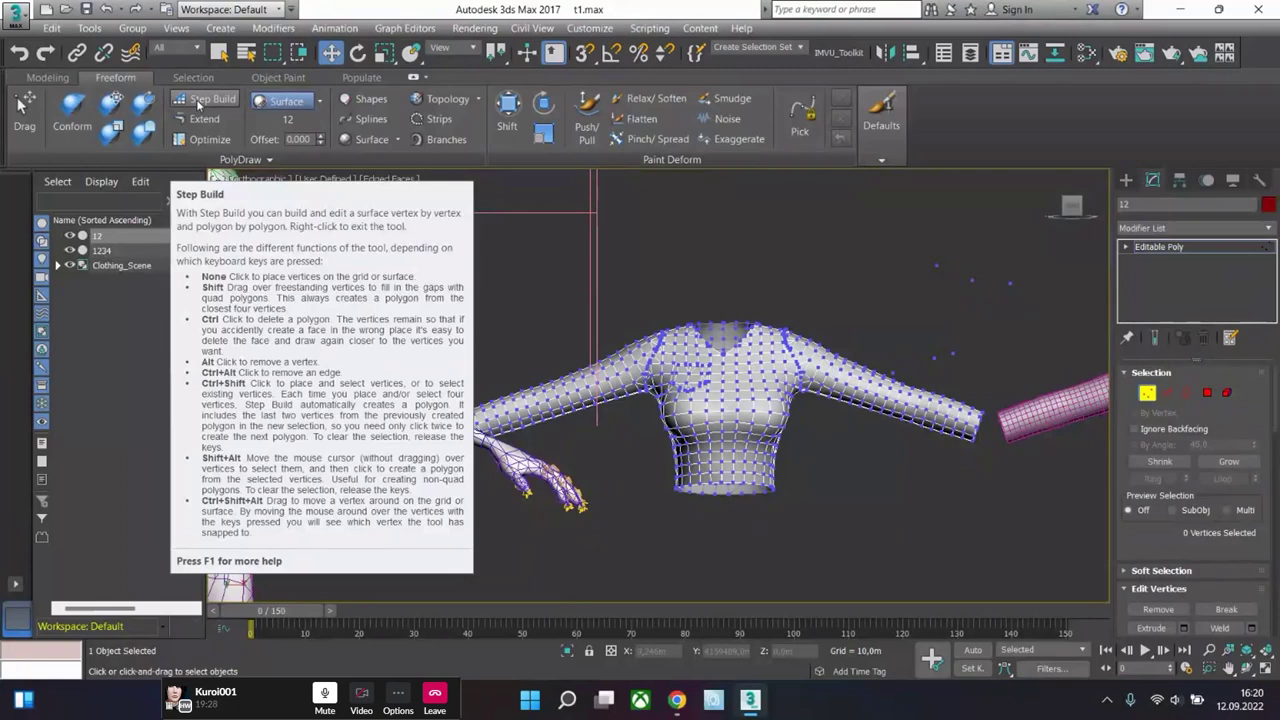
- Turn on Step Build and zoom and pan onto the shirt's shoulder
left_click(199, 104)
scroll(900, 395, "up", 3)
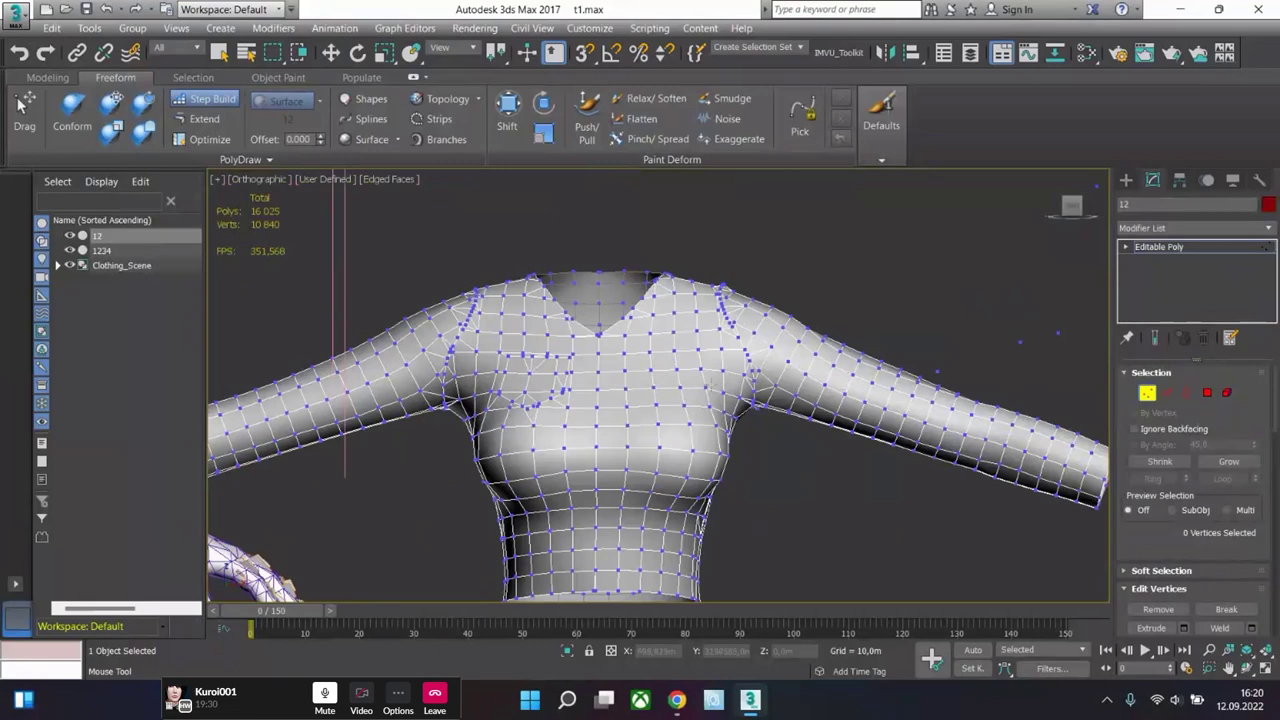
scroll(638, 363, "up", 3)
scroll(634, 344, "up", 3)
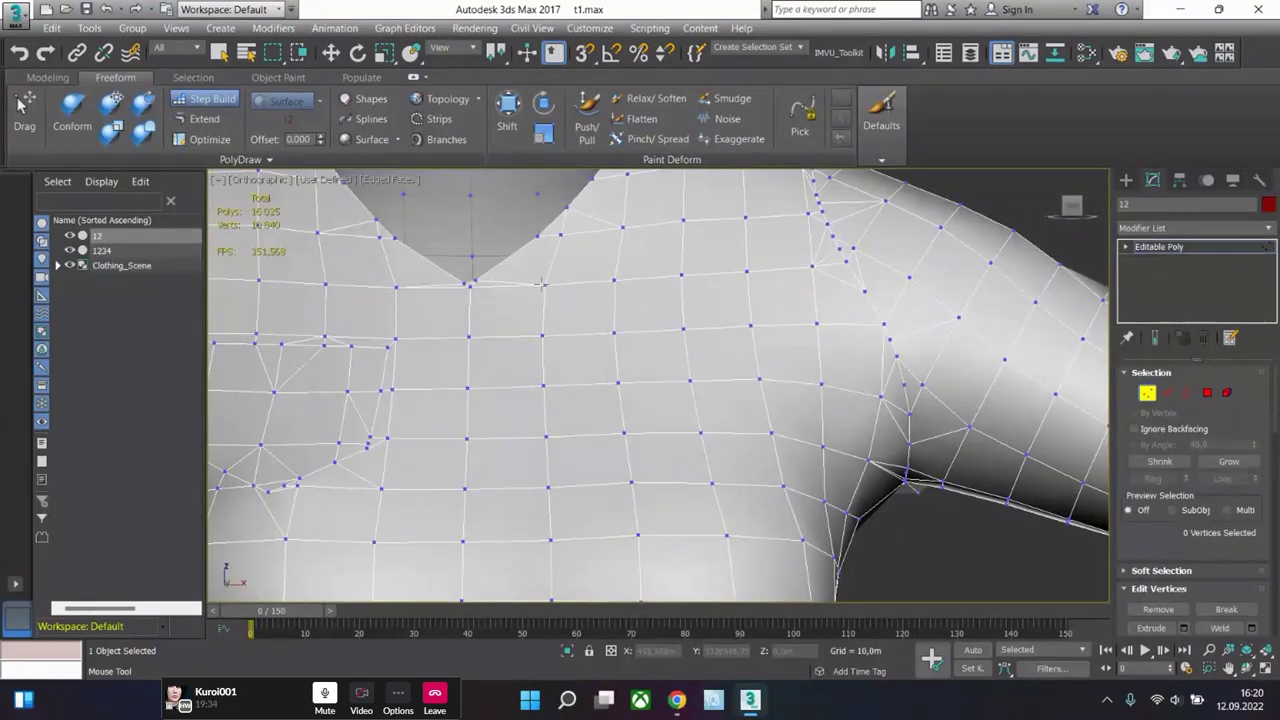
scroll(541, 284, "down", 5)
scroll(560, 392, "up", 5)
middle_click_drag(580, 310, 614, 341)
scroll(568, 289, "down", 3)
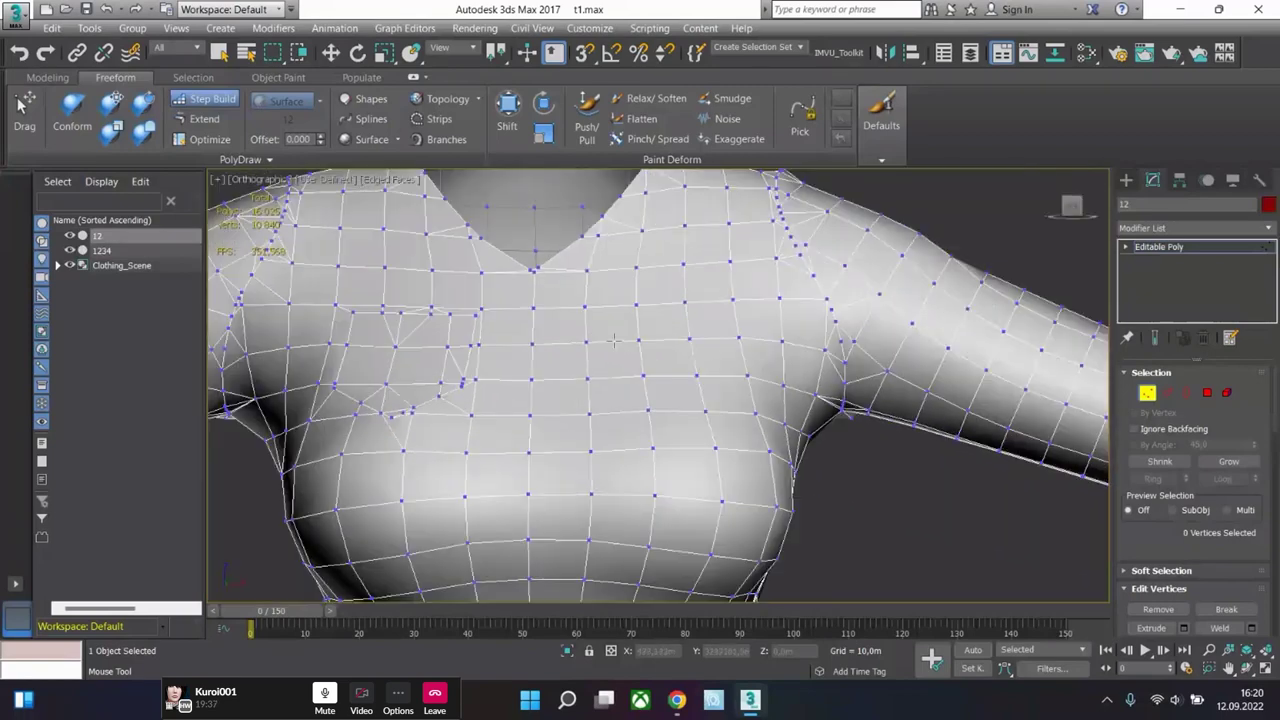
- Select two chest vertices and drag them downward along the Y axis
left_click(585, 293)
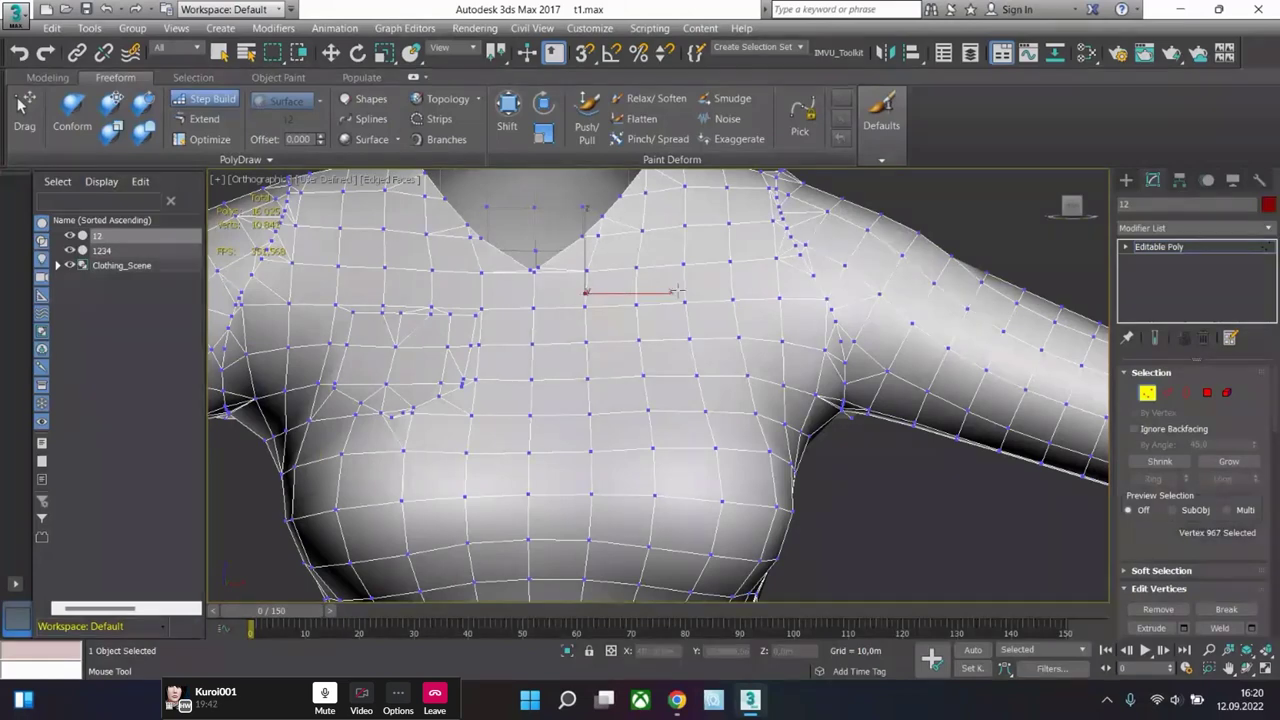
left_click(688, 289, "ctrl")
left_click(696, 363, "ctrl")
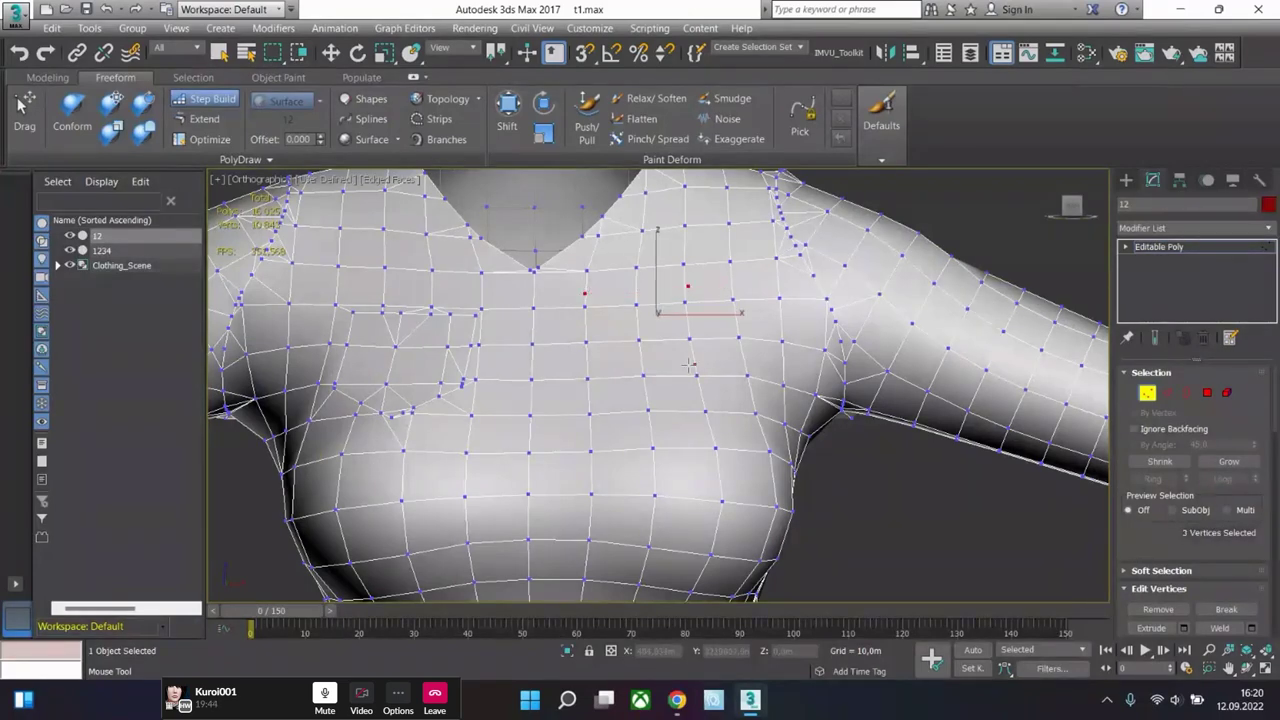
left_click(587, 362)
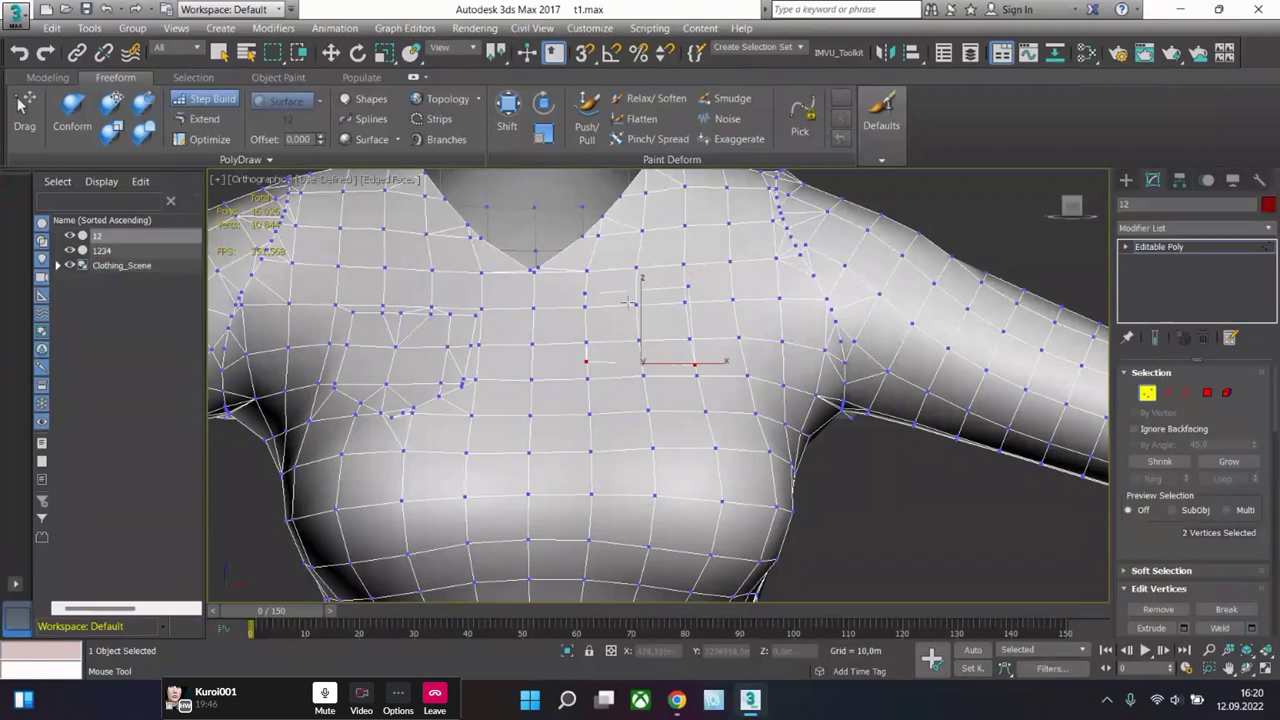
left_click(611, 358)
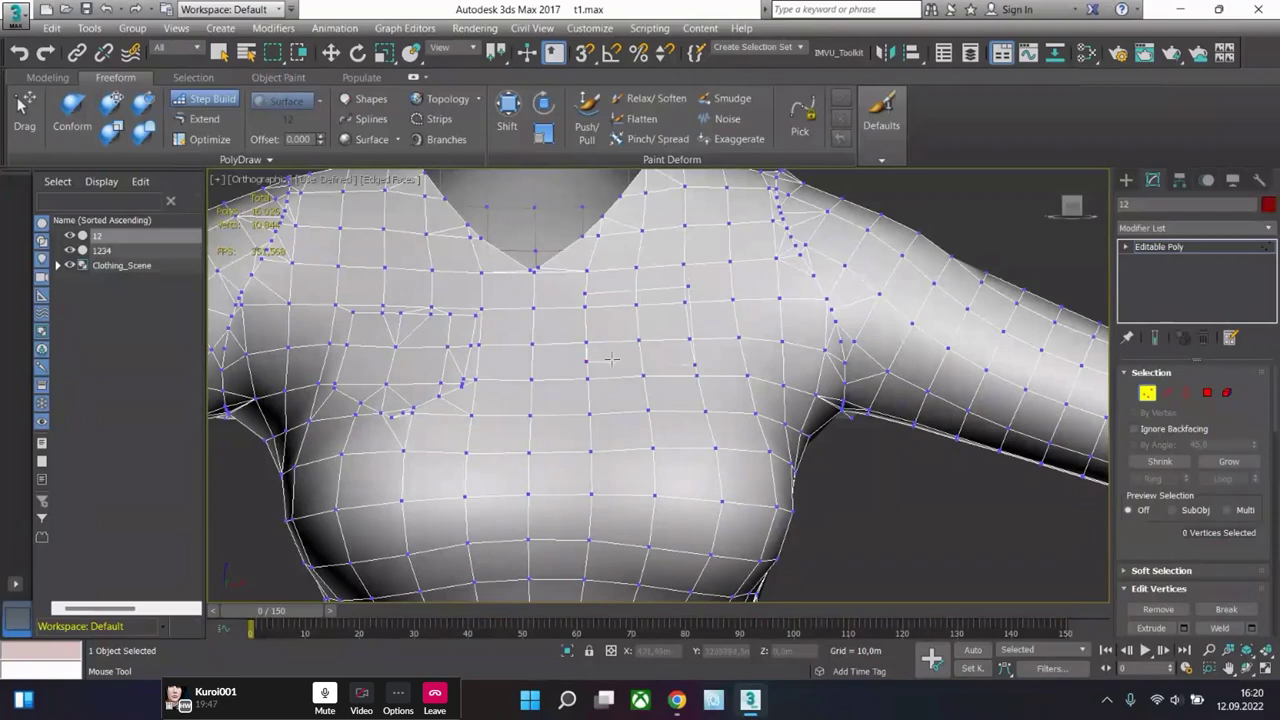
left_click(593, 429)
left_click(708, 427, "ctrl")
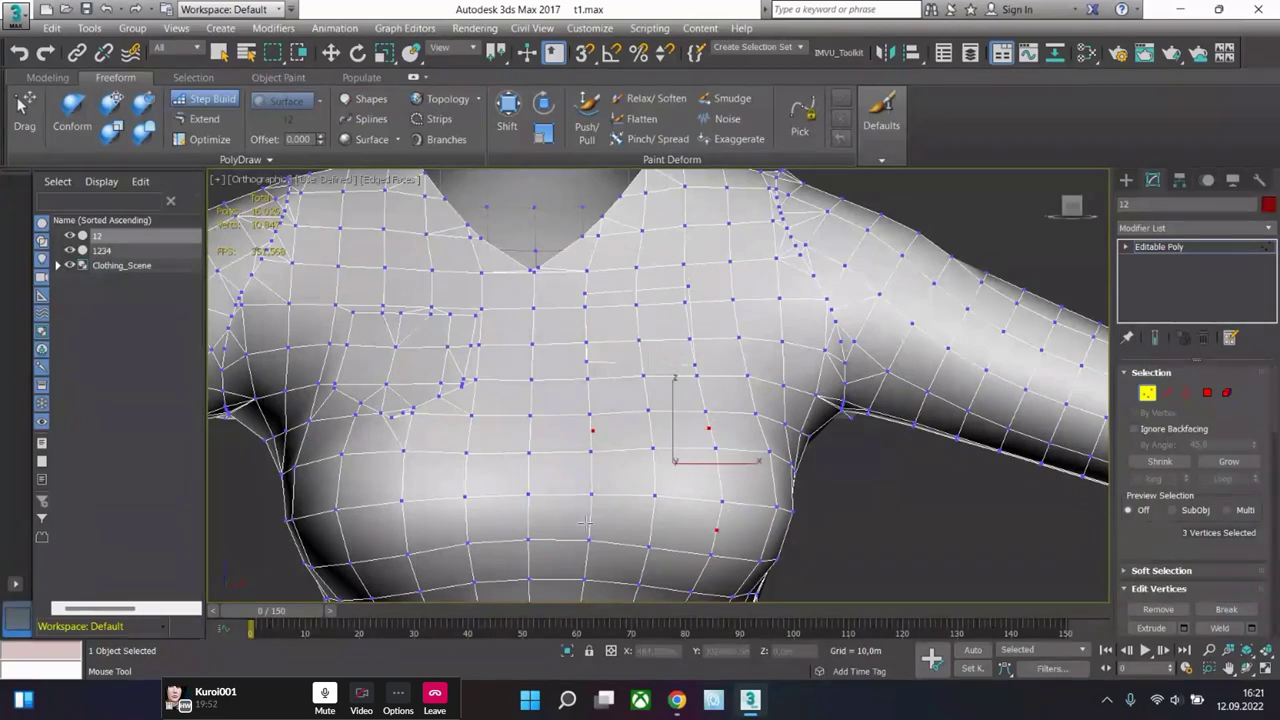
left_click_drag(662, 418, 662, 512)
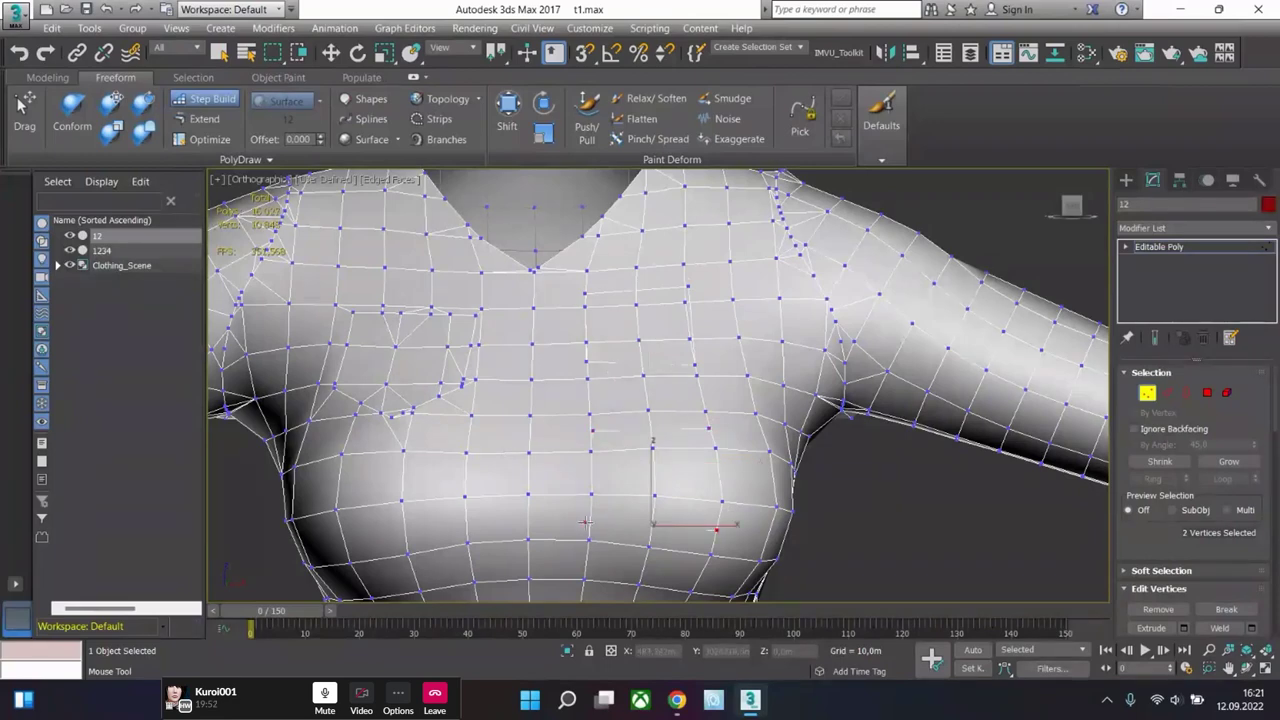
- Try a lower pair of chest vertices, clear the selection, and orbit around the torso
left_click(581, 597)
left_click(686, 598, "ctrl")
left_click(665, 560)
middle_click_drag(718, 540, 727, 391, "alt")
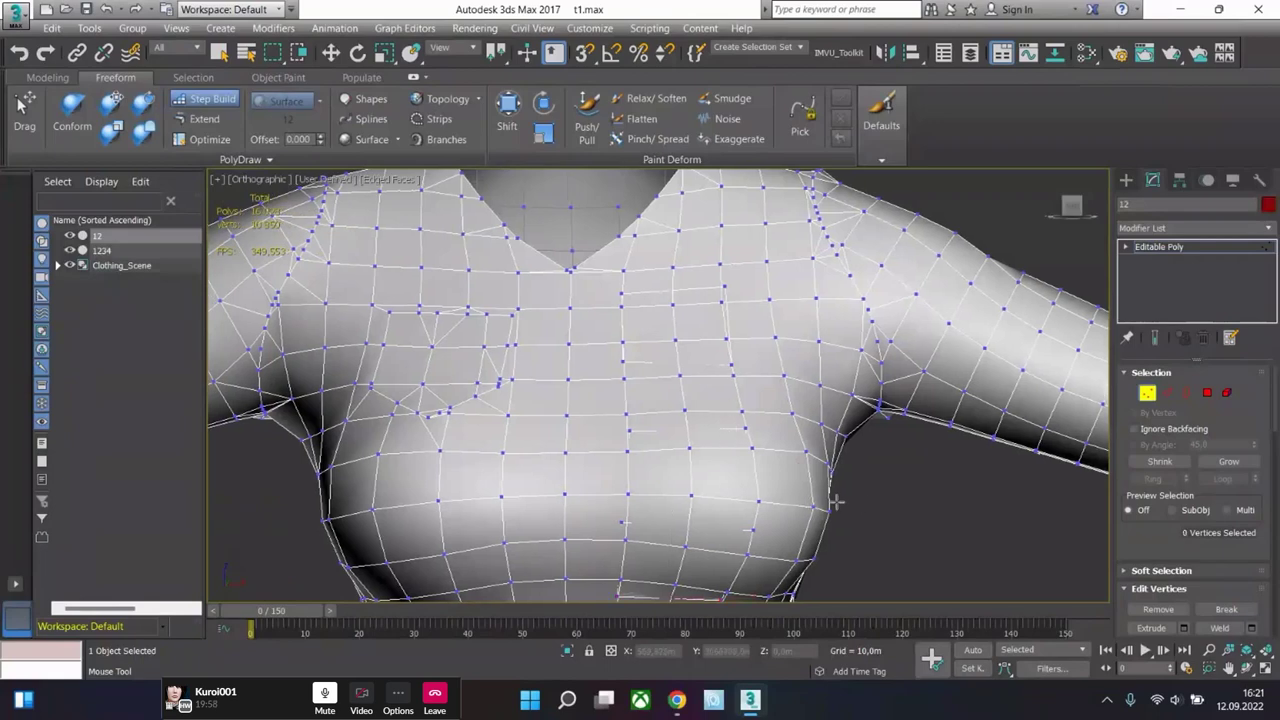
middle_click_drag(838, 502, 1106, 404, "alt")
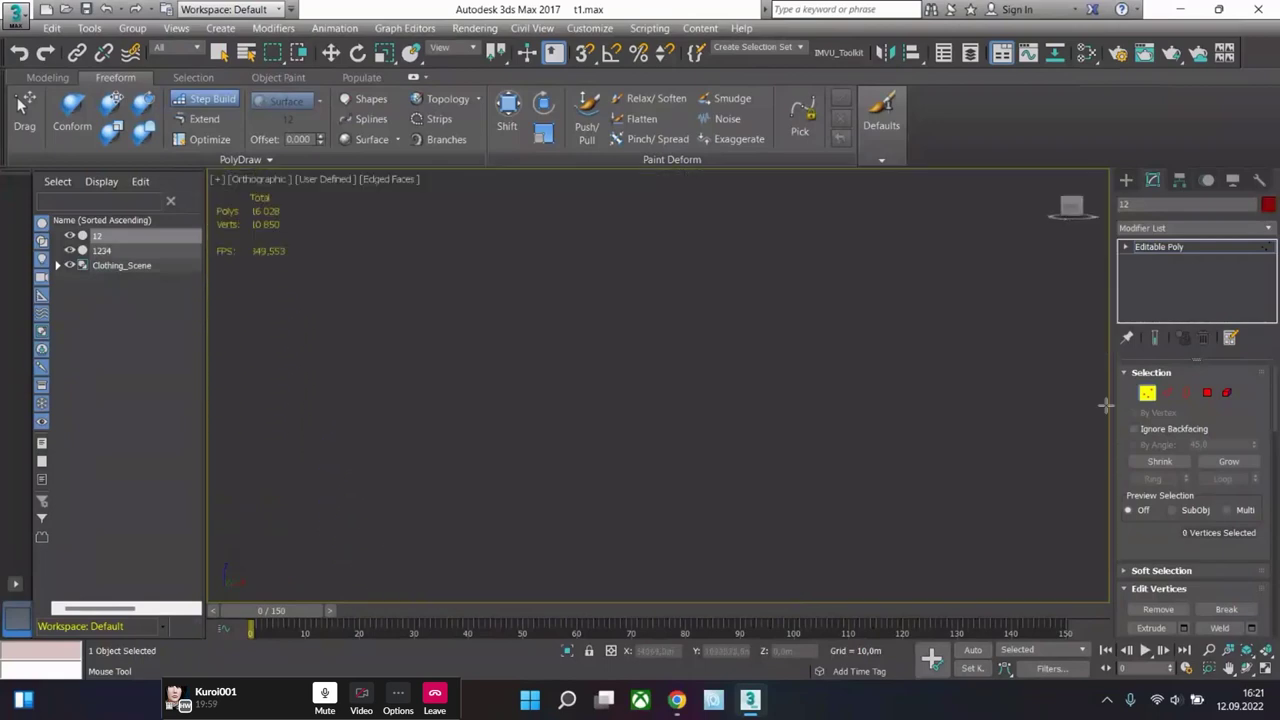
- Frame all objects, select the shirt as an element, and test sliding it left, undoing the move
left_click(1227, 392)
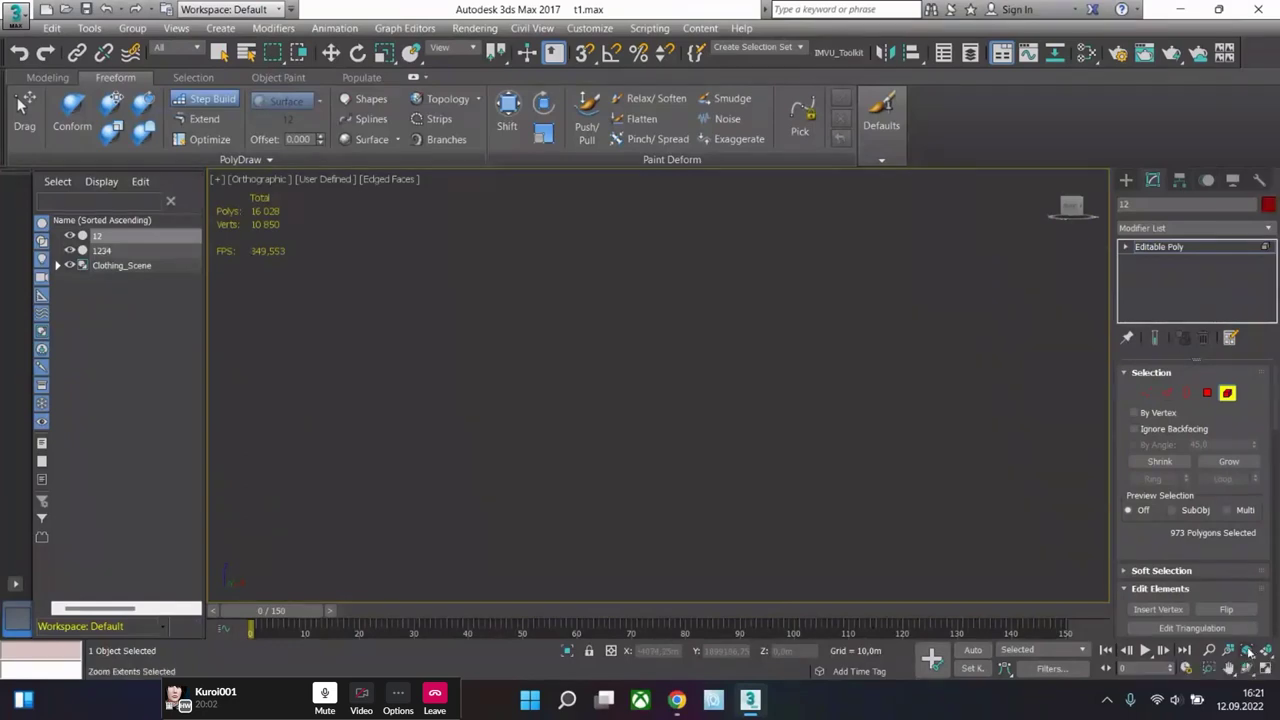
left_click(1264, 650)
scroll(474, 402, "up", 6)
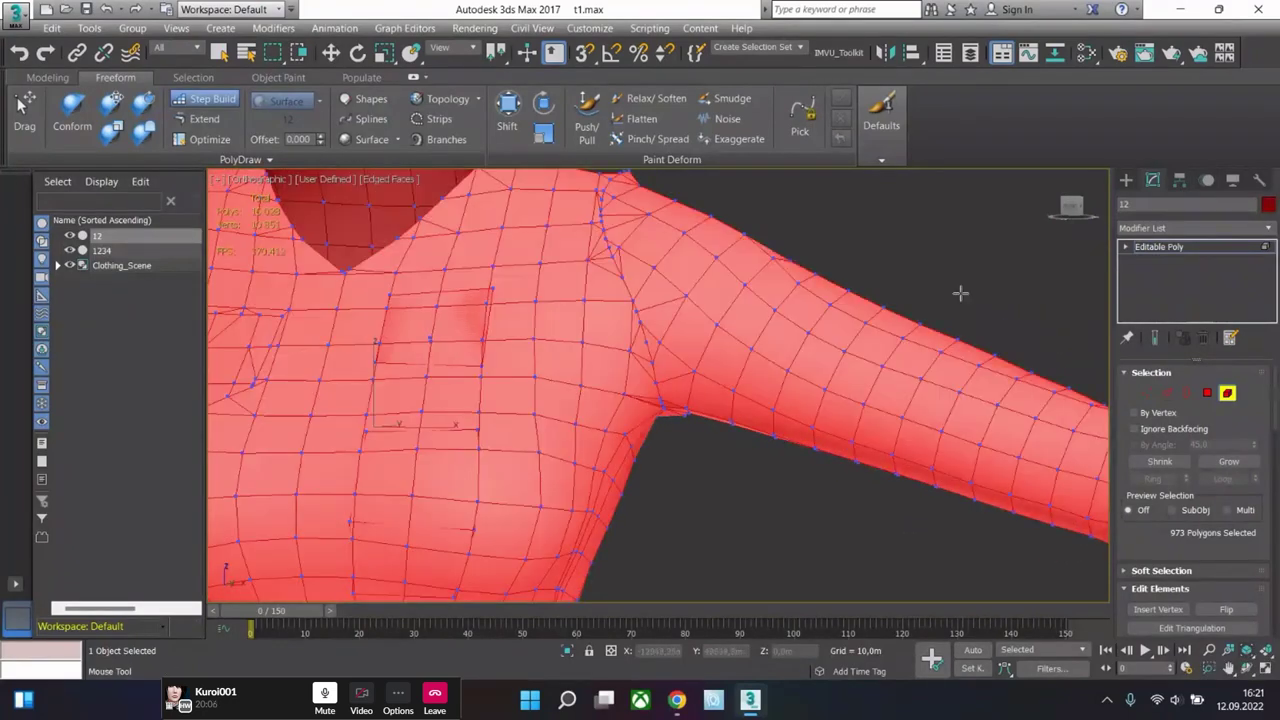
left_click(1194, 249)
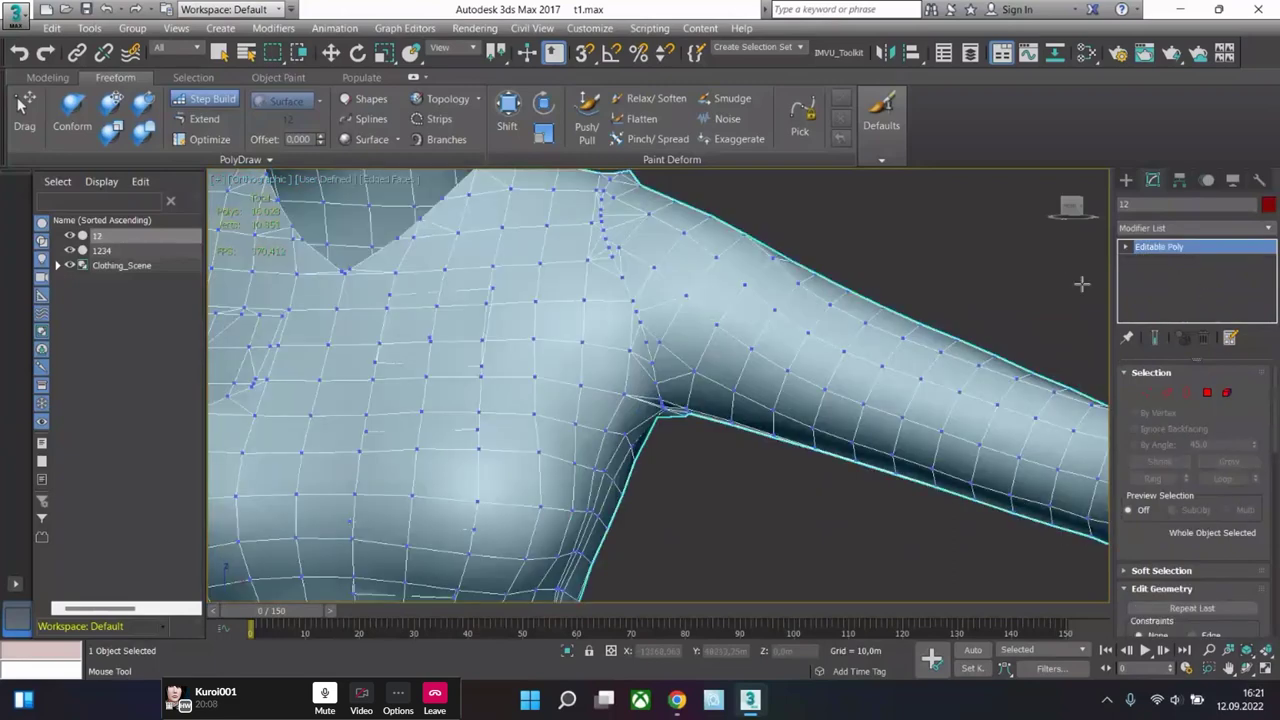
key("5")
key("4")
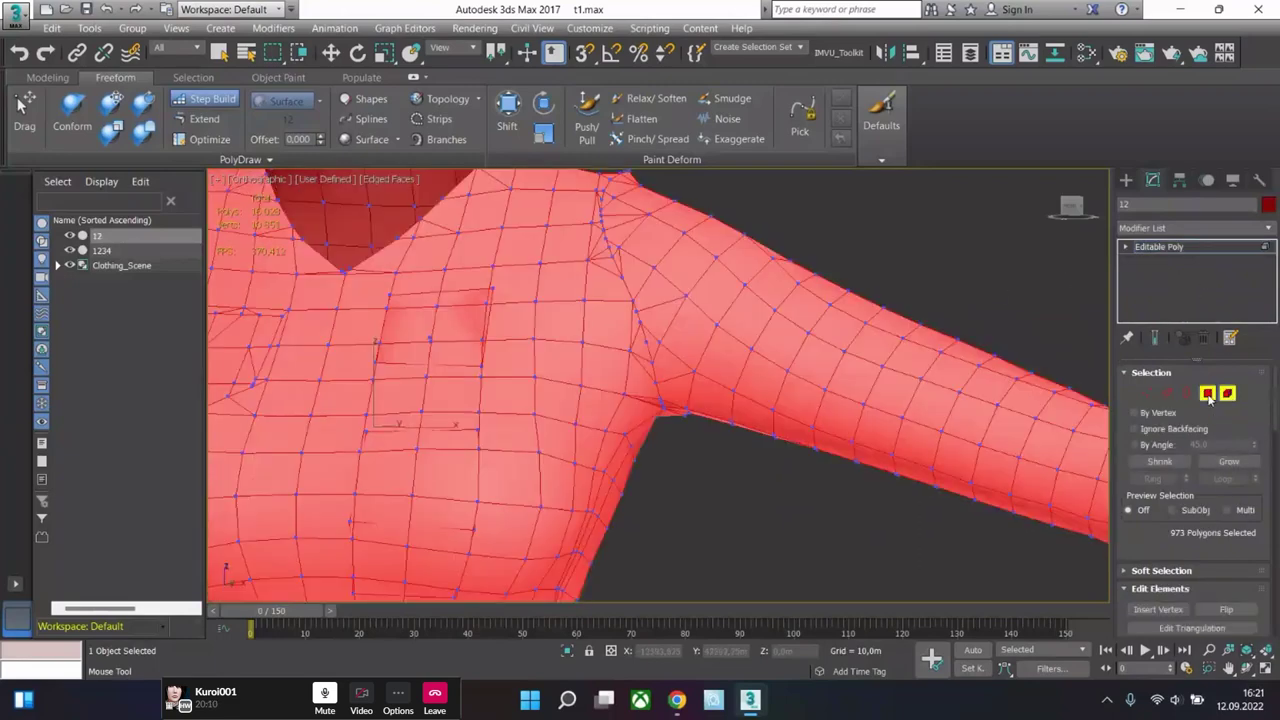
left_click(1181, 249)
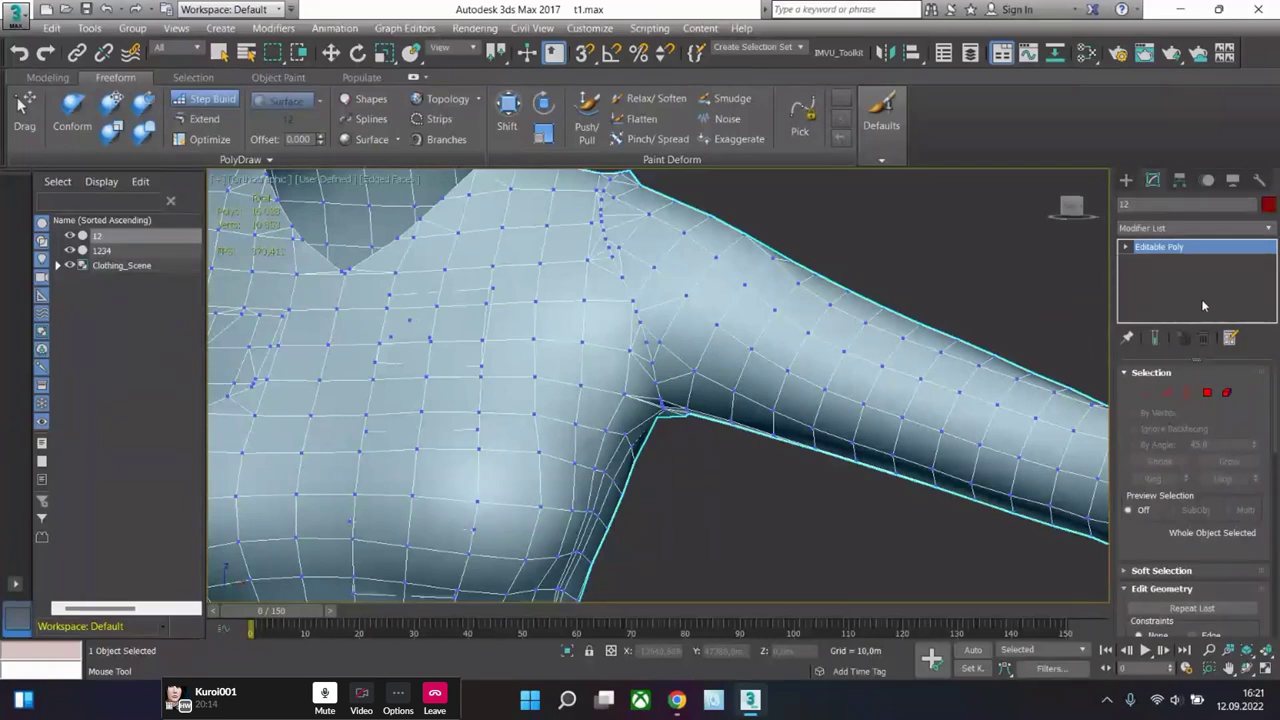
left_click(1227, 392)
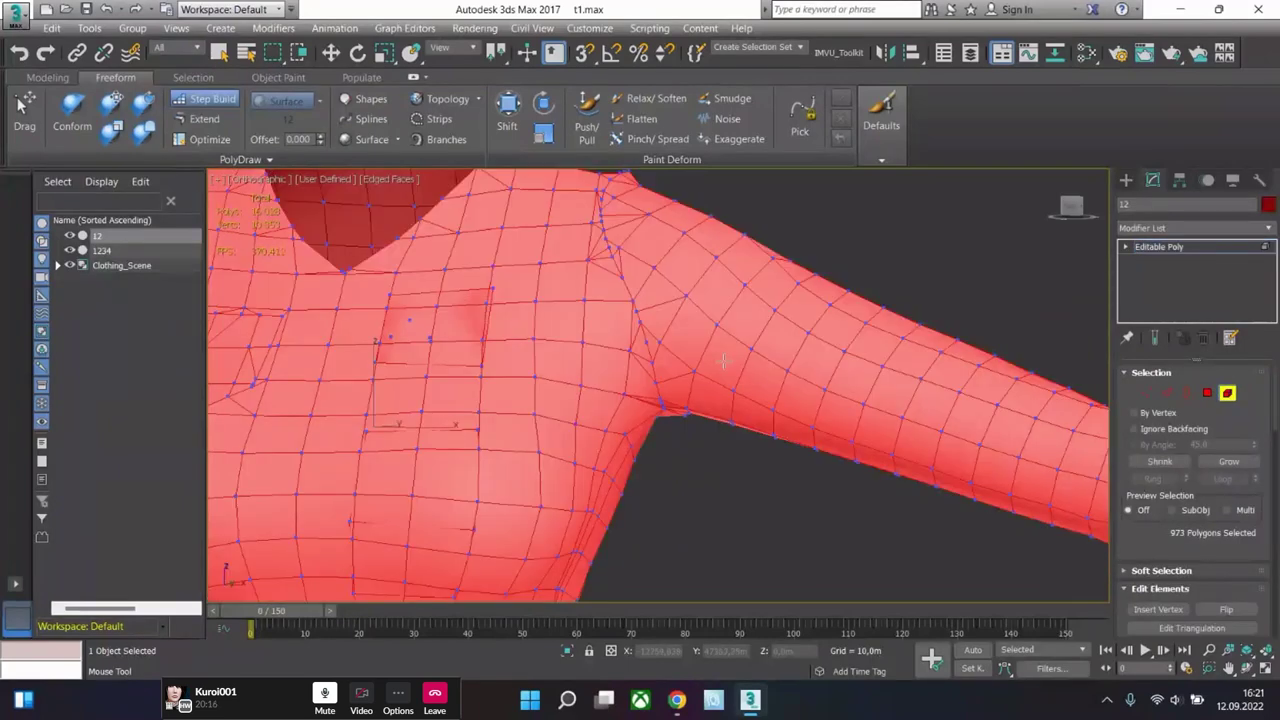
scroll(794, 380, "down", 5)
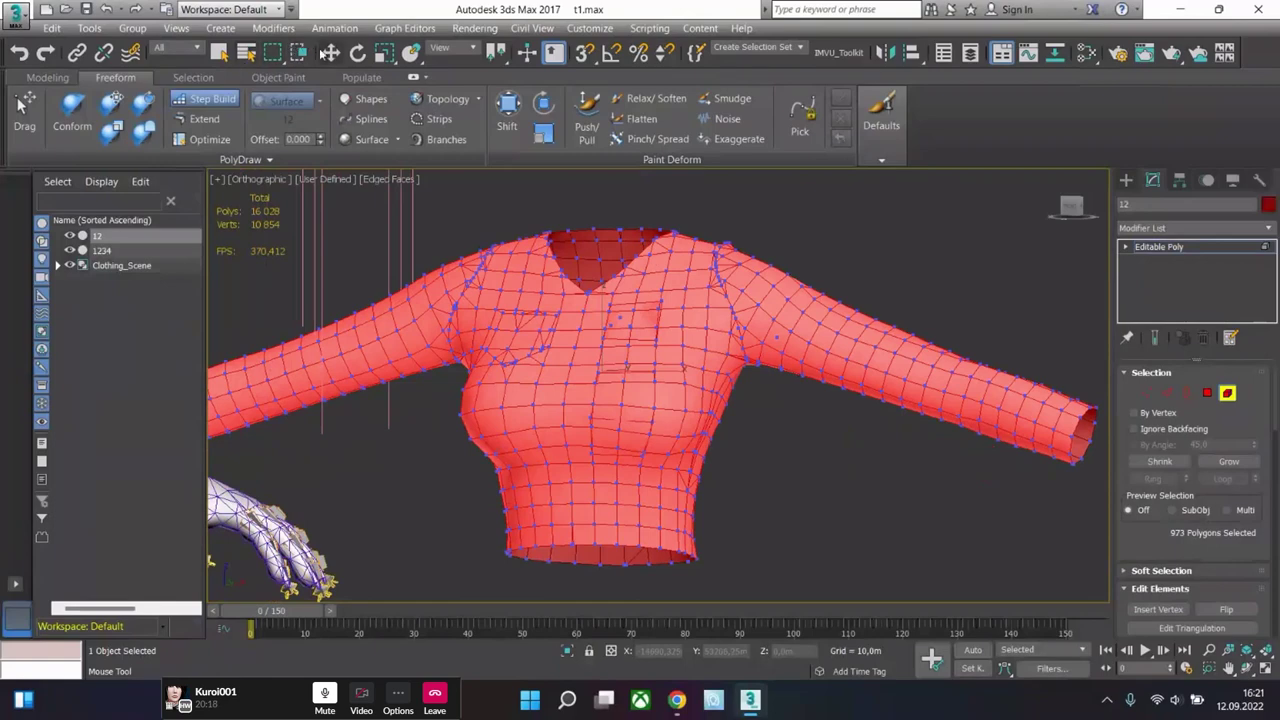
key("w")
left_click(720, 392)
left_click(650, 368)
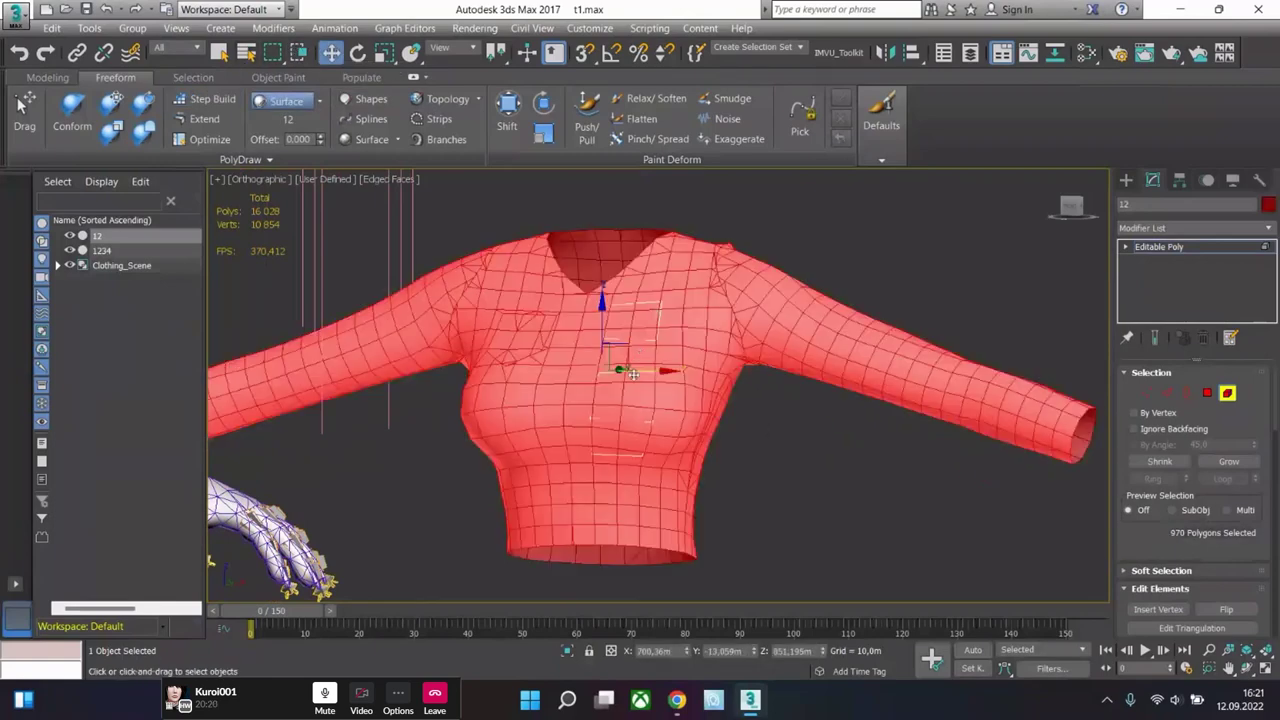
left_click_drag(643, 372, 620, 372)
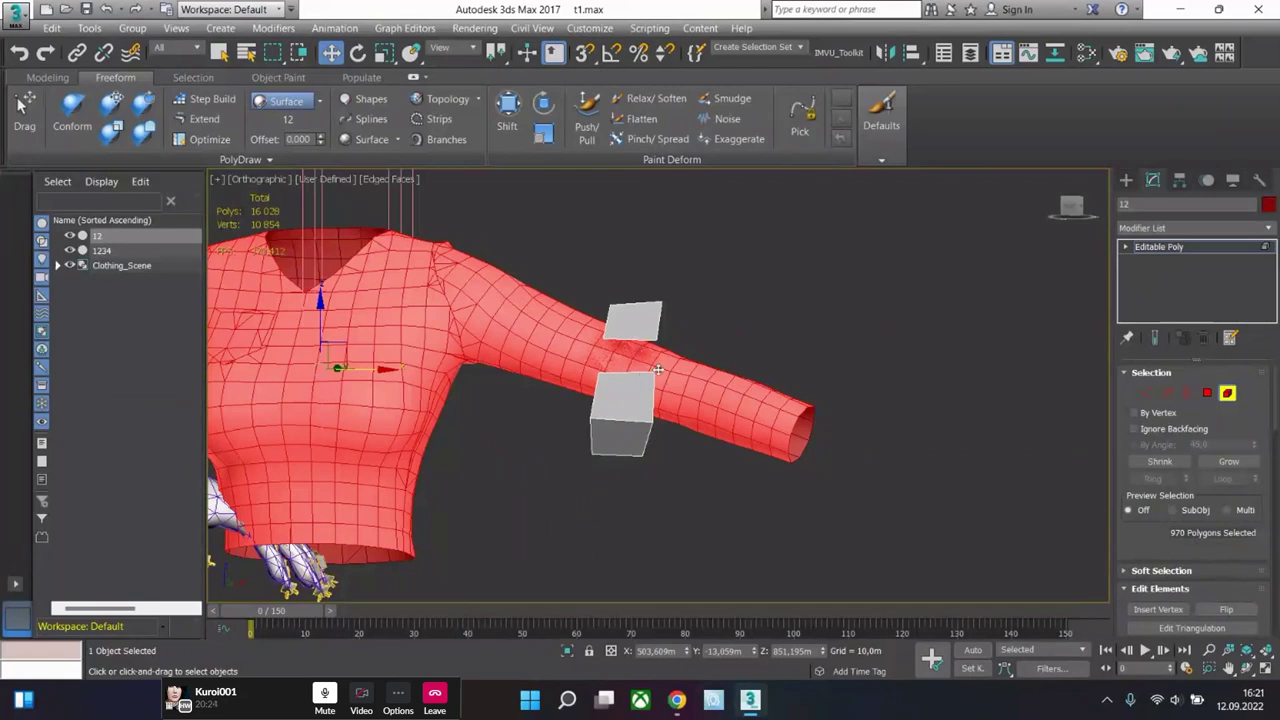
key("ctrl+z")
- Orbit around the shirt to inspect it, then return to Element mode
middle_click_drag(680, 412, 619, 263, "alt")
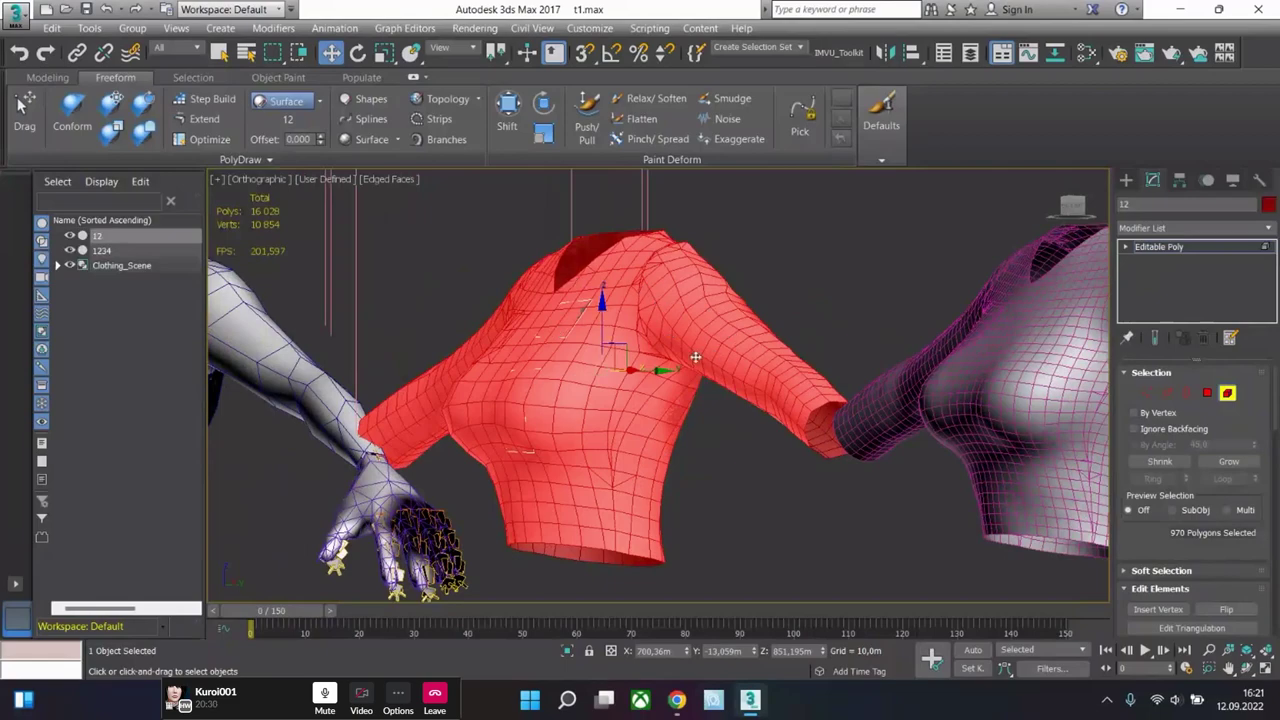
middle_click_drag(529, 414, 594, 413, "alt")
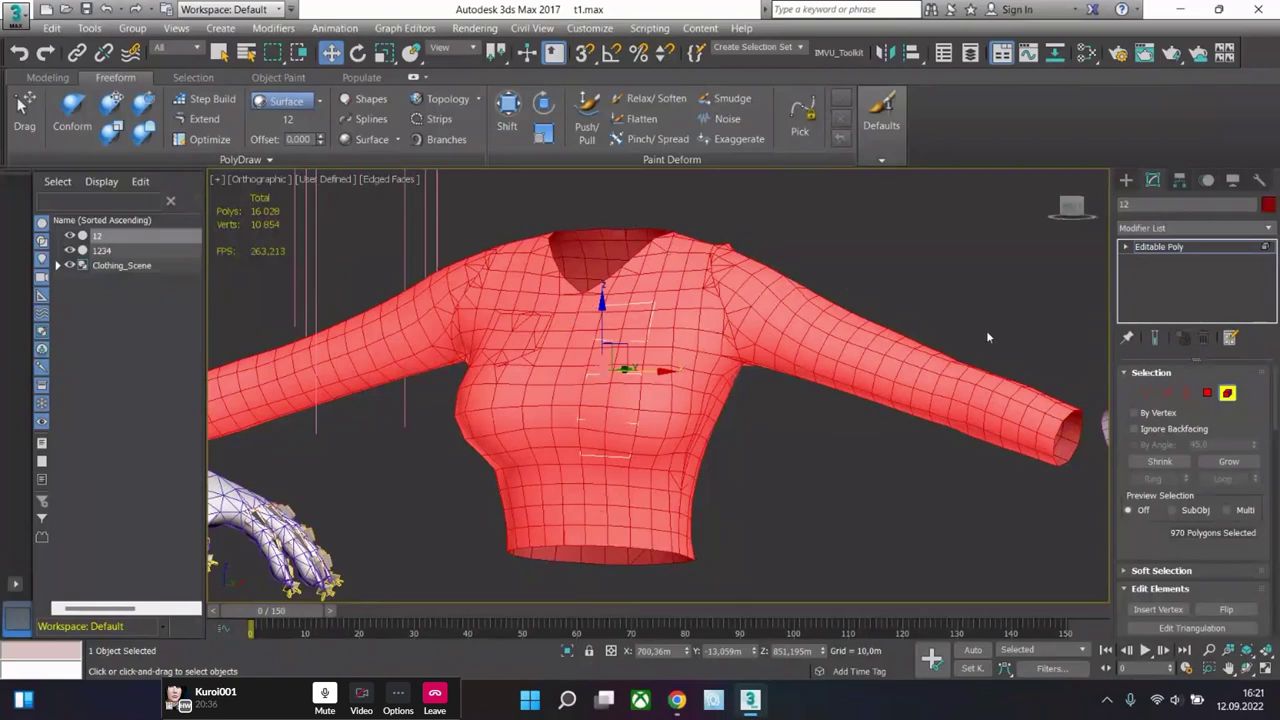
middle_click_drag(905, 458, 441, 450, "alt")
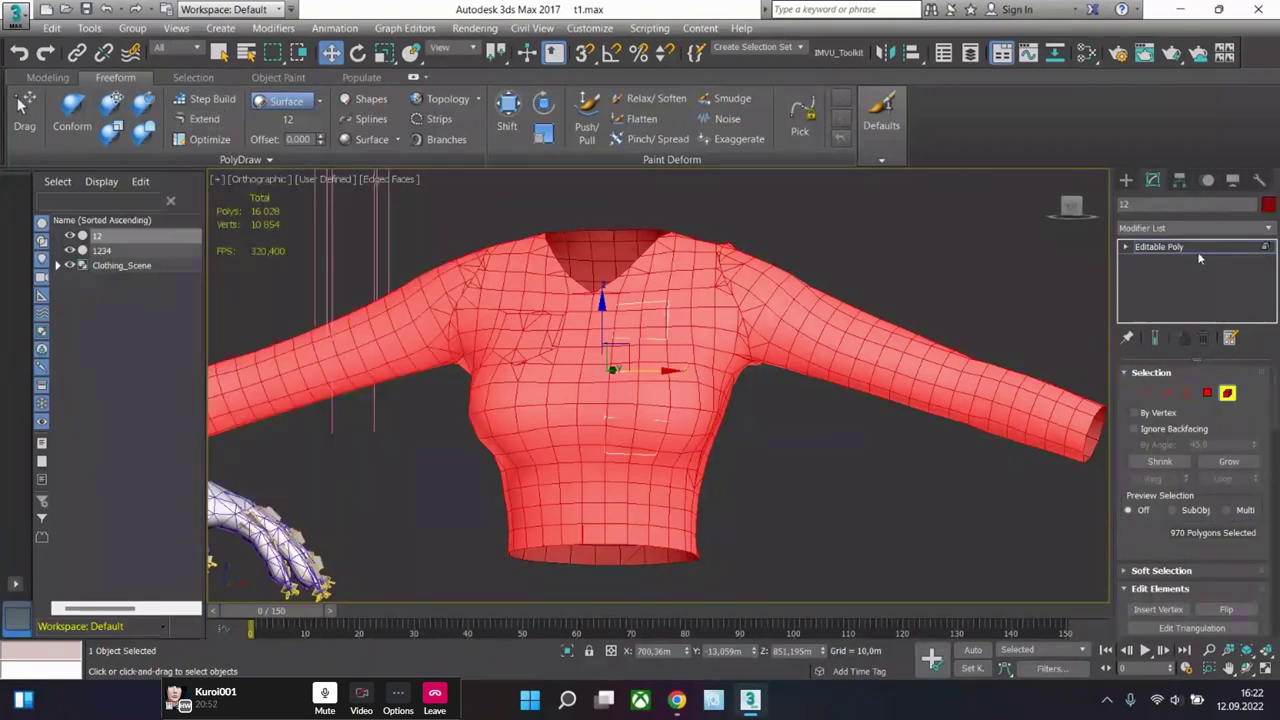
left_click(1190, 247)
left_click(1227, 393)
- Move the shirt aside, delete the two hidden grey boxes, and move it back
left_click_drag(639, 371, 631, 355)
left_click(647, 328)
key("Delete")
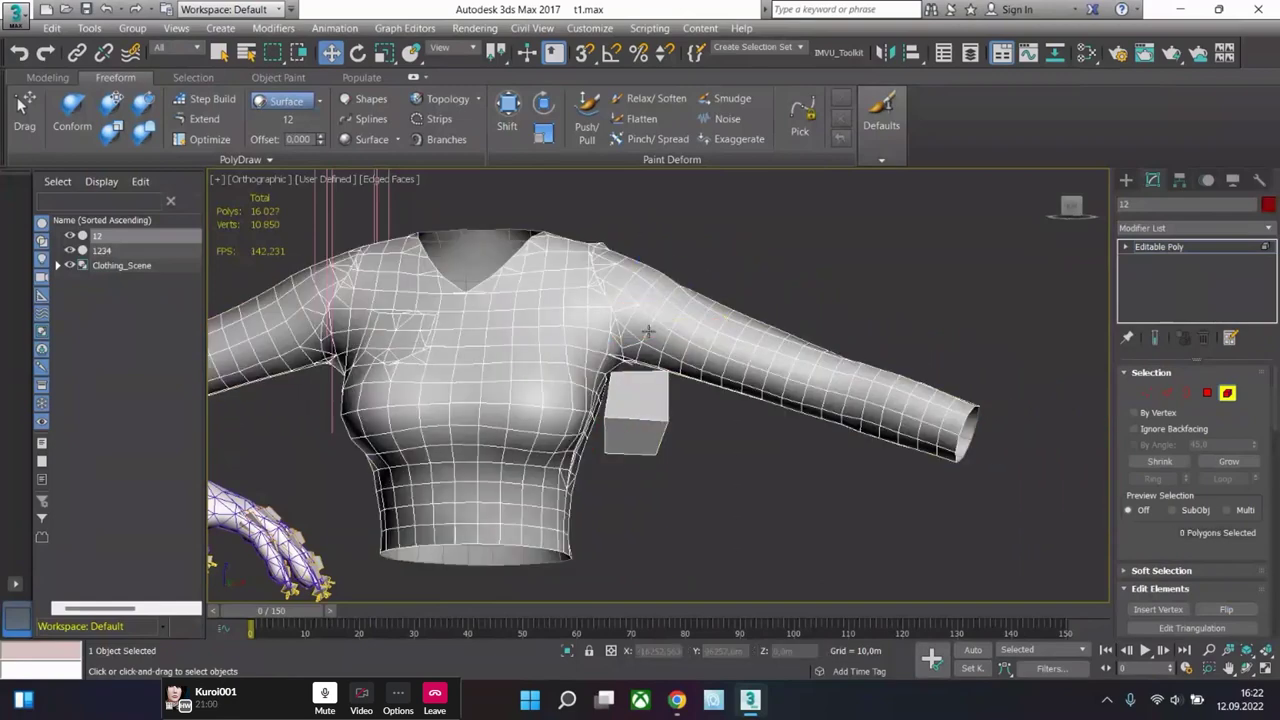
left_click(660, 414)
key("Delete")
left_click(520, 410)
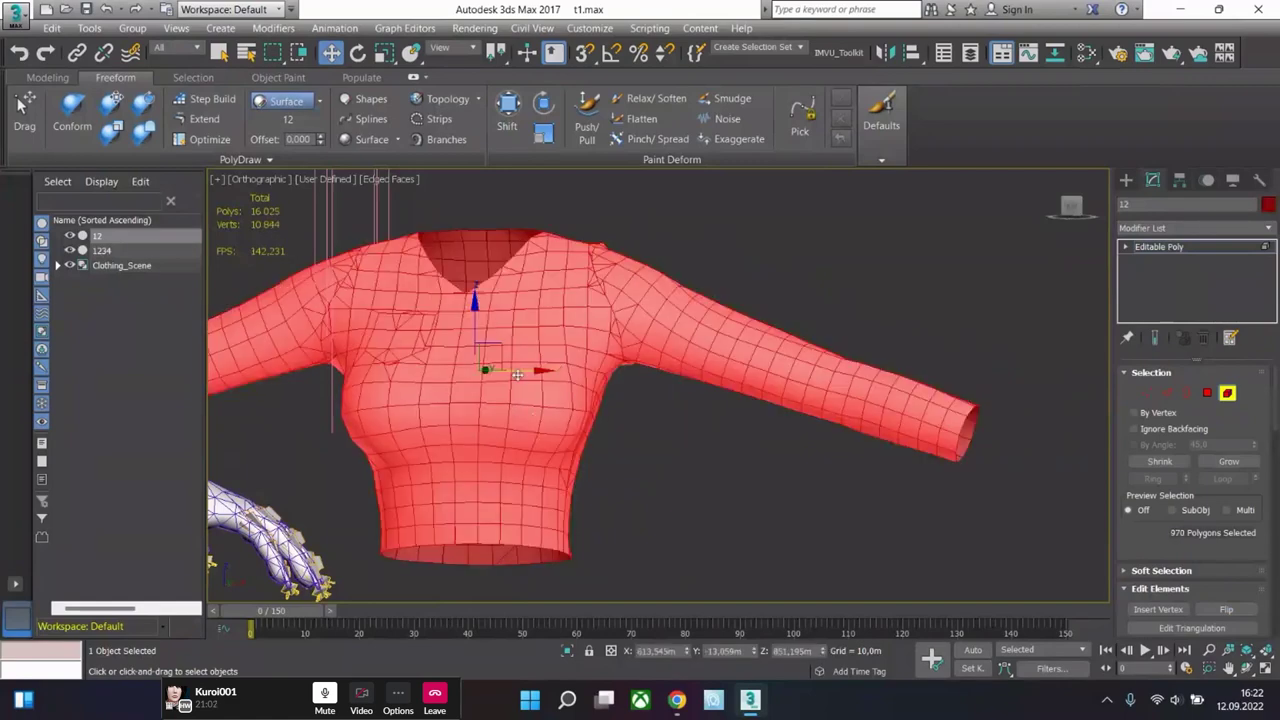
left_click_drag(517, 375, 690, 380)
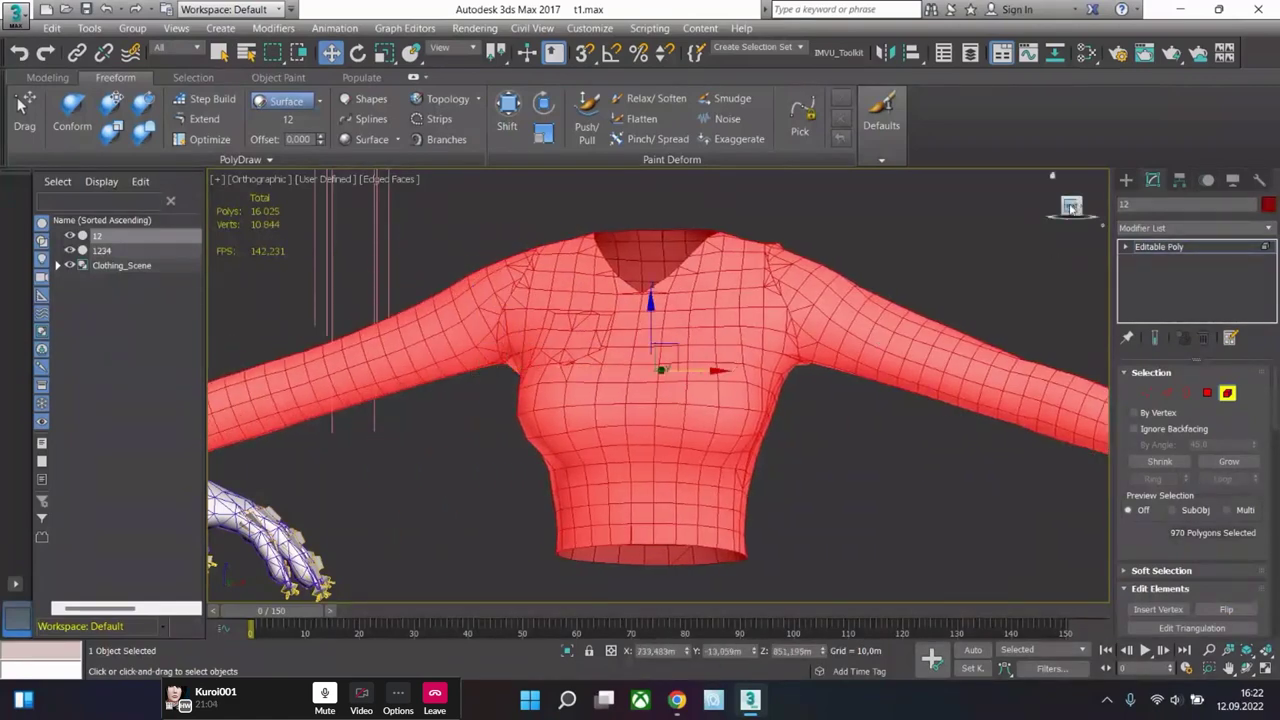
- Switch to the Front view and centre the shirt
key("f")
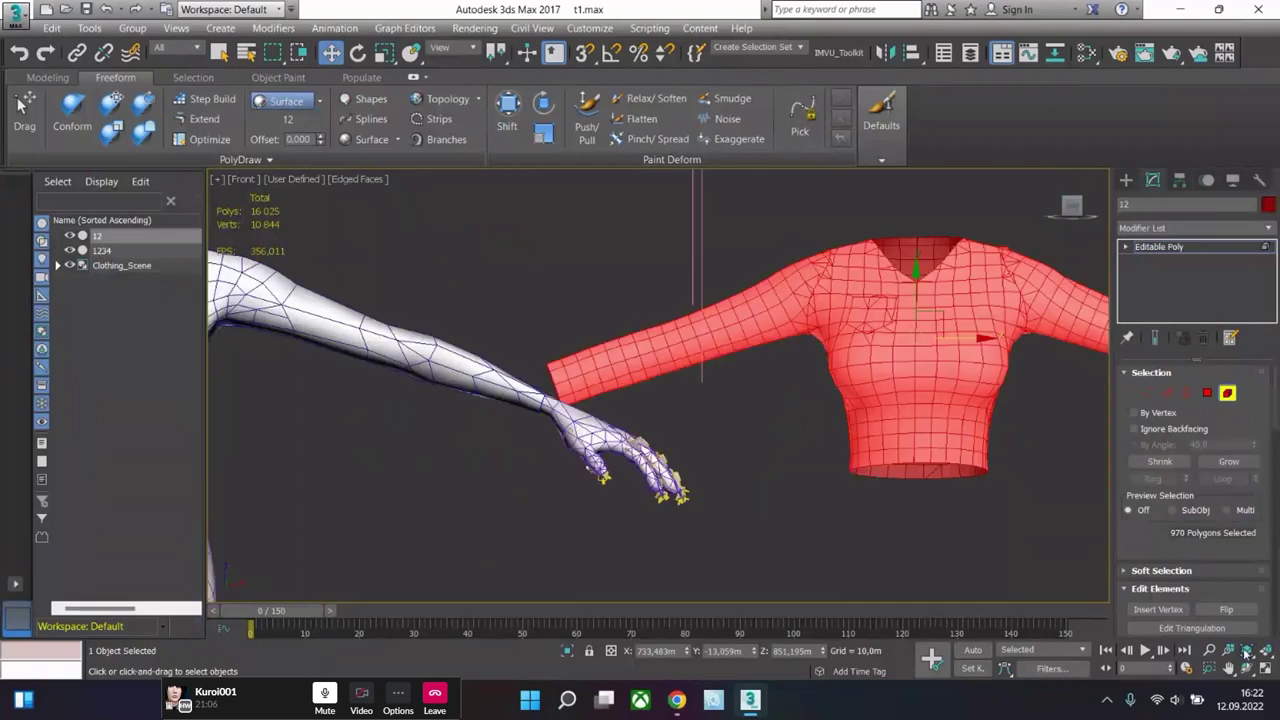
middle_click_drag(991, 411, 745, 440)
scroll(693, 383, "up", 3)
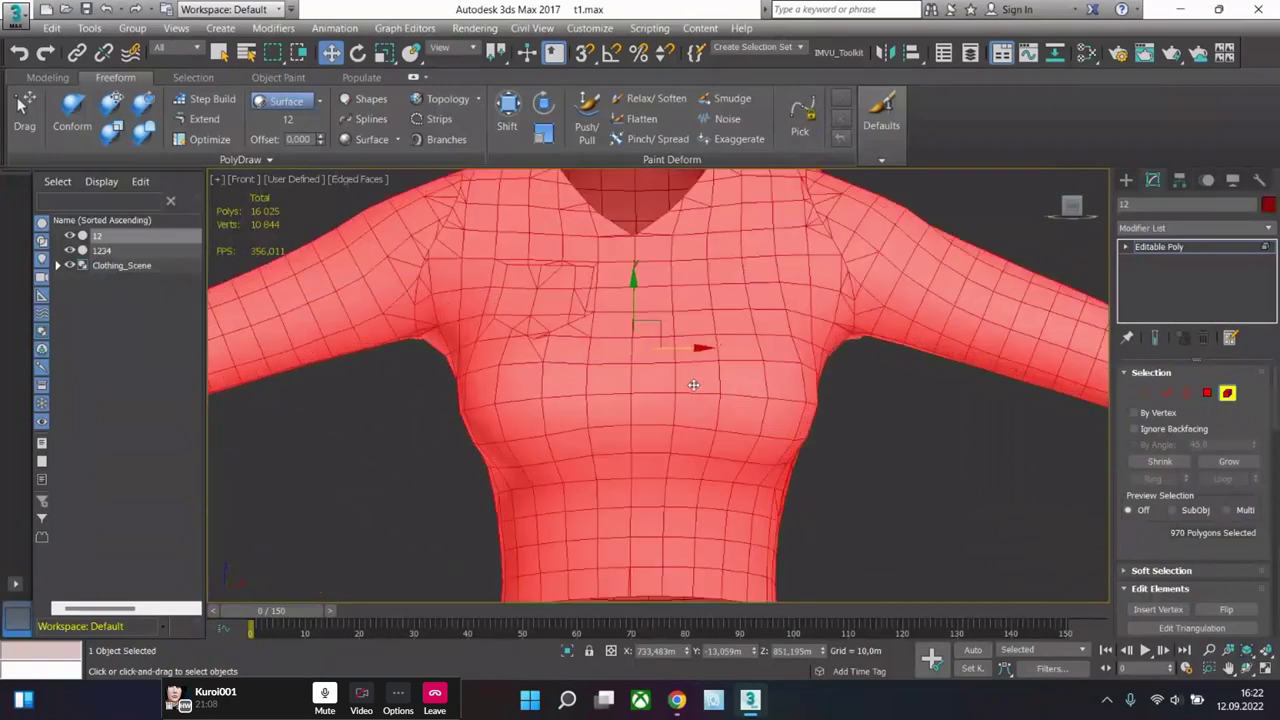
scroll(693, 383, "down", 2)
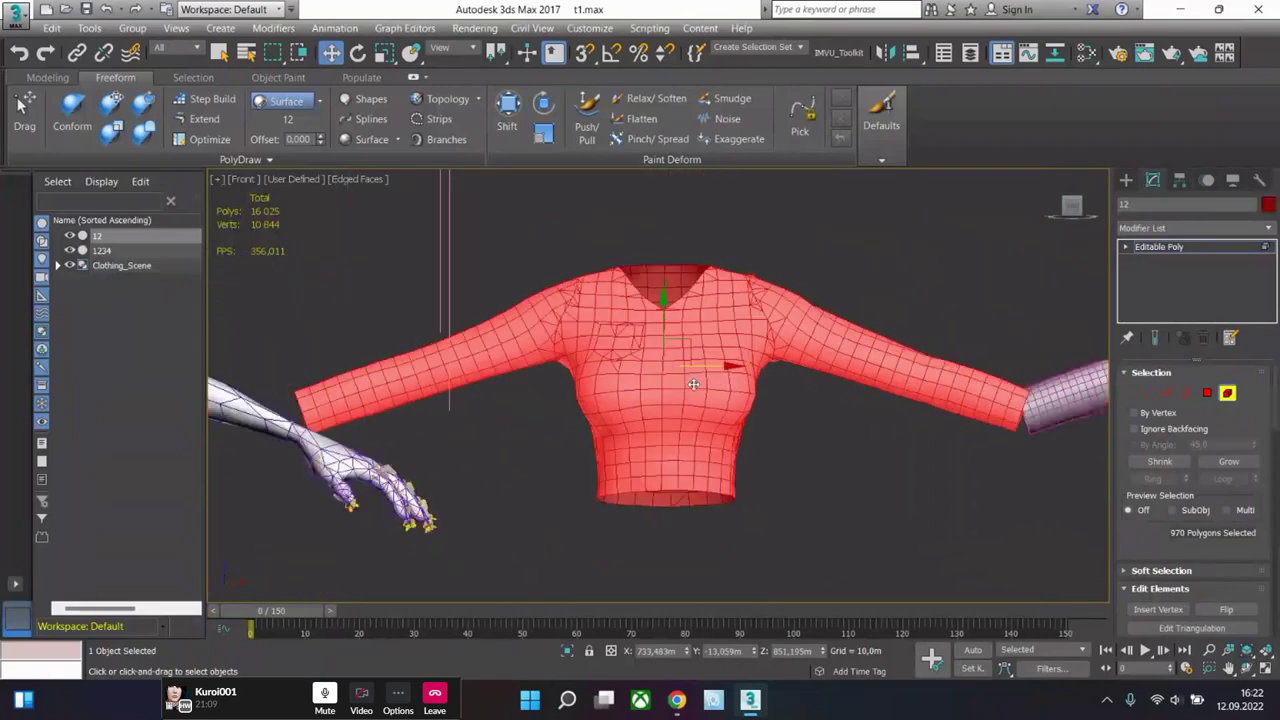
- Try Edge loop and Element selection on the shirt, then enter Vertex sub-object mode
left_click(1168, 393)
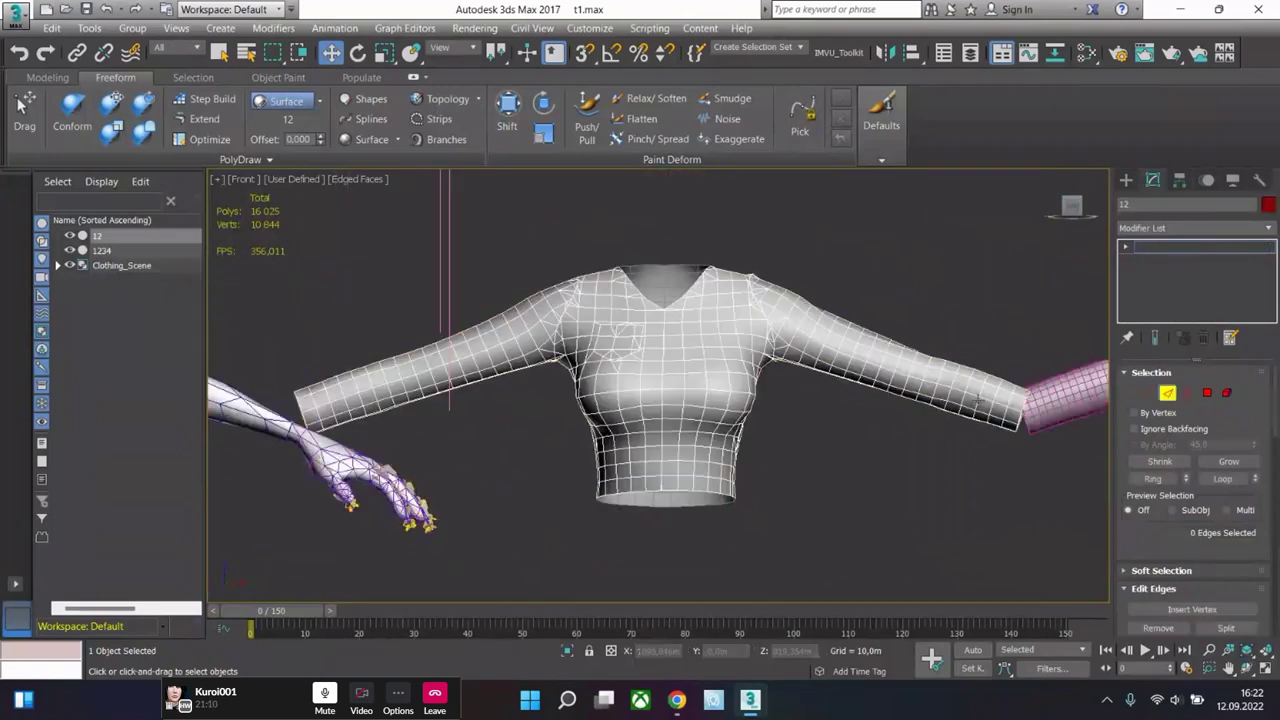
double_click(664, 347)
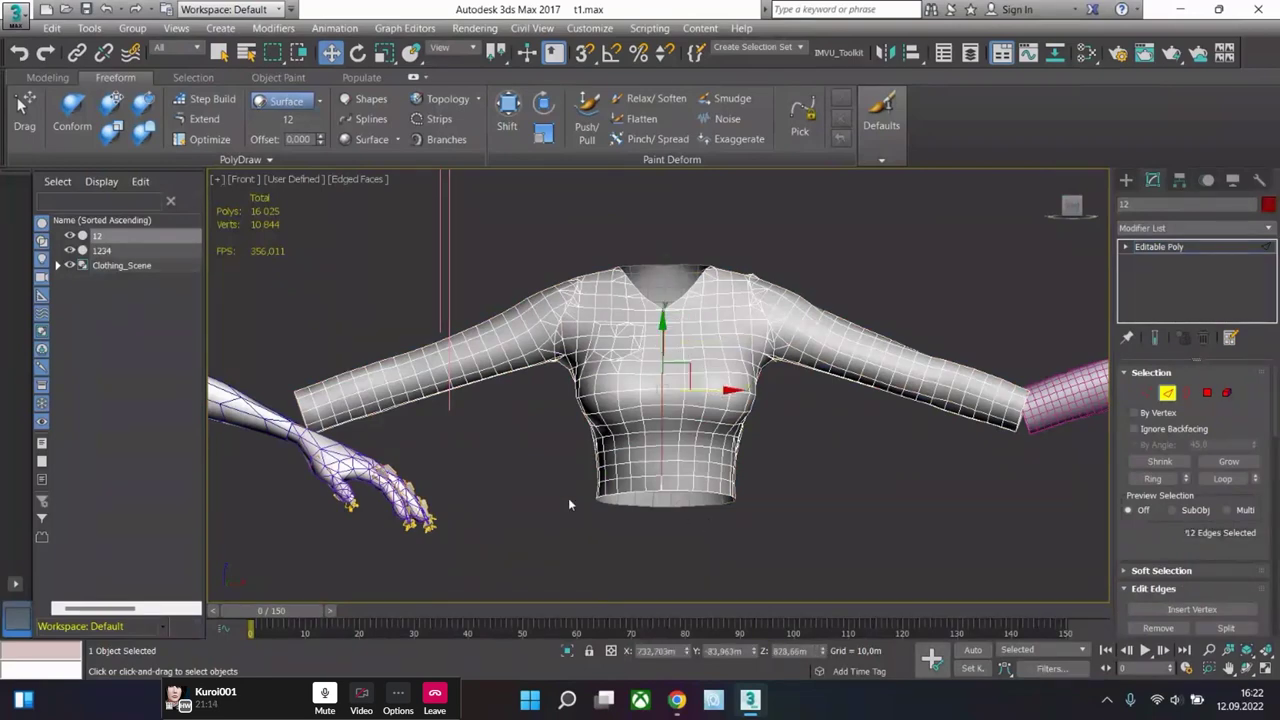
left_click_drag(855, 260, 859, 234)
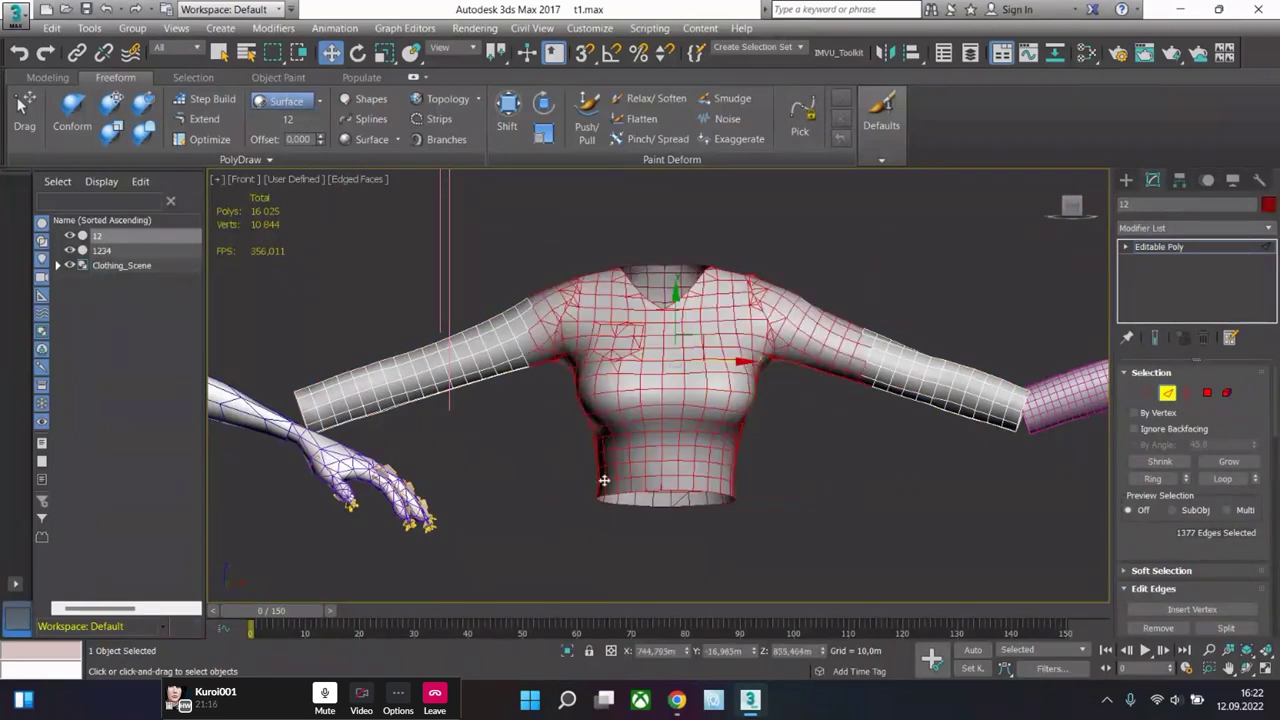
key("ctrl+a")
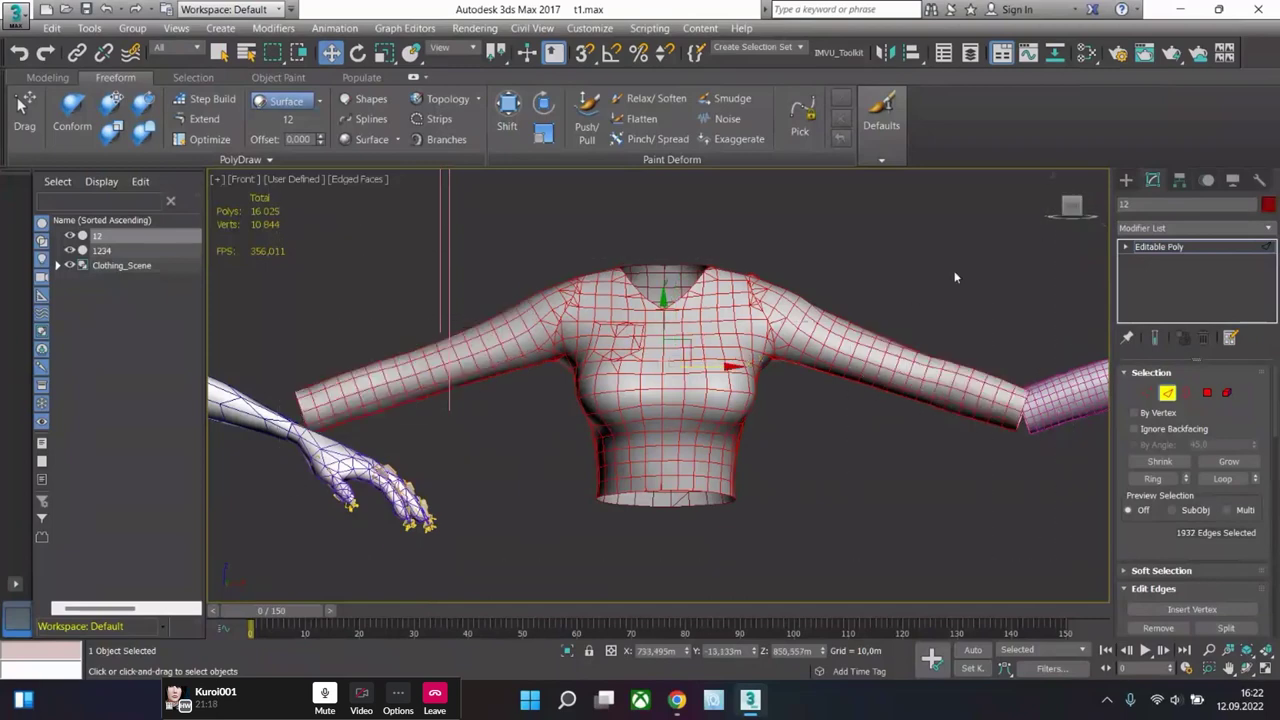
left_click(1228, 393)
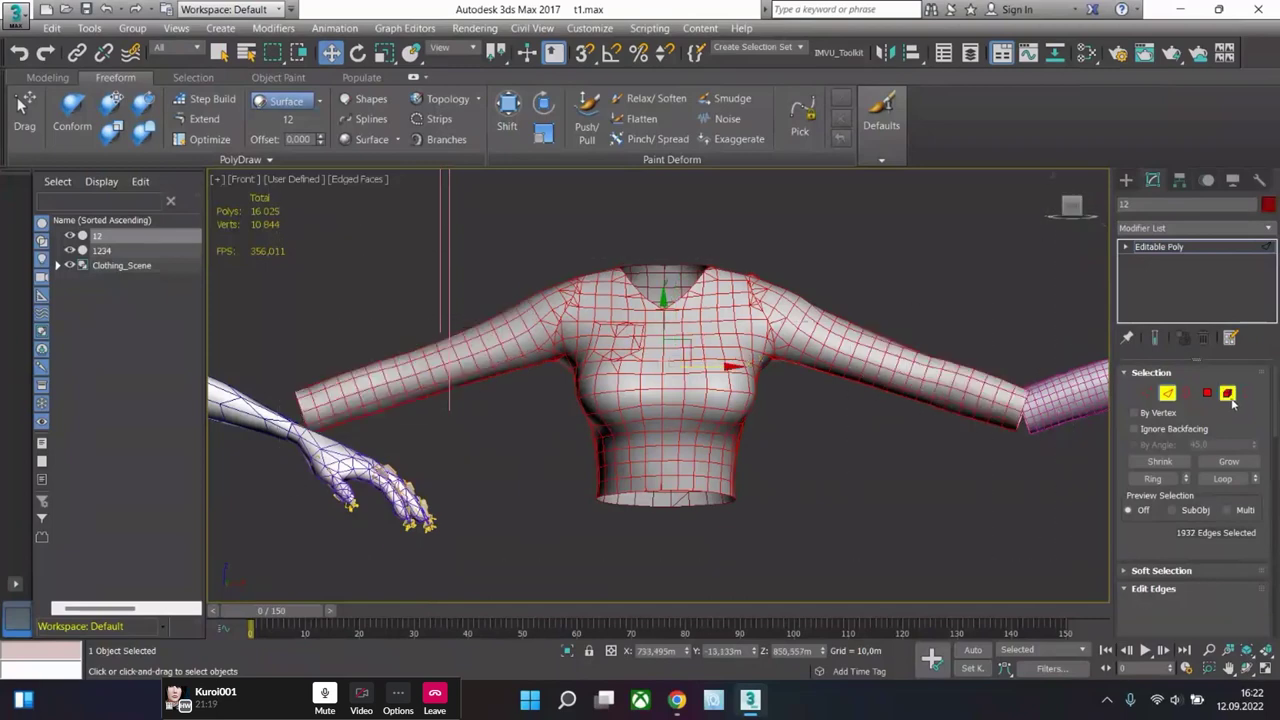
left_click(852, 259)
left_click(716, 336)
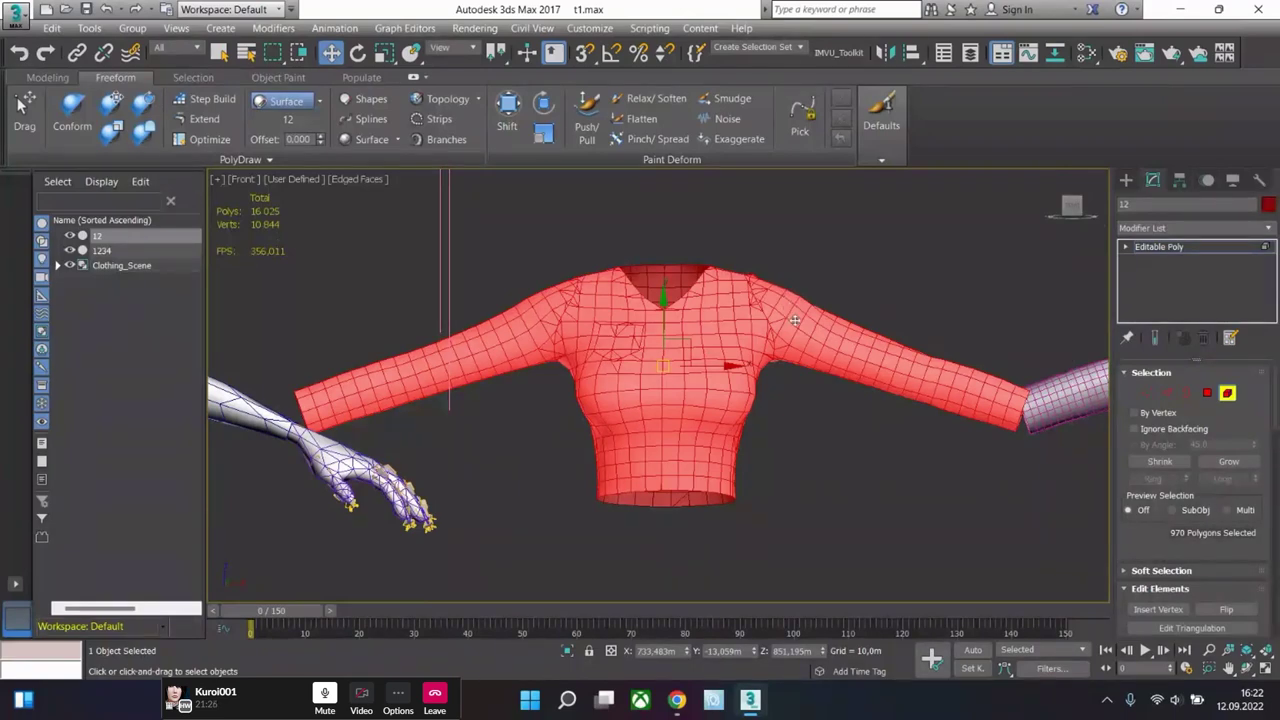
left_click(1150, 395)
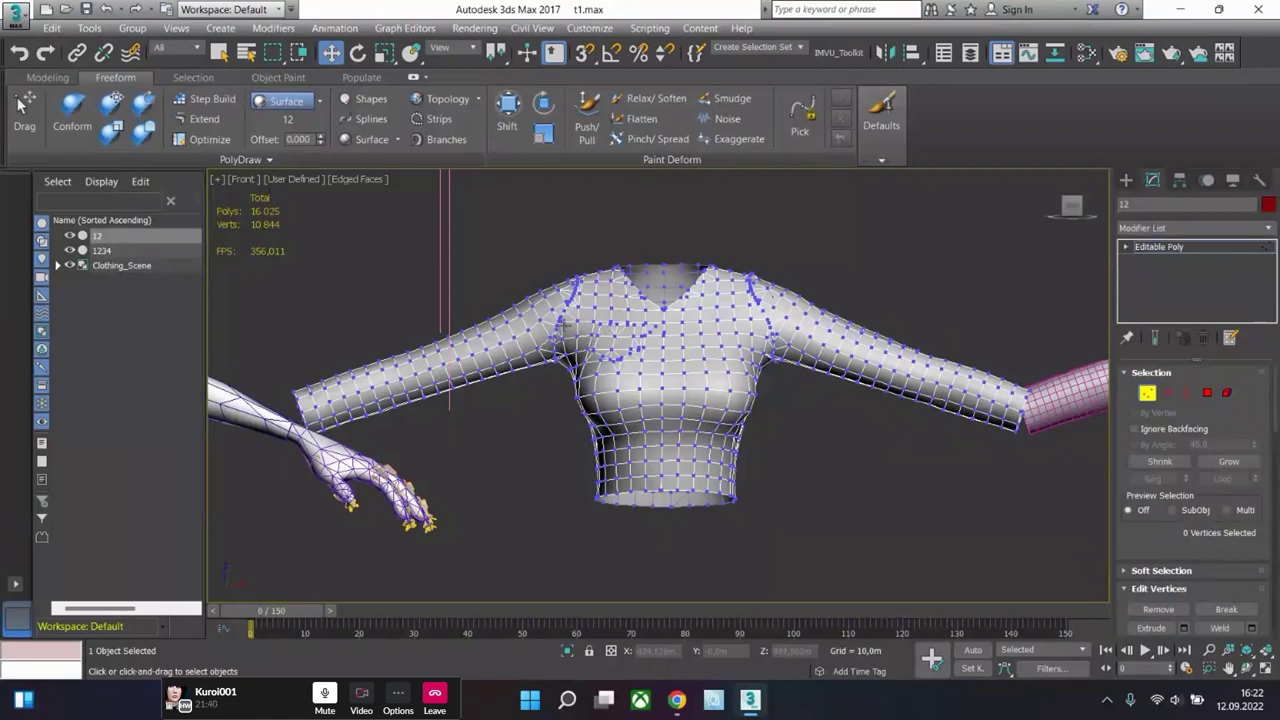
- Select a left-shoulder vertex and orbit the view around to the armpit
scroll(568, 328, "up", 5)
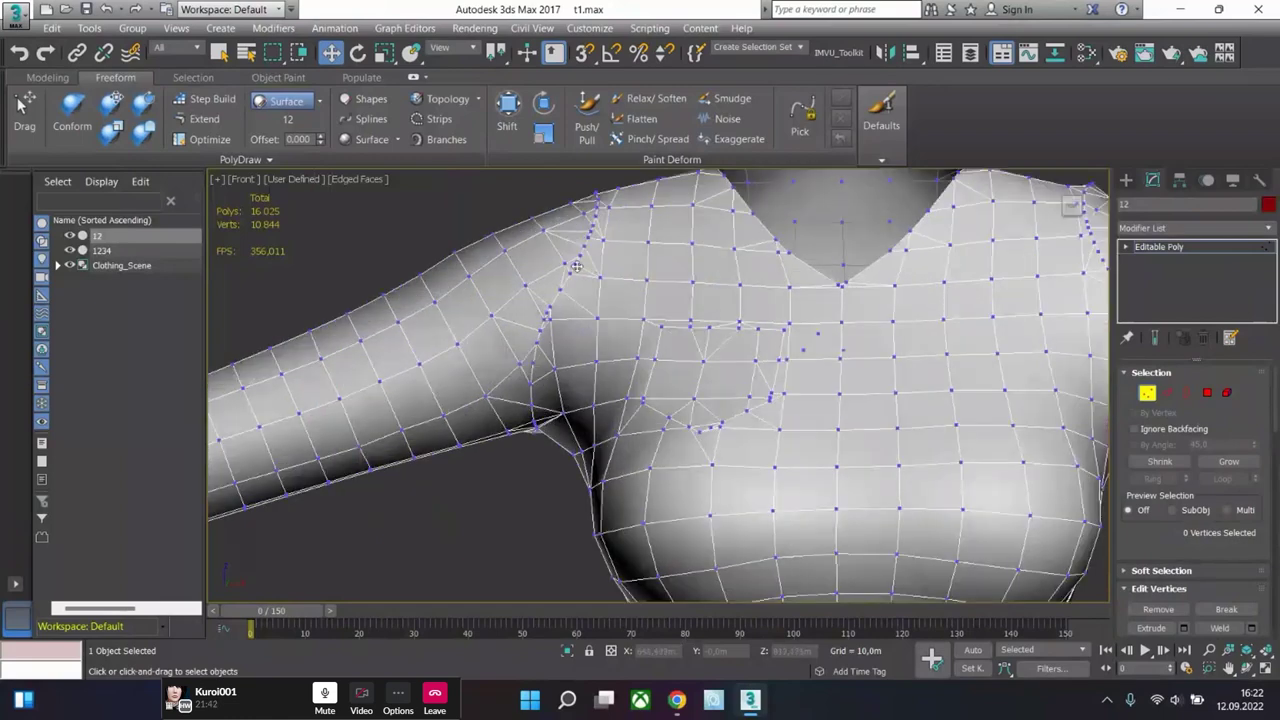
left_click(576, 265)
scroll(713, 344, "down", 4)
middle_click_drag(713, 344, 856, 418, "alt")
scroll(588, 262, "up", 5)
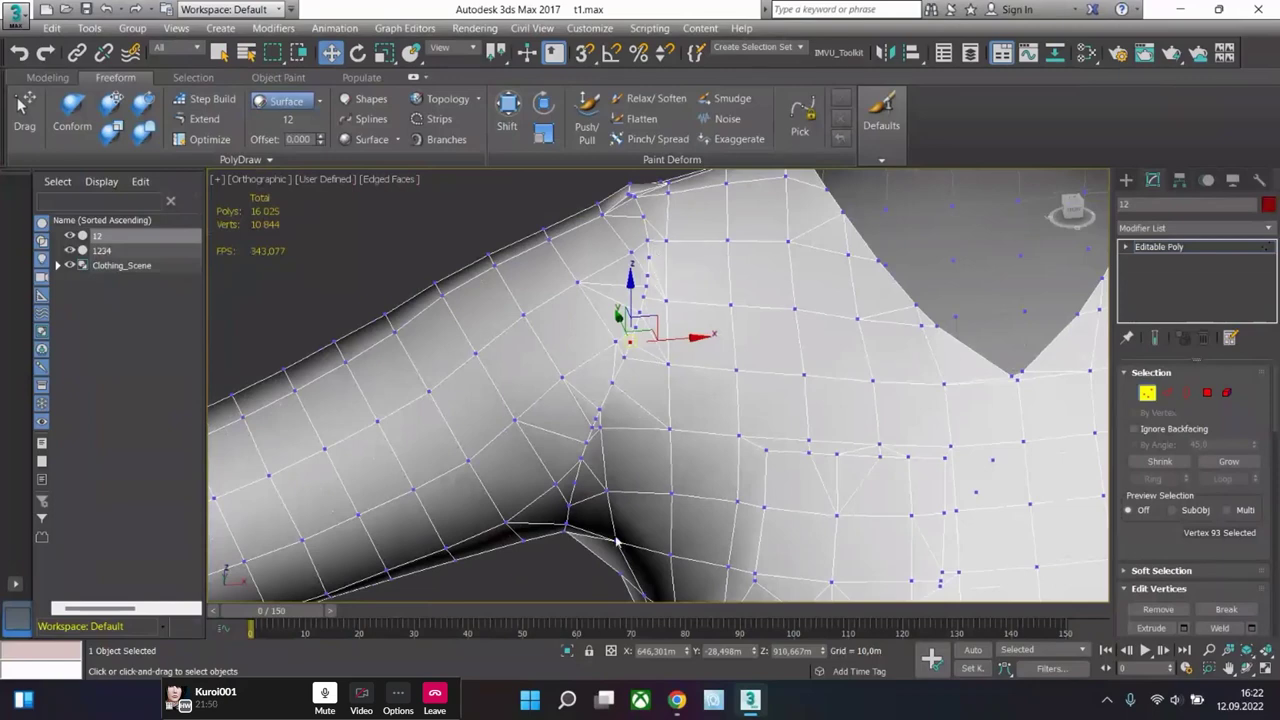
middle_click_drag(617, 541, 618, 403, "alt")
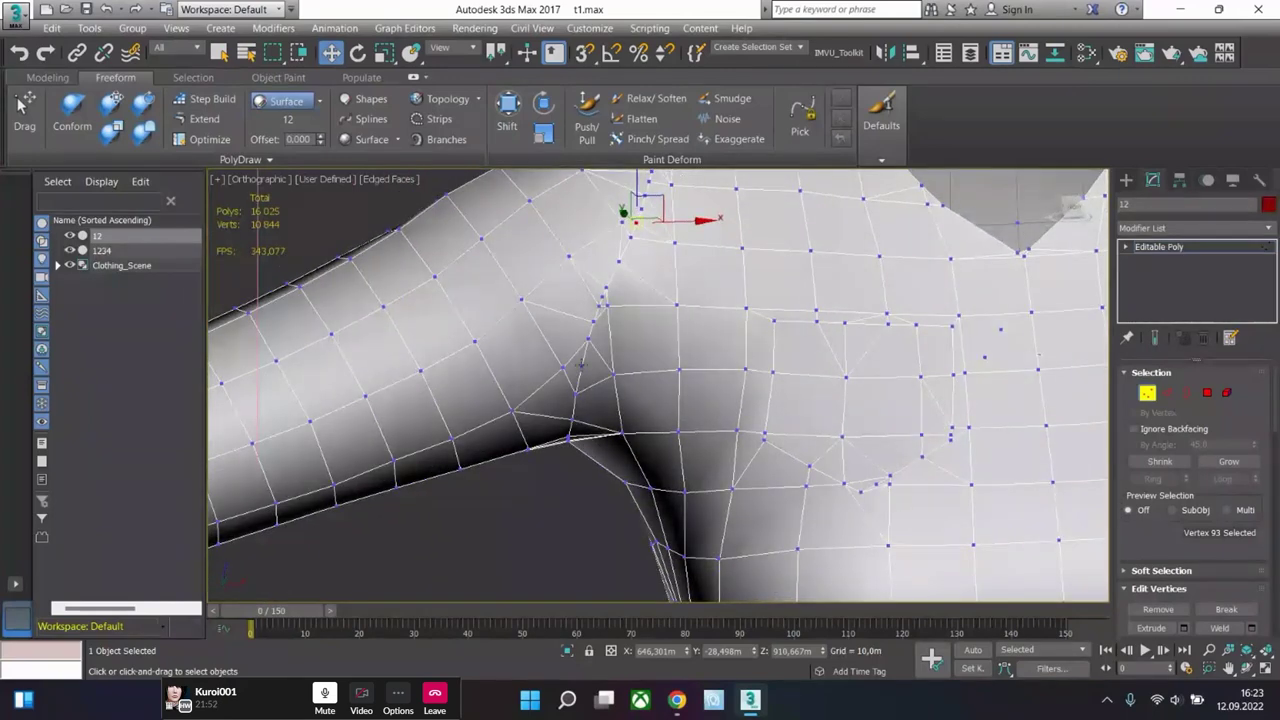
scroll(583, 368, "down", 10)
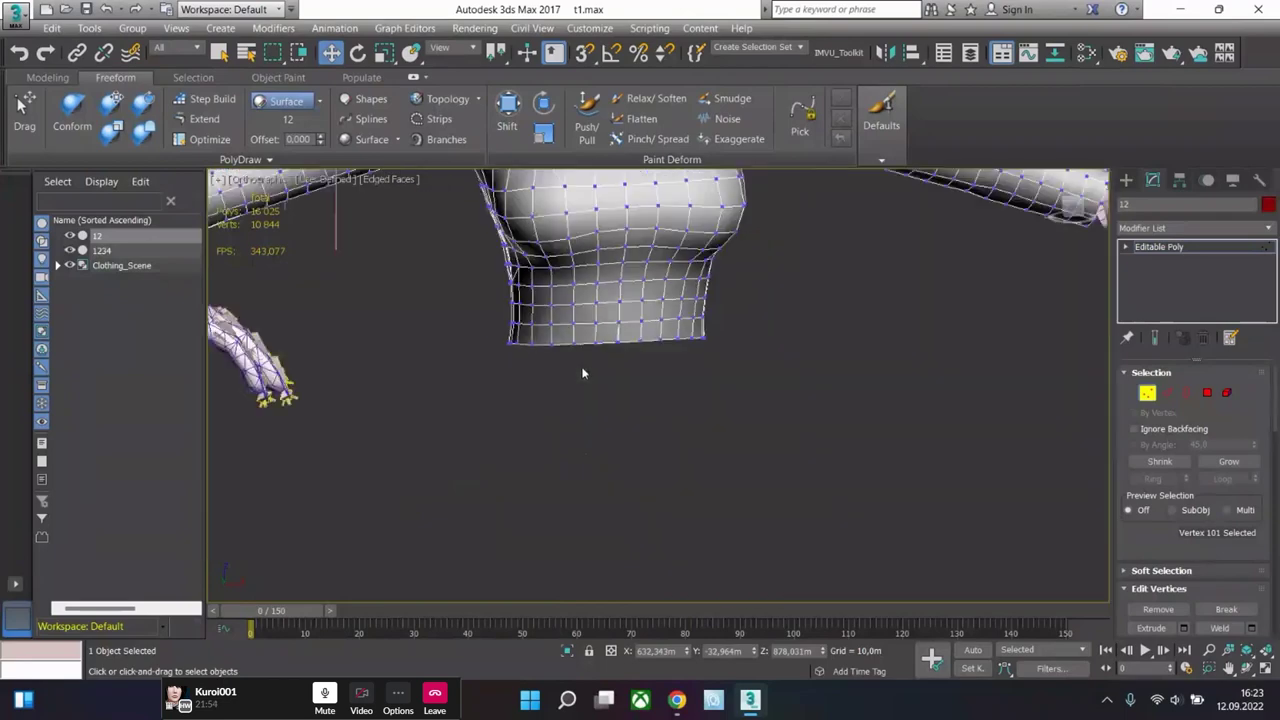
scroll(636, 381, "down", 2)
scroll(636, 381, "up", 12)
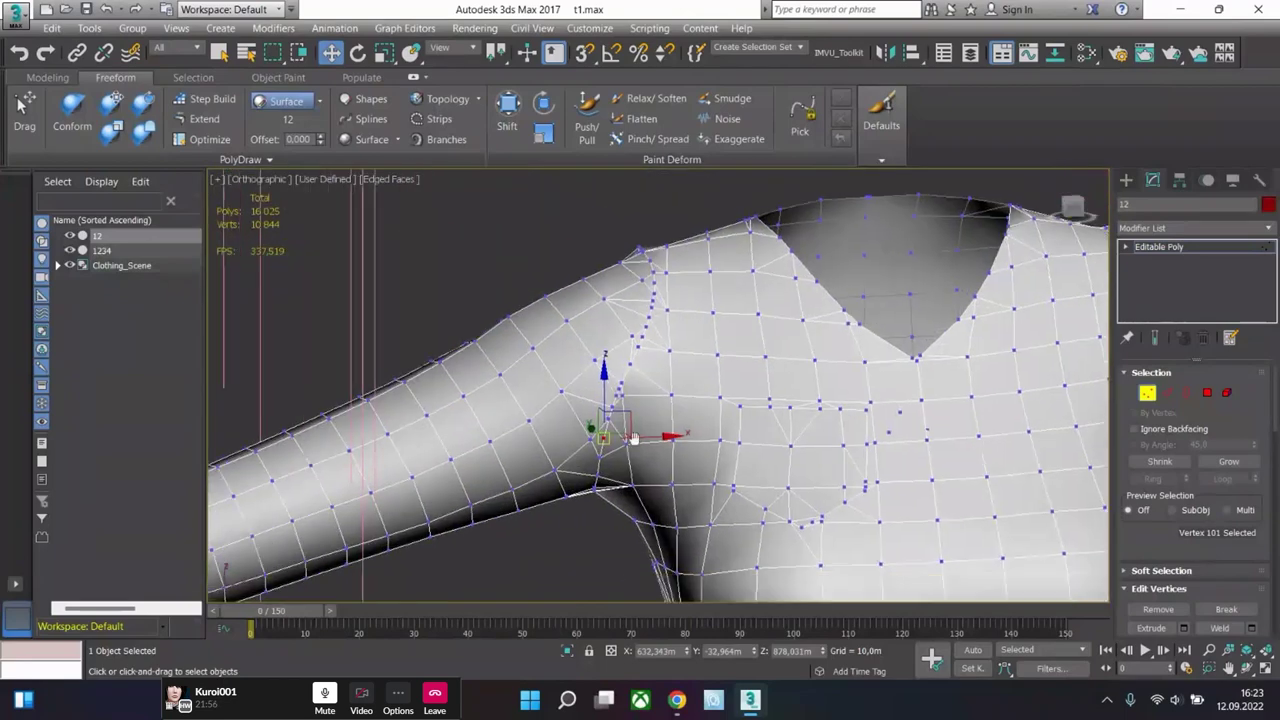
scroll(698, 373, "down", 4)
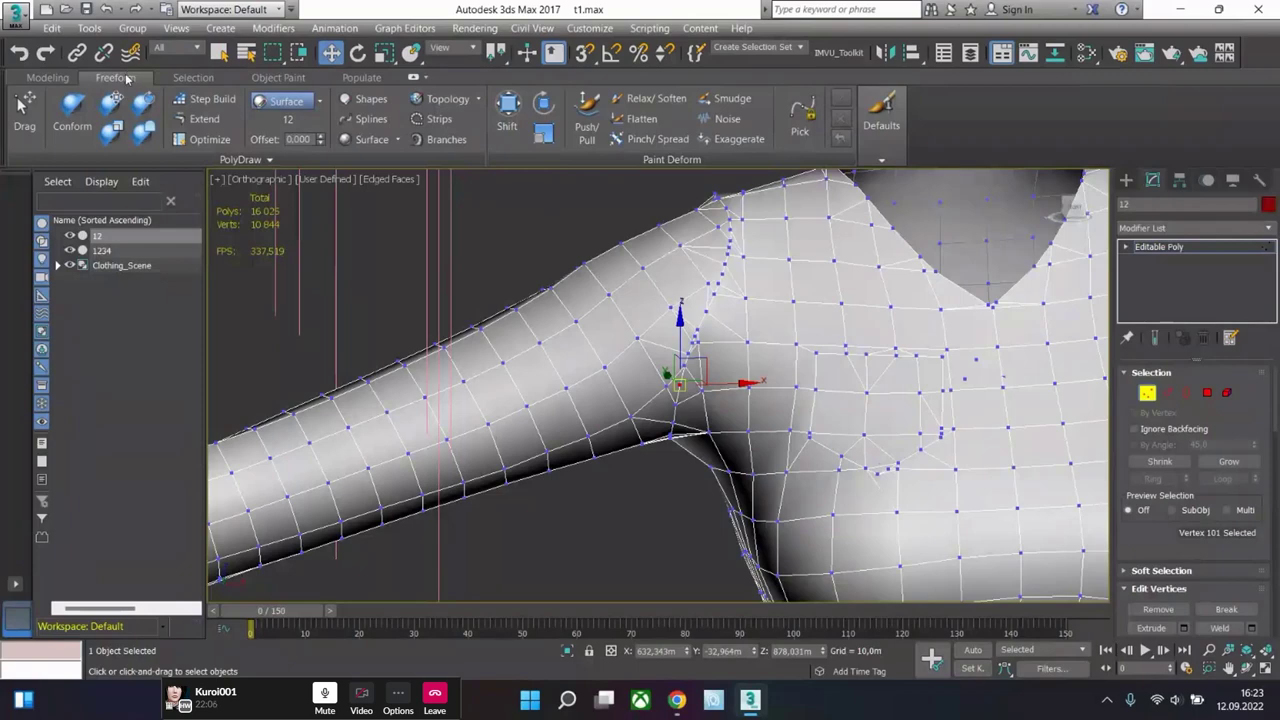
- Switch the ribbon to the Modeling tab and select only the stray armpit vertex
left_click(55, 78)
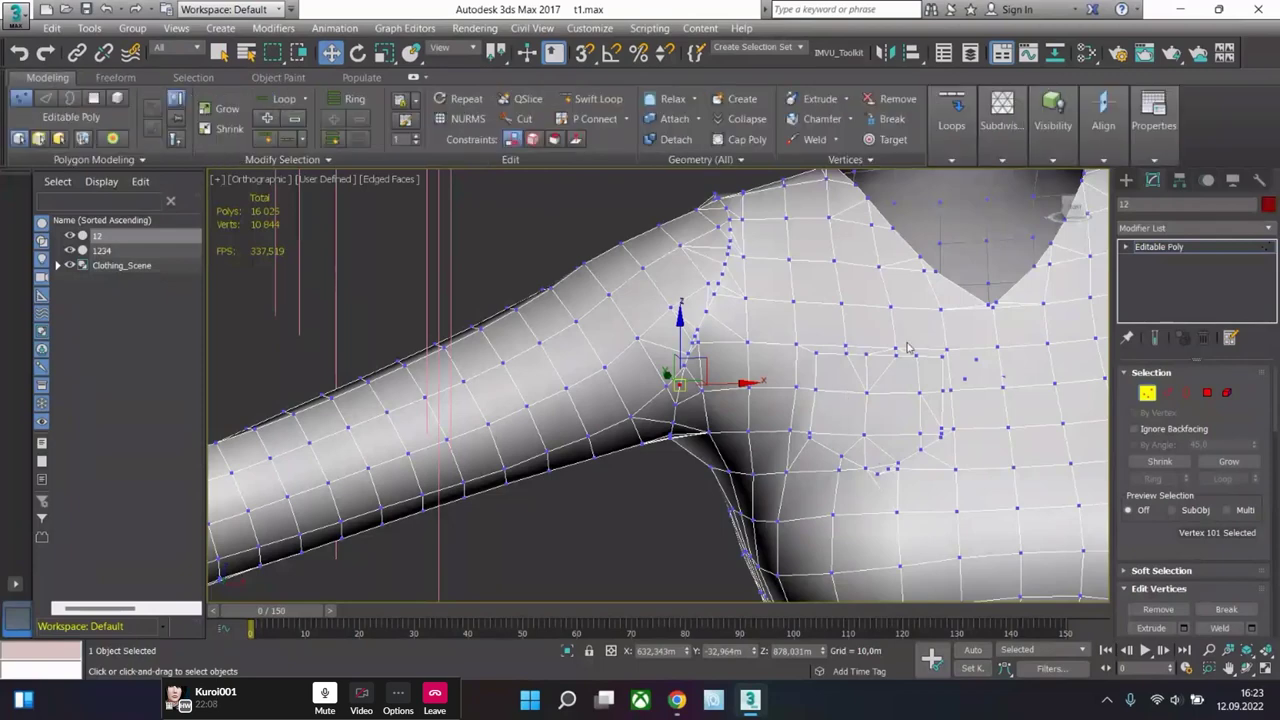
left_click(668, 497)
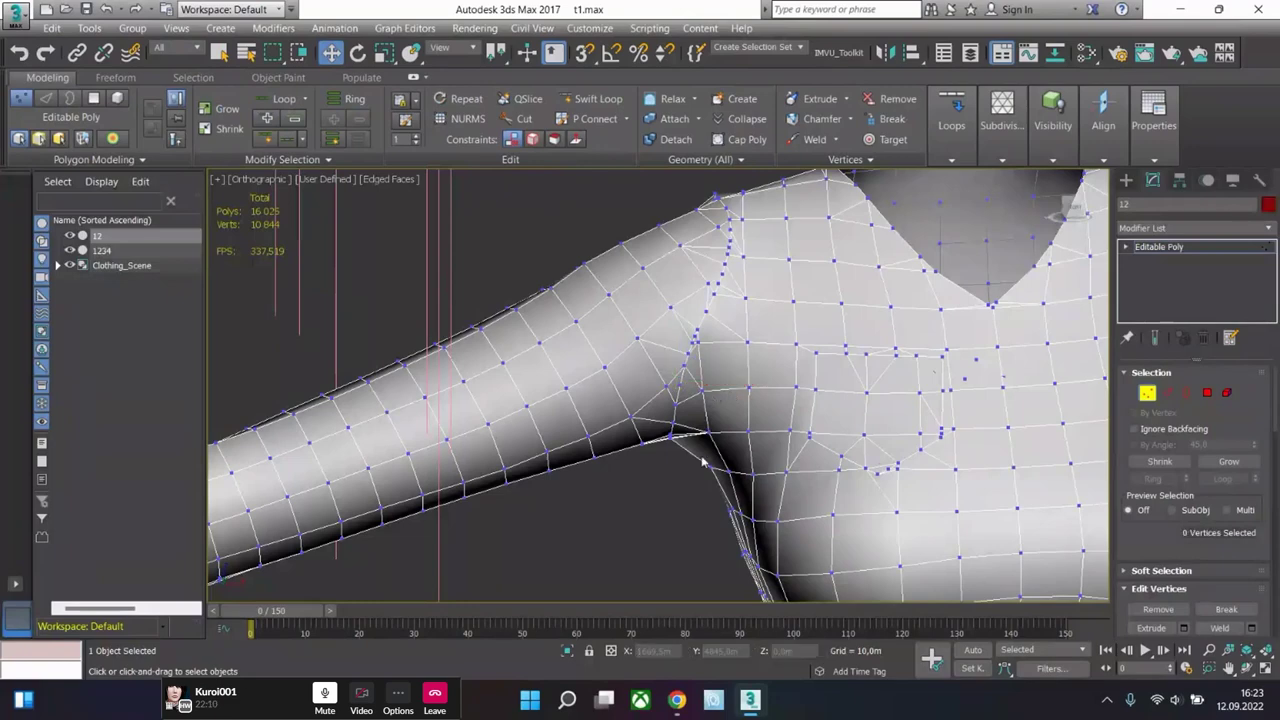
left_click(679, 383)
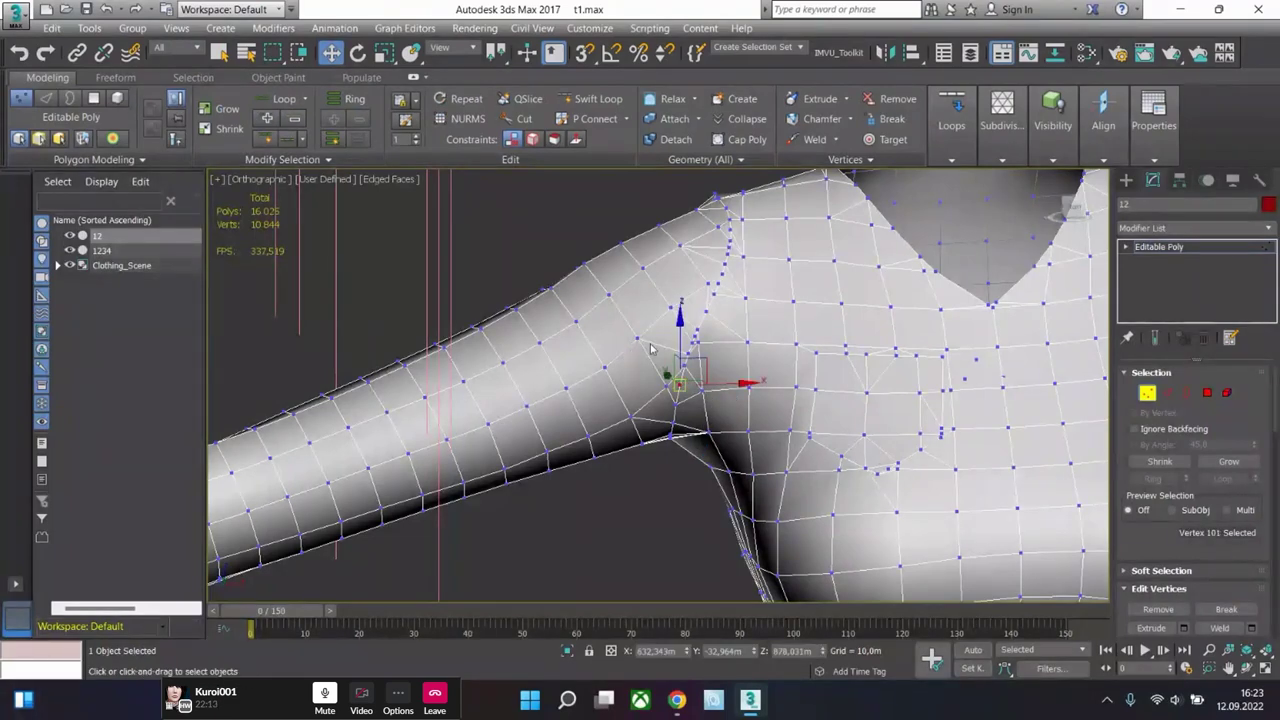
- Turn on Target Weld from the vertex quad menu
right_click(693, 383)
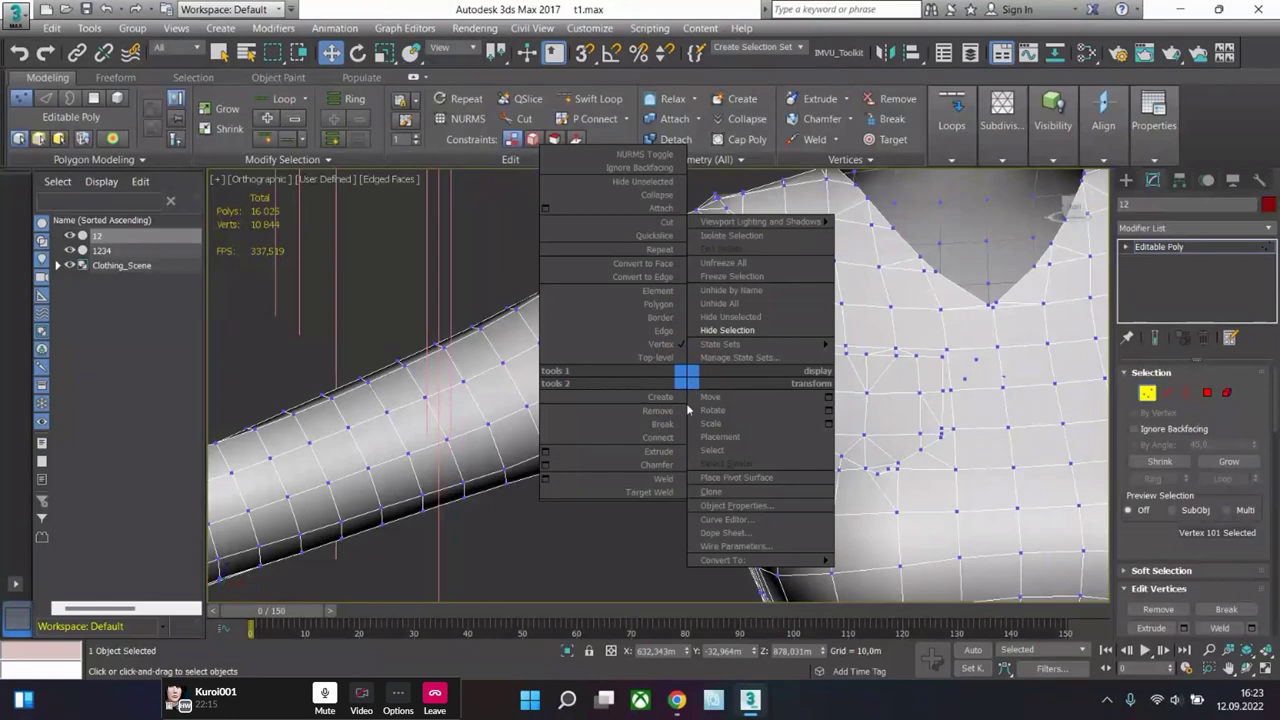
left_click(651, 492)
scroll(670, 430, "up", 6)
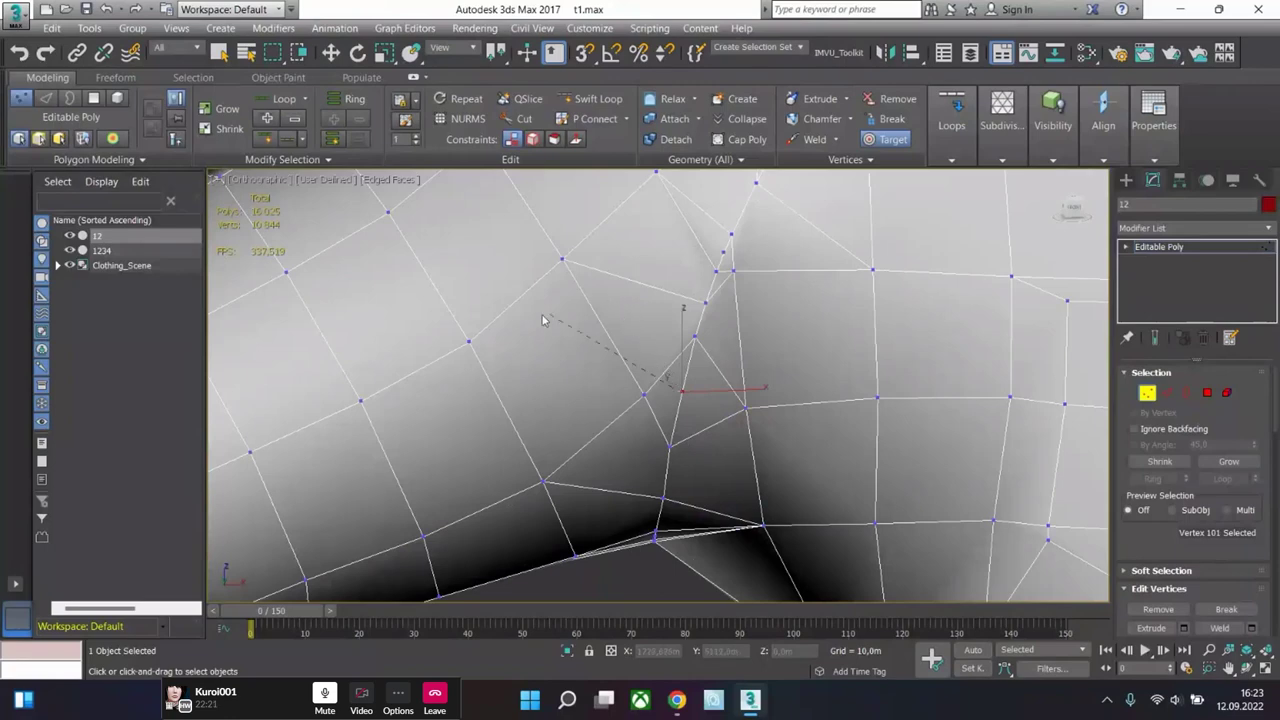
- Target-weld the loose armpit vertices onto their neighbours, merging the upper strays downward
left_click(694, 336)
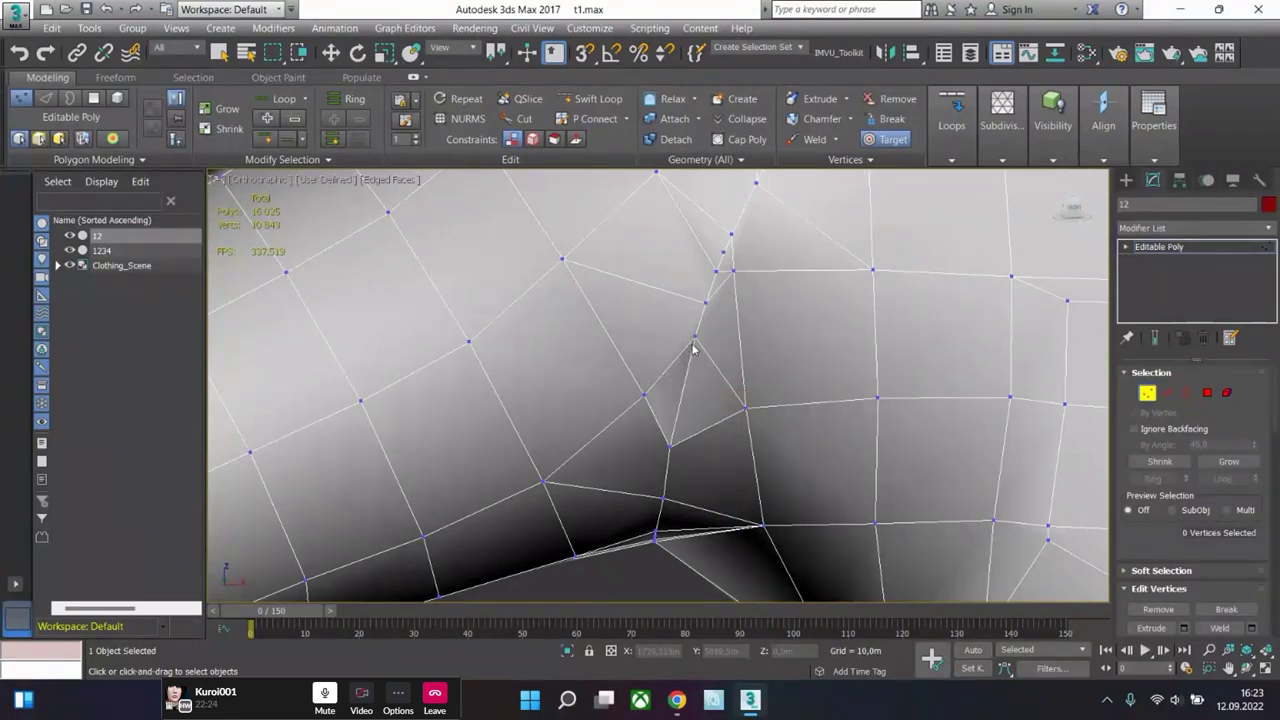
left_click(696, 337)
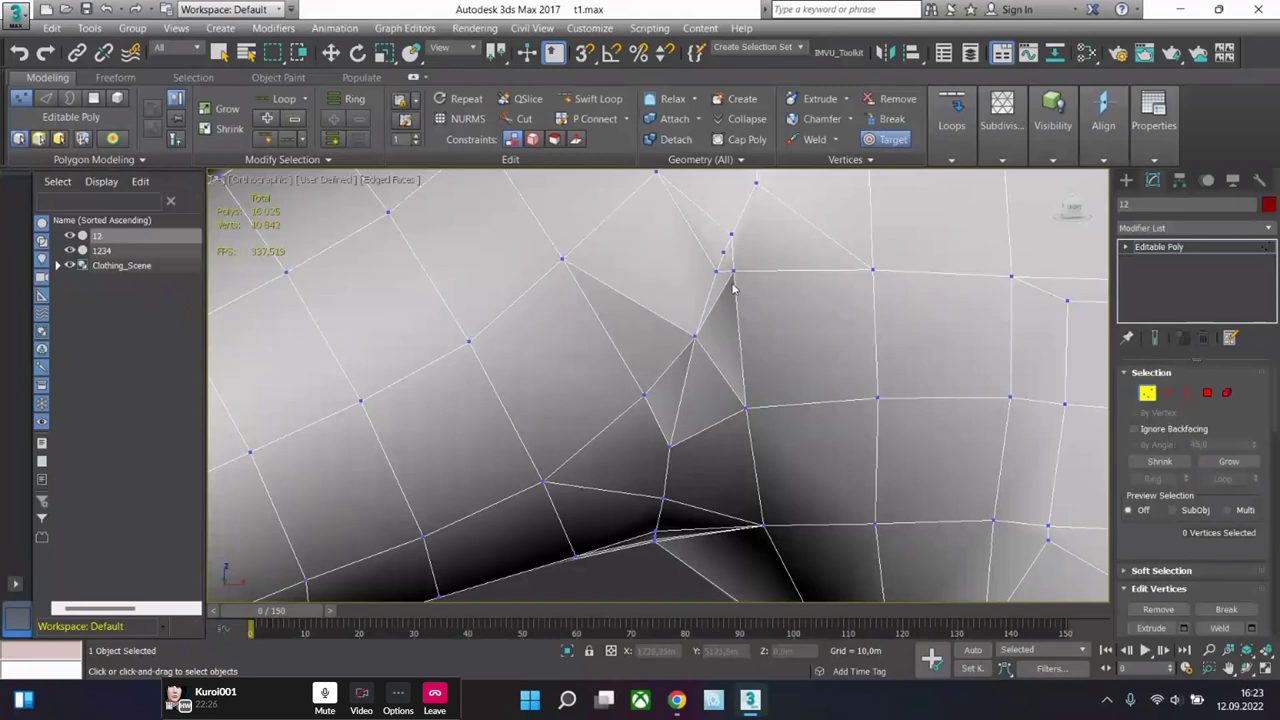
left_click(731, 272)
left_click(717, 272)
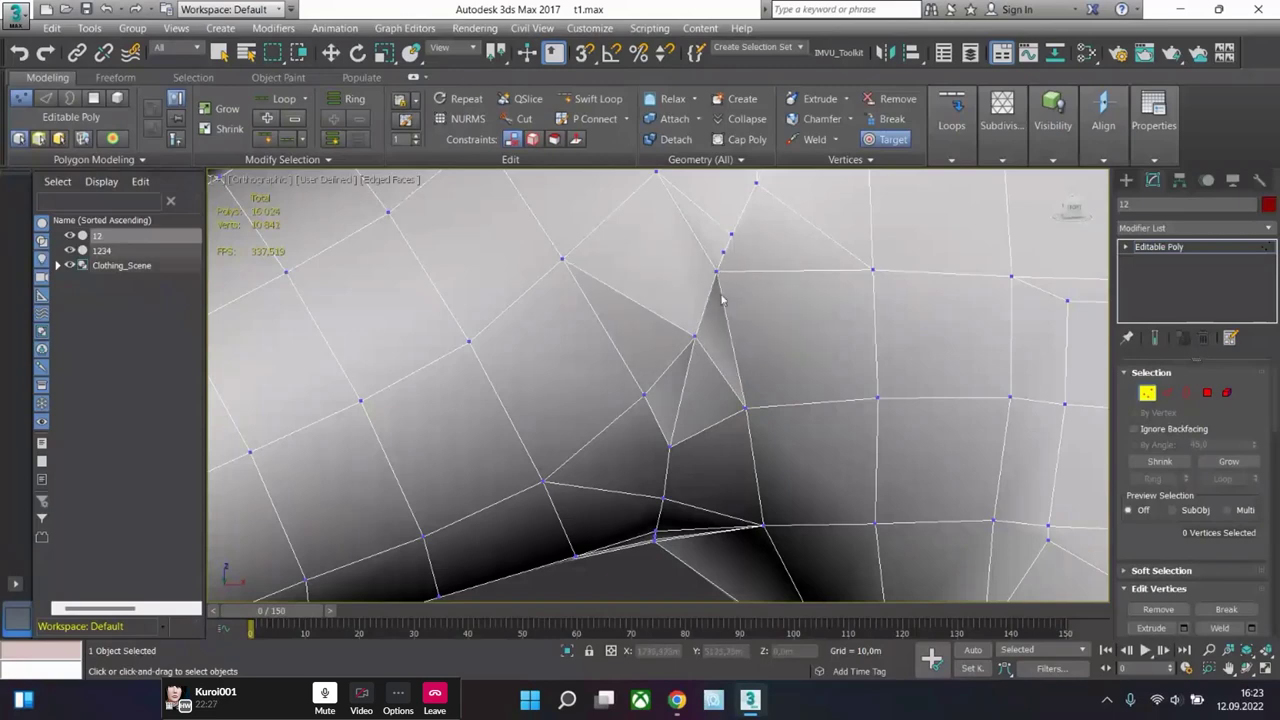
left_click(731, 236)
left_click(724, 253)
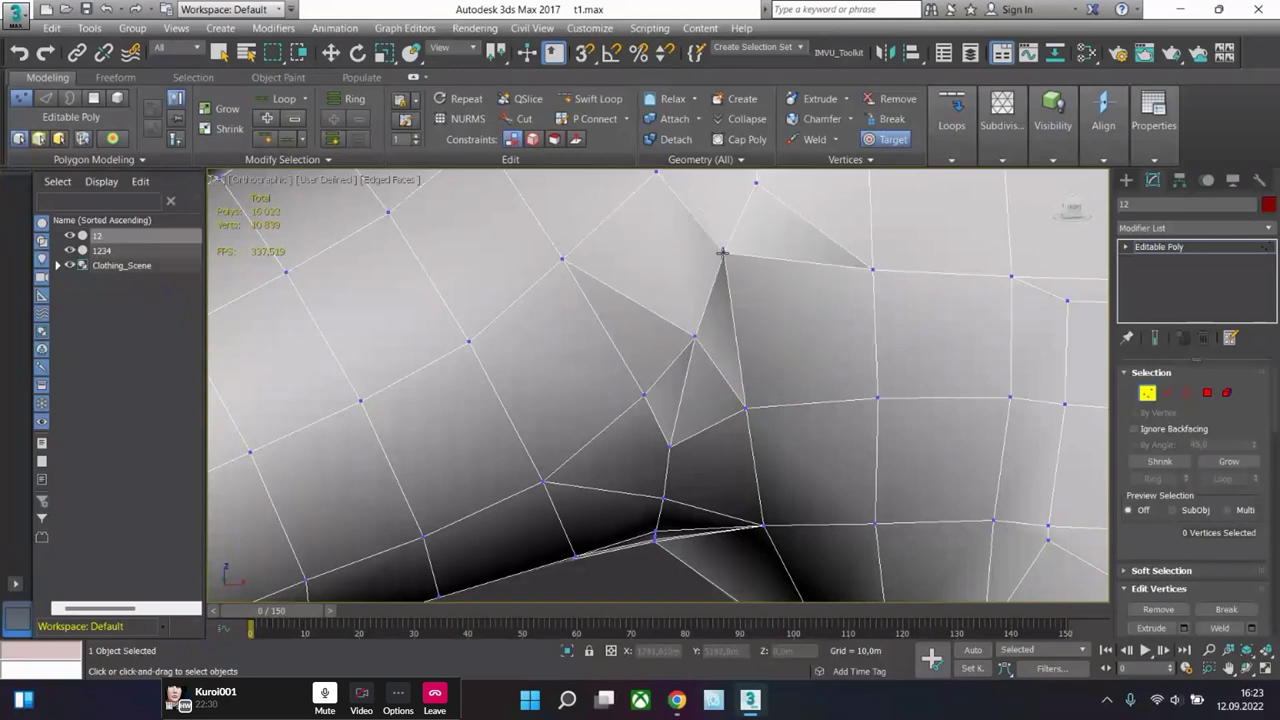
middle_click_drag(724, 253, 694, 374, "alt")
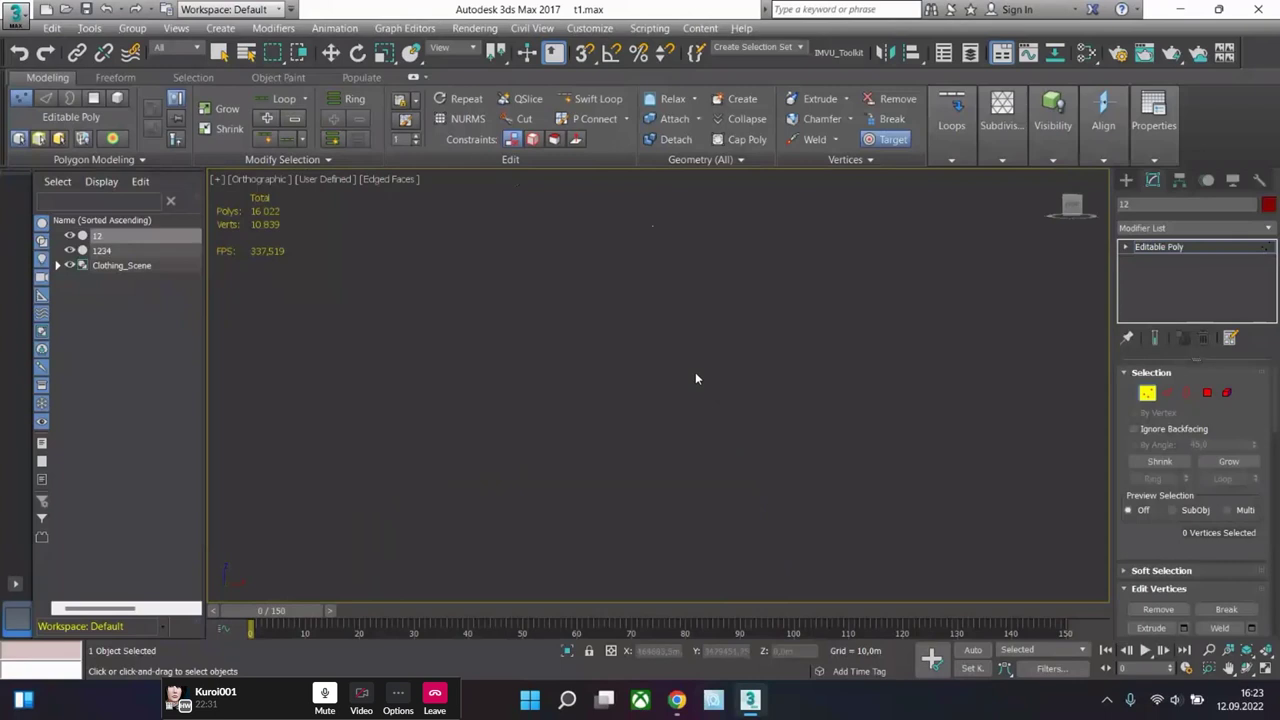
- Toggle Maximize Viewport and switch to Element selection
left_click(1265, 667)
left_click(1265, 667)
left_click(1227, 393)
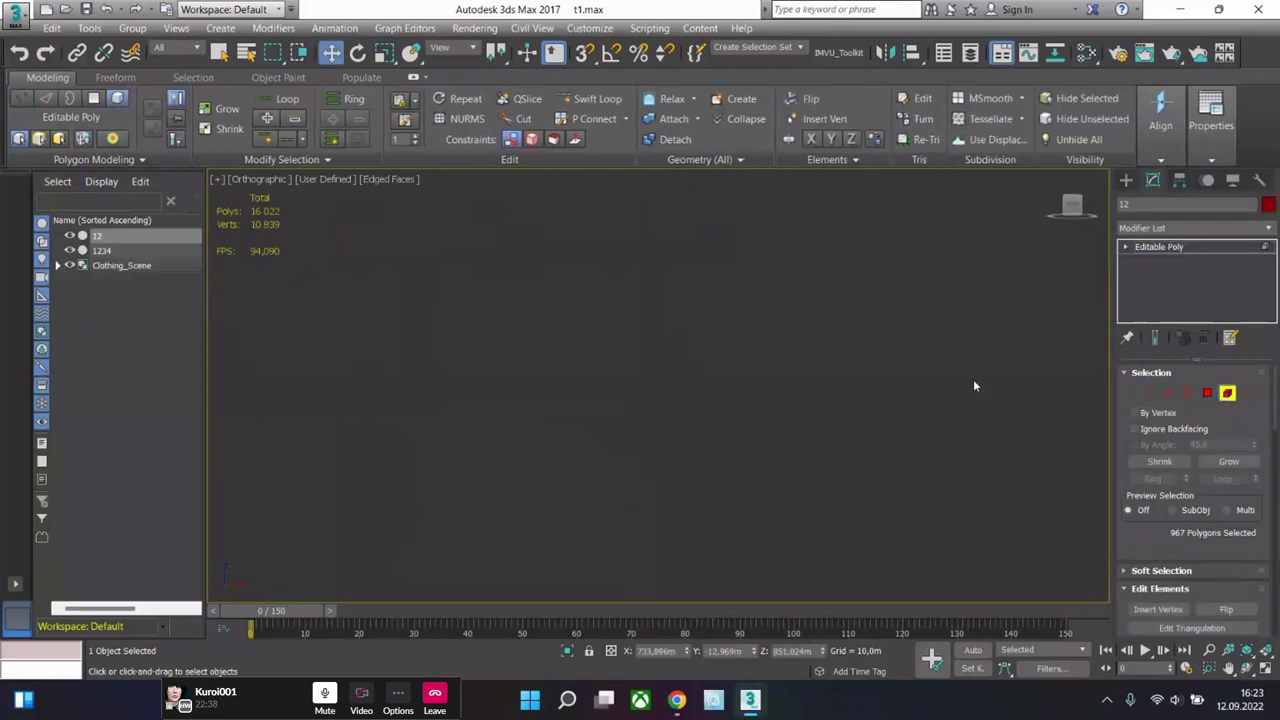
- Maximize the head view, pan to the shirt, select it, and zoom in Vertex mode
left_click(1266, 670)
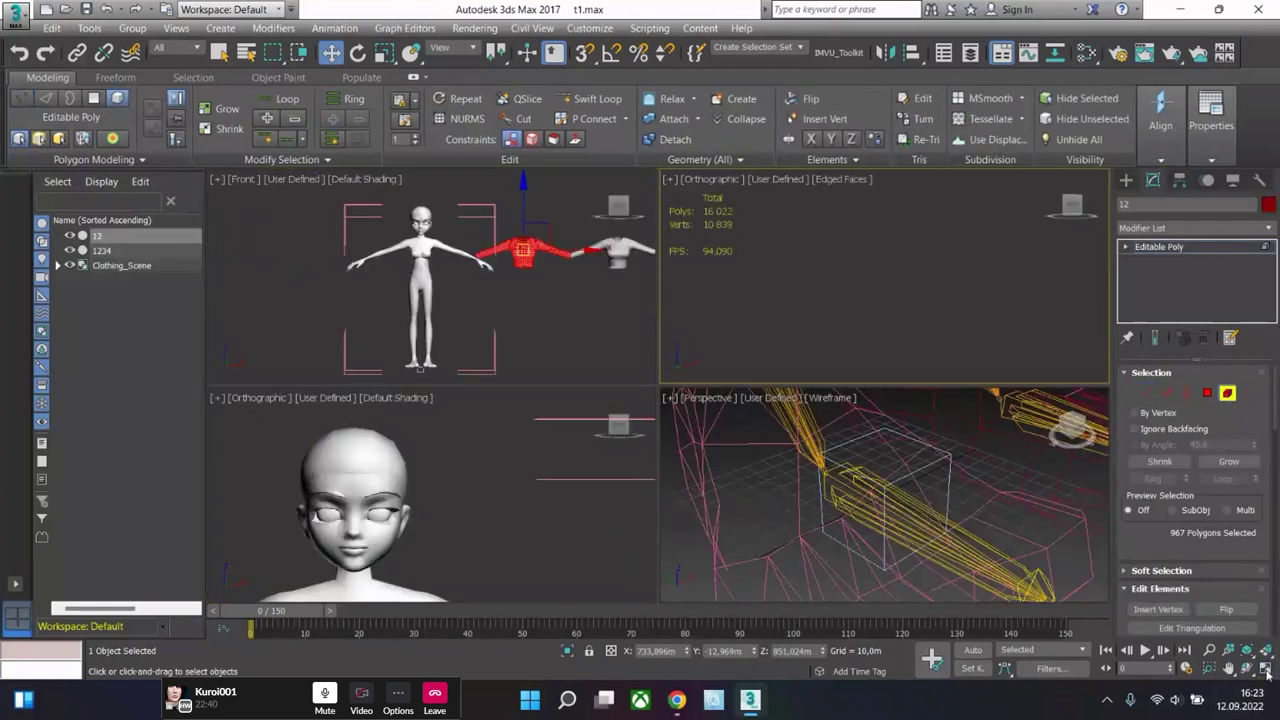
left_click(440, 498)
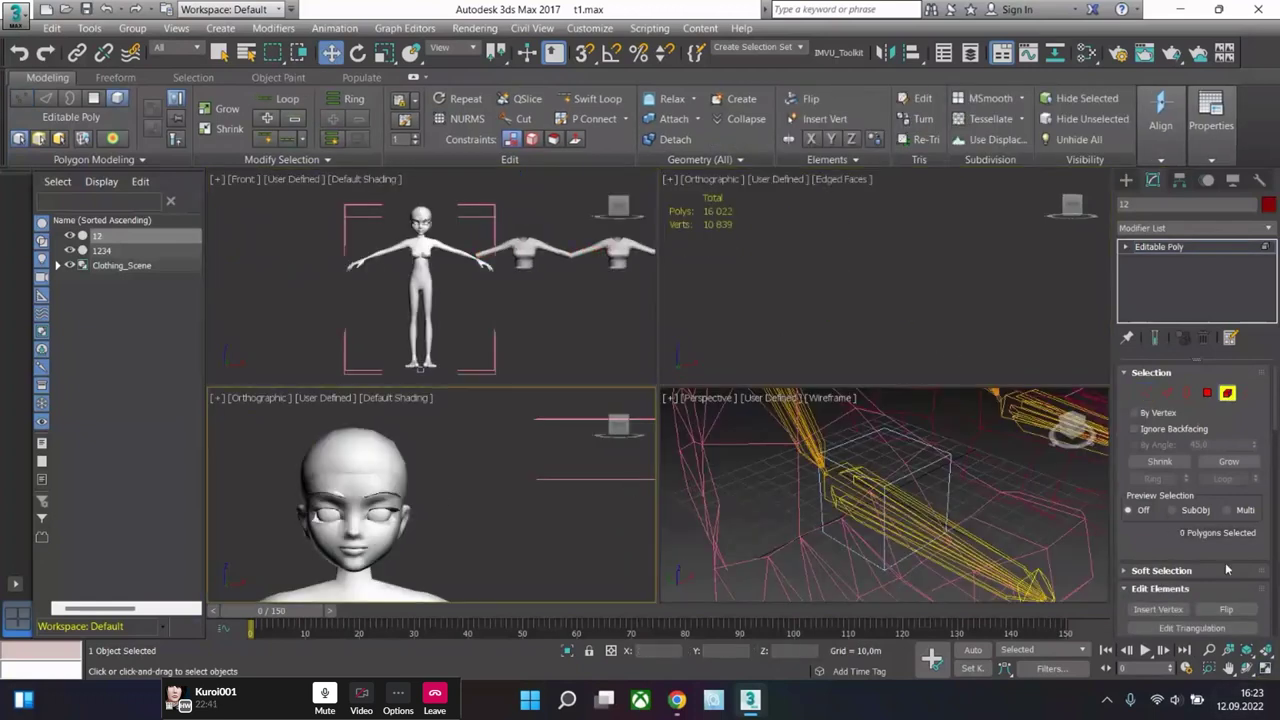
left_click(1264, 666)
middle_click_drag(837, 514, 750, 373)
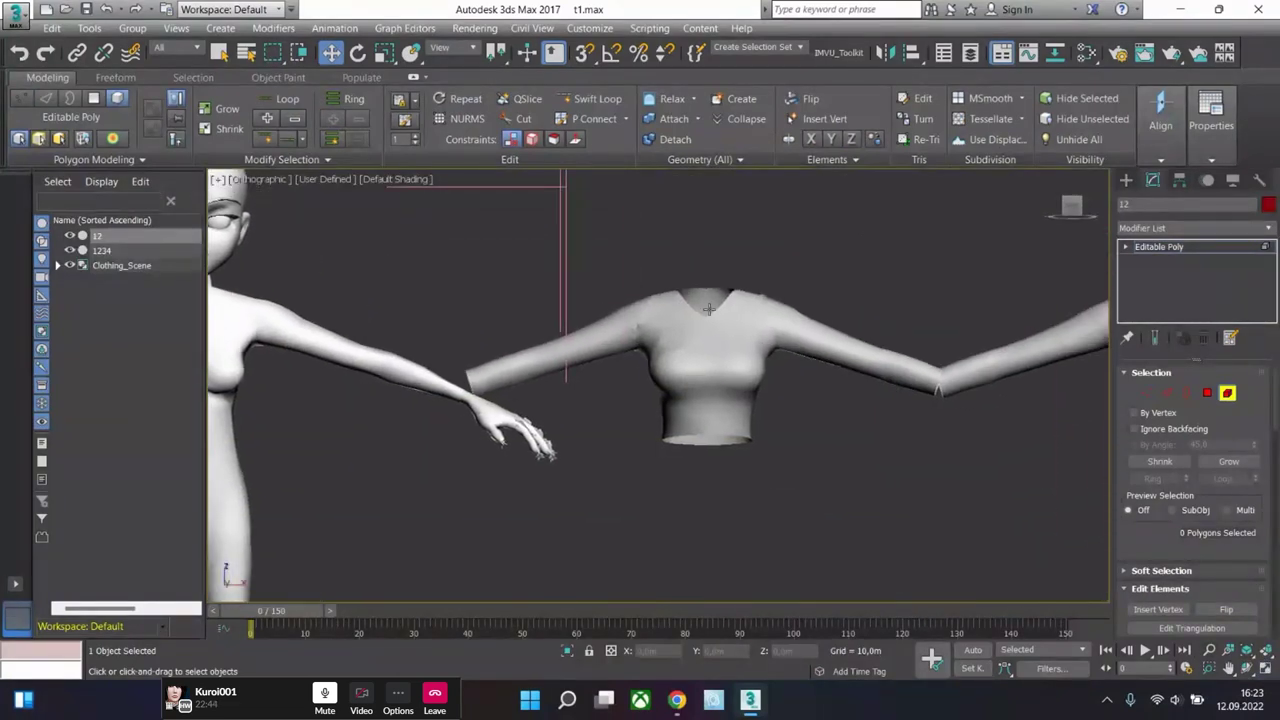
scroll(675, 362, "up", 4)
left_click(675, 362)
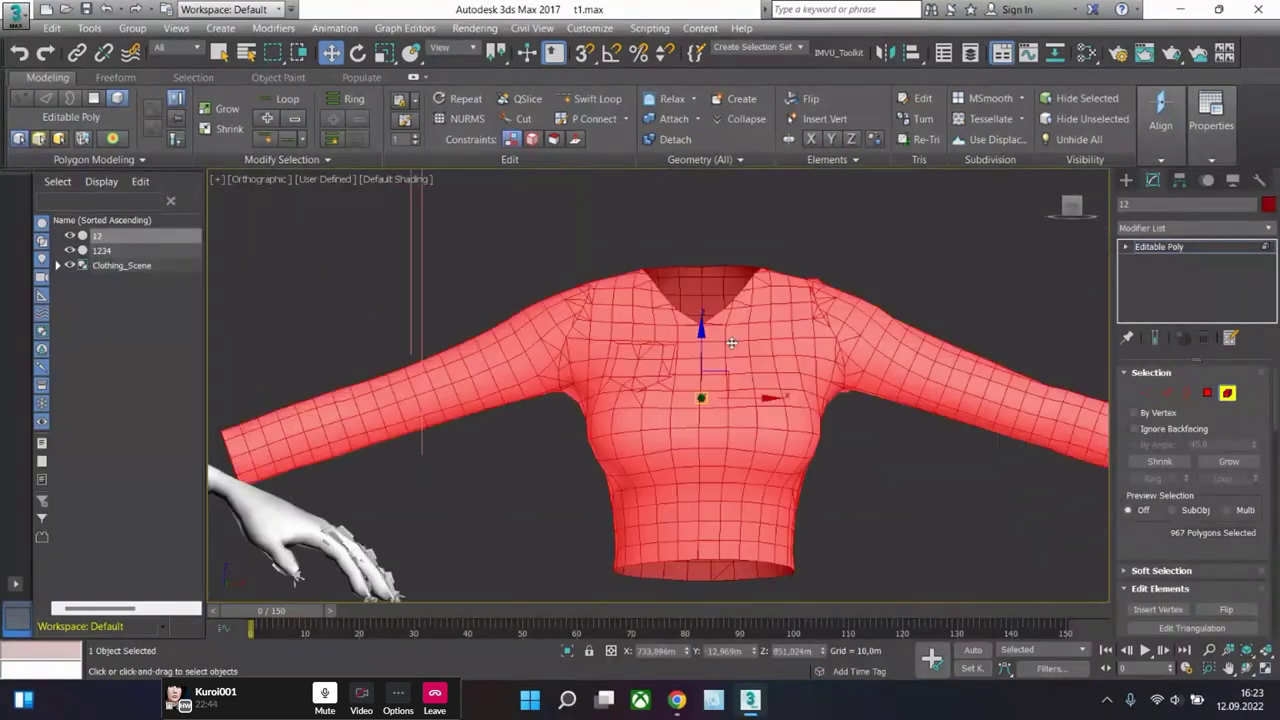
left_click(1147, 392)
scroll(578, 360, "up", 6)
- Select armpit vertex 93, turn on Target Weld and show edged faces
scroll(605, 355, "up", 2)
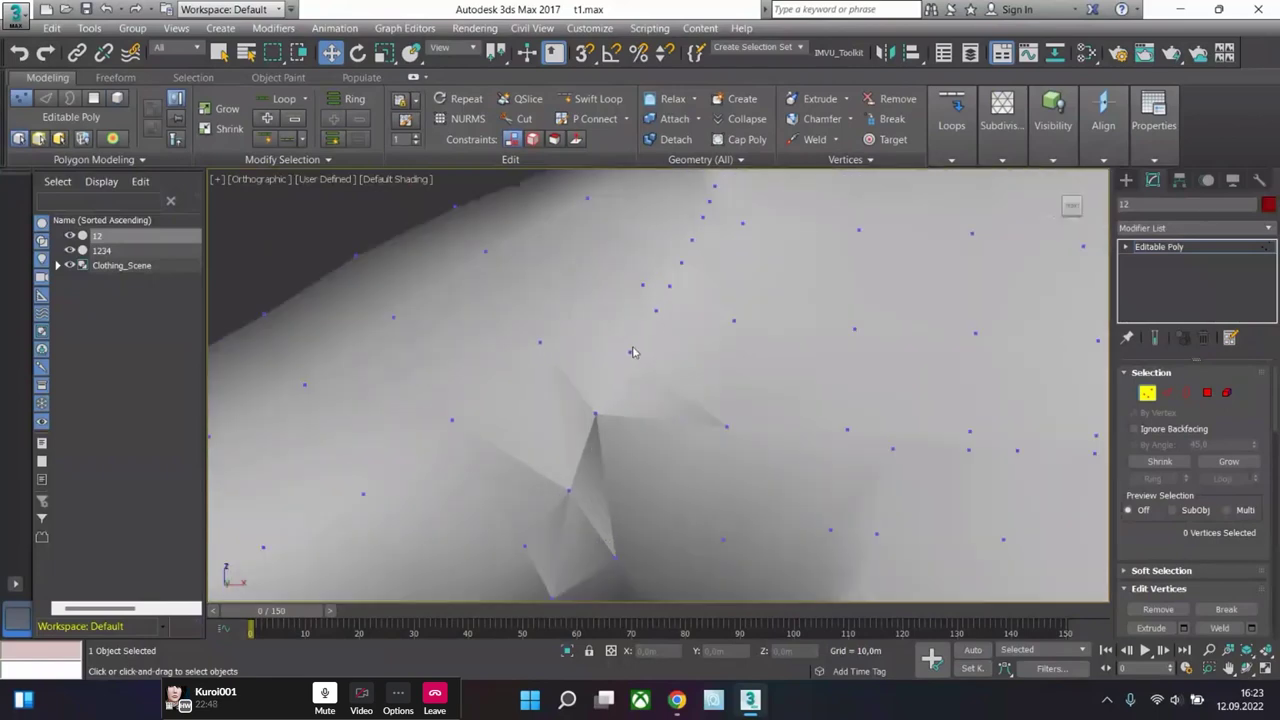
key("F3")
left_click(668, 285)
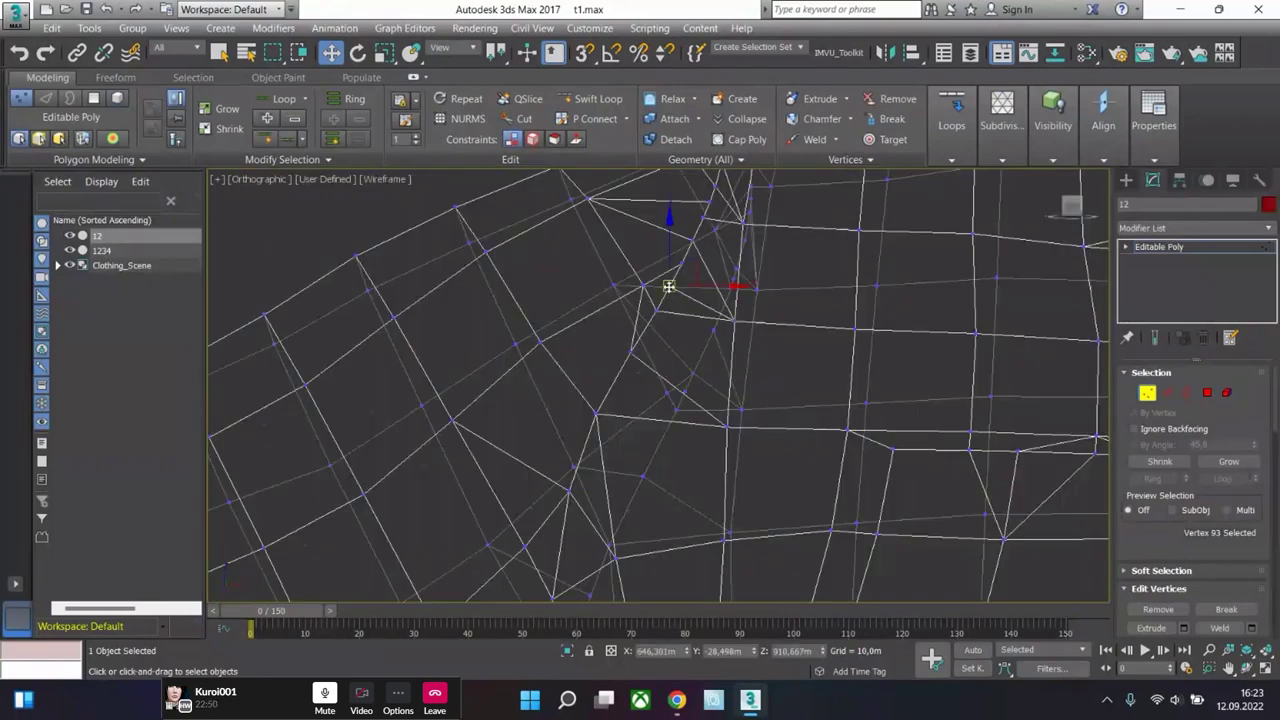
key("F3")
right_click(663, 284)
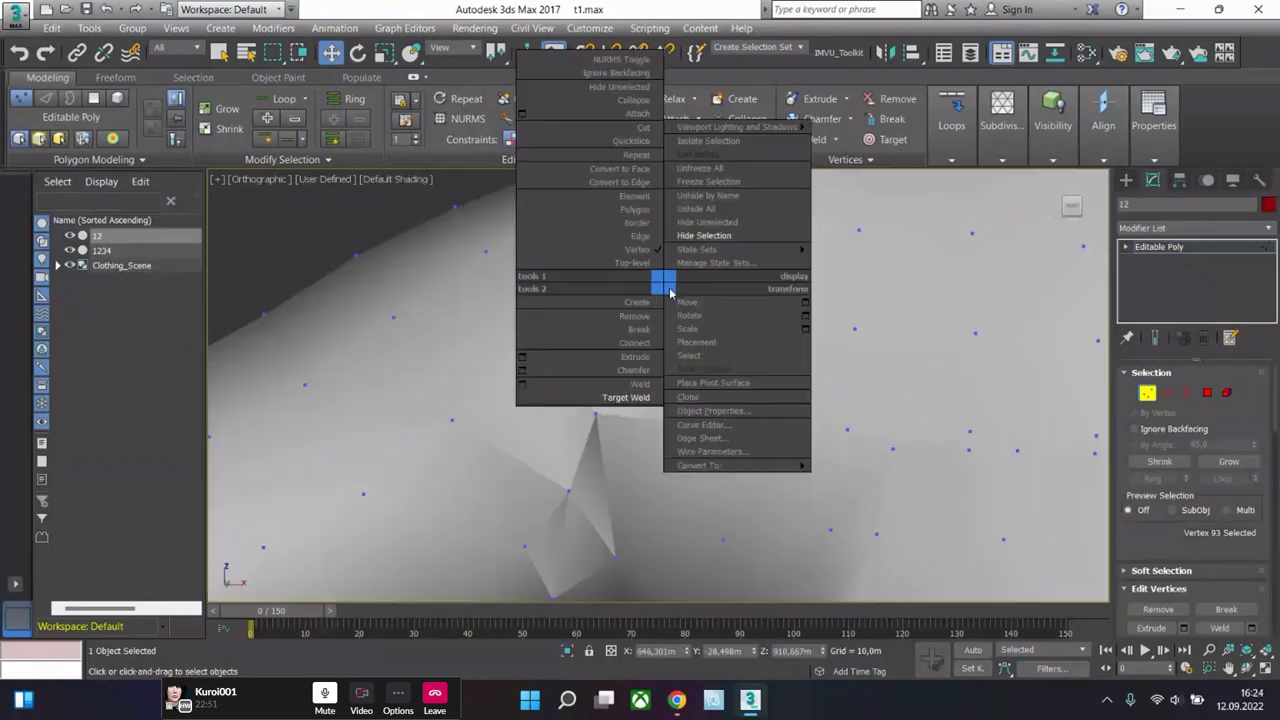
left_click(628, 398)
key("F4")
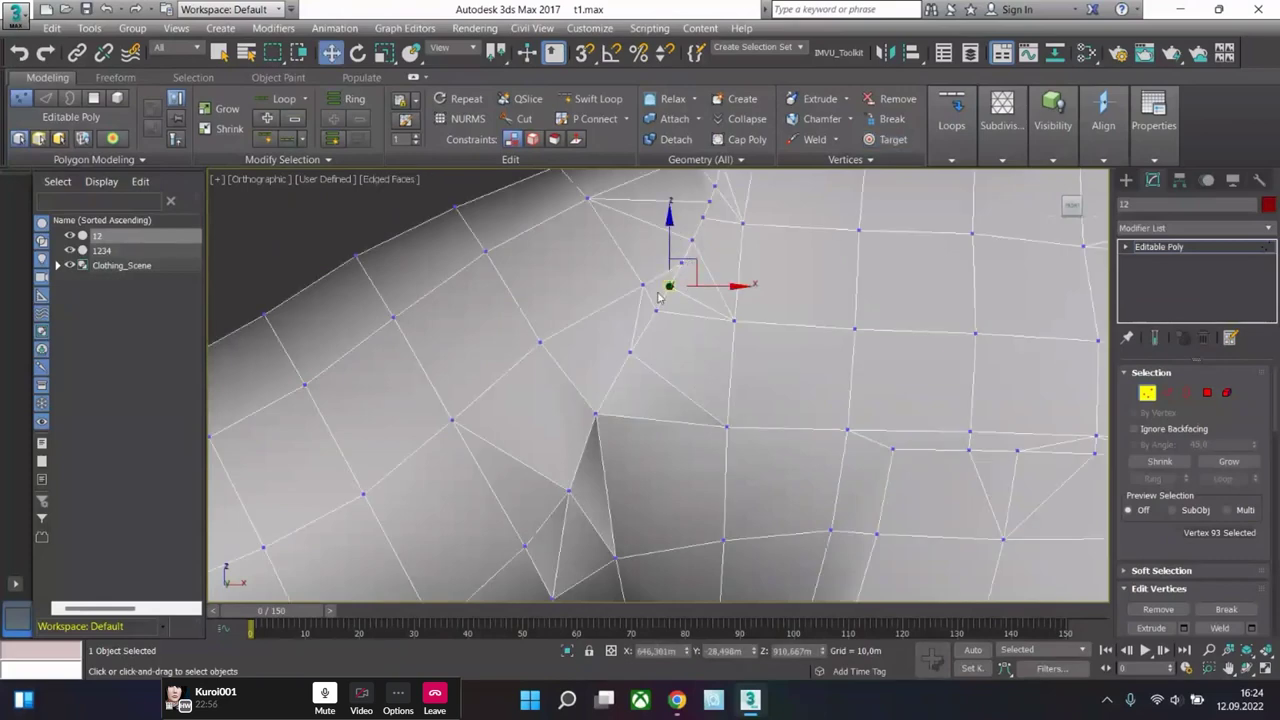
right_click(669, 282)
left_click(628, 400)
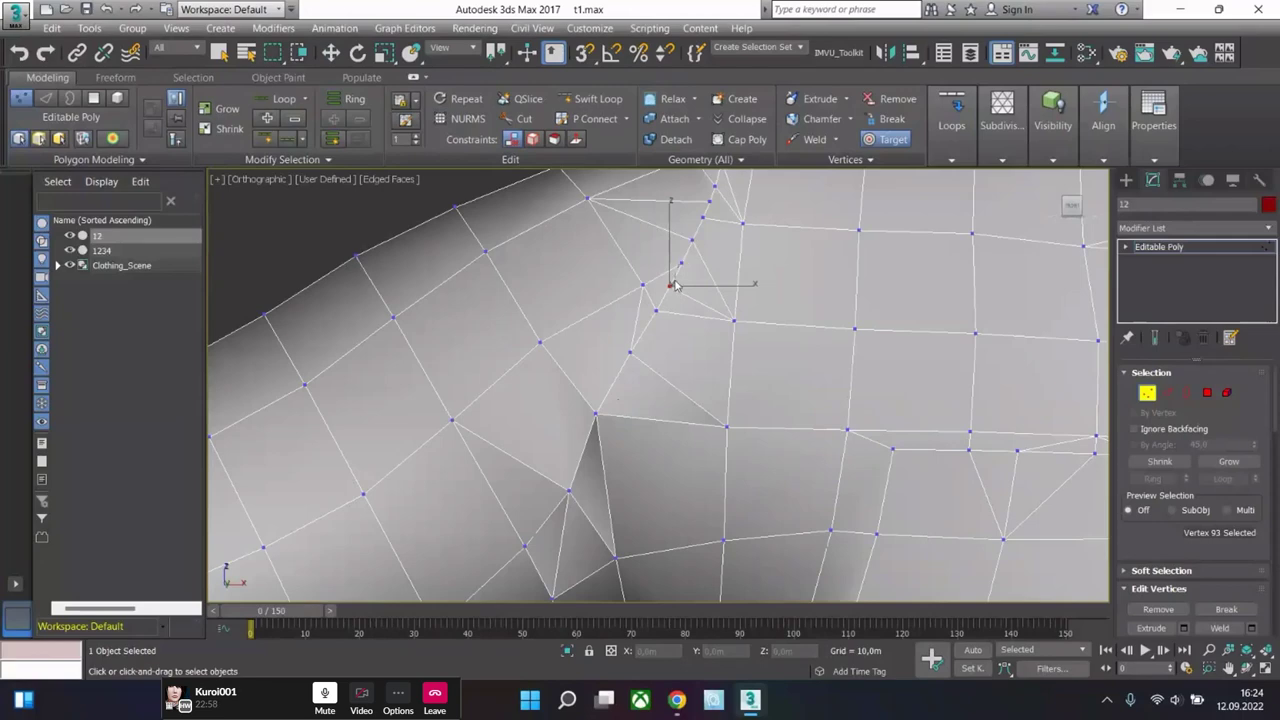
- Weld the loose shoulder vertex onto the one above, then orbit to check
left_click(657, 311)
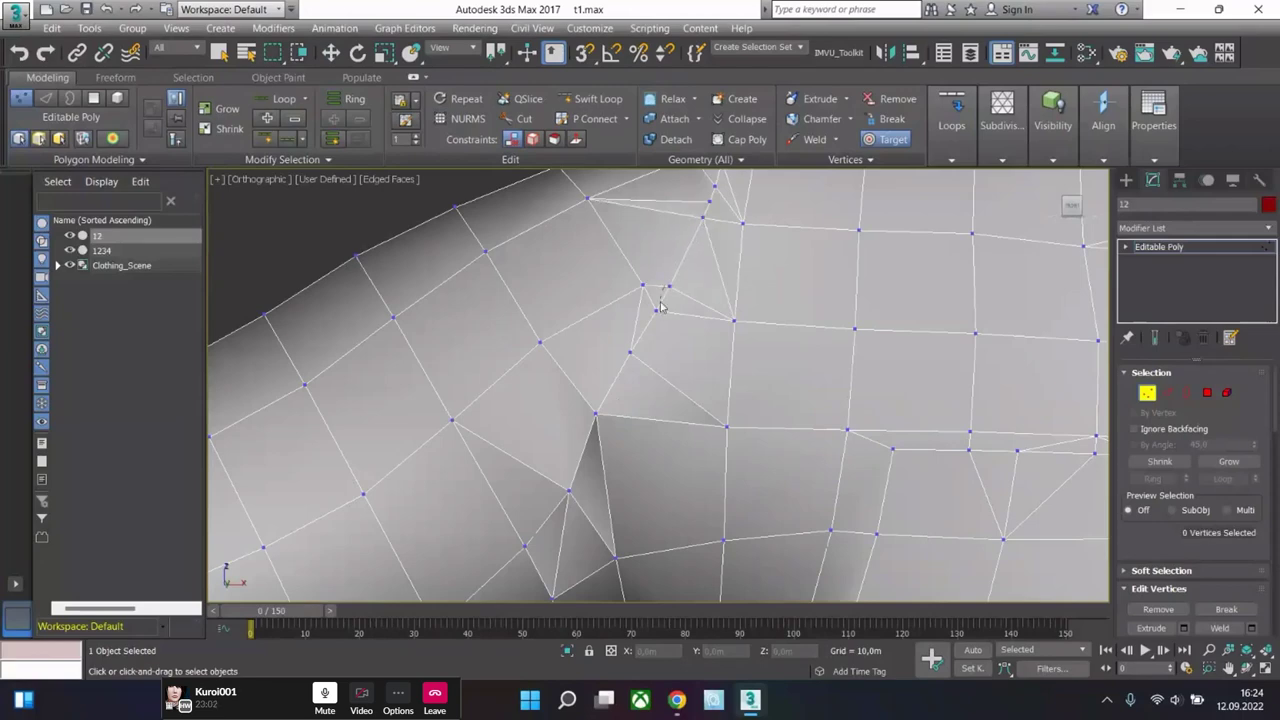
scroll(663, 320, "down", 6)
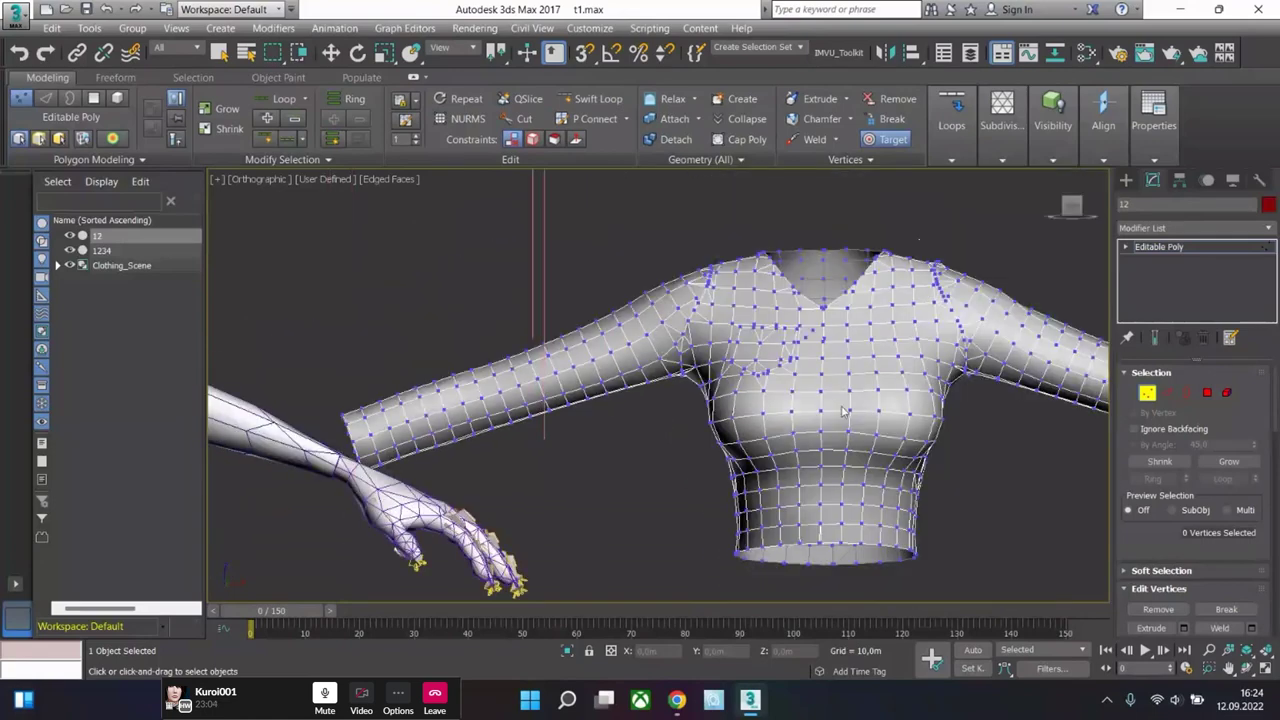
scroll(660, 277, "up", 6)
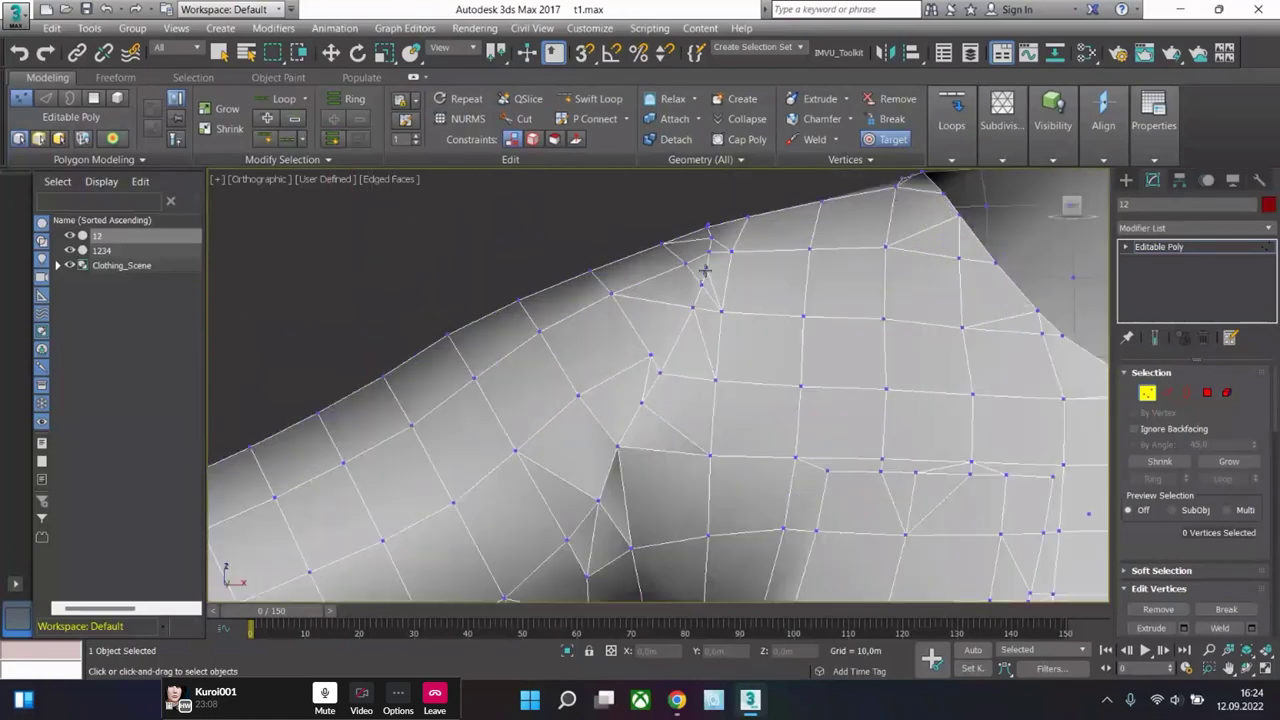
left_click_drag(704, 271, 708, 253)
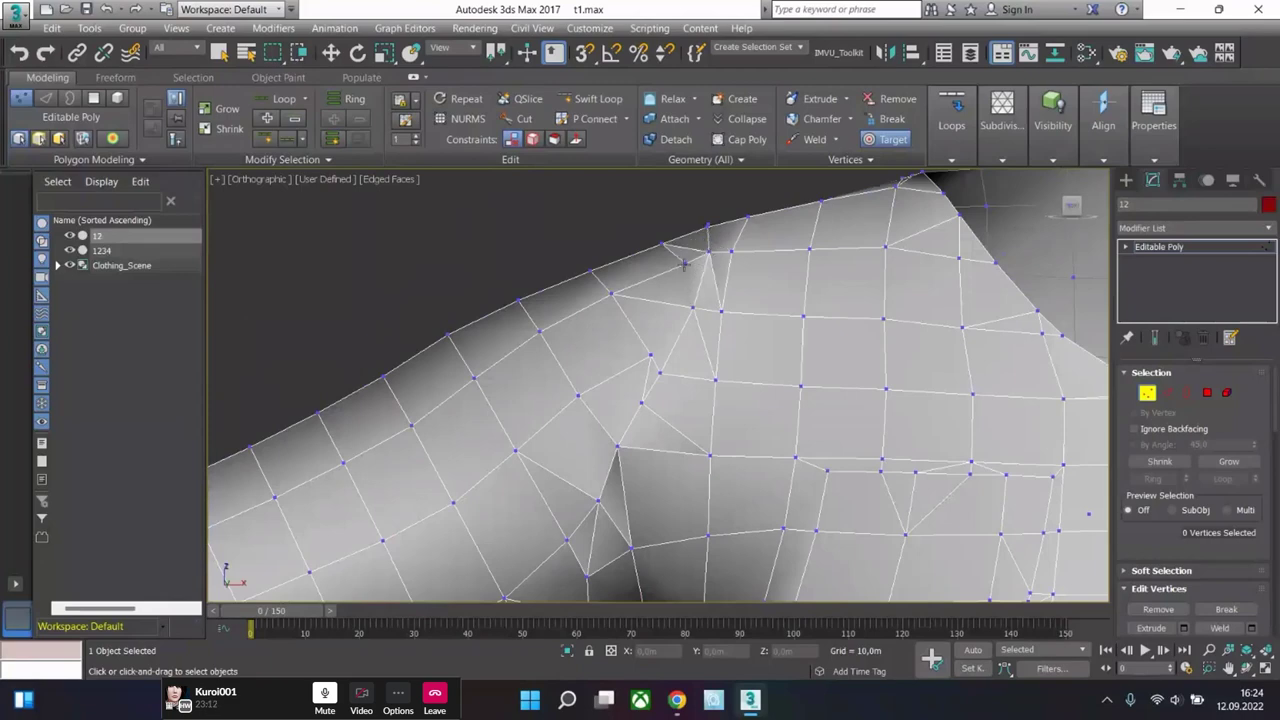
scroll(900, 428, "down", 6)
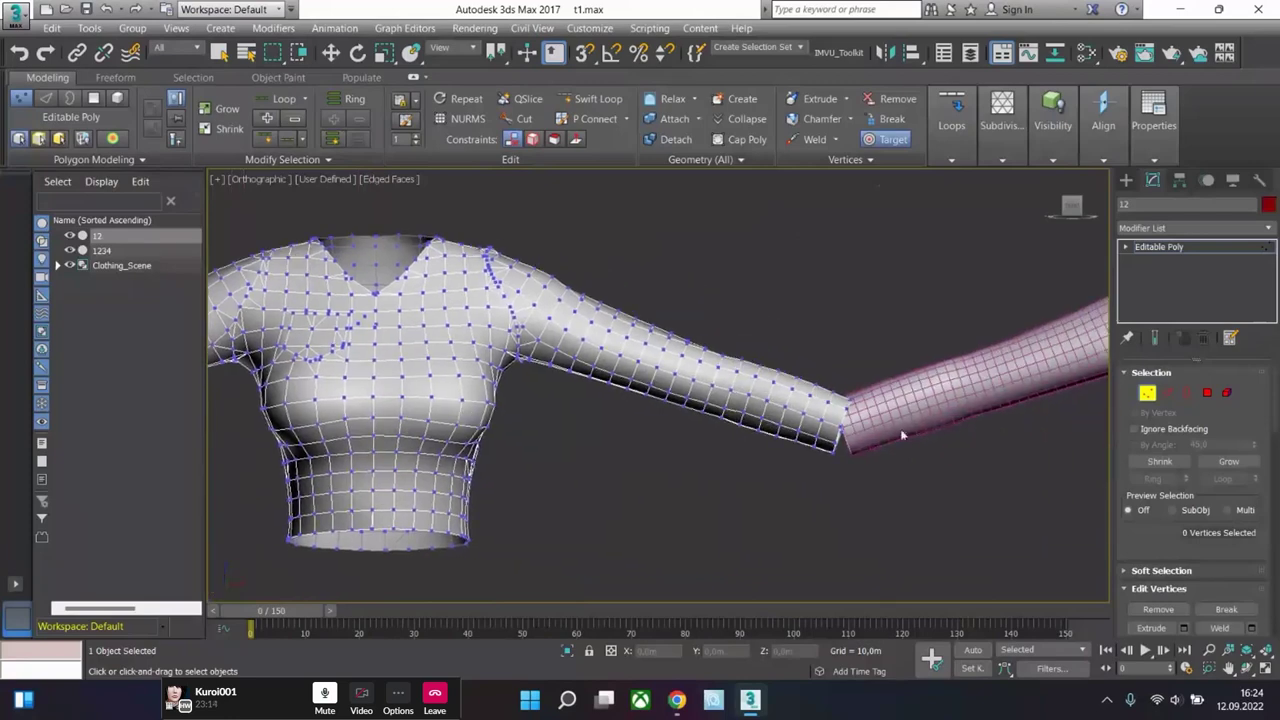
middle_click_drag(900, 428, 412, 422, "alt")
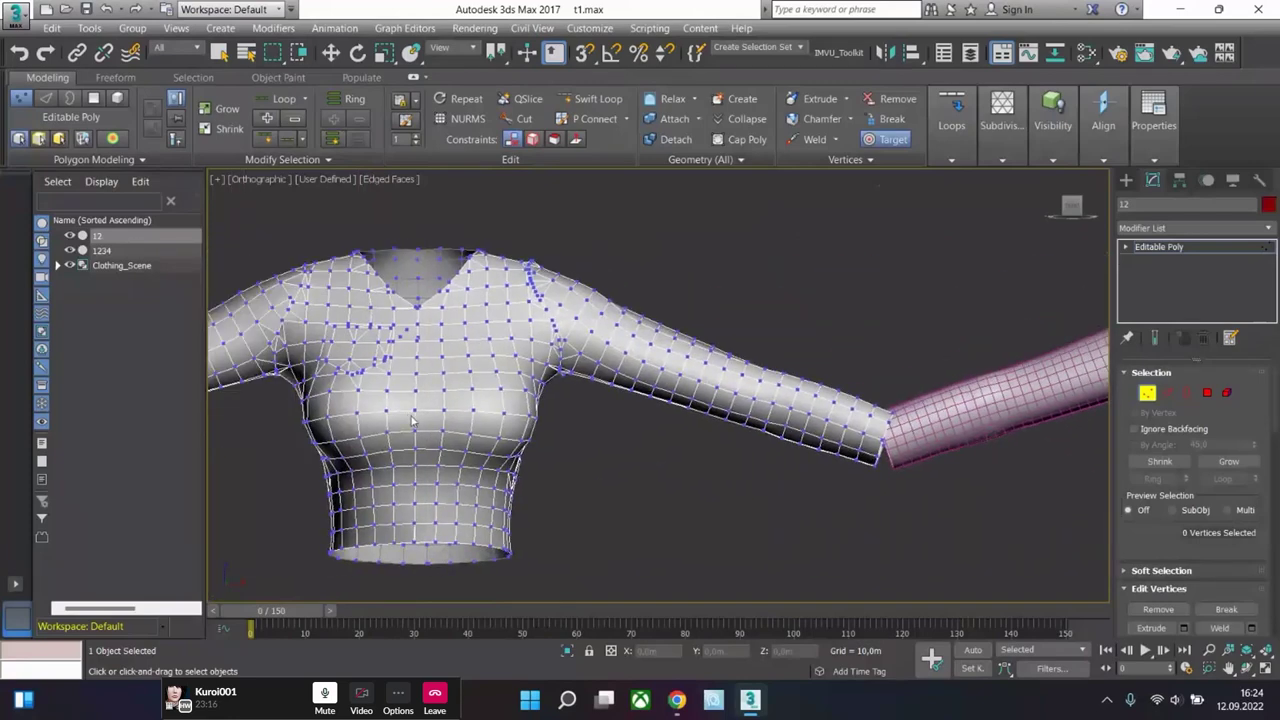
scroll(629, 376, "up", 8)
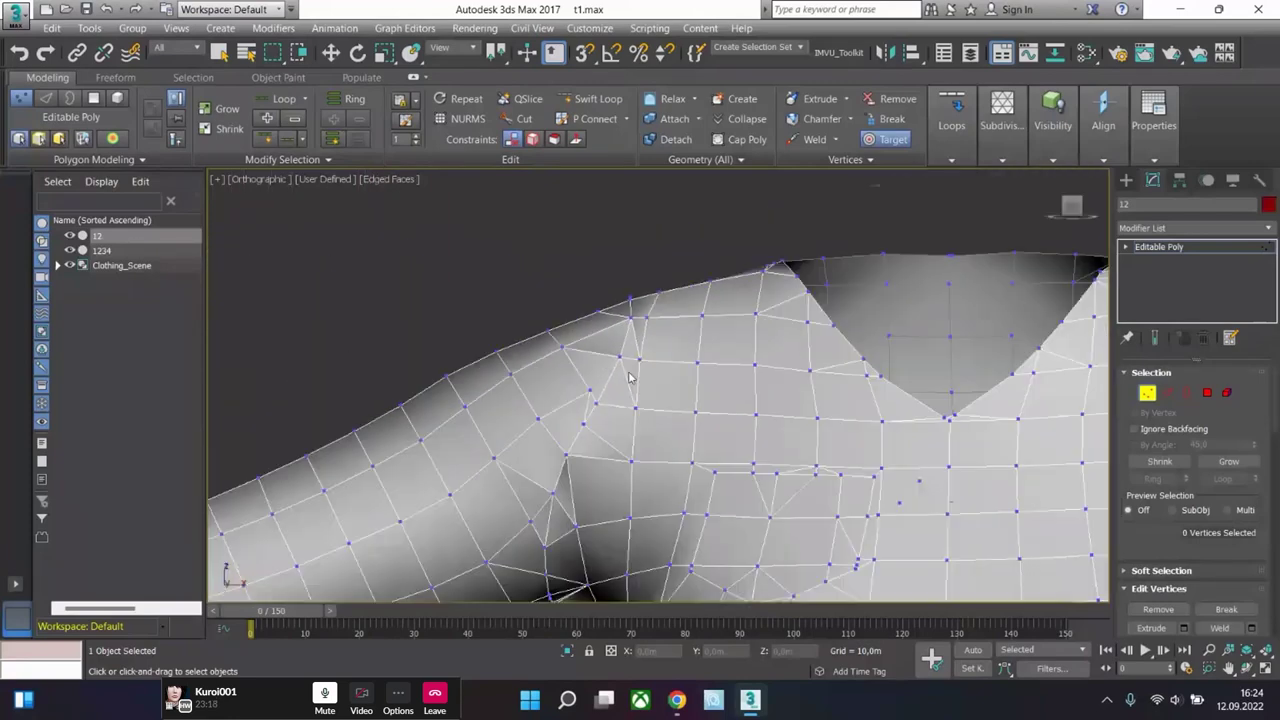
scroll(629, 376, "down", 2)
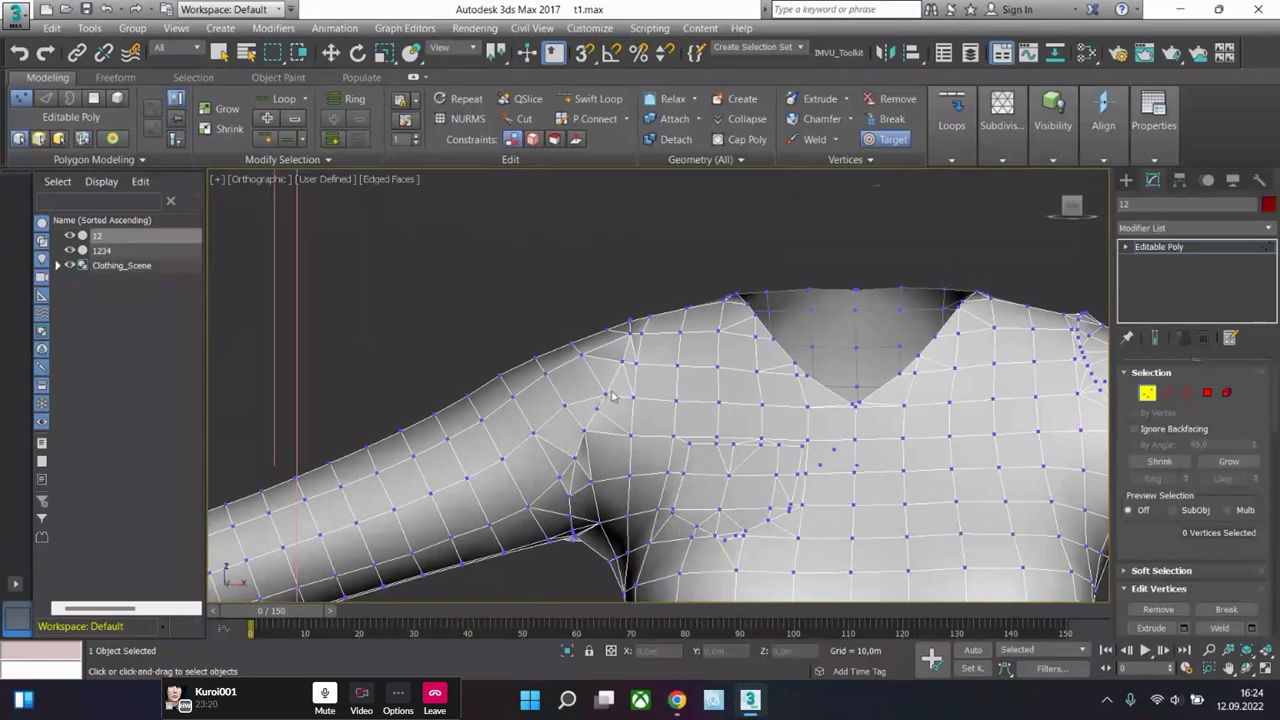
scroll(611, 408, "down", 10)
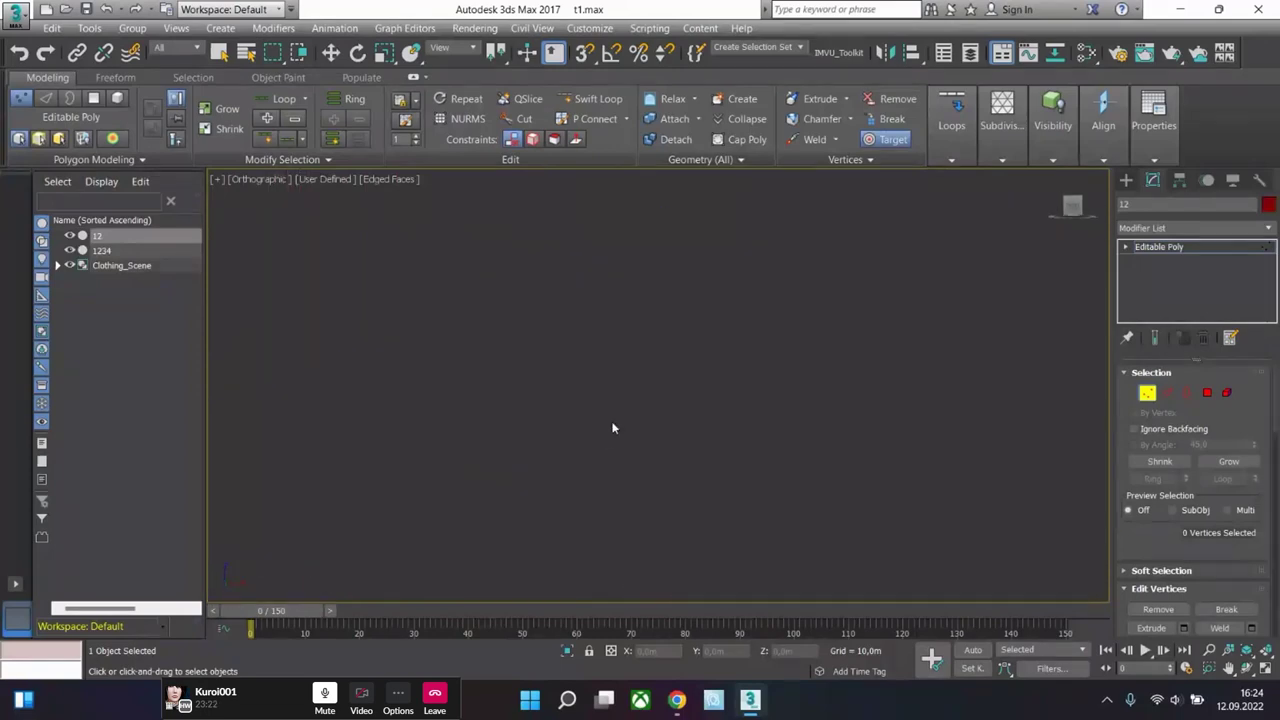
- Reset the scene to a fresh Untitled file, choosing Don't Save
left_click(1266, 667)
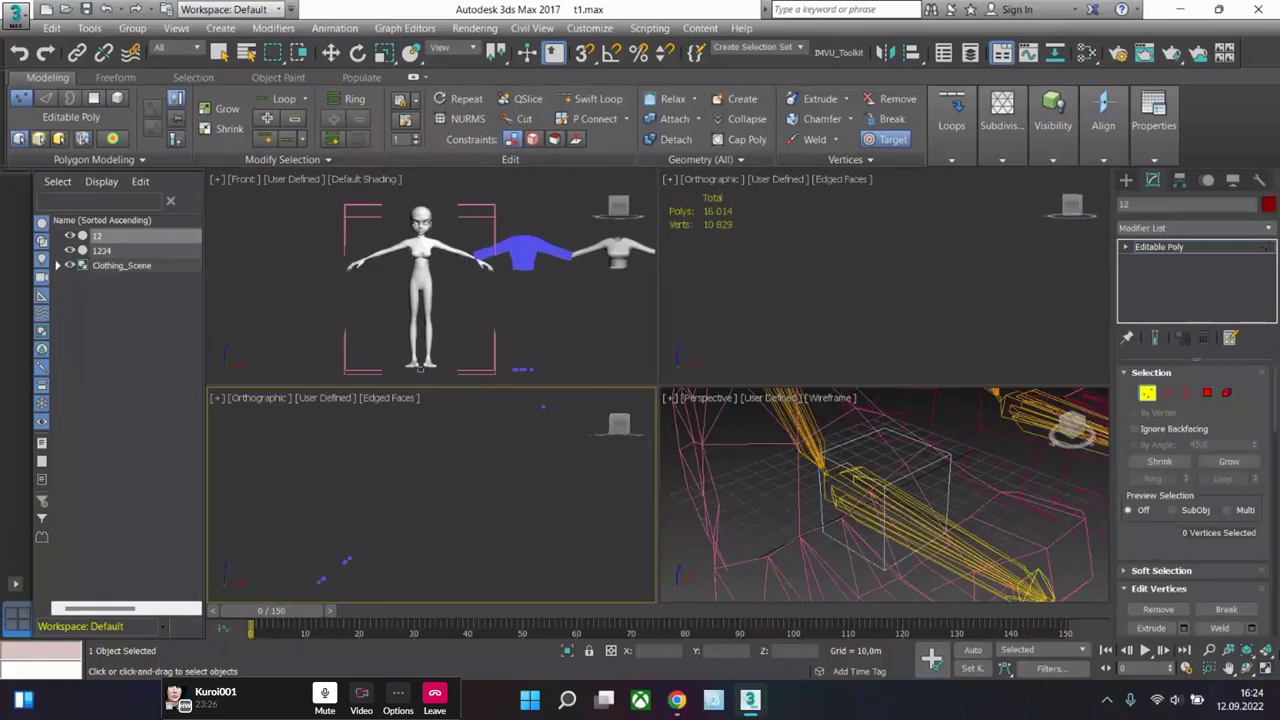
left_click(1266, 667)
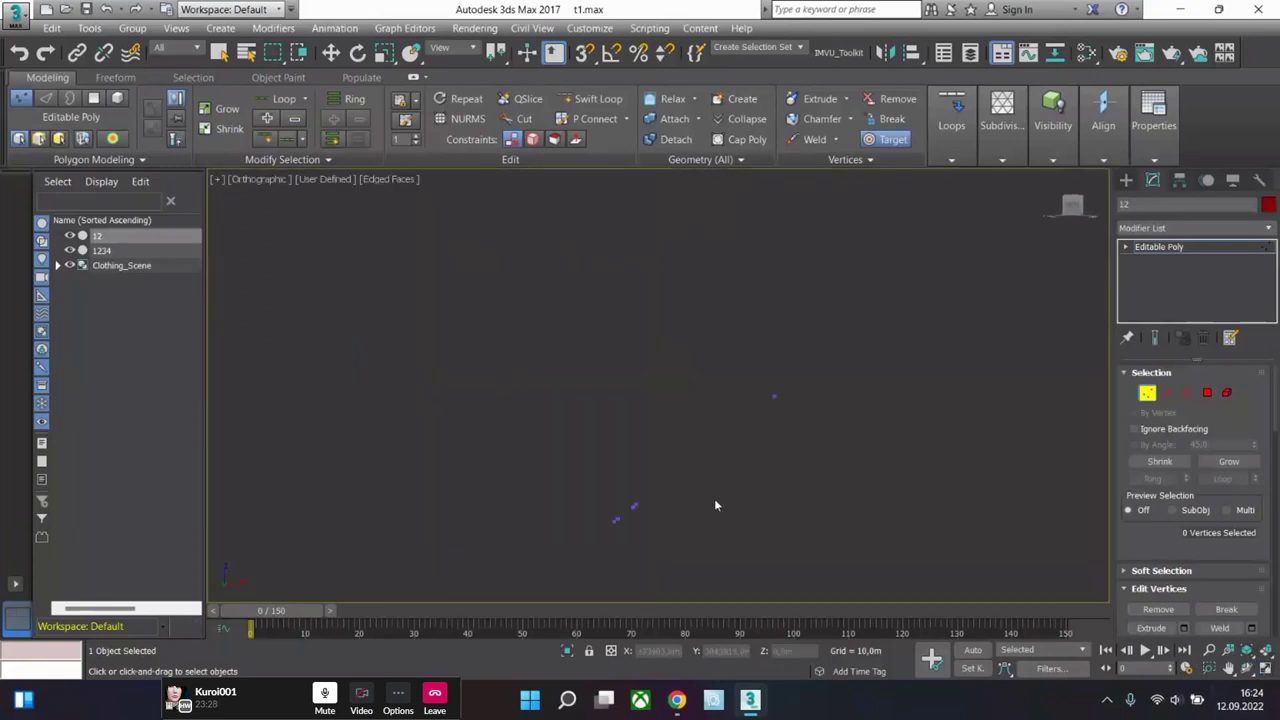
middle_click_drag(714, 506, 781, 422)
left_click(17, 15)
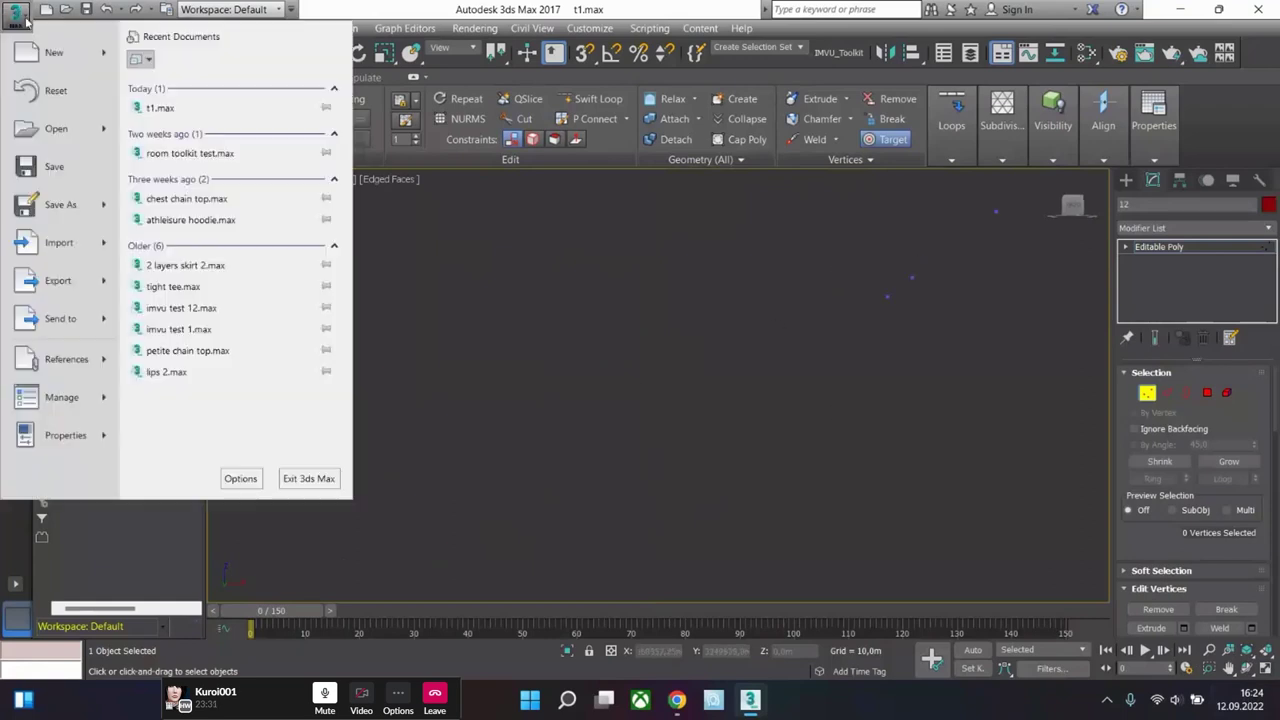
left_click(62, 88)
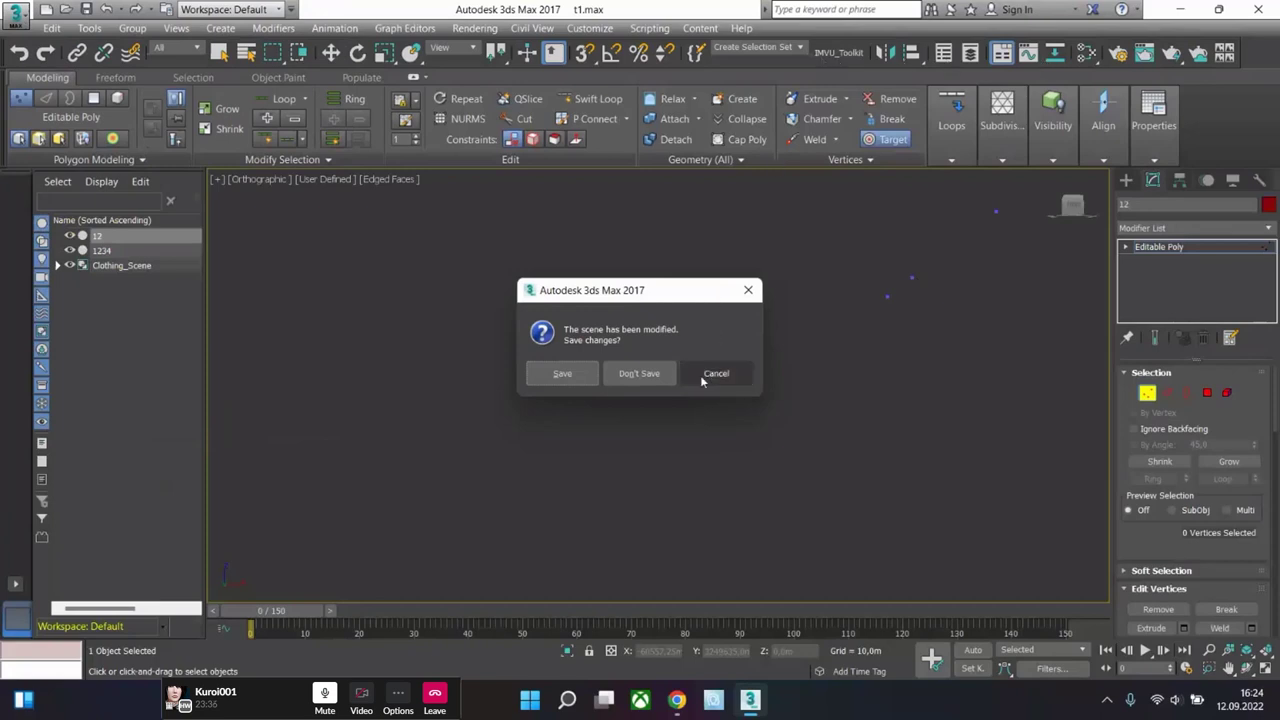
left_click(645, 377)
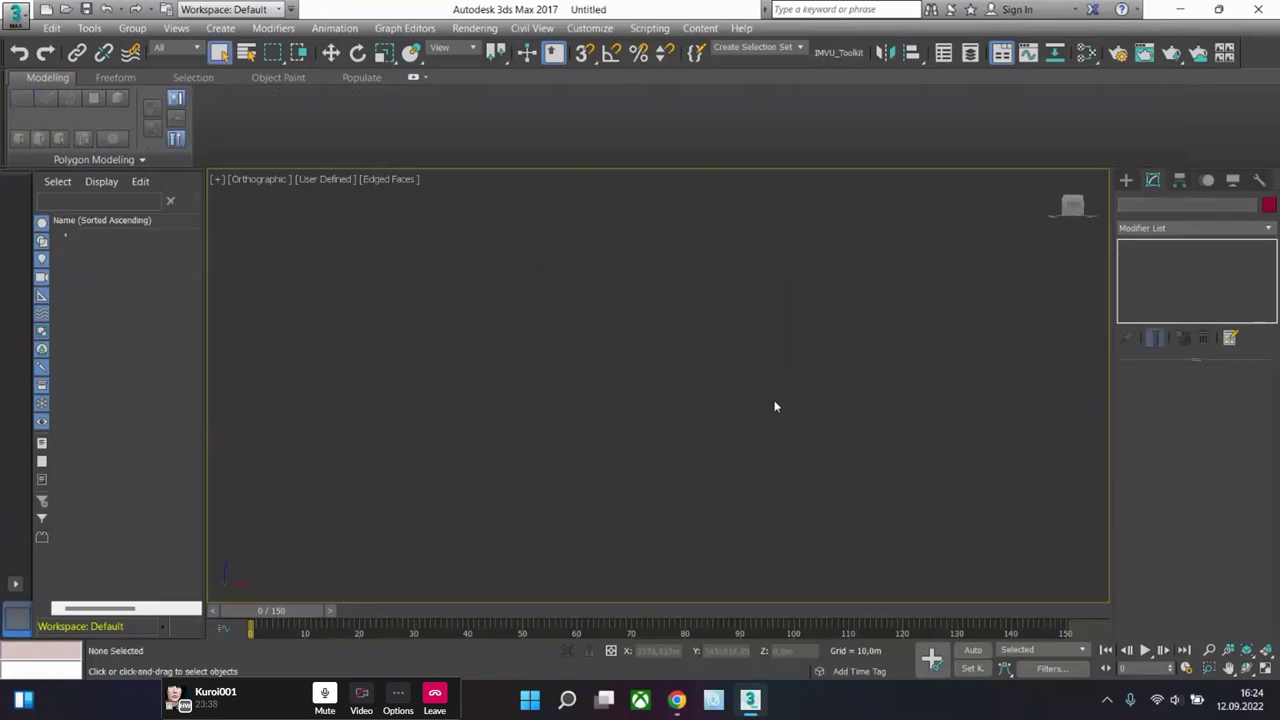
- Import the simple tee OBJ as object default, after backing out of the high-poly file
left_click(17, 15)
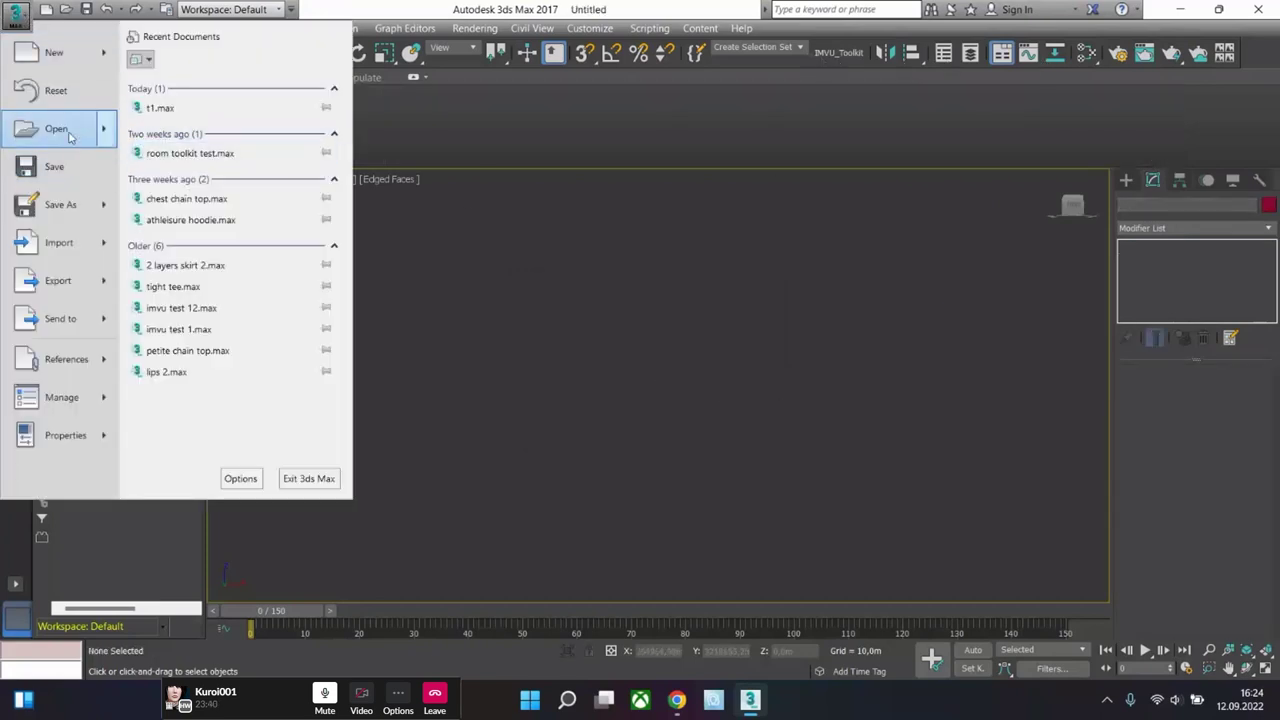
left_click(66, 255)
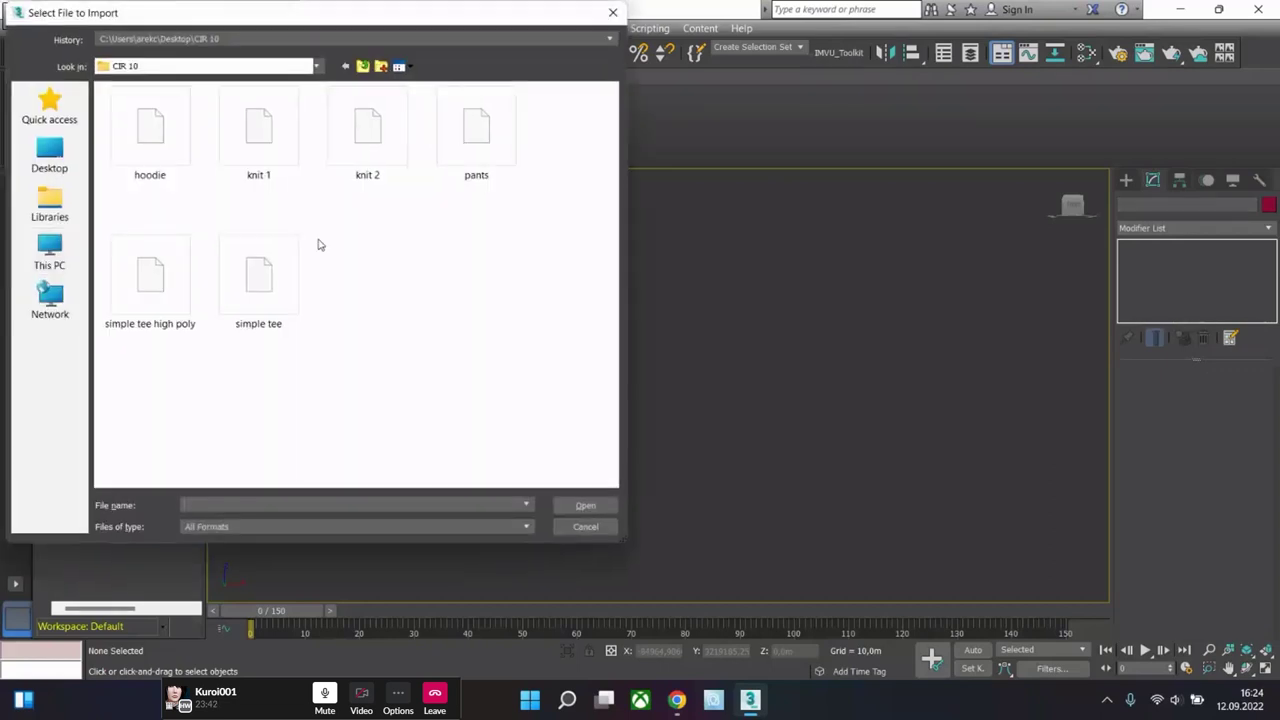
double_click(148, 291)
left_click(634, 617)
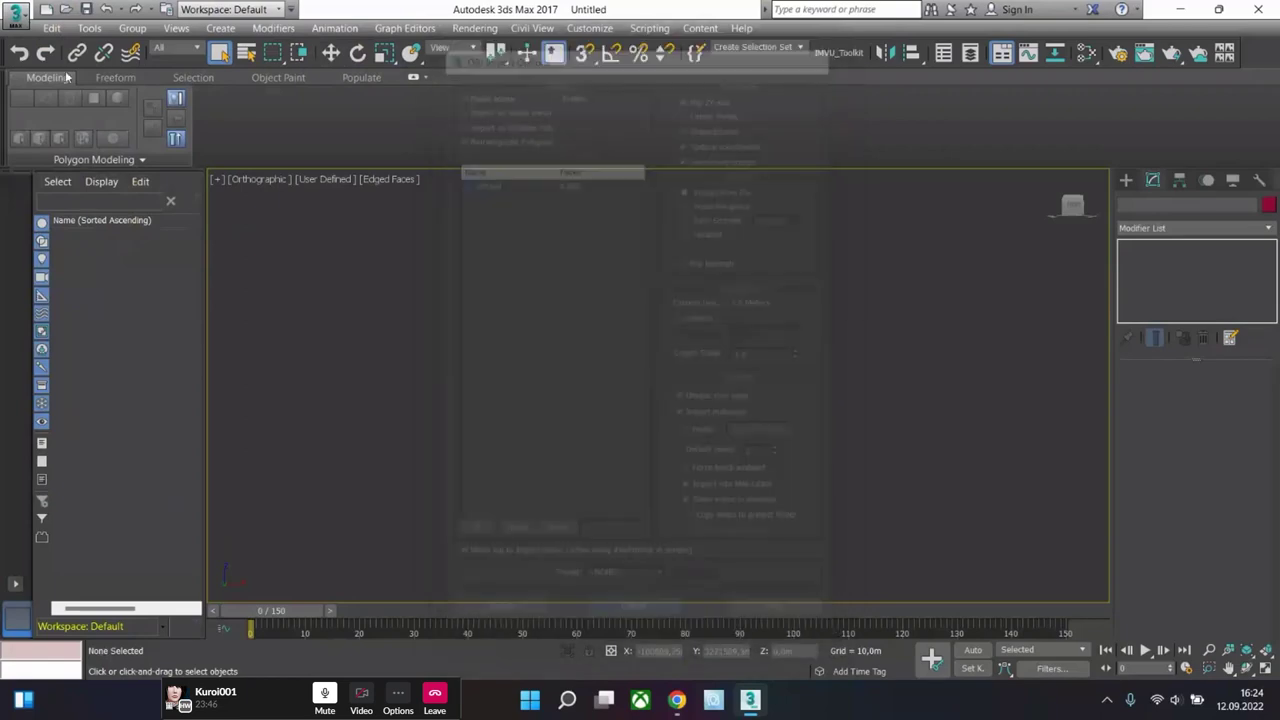
left_click(15, 15)
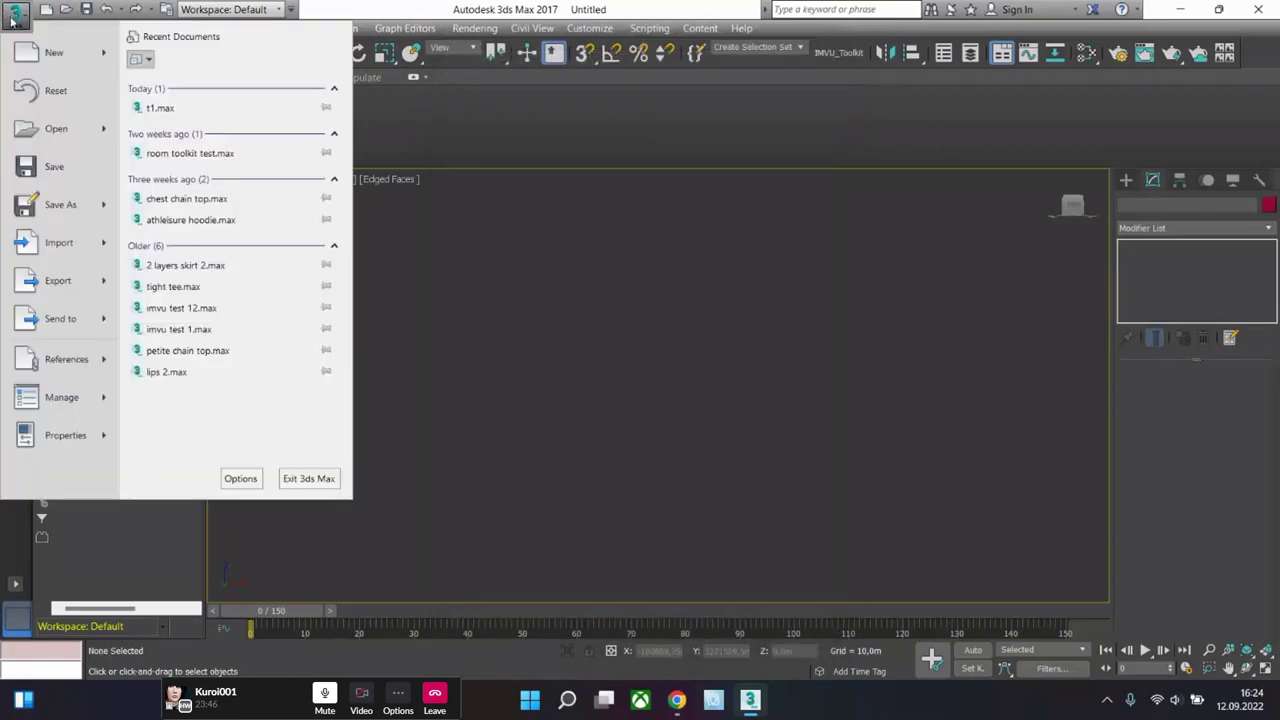
left_click(71, 245)
double_click(257, 270)
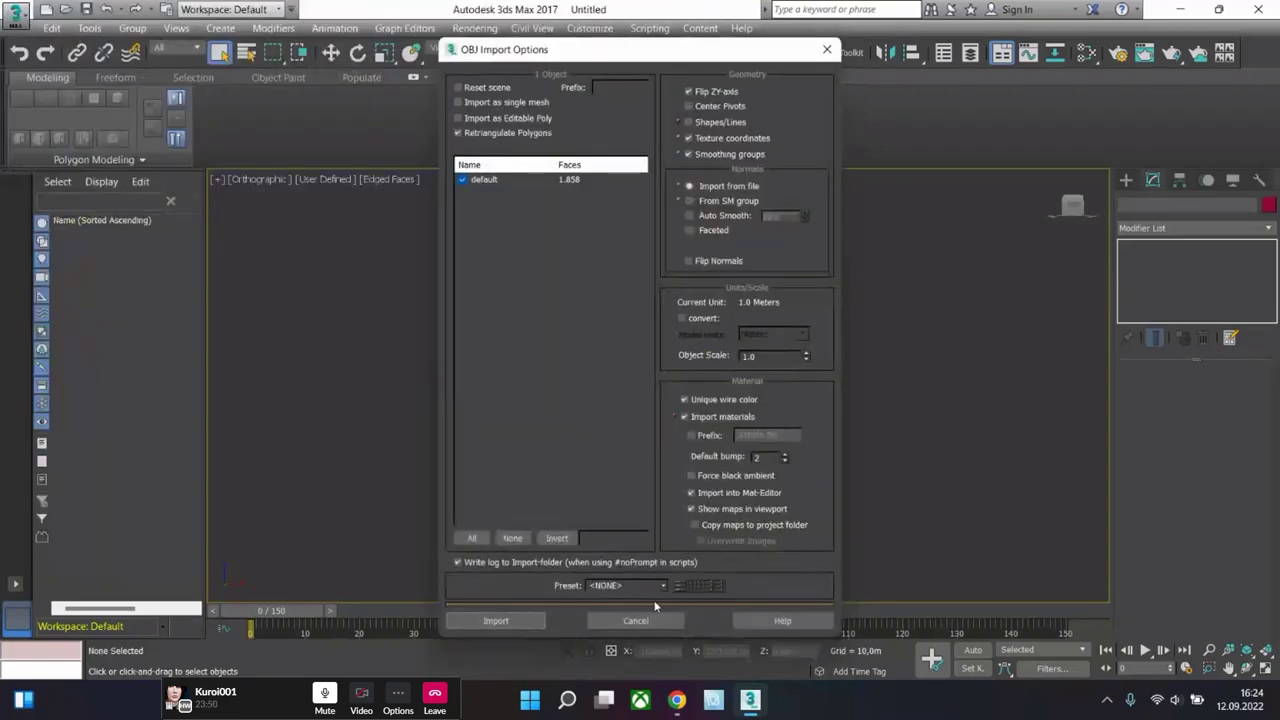
left_click(518, 621)
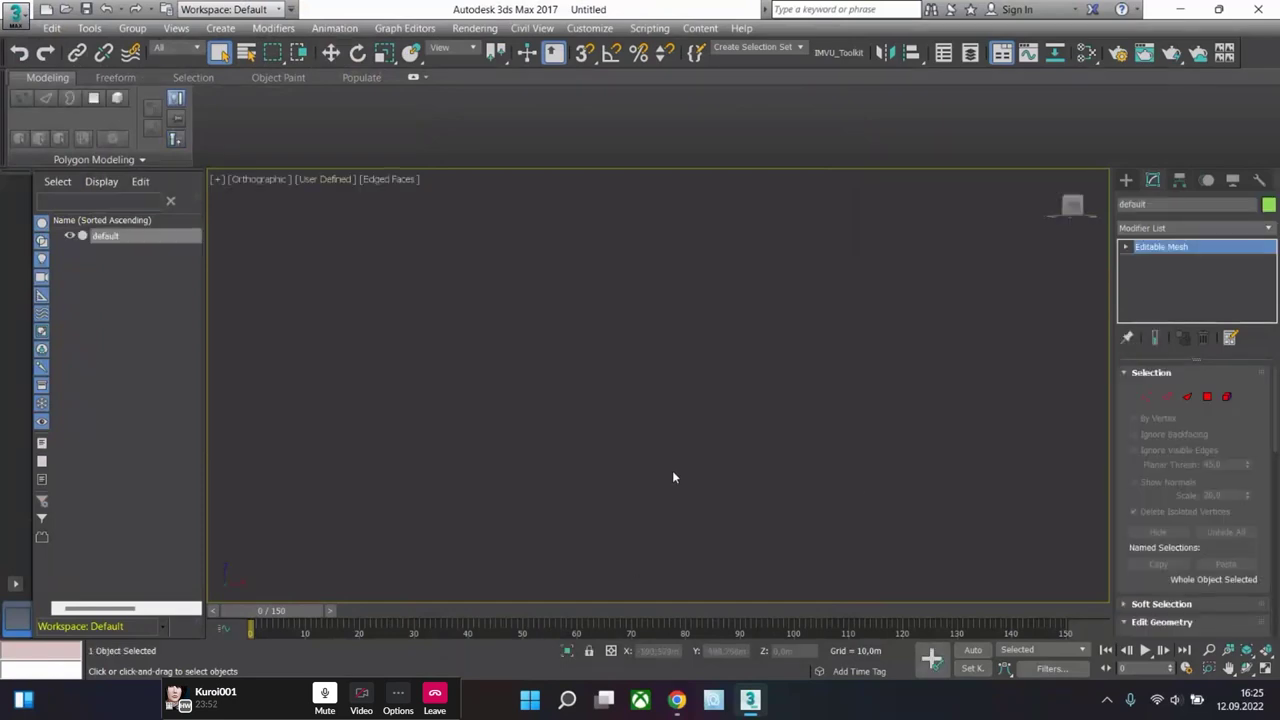
- Try Target Weld on an armpit vertex, then return to object and Element selection
left_click(1246, 669)
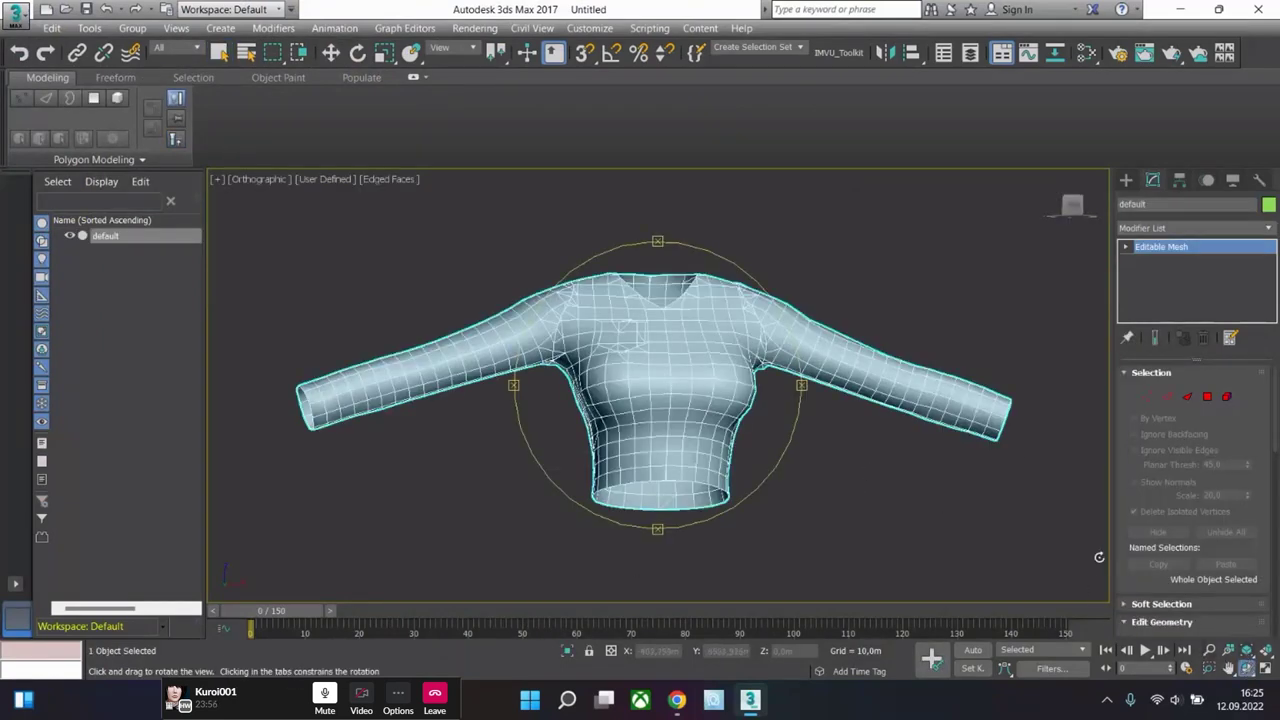
right_click(1003, 452)
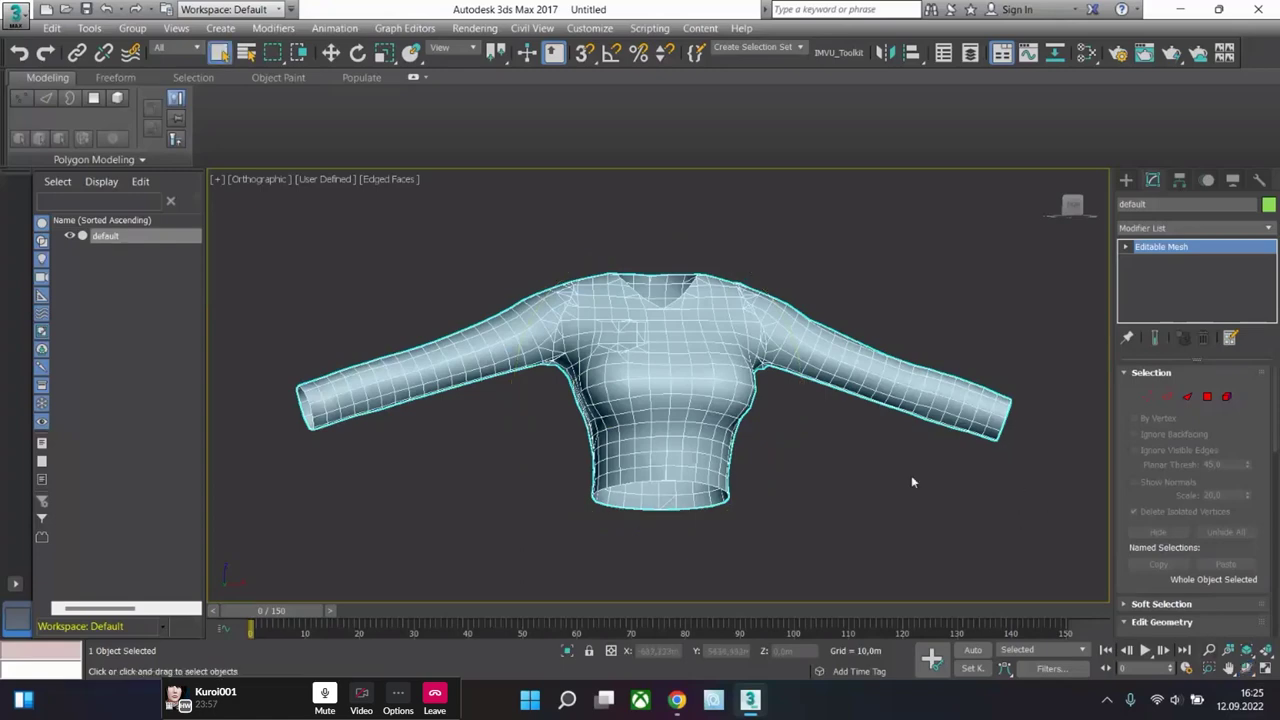
left_click(1147, 396)
scroll(508, 347, "up", 8)
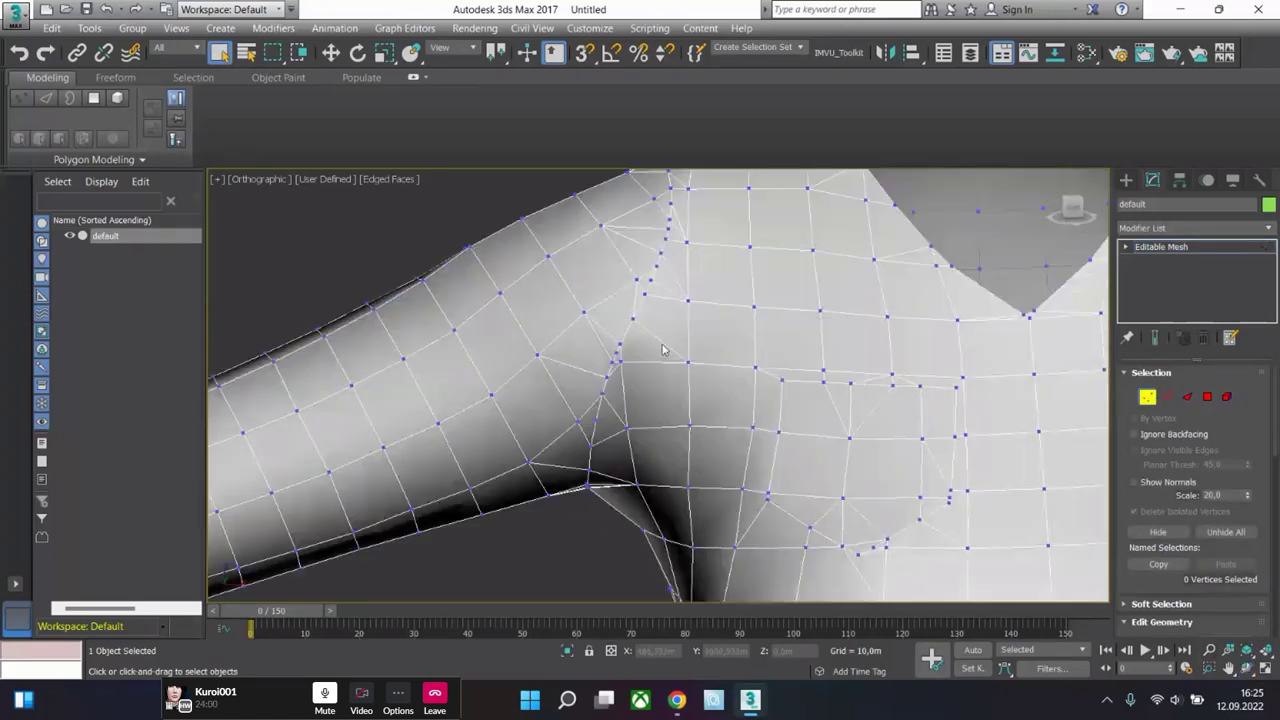
right_click(604, 351)
left_click(563, 494)
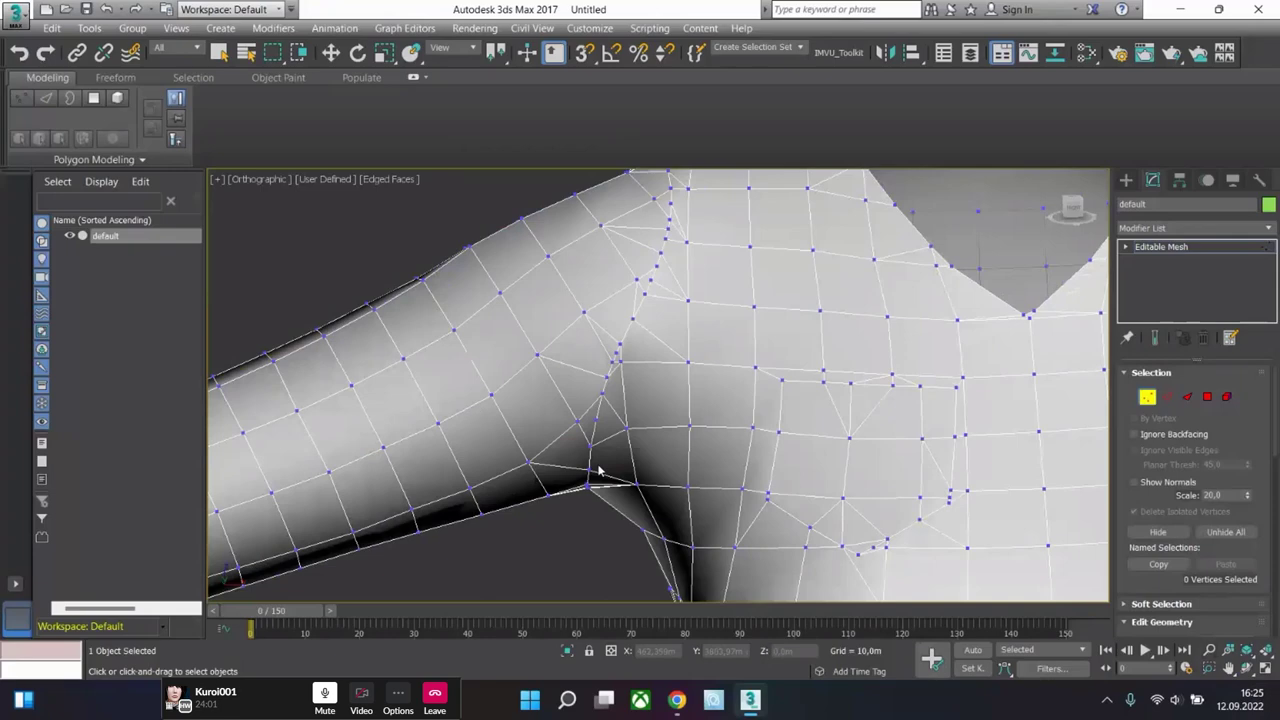
left_click(617, 350)
key("q")
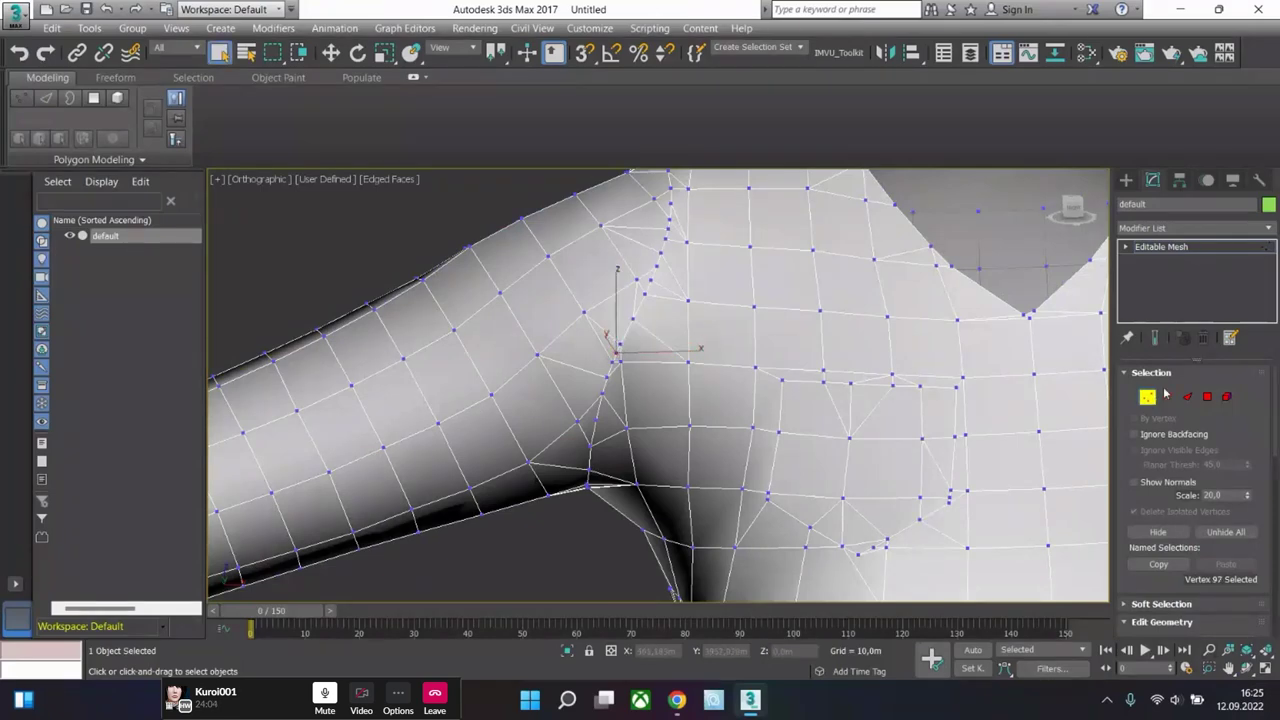
left_click(1227, 396)
- Convert the shirt to Editable Poly and enter Vertex mode with key 1
right_click(794, 307)
mouse_move(880, 484)
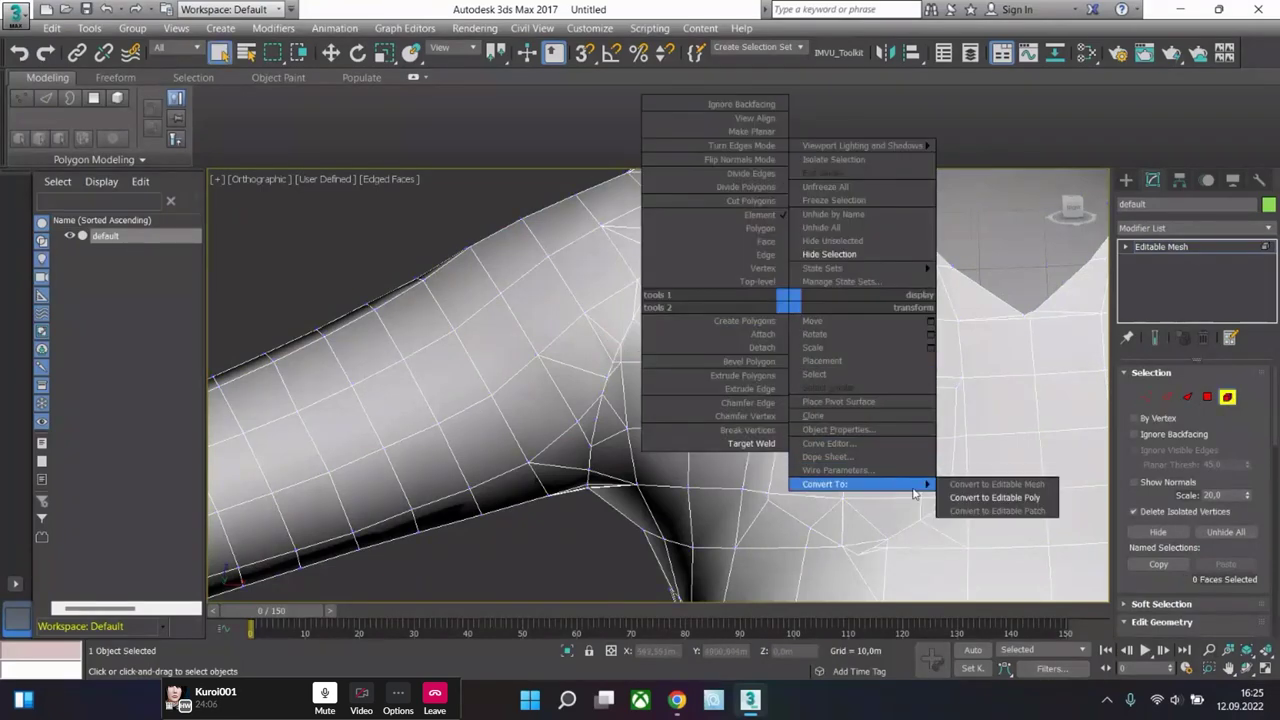
left_click(997, 498)
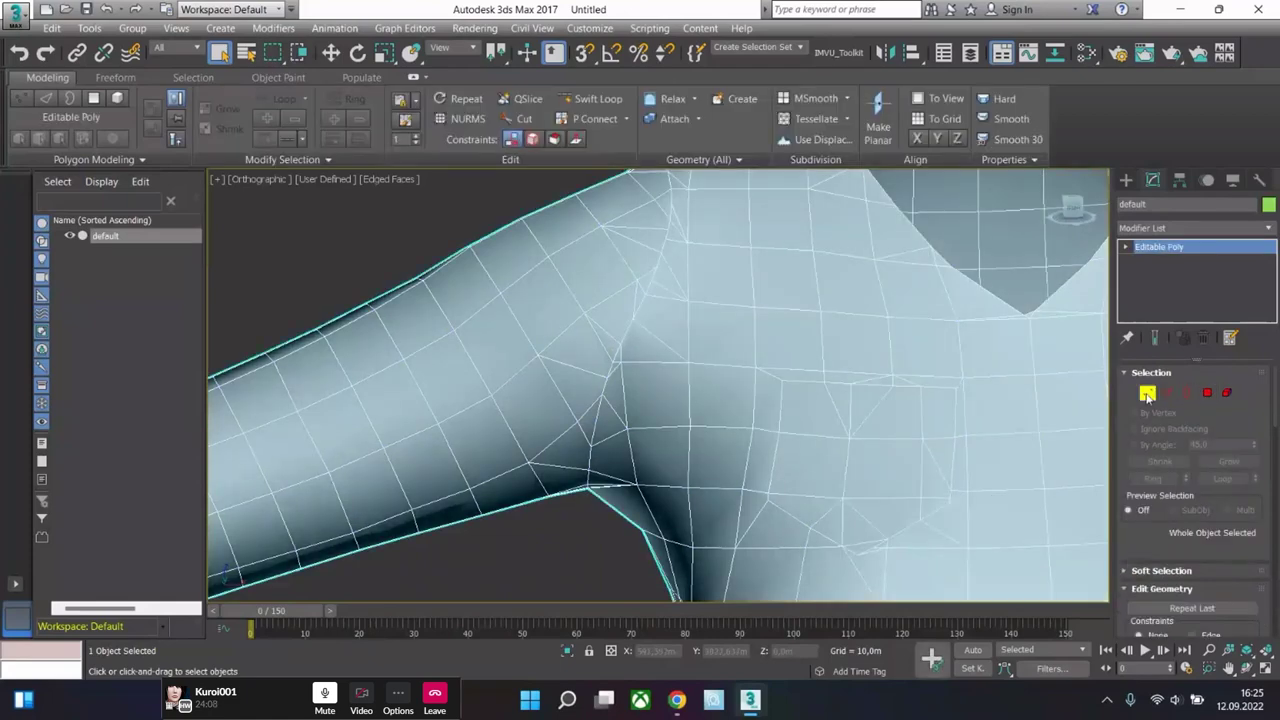
key("1")
right_click(620, 342)
- With Target Weld on, merge the visible stray armpit vertices into their upper neighbours
left_click(585, 449)
scroll(600, 383, "up", 5)
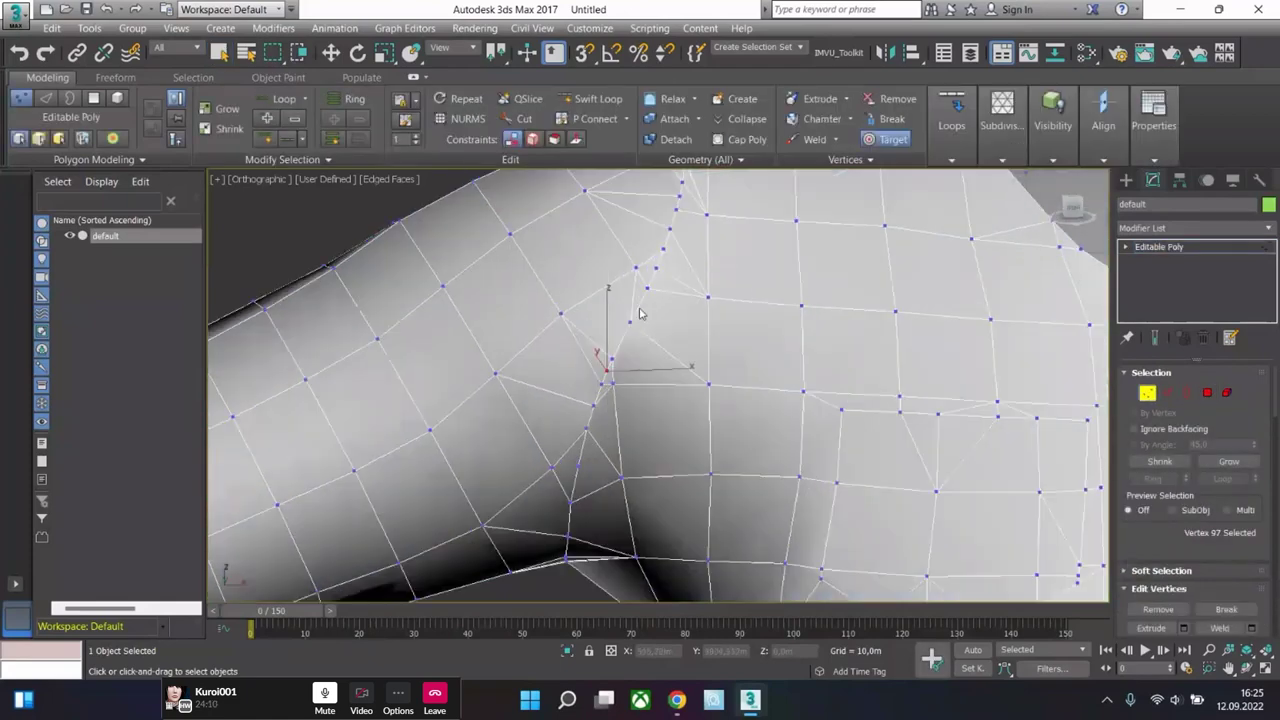
left_click(586, 414)
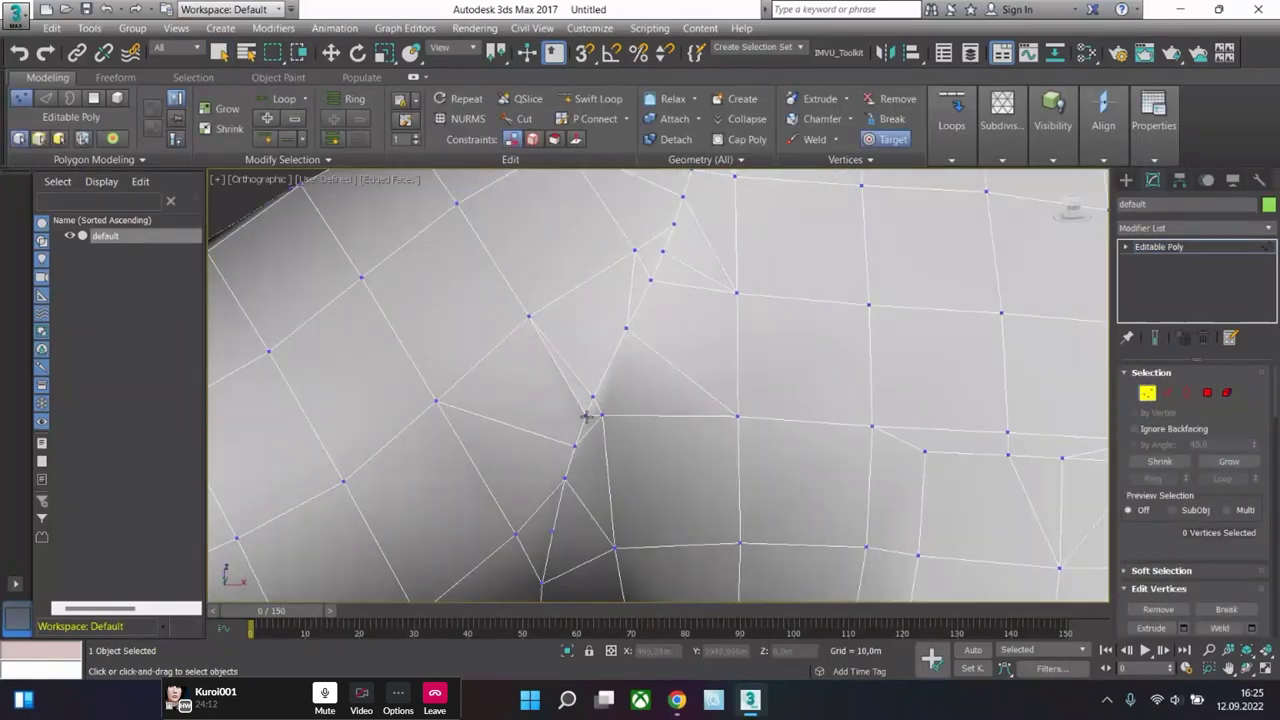
left_click(595, 397)
left_click(628, 328)
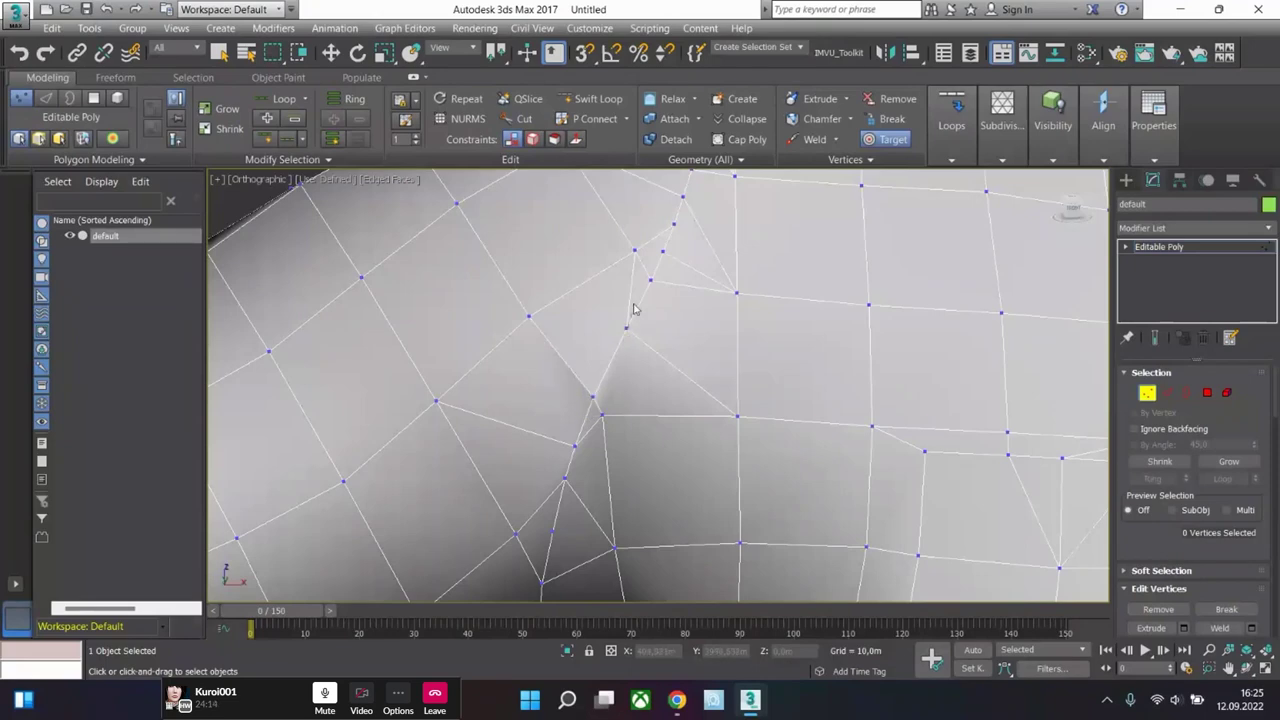
left_click(649, 280)
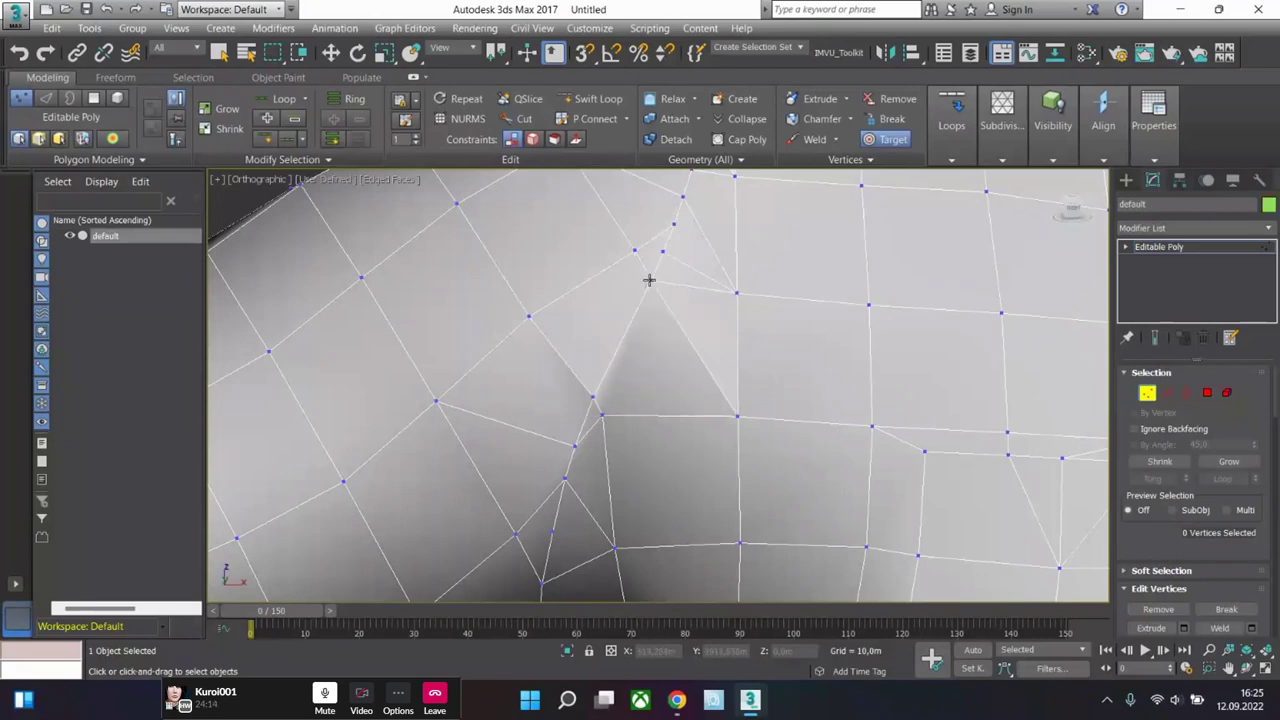
left_click(592, 399)
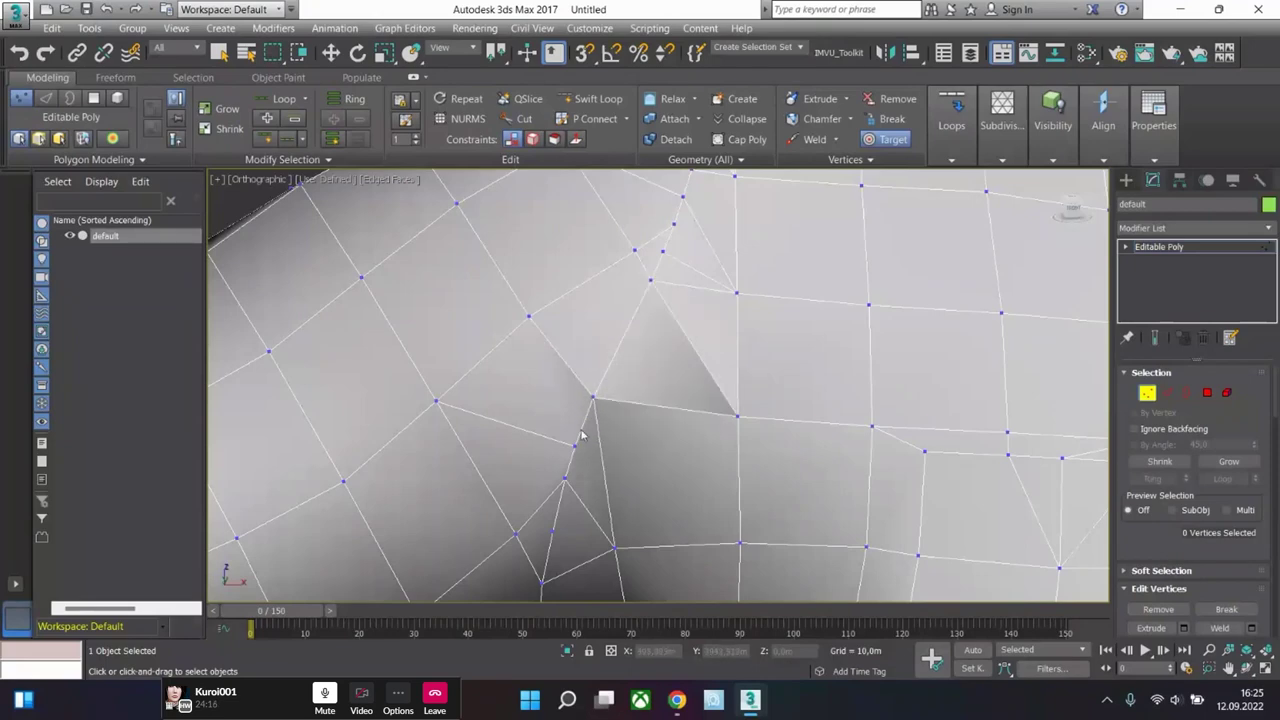
left_click(565, 479)
- Orbit under the armpit and weld the small leftover vertices to remove doubled edges
middle_click_drag(568, 482, 600, 318, "alt")
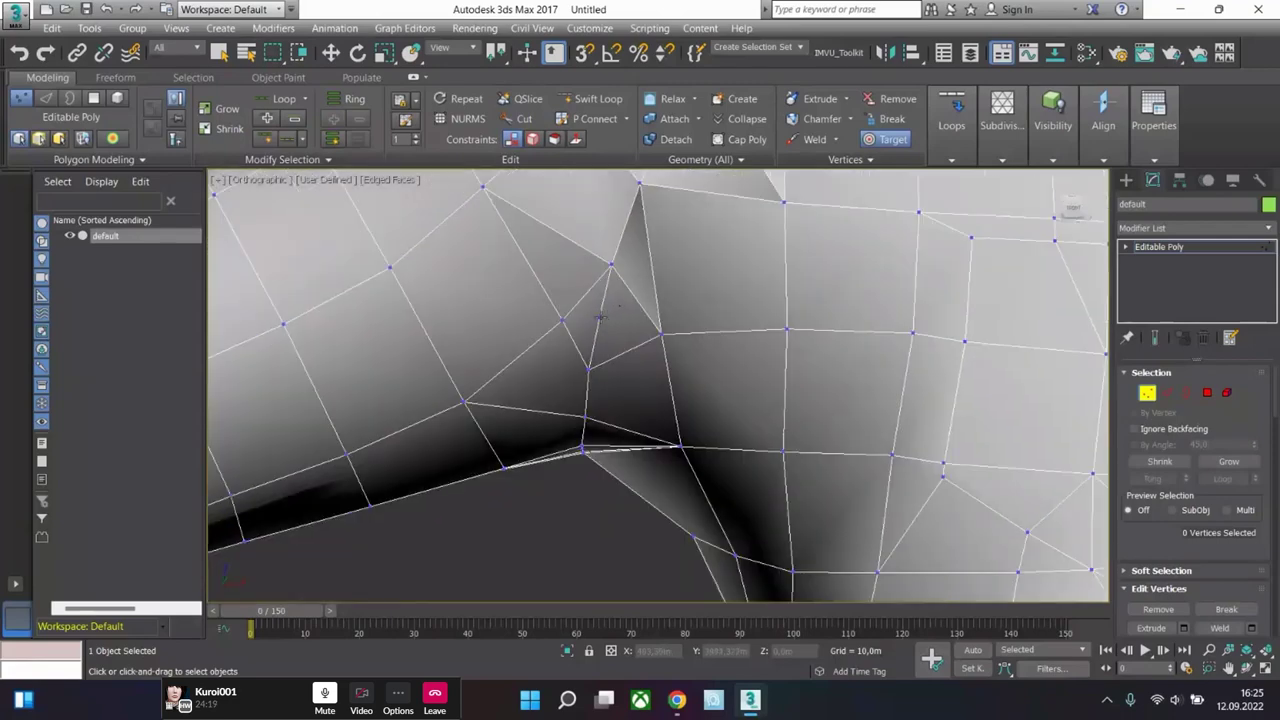
left_click(590, 367)
middle_click_drag(571, 470, 590, 372, "alt")
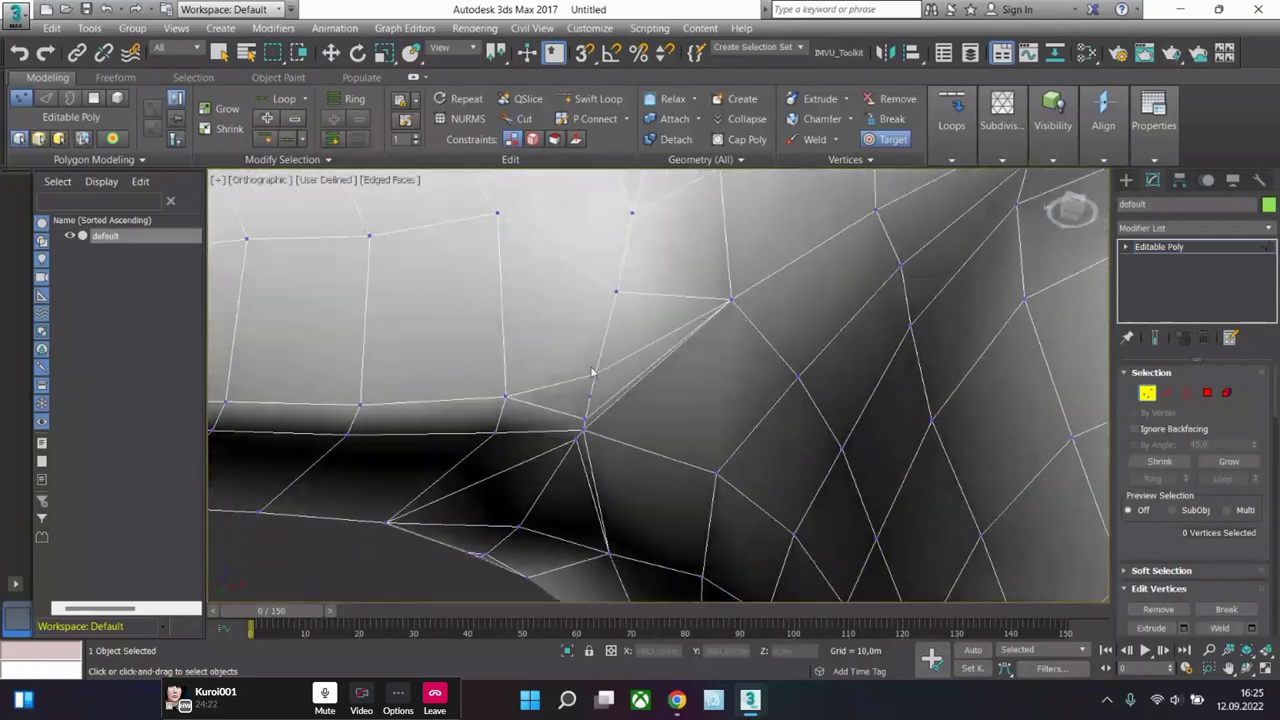
left_click(596, 373)
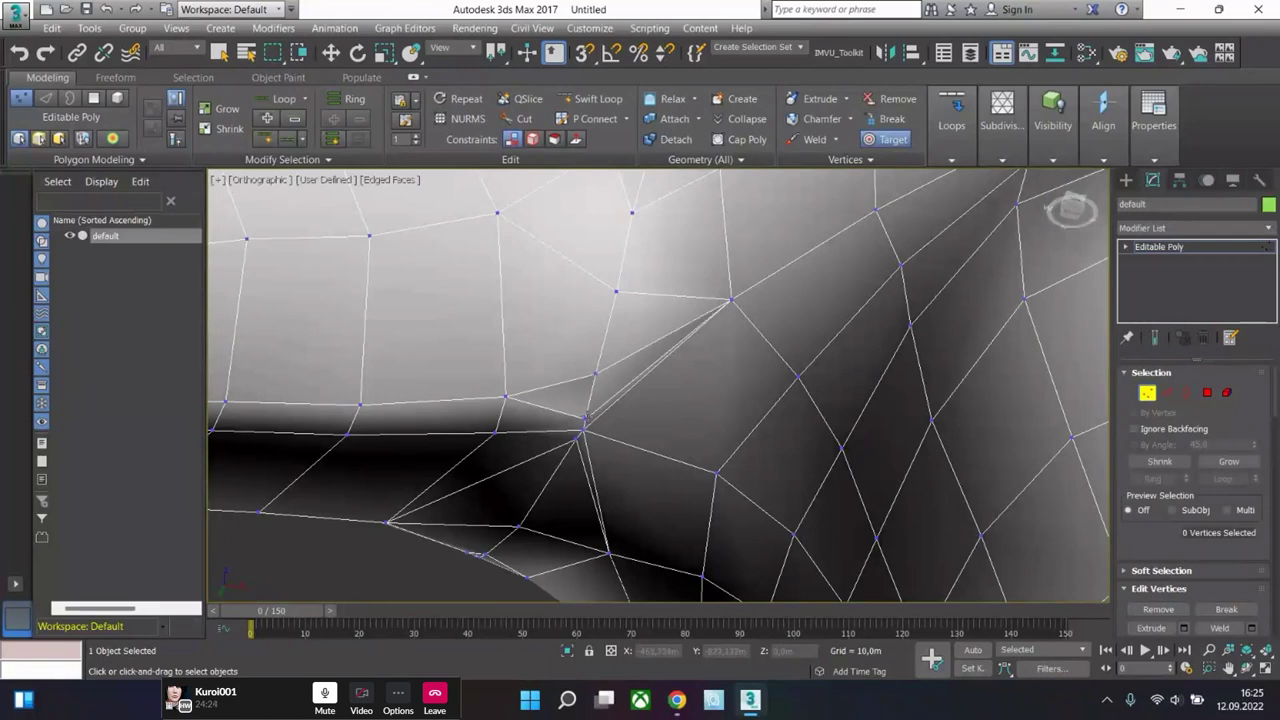
left_click(592, 413)
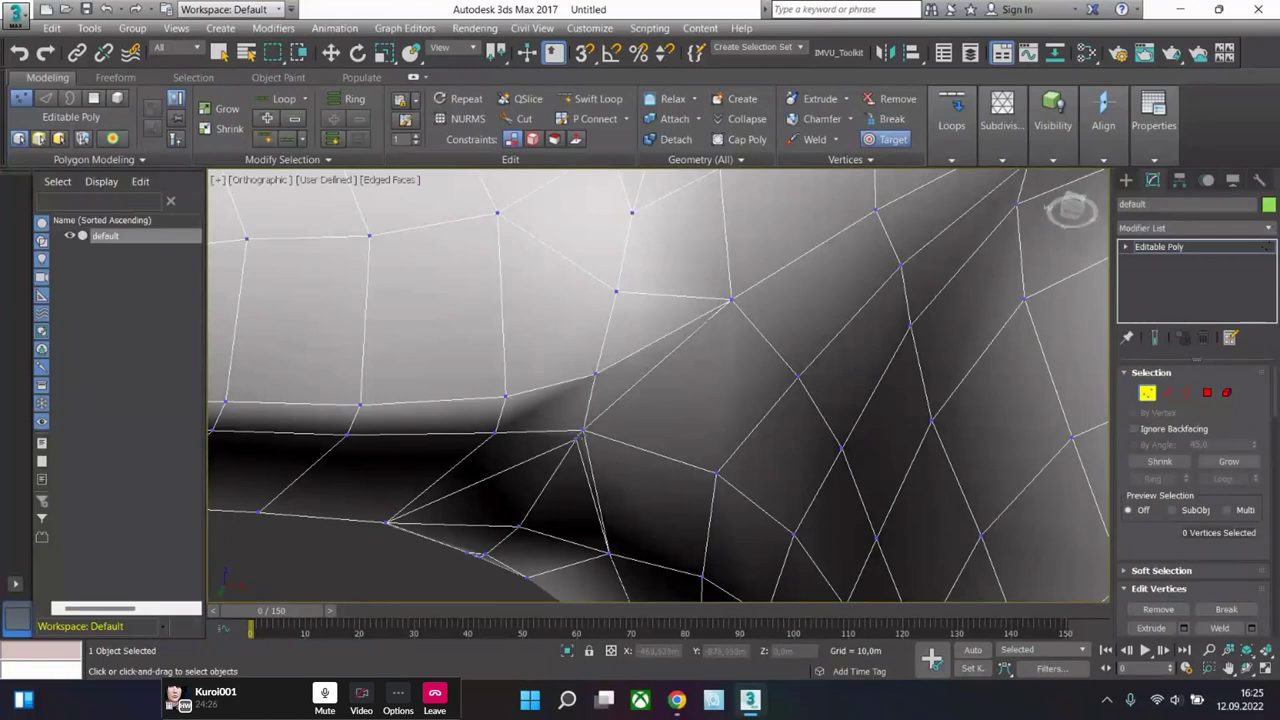
scroll(580, 433, "down", 5)
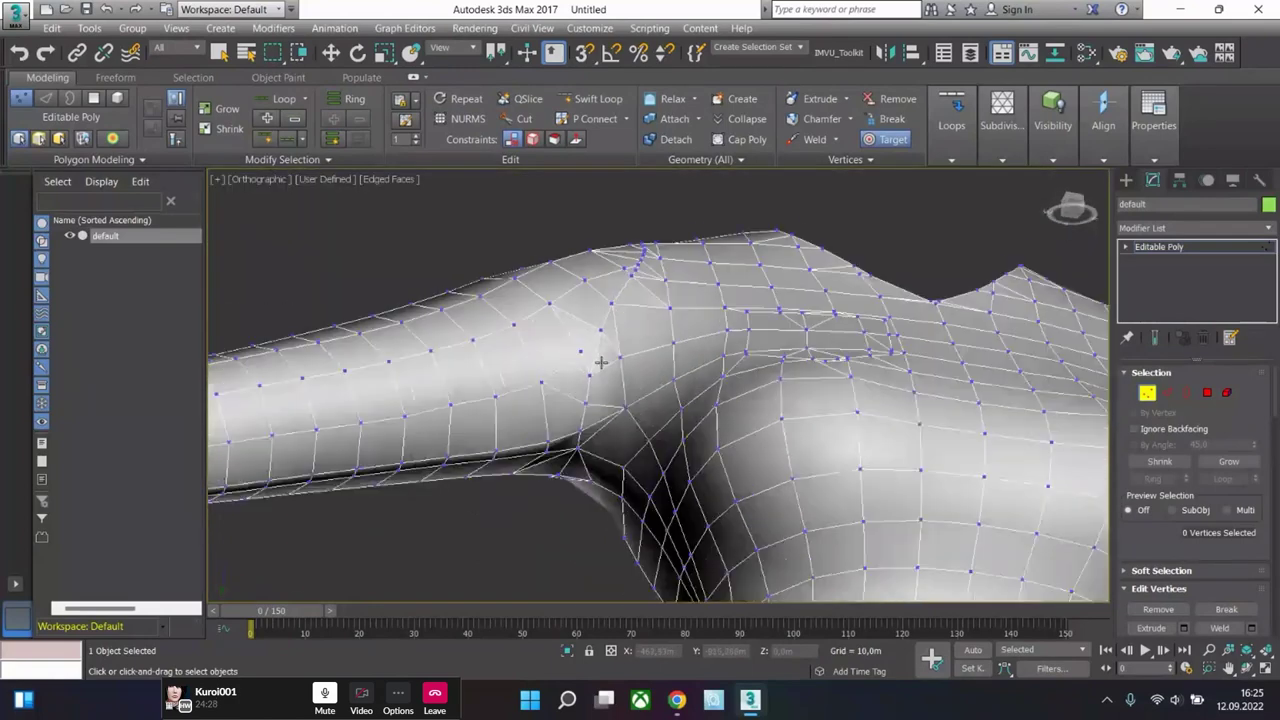
scroll(600, 362, "up", 4)
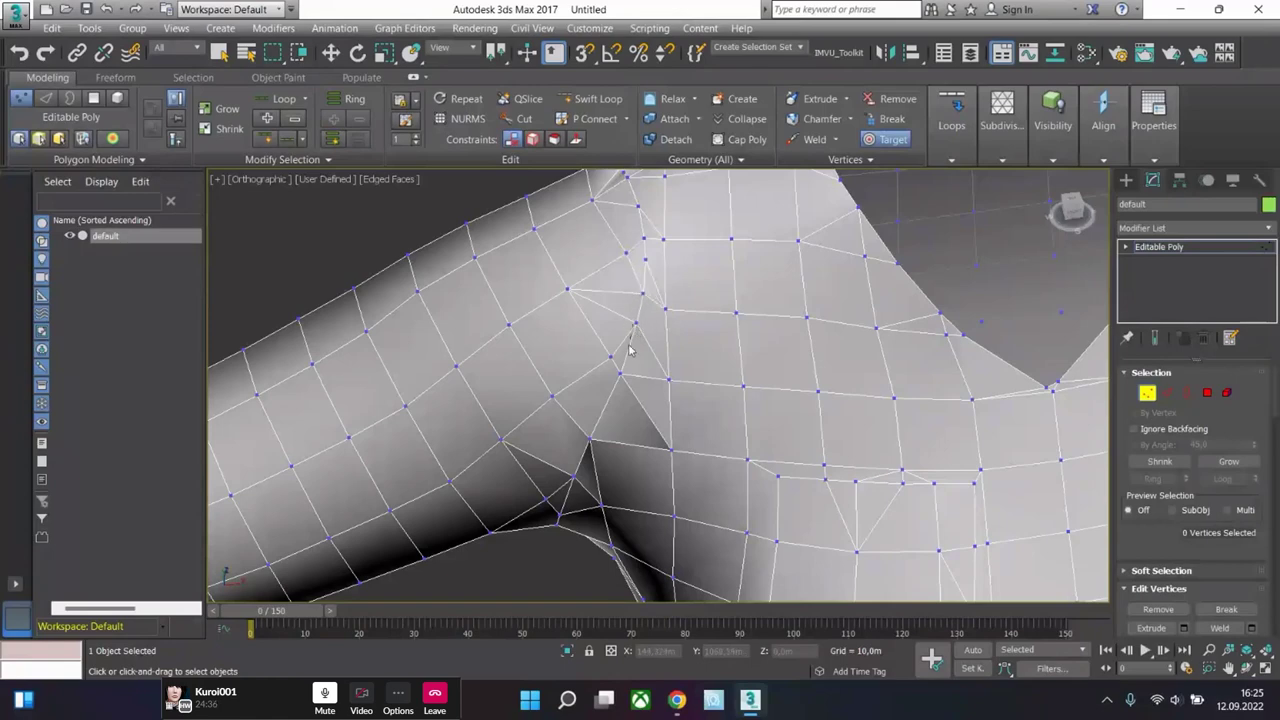
- Weld the first stray seam vertex into its neighbour and inspect the hole in the mesh
left_click(619, 376)
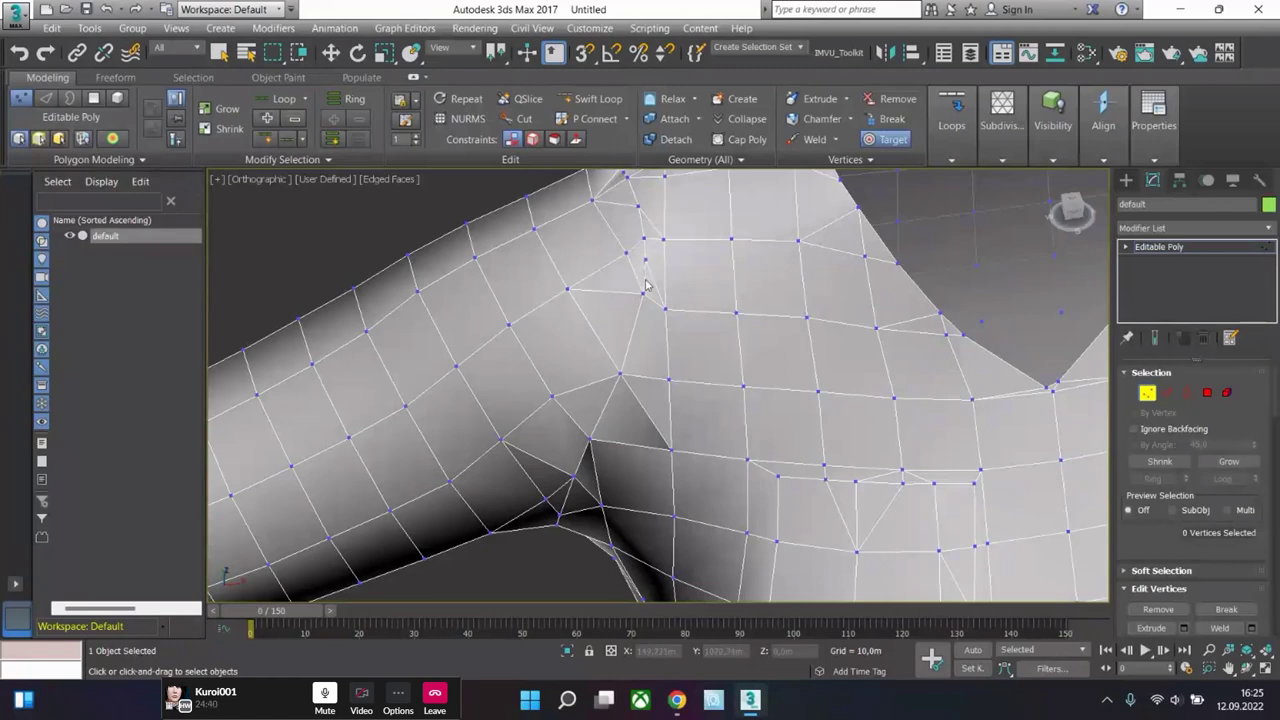
middle_click_drag(643, 237, 637, 284, "alt")
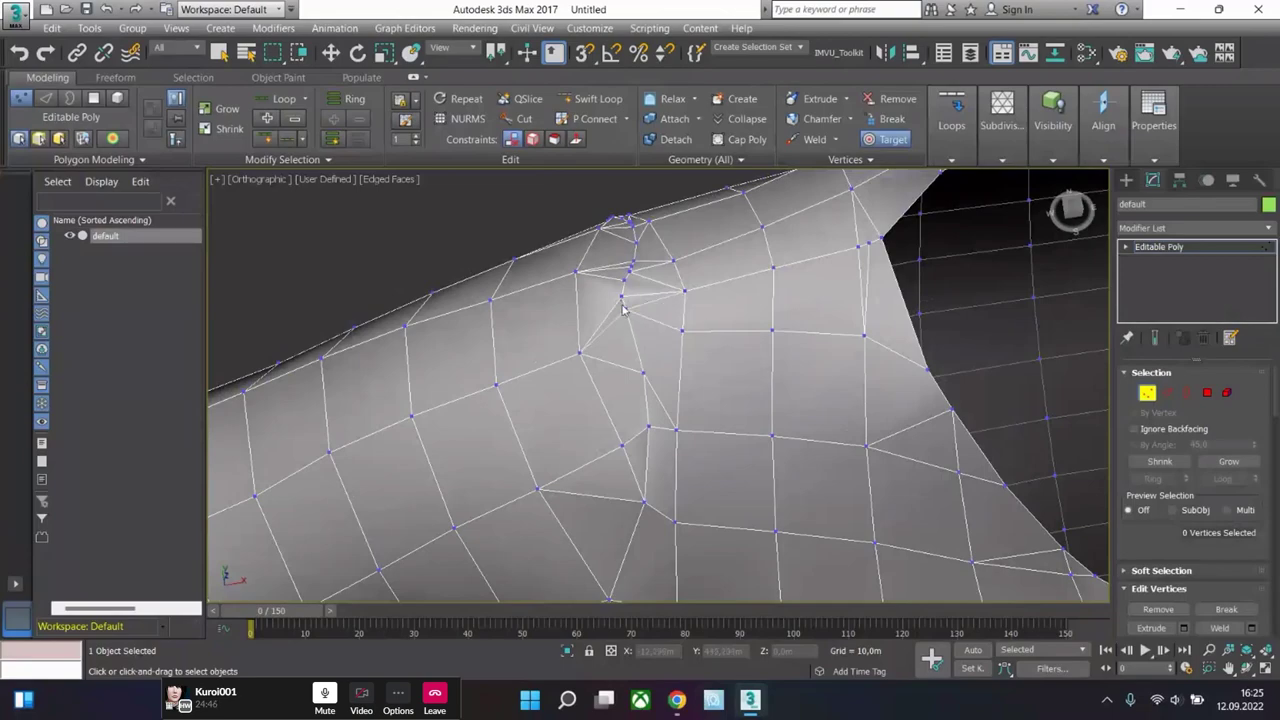
middle_click_drag(620, 300, 684, 457, "alt")
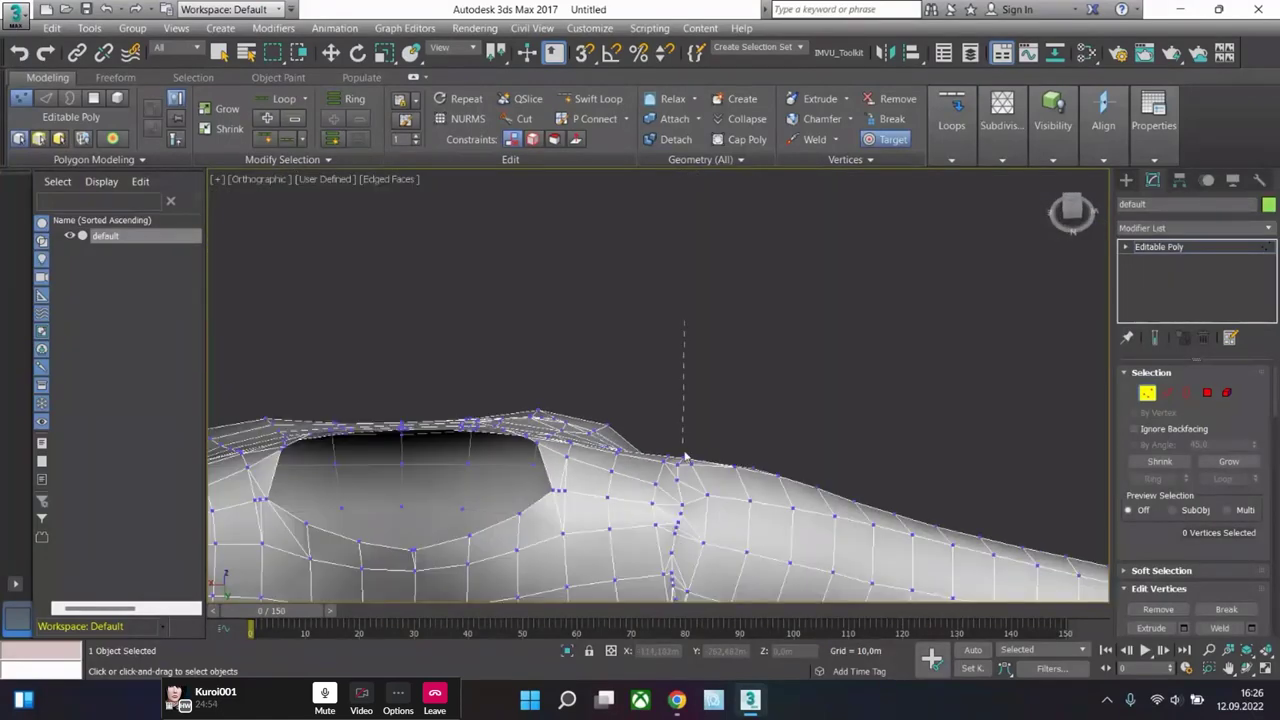
key("q")
scroll(720, 417, "up", 5)
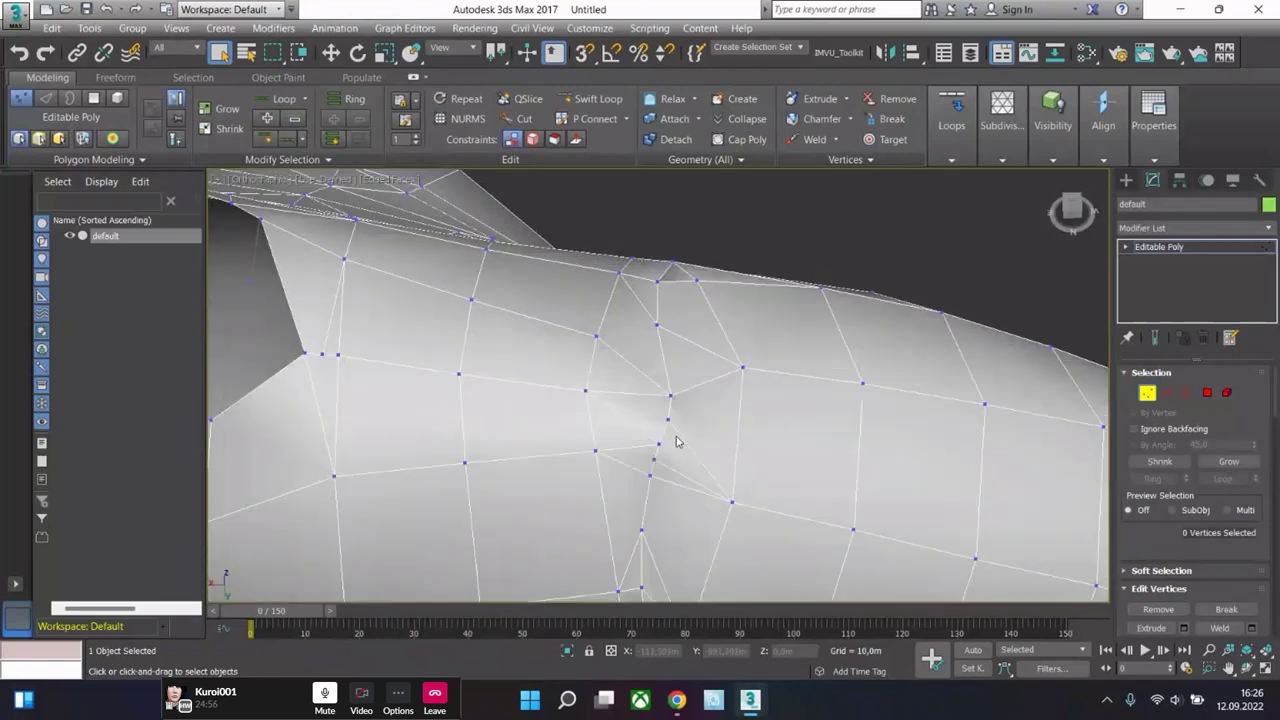
- Select vertex 291 and Target Weld it and the next seam vertices onto the ones below
left_click(669, 421)
right_click(669, 421)
left_click(623, 526)
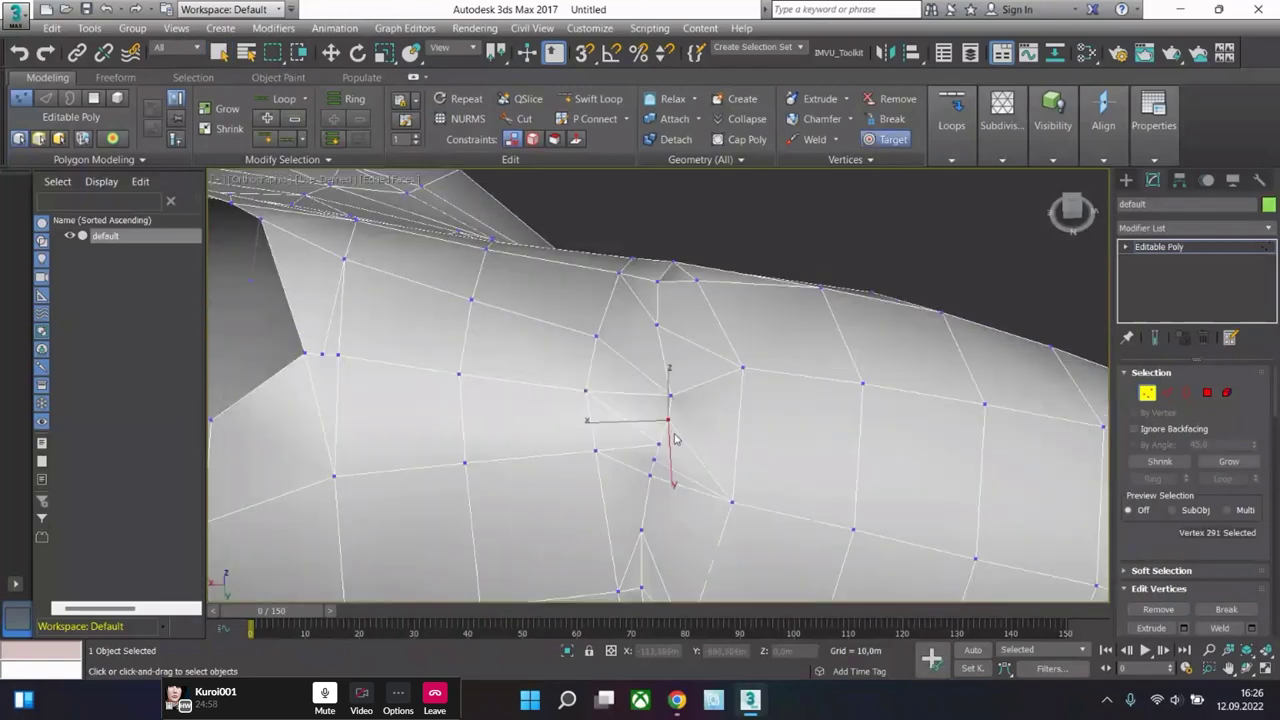
left_click(668, 421)
left_click(658, 445)
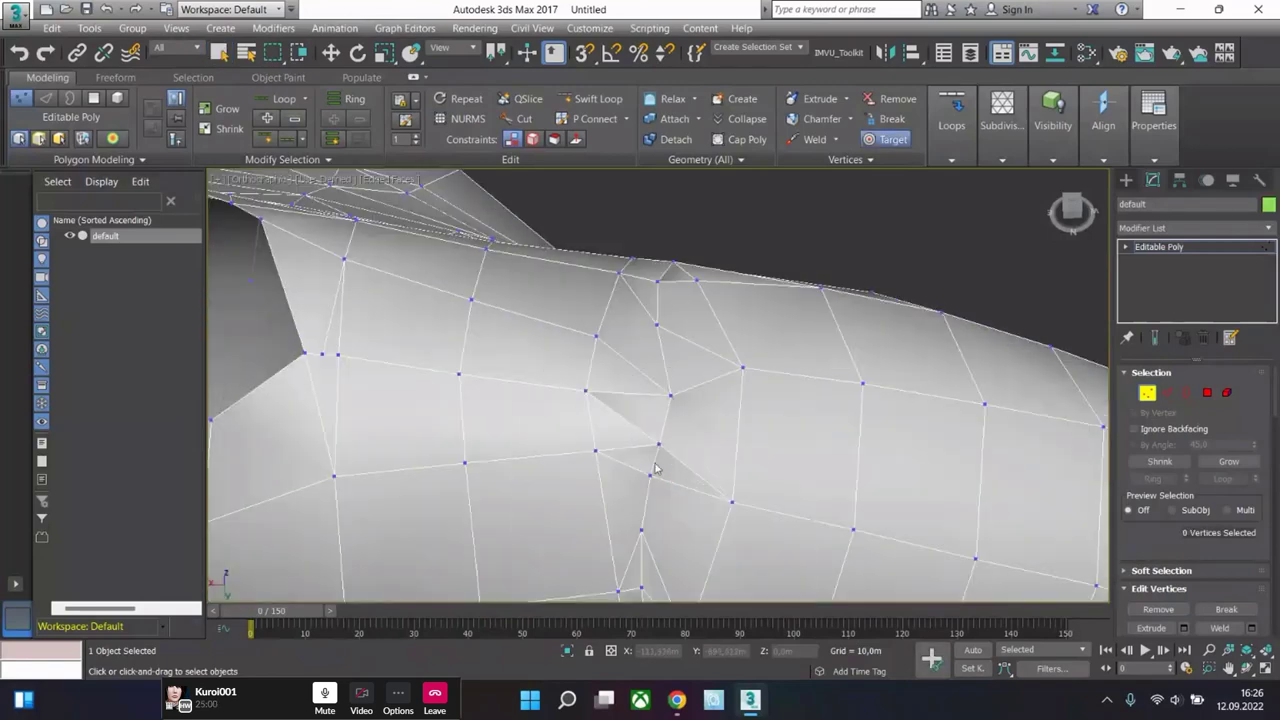
left_click(656, 446)
left_click(650, 476)
- Weld the next run of seam vertices down the underarm onto one shared vertex
middle_click_drag(650, 487, 680, 272)
left_click(667, 307)
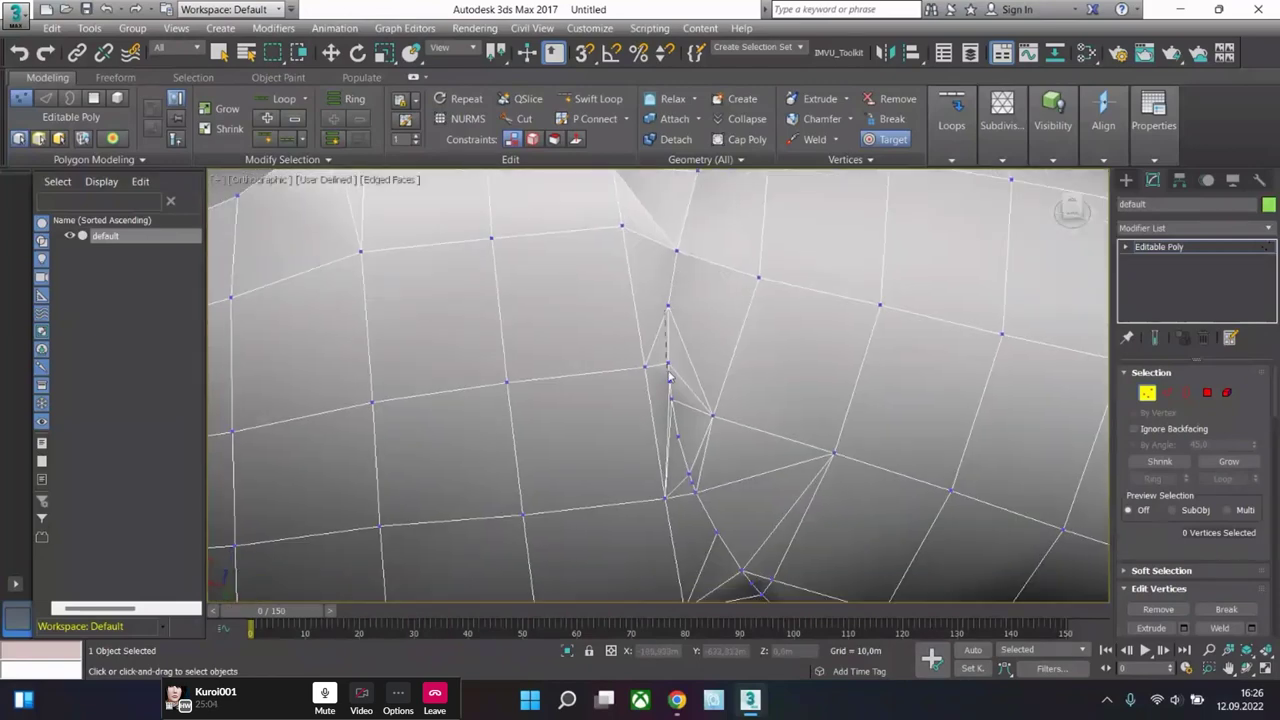
left_click(670, 362)
left_click(645, 366)
left_click(670, 362)
left_click(670, 362)
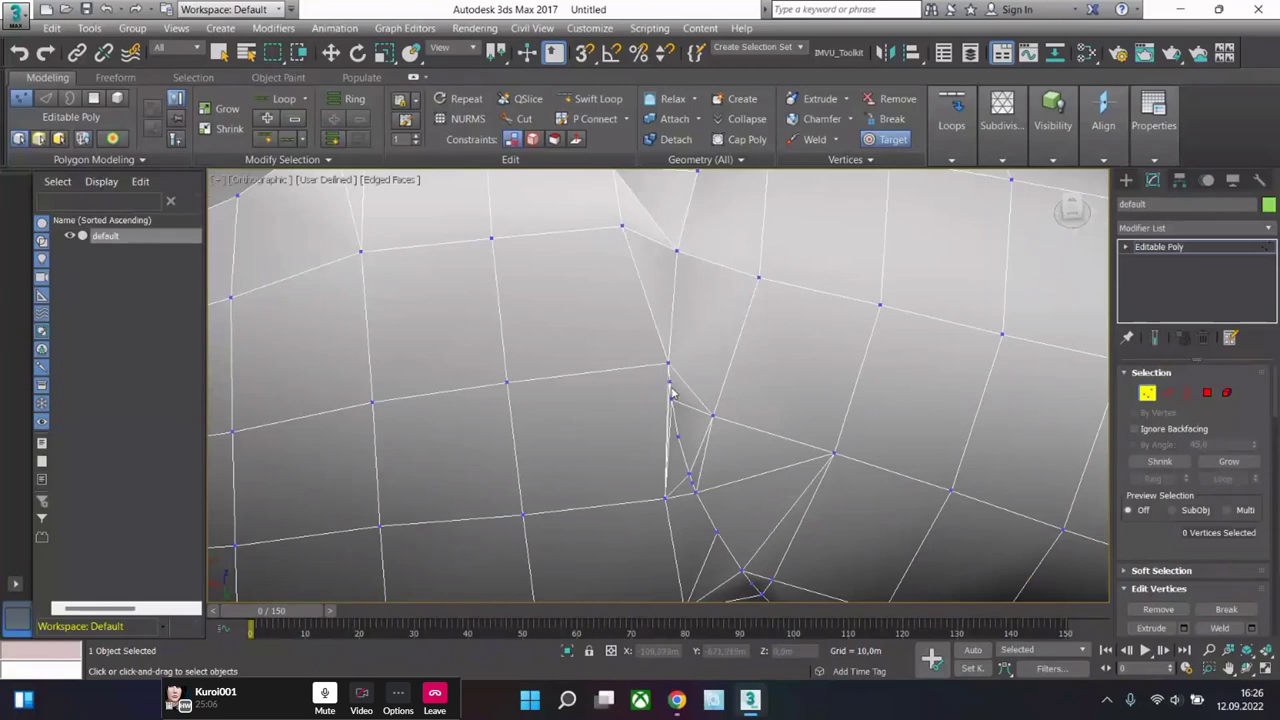
left_click(670, 395)
left_click(669, 363)
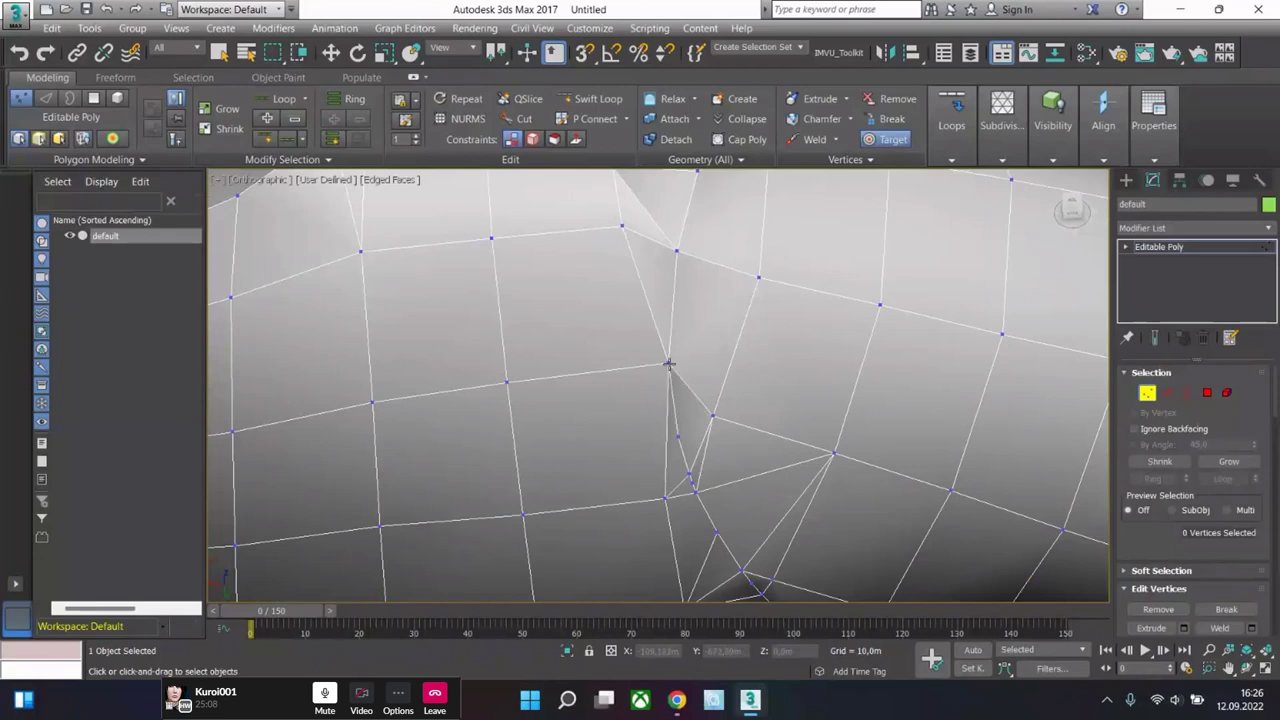
- Weld the dangling lower vertex and the stray armpit vertex onto their neighbours
left_click(689, 471)
left_click(693, 485)
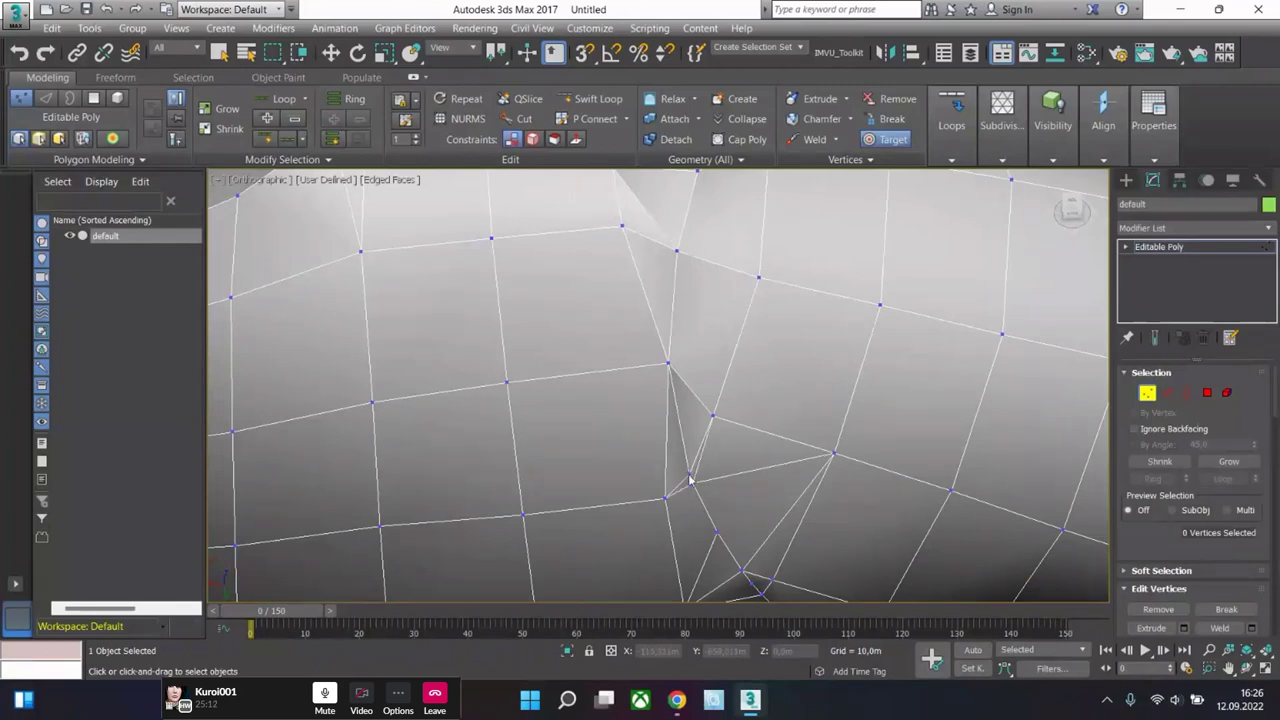
mouse_move(688, 405)
middle_mouse_down("alt")
mouse_move(680, 309)
mouse_move(700, 375)
mouse_move(716, 280)
middle_mouse_up("alt")
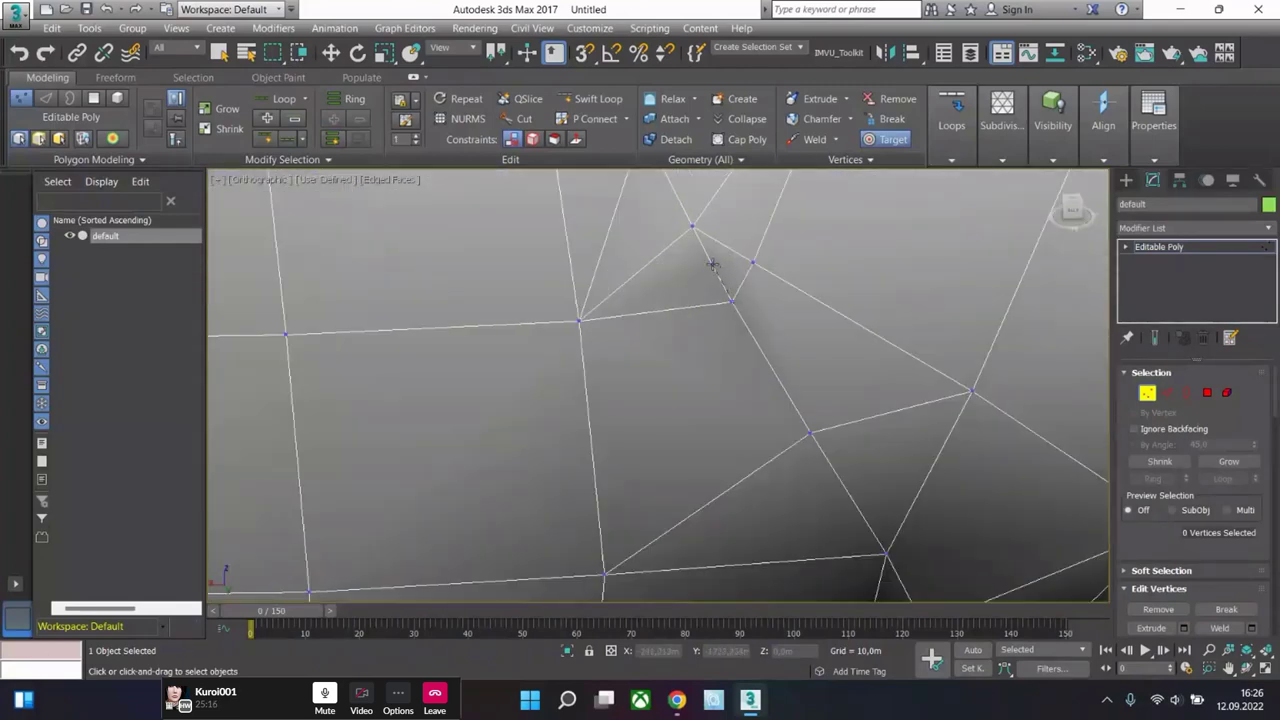
left_click(711, 263)
left_click(690, 228)
left_click(710, 265)
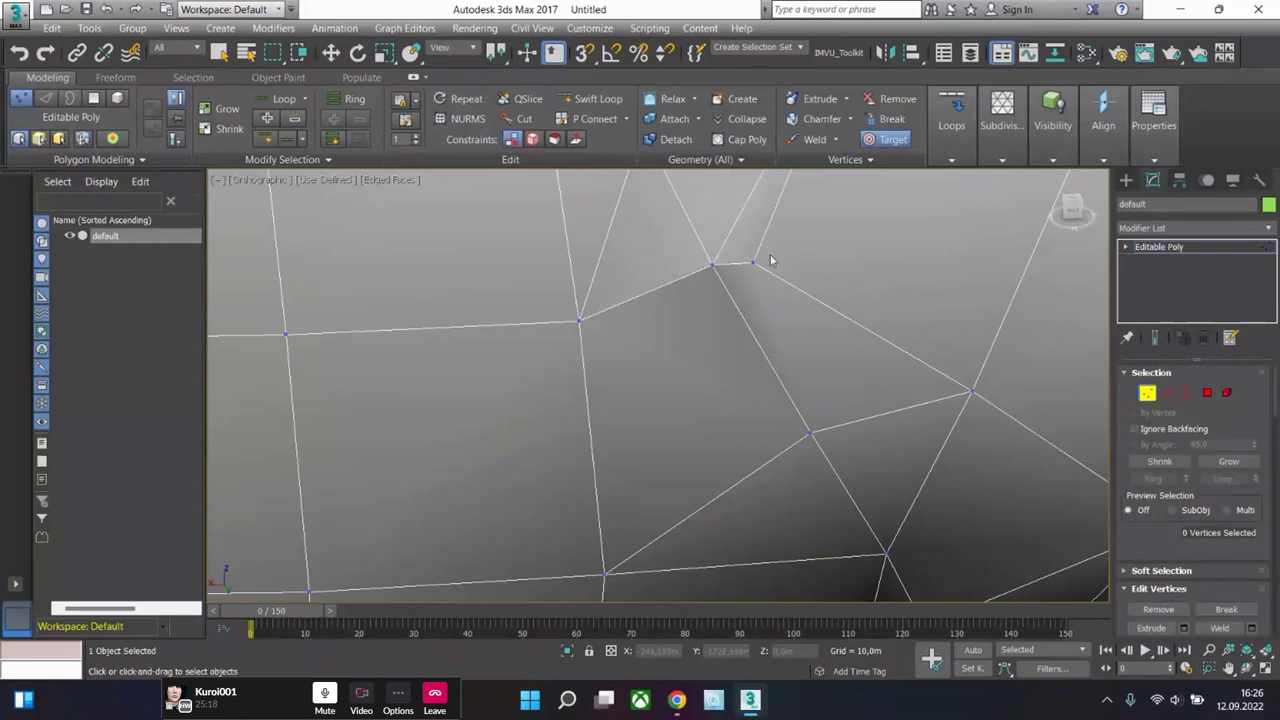
- Merge the side and upper armpit vertices into that same vertex
left_click(752, 262)
left_click(711, 264)
middle_click_drag(711, 265, 708, 264, "alt")
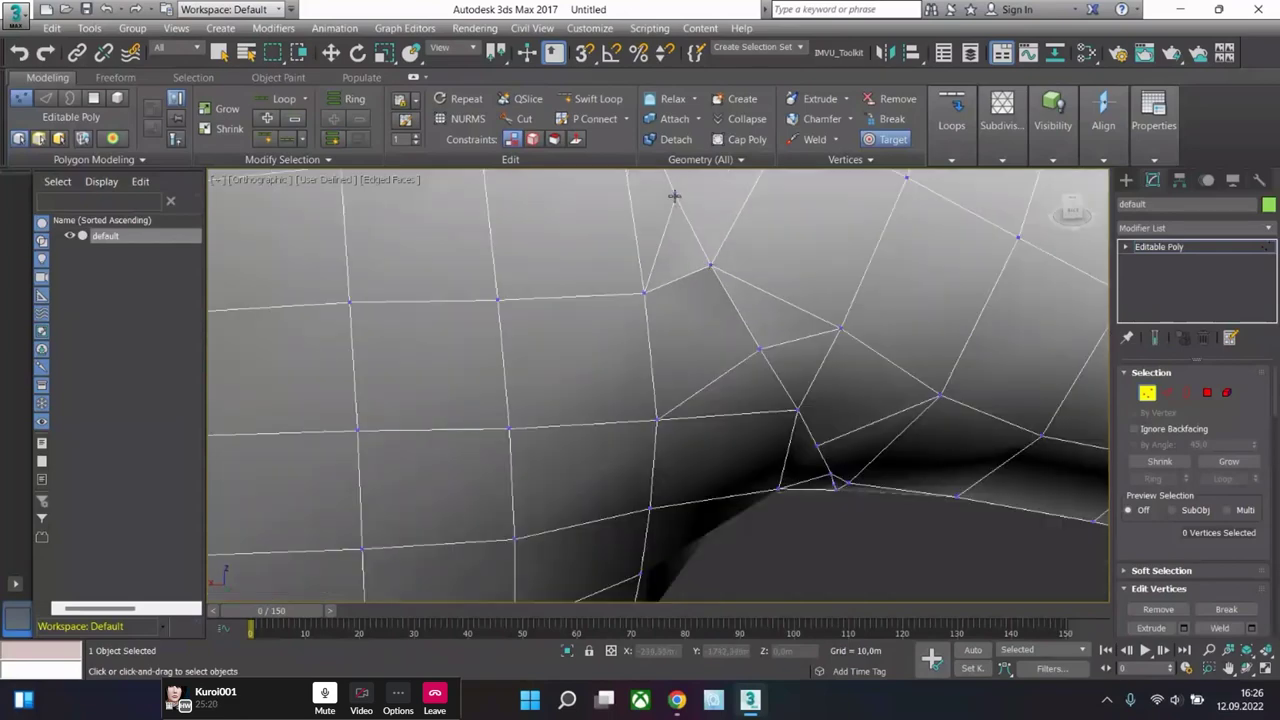
left_click(675, 196)
left_click(711, 265)
- Weld the lower armpit vertex onto the vertex above it
scroll(757, 378, "down", 2)
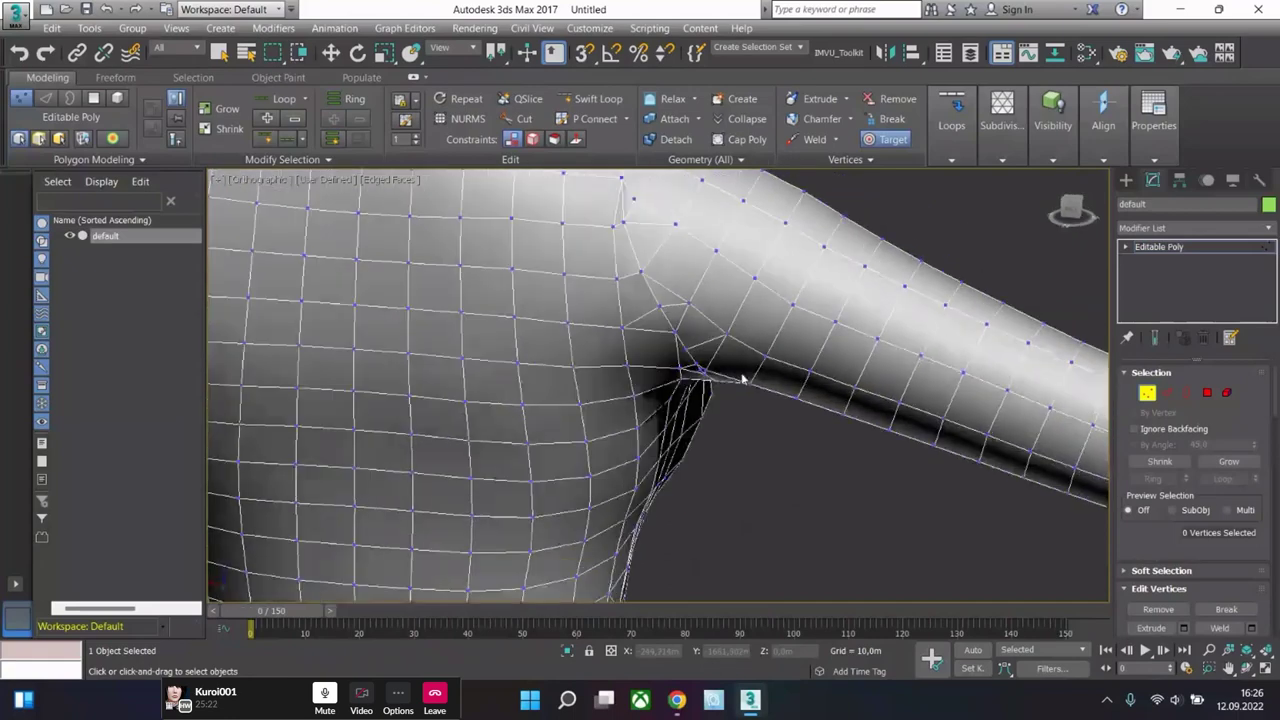
scroll(757, 340, "up", 8)
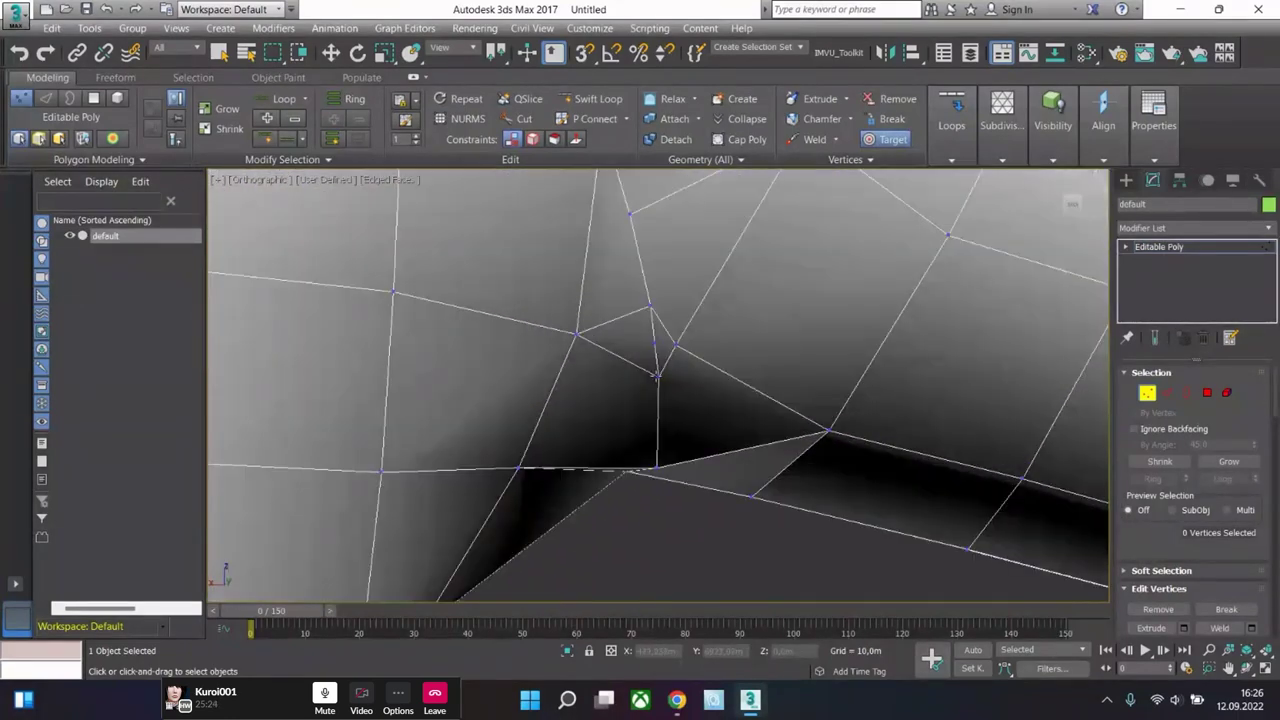
left_click_drag(656, 375, 654, 343)
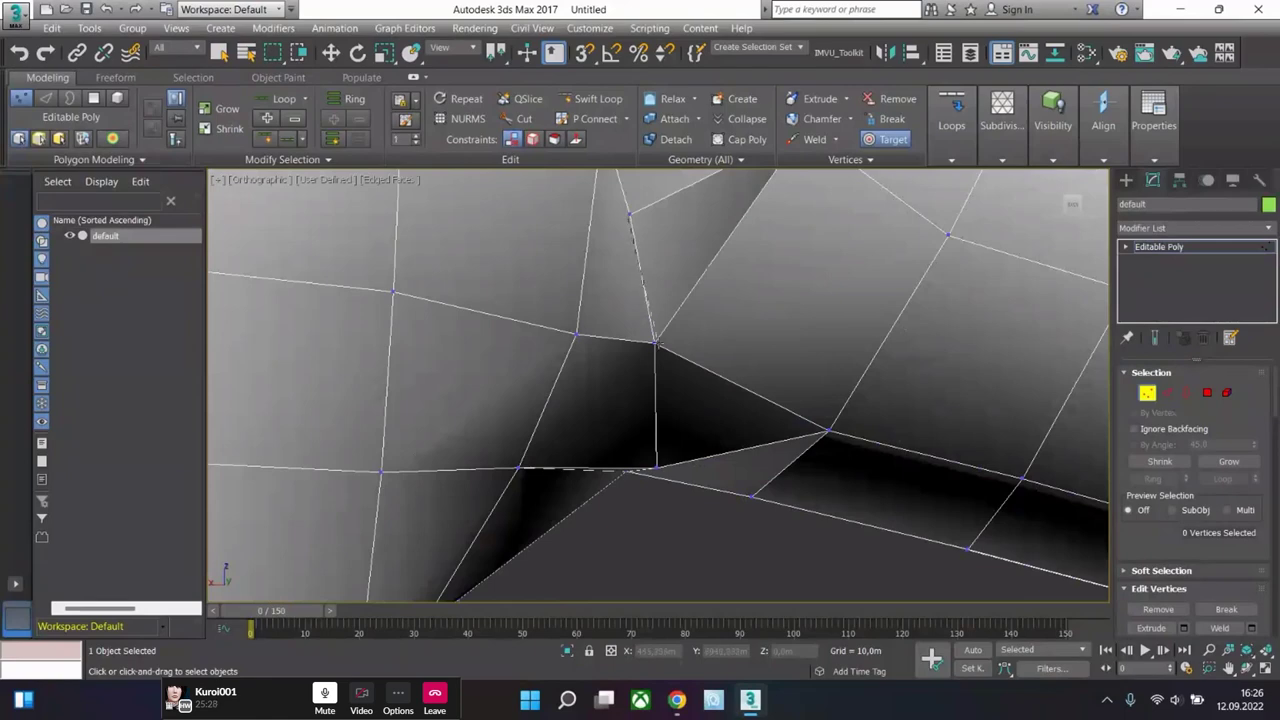
scroll(655, 342, "down", 5)
scroll(597, 255, "up", 2)
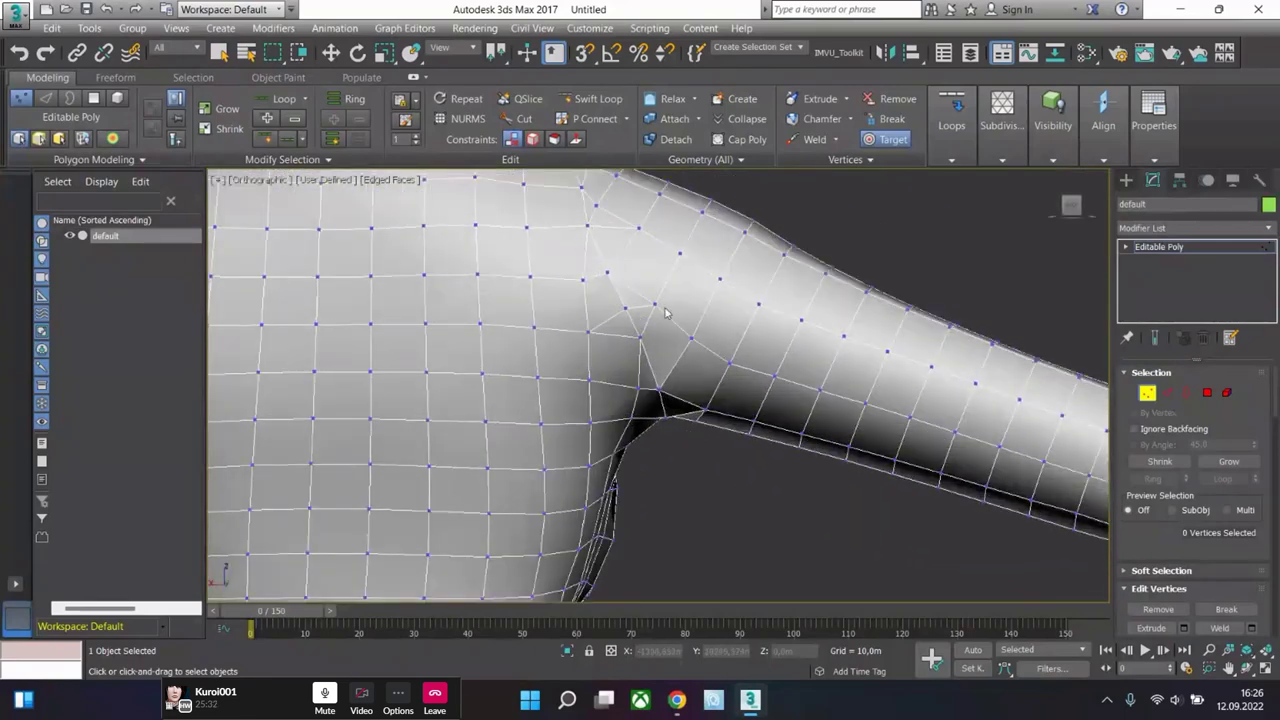
- Target Weld the stray armhole vertices at the shoulder to remove the folded face
middle_click_drag(668, 312, 452, 378, "alt")
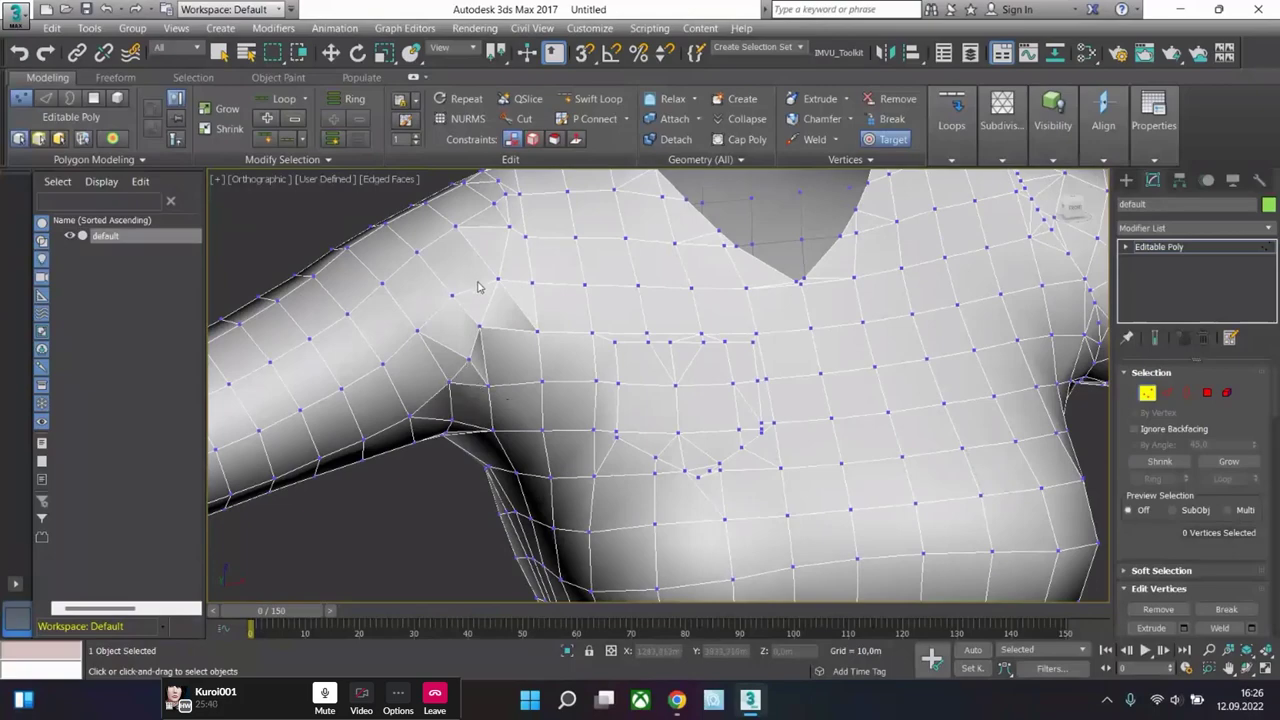
middle_click_drag(487, 288, 752, 437, "alt")
scroll(752, 437, "up", 5)
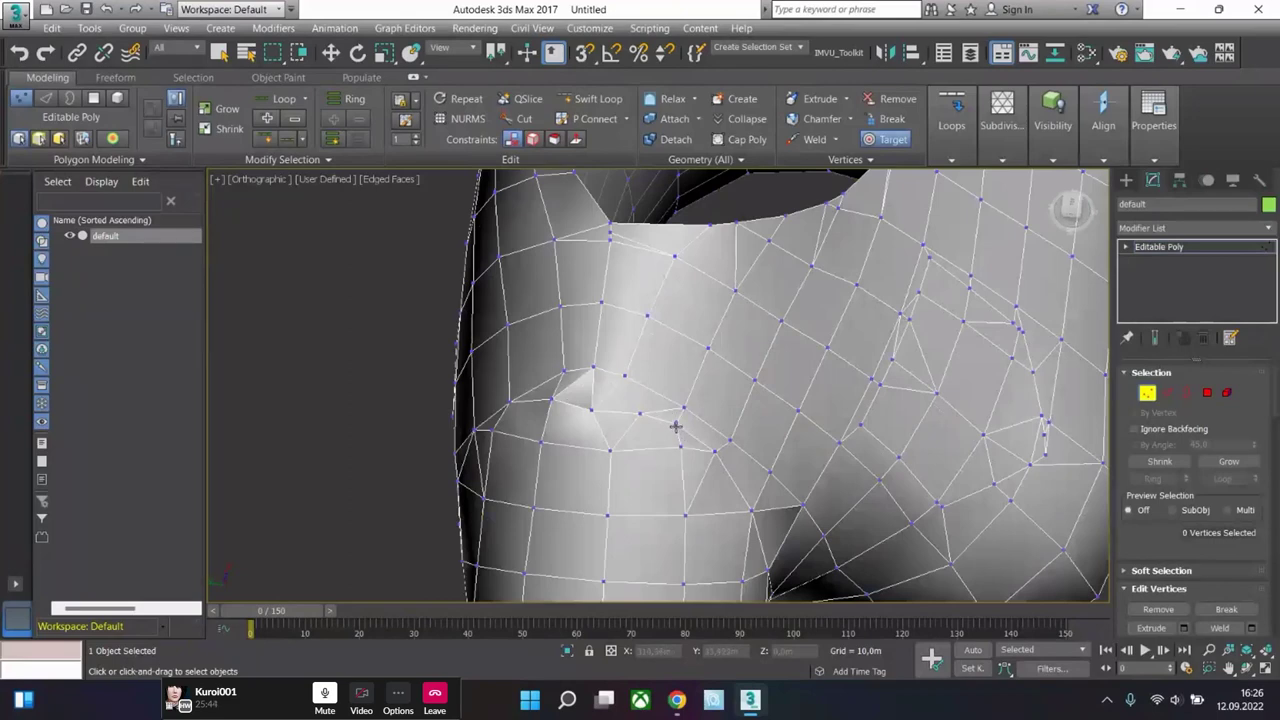
left_click(640, 413)
left_click(594, 412)
left_click(594, 412)
left_click(624, 376)
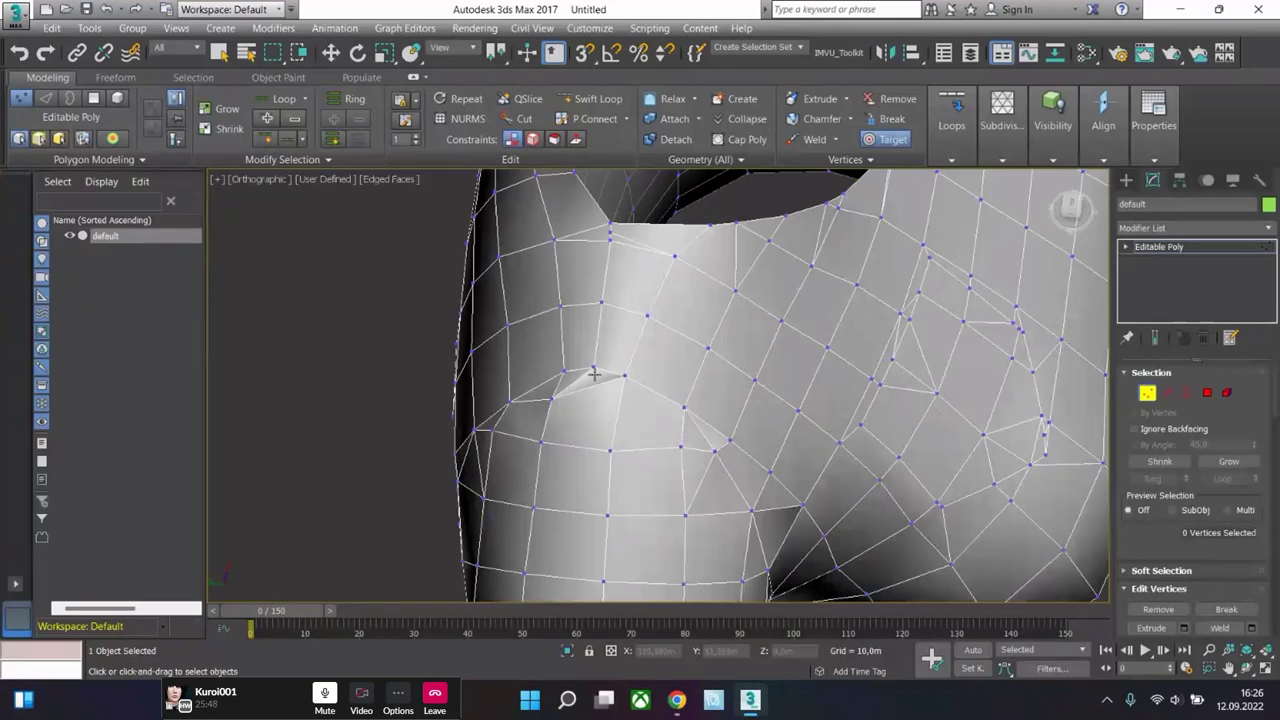
left_click(552, 401)
left_click(561, 370)
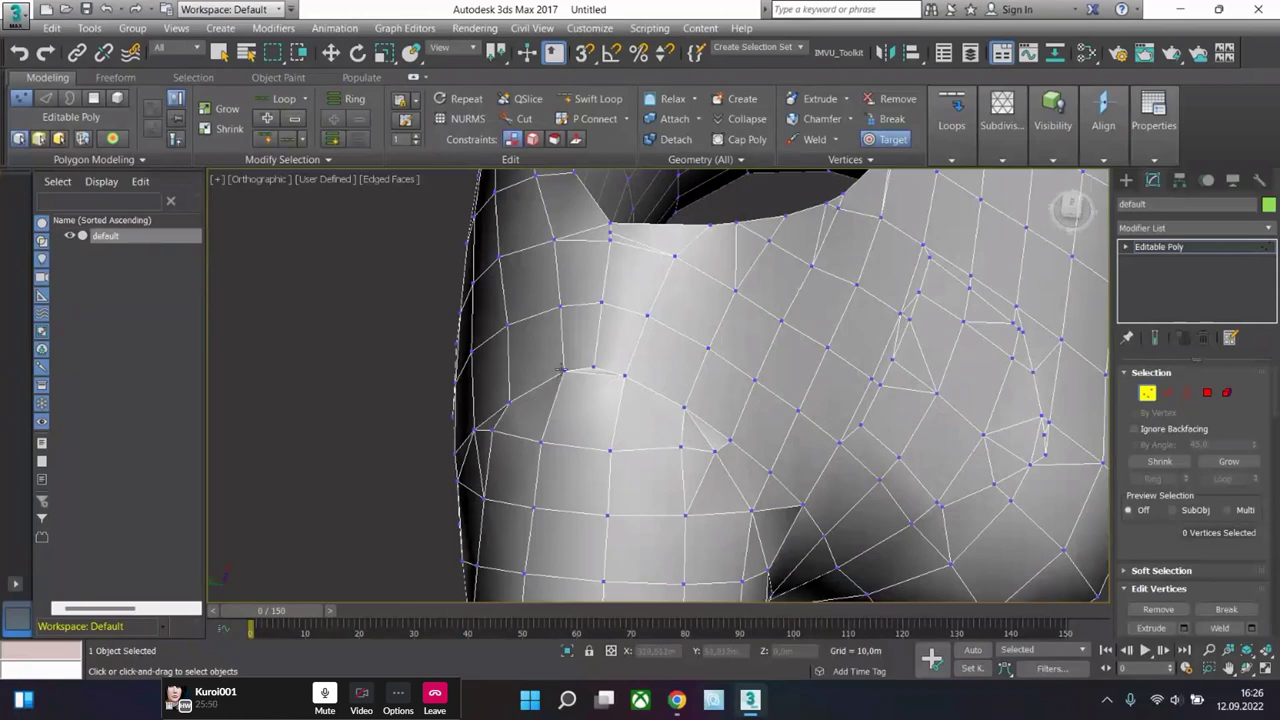
- Exit weld mode, select vertex 81, and widen the command panel to two columns
right_click(595, 369)
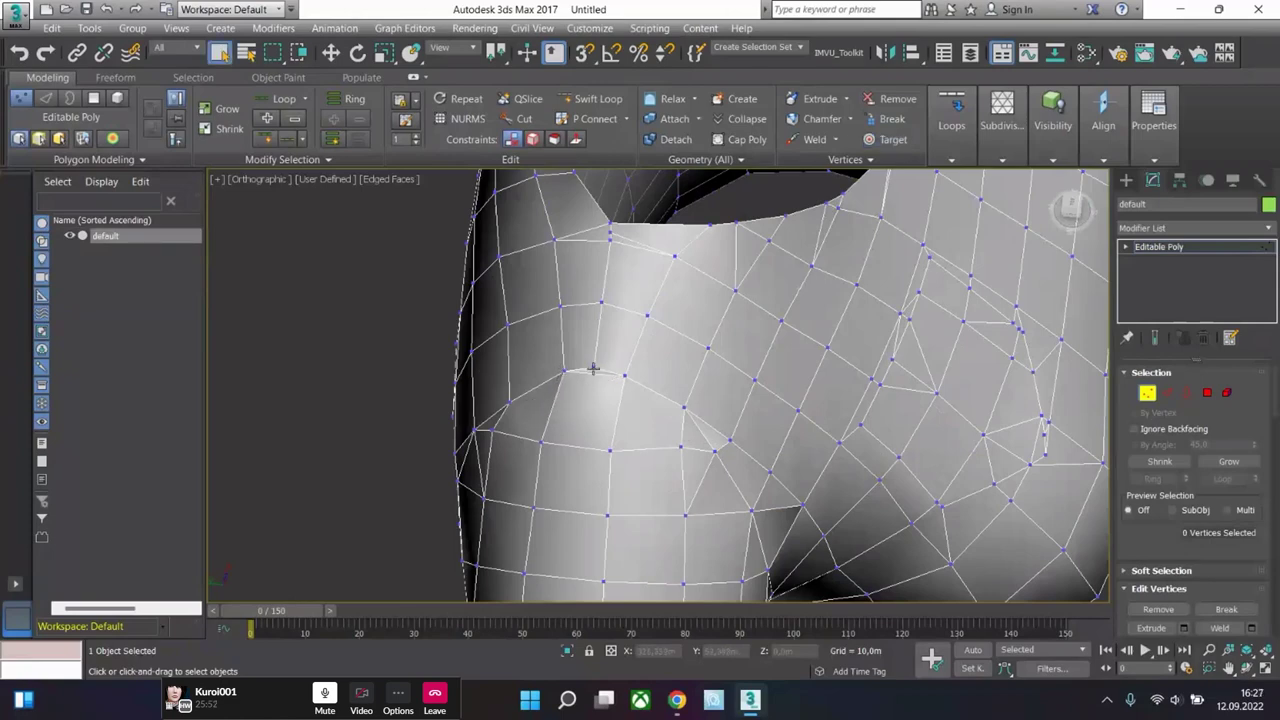
left_click(593, 367)
scroll(1200, 555, "down", 5)
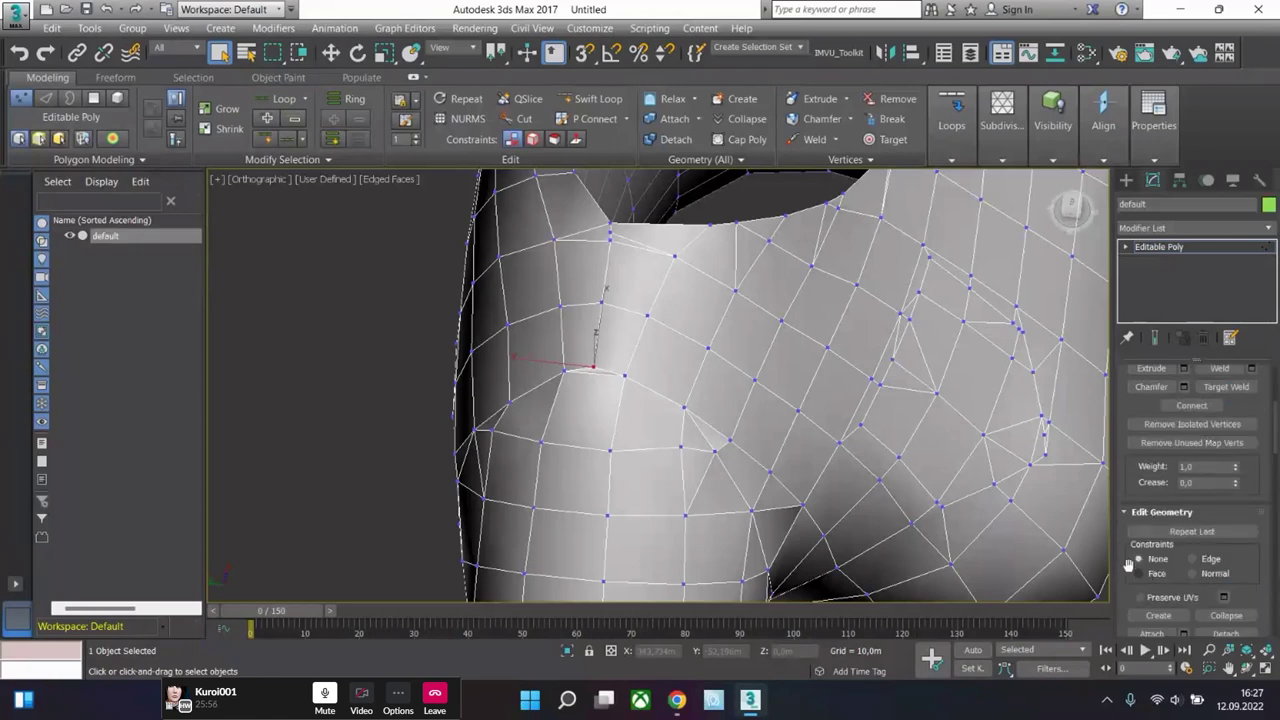
left_click_drag(1112, 564, 1040, 572)
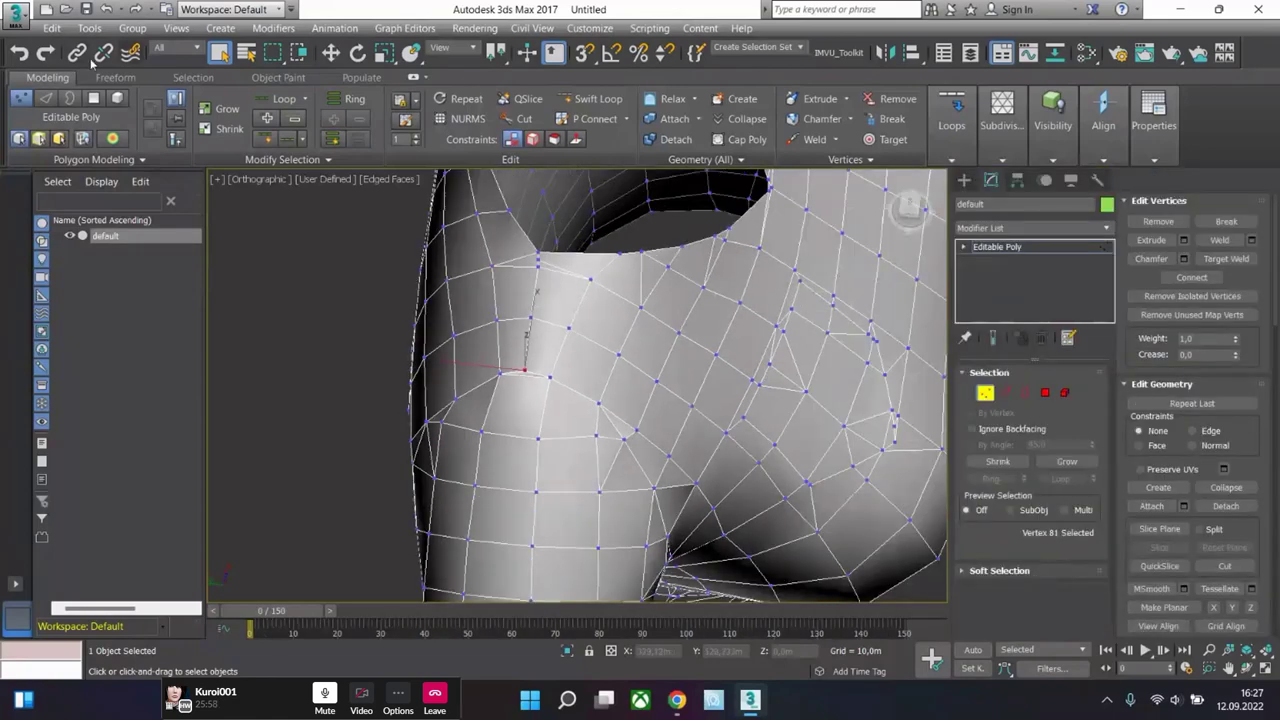
- Collapse the ribbon to one row and start a Cut from the vertex, cancelling it without adding an edge
double_click(48, 77)
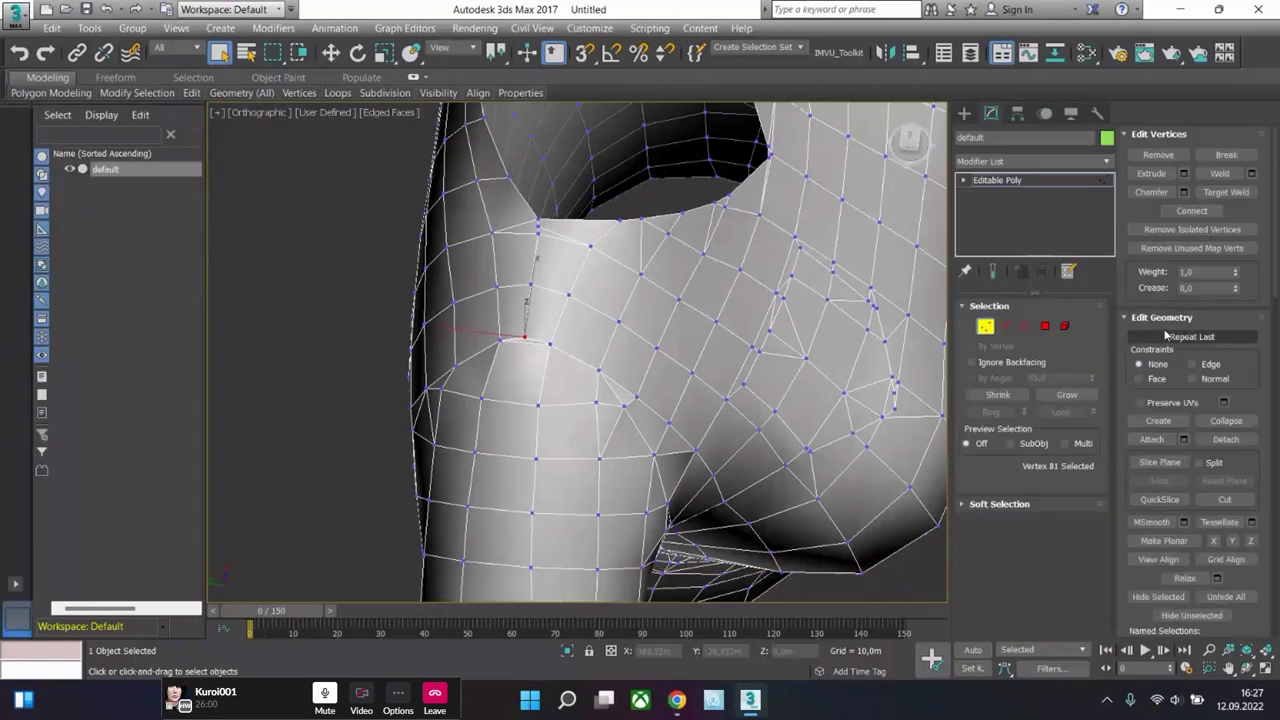
left_click(1222, 502)
scroll(518, 335, "up", 2)
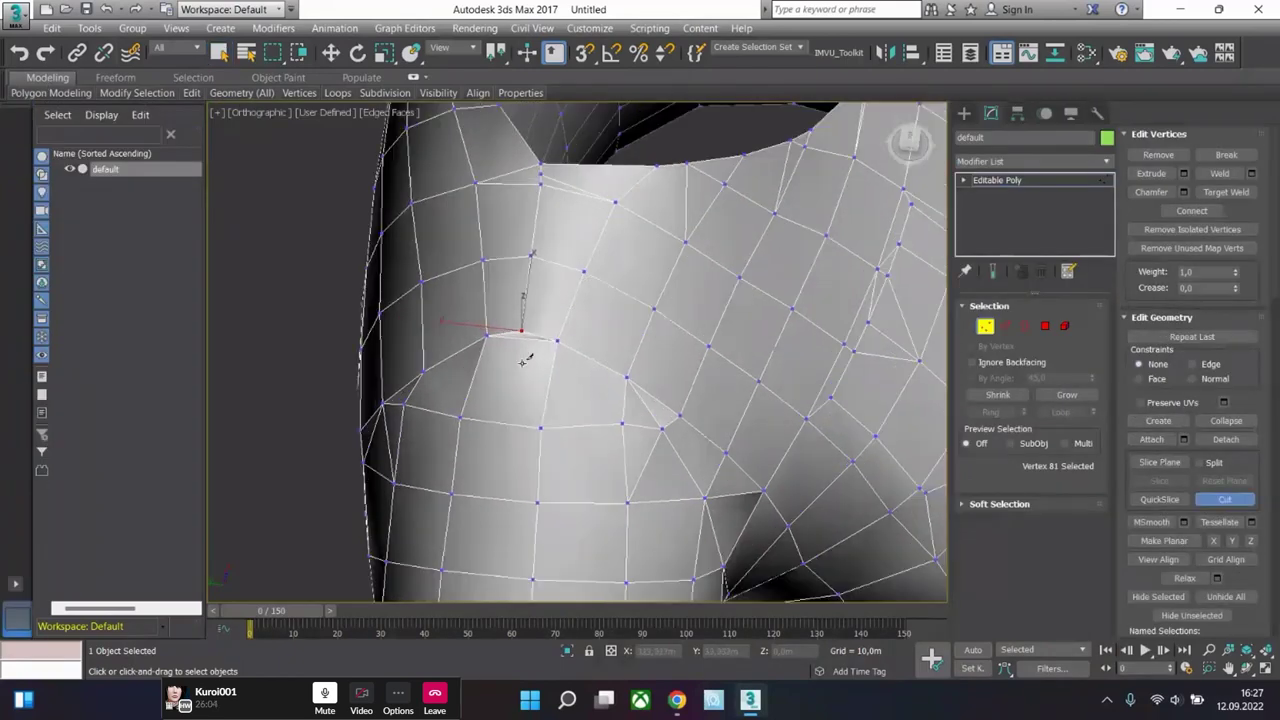
left_click(521, 331)
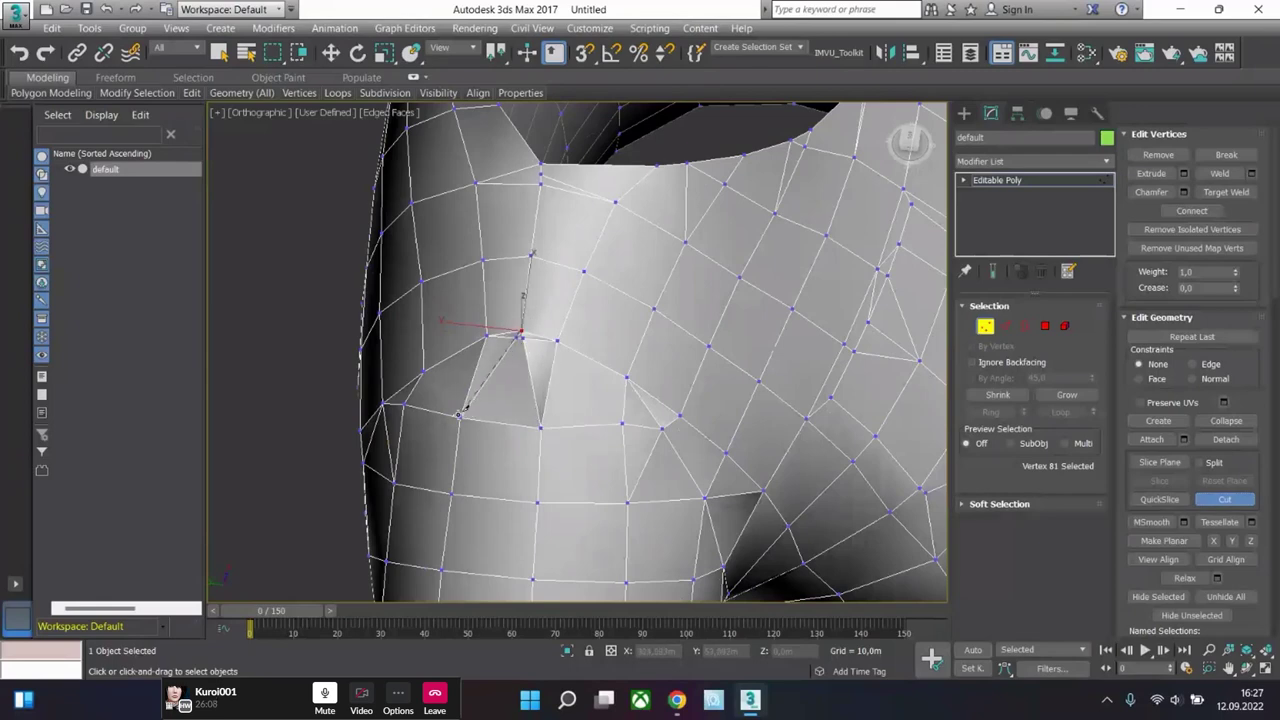
right_click(505, 405)
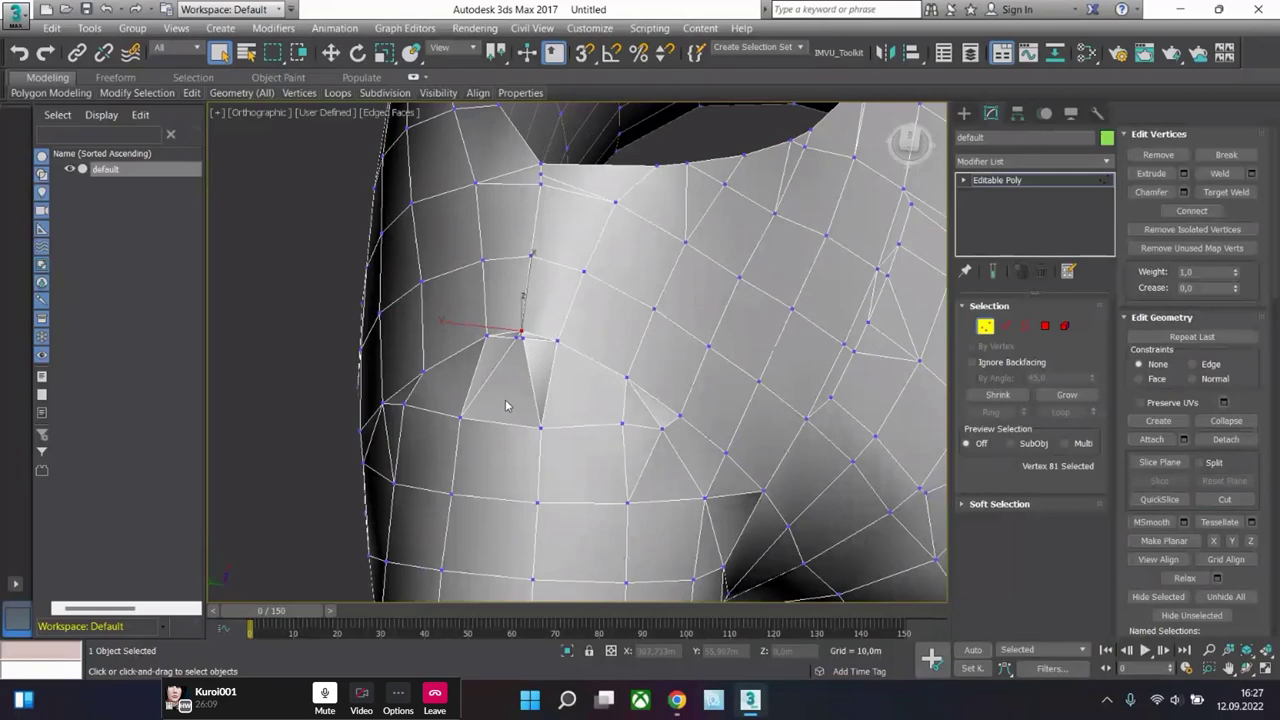
- Target Weld vertex 81 onto its neighbouring vertex
right_click(726, 352)
left_click(726, 356)
scroll(505, 315, "up", 3)
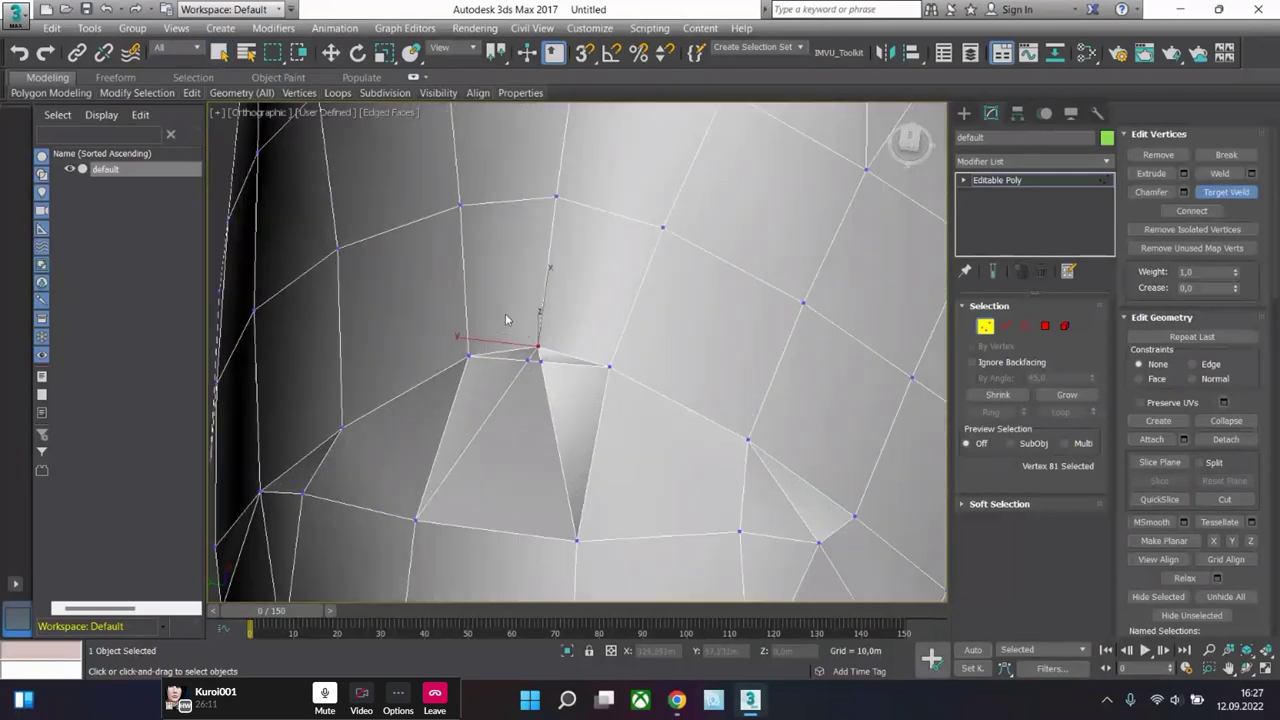
left_click(528, 359)
left_click(530, 358)
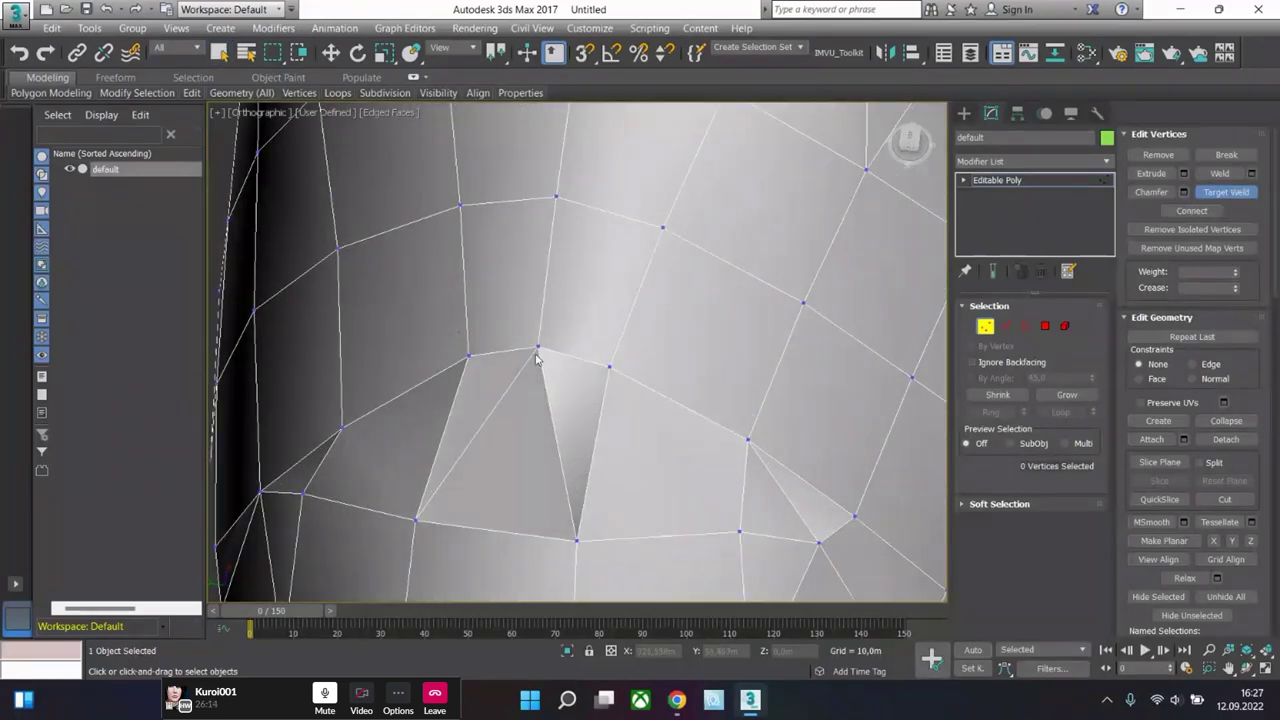
scroll(535, 380, "down", 3)
middle_click_drag(535, 380, 543, 428, "alt")
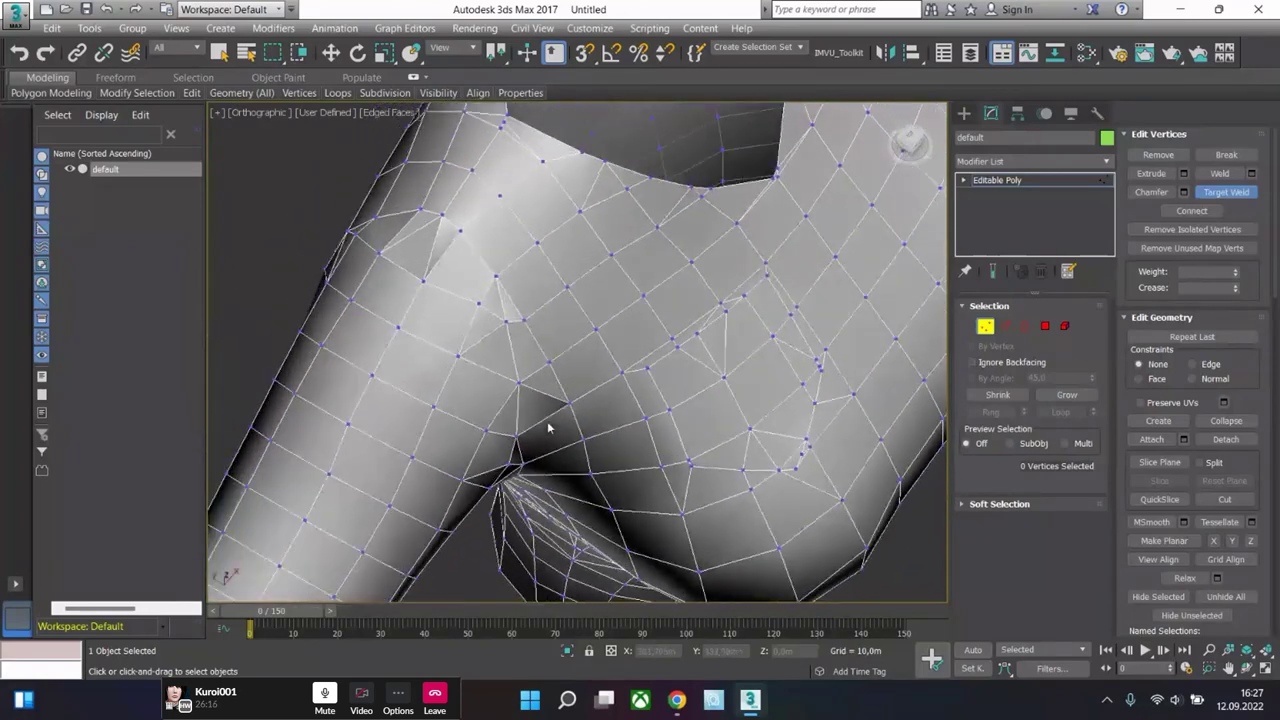
- At edge level, select stray edge 250 near the shoulder
key("2")
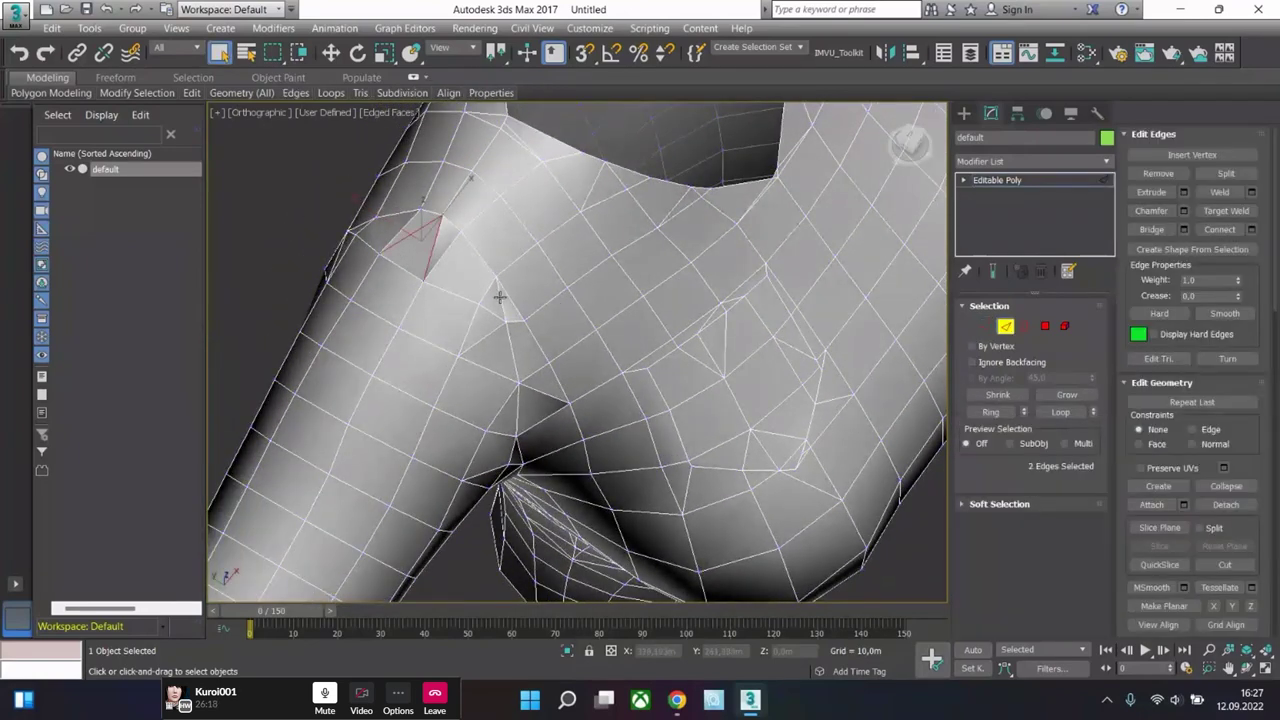
left_click(499, 297)
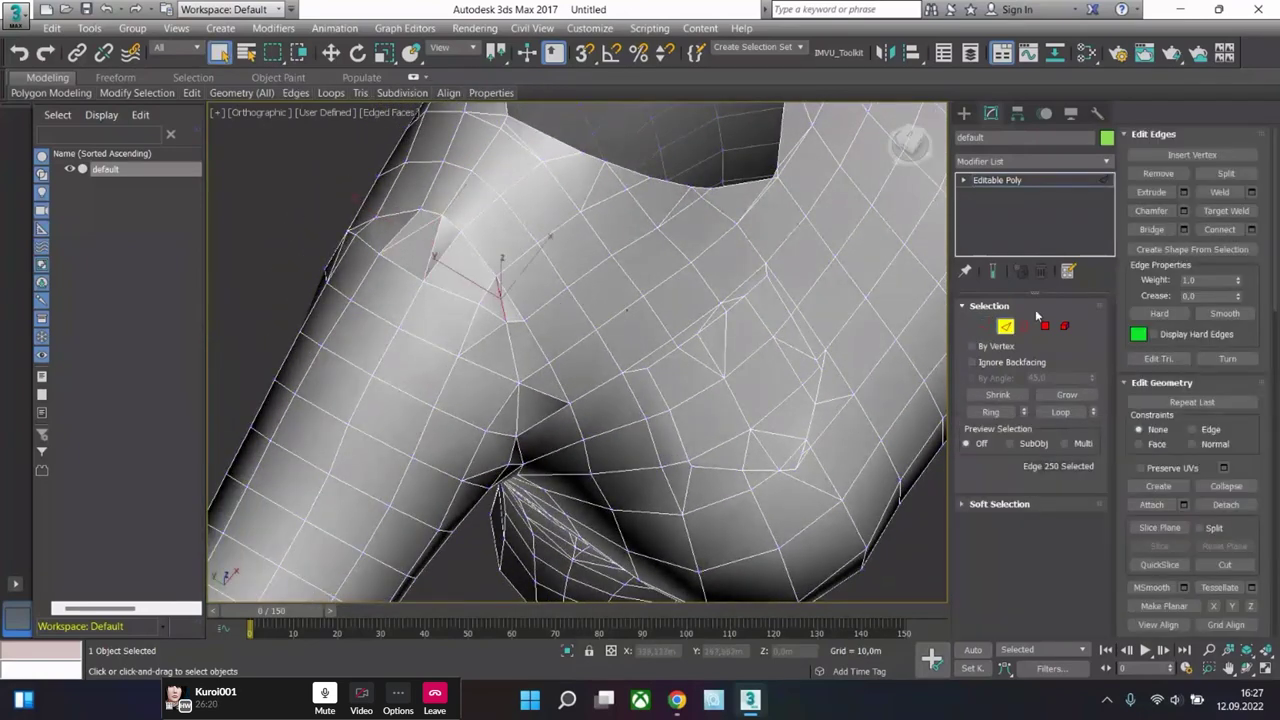
left_click(559, 324)
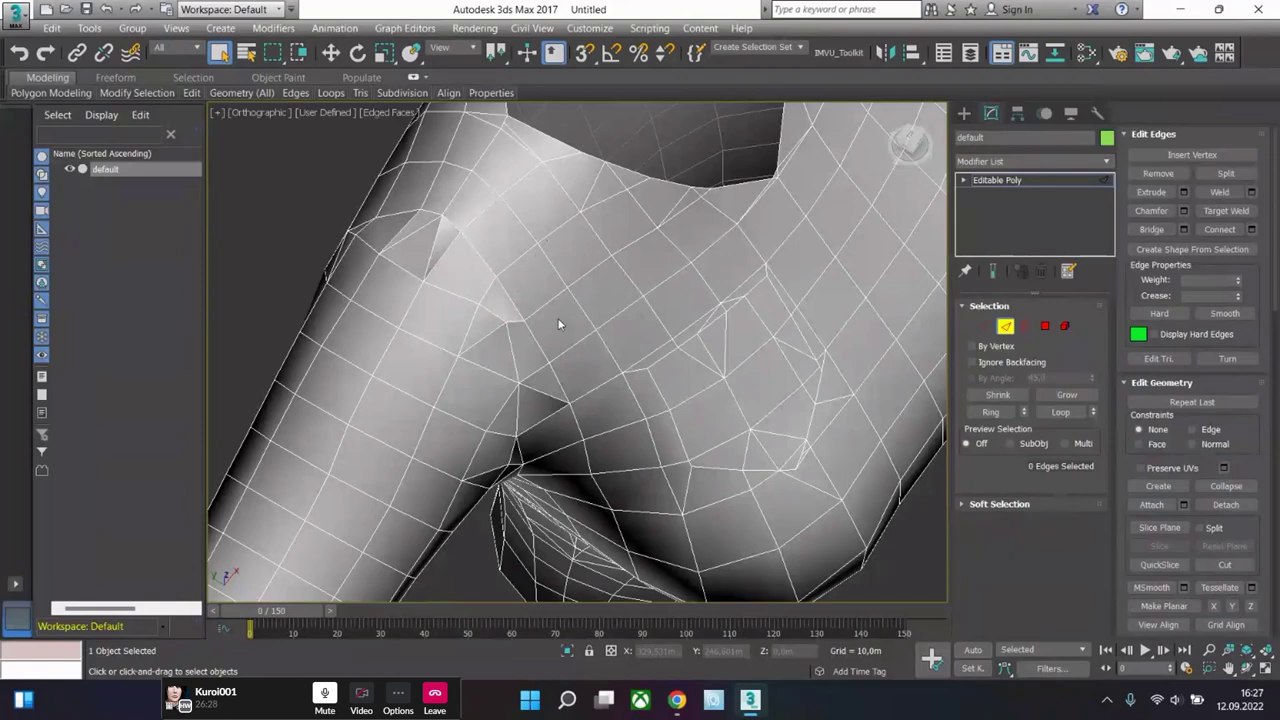
key("ctrl+z")
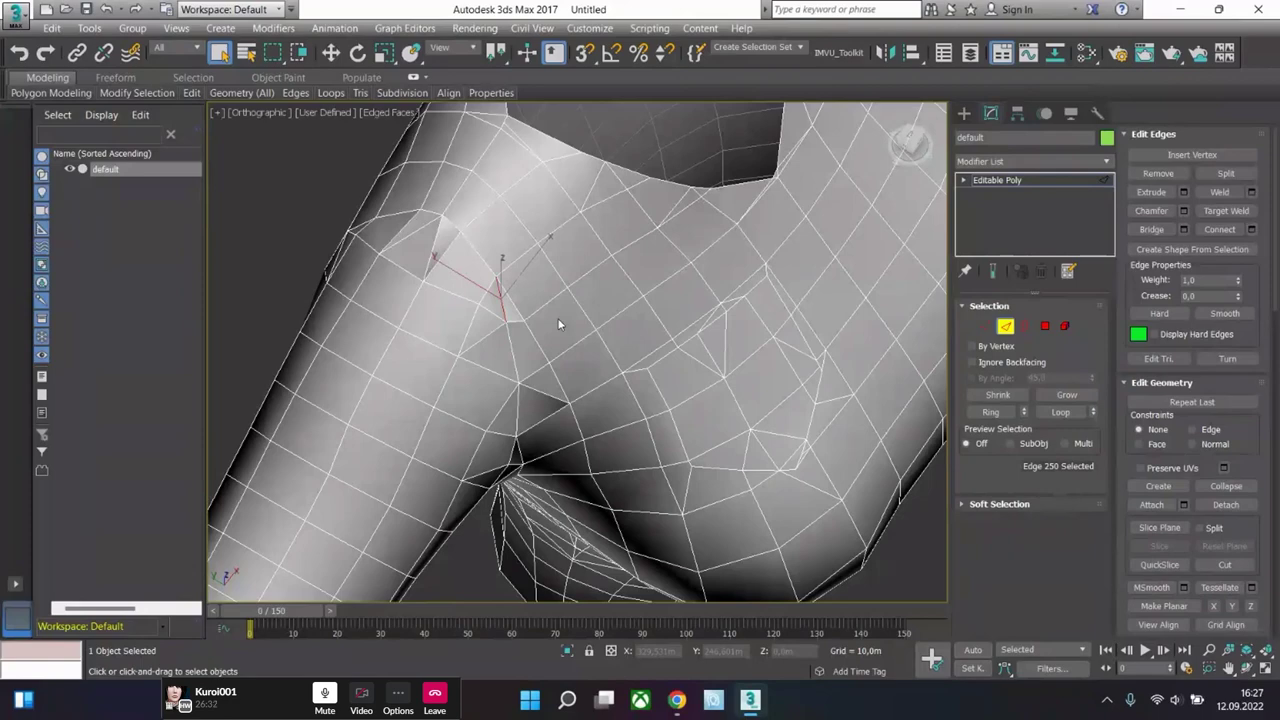
- Delete edge 250, undo the resulting hole, and remove the edge cleanly instead
key("Delete")
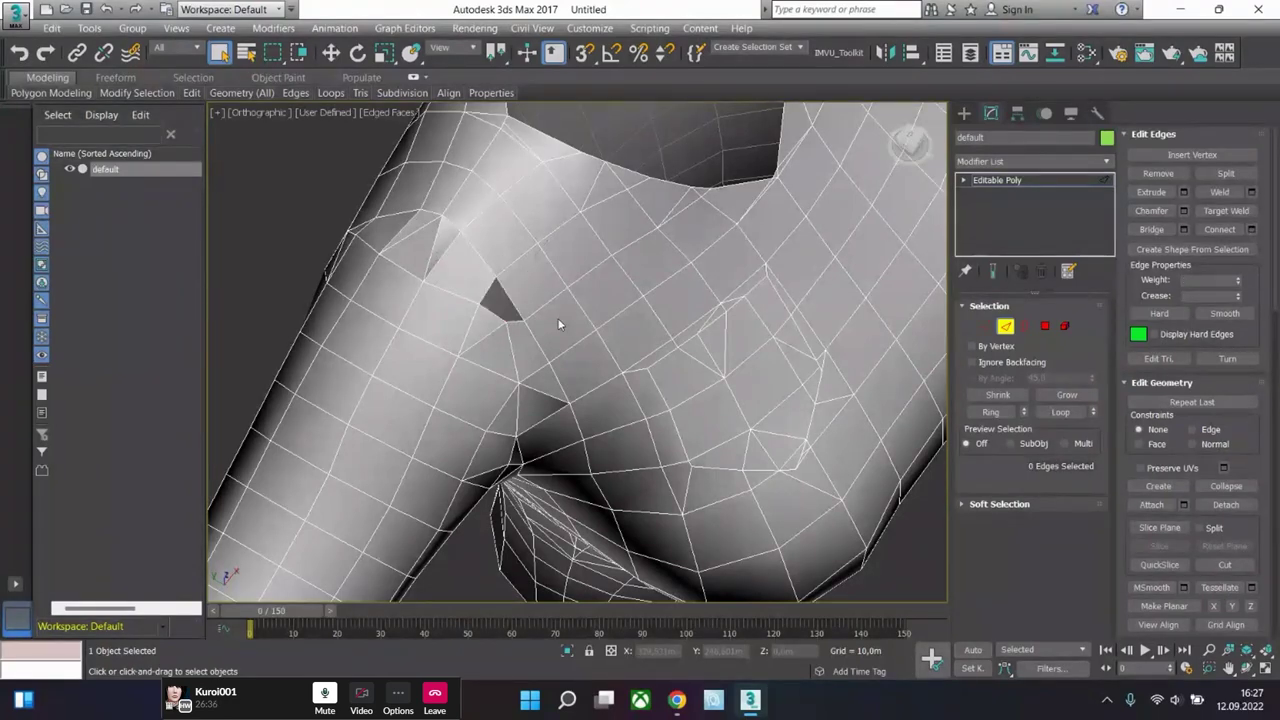
key("ctrl+z")
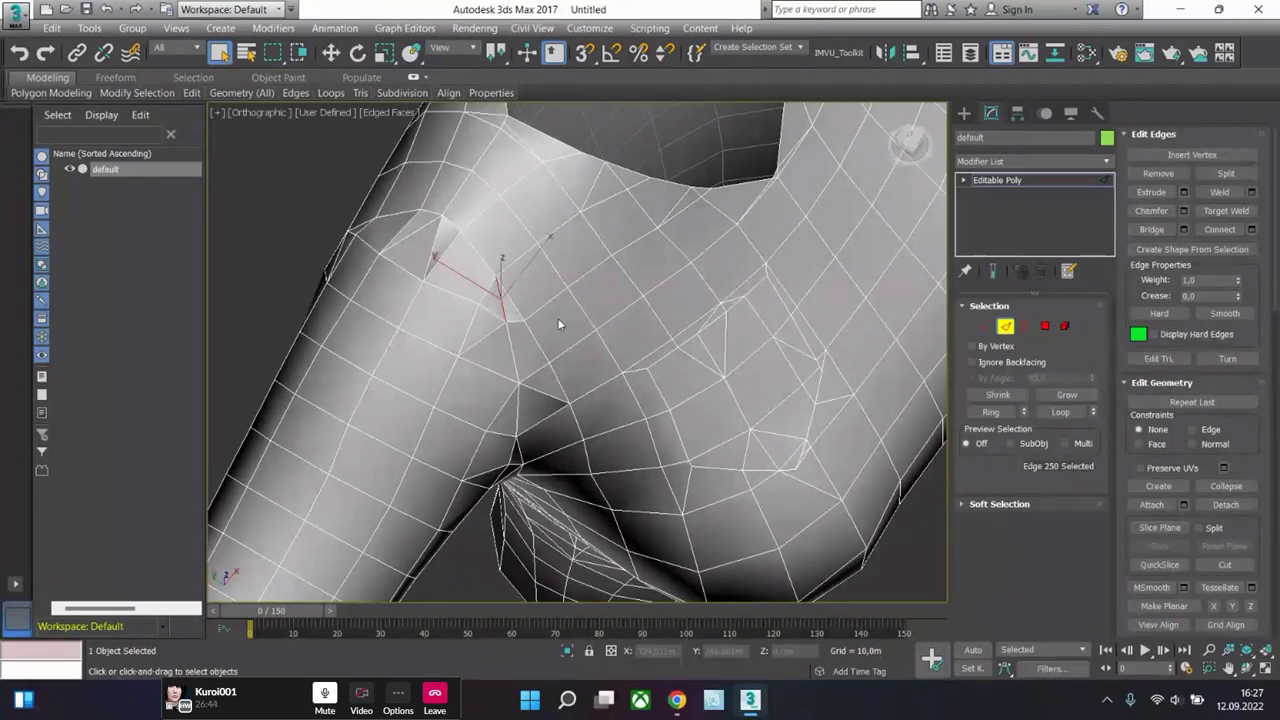
key("ctrl+z")
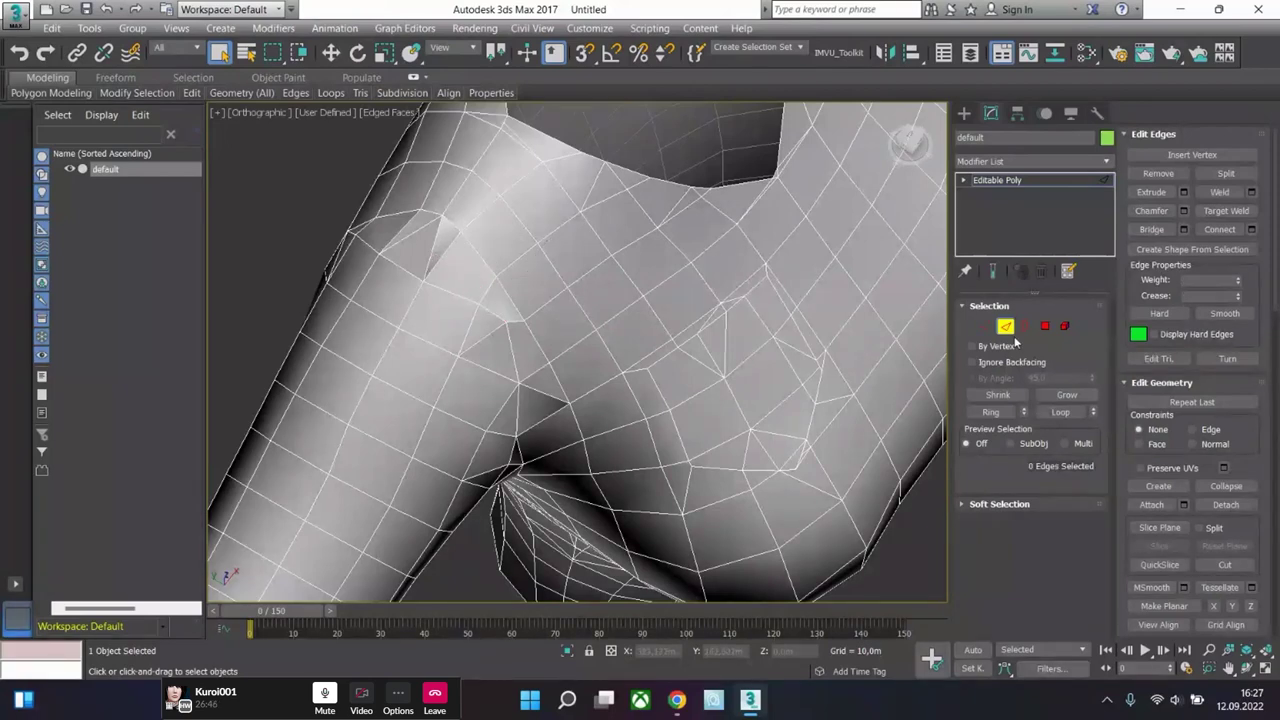
left_click(985, 326)
- Target Weld loose vertex 83 by the shoulder onto its neighbour and inspect the result
scroll(488, 318, "up", 5)
left_click(510, 333)
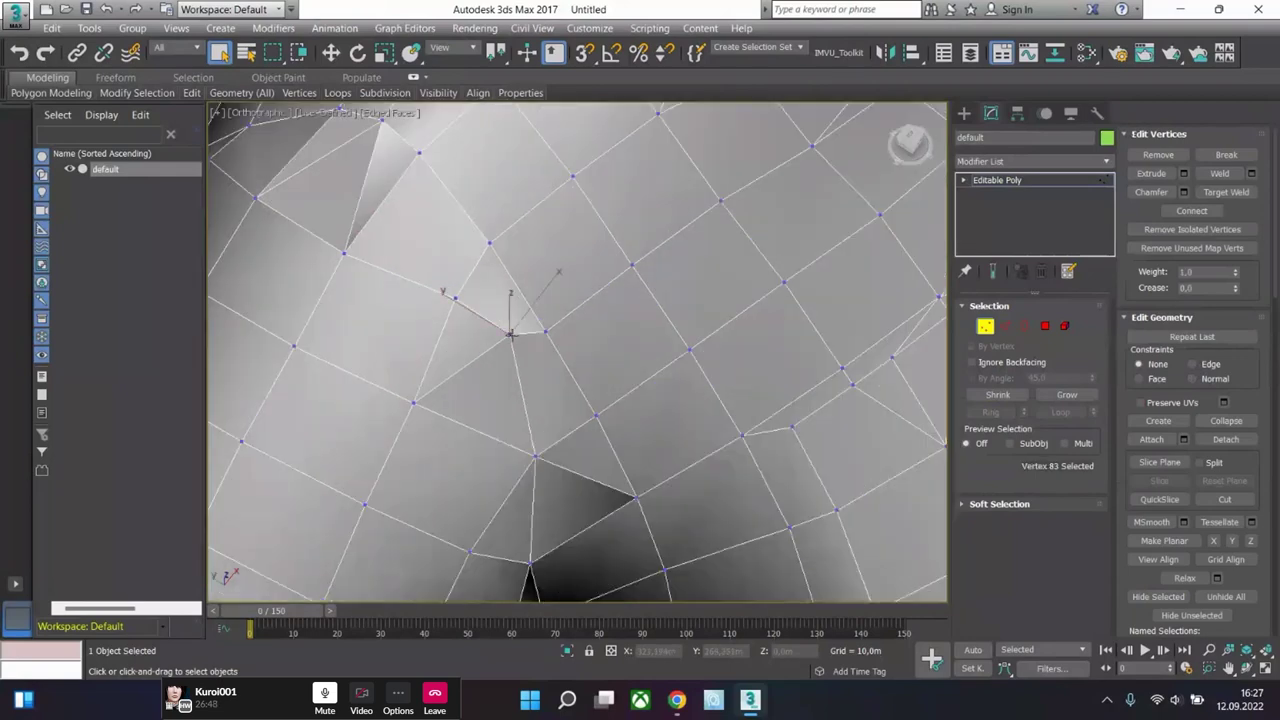
right_click(510, 333)
left_click(462, 443)
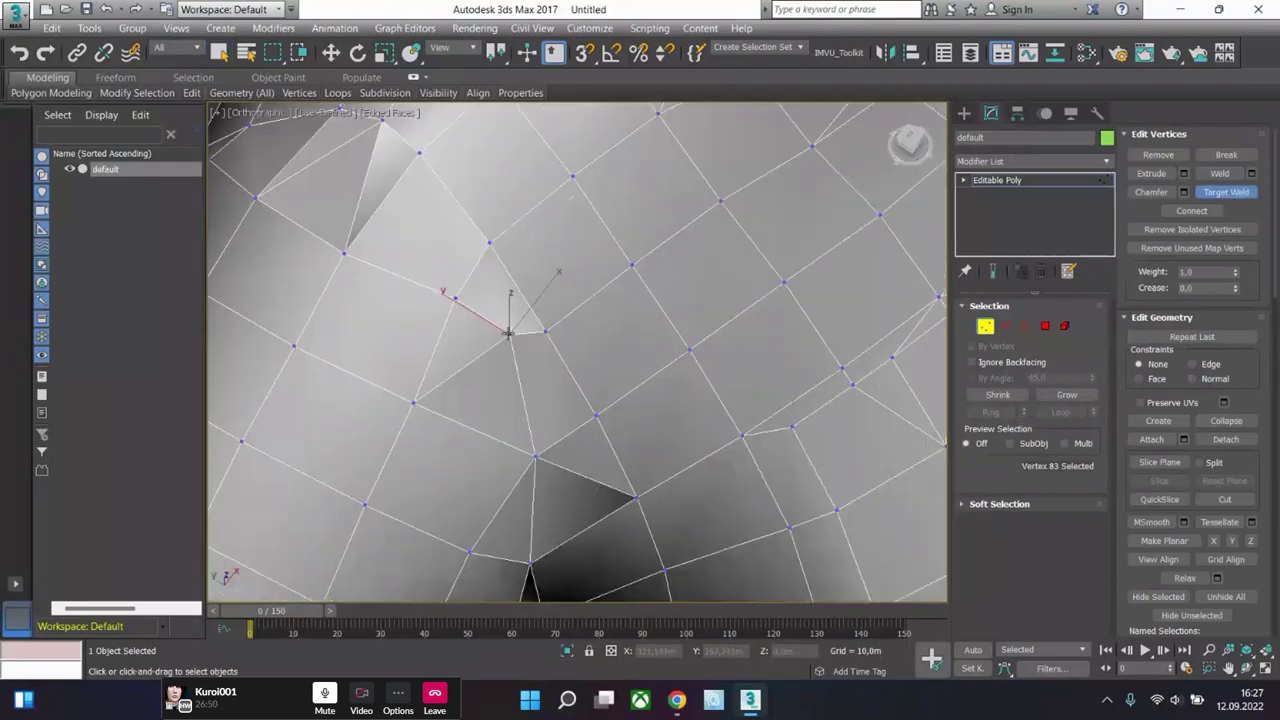
left_click(455, 298)
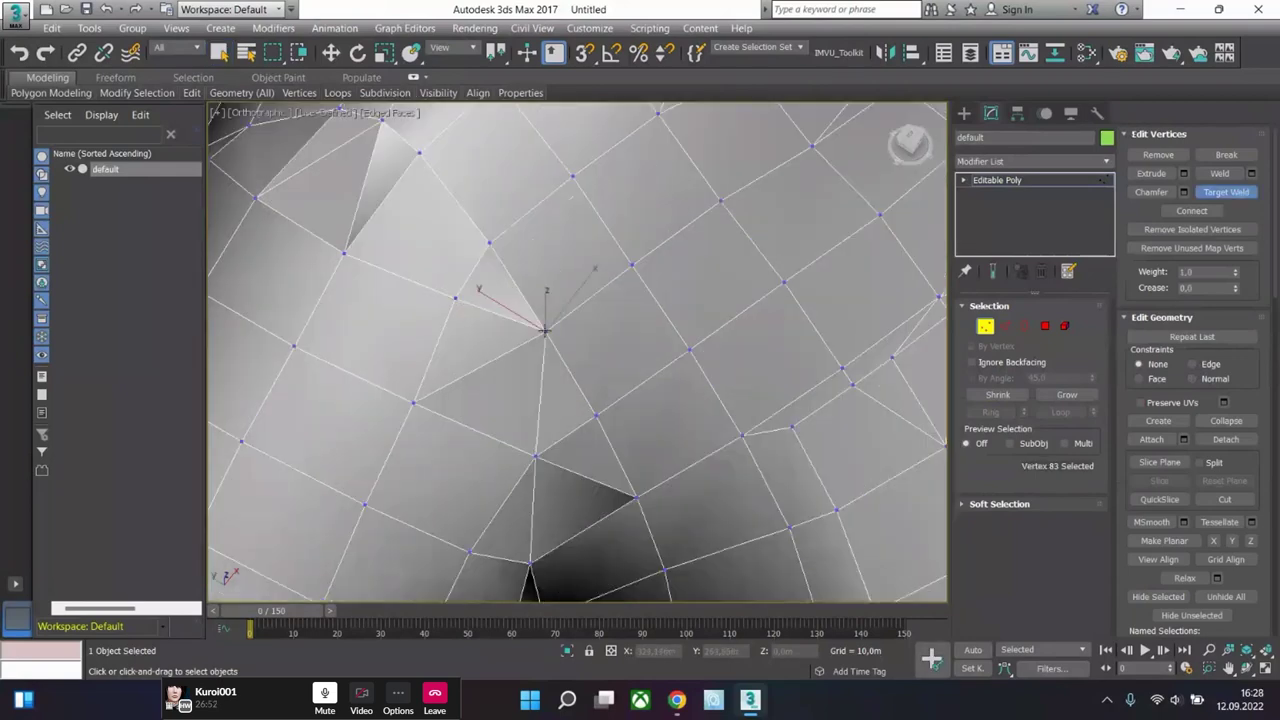
scroll(713, 500, "down", 3)
scroll(713, 500, "down", 2)
middle_click_drag(713, 500, 622, 436, "alt")
- Exit welding, clear the vertex selection, and orbit the sweater to look down the sleeve
right_click(605, 275)
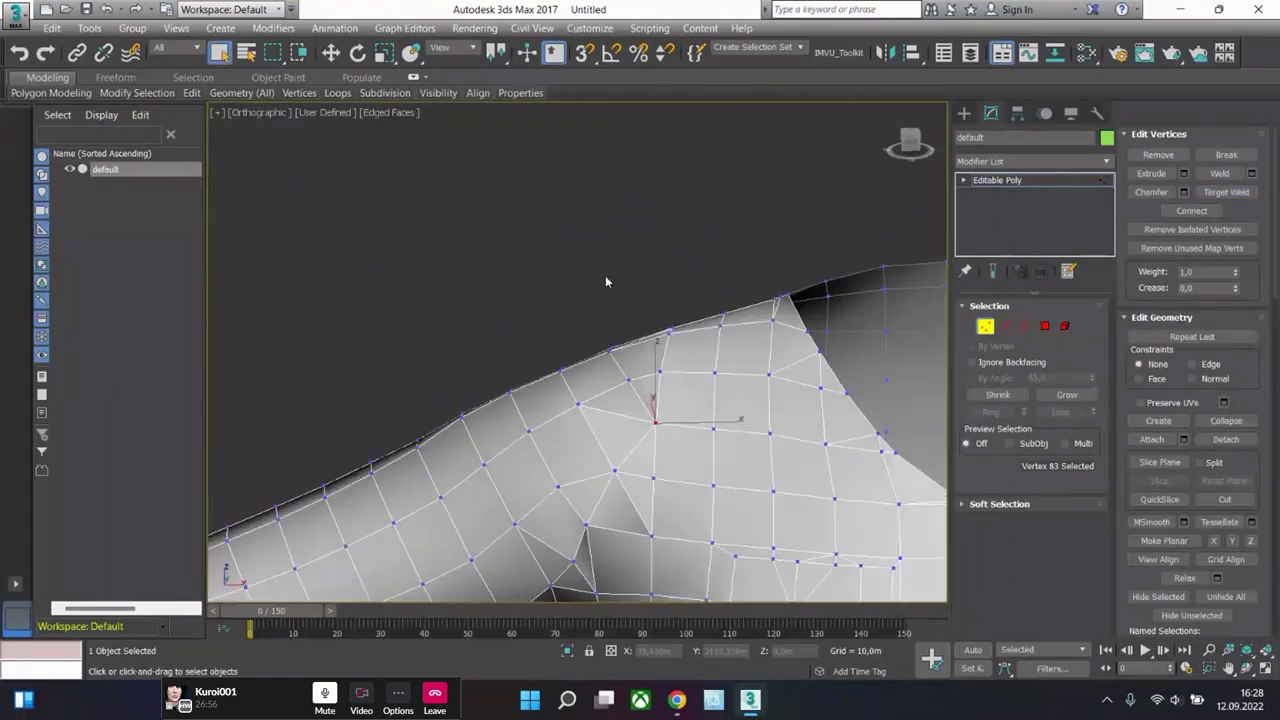
left_click(603, 267)
scroll(668, 459, "down", 6)
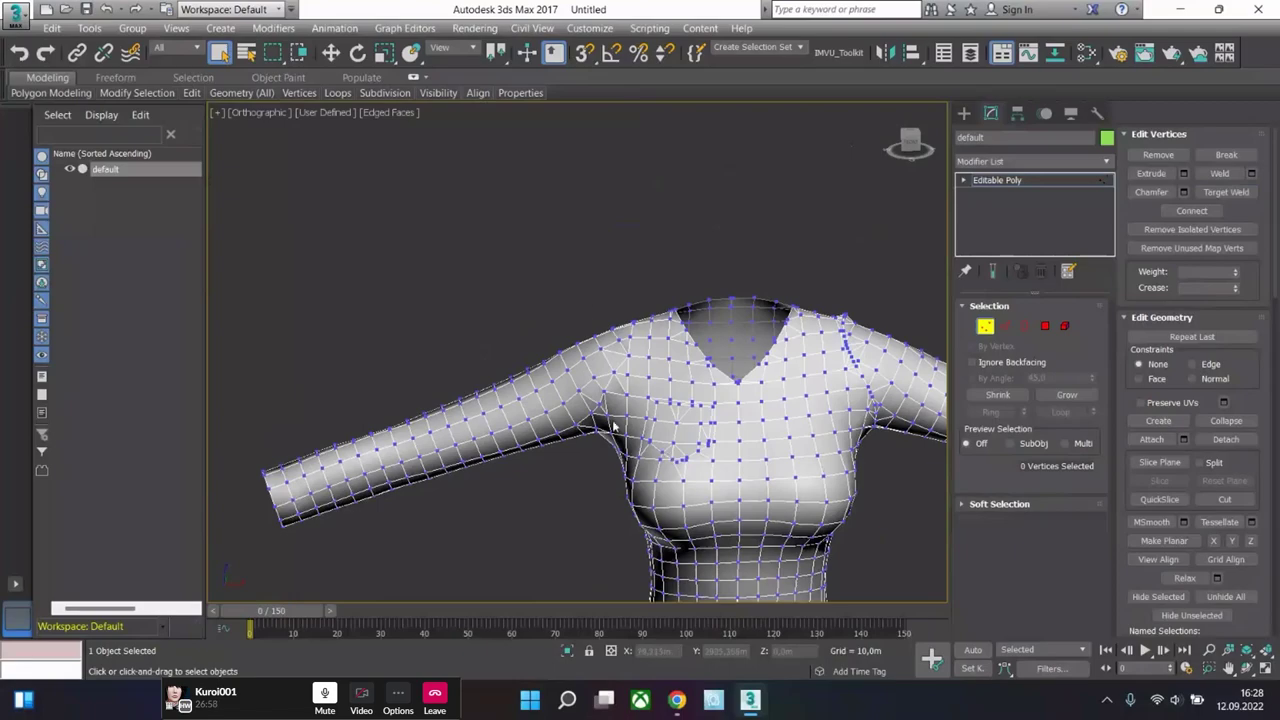
mouse_move(584, 464)
middle_mouse_down("alt")
mouse_move(536, 346)
mouse_move(428, 454)
mouse_move(584, 472)
mouse_move(565, 468)
middle_mouse_up("alt")
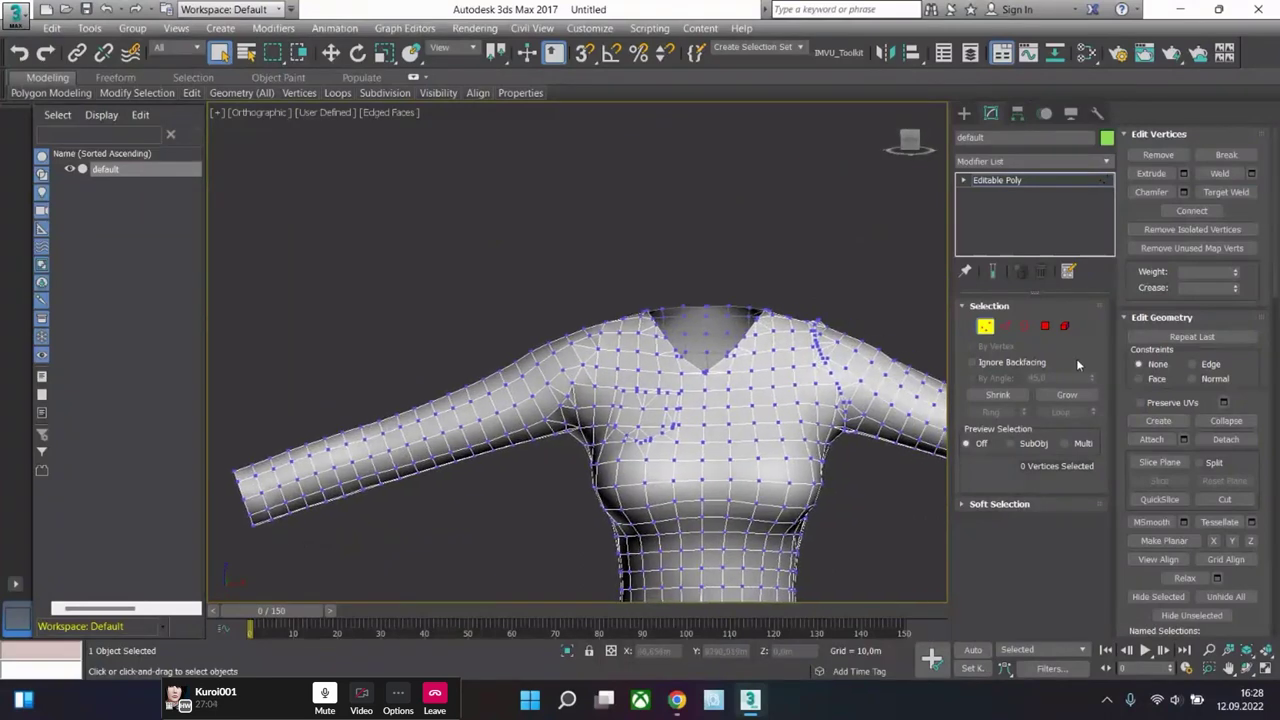
left_click(1064, 326)
- Select the whole 930-polygon sweater element and recentre the view on it
left_click(592, 415)
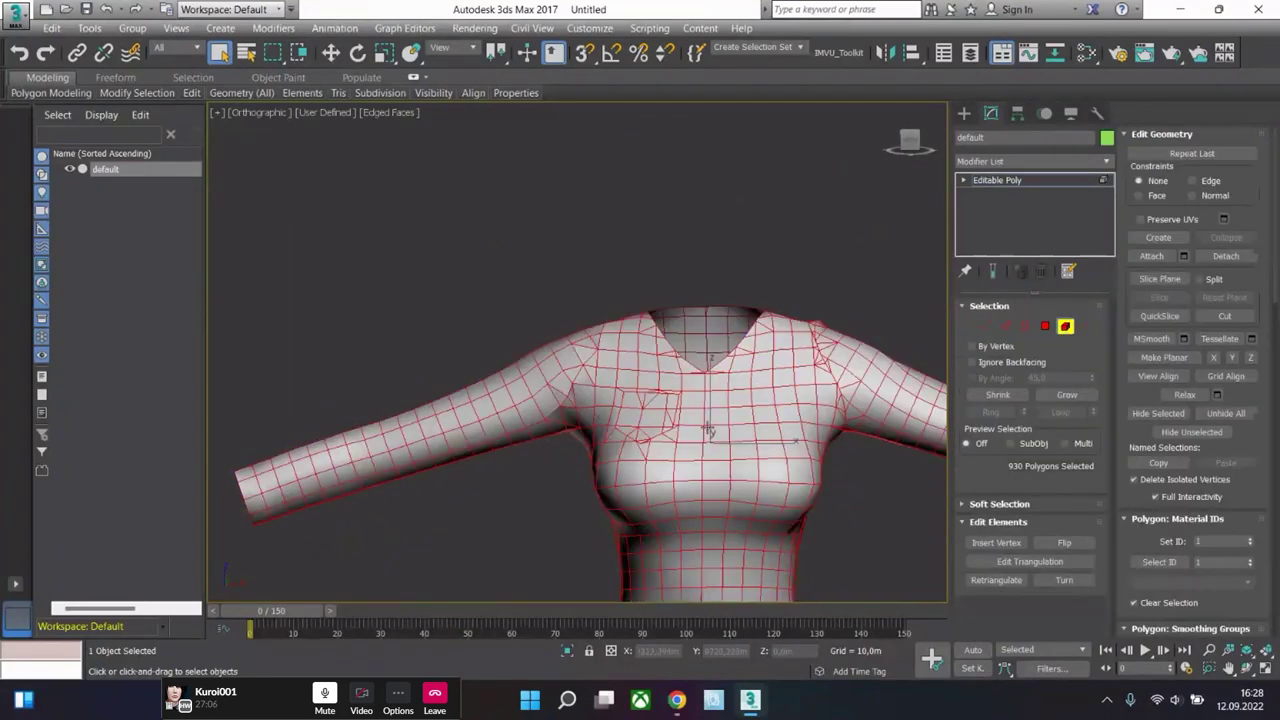
middle_click_drag(810, 308, 748, 282)
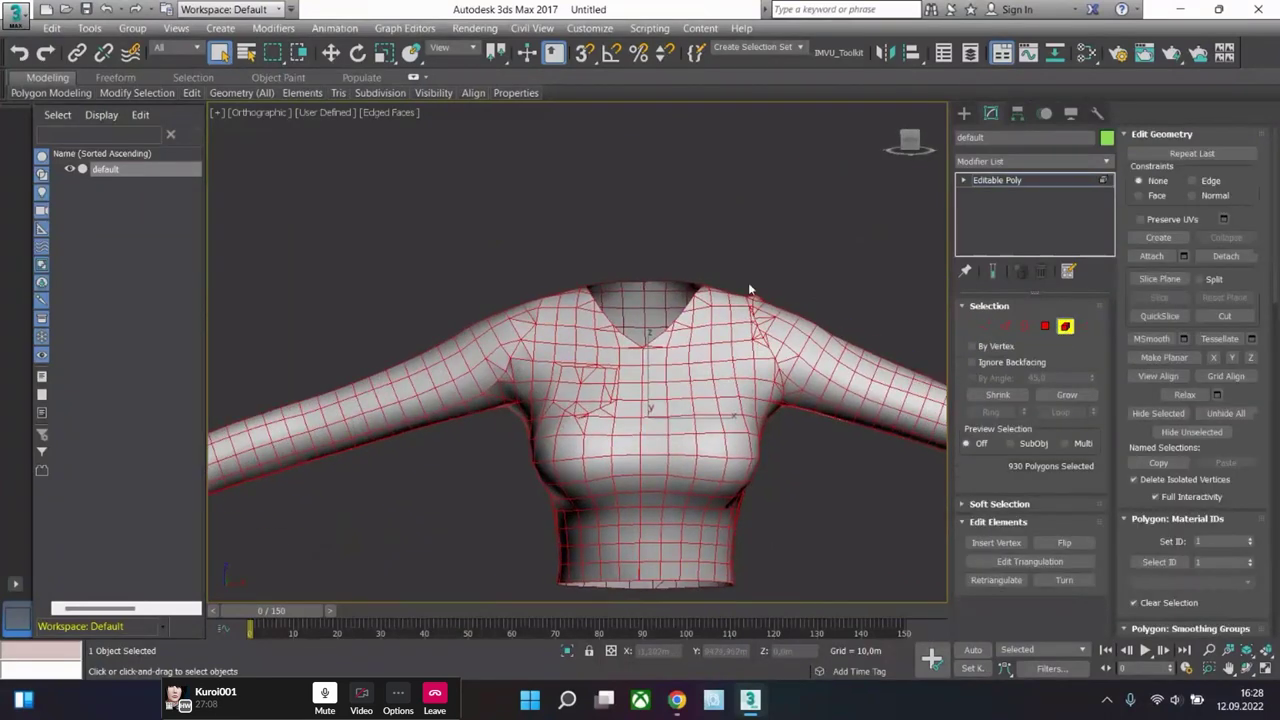
scroll(755, 346, "down", 4)
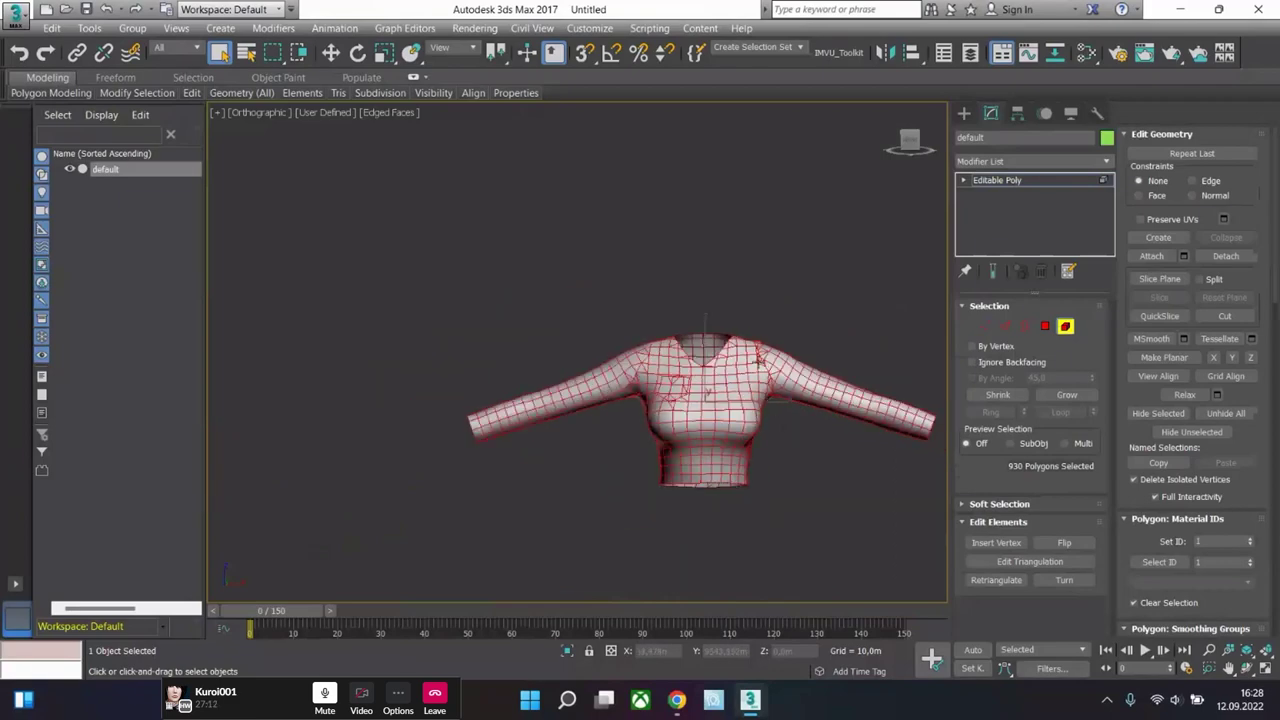
scroll(762, 375, "up", 2)
scroll(744, 395, "up", 2)
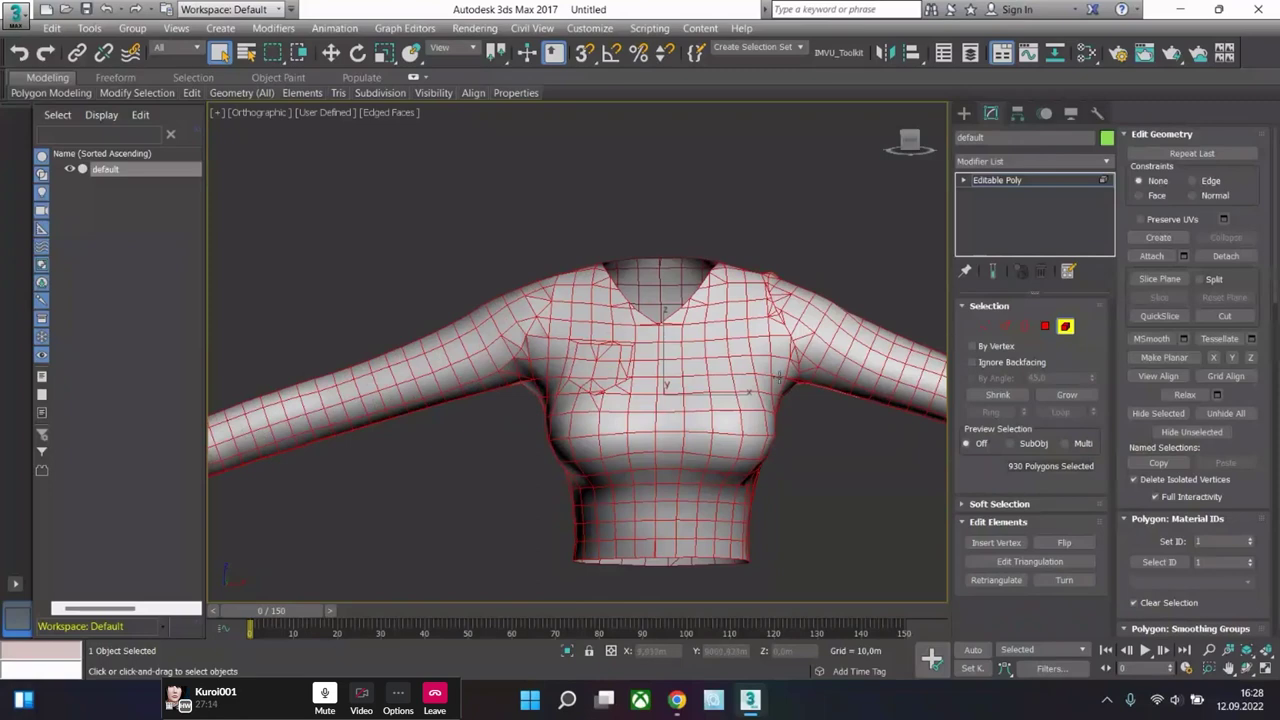
- Open the Modifier List dropdown and scroll through the available modifiers
left_click(1012, 162)
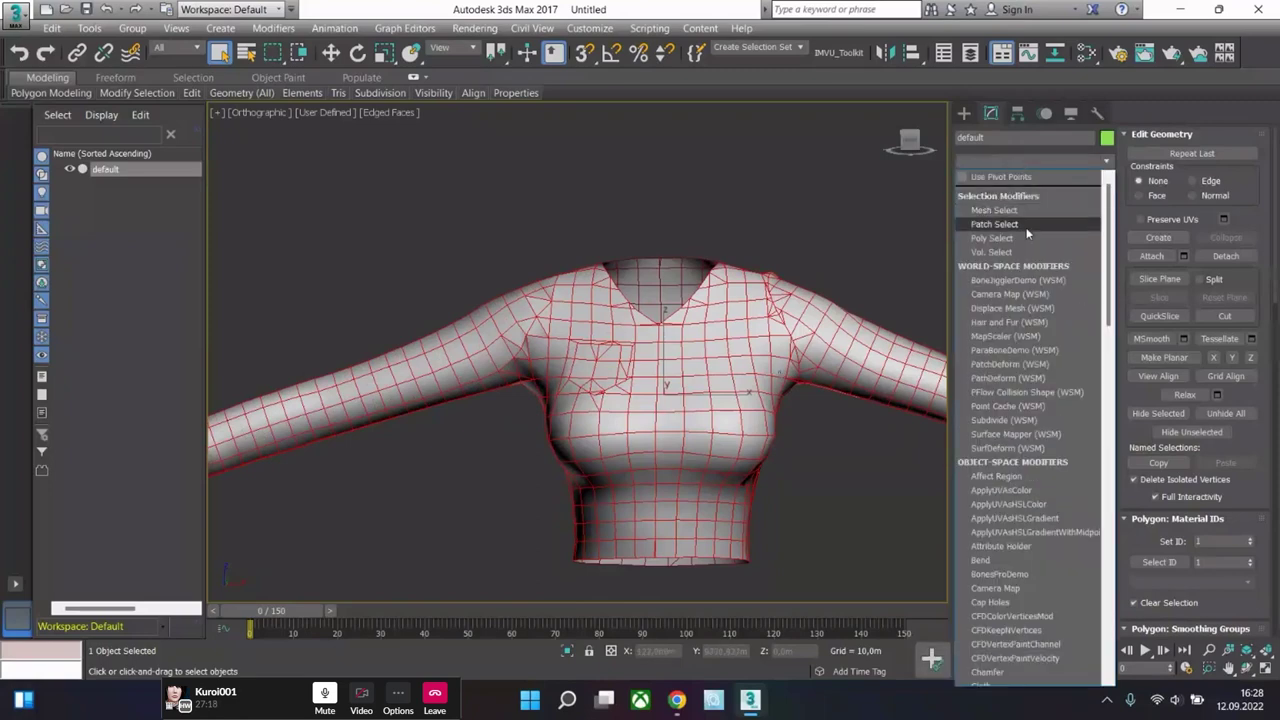
scroll(1107, 330, "down", 6)
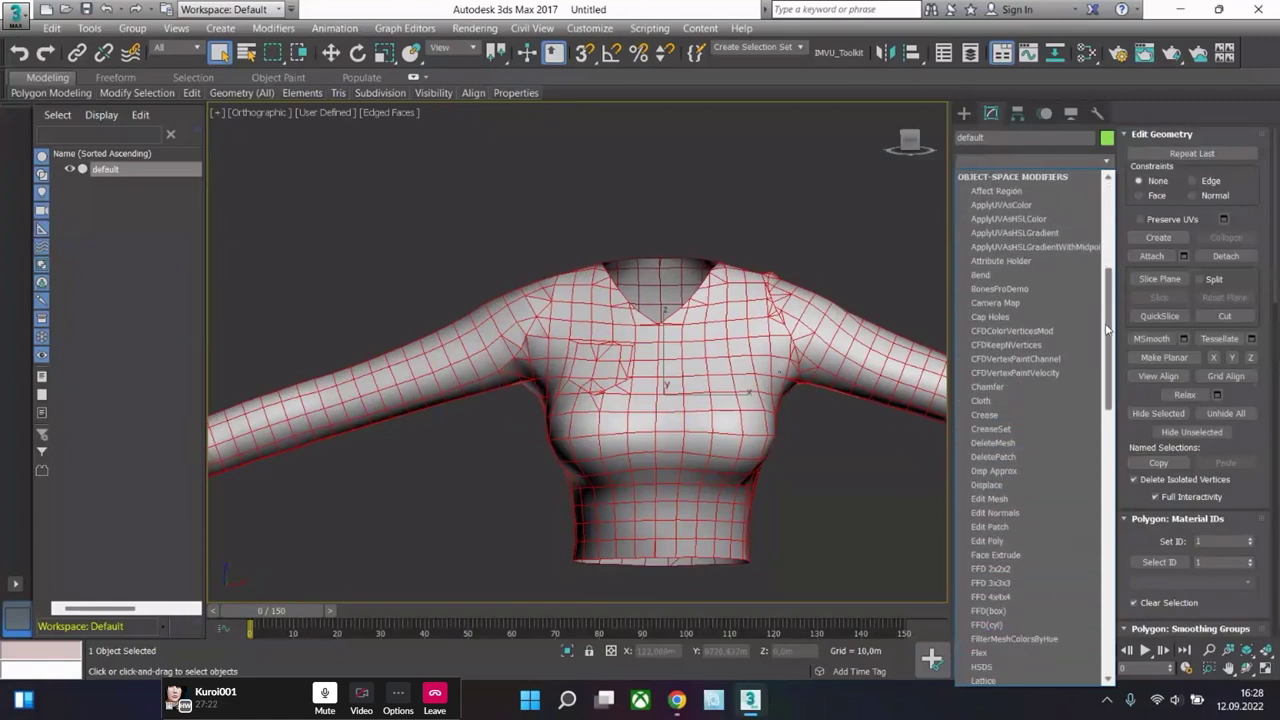
scroll(1070, 280, "down", 1)
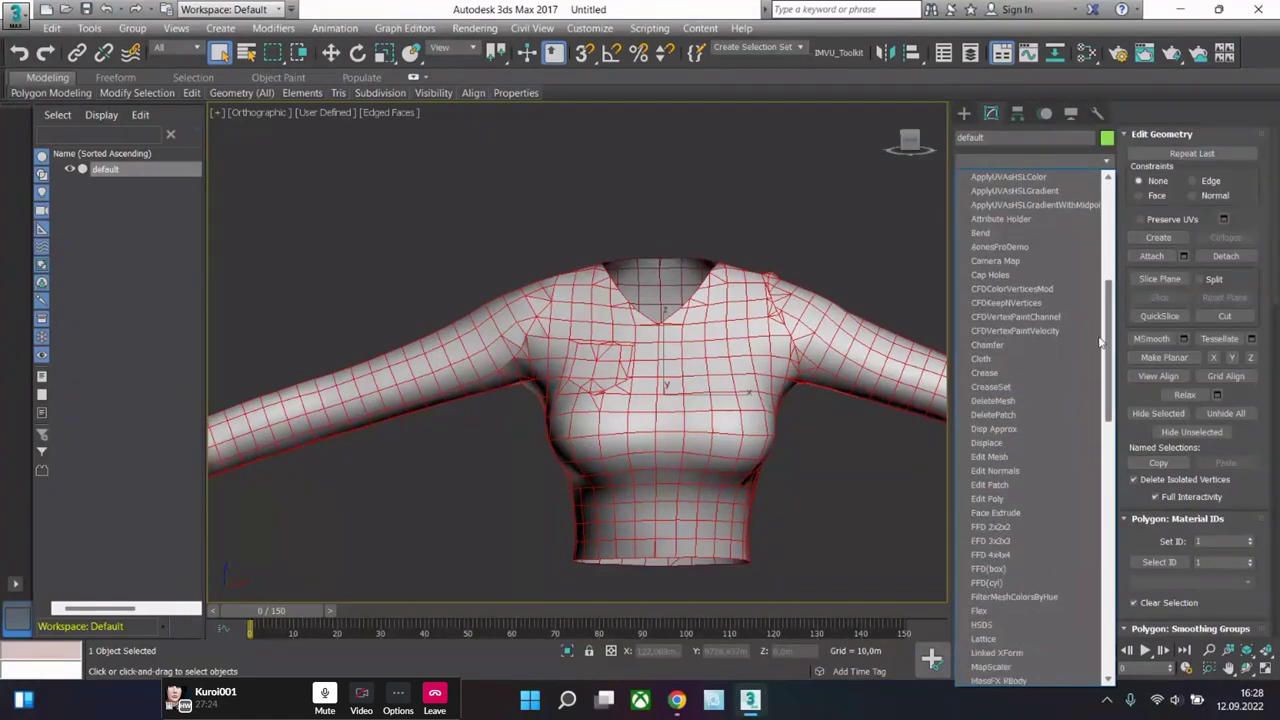
scroll(1086, 226, "up", 7)
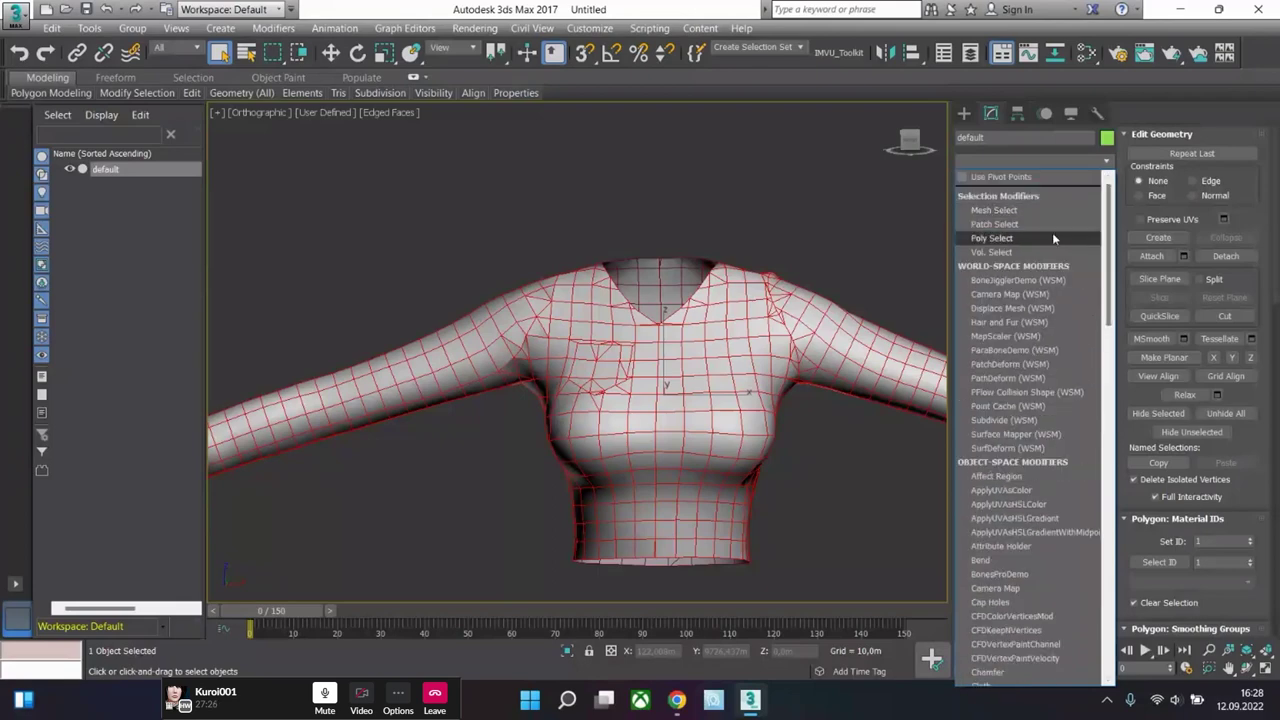
scroll(1060, 250, "down", 6)
left_click_drag(1104, 298, 1080, 540)
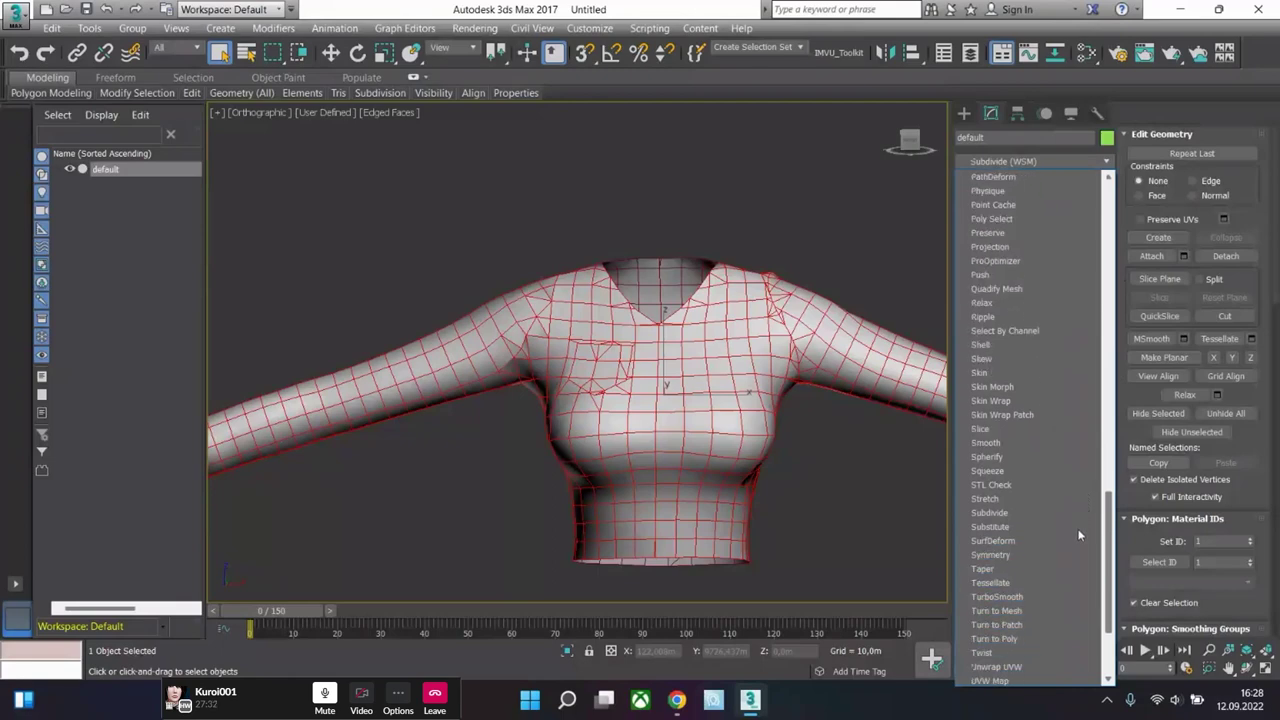
- Add a Symmetry modifier, enable Flip on its Mirror, and nudge the plane along X
left_click(1005, 530)
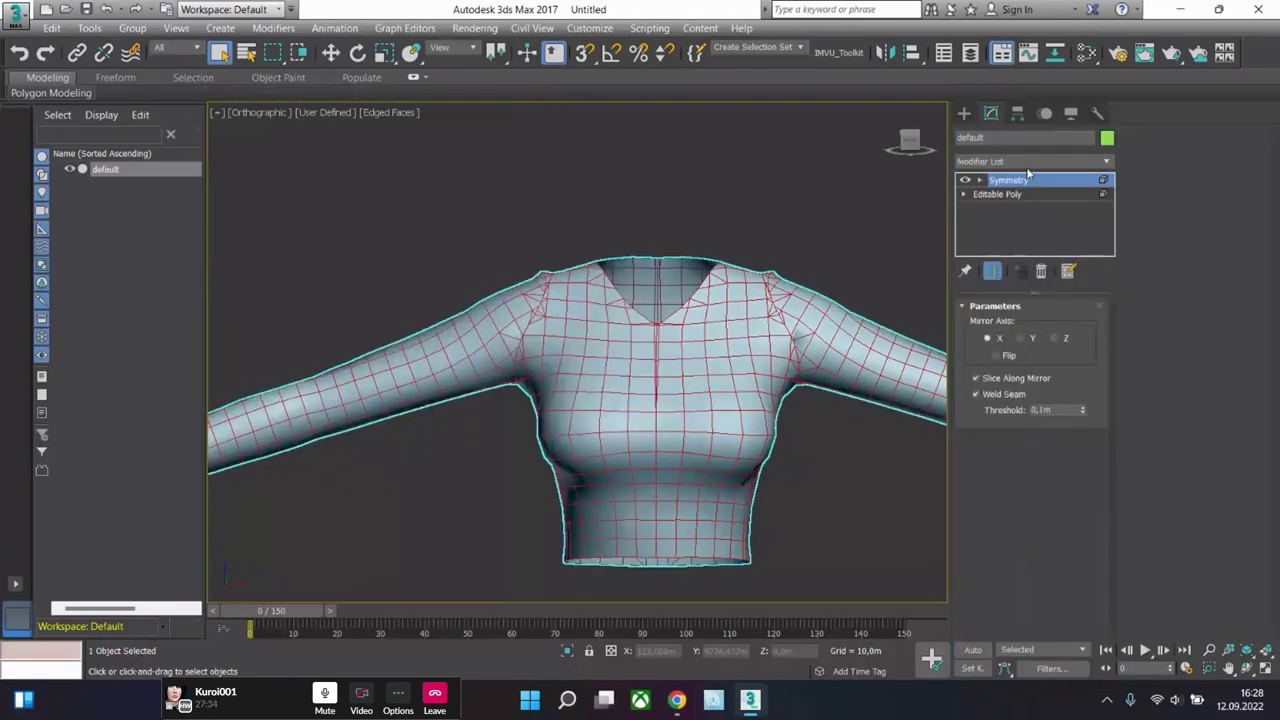
left_click(977, 182)
left_click(1020, 198)
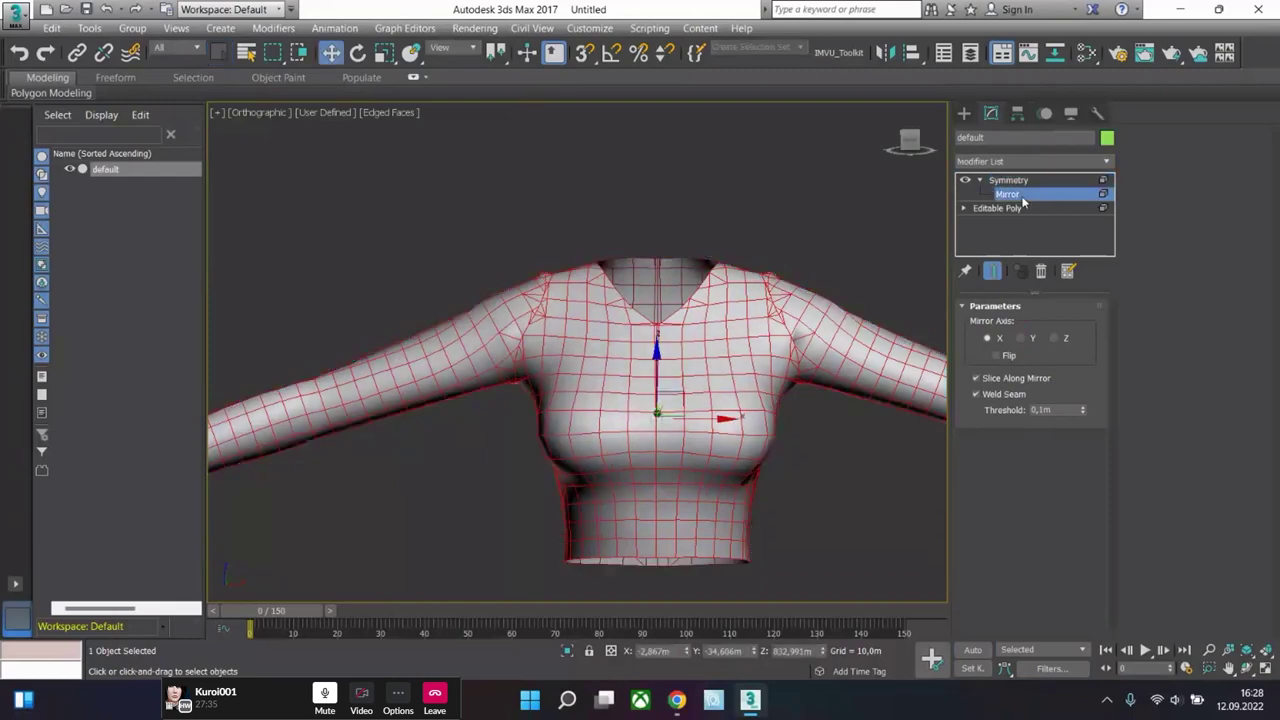
left_click(1001, 355)
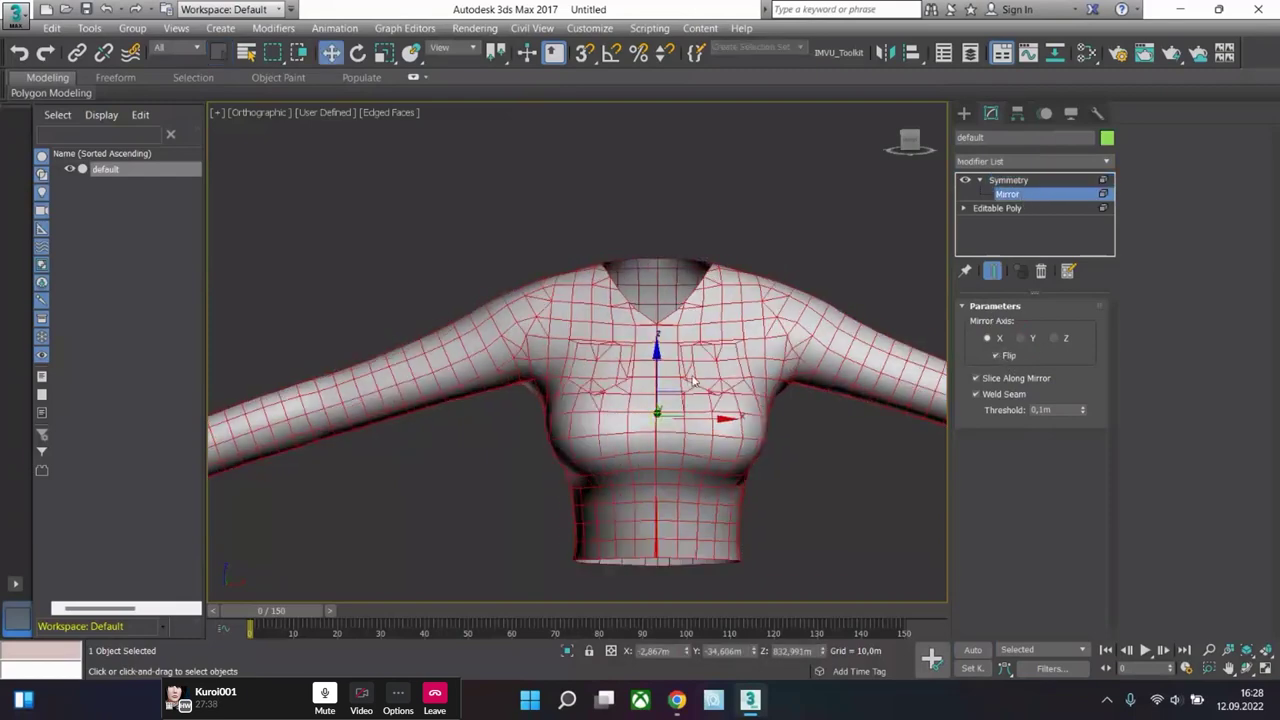
scroll(695, 381, "up", 3)
left_click_drag(694, 452, 690, 456)
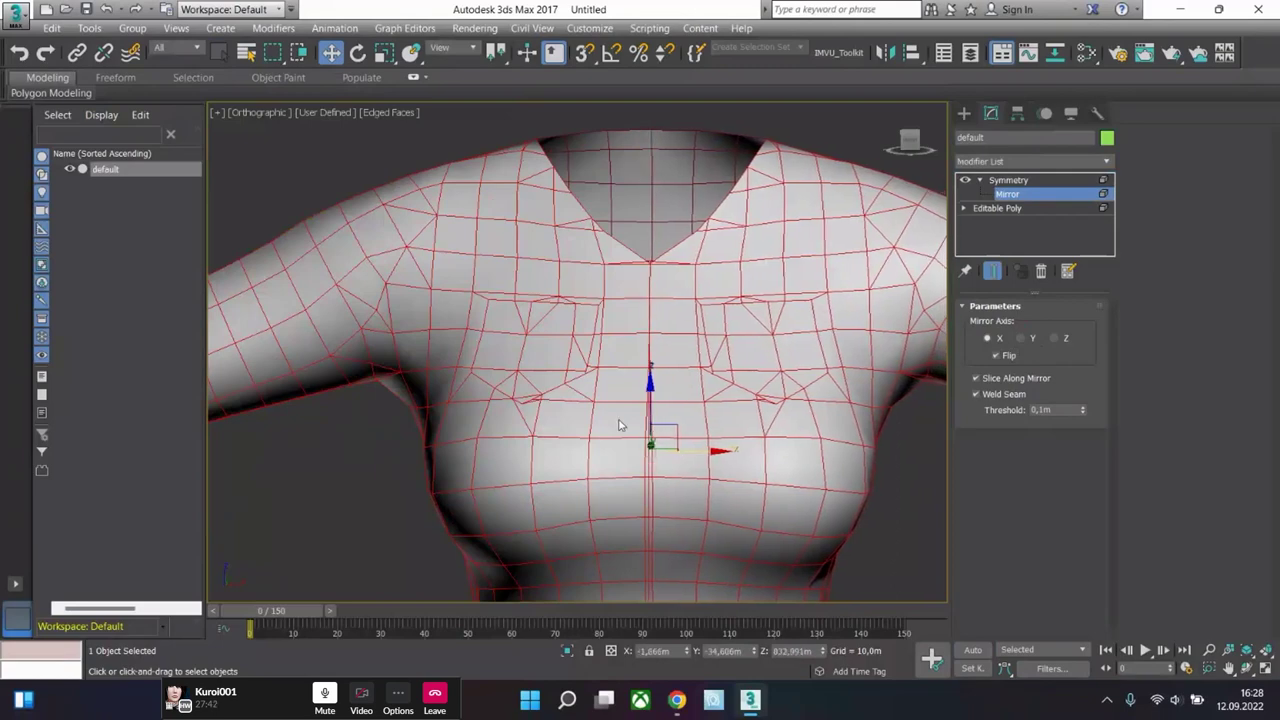
- Check the mirrored sweater from back and front, then return to the Symmetry top level
scroll(617, 420, "down", 3)
middle_click_drag(501, 346, 738, 358, "alt")
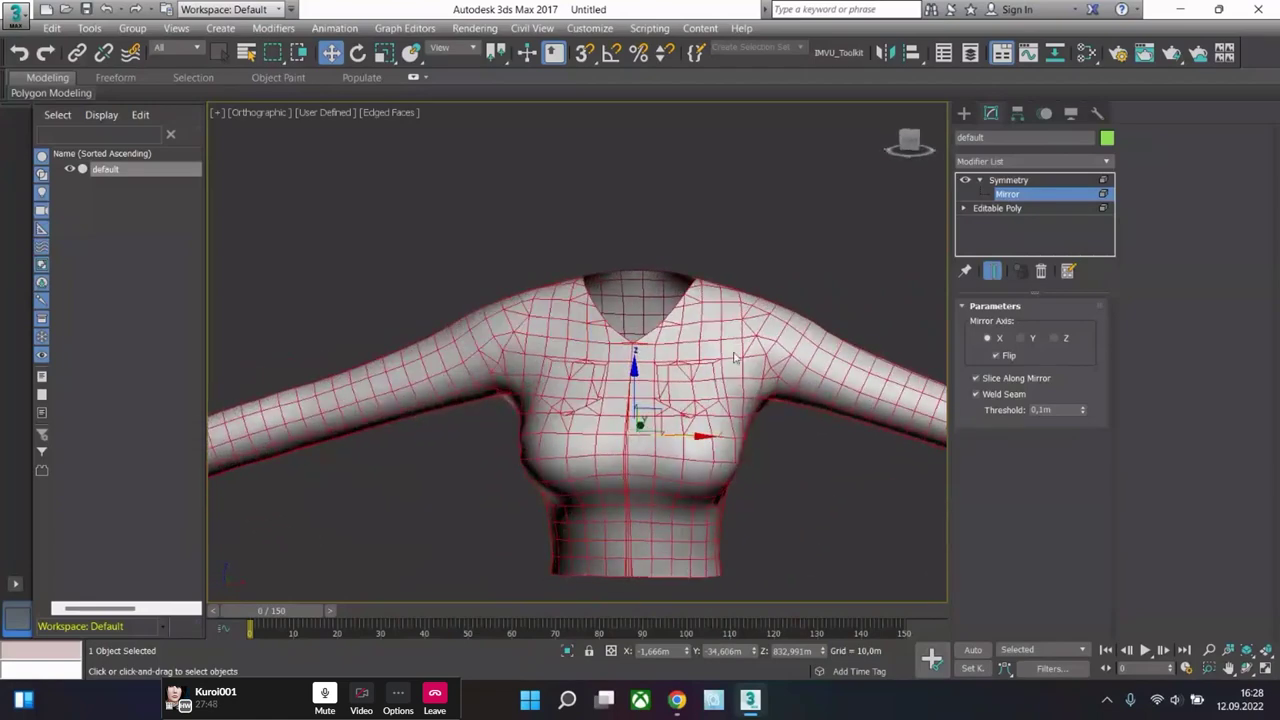
middle_click_drag(785, 400, 718, 388, "alt")
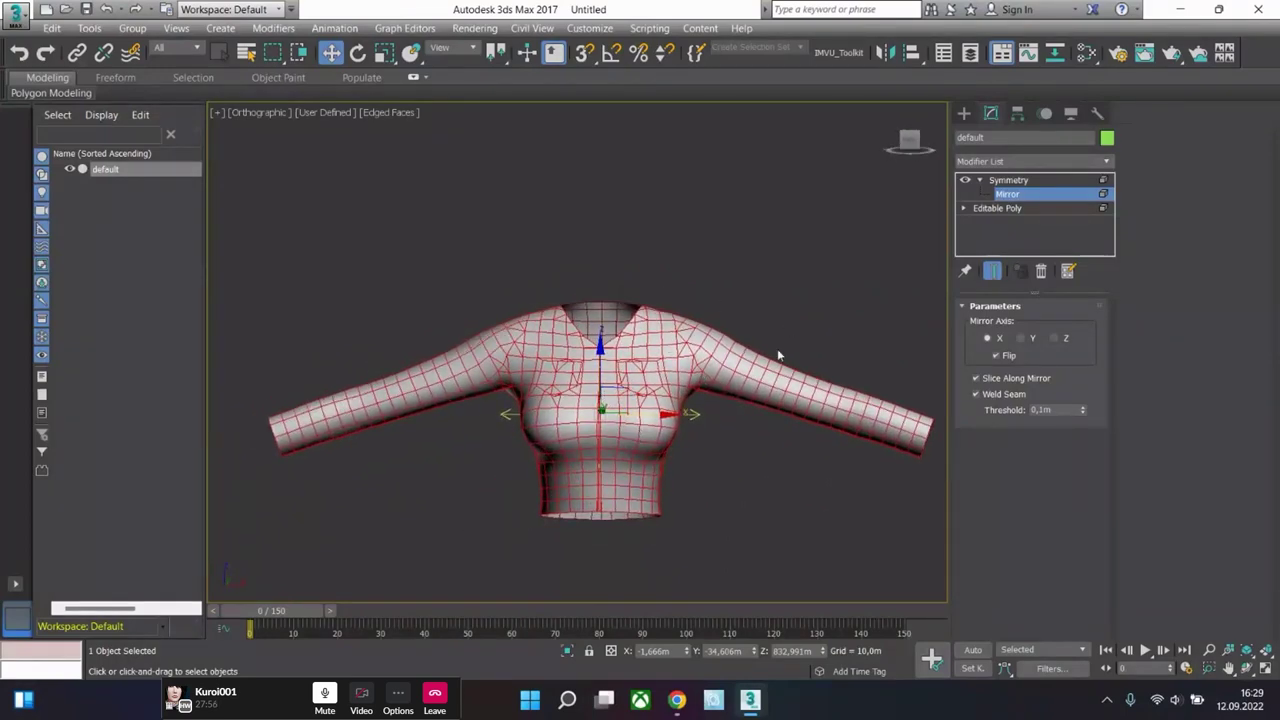
mouse_move(778, 355)
middle_mouse_down("alt")
mouse_move(715, 365)
mouse_move(777, 368)
middle_mouse_up("alt")
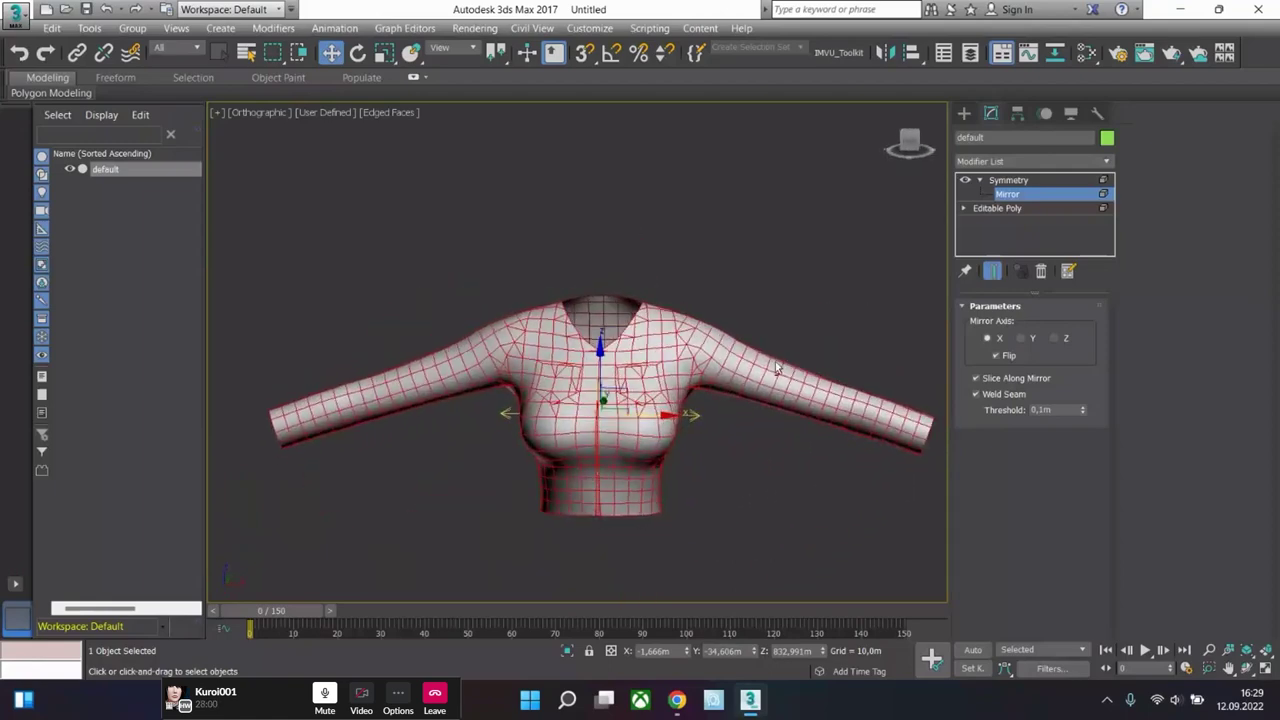
left_click(1007, 180)
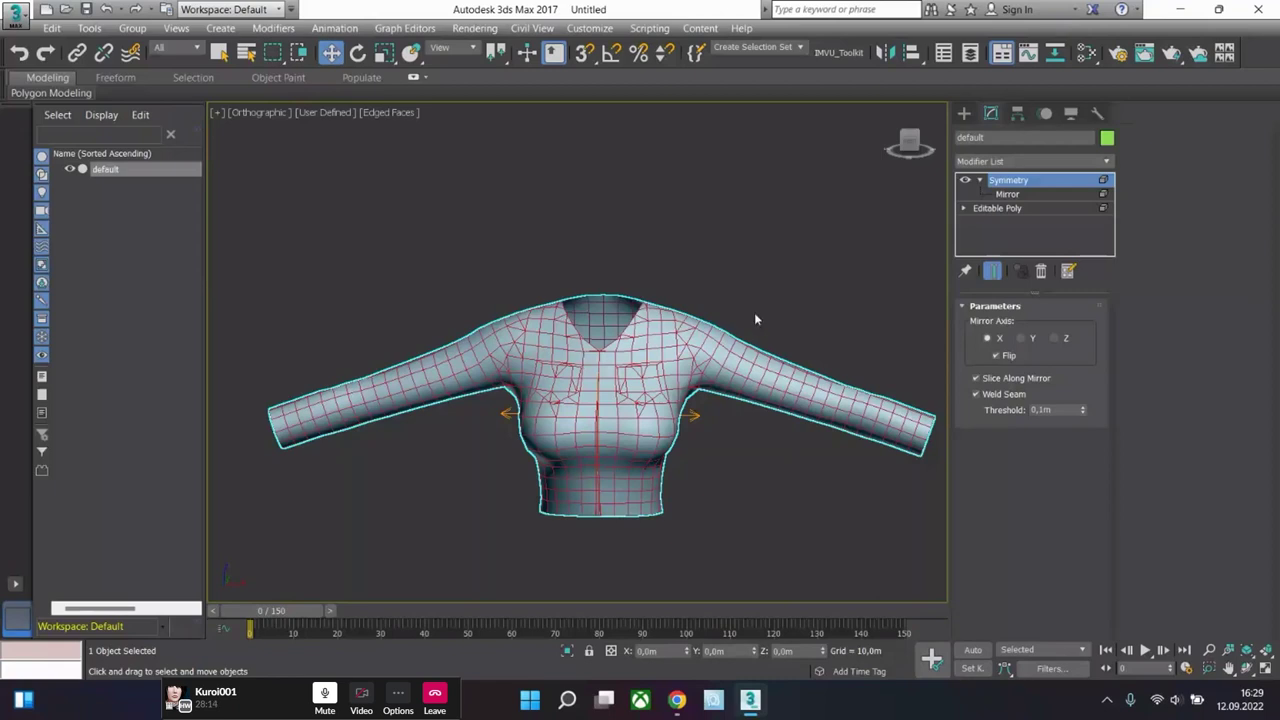
middle_click_drag(694, 398, 722, 350)
scroll(614, 374, "up", 5)
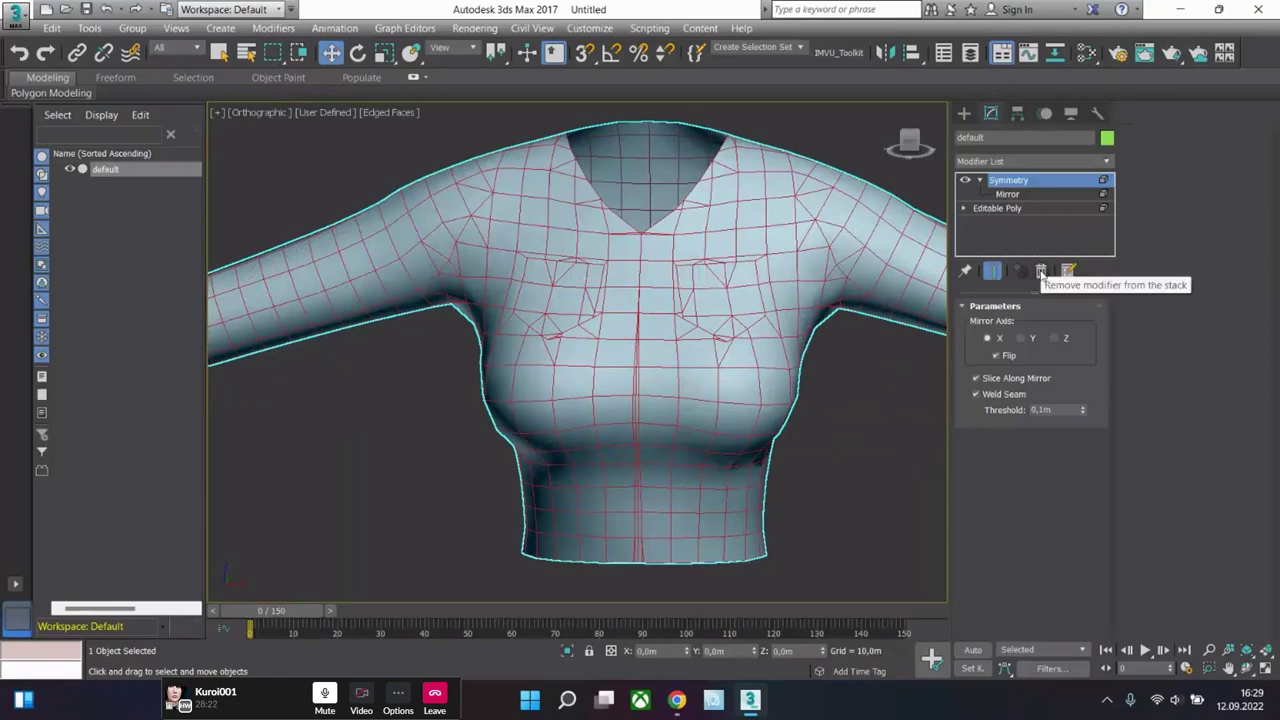
- Remove the Symmetry modifier from the stack and switch the Editable Poly to Vertex level
left_click(1041, 271)
scroll(829, 284, "down", 5)
scroll(849, 351, "up", 5)
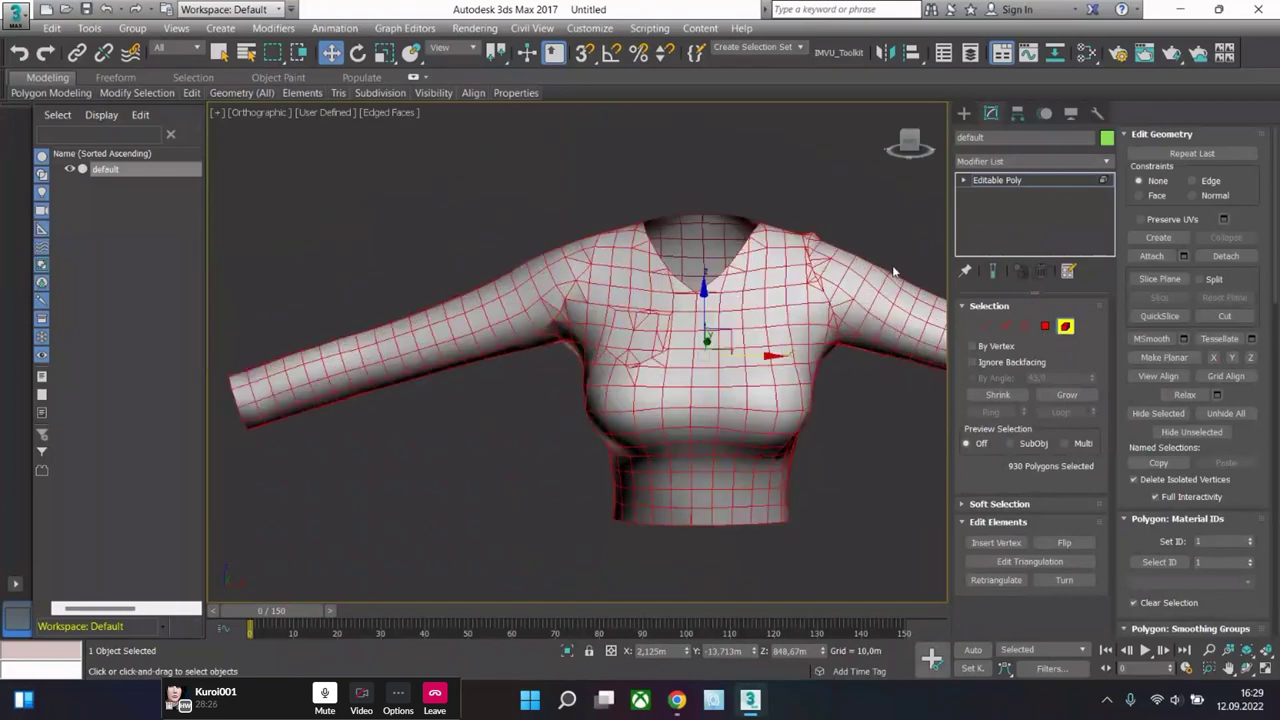
scroll(787, 305, "down", 2)
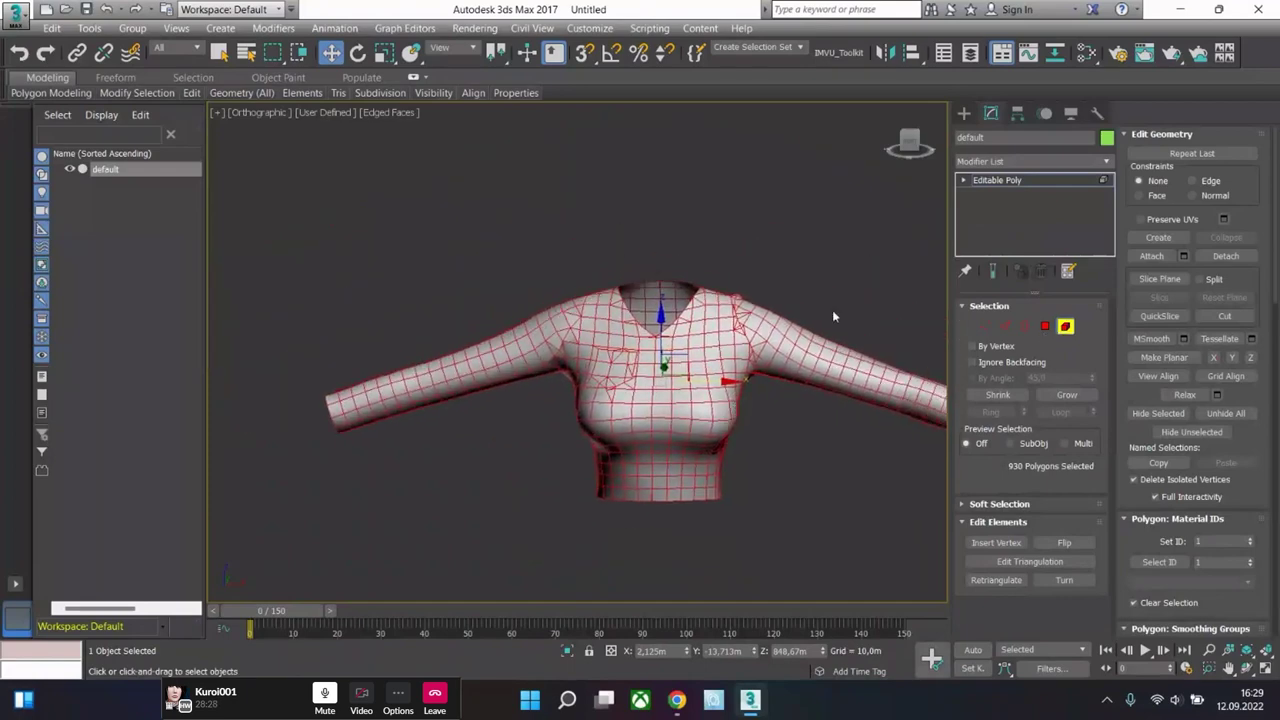
left_click(985, 326)
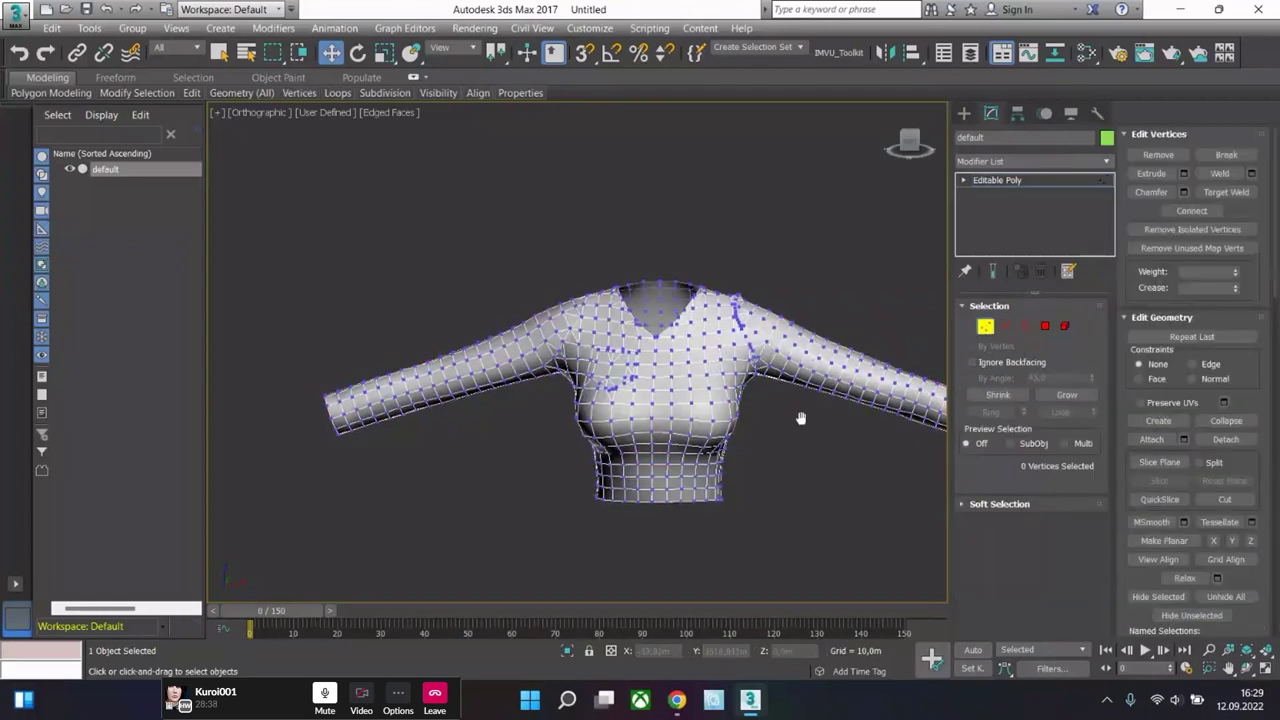
scroll(686, 414, "down", 5)
scroll(627, 414, "up", 4)
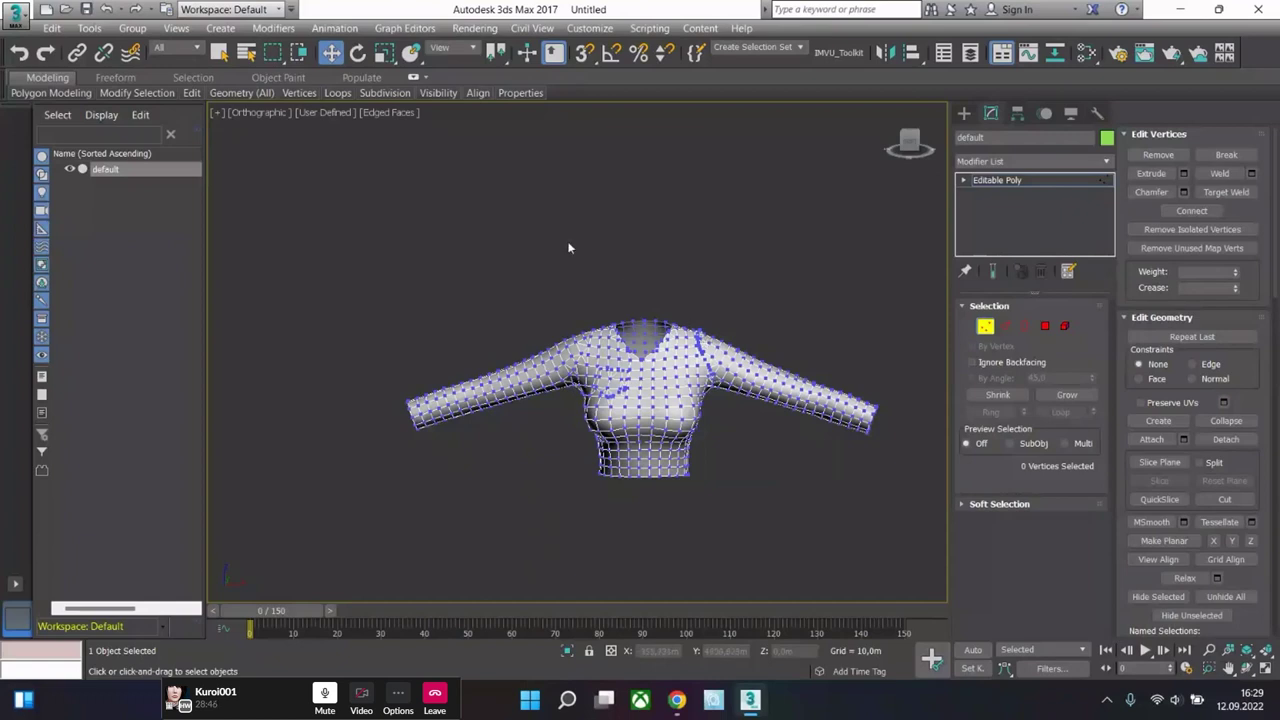
- On the Freeform tab, try the Optimize tool and dismiss its pick-an-object warning
left_click(125, 78)
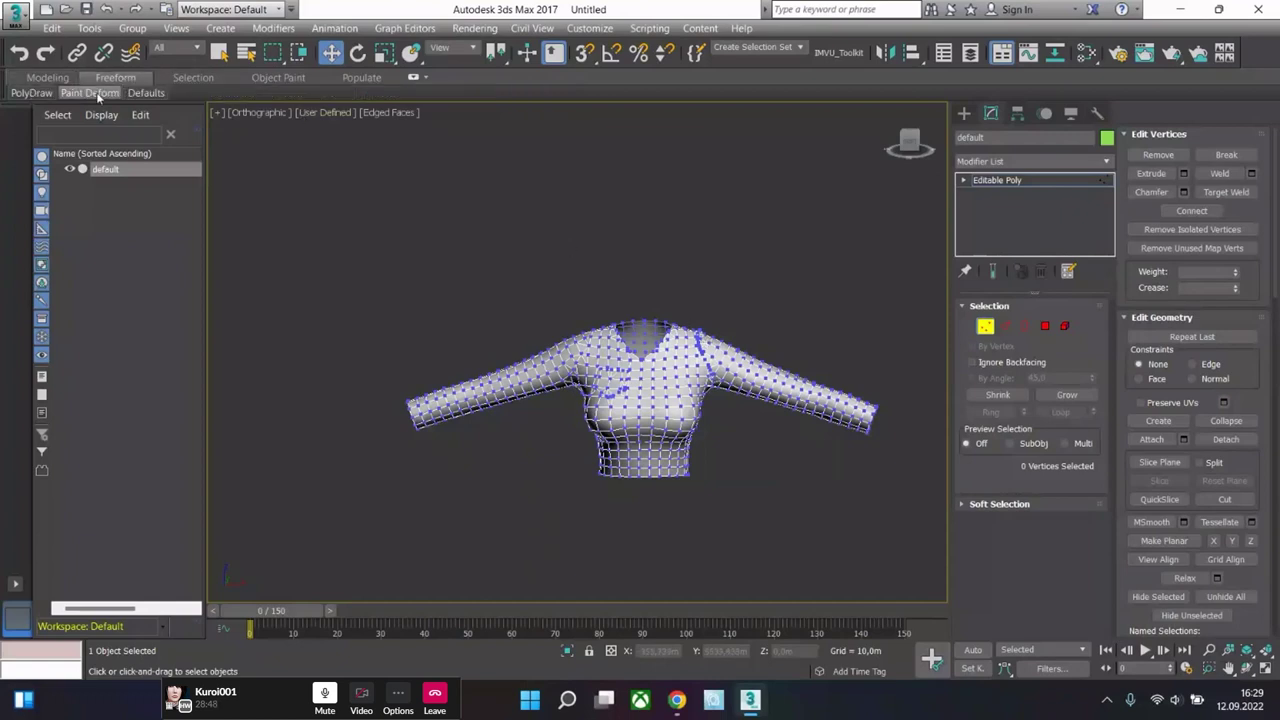
mouse_move(35, 96)
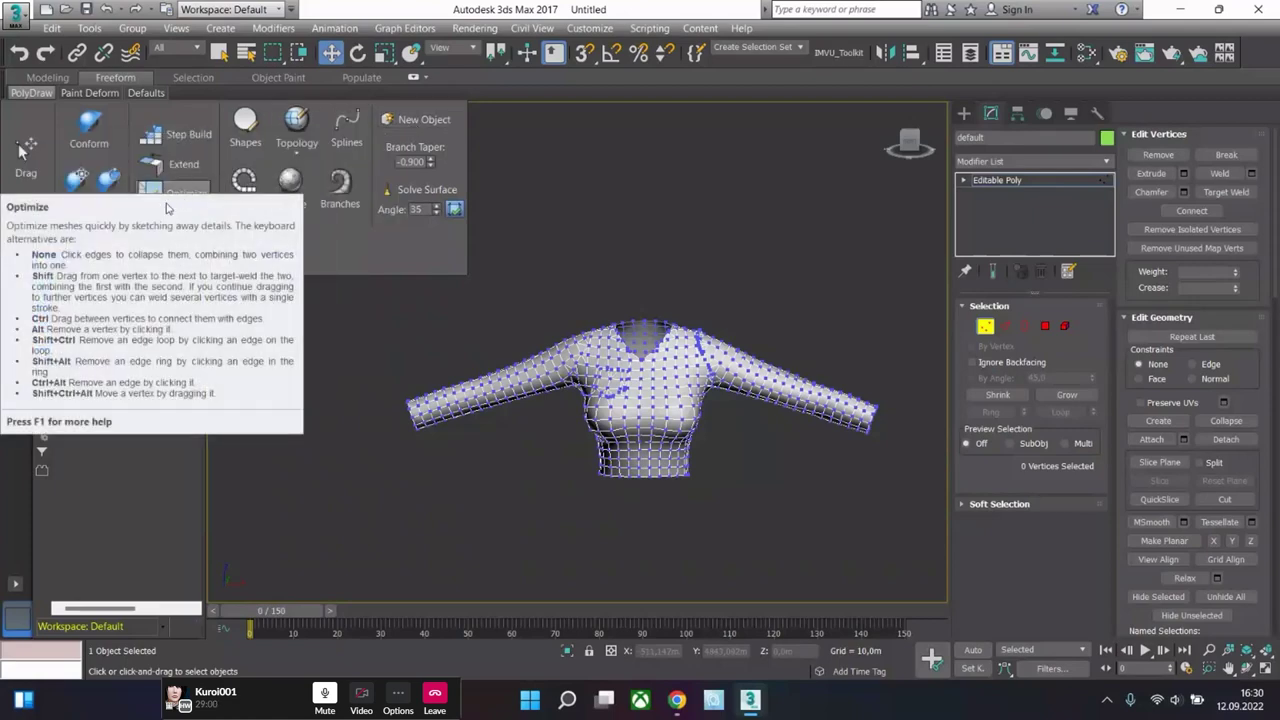
left_click(157, 200)
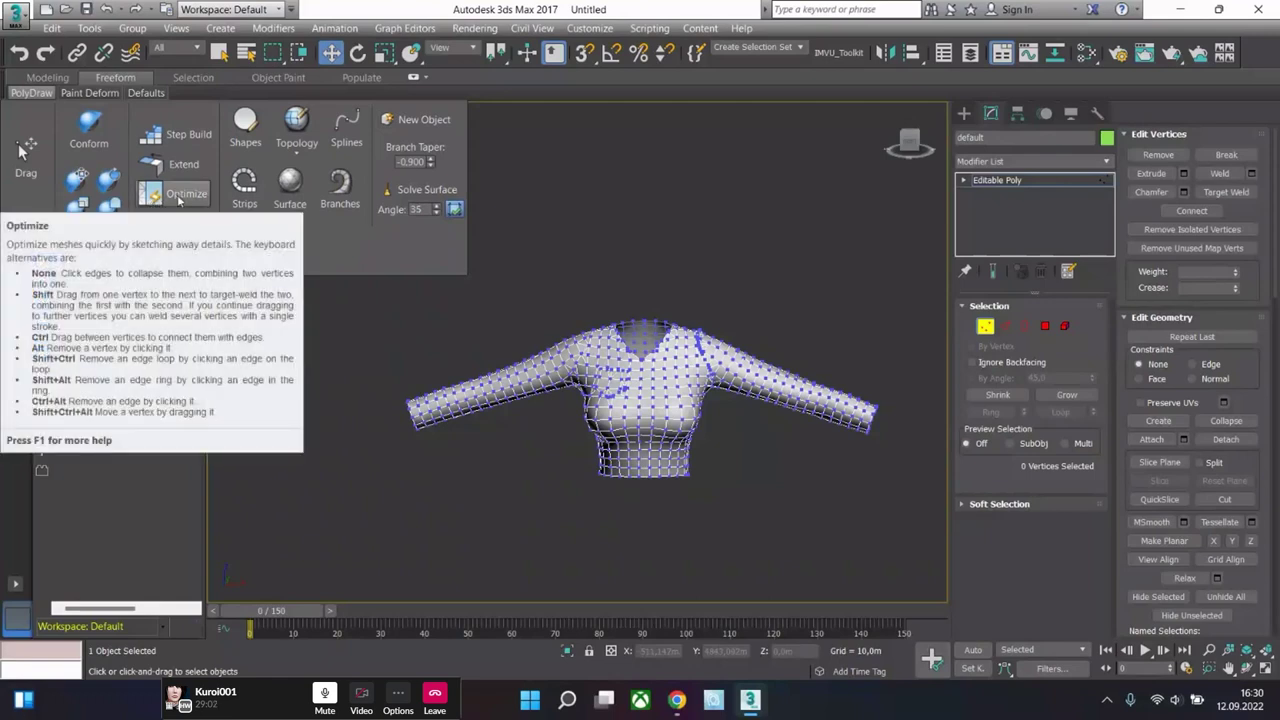
left_click(157, 200)
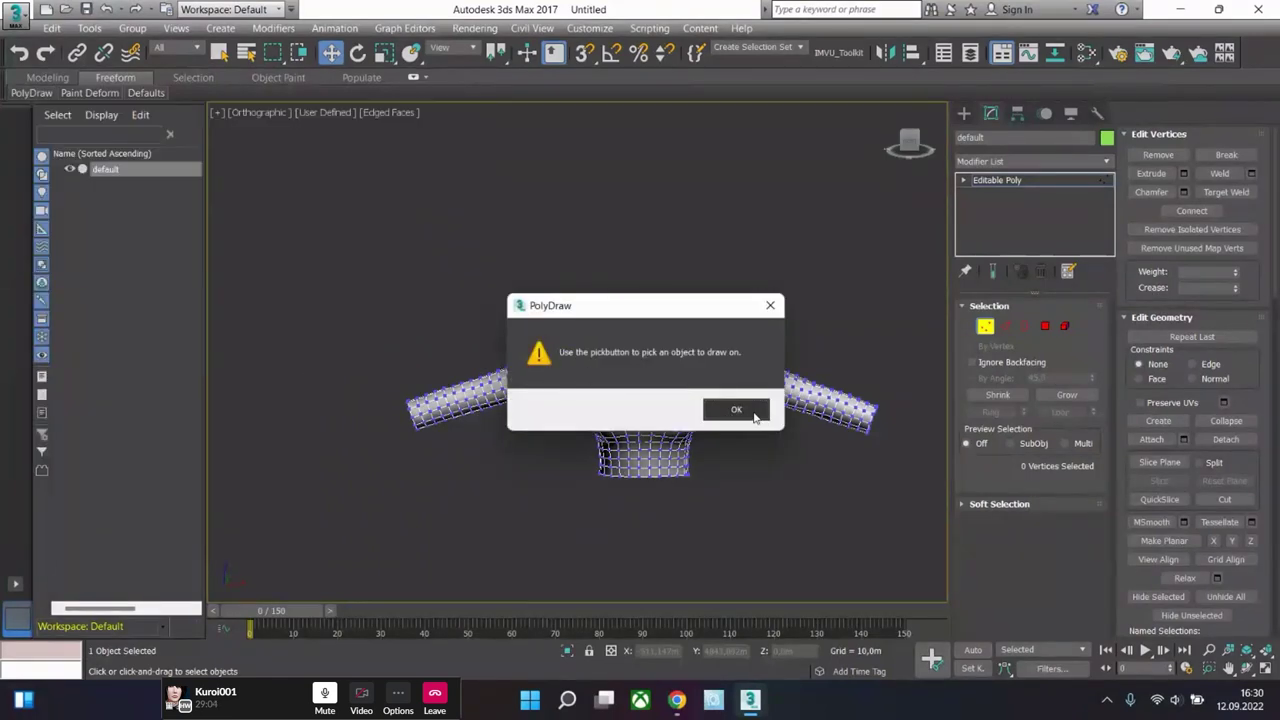
left_click(737, 410)
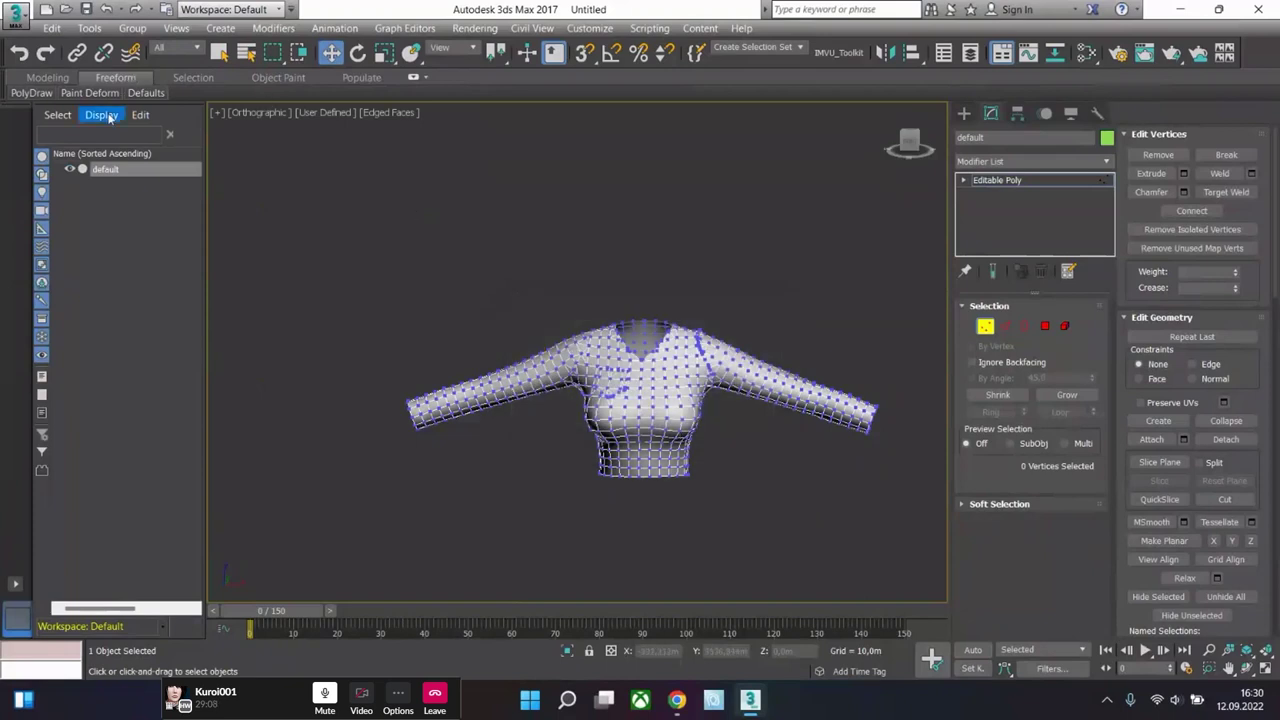
- Open PolyDraw, then select the whole shirt element at Element level
left_click(48, 95)
left_click(1045, 326)
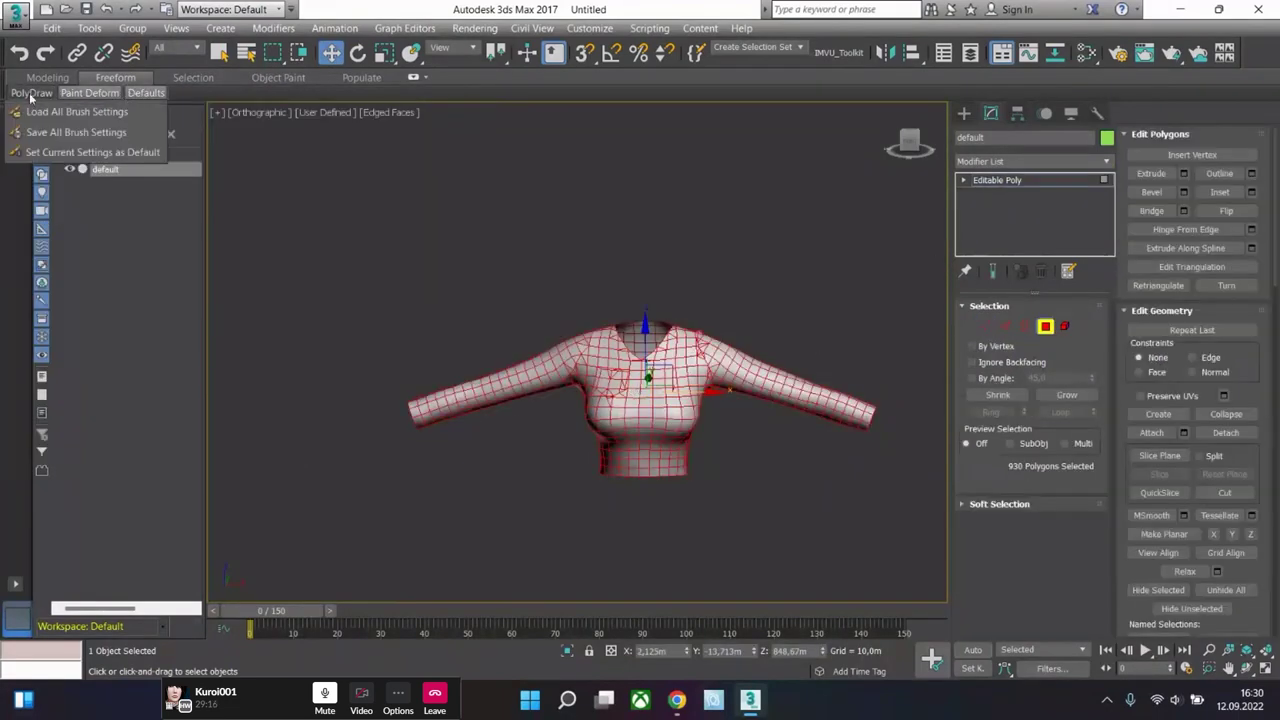
mouse_move(31, 93)
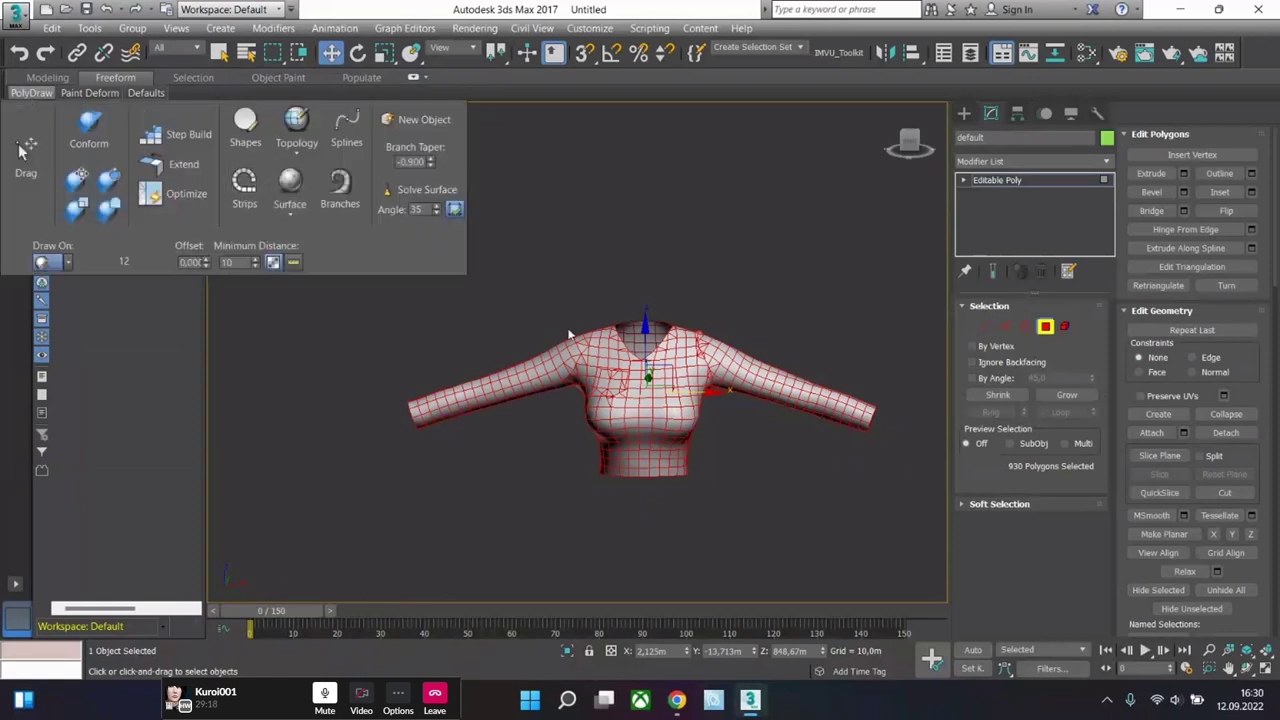
left_click(646, 365)
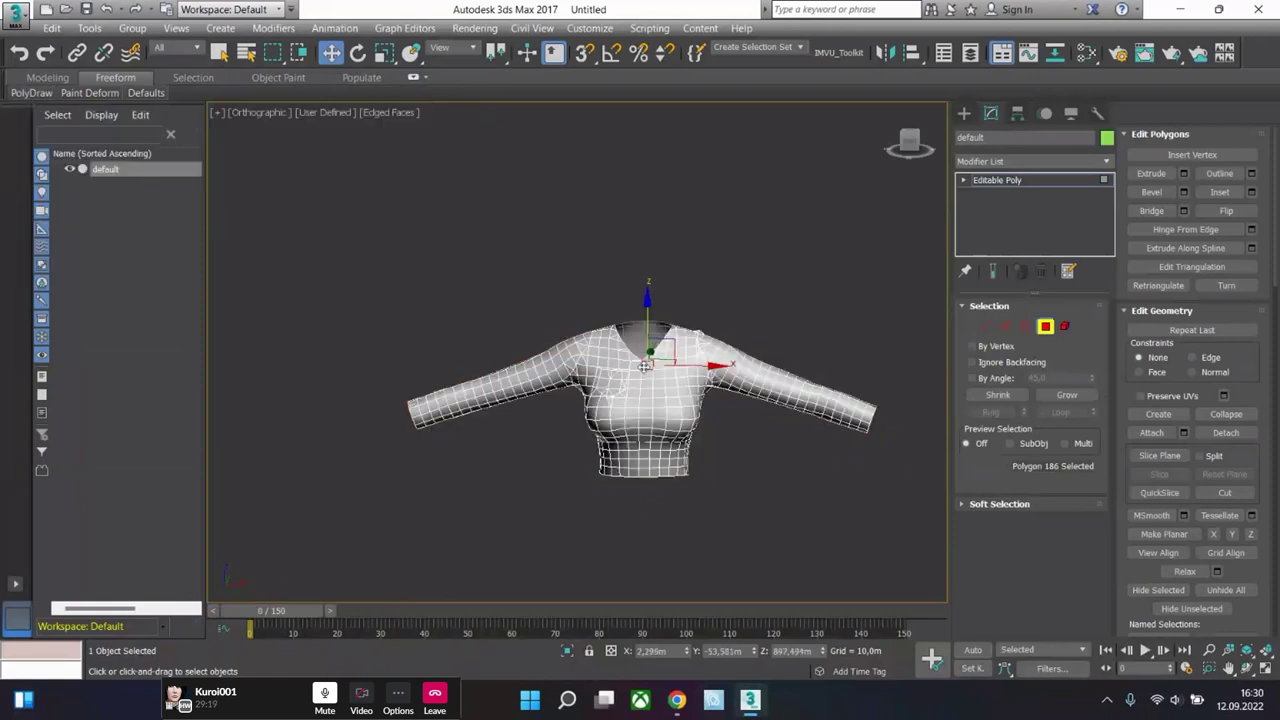
left_click(1066, 328)
left_click(1026, 181)
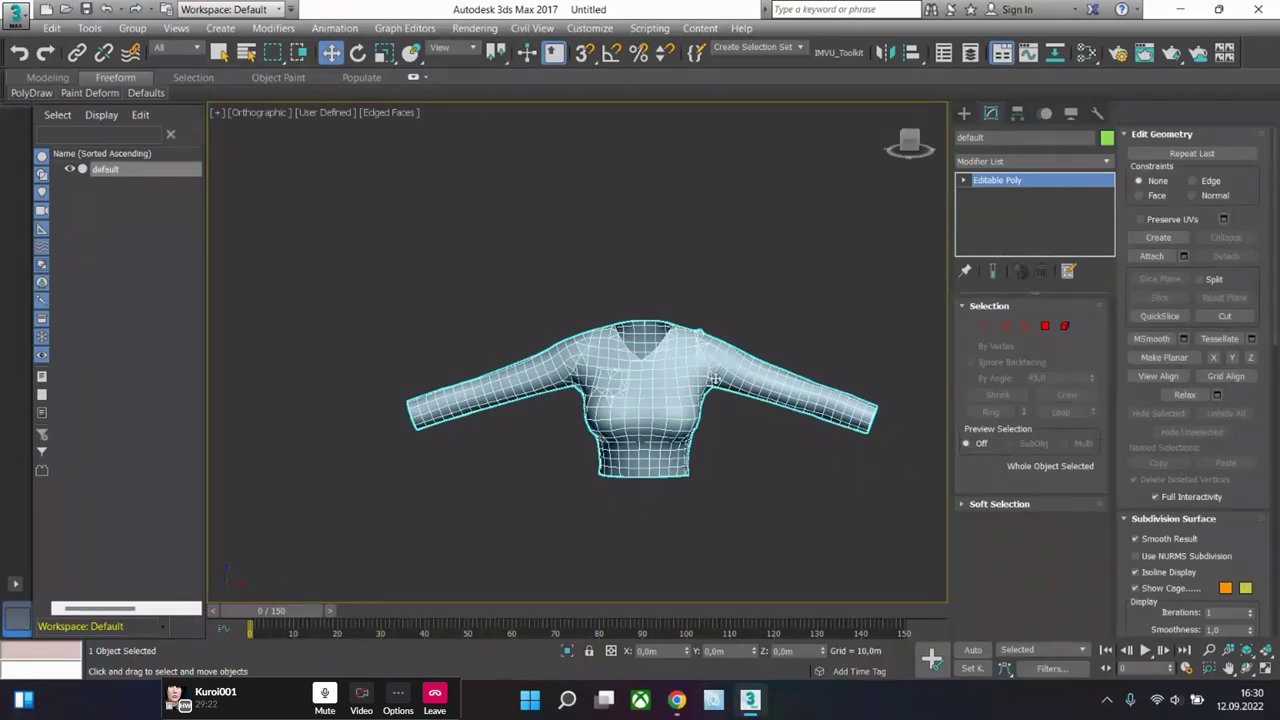
key("5")
left_click(670, 352)
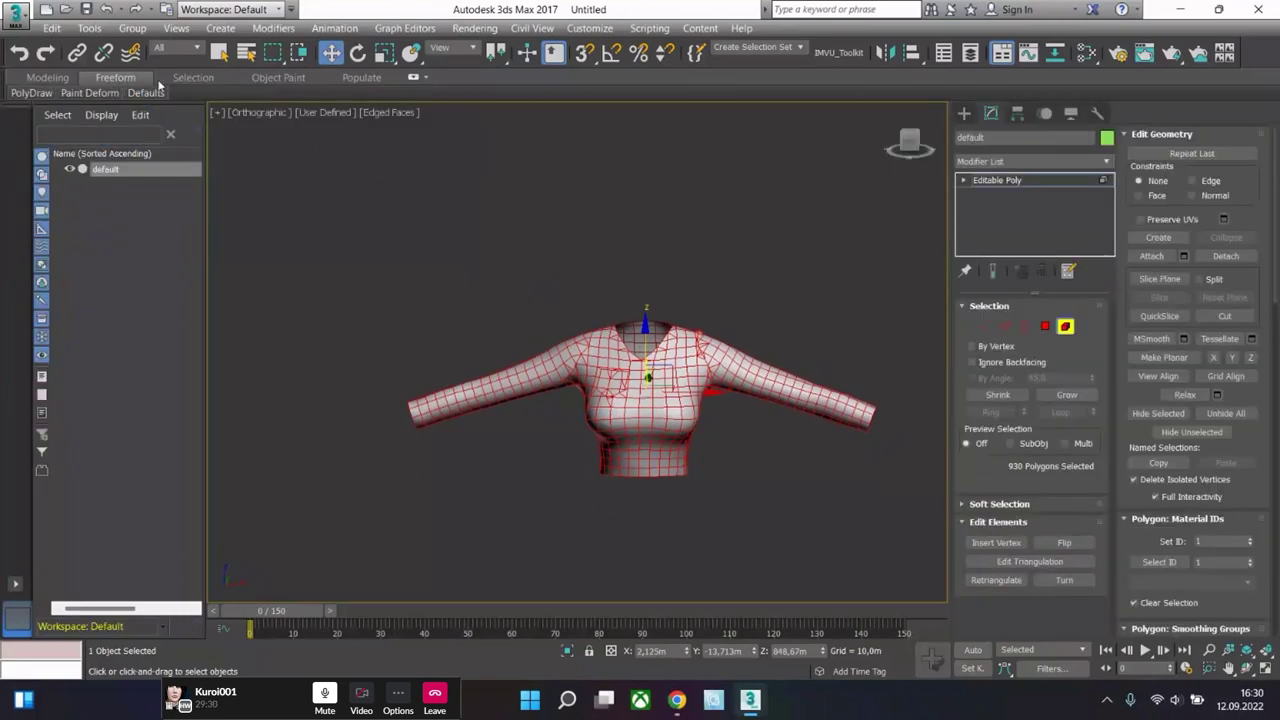
- Set the shirt mesh as the PolyDraw draw-on surface and activate Optimize
double_click(115, 77)
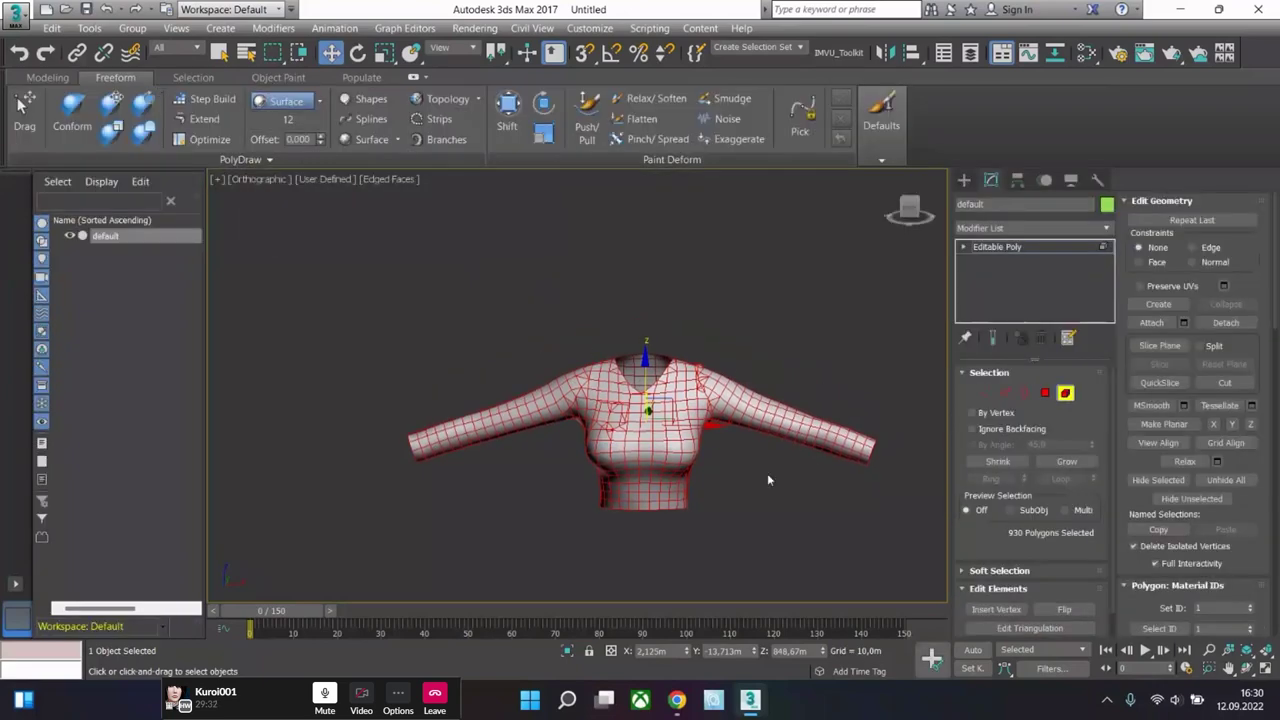
left_click(298, 119)
left_click(628, 446)
scroll(675, 450, "up", 5)
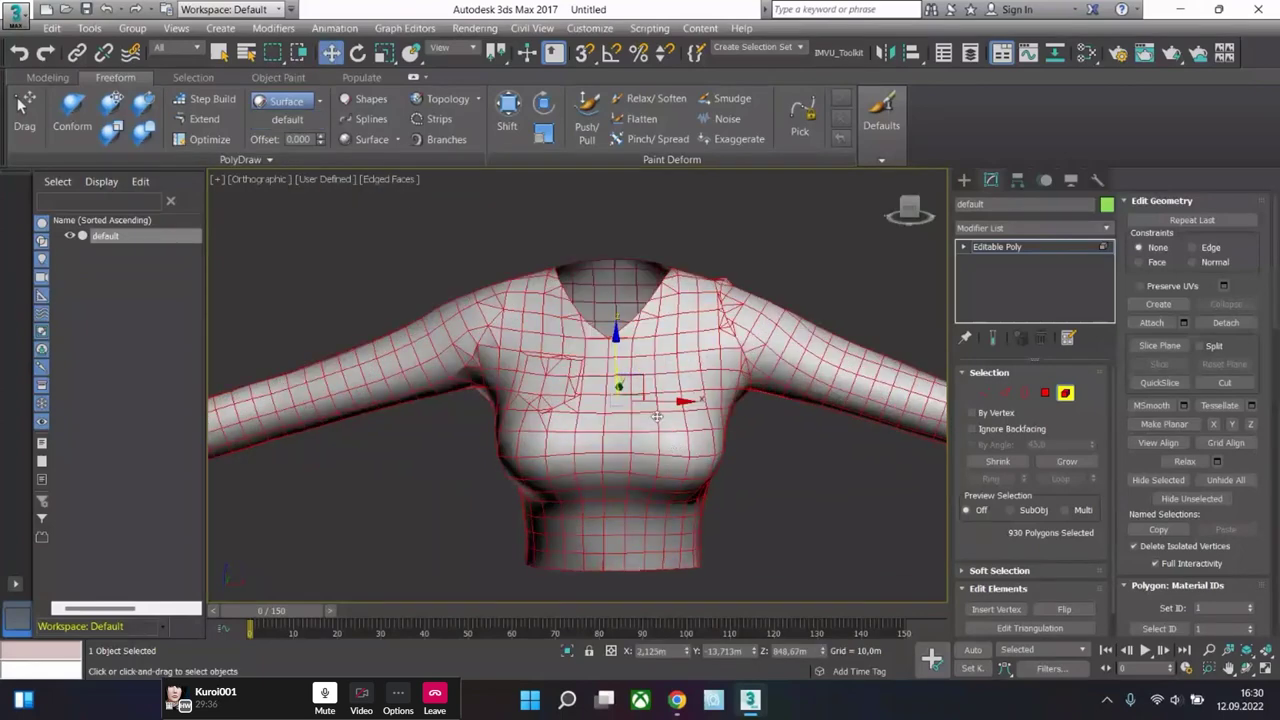
left_click(210, 140)
scroll(750, 420, "up", 2)
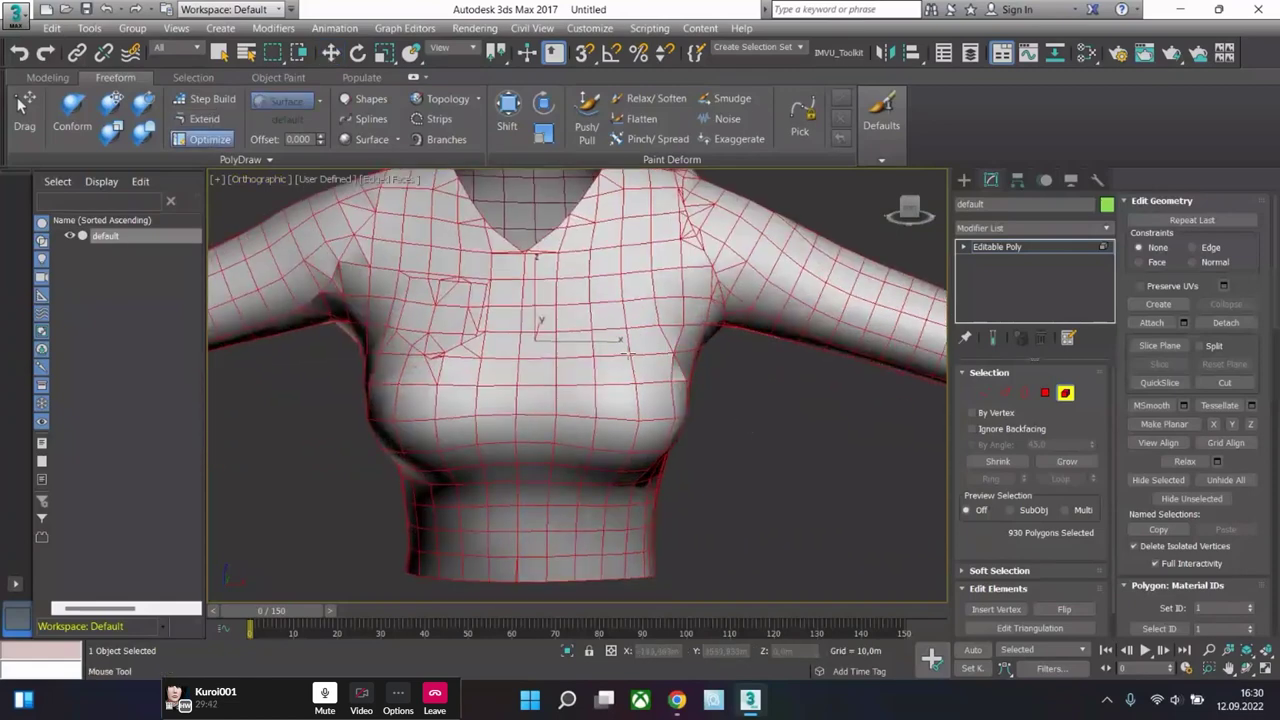
- Collapse edges with Optimize on the upper chest and lower shirt
left_click(594, 385)
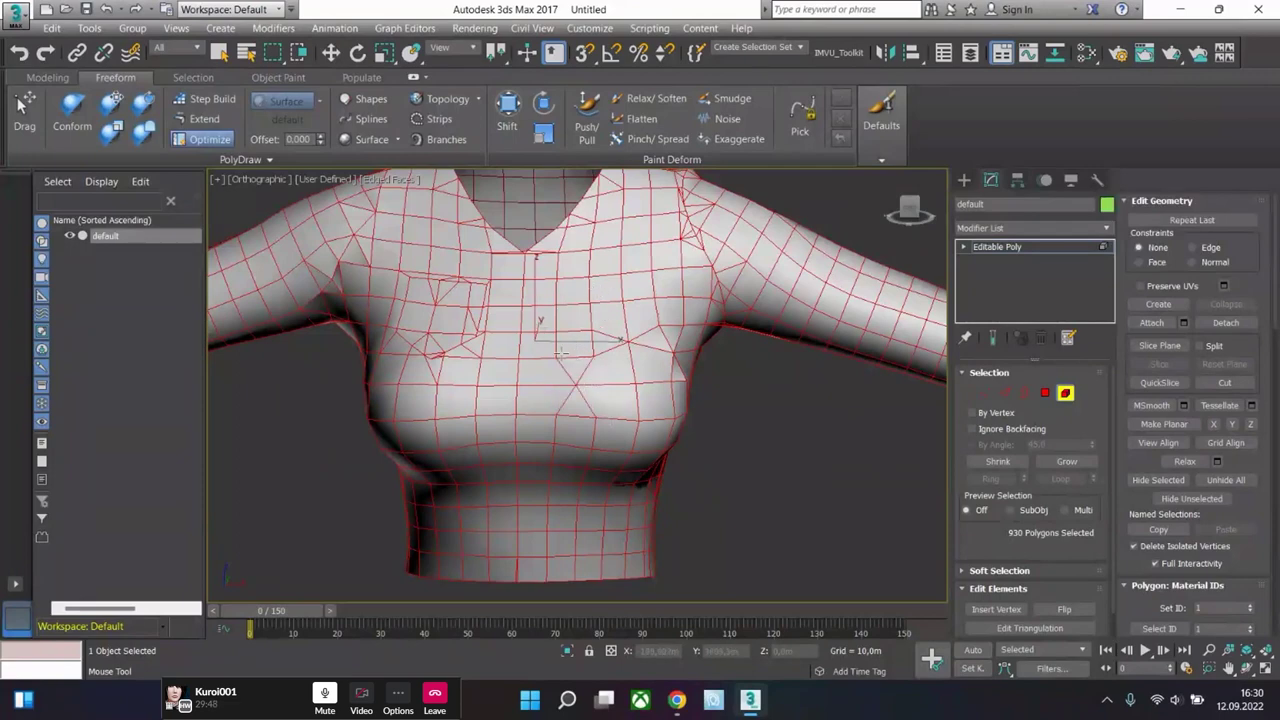
middle_click_drag(600, 449, 603, 351)
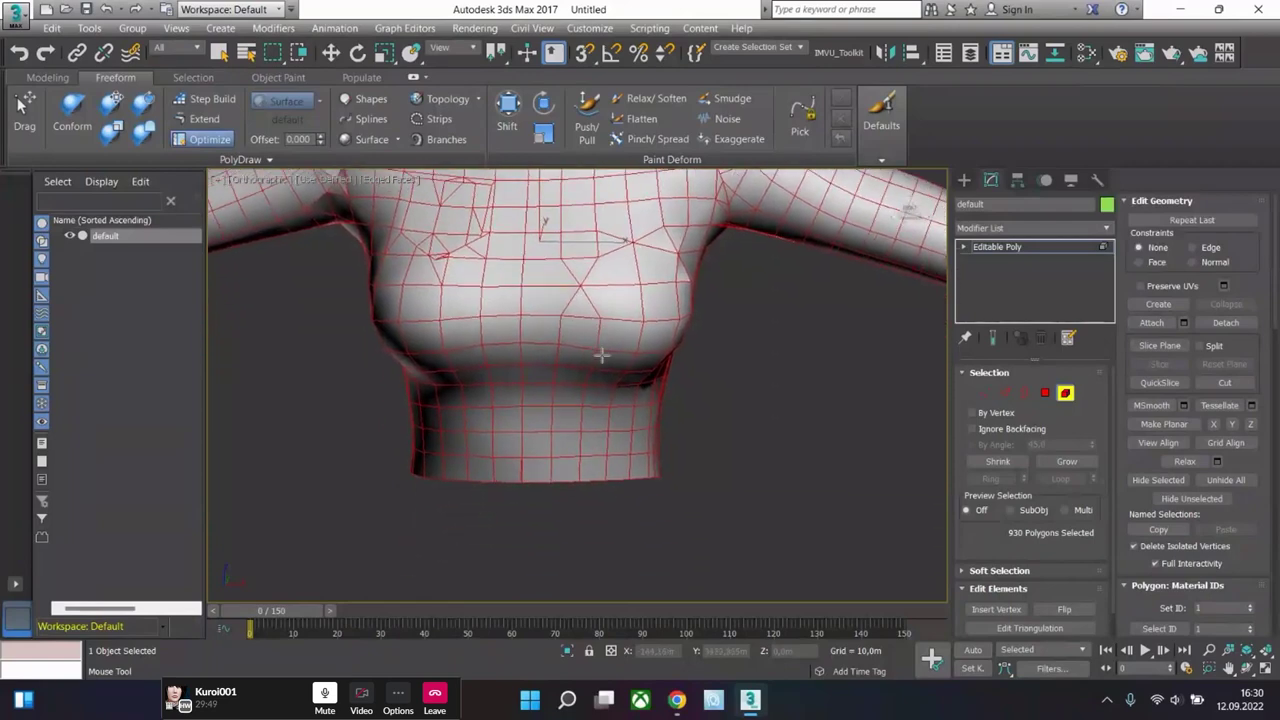
left_click(584, 431)
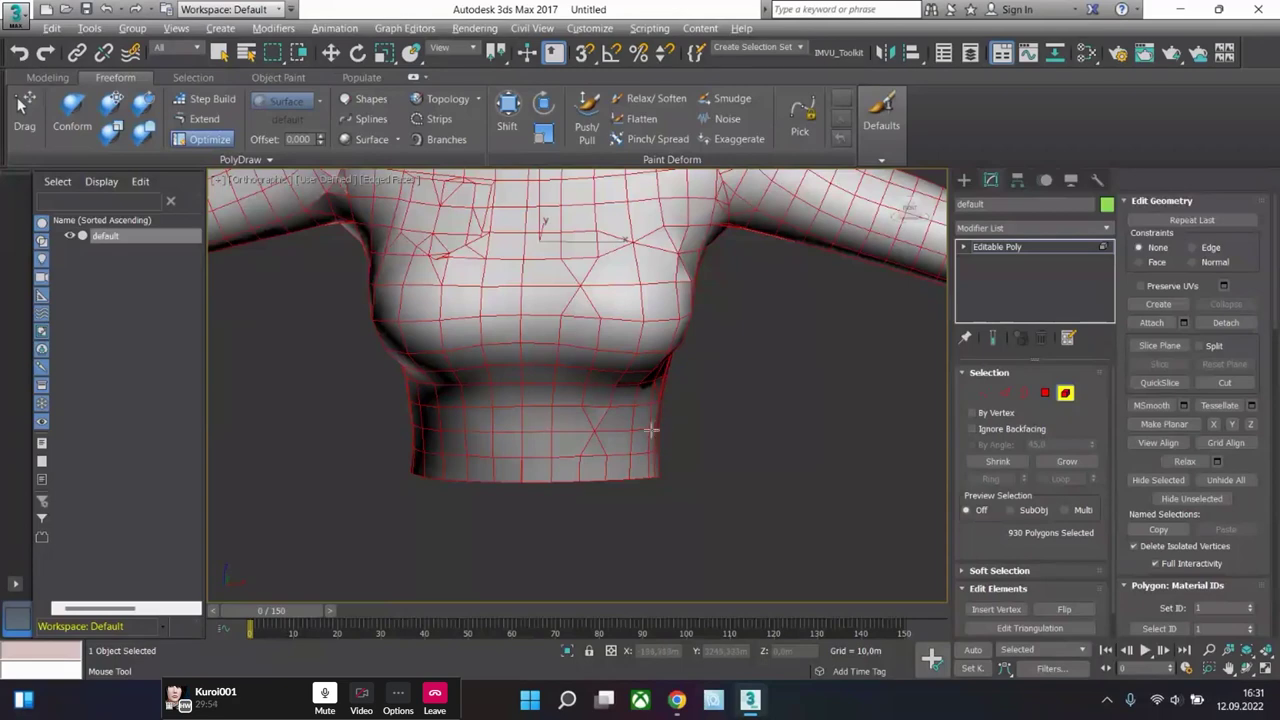
middle_click_drag(655, 431, 563, 437, "alt")
left_click(592, 345)
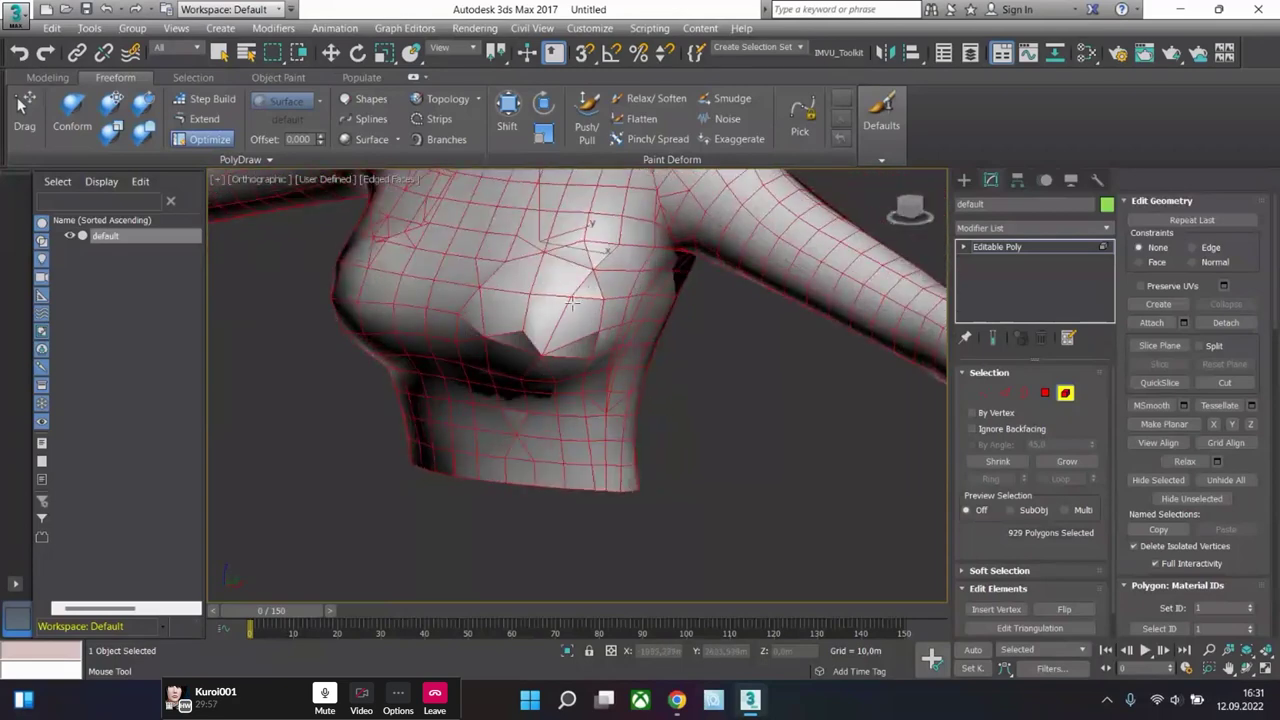
left_click(525, 331)
middle_click_drag(506, 352, 543, 334, "alt")
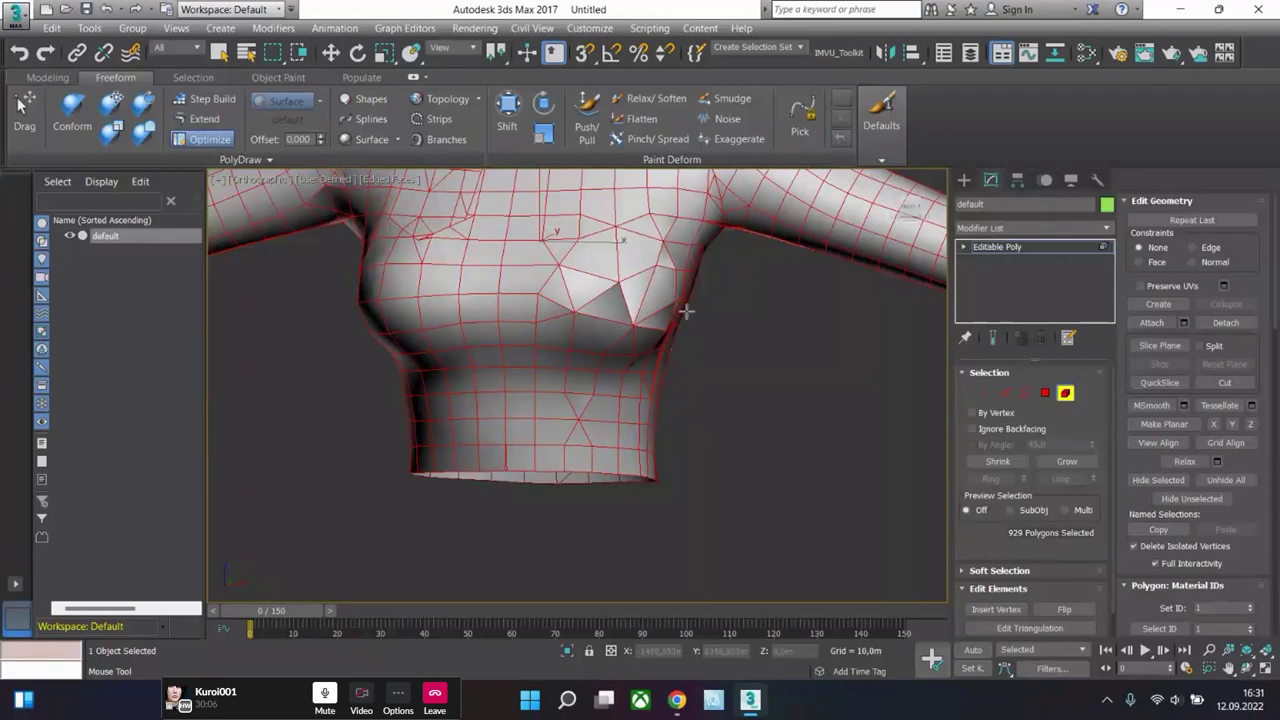
- Collapse edges around the neck and shoulder with Optimize
middle_click_drag(677, 314, 694, 463)
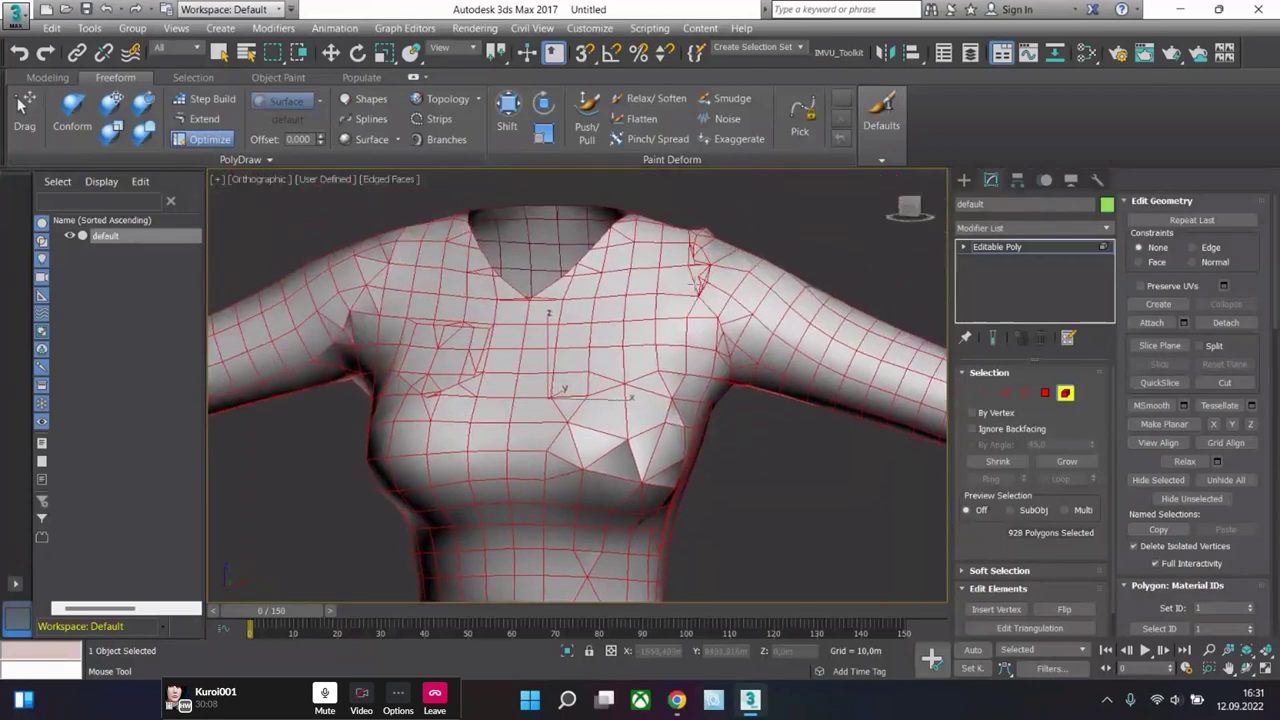
left_click(700, 274, "alt")
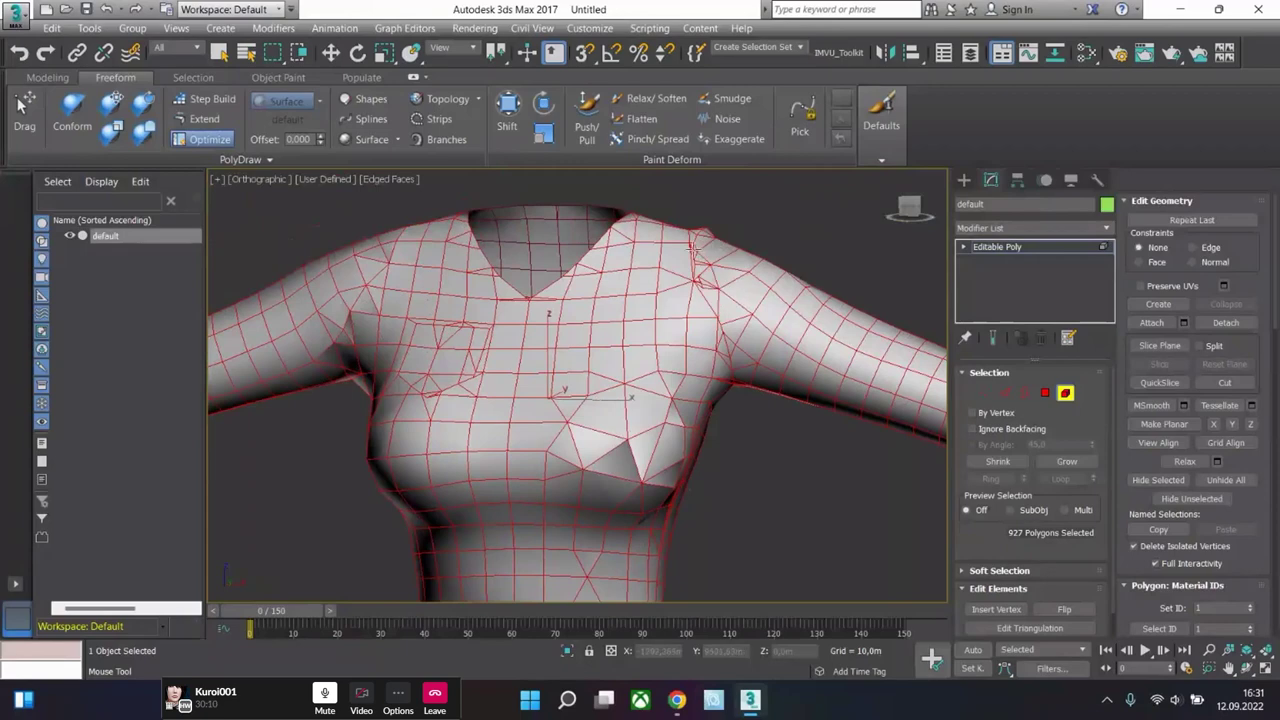
left_click(705, 276, "alt")
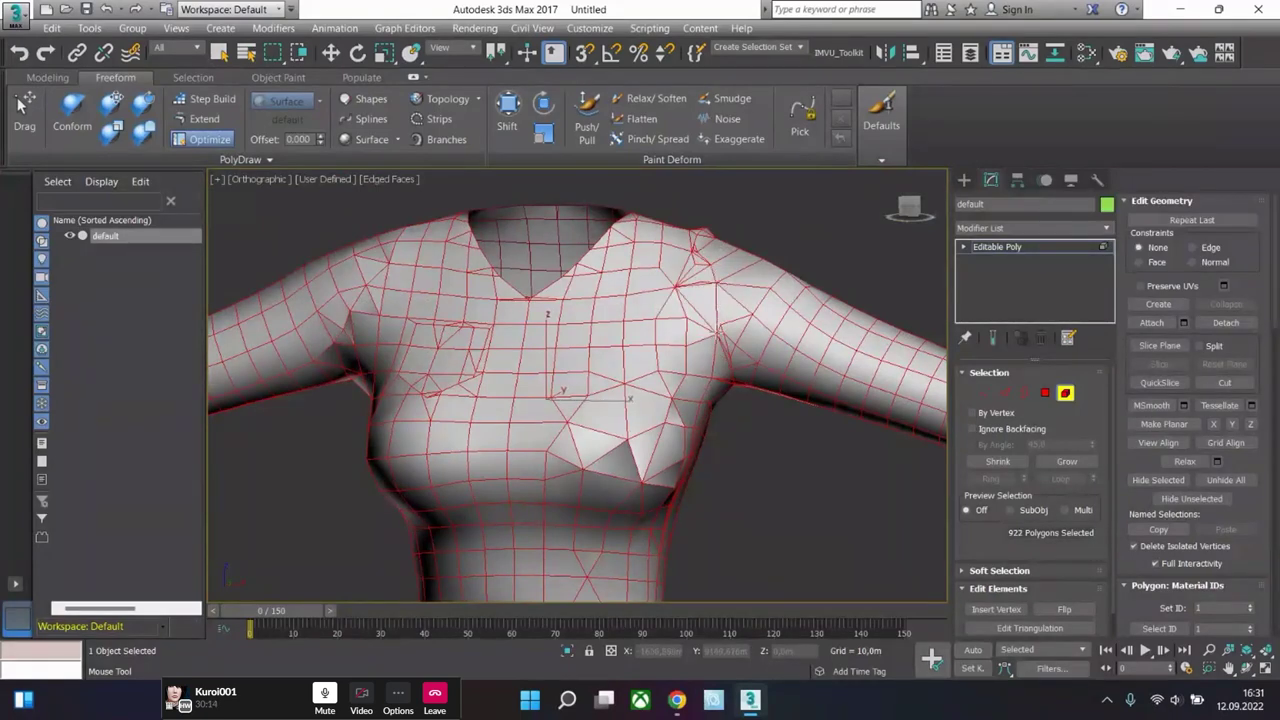
left_click(722, 318, "alt")
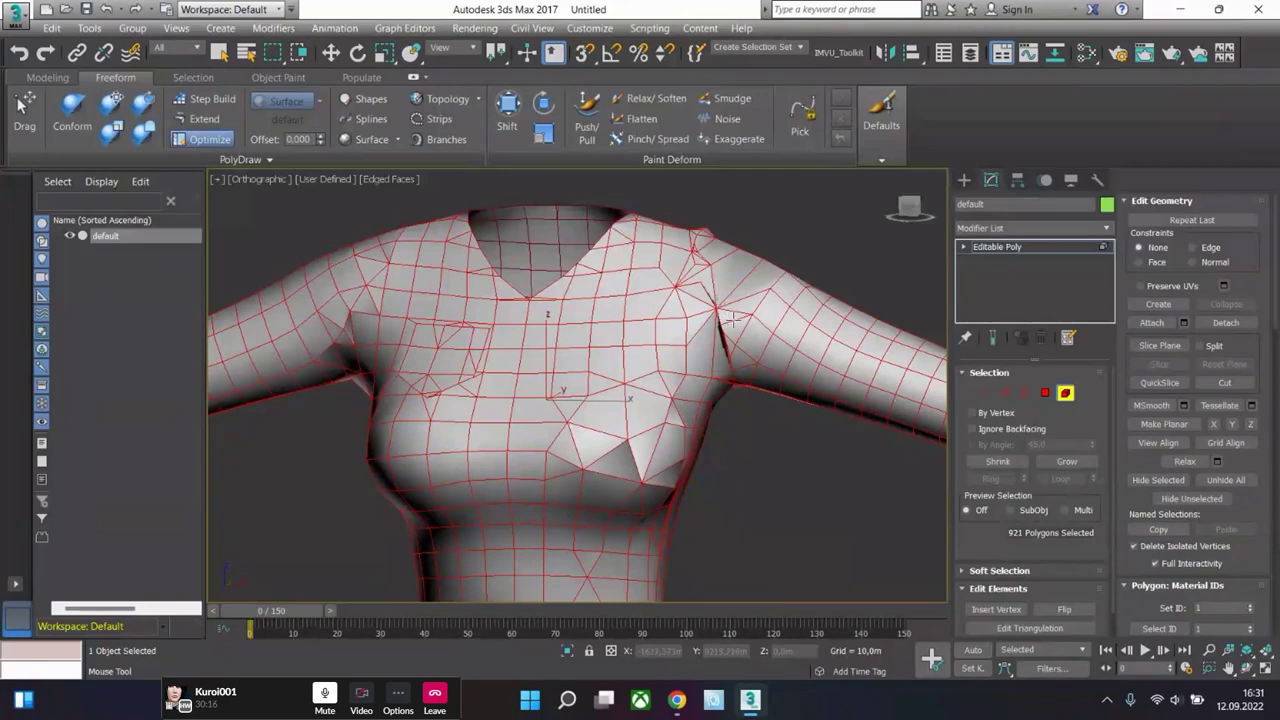
middle_click_drag(725, 340, 716, 320, "alt")
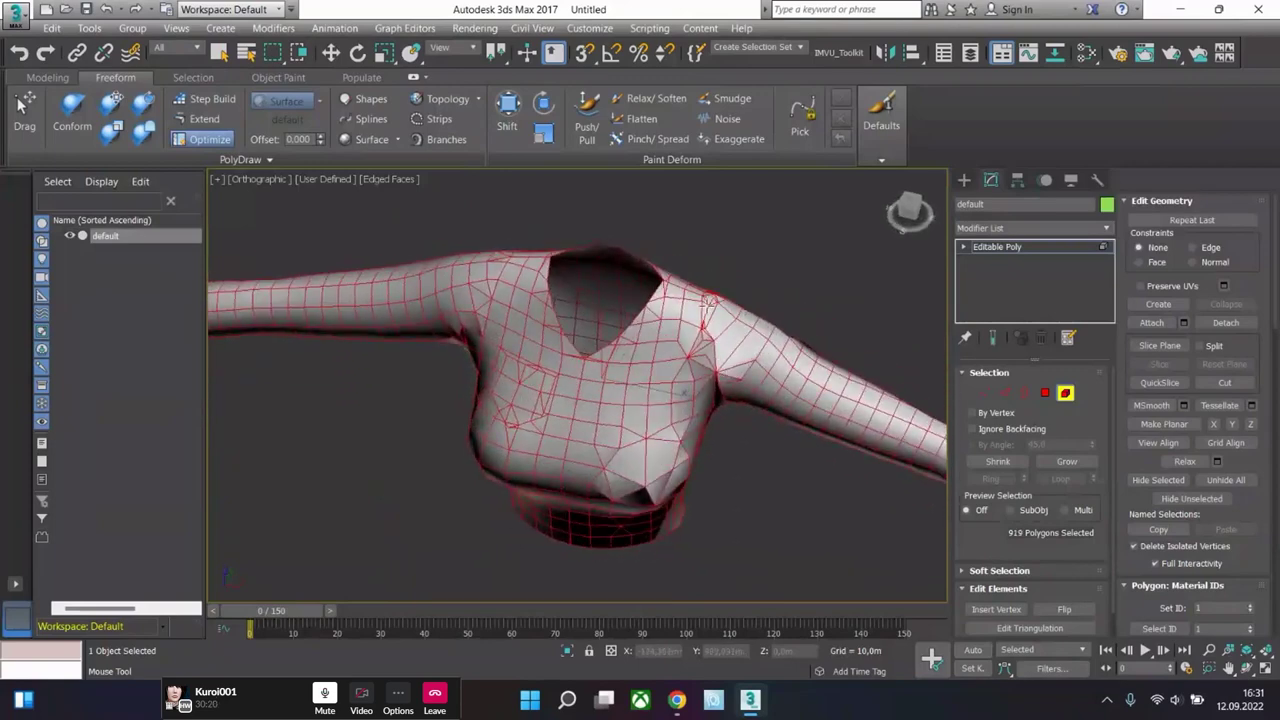
left_click(707, 305, "alt")
left_click(710, 322, "alt")
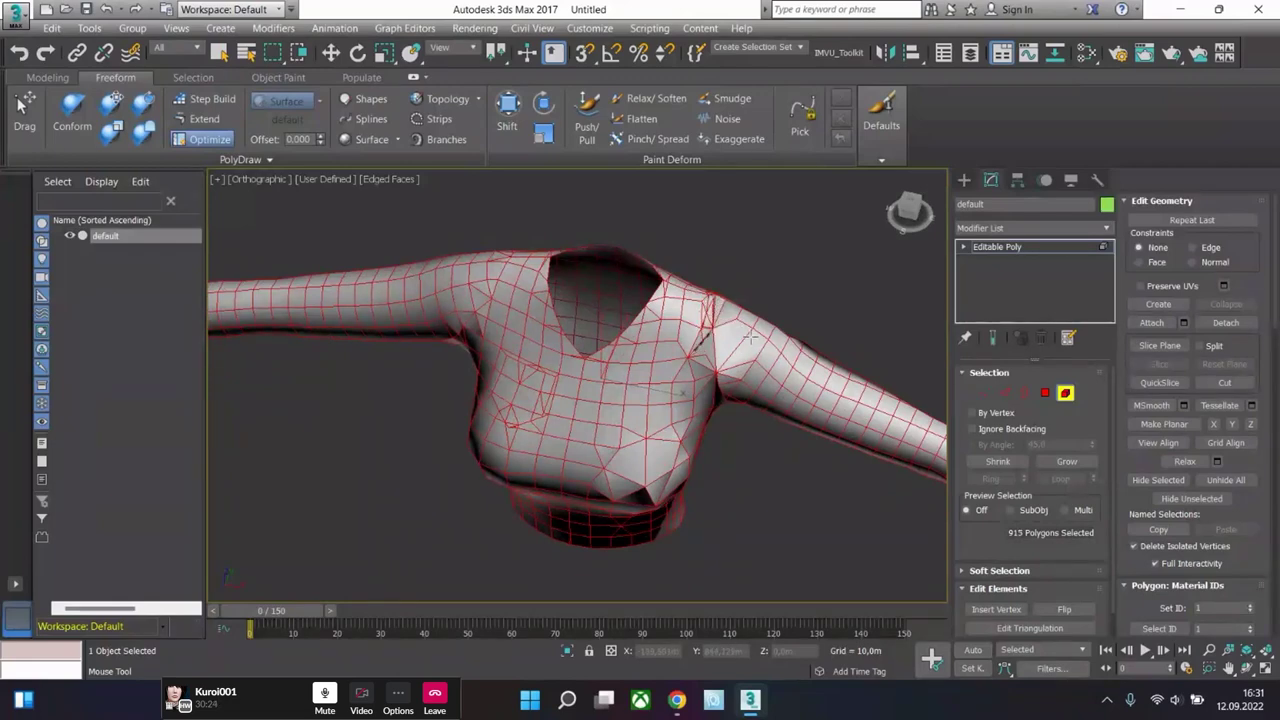
middle_click_drag(682, 404, 680, 345, "alt")
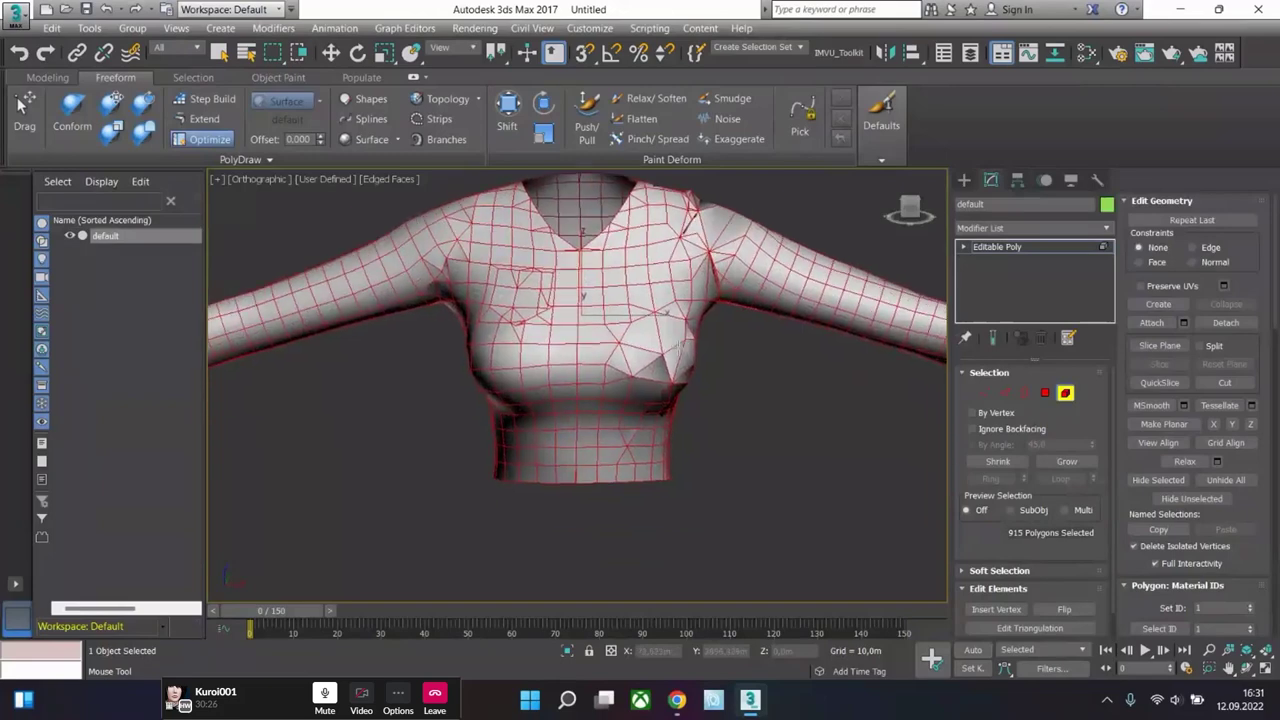
scroll(593, 360, "up", 4)
scroll(636, 337, "down", 3)
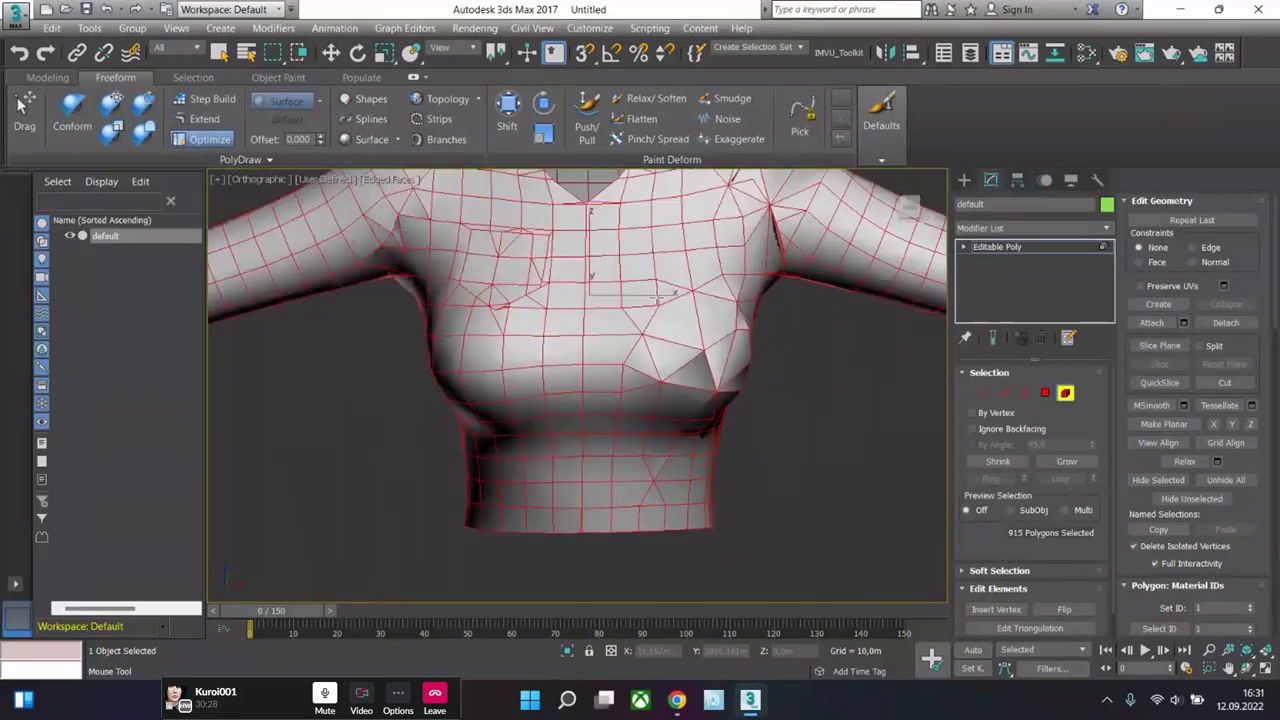
- Brush Optimize across the waist and left and centre chest into fewer faces
left_click(658, 296, "alt")
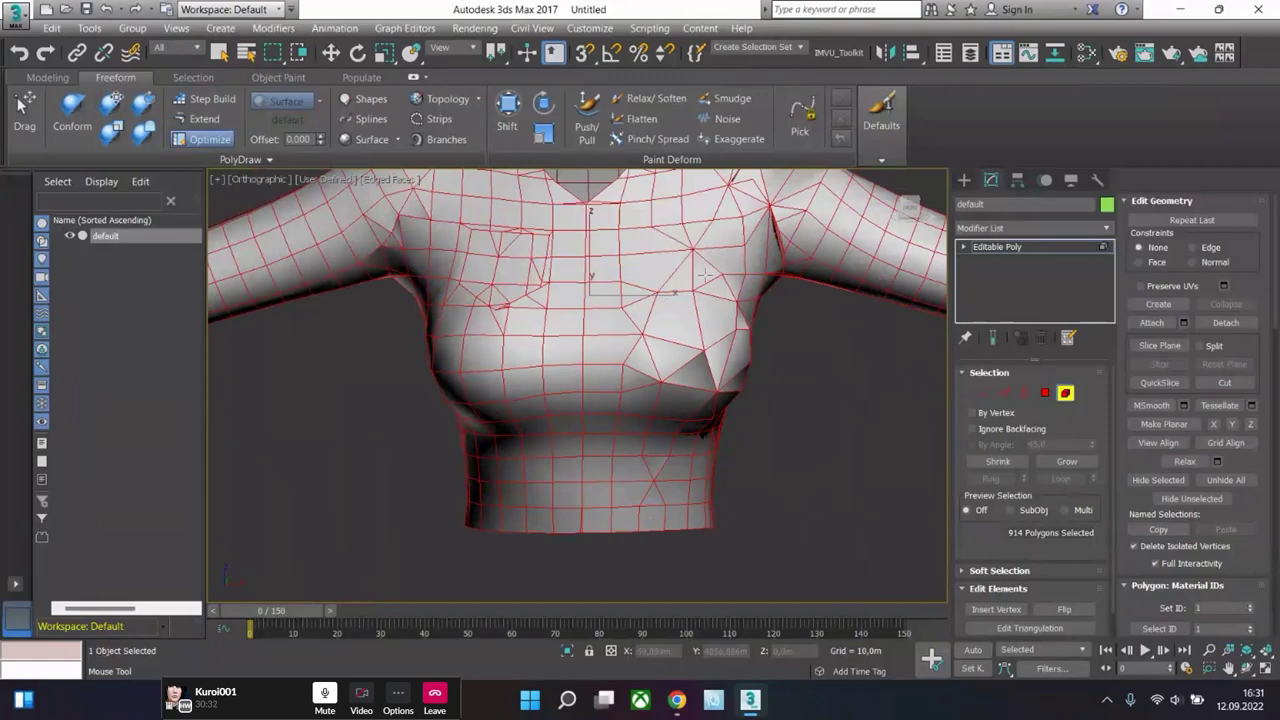
middle_click_drag(700, 438, 648, 408)
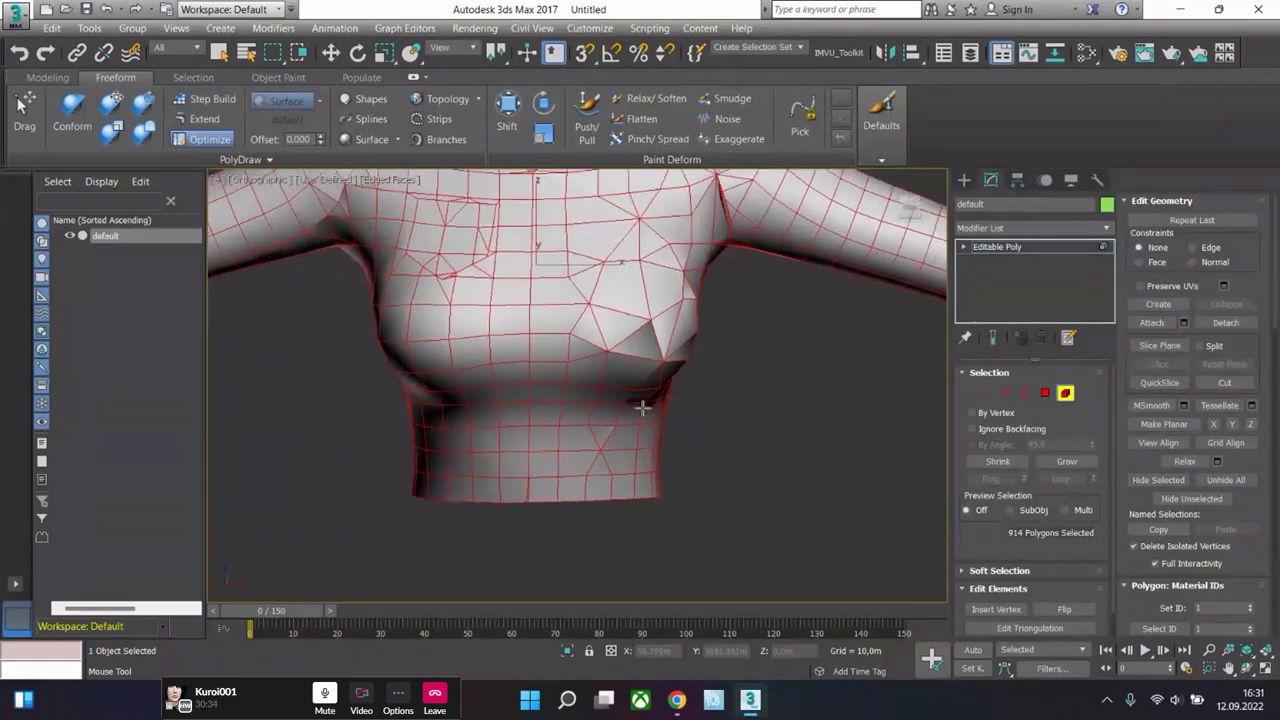
mouse_move(643, 434)
left_mouse_down()
mouse_move(636, 453)
mouse_move(506, 444)
mouse_move(497, 470)
mouse_move(536, 493)
mouse_move(587, 477)
left_mouse_up()
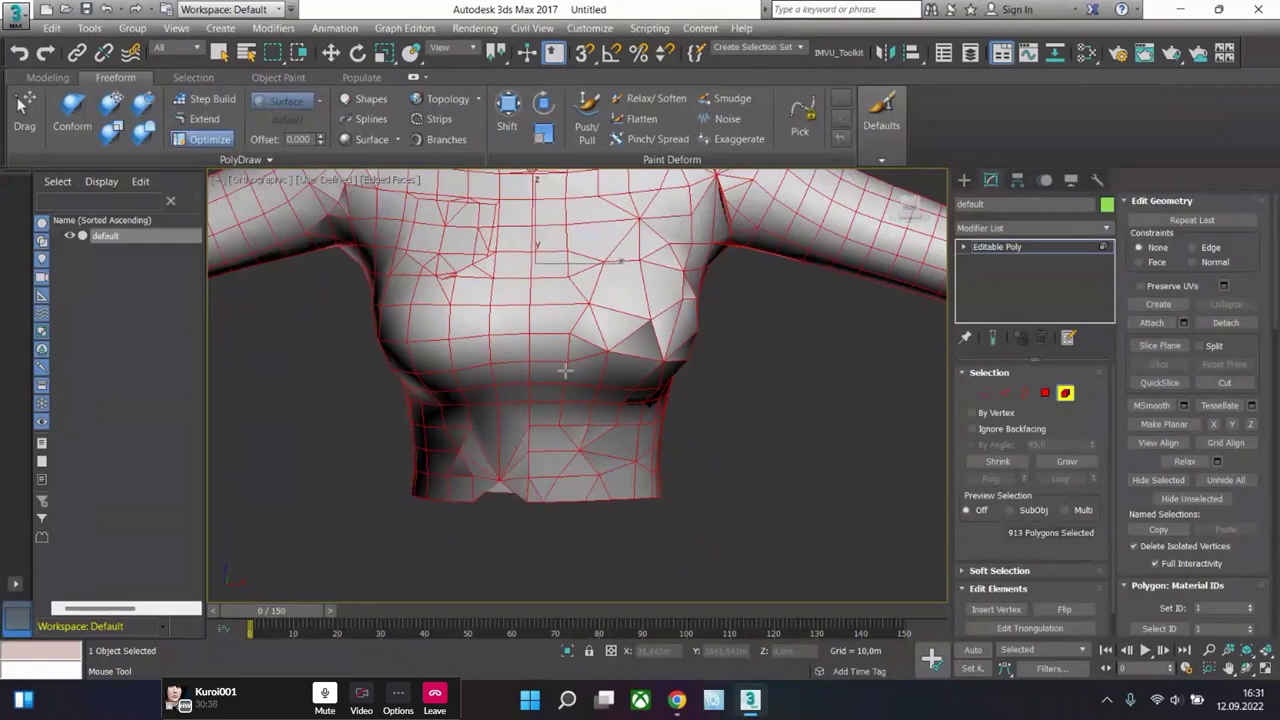
left_click(203, 141)
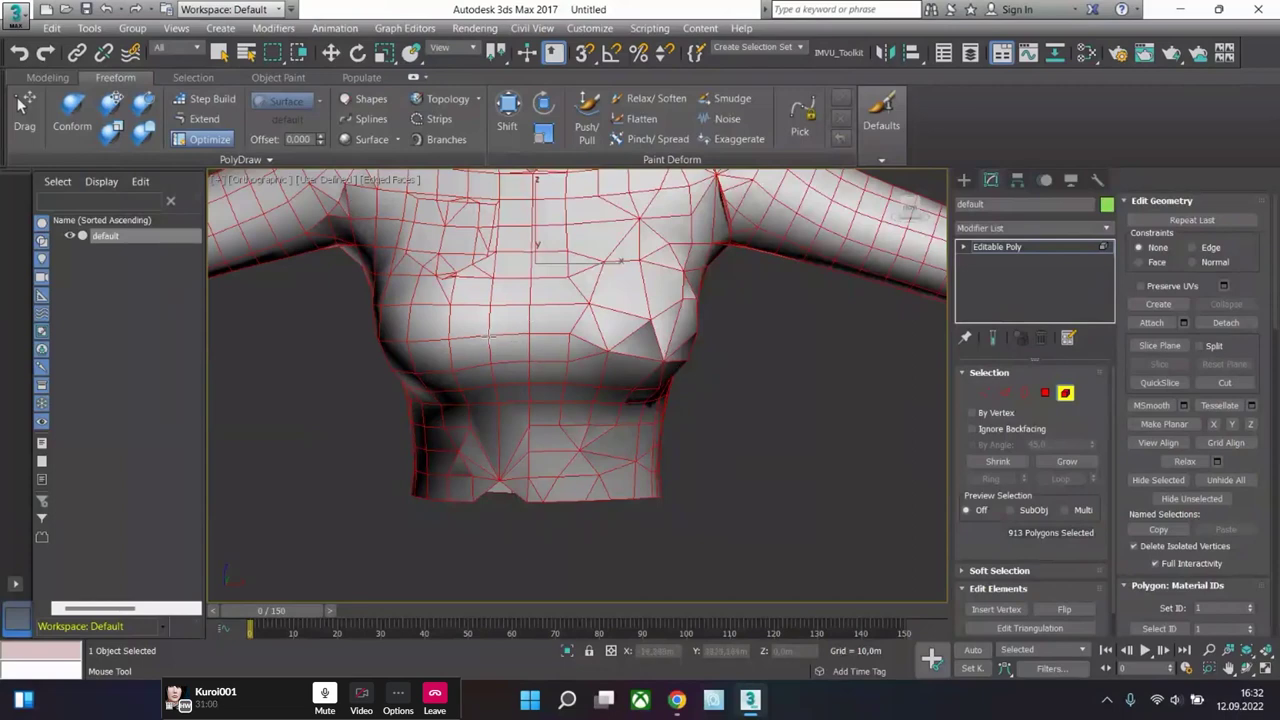
mouse_move(488, 336)
left_mouse_down()
mouse_move(415, 340)
mouse_move(428, 340)
left_mouse_up()
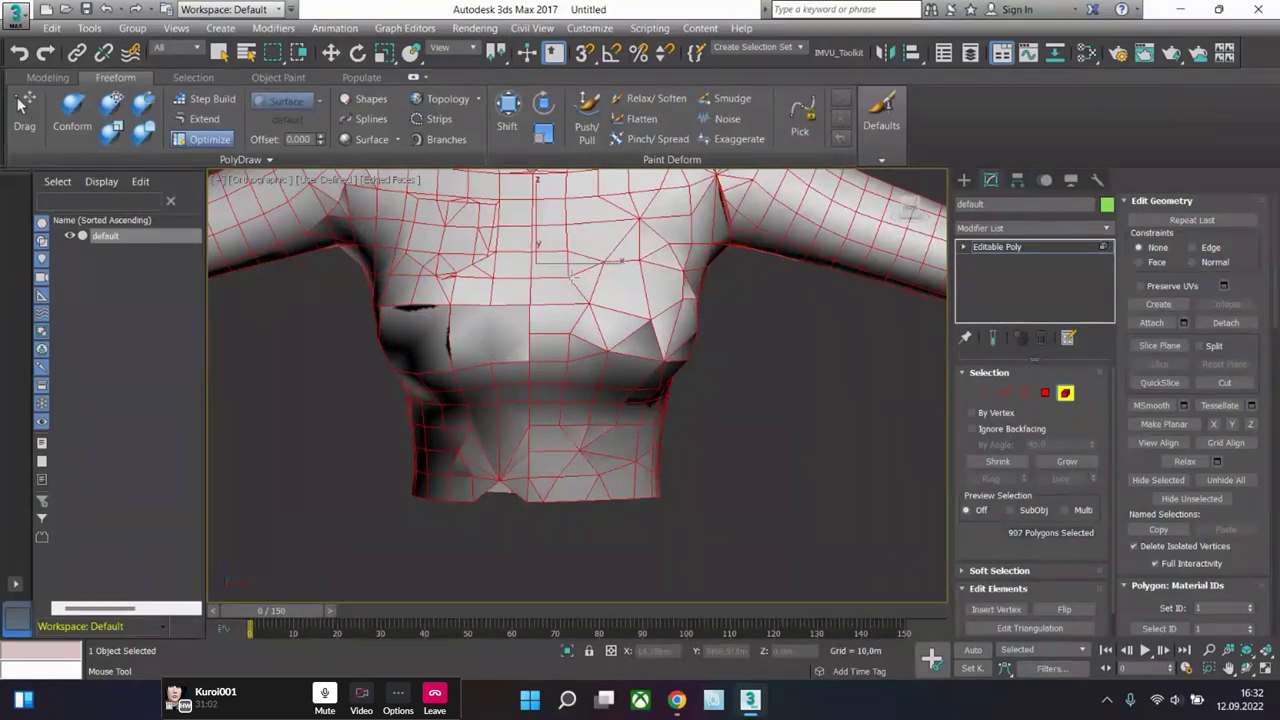
mouse_move(573, 276)
left_mouse_down()
mouse_move(573, 380)
mouse_move(467, 428)
mouse_move(543, 330)
left_mouse_up()
scroll(543, 330, "down", 5)
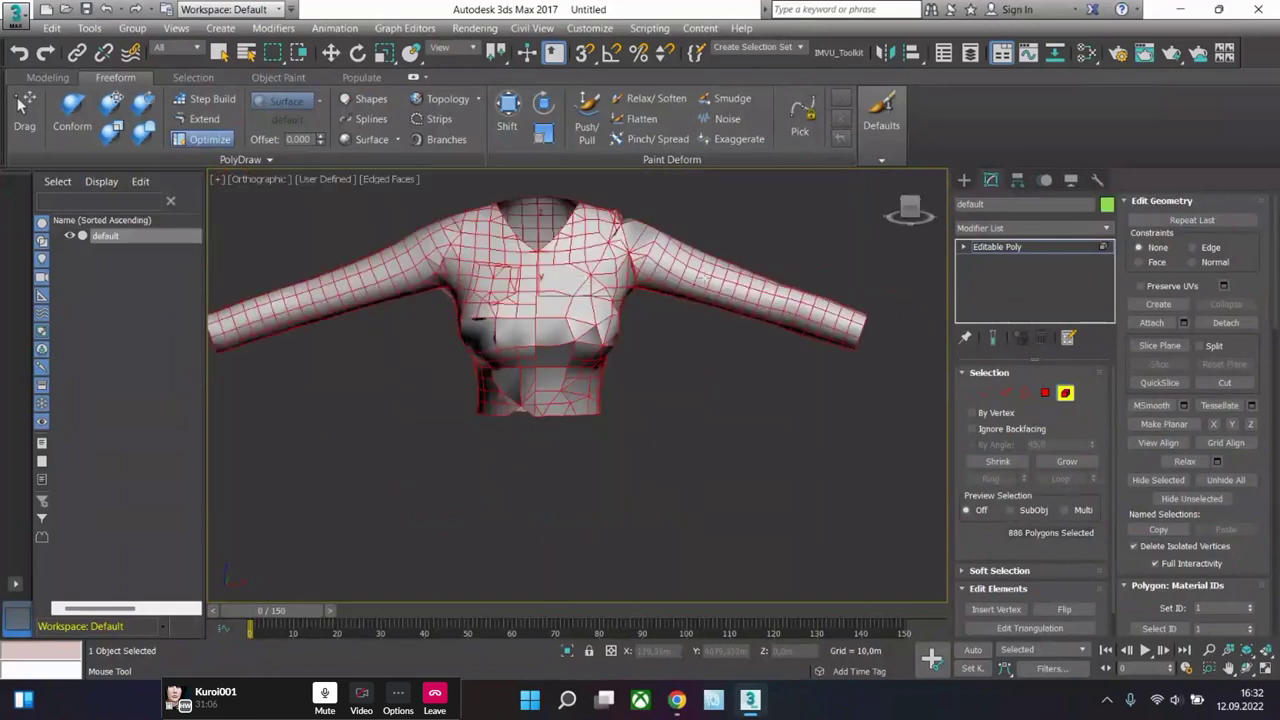
- Optimize edges along the right sleeve and its cuff, down to 868 polygons
mouse_move(701, 277)
left_mouse_down()
mouse_move(785, 300)
mouse_move(808, 325)
mouse_move(785, 313)
left_mouse_up()
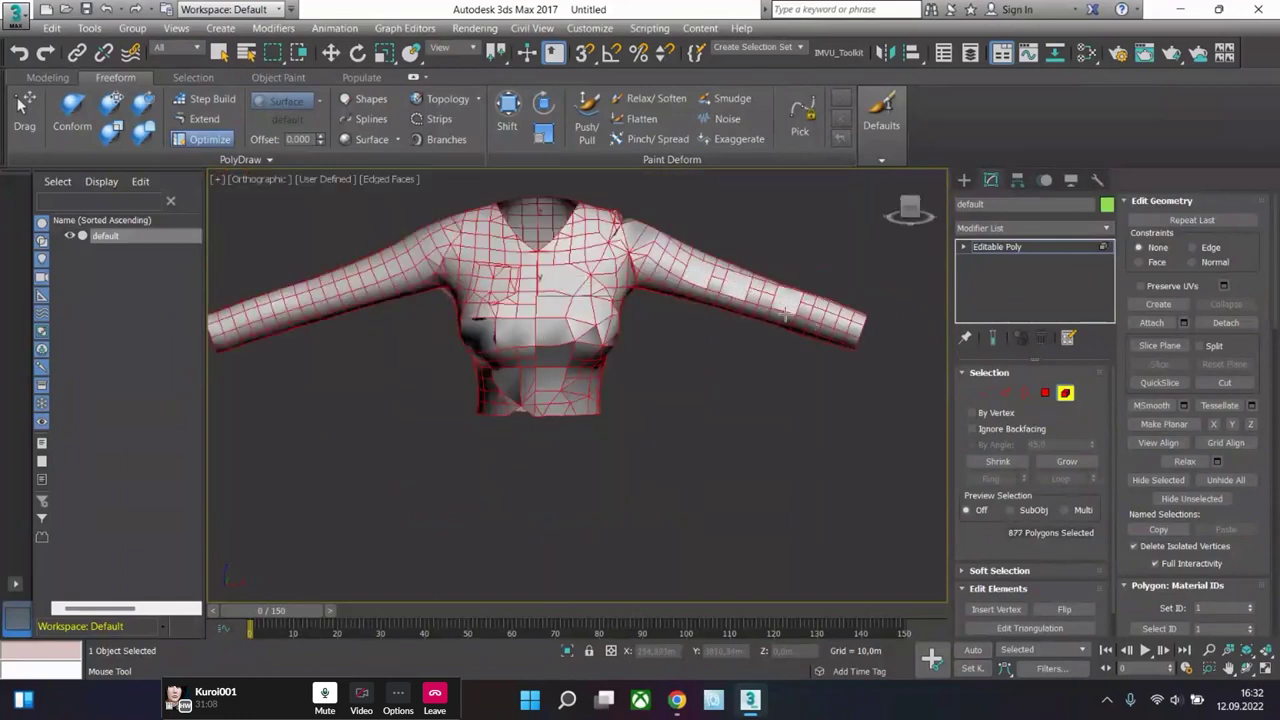
left_click(852, 323)
middle_click_drag(708, 294, 722, 345, "alt")
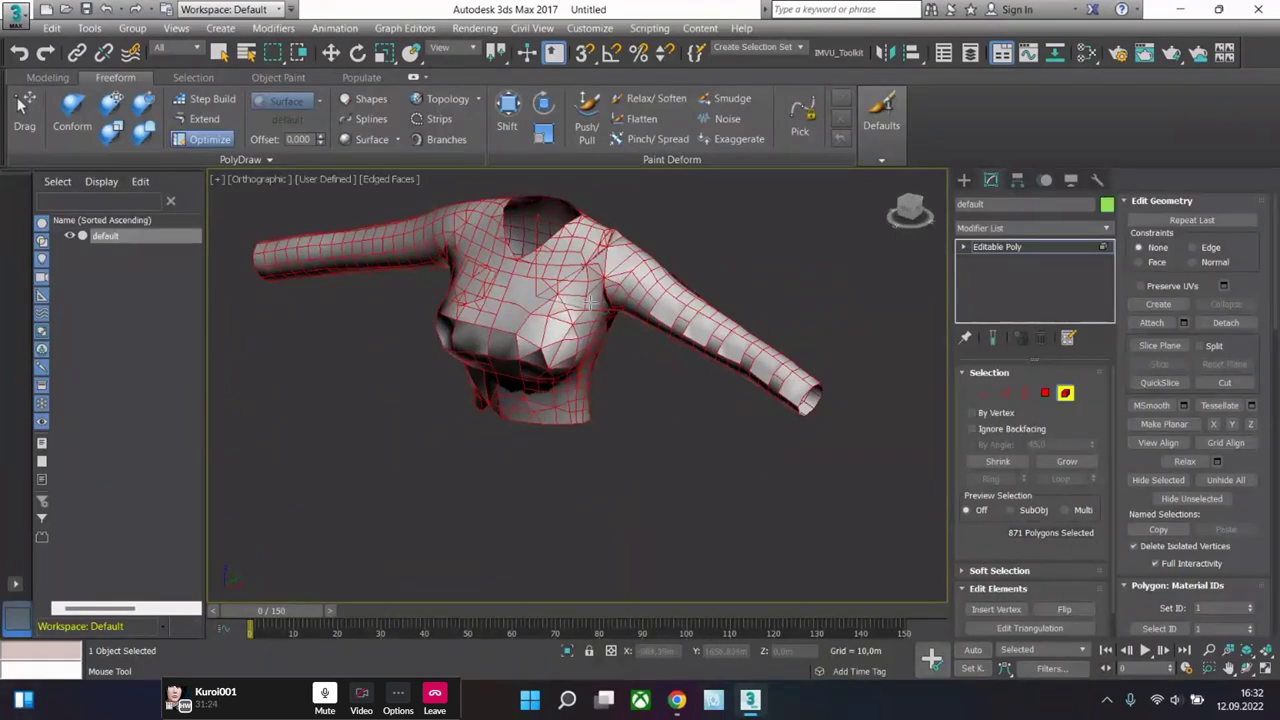
- Delete all of the shirt's selected polygons, emptying the viewport
left_click(629, 275, "alt")
middle_click_drag(503, 331, 490, 375)
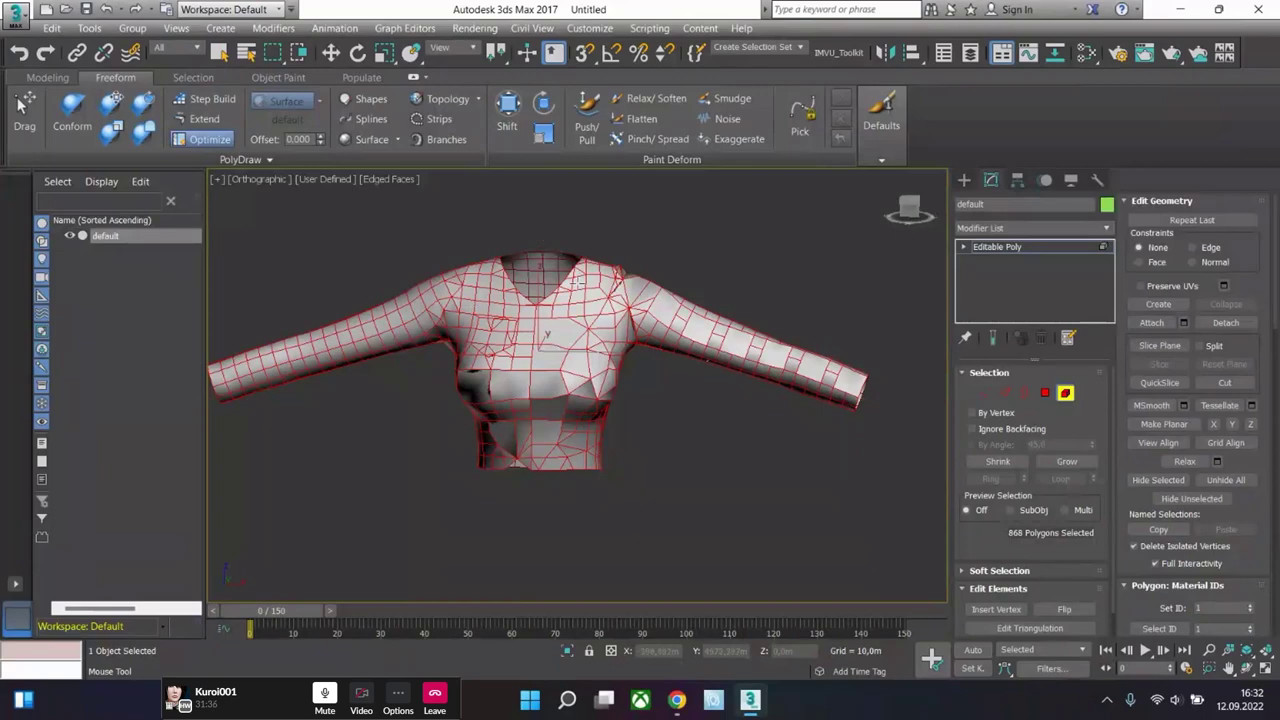
left_click(1022, 250)
key("Delete")
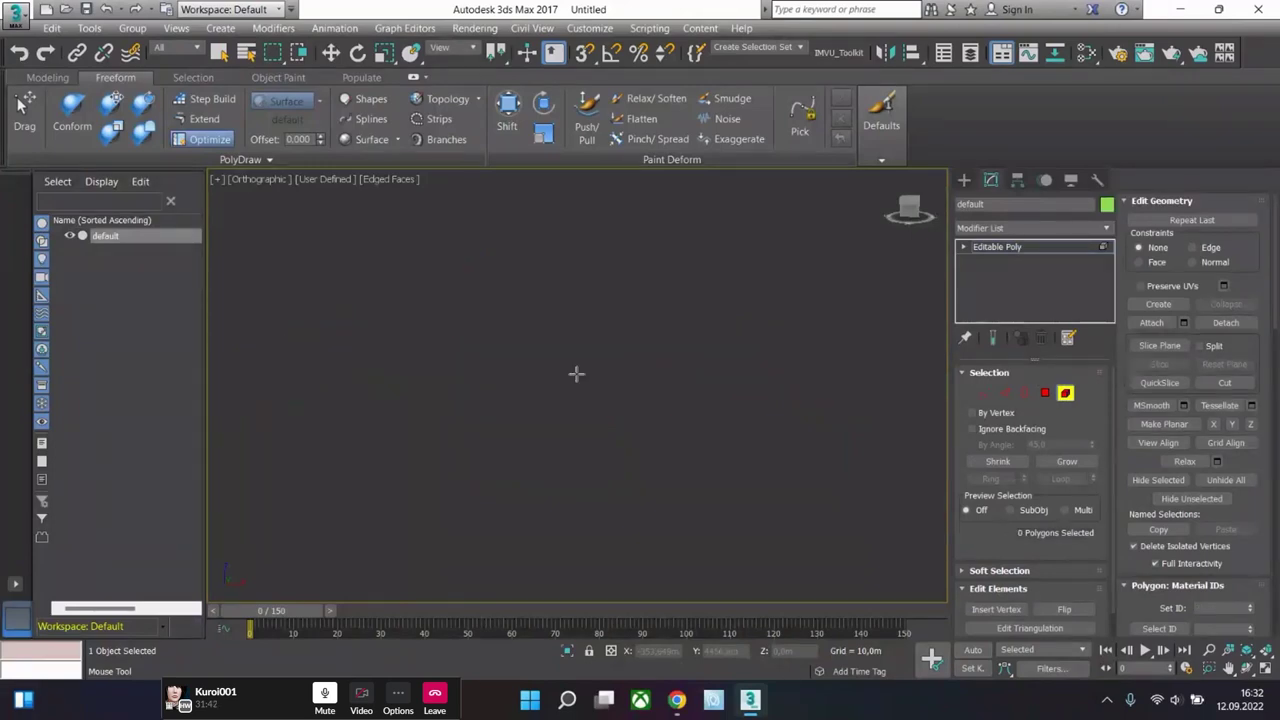
- Cancel the new scene and import the knit 1 OBJ, renaming the mesh 'g'
left_click(45, 9)
left_click(45, 9)
left_click(716, 373)
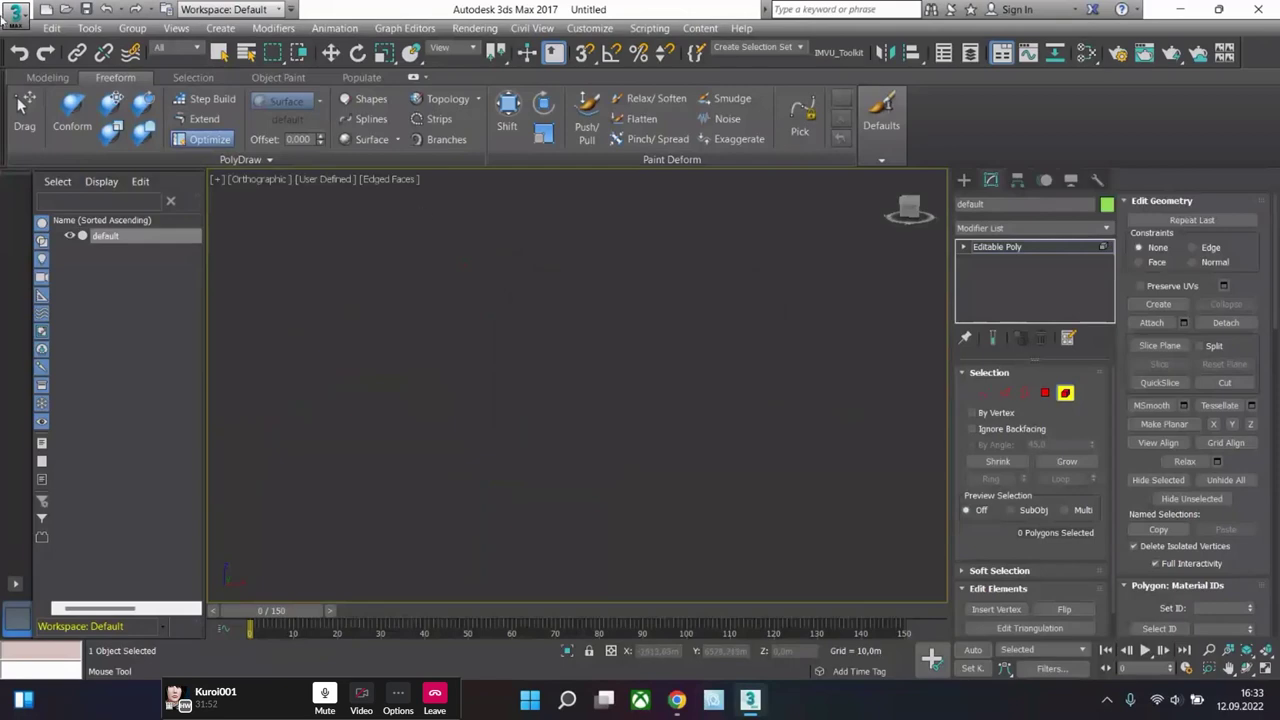
left_click(15, 14)
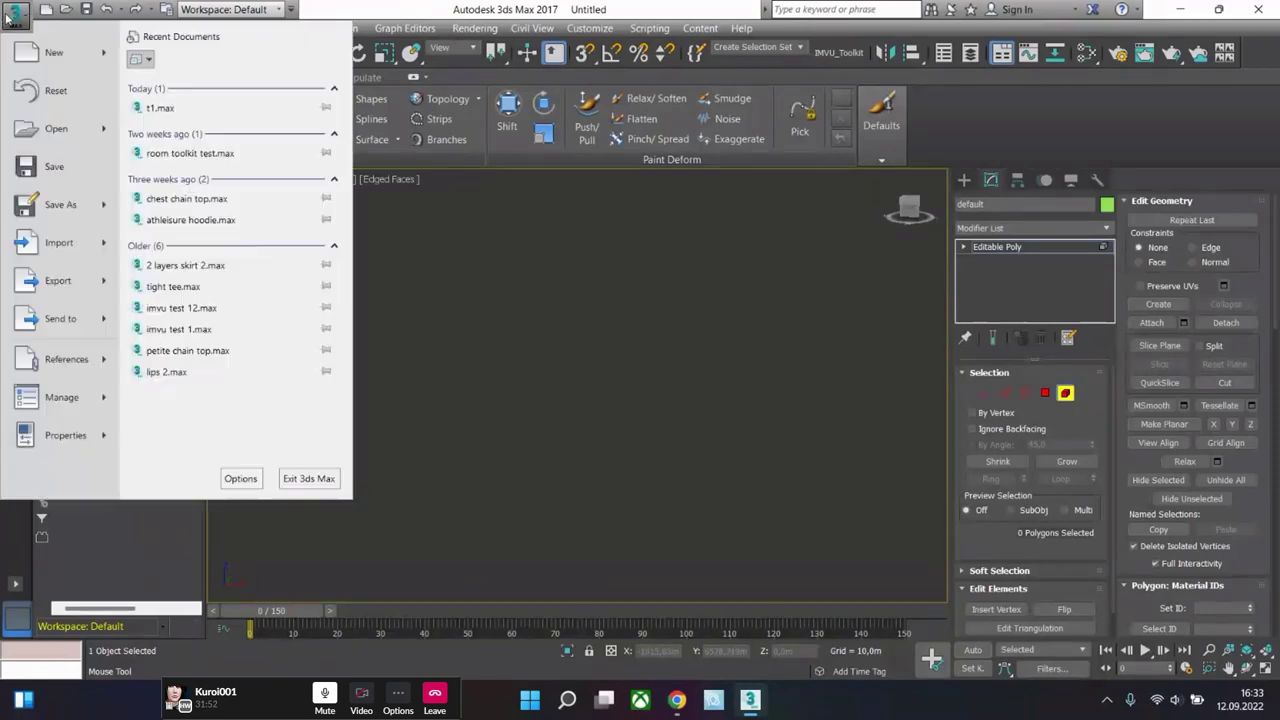
left_click(69, 247)
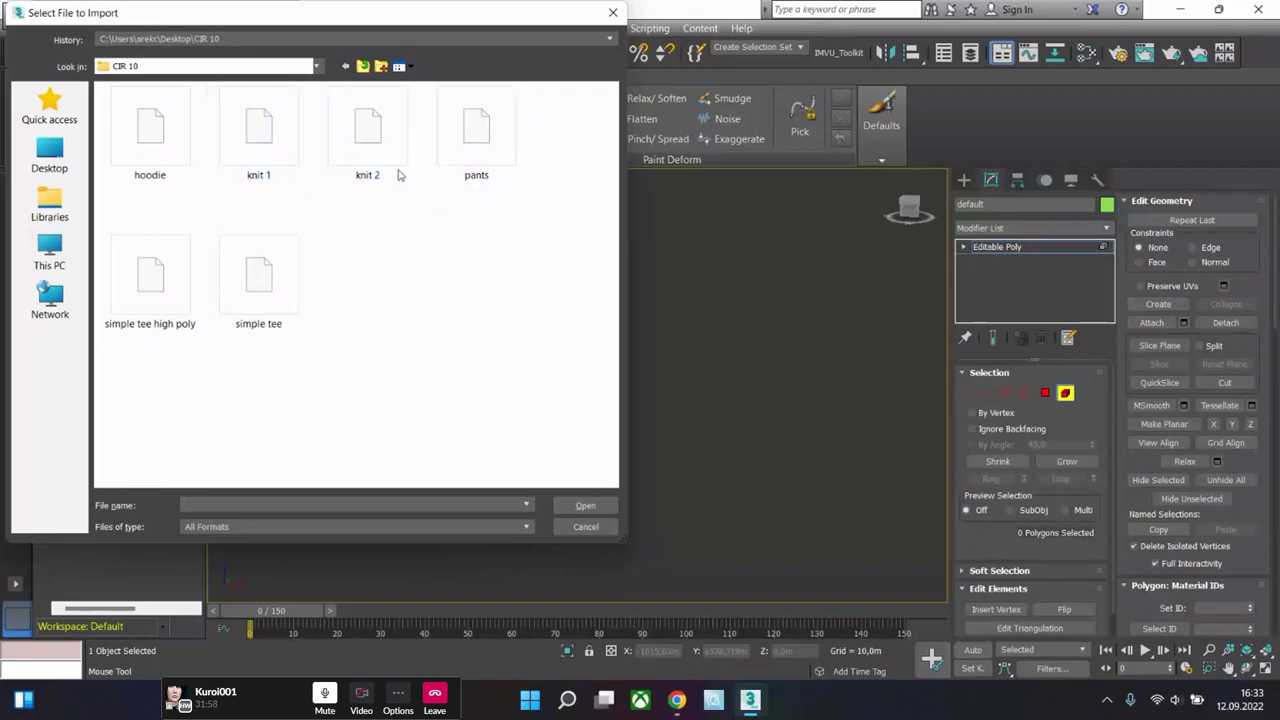
left_click(259, 130)
left_click(585, 505)
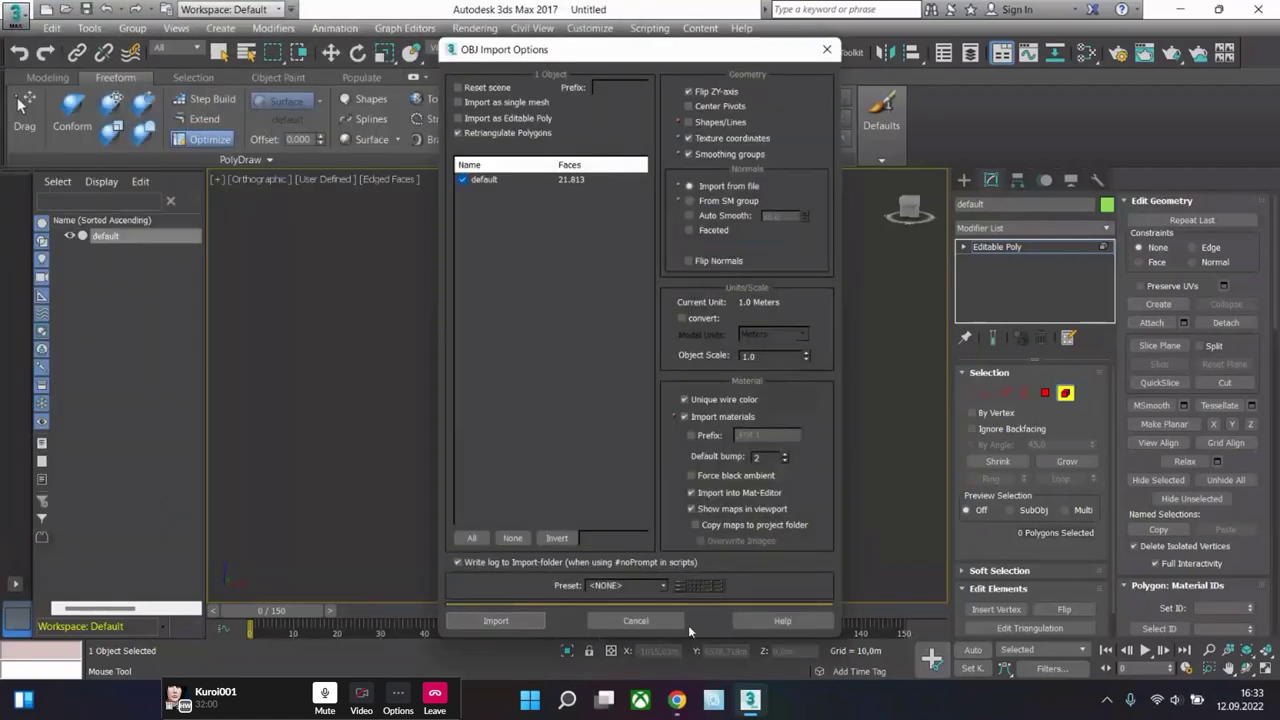
left_click(497, 621)
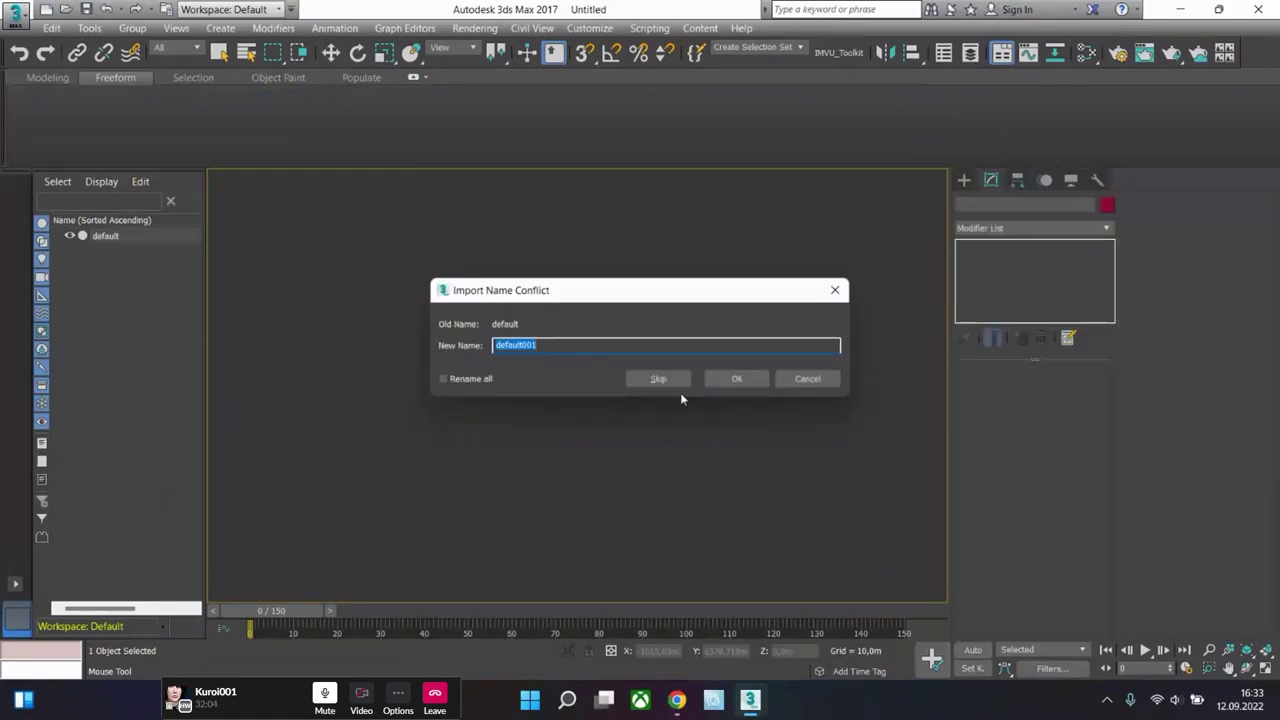
type("g")
left_click(724, 379)
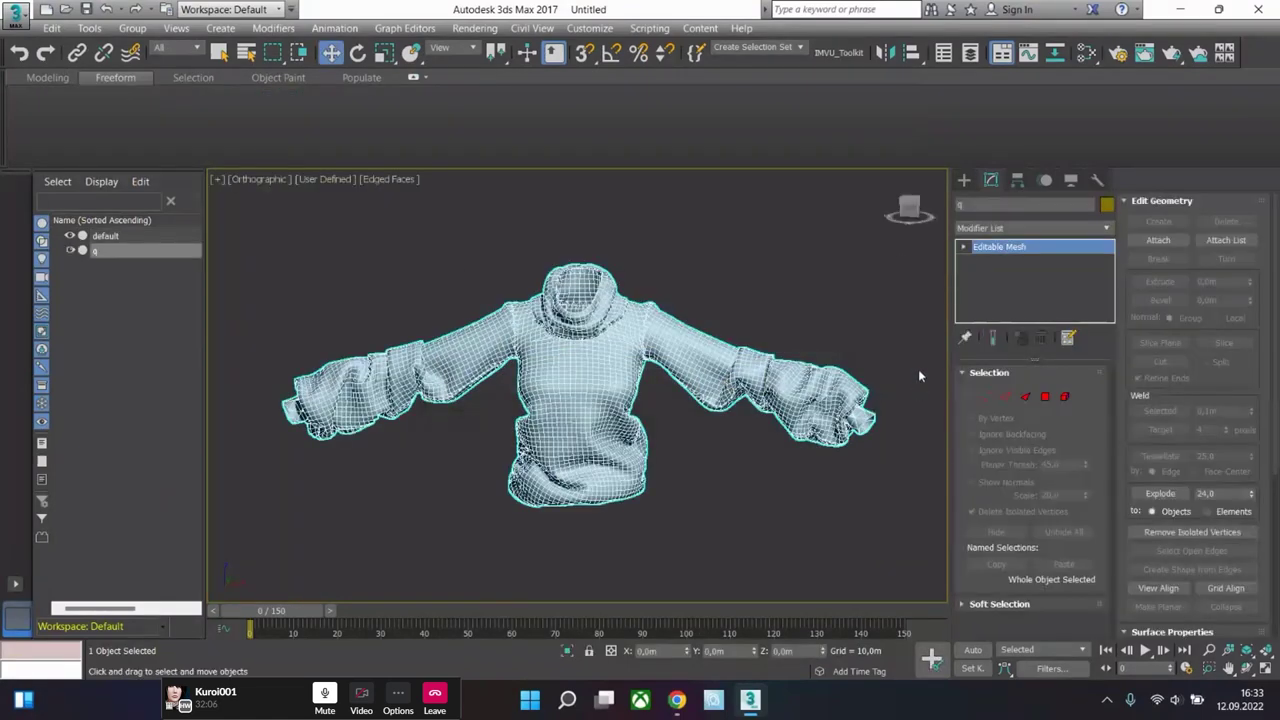
left_click_drag(908, 215, 895, 228)
- Import the knit 2 OBJ as a mesh named '3'
left_click(15, 15)
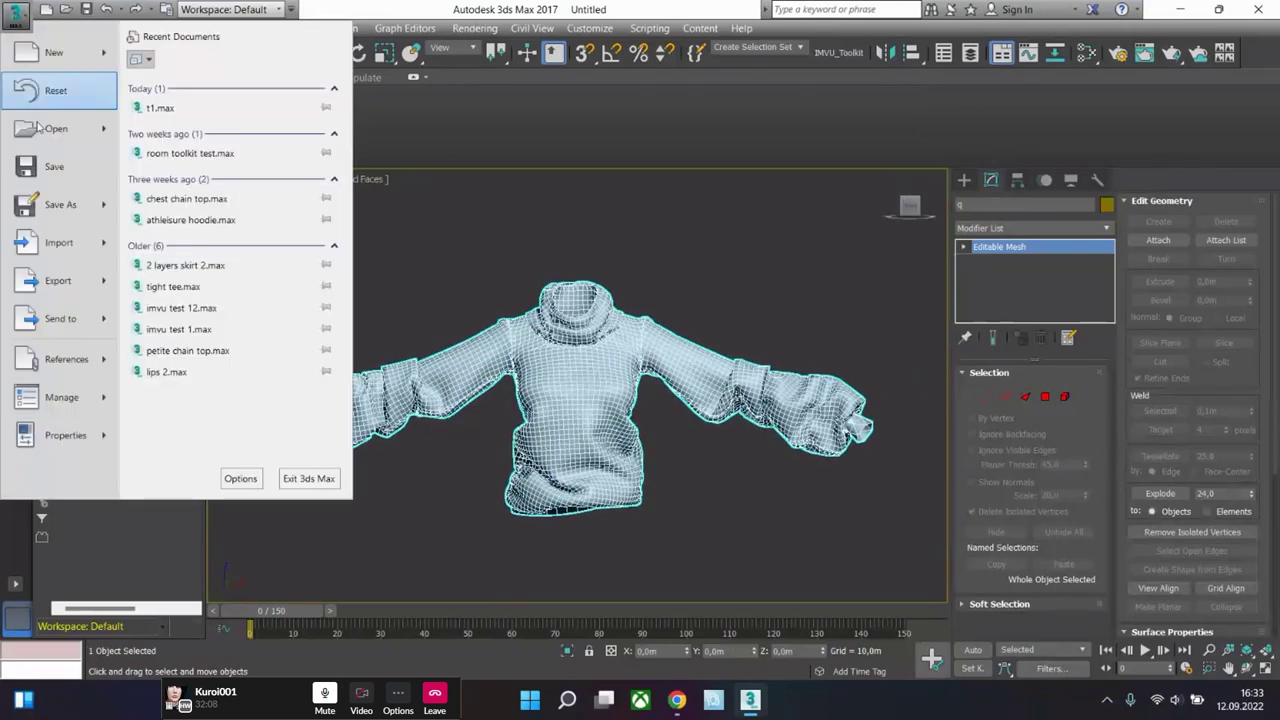
left_click(55, 245)
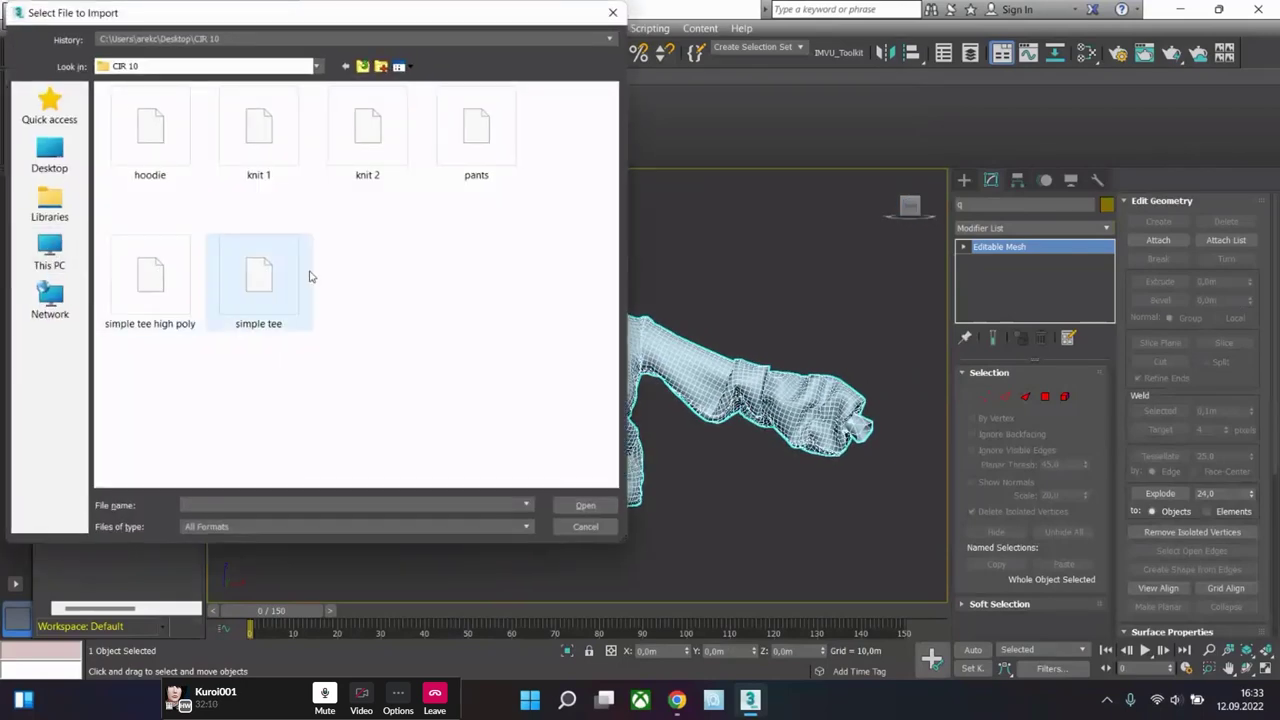
double_click(372, 150)
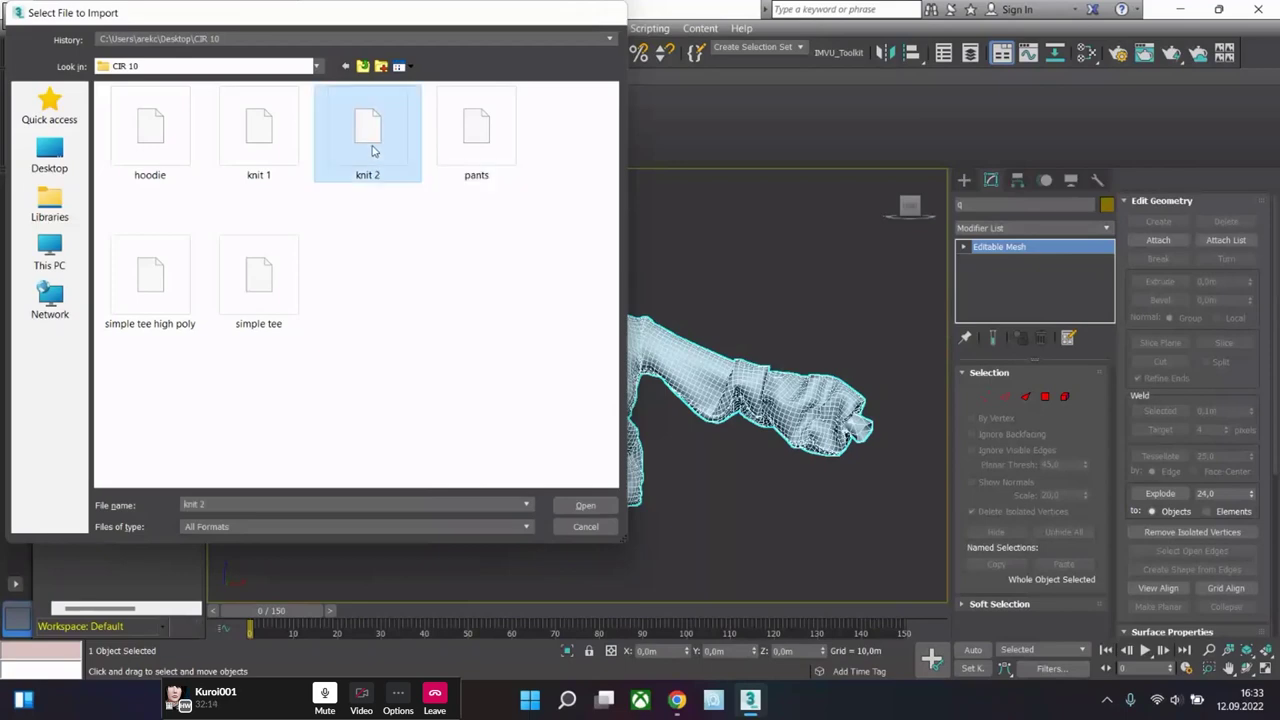
left_click(495, 621)
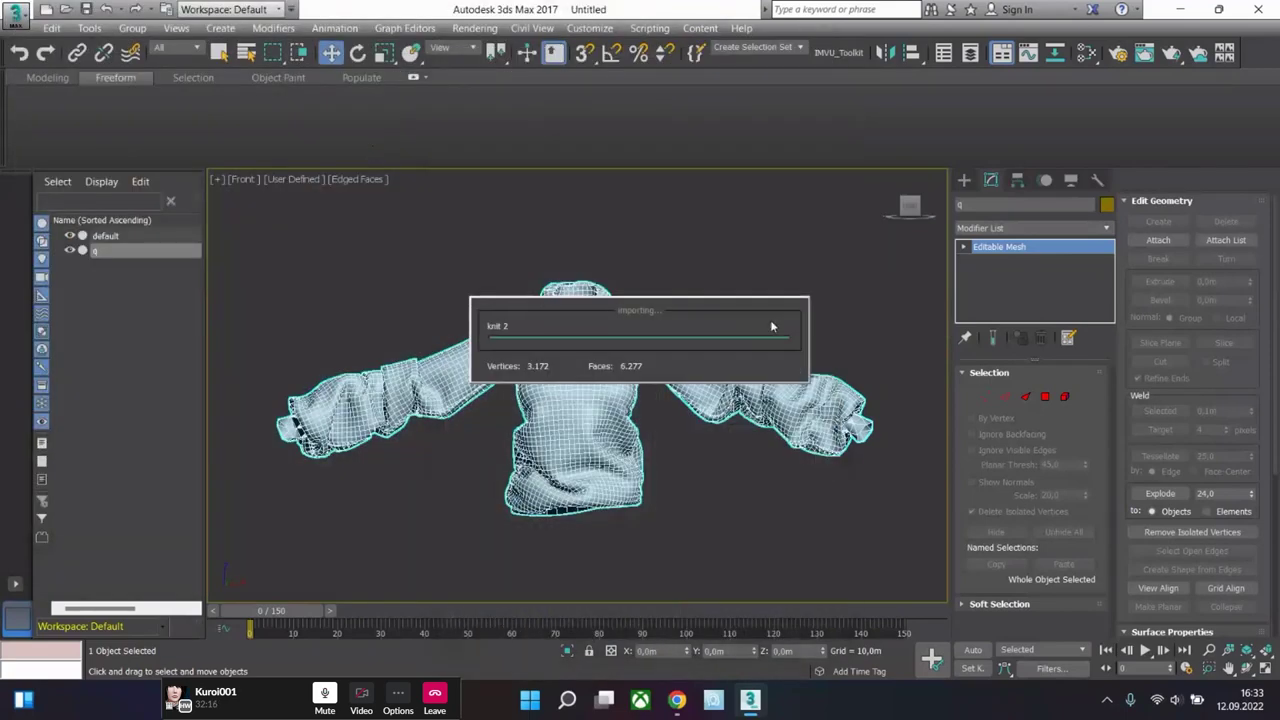
type("3")
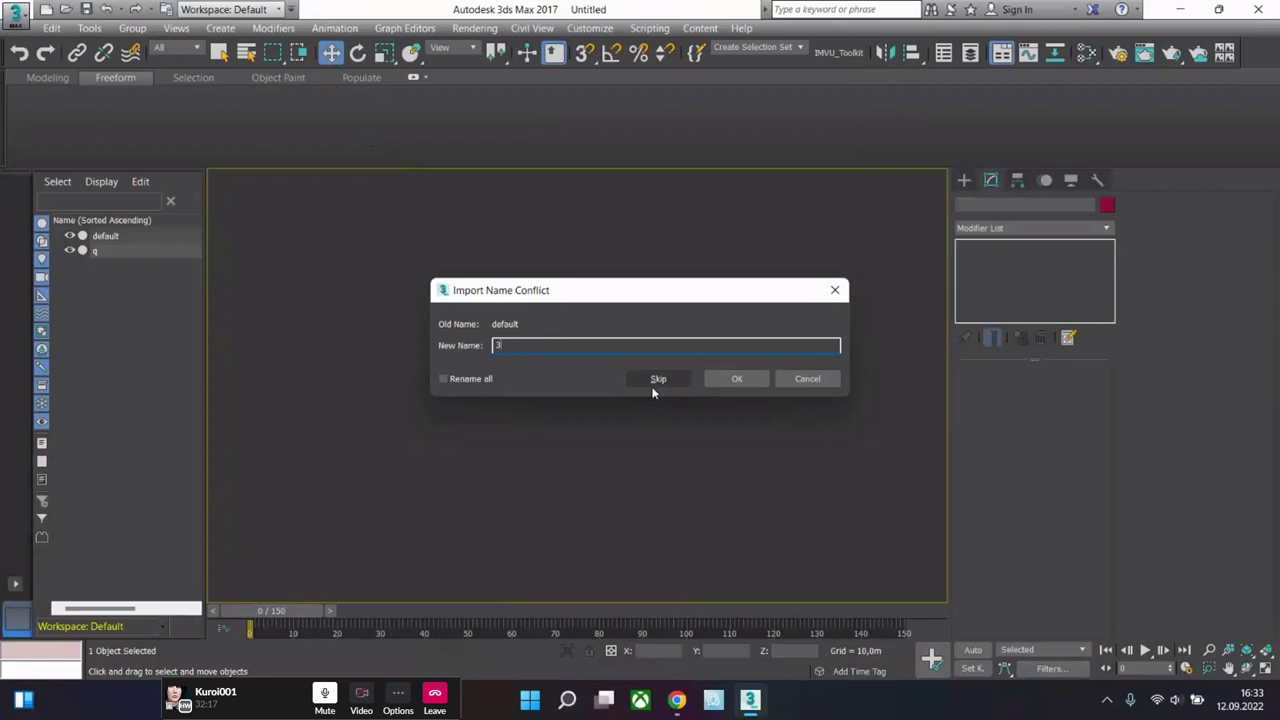
left_click(735, 377)
left_click(1066, 398)
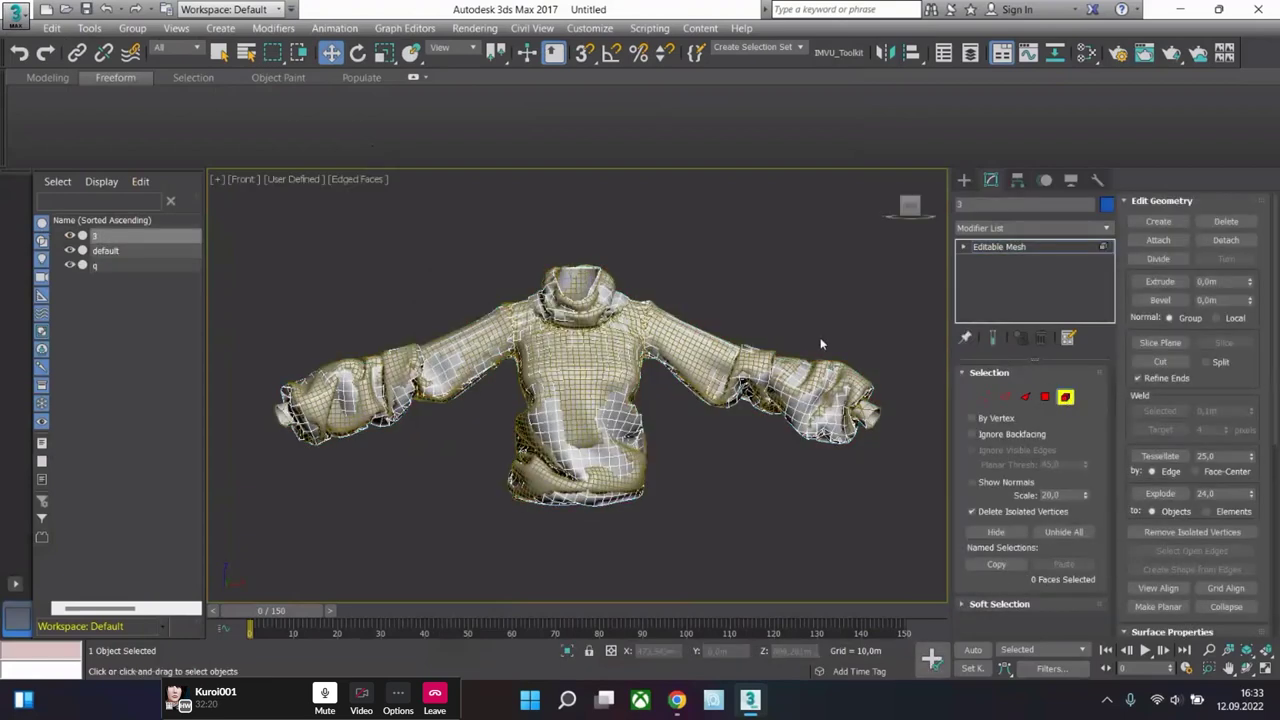
scroll(820, 340, "down", 4)
- Move the knit 2 sweater element to the right, beside the other sweater
left_click(1006, 248)
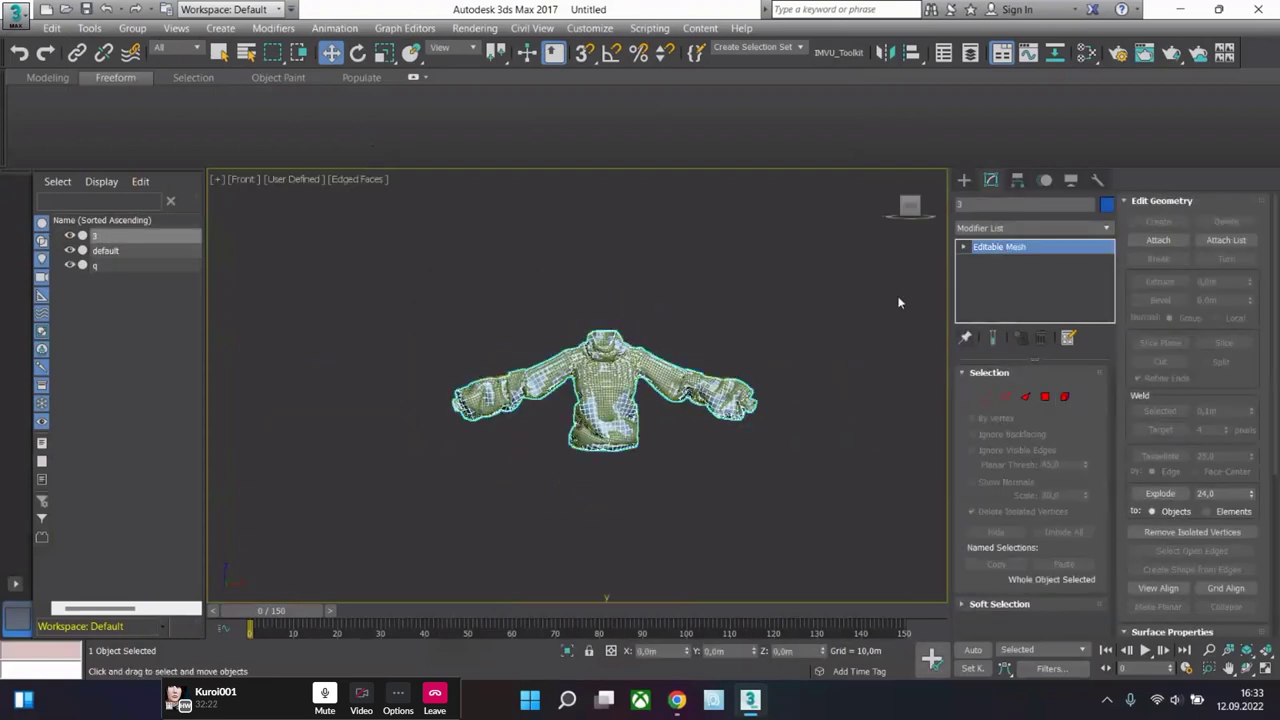
scroll(636, 510, "up", 3)
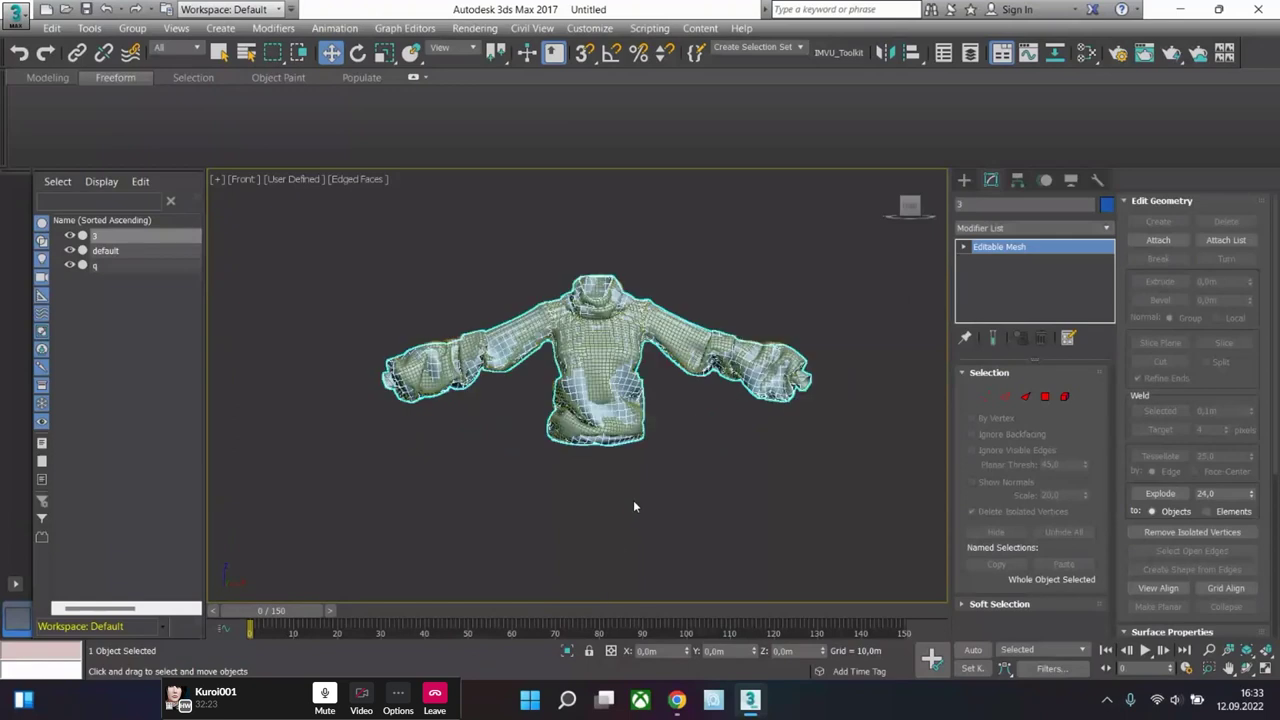
left_click(1065, 397)
left_click(695, 363)
left_click_drag(643, 363, 894, 366)
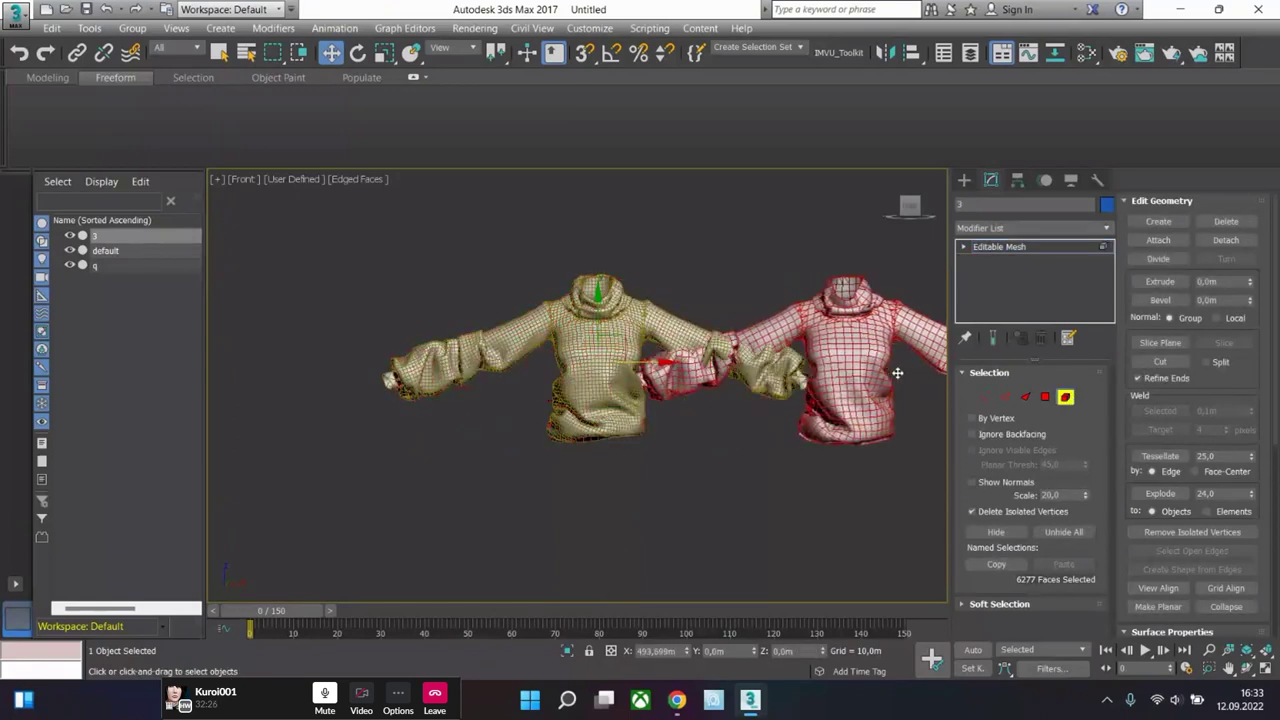
middle_click_drag(880, 425, 731, 393)
left_click_drag(731, 393, 887, 393)
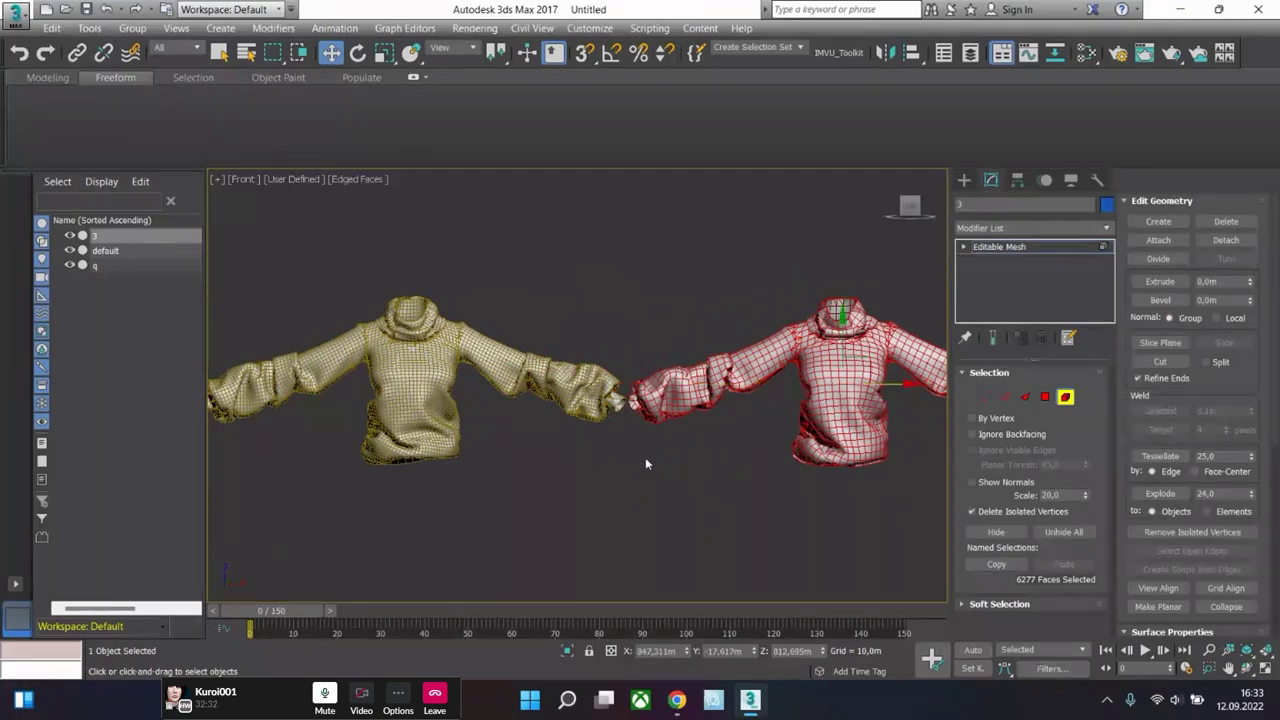
left_click(719, 446)
- Show both sweaters in the Front view and return the white sweater to object level
scroll(406, 372, "up", 2)
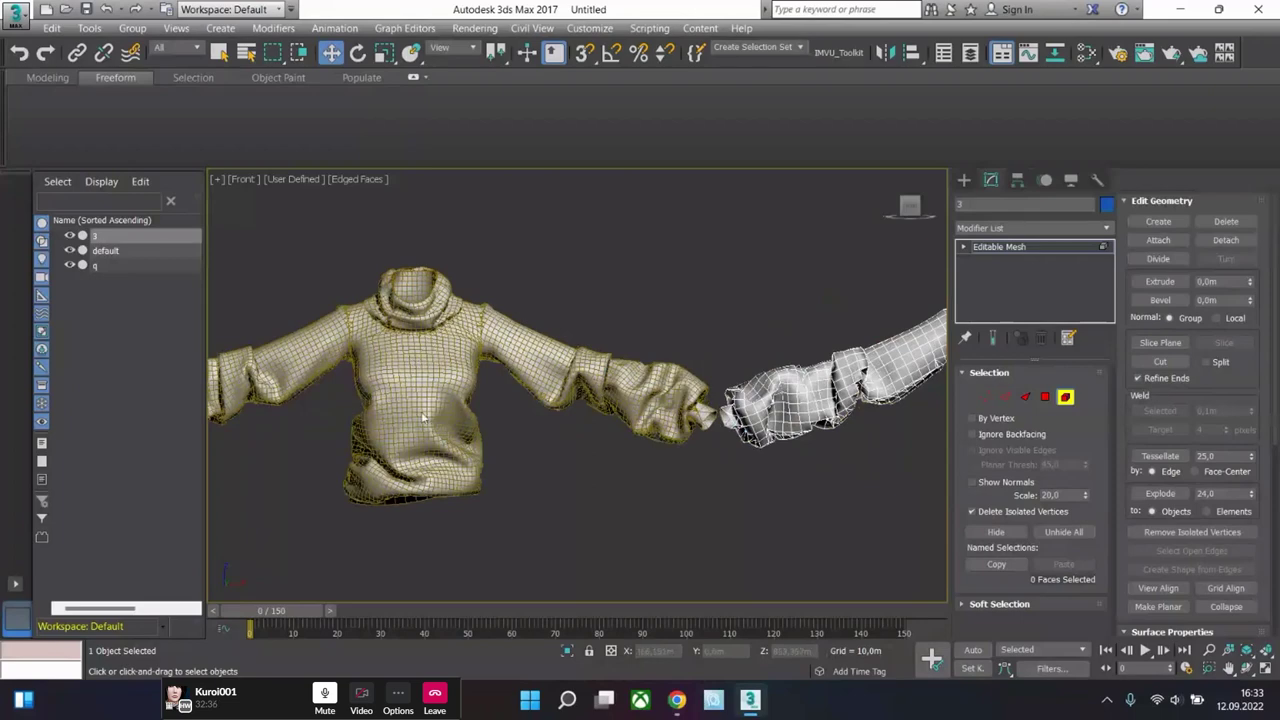
middle_click_drag(683, 445, 388, 452)
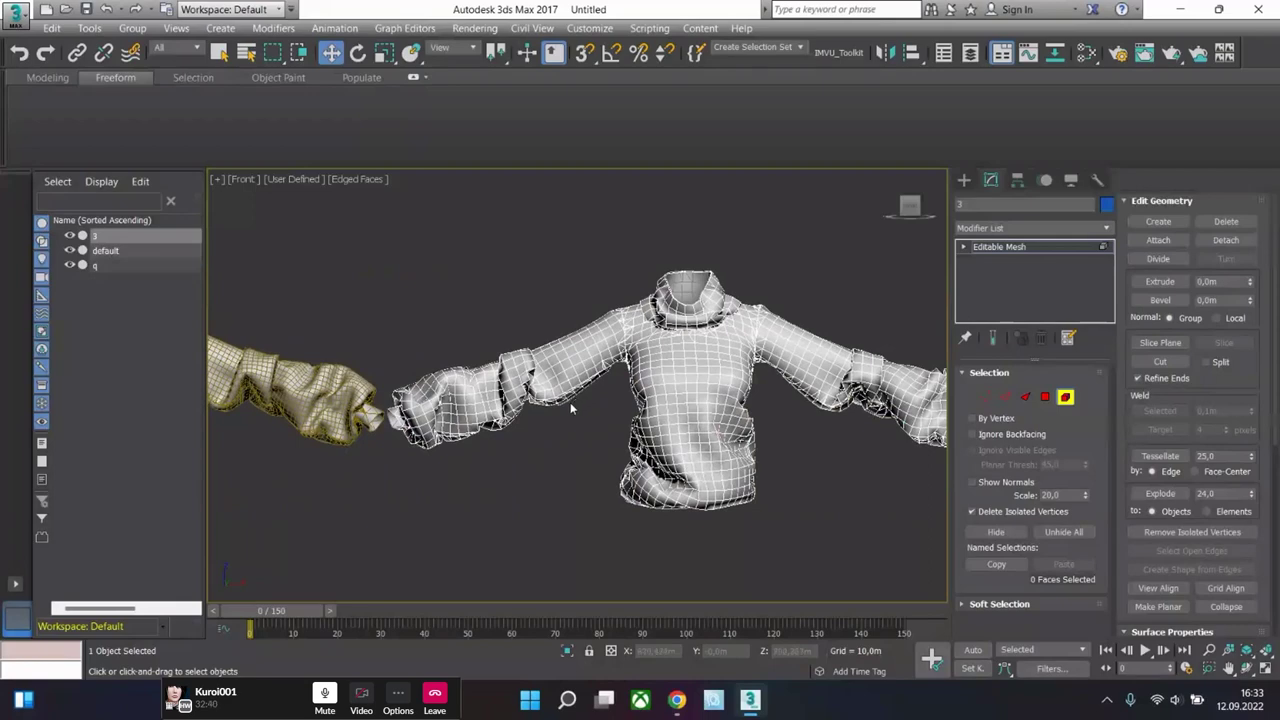
middle_click_drag(570, 402, 635, 409)
scroll(598, 352, "up", 5)
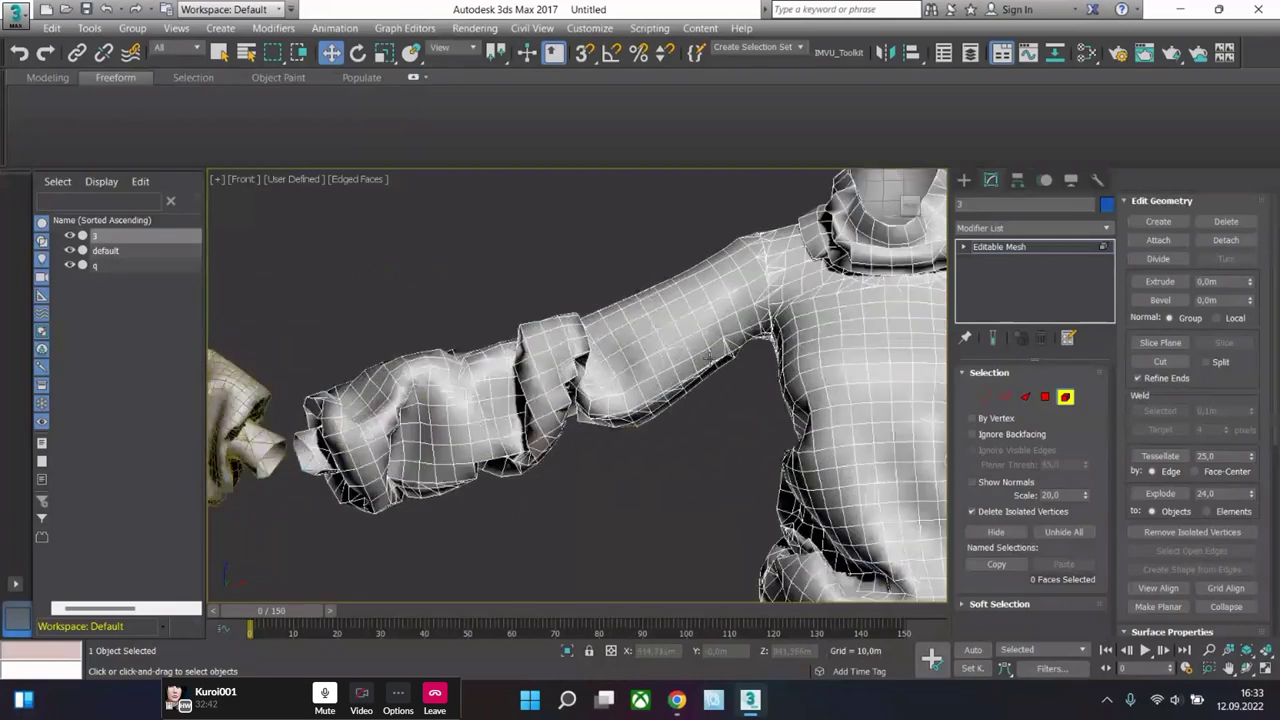
middle_click_drag(616, 363, 640, 373, "alt")
left_click(910, 207)
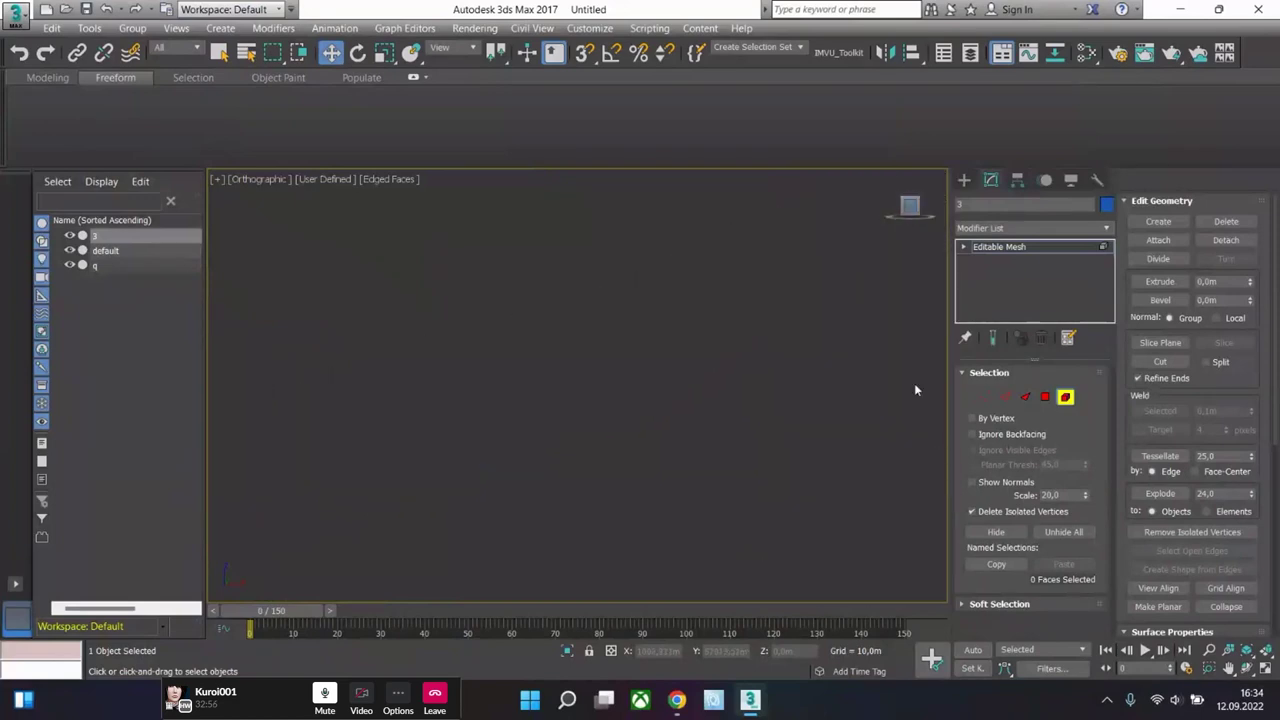
scroll(780, 485, "down", 3)
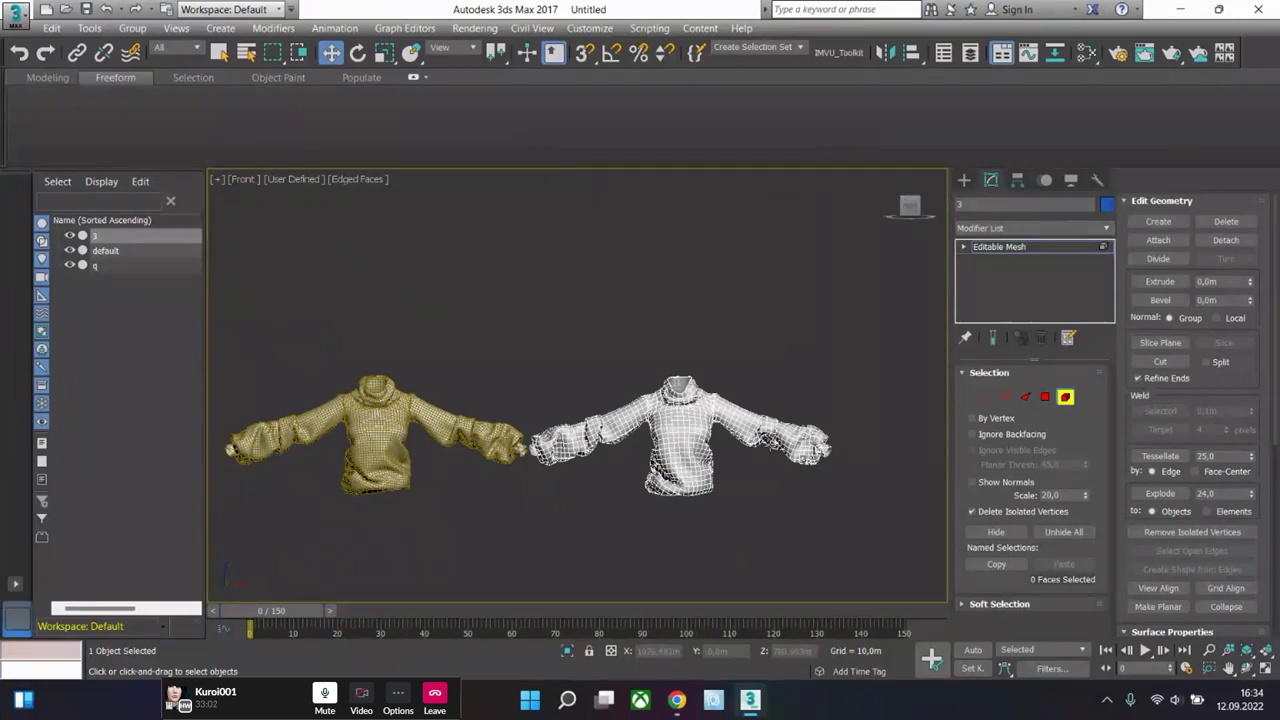
left_click(1006, 248)
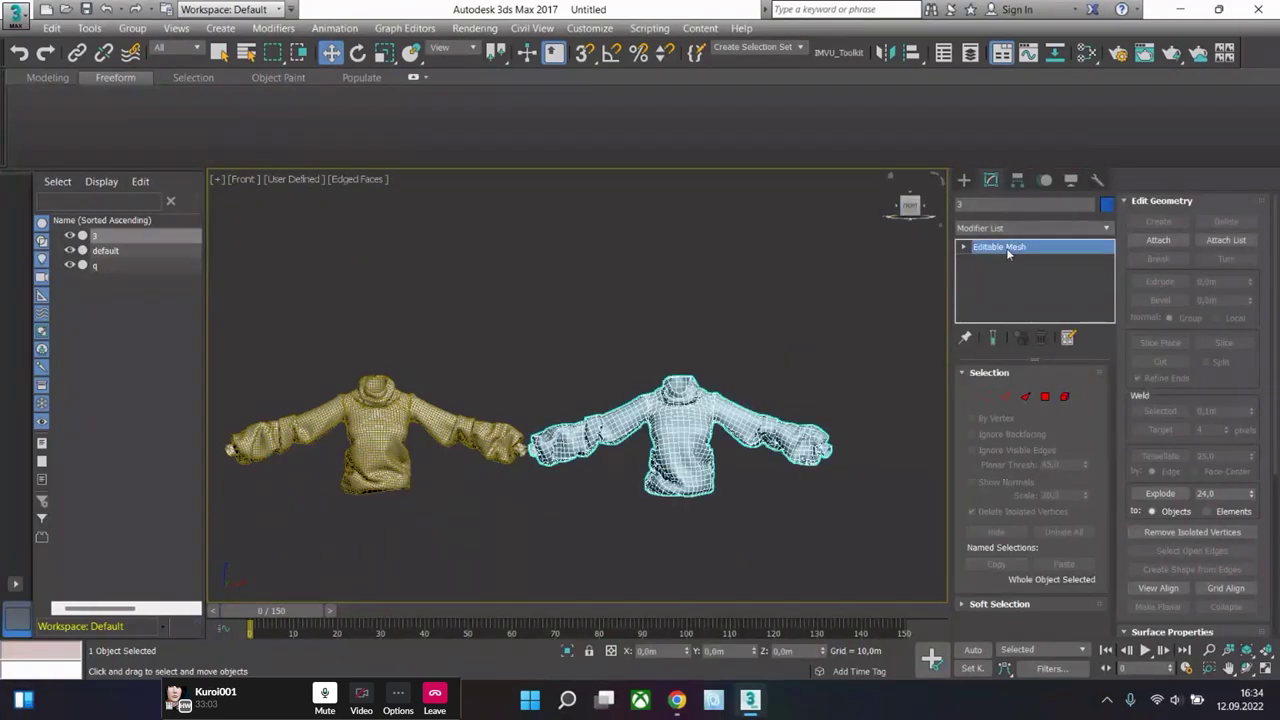
- Select the right-hand sweater's 6277-face element, switch to Polygon mode, and zoom in on it
left_click(1064, 397)
middle_click_drag(409, 443, 525, 438)
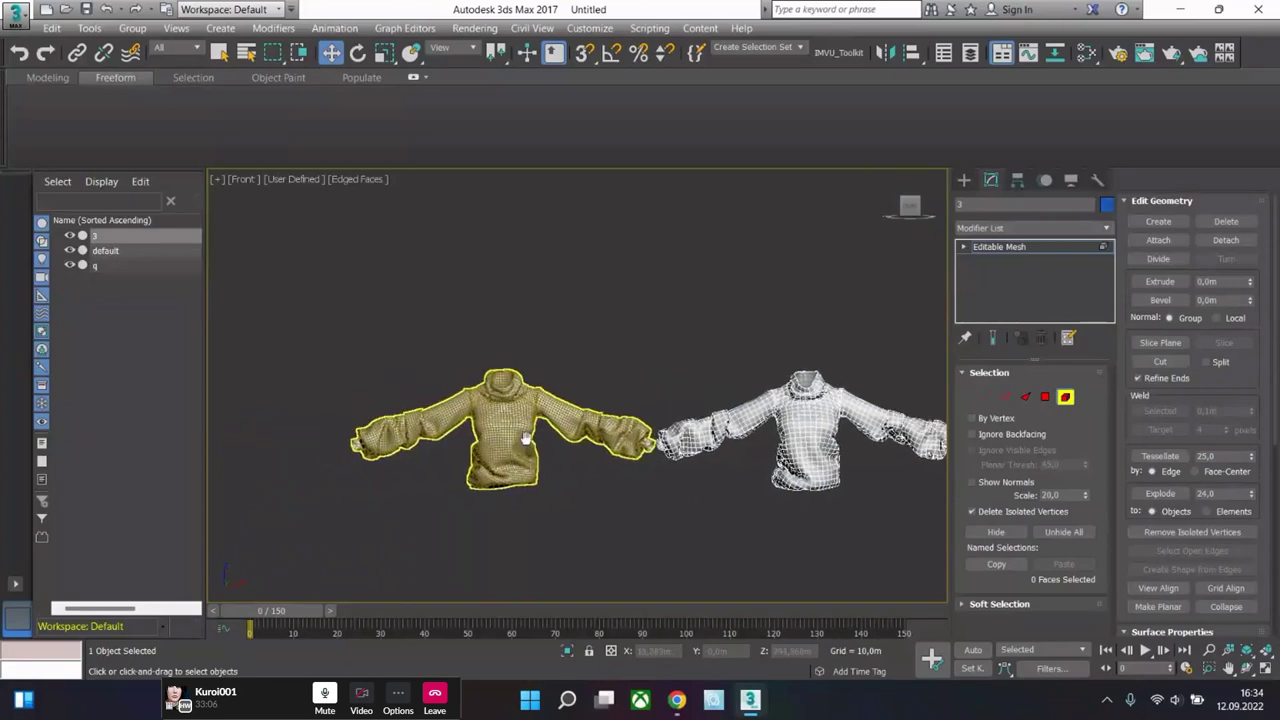
scroll(525, 440, "up", 5)
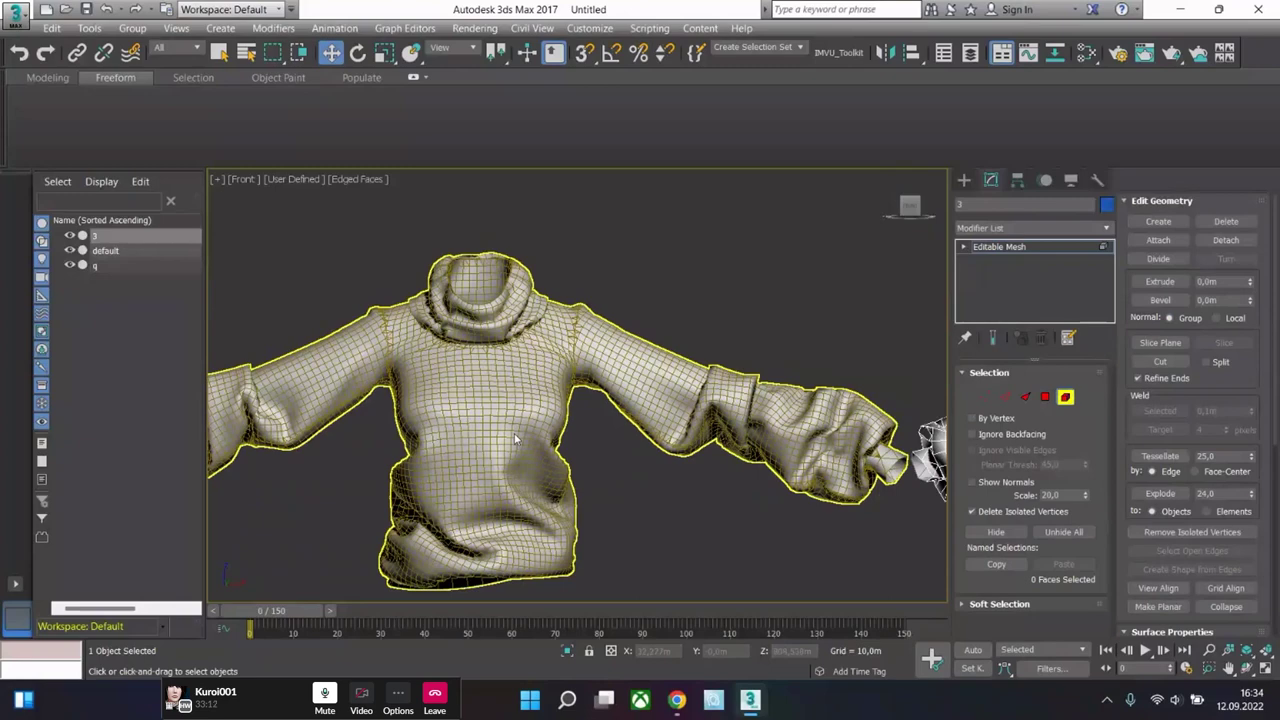
scroll(520, 440, "down", 4)
middle_click_drag(687, 480, 631, 477)
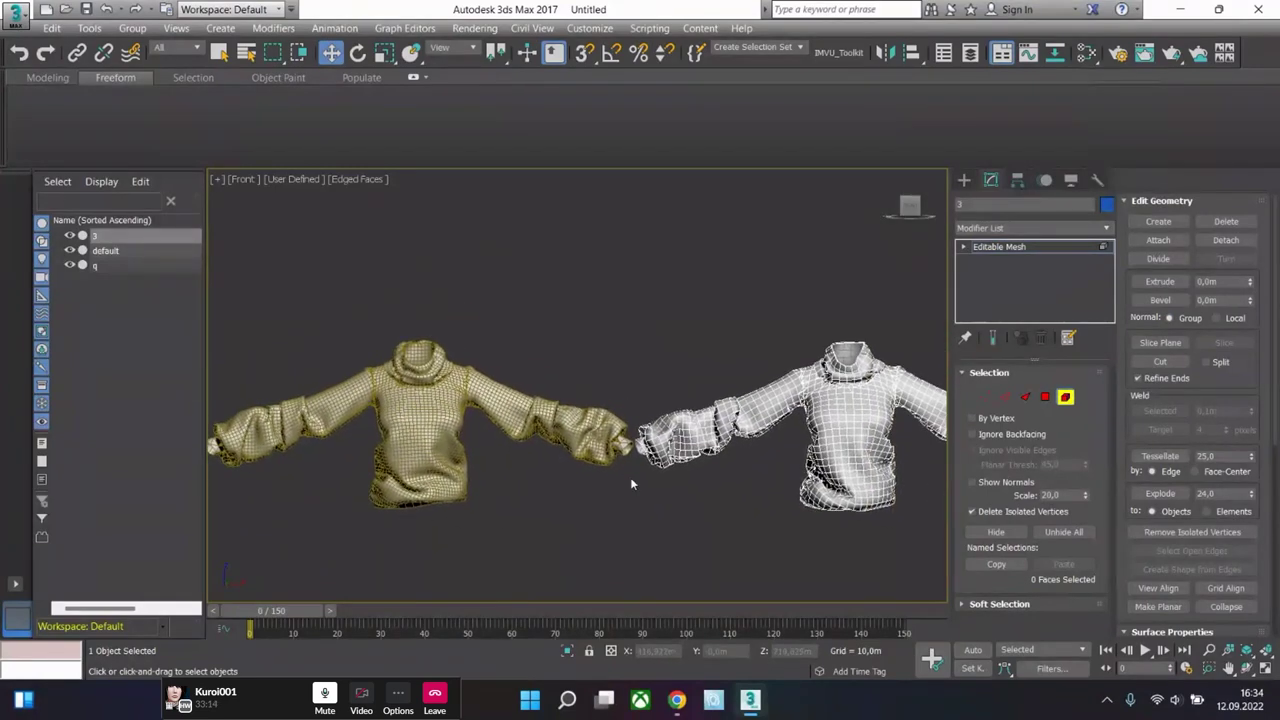
left_click(872, 428)
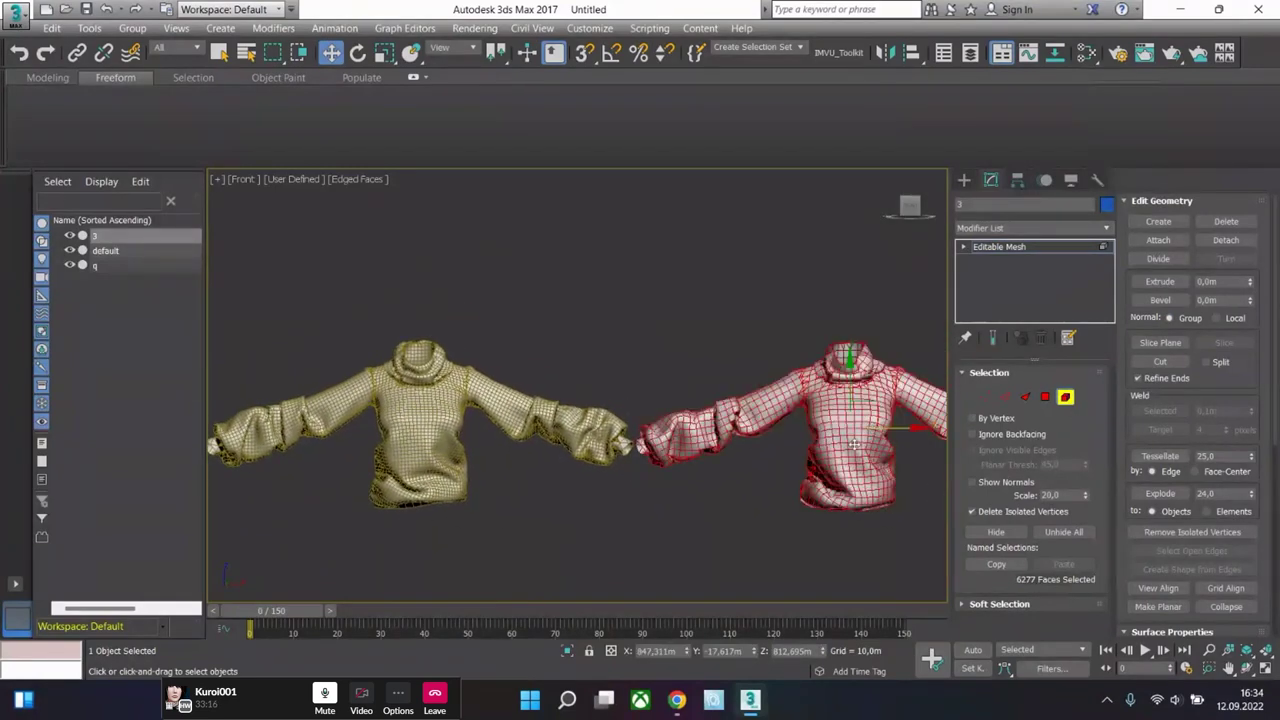
left_click(1045, 397)
middle_click_drag(755, 463, 613, 413)
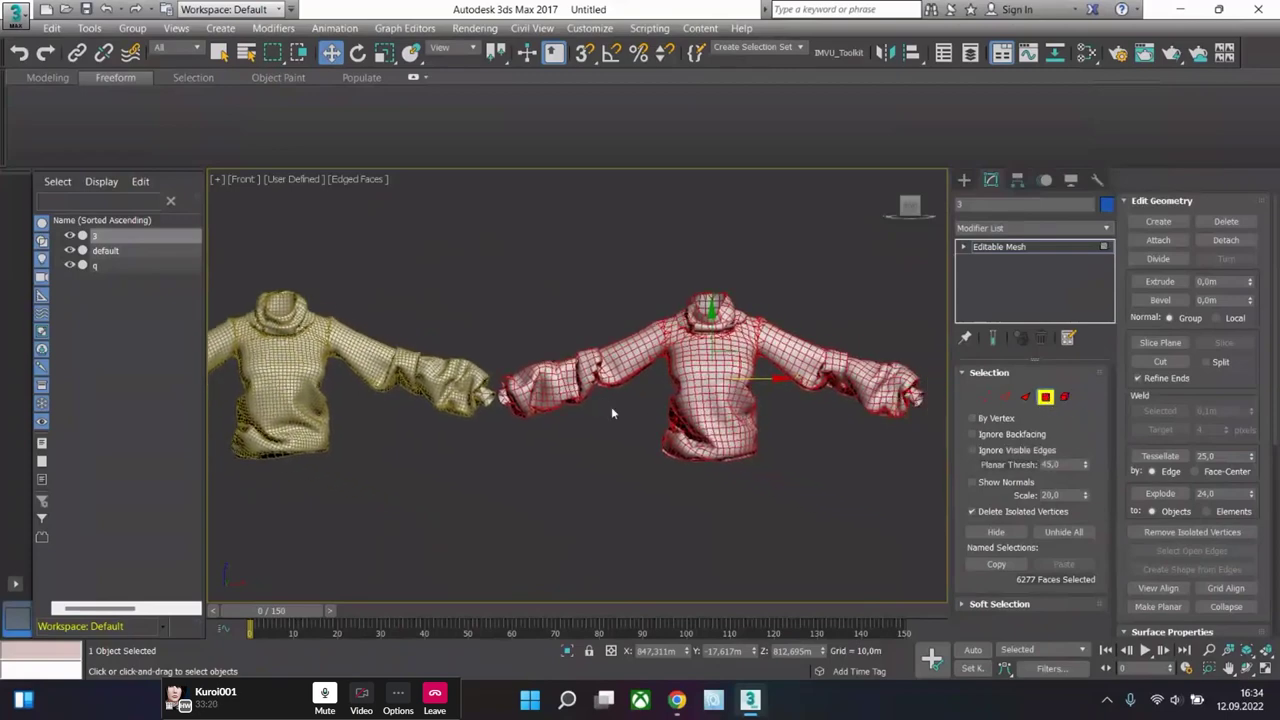
scroll(761, 415, "up", 4)
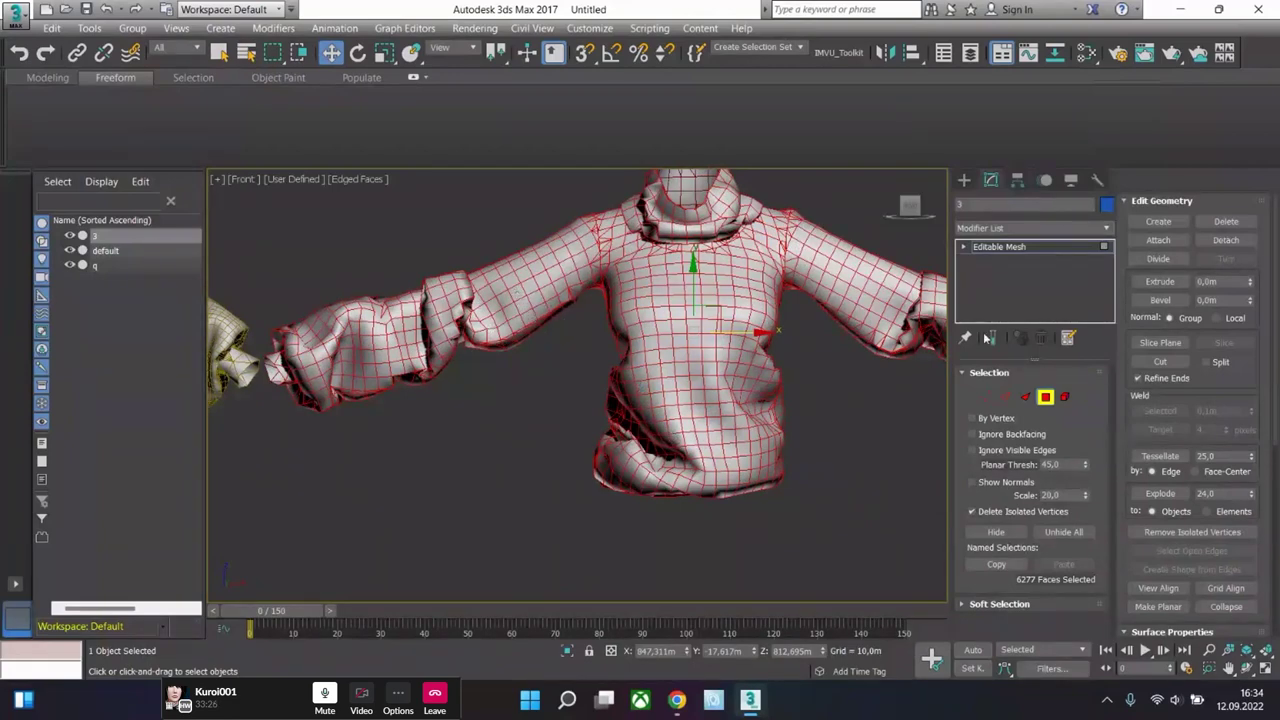
left_click(1064, 396)
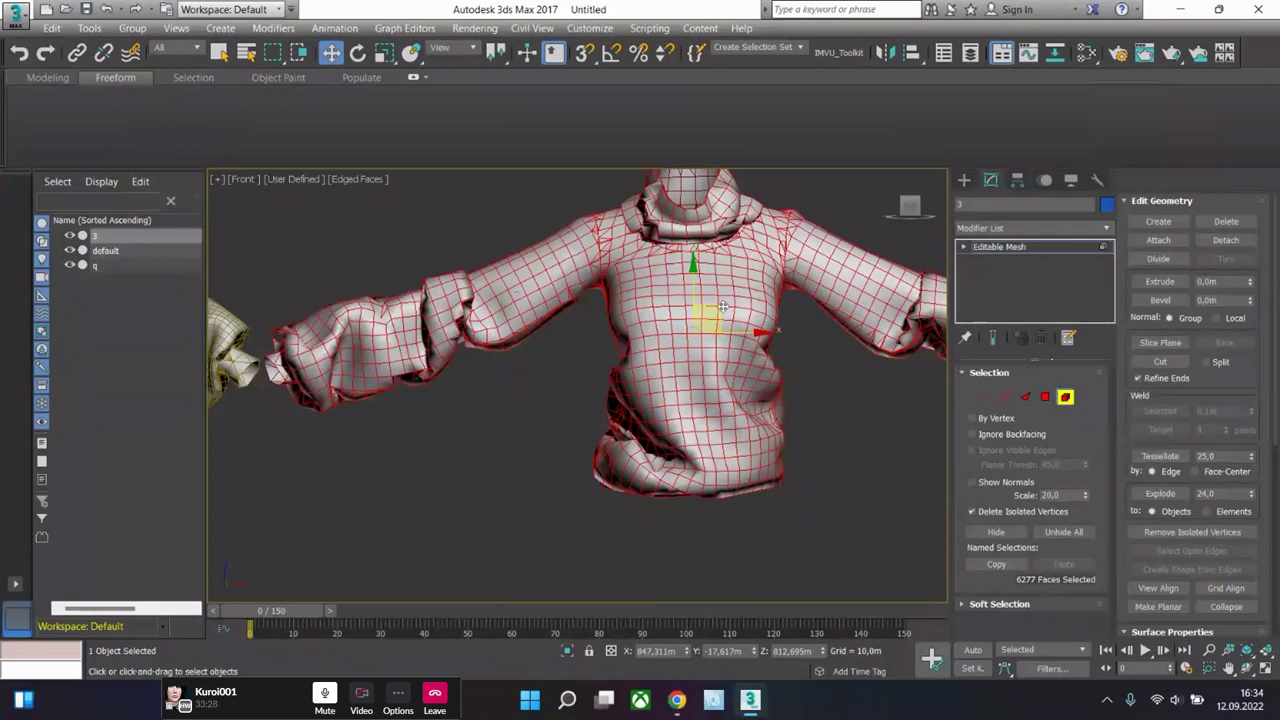
left_click(1018, 233)
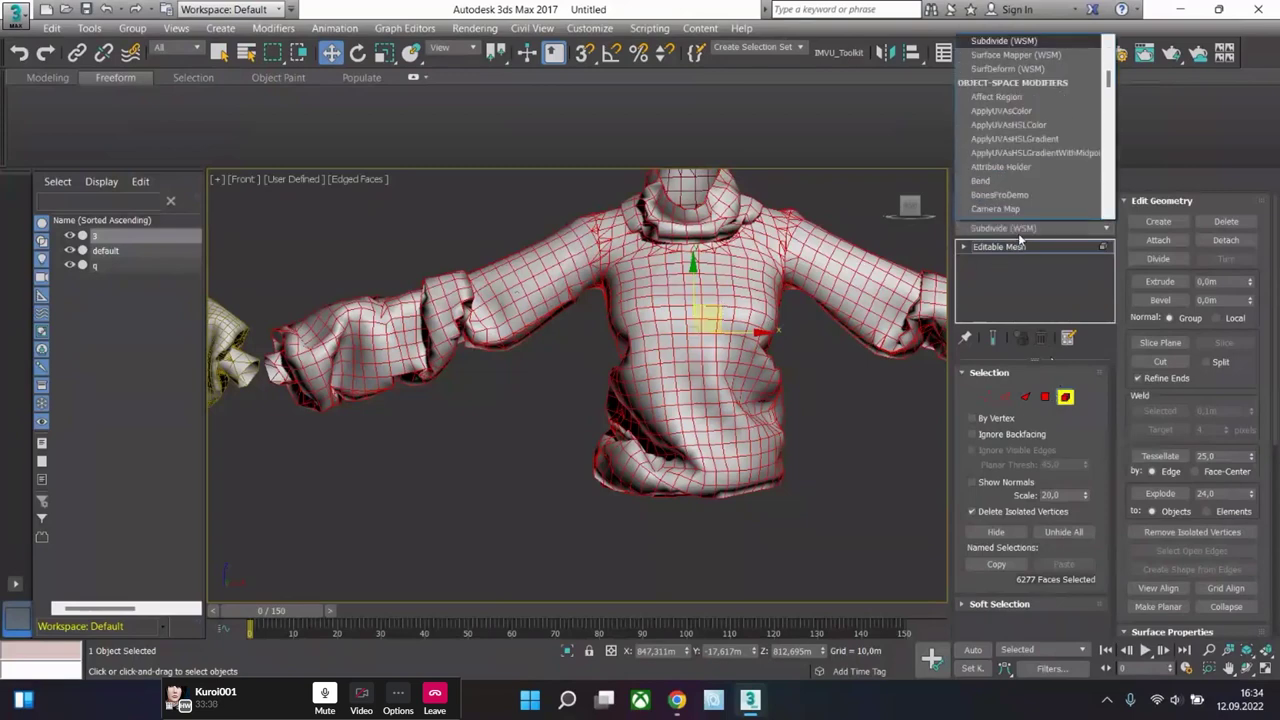
key("u")
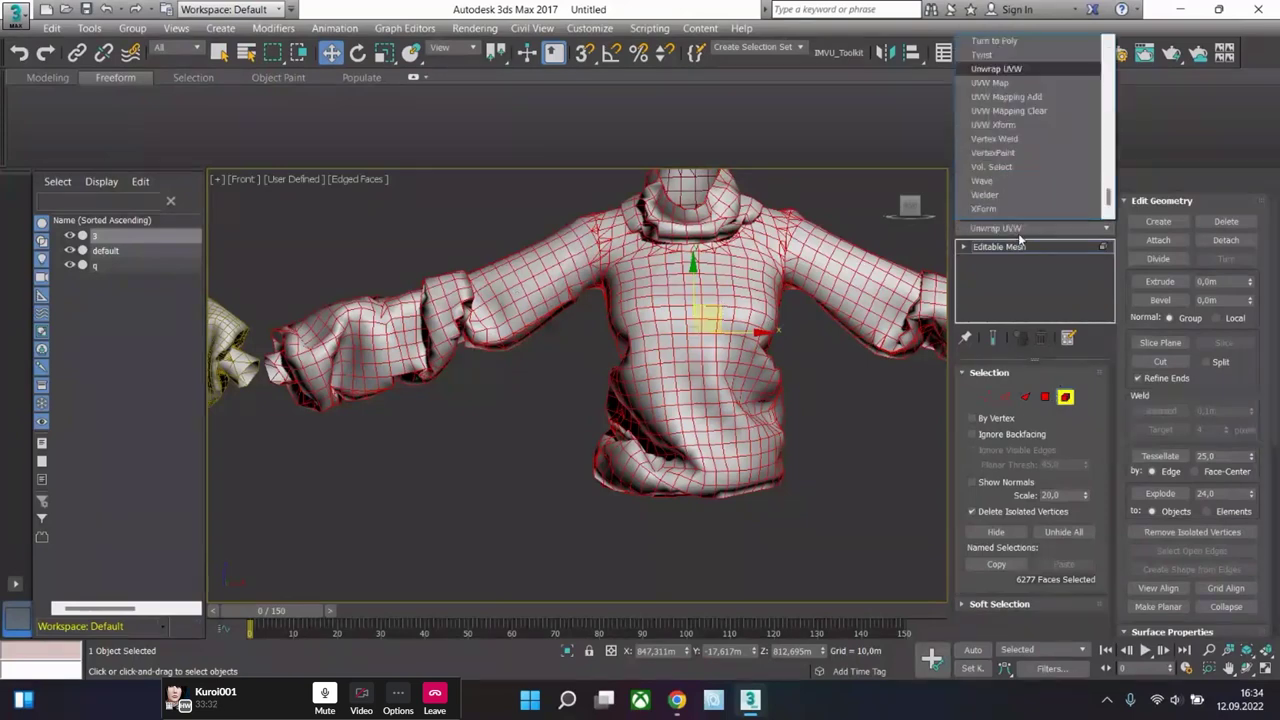
scroll(1054, 102, "up", 15)
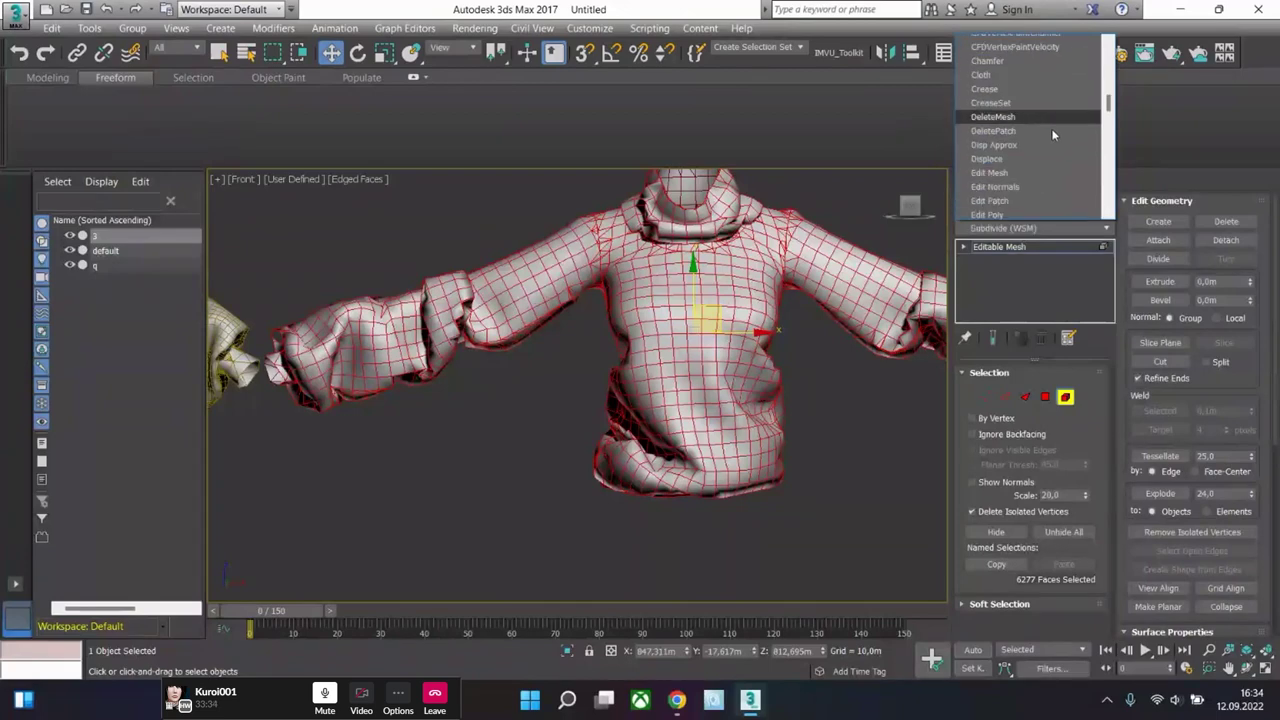
scroll(1053, 143, "down", 9)
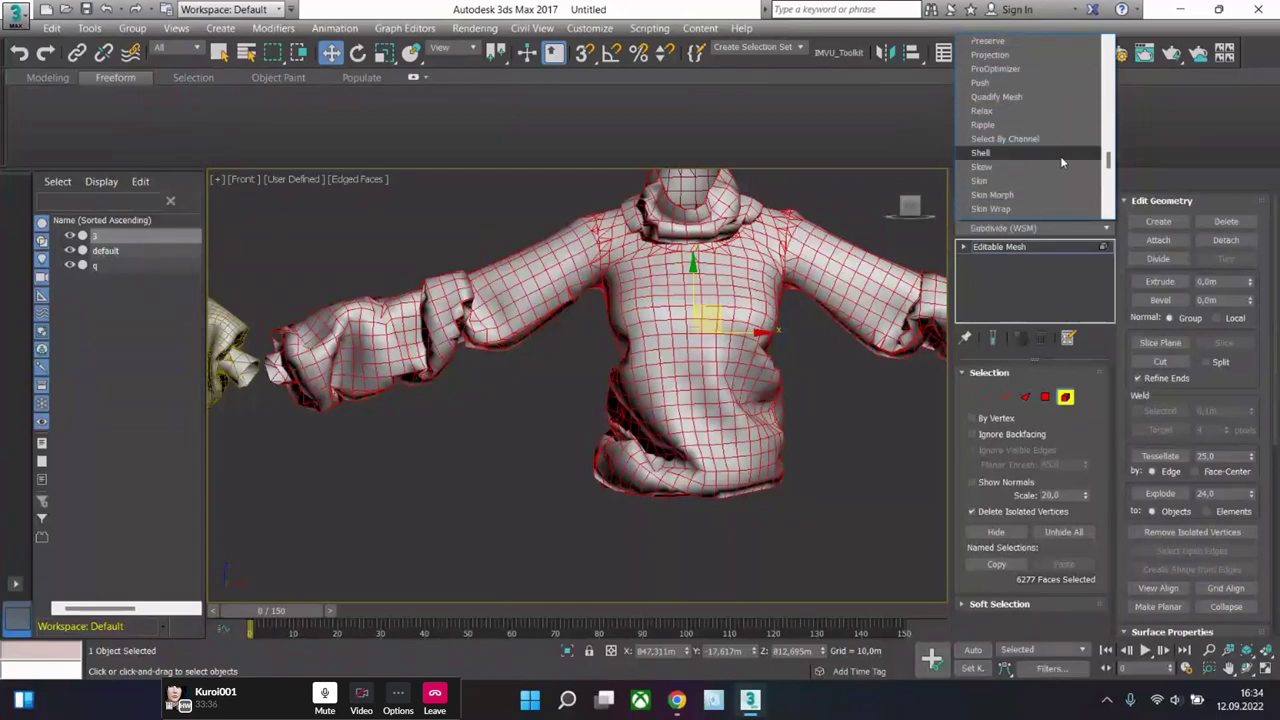
left_click(1030, 228)
left_click(1030, 228)
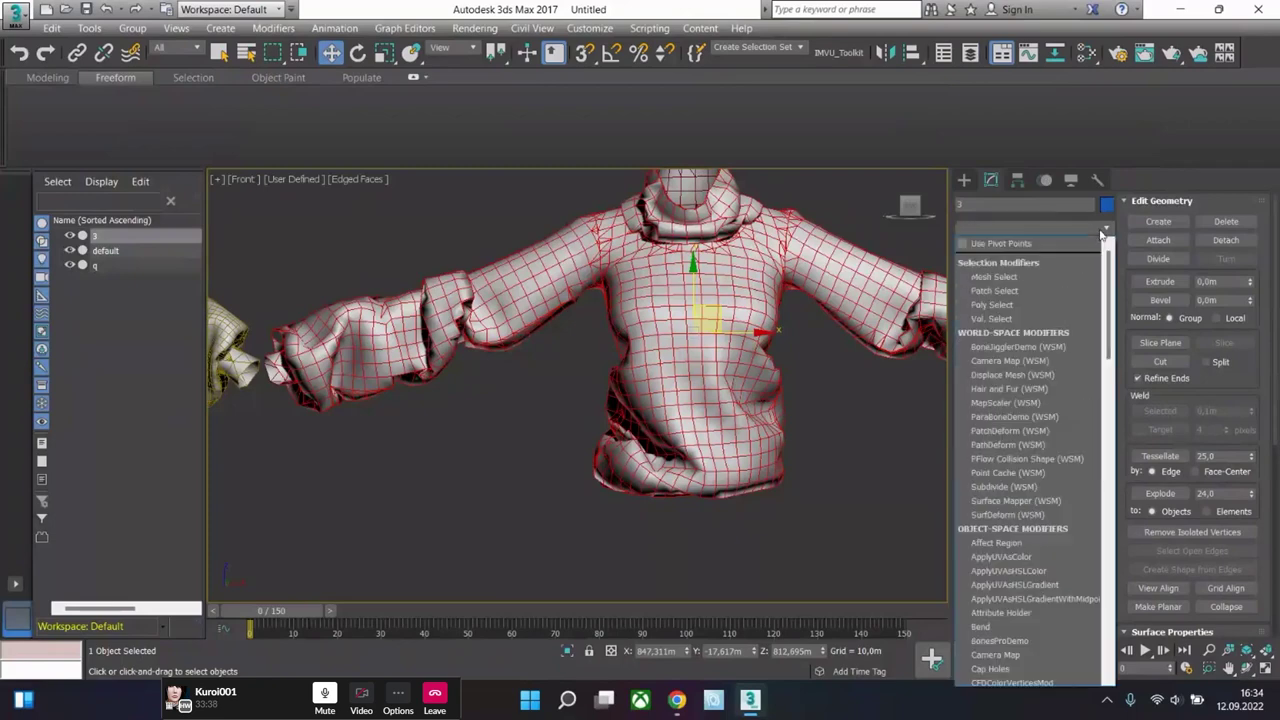
scroll(1086, 481, "down", 20)
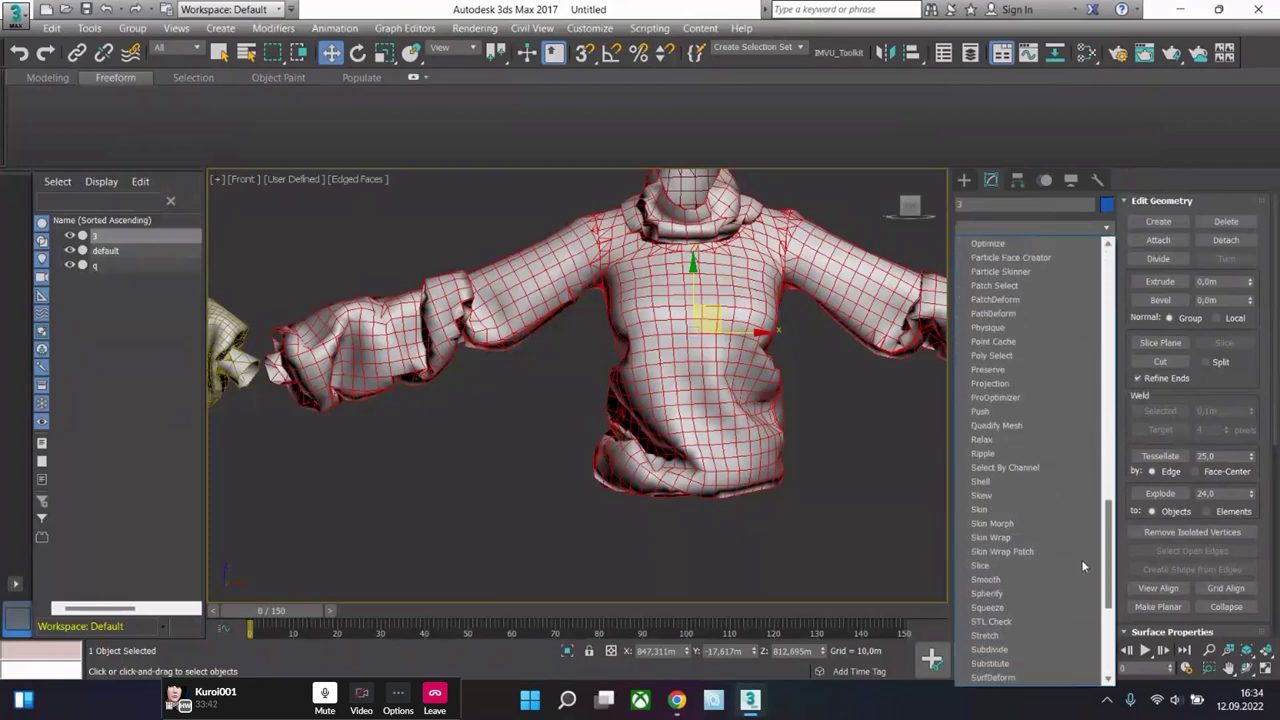
scroll(1063, 590, "down", 1)
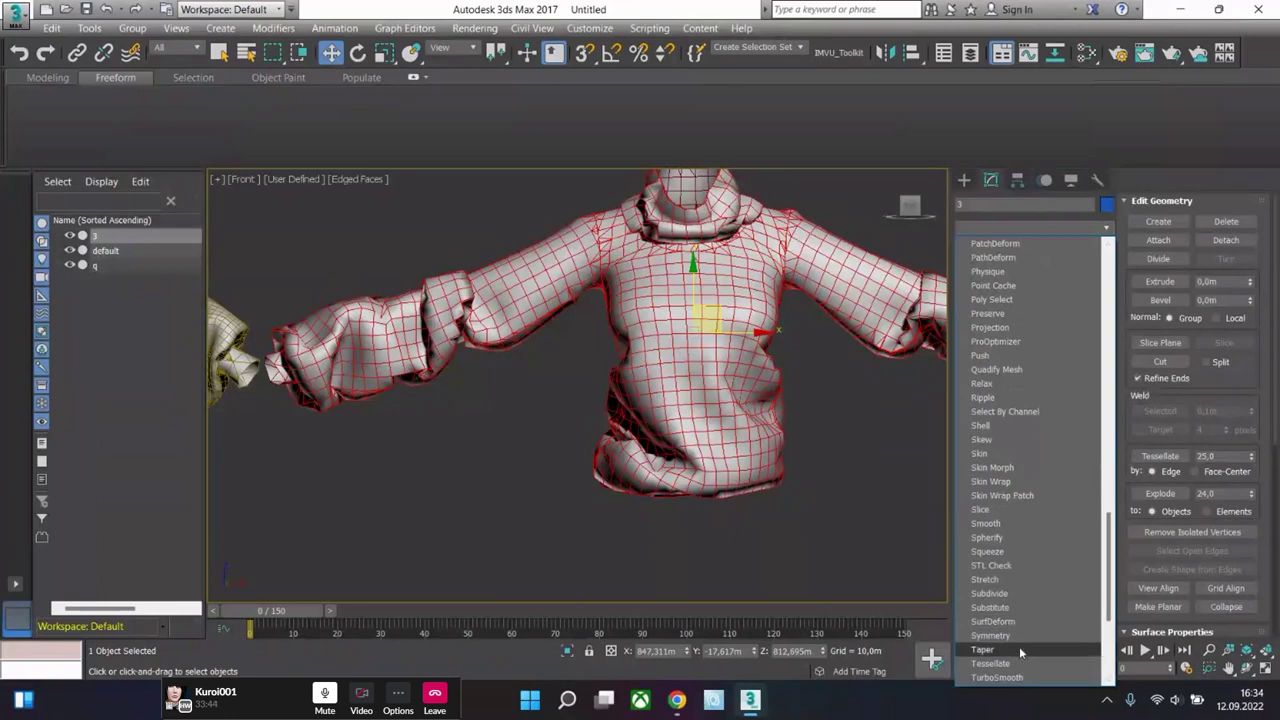
left_click(1008, 594)
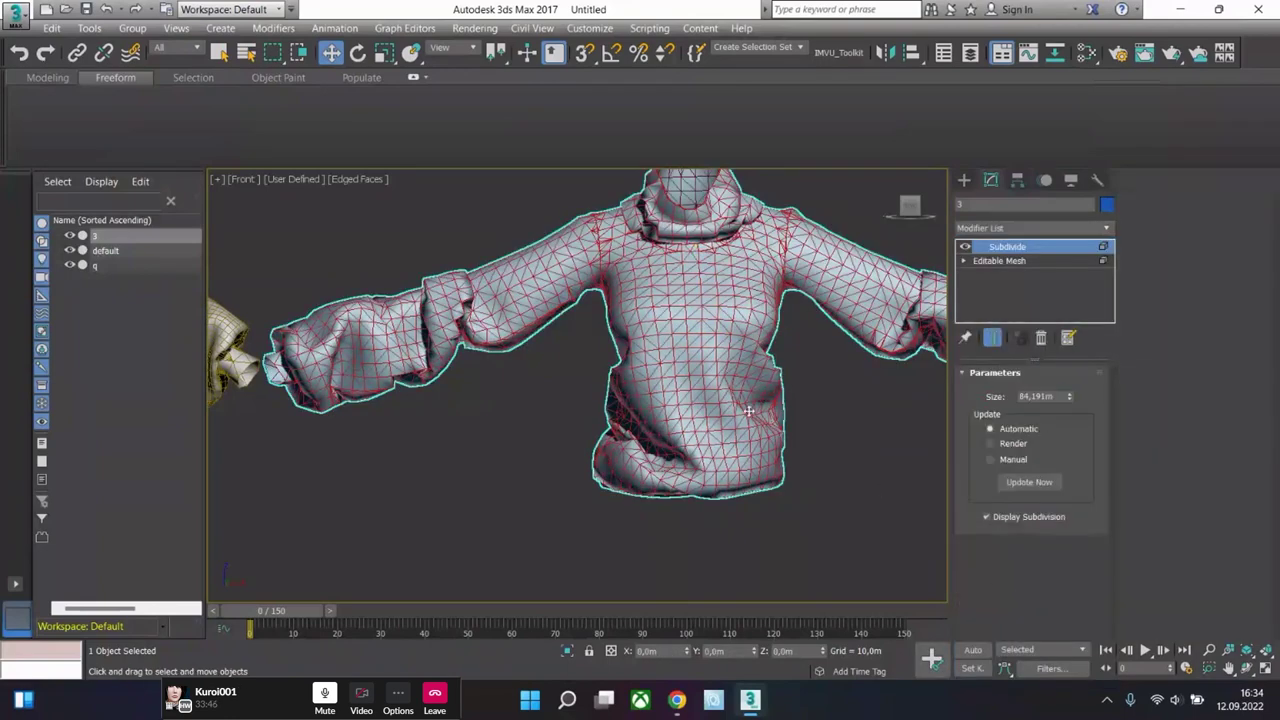
scroll(452, 275, "up", 4)
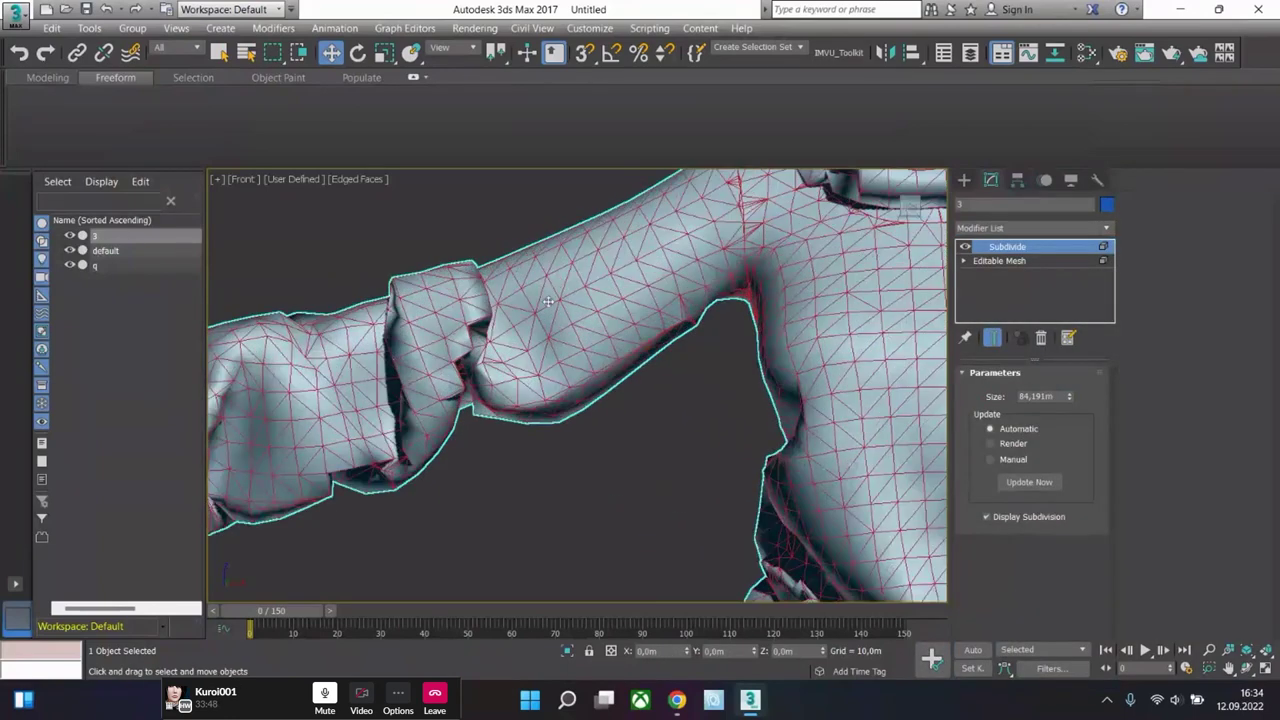
scroll(520, 315, "down", 2)
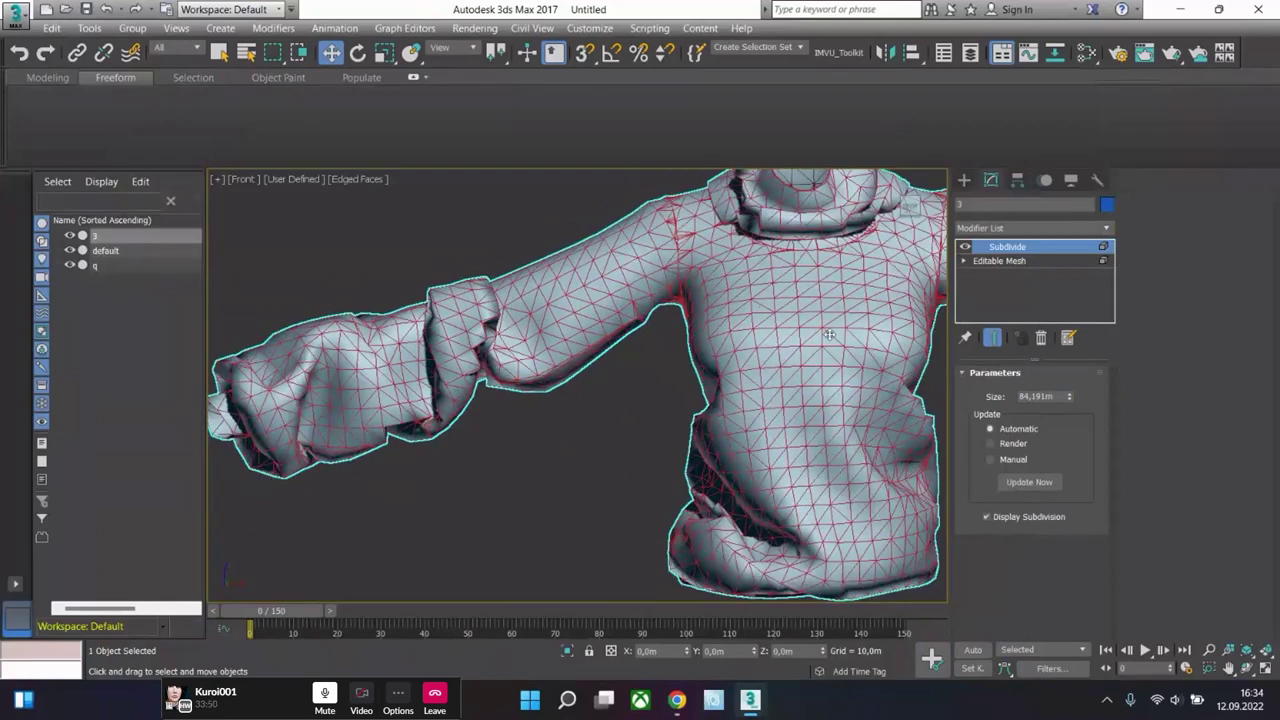
left_click(1043, 339)
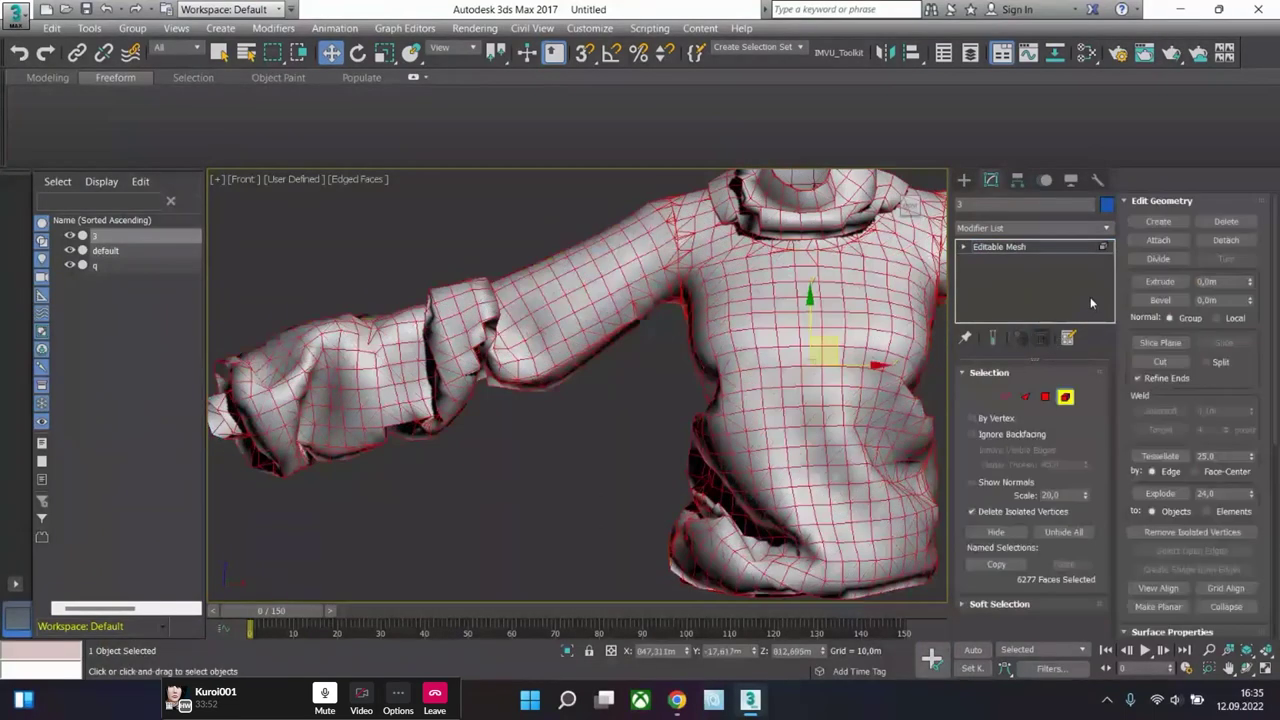
- Convert the right-hand sweater to an Editable Poly
double_click(50, 78)
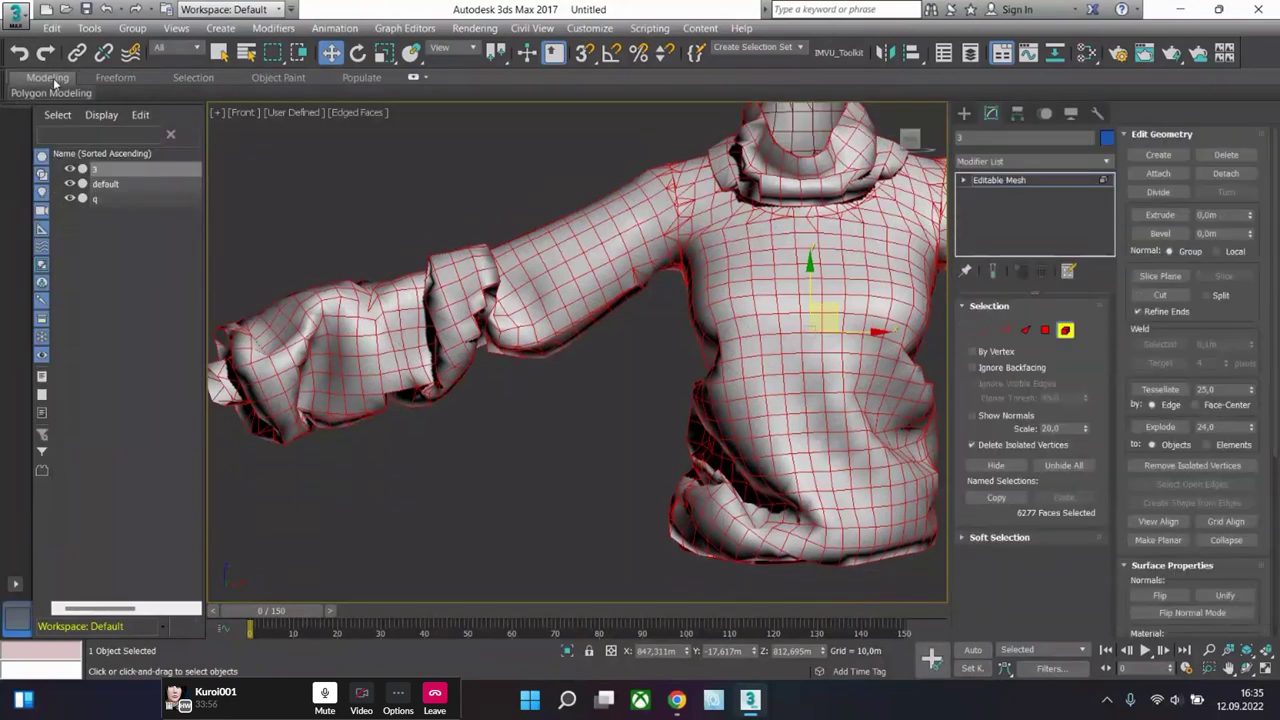
double_click(50, 78)
right_click(665, 294)
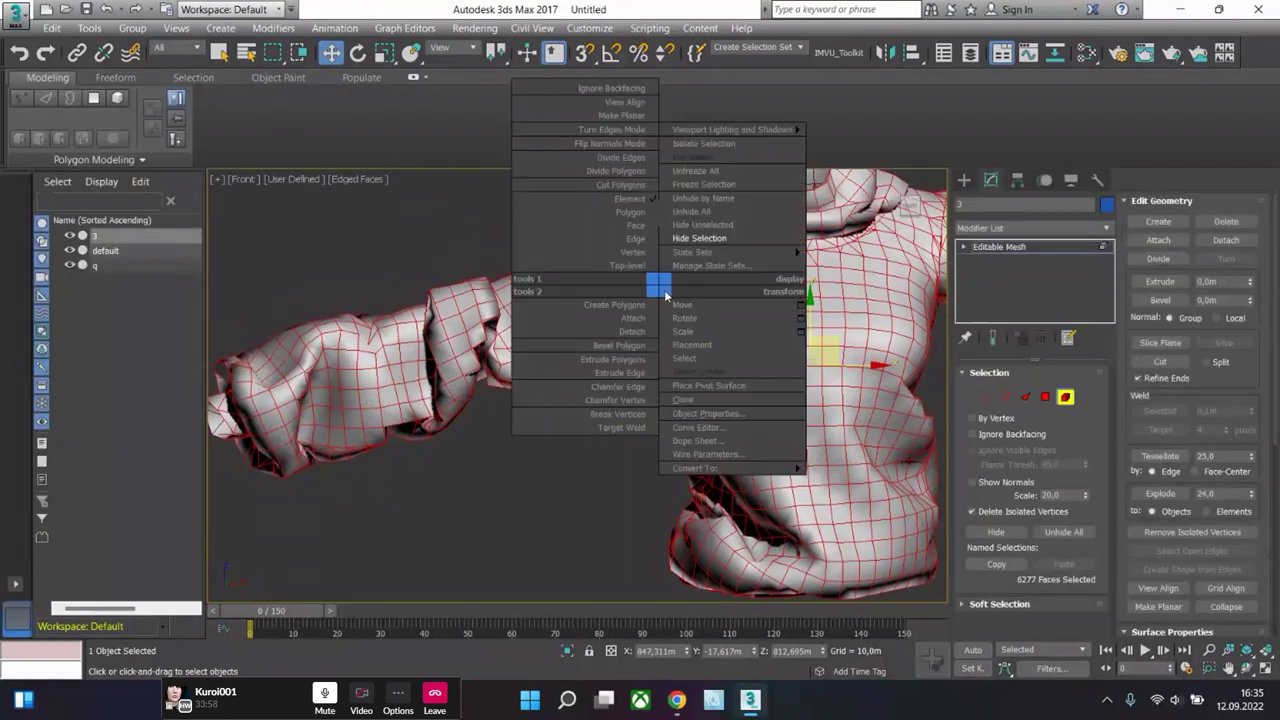
mouse_move(760, 468)
left_click(858, 481)
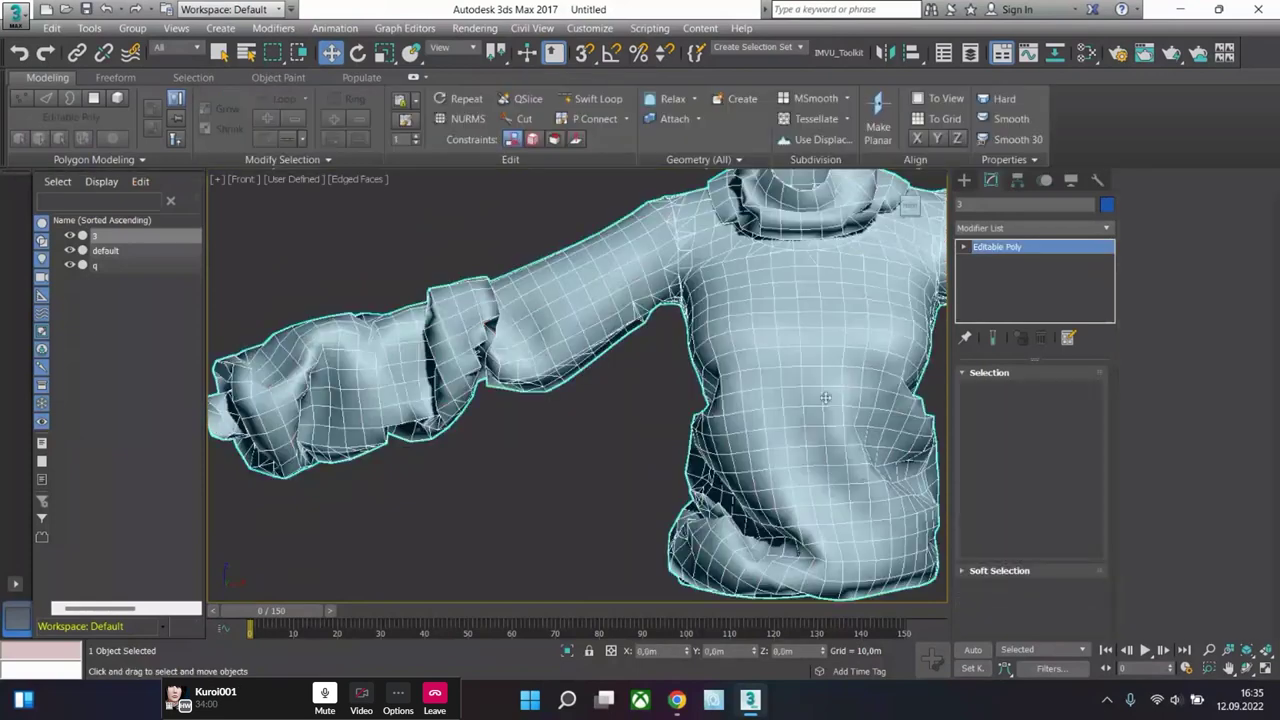
- Select all polygons and apply MSmooth, reaching 13093 polygons, then return to object level
left_click(1066, 393)
key("ctrl+a")
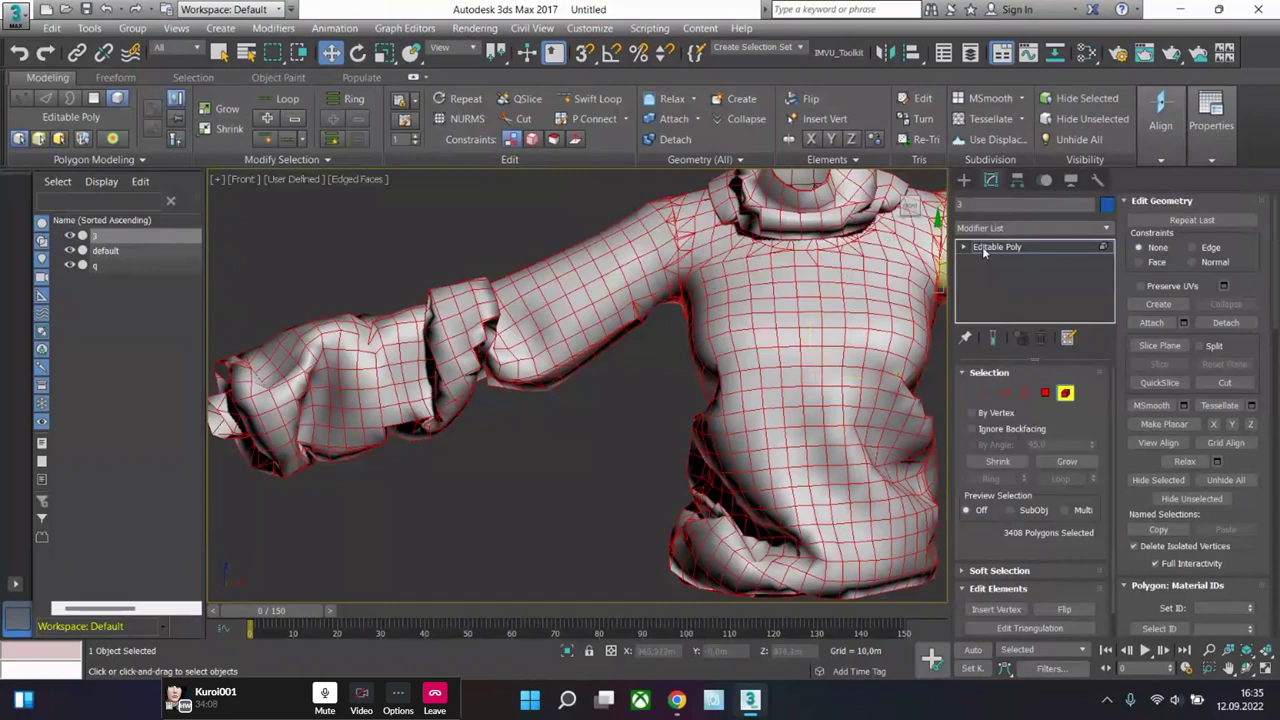
left_click(995, 100)
key("z")
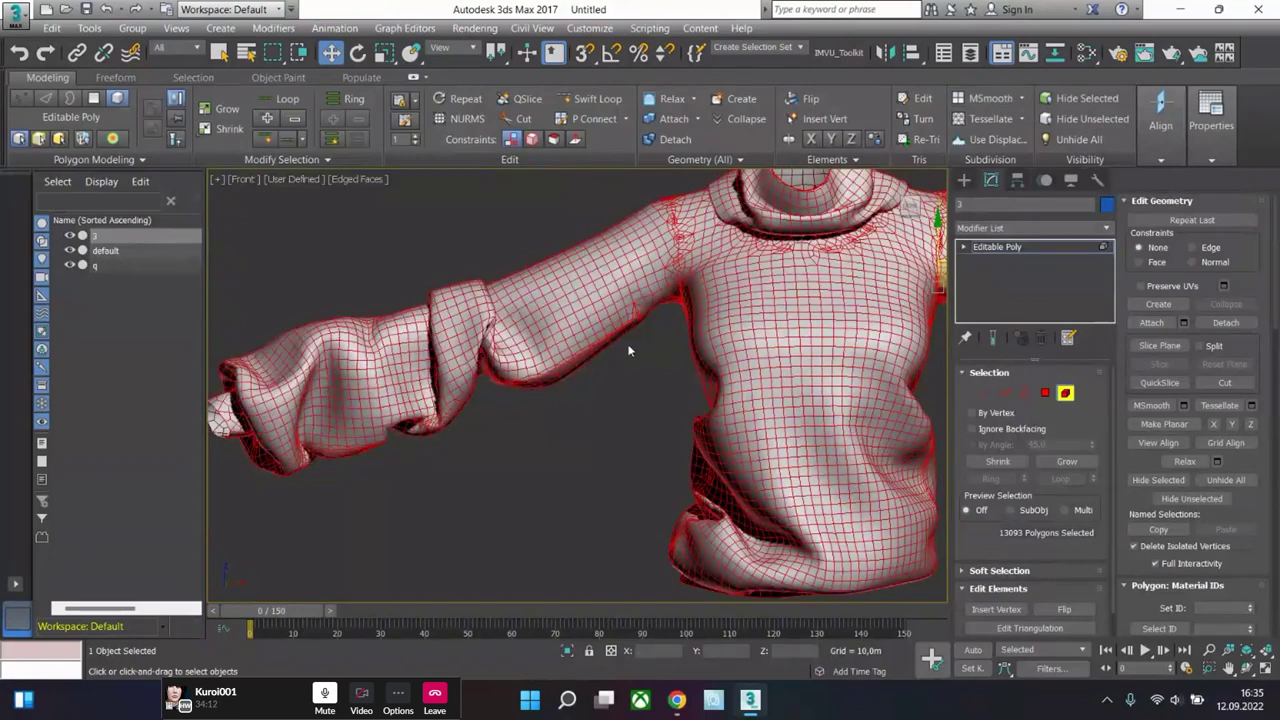
scroll(510, 405, "down", 3)
middle_click_drag(510, 405, 715, 378)
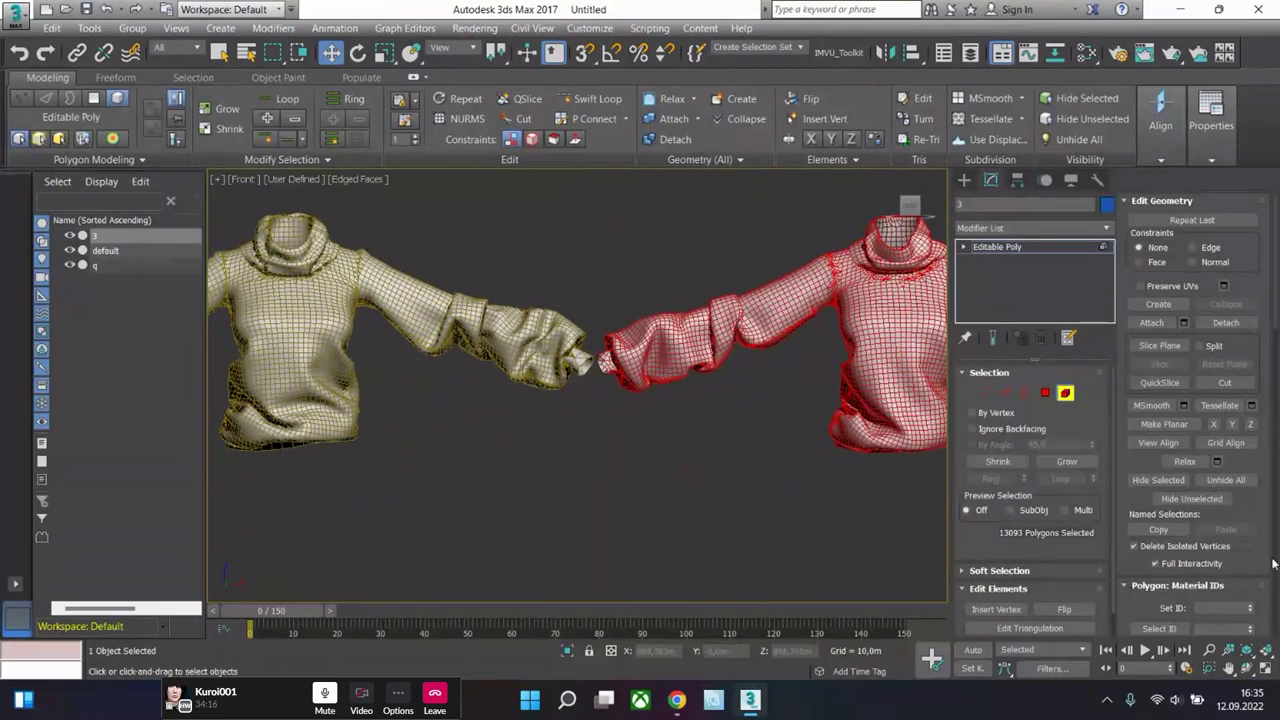
scroll(1262, 428, "down", 3)
scroll(1262, 428, "down", 5)
scroll(1246, 491, "up", 7)
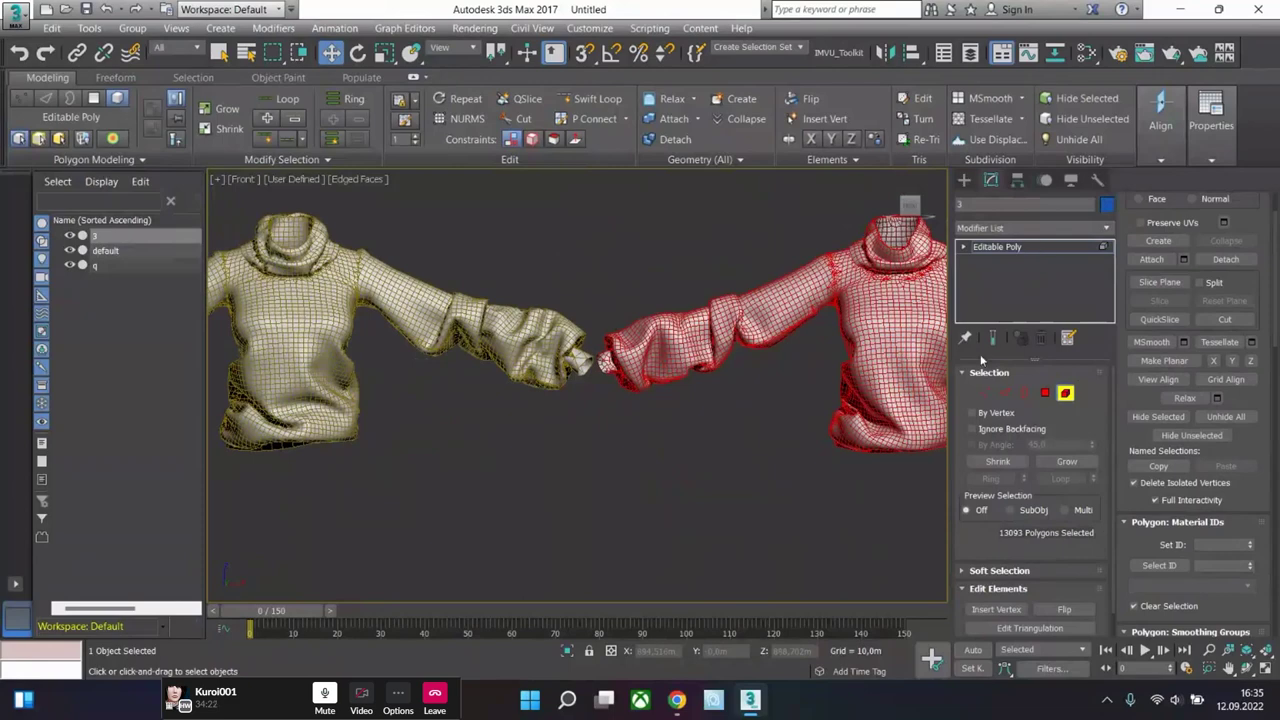
left_click(1008, 247)
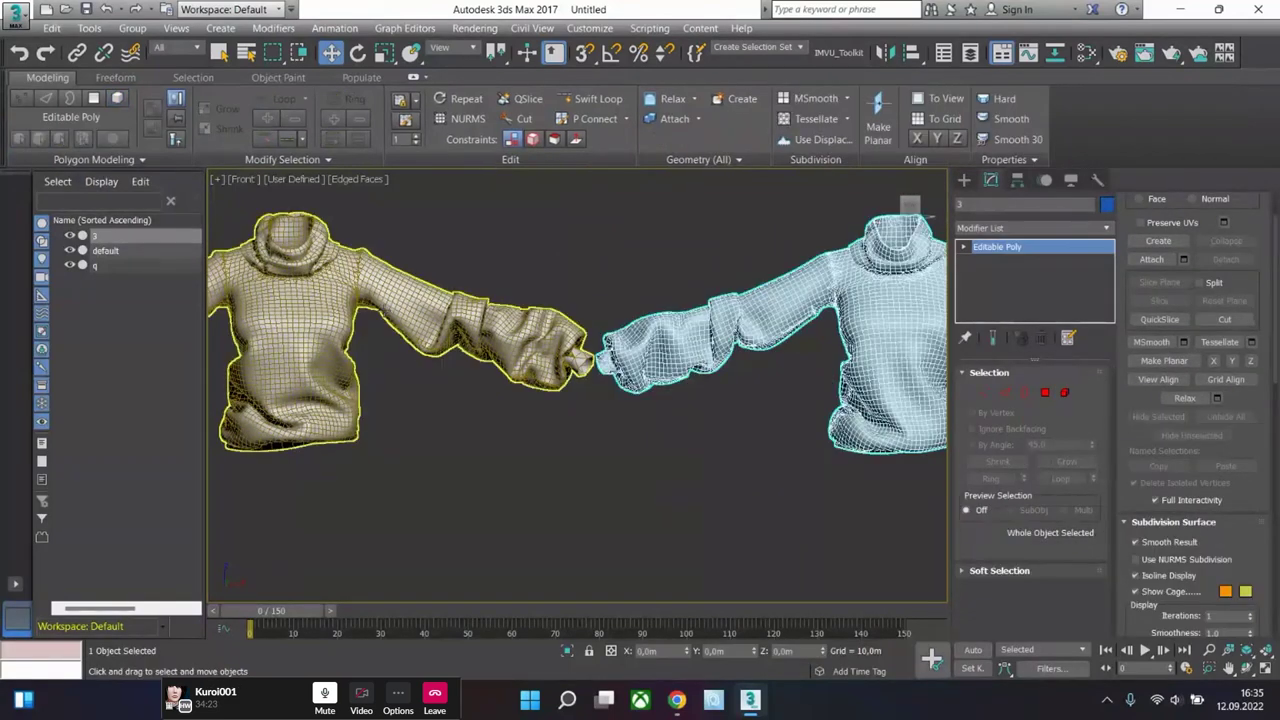
- Select the left sweater q's element, then the right sweater 3's element
left_click(304, 337)
left_click(1065, 397)
left_click(282, 304)
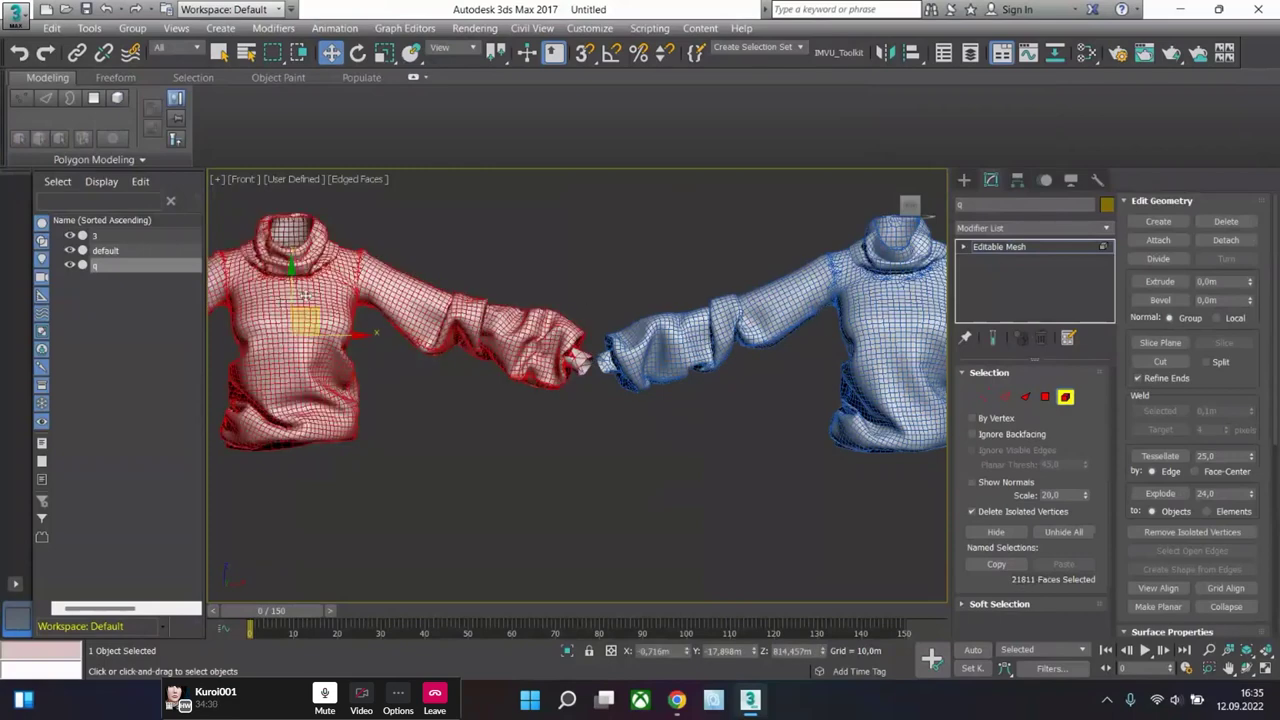
left_click(1016, 246)
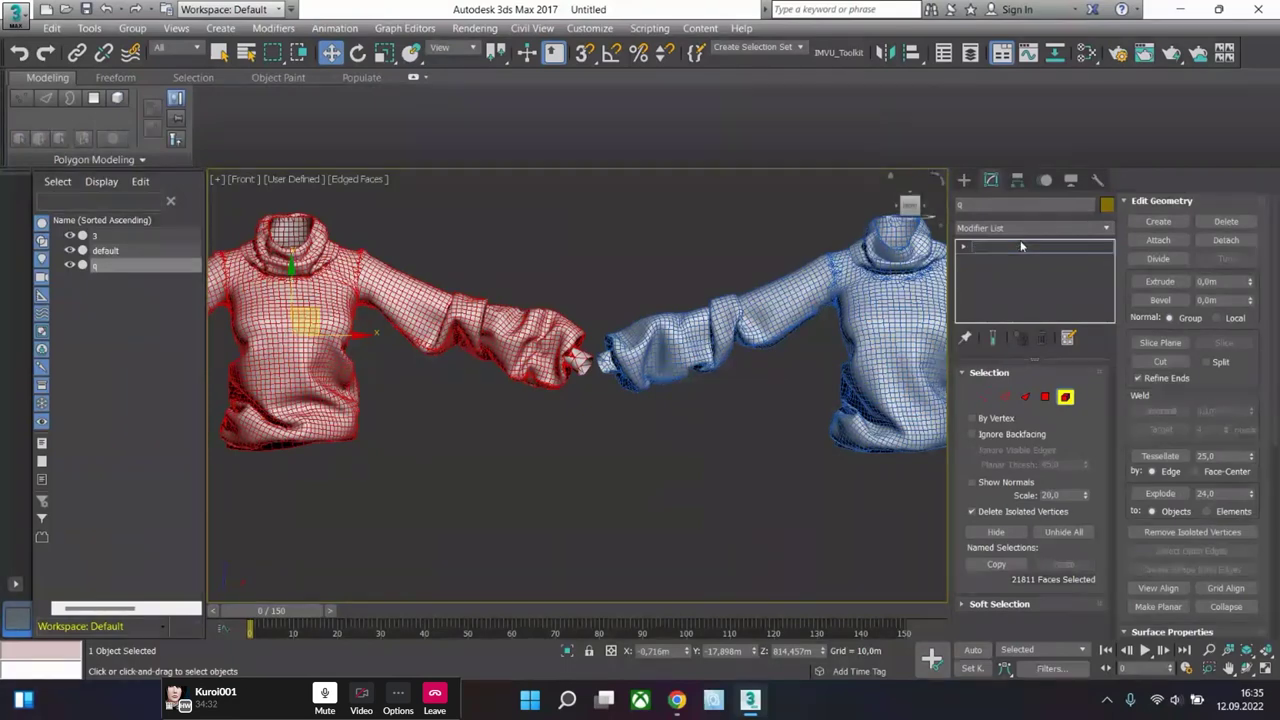
left_click(935, 323)
left_click(1064, 392)
left_click(835, 322)
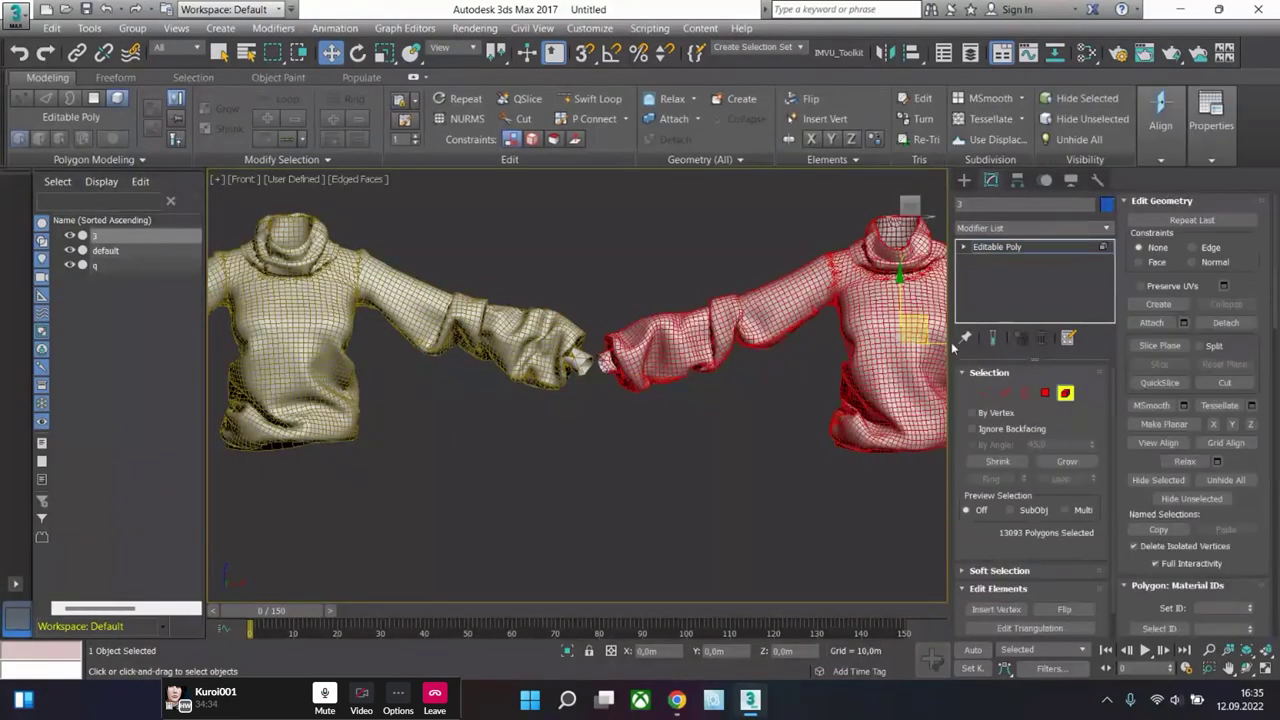
- Orbit and zoom around the sweaters to face the red sweater
scroll(838, 333, "down", 2)
middle_click_drag(838, 333, 515, 400, "alt")
scroll(836, 336, "up", 3)
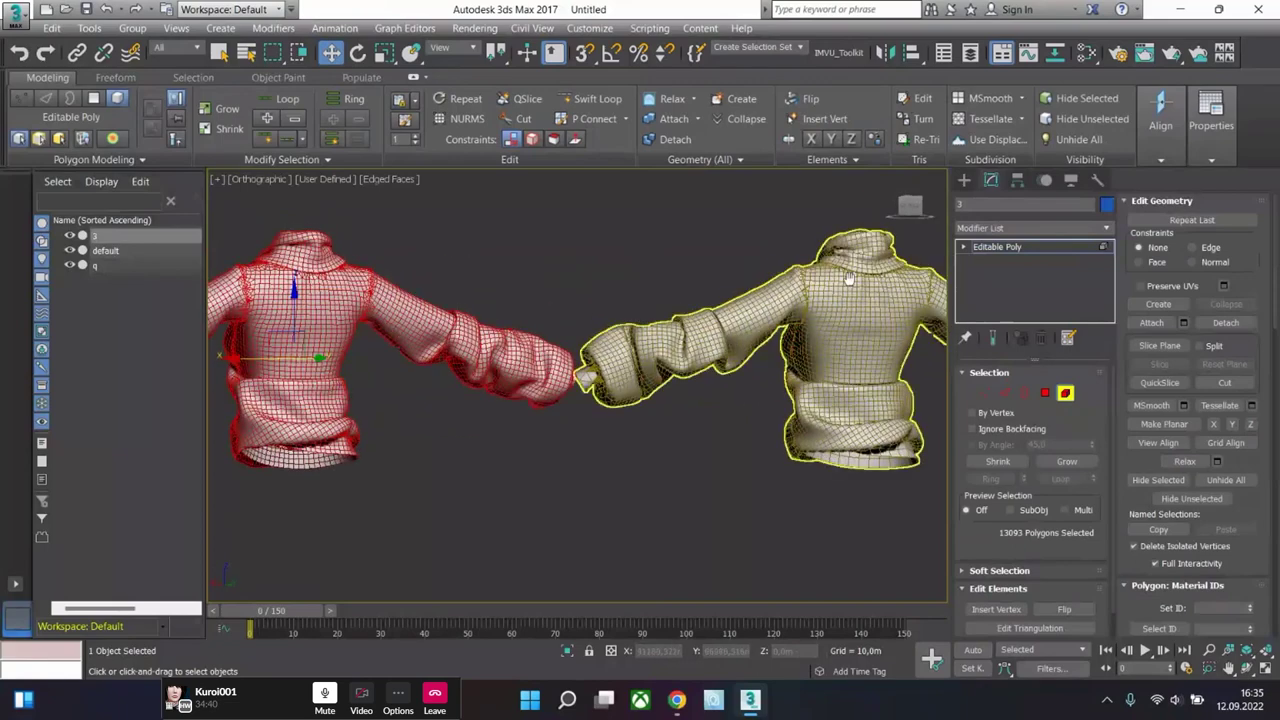
scroll(743, 348, "up", 5)
scroll(728, 348, "down", 5)
scroll(745, 360, "up", 6)
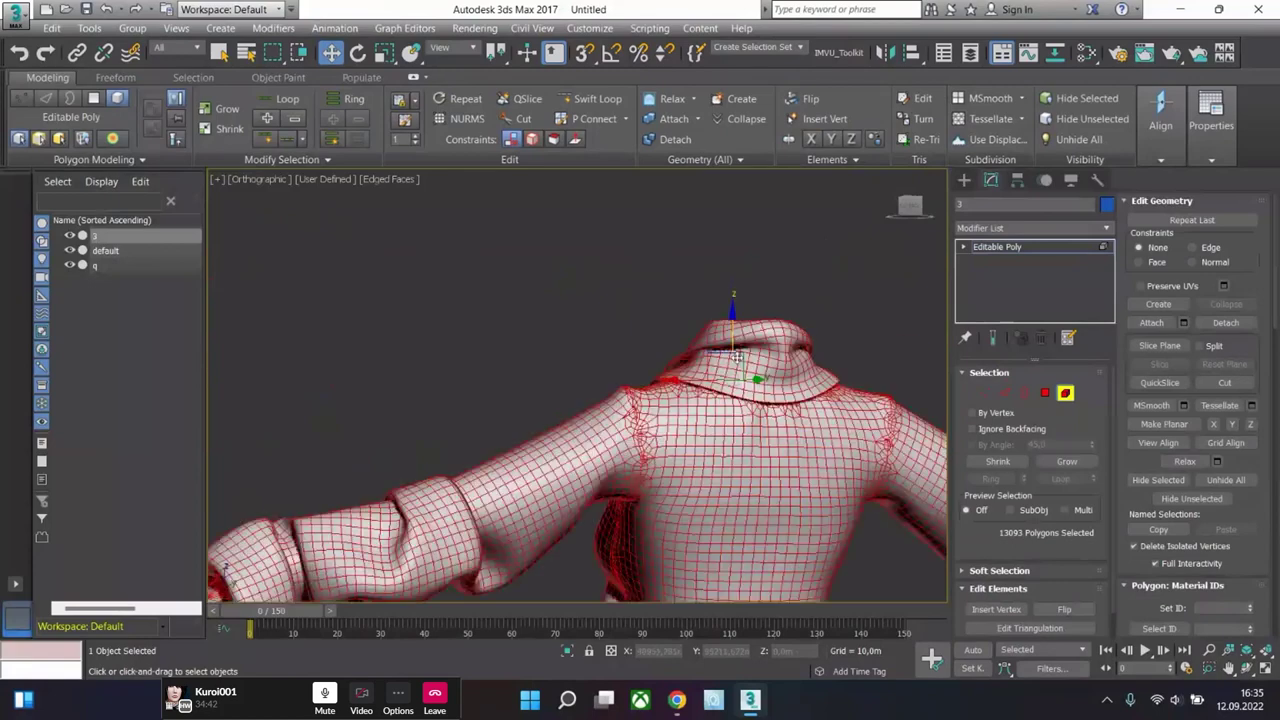
scroll(673, 403, "down", 4)
middle_click_drag(673, 403, 797, 477, "alt")
scroll(797, 477, "down", 4)
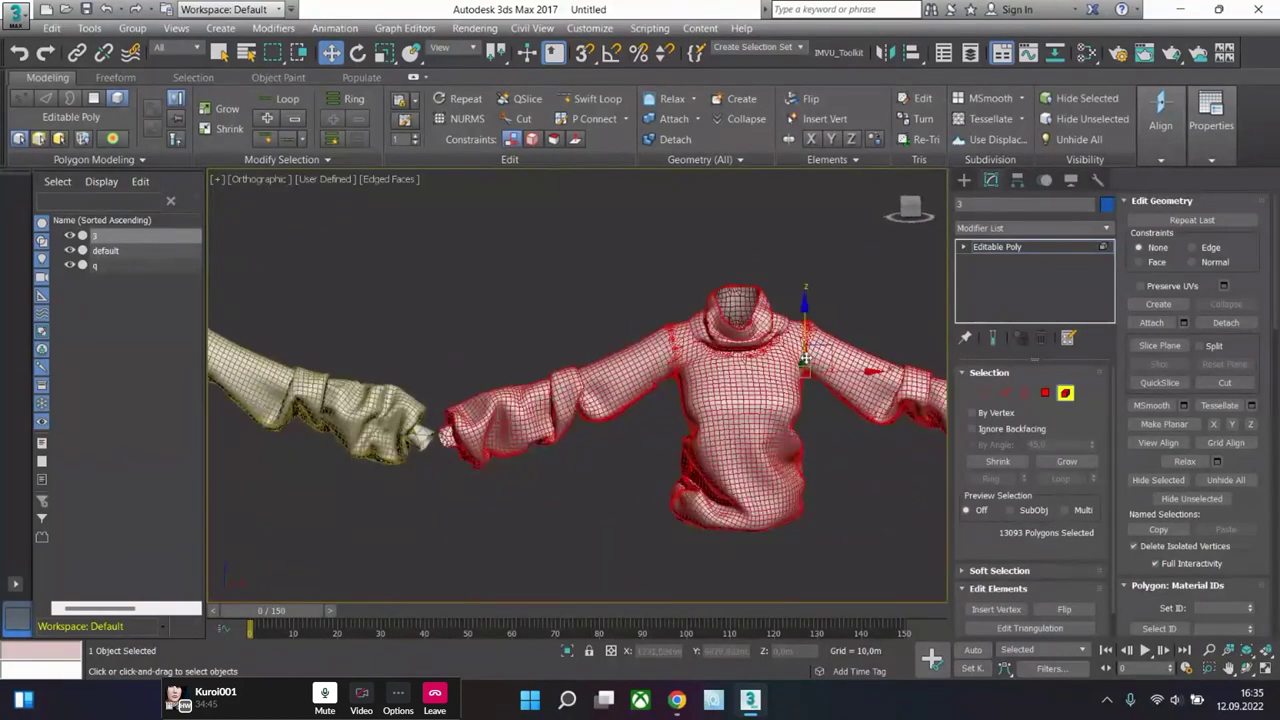
- Switch to Front view and frame the yellow sweater
left_click(903, 232)
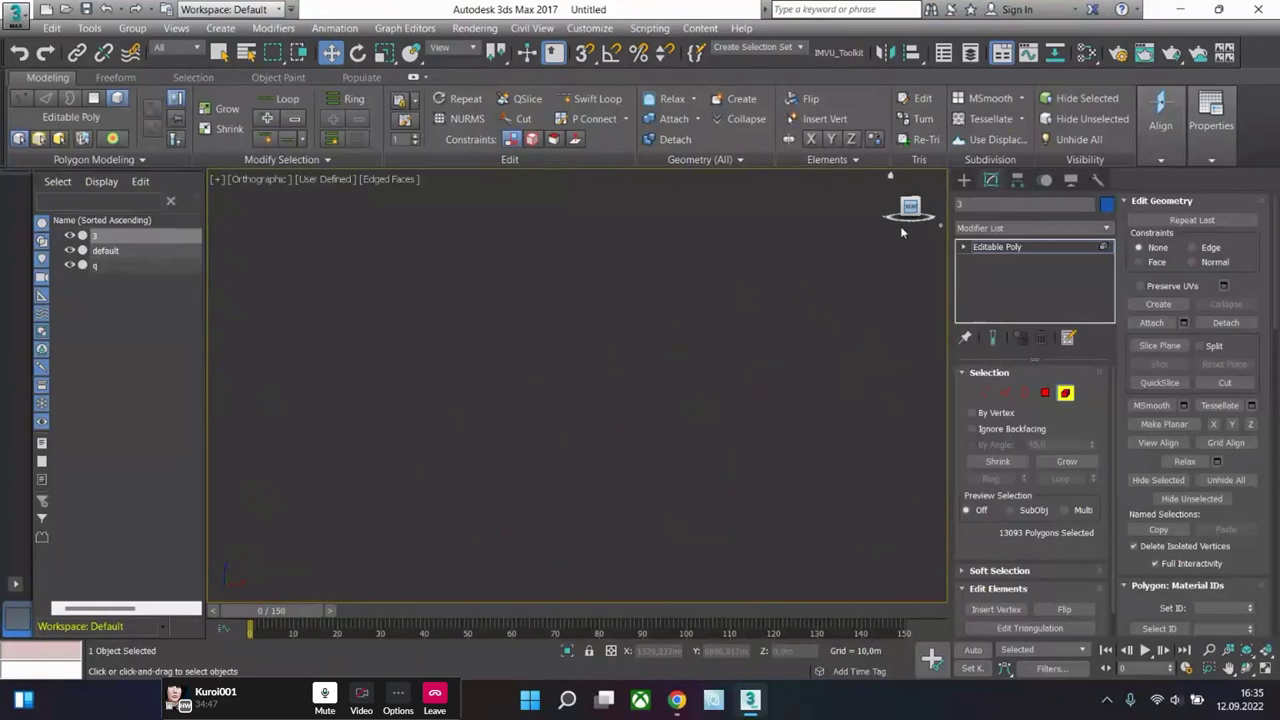
left_click(1247, 650)
scroll(685, 337, "down", 4)
scroll(677, 418, "up", 1)
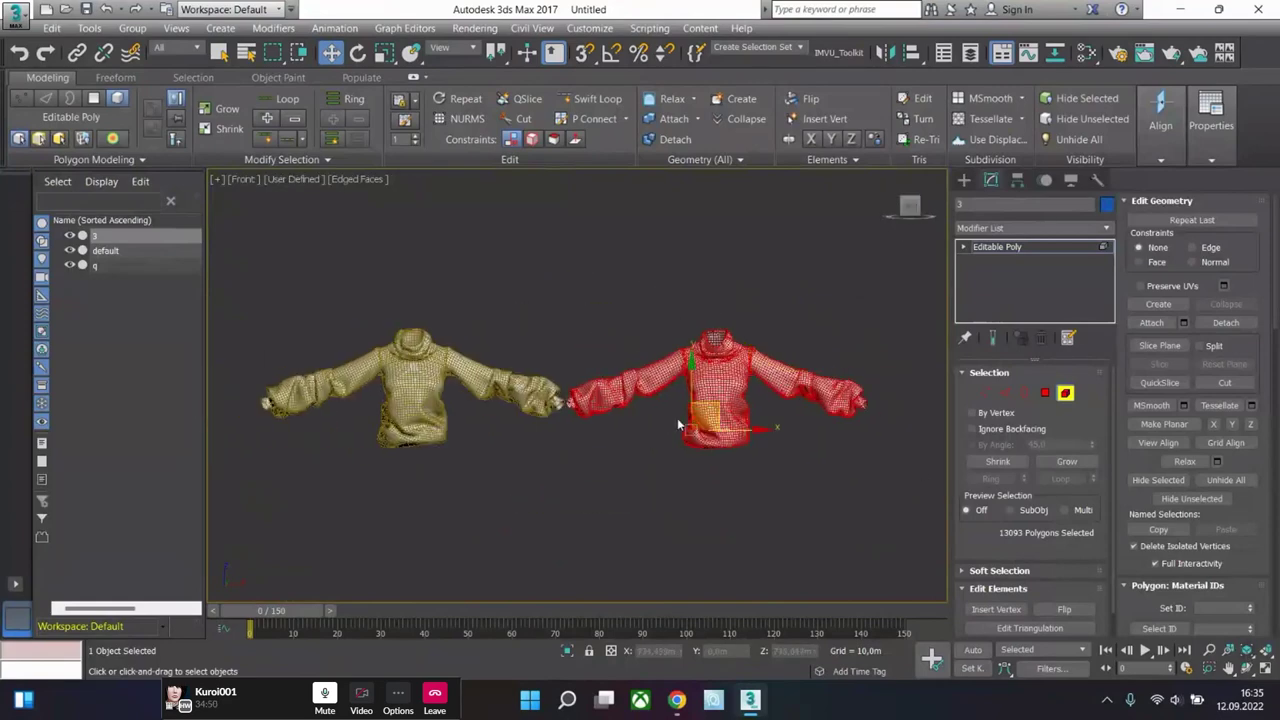
scroll(677, 418, "up", 3)
left_click(405, 413)
key("z")
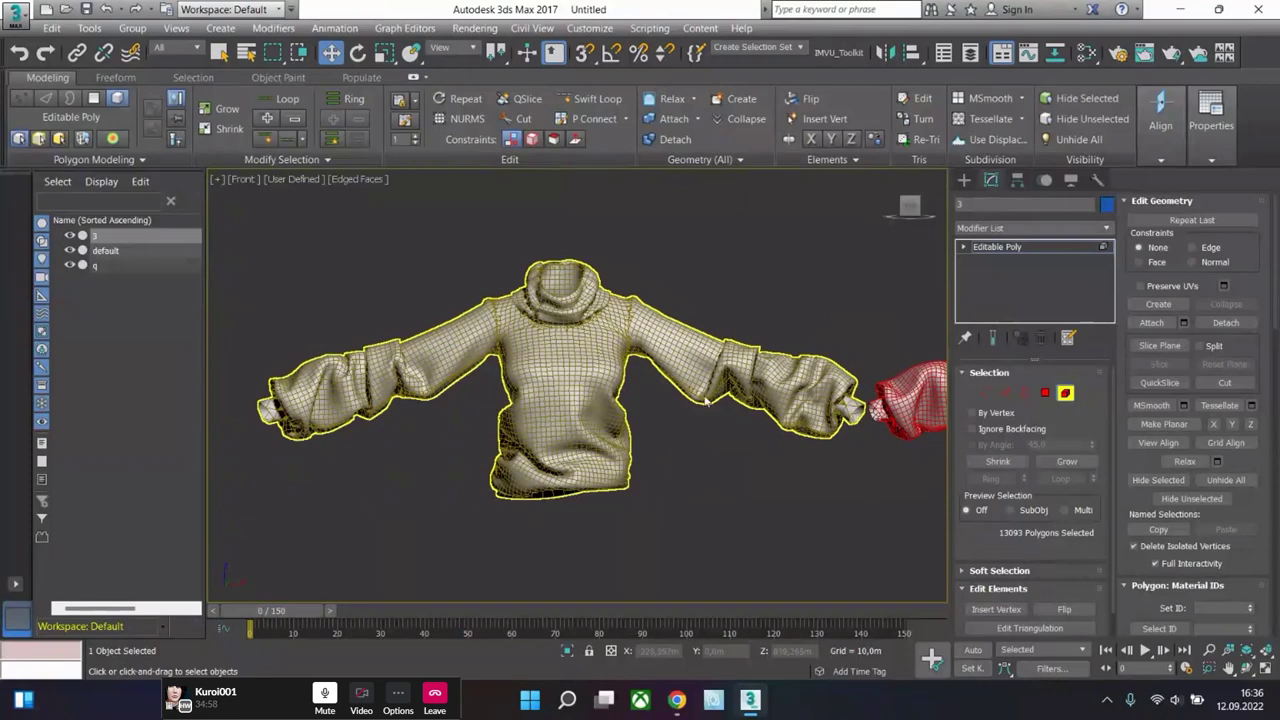
- Convert the central sweater q from Editable Mesh to Editable Poly
middle_click_drag(706, 400, 540, 412)
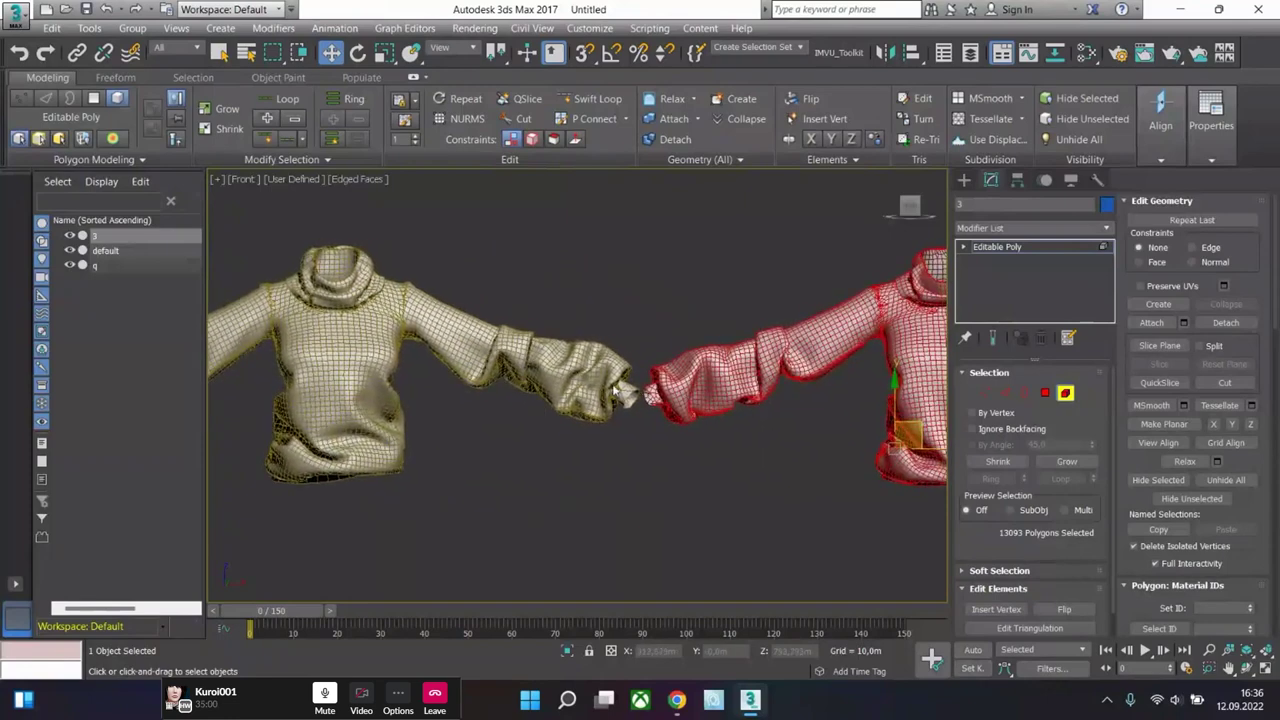
middle_click_drag(620, 392, 632, 462, "alt")
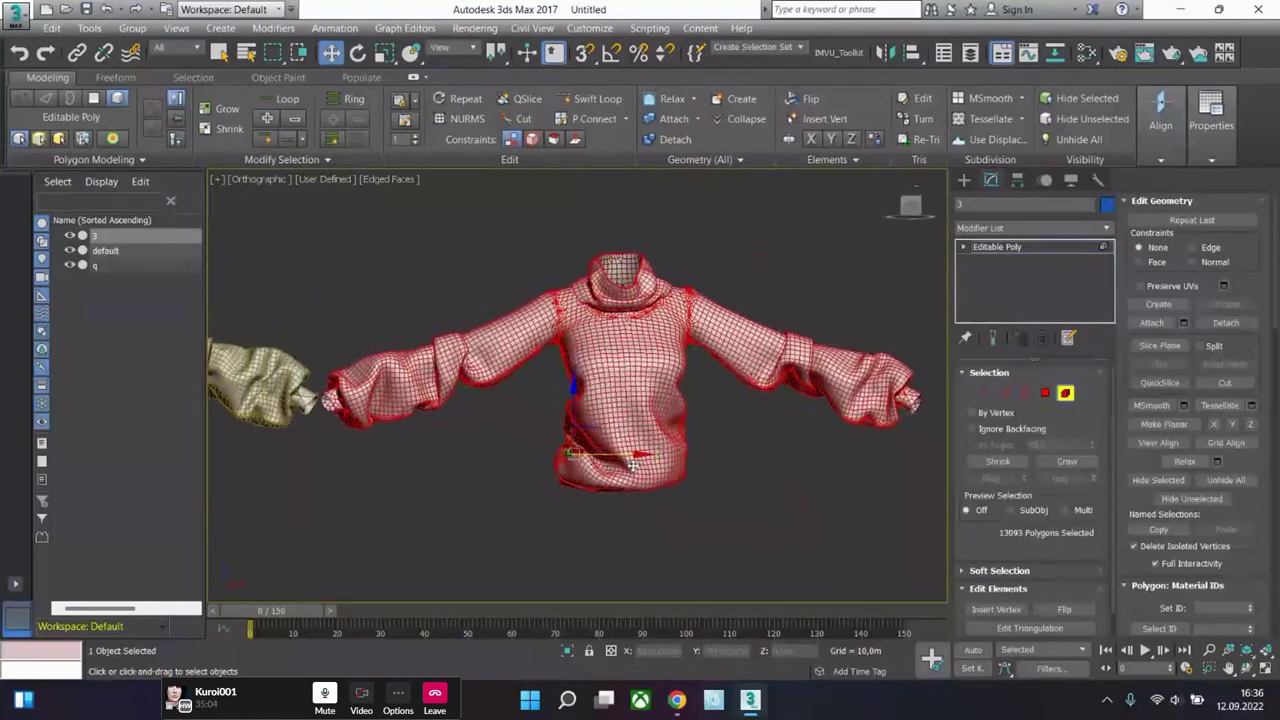
left_click(632, 462)
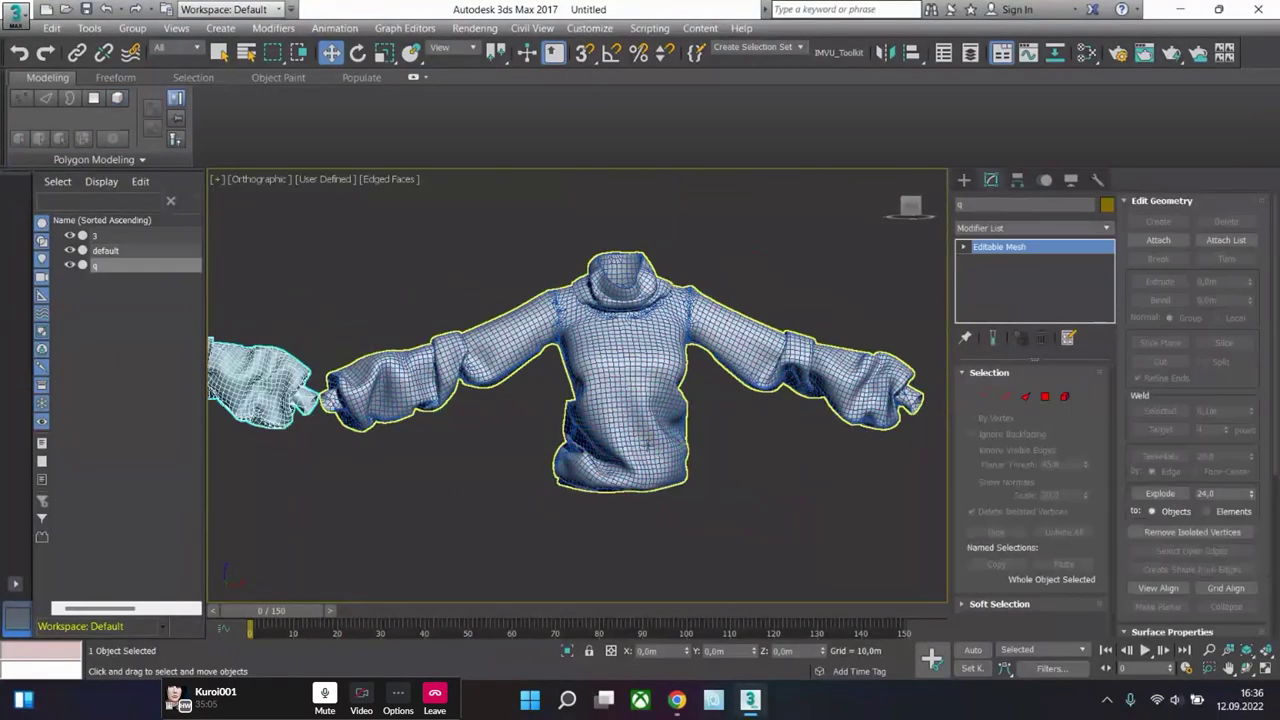
left_click(1065, 397)
left_click(999, 246)
right_click(999, 246)
left_click(1040, 540)
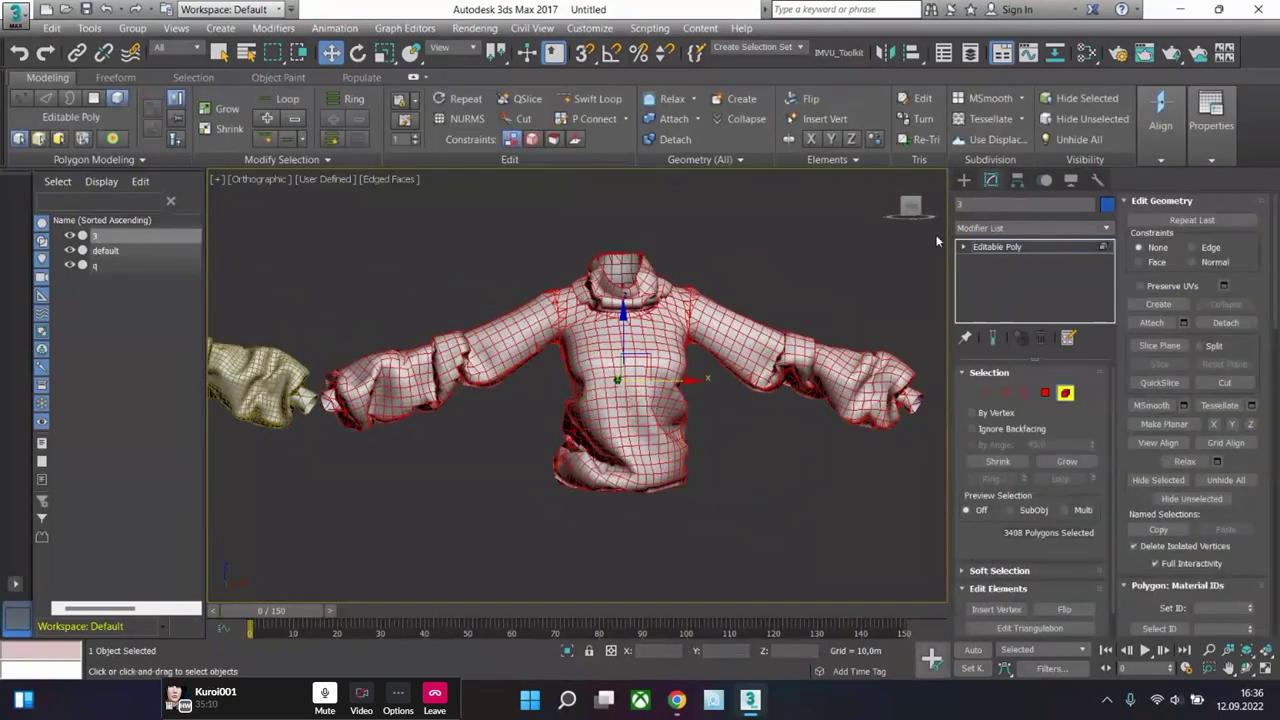
- Enter Vertex mode and fit the whole sweater in the Front view
left_click(913, 215)
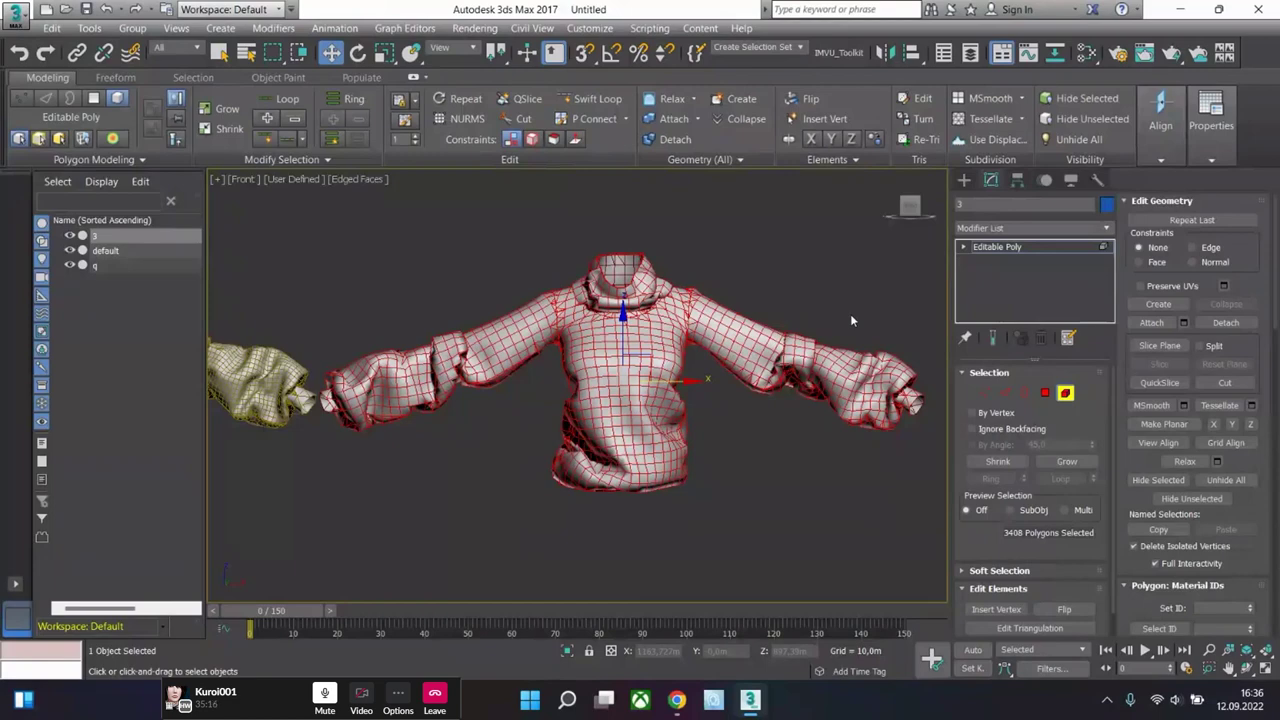
left_click(984, 393)
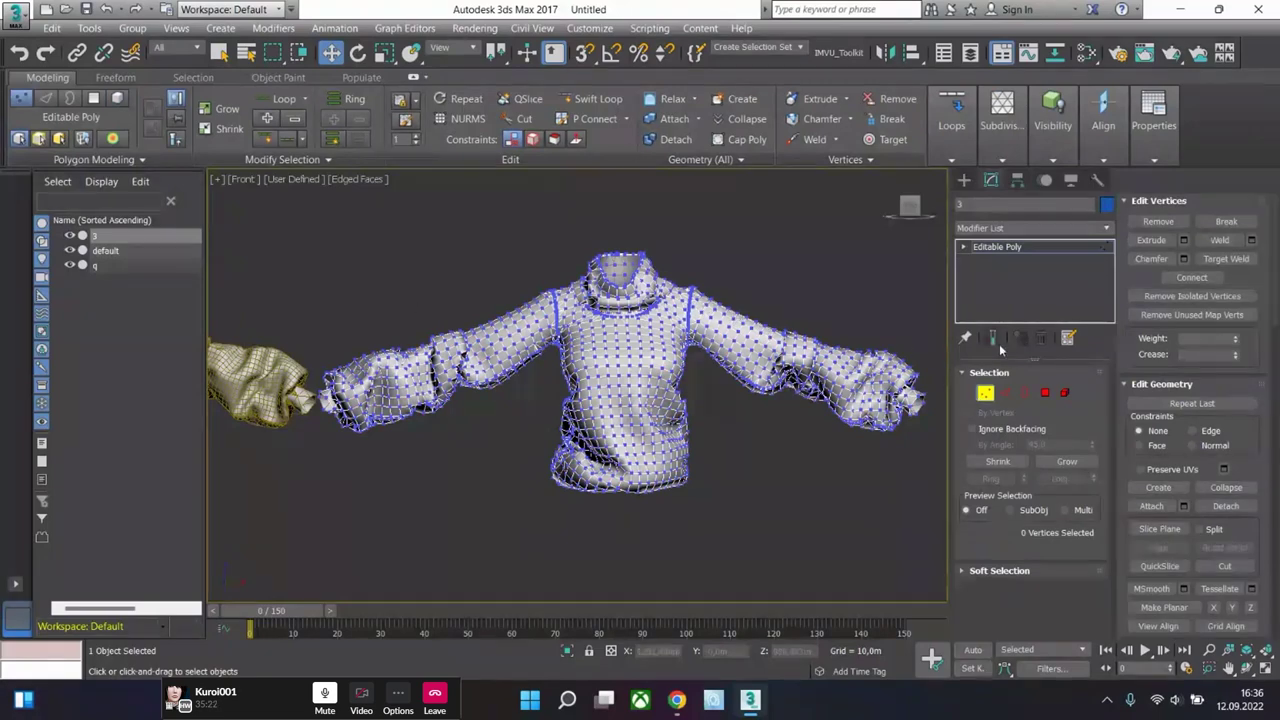
mouse_move(600, 377)
middle_mouse_down("alt")
mouse_move(650, 320)
mouse_move(640, 400)
mouse_move(625, 370)
mouse_move(640, 376)
mouse_move(607, 372)
middle_mouse_up("alt")
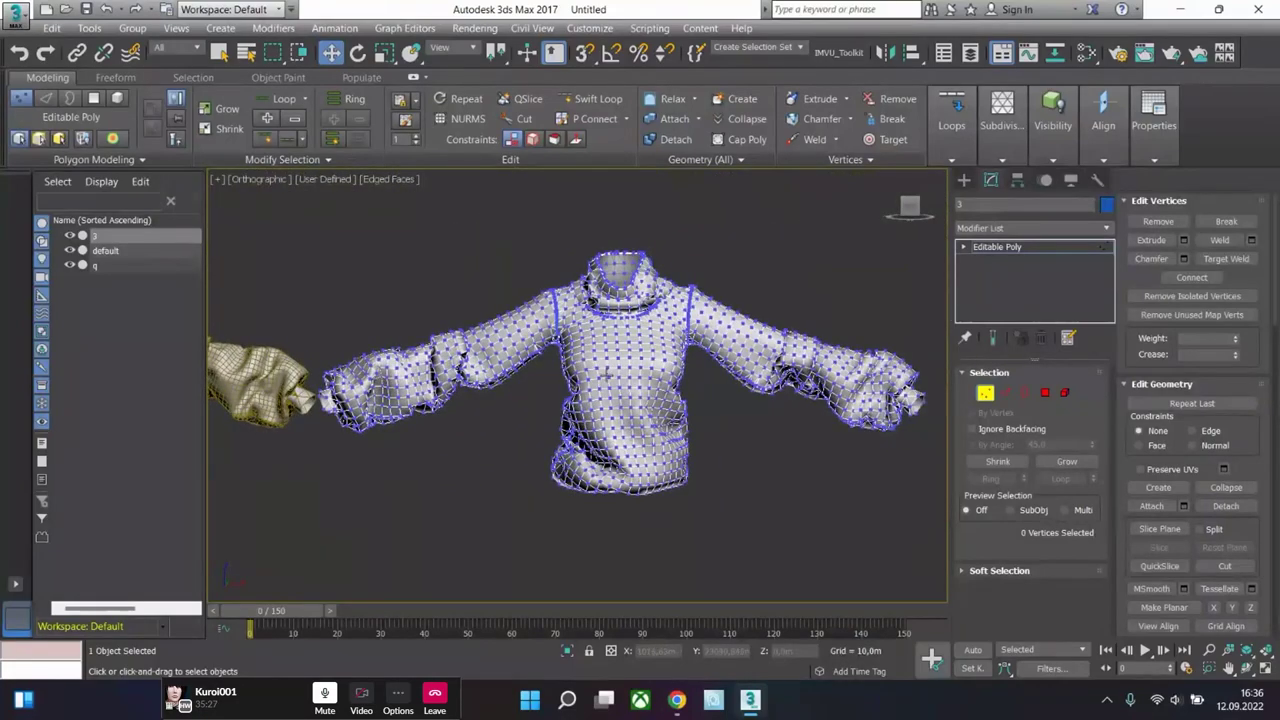
left_click(910, 206)
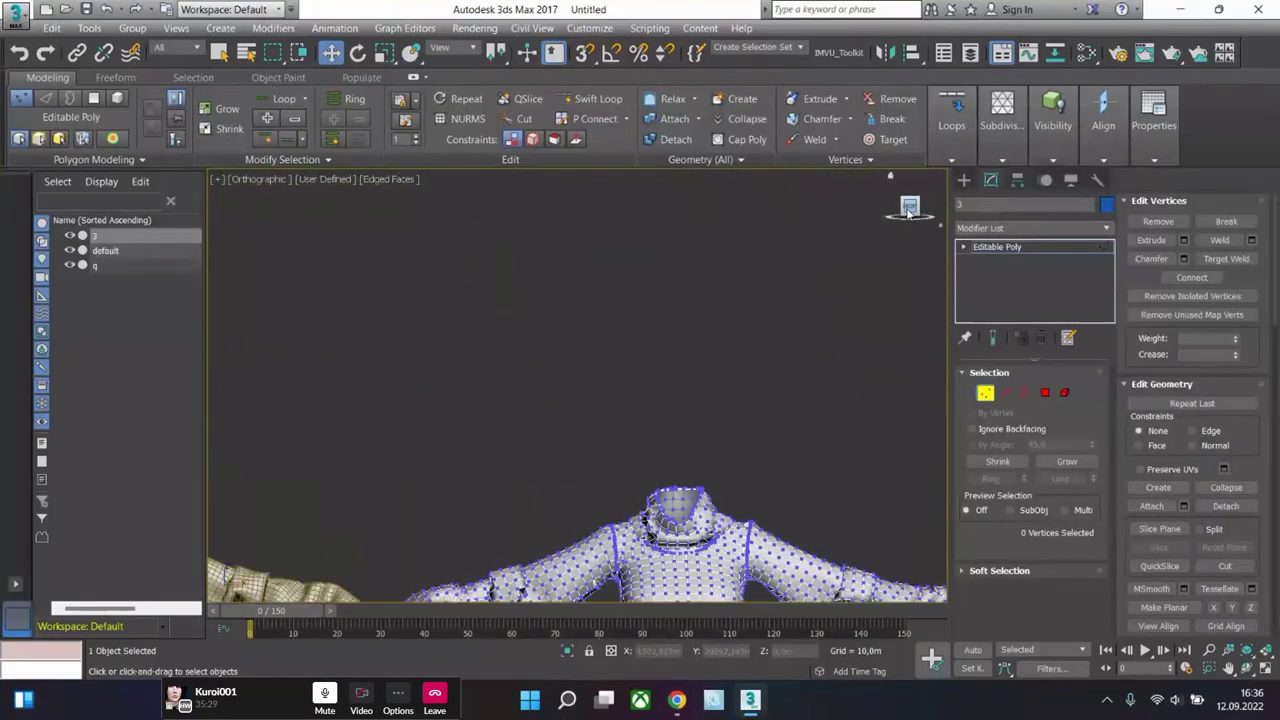
left_click(1246, 657)
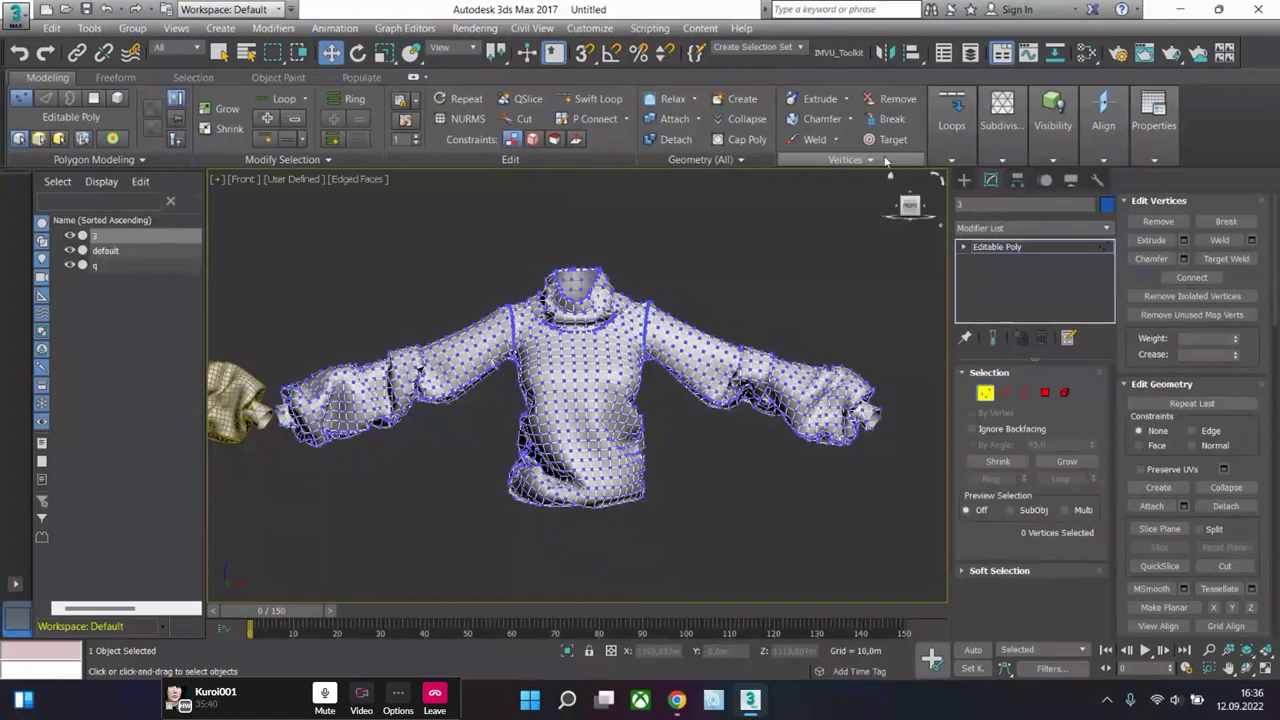
- At Polygon level, isolate the collar polygons by inverting the selection, hide them, then invert back to the body
left_click(1065, 392)
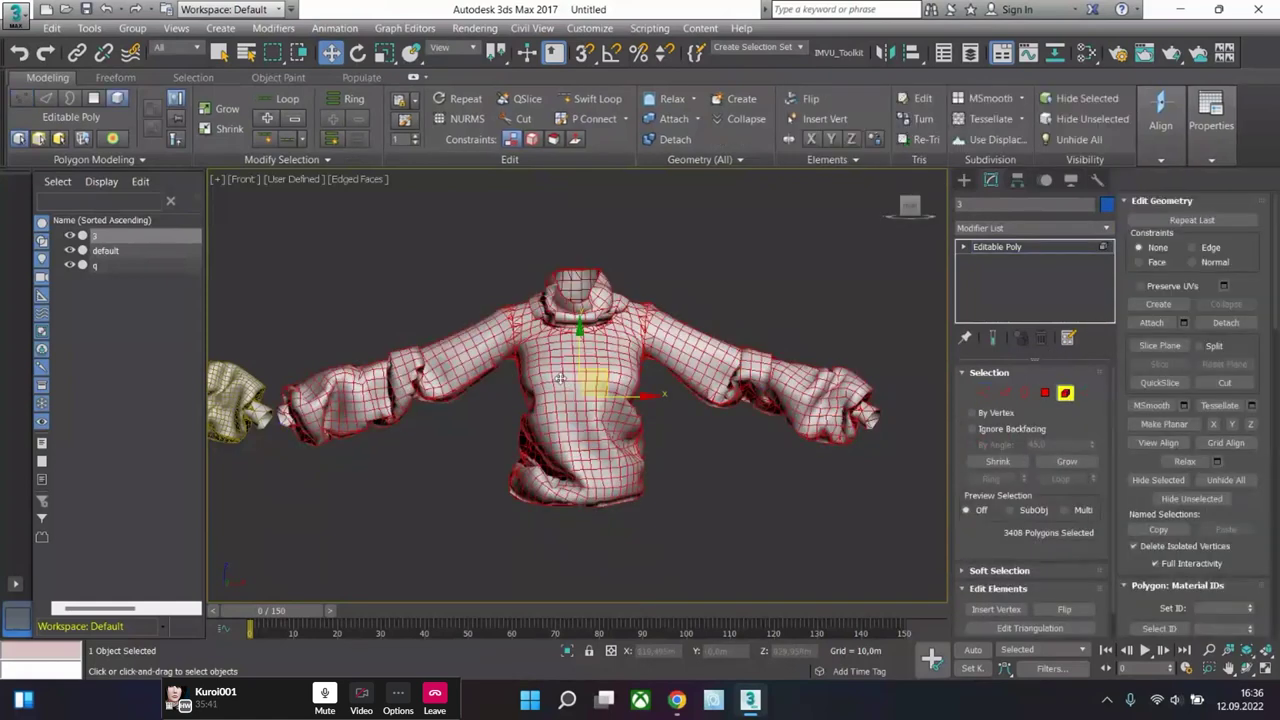
left_click(456, 416)
key("ctrl+i")
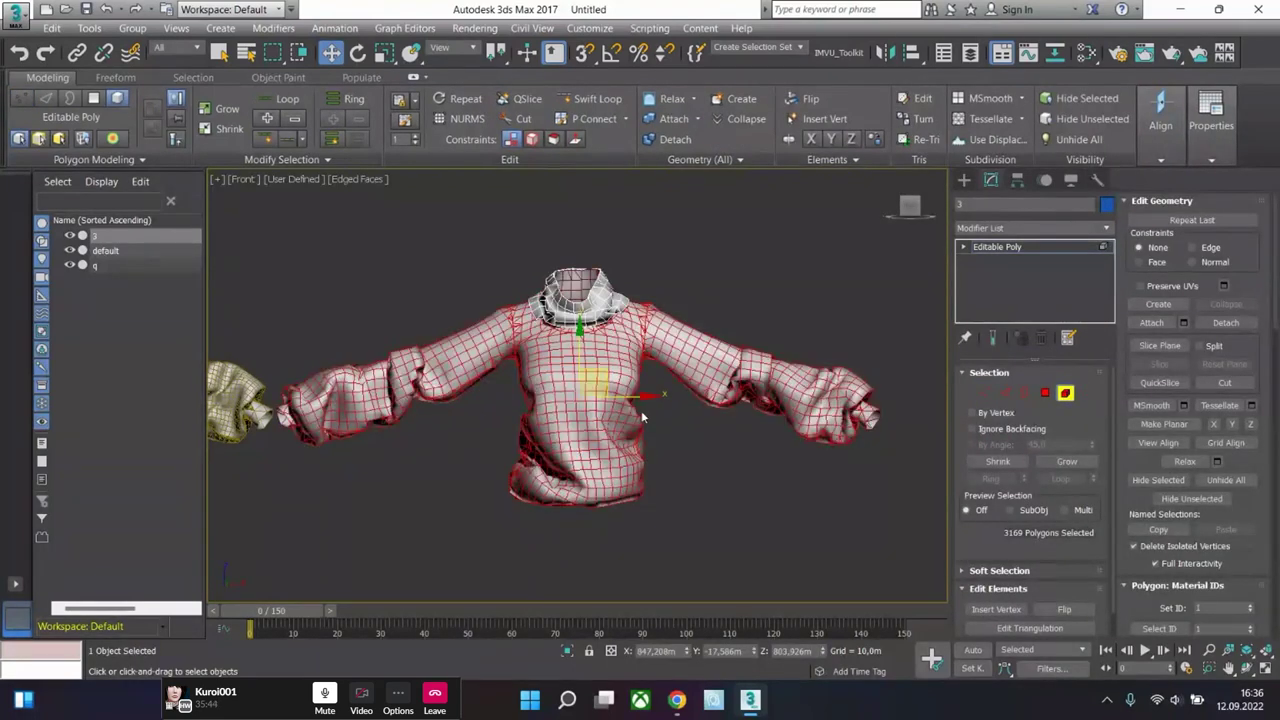
key("ctrl+i")
scroll(610, 311, "up", 4)
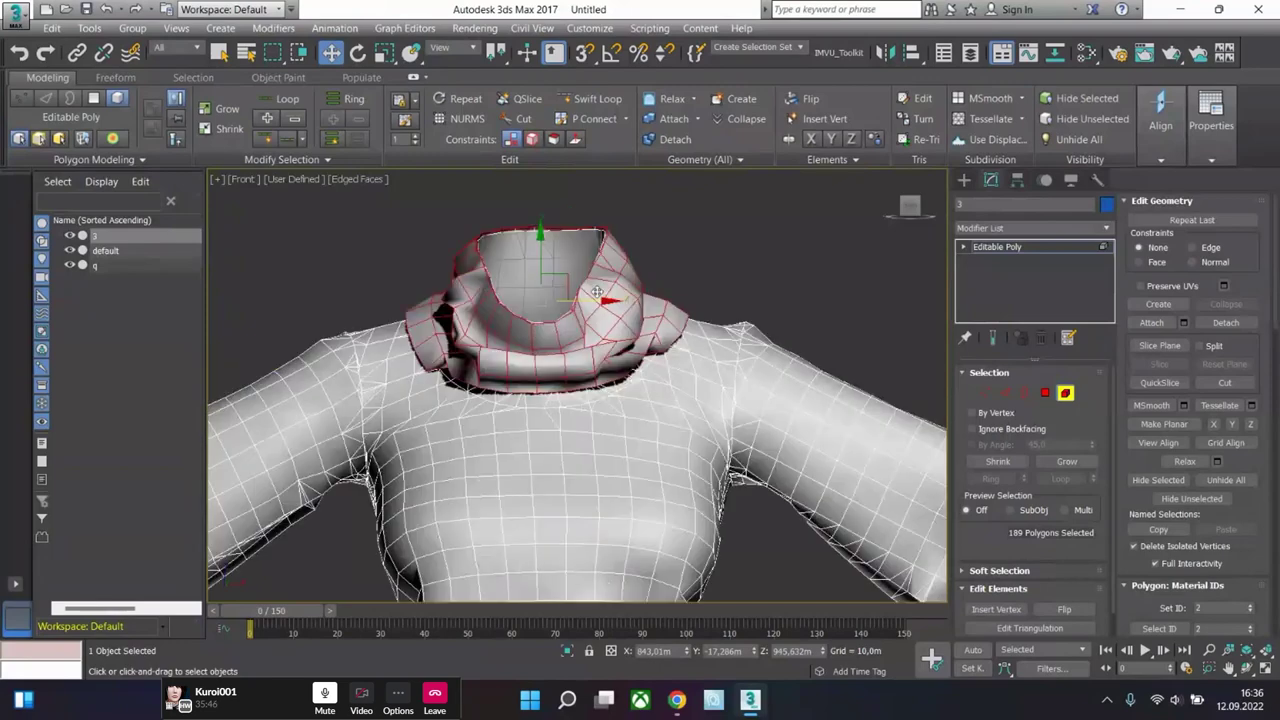
key("alt+h")
scroll(590, 292, "down", 6)
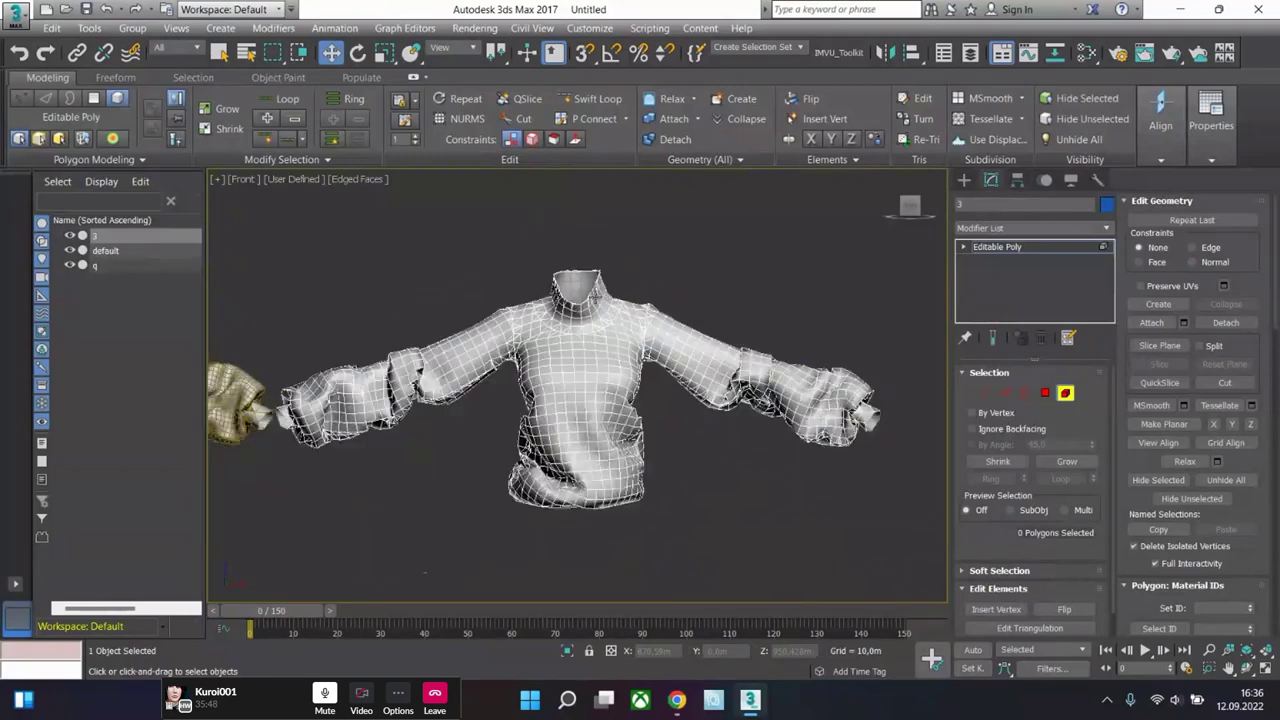
key("ctrl+i")
- Centre the red sweater in view, then reselect and deselect the collar polygons to check the split
scroll(582, 294, "up", 3)
scroll(560, 320, "down", 6)
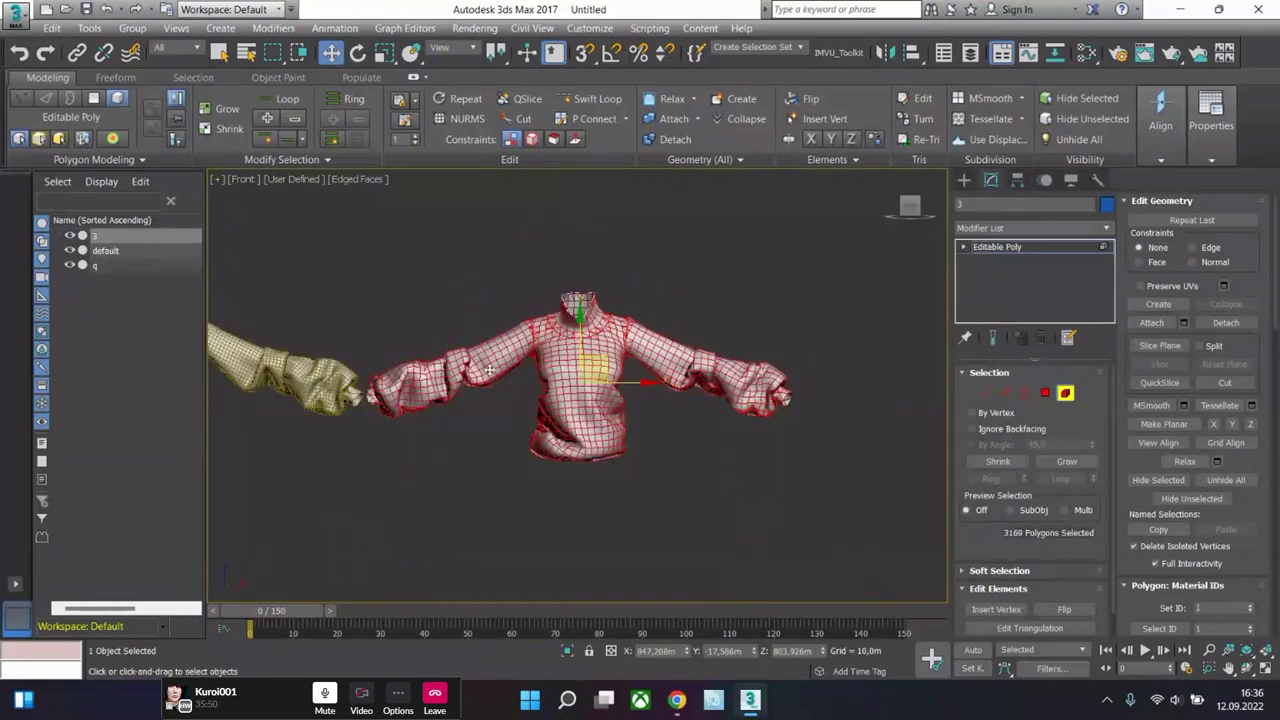
scroll(483, 383, "up", 3)
scroll(490, 390, "up", 3)
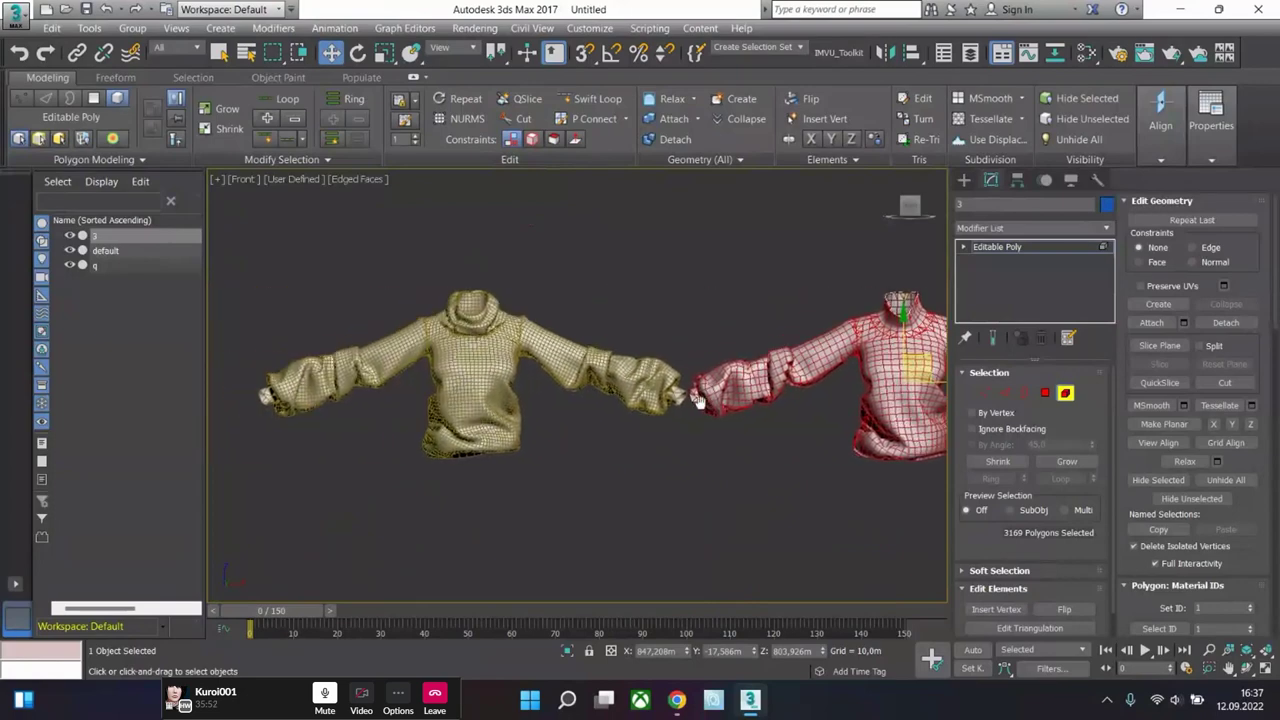
scroll(510, 410, "down", 3)
middle_click_drag(509, 410, 491, 410)
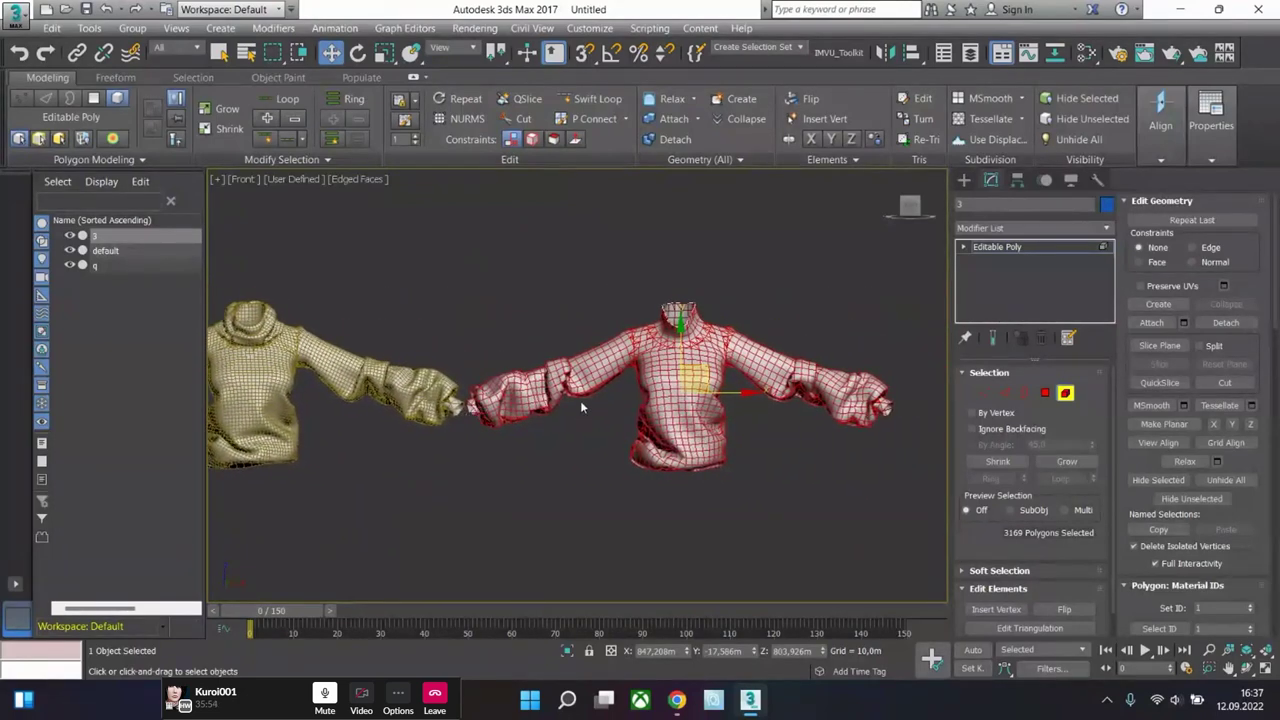
left_click(757, 285)
key("ctrl+z")
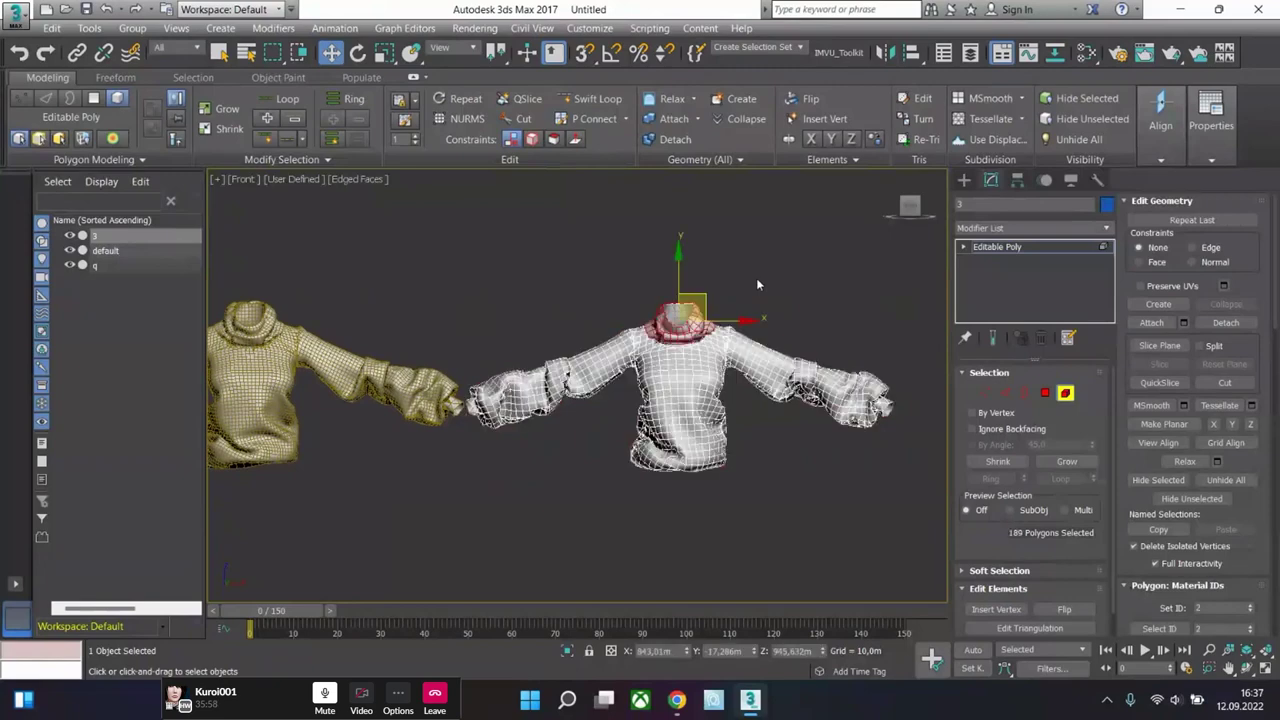
left_click(757, 285)
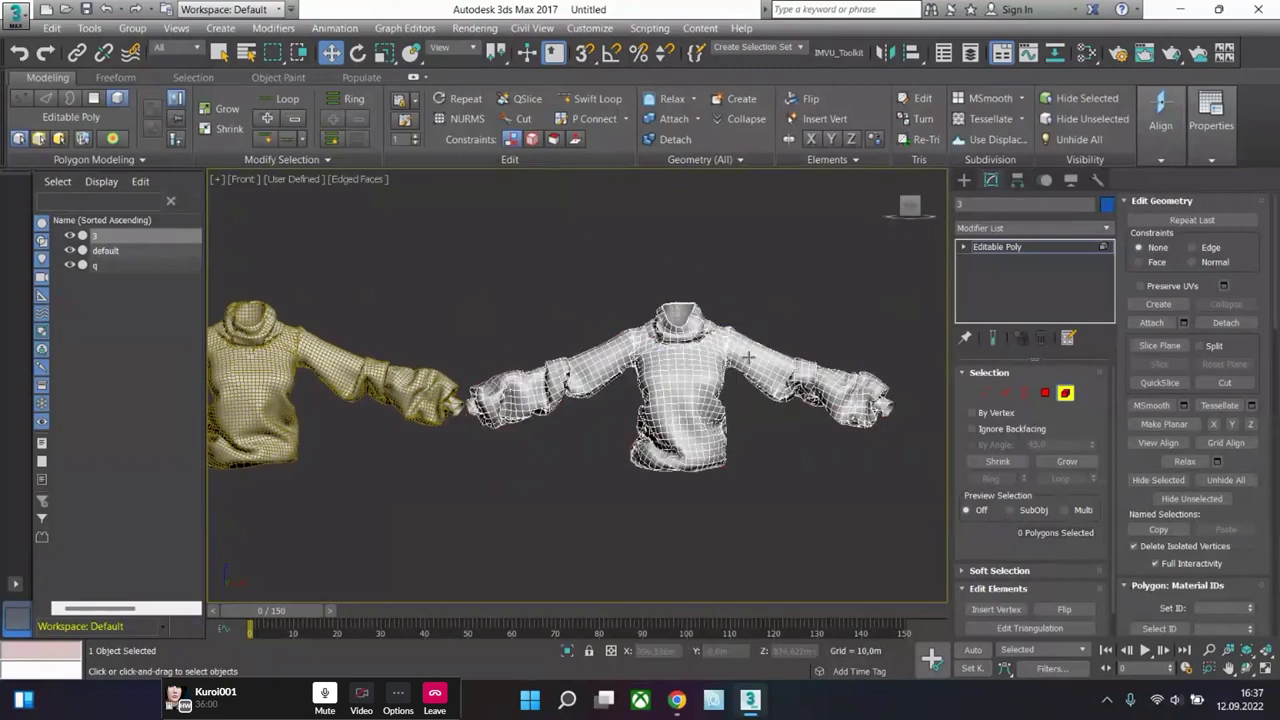
- Close 3ds Max 2017 and choose Don't Save for the scene changes
left_click(1245, 9)
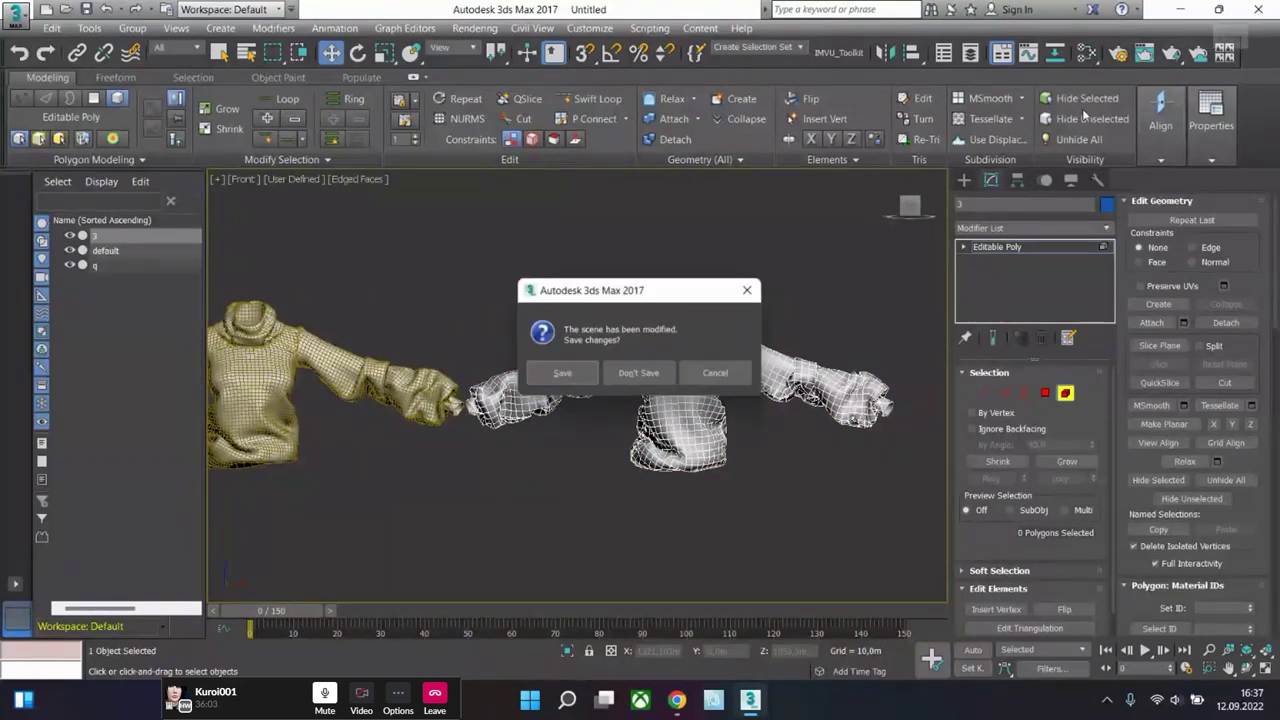
left_click(645, 385)
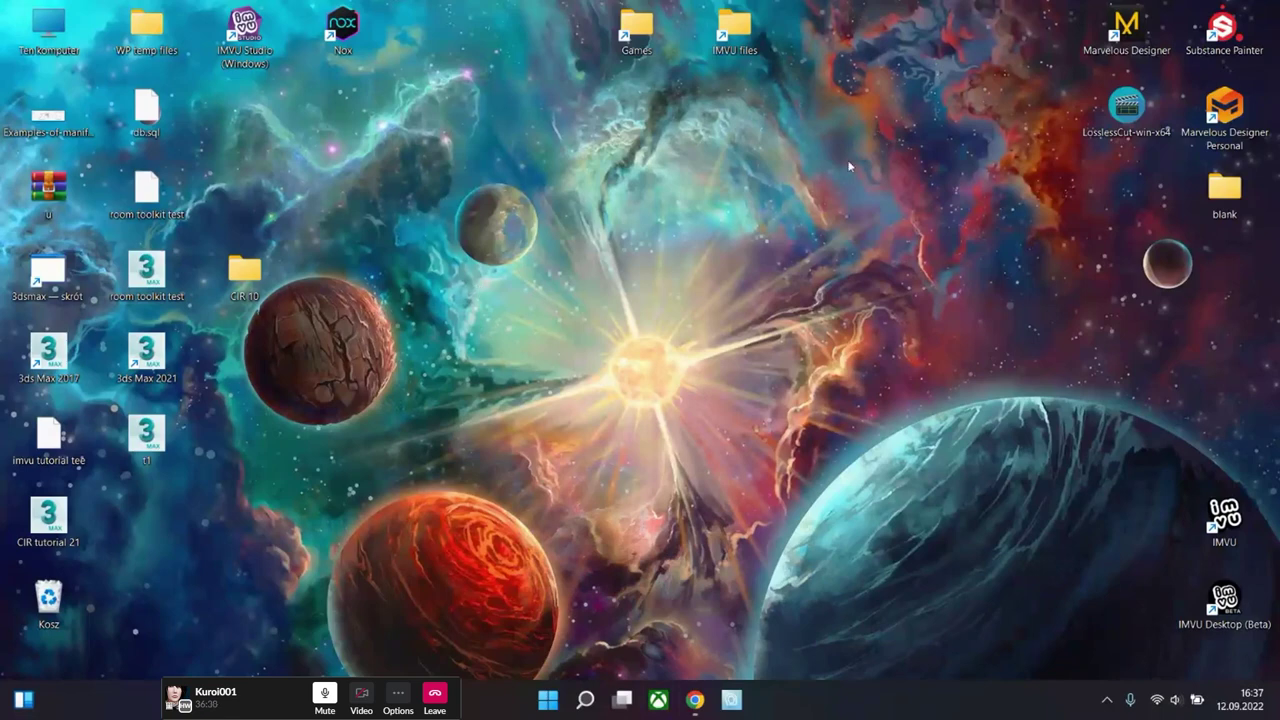
- Launch 3ds Max 2021 from its desktop shortcut
double_click(137, 355)
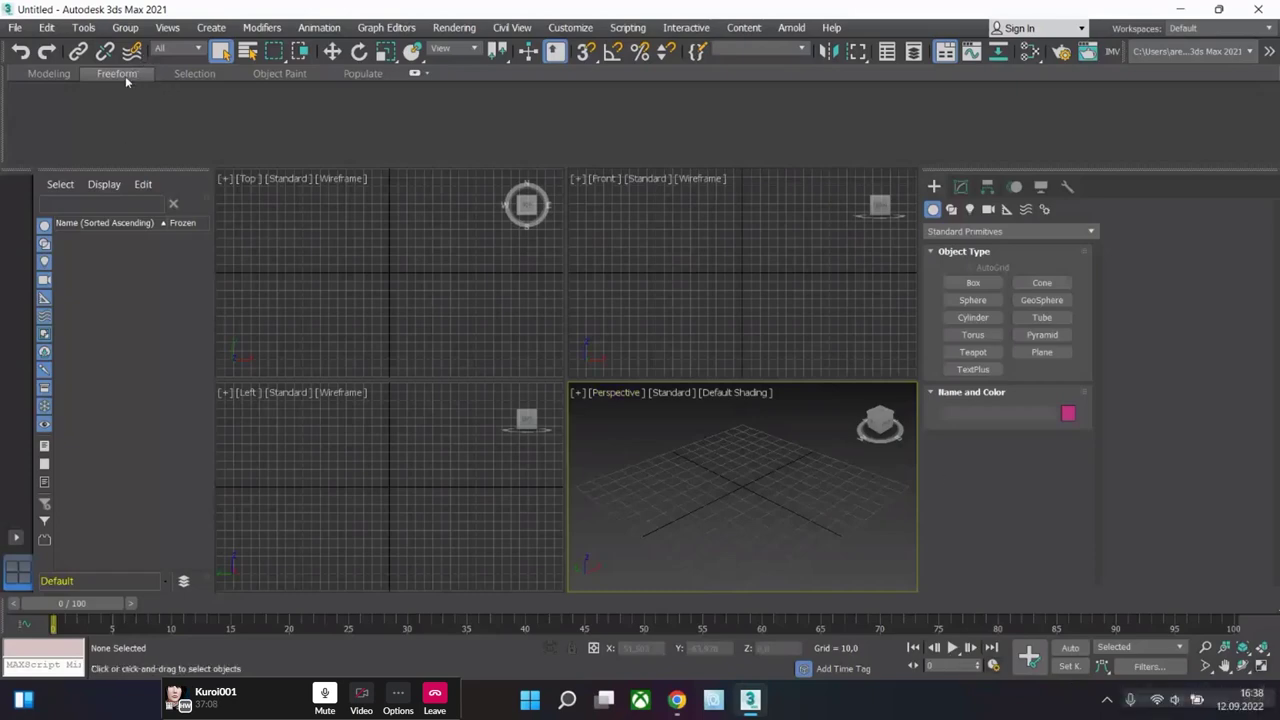
- Import the knit 1 model from the Desktop\CIR 10 folder
left_click(16, 28)
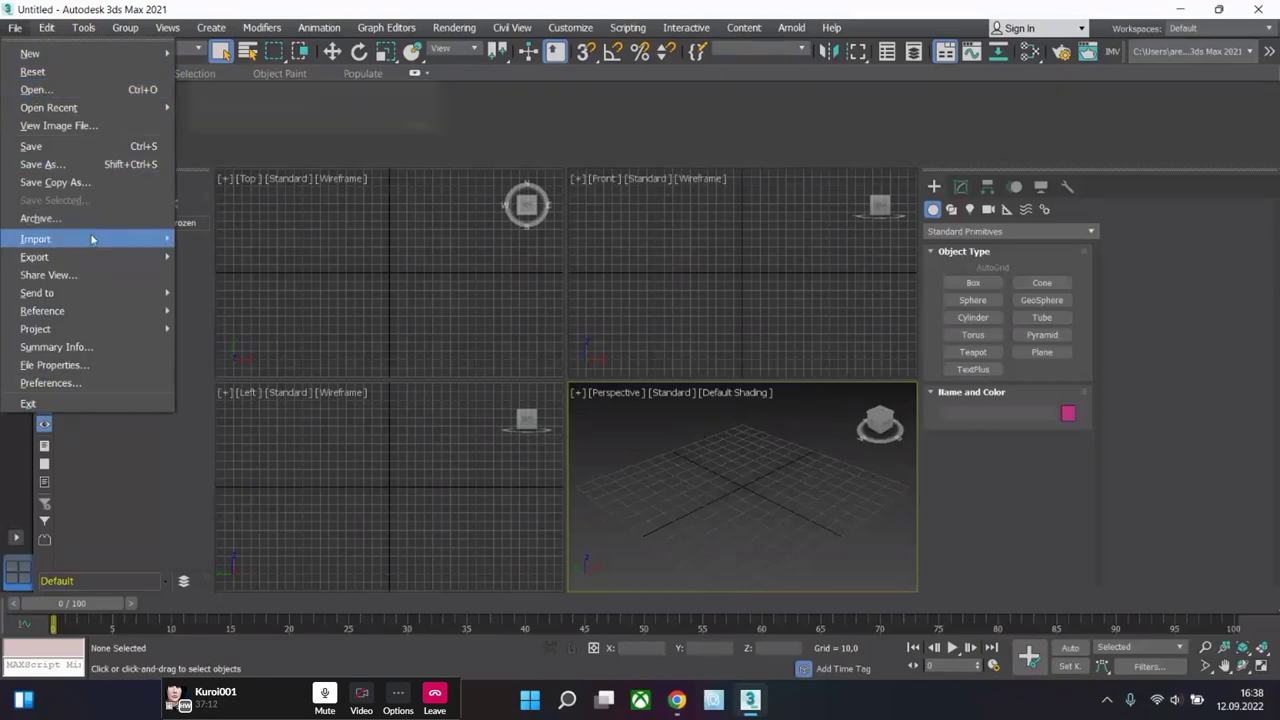
mouse_move(84, 239)
left_click(216, 239)
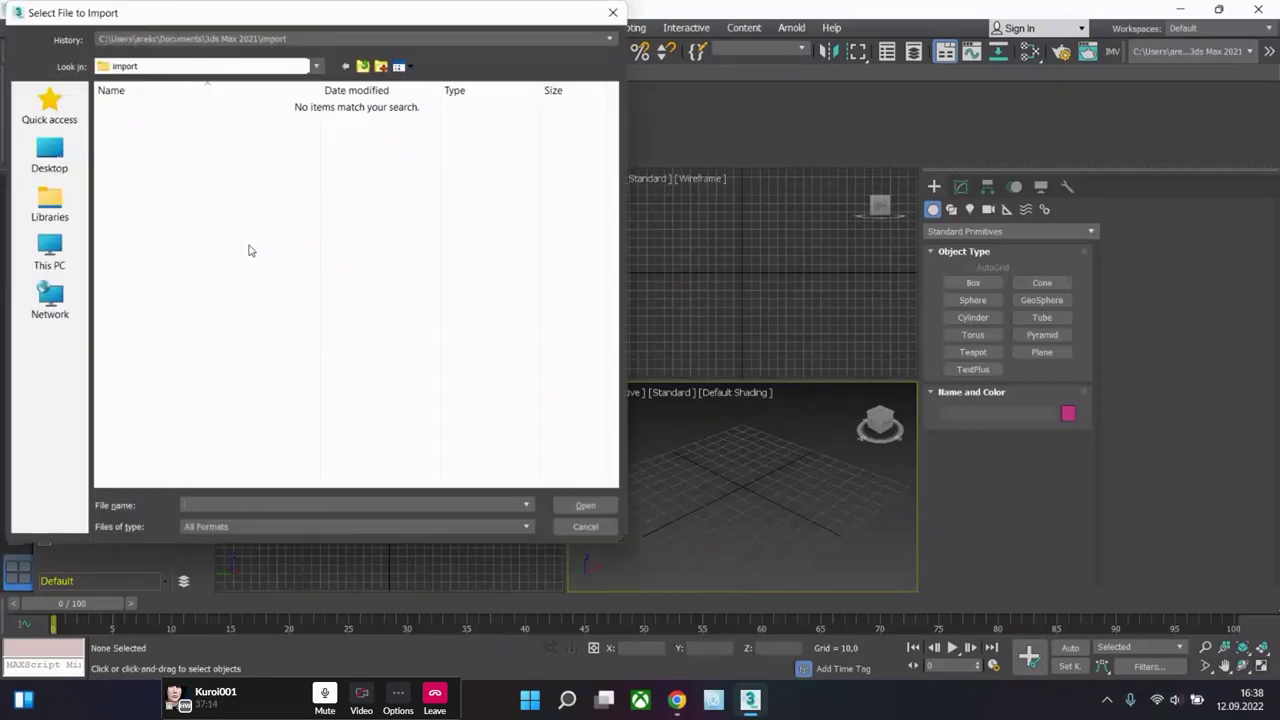
left_click(50, 155)
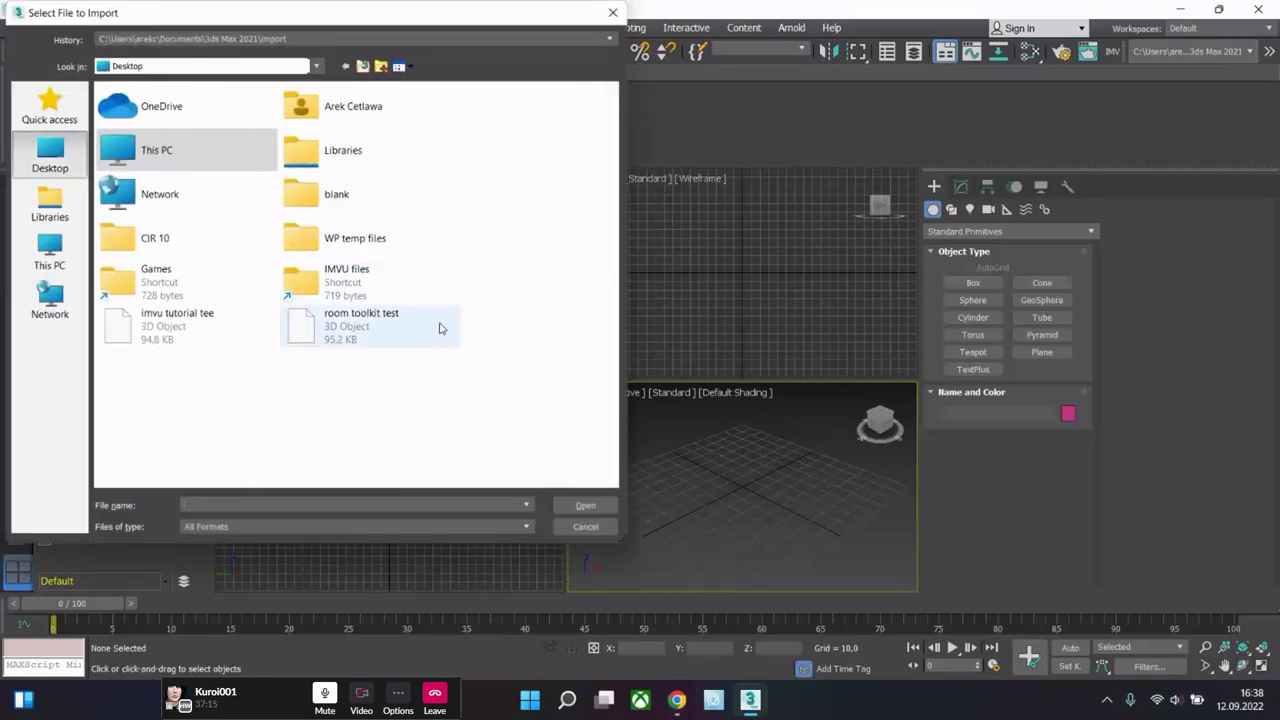
double_click(194, 243)
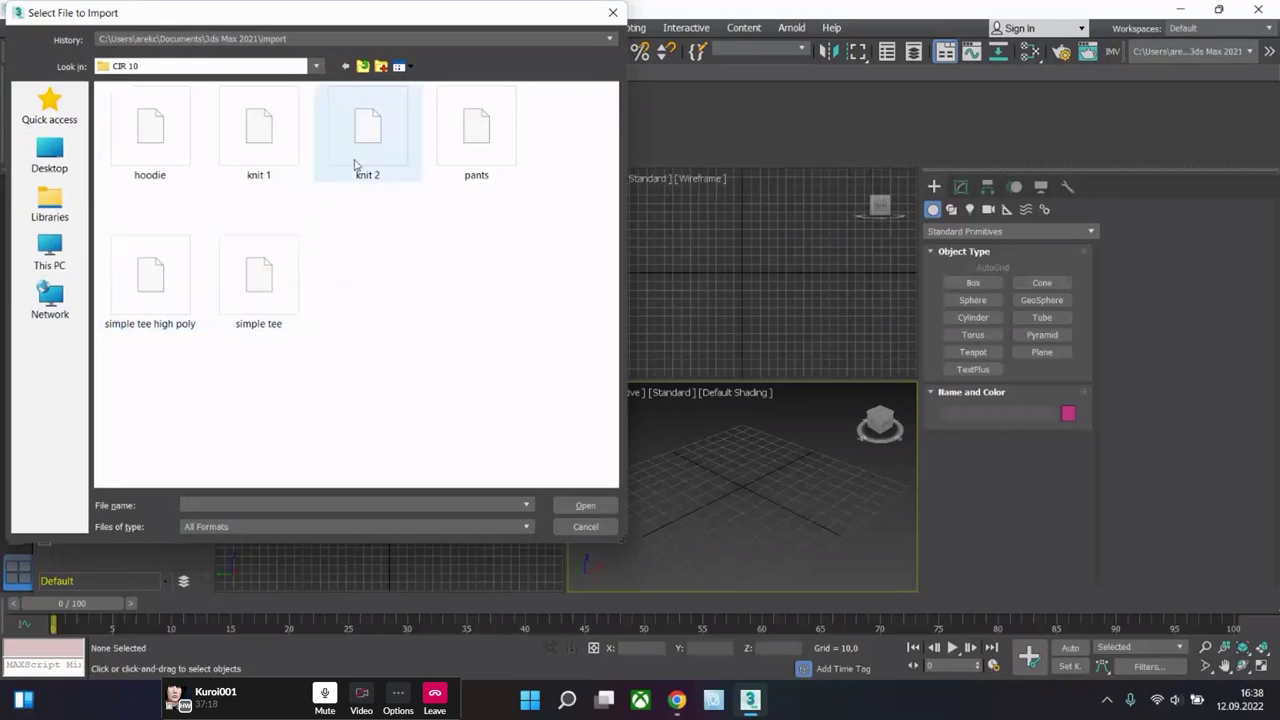
double_click(266, 142)
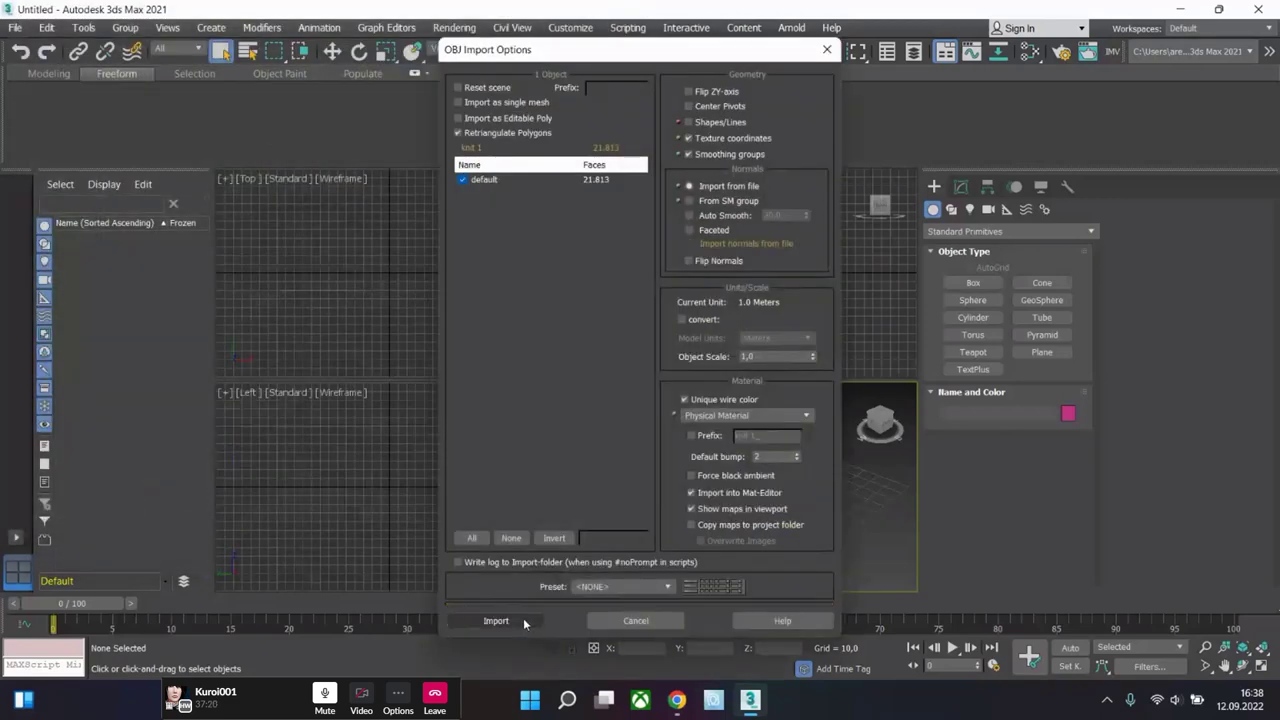
left_click(492, 618)
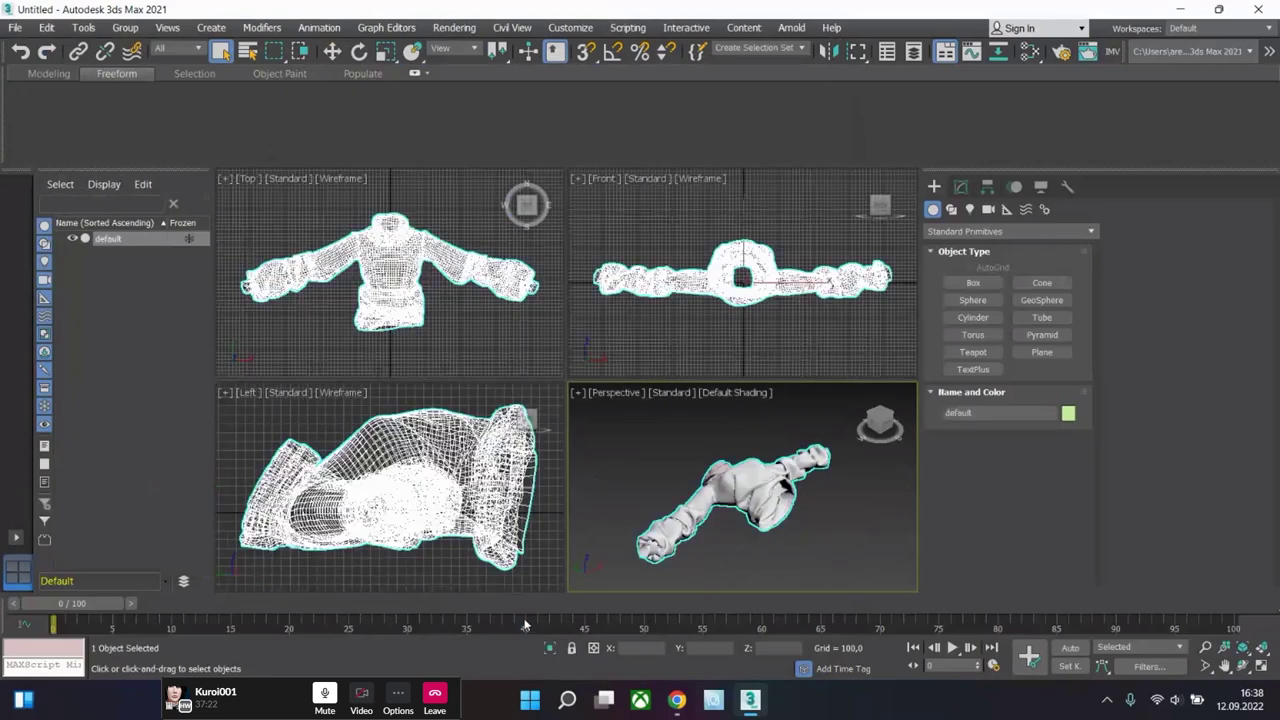
- Maximize the Perspective view, frame the sweater's front, and turn on Edged Faces with F4
left_click(1264, 668)
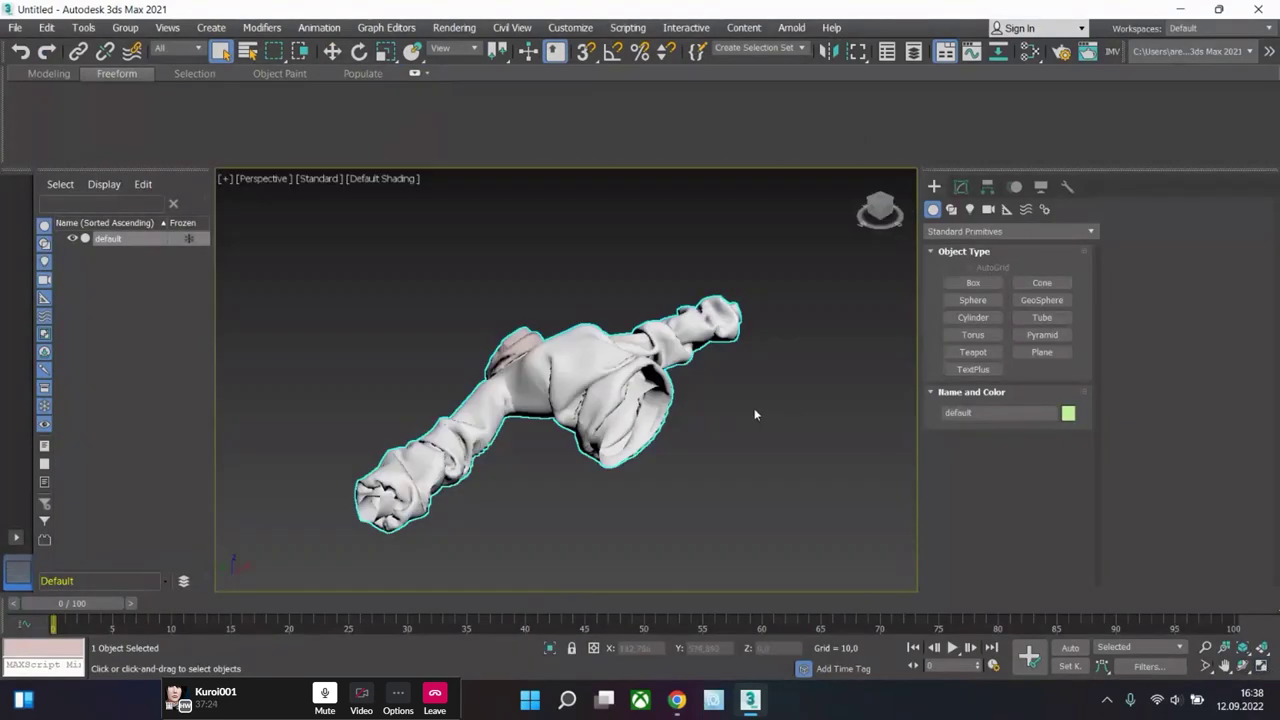
scroll(750, 418, "down", 5)
middle_click_drag(743, 420, 738, 497, "alt")
scroll(700, 470, "up", 5)
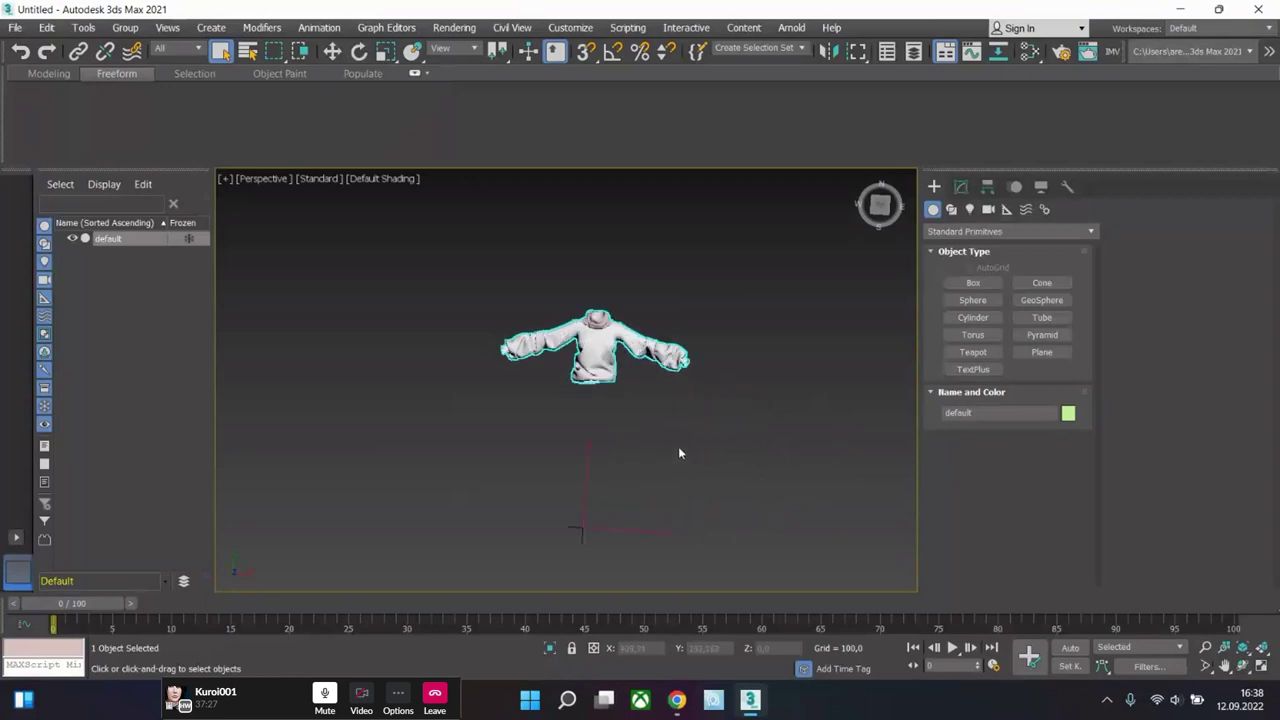
left_click(879, 206)
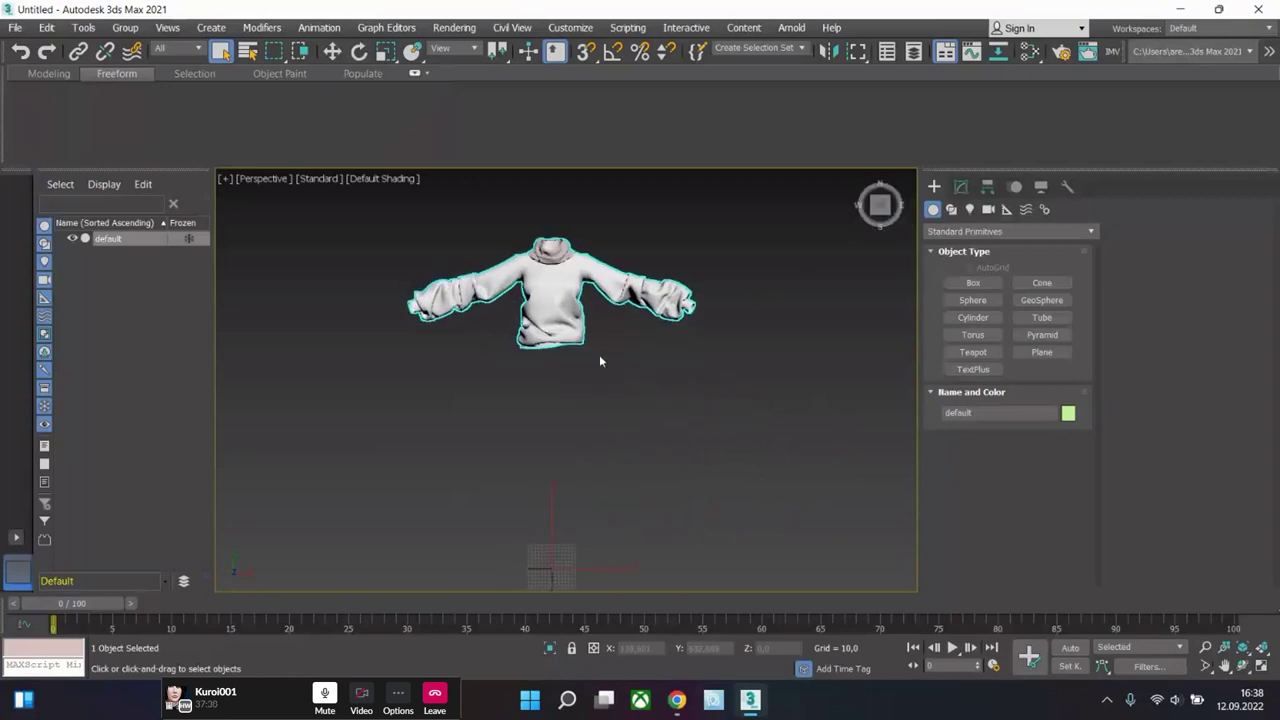
middle_click_drag(600, 360, 601, 402)
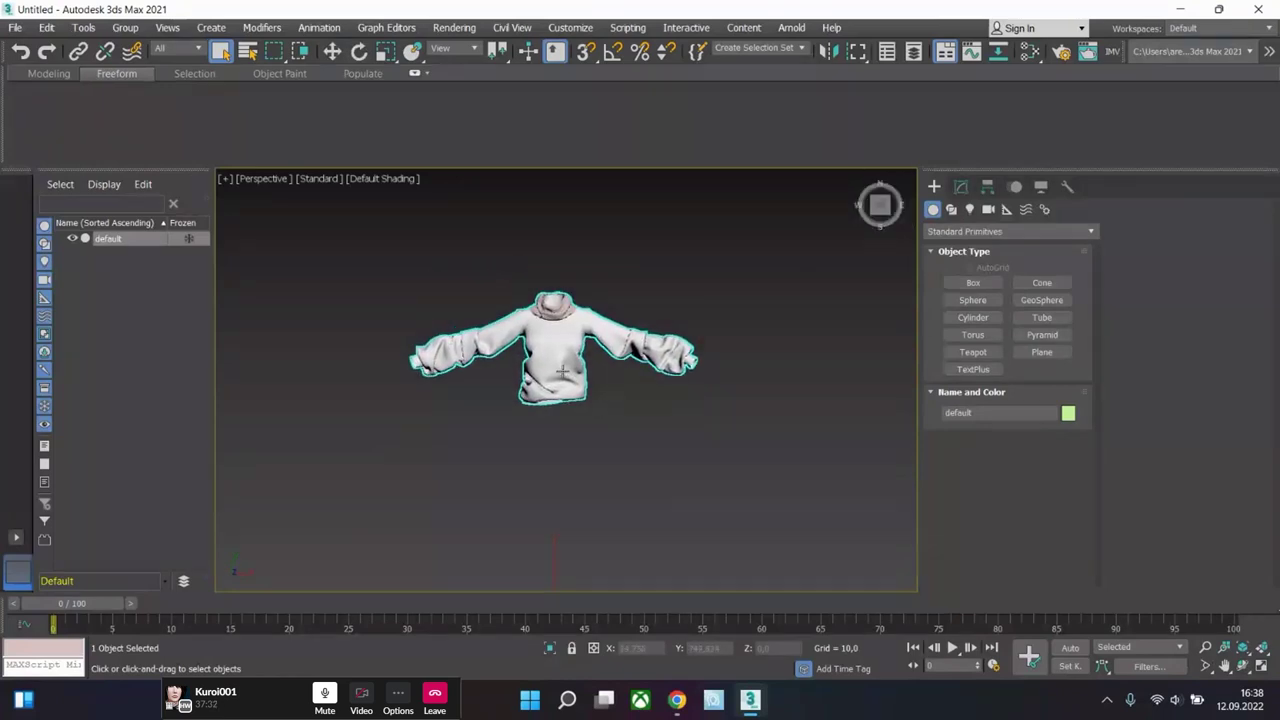
scroll(597, 407, "down", 4)
scroll(620, 415, "up", 6)
middle_click_drag(639, 402, 583, 380)
key("F4")
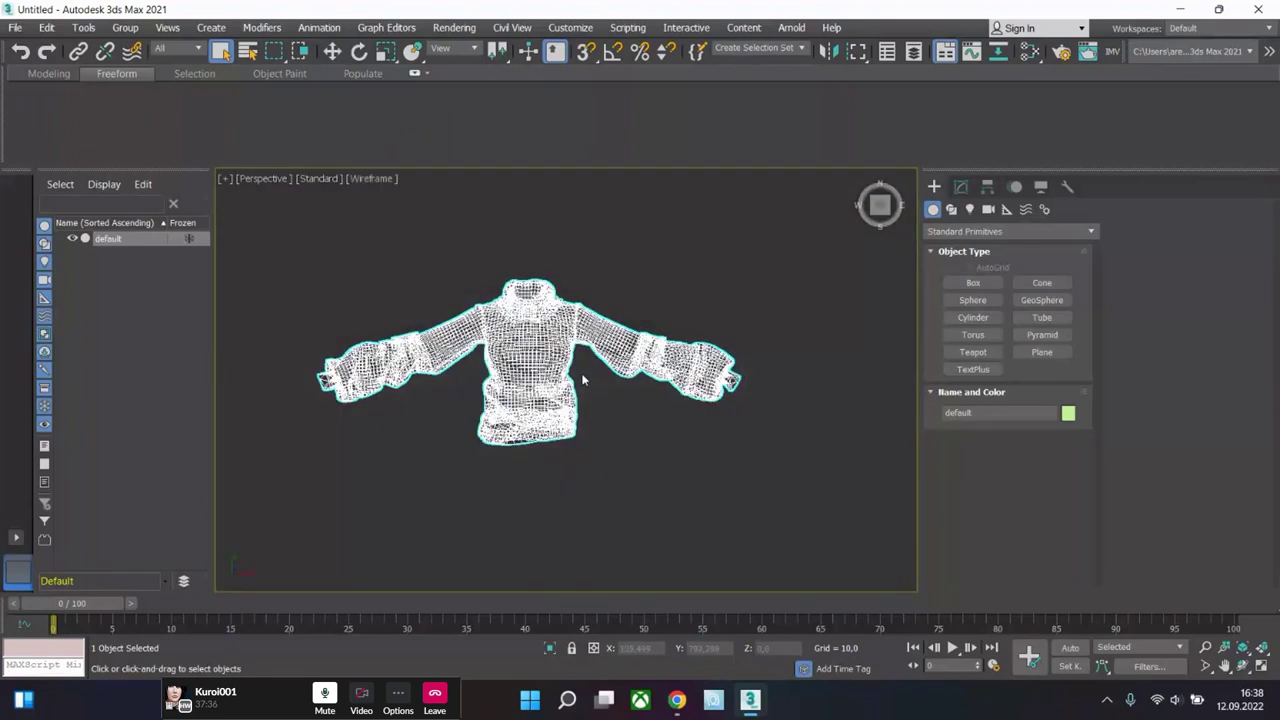
- Import knit 2 from CIR 10, naming it 445 in the name conflict dialog
left_click(15, 27)
mouse_move(110, 241)
left_click(228, 244)
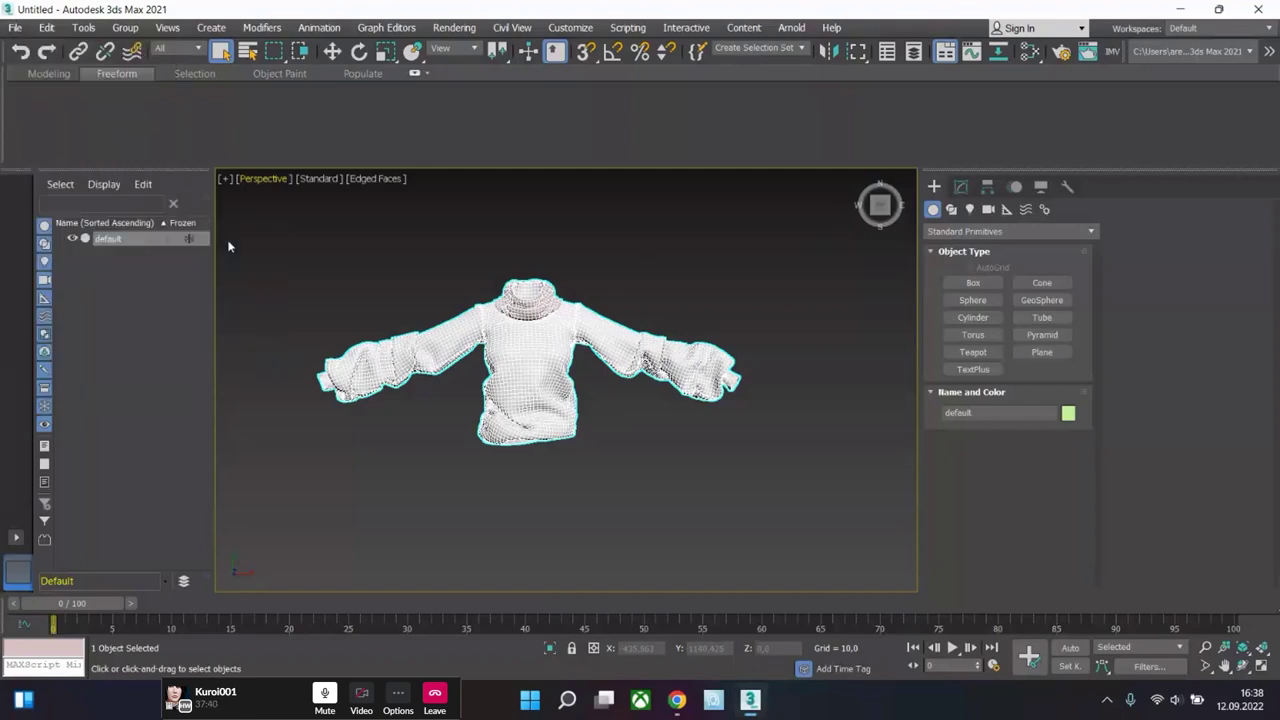
left_click_drag(357, 22, 416, 49)
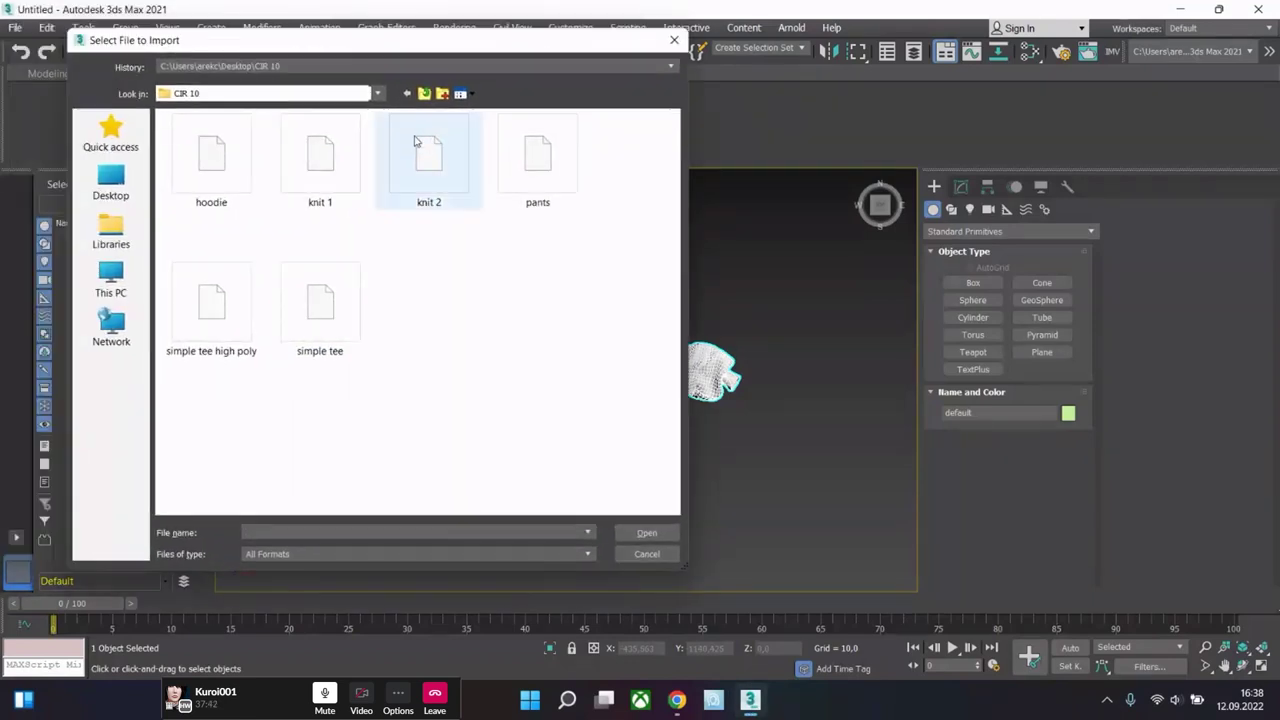
double_click(417, 147)
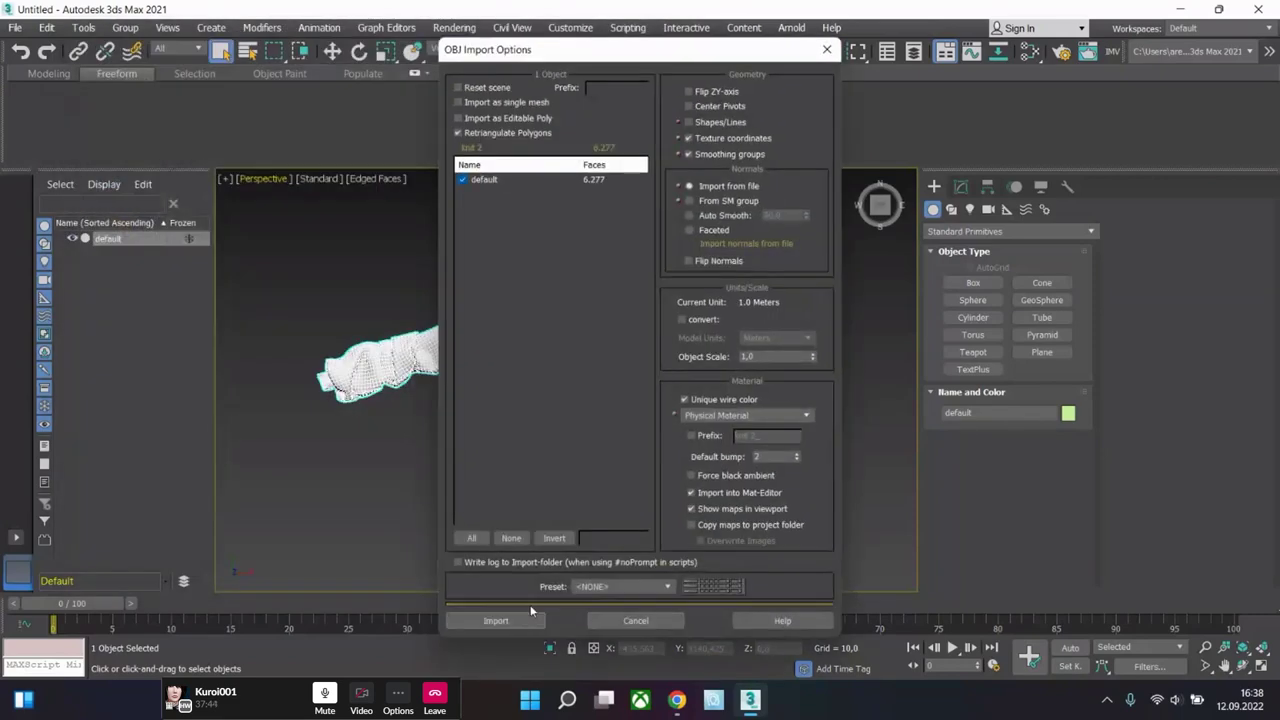
left_click(498, 613)
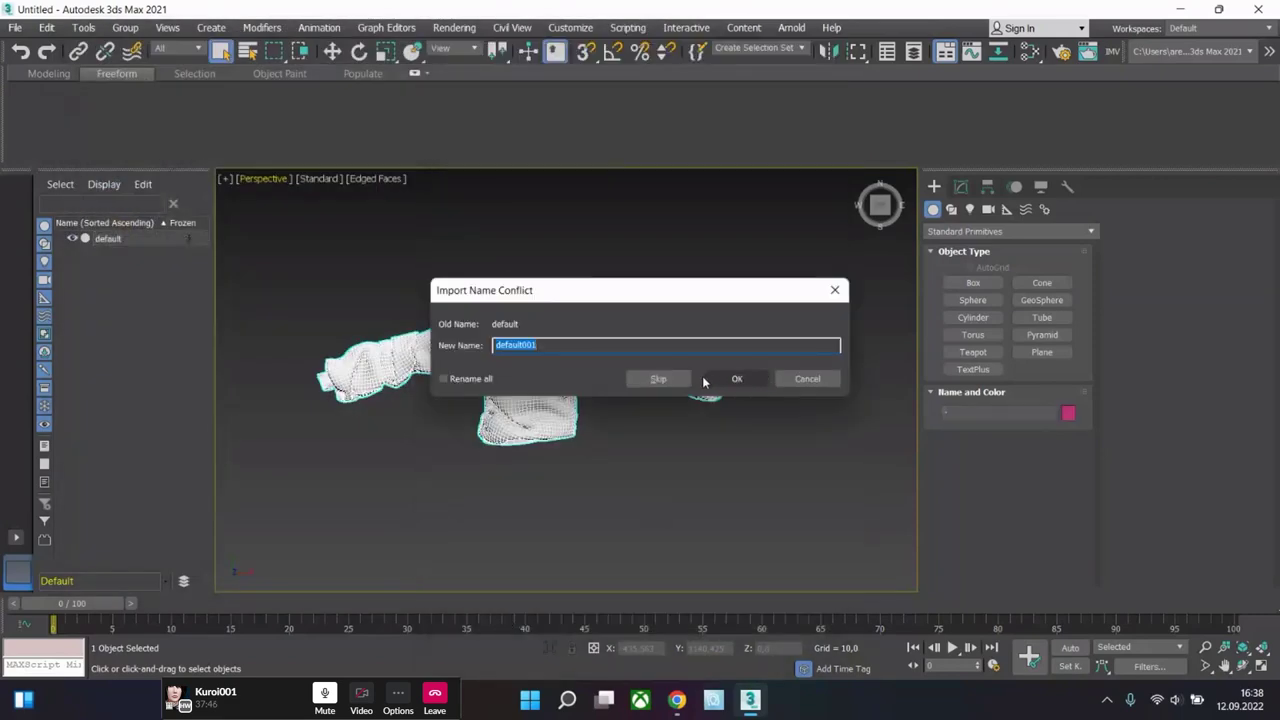
type("445")
left_click(737, 379)
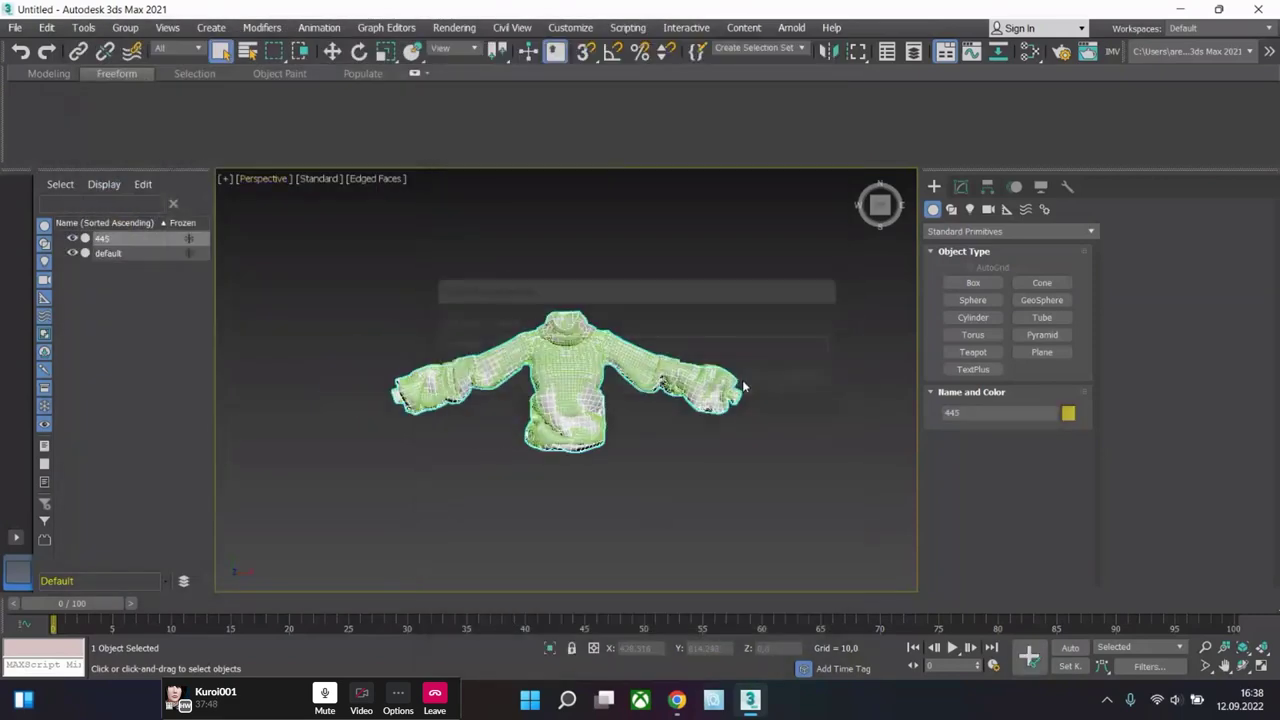
- Select the 445 sweater element and convert the object to Editable Poly
left_click(961, 187)
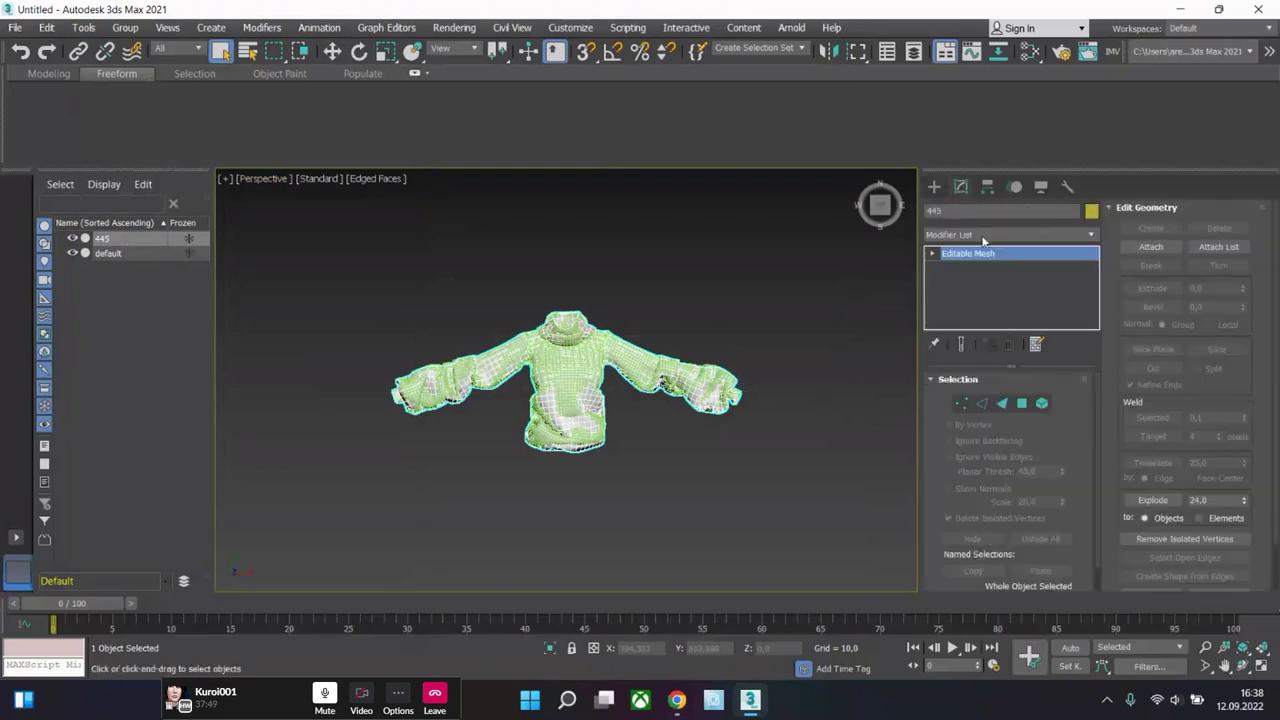
left_click(1041, 403)
left_click(589, 363)
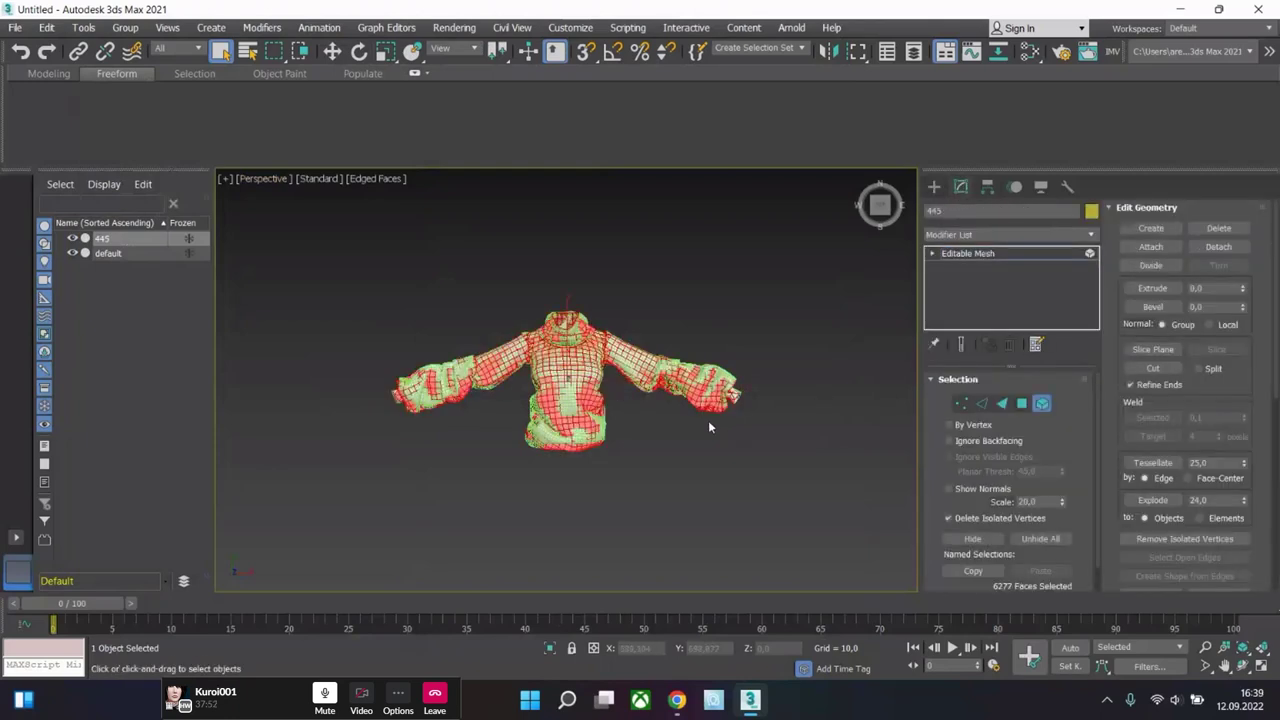
middle_click_drag(709, 427, 629, 422)
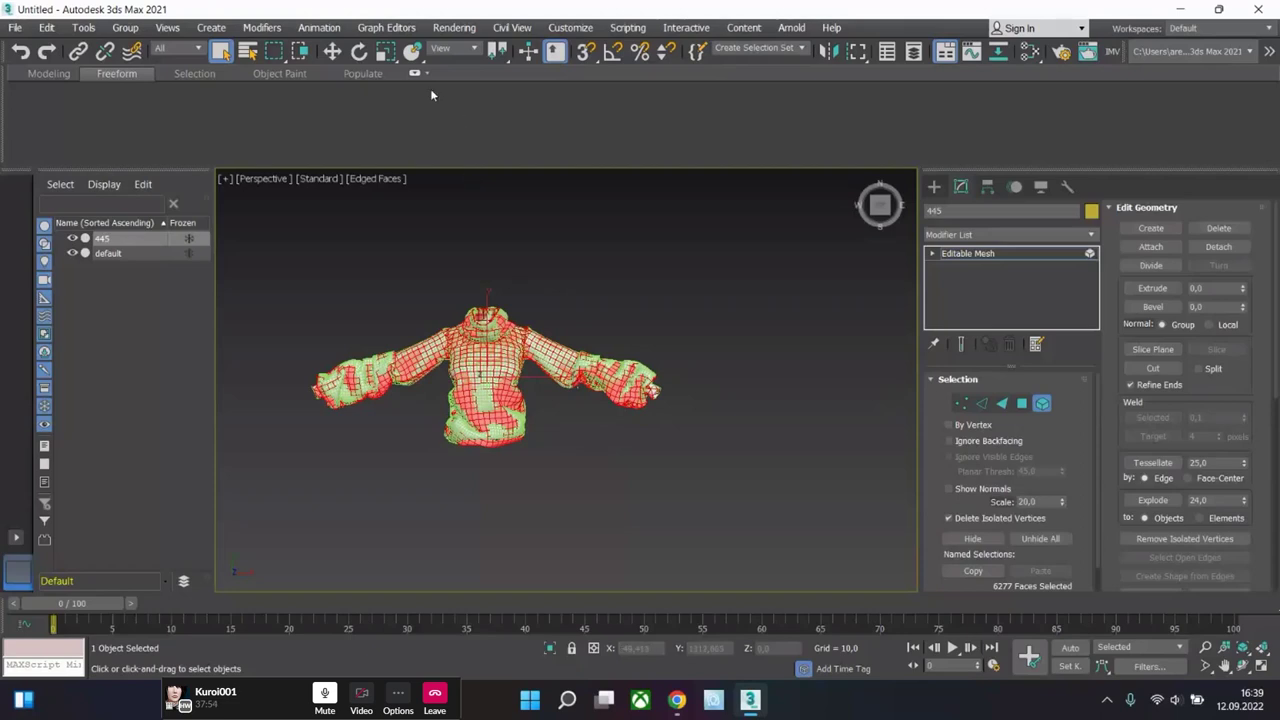
left_click(49, 73)
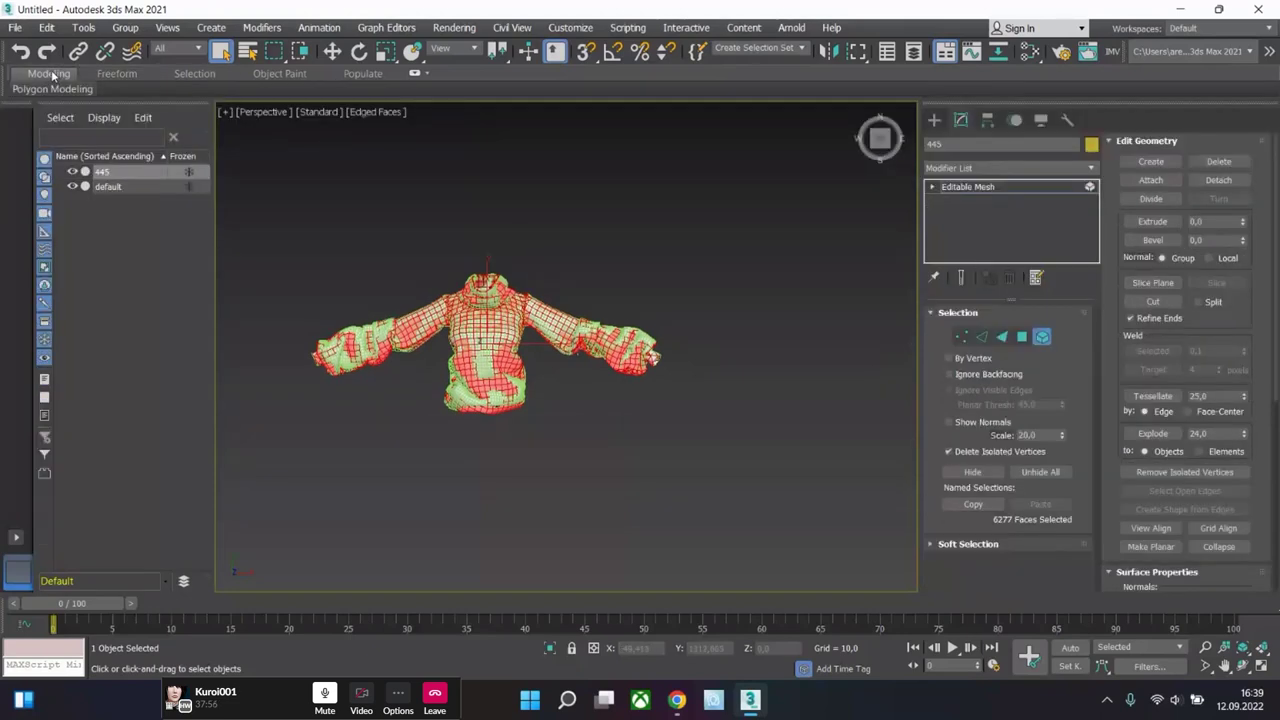
left_click(51, 73)
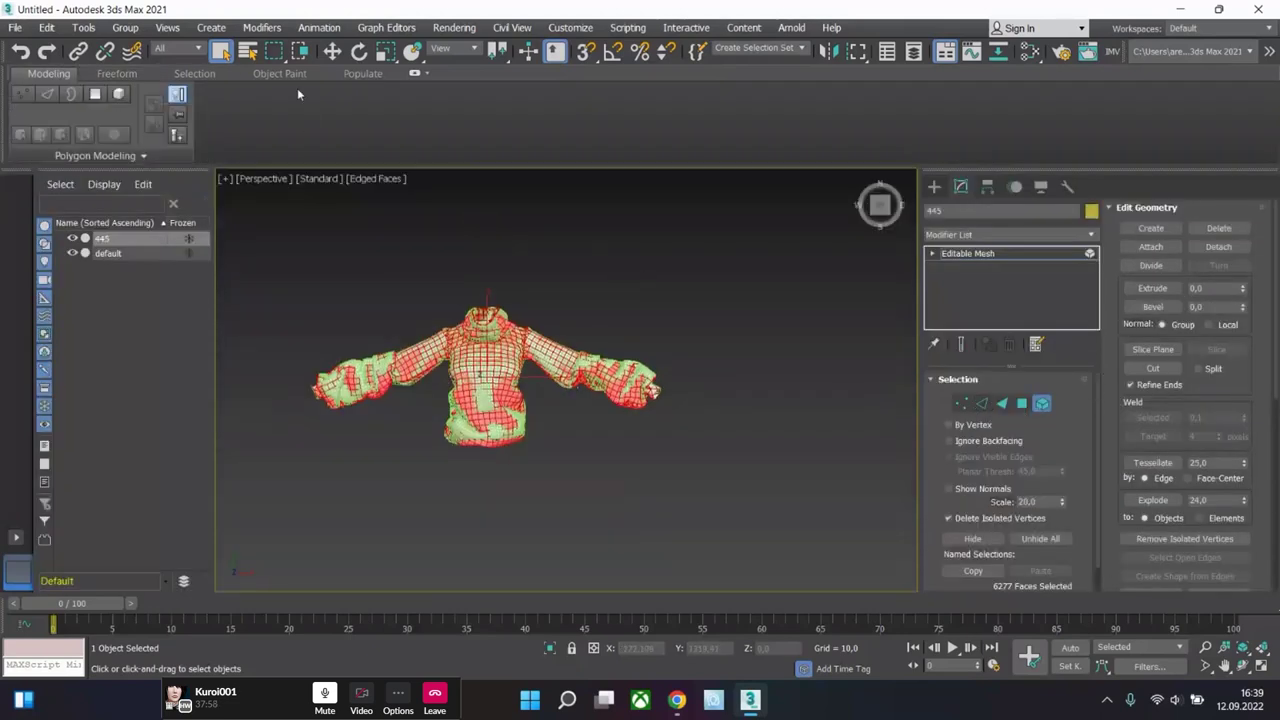
right_click(478, 338)
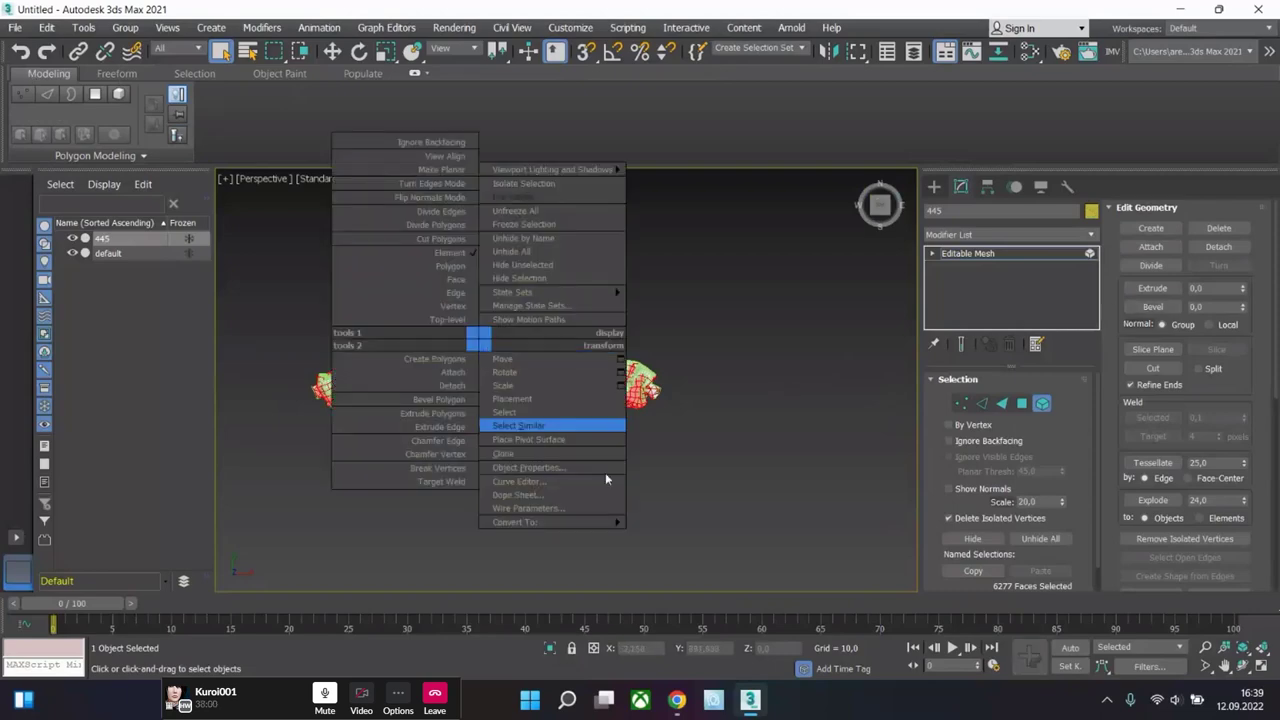
mouse_move(598, 524)
left_click(690, 536)
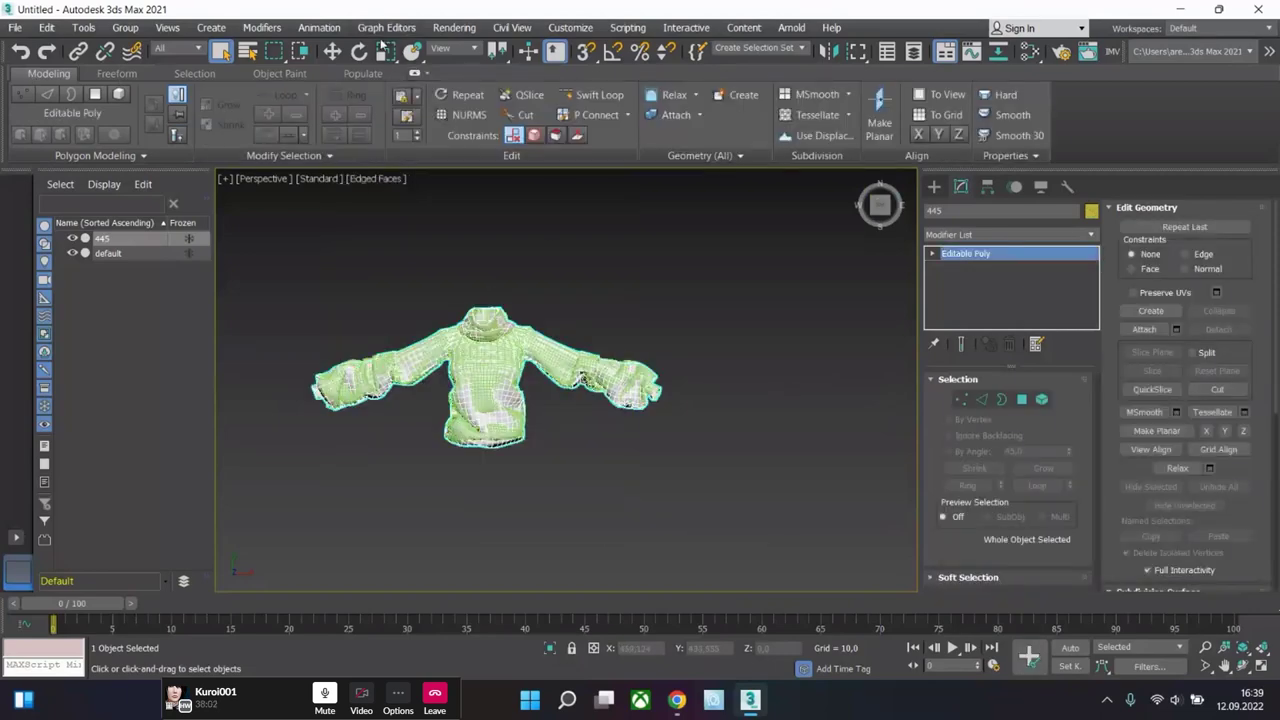
- Move the 445 sweater element right along X so it no longer overlaps the first
key("w")
left_click(1041, 399)
left_click(610, 390)
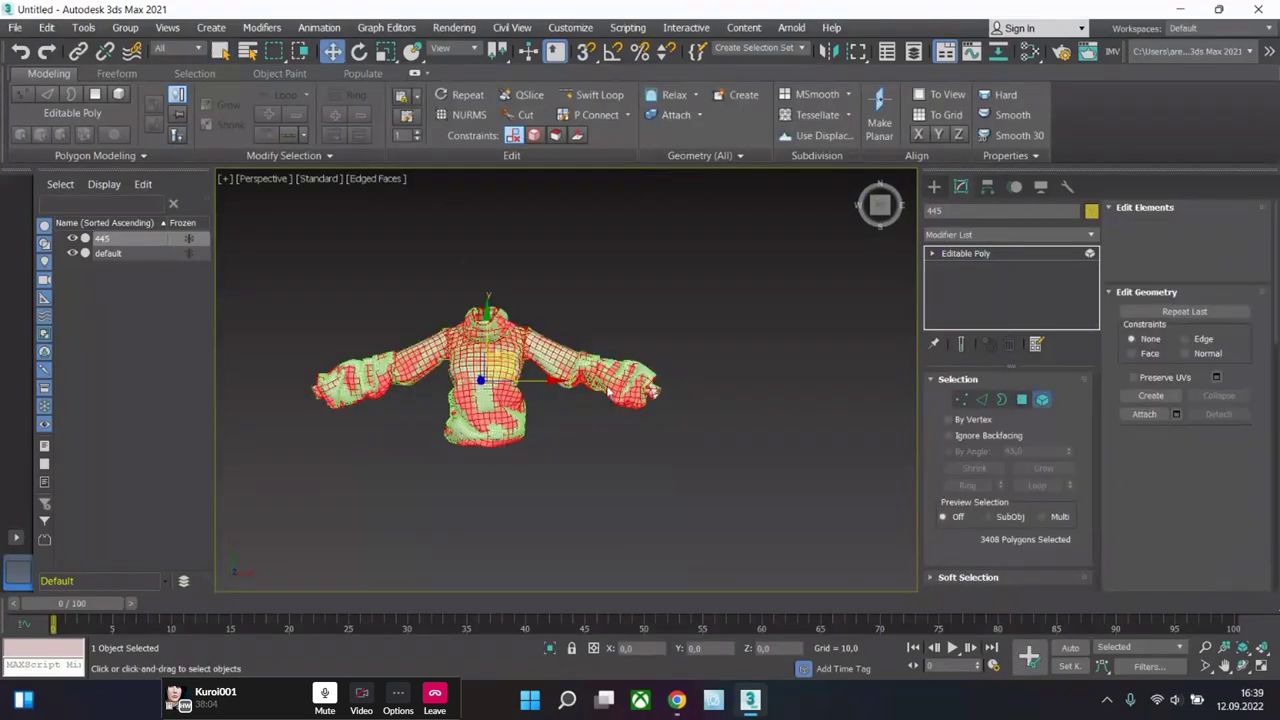
left_click_drag(530, 384, 840, 392, "shift")
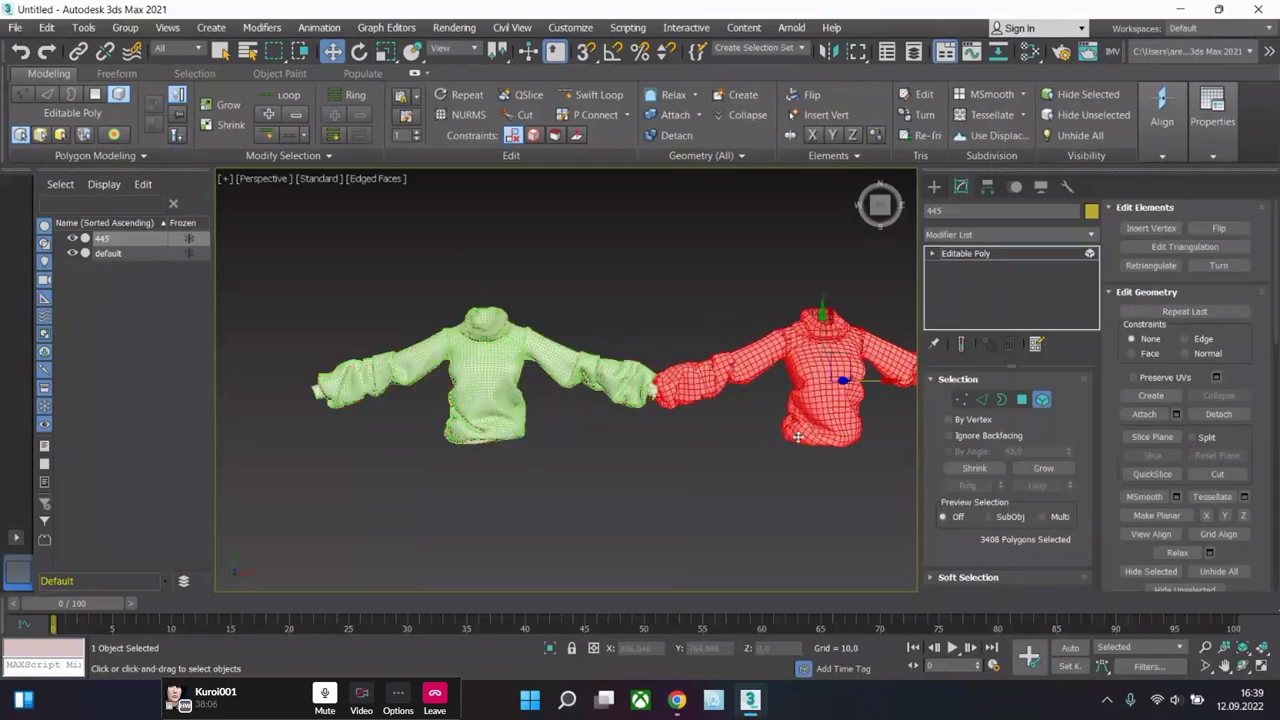
middle_click_drag(760, 440, 663, 461, "alt")
left_click(659, 462)
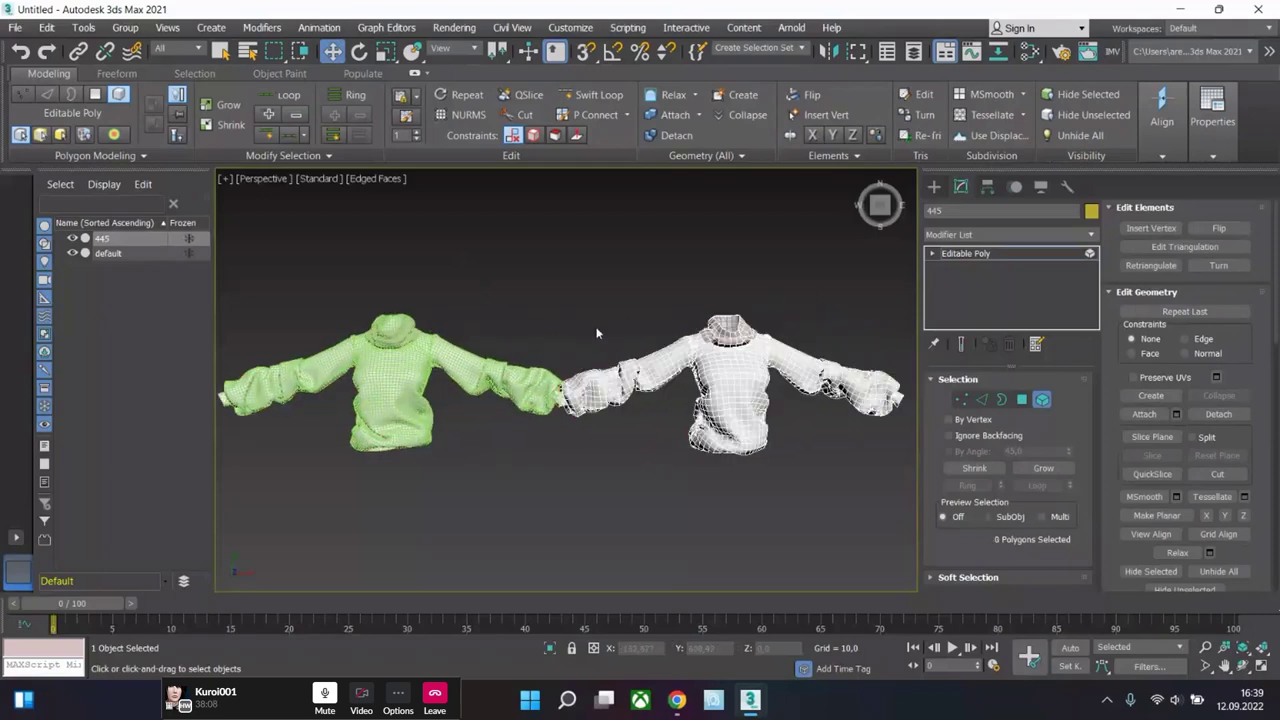
- Frame both sweaters in view and select the right sweater's element
scroll(575, 420, "down", 10)
middle_click_drag(568, 470, 737, 510)
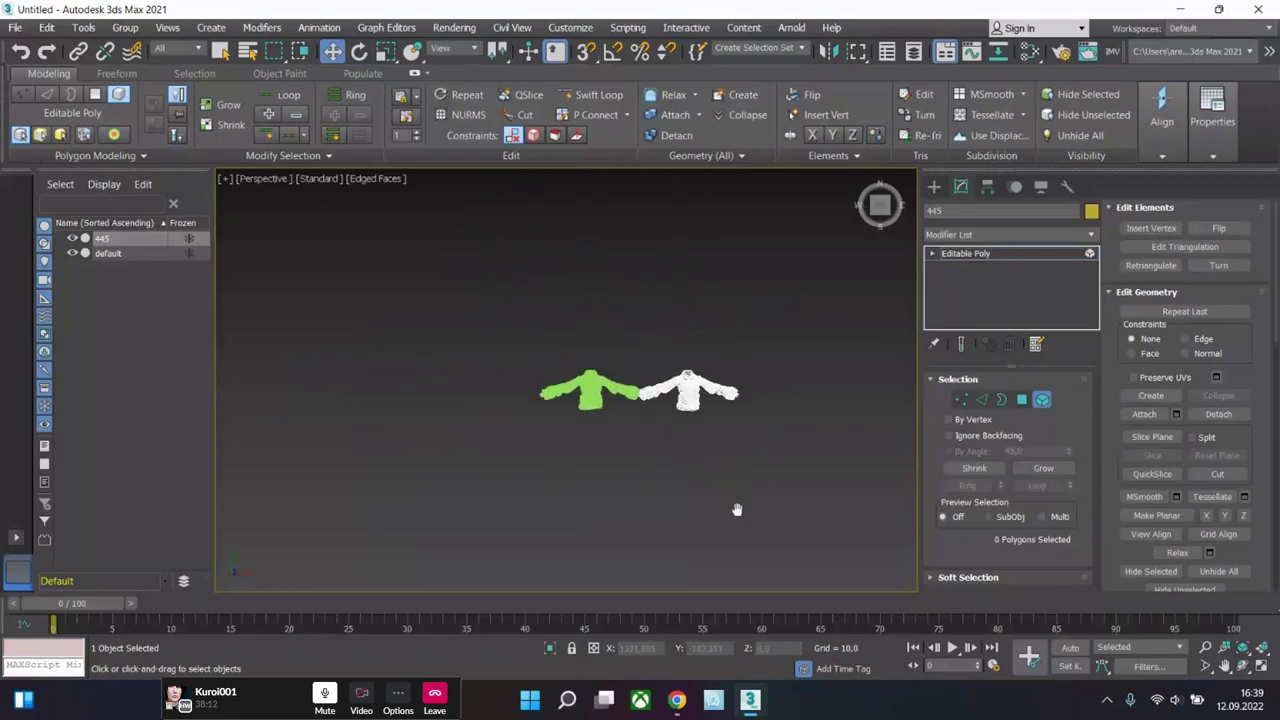
scroll(700, 388, "up", 4)
scroll(466, 403, "up", 2)
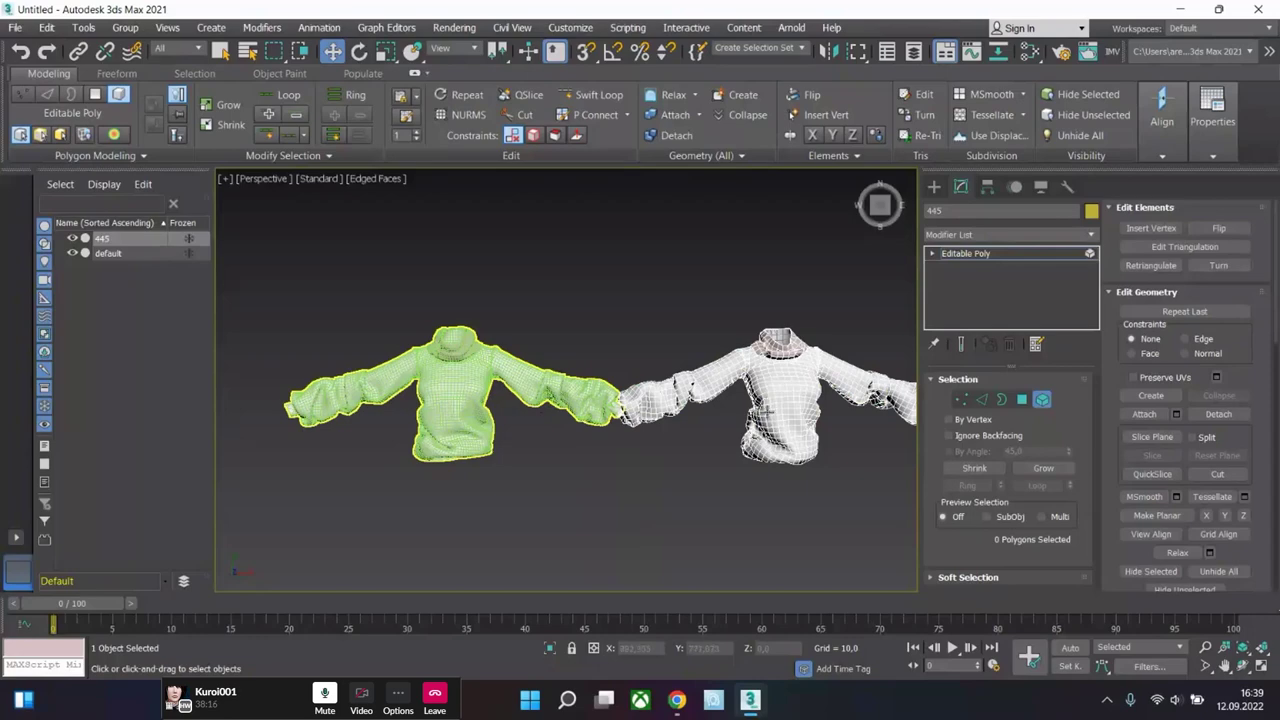
scroll(668, 404, "up", 2)
scroll(583, 445, "up", 1)
middle_click_drag(583, 445, 690, 405, "alt")
left_click(696, 396)
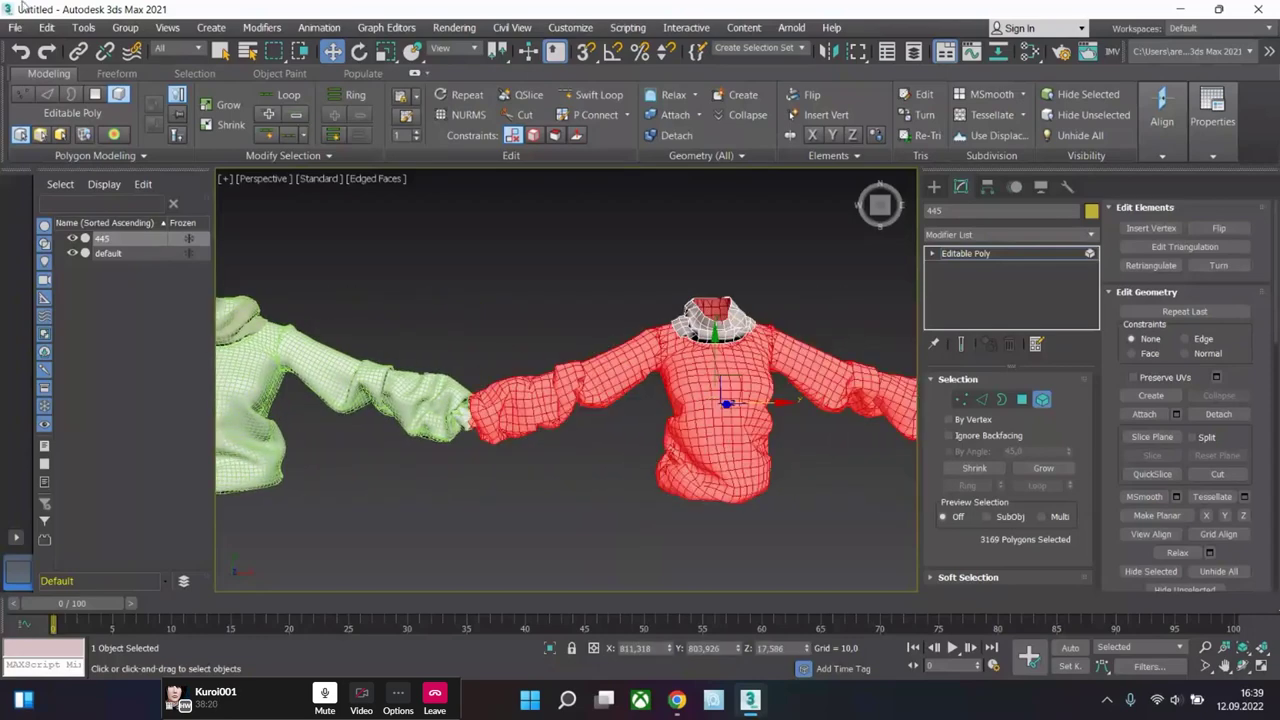
left_click(15, 27)
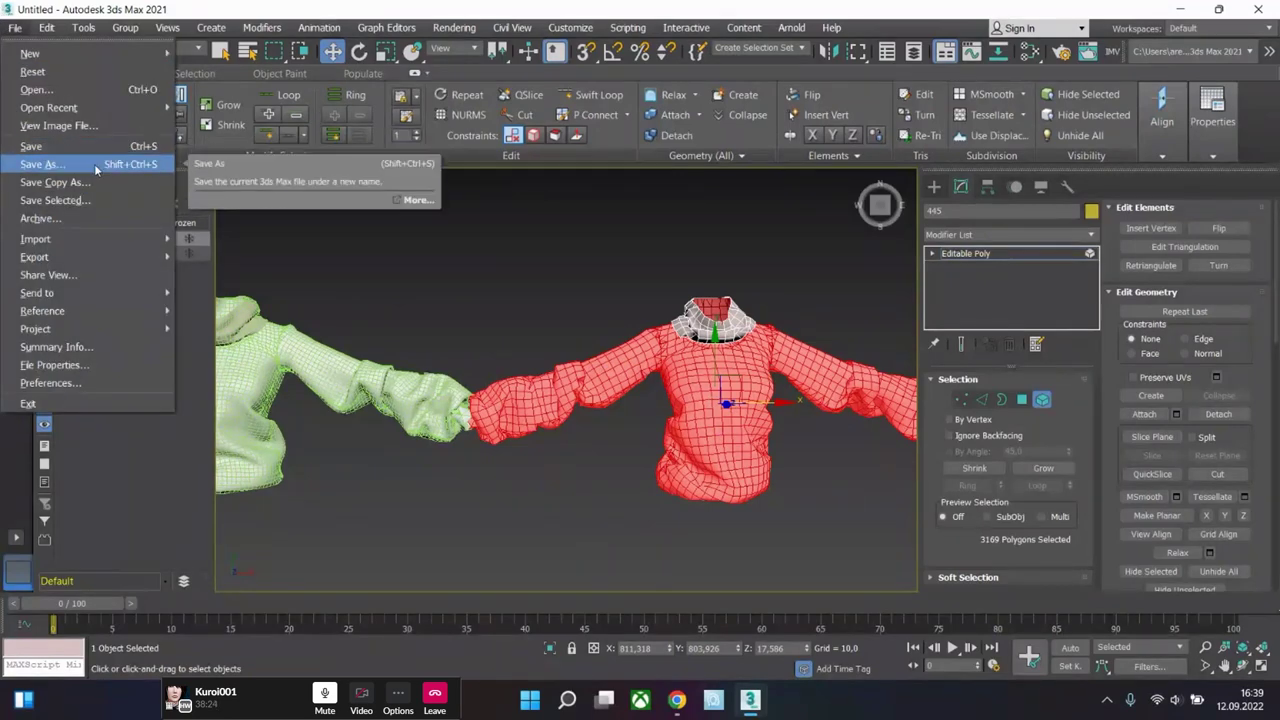
- Save the scene as retopo.max in the Desktop\CIR 10 folder
left_click(40, 164)
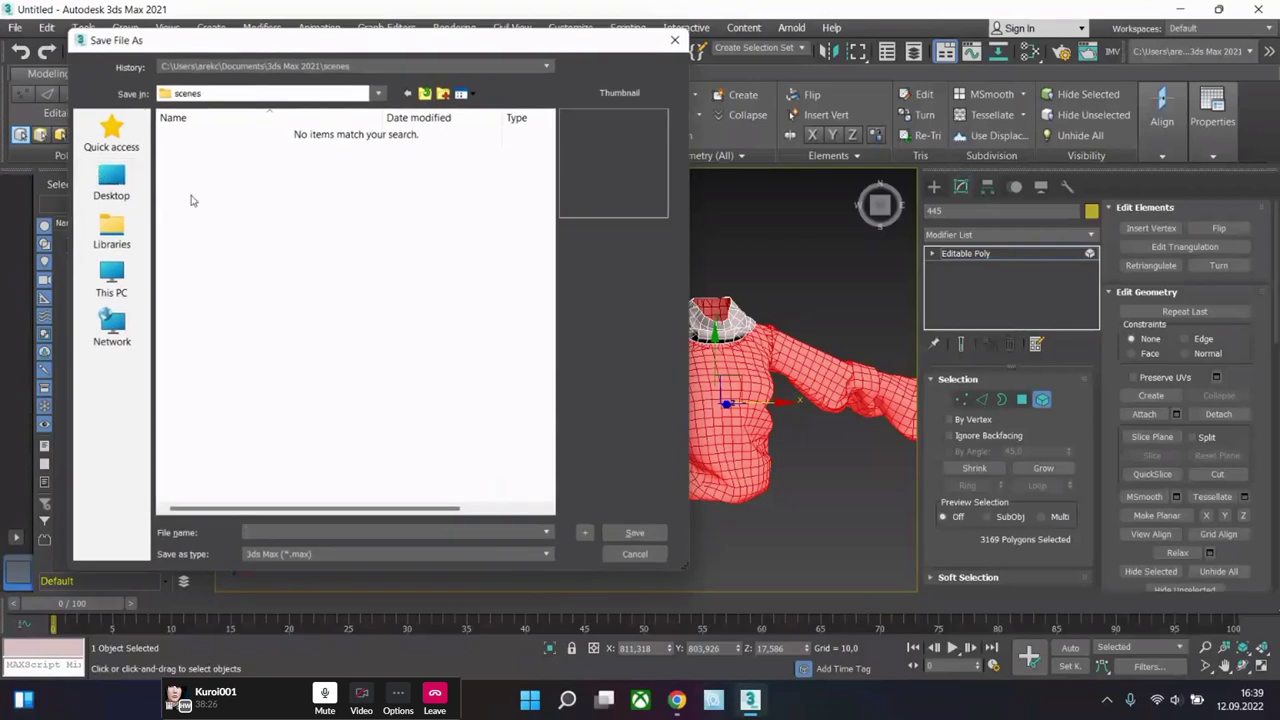
left_click(116, 192)
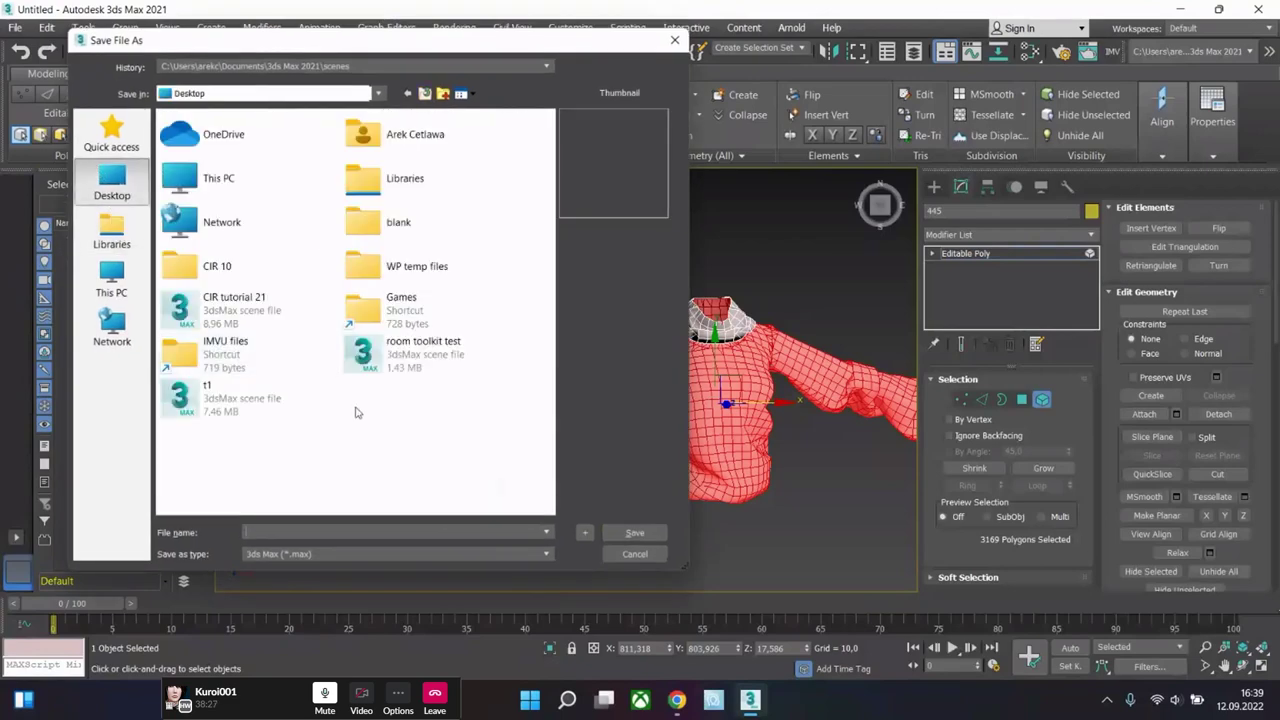
double_click(226, 278)
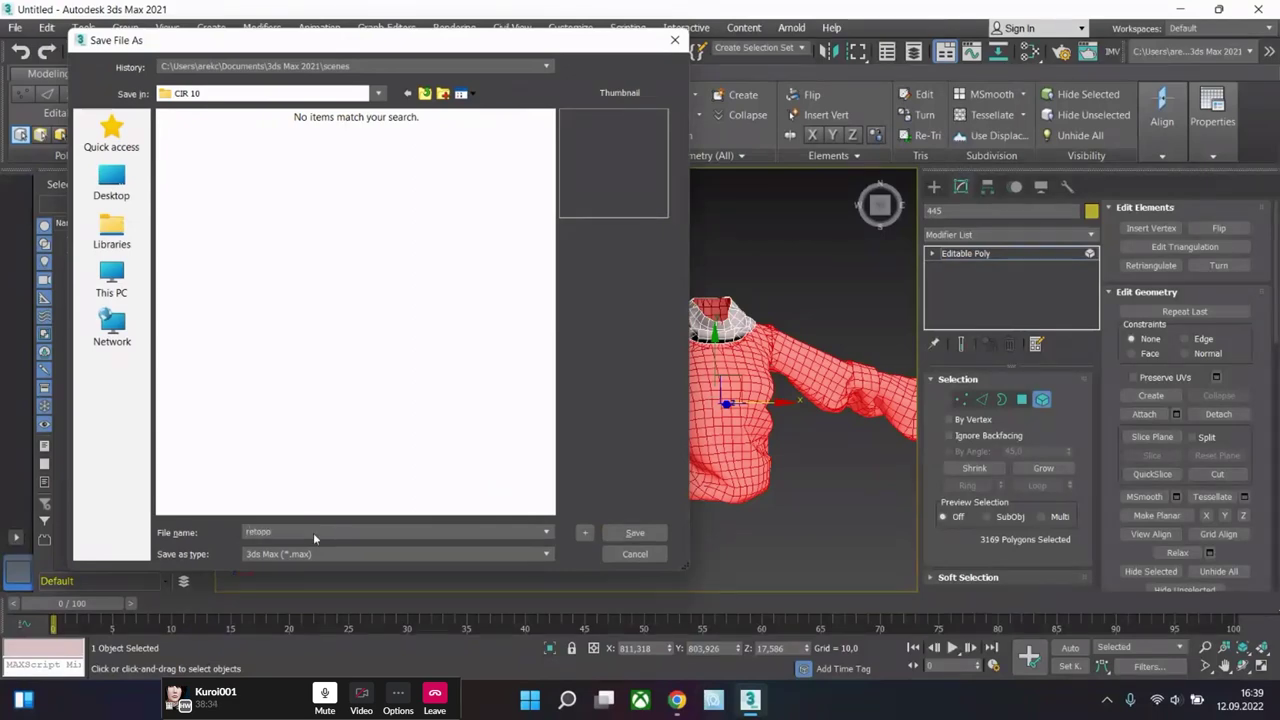
left_click(635, 532)
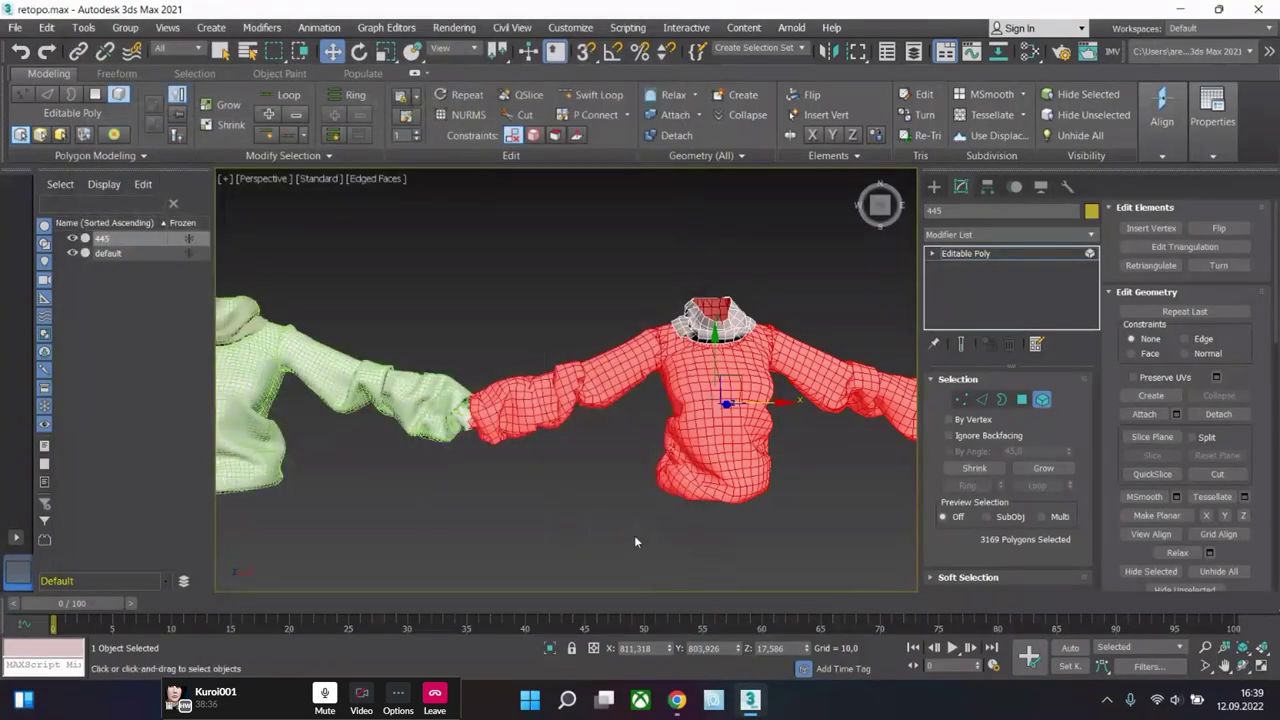
- Select the white sweater element together with its collar and move it right along X
key("ctrl+a")
left_click(563, 458)
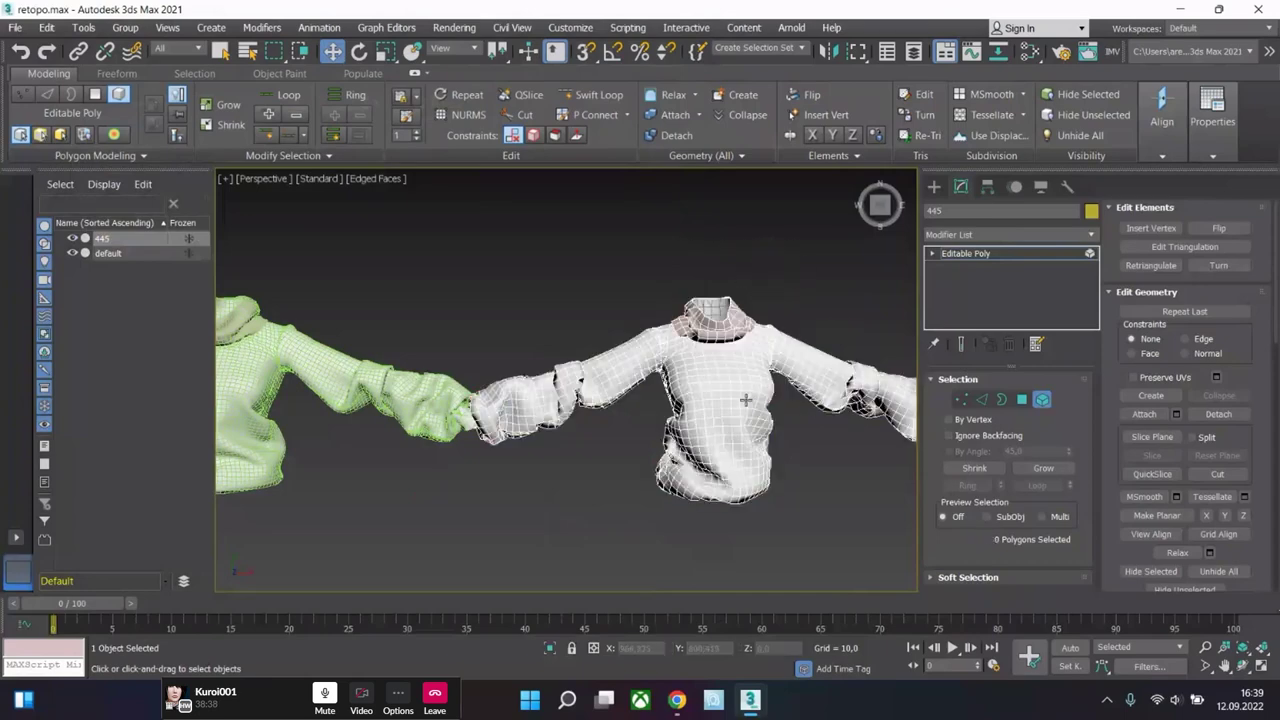
middle_click_drag(563, 458, 607, 442)
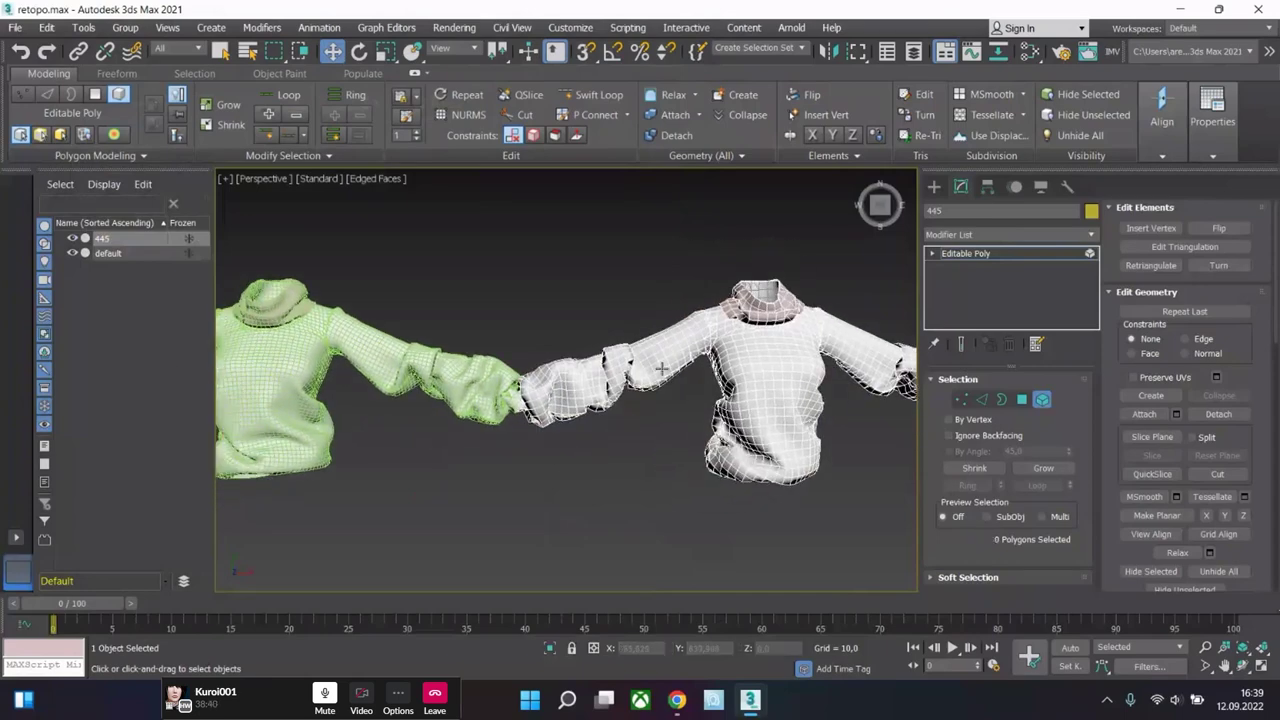
left_click(739, 372)
middle_click_drag(739, 372, 768, 465)
key("ctrl+a")
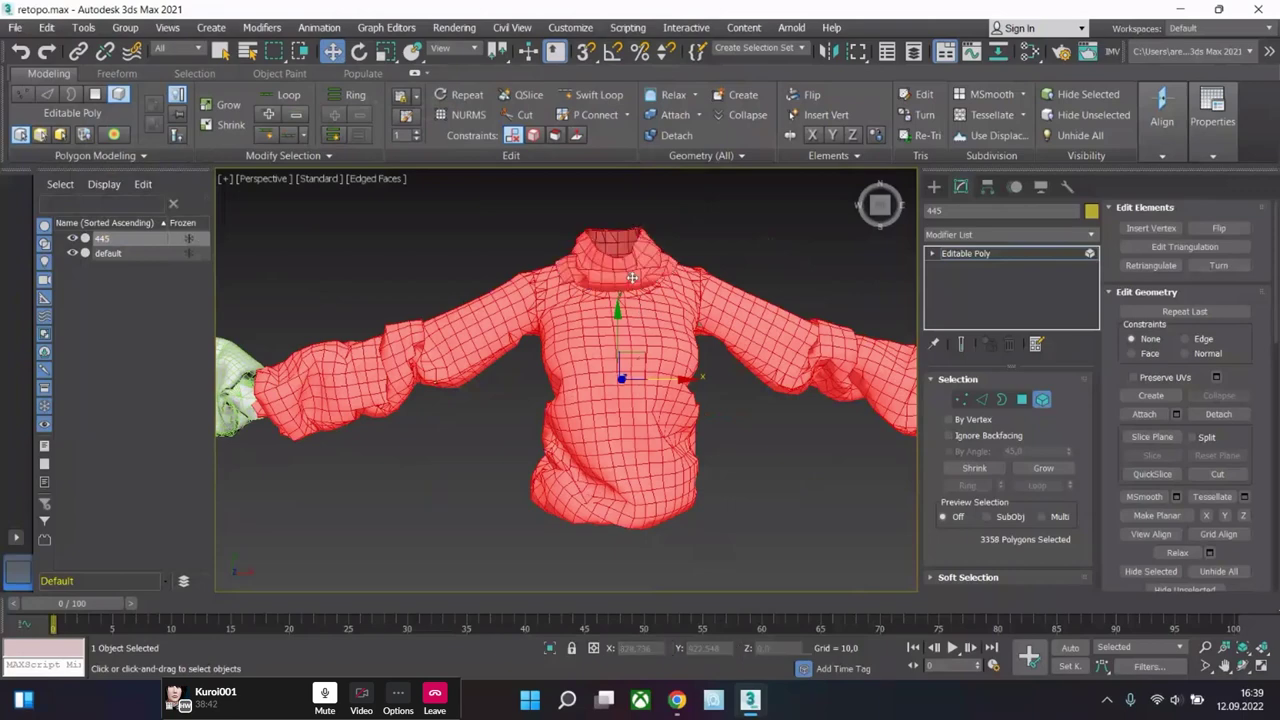
scroll(648, 366, "down", 2)
left_click_drag(650, 368, 718, 368)
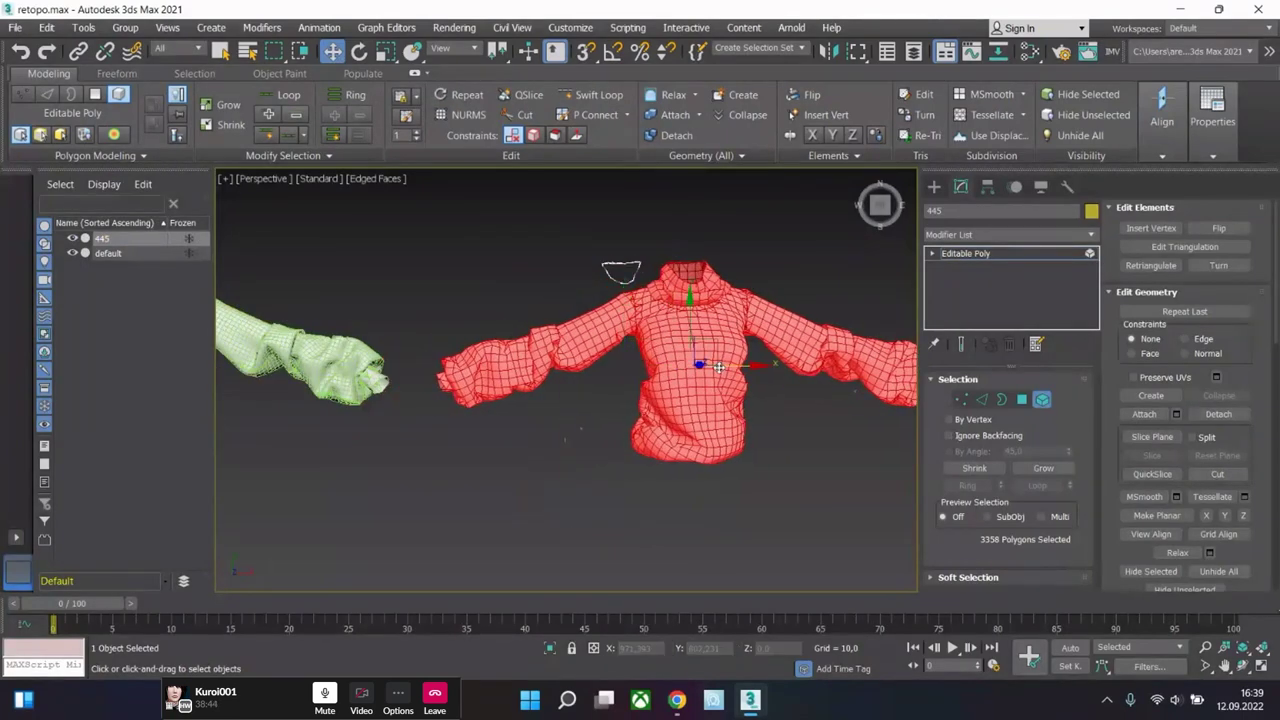
- Orbit around the sweater to inspect the hanging sleeve and torso, picking a collar-top polygon patch
scroll(648, 379, "up", 5)
scroll(656, 348, "up", 2)
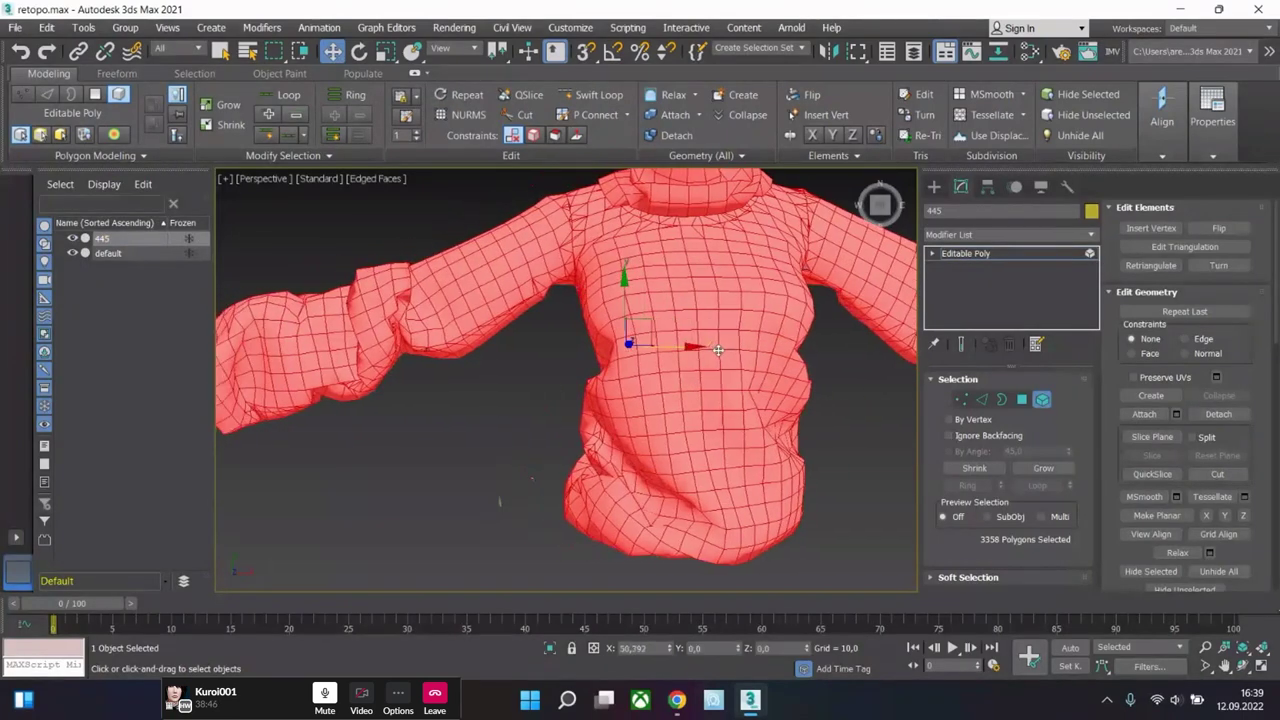
scroll(537, 460, "up", 2)
middle_click_drag(527, 447, 638, 435, "alt")
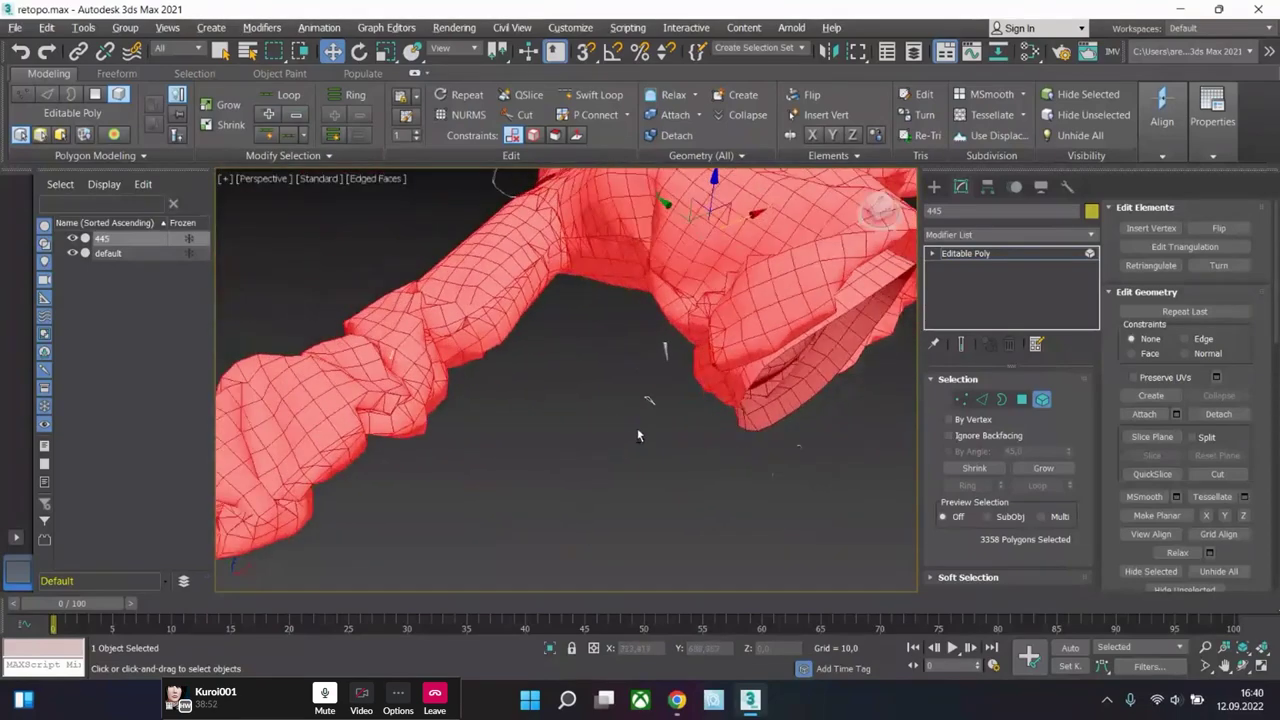
middle_click_drag(676, 370, 707, 378, "alt")
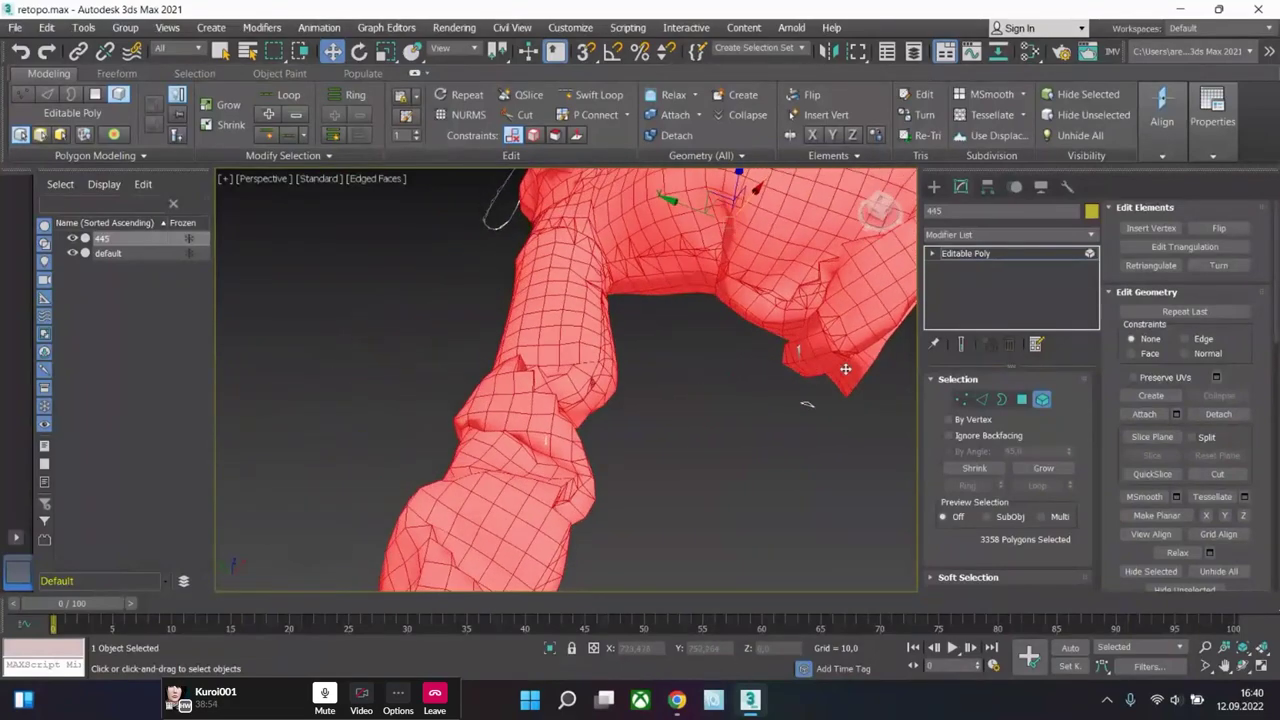
middle_click_drag(800, 365, 609, 394, "alt")
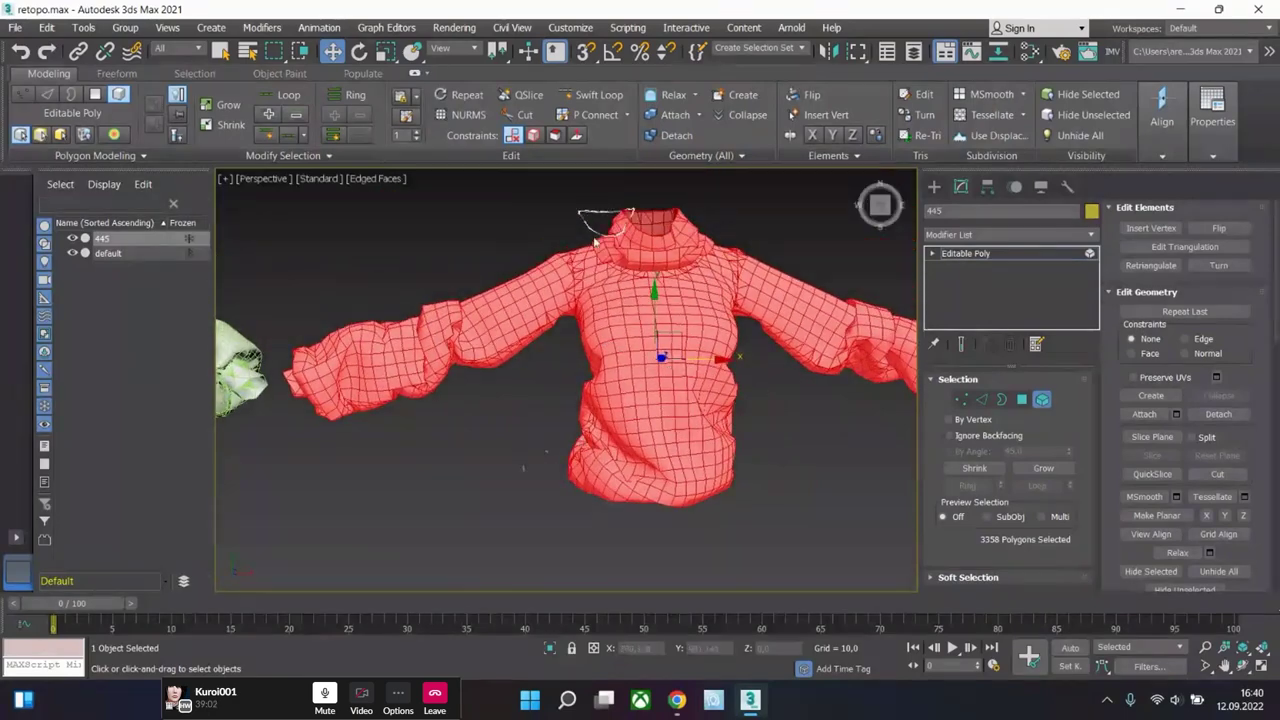
left_click(672, 222)
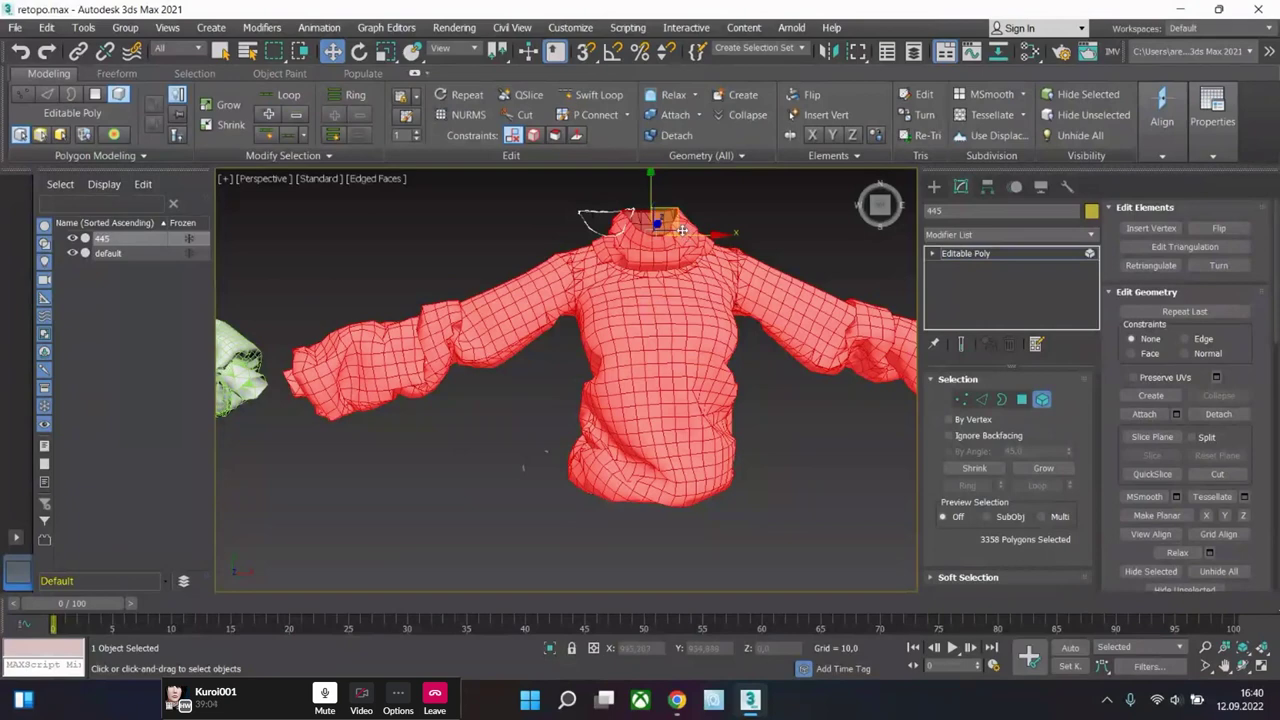
- Bring the red sweater into view and move it beside the green sweater
middle_click_drag(681, 232, 900, 235)
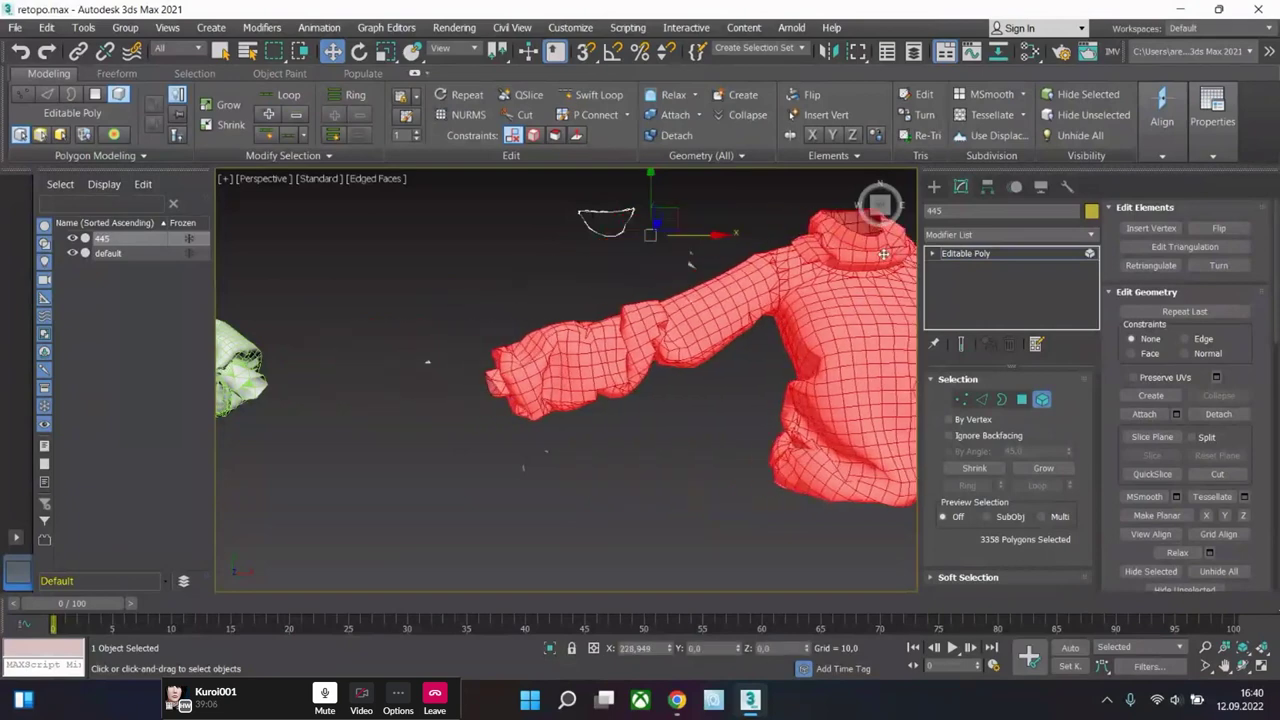
scroll(768, 391, "down", 5)
middle_click_drag(768, 391, 734, 331)
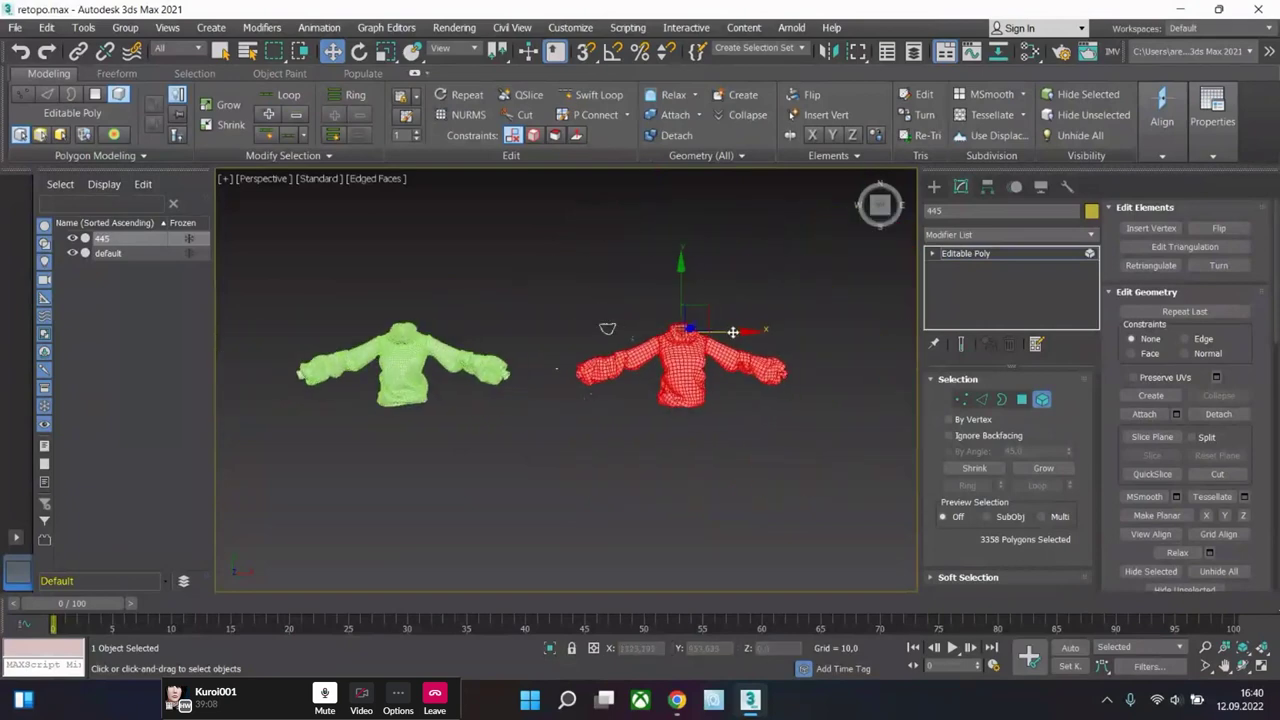
scroll(575, 392, "up", 6)
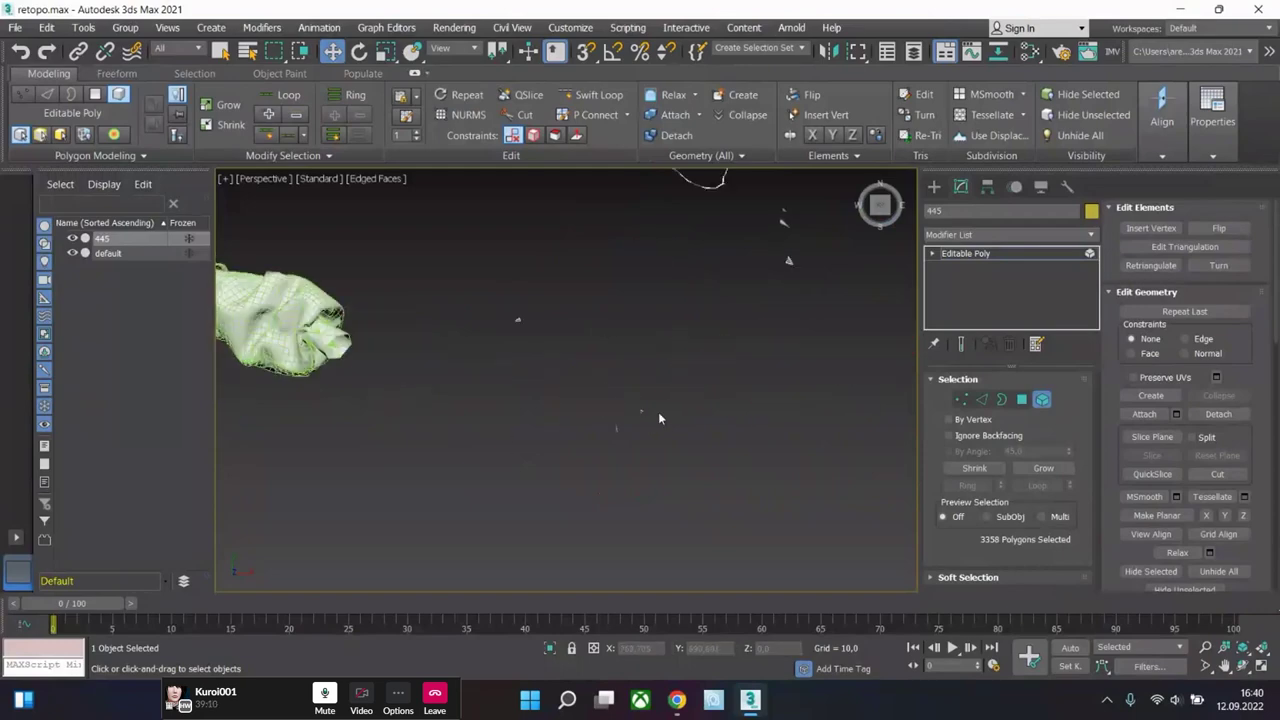
middle_click_drag(658, 418, 551, 481)
scroll(560, 428, "down", 5)
left_click_drag(660, 443, 512, 443)
- Box-select all 445 sweater vertices and weld them, reducing 3344 vertices to 3196
left_click(961, 399)
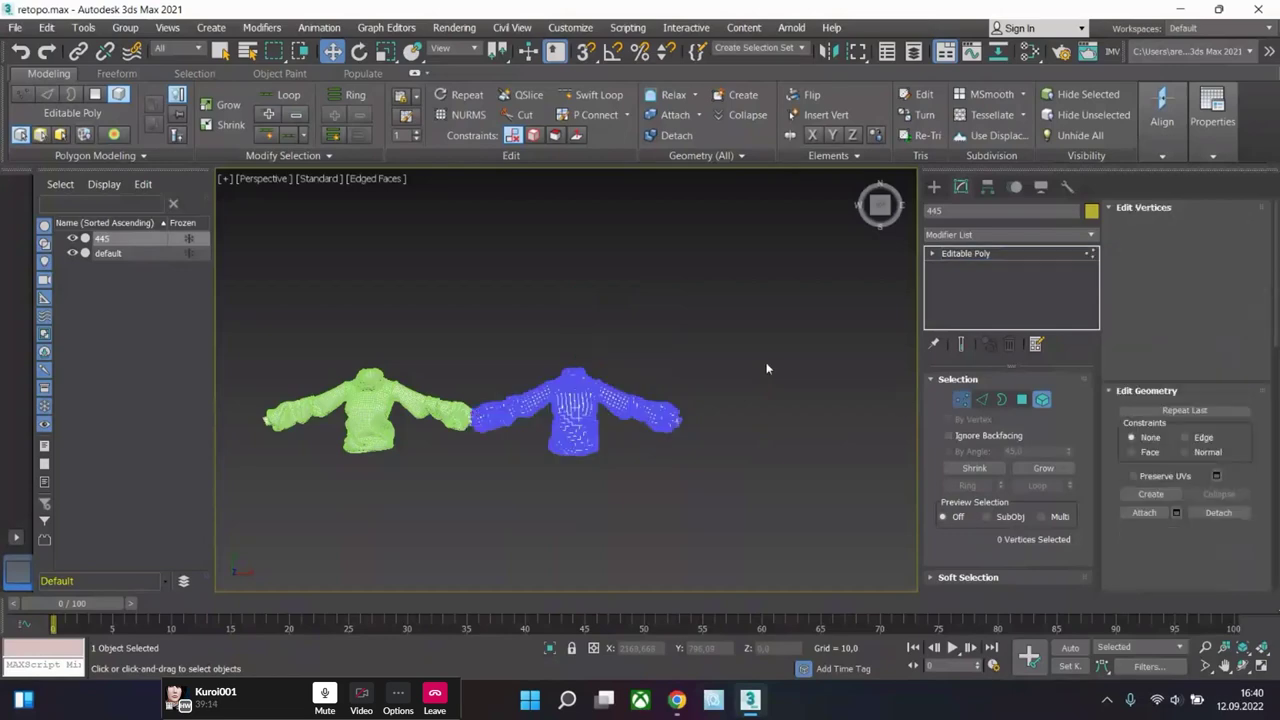
left_click_drag(728, 287, 547, 457)
left_click_drag(394, 542, 436, 537)
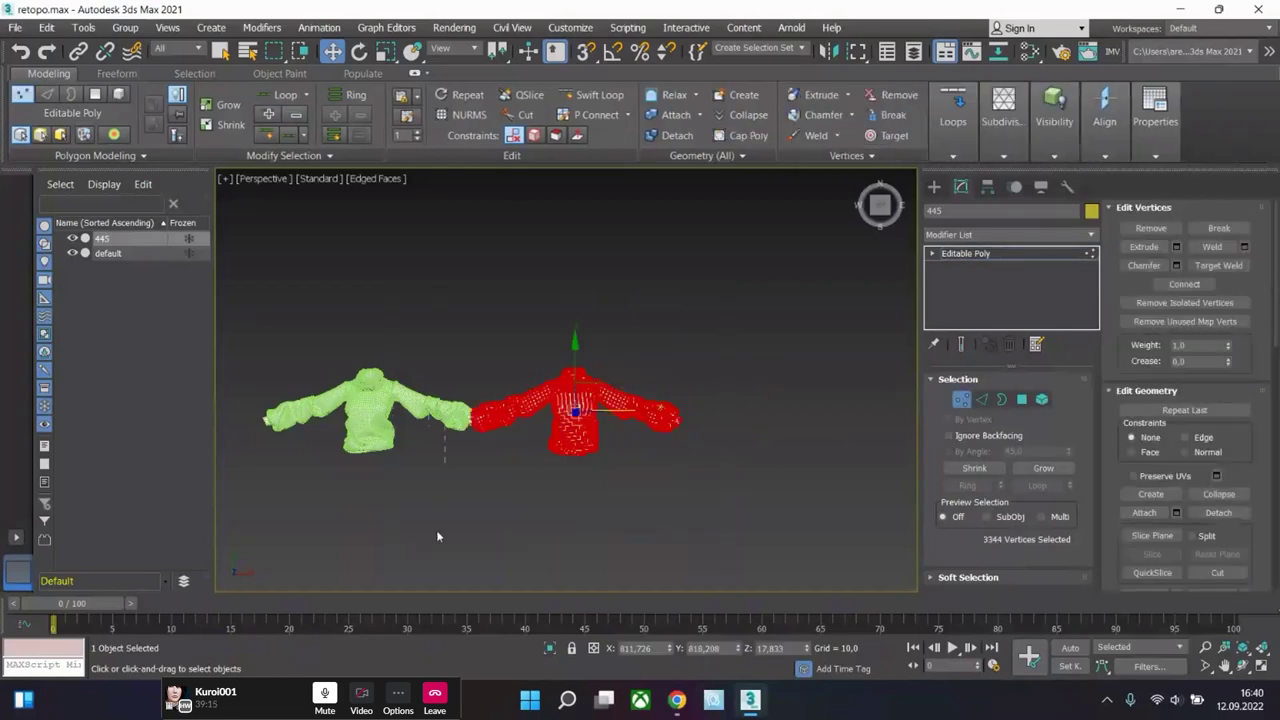
right_click(586, 400)
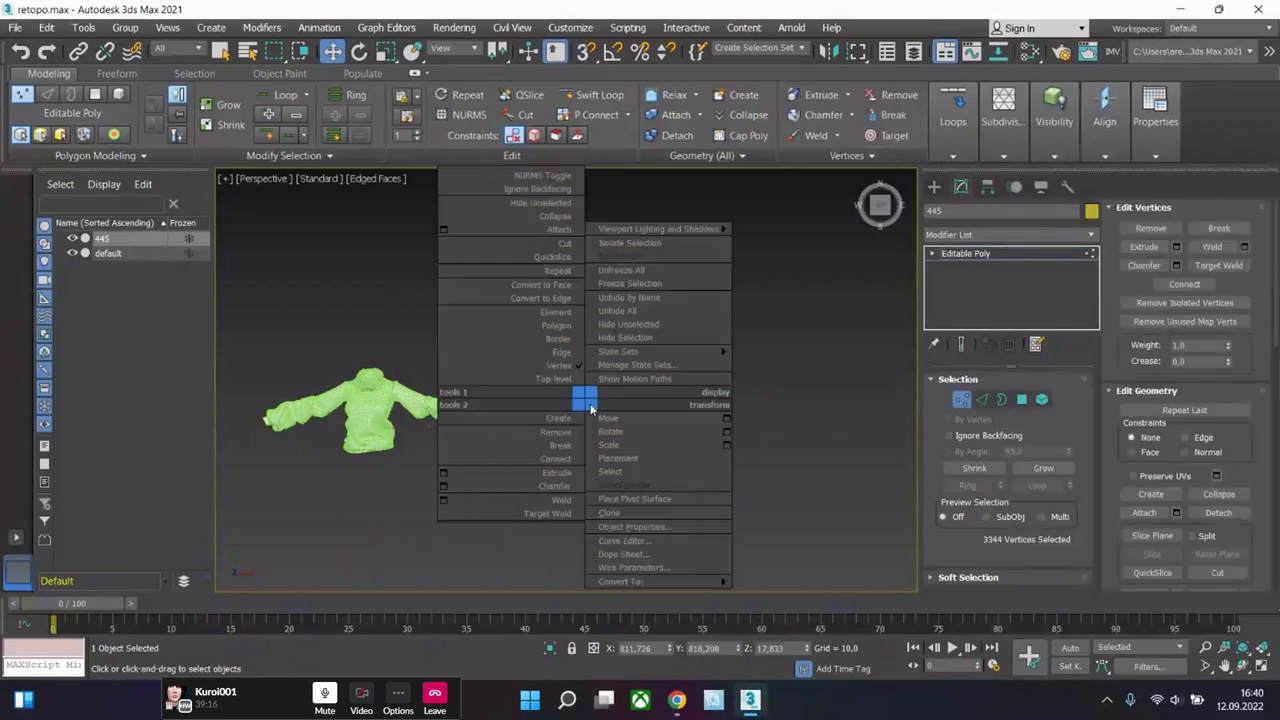
left_click(557, 500)
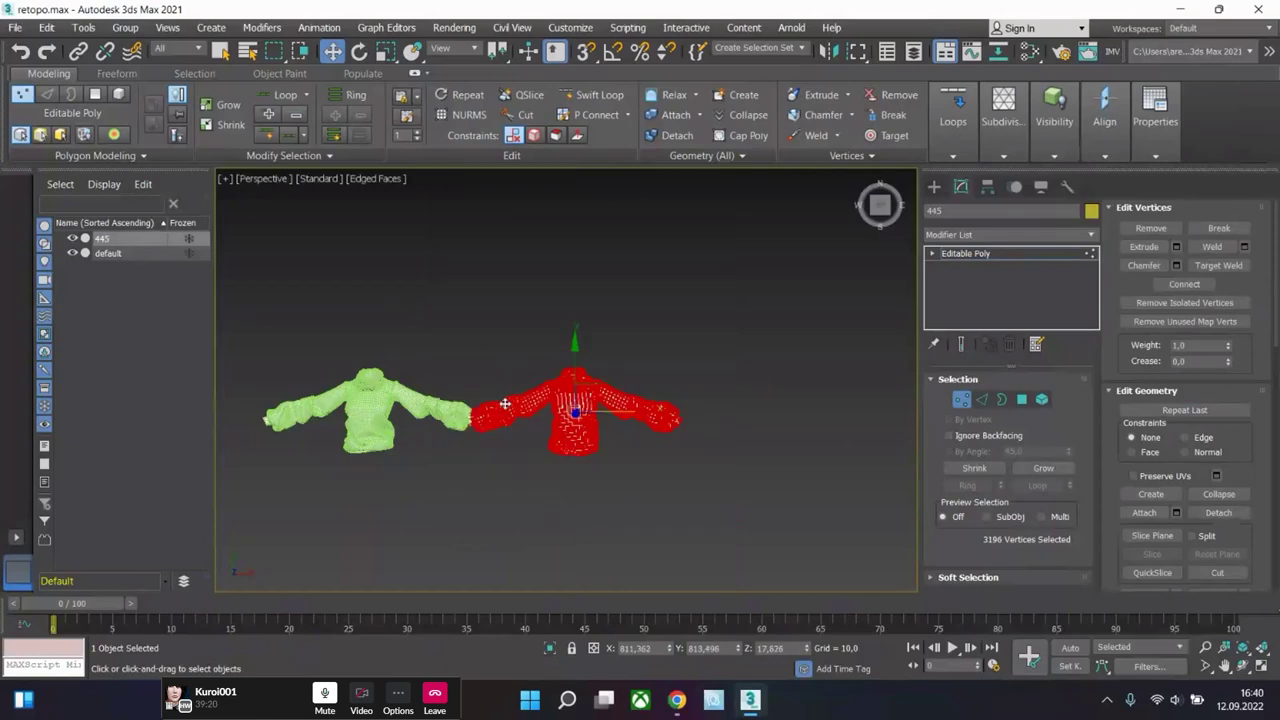
scroll(568, 414, "up", 5)
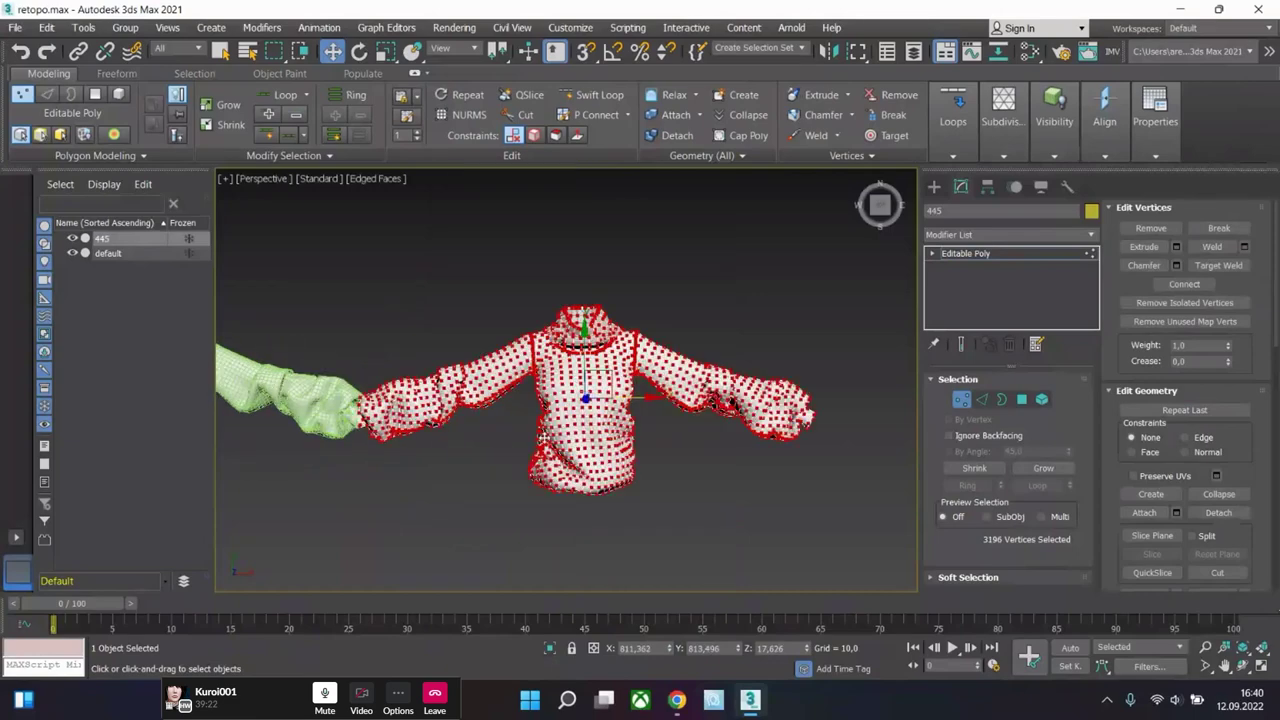
left_click(1042, 400)
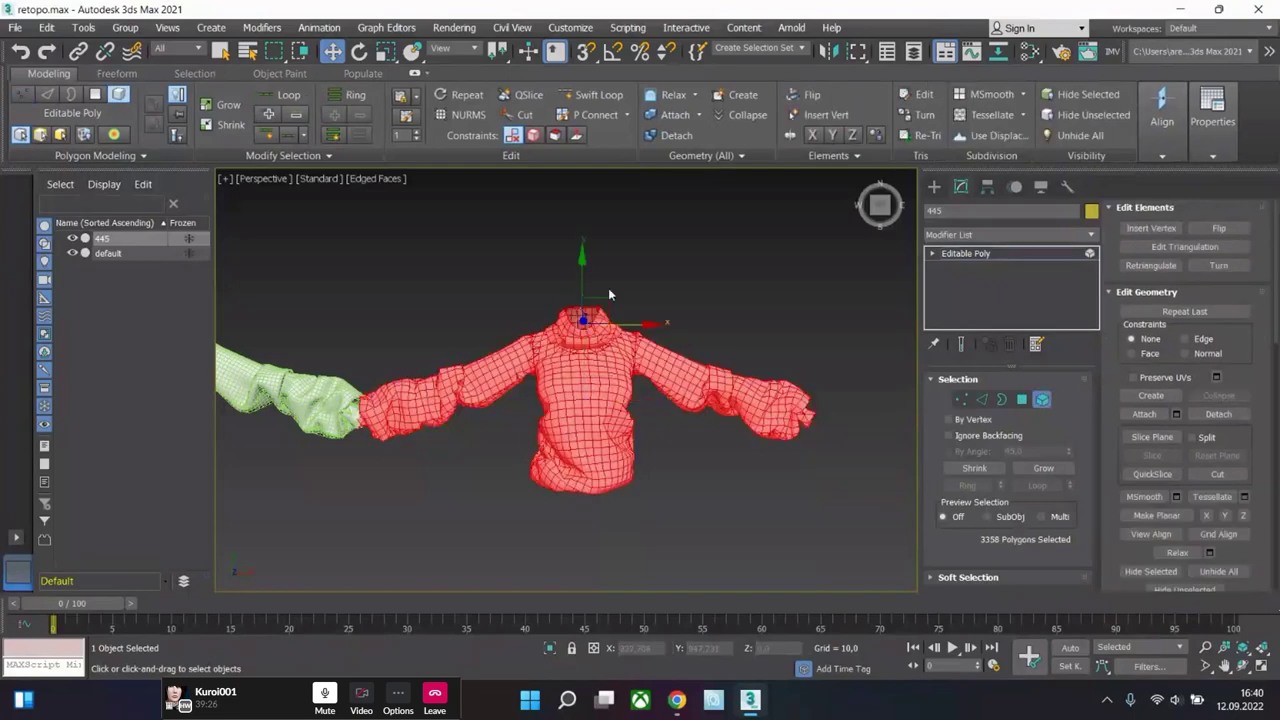
- Test-move the welded sweater element right along X, undo, and move it again
left_click_drag(625, 323, 820, 340)
key("ctrl+z")
key("ctrl+z")
left_click(599, 380)
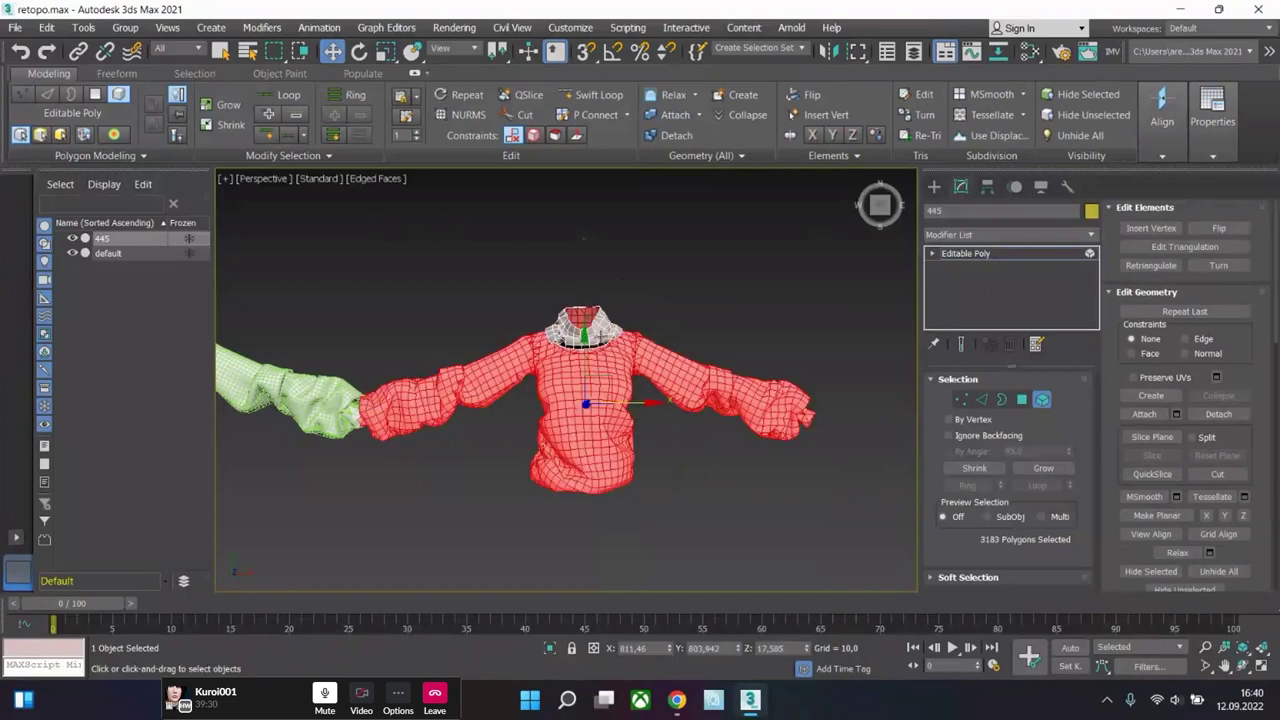
left_click_drag(625, 403, 712, 396)
scroll(602, 292, "up", 8)
scroll(600, 465, "down", 2)
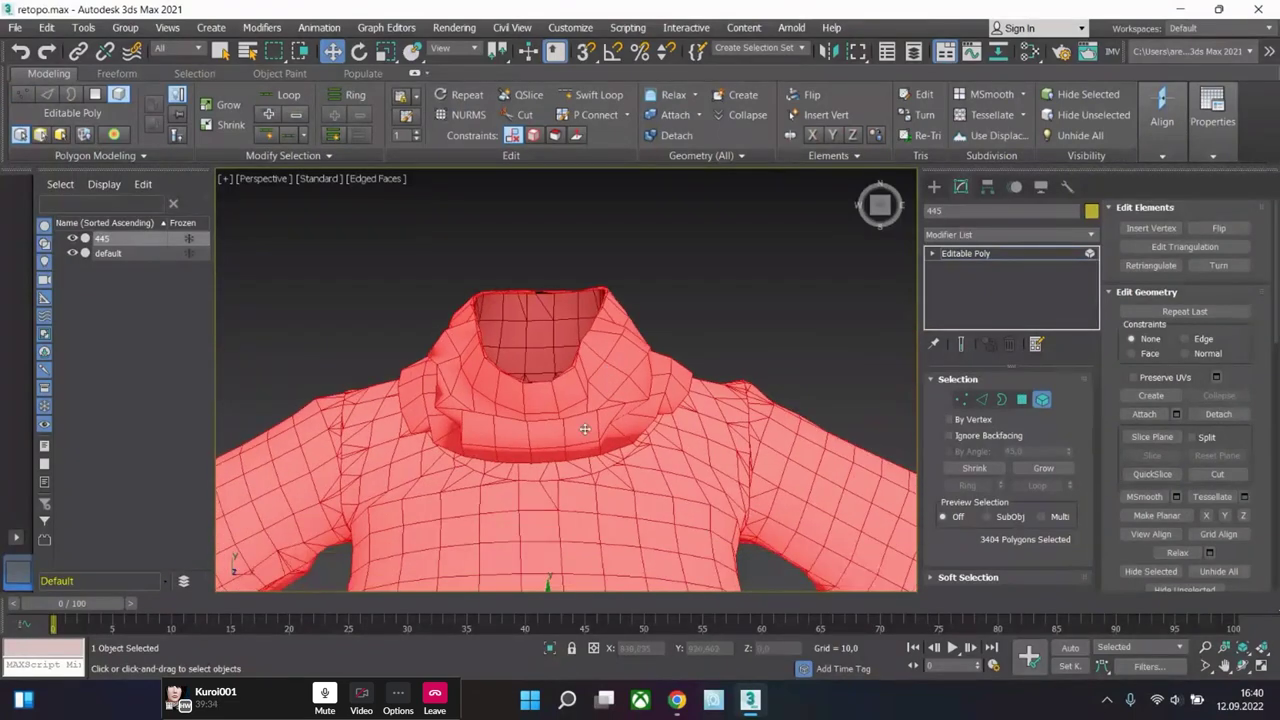
scroll(428, 270, "down", 6)
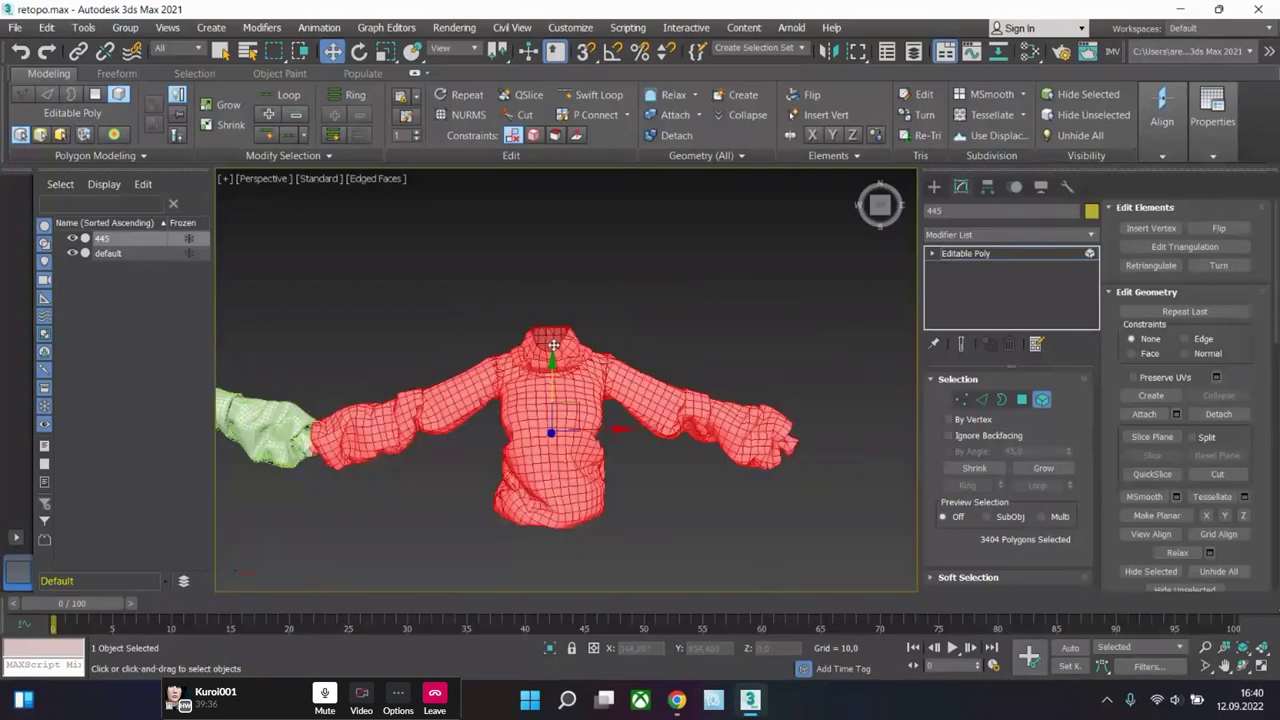
- Undo the test moves, reselect the whole sweater element, and open the Modifier List
left_click_drag(600, 406, 528, 407)
key("ctrl+z")
key("ctrl+z")
key("ctrl+z")
key("ctrl+z")
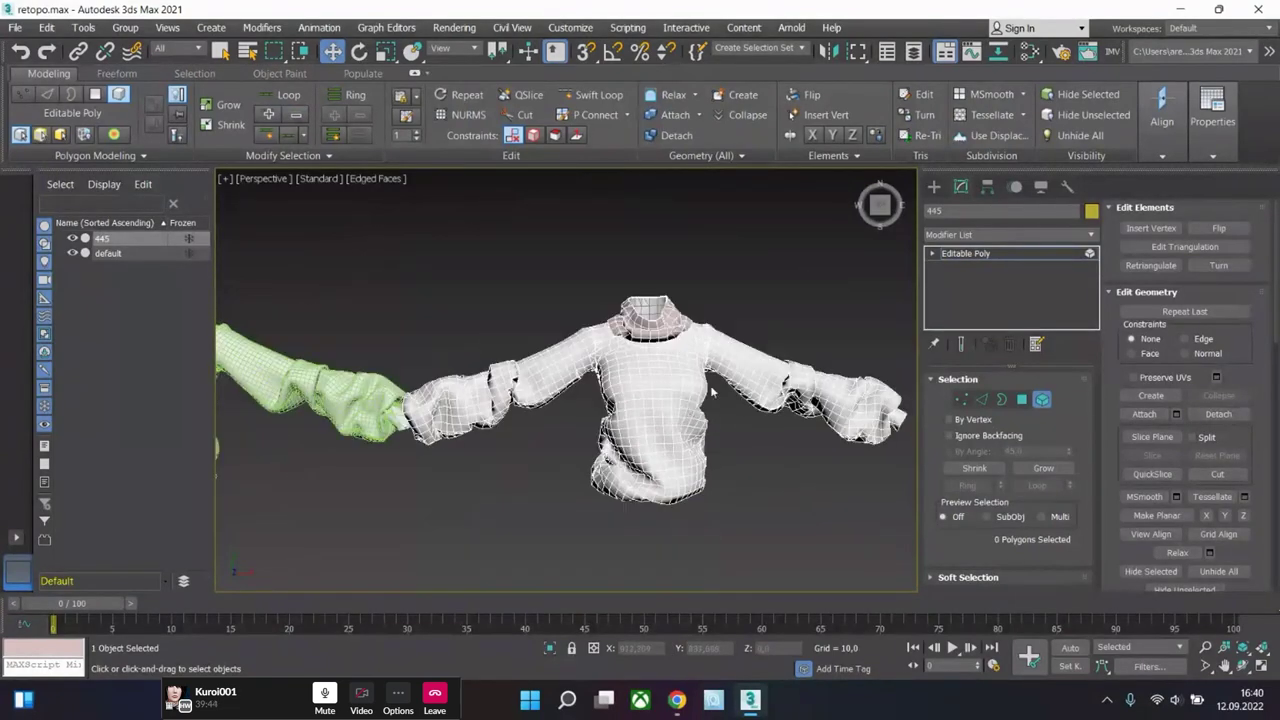
left_click(709, 390)
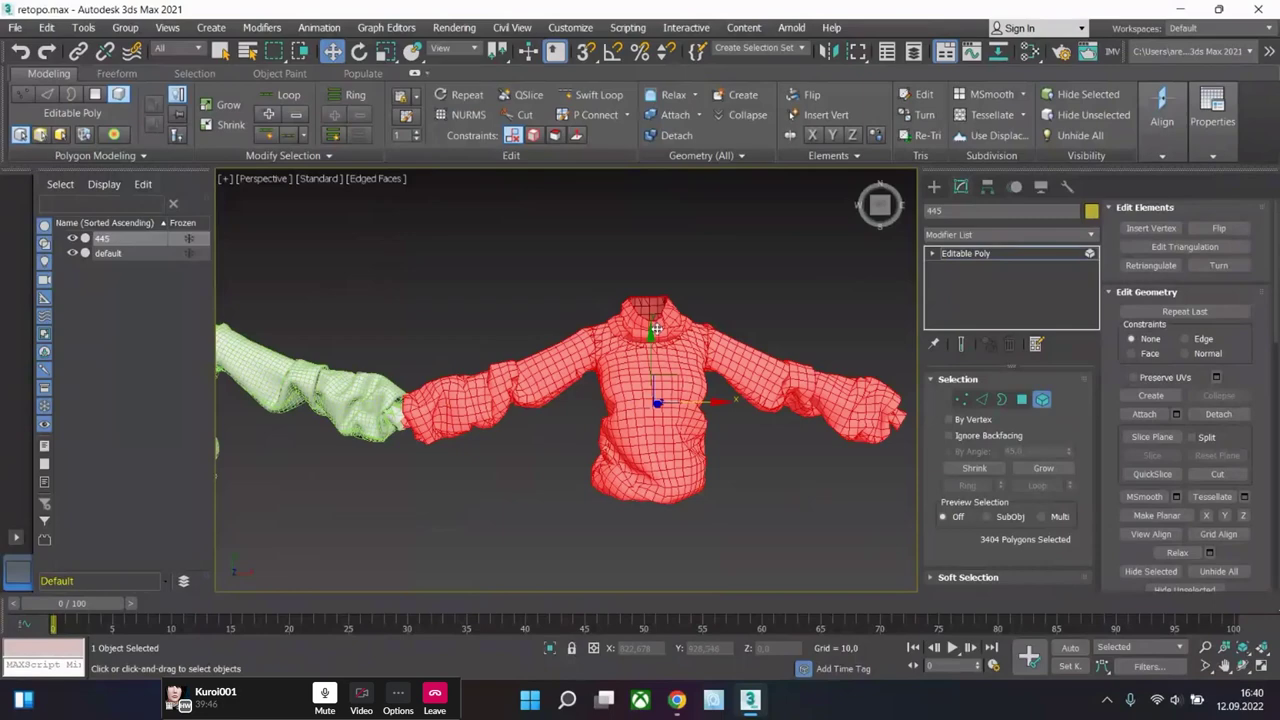
left_click(1062, 235)
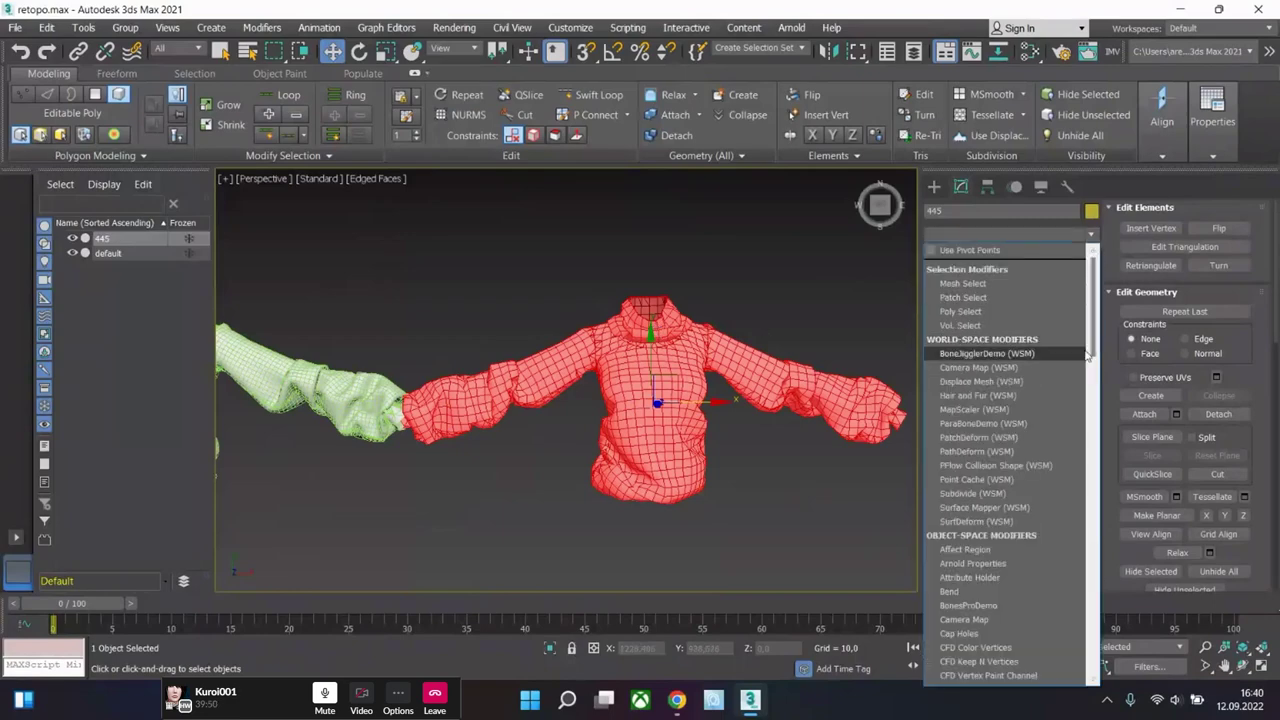
- Apply Patch Select to sweater object 445, then decline saving a copy when 3ds Max crashes
left_click(963, 297)
left_click(1090, 236)
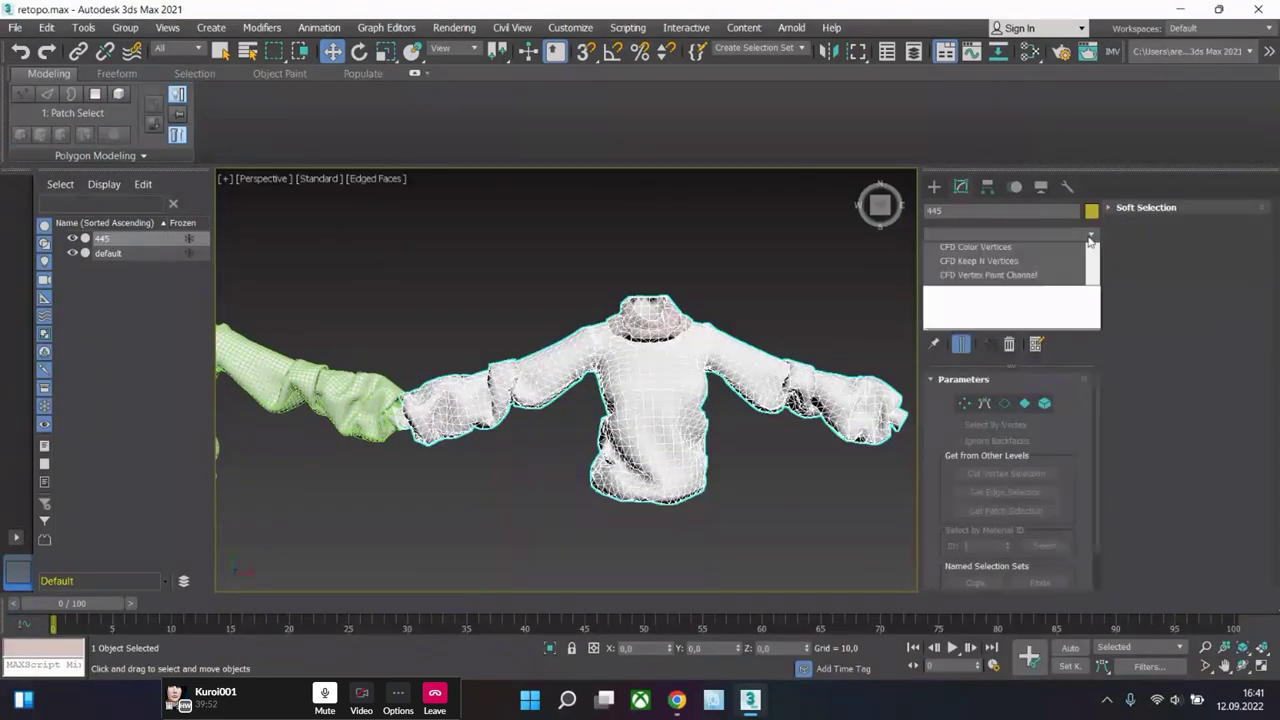
left_click(1090, 238)
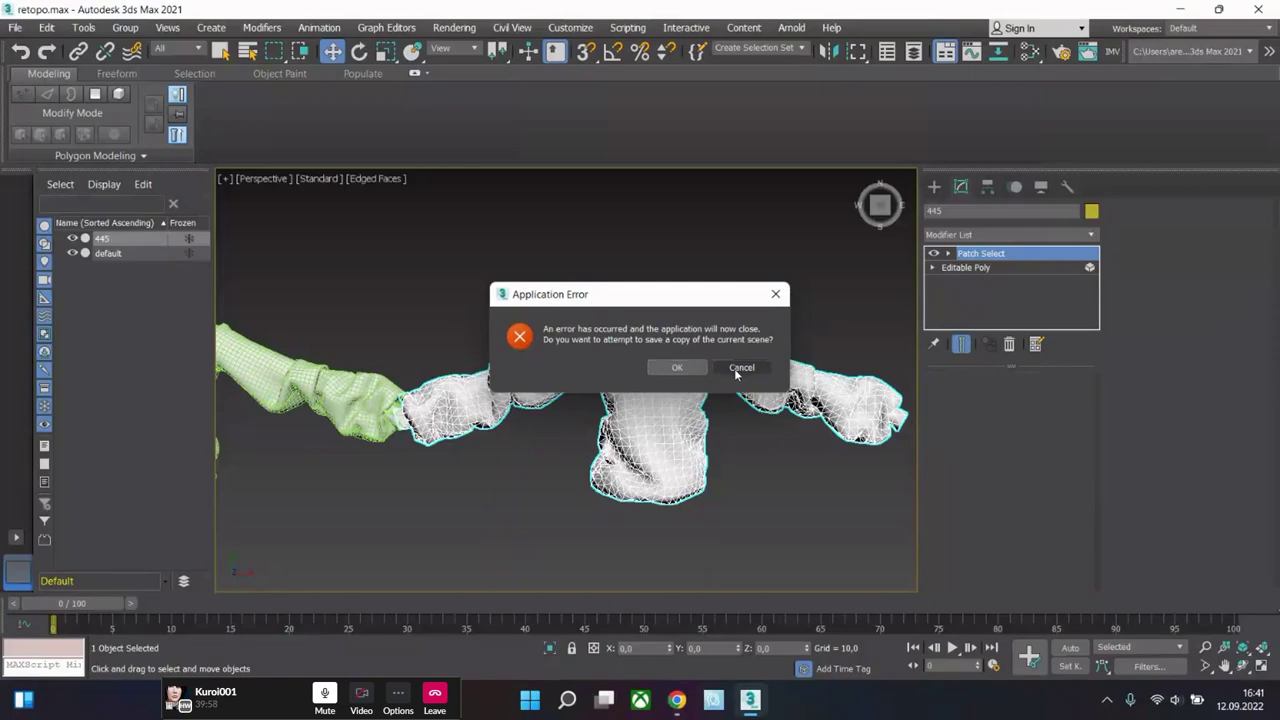
left_click(740, 368)
- Dismiss the error report and reopen retopo.max from the CIR 10 desktop folder
left_click(794, 110)
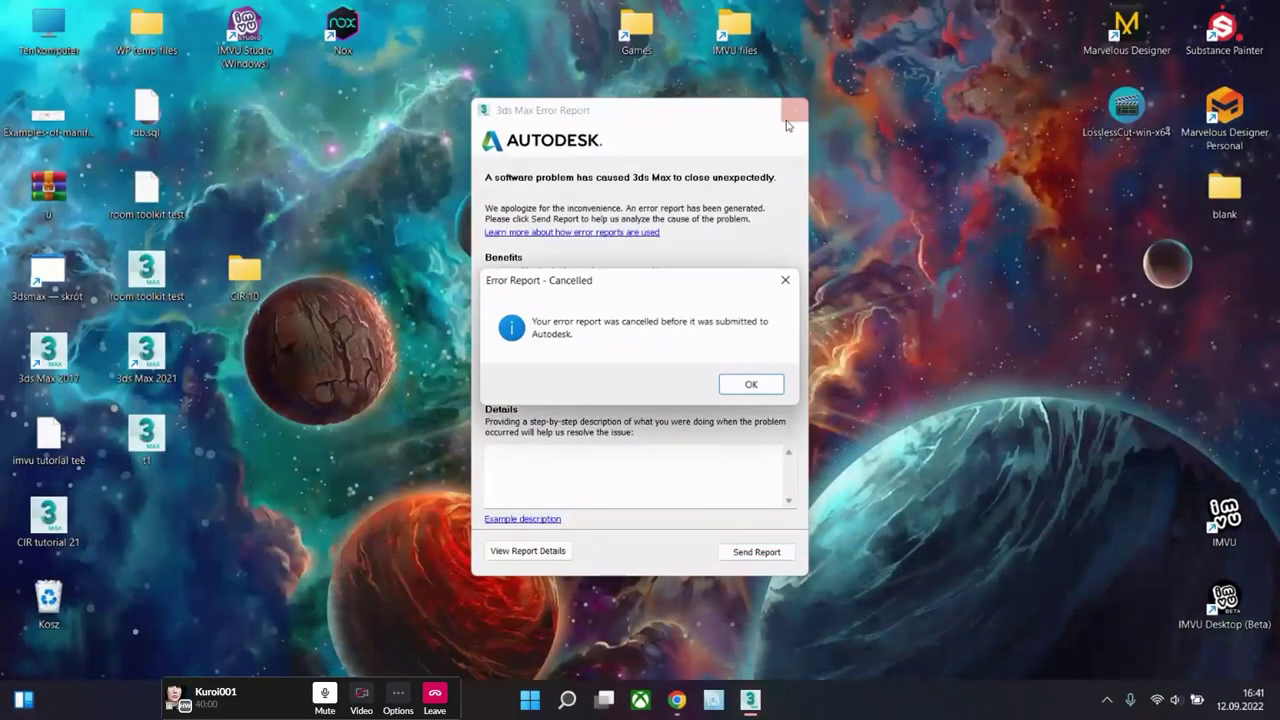
left_click(764, 385)
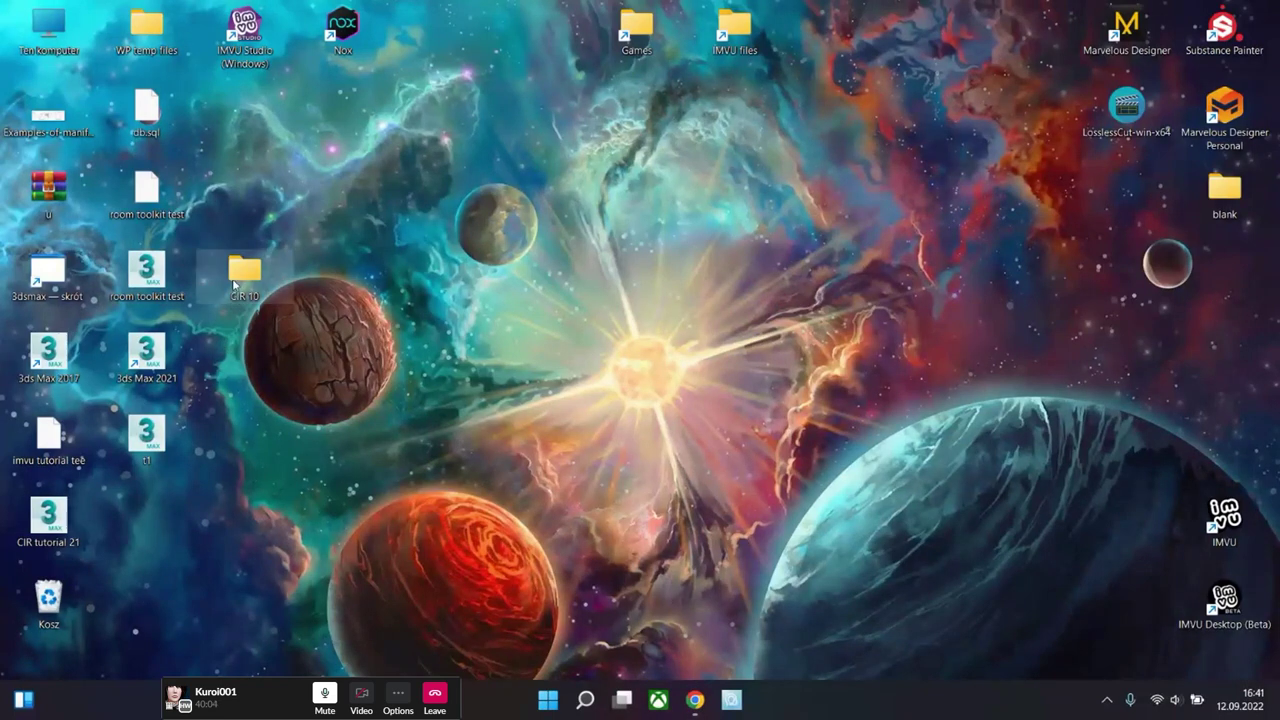
double_click(244, 272)
left_click(418, 300)
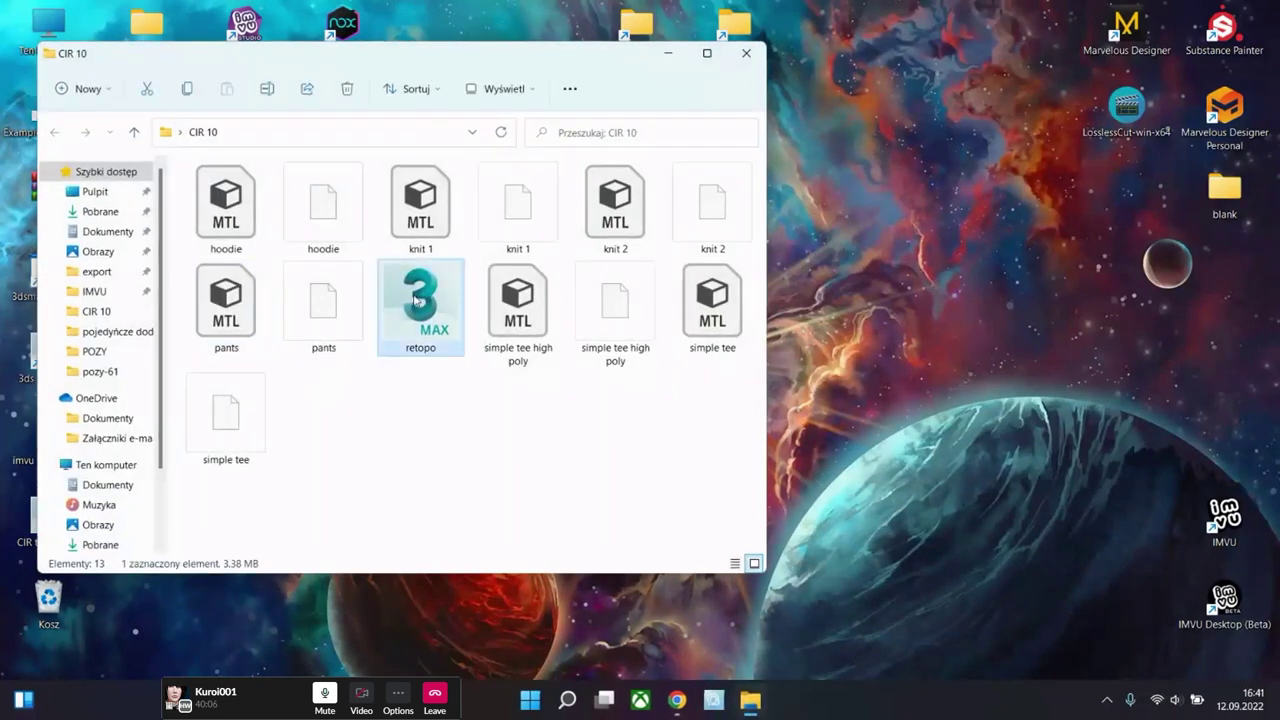
double_click(418, 300)
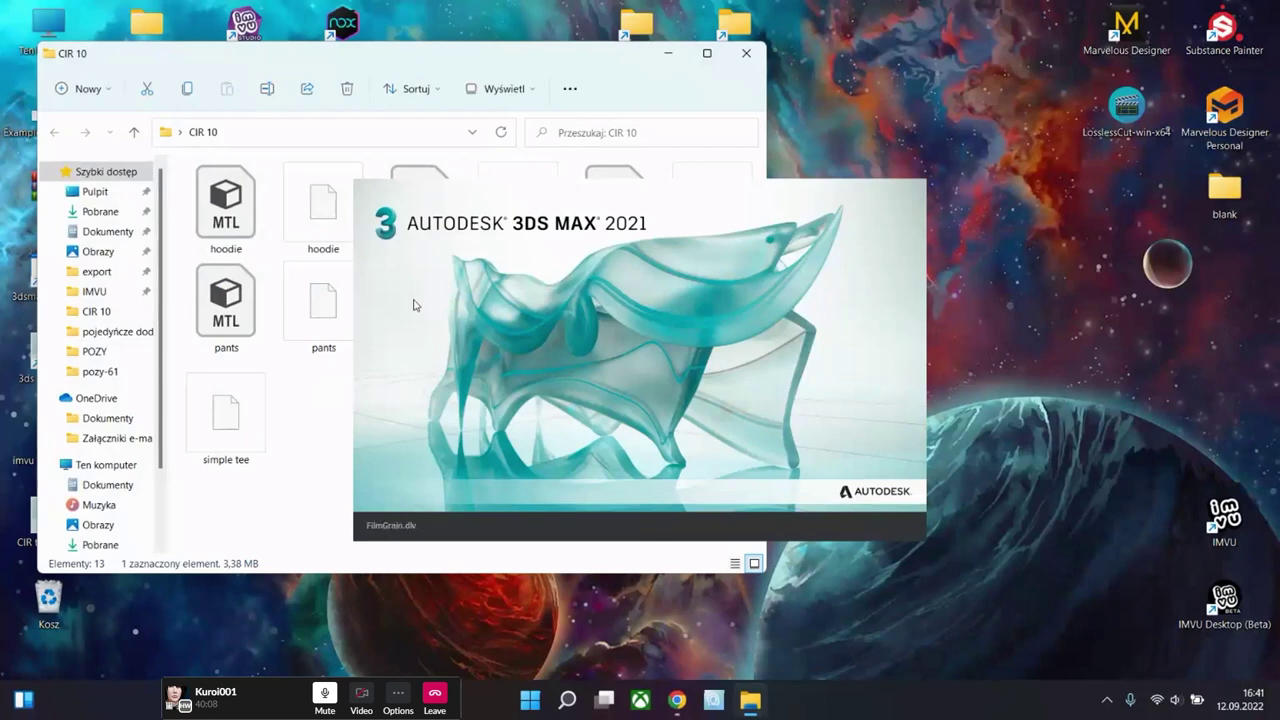
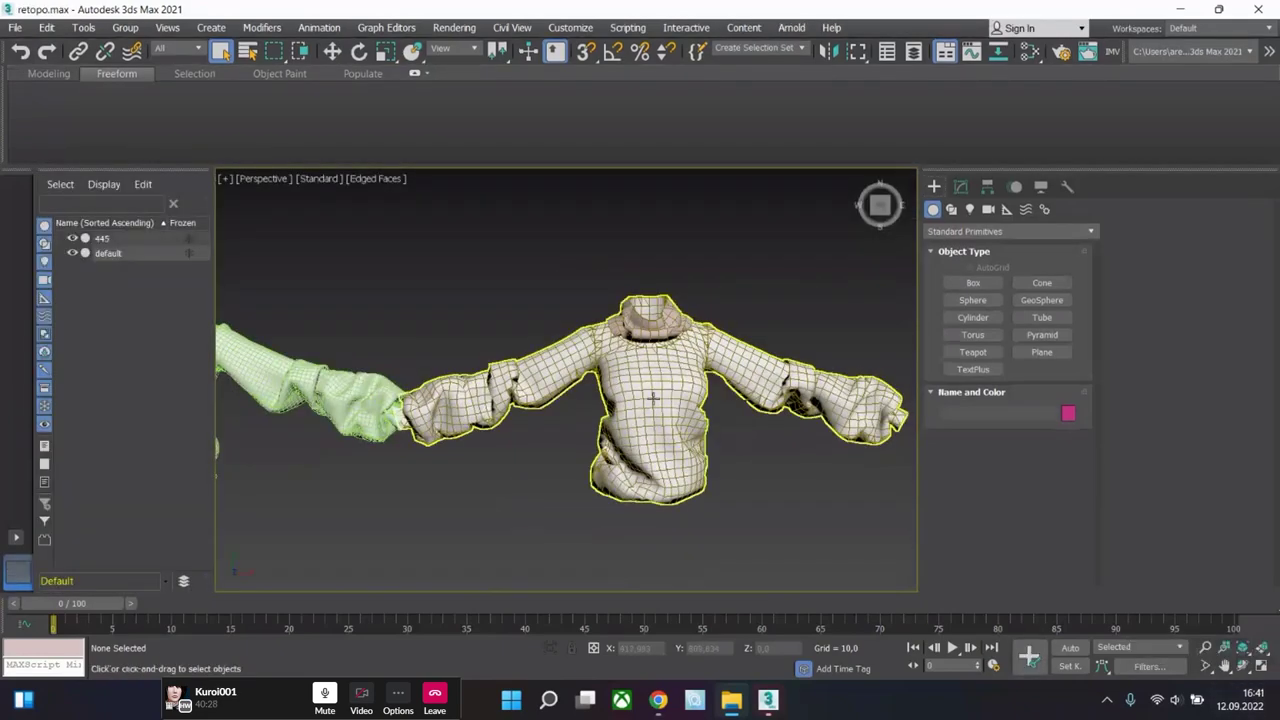
- Select sweater 445 in the Modify panel, leaving it in place, and browse its Modifier List
left_click(652, 397)
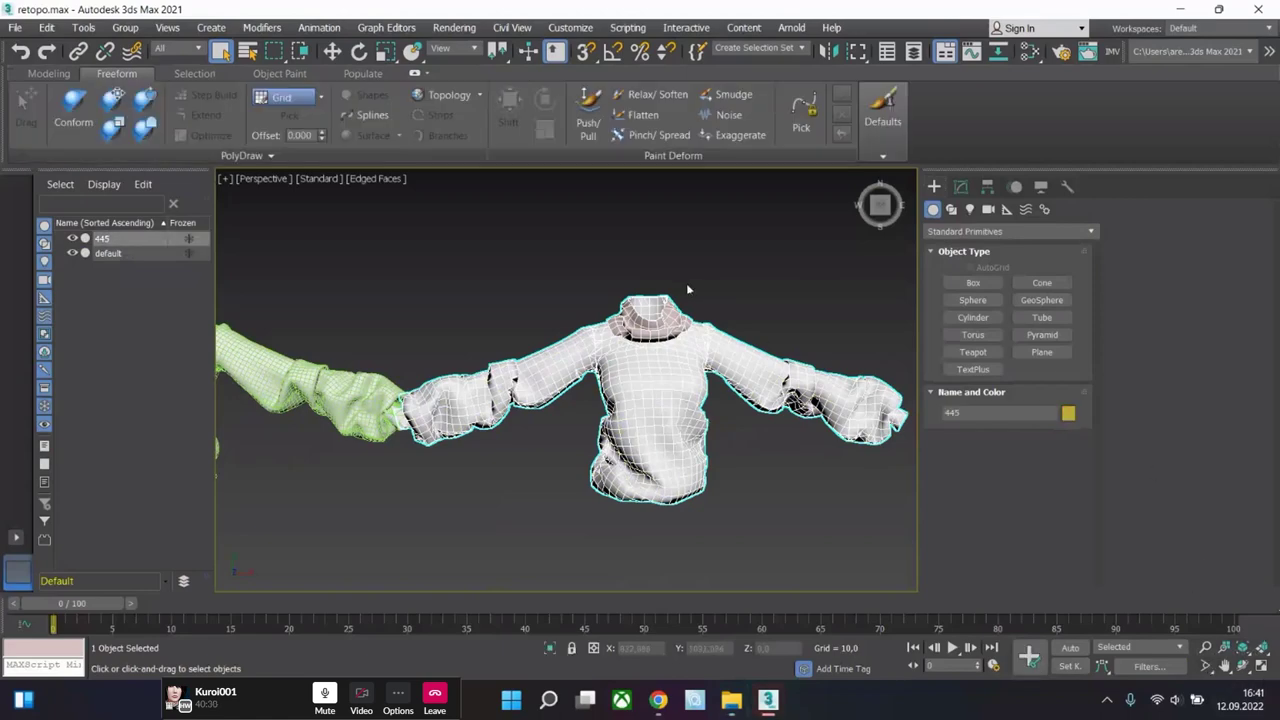
left_click(960, 186)
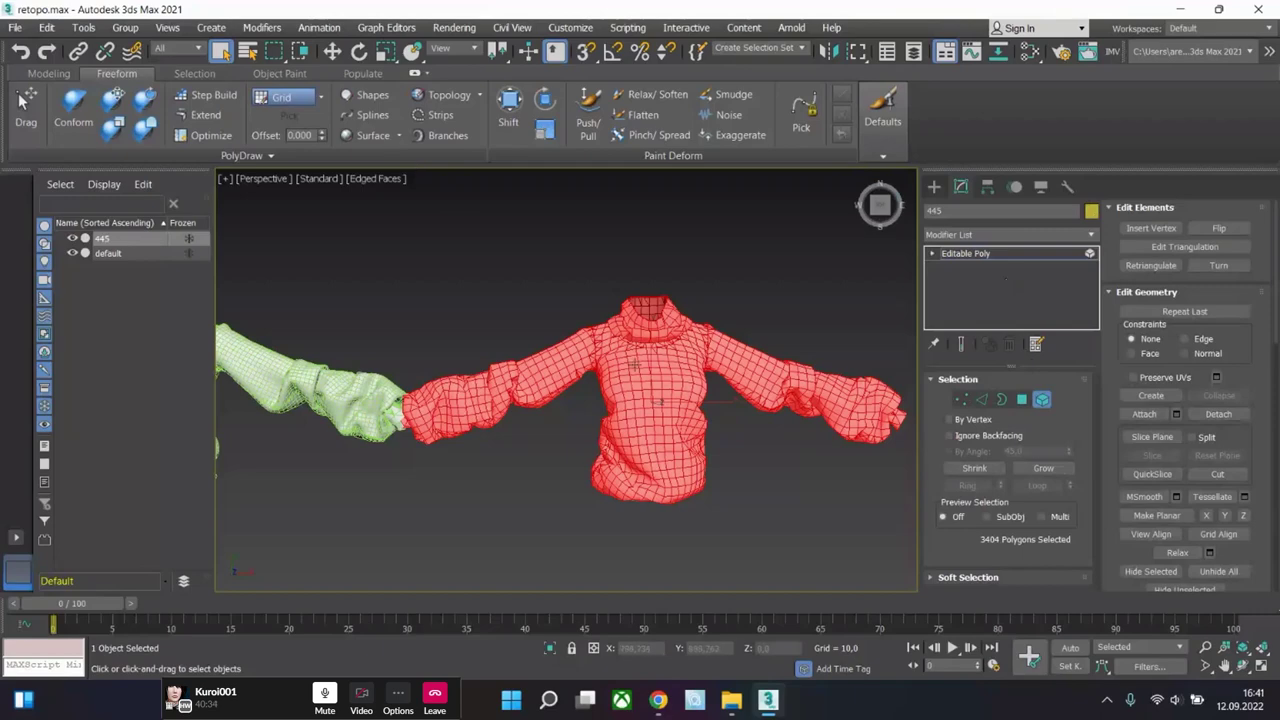
left_click(331, 51)
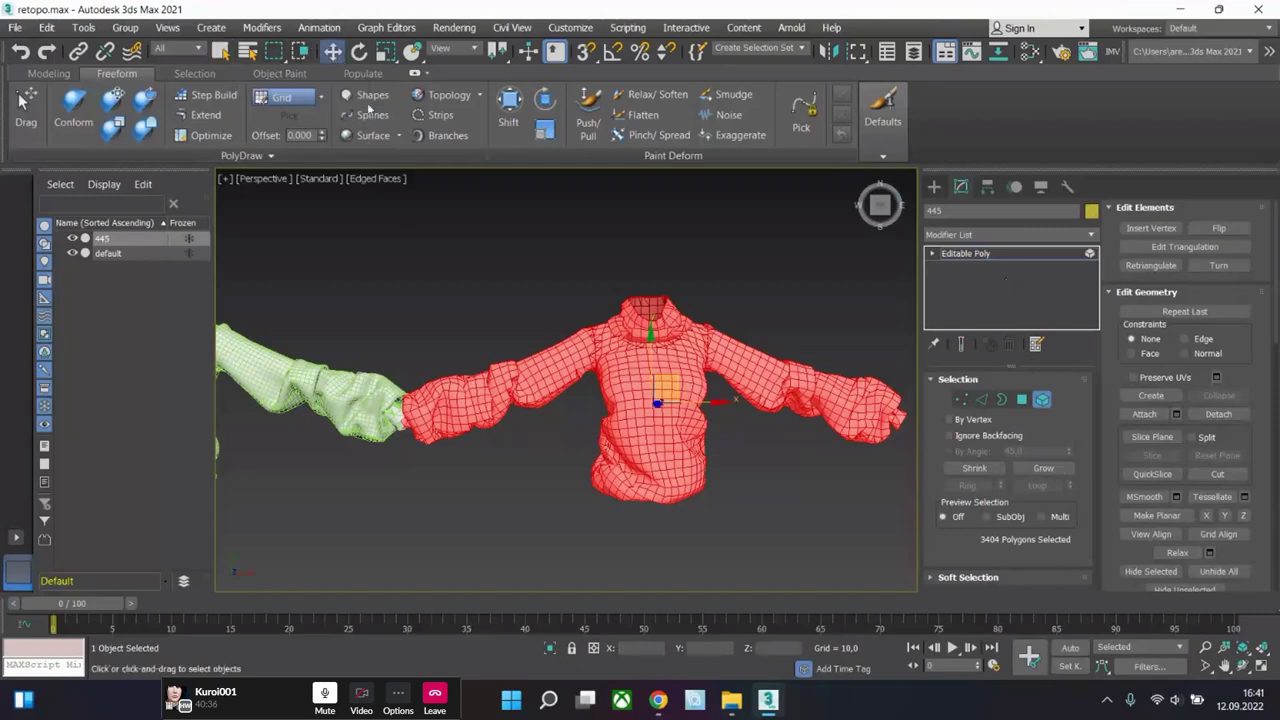
left_click_drag(701, 403, 852, 424)
right_click(852, 424)
middle_click_drag(813, 460, 735, 468)
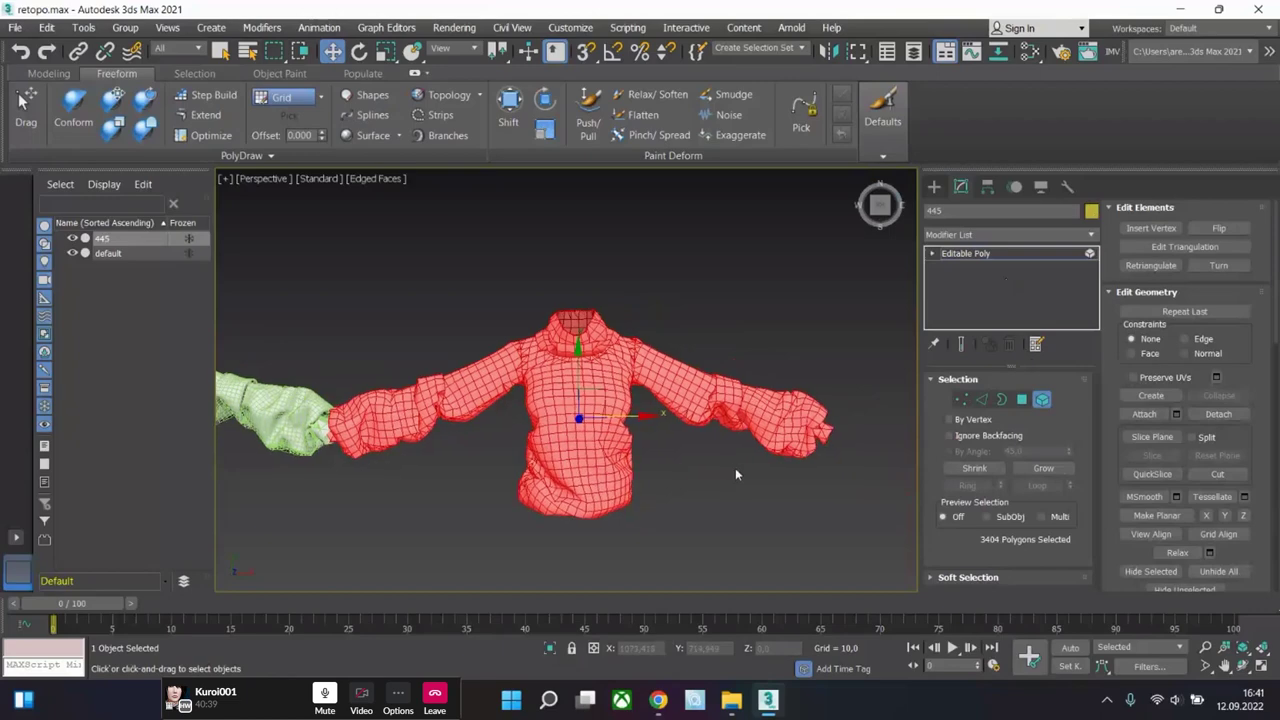
left_click(1014, 243)
left_click_drag(1093, 305, 1092, 595)
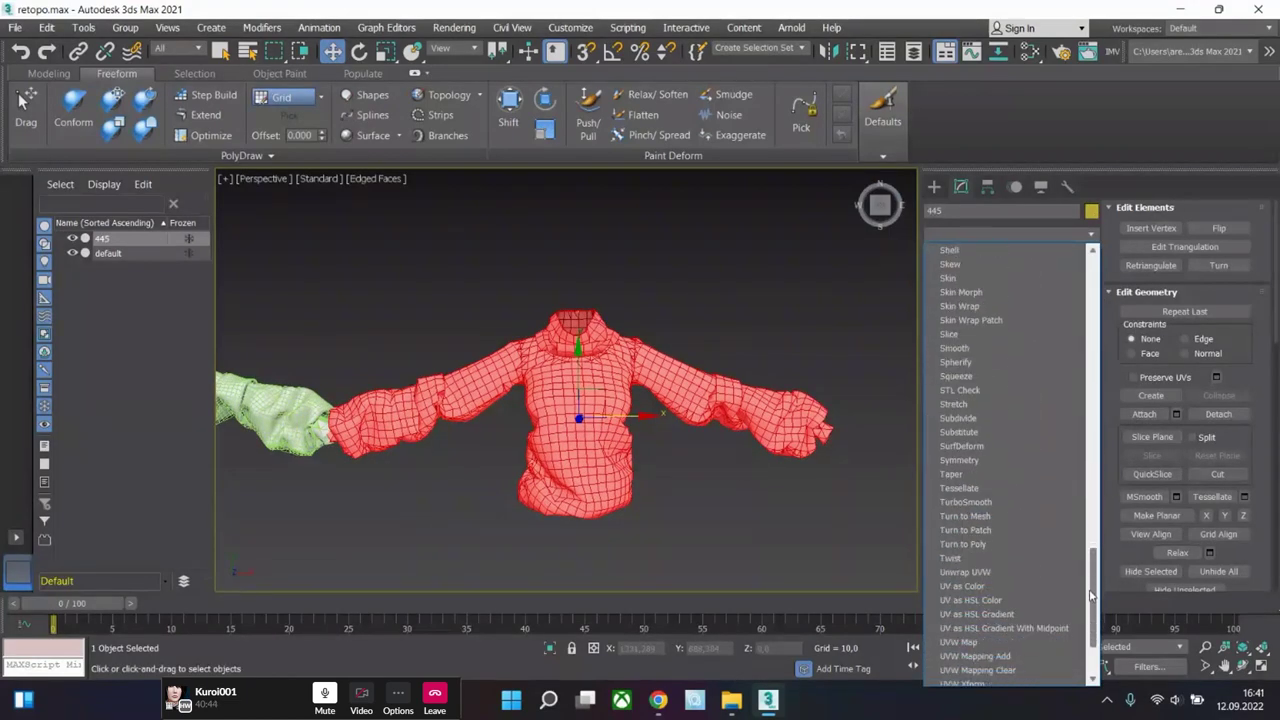
- Add a Retopology modifier to sweater 445, keeping ReForm as the method
scroll(960, 420, "up", 4)
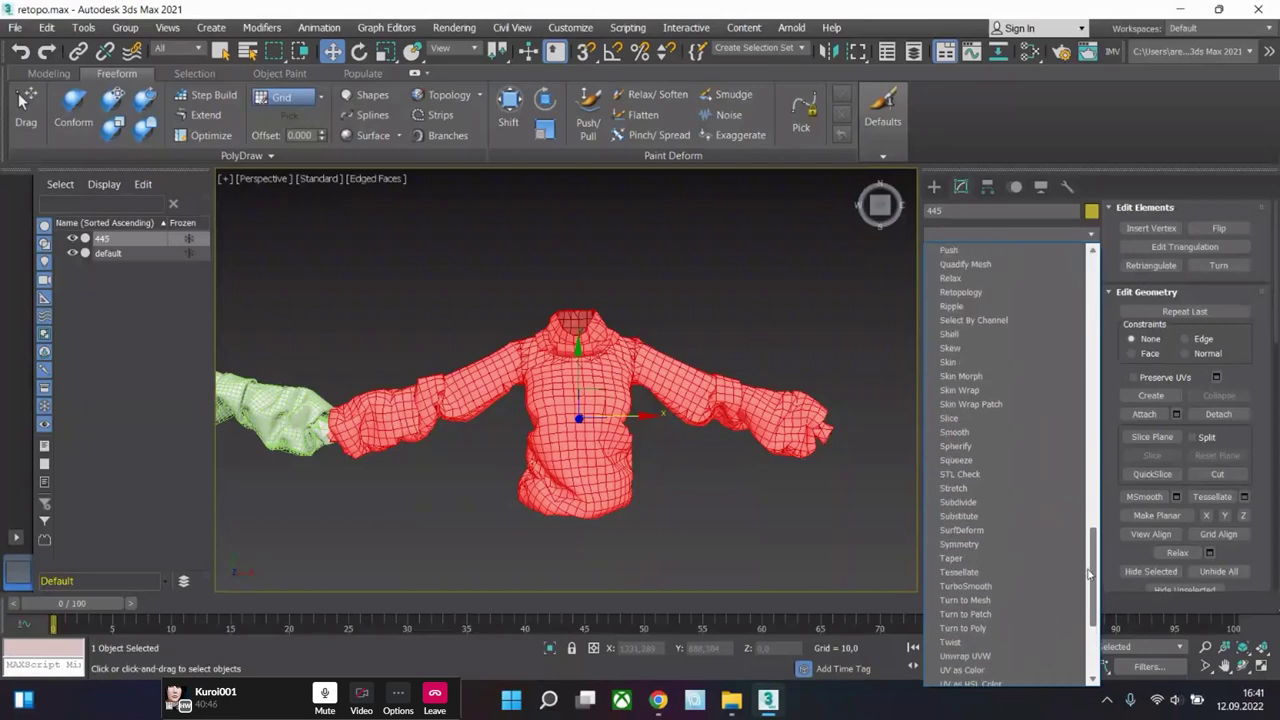
left_click(960, 362)
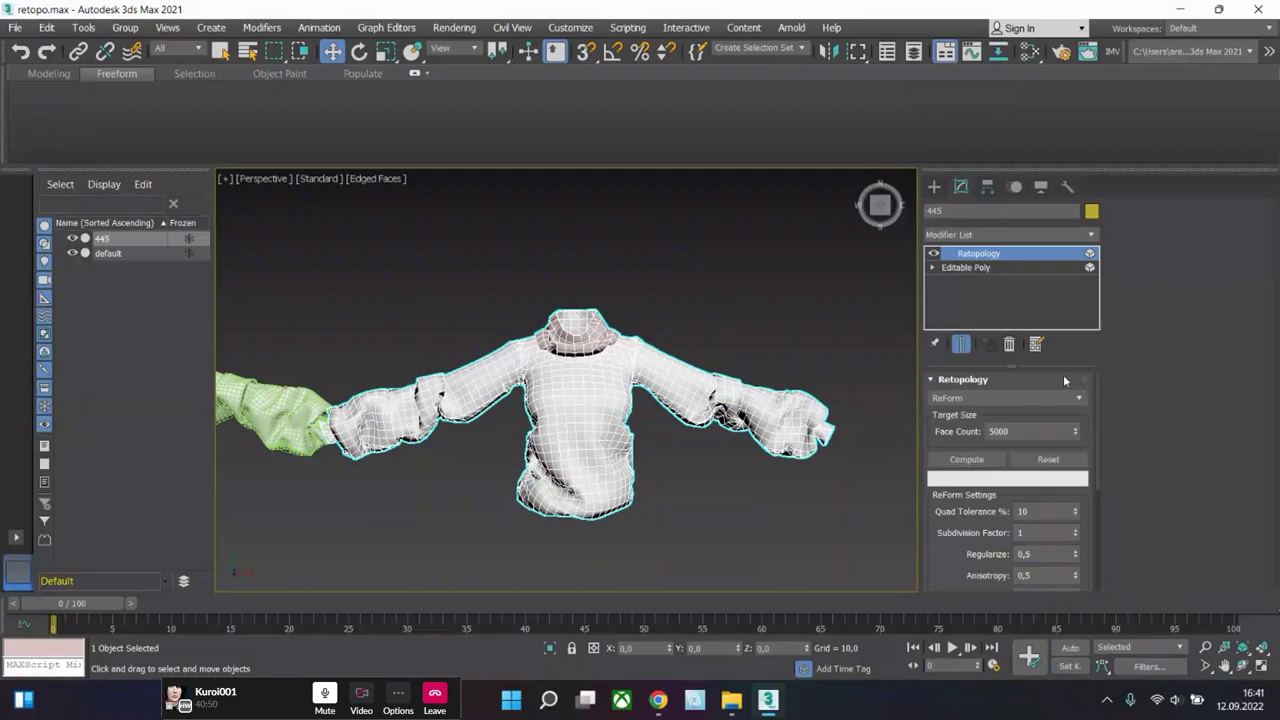
scroll(940, 562, "down", 5)
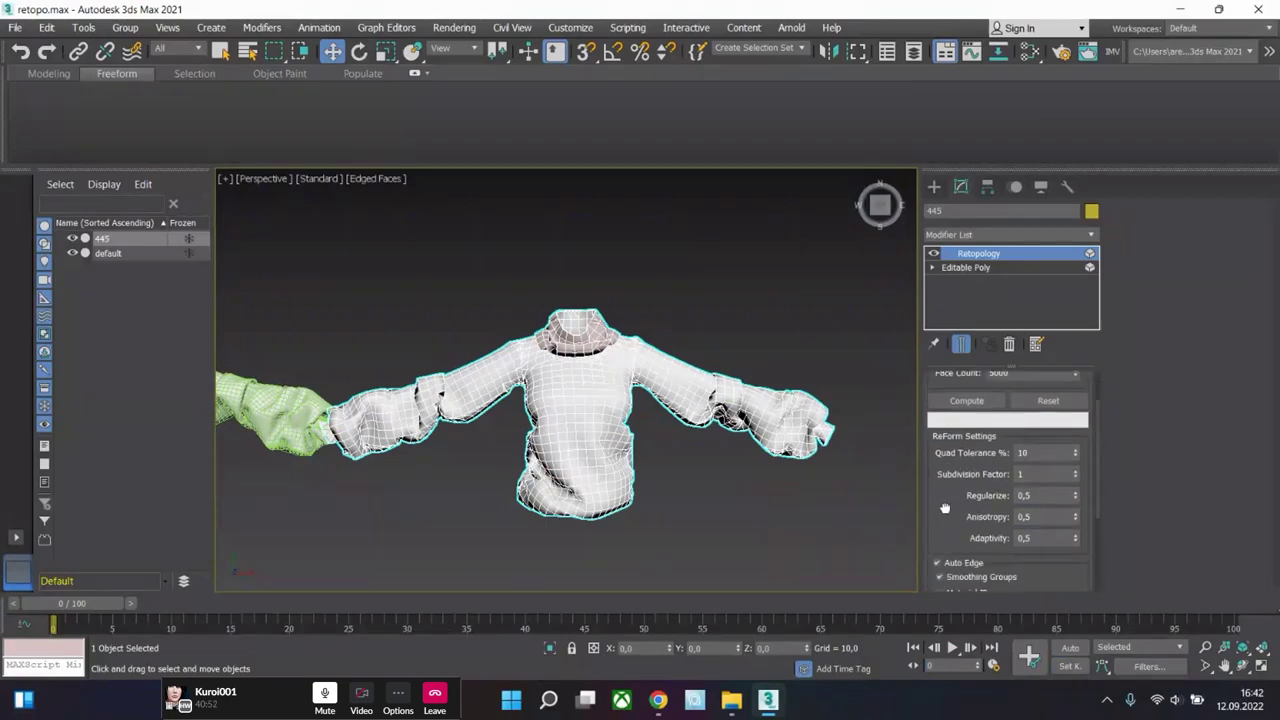
scroll(1010, 450, "up", 5)
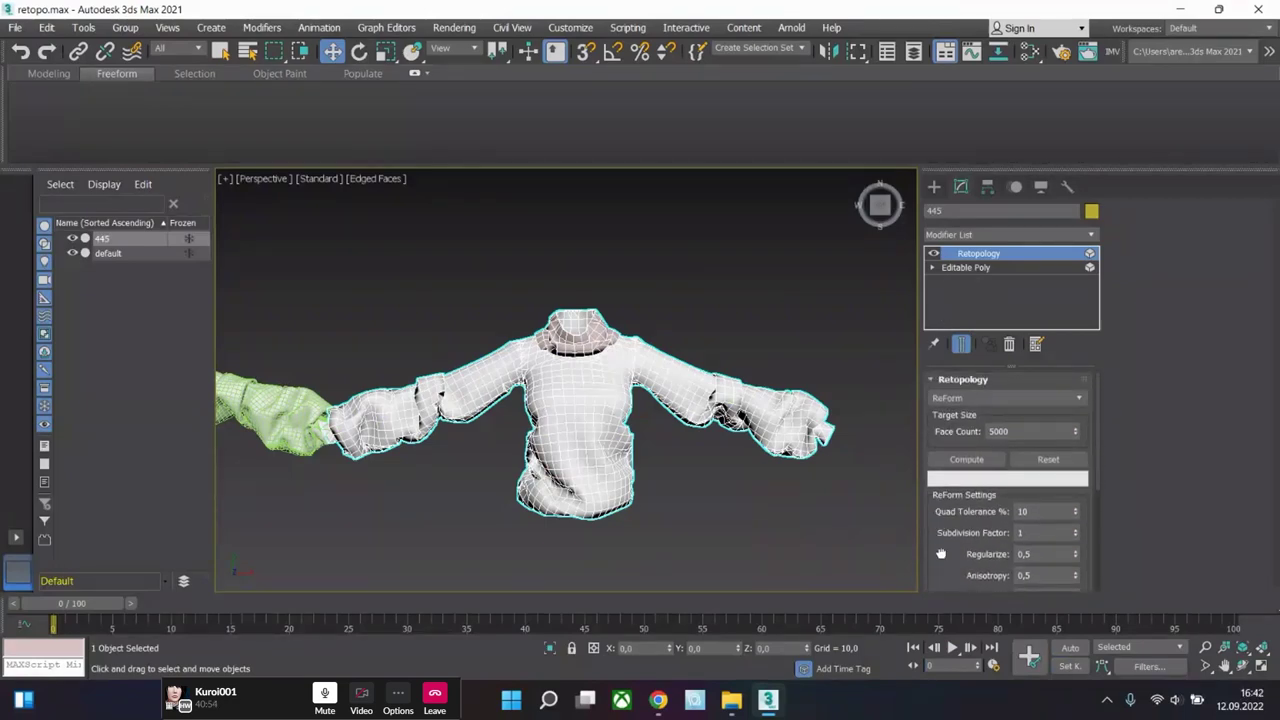
left_click(1078, 400)
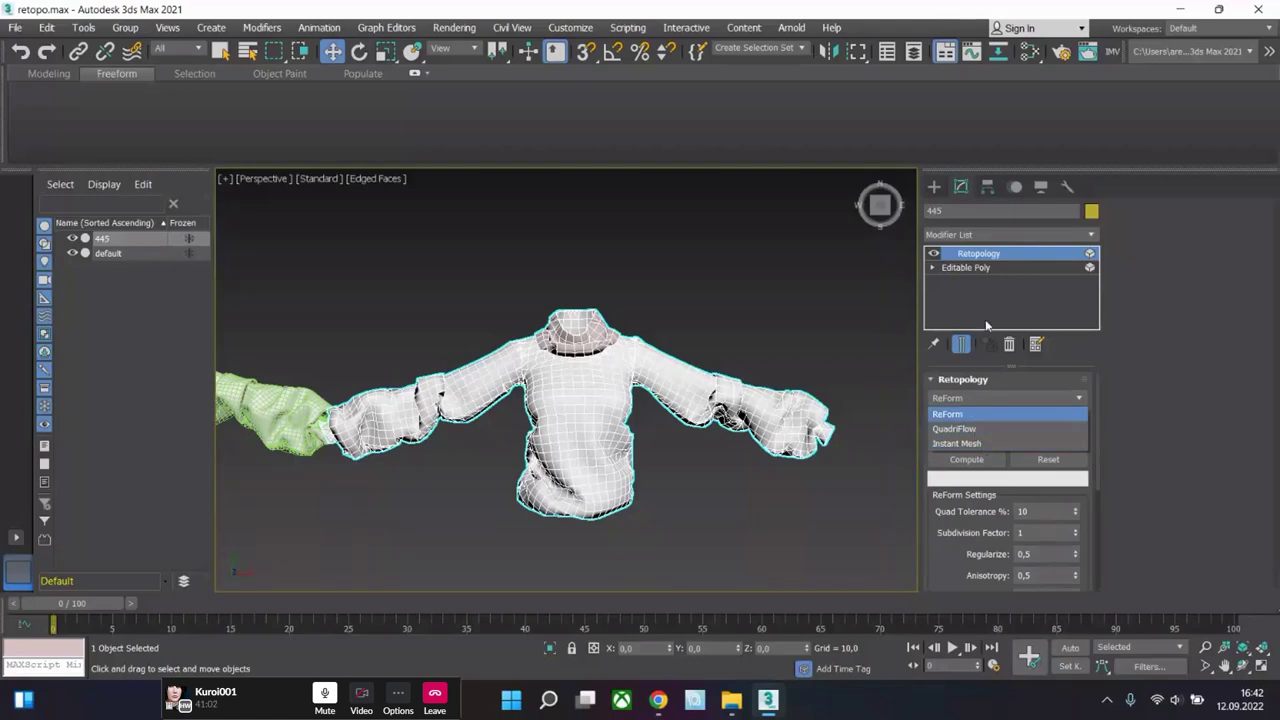
left_click(929, 116)
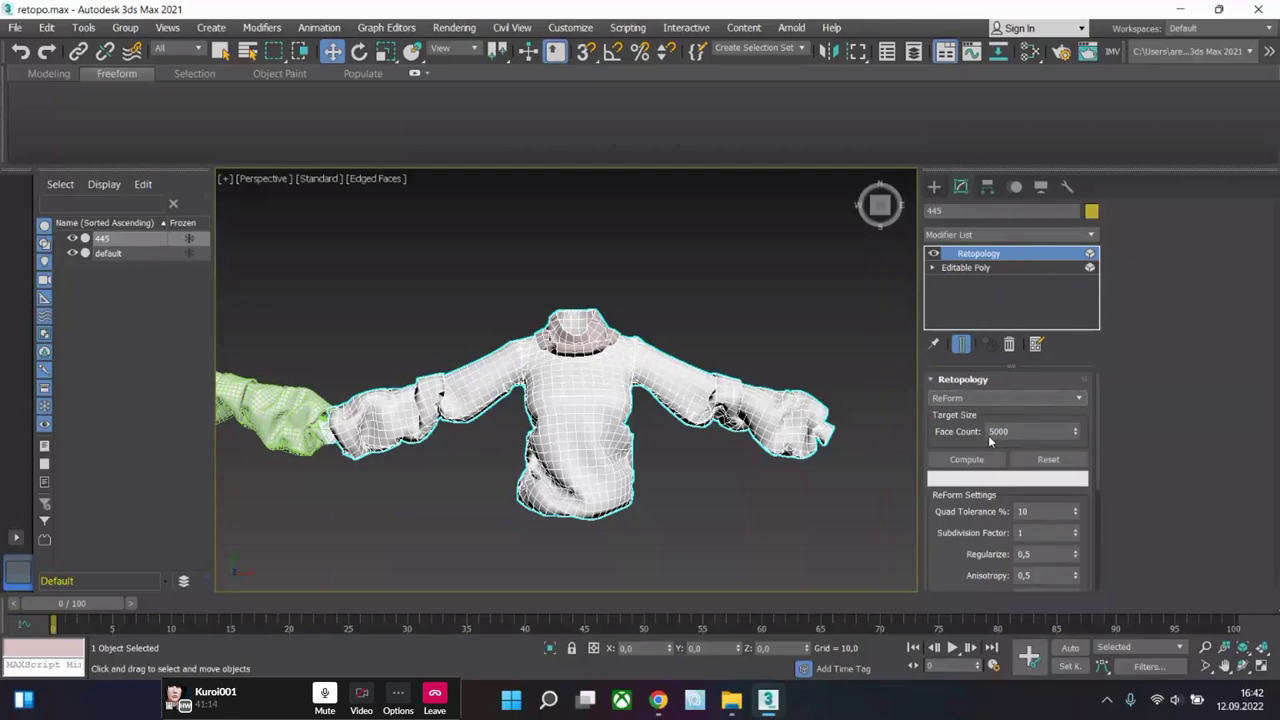
- Visit Editable Poly at polygon level below Retopology, then return to the Retopology settings
left_click(974, 268)
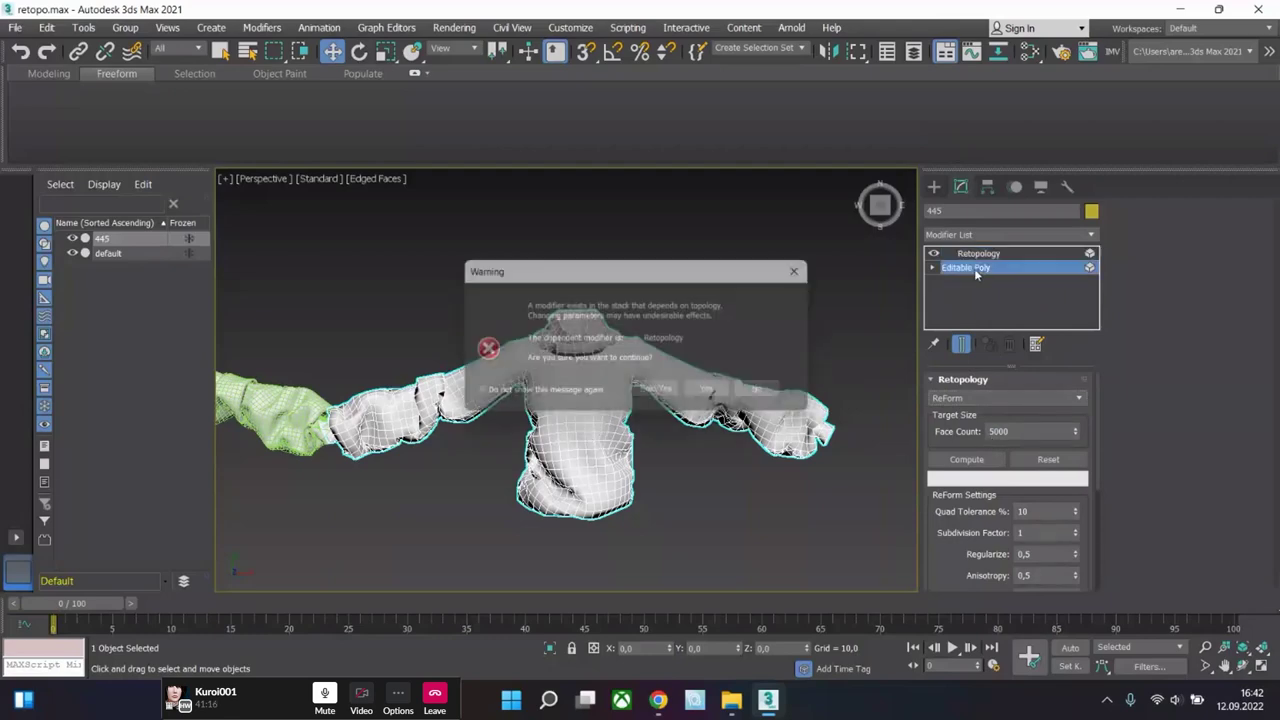
left_click(716, 395)
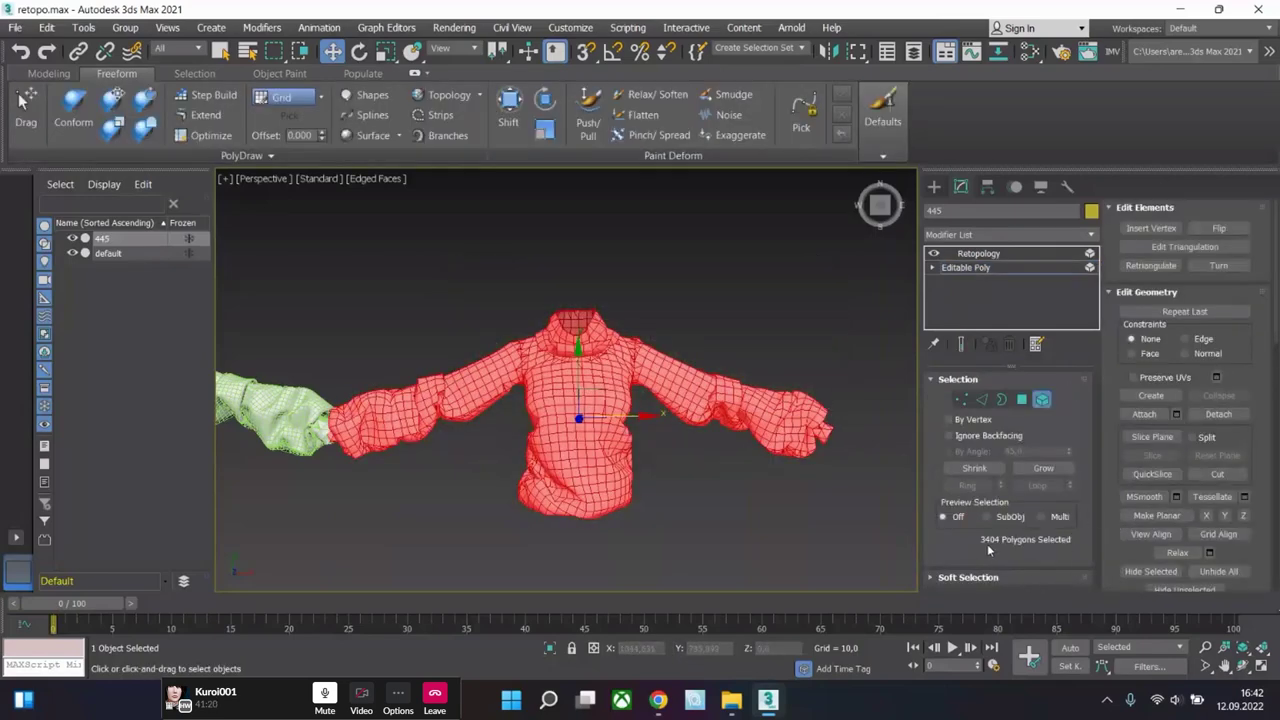
left_click(1024, 401)
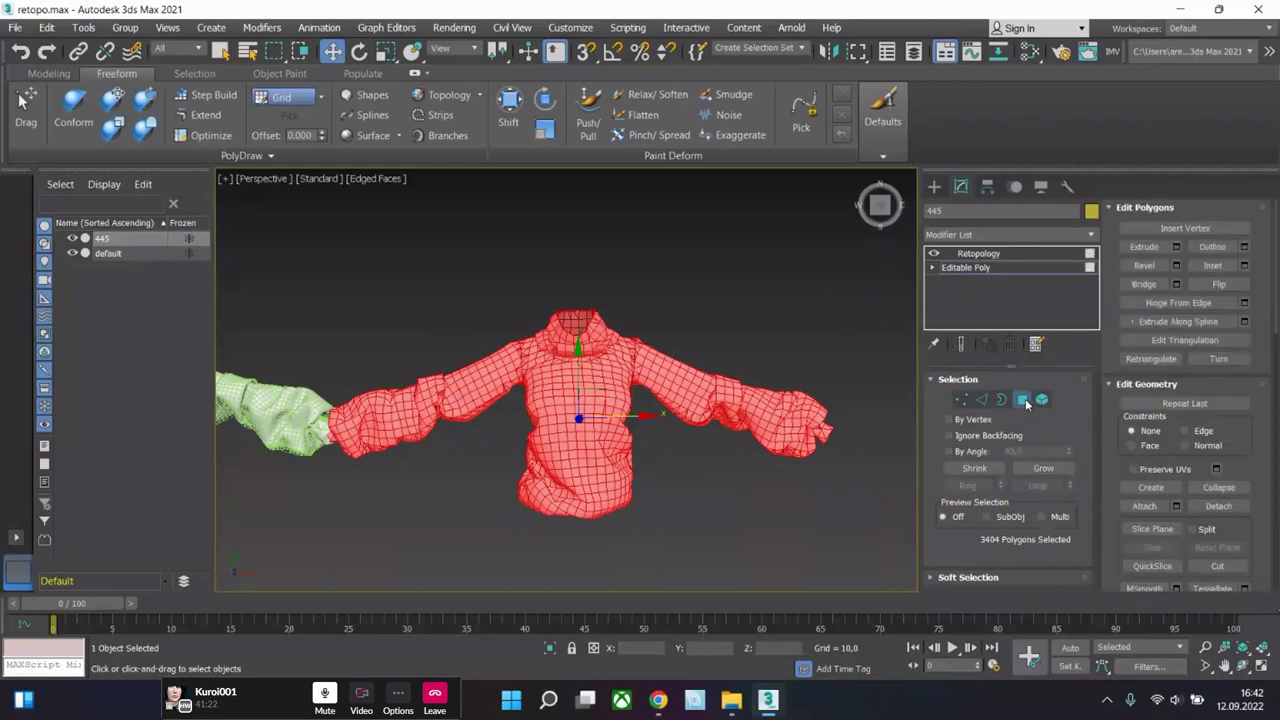
left_click(1009, 254)
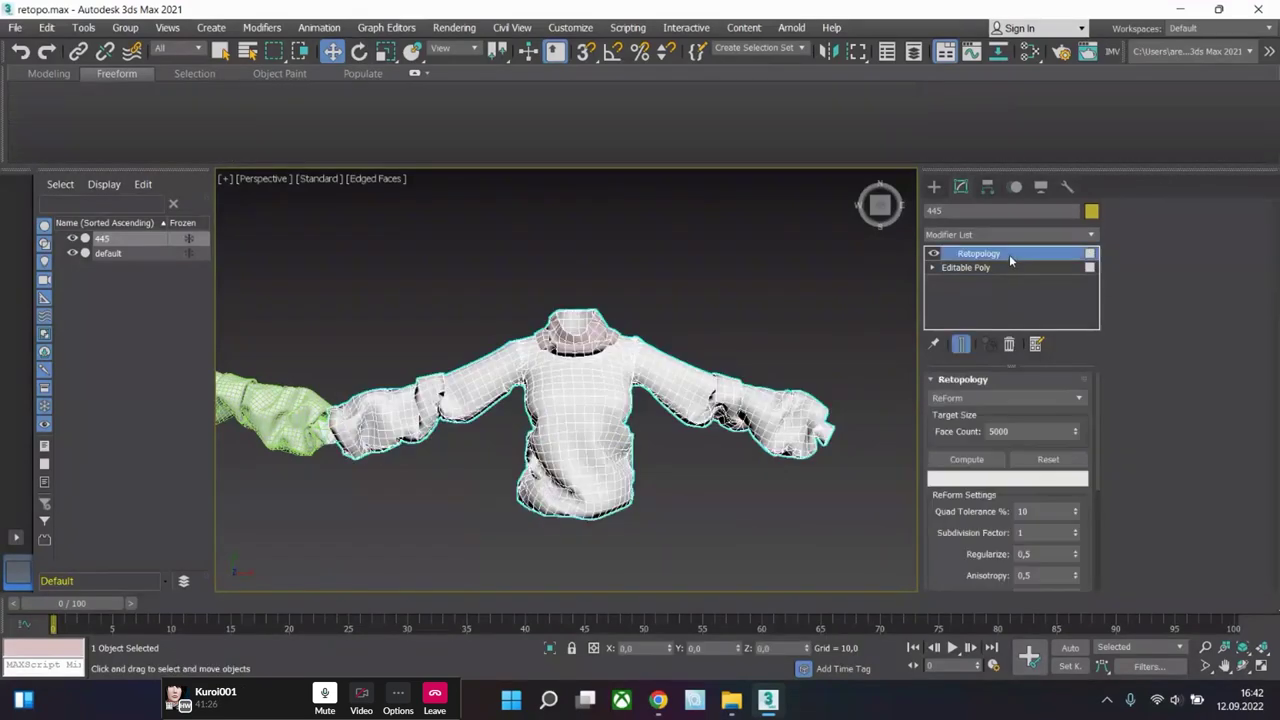
- Set Face Count to 4000 and Regularize to 1,0, then compute the retopology
left_click(1038, 440)
type("4000")
left_click_drag(937, 534, 950, 558)
left_click_drag(970, 543, 971, 471)
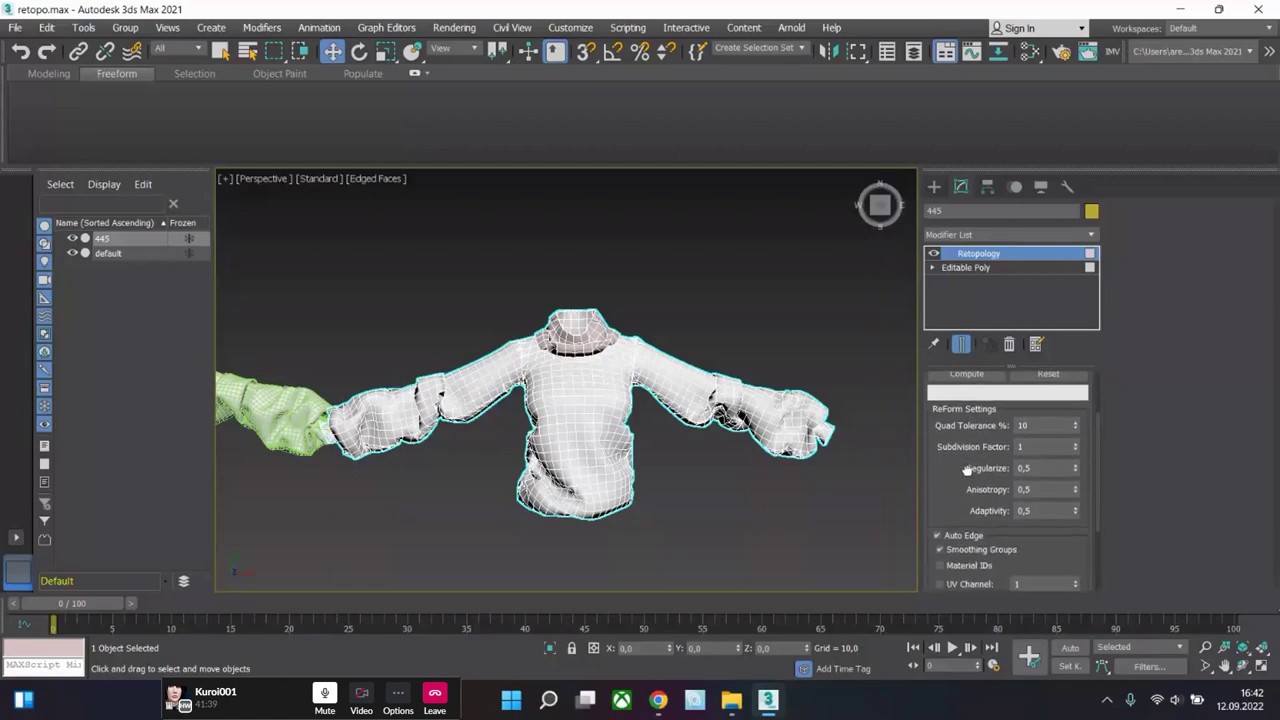
left_click(1040, 468)
left_click_drag(956, 466, 978, 530)
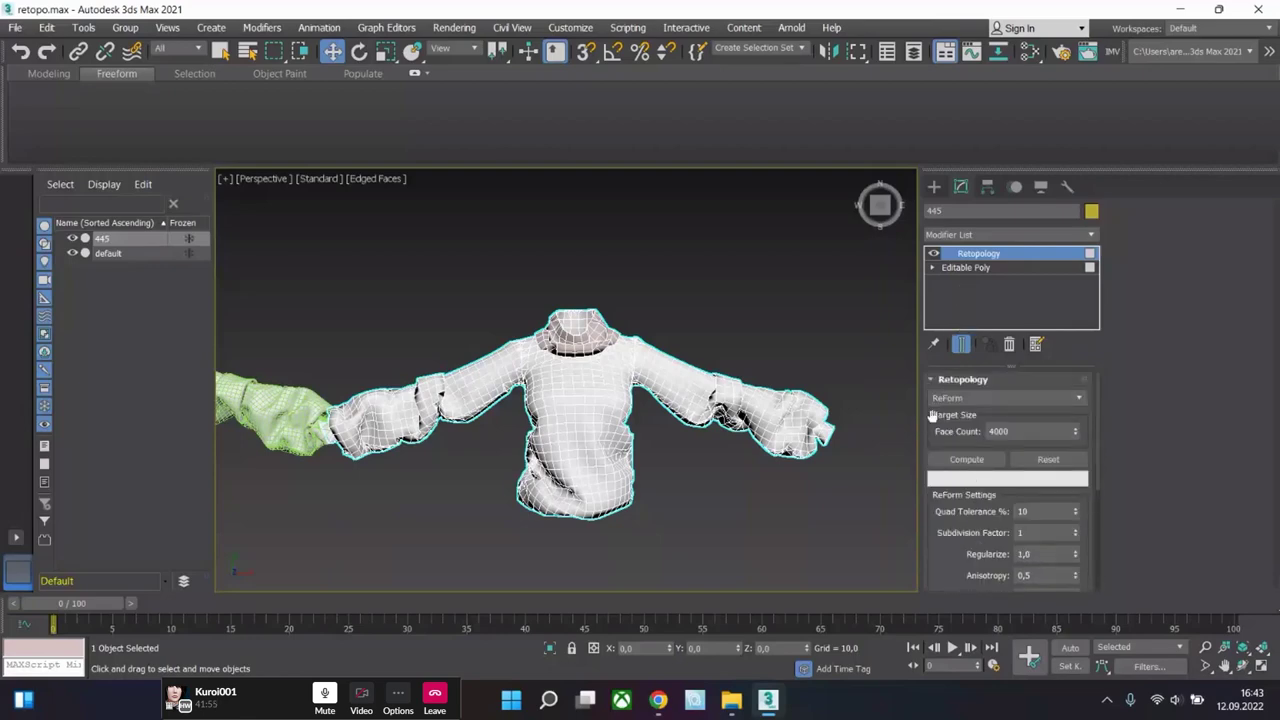
left_click(970, 462)
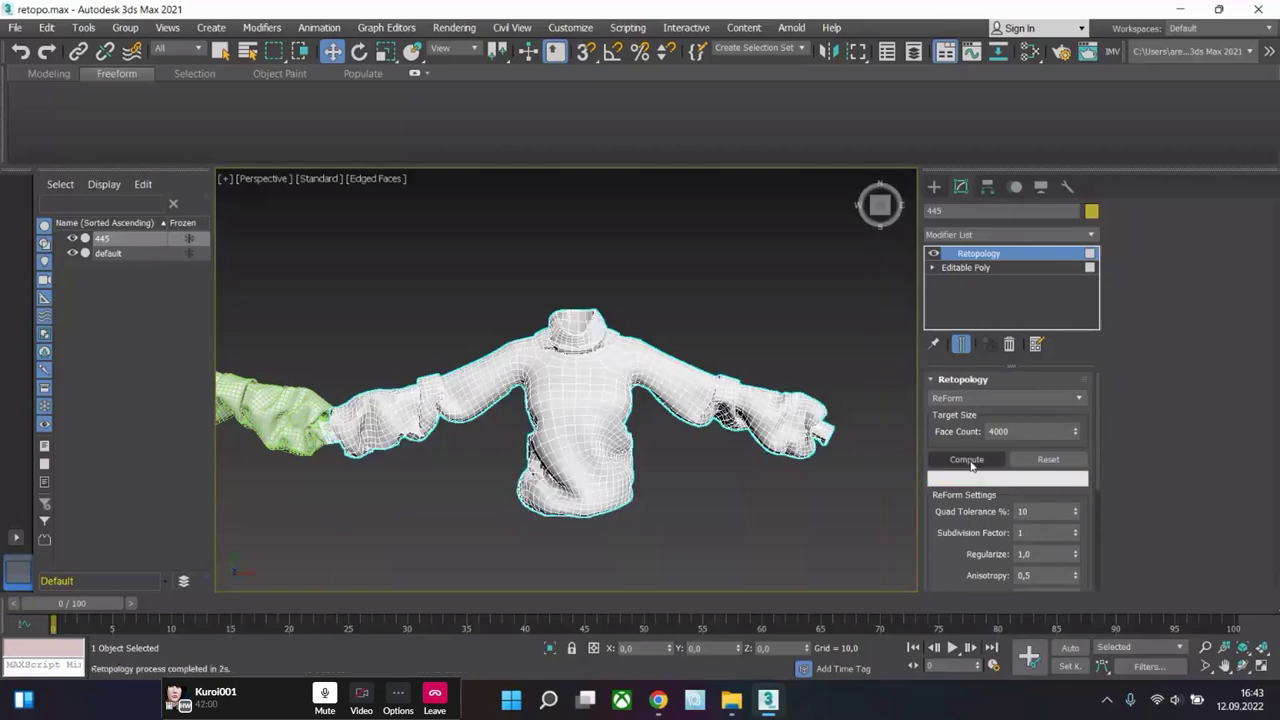
scroll(505, 433, "up", 3)
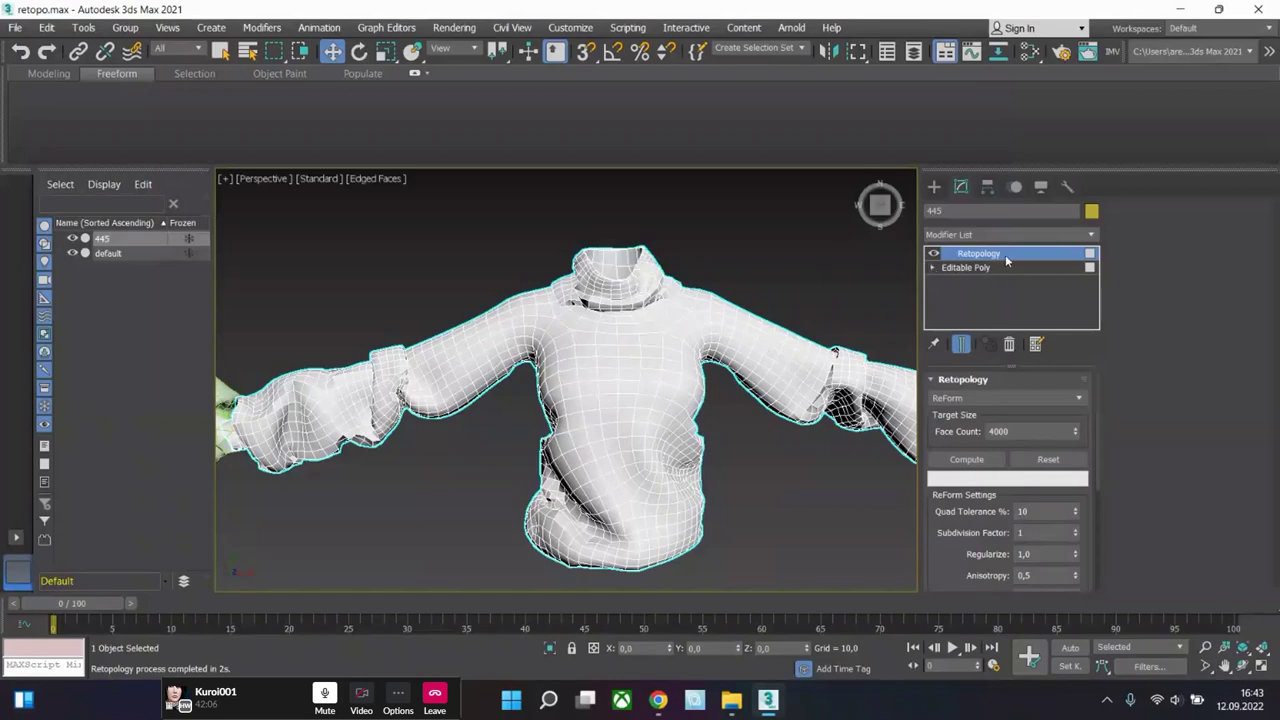
- Collapse the Modeling ribbon and toggle Retopology off and on to compare a sleeve
left_click(48, 74)
left_click(63, 76)
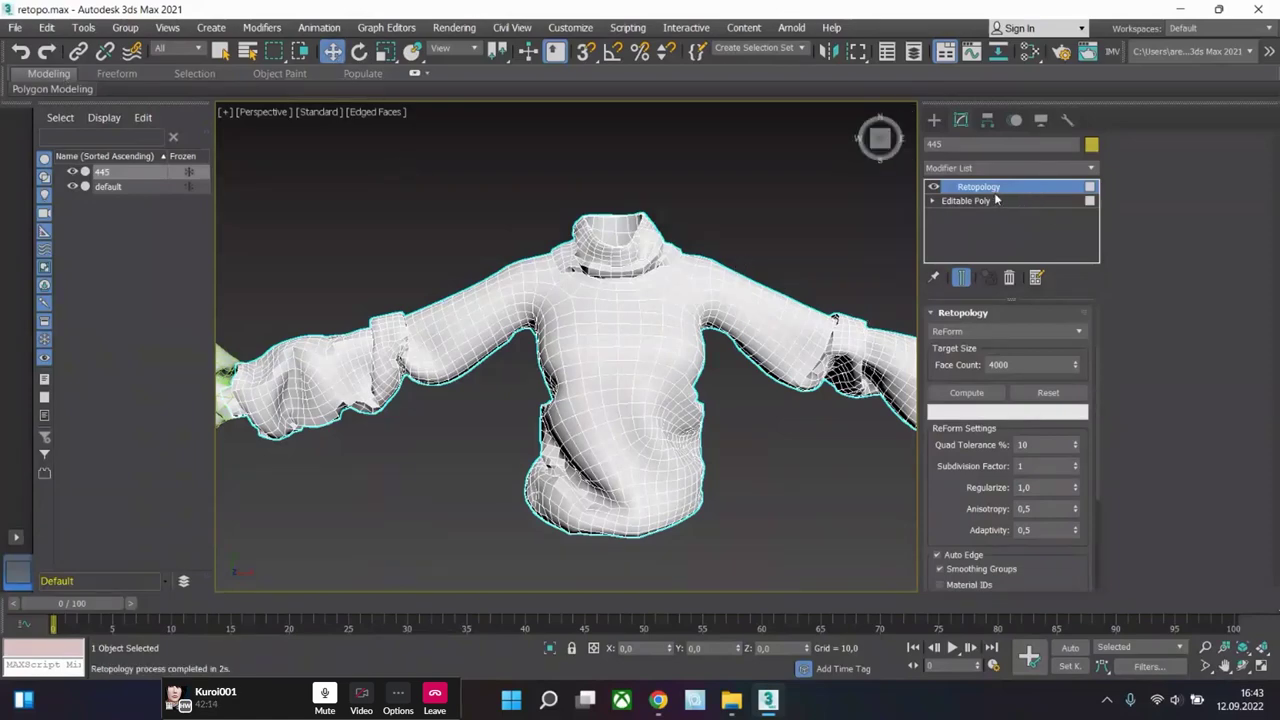
middle_click_drag(852, 301, 538, 232, "alt")
middle_click_drag(495, 331, 740, 392, "alt")
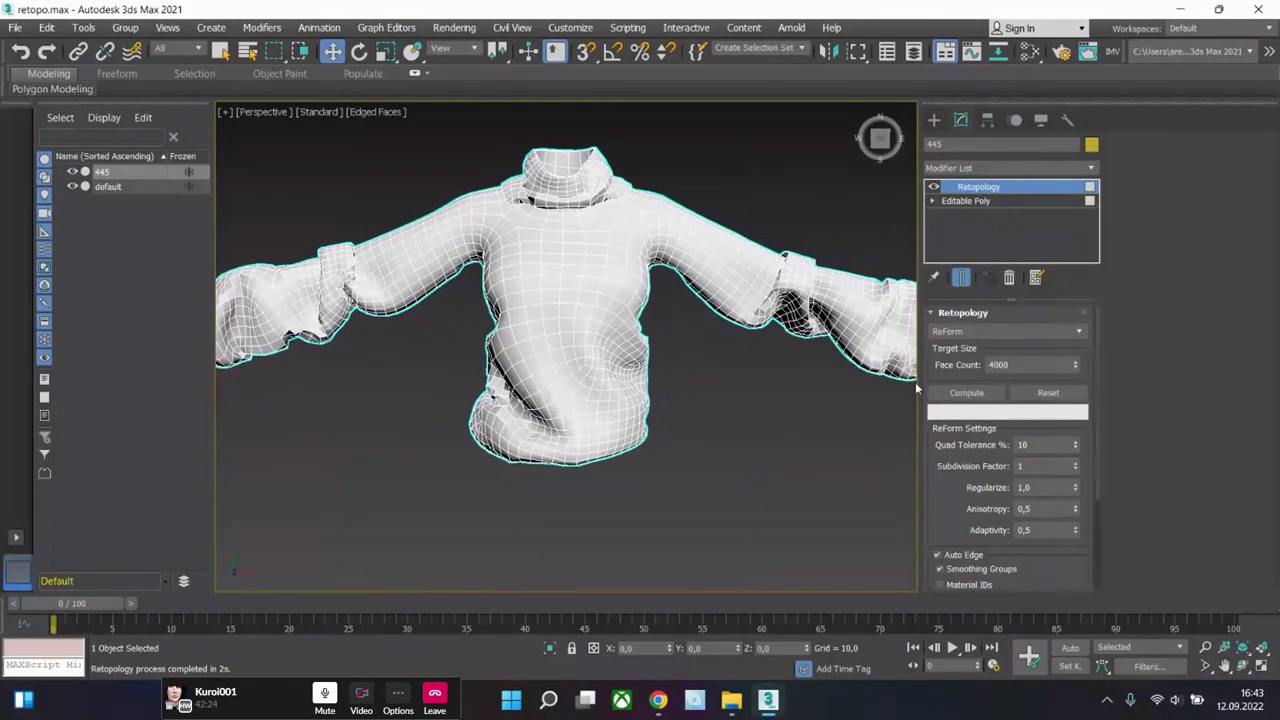
left_click(935, 188)
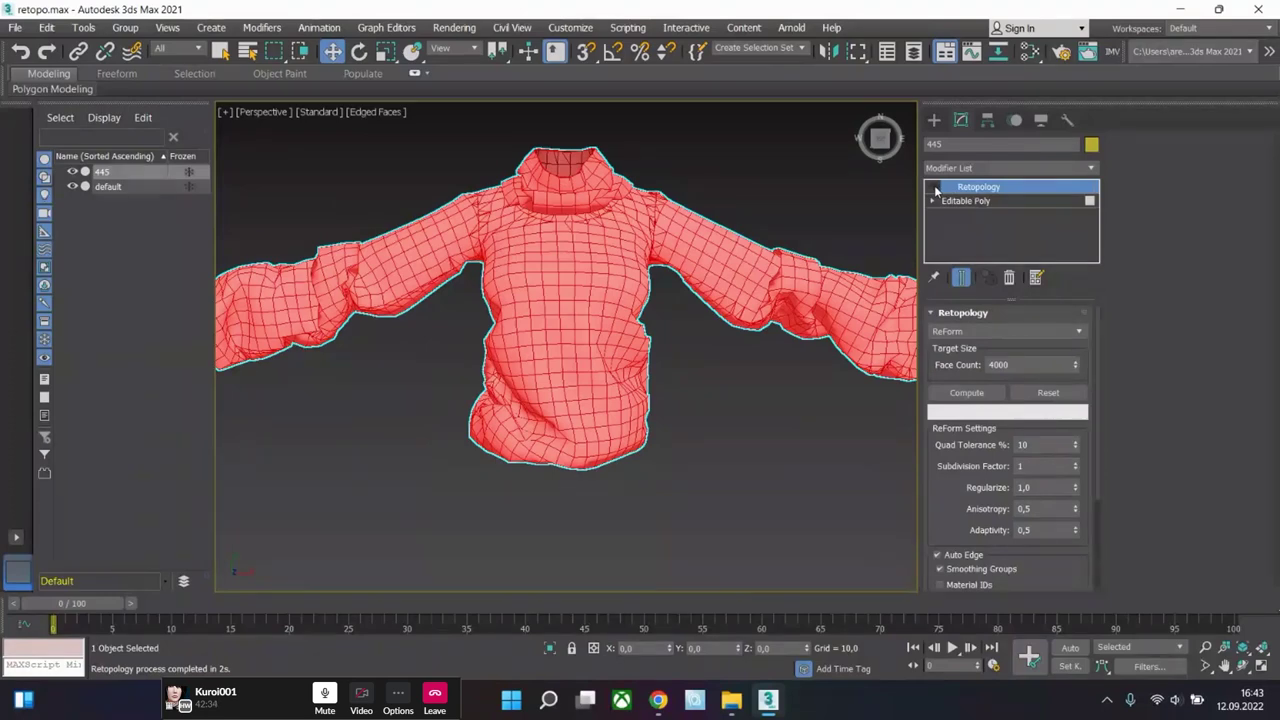
left_click(935, 188)
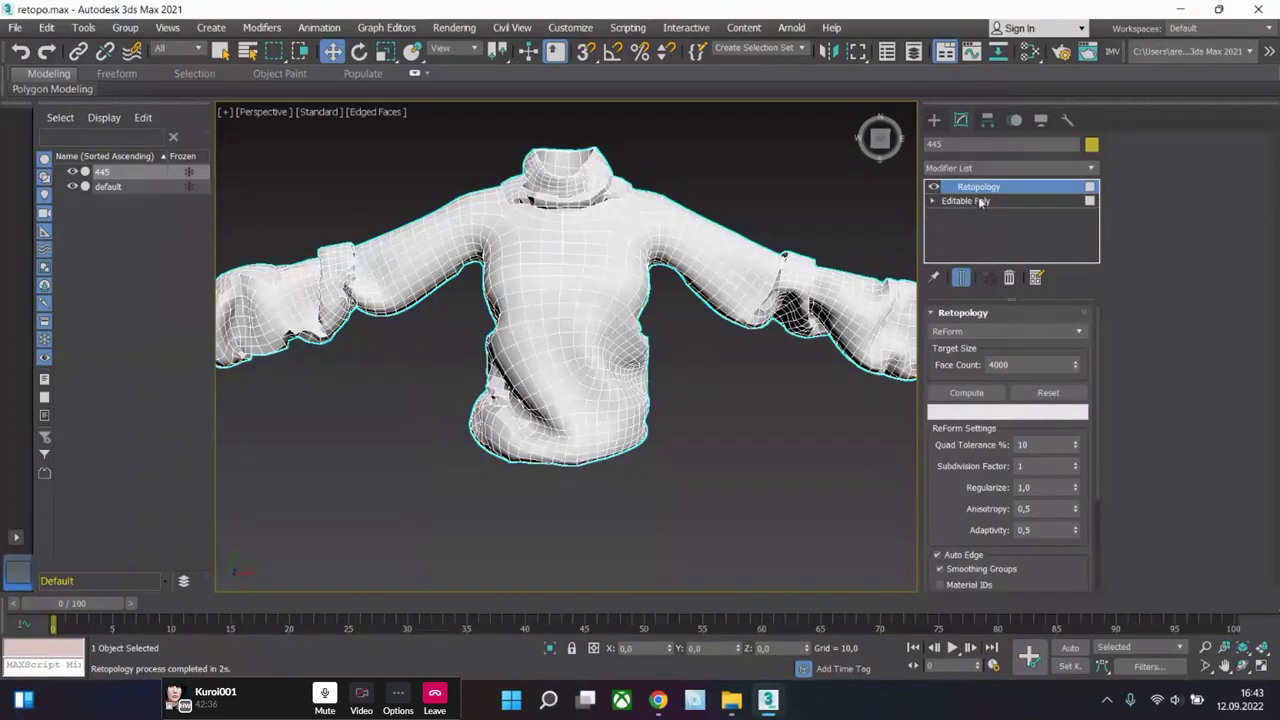
- Orbit around the retopologized sweater from three-quarter, front and sleeve views
scroll(958, 498, "down", 3)
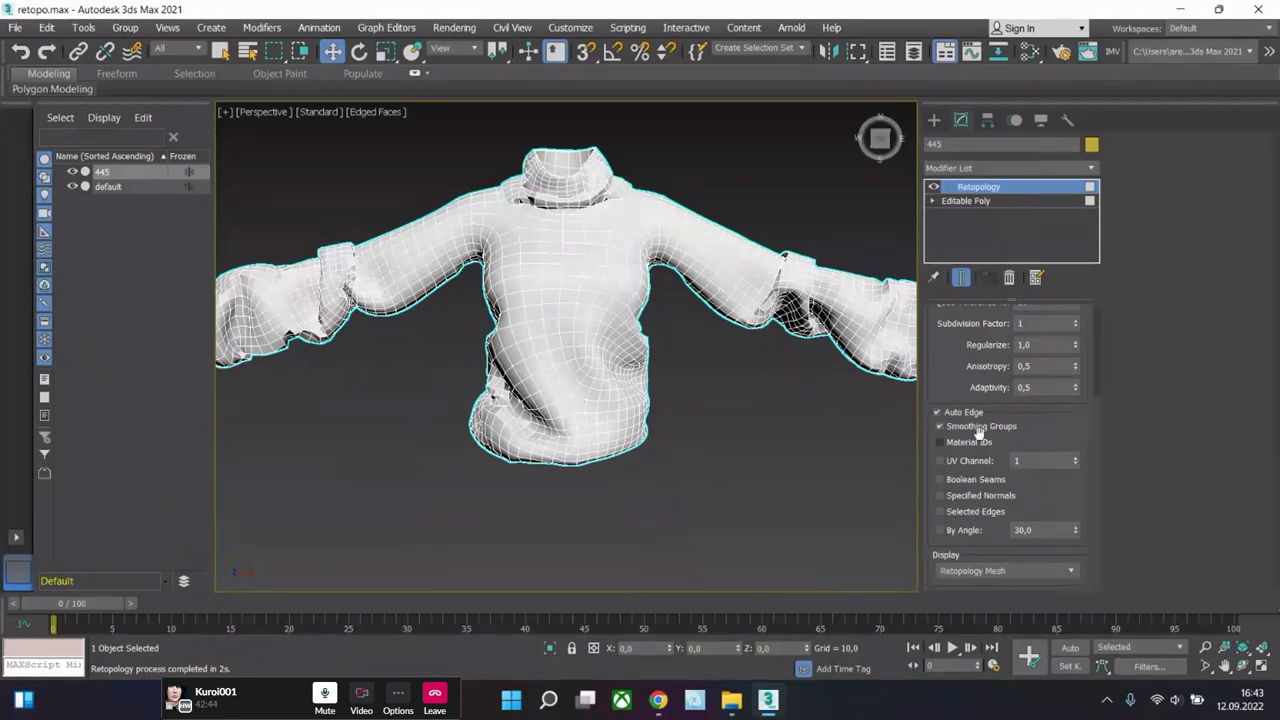
scroll(958, 380, "up", 3)
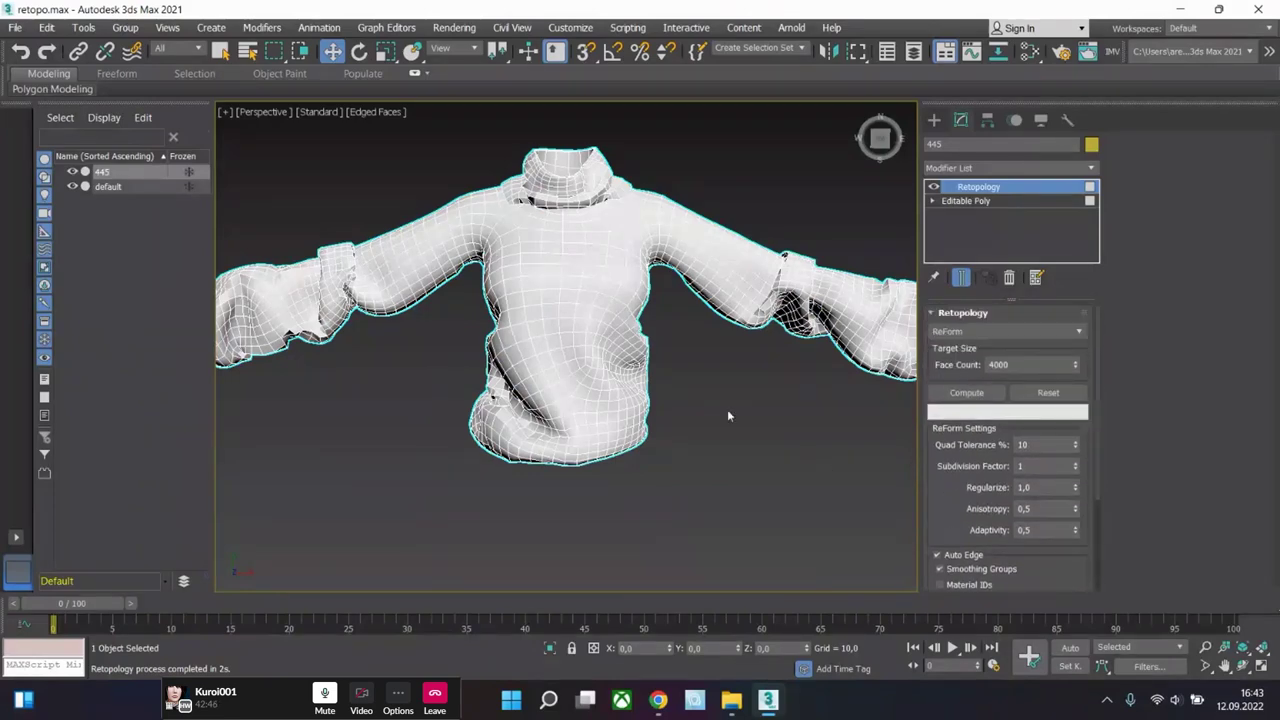
scroll(730, 422, "up", 5)
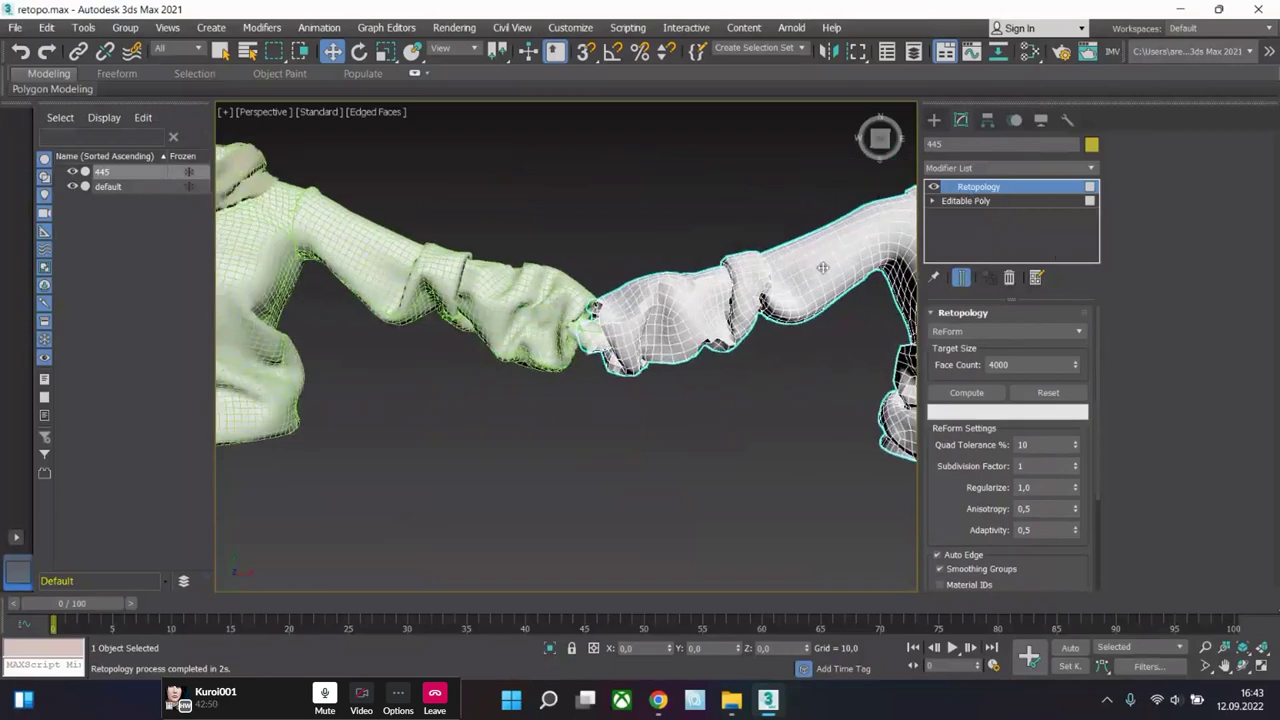
scroll(470, 360, "down", 5)
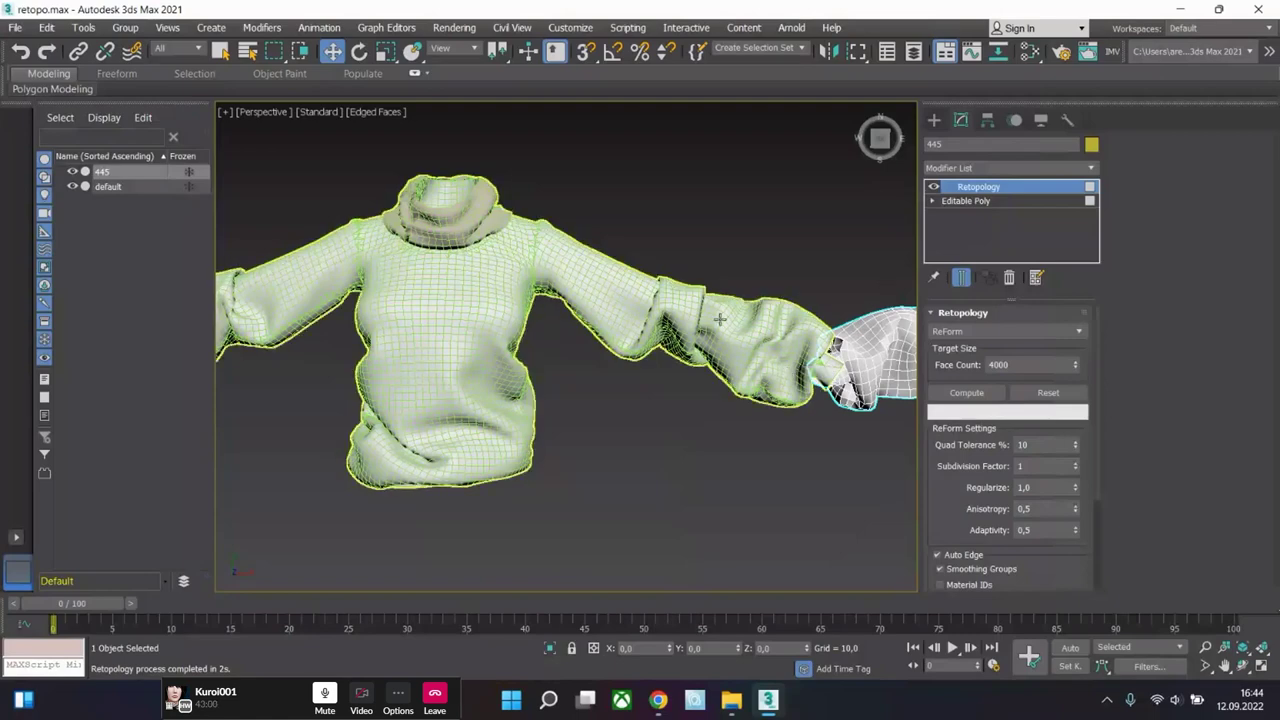
middle_click_drag(408, 281, 620, 336, "alt")
middle_click_drag(765, 400, 691, 376, "alt")
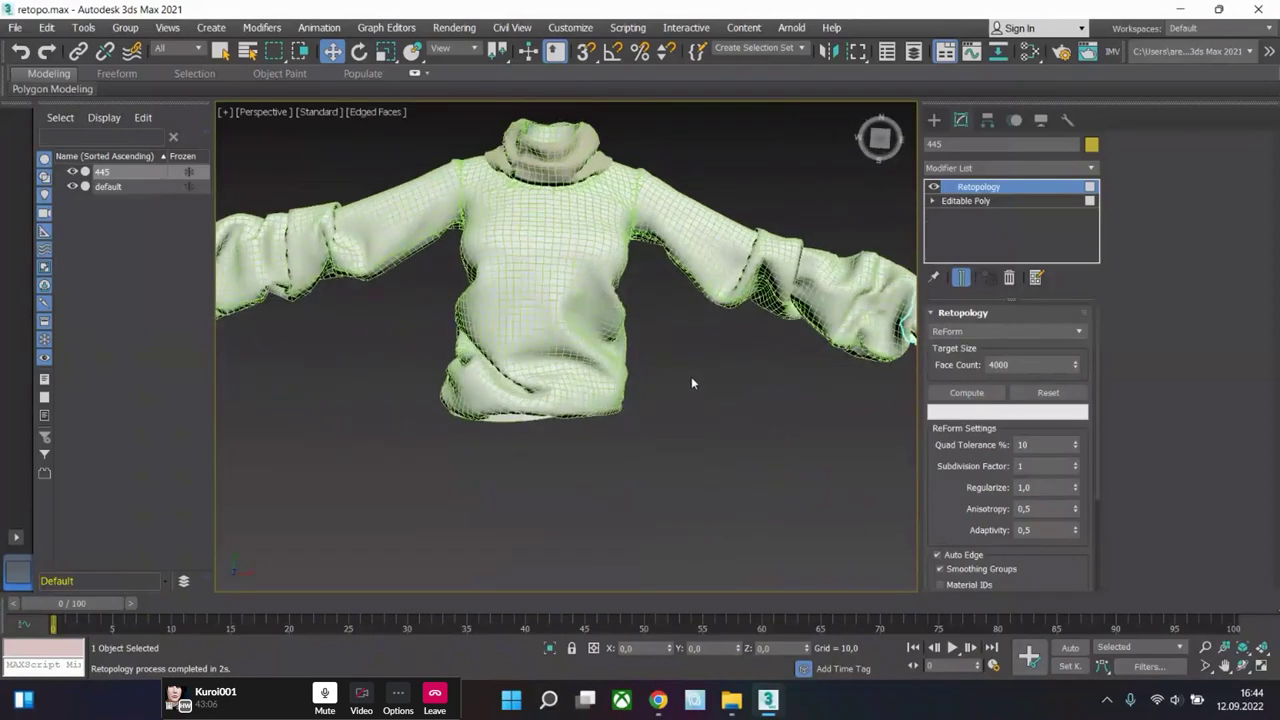
middle_click_drag(828, 360, 735, 379, "alt")
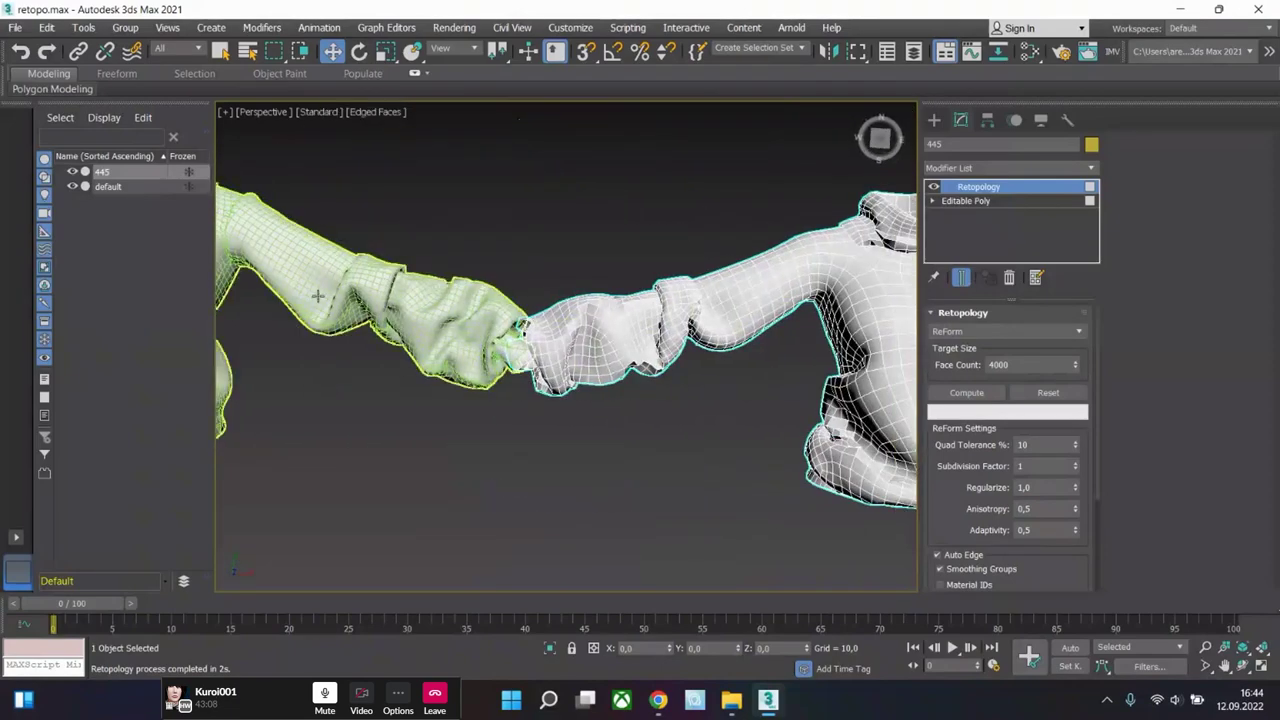
middle_click_drag(818, 357, 549, 309, "alt")
- Recompute the retopology at 8000 faces, declining the warning to keep the result active
double_click(1000, 365)
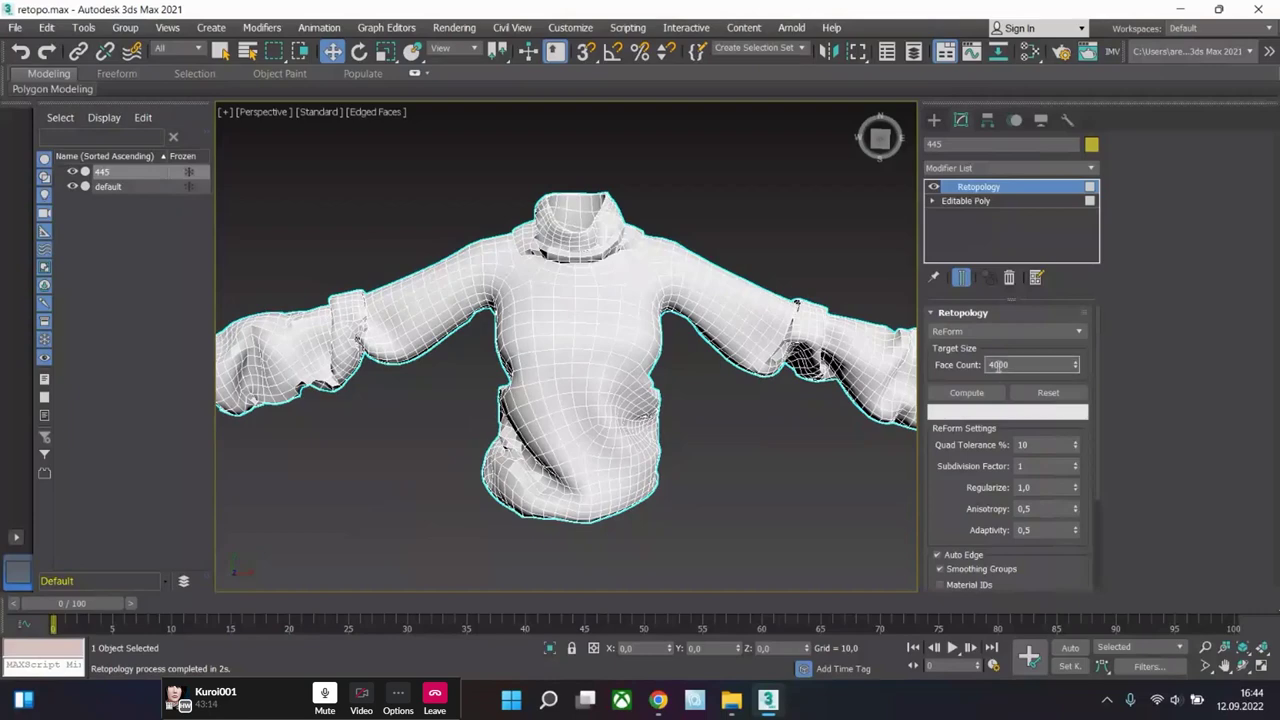
type("8000")
left_click(972, 395)
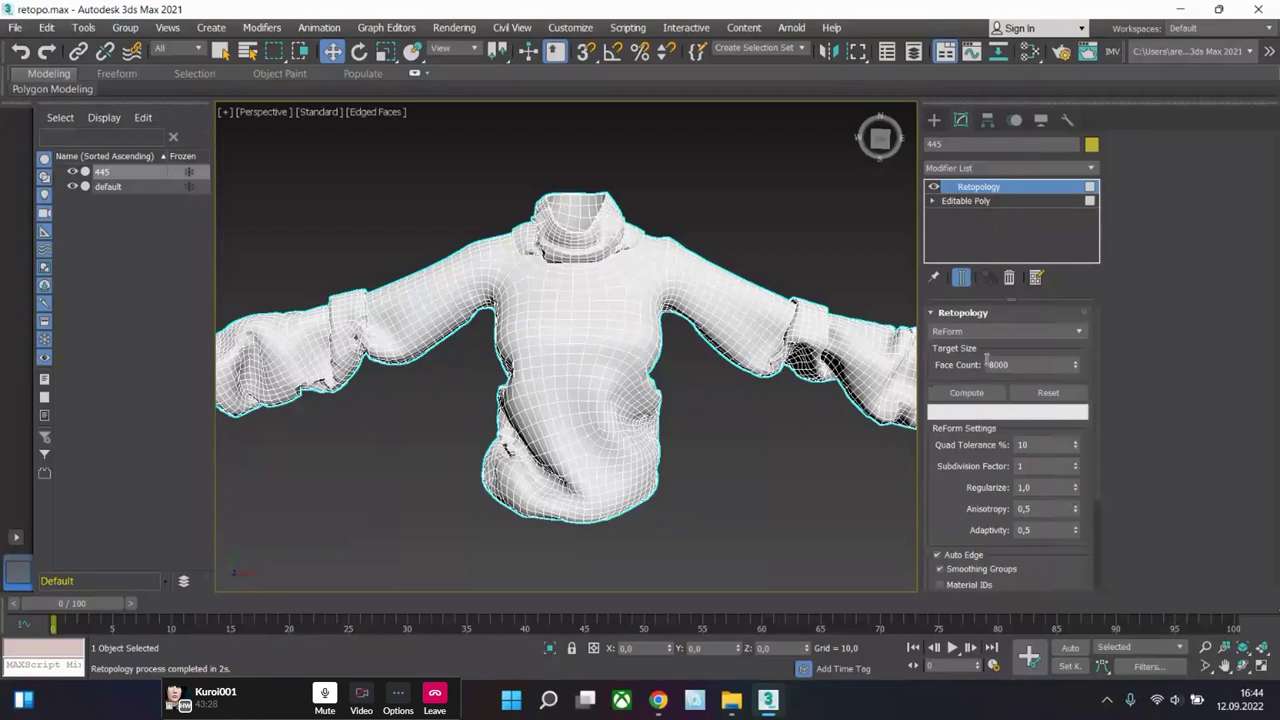
left_click(965, 201)
left_click(769, 391)
scroll(723, 237, "down", 5)
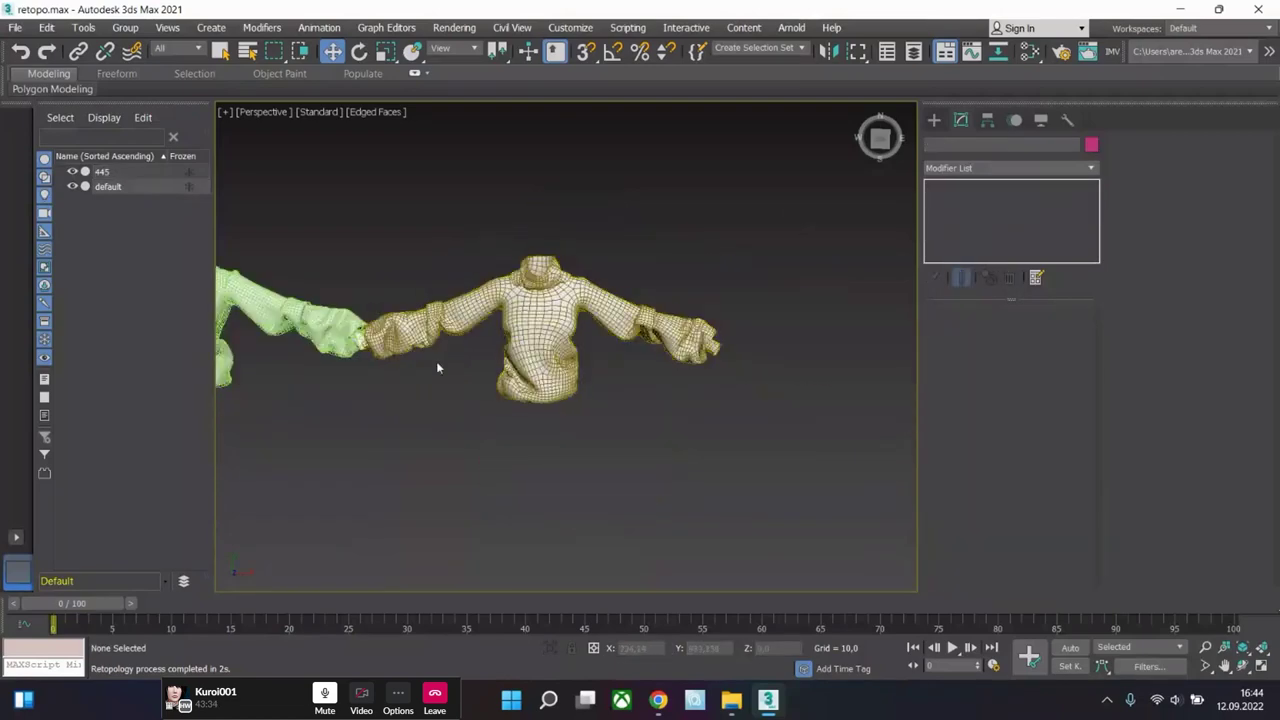
- Slide sweater 445 to the right, then select and frame the original default sweater
middle_click_drag(437, 366, 743, 325)
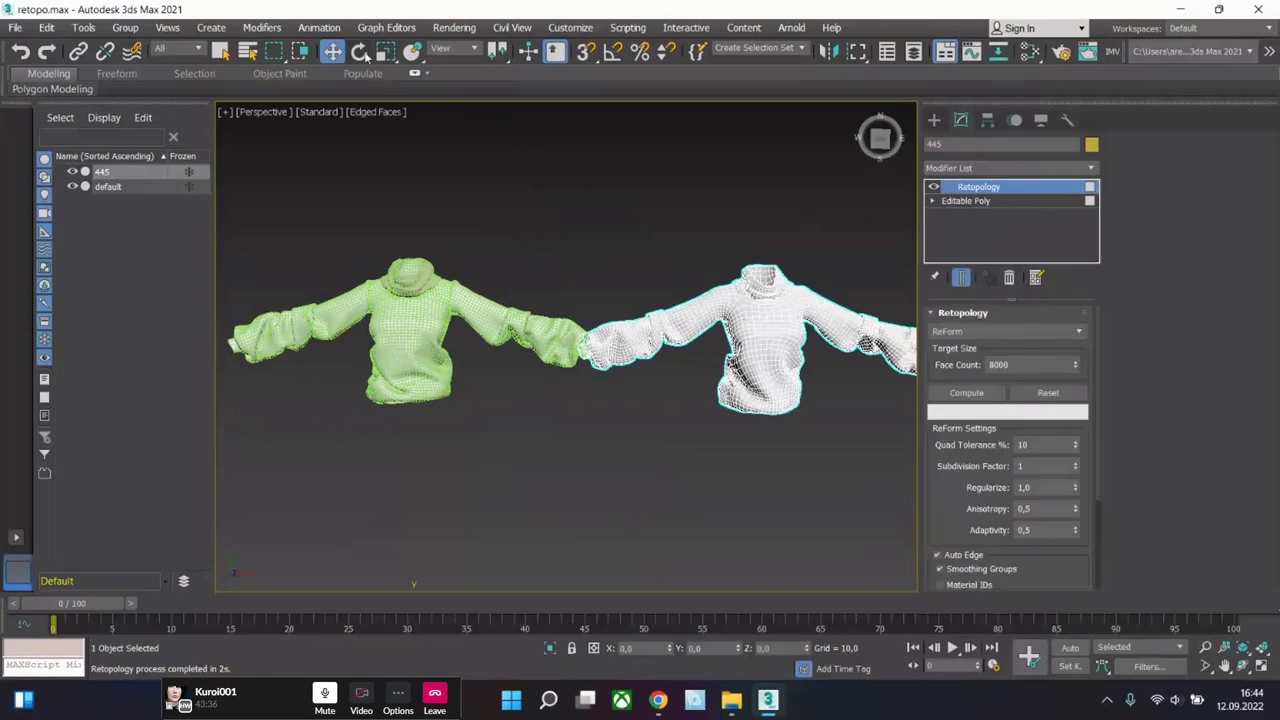
scroll(648, 281, "down", 2)
left_click_drag(537, 526, 844, 538)
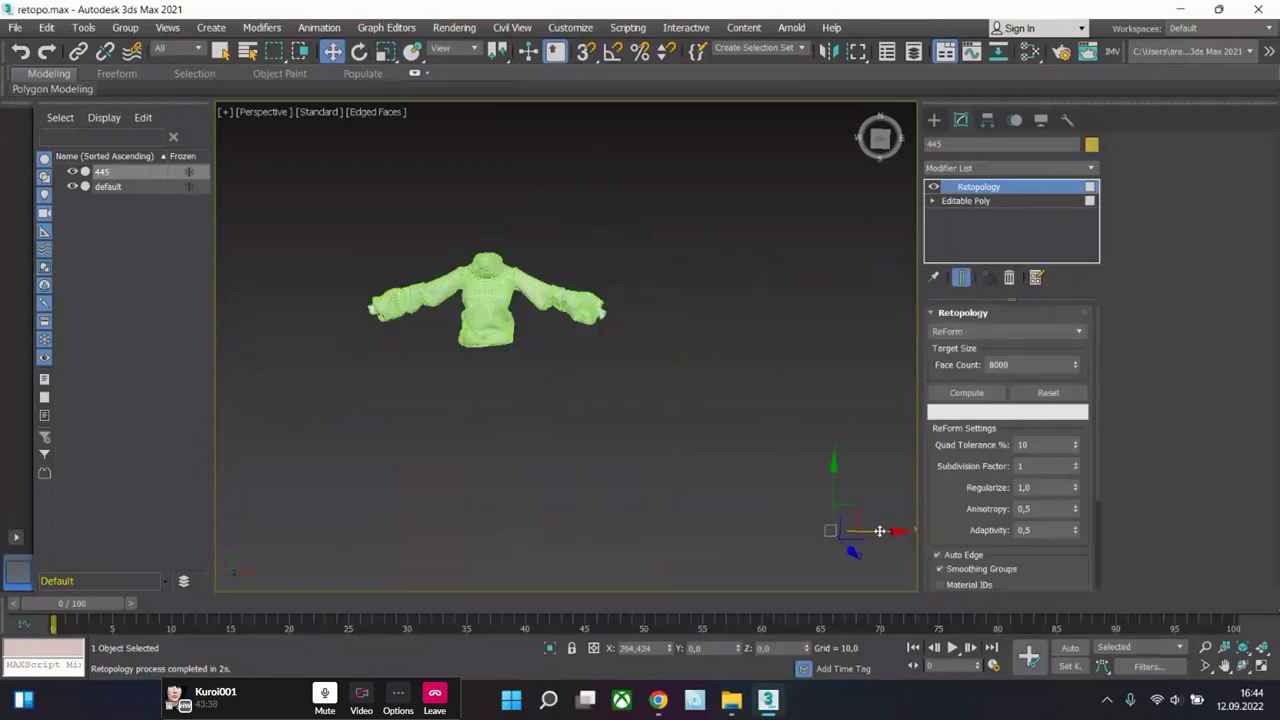
left_click(487, 292)
key("z")
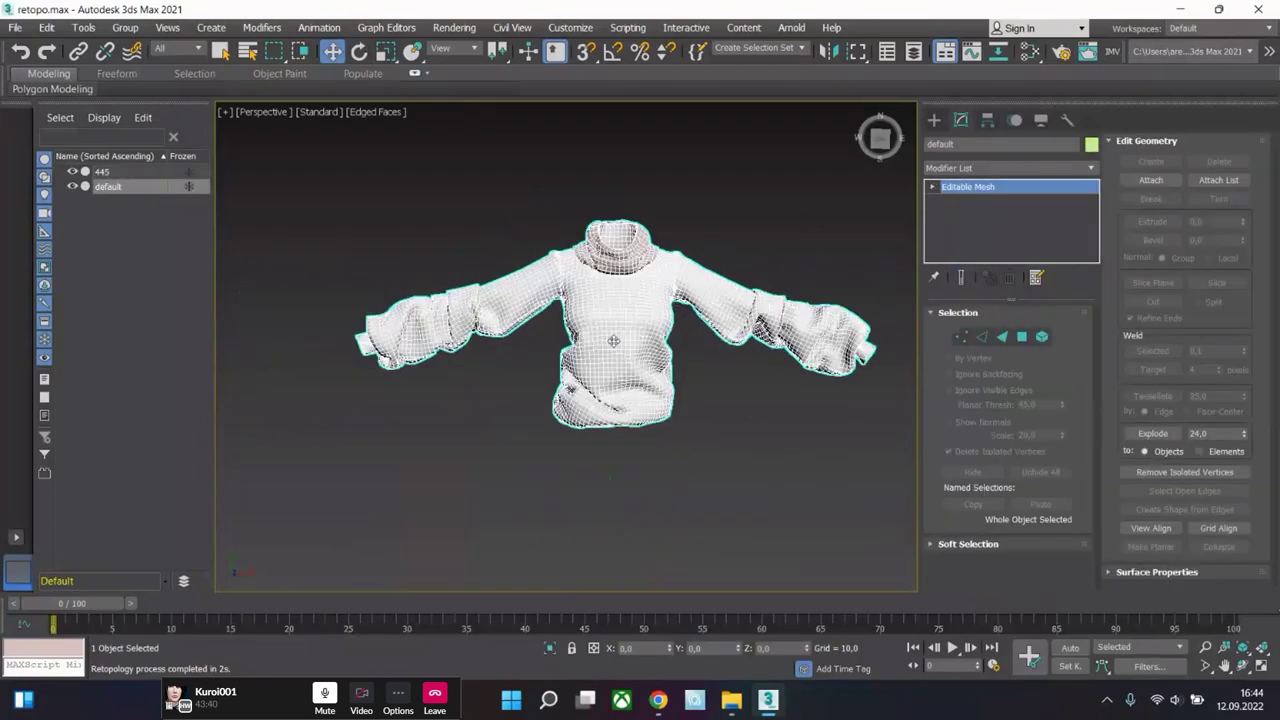
- Convert the original default sweater to Editable Poly from the quad menu
left_click(1042, 337)
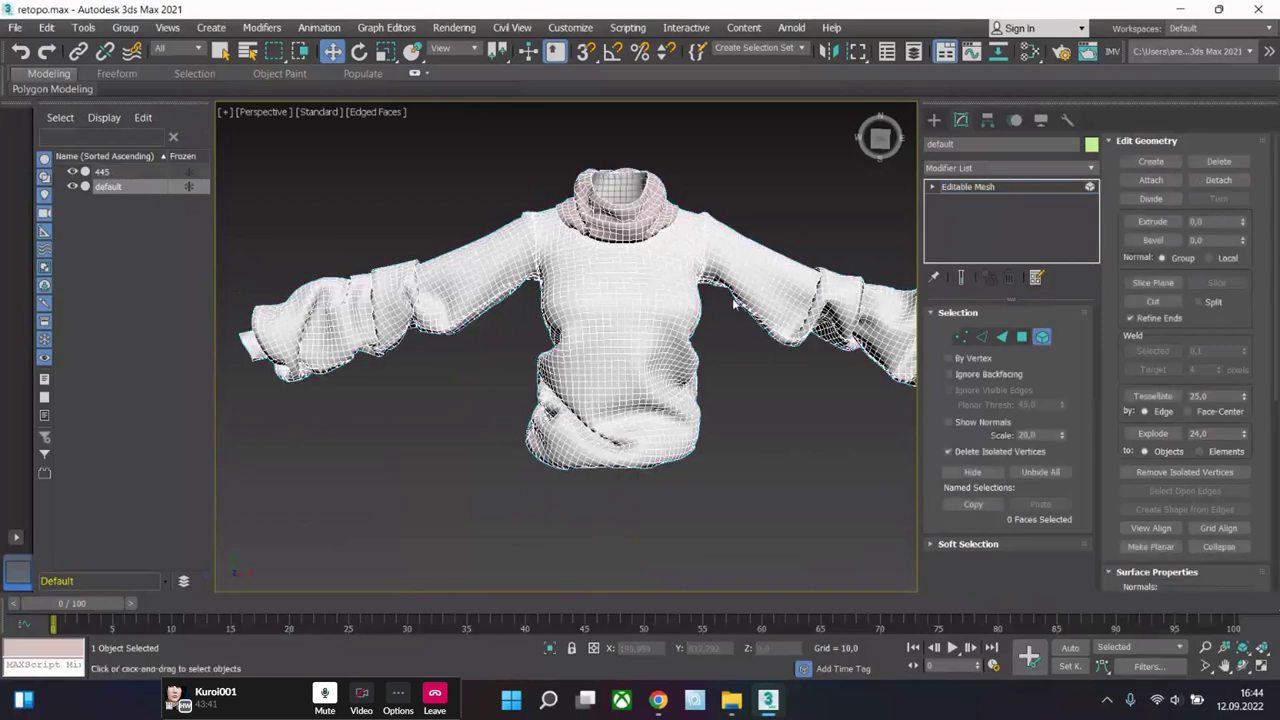
left_click(677, 296)
right_click(670, 290)
mouse_move(794, 476)
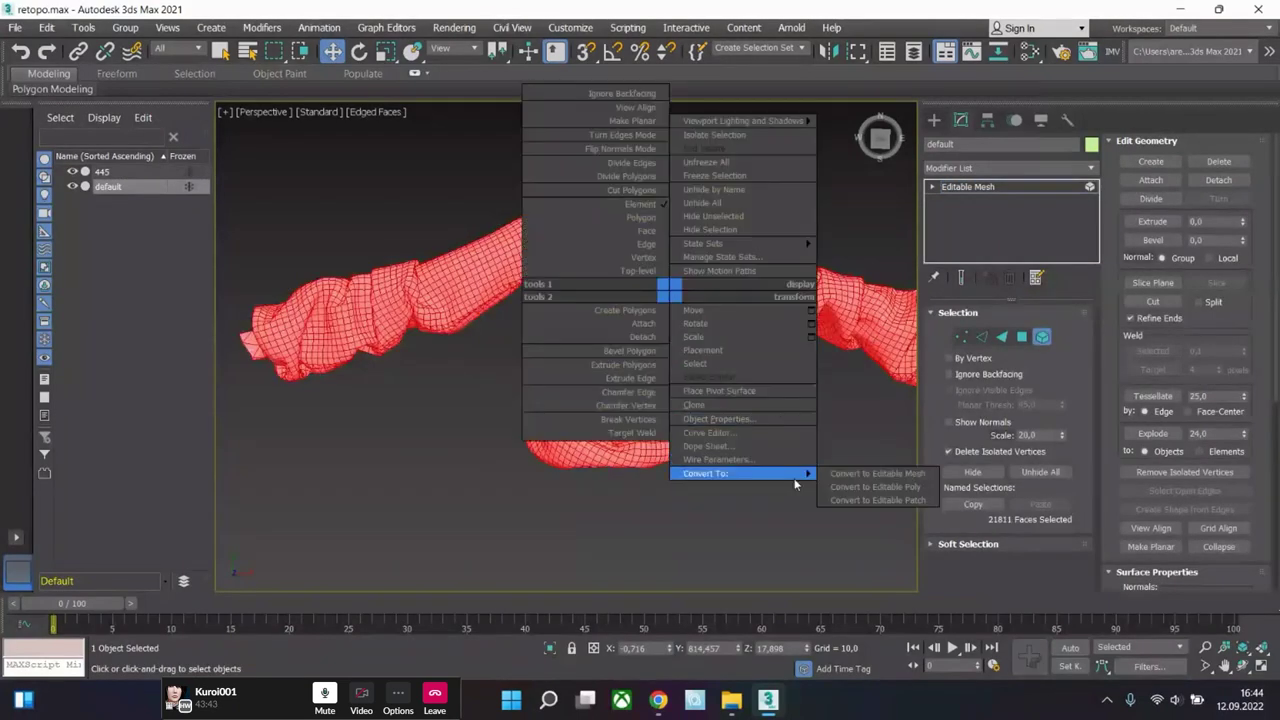
left_click(872, 488)
- Undo an accidental move of the default sweater, clear its selection, then reselect sweater 445
left_click(1042, 332)
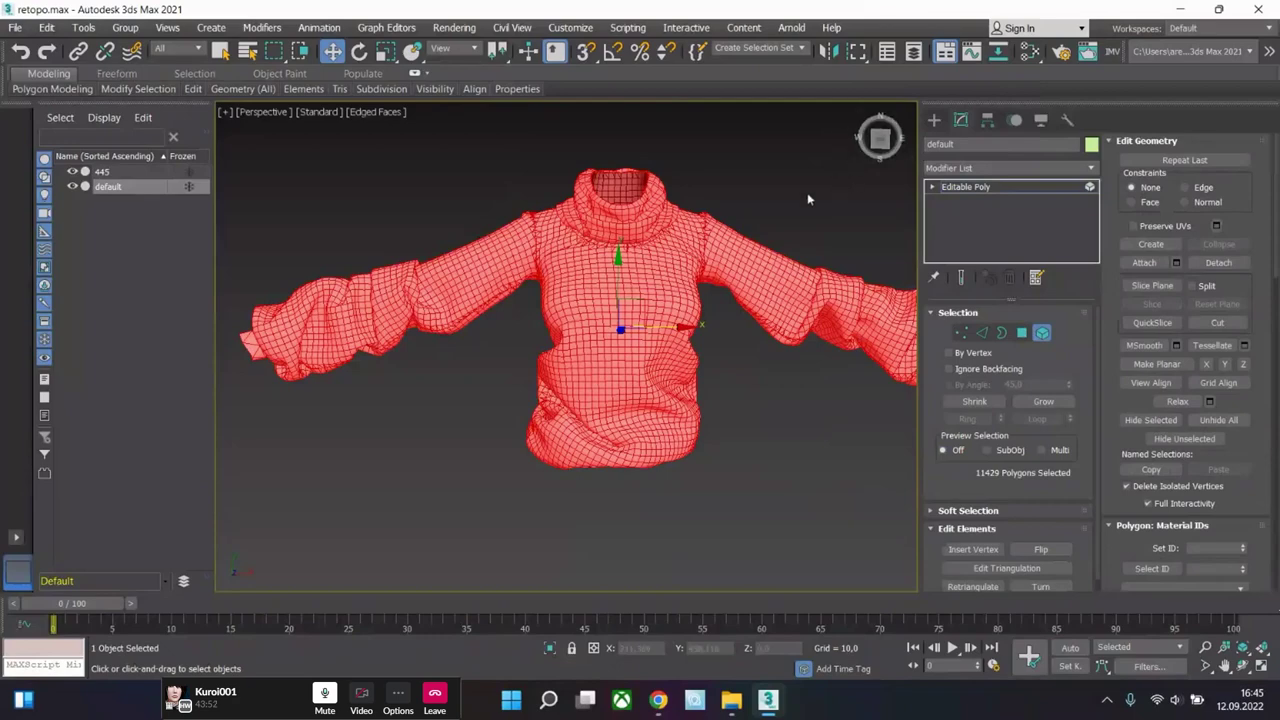
left_click_drag(676, 326, 314, 330)
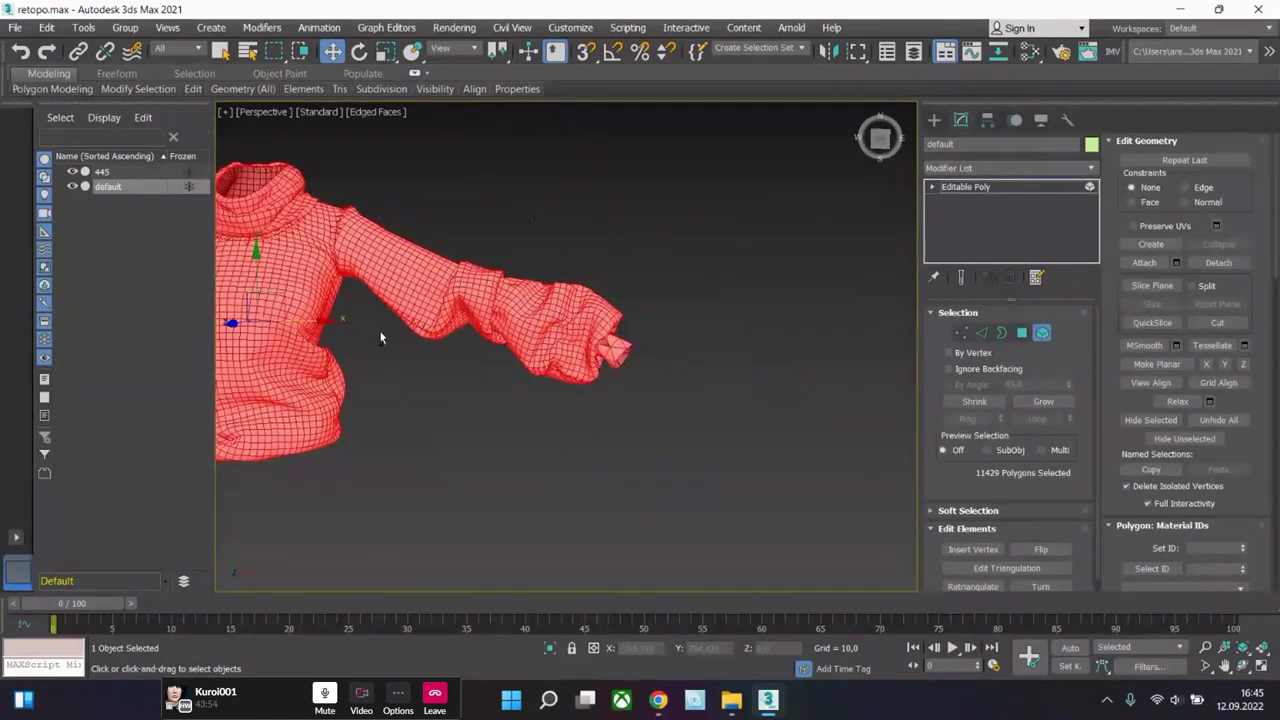
key("ctrl+z")
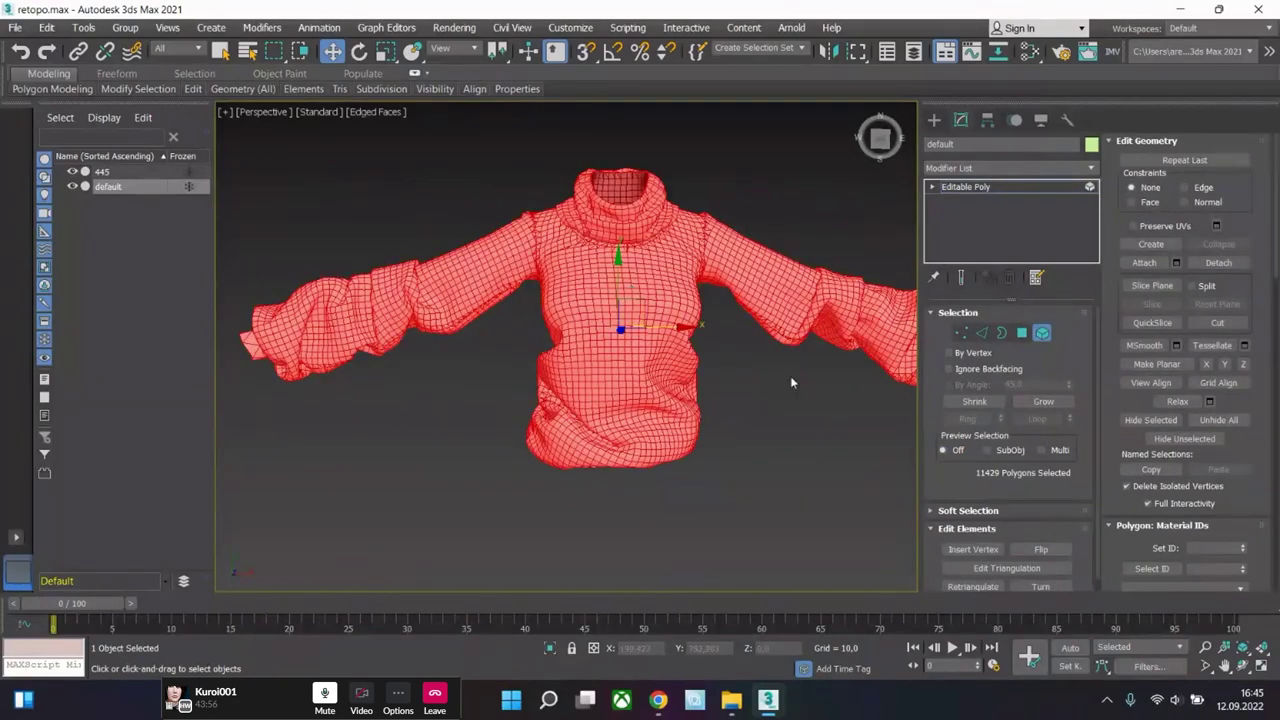
left_click(798, 386)
scroll(580, 366, "up", 3)
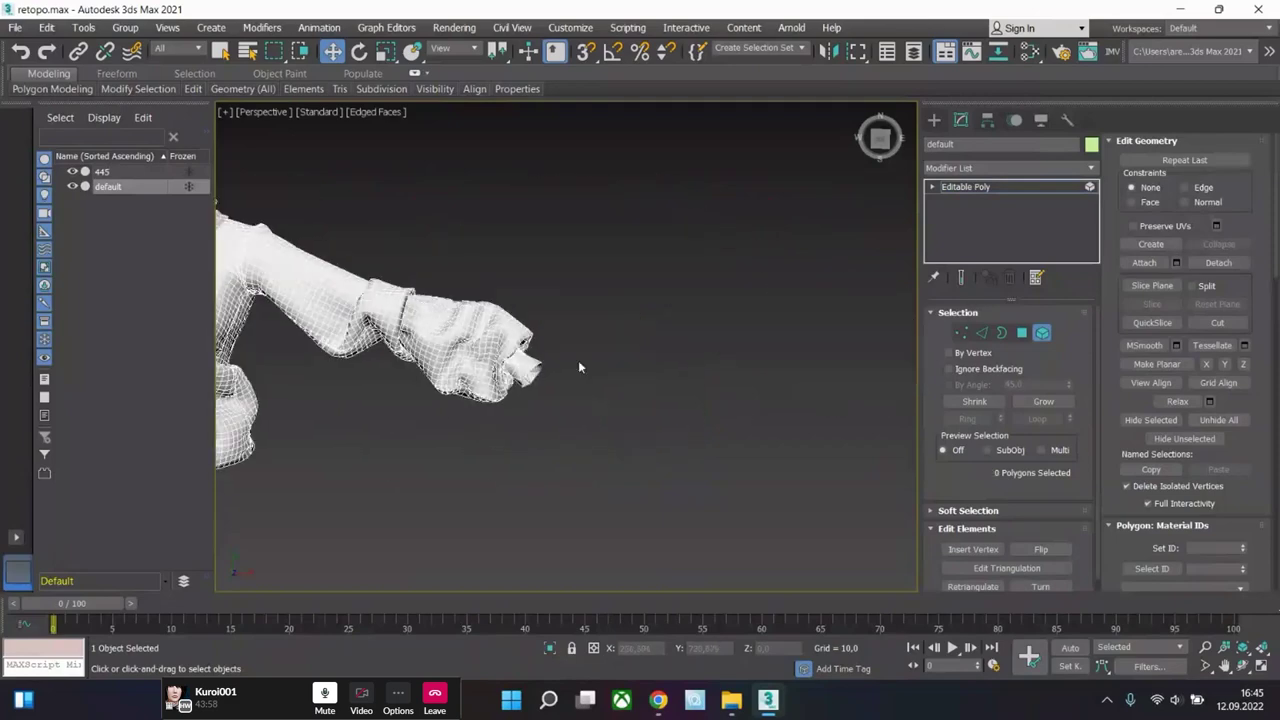
scroll(794, 266, "down", 5)
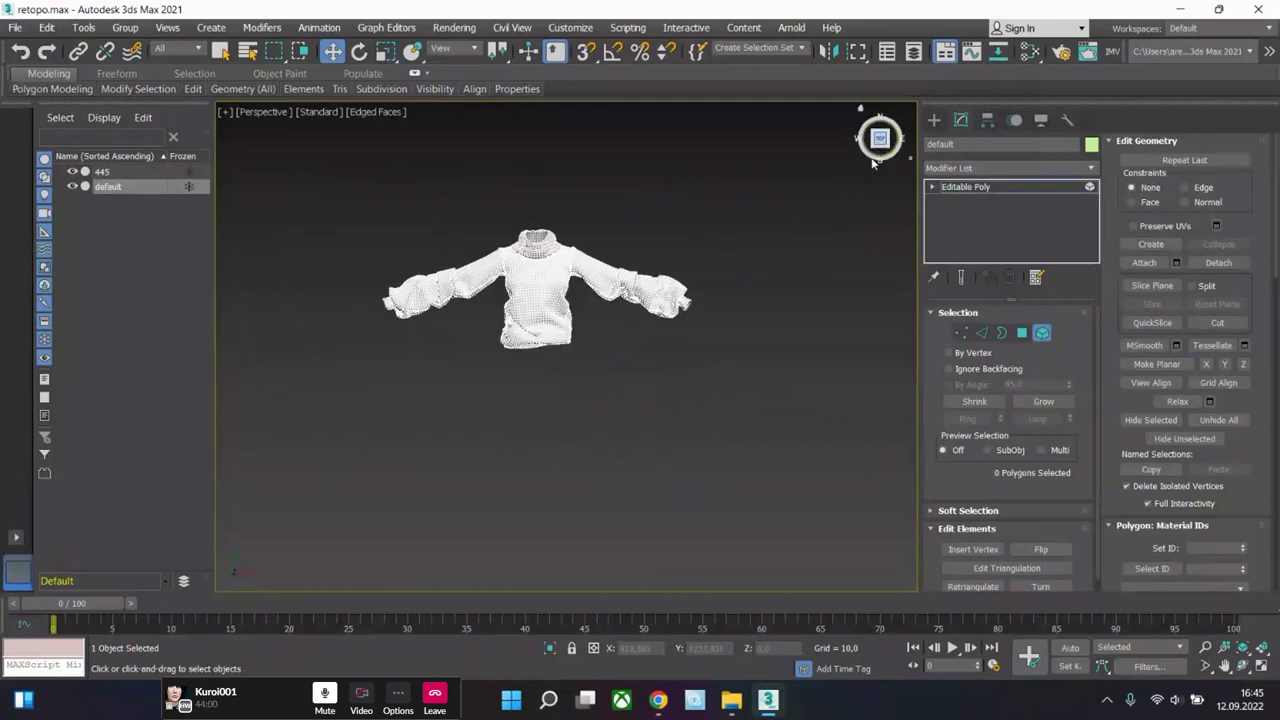
mouse_move(824, 288)
middle_mouse_down("alt")
mouse_move(531, 323)
mouse_move(347, 320)
middle_mouse_up("alt")
scroll(672, 272, "up", 10)
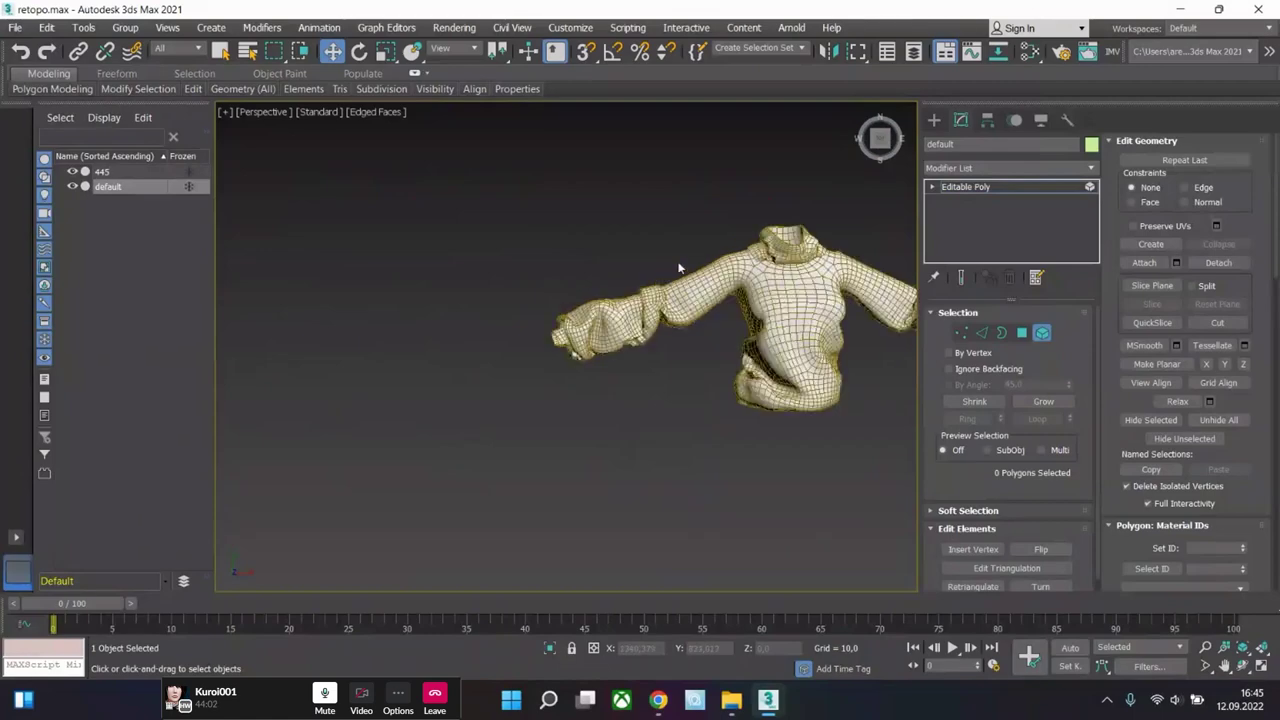
scroll(623, 385, "down", 10)
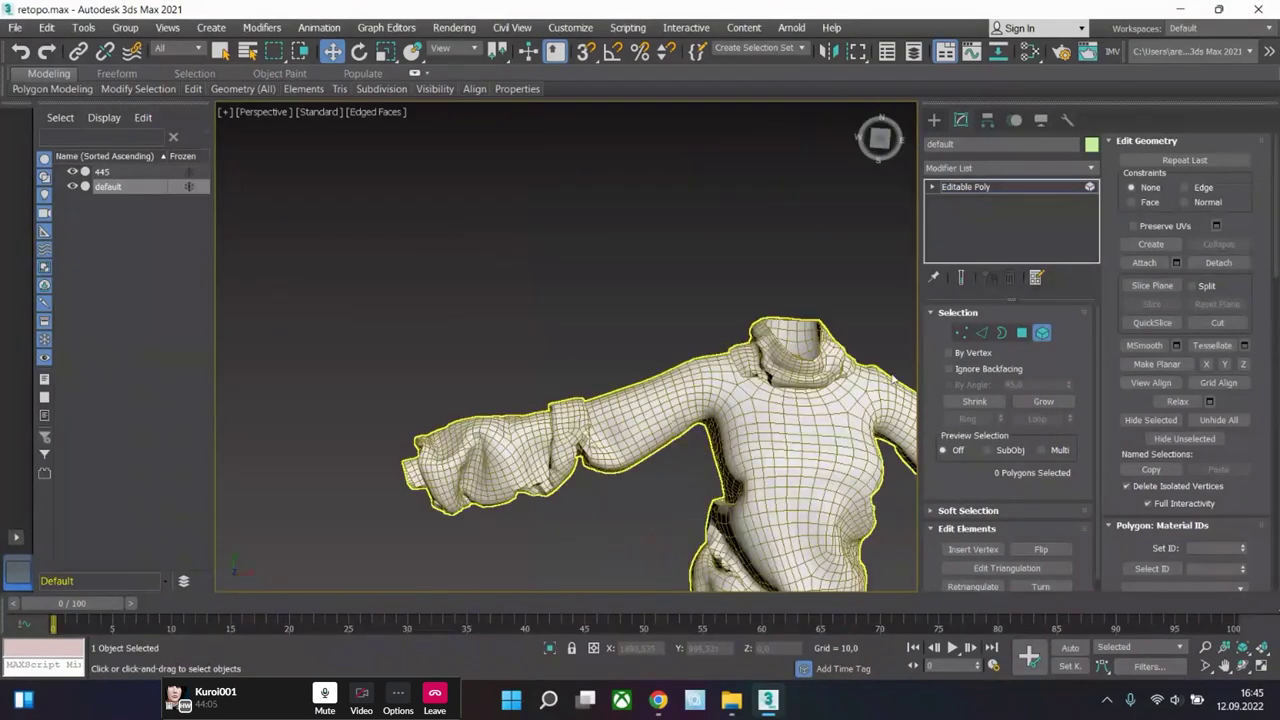
left_click(966, 187)
left_click(650, 480)
scroll(617, 362, "up", 5)
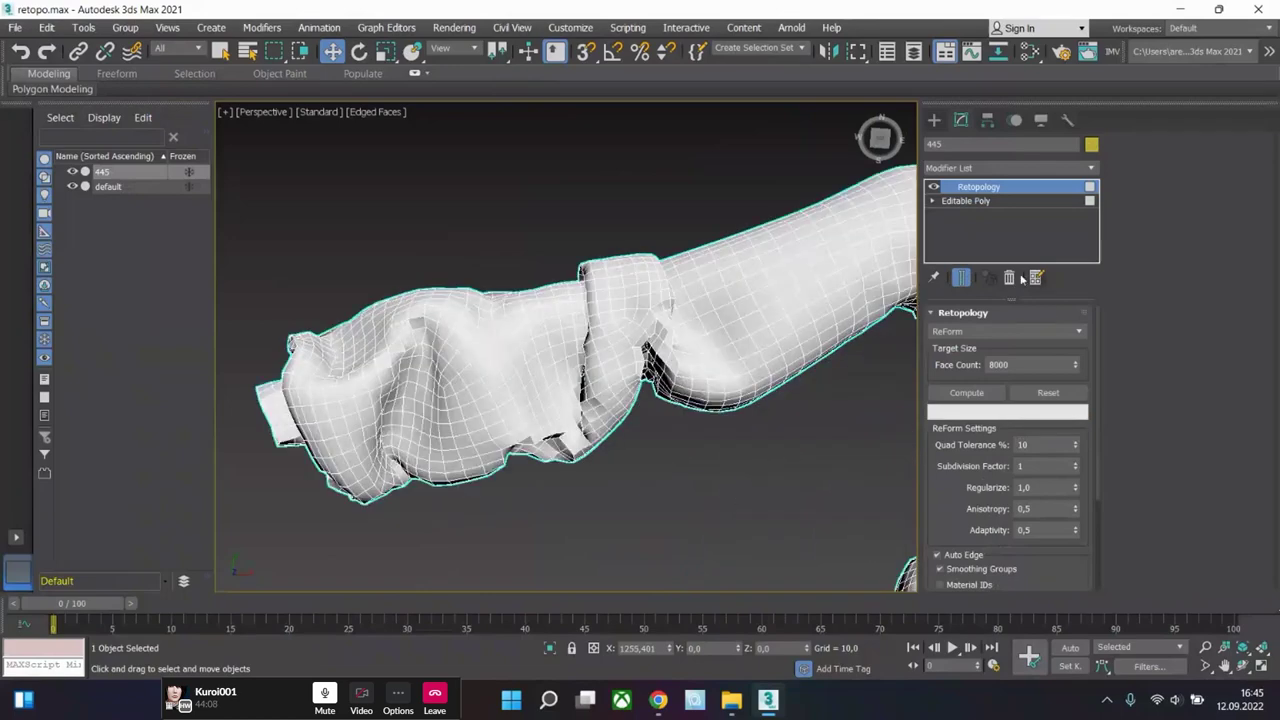
- Collapse sweater 445's Retopology modifier into its Editable Poly
right_click(972, 187)
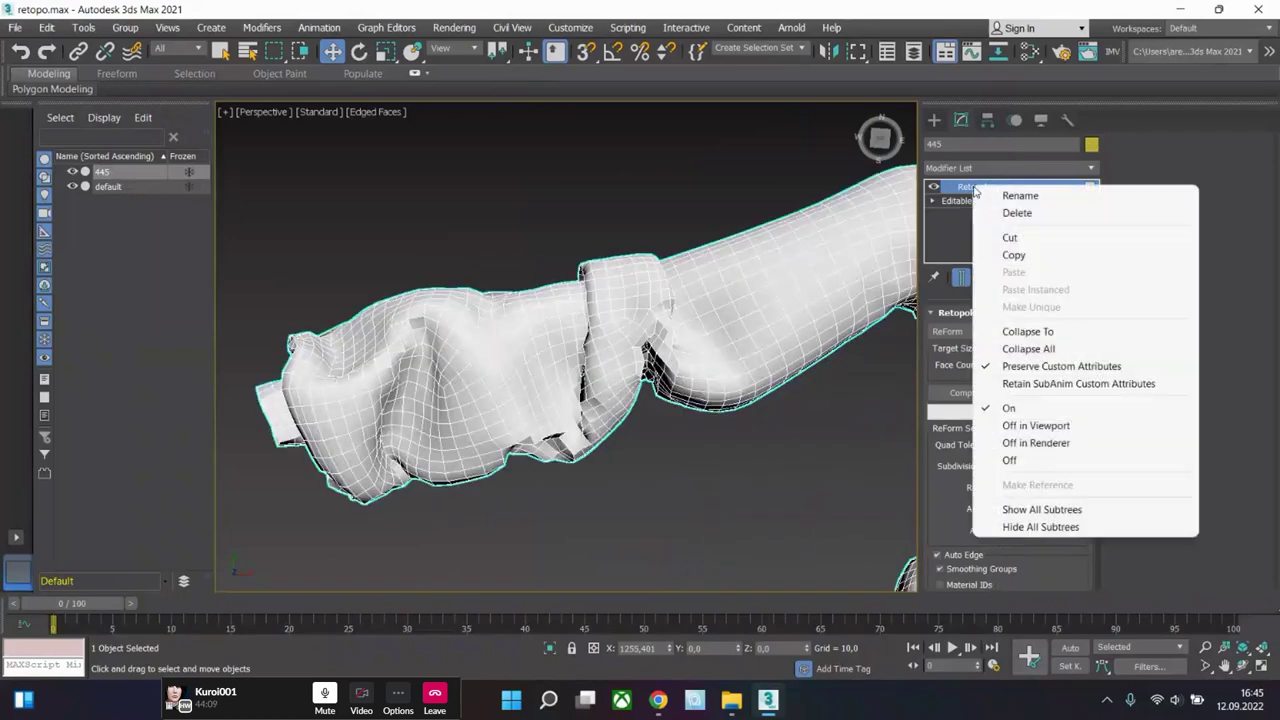
left_click(1040, 354)
left_click(723, 415)
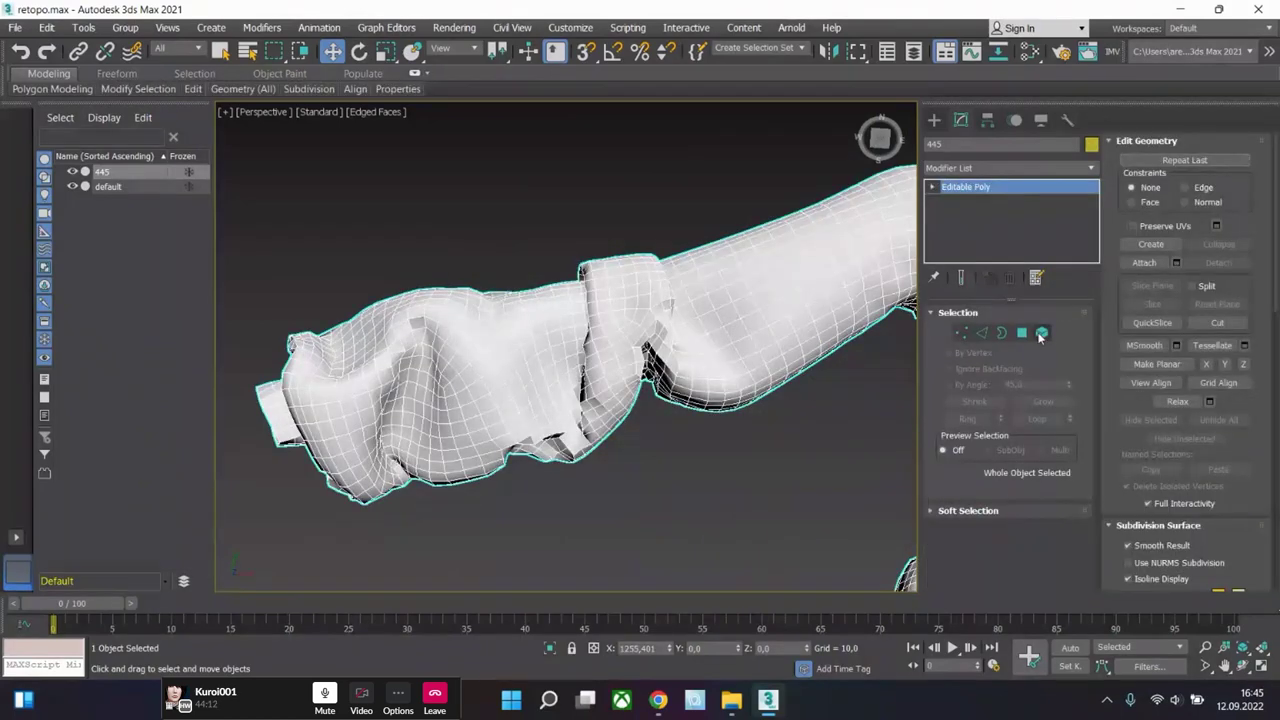
- Select the whole retopologized mesh as an element and apply Relax four times
left_click(1042, 333)
left_click(684, 320)
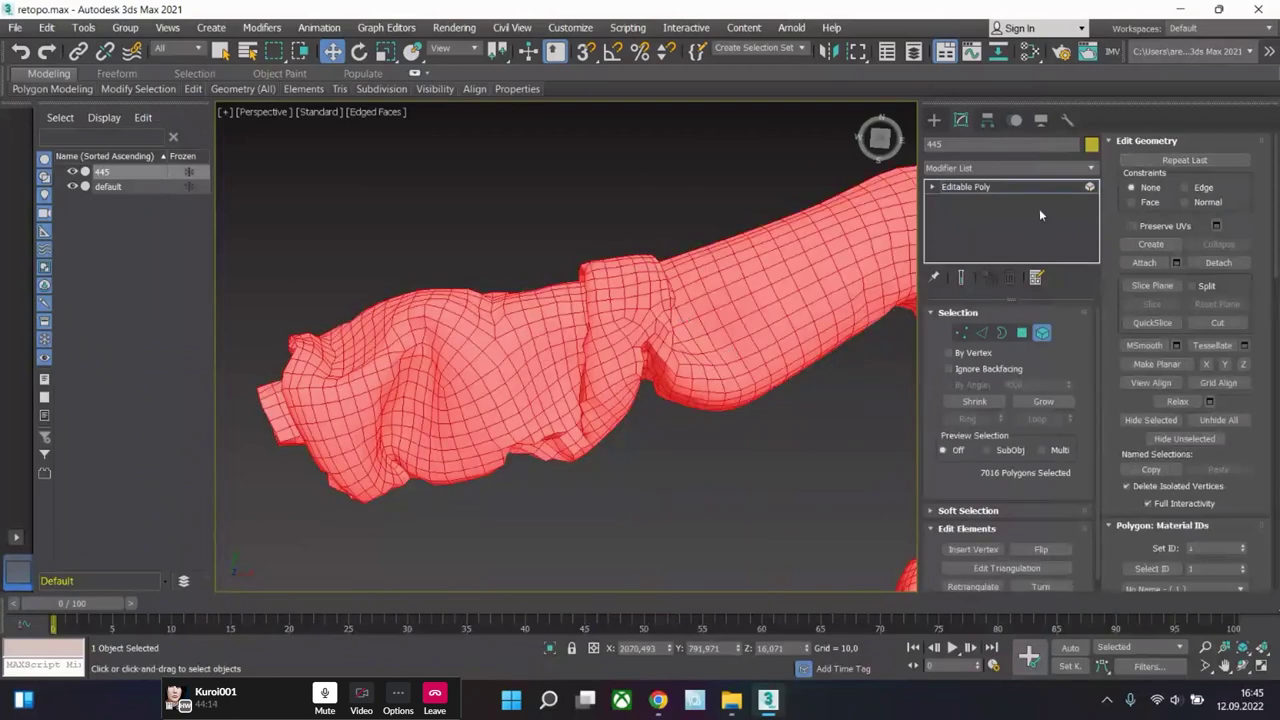
scroll(1092, 464, "down", 1)
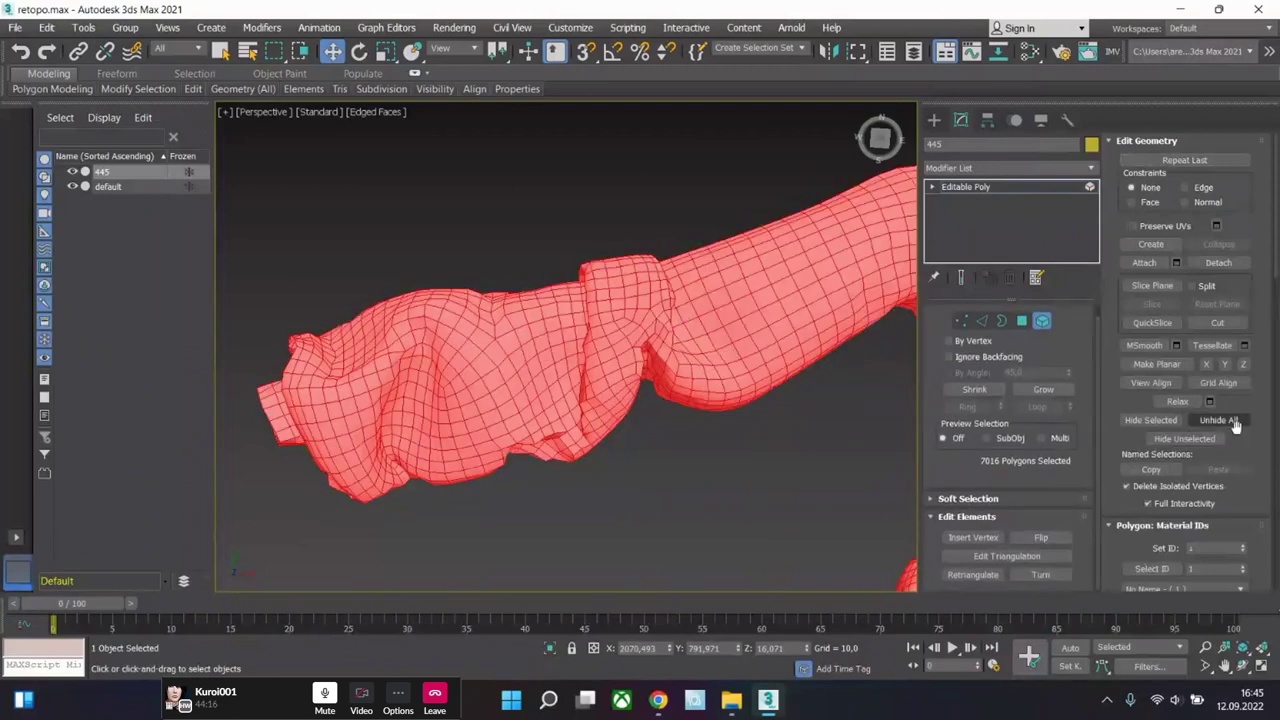
scroll(1249, 441, "down", 3)
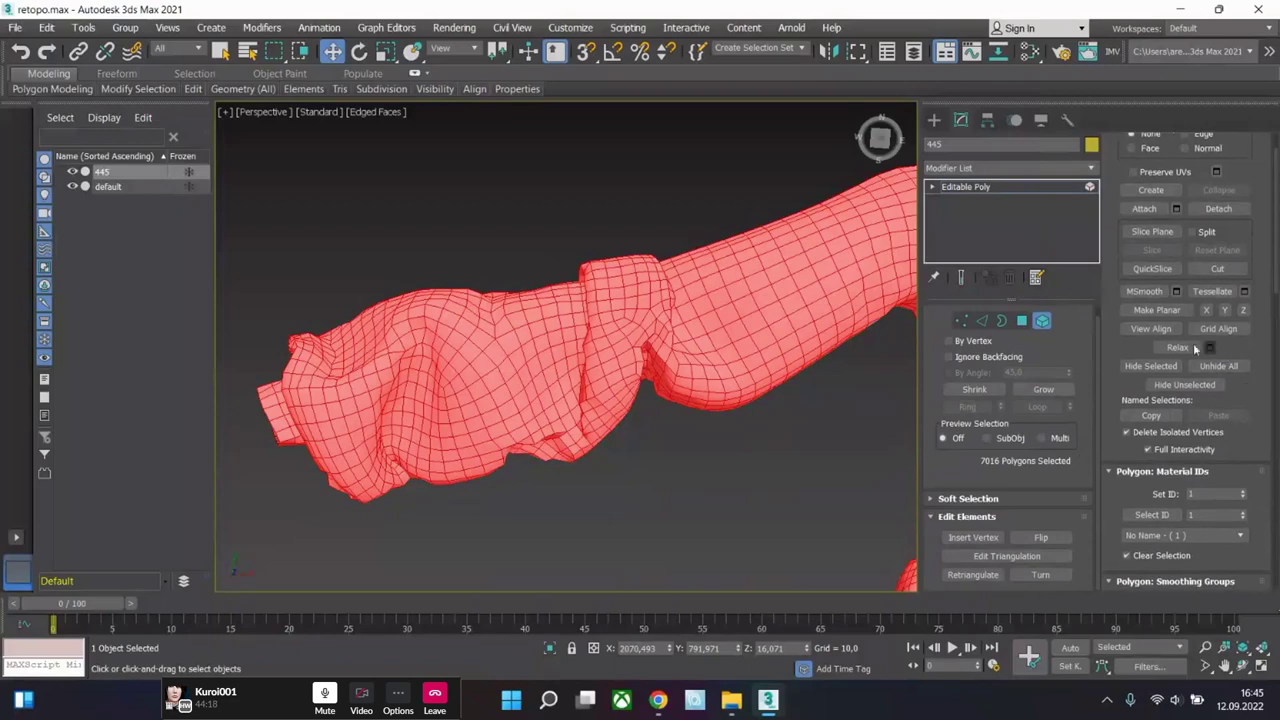
left_click(1180, 346)
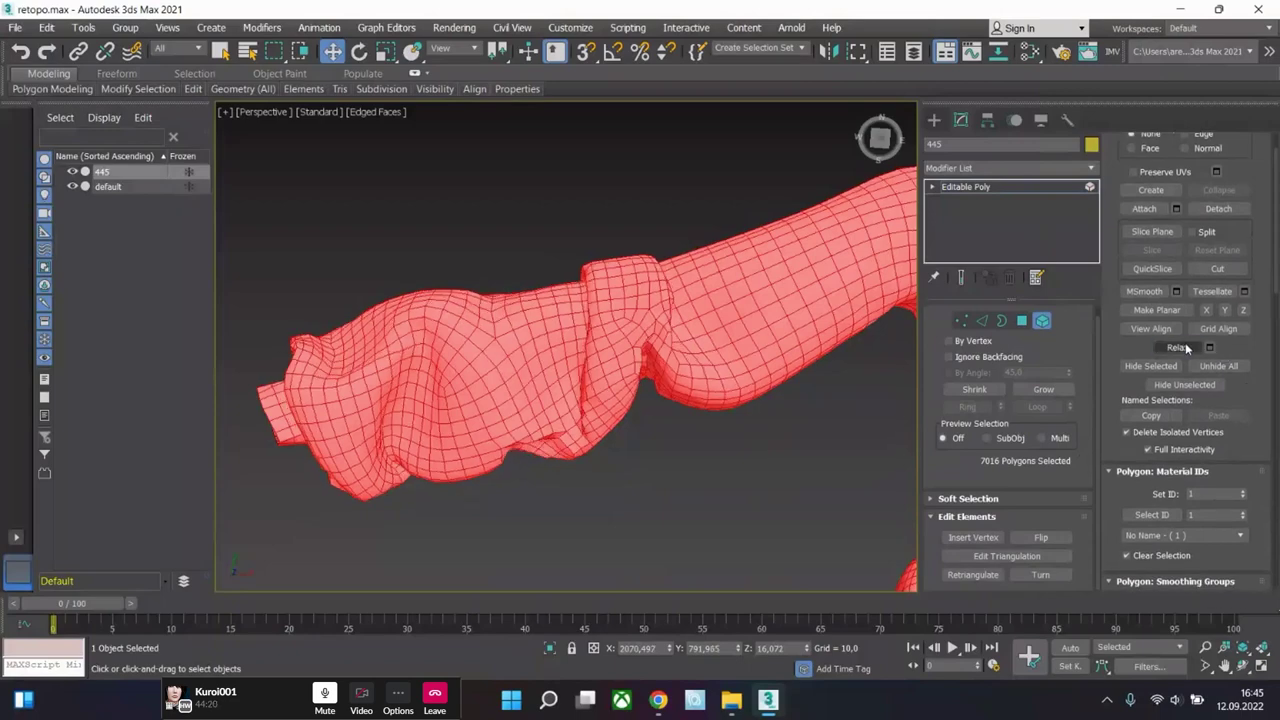
left_click(1180, 346)
left_click(1180, 346)
left_click(1180, 346)
left_click(810, 423)
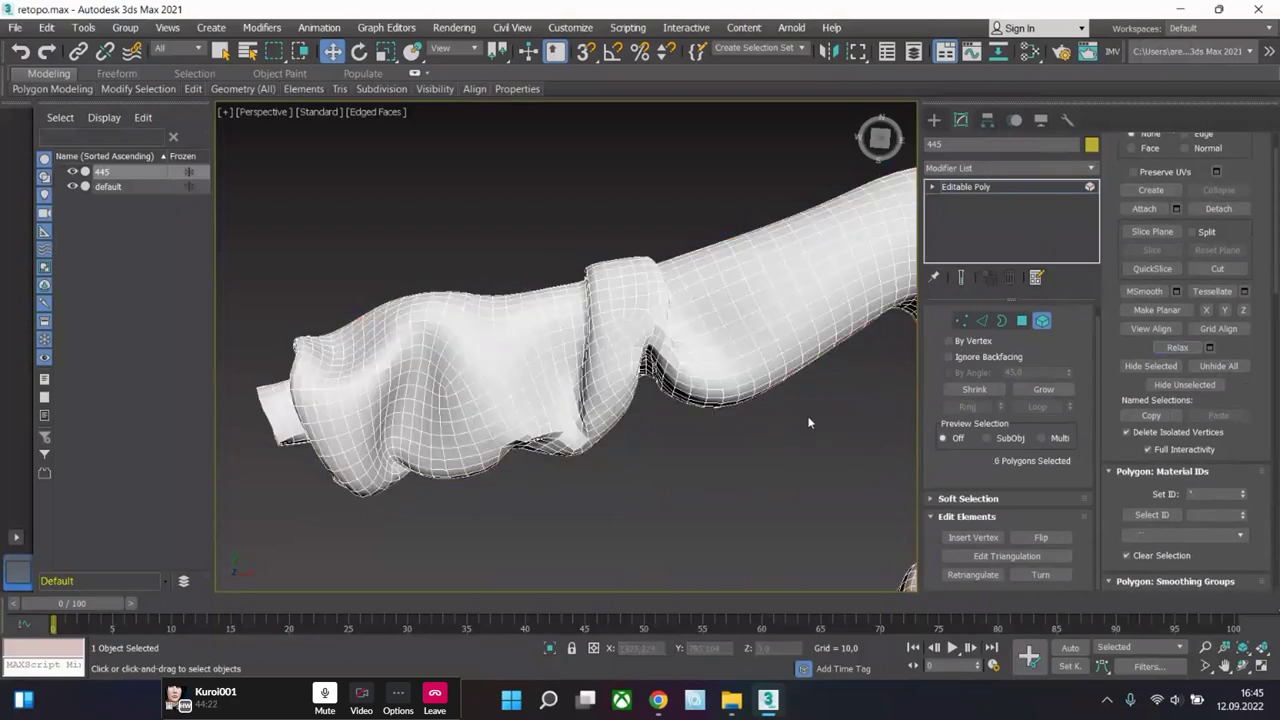
middle_click_drag(734, 366, 616, 322, "alt")
key("ctrl+z")
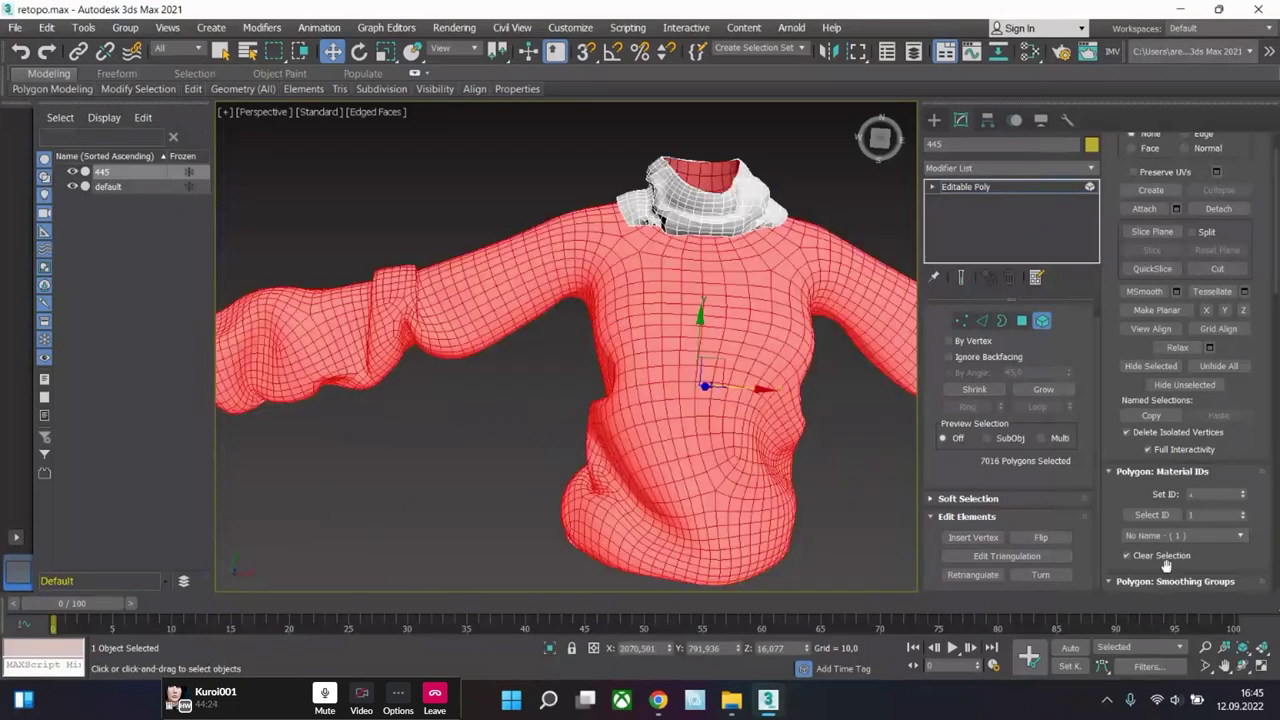
- Assign the selected polygons to smoothing group 1, then exit and deselect the sweater
left_click(1175, 581)
scroll(1200, 480, "down", 3)
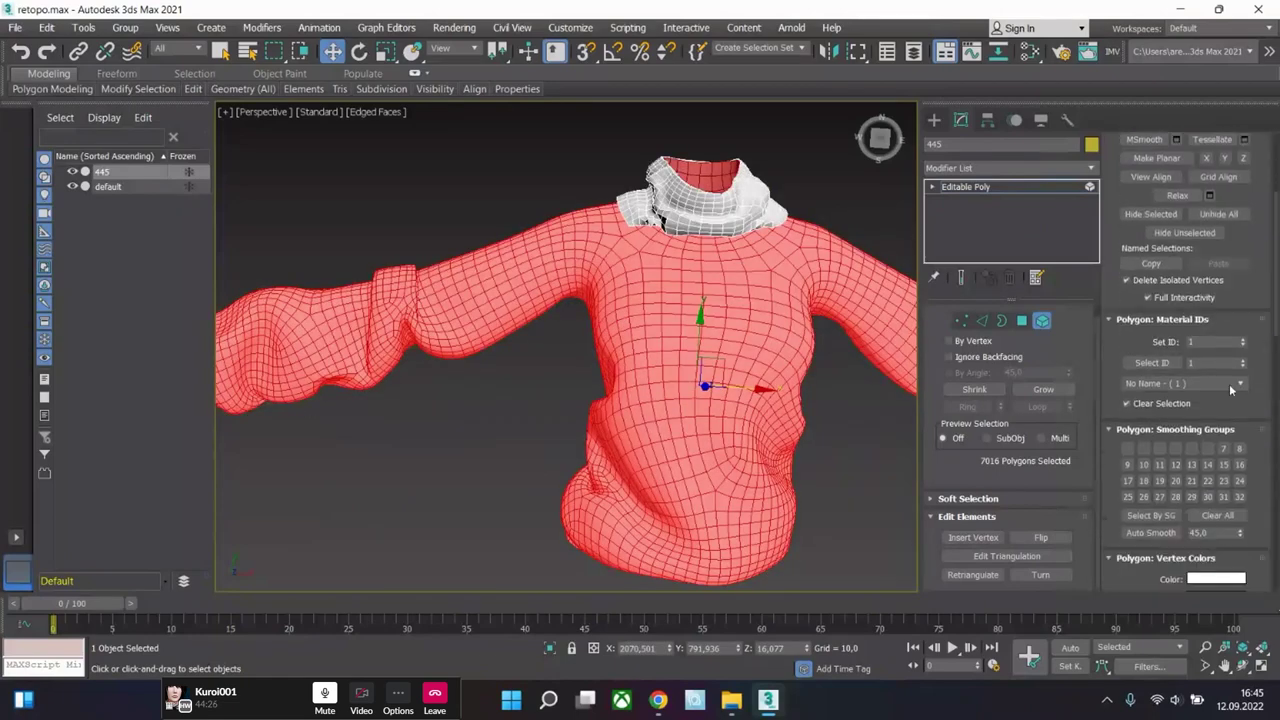
left_click(1127, 449)
left_click(473, 222)
scroll(435, 288, "up", 5)
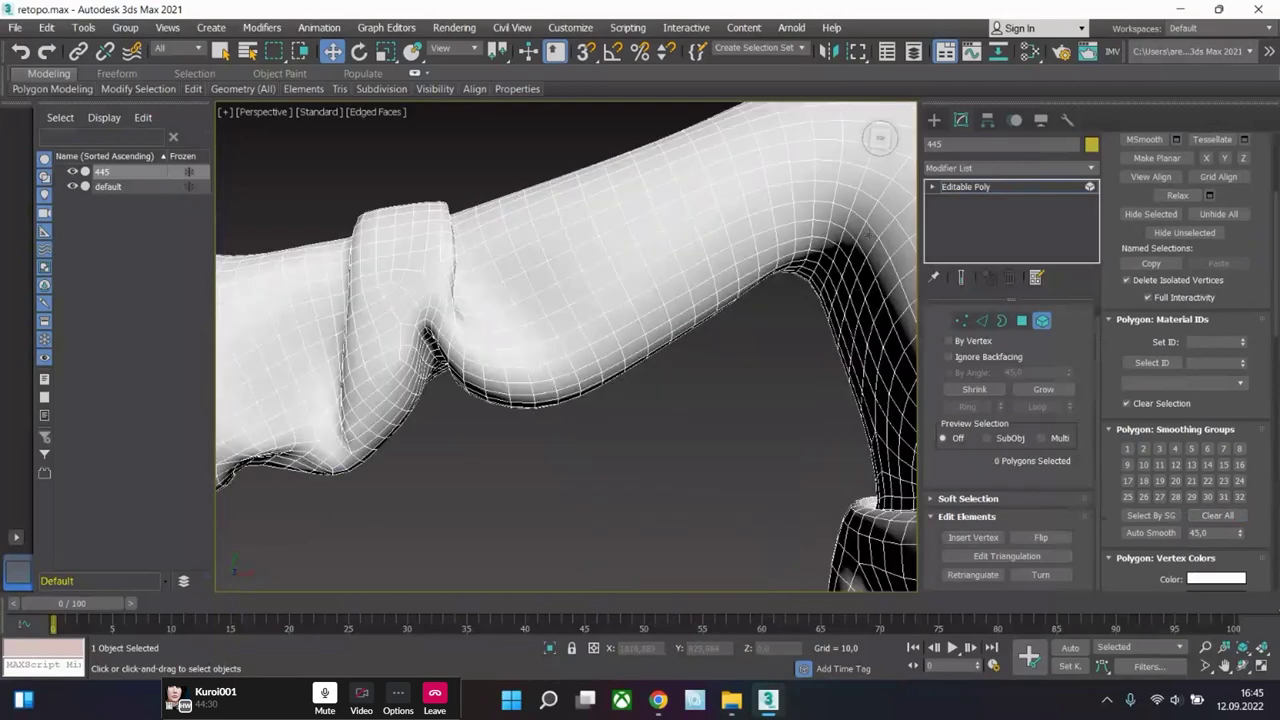
left_click(980, 186)
left_click(699, 432)
- Switch the viewport back to plain Default Shading and select sweater 445 for inspection
key("F3")
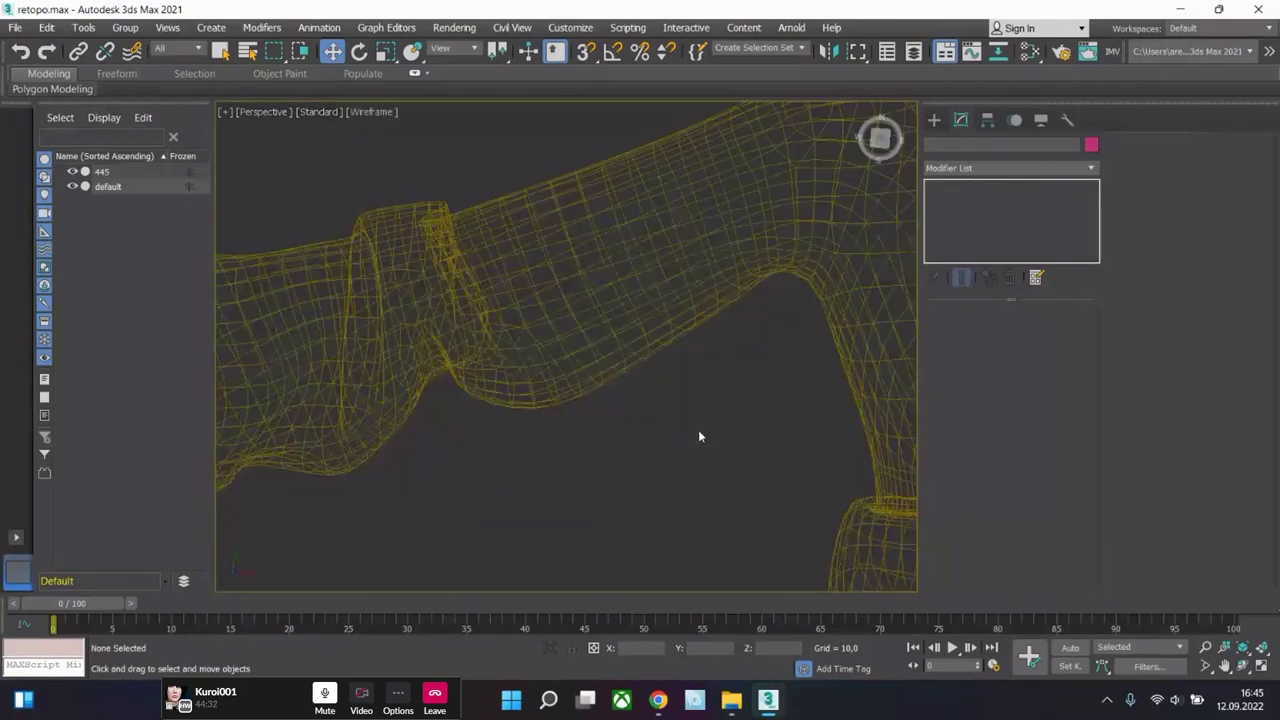
key("F3")
key("F4")
scroll(700, 435, "down", 8)
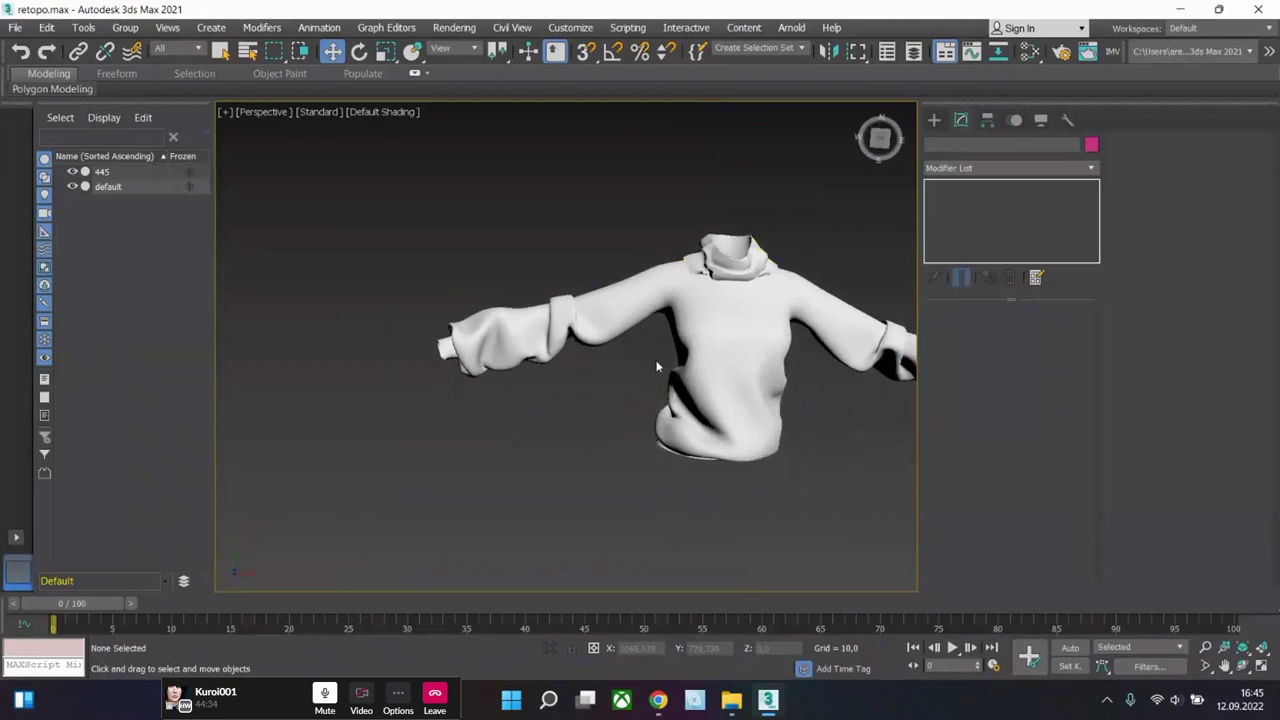
left_click(761, 320)
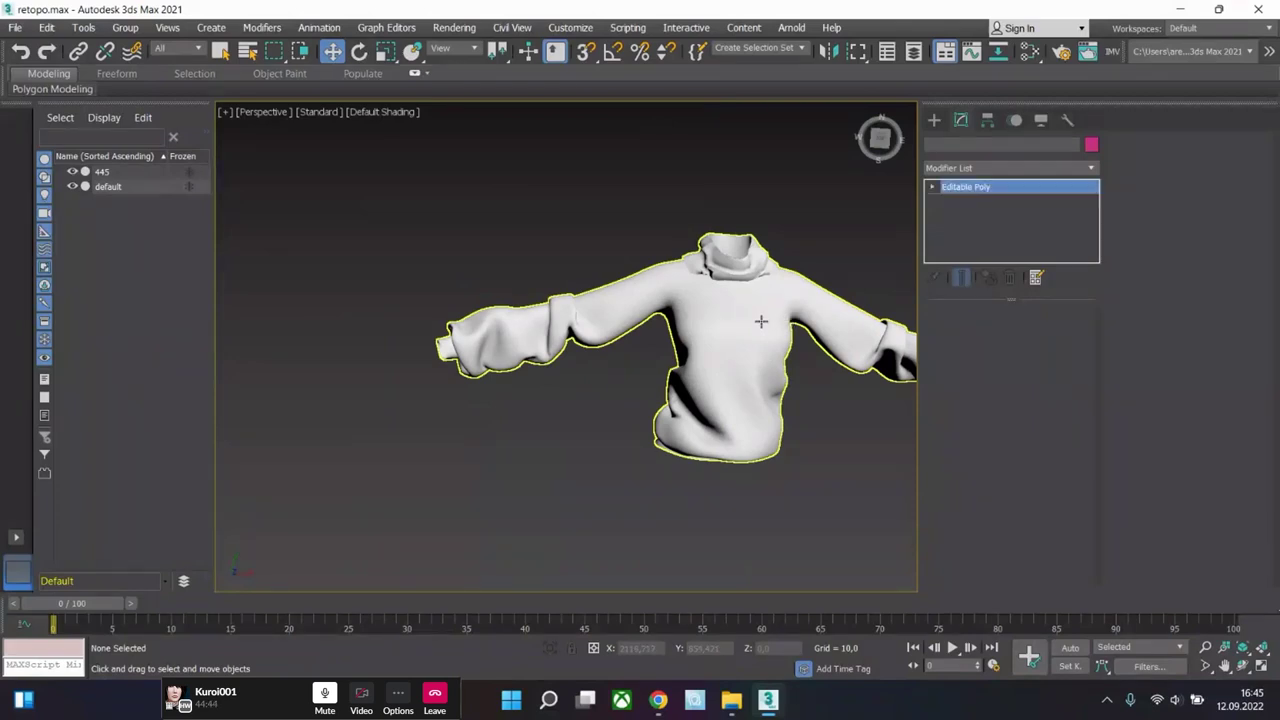
key("1")
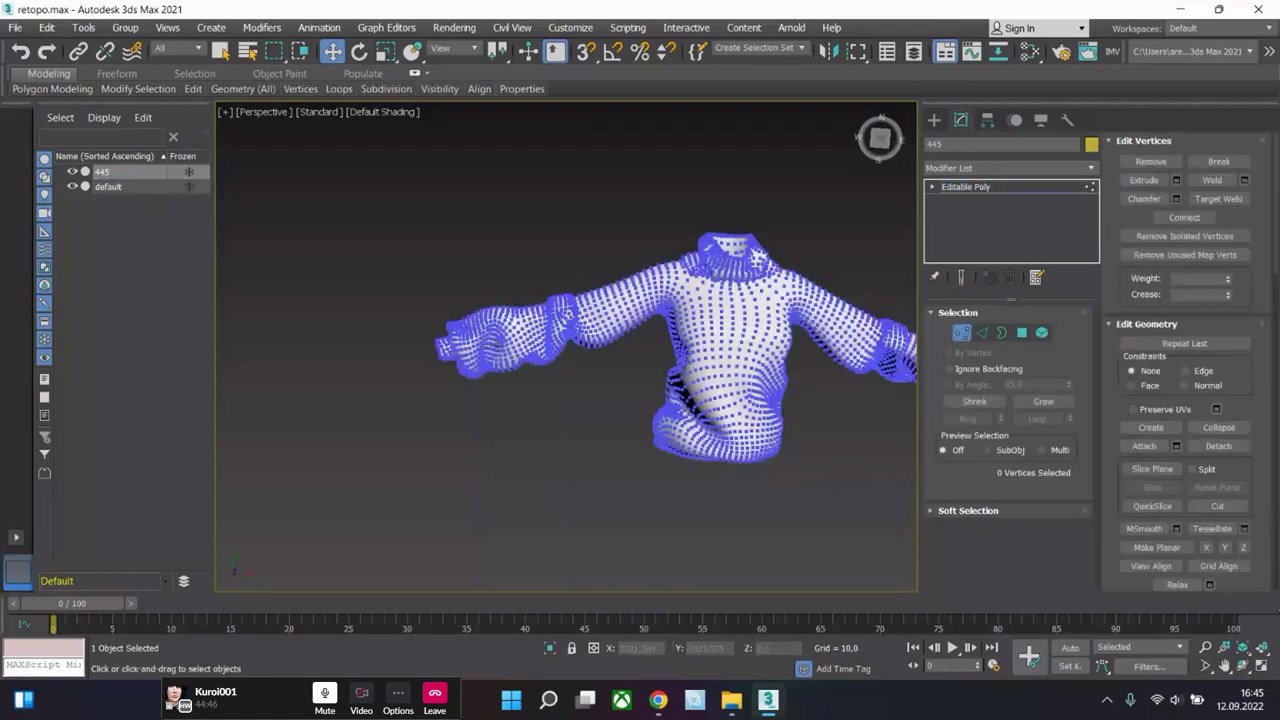
scroll(403, 429, "down", 3)
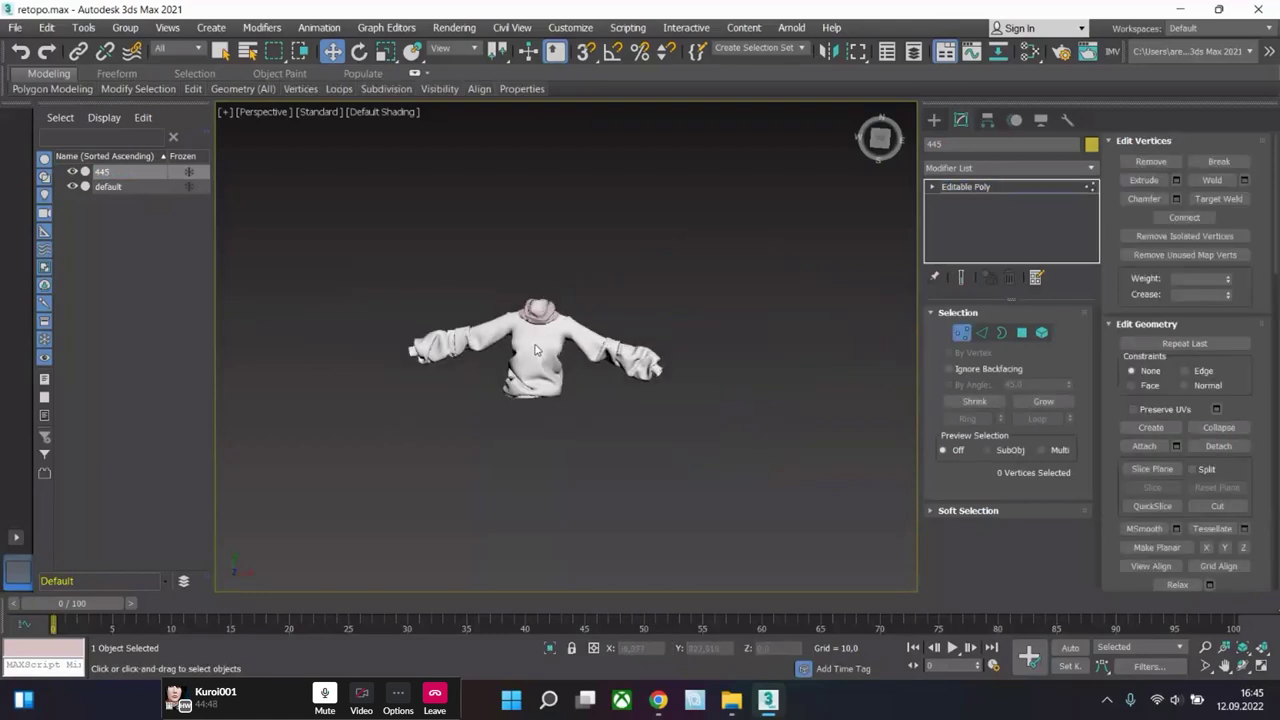
- Select the original default sweater and pick its body, then collar, at Element level
key("1")
left_click(526, 335)
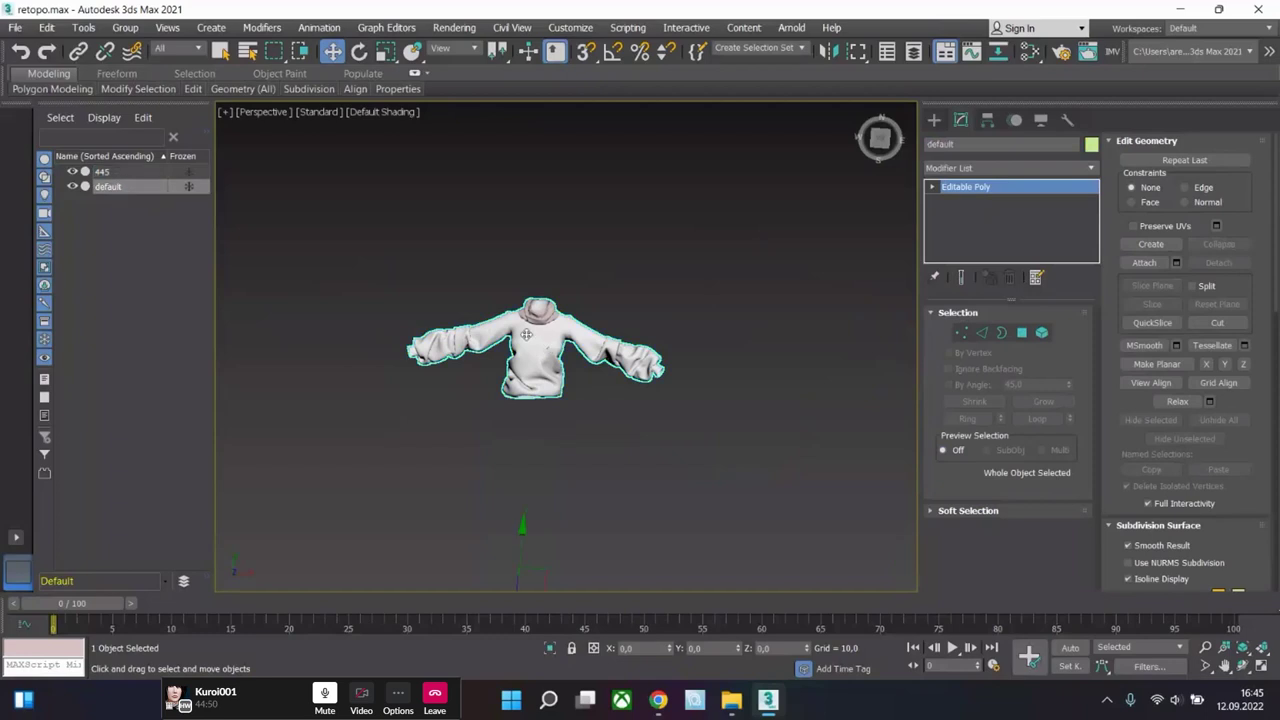
scroll(526, 335, "up", 3)
left_click(1042, 332)
left_click(547, 335)
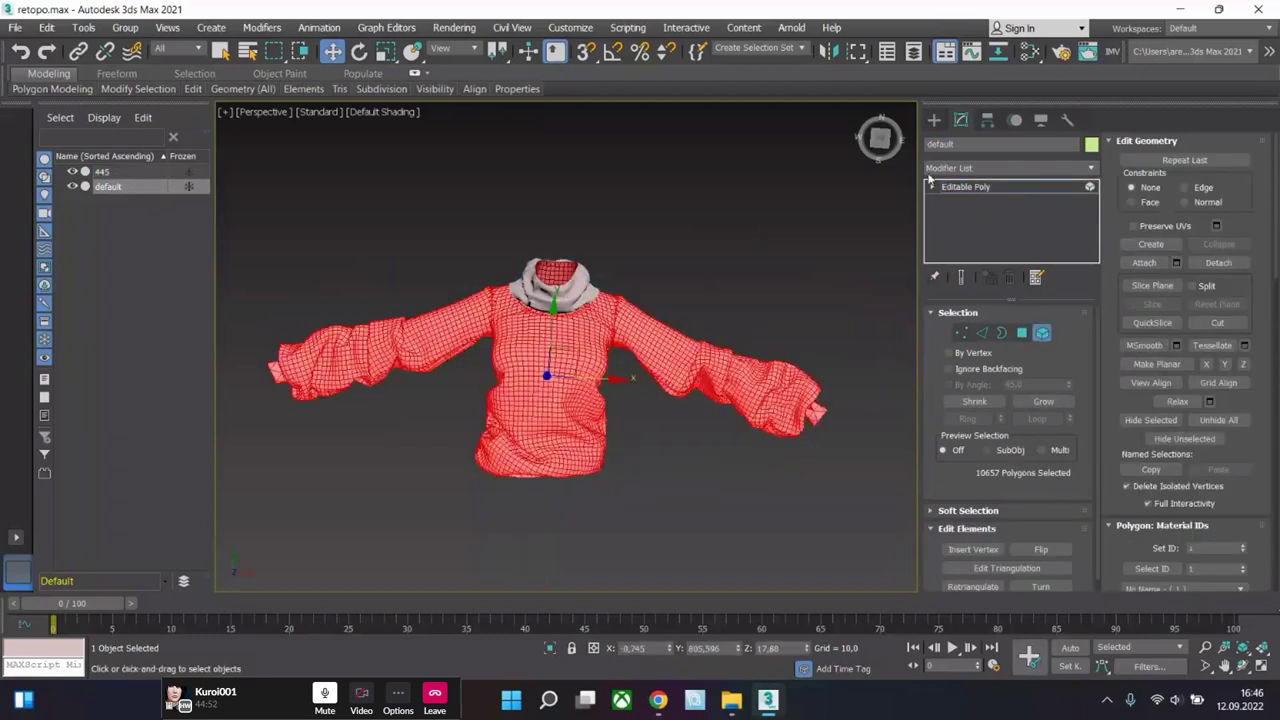
left_click_drag(878, 140, 844, 194)
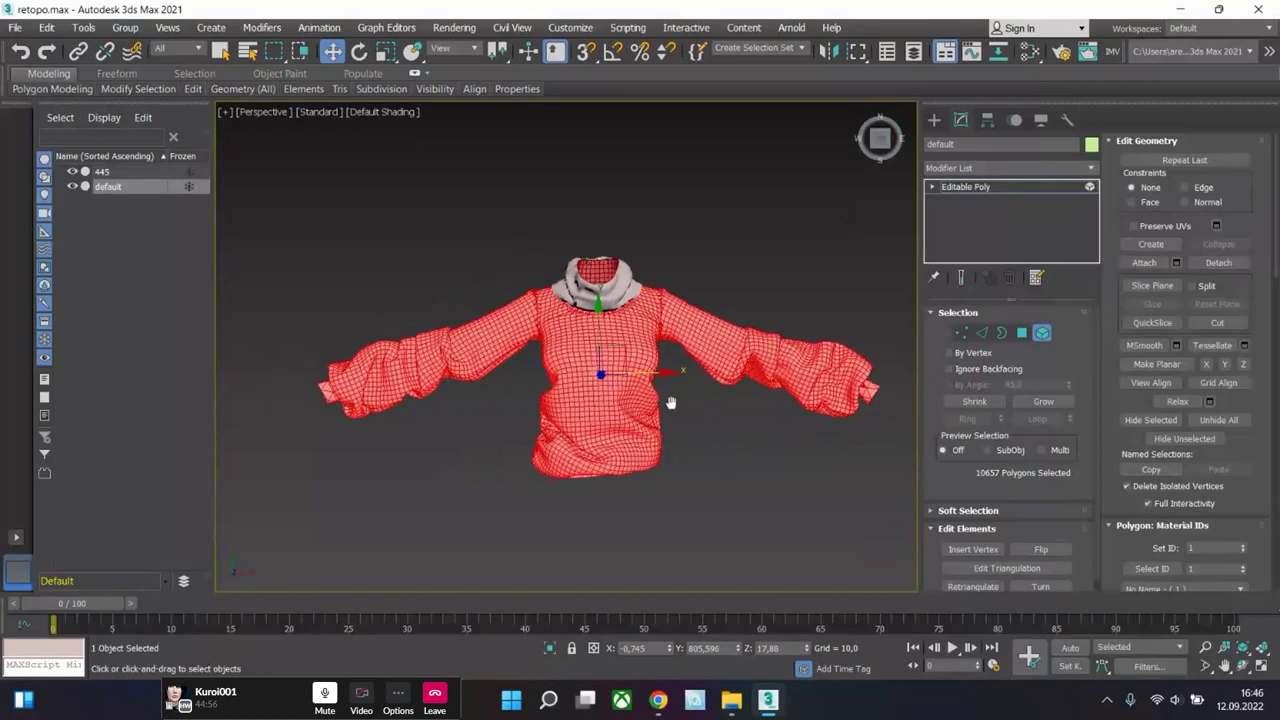
scroll(624, 298, "up", 5)
left_click(629, 190)
scroll(588, 453, "down", 4)
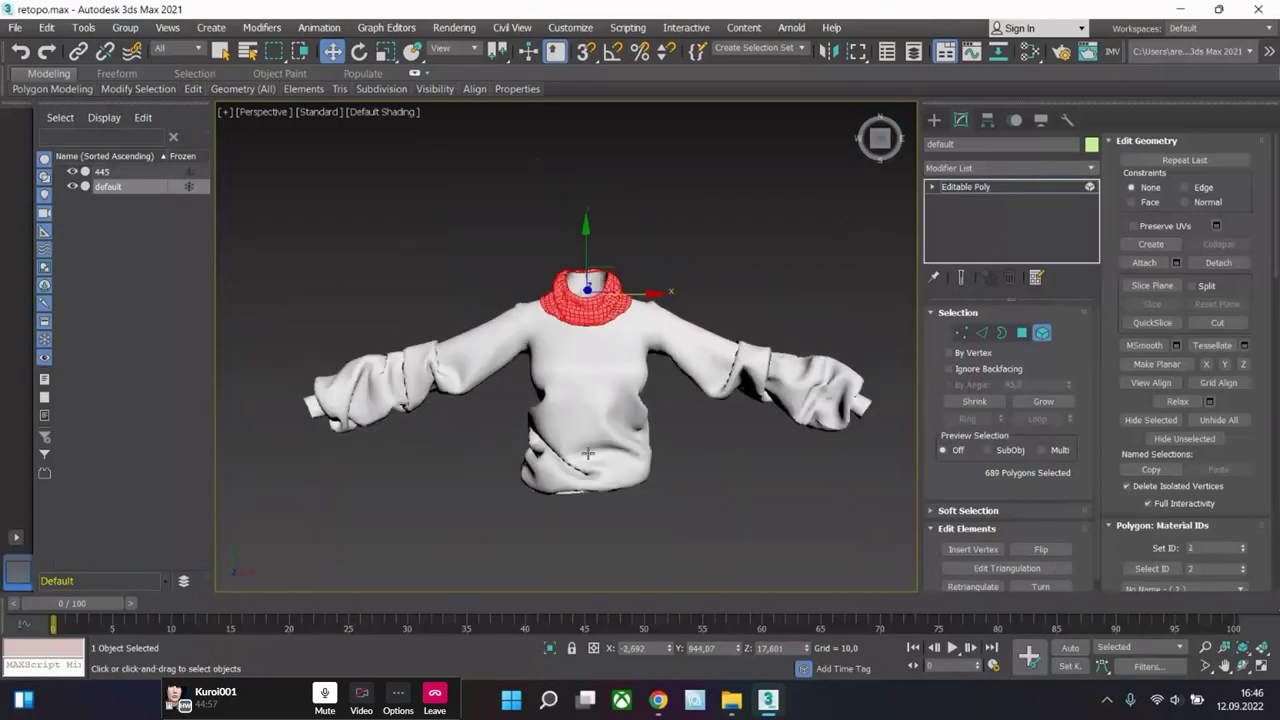
- Select the whole hoodie, shift it along X, and return it to the view centre
left_click(580, 377, "ctrl")
left_click_drag(623, 385, 566, 300)
left_click_drag(281, 379, 776, 313)
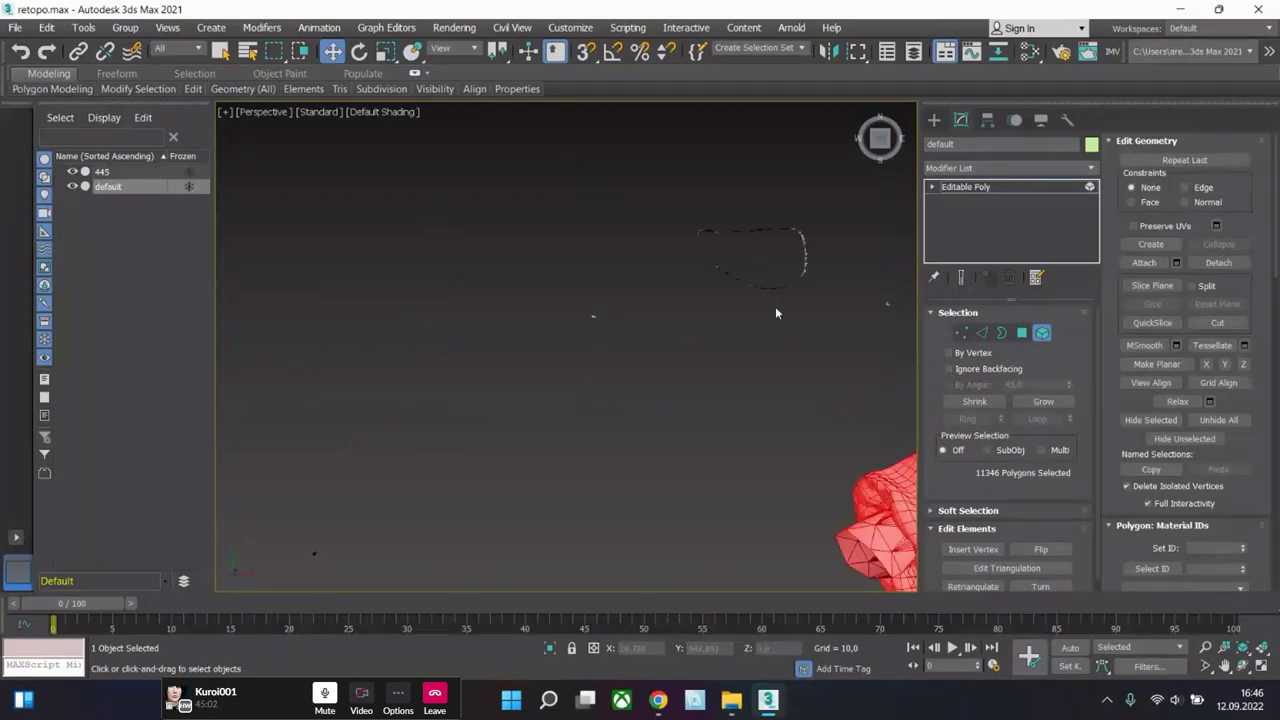
left_click_drag(692, 245, 179, 484)
left_click_drag(589, 357, 640, 360)
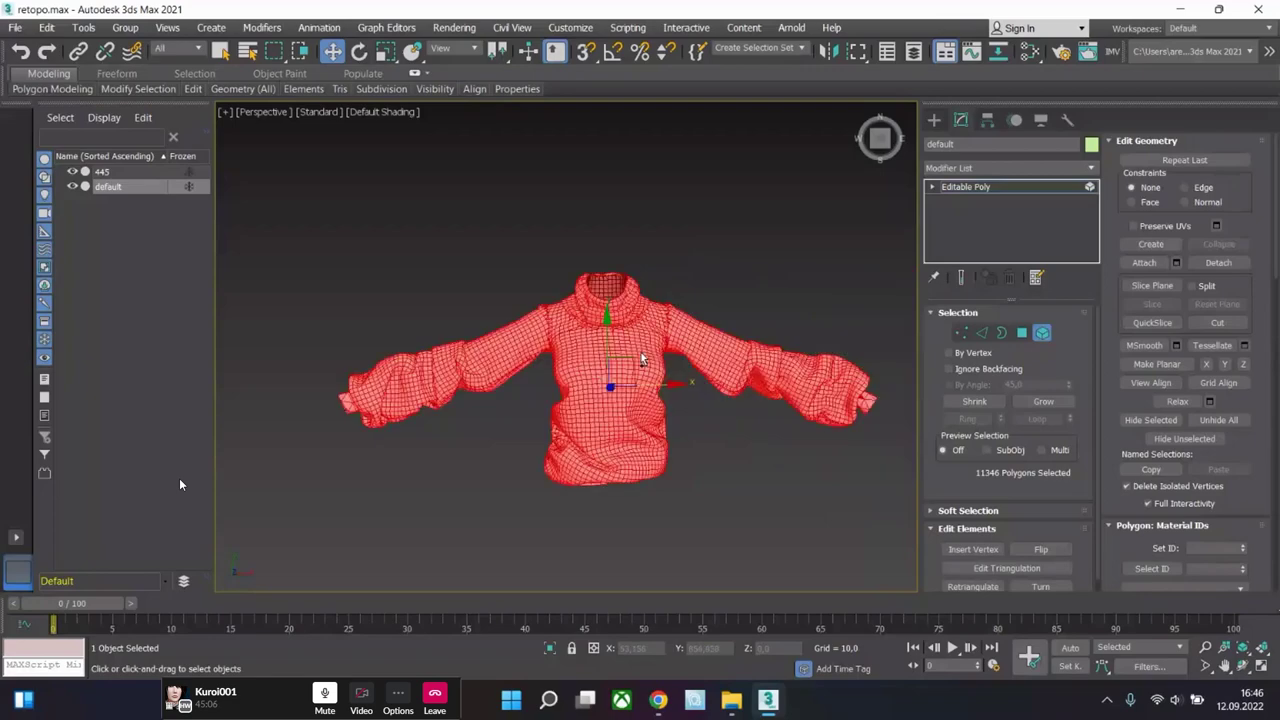
- Marquee-select all hoodie vertices and Weld them, then select all elements
left_click(1021, 332)
left_click(961, 332)
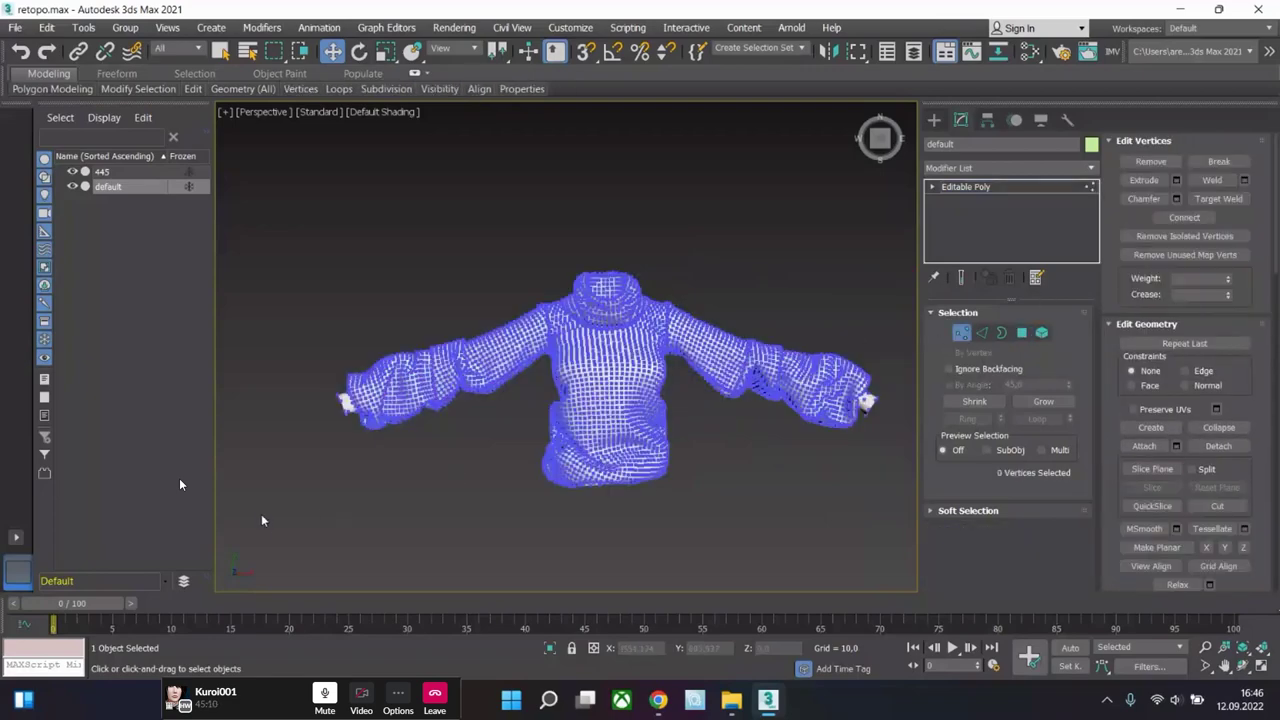
left_click_drag(303, 535, 972, 212)
right_click(648, 322)
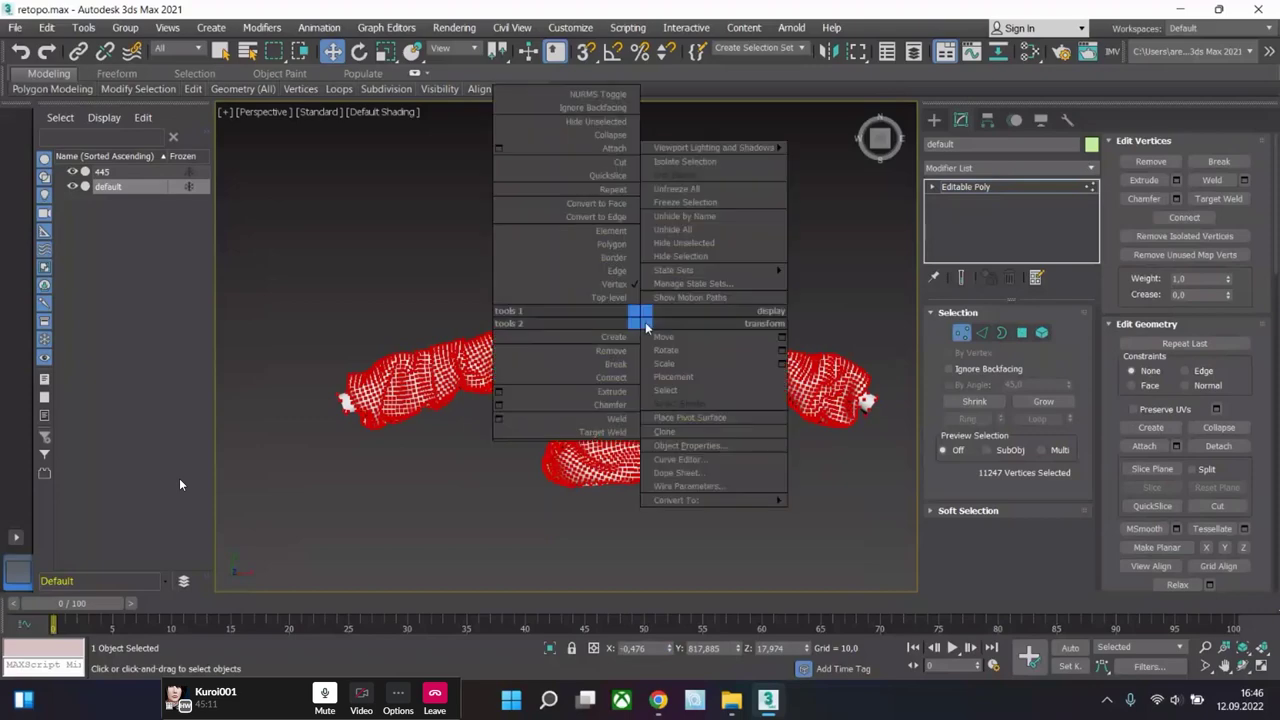
left_click(617, 428)
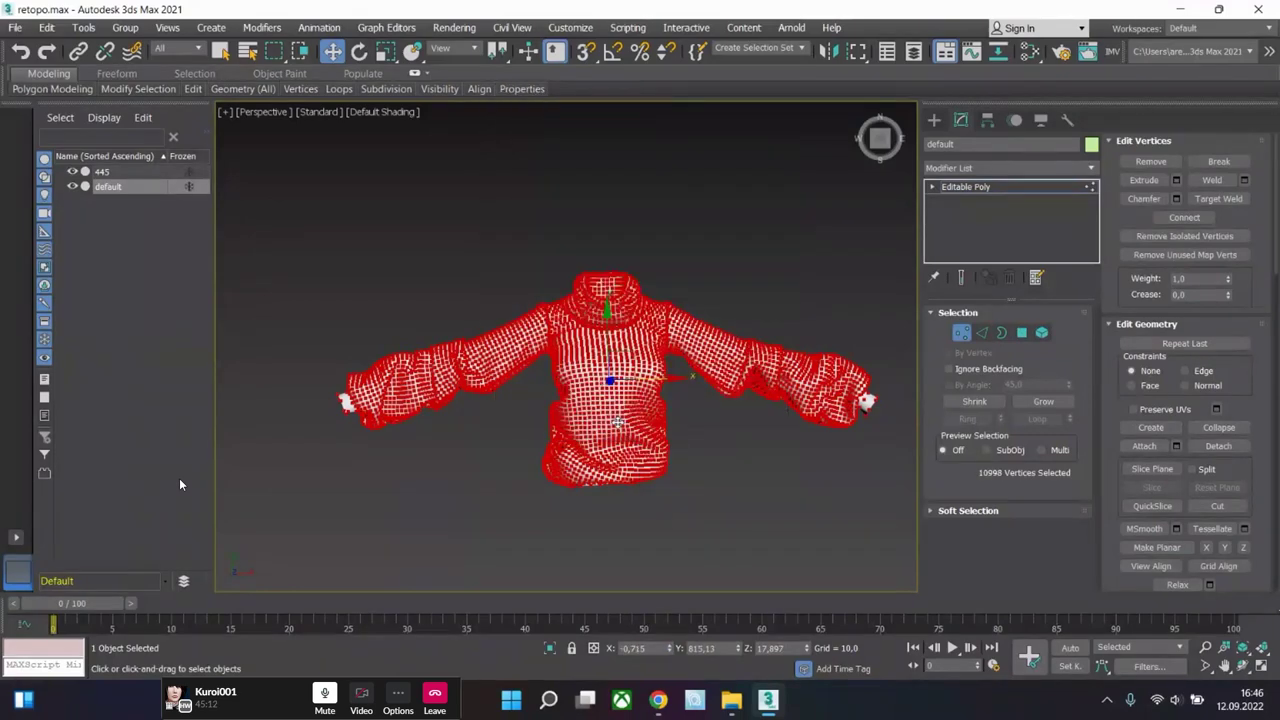
left_click(1042, 332)
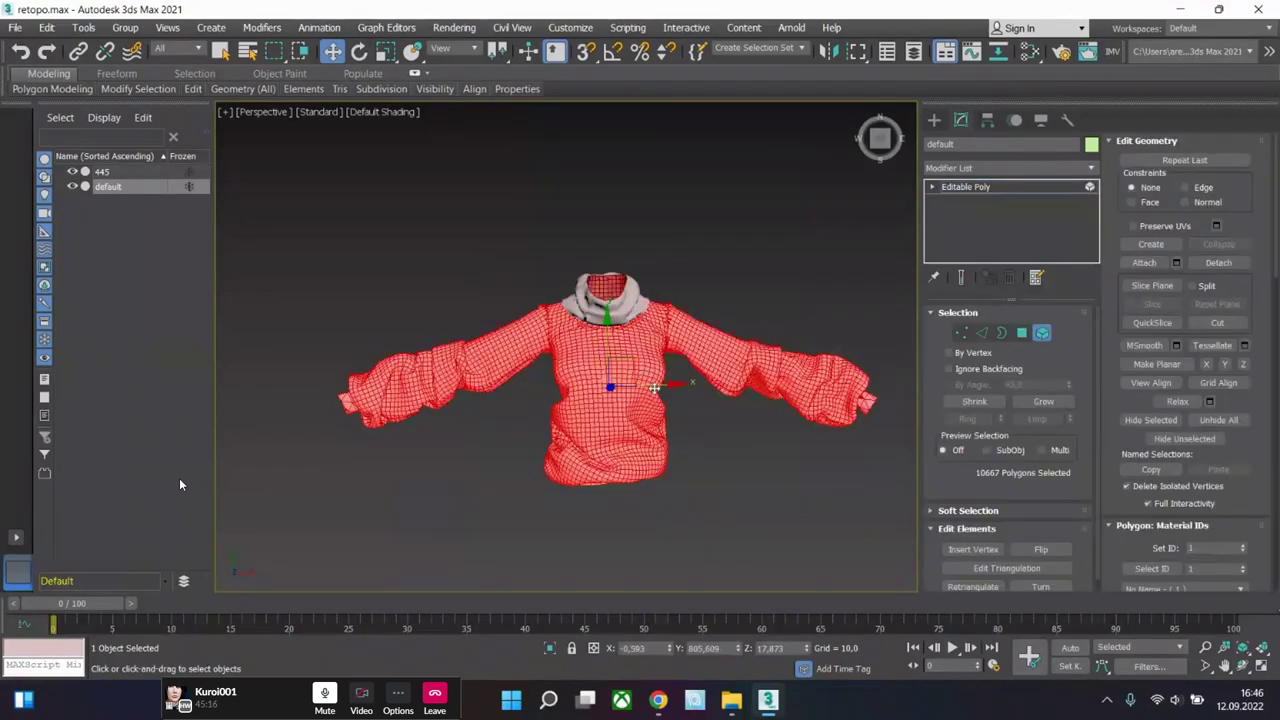
key("ctrl+Page_Up")
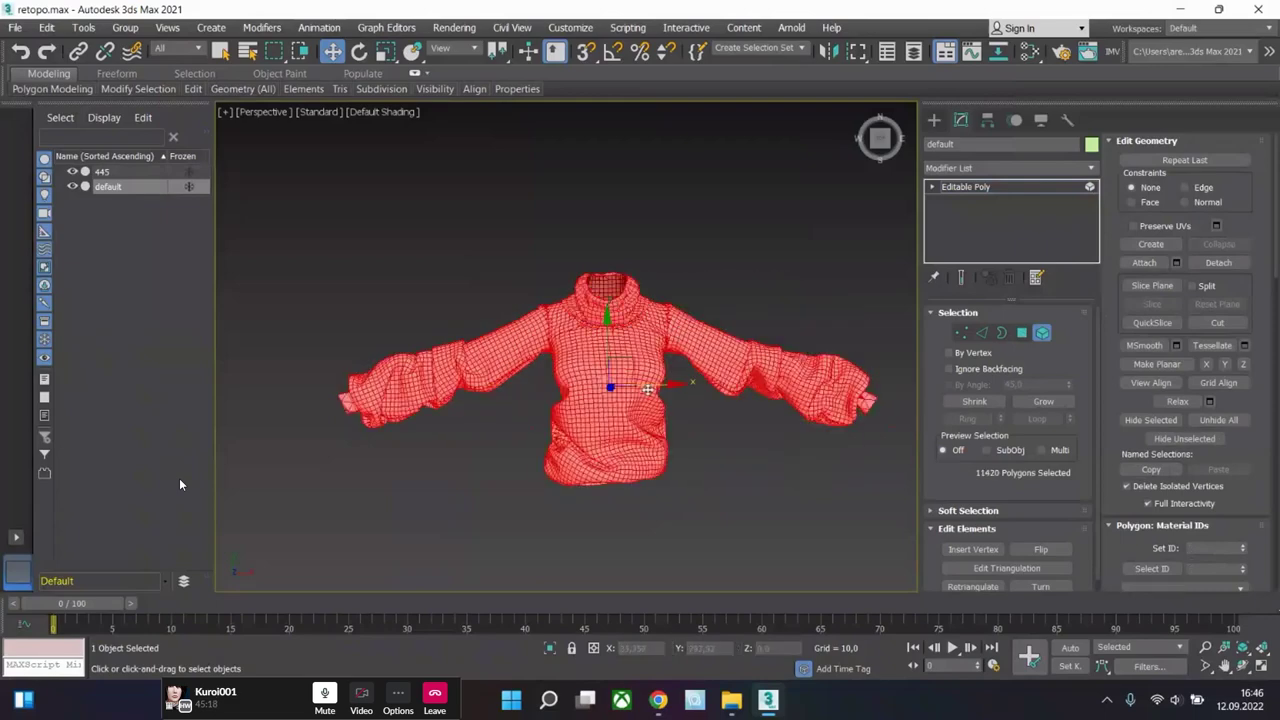
mouse_move(556, 204)
middle_mouse_down("alt")
mouse_move(700, 210)
mouse_move(556, 204)
middle_mouse_up("alt")
- Add a Retopology modifier to the hoodie with a 4000-face target and show Edged Faces
left_click(1050, 167)
scroll(1096, 385, "down", 10)
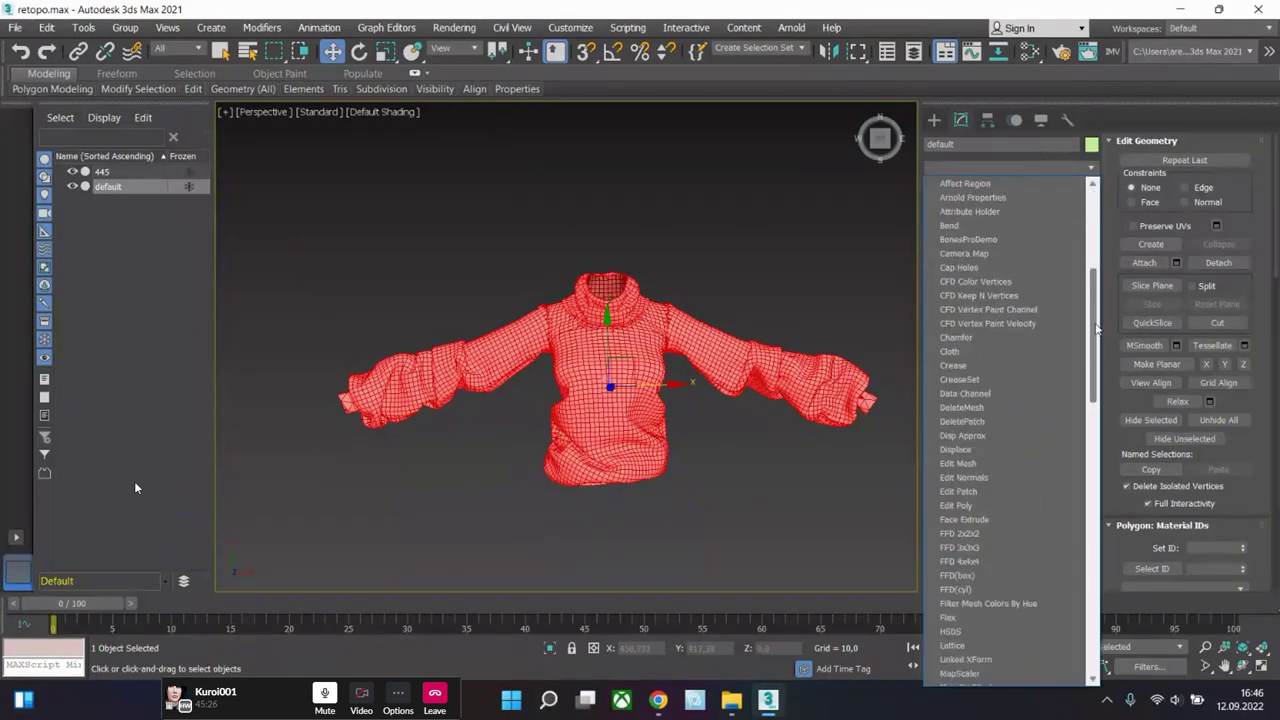
left_click_drag(1096, 384, 1073, 487)
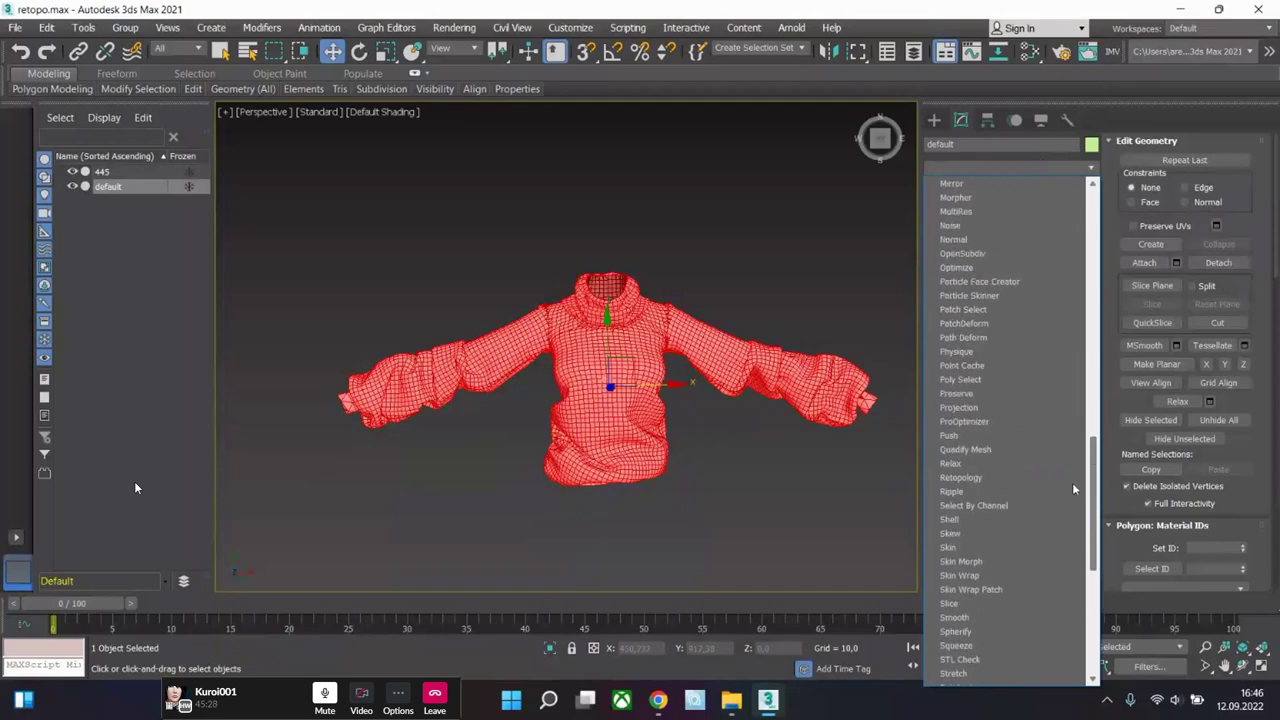
left_click(961, 477)
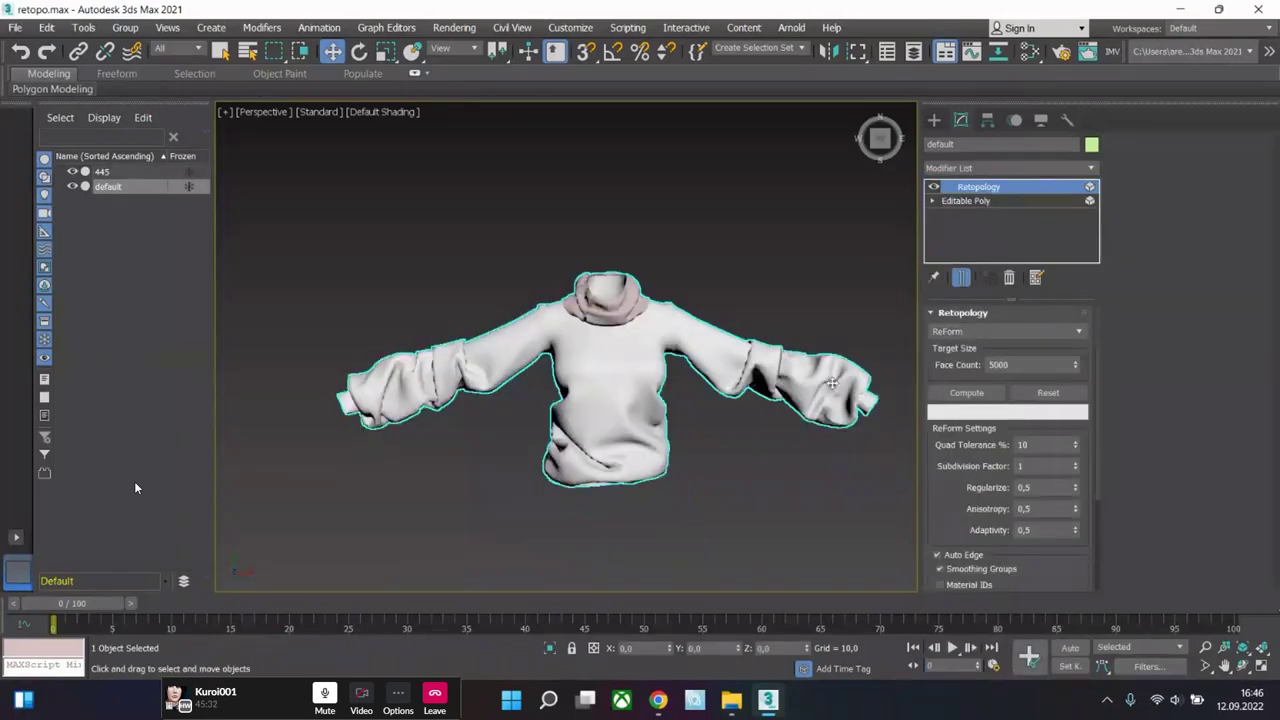
left_click(993, 366)
key("F3")
key("F3")
key("F4")
scroll(716, 441, "up", 3)
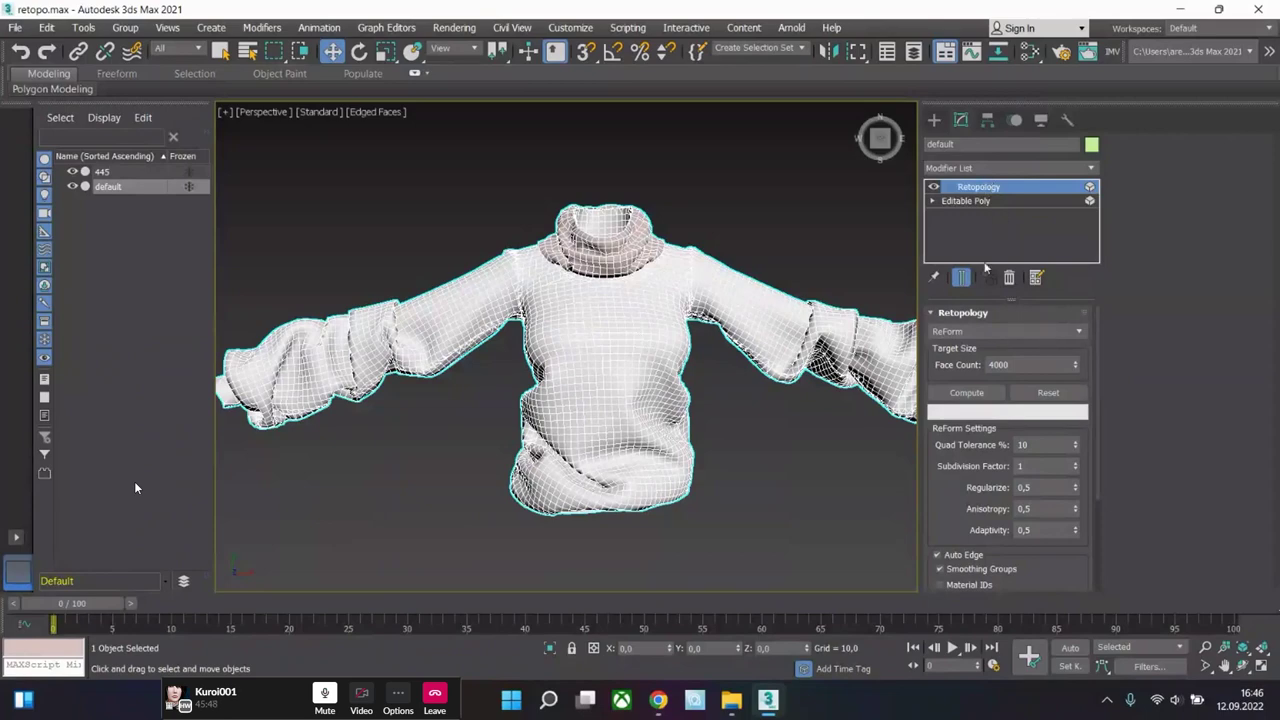
- Set Regularize to 1, compute the 4000-face retopology and orbit to inspect the result
left_click_drag(1040, 490, 944, 490)
type("1")
key("Return")
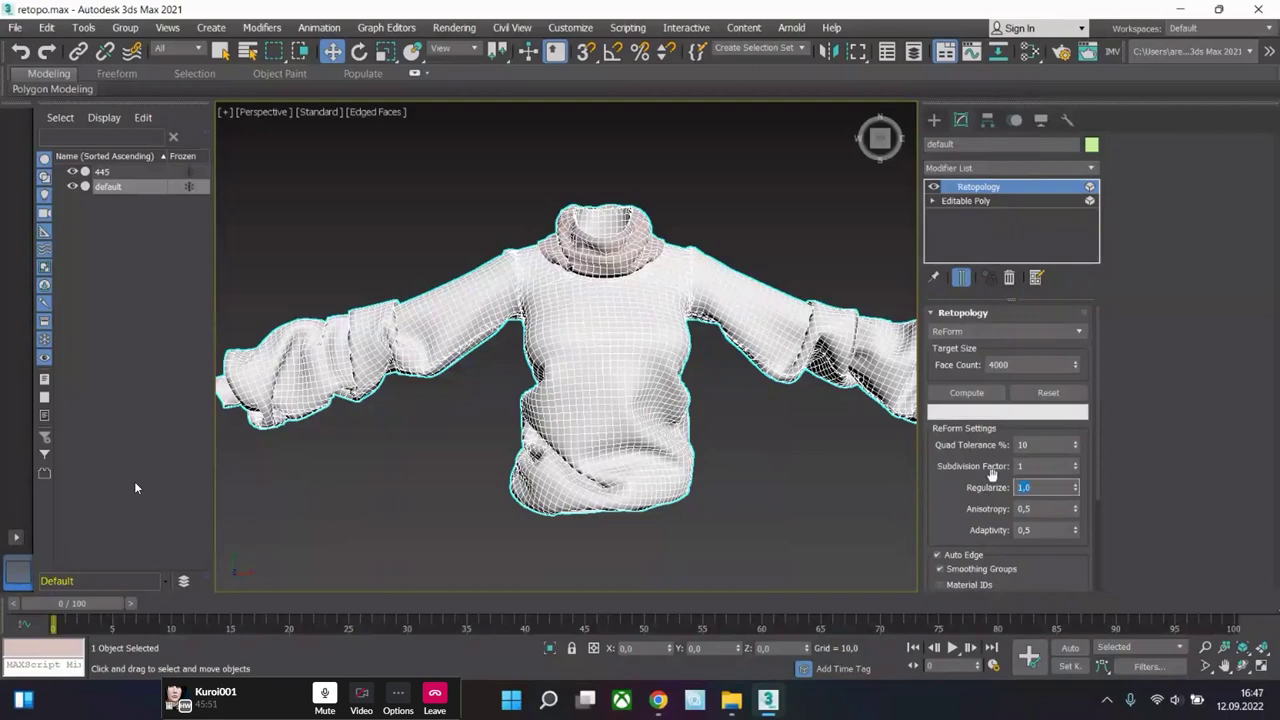
left_click(966, 393)
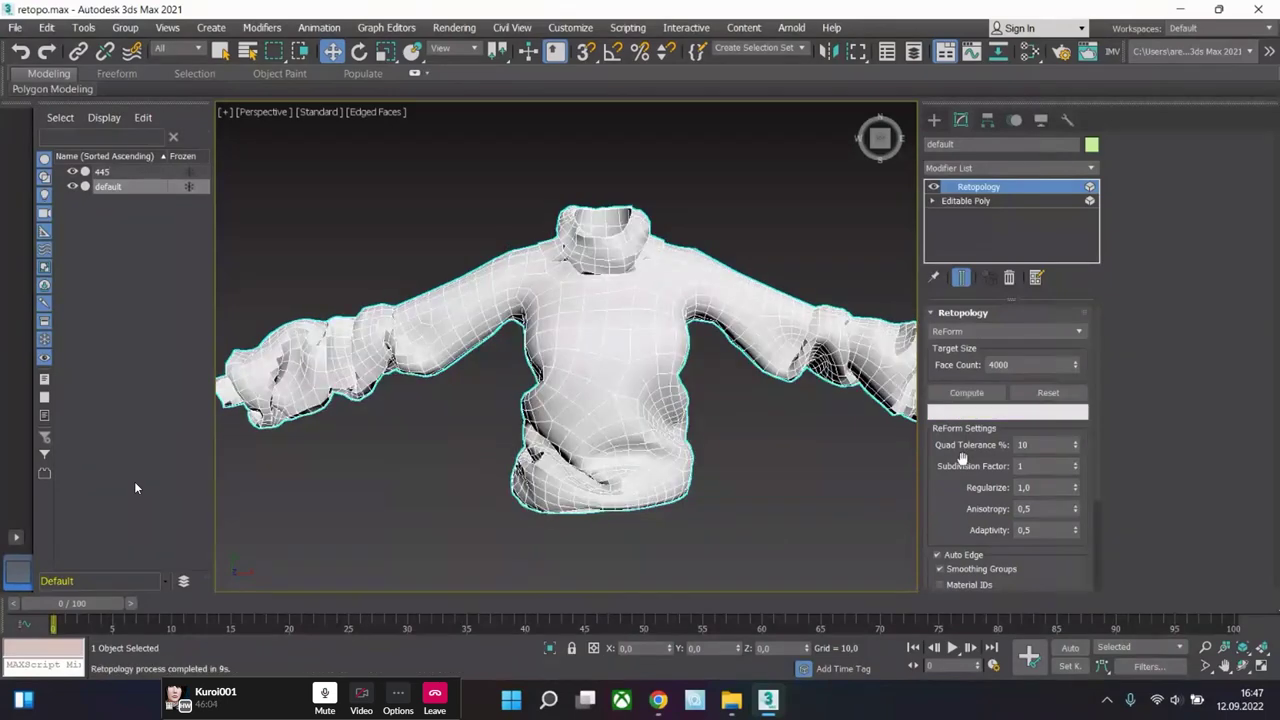
left_click(990, 364)
scroll(836, 398, "down", 4)
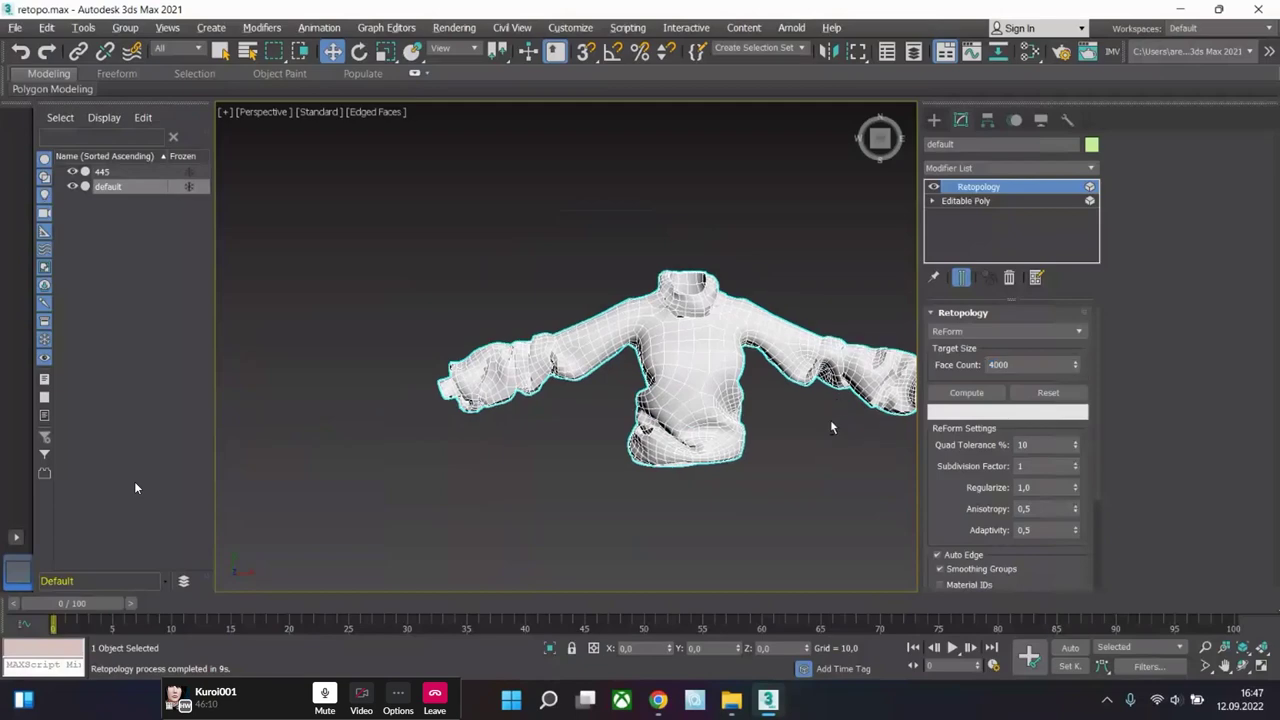
middle_click_drag(830, 427, 659, 430, "alt")
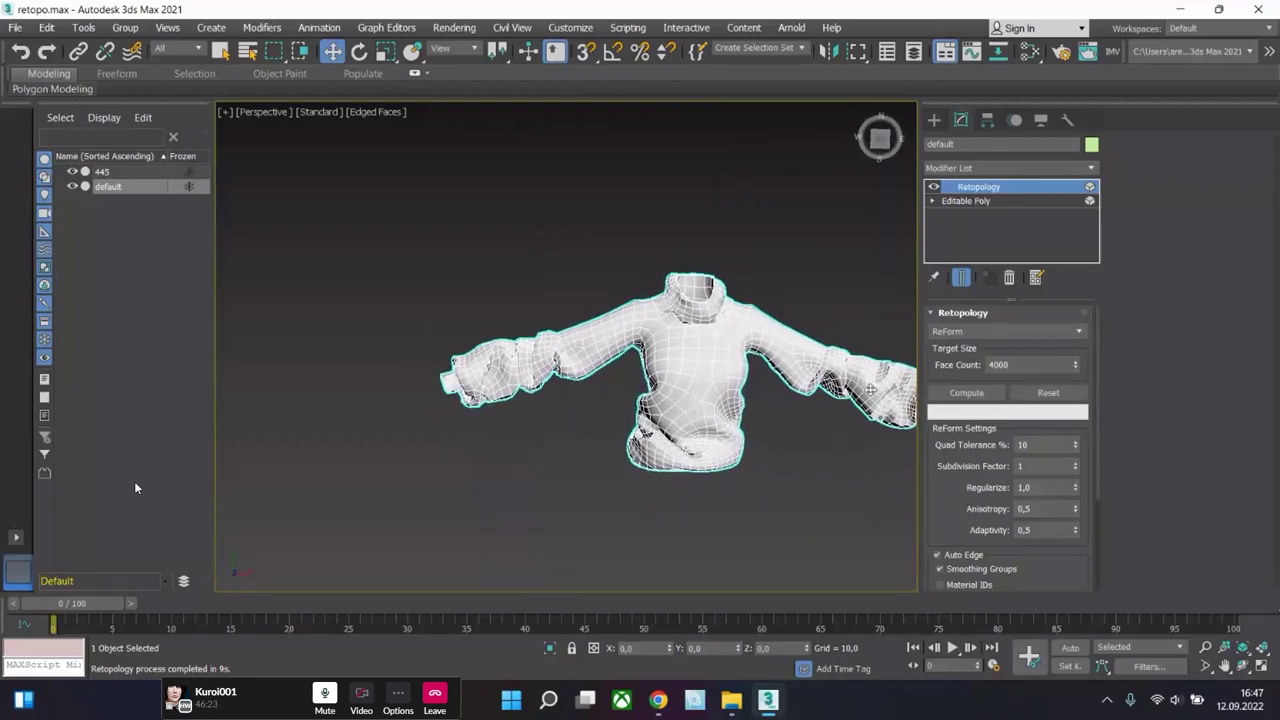
- Recompute the retopology with a 5000-face target and orbit to inspect the denser mesh
left_click(993, 365)
type("5000")
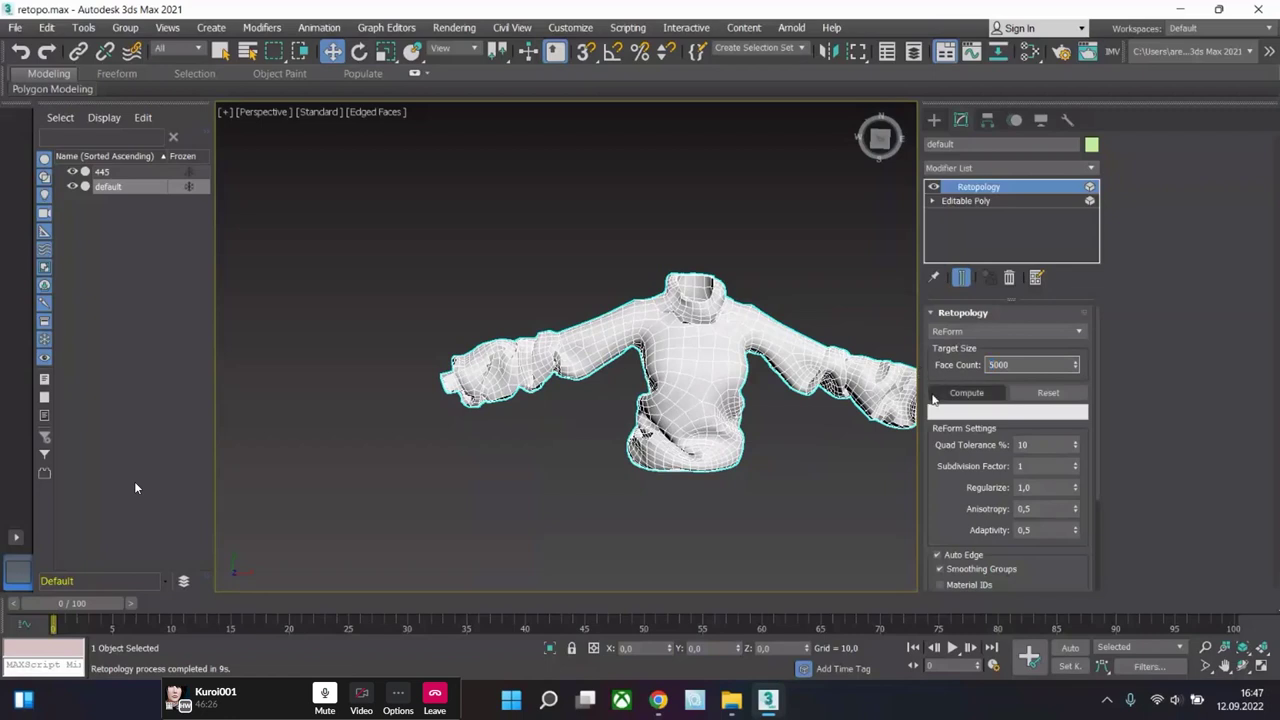
left_click(952, 393)
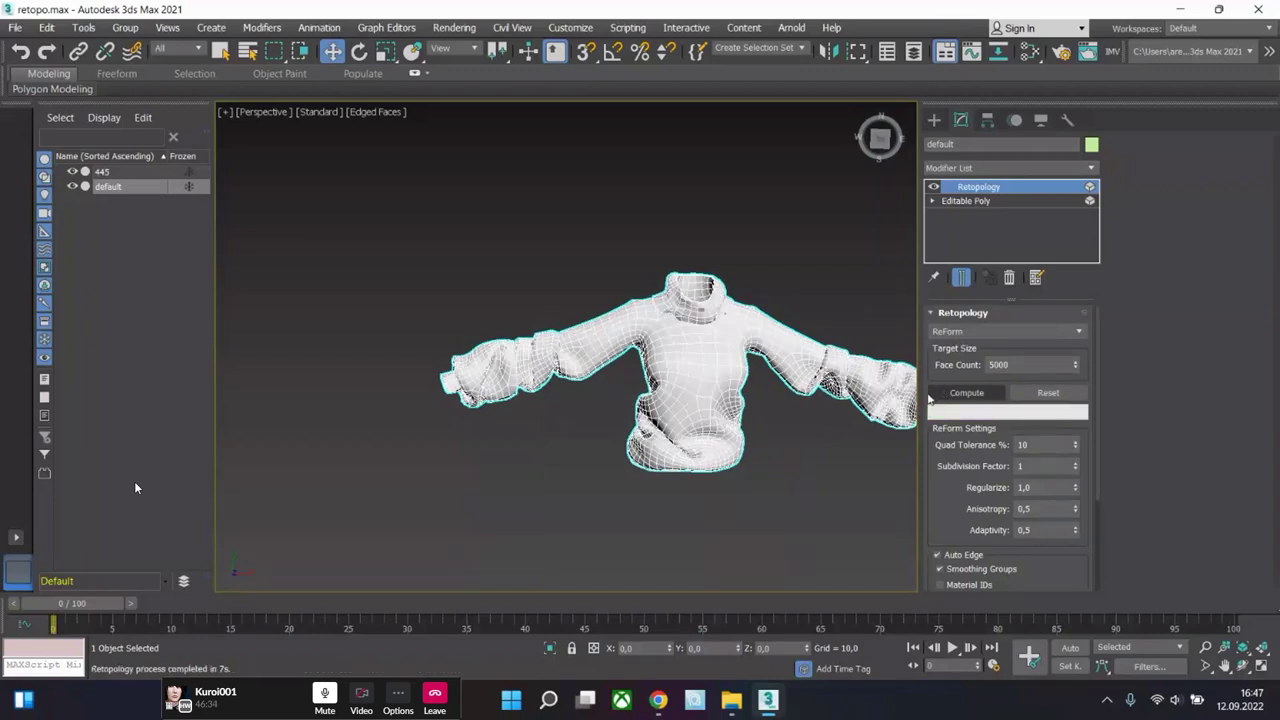
middle_click_drag(800, 437, 799, 426, "alt")
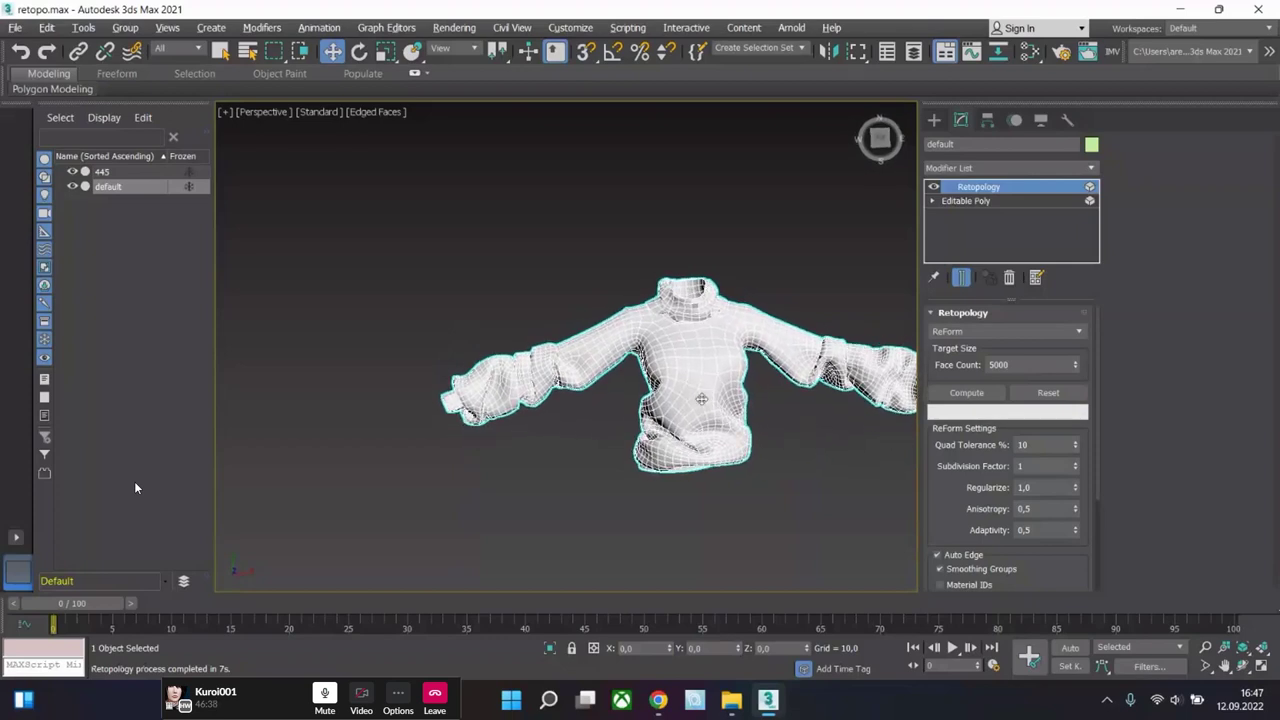
scroll(799, 426, "up", 2)
left_click_drag(946, 497, 945, 388)
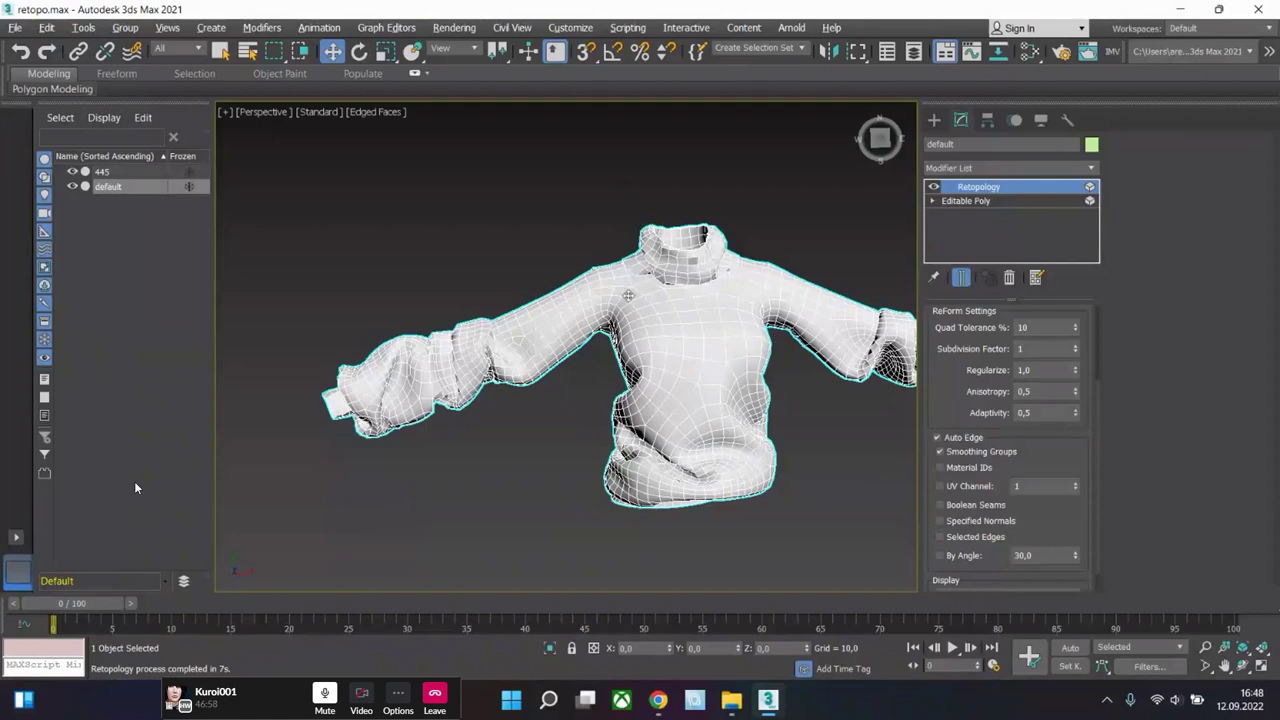
- Open the Modifier List and scroll down through the available modifiers
left_click(965, 167)
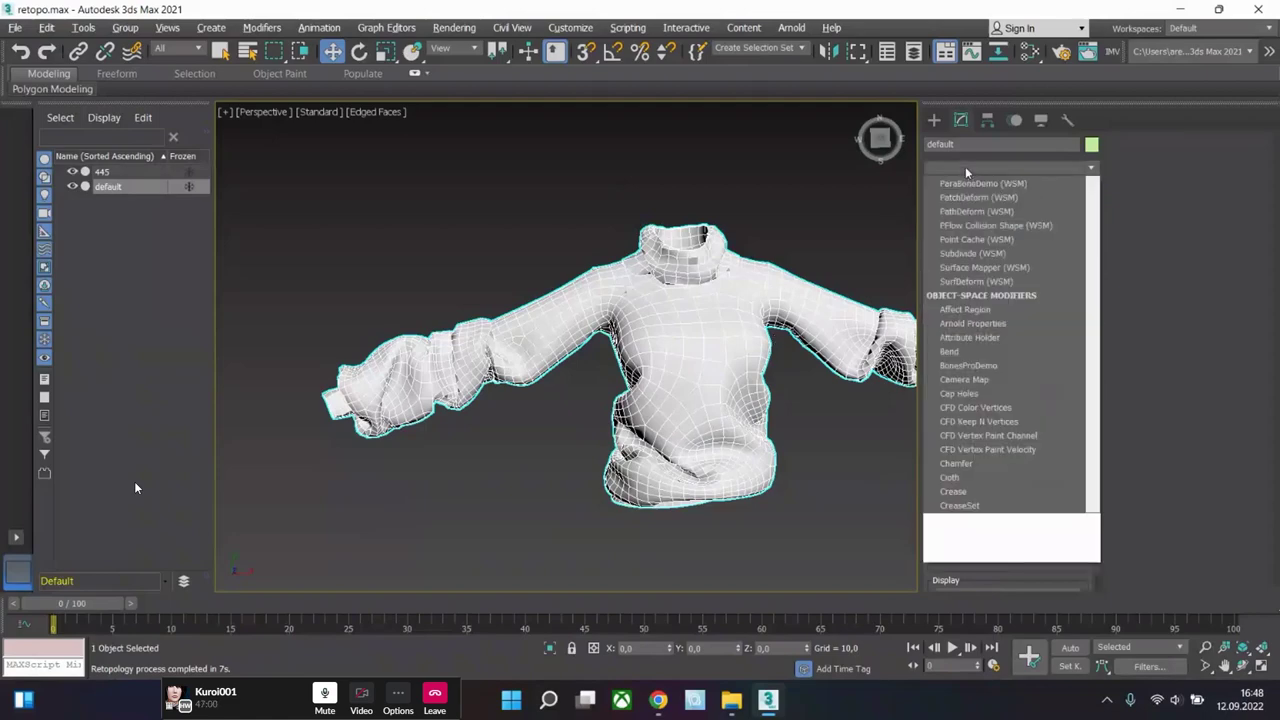
scroll(1070, 450, "down", 20)
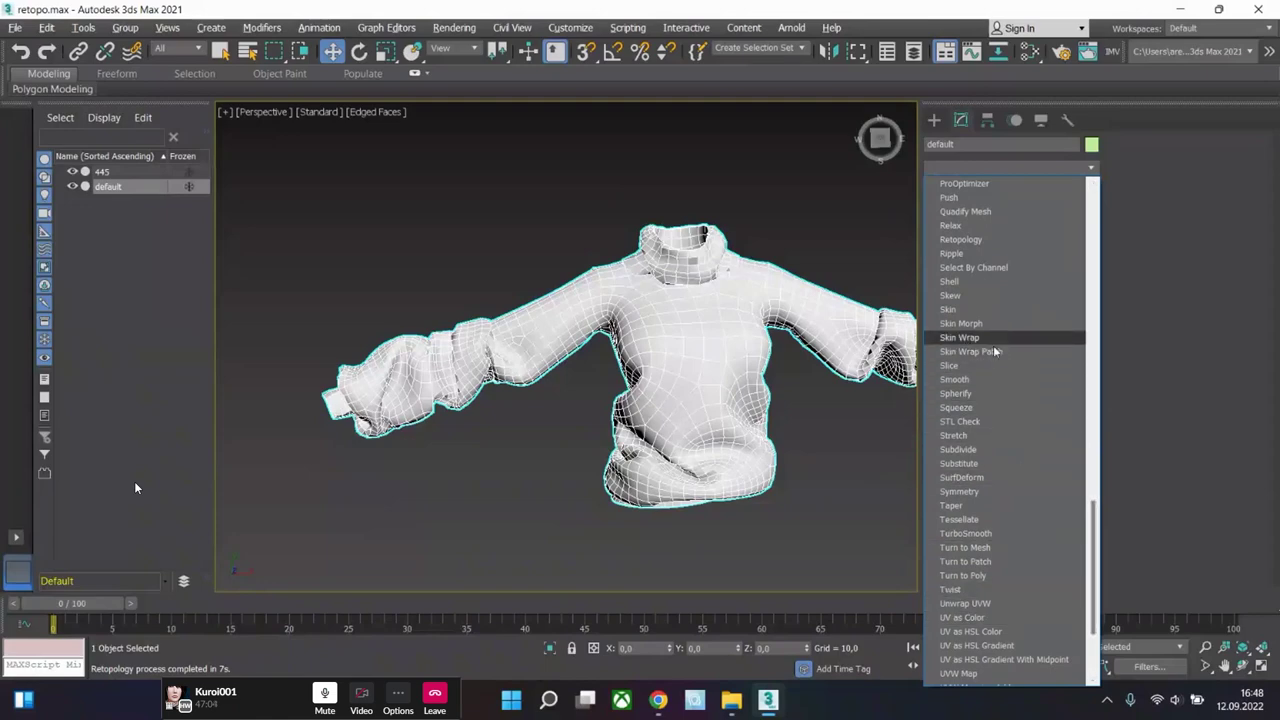
scroll(1010, 345, "down", 1)
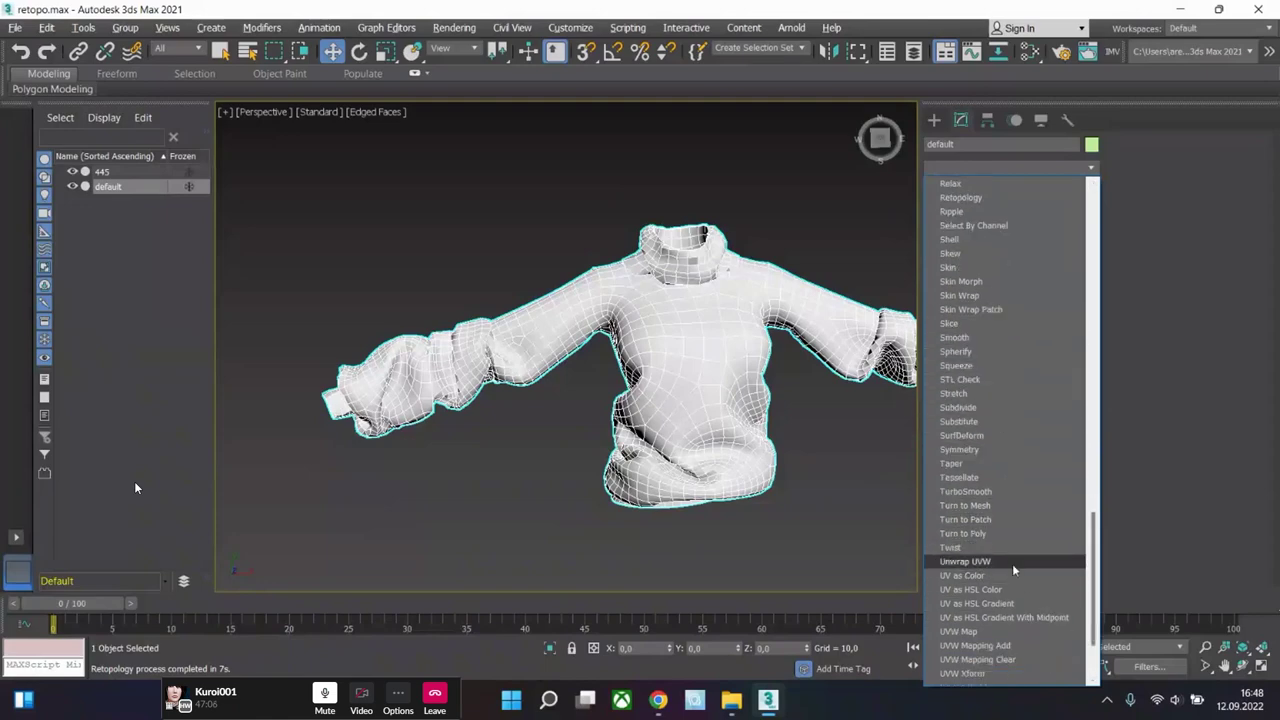
- Add Unwrap UVW, review all the hoodie's UVs in the Edit UVWs window, then close it
left_click(1013, 563)
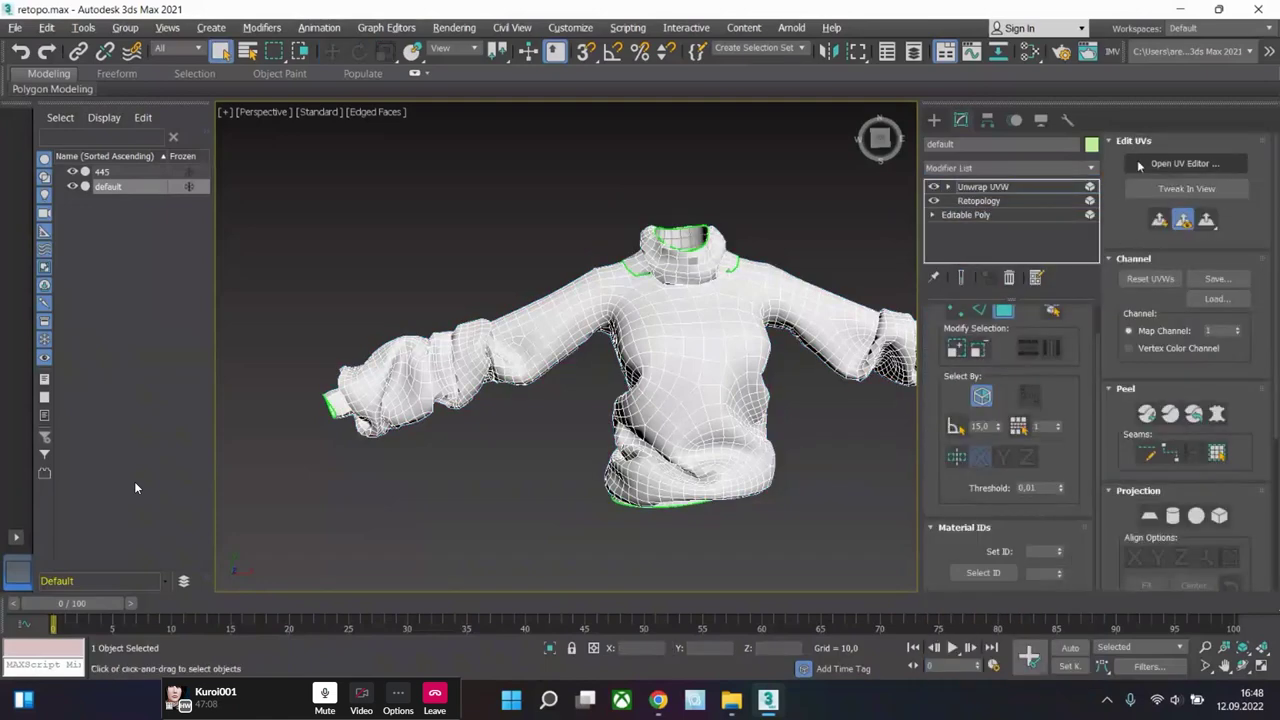
left_click(1184, 163)
left_click_drag(200, 66, 773, 70)
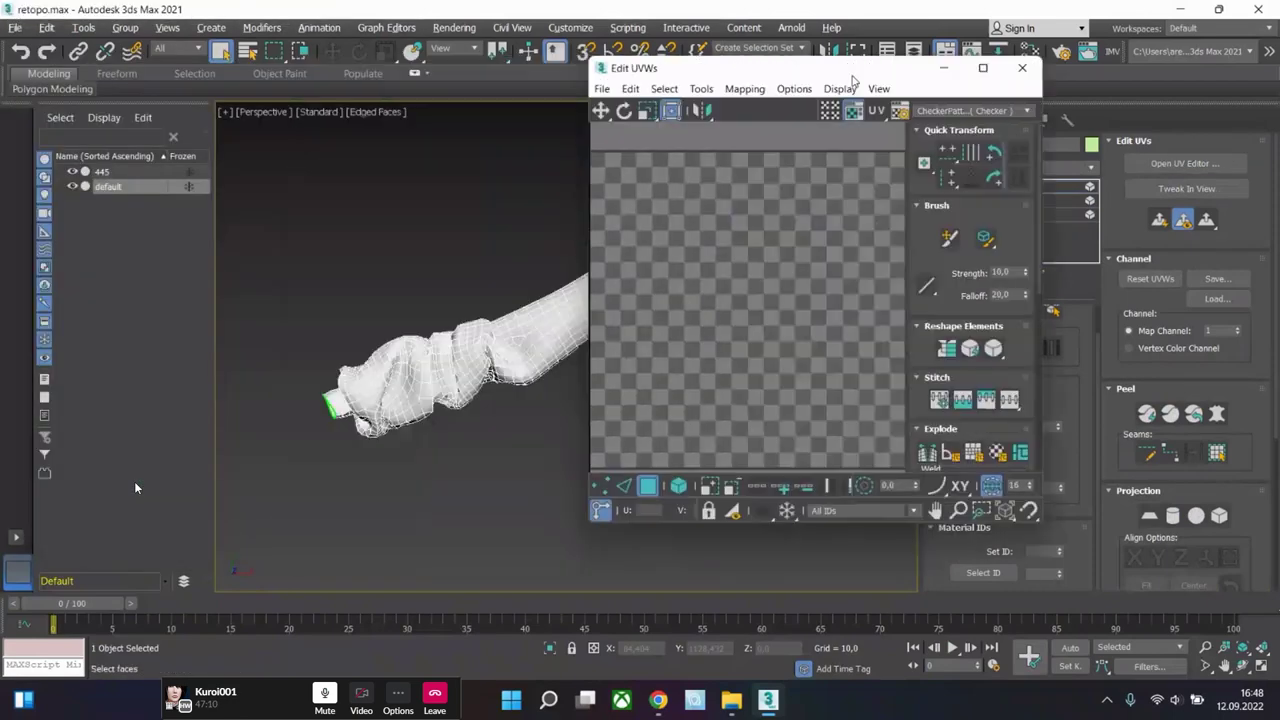
scroll(803, 248, "down", 5)
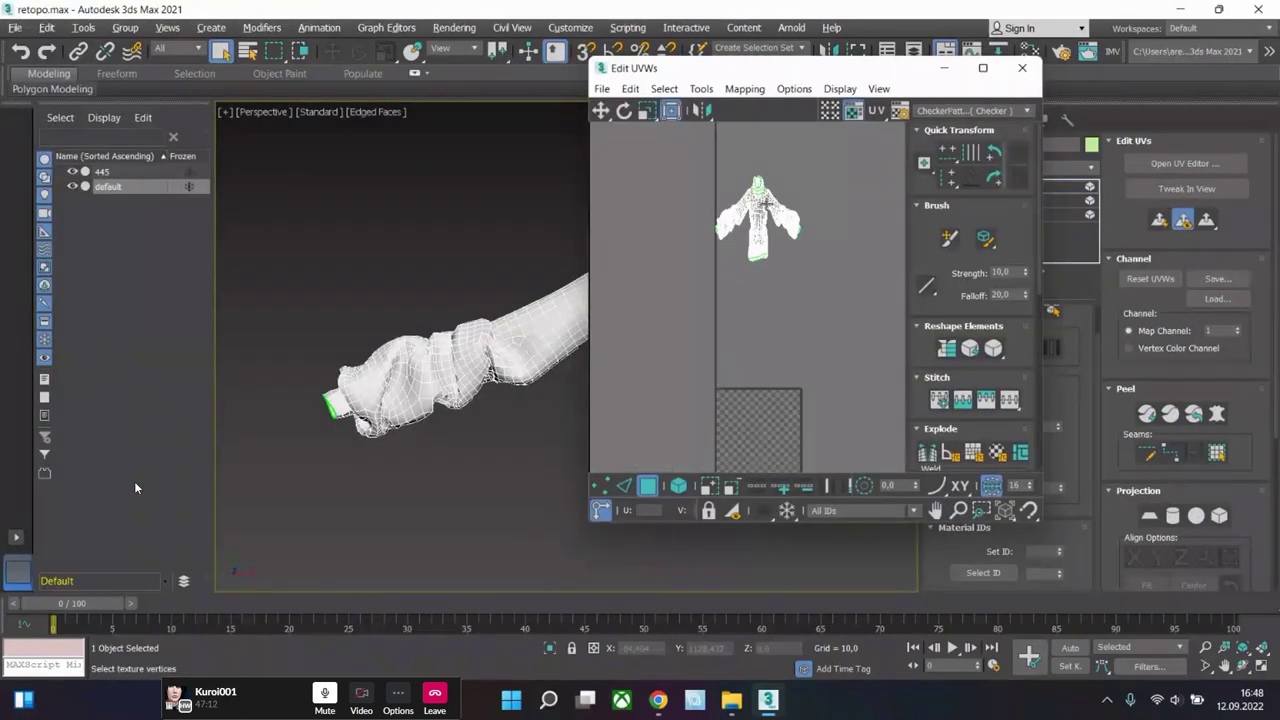
scroll(770, 257, "up", 5)
scroll(717, 324, "down", 4)
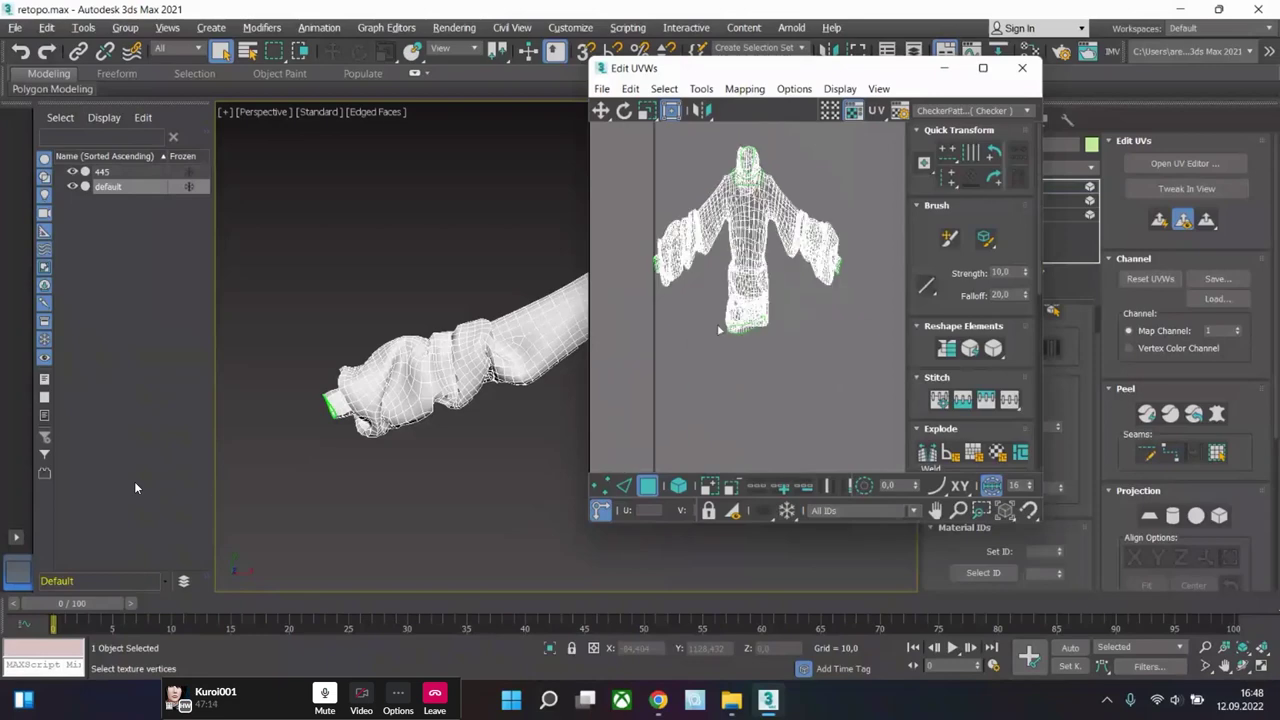
left_click_drag(606, 383, 885, 141)
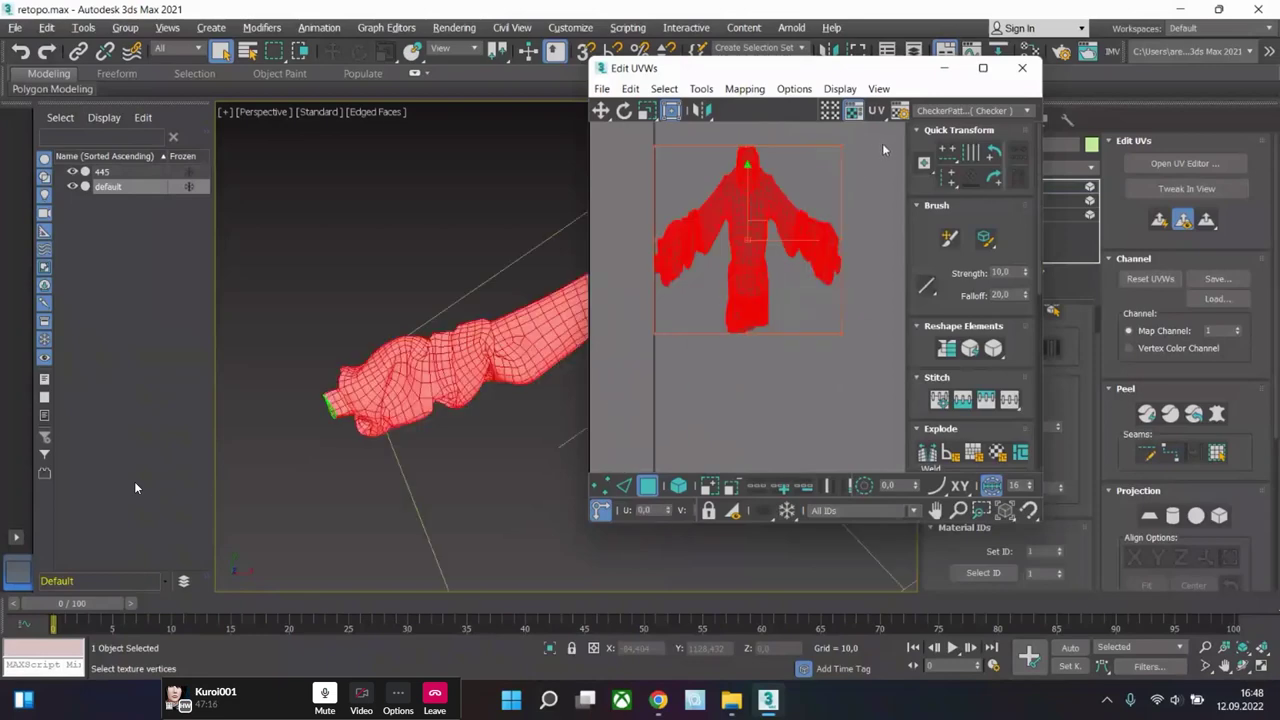
left_click(867, 158)
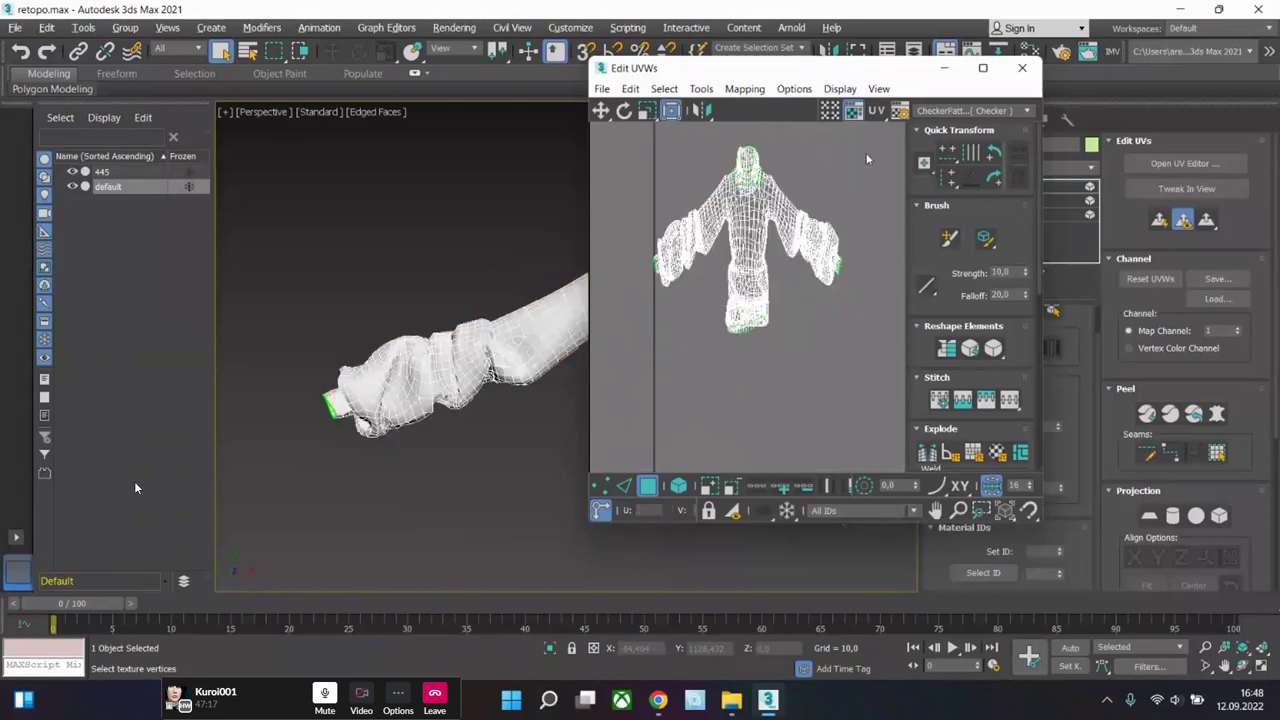
left_click(1022, 67)
left_click(1008, 280)
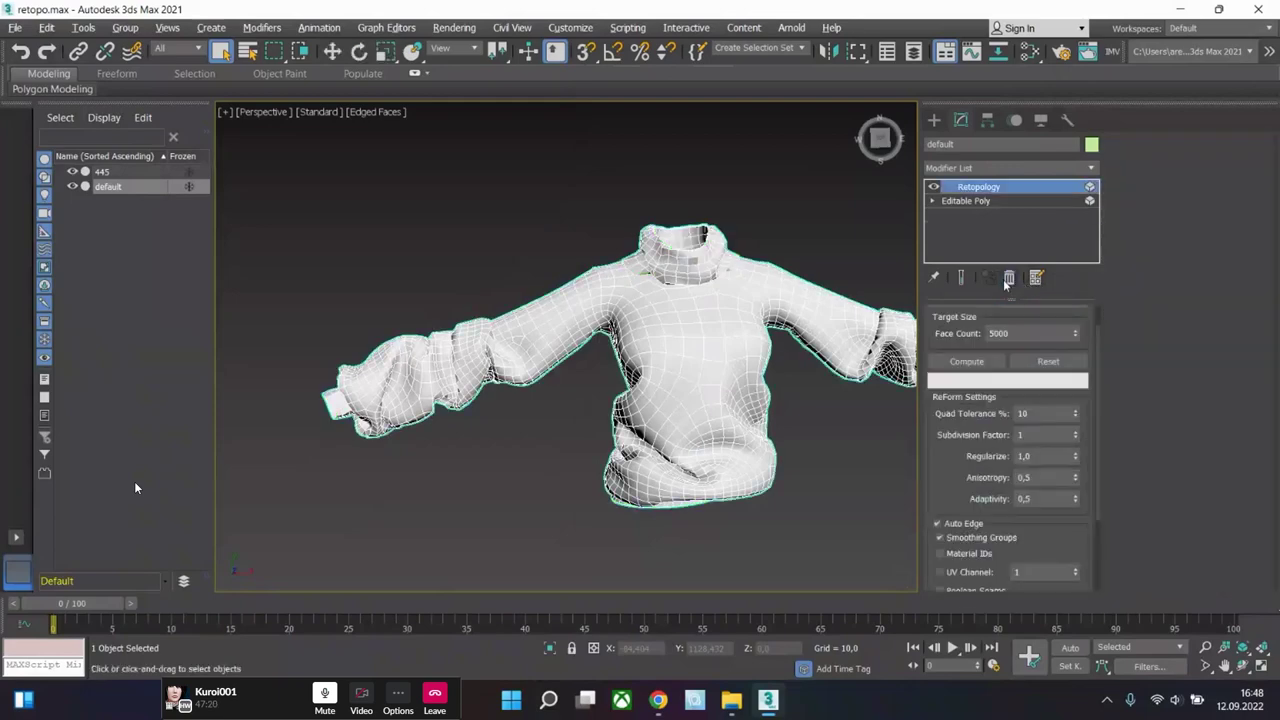
left_click_drag(951, 500, 948, 338)
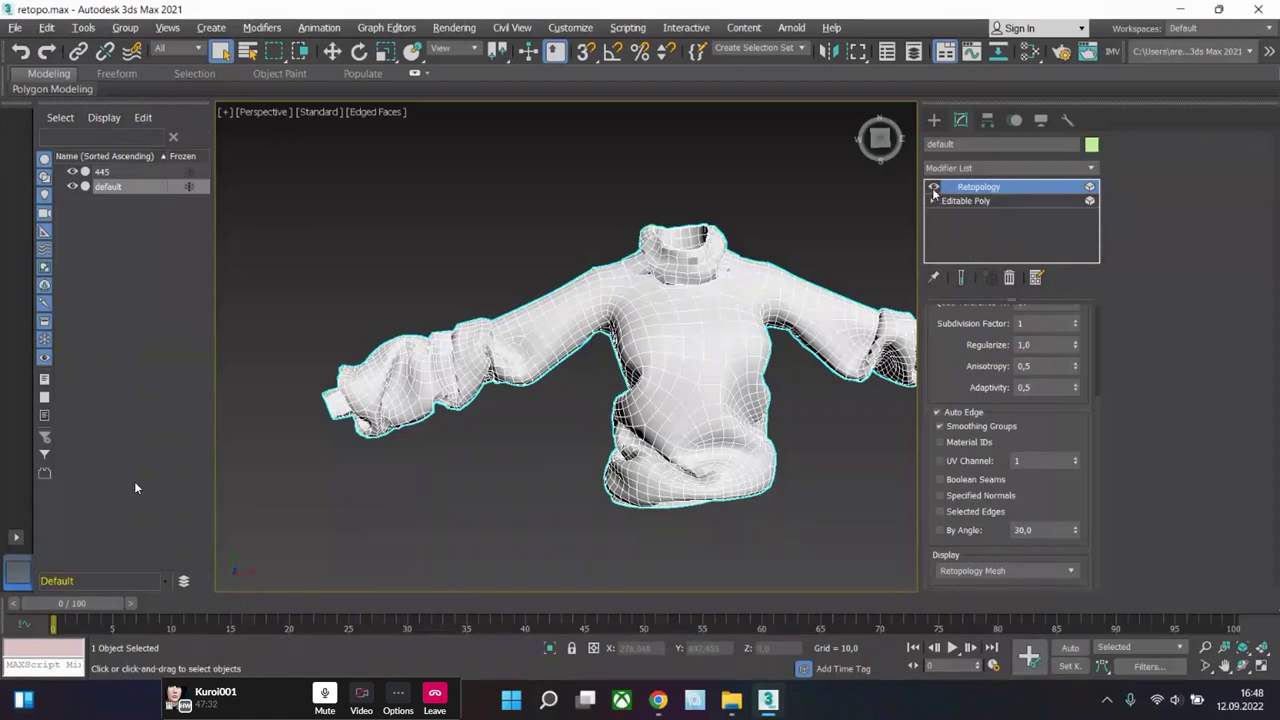
middle_click_drag(797, 405, 788, 399, "alt")
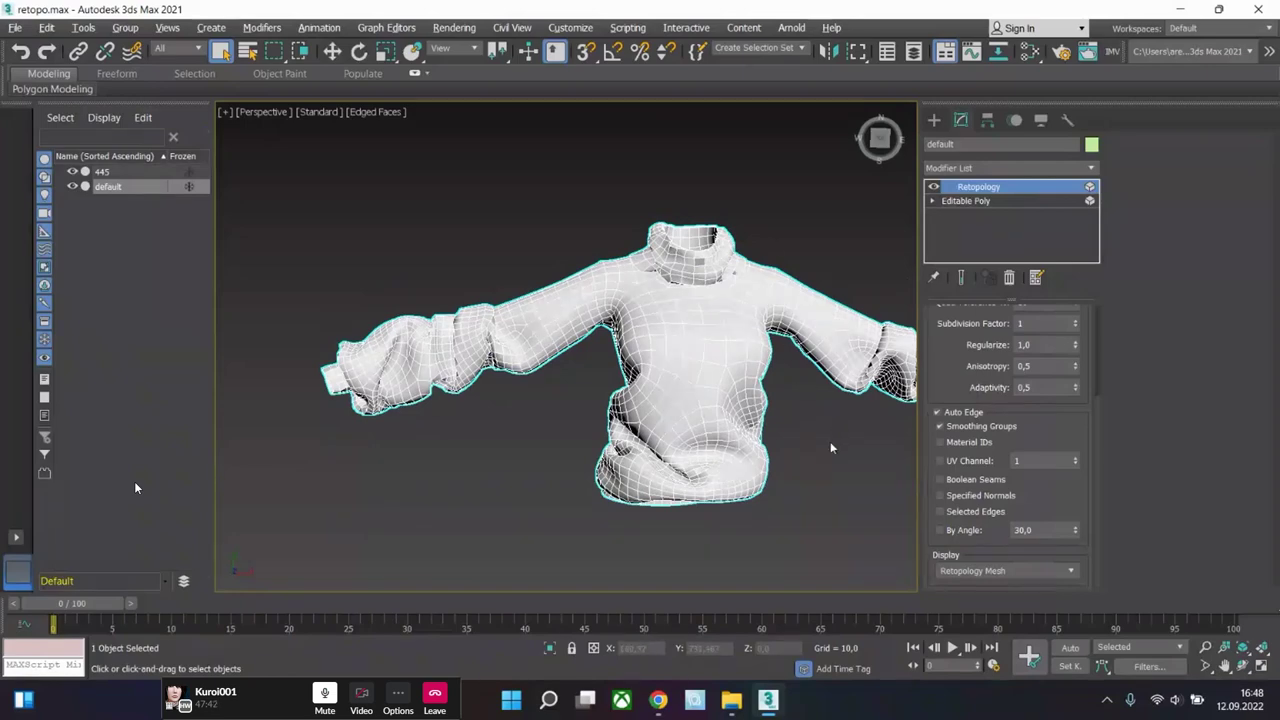
mouse_move(830, 448)
middle_mouse_down("alt")
mouse_move(805, 442)
mouse_move(817, 422)
mouse_move(806, 420)
mouse_move(812, 443)
middle_mouse_up("alt")
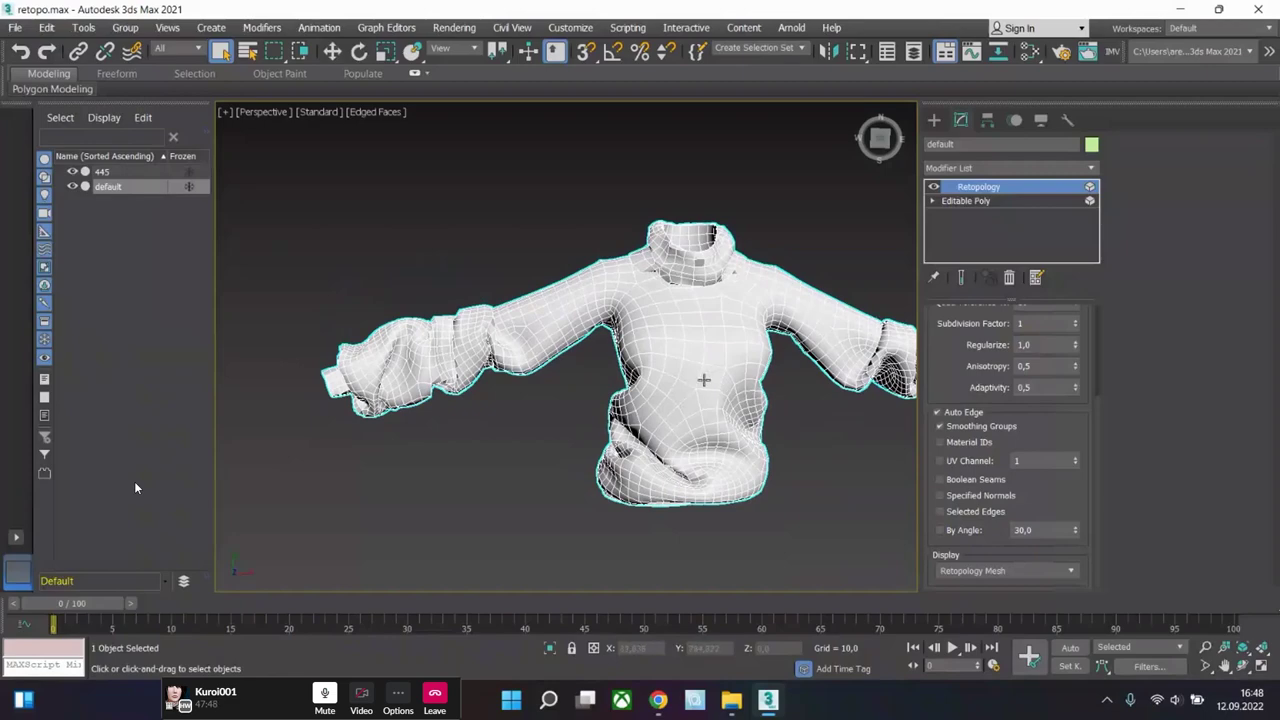
middle_click_drag(704, 380, 812, 380, "alt")
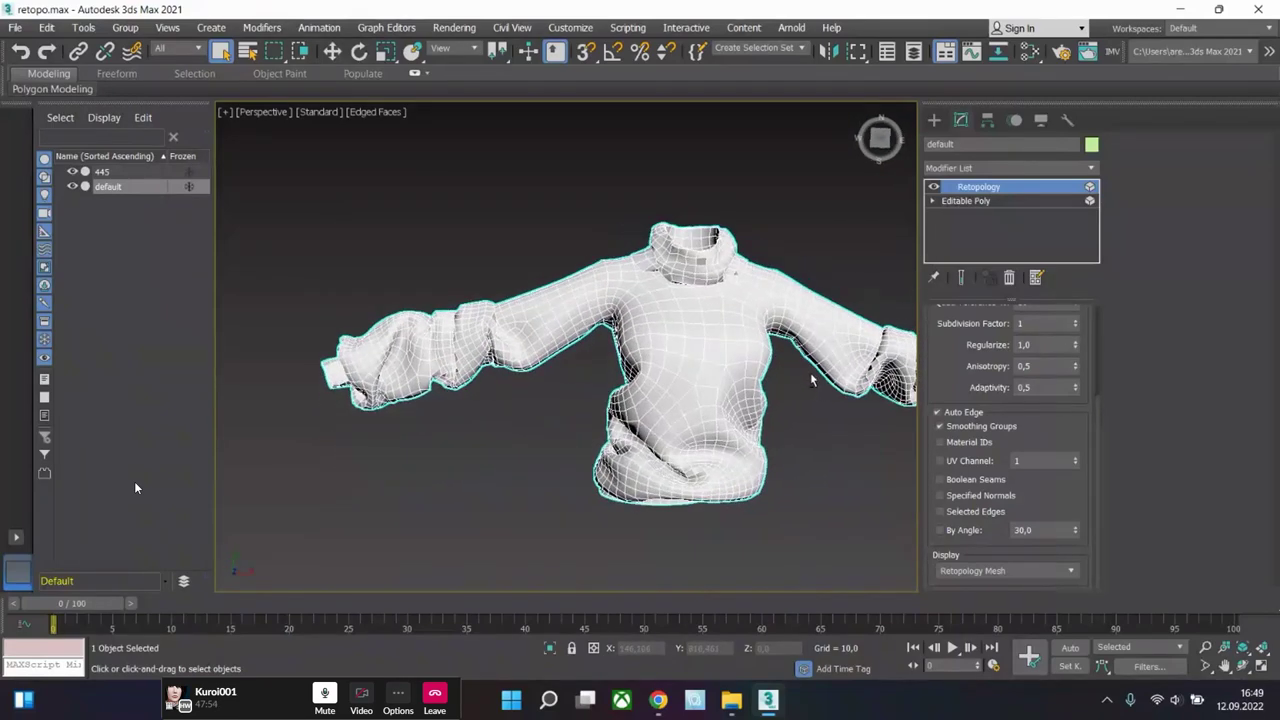
- Collapse the modifier stack to the Retopology result, confirming the warning
right_click(979, 190)
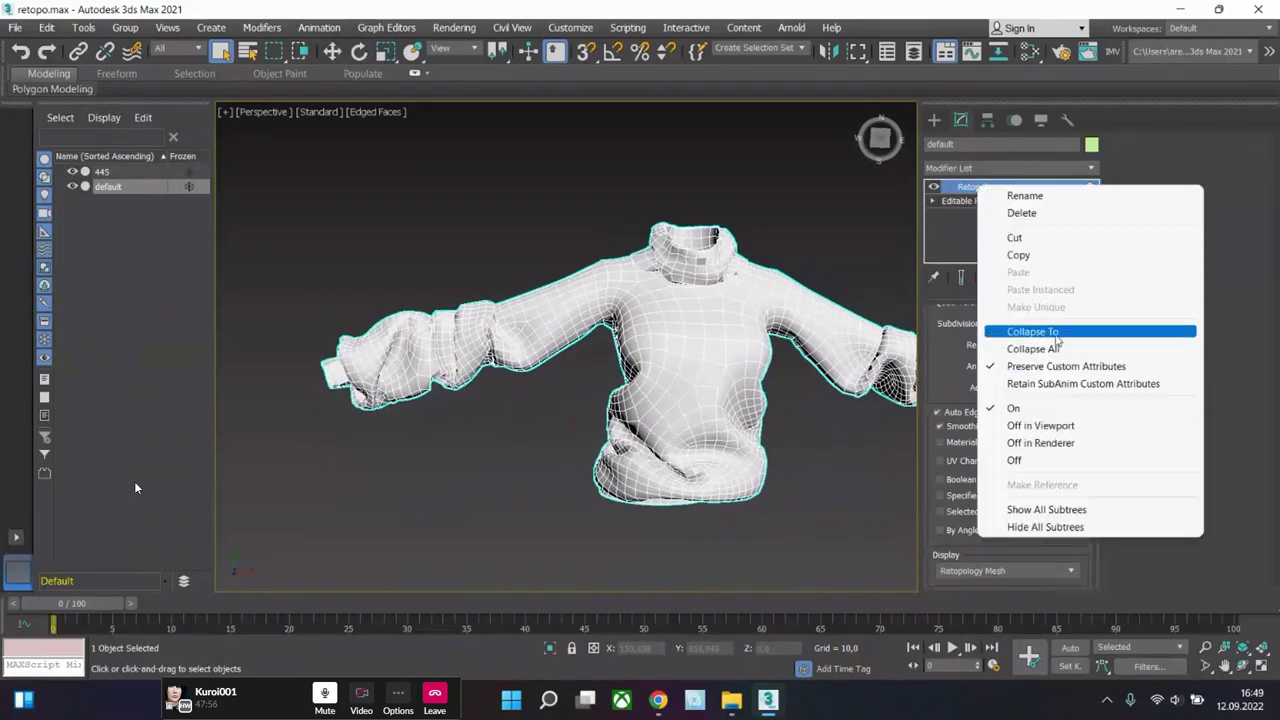
left_click(1020, 330)
left_click(724, 416)
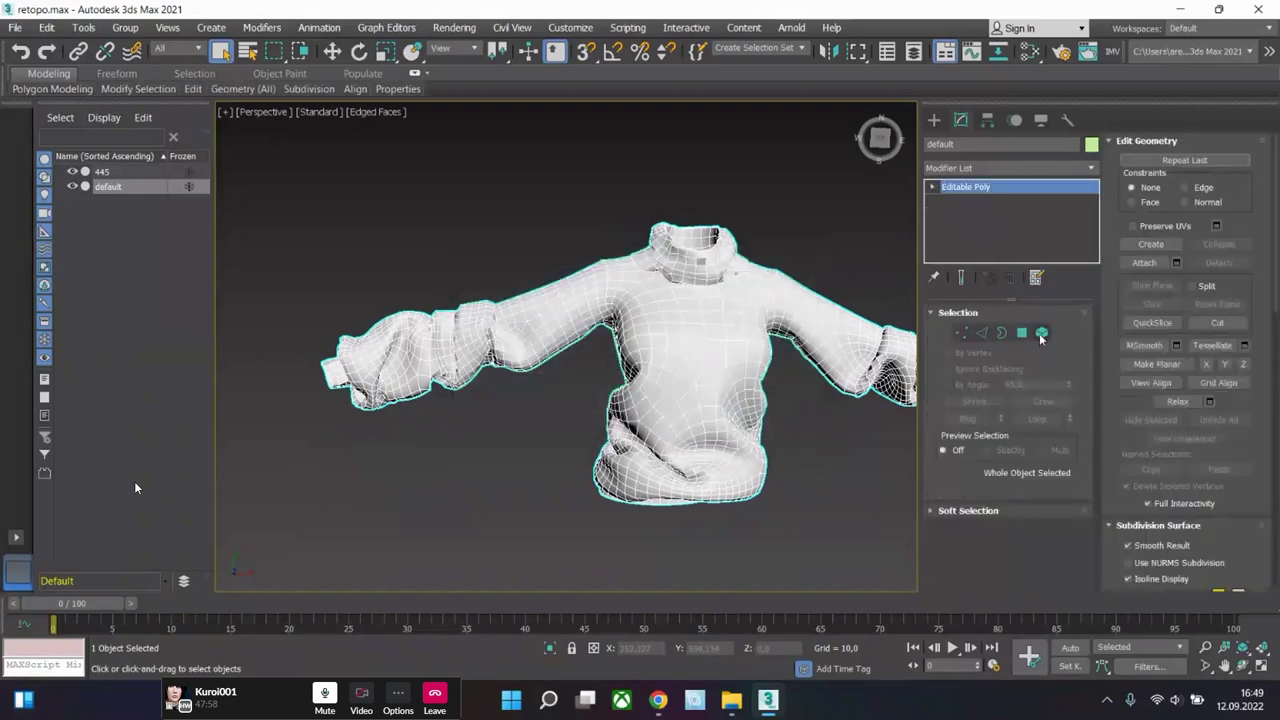
- Select every polygon, clear all smoothing groups and assign smoothing group 1
left_click(1041, 333)
left_click(722, 256)
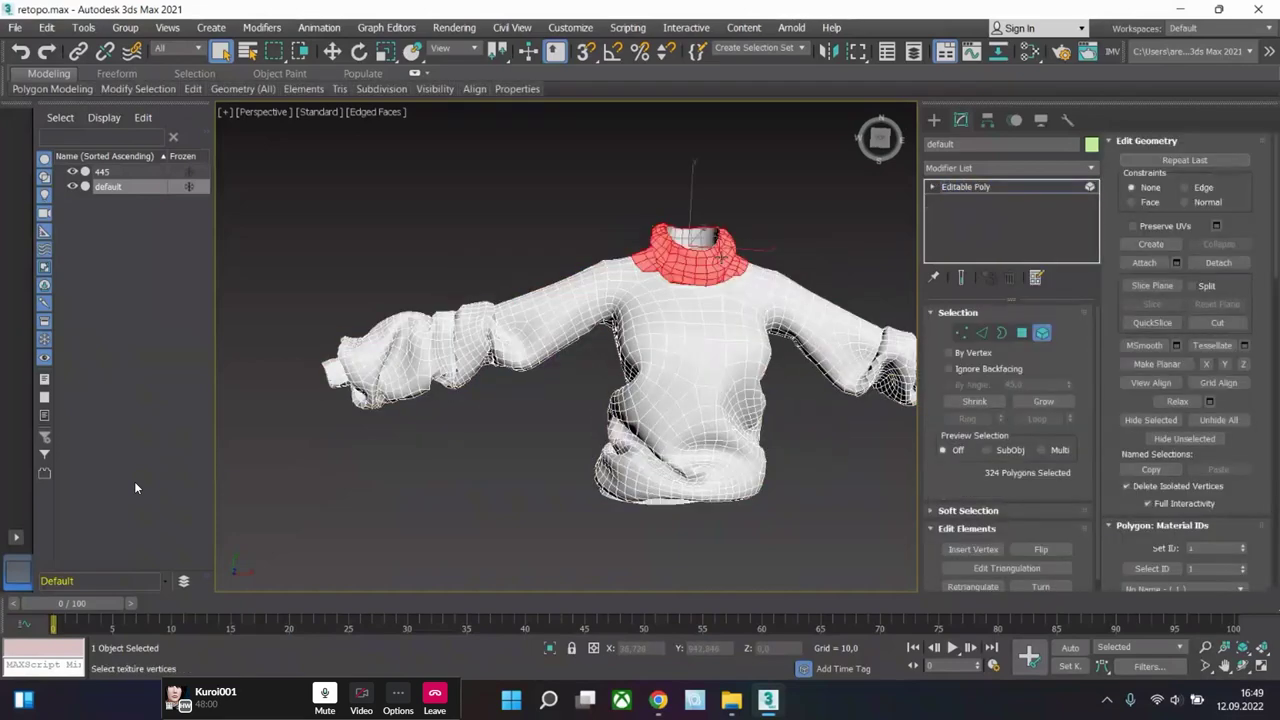
key("ctrl+a")
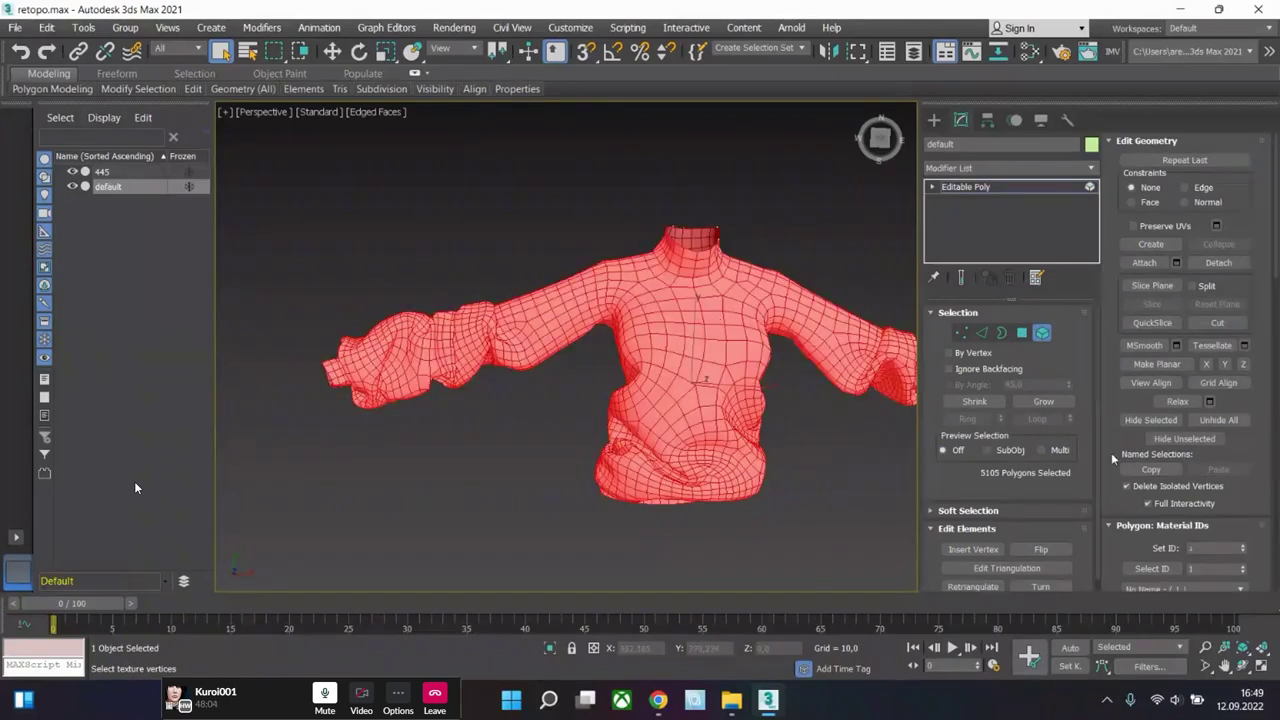
scroll(1256, 485, "down", 5)
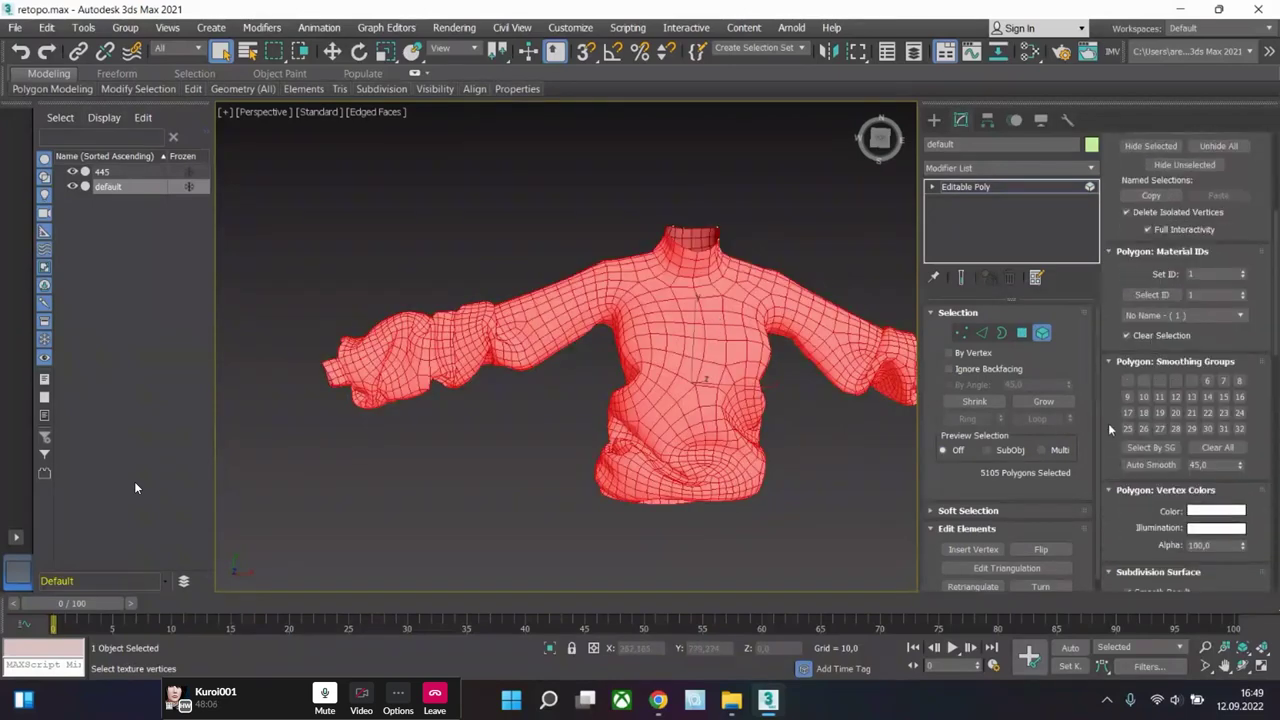
left_click(1229, 449)
left_click(1127, 380)
- Orbit to check the new shading, then clear the selection, exit sub-object level and deselect the sweater
mouse_move(741, 368)
middle_mouse_down("alt")
mouse_move(720, 370)
mouse_move(757, 374)
middle_mouse_up("alt")
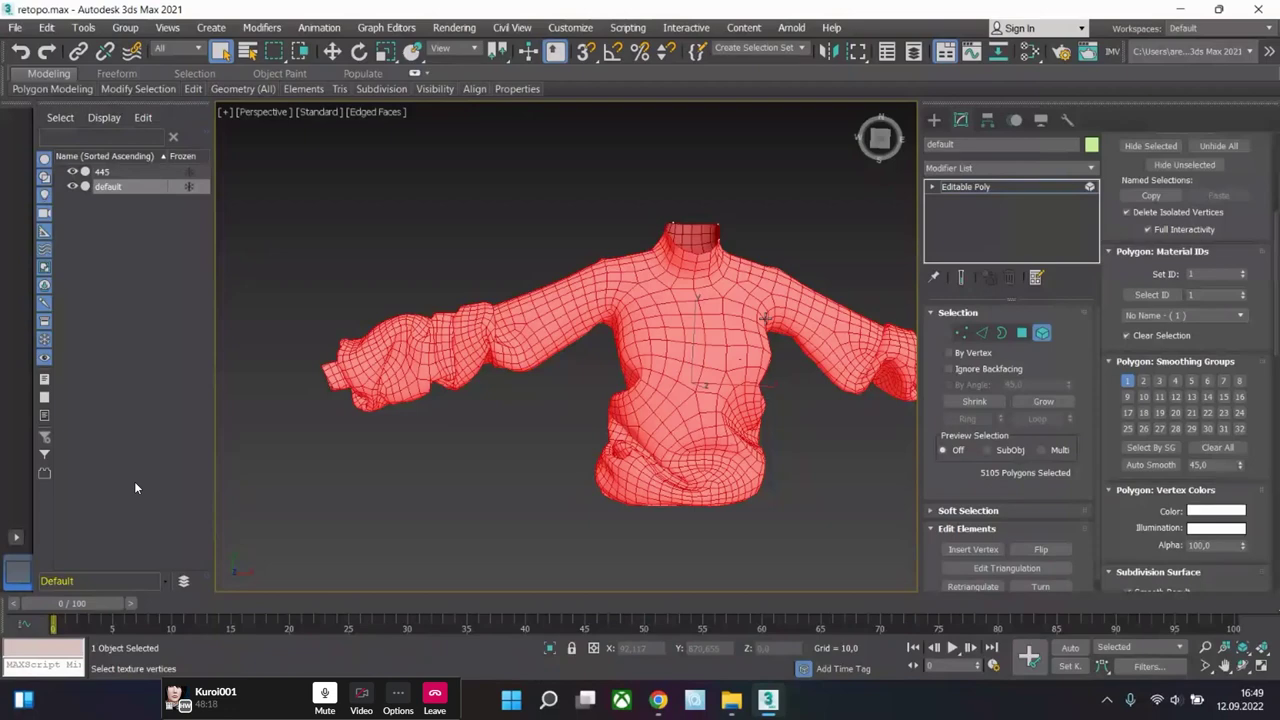
scroll(770, 345, "down", 5)
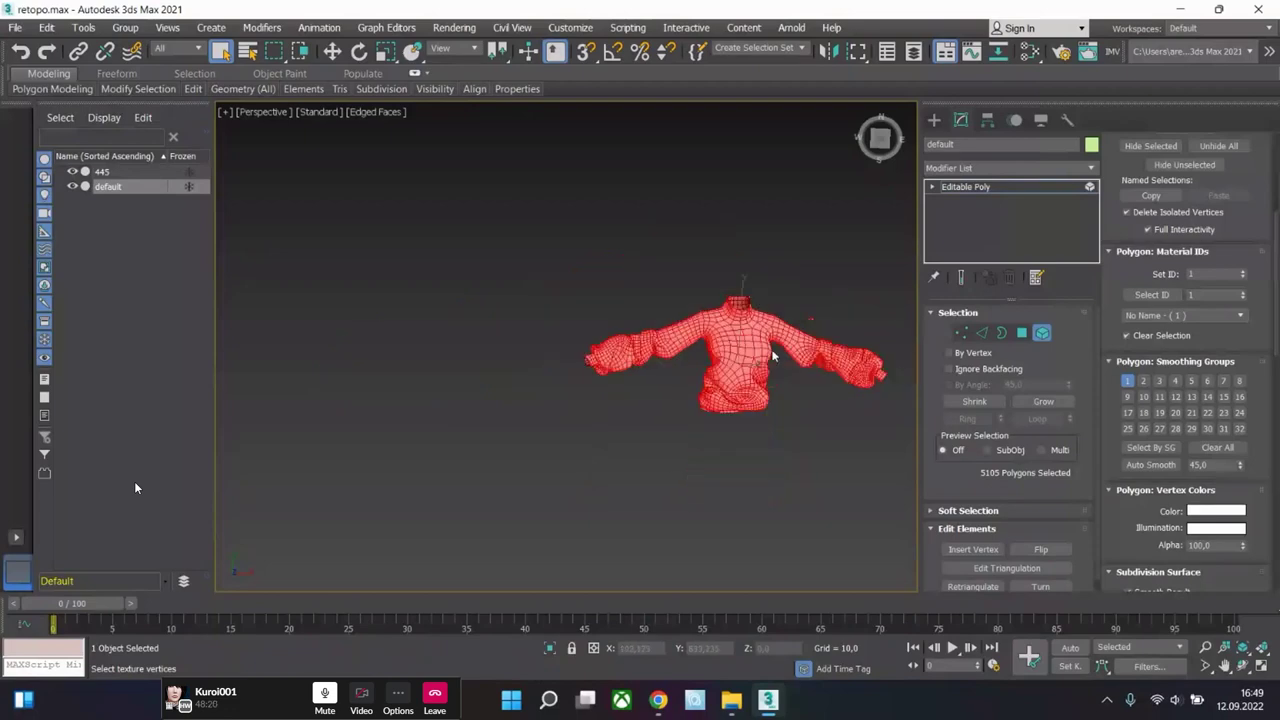
scroll(799, 386, "up", 5)
middle_click_drag(796, 382, 790, 318, "alt")
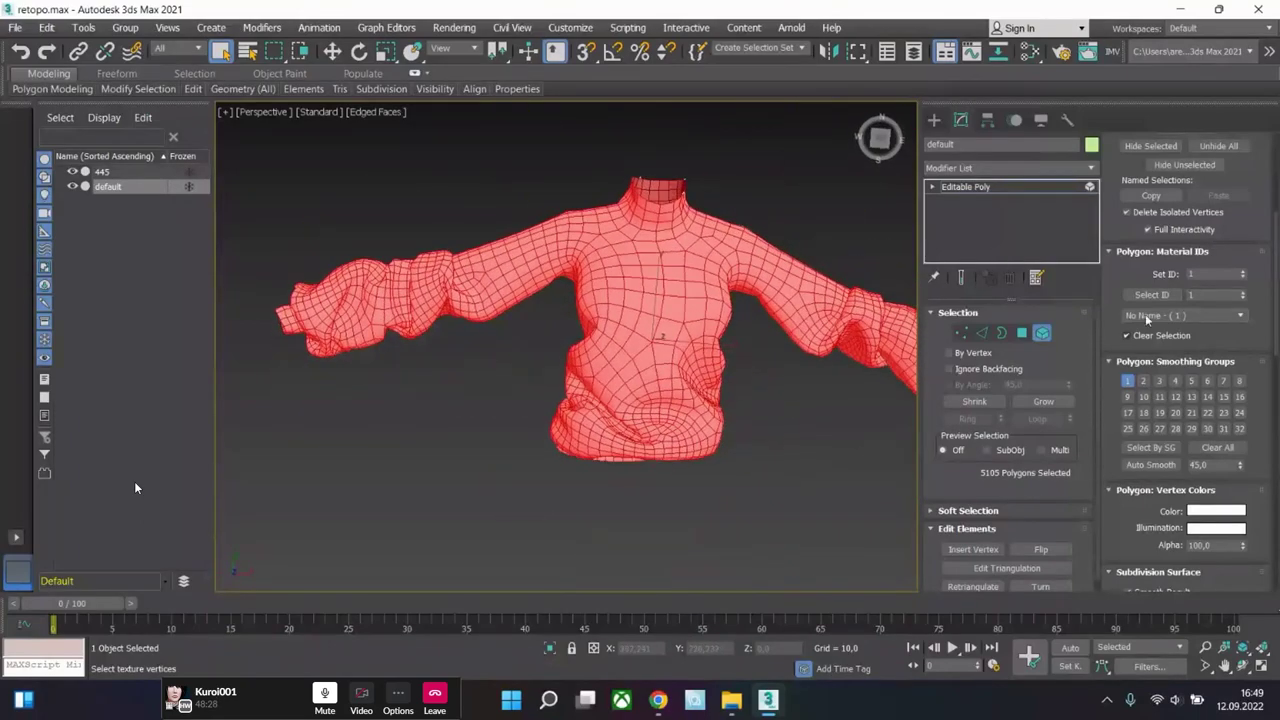
scroll(1245, 230, "up", 3)
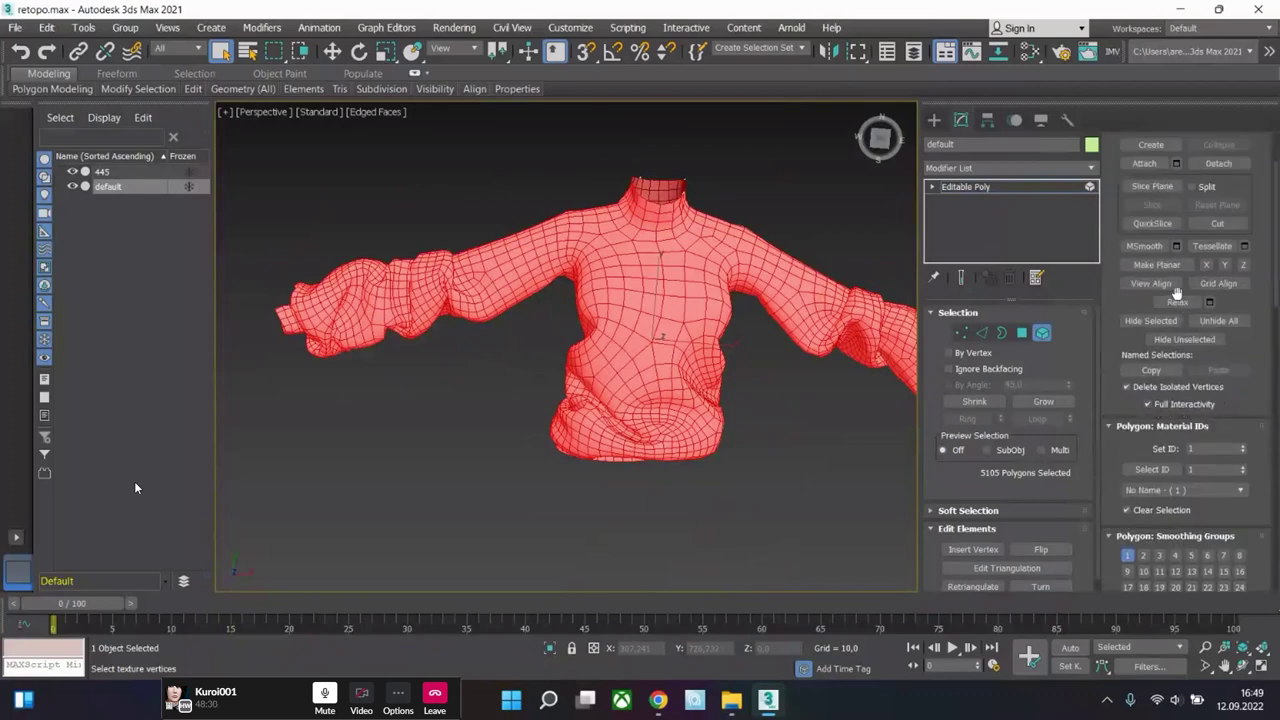
left_click(773, 362)
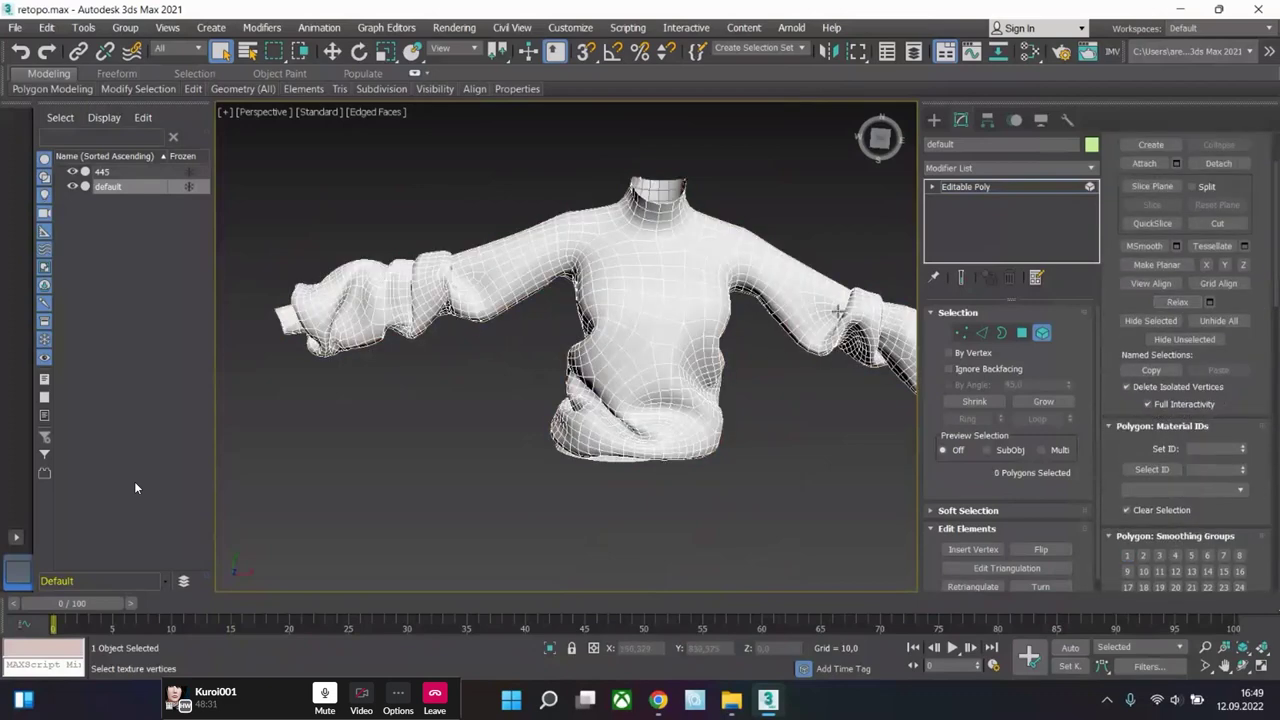
left_click(966, 187)
left_click(807, 230)
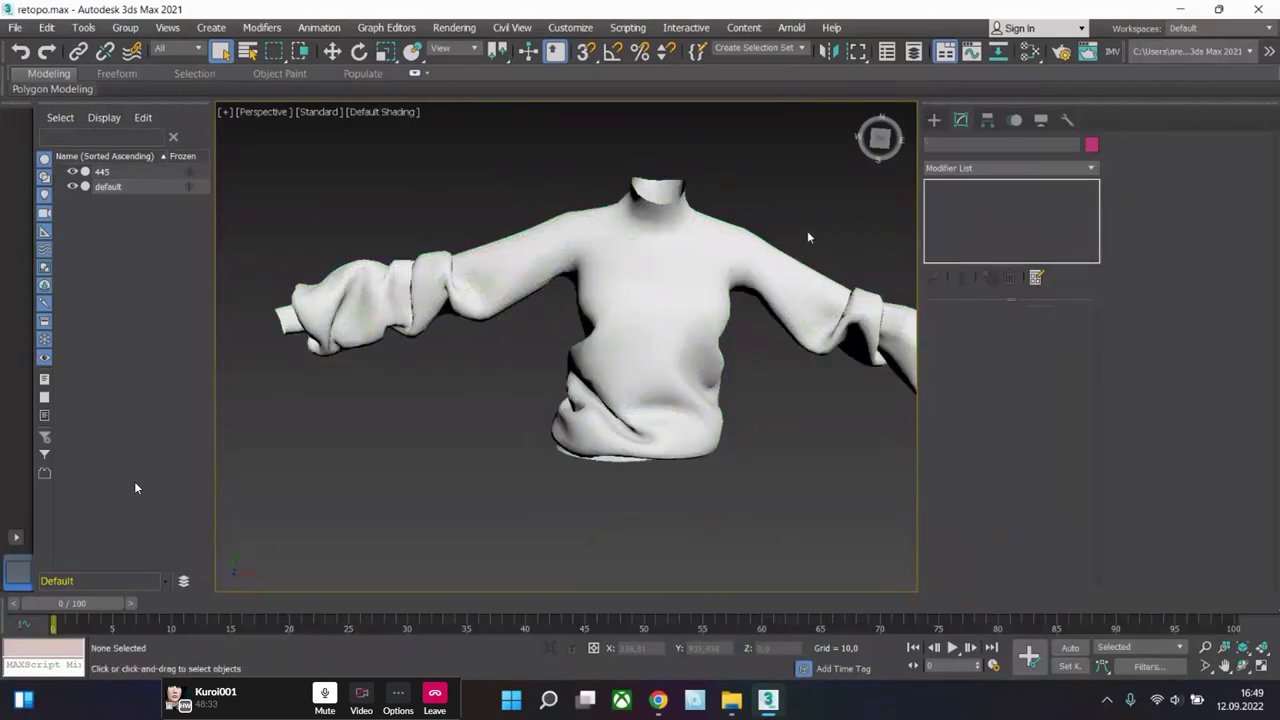
left_click(654, 311)
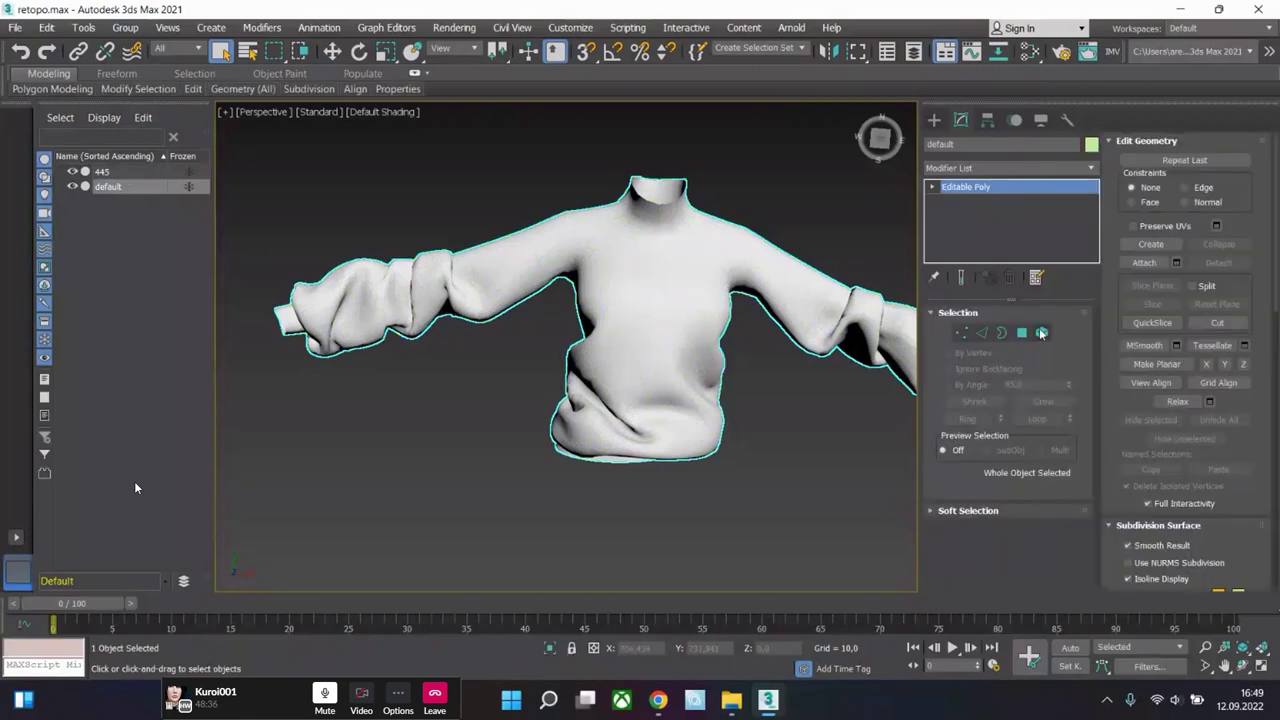
left_click(1042, 333)
left_click(655, 365)
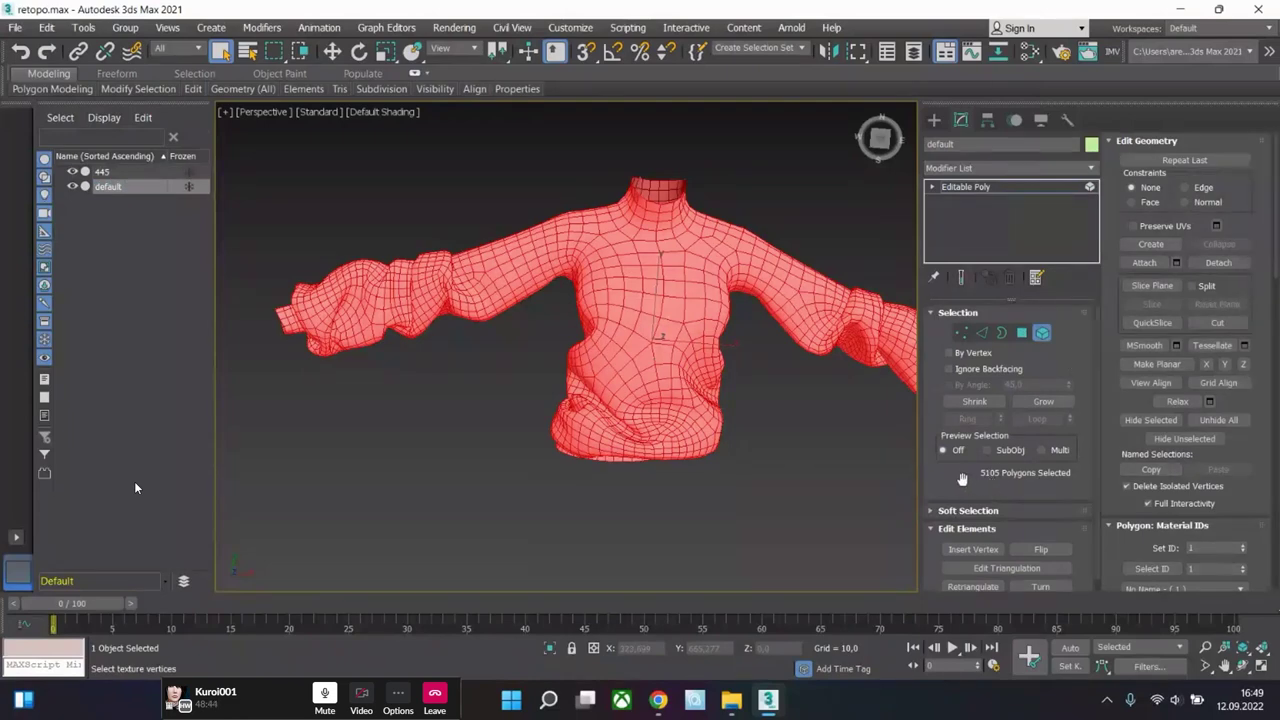
left_click(1022, 333)
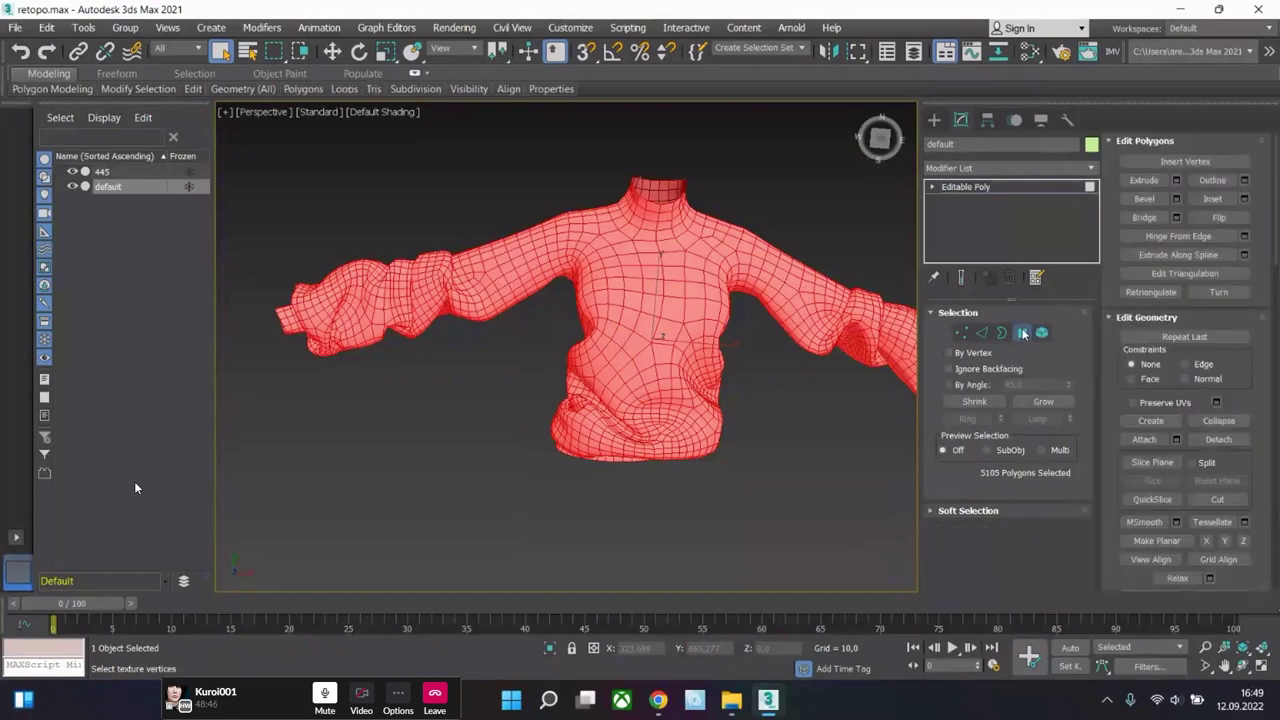
left_click(1042, 333)
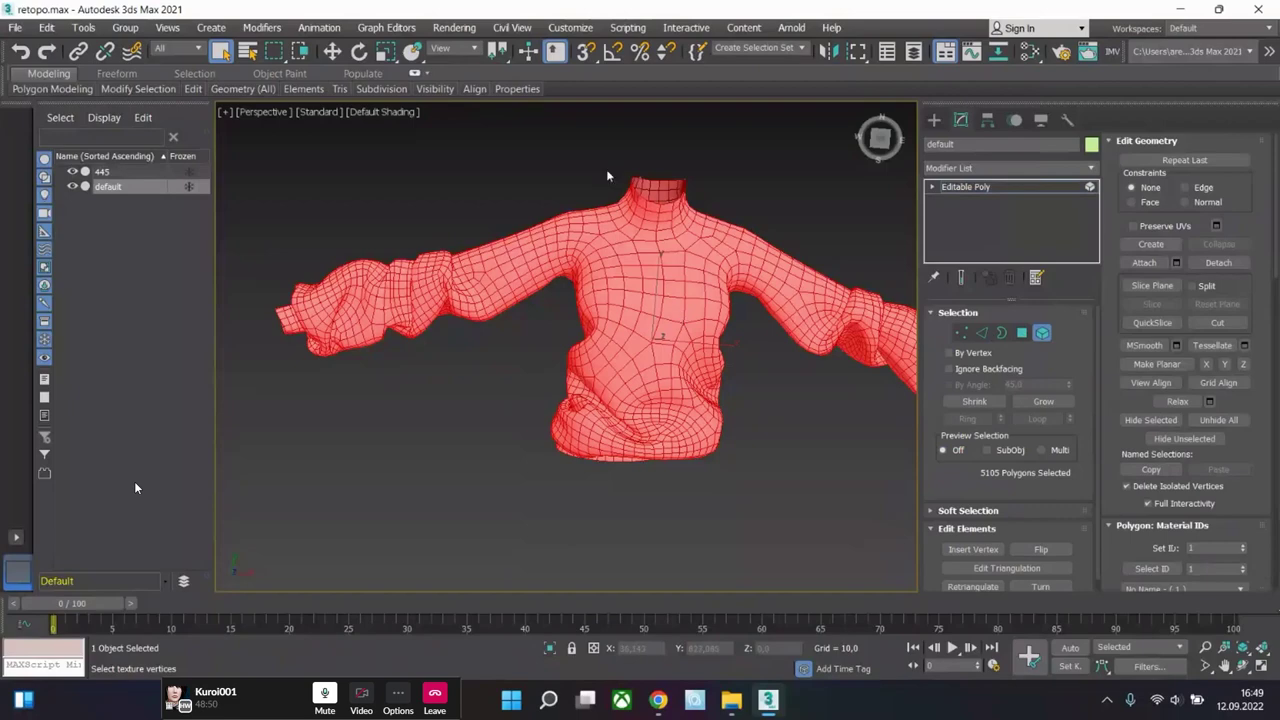
scroll(820, 345, "down", 5)
middle_click_drag(777, 393, 867, 387)
key("z")
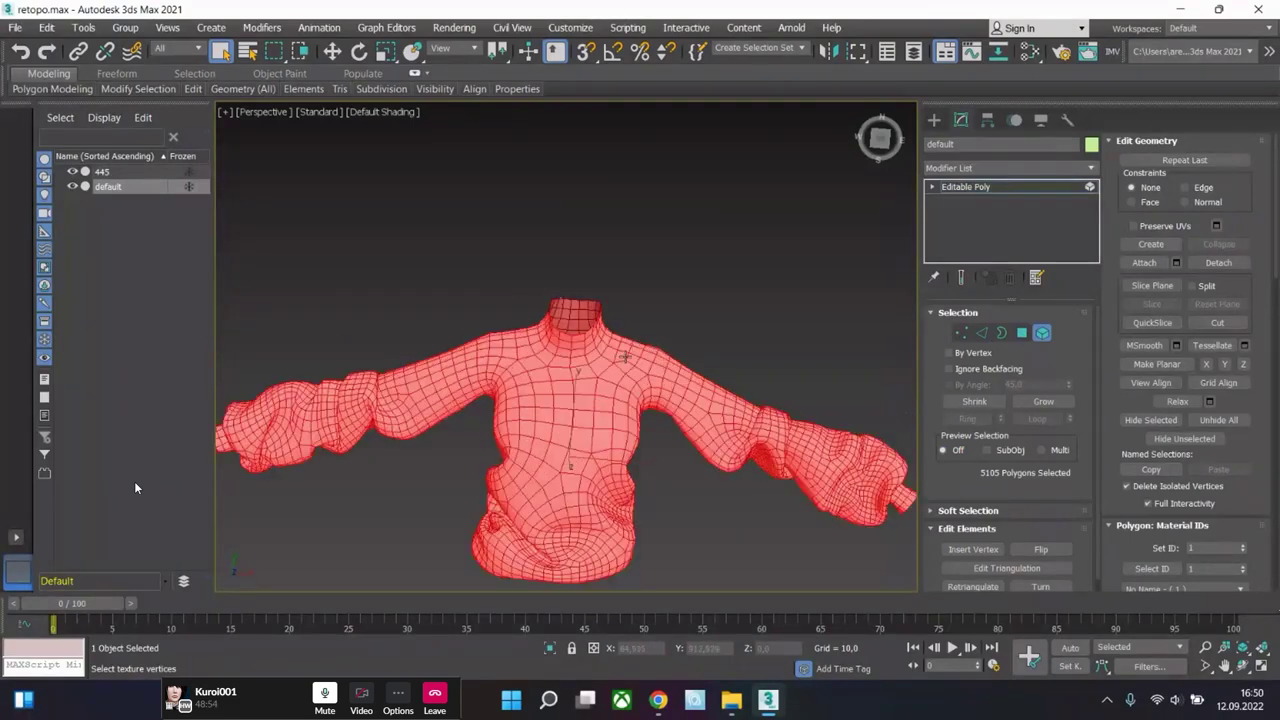
key("4")
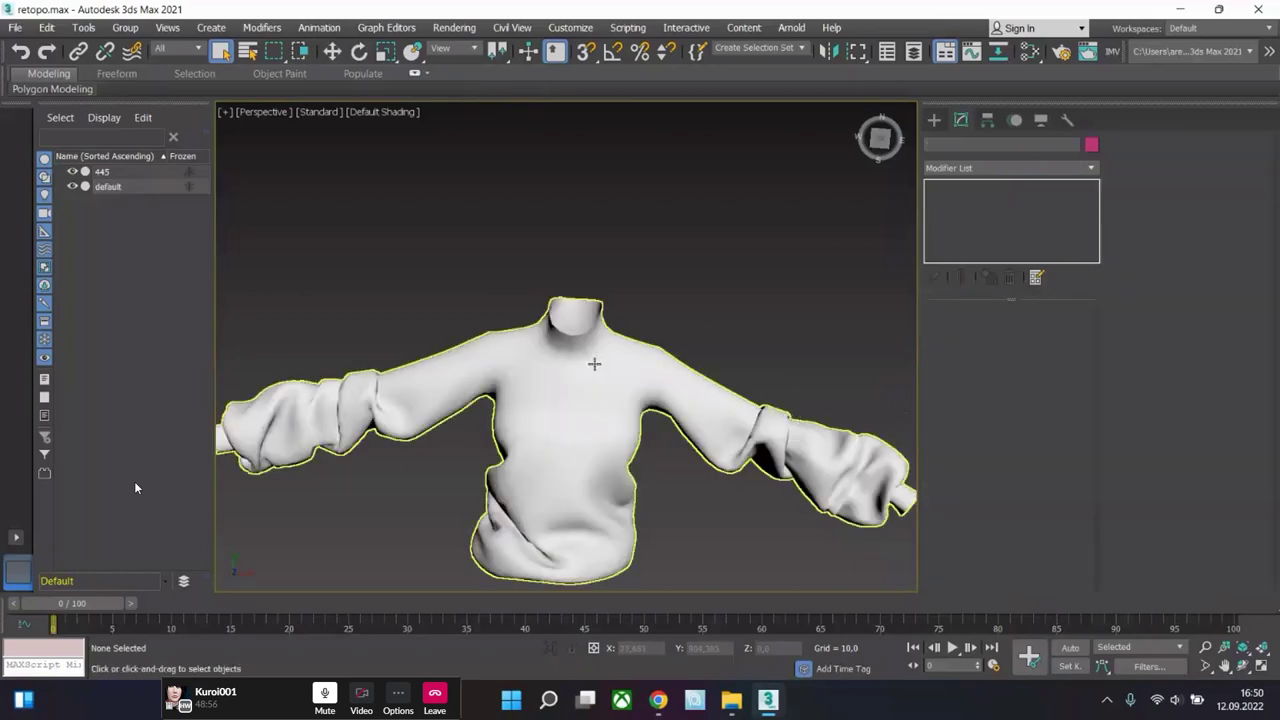
key("4")
- Isolate the collar polygons by inverting the body selection, zoom in and smooth them
key("4")
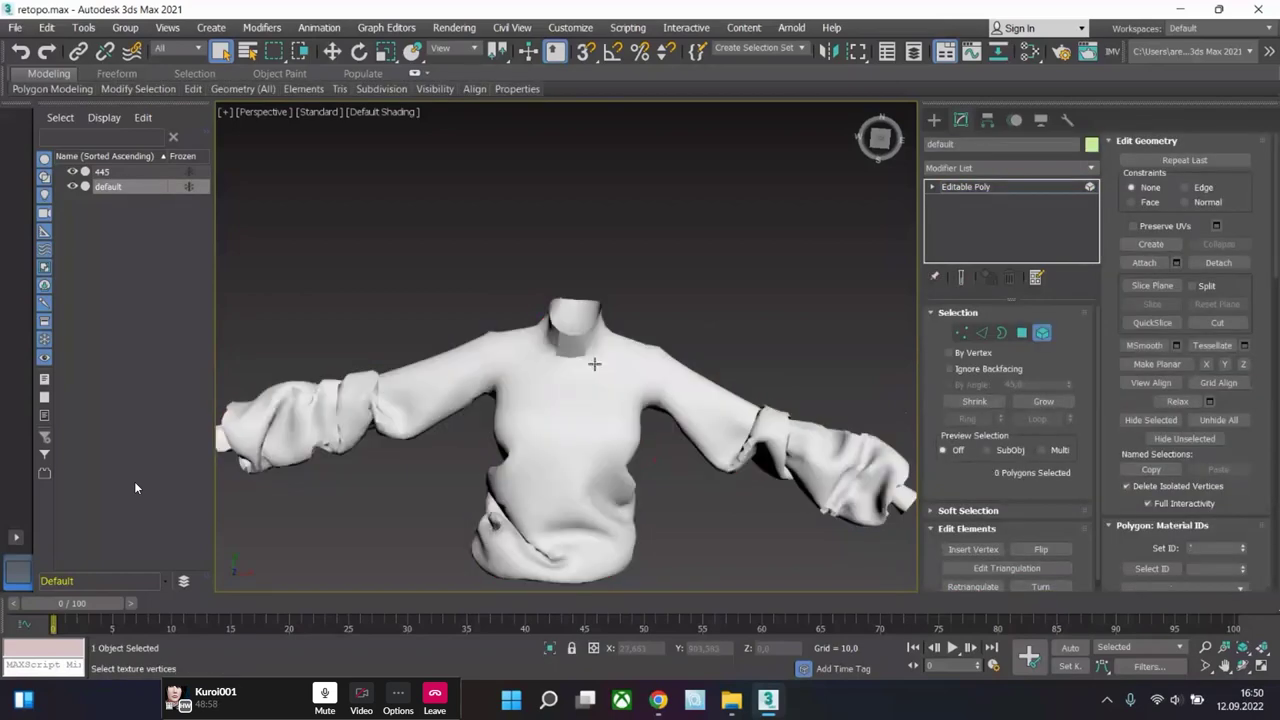
key("4")
key("ctrl+i")
key("z")
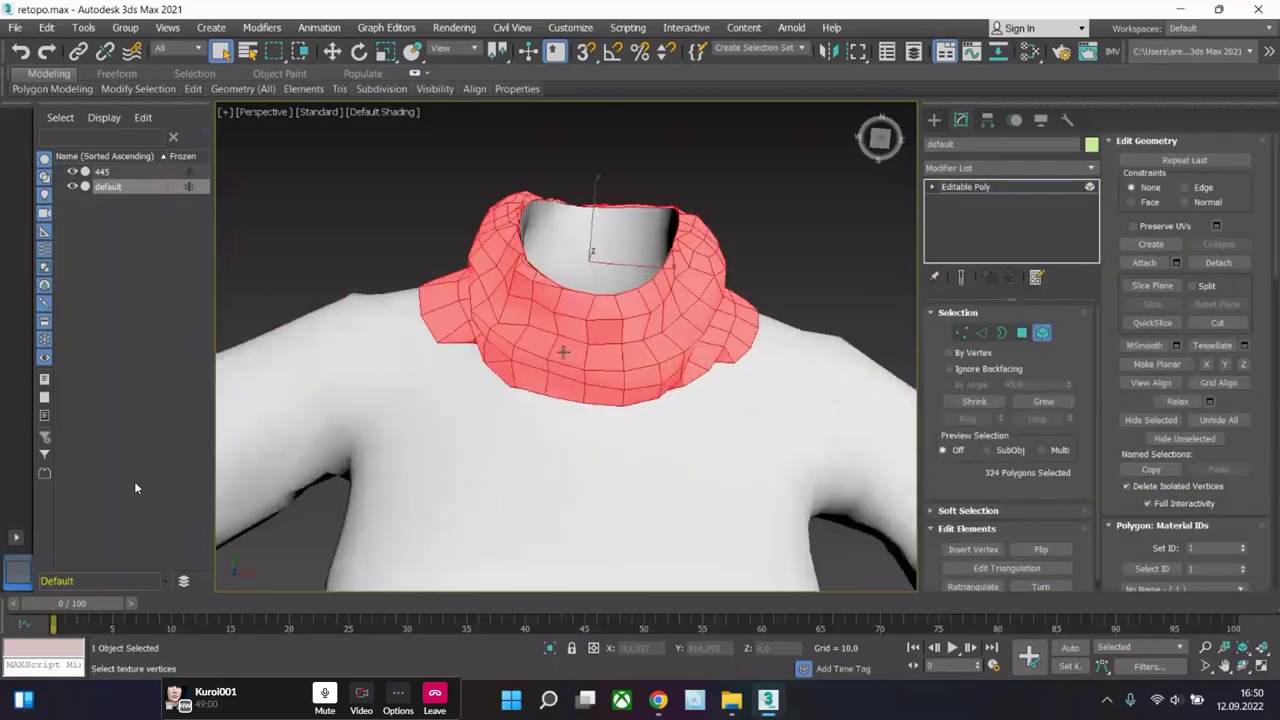
middle_click_drag(563, 354, 585, 375, "alt")
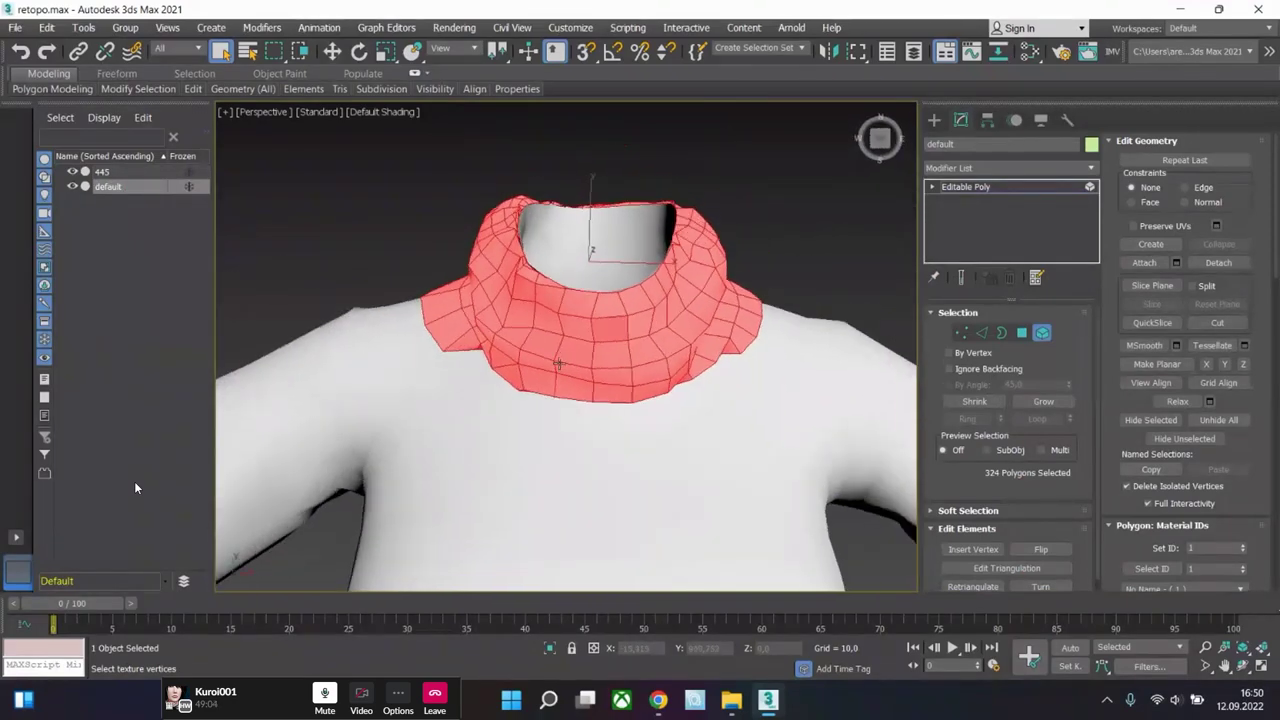
scroll(585, 375, "down", 8)
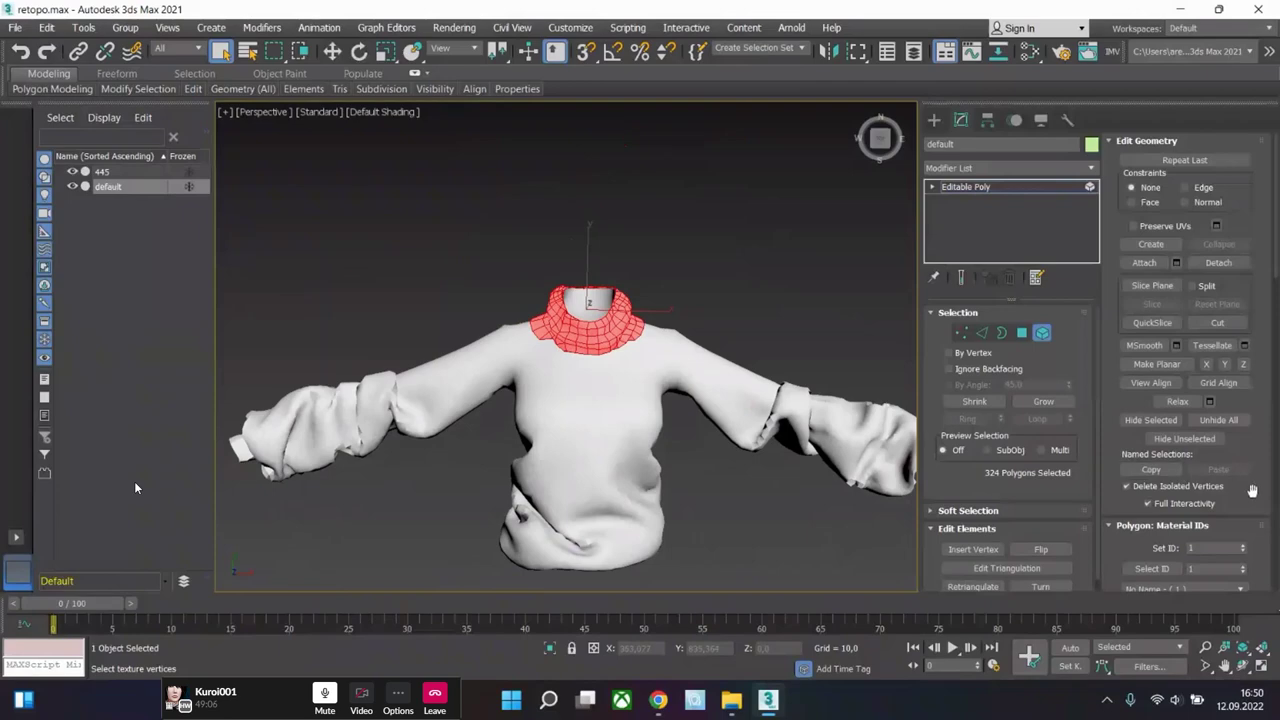
left_click(1189, 401)
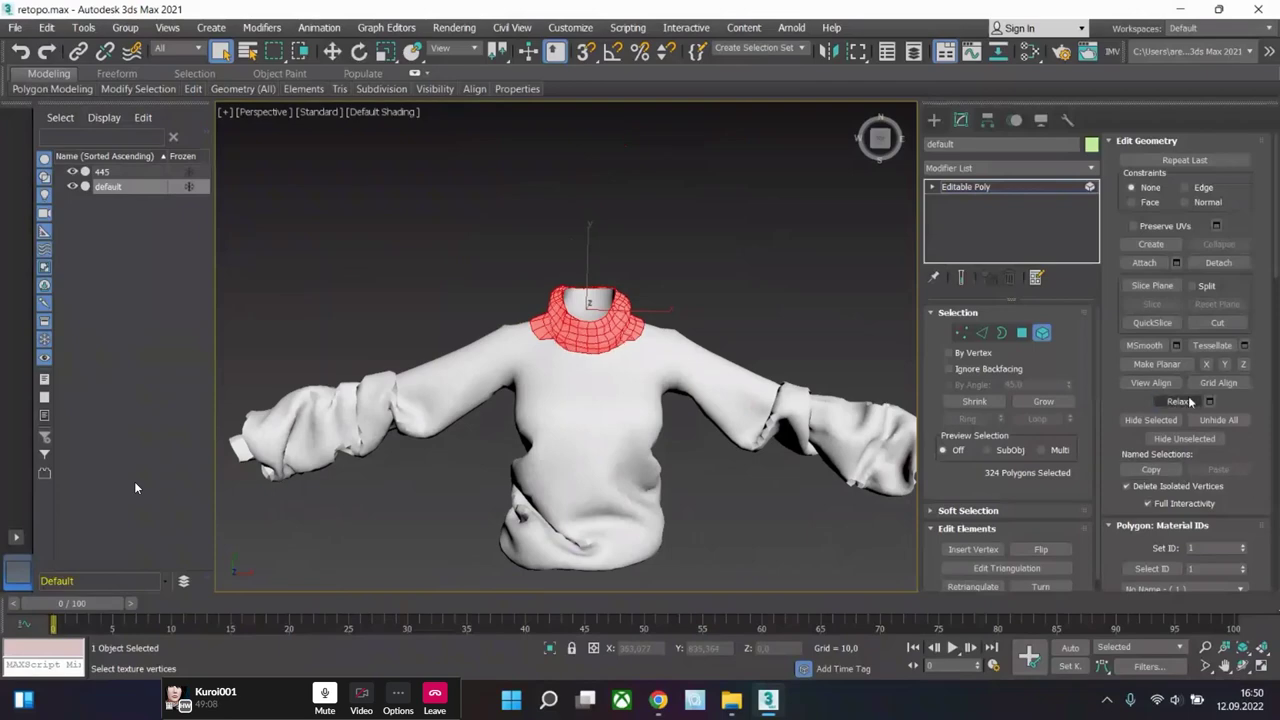
- Select all polygons, assign smoothing group 1, then reselect just the collar element
key("ctrl+i")
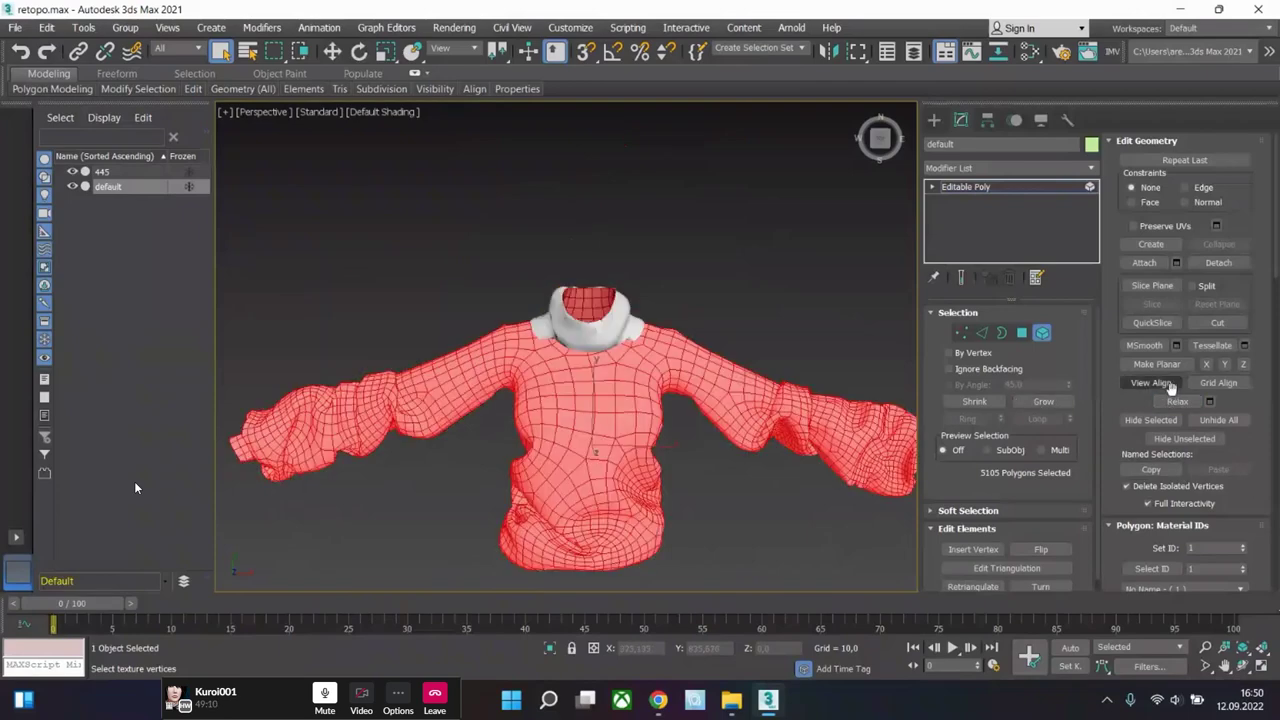
key("ctrl+a")
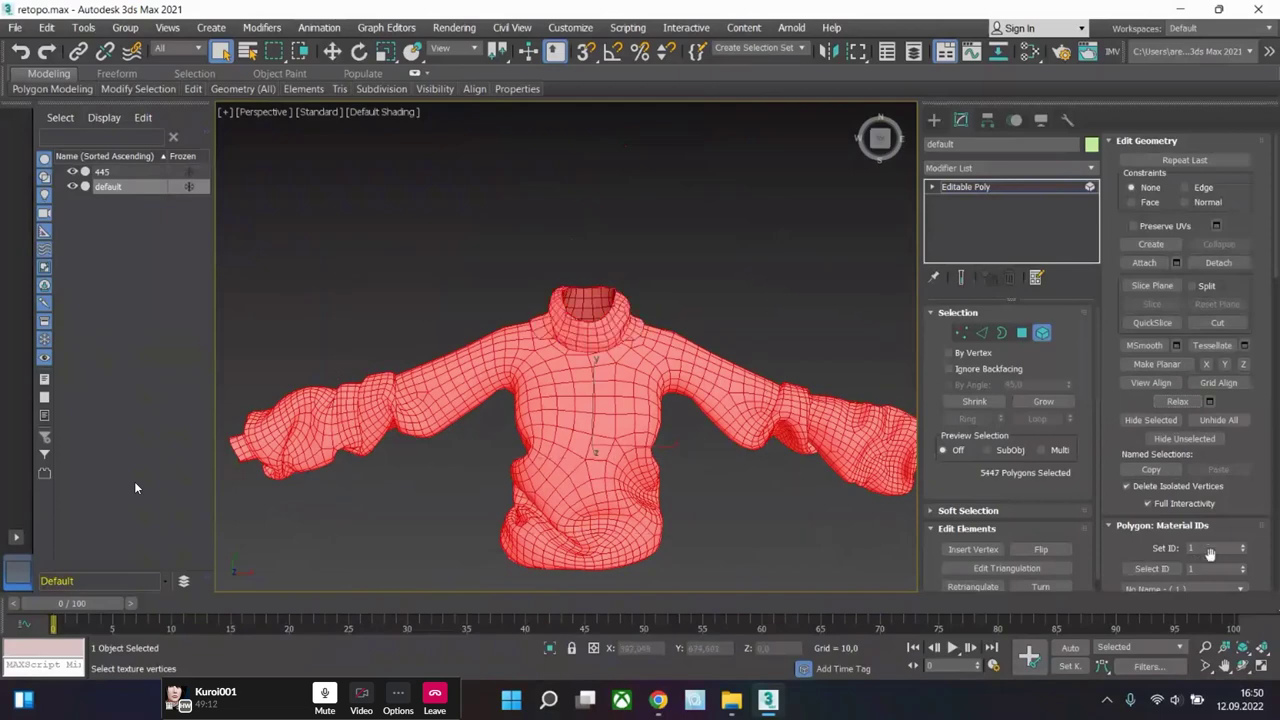
scroll(1235, 385, "down", 2)
scroll(1235, 385, "down", 2)
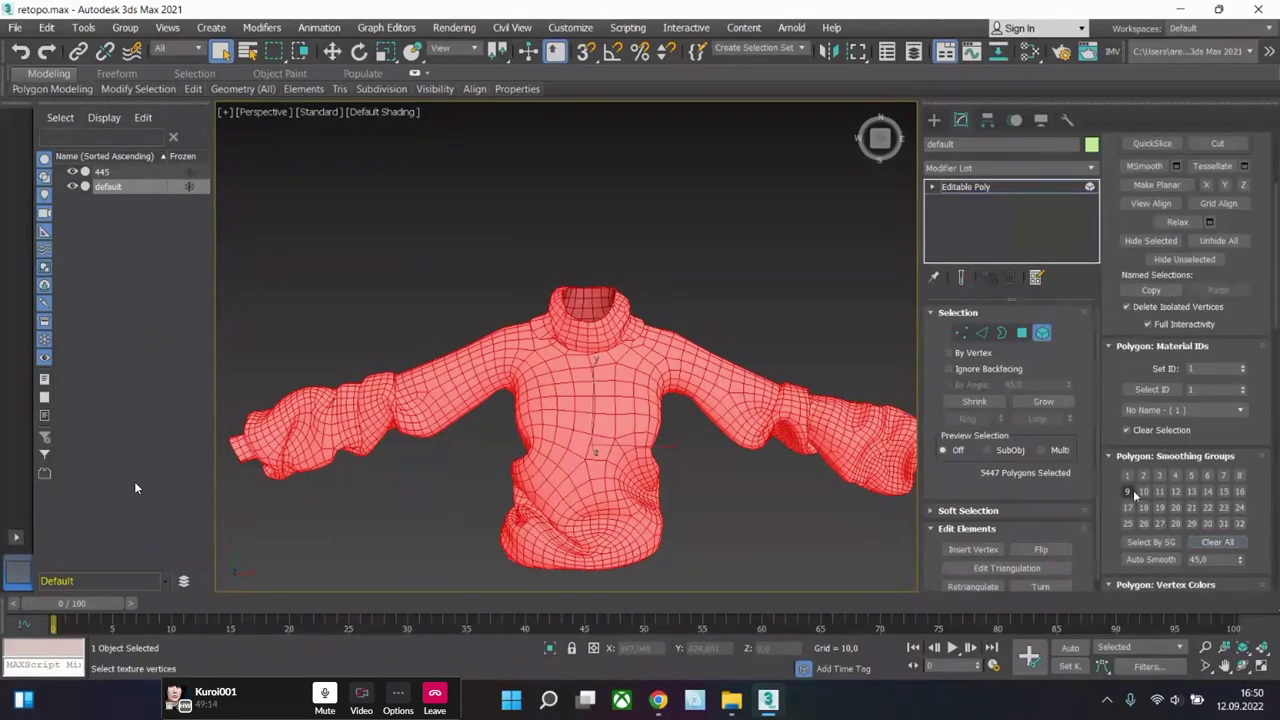
left_click(1128, 476)
left_click(716, 318)
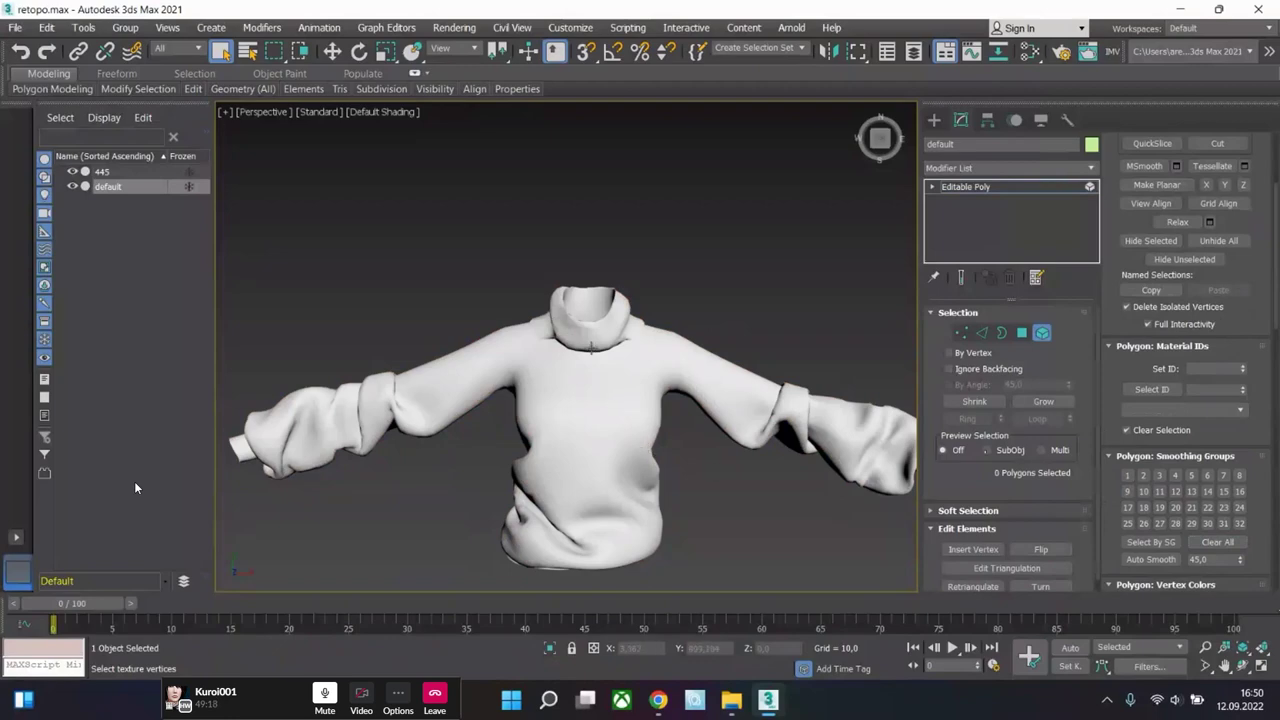
left_click(592, 348)
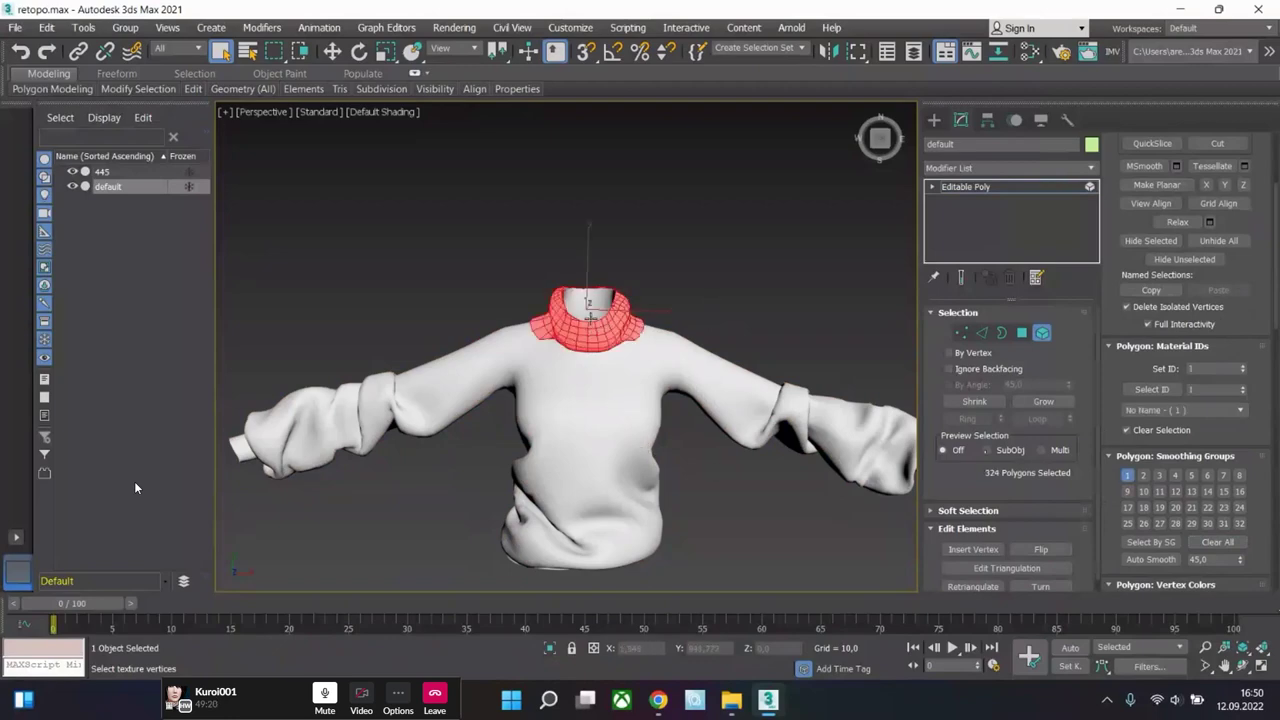
- Pan the view and undo back through earlier polygon selections
scroll(996, 380, "down", 3)
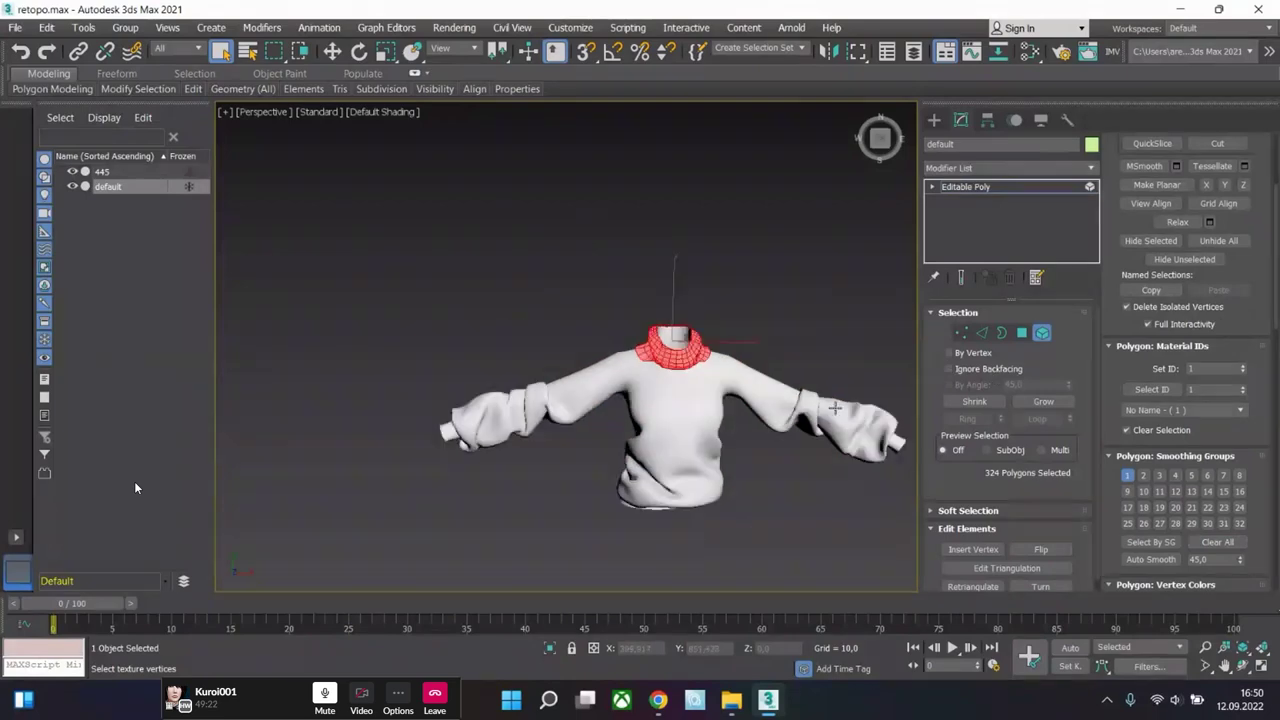
middle_click_drag(996, 380, 645, 418)
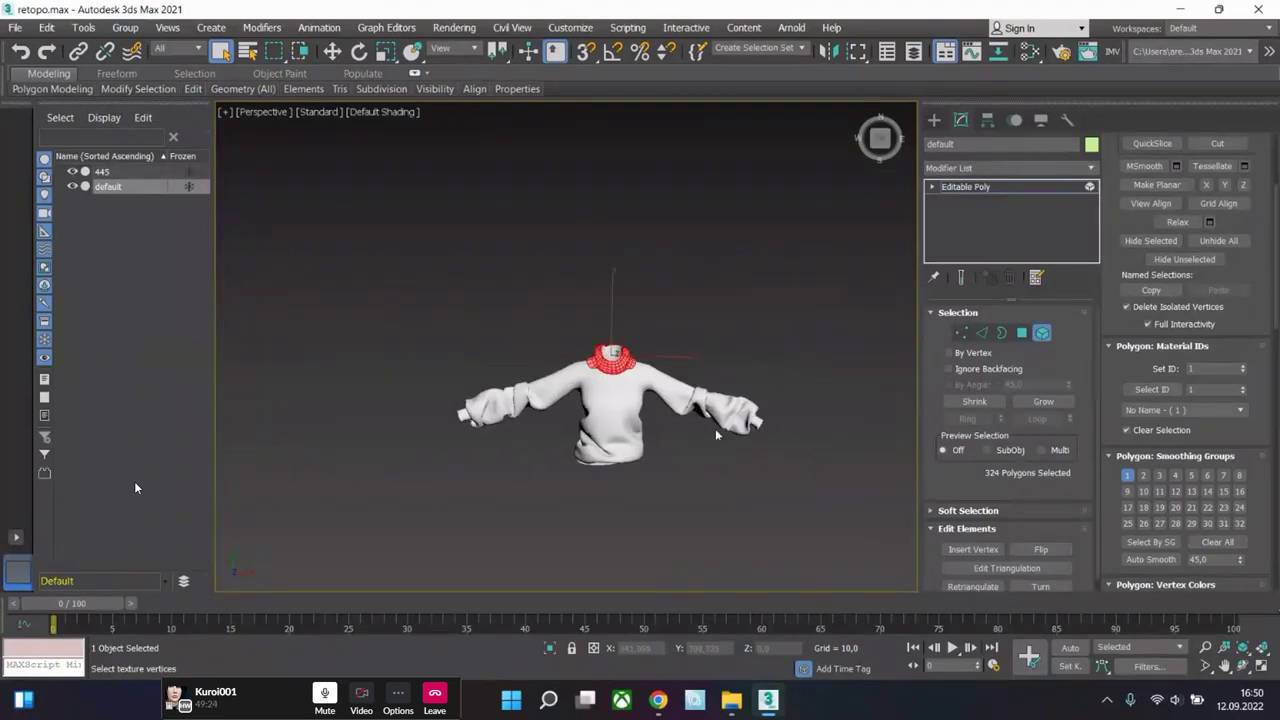
scroll(601, 371, "up", 5)
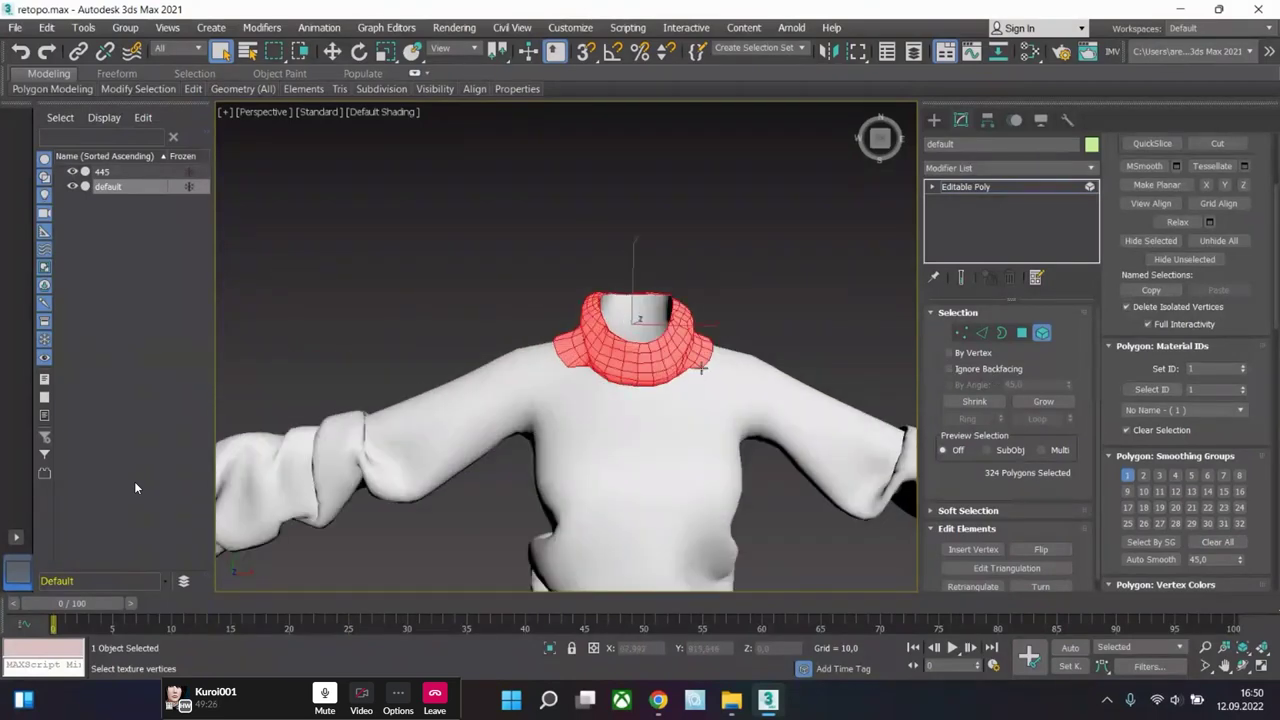
scroll(701, 369, "down", 5)
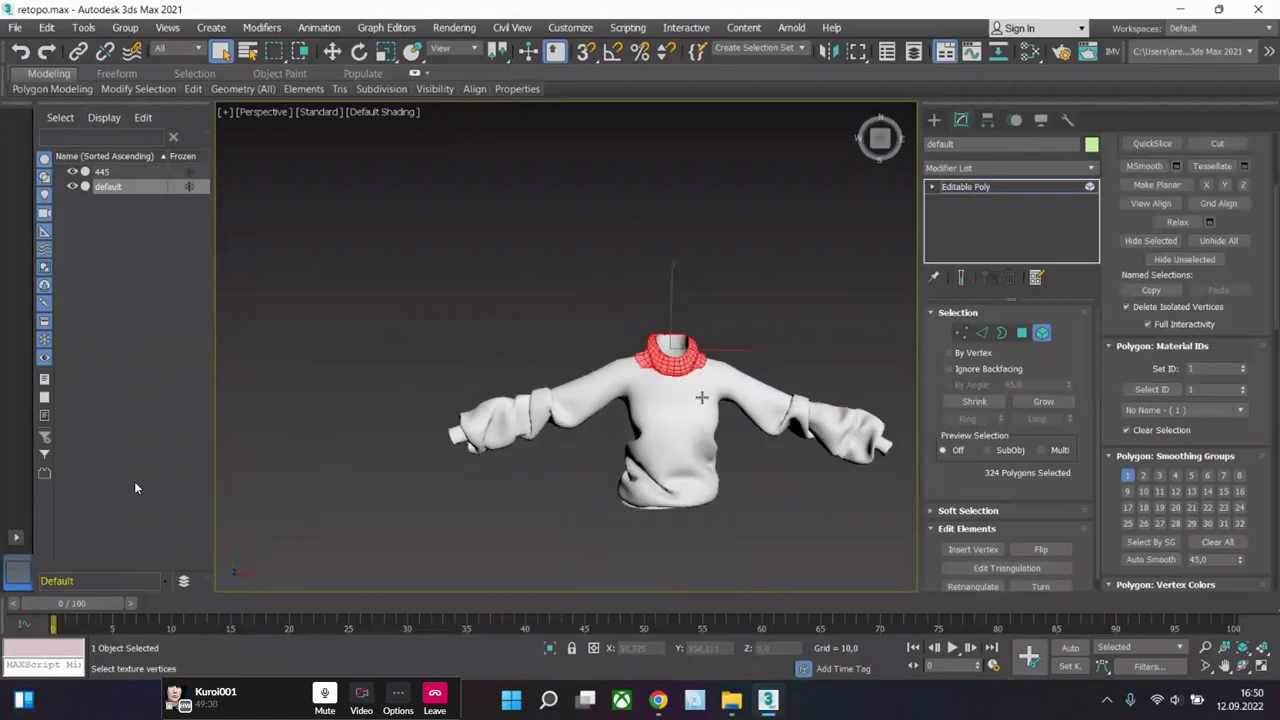
key("ctrl+z")
key("ctrl+z")
key("ctrl+z")
- Undo past the unwrap and Retopology steps back to the plain editable sweater's polygons
key("ctrl+y")
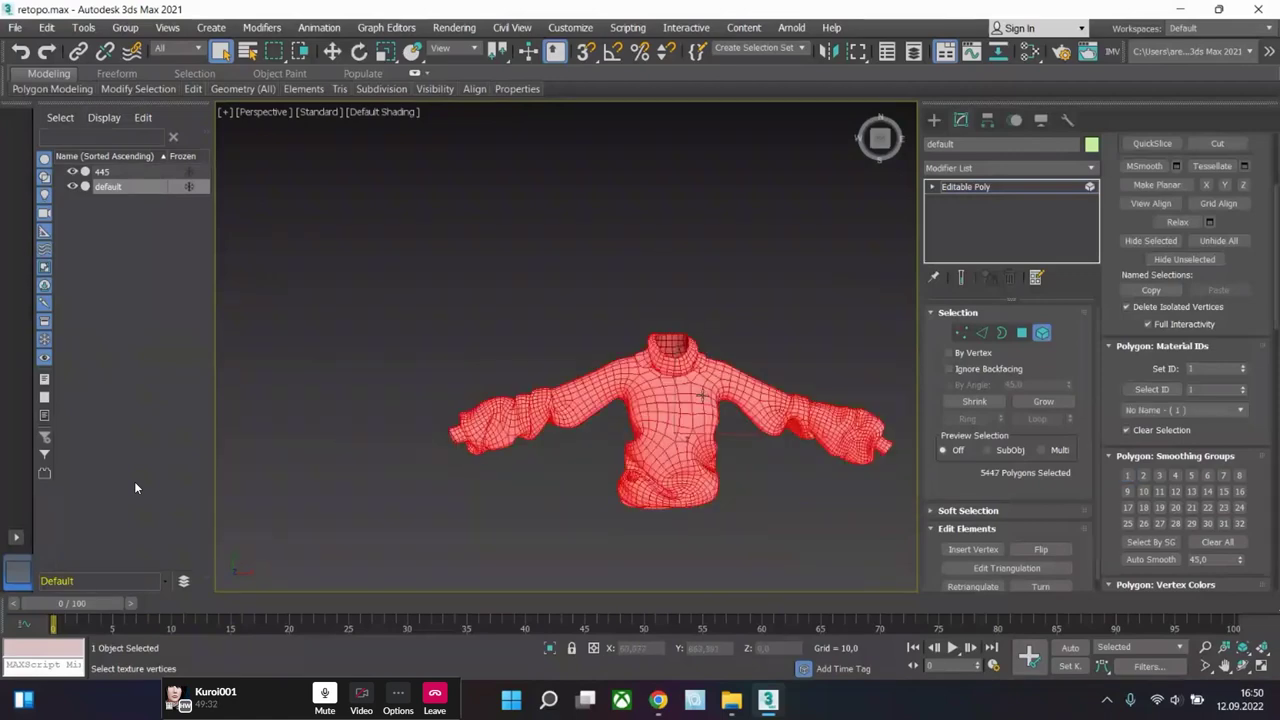
key("ctrl+y")
key("ctrl+y")
key("ctrl+y")
key("ctrl+y")
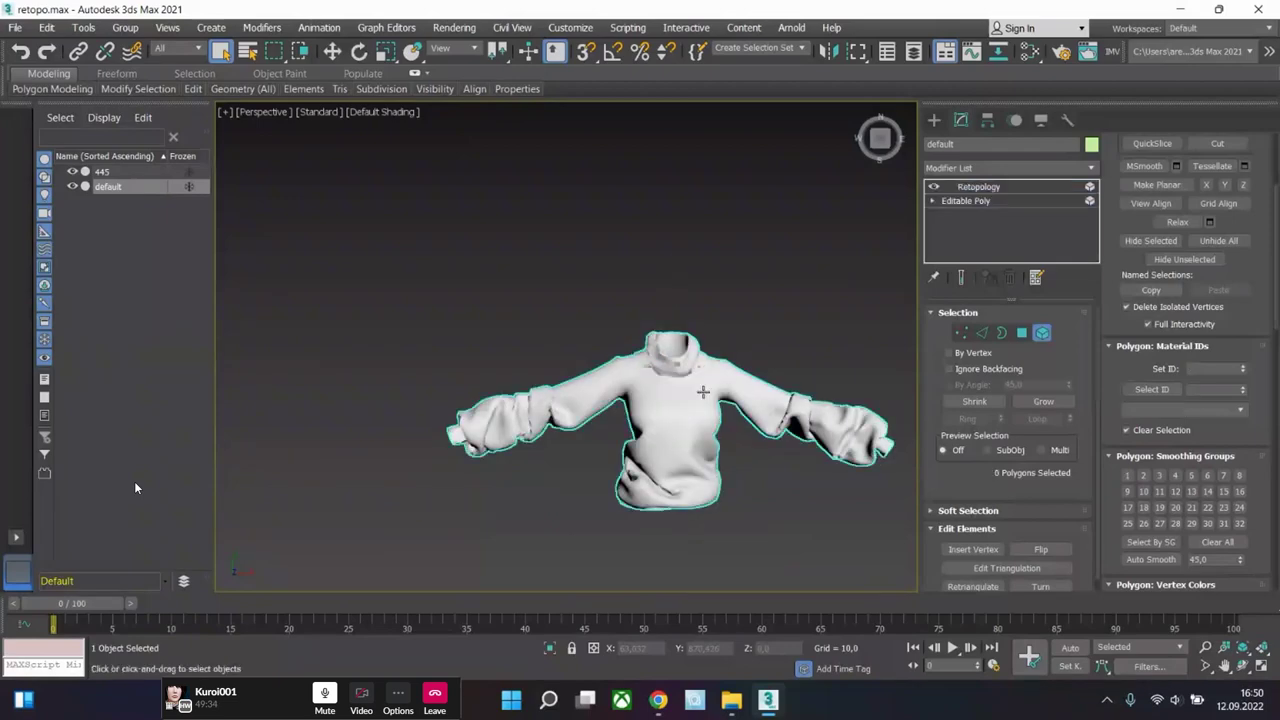
key("ctrl+z")
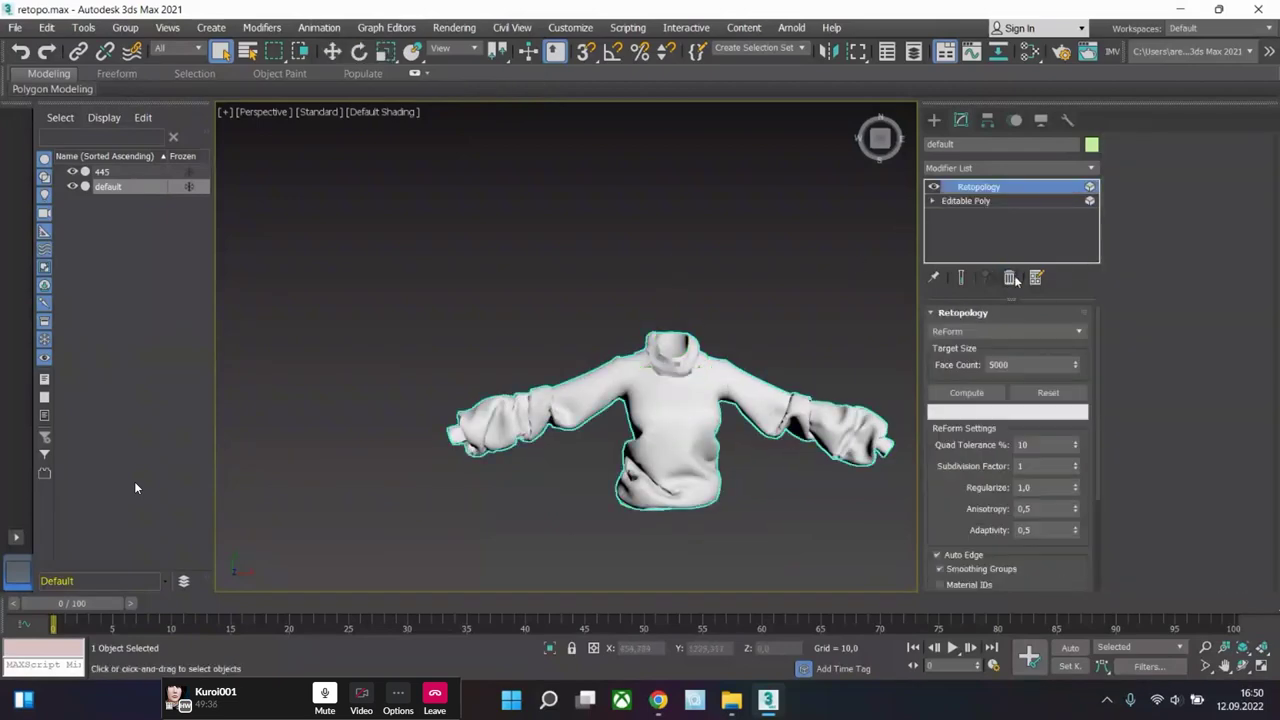
key("ctrl+z")
key("ctrl+z")
key("shift+z")
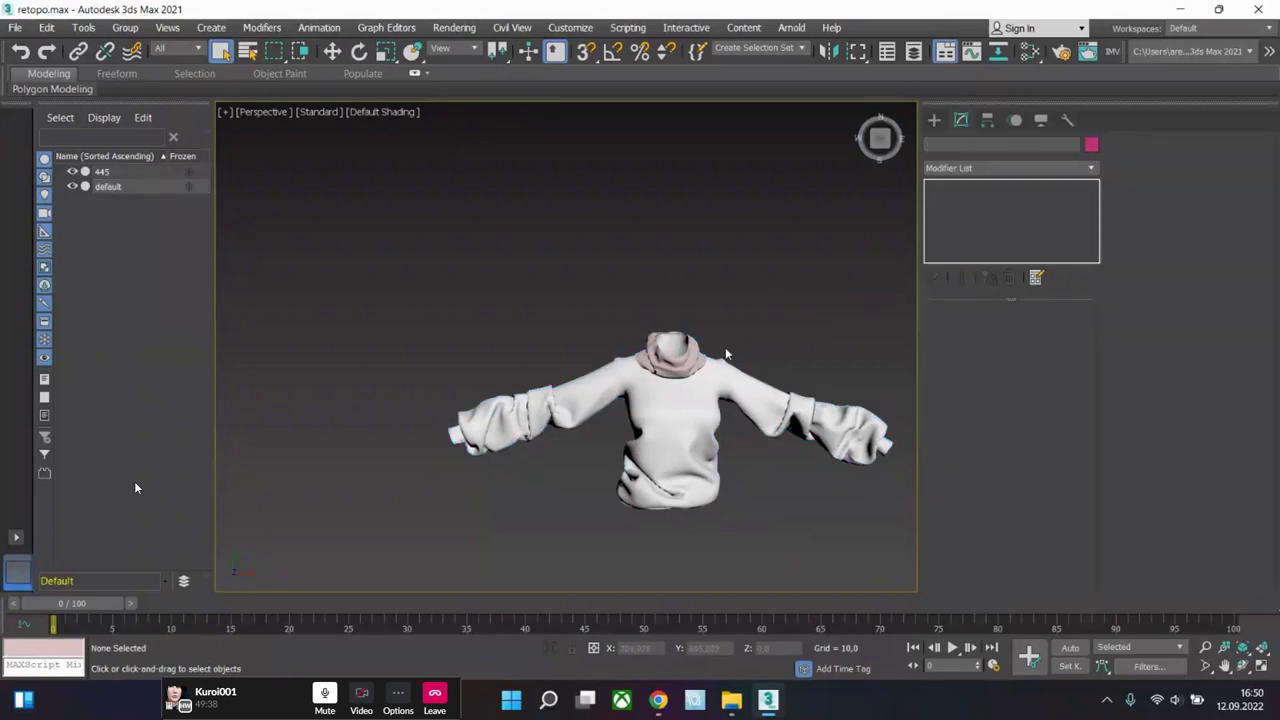
key("ctrl+z")
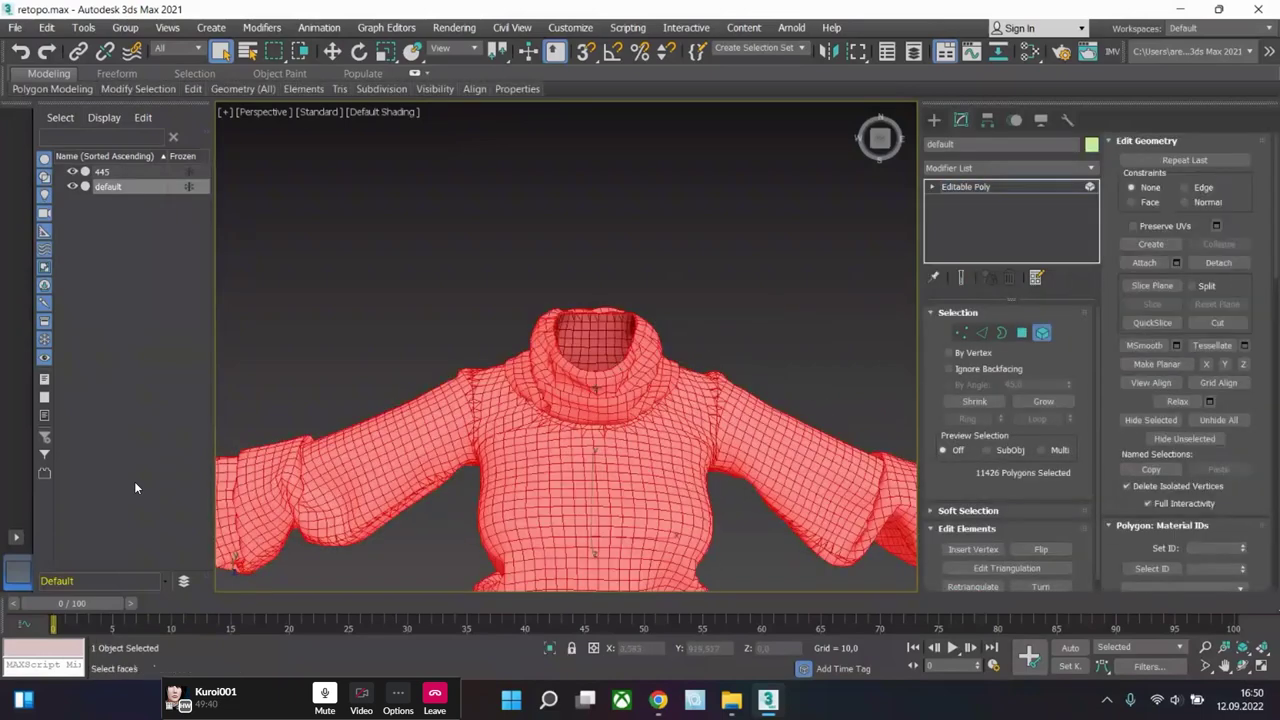
key("ctrl+z")
- Test-lift the selected collar off the neck with the Move tool, then undo the move
left_click(331, 51)
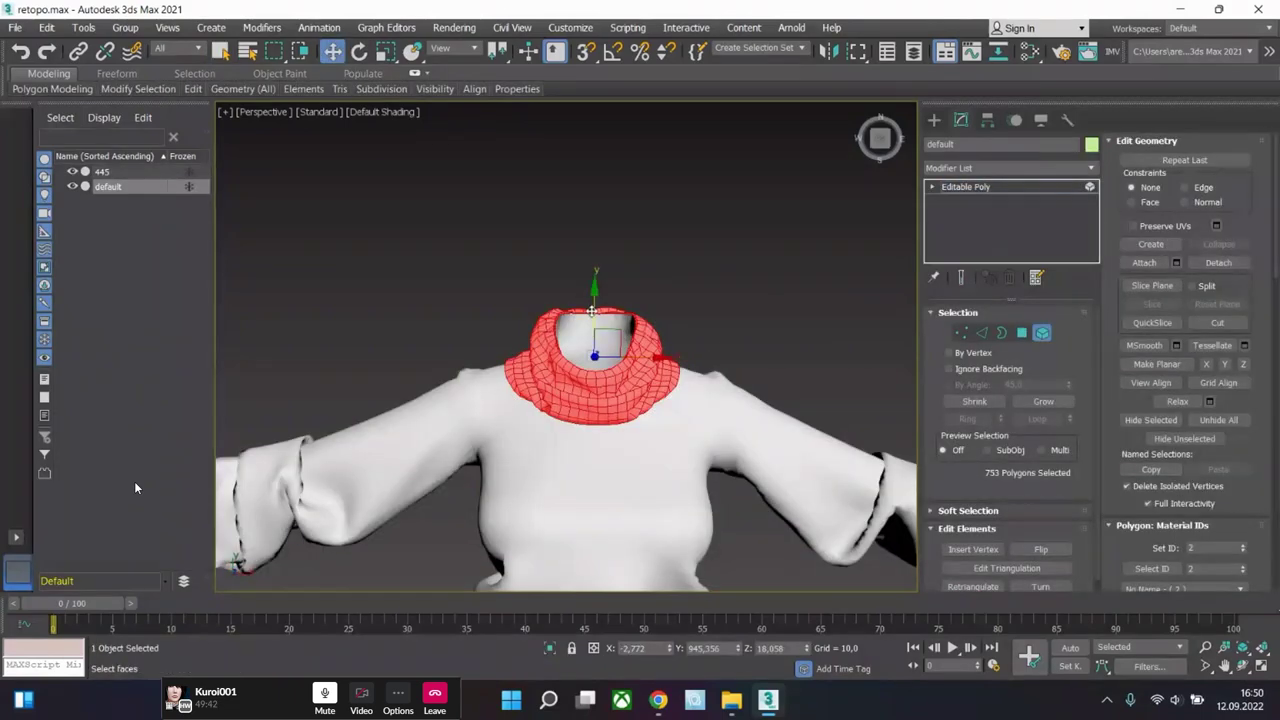
left_click_drag(593, 304, 588, 135)
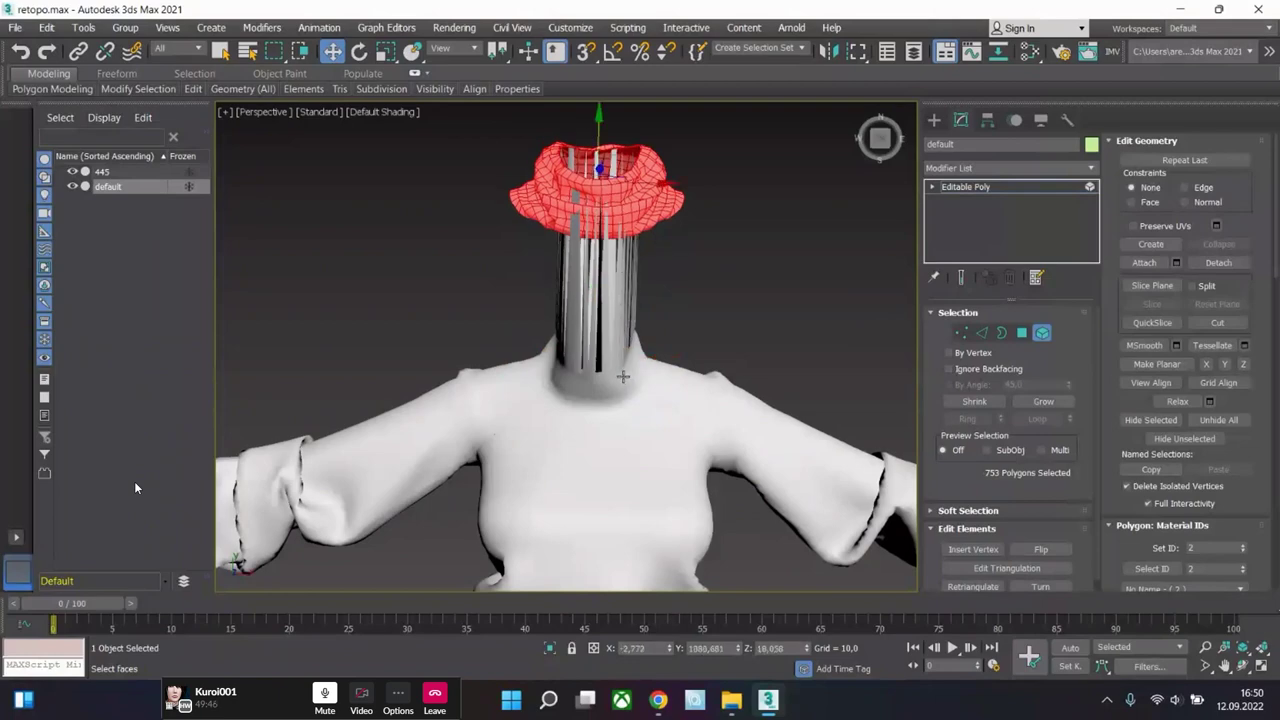
middle_click_drag(622, 376, 686, 443, "alt")
key("ctrl+z")
- Detach the selected collar polygons from the sweater via the quad menu
right_click(597, 356)
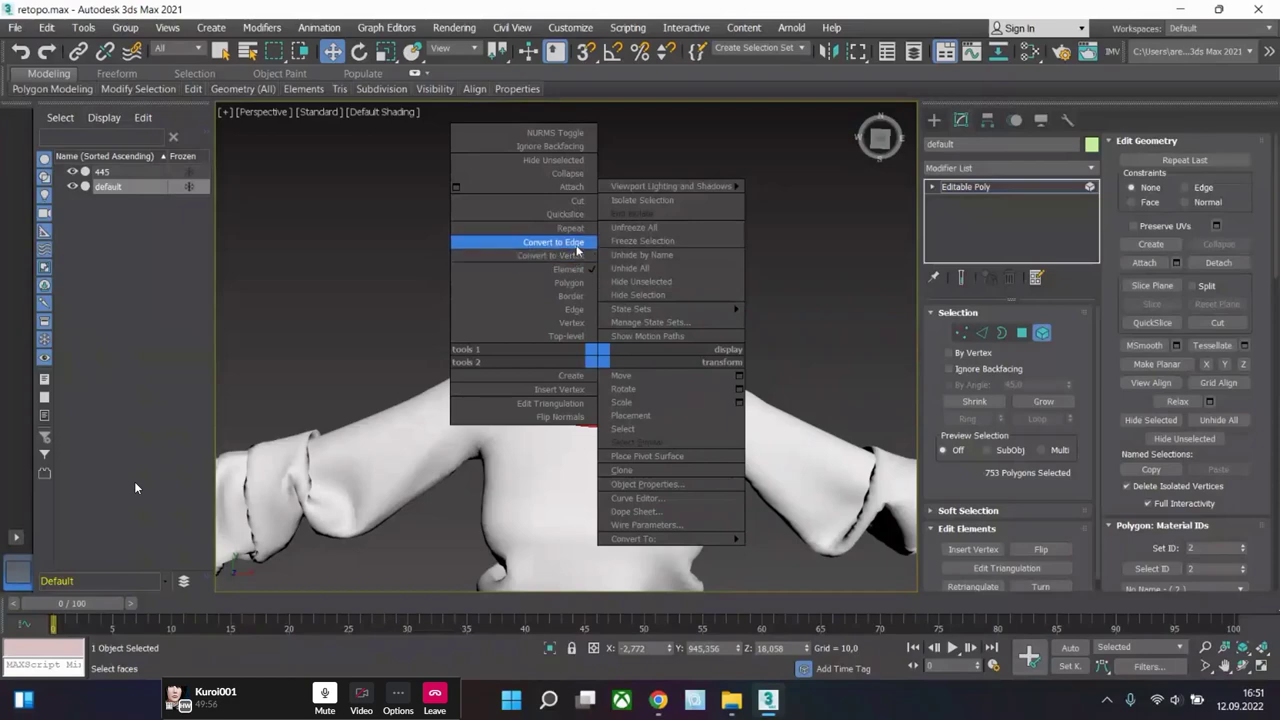
left_click(1207, 262)
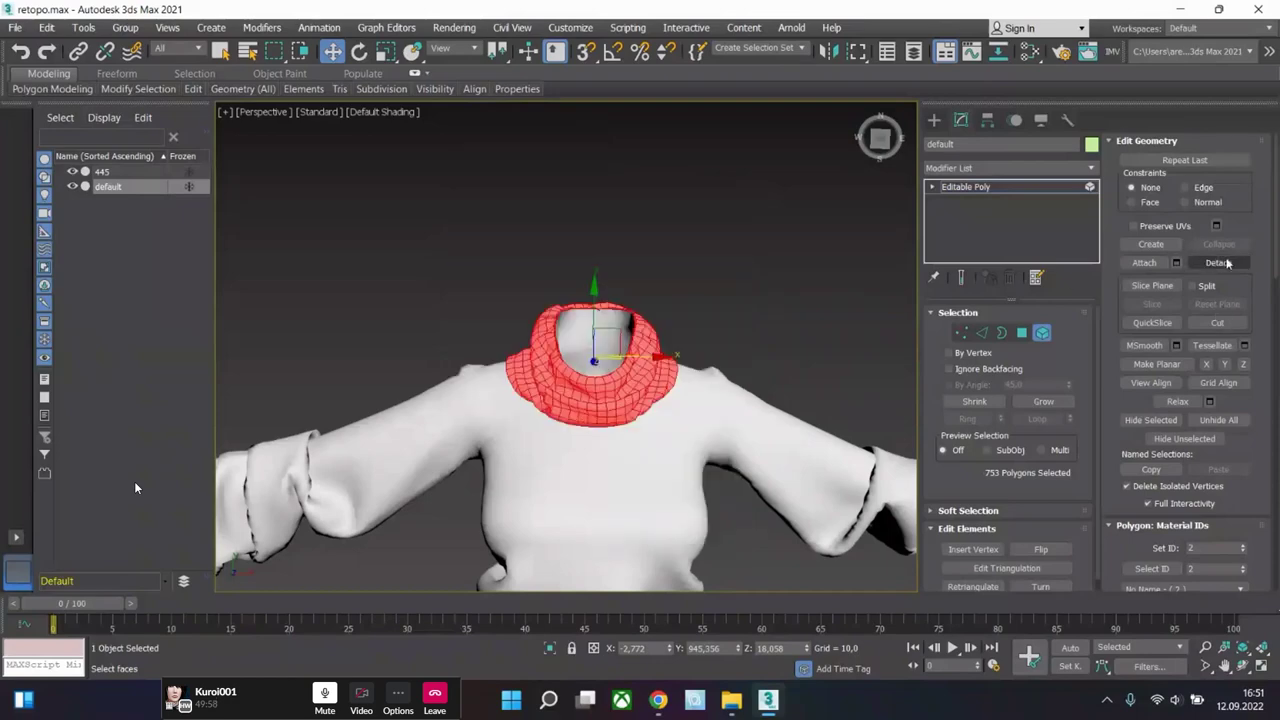
left_click(1207, 262)
- Confirm the detach as Object001, select its collar element and raise it above the neck
left_click(688, 356)
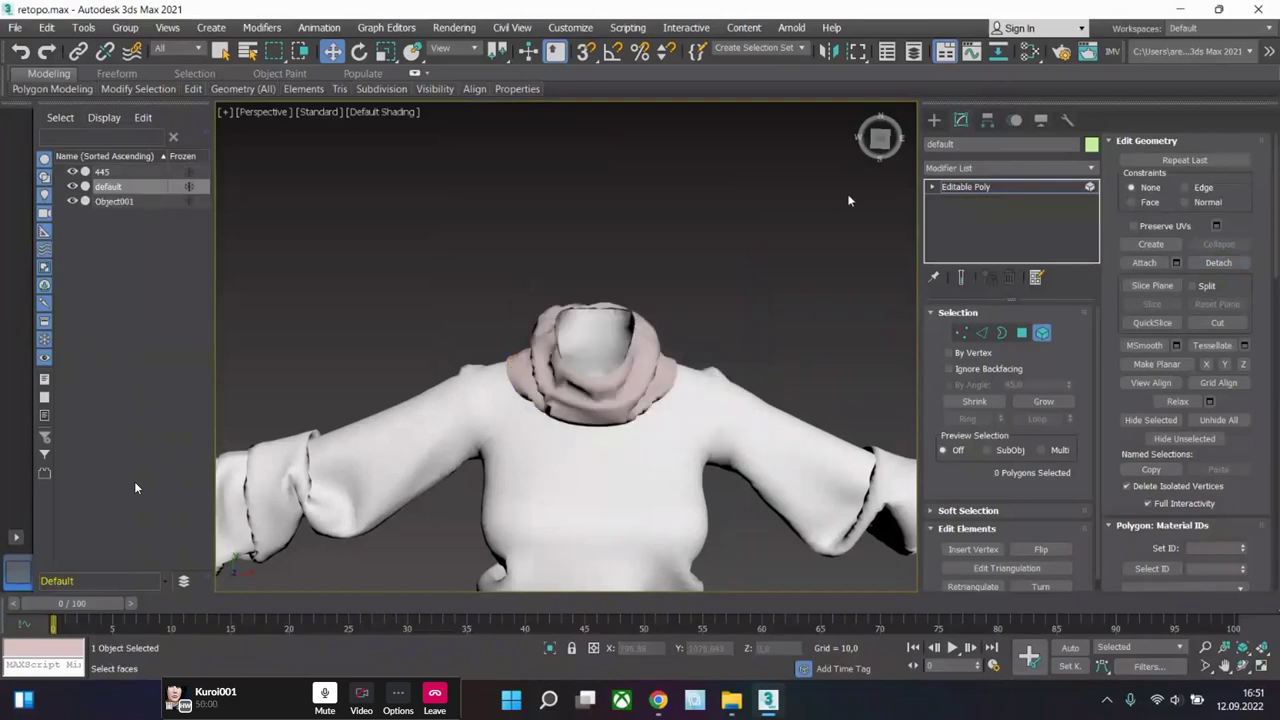
left_click(626, 385)
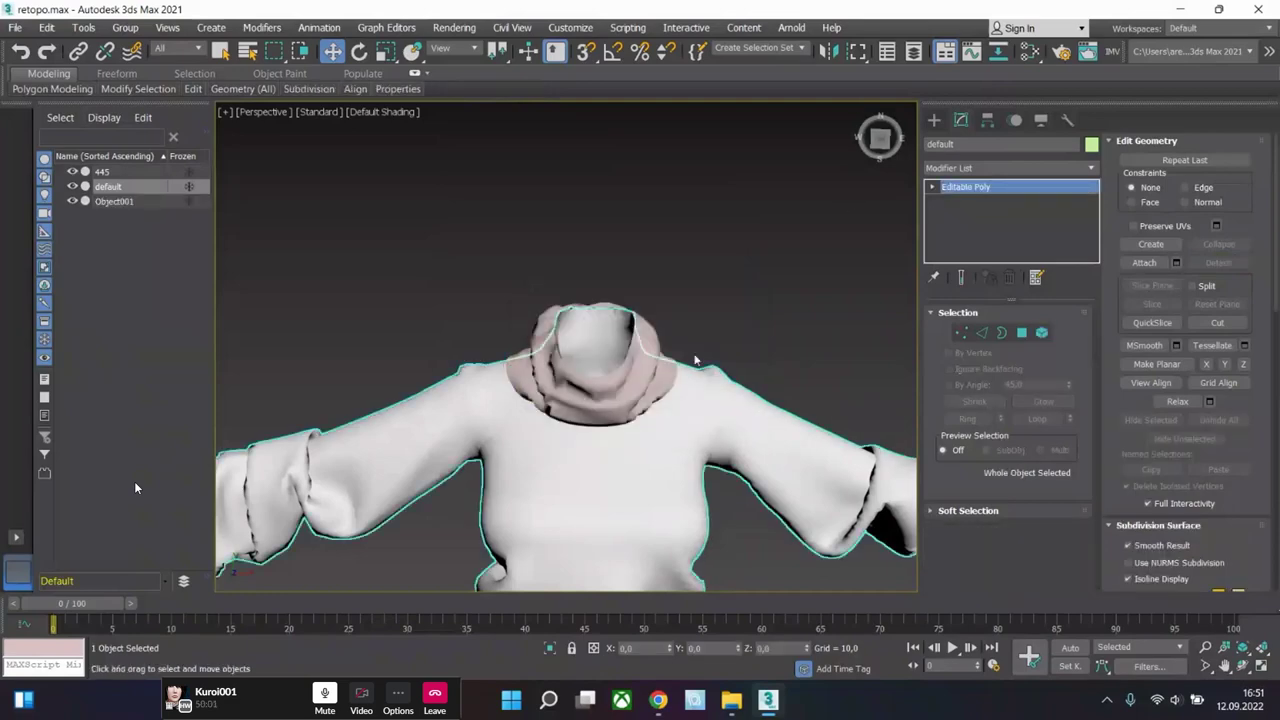
left_click(1042, 333)
left_click(561, 331)
left_click_drag(590, 312, 578, 156)
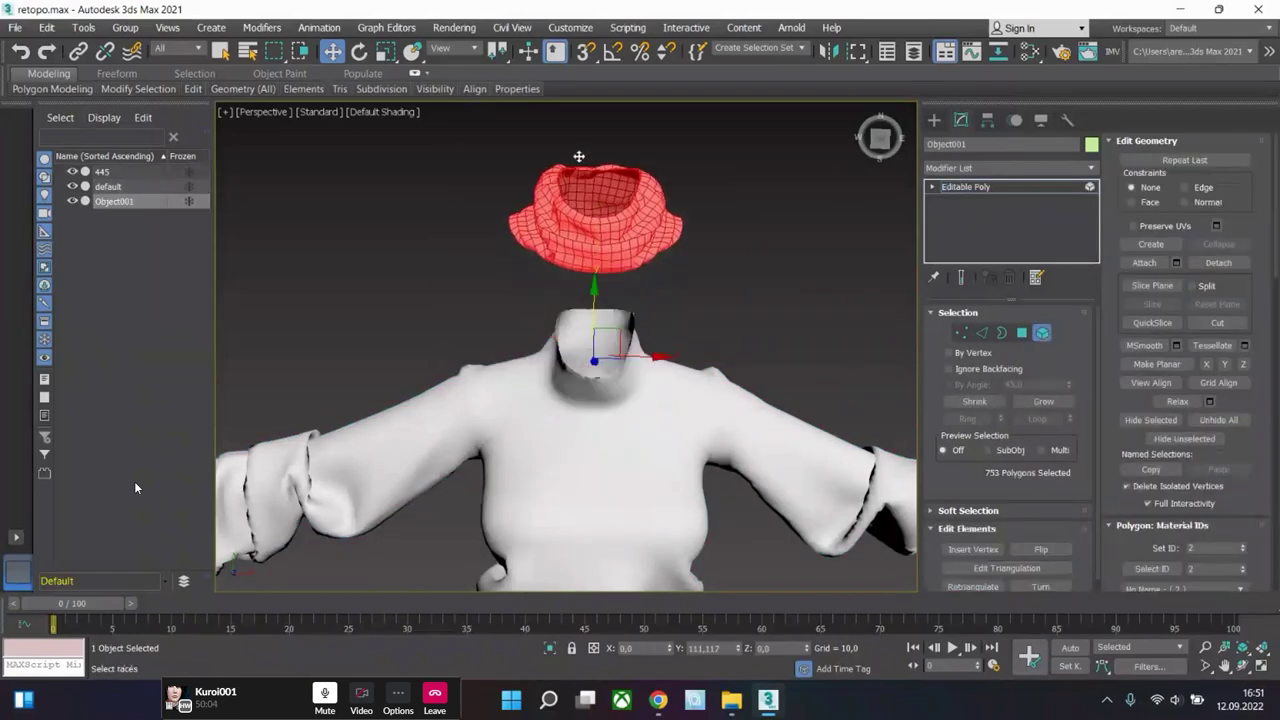
middle_click_drag(578, 156, 652, 378, "alt")
- Add a Retopology modifier to the collar from the Modifier List
left_click(1006, 169)
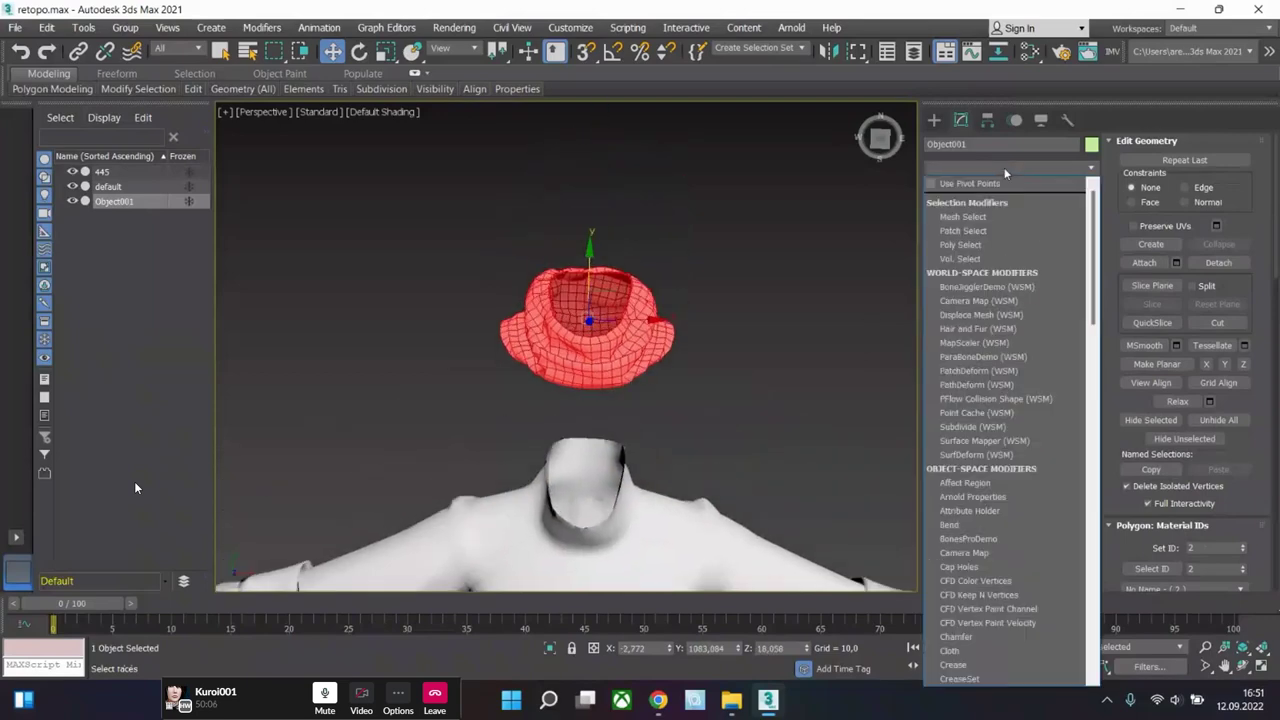
left_click_drag(1095, 312, 1084, 549)
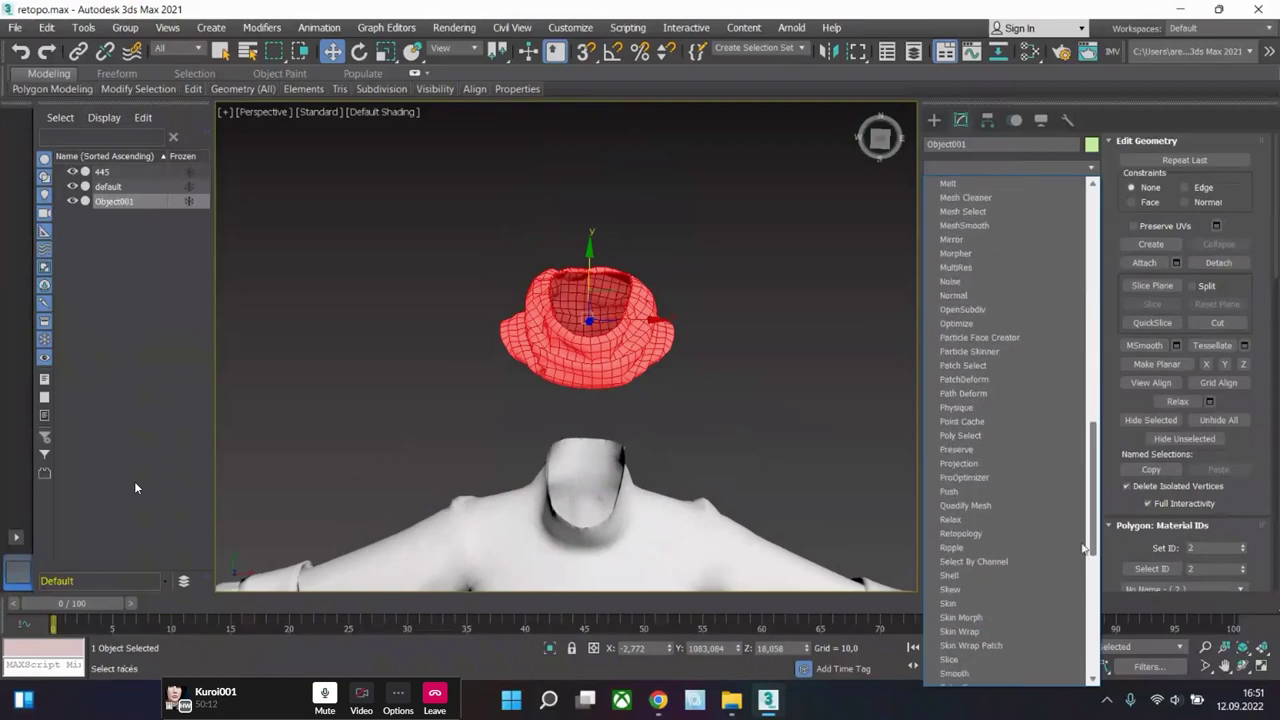
left_click(975, 534)
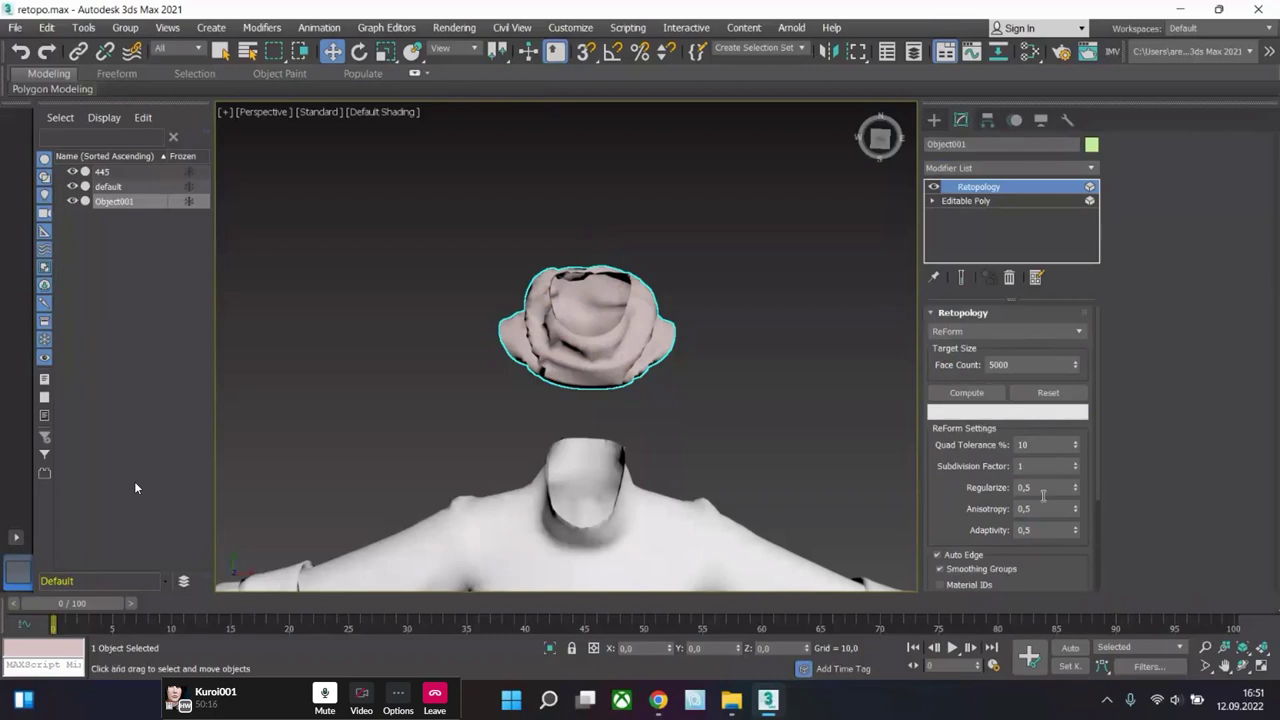
- Set Regularize to 1,0, compute the collar's retopology and check it in wireframe
left_click(1040, 488)
left_click(945, 485)
left_click(967, 393)
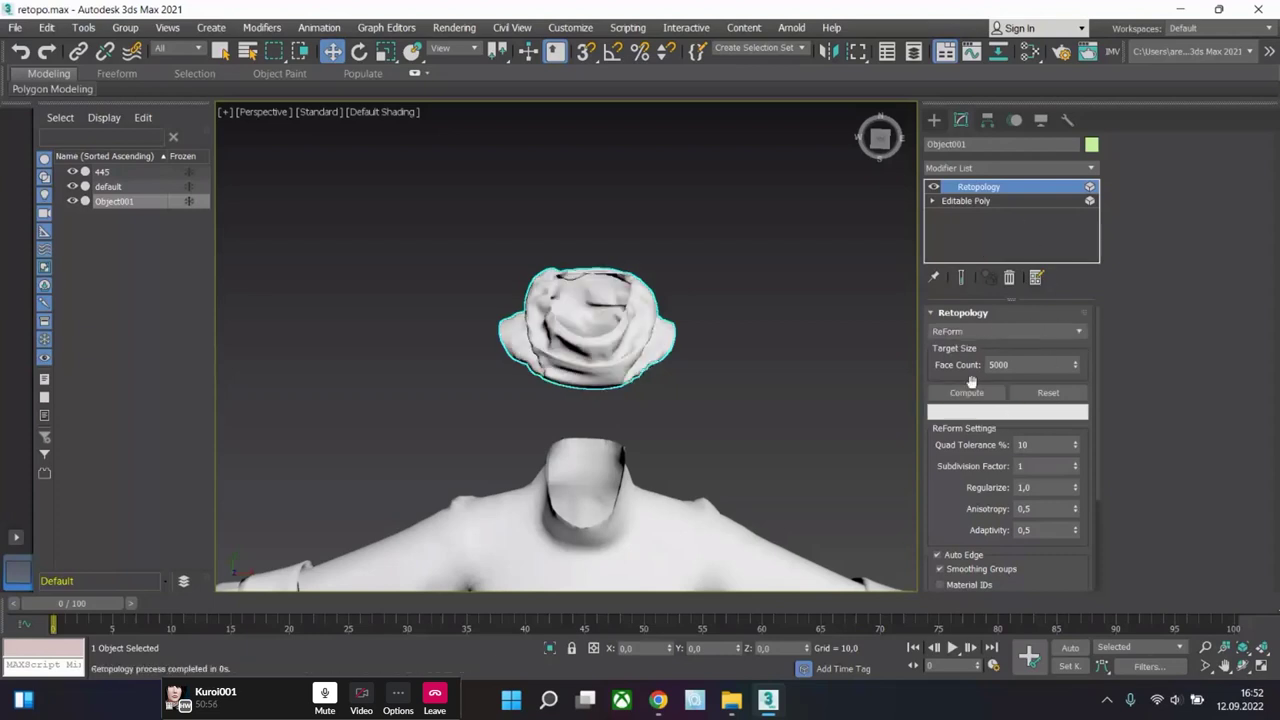
key("F3")
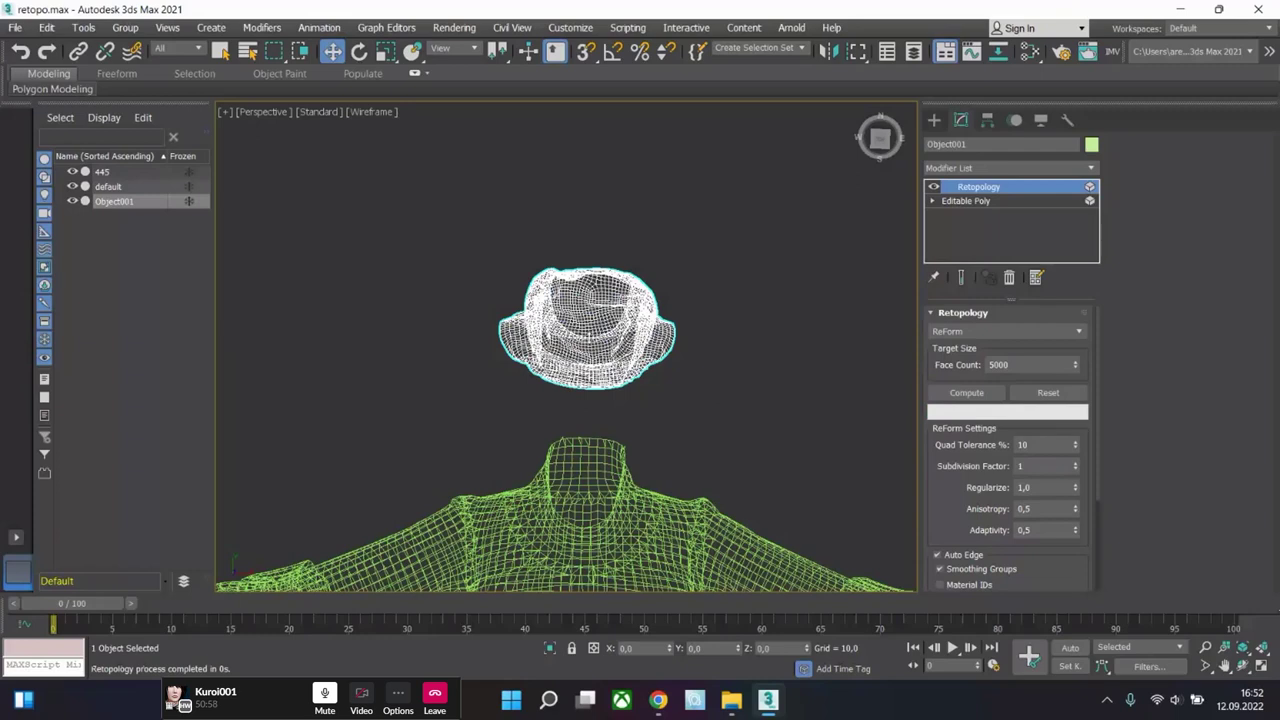
scroll(590, 336, "up", 3)
key("F3")
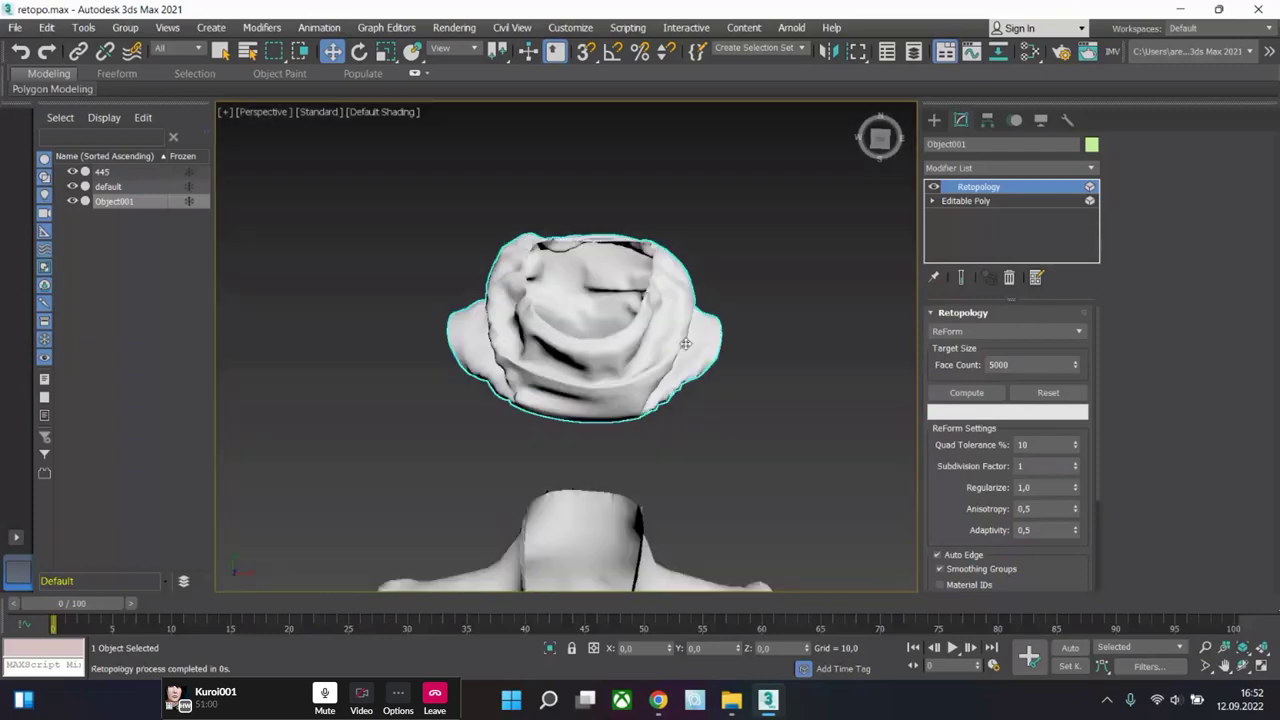
- Recompute the collar retopology at 2000 faces, then again at 1000 faces
double_click(995, 365)
type("2000")
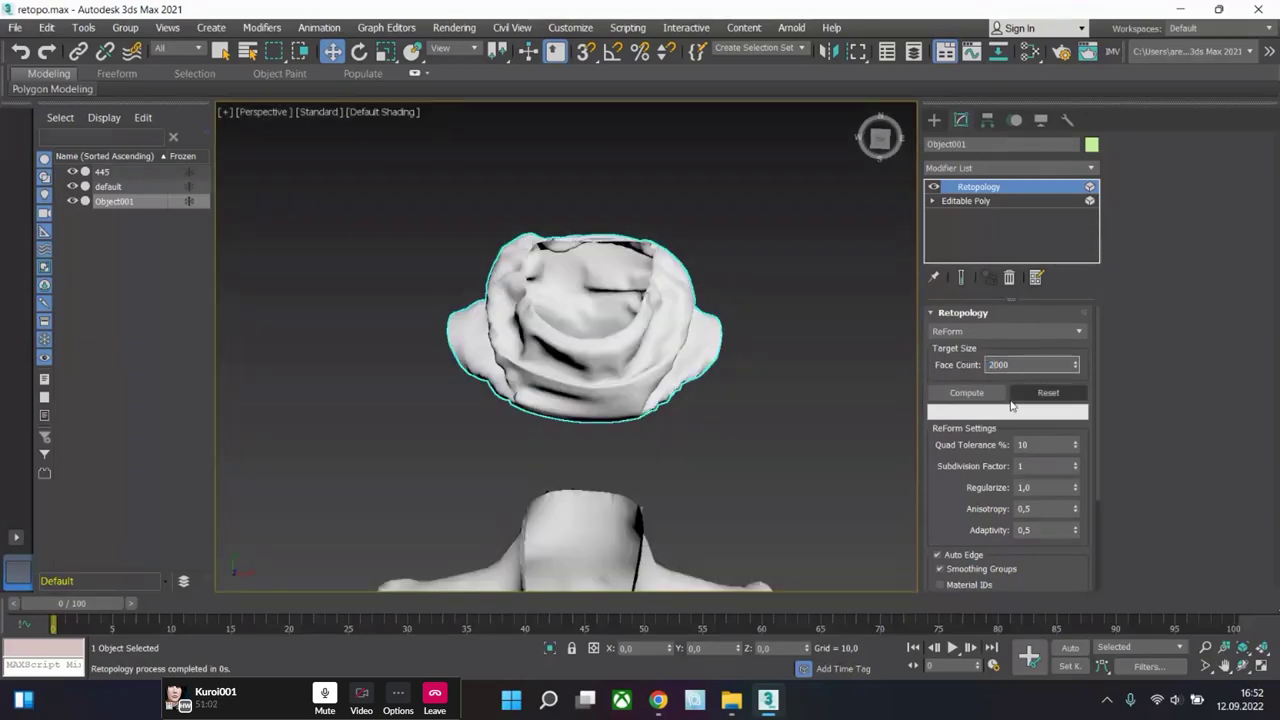
left_click(978, 393)
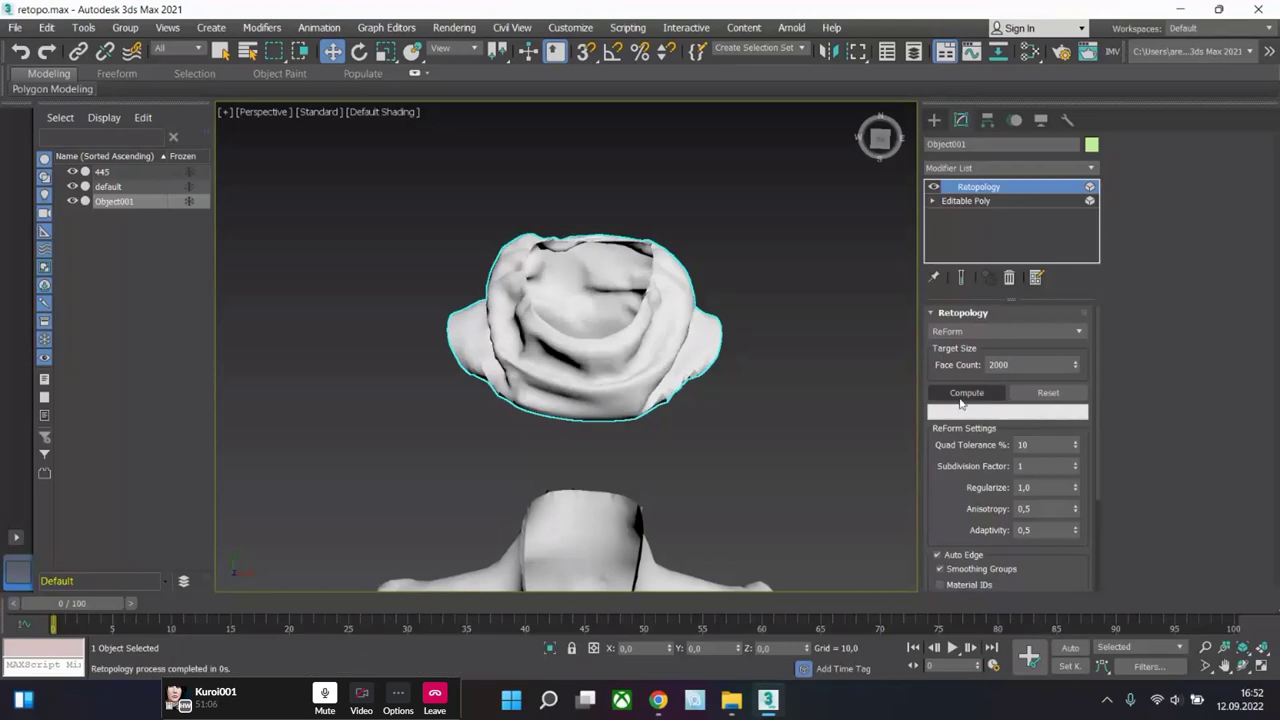
key("F3")
key("F3")
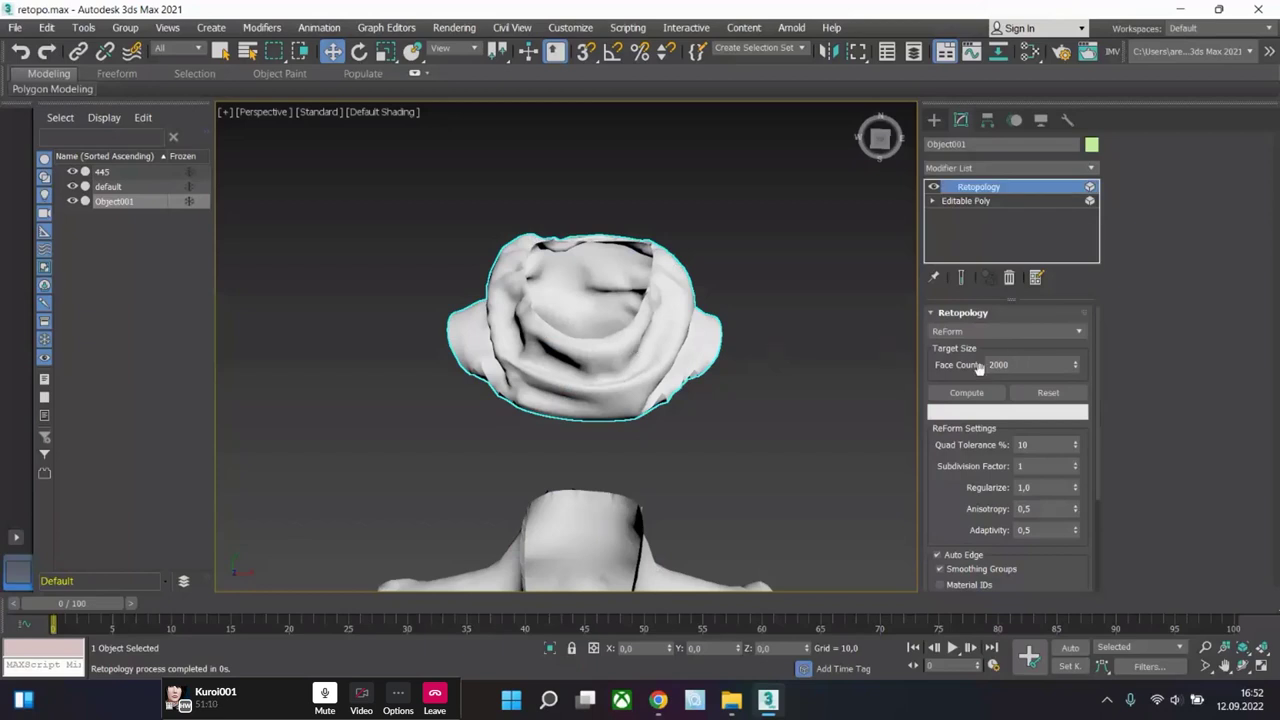
key("F3")
key("F3")
double_click(990, 365)
type("1000")
left_click(970, 393)
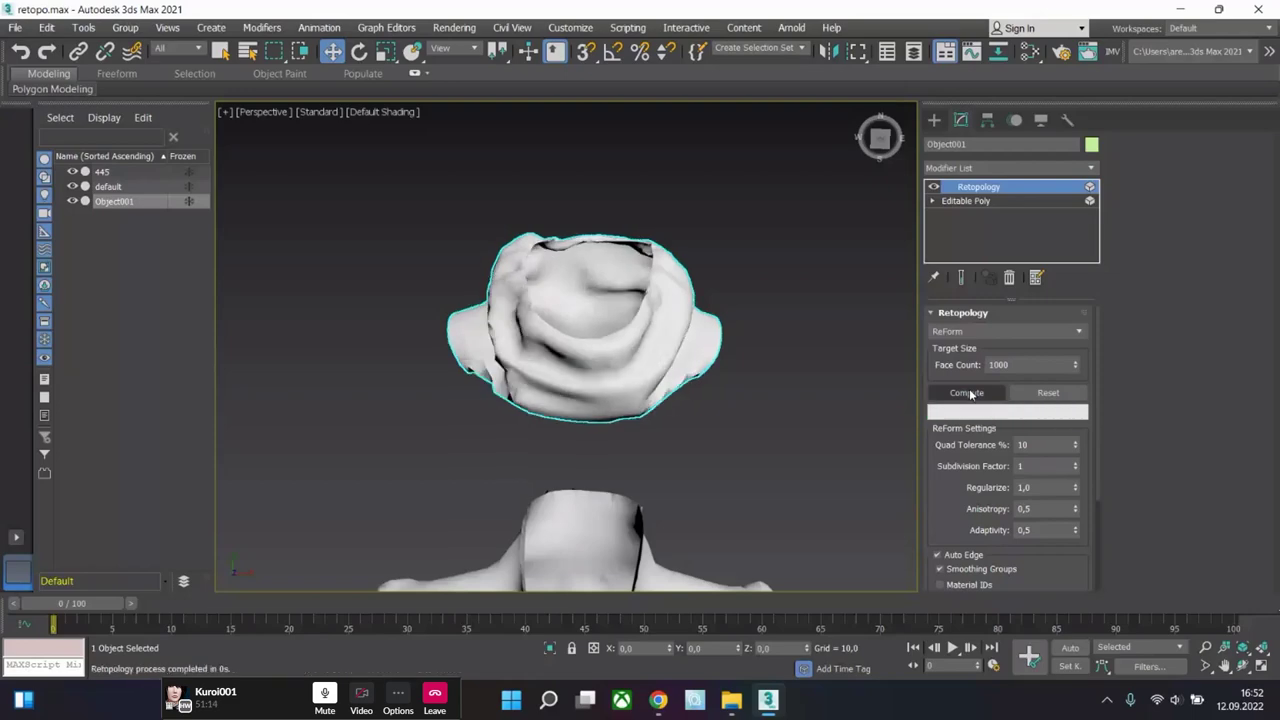
- Collapse the collar's Retopology modifier into its Editable Poly, confirming the warning
right_click(979, 189)
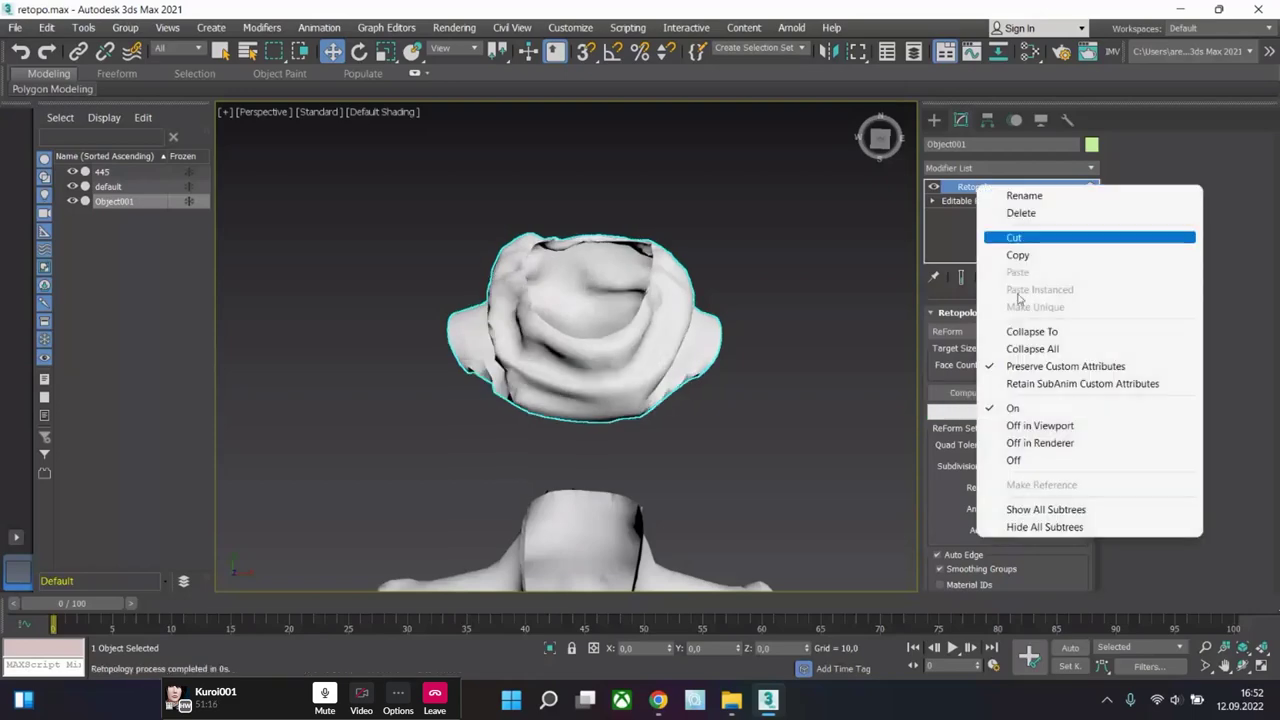
left_click(1010, 338)
left_click(728, 414)
- Select all collar polygons, relax the mesh and assign smoothing group 1
left_click(1041, 332)
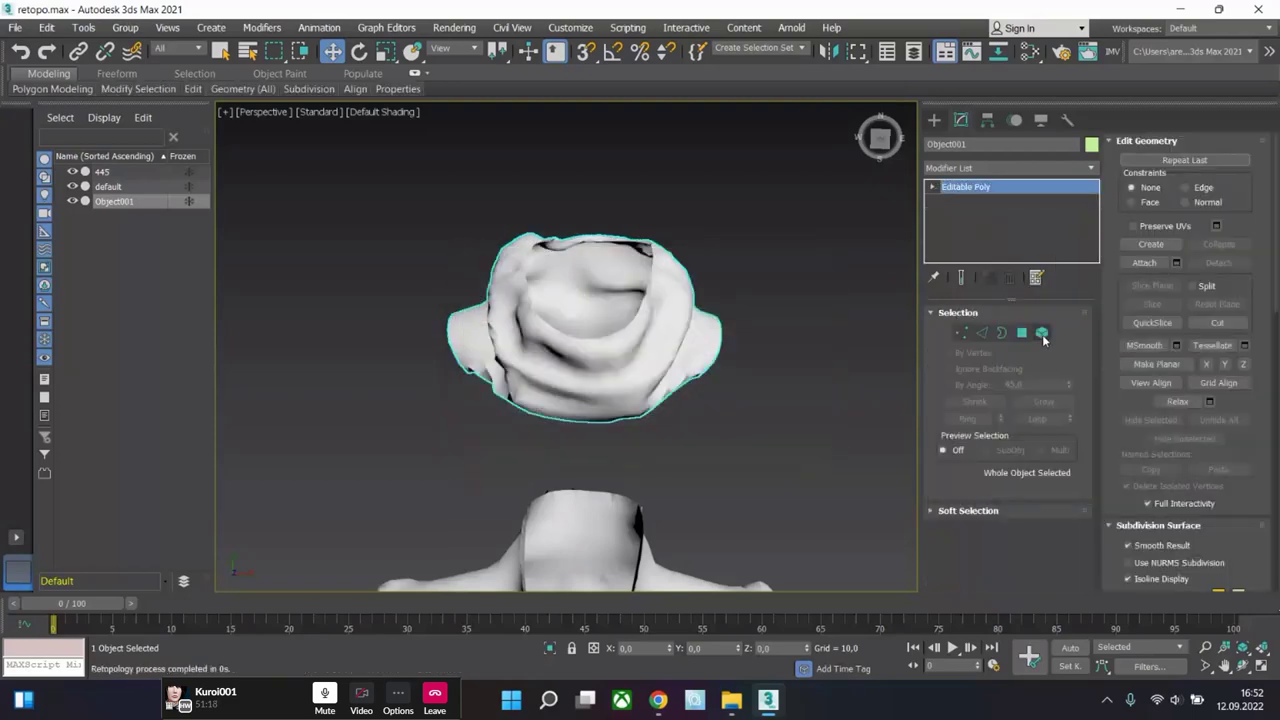
key("ctrl+a")
scroll(1252, 481, "down", 5)
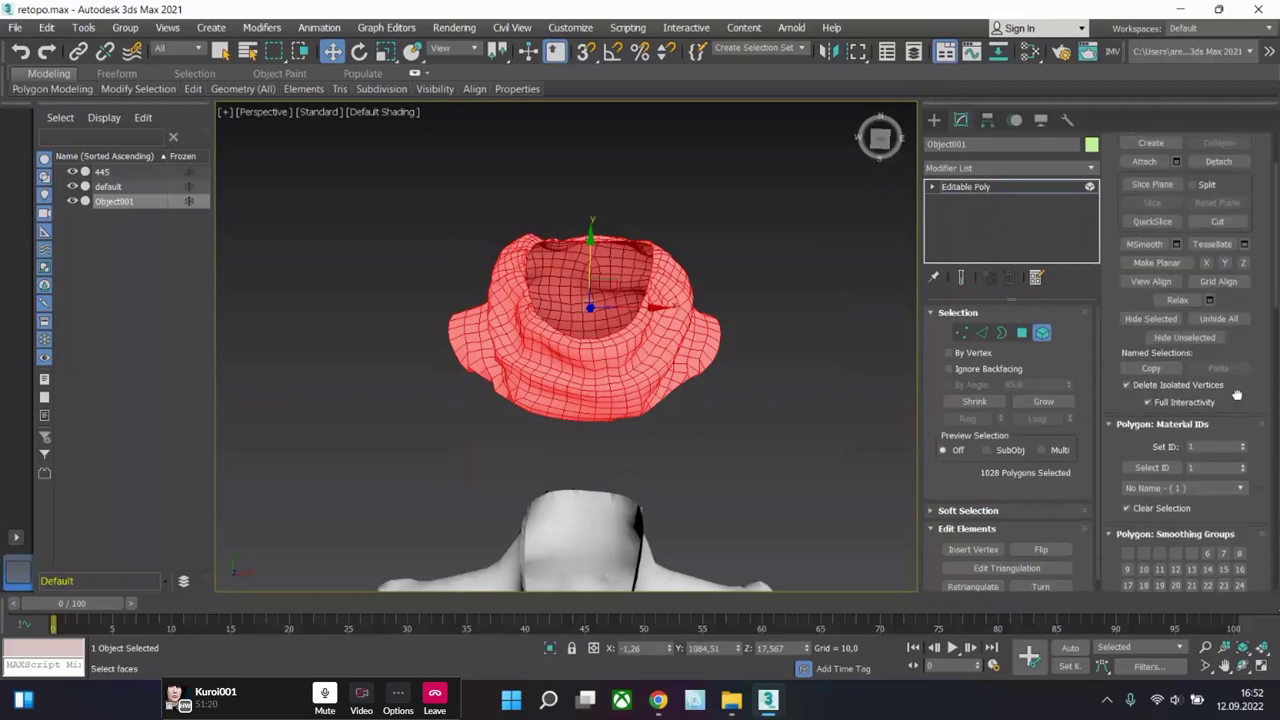
scroll(1200, 420, "up", 4)
left_click(1177, 358)
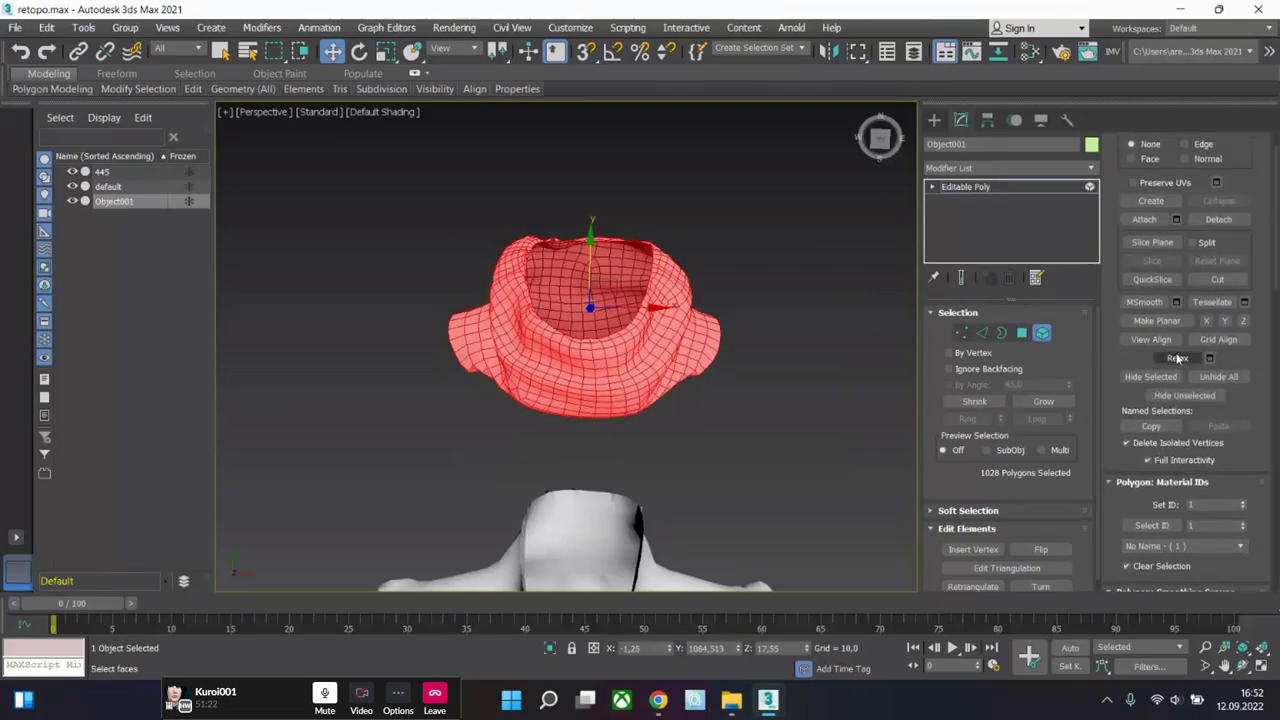
left_click(429, 376)
key("ctrl+a")
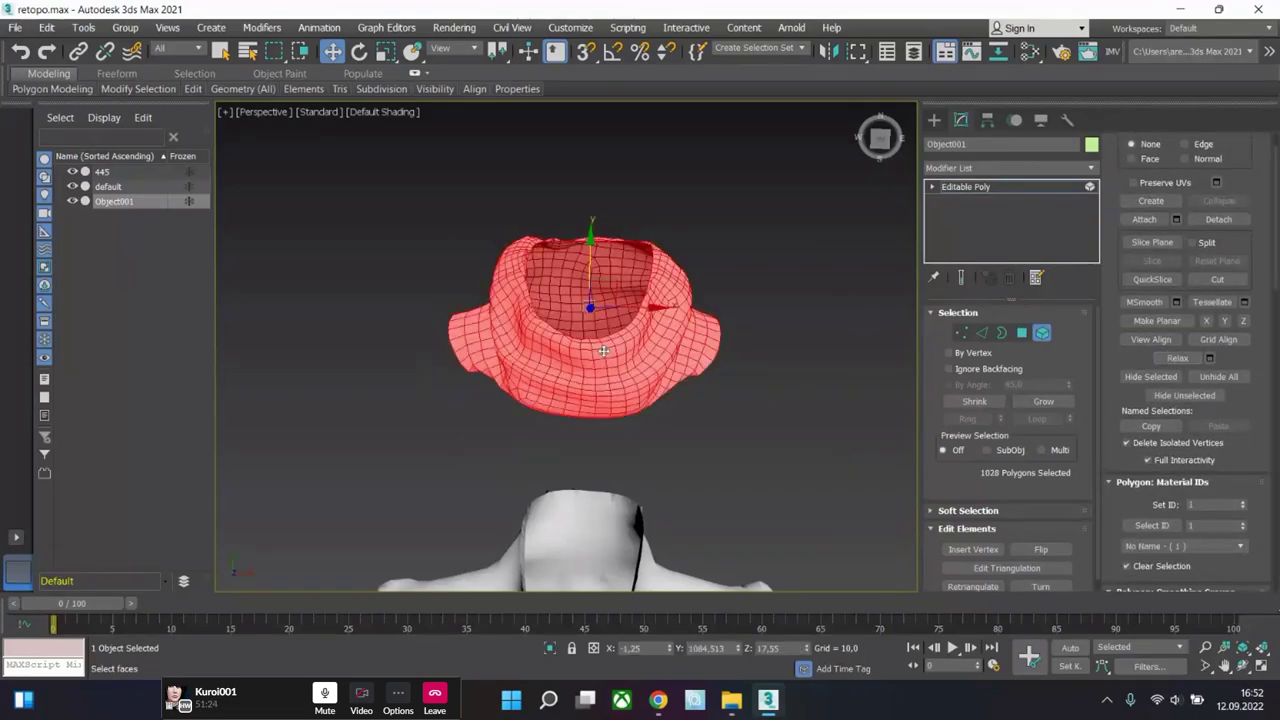
scroll(1266, 515, "down", 5)
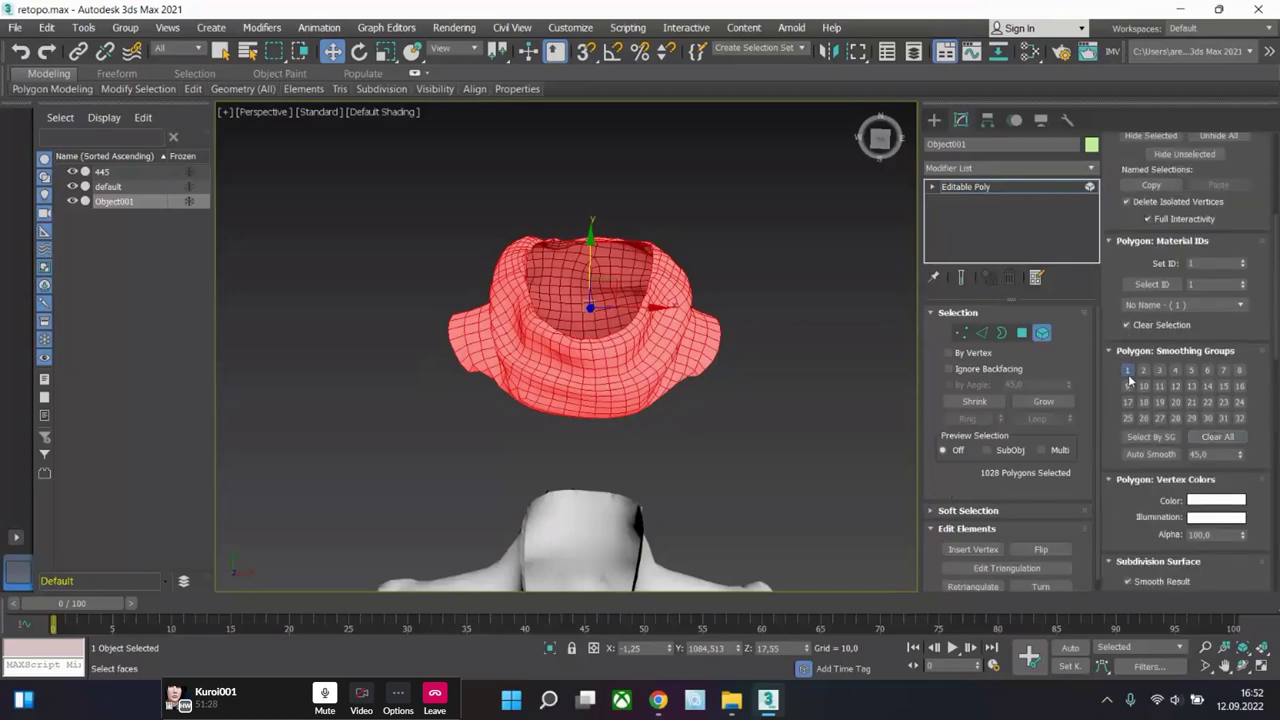
left_click(1127, 370)
- Move the collar back down onto the sweater's neck and reselect the whole collar element
middle_click_drag(823, 372, 608, 366, "alt")
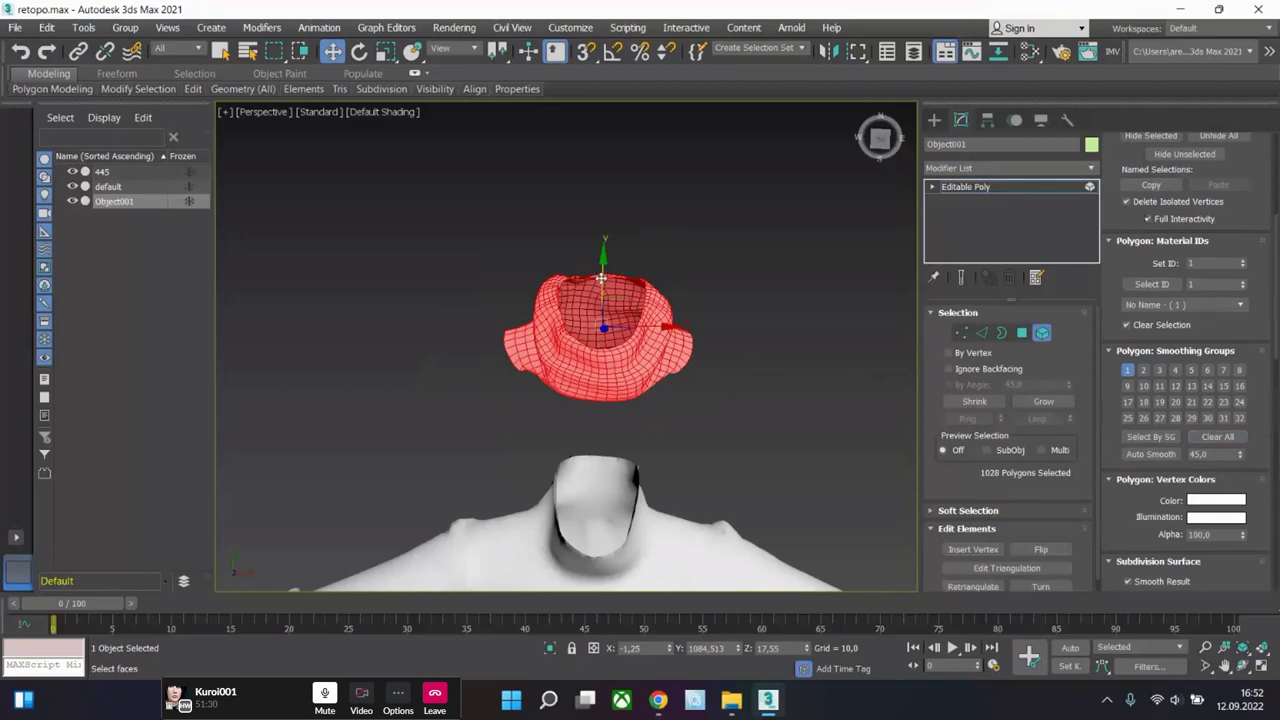
left_click_drag(601, 280, 607, 455)
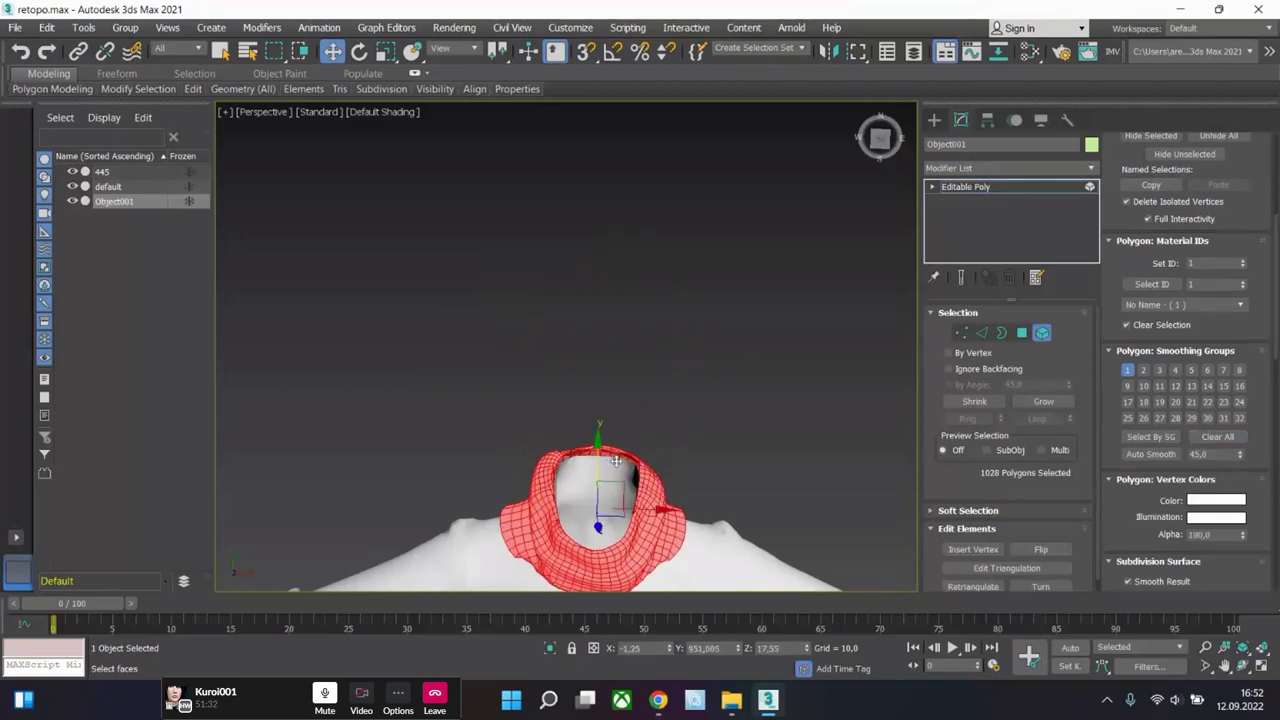
scroll(600, 404, "down", 3)
scroll(605, 544, "up", 5)
left_click(816, 308)
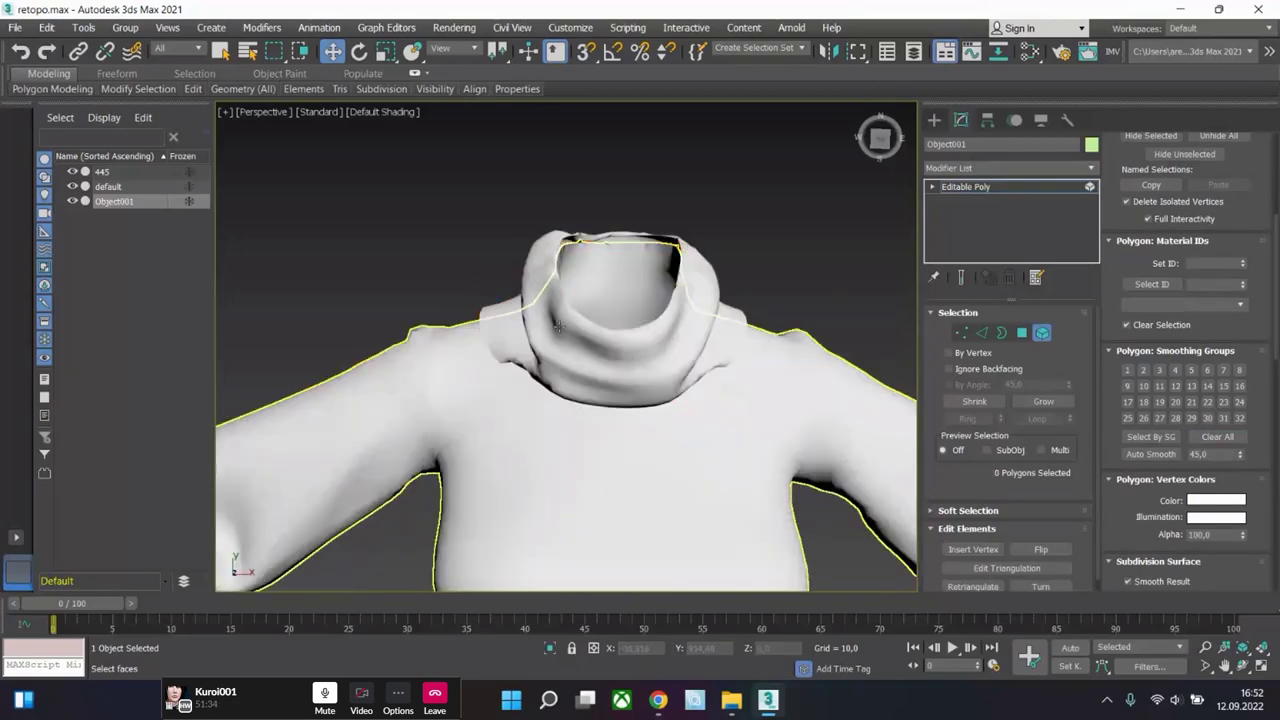
left_click(597, 303)
scroll(629, 455, "down", 5)
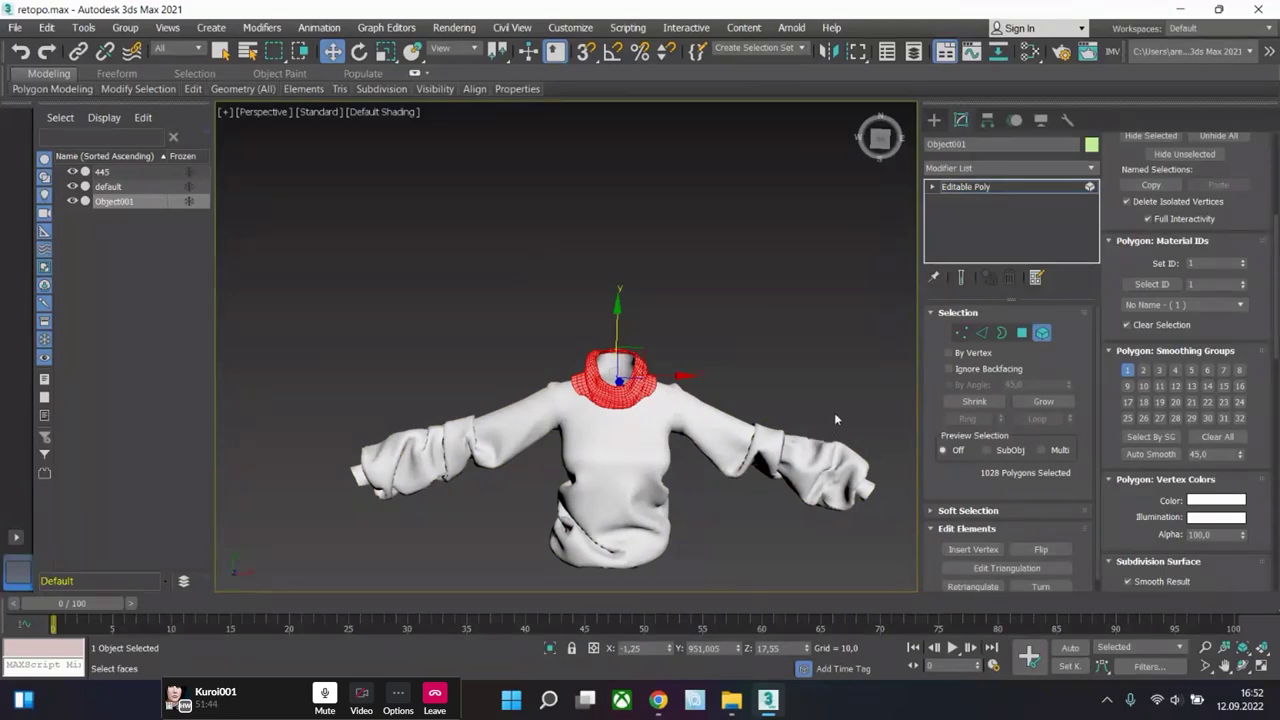
- Delete the old sweater, hood and 445 mesh objects from the scene
left_click(982, 187)
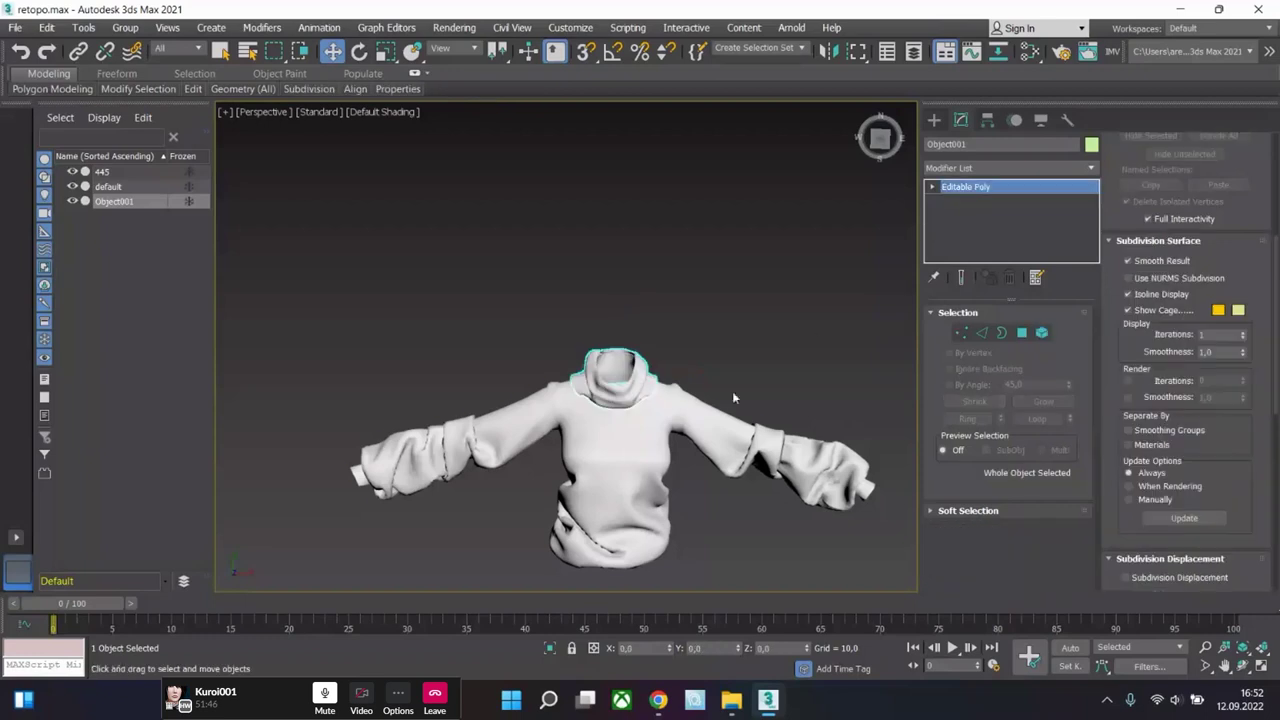
left_click(659, 425)
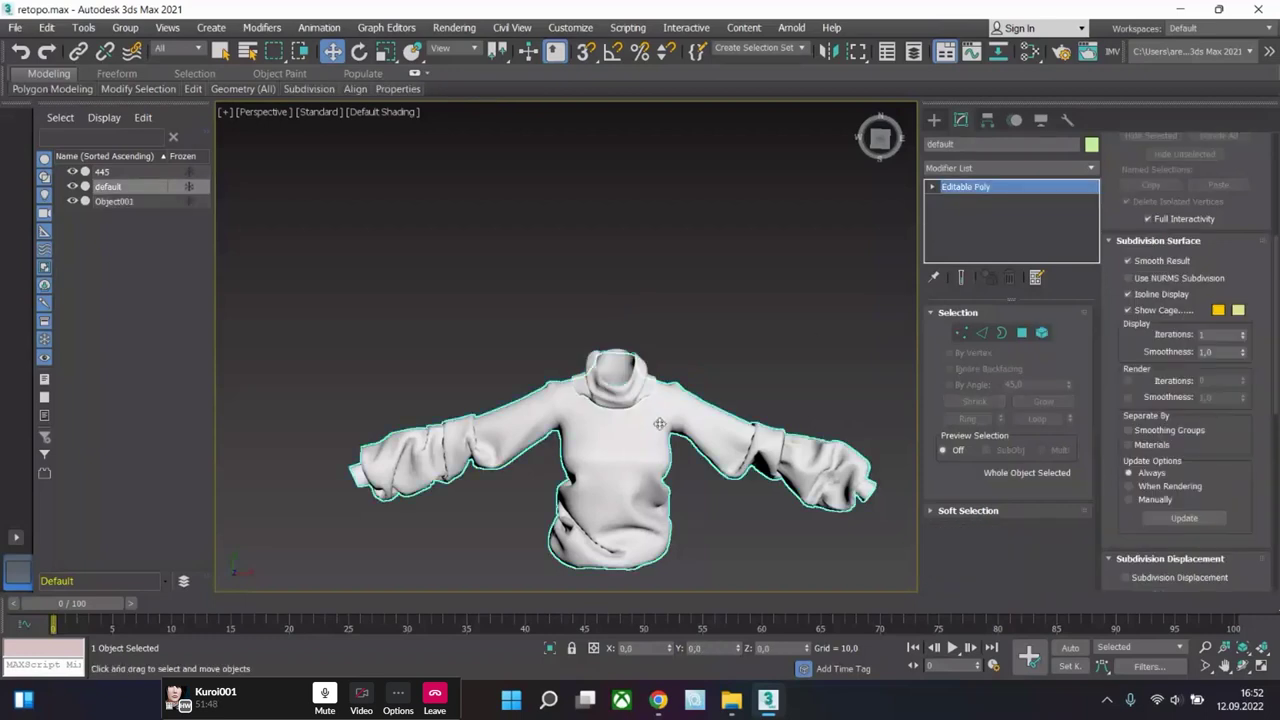
key("Delete")
scroll(782, 517, "up", 5)
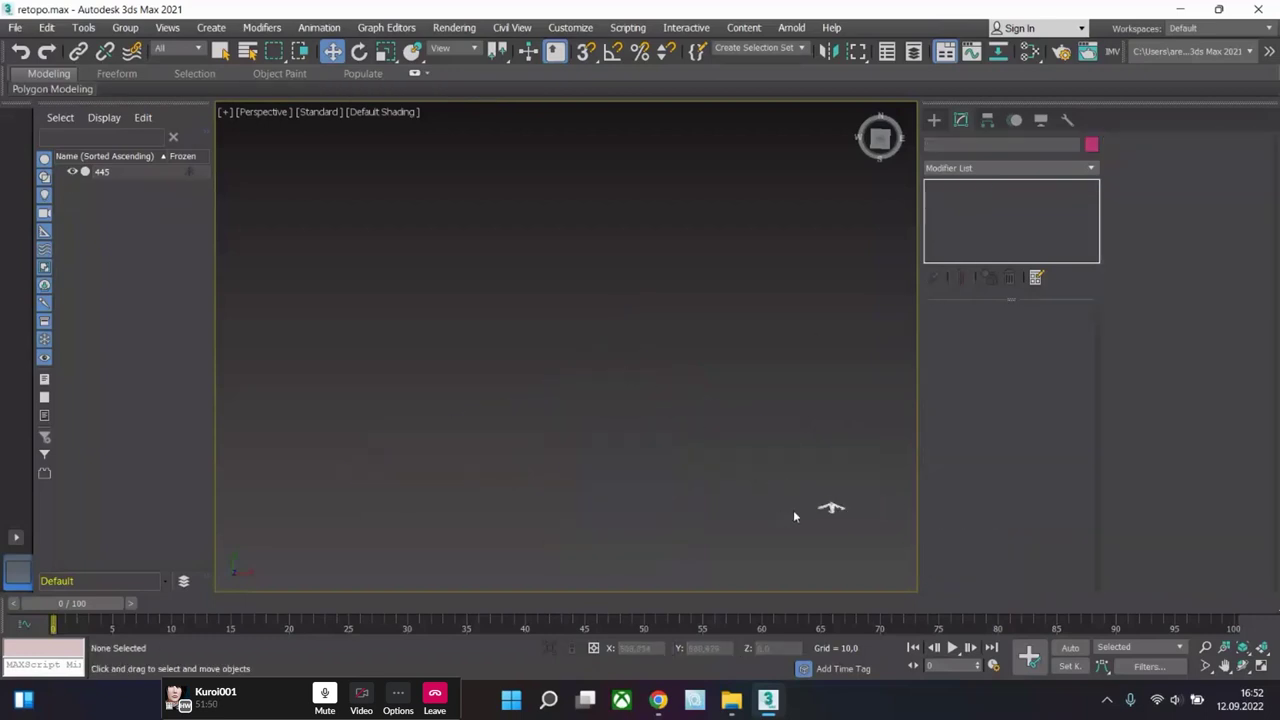
key("Delete")
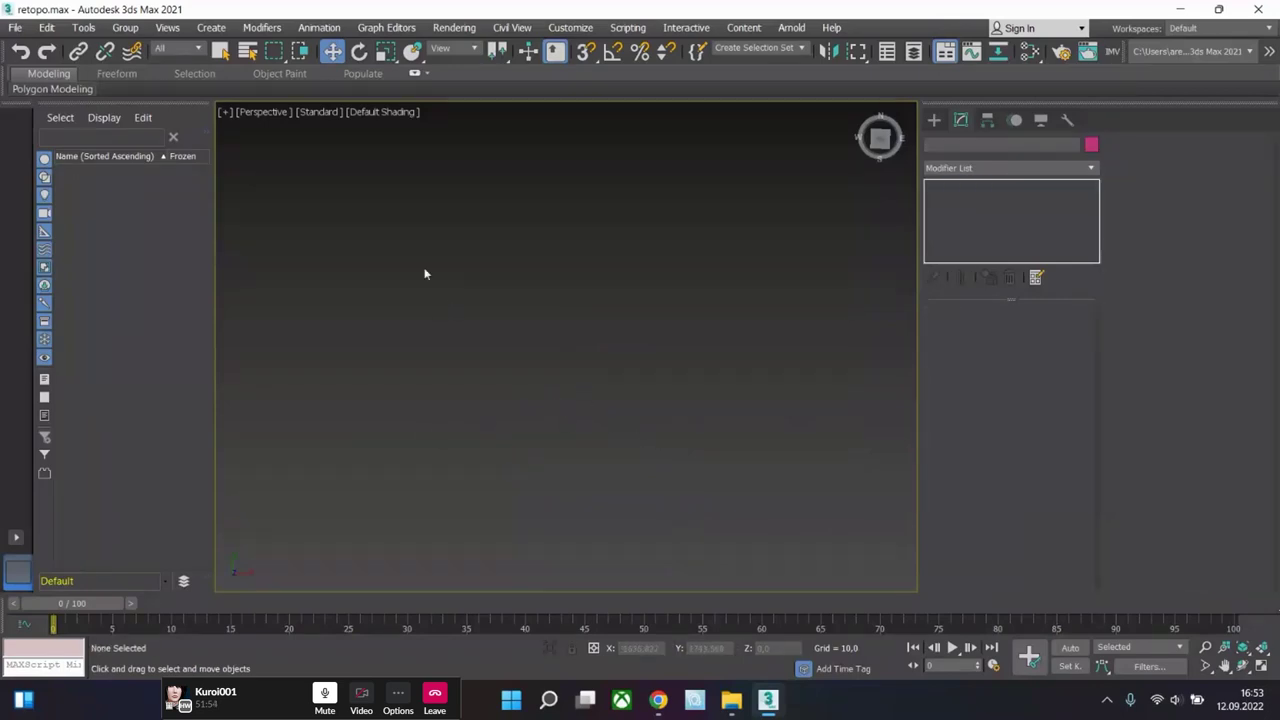
- Import the hoodie model from the Desktop's CIR 10 folder
left_click(10, 28)
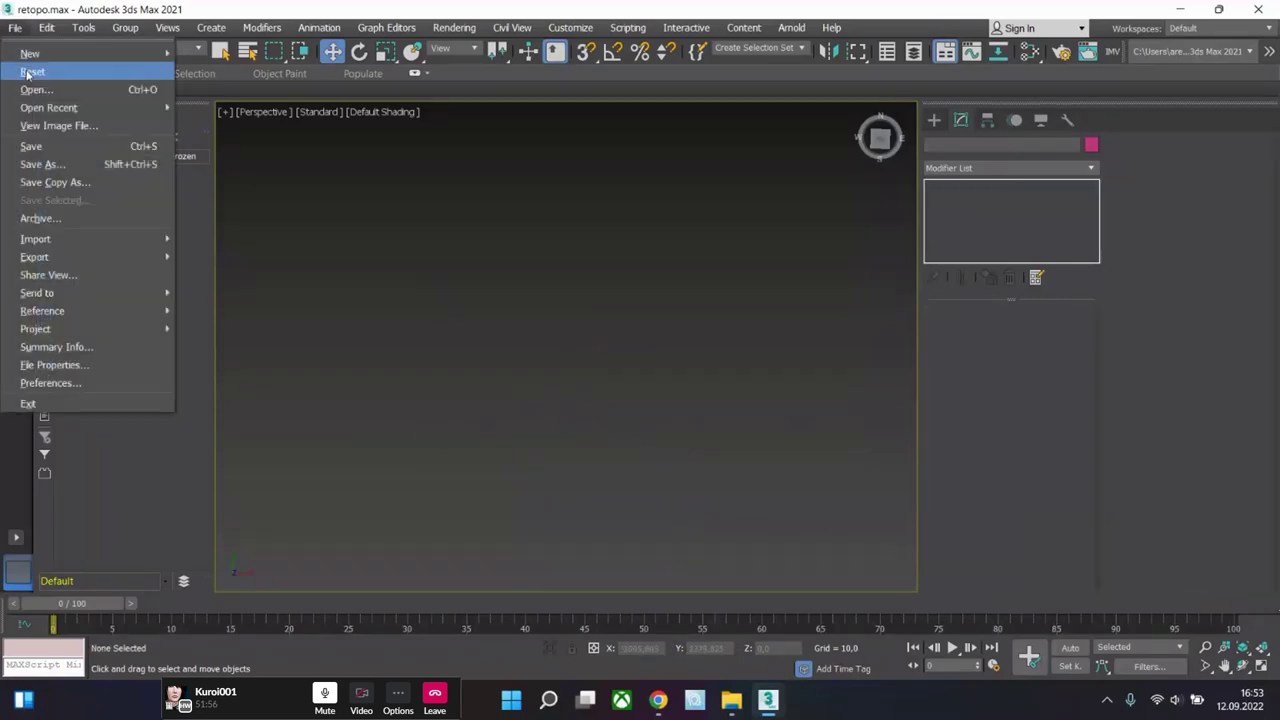
mouse_move(43, 112)
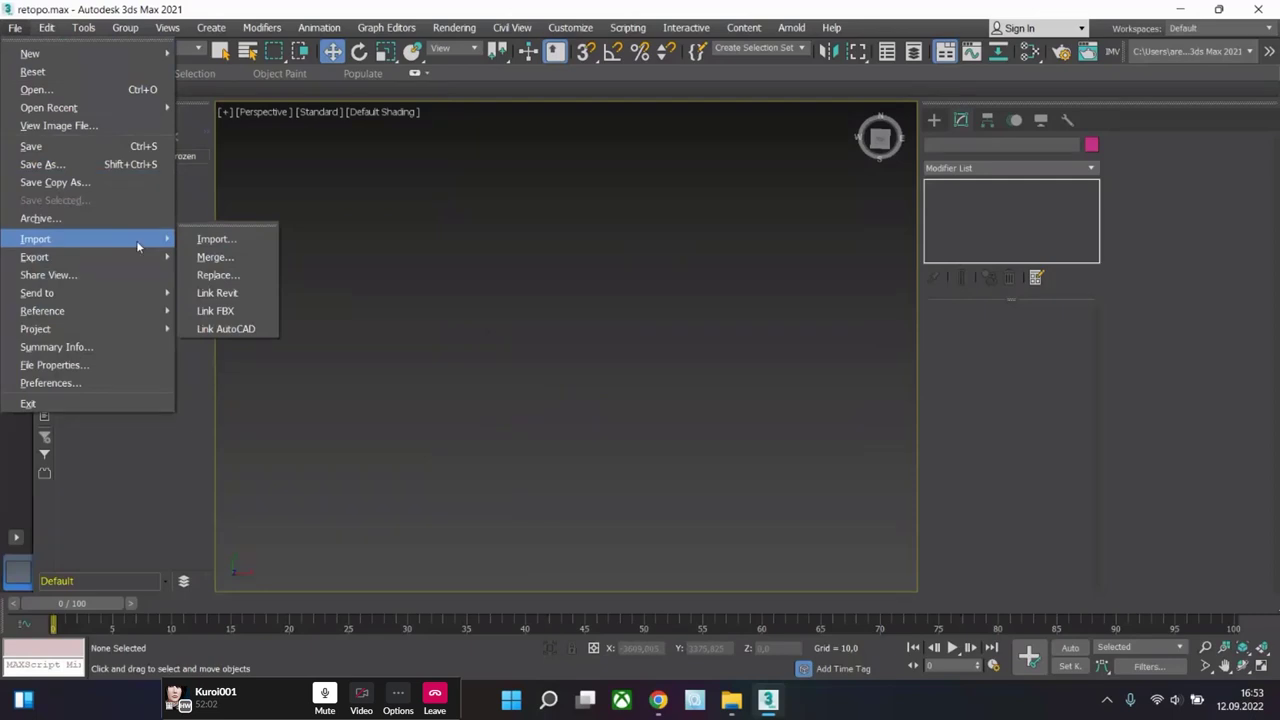
left_click(210, 241)
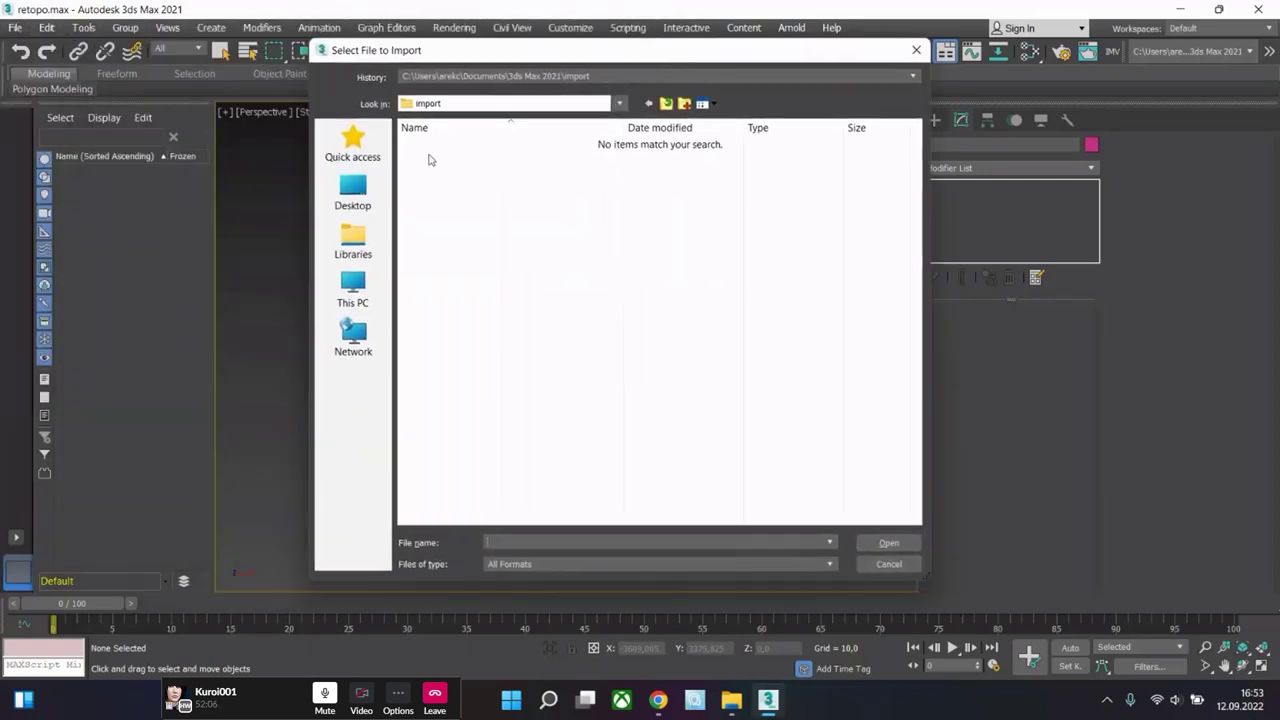
left_click(356, 195)
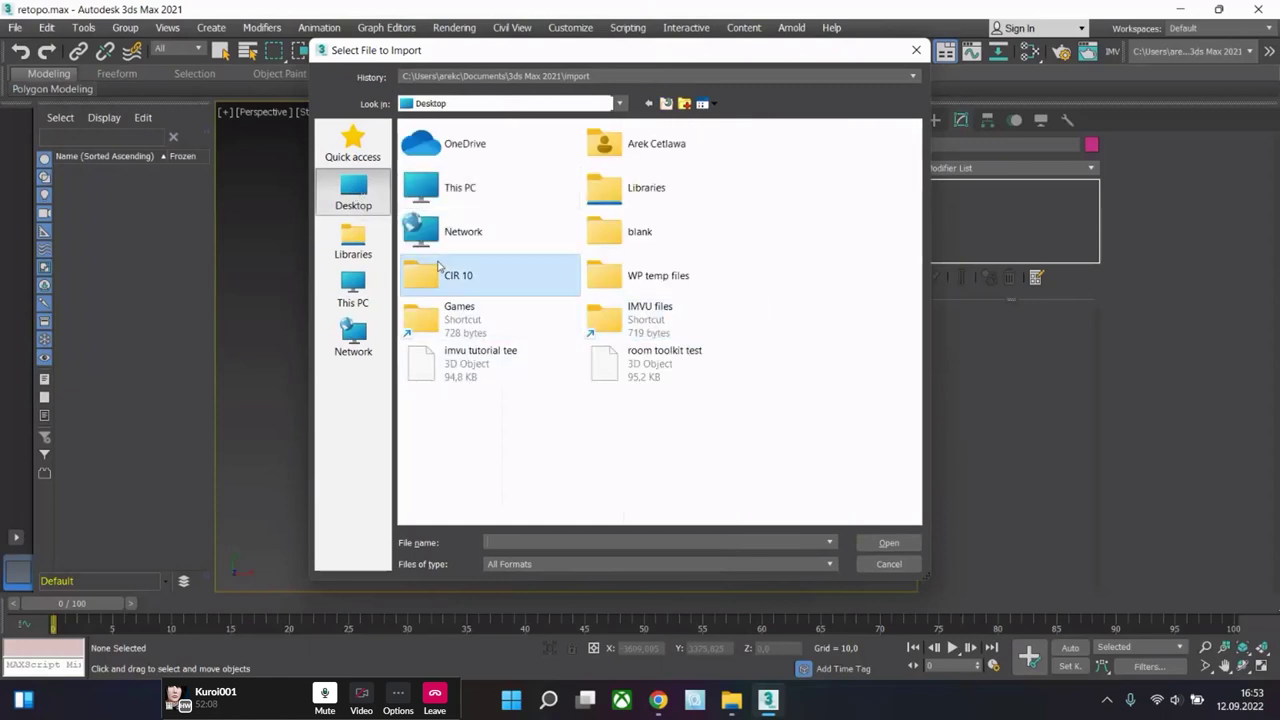
double_click(455, 275)
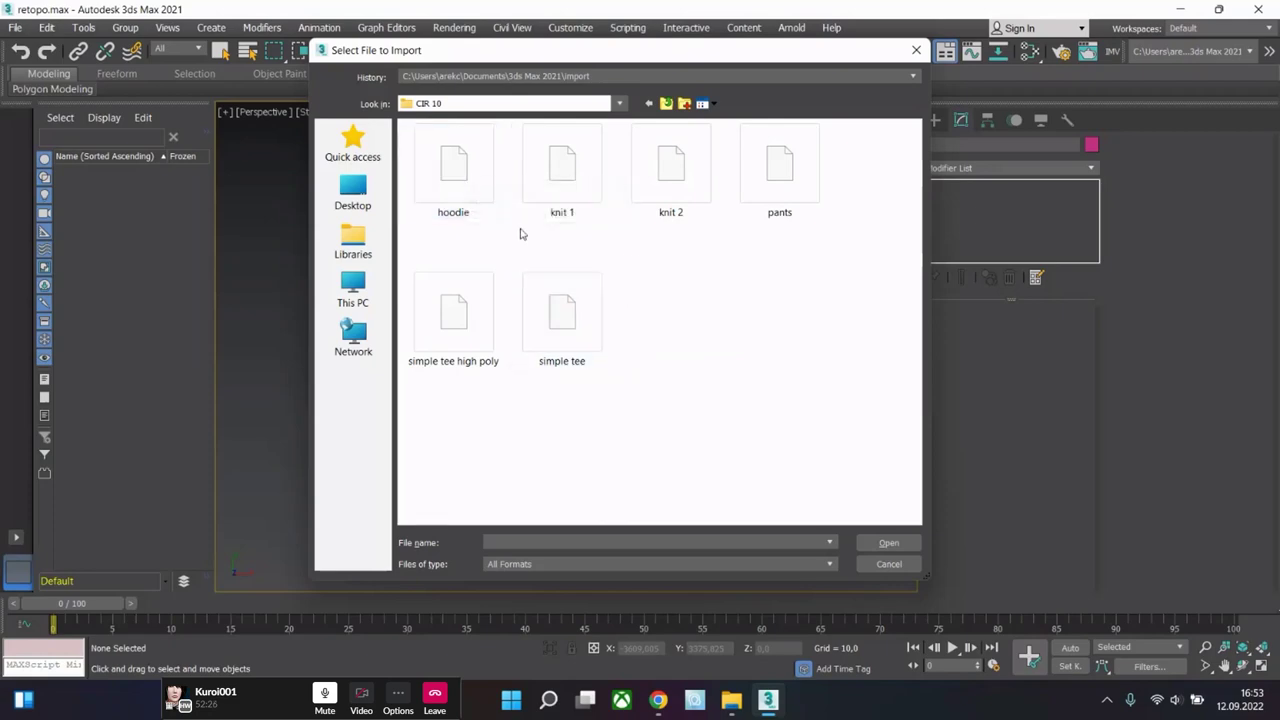
double_click(465, 195)
left_click(496, 620)
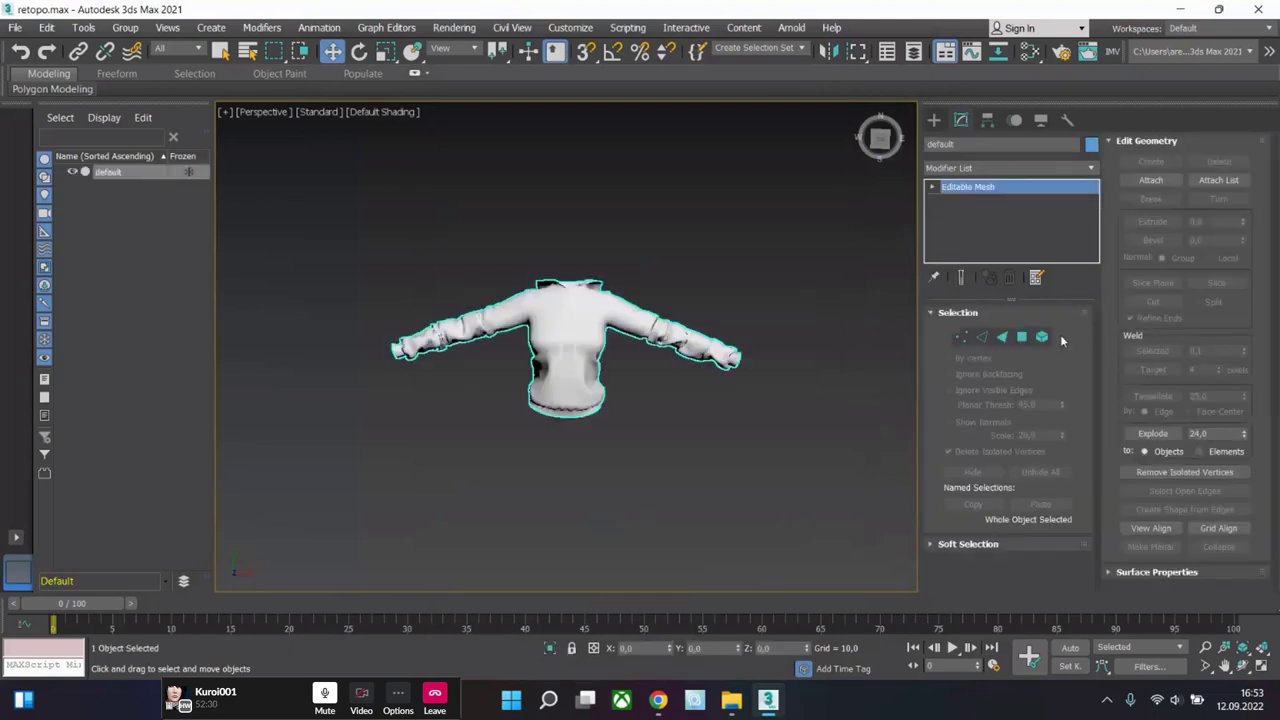
- Select the imported hoodie's mesh element at Element level, briefly showing edged faces
left_click(1042, 337)
key("F4")
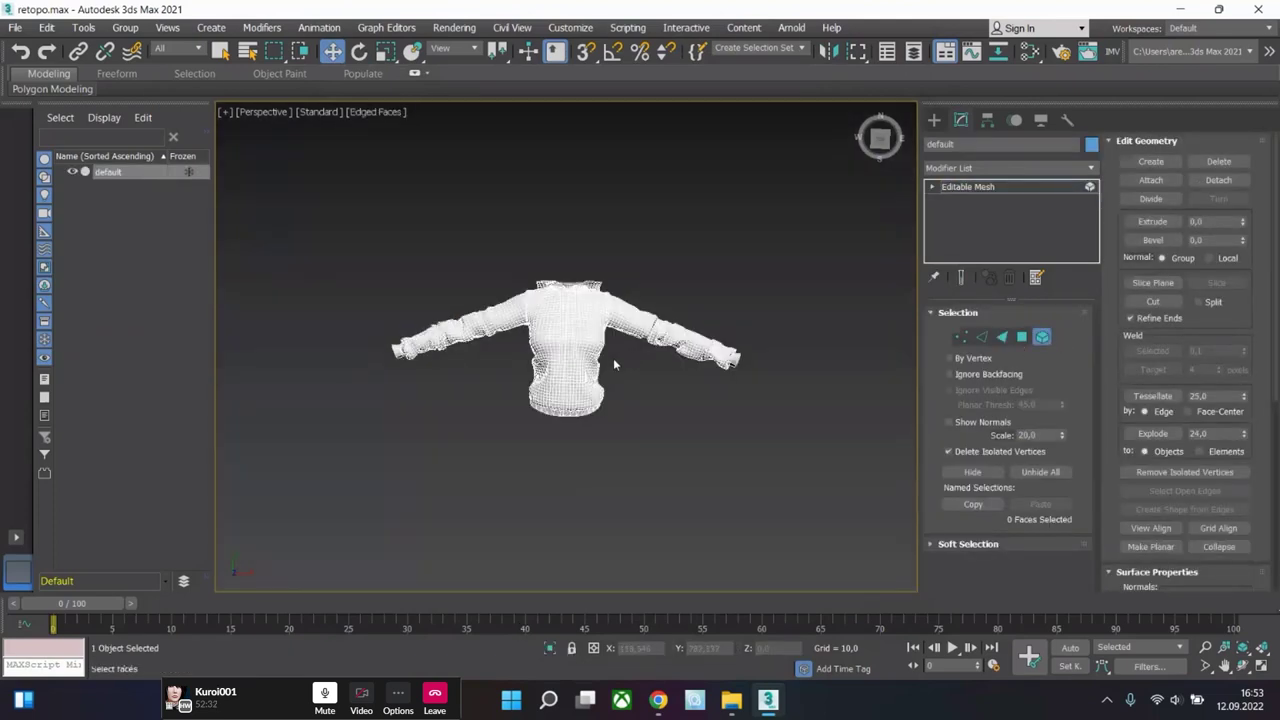
scroll(613, 358, "up", 3)
left_click(590, 352)
key("F4")
- Reselect the whole hoodie element and convert the 'default' mesh to an Editable Poly
key("ctrl+d")
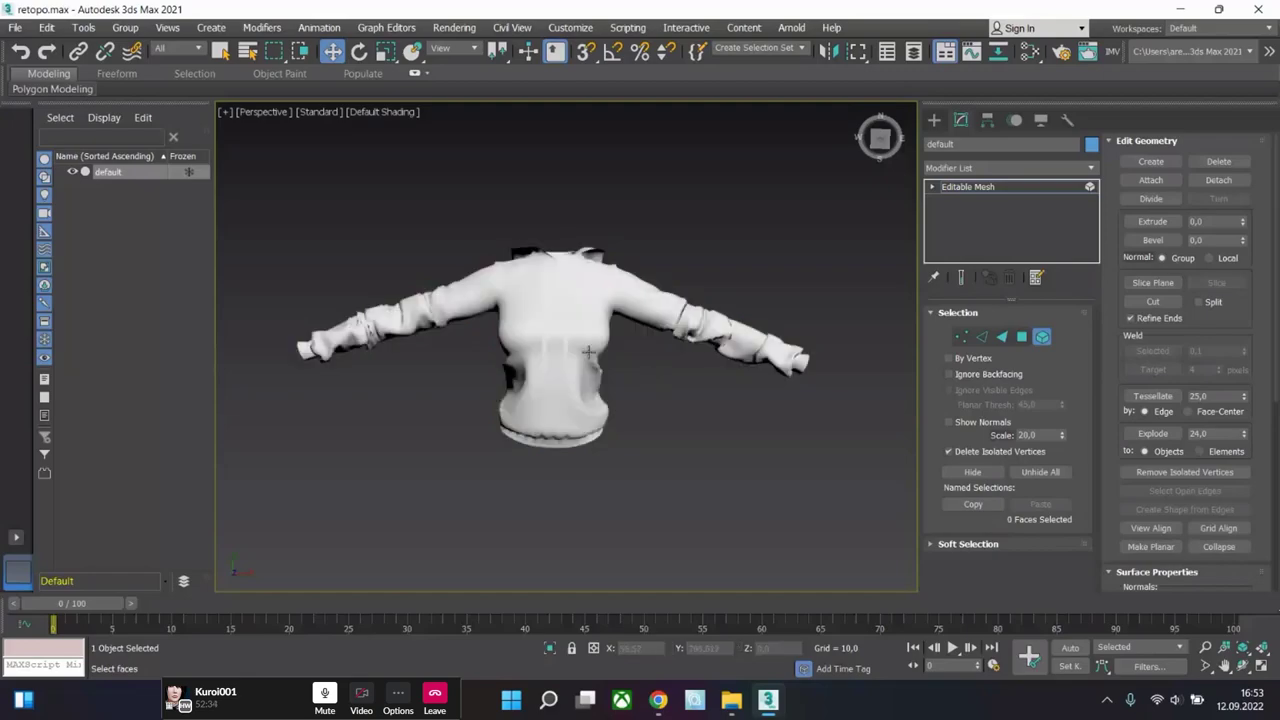
scroll(590, 352, "up", 4)
left_click(581, 280)
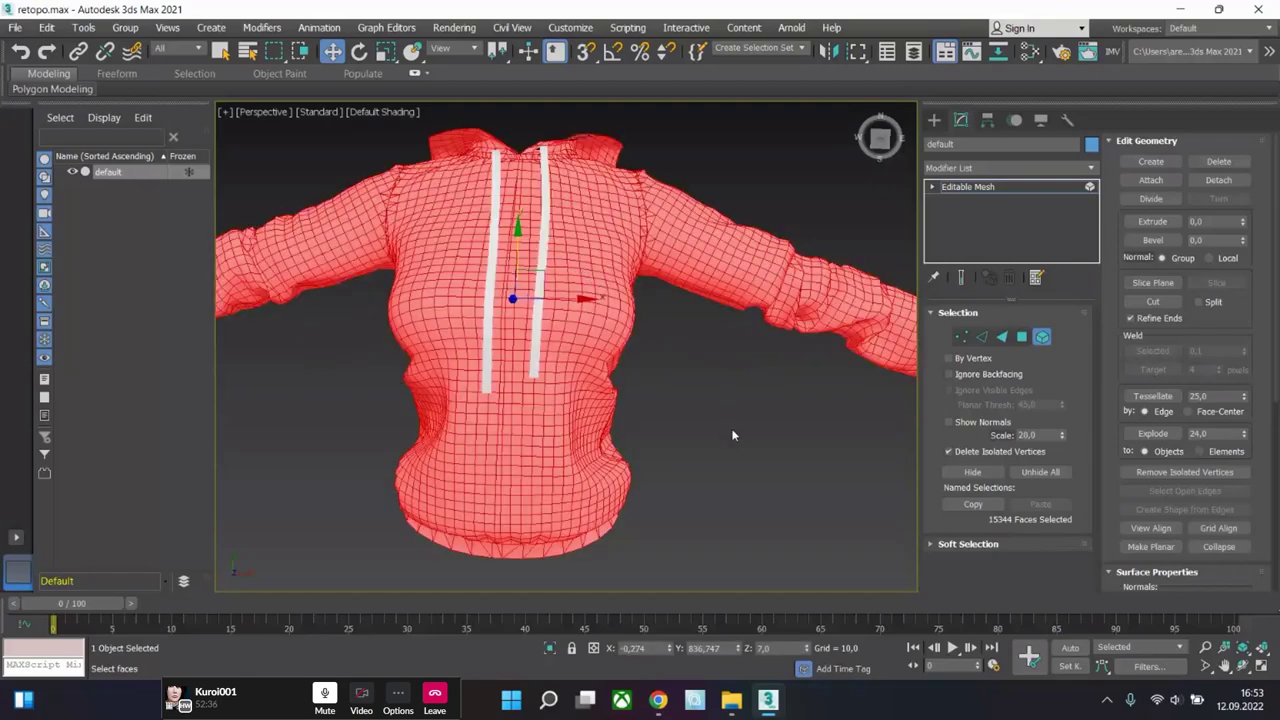
mouse_move(733, 435)
middle_mouse_down("alt")
mouse_move(710, 430)
mouse_move(692, 258)
mouse_move(733, 428)
middle_mouse_up("alt")
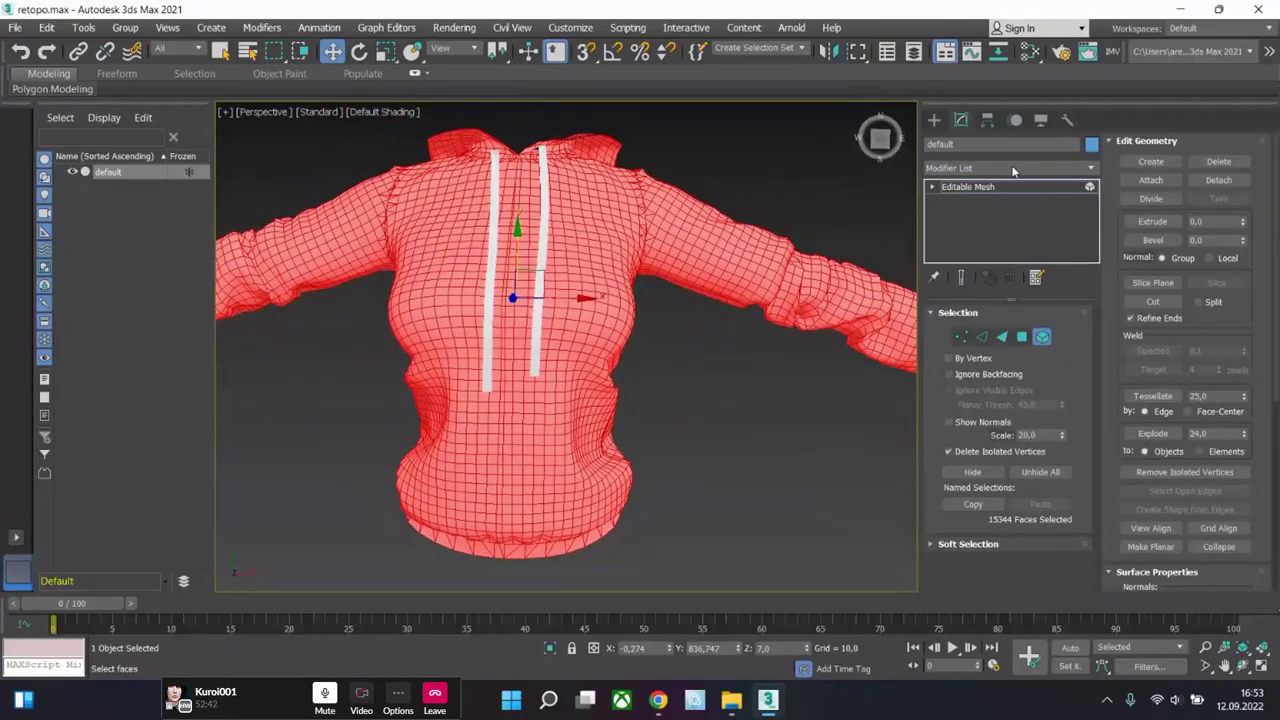
scroll(892, 166, "down", 5)
right_click(669, 311)
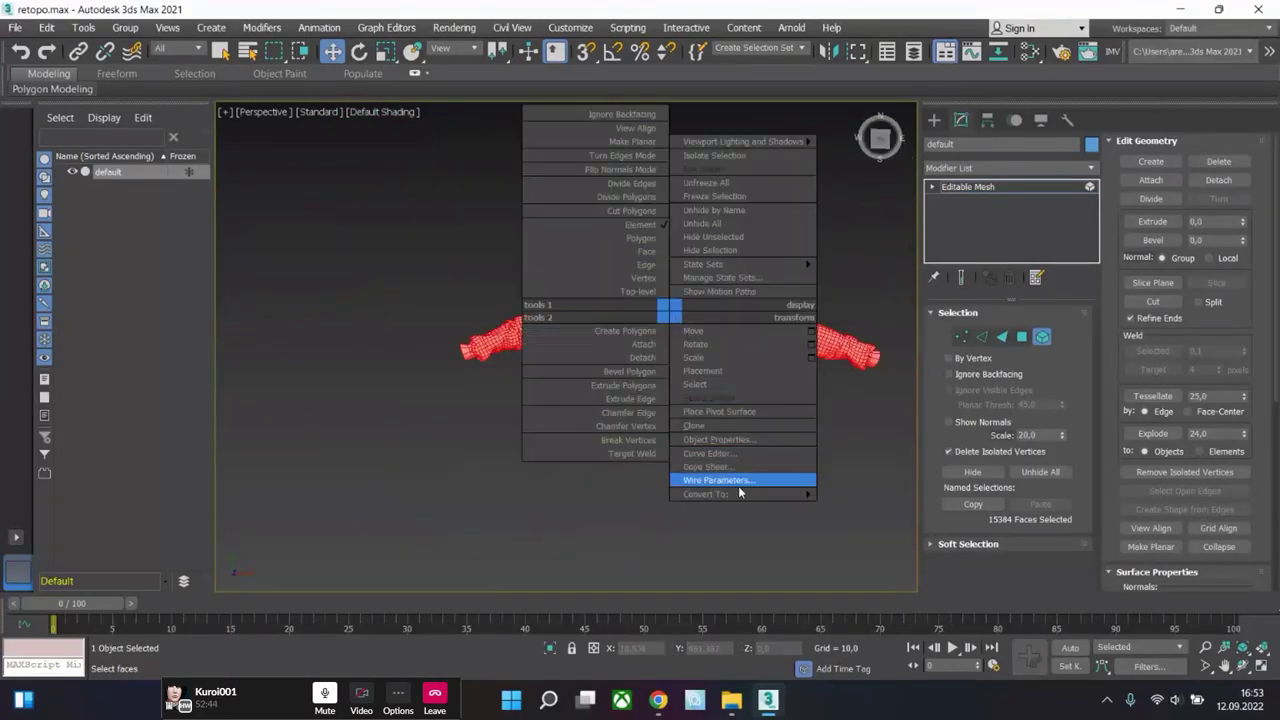
mouse_move(739, 493)
left_click(862, 509)
- Add a Retopology modifier to the hoodie with Regularize 1.0 and compute it
left_click(1041, 332)
key("ctrl+a")
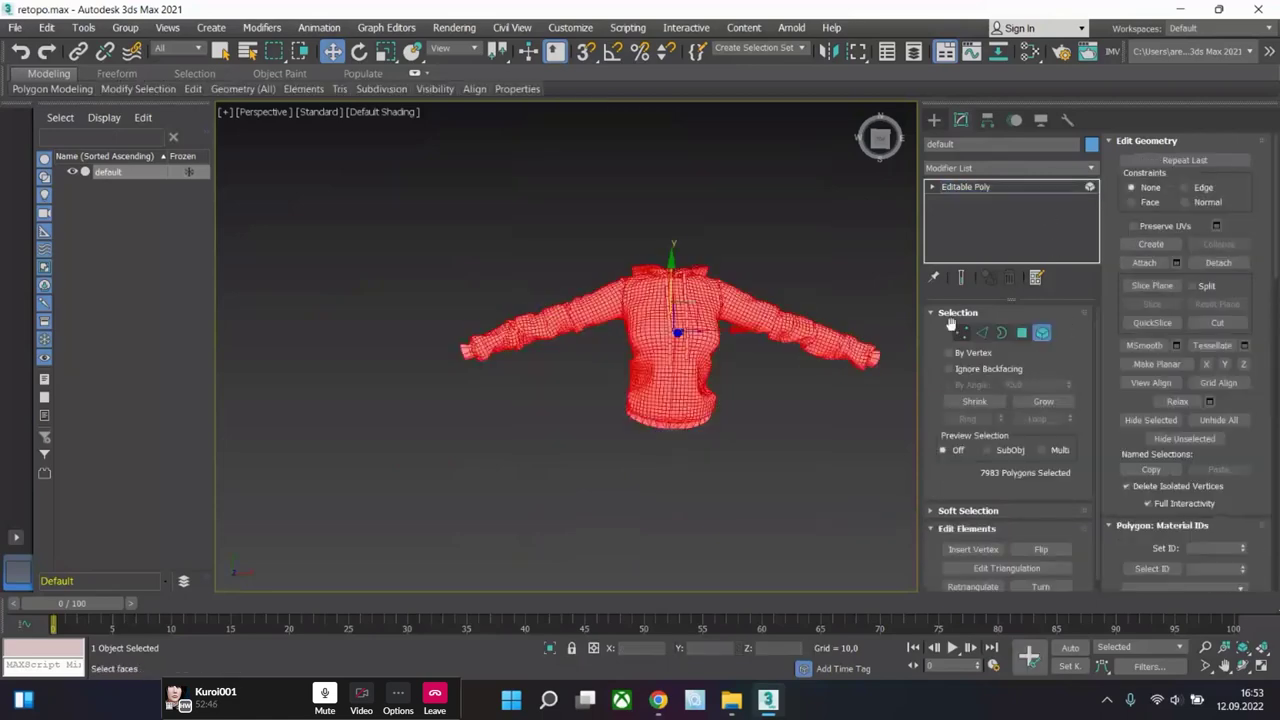
left_click(1029, 166)
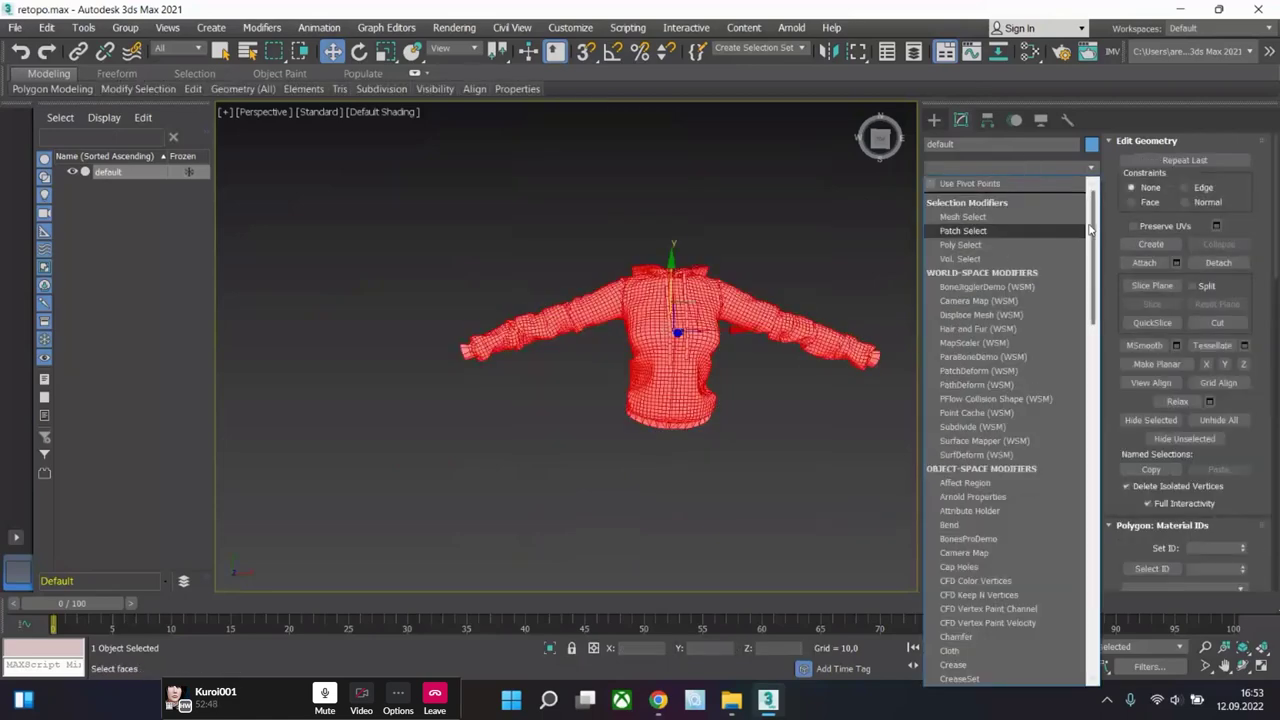
left_click_drag(1093, 230, 1085, 533)
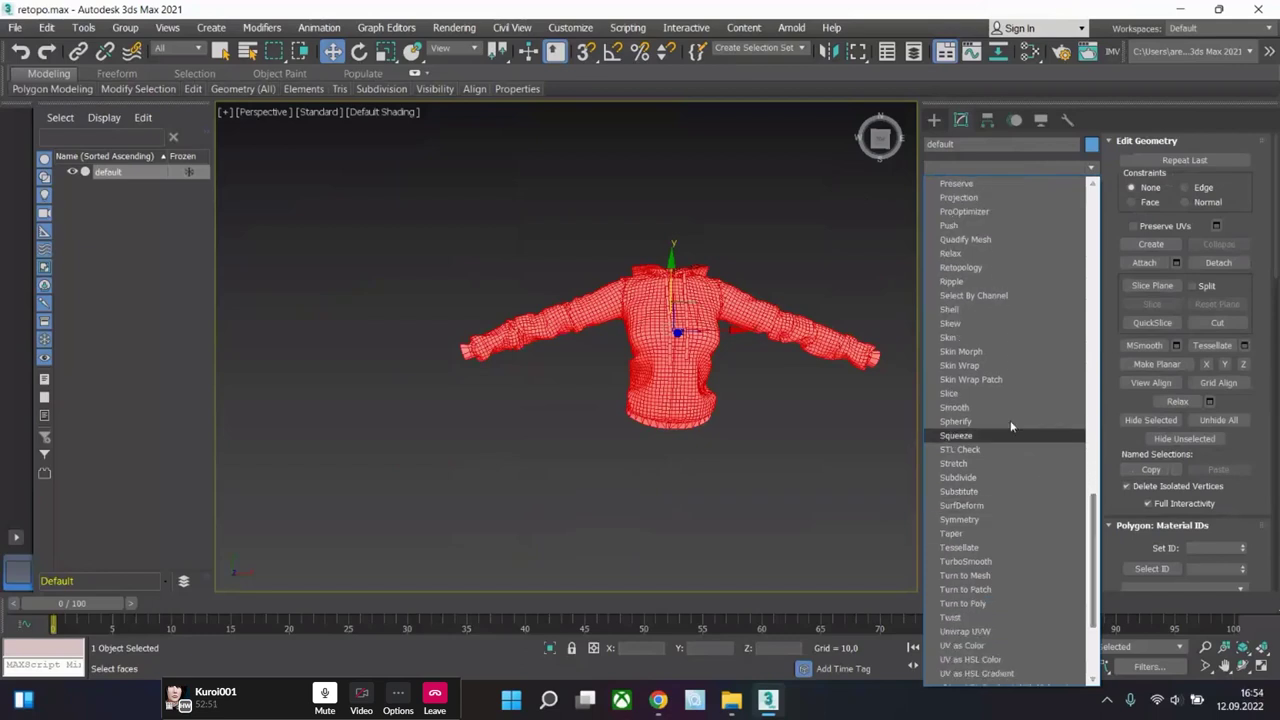
left_click(990, 268)
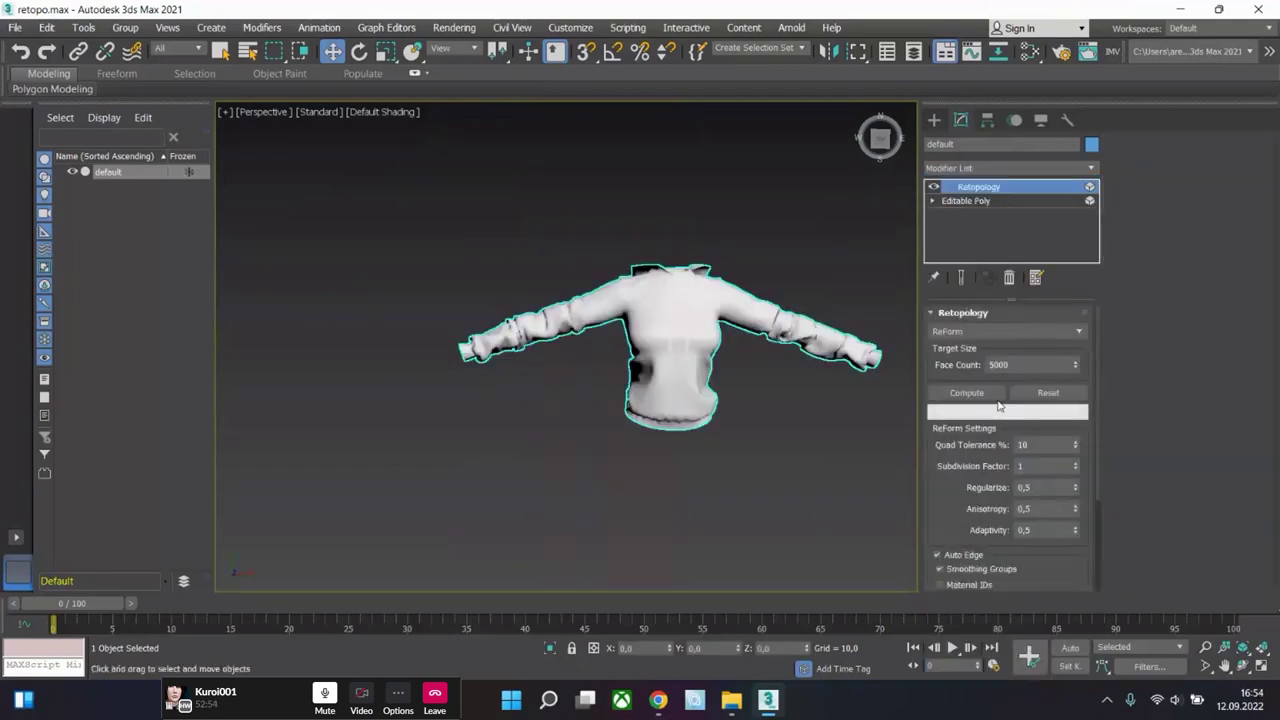
left_click(1044, 490)
left_click_drag(1075, 484, 1083, 147)
left_click(966, 393)
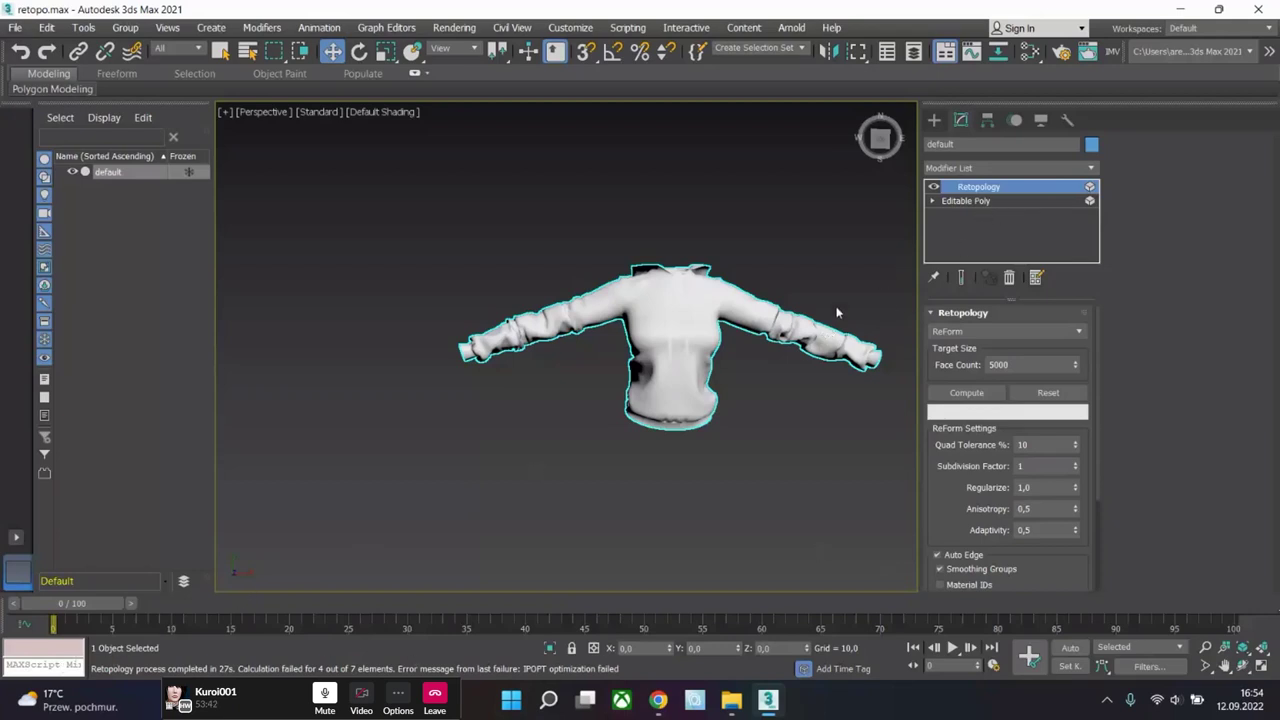
- Inspect the partly failed result, delete the Retopology modifier, and show the desktop
middle_click_drag(838, 313, 622, 392, "alt")
scroll(645, 388, "up", 4)
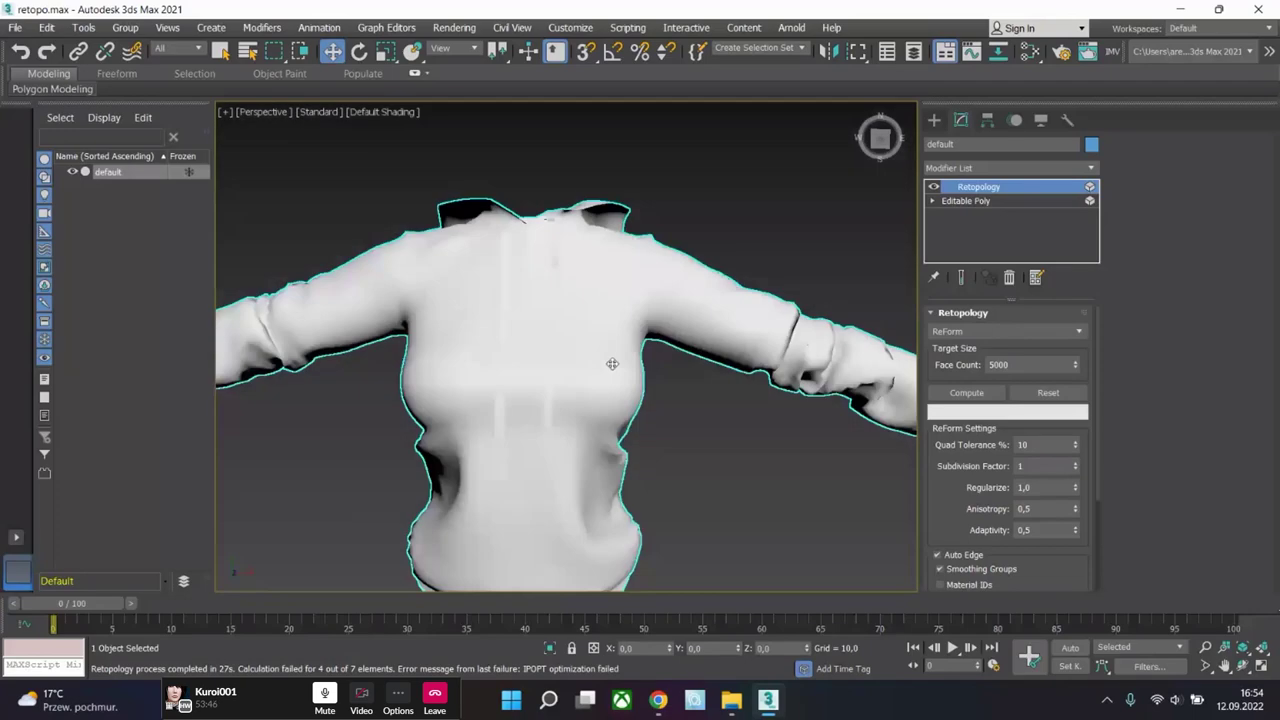
key("F4")
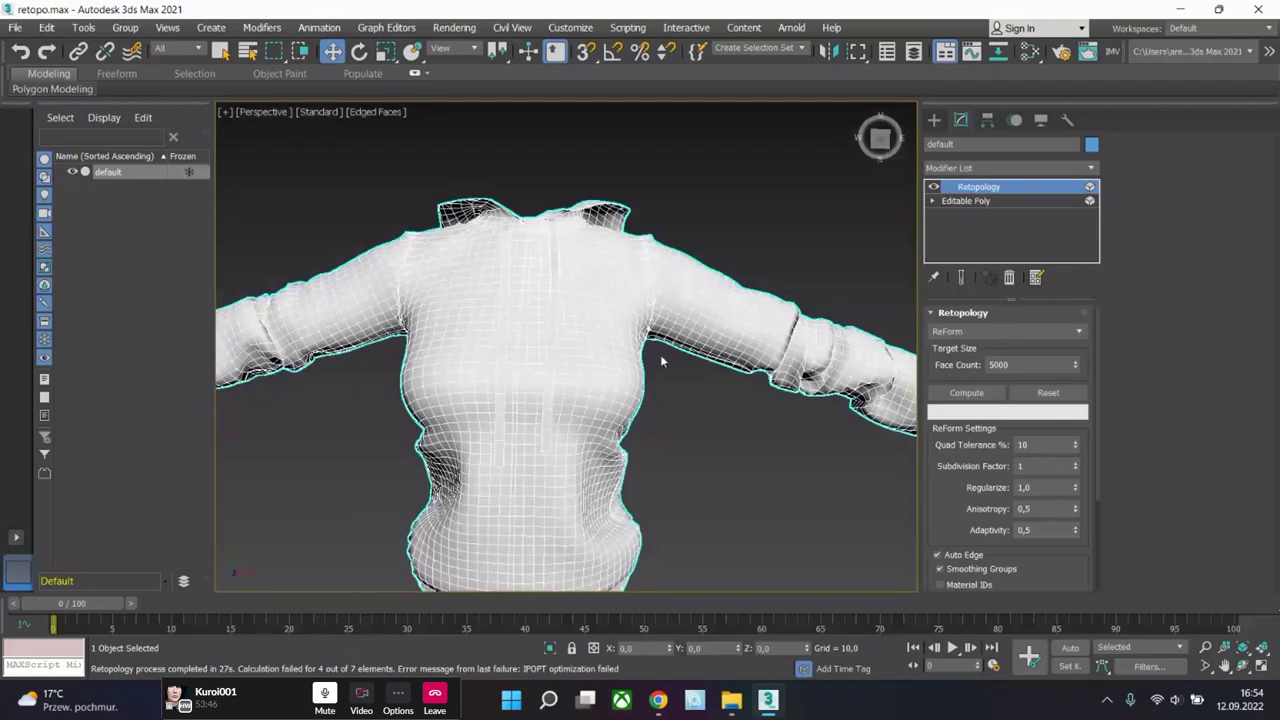
left_click(1009, 277)
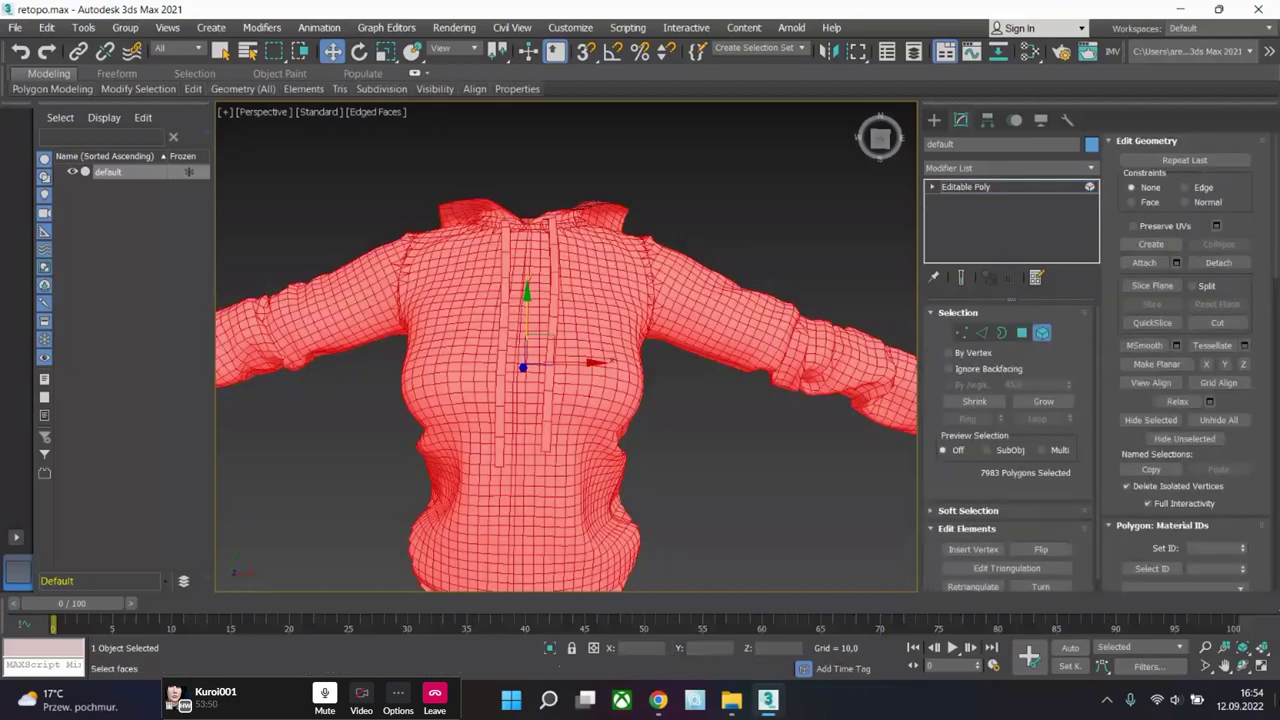
key("super+d")
double_click(48, 115)
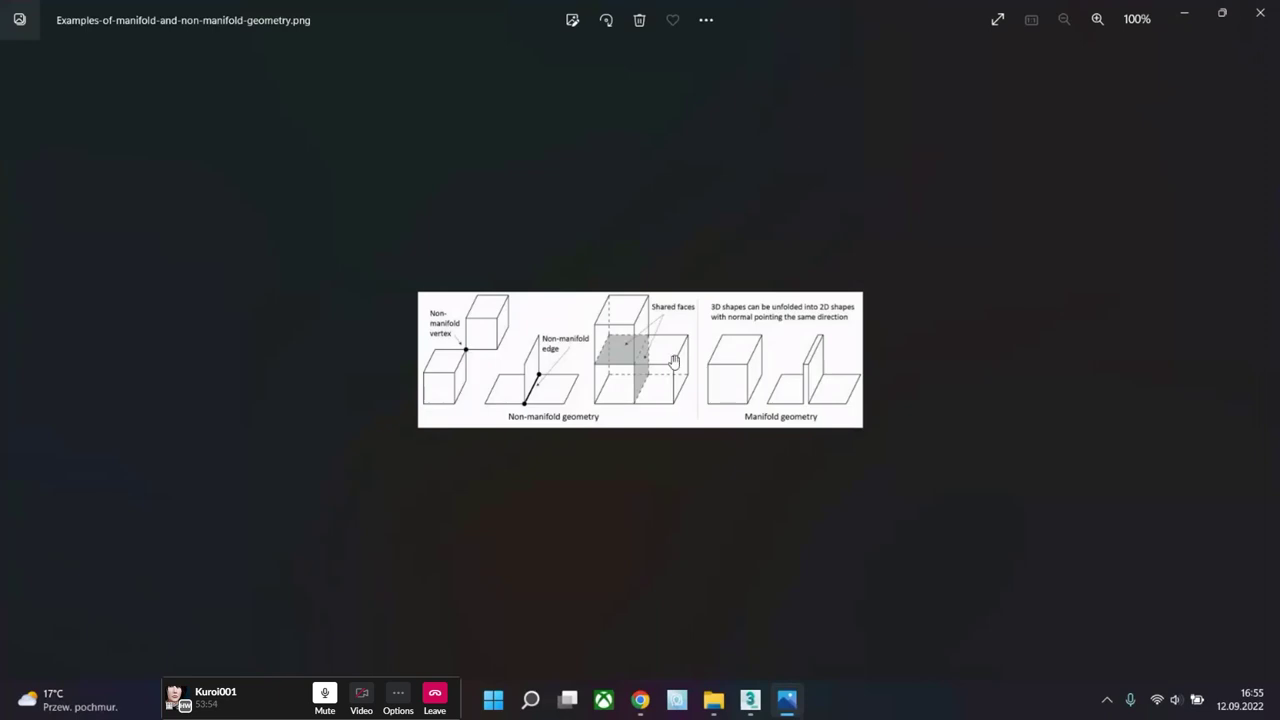
scroll(677, 361, "up", 4)
scroll(677, 361, "up", 2)
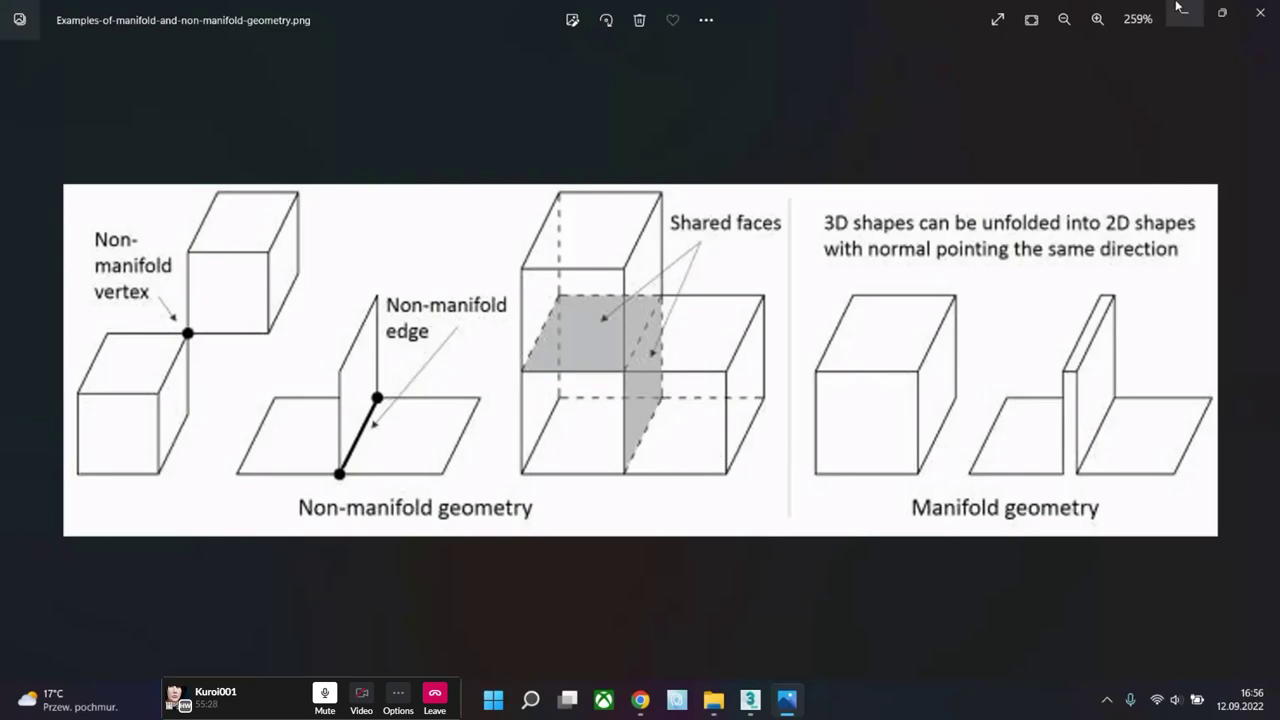
left_click(1254, 16)
left_click(750, 699)
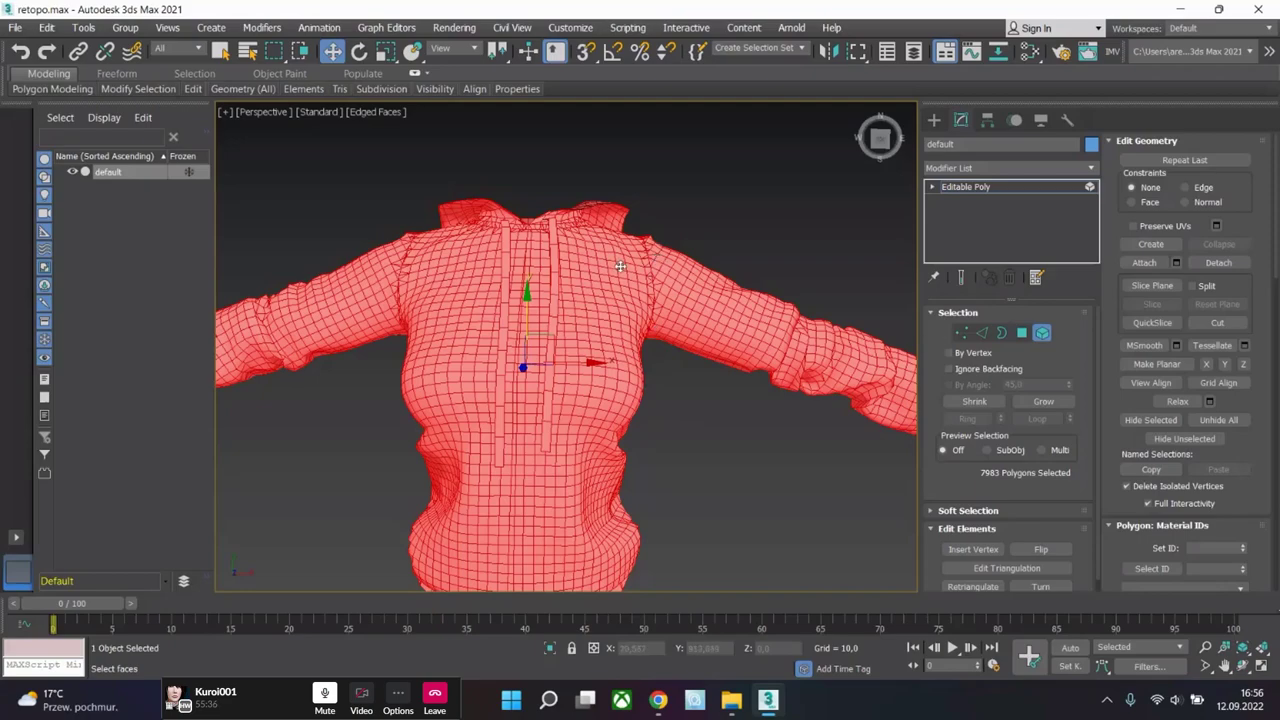
- Select all of the hoodie's polygons at Element level
middle_click_drag(655, 217, 751, 322, "alt")
scroll(641, 272, "up", 5)
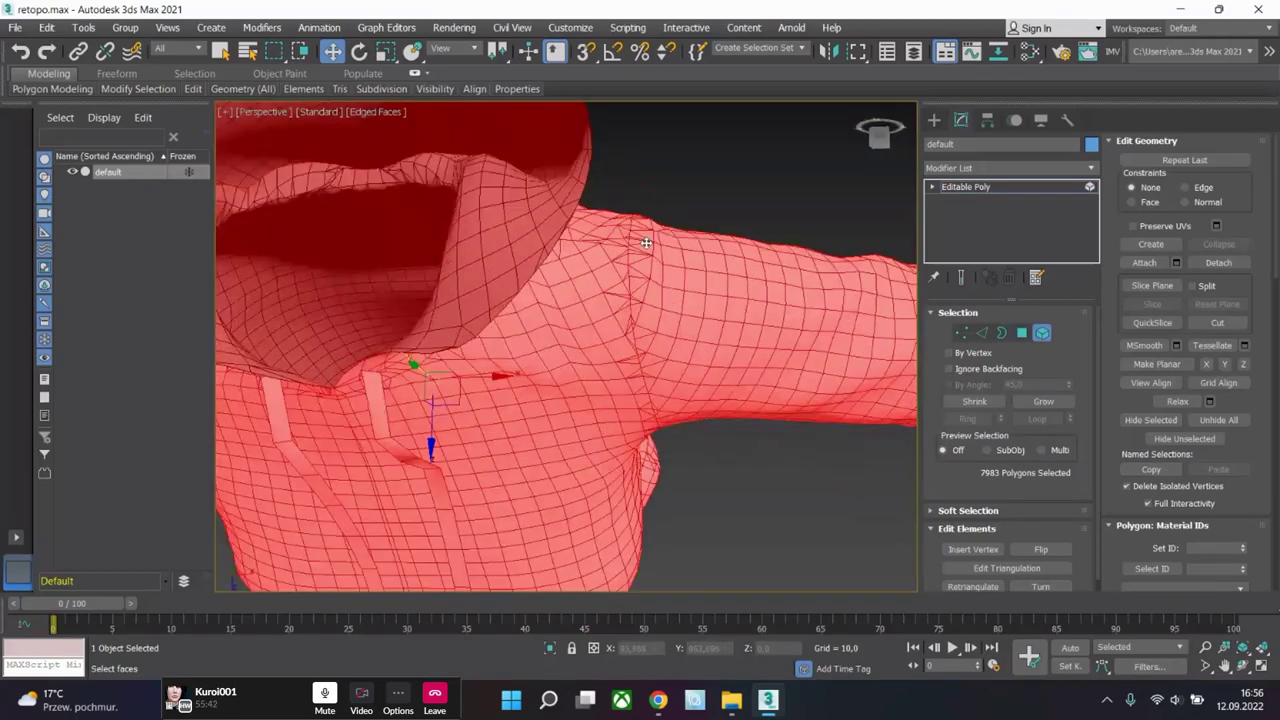
left_click(960, 332)
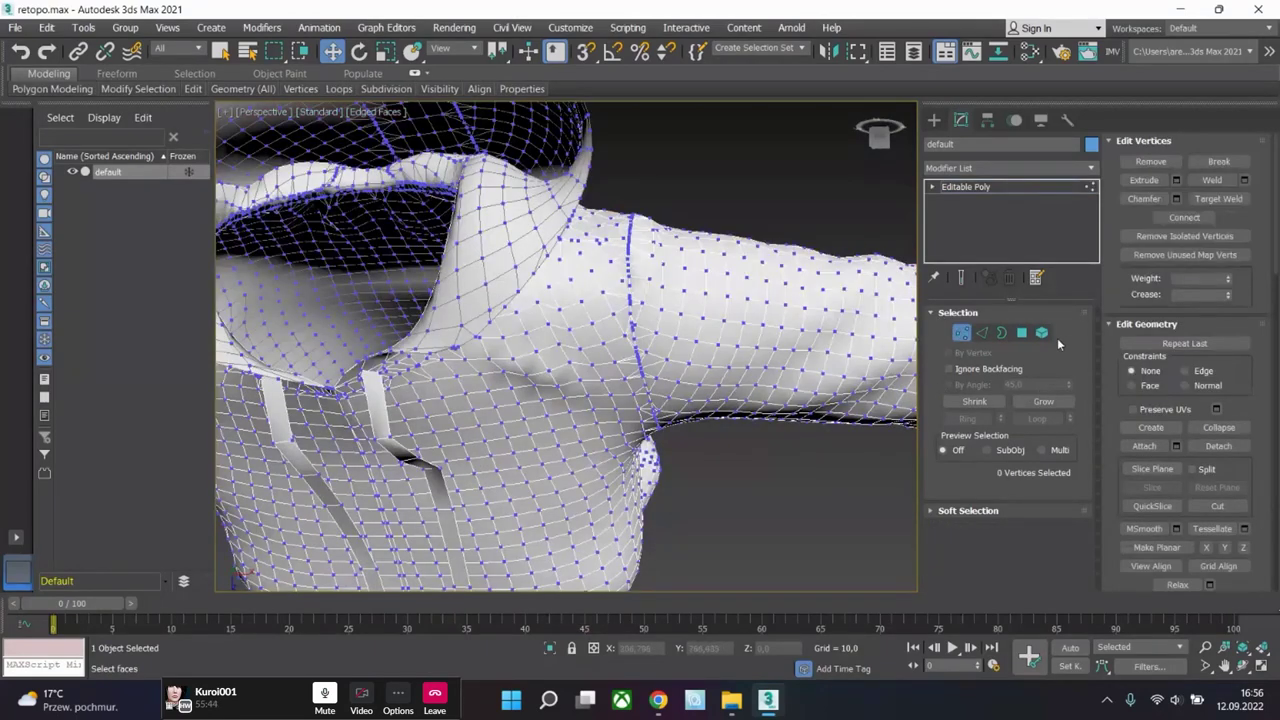
left_click(1024, 333)
left_click(1041, 332)
key("ctrl+a")
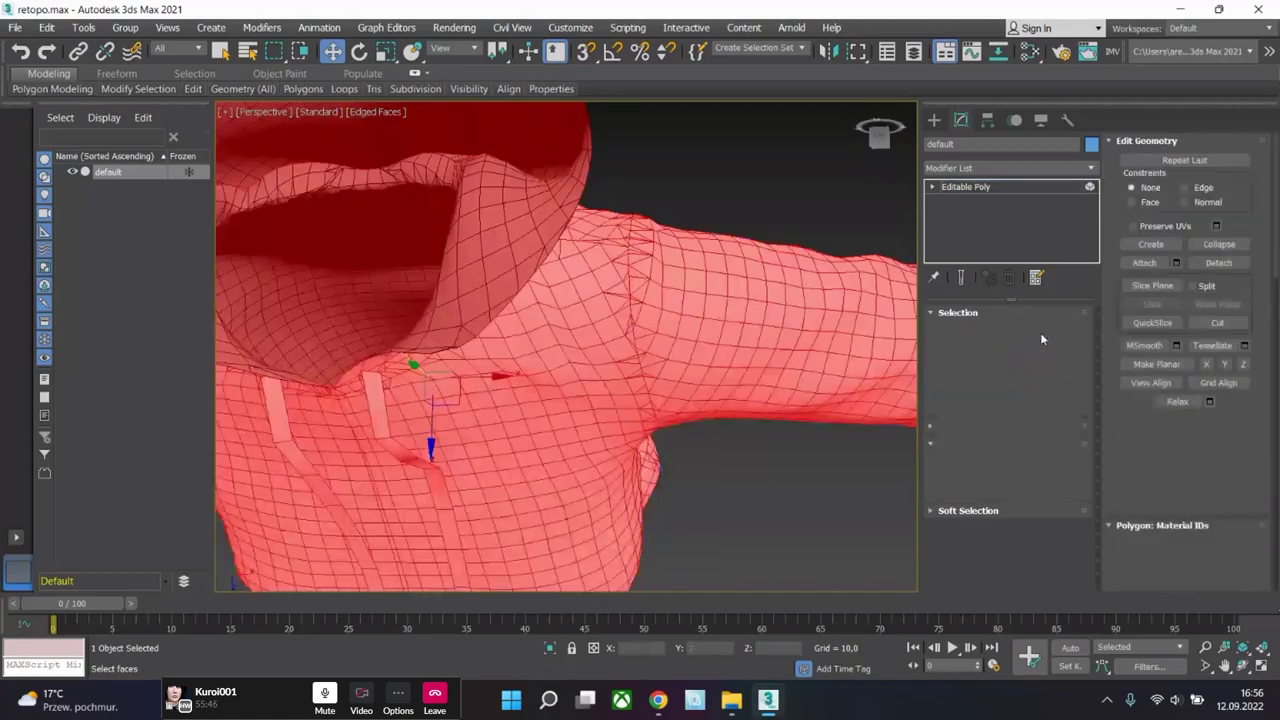
- Reopen the manifold geometry image, then close it and restore 3ds Max
key("super+d")
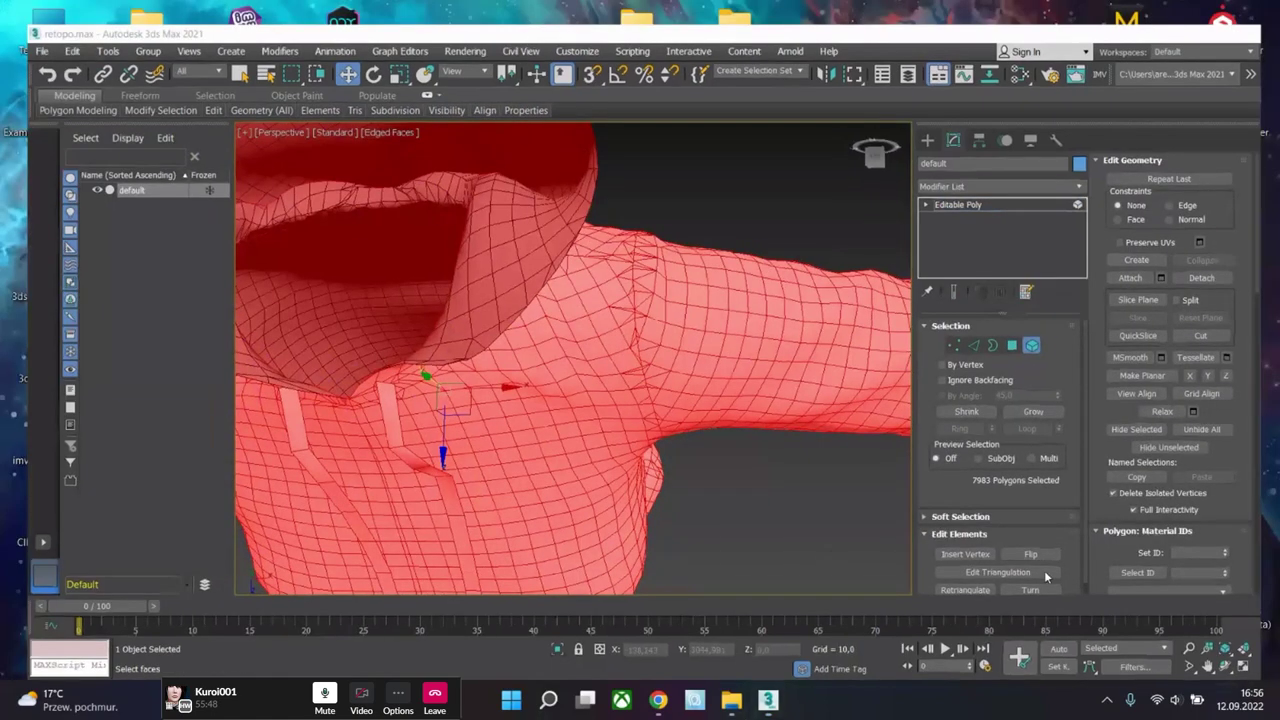
double_click(48, 123)
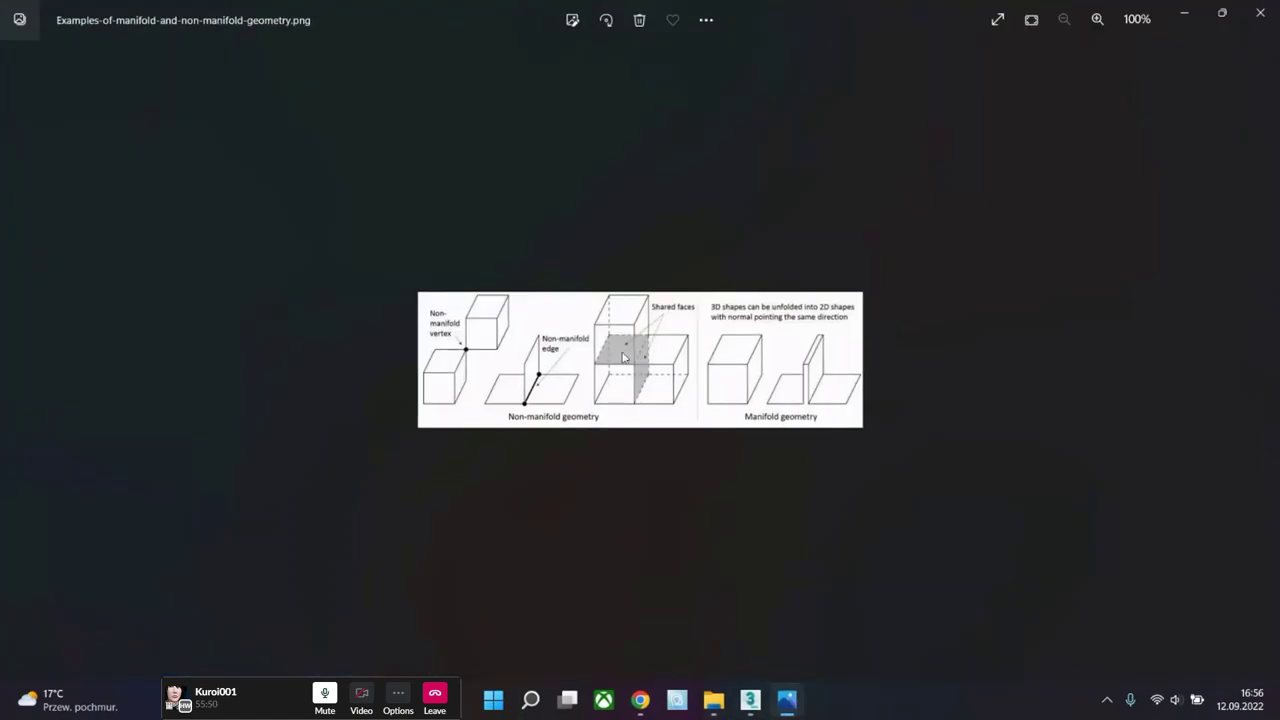
left_click(1259, 13)
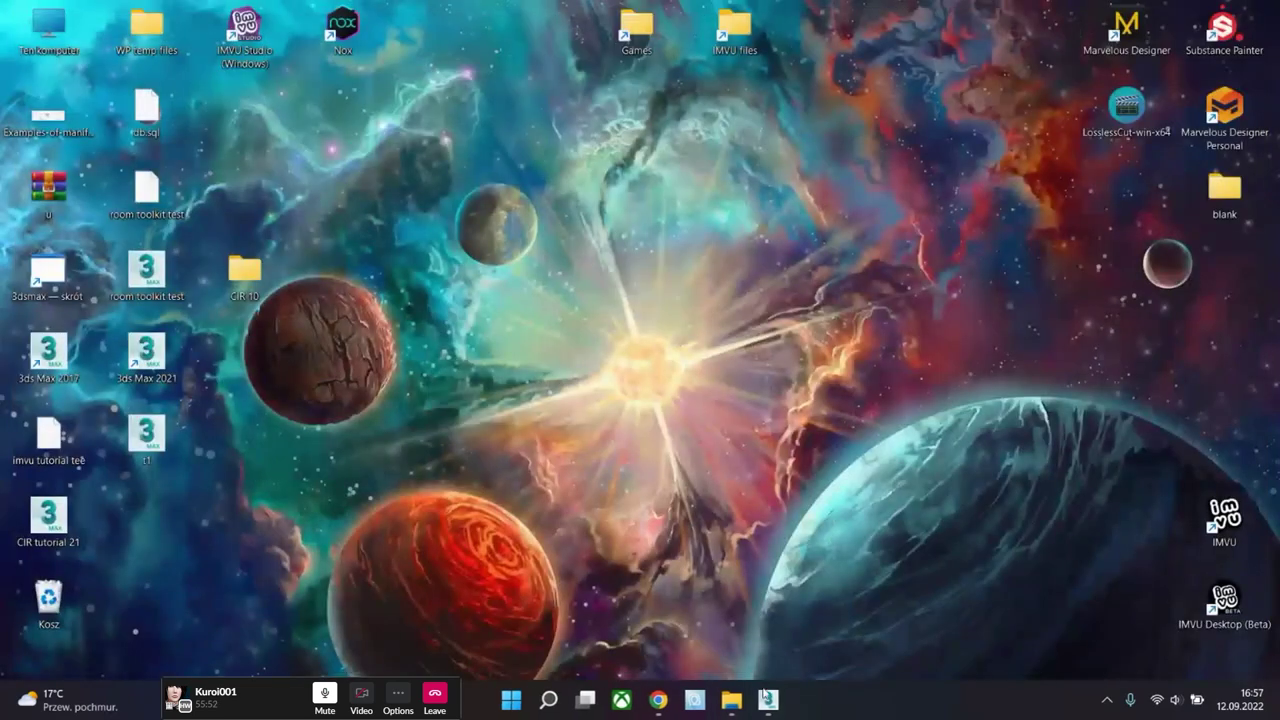
left_click(765, 705)
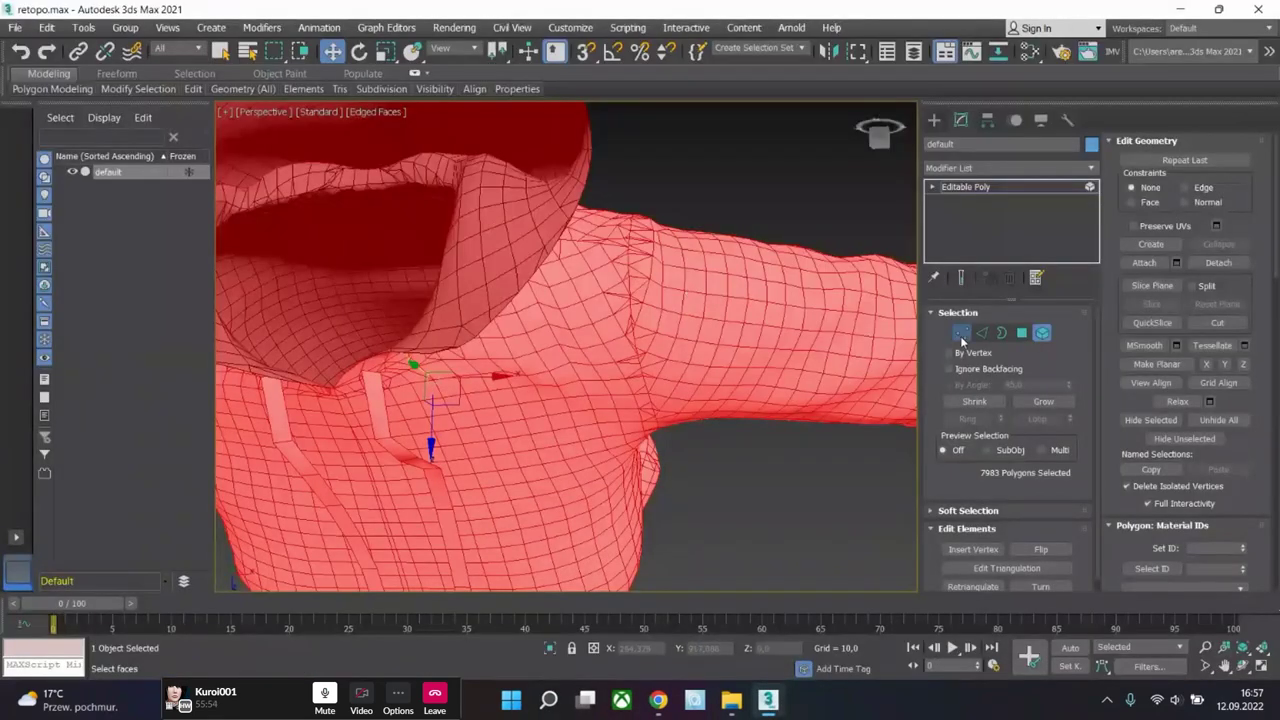
- Select a shoulder seam vertex and zoom around it to inspect the gap
left_click(961, 335)
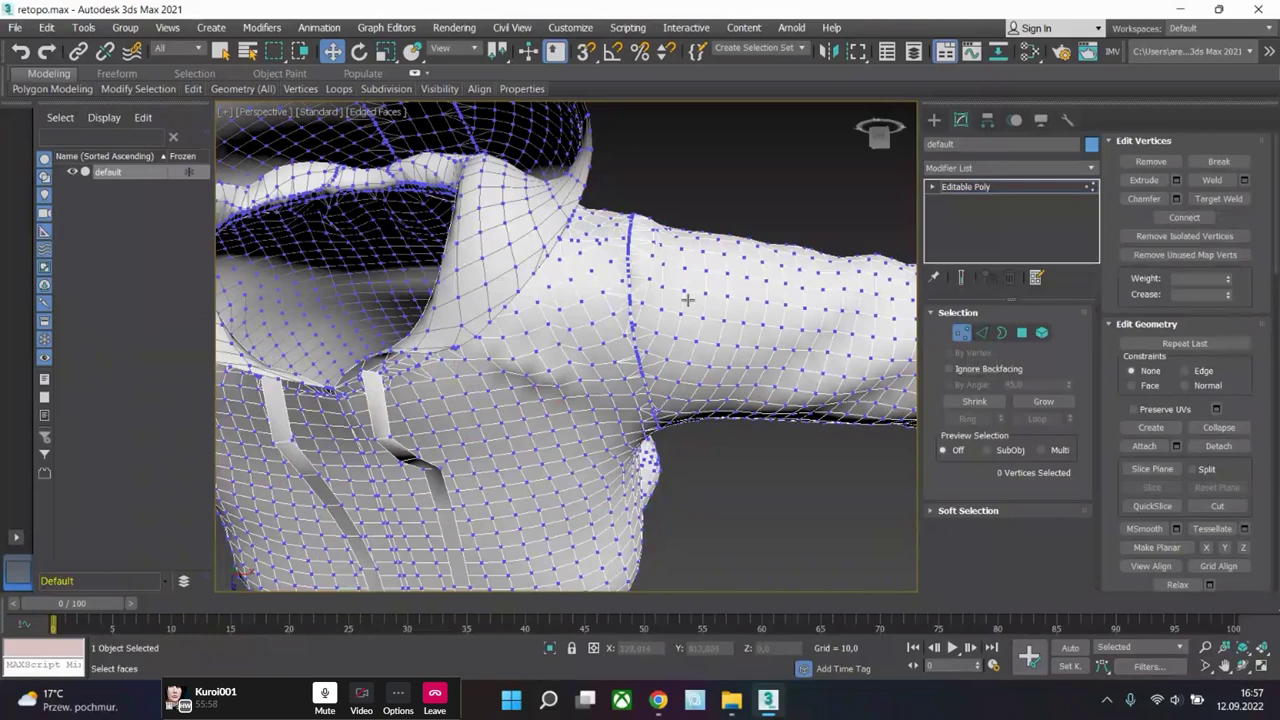
scroll(628, 271, "up", 5)
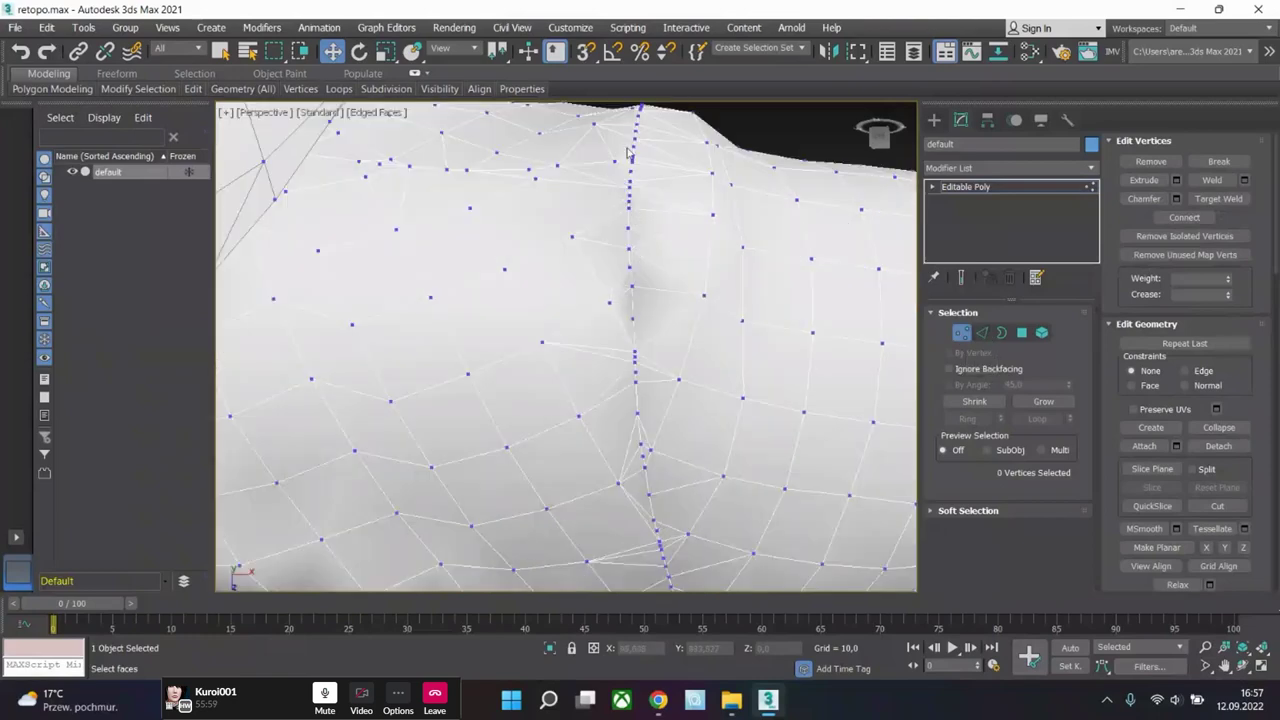
left_click(631, 320)
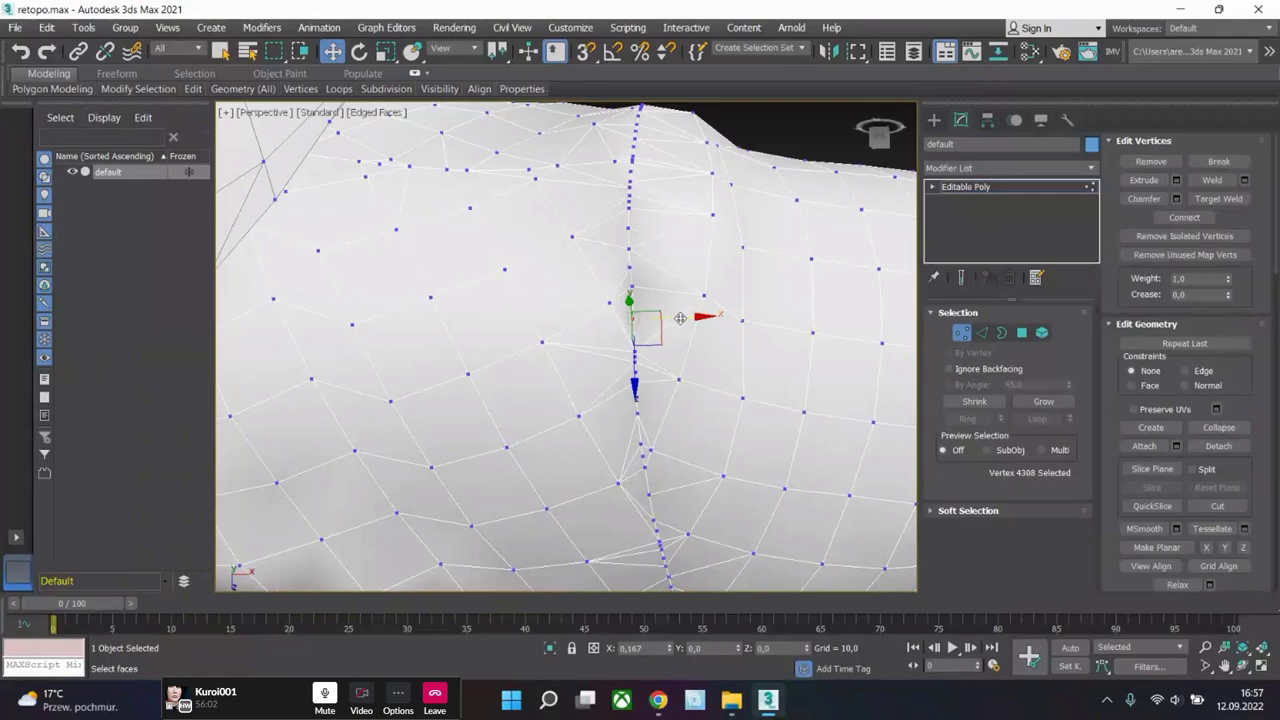
middle_click_drag(652, 327, 685, 287, "alt")
middle_click_drag(730, 433, 686, 300, "alt")
scroll(654, 343, "up", 5)
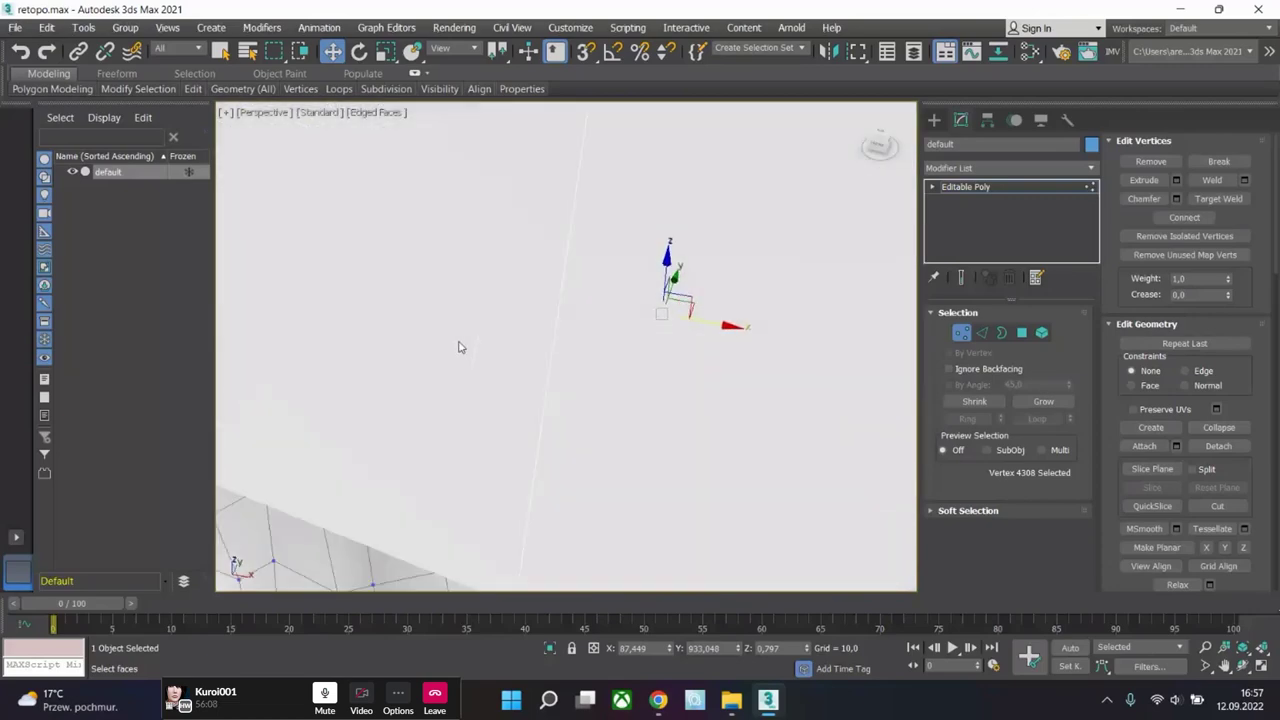
scroll(460, 360, "down", 5)
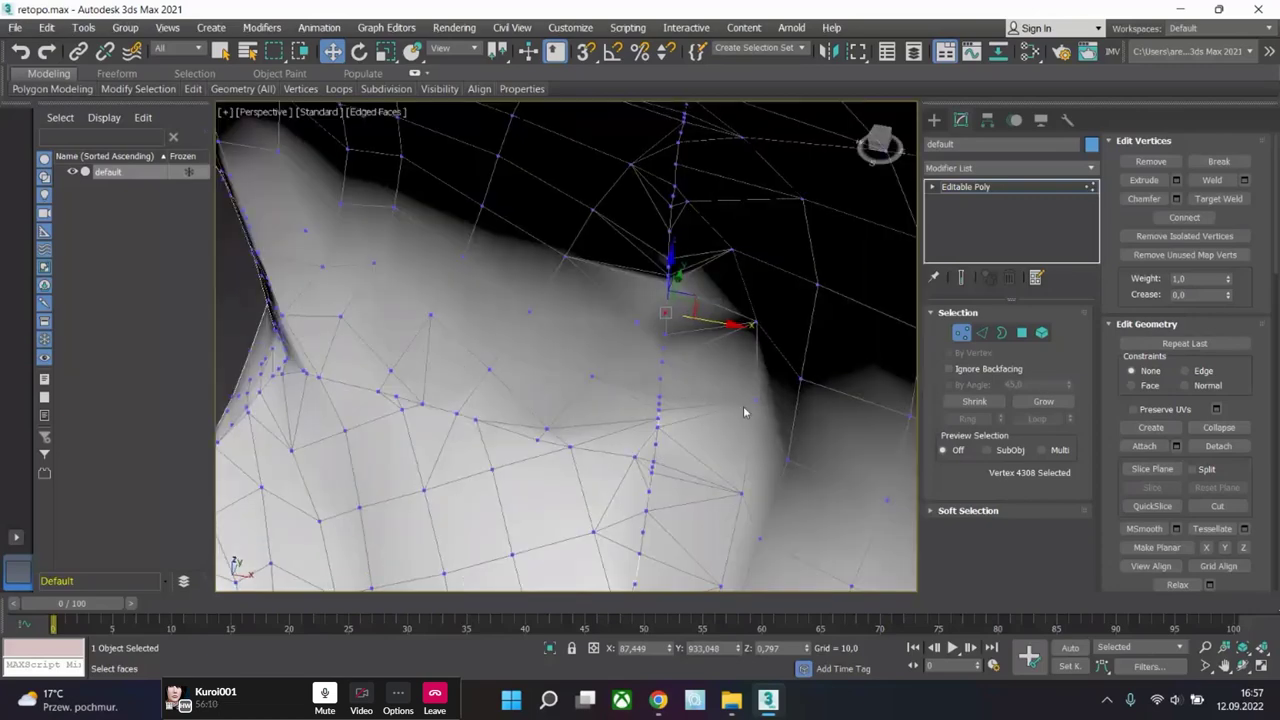
middle_click_drag(753, 393, 676, 401, "alt")
scroll(571, 451, "down", 8)
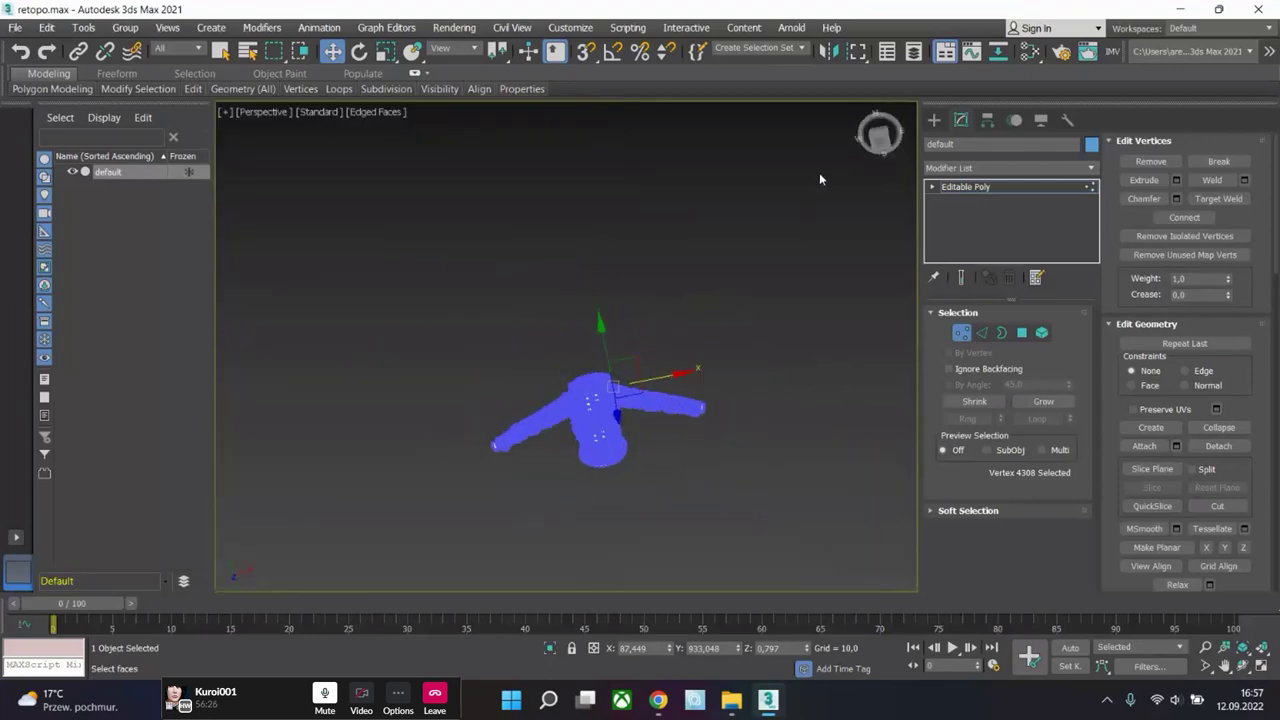
- From the front view, marquee-select every vertex of the sweater and bring up the quad menu
left_click(879, 140)
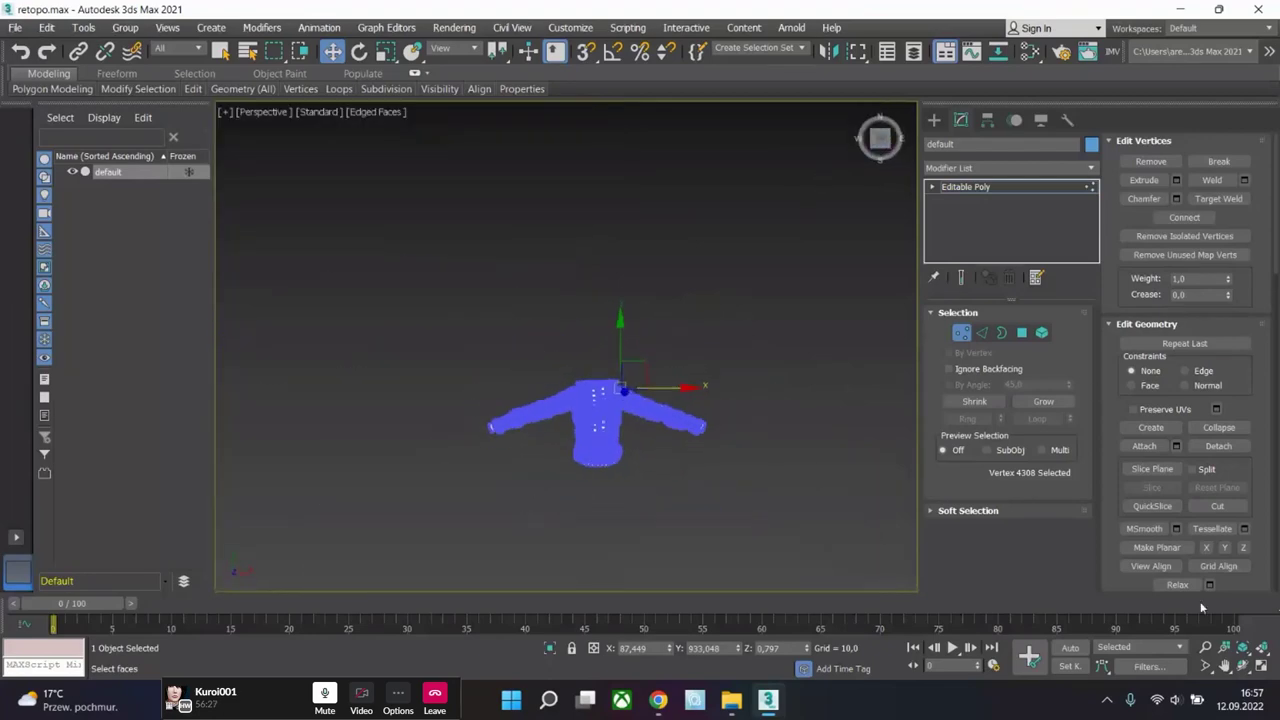
left_click(1243, 648)
scroll(690, 455, "down", 10)
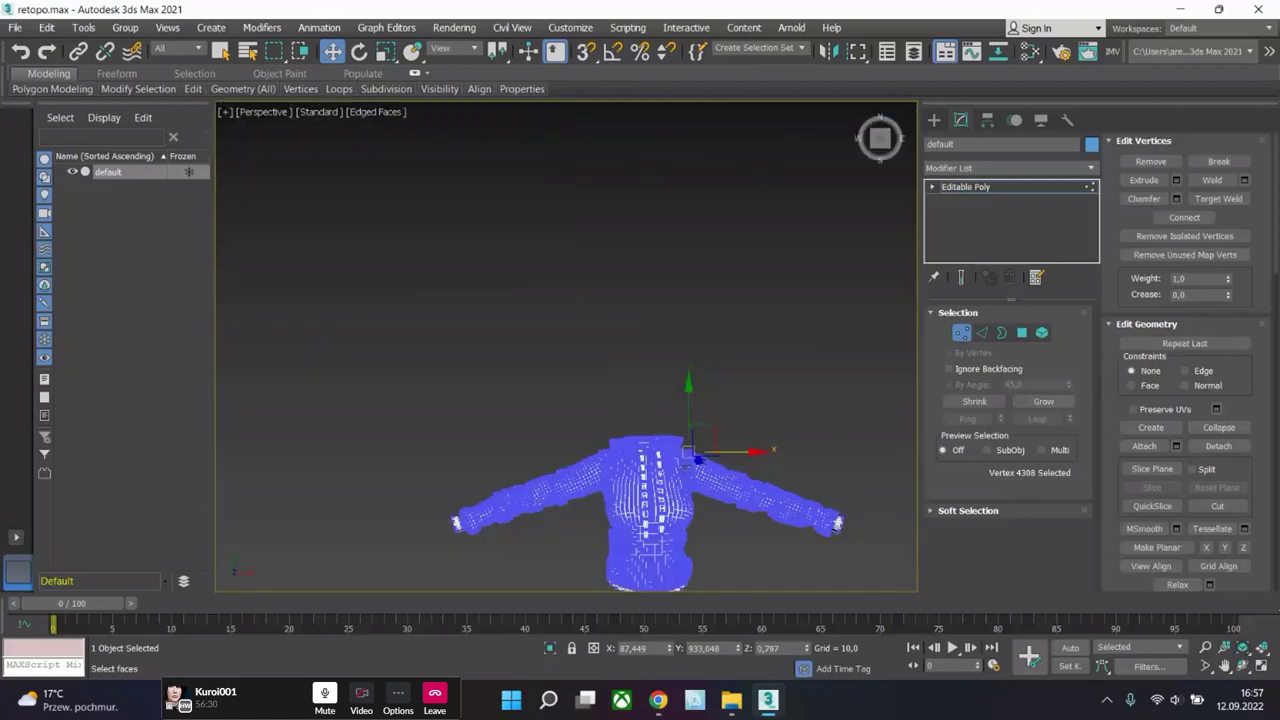
middle_click_drag(634, 310, 591, 220)
scroll(580, 217, "down", 2)
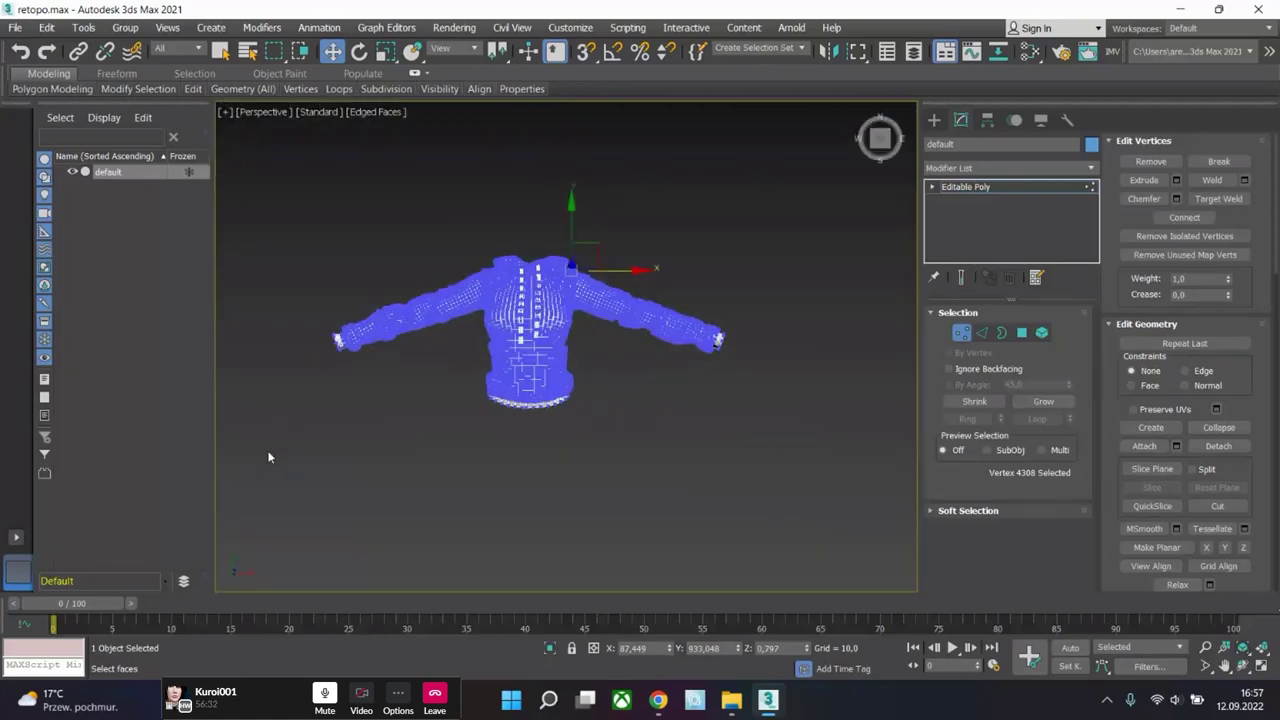
left_click_drag(274, 461, 805, 194)
right_click(570, 294)
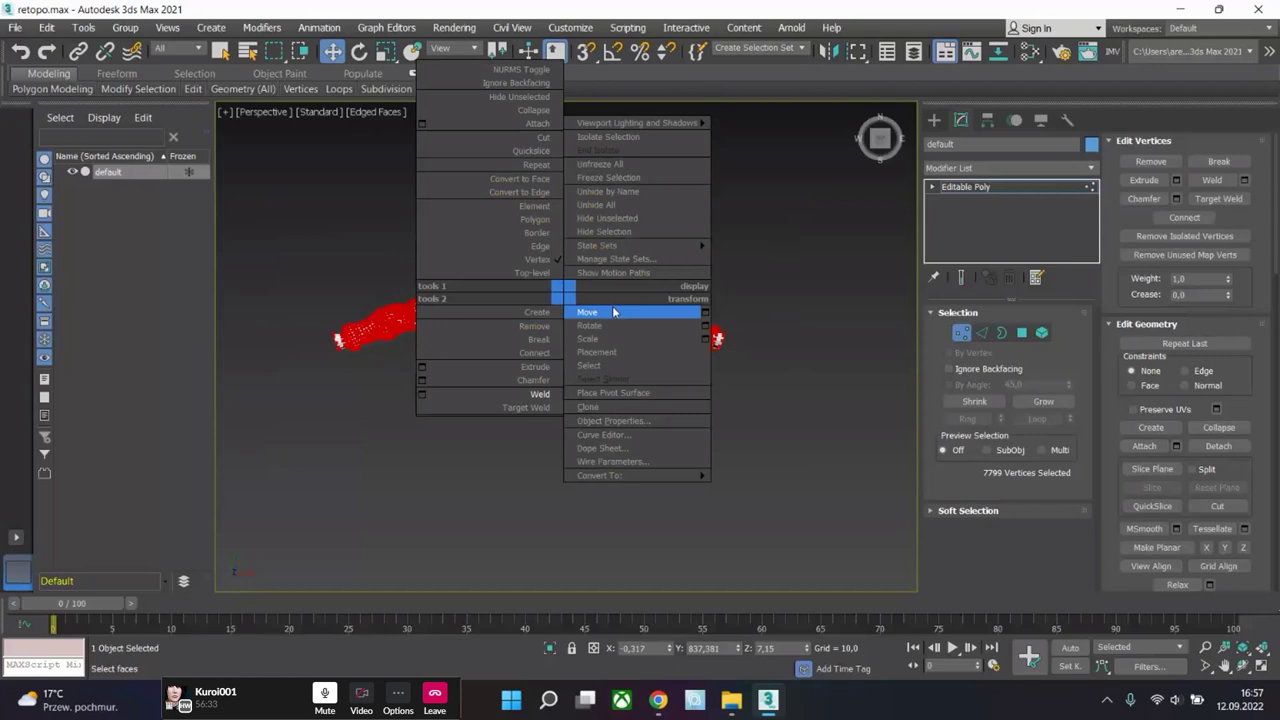
- At Element level, add a Retopology modifier to the hoodie
left_click(528, 405)
left_click(1044, 333)
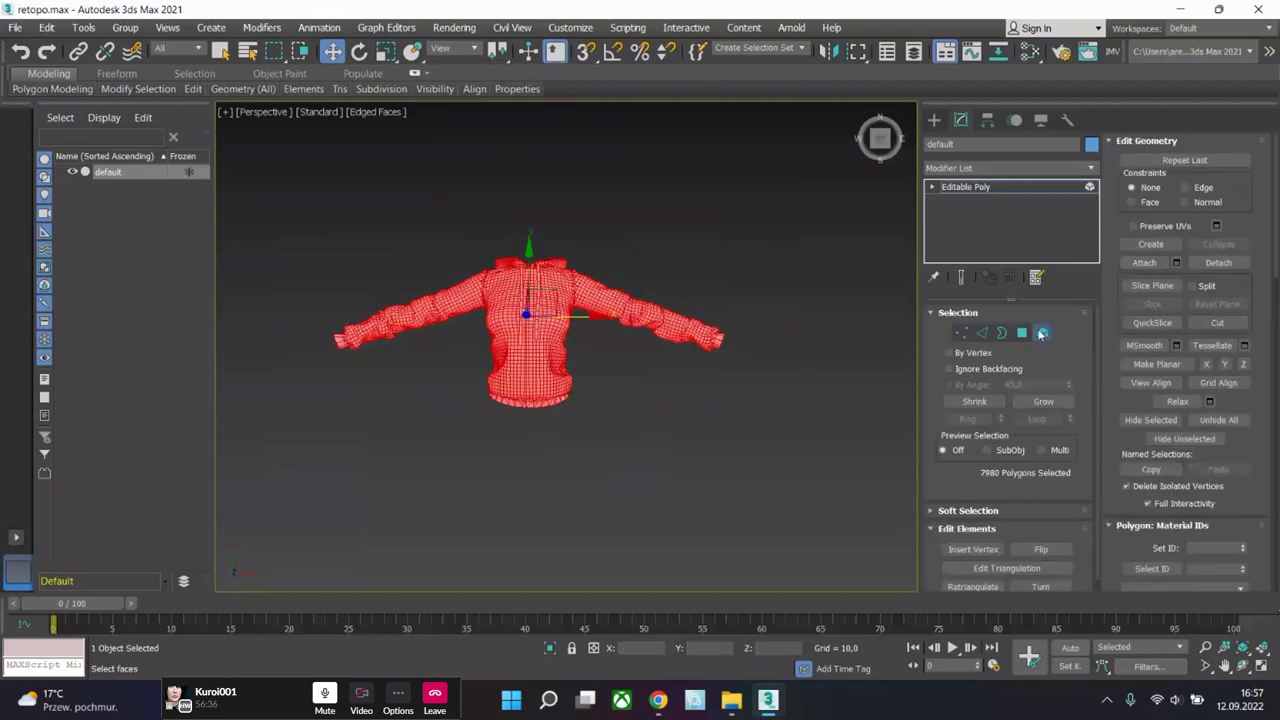
left_click(1070, 168)
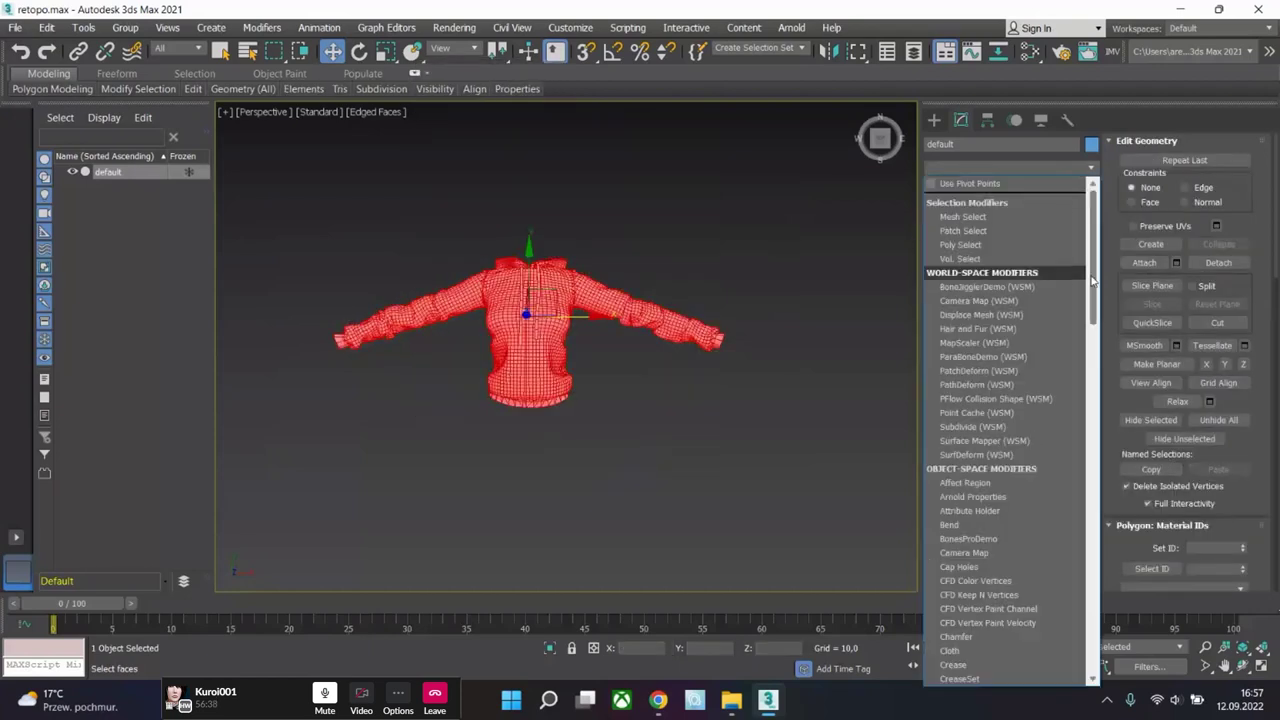
left_click_drag(1095, 282, 1080, 635)
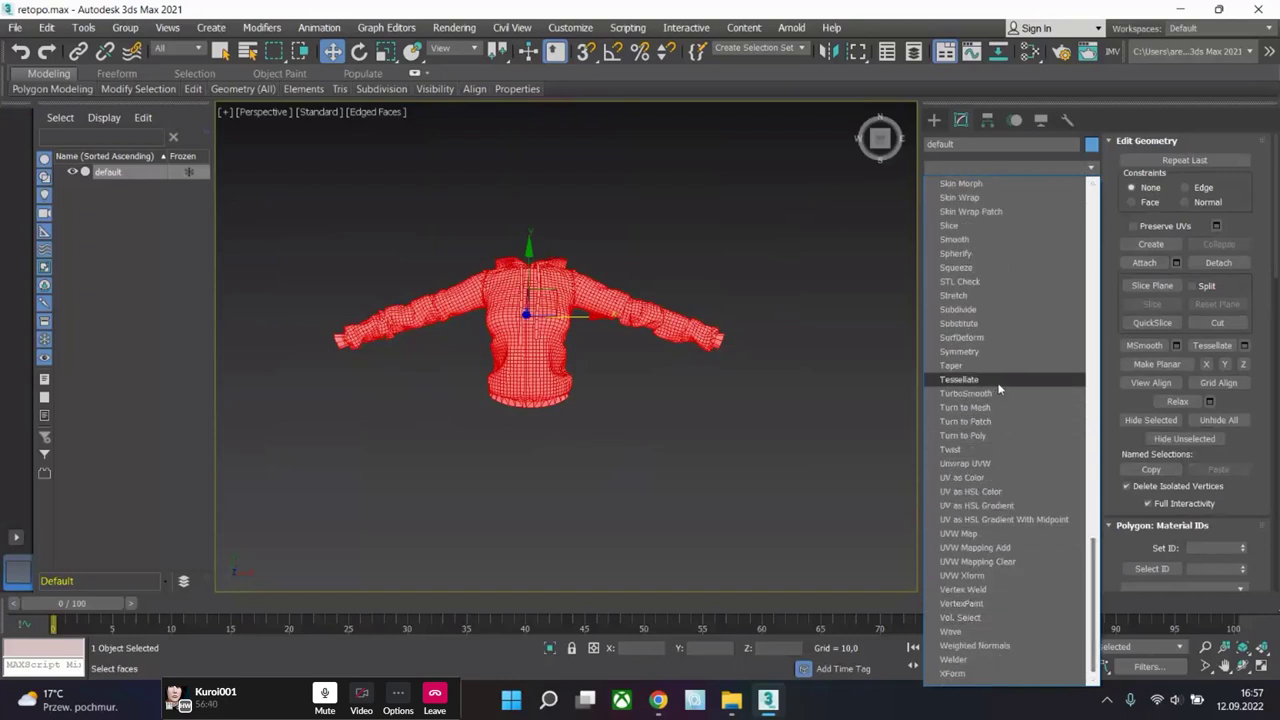
scroll(1007, 271, "up", 1)
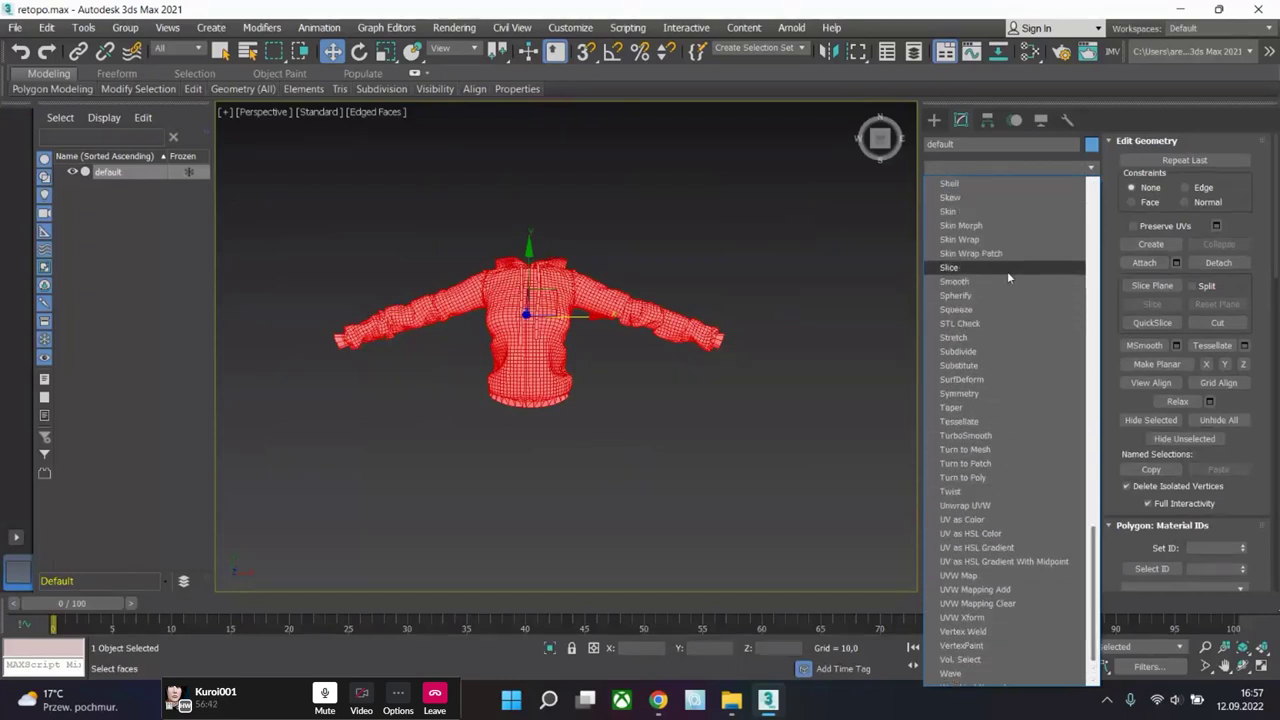
scroll(998, 413, "down", 1)
scroll(998, 429, "up", 3)
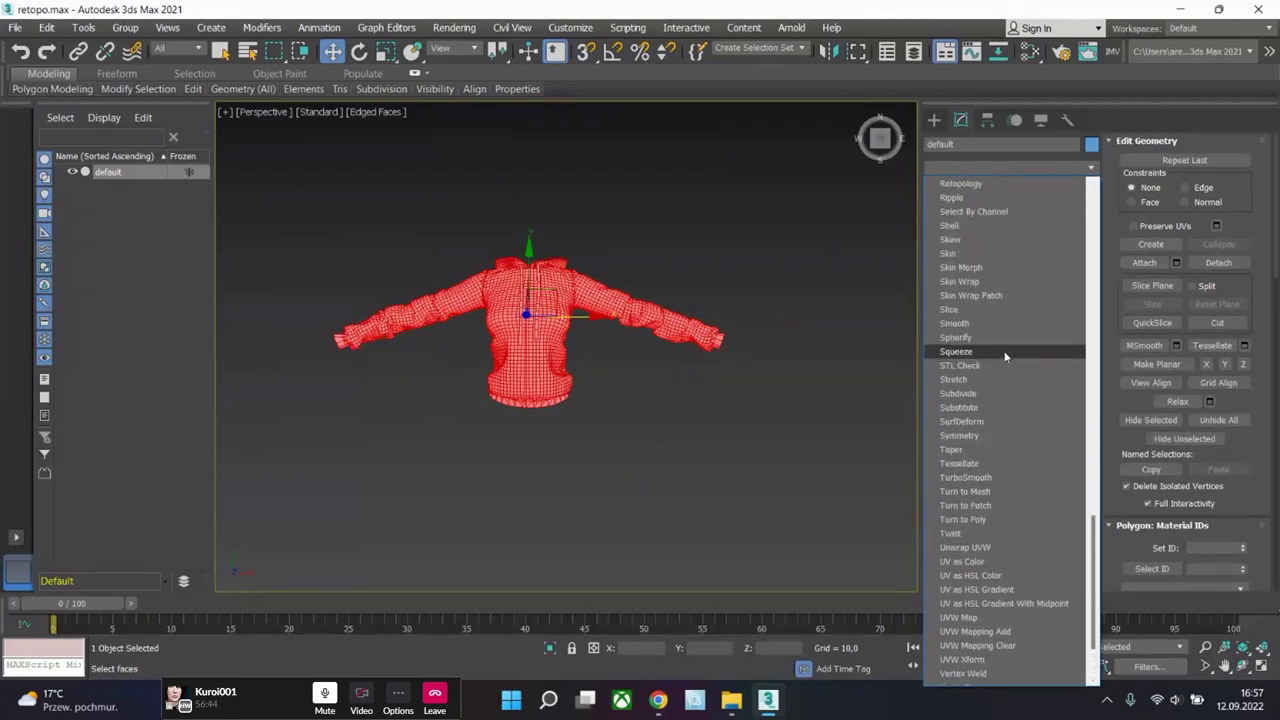
scroll(1008, 326, "up", 2)
left_click(965, 270)
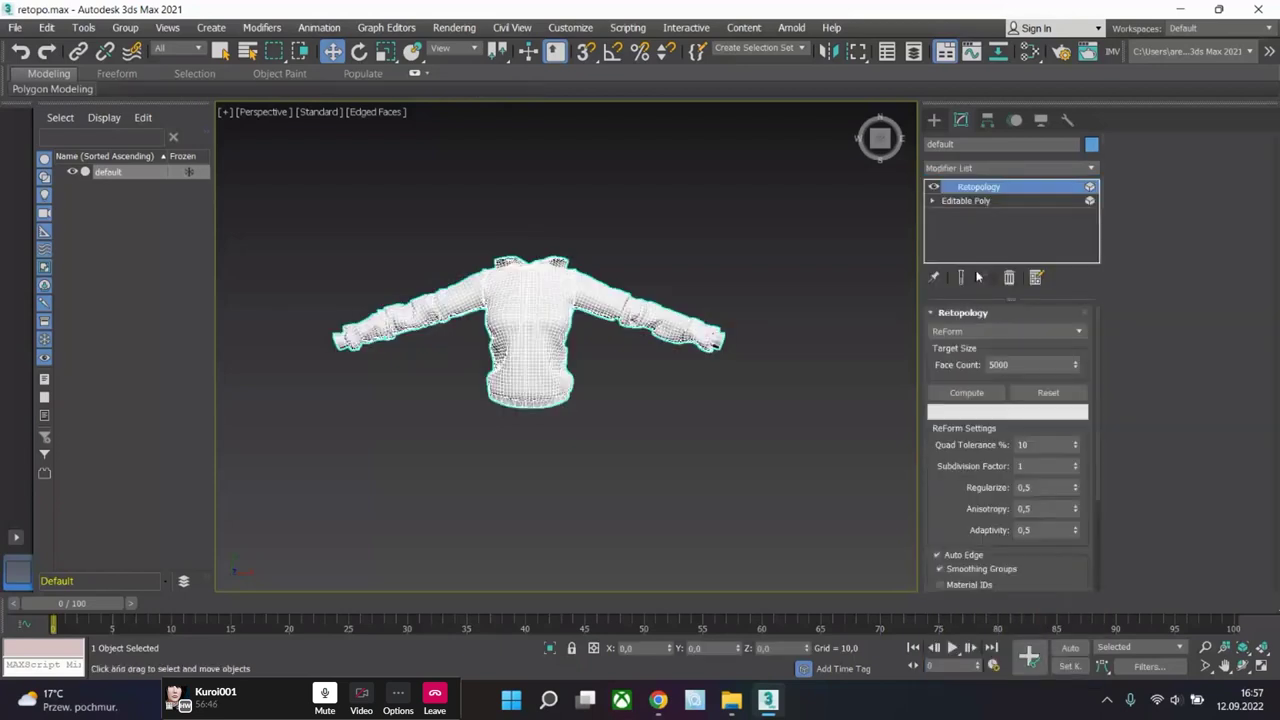
- Set Regularize to 1 and compute the 5000-face retopology
left_click(1040, 487)
type("1")
left_click(973, 394)
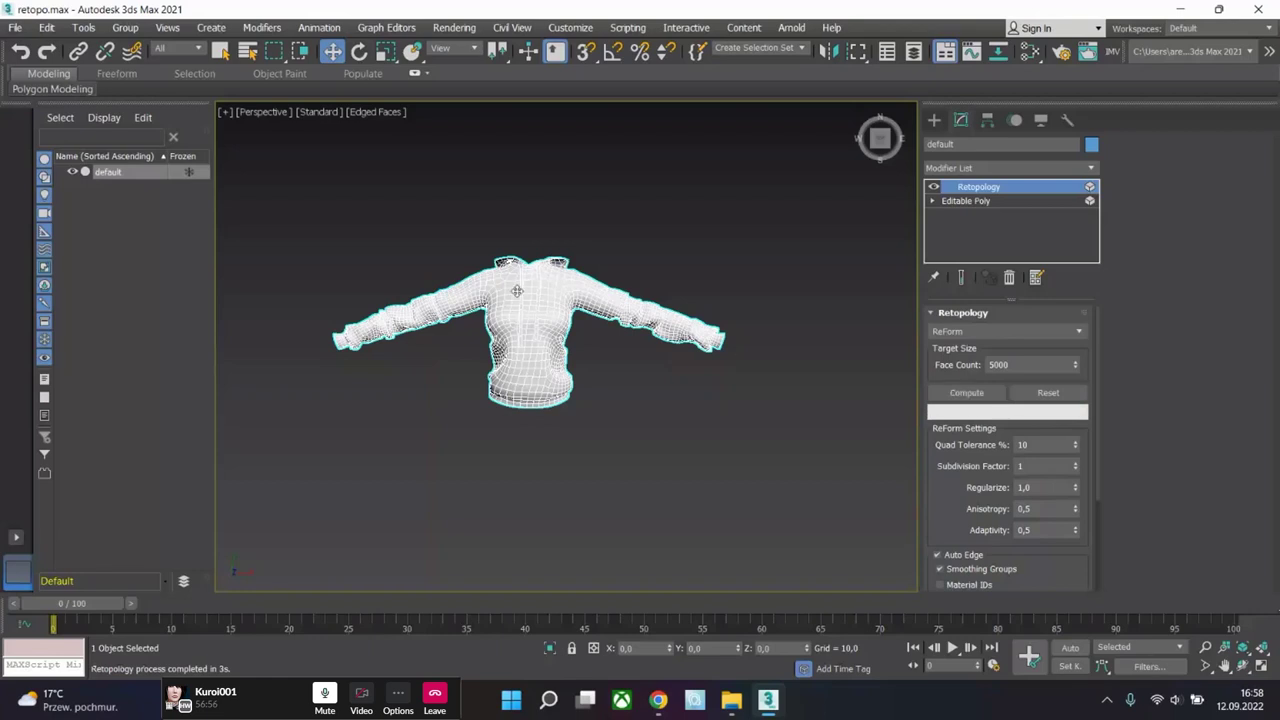
scroll(517, 291, "up", 5)
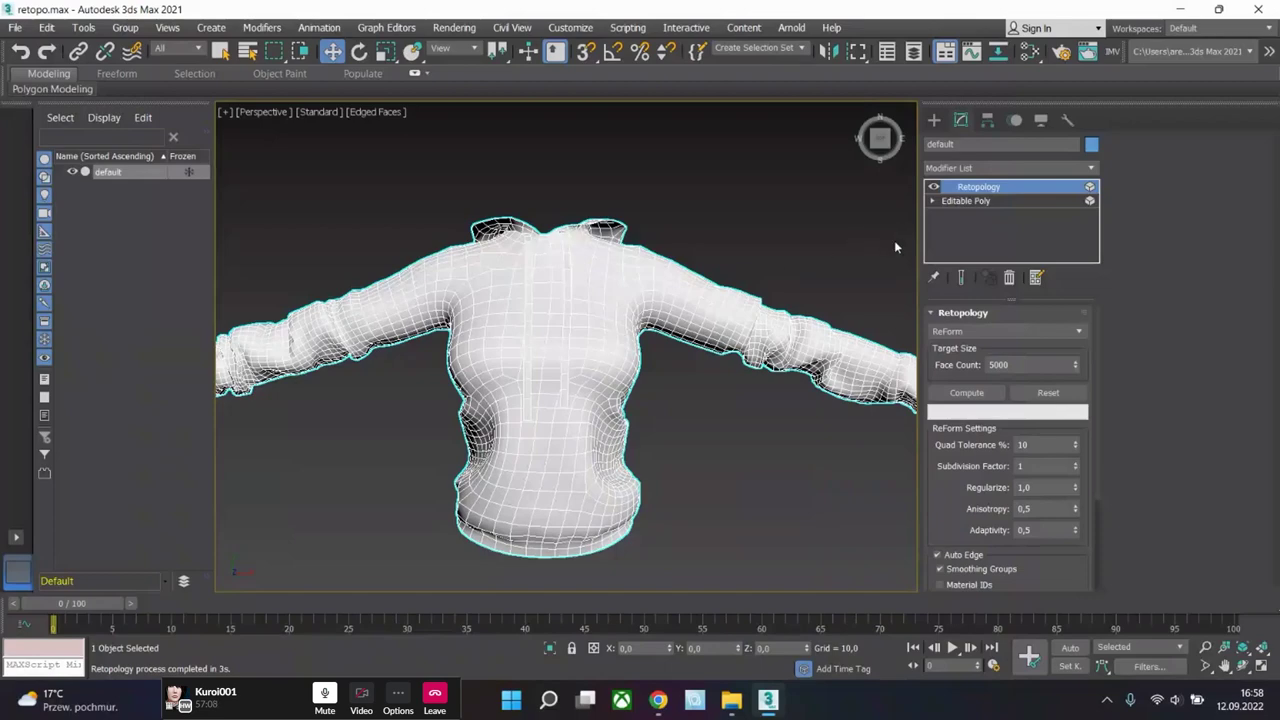
- Delete the Retopology modifier and browse the Modifier List to its V entries
left_click(1009, 280)
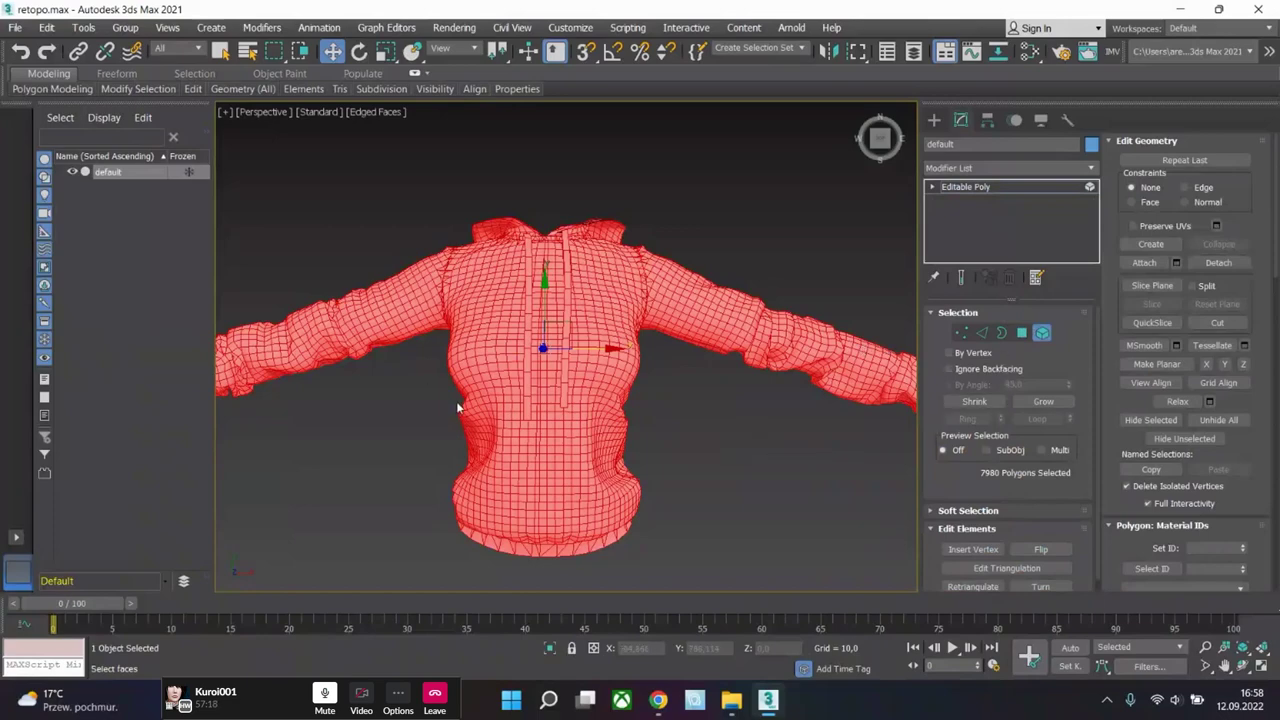
left_click(1091, 169)
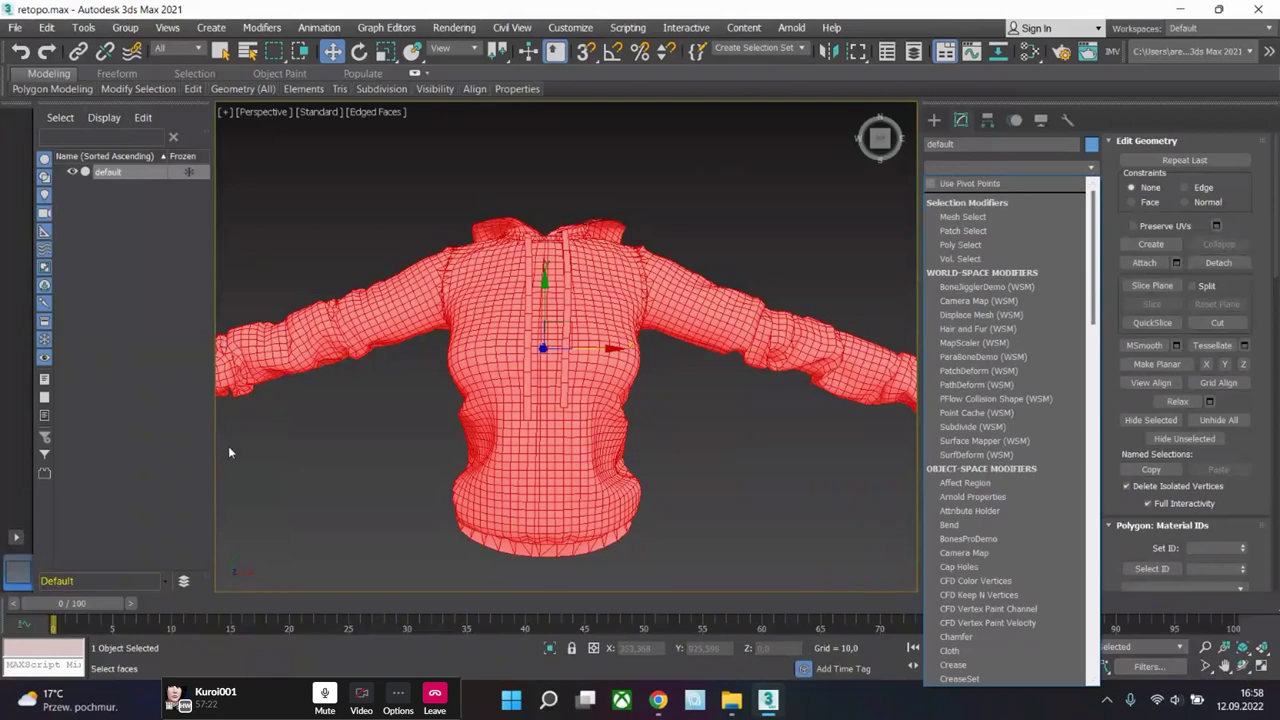
key("v")
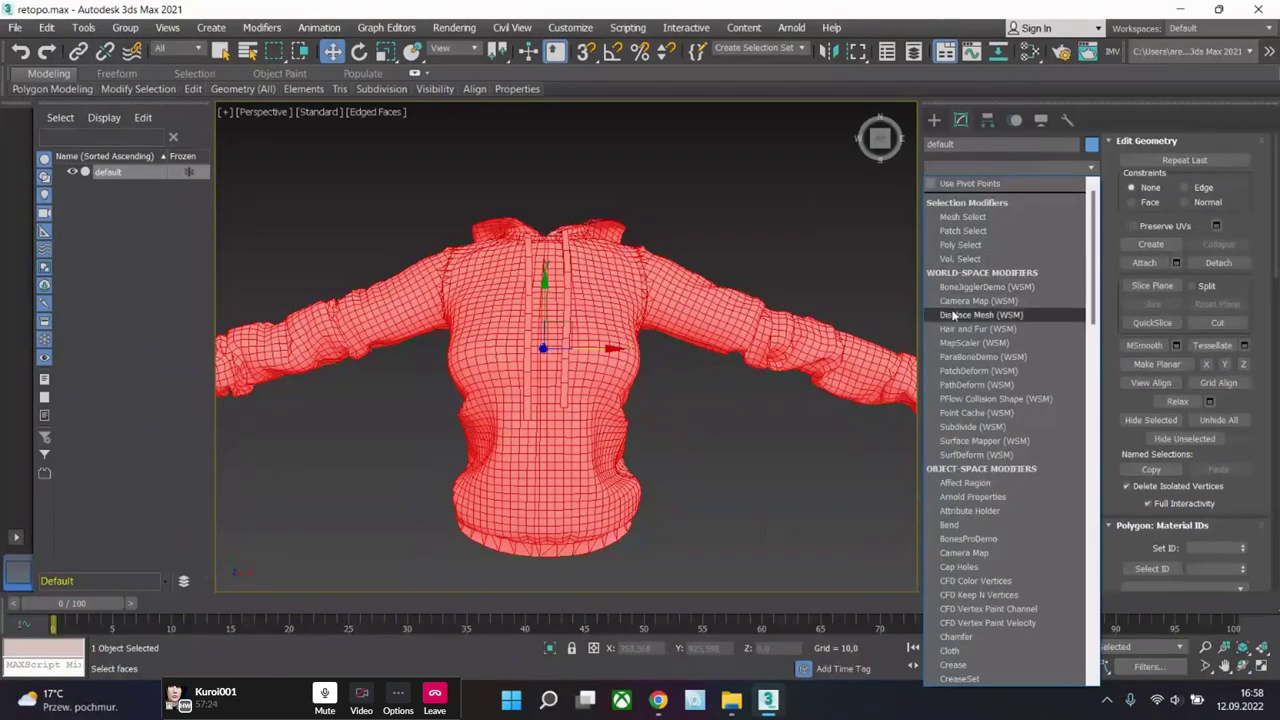
scroll(1097, 289, "down", 1)
left_click_drag(1097, 289, 1094, 626)
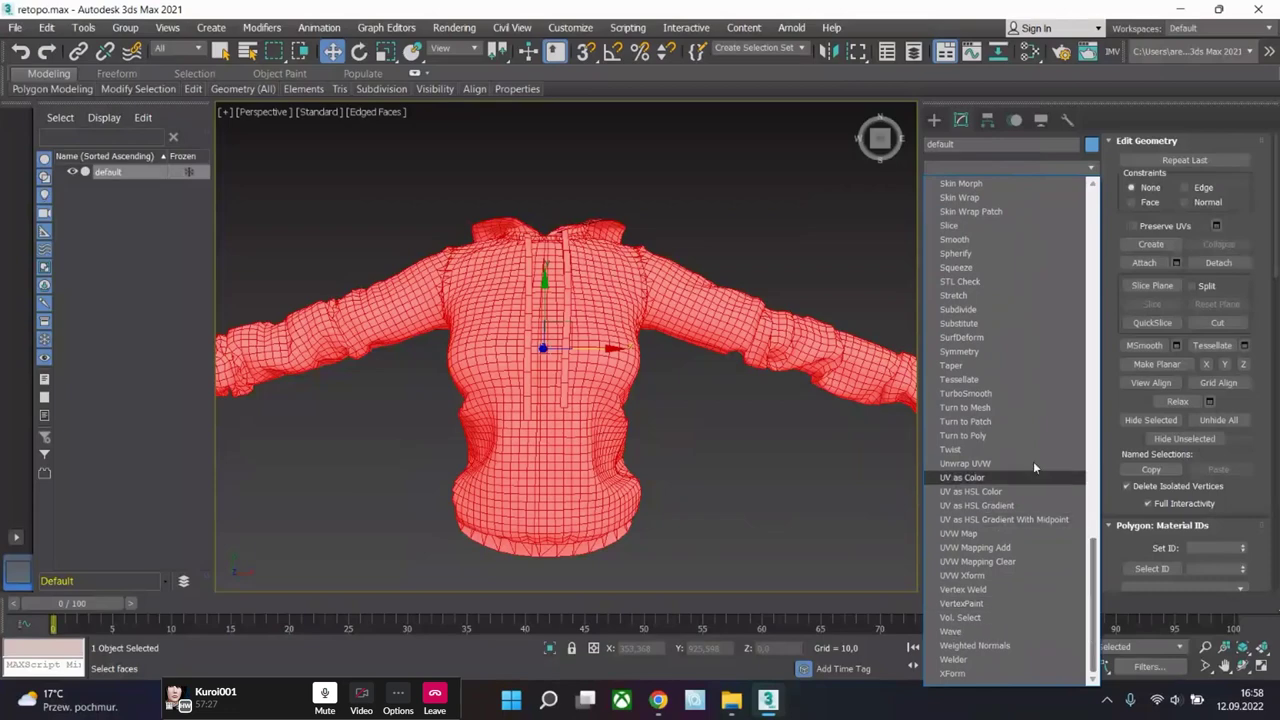
- Apply a Subdivide modifier of size 80,005 to the hoodie's Editable Poly
left_click(978, 310)
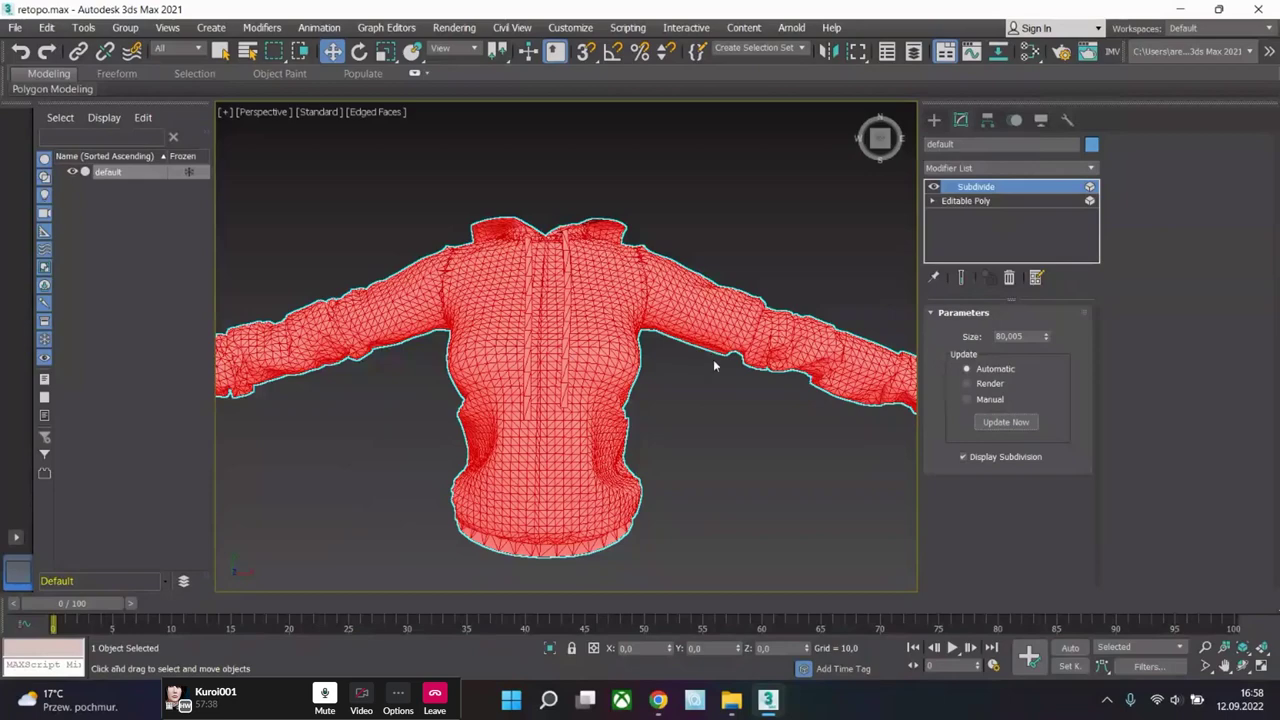
scroll(635, 360, "down", 3)
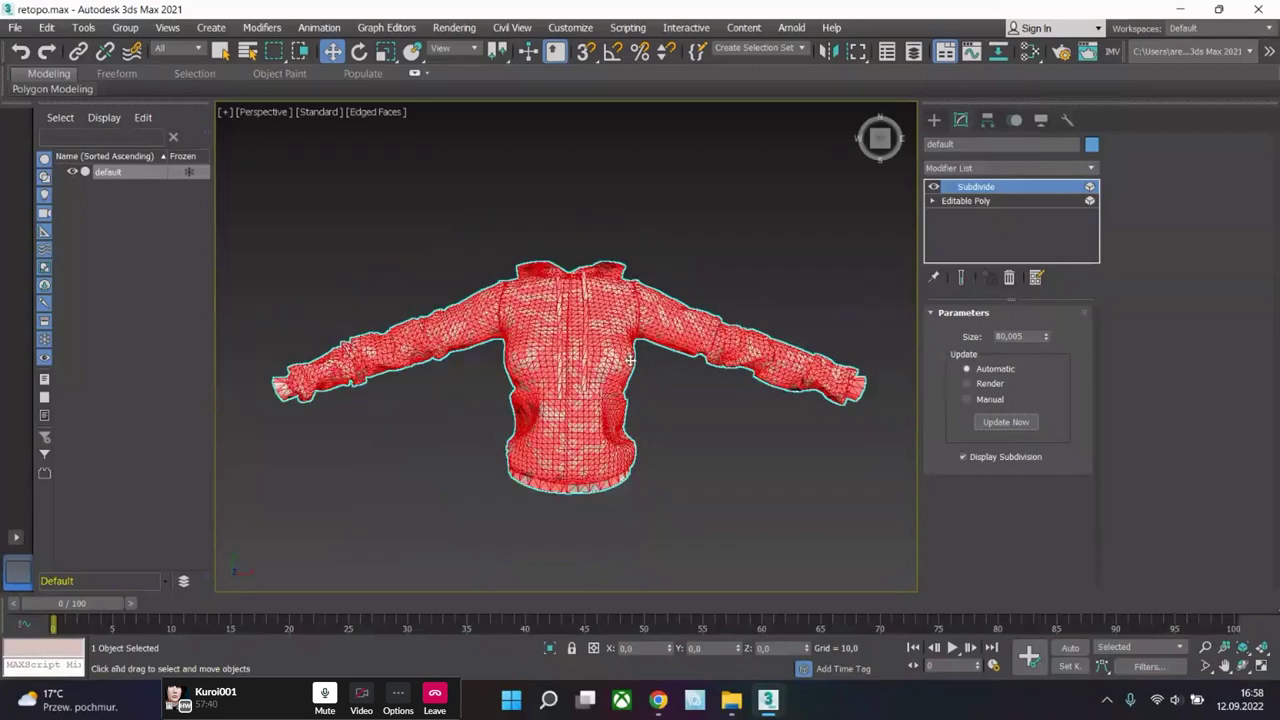
- Collapse the stack to the Subdivide modifier, confirming the warning
right_click(955, 194)
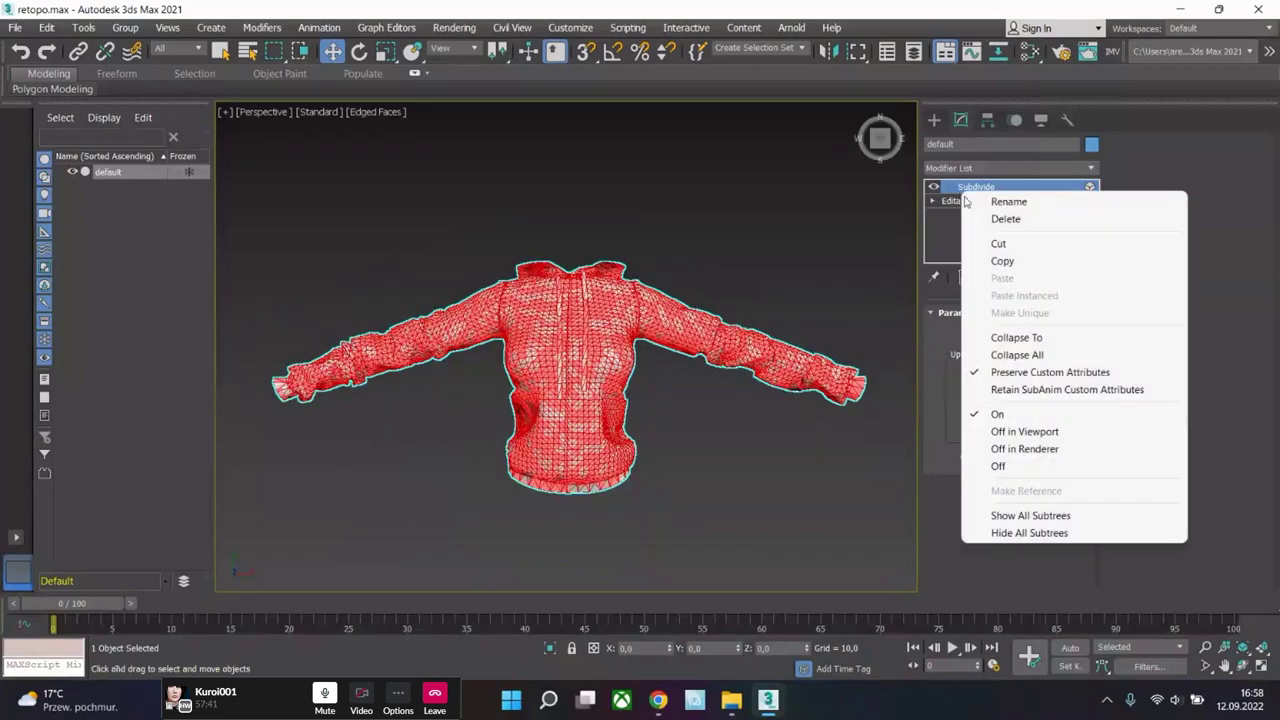
left_click(1036, 338)
left_click(728, 418)
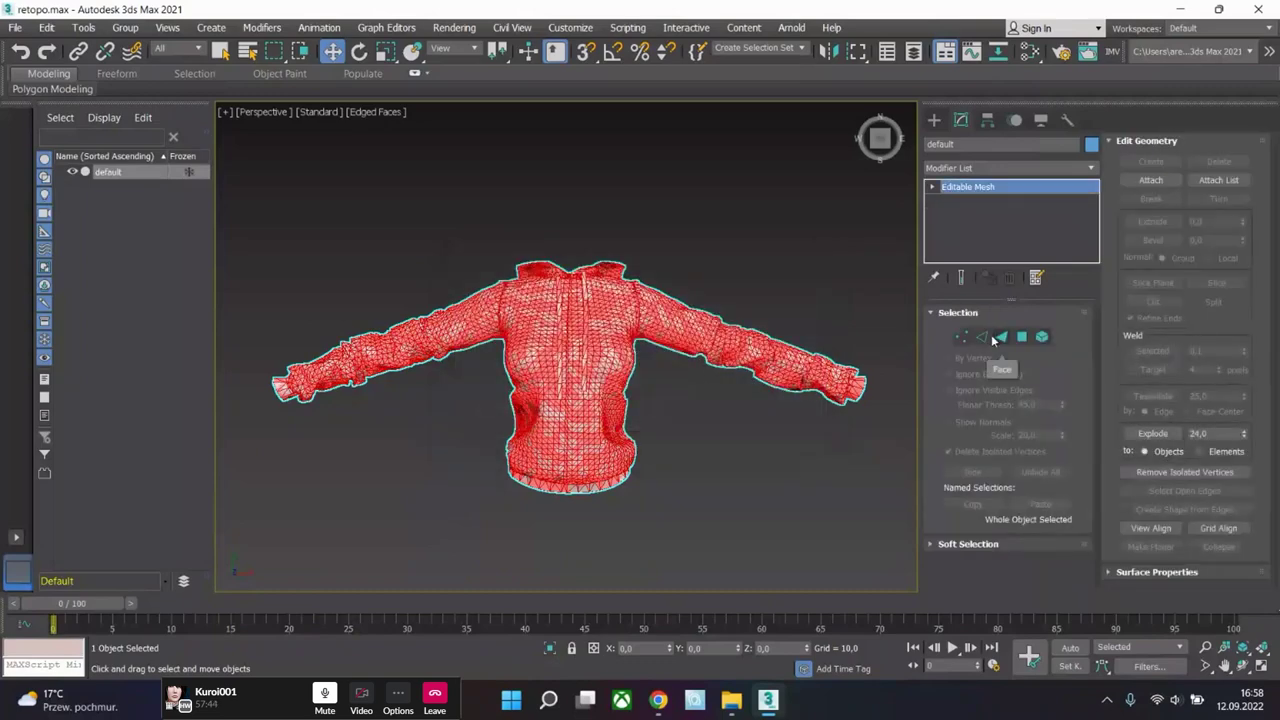
- Convert the collapsed hoodie back to an Editable Poly
right_click(532, 347)
mouse_move(640, 530)
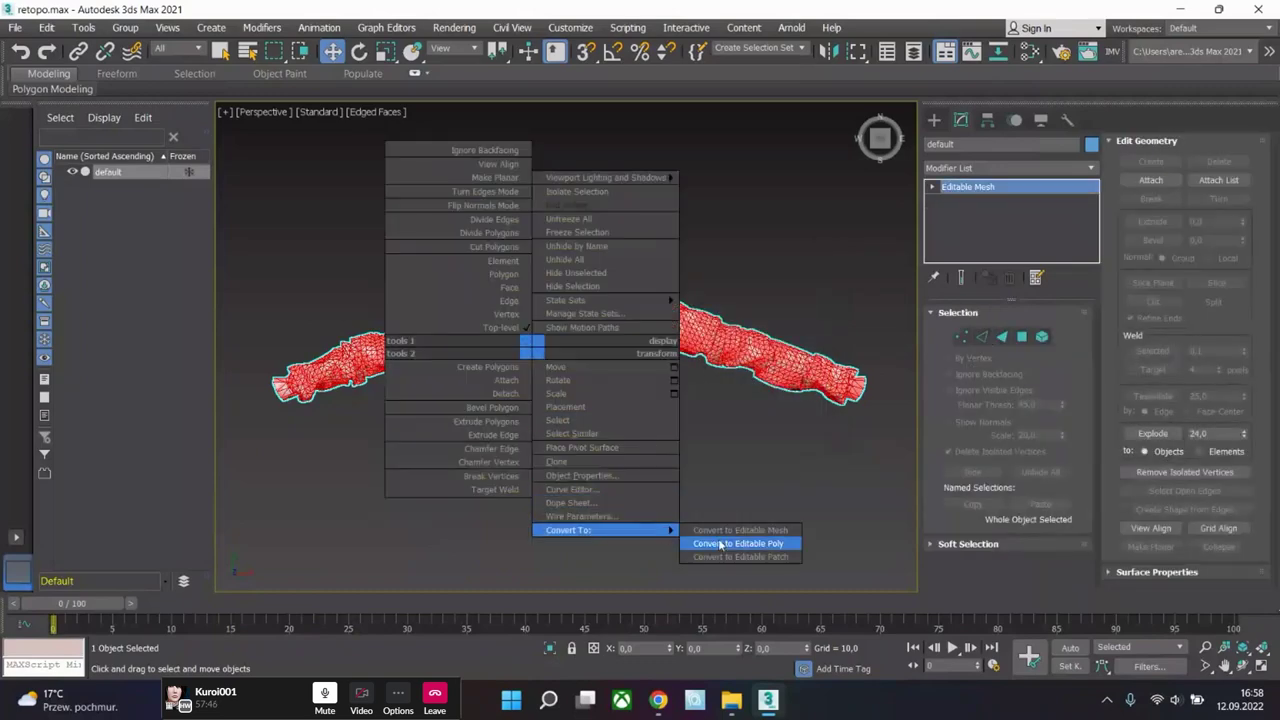
left_click(741, 544)
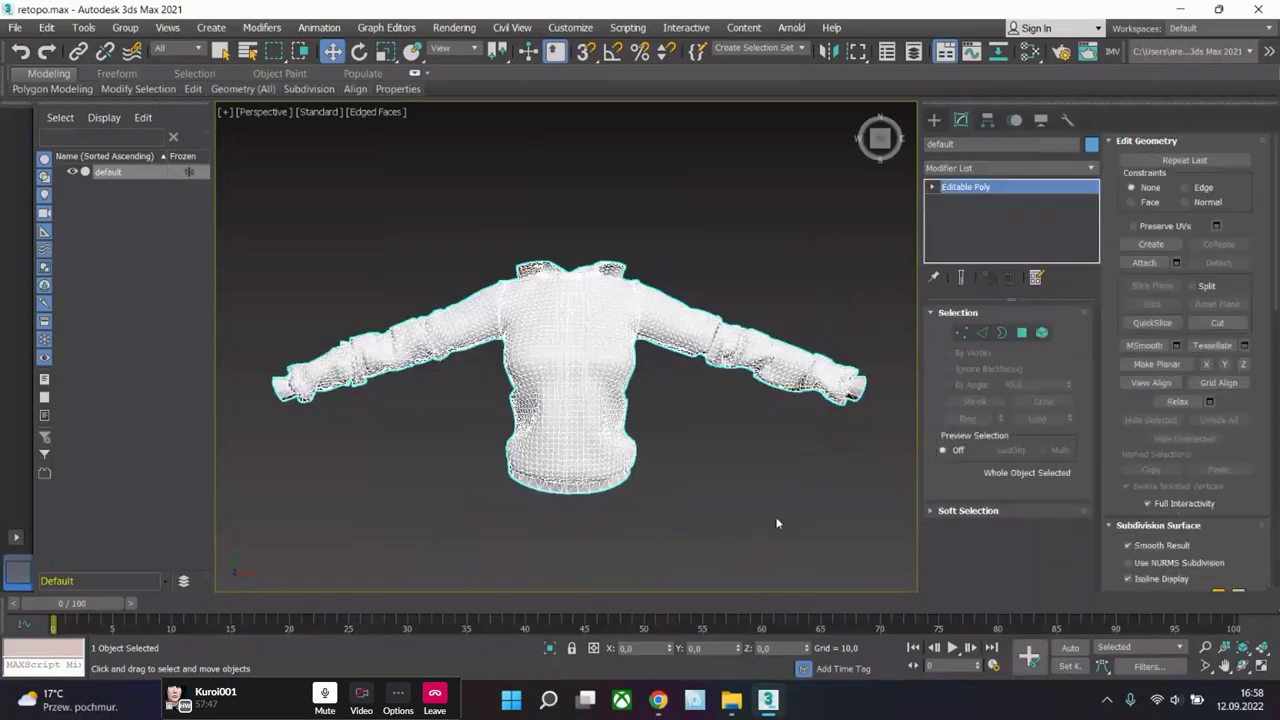
- Select all open borders of the hoodie and orbit to inspect them from each side
left_click(1001, 333)
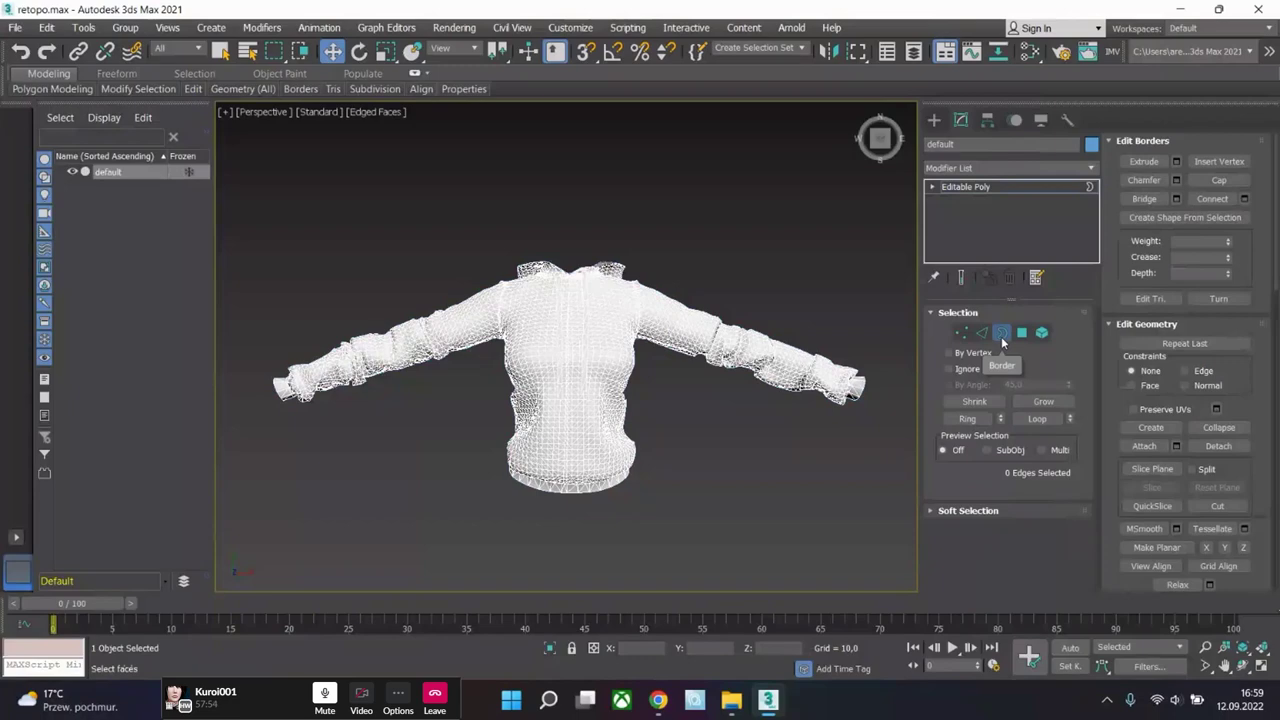
left_click_drag(214, 480, 126, 472)
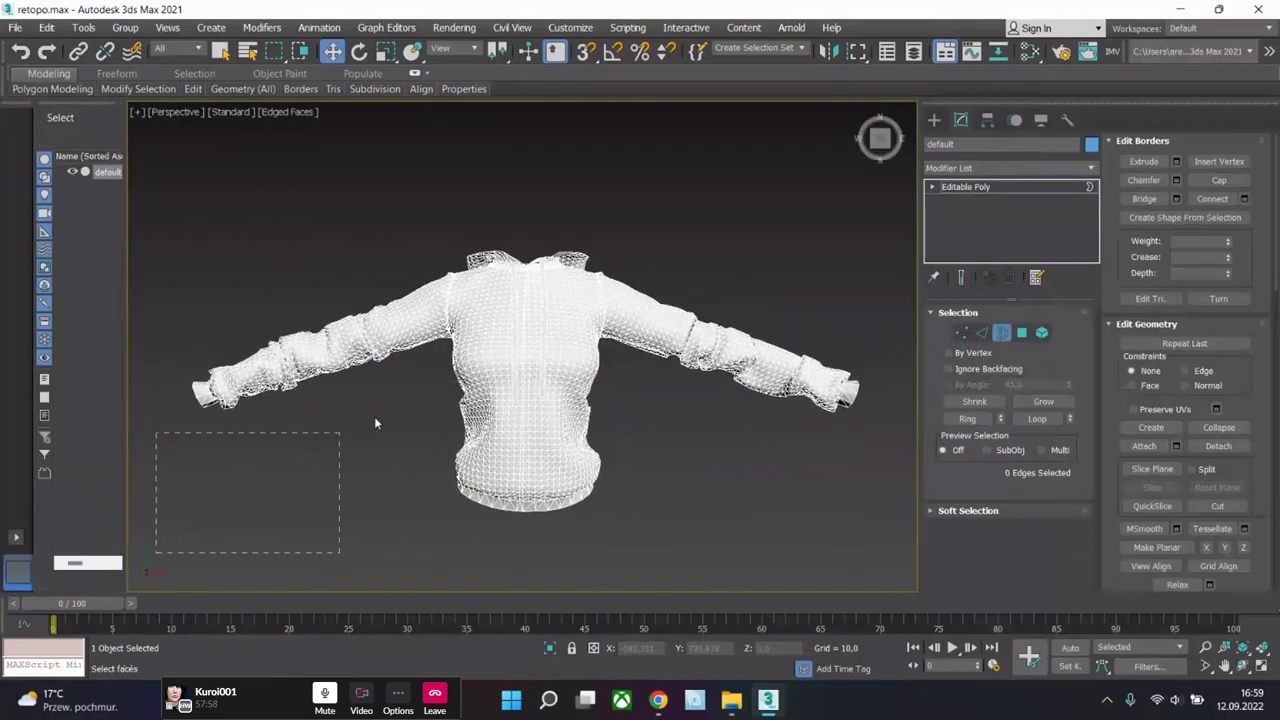
left_click_drag(375, 423, 902, 173)
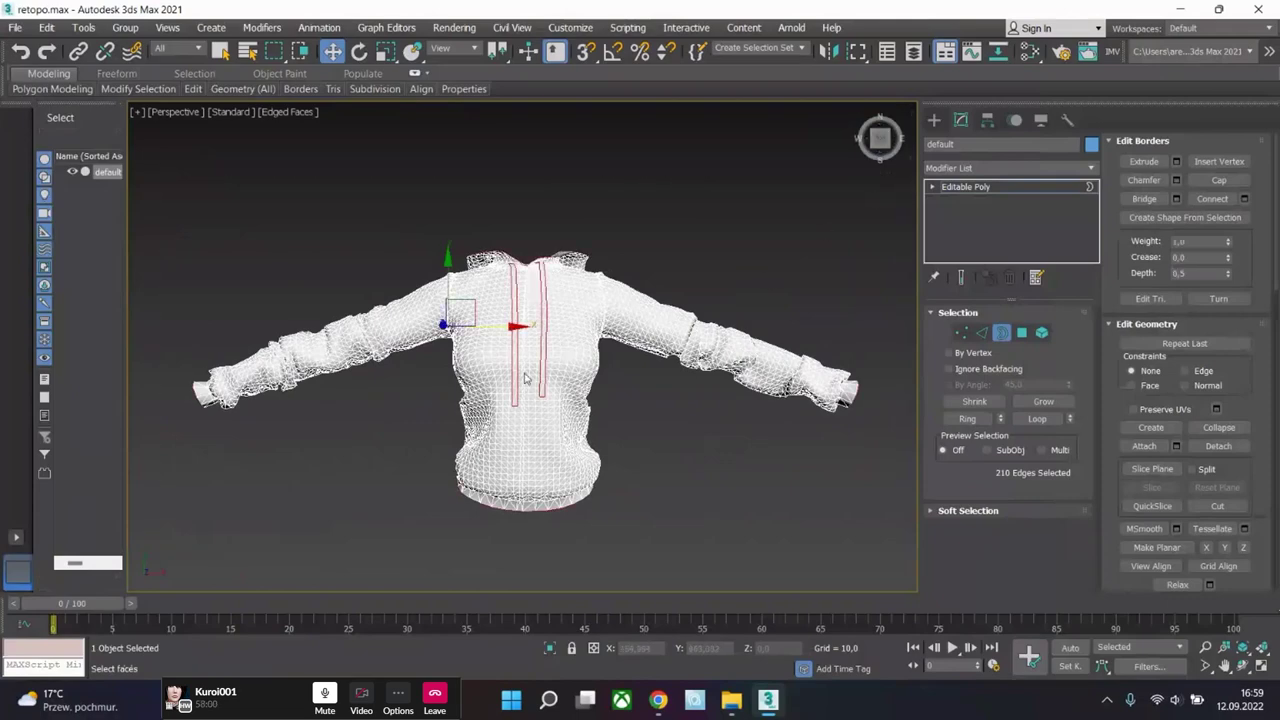
middle_click_drag(527, 378, 558, 377, "alt")
scroll(558, 377, "up", 5)
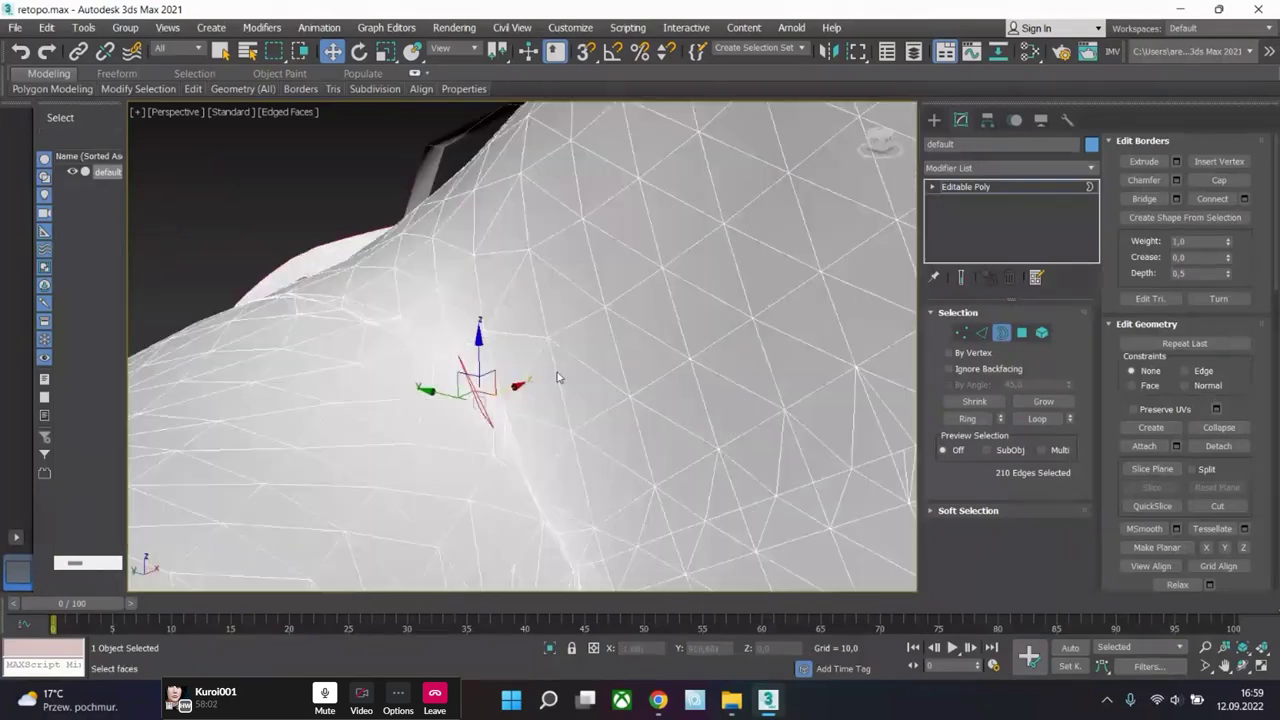
scroll(558, 377, "up", 5)
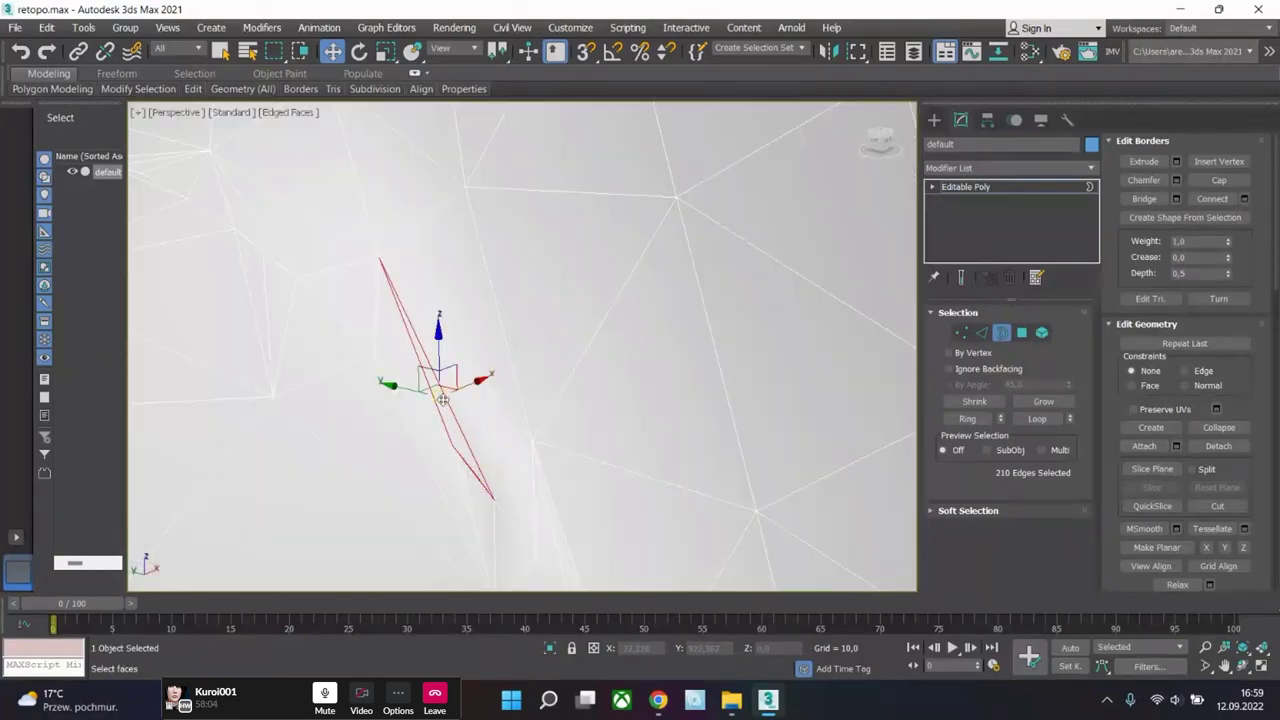
scroll(442, 399, "down", 10)
middle_click_drag(442, 400, 502, 376, "alt")
middle_click_drag(398, 445, 400, 423, "alt")
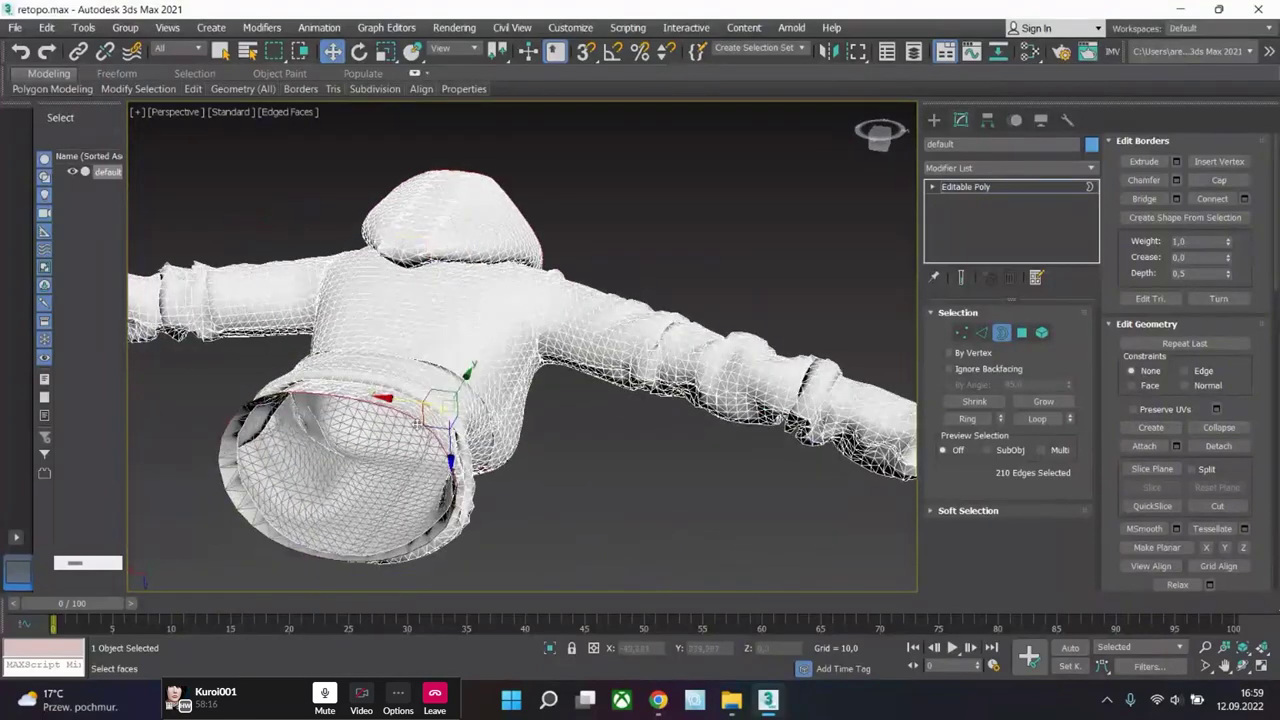
scroll(688, 445, "down", 4)
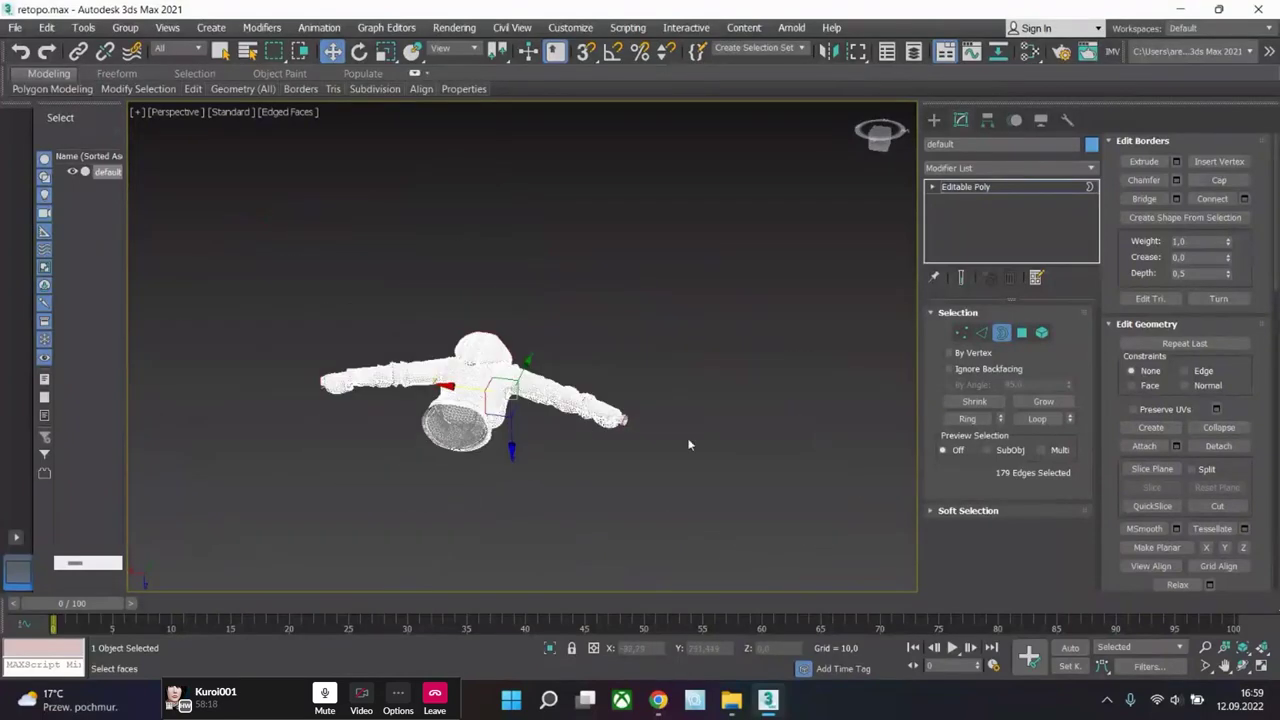
scroll(634, 412, "up", 4)
- Deselect the sleeve-cuff borders, leaving 163 border edges selected
left_click(615, 436)
left_click(612, 438)
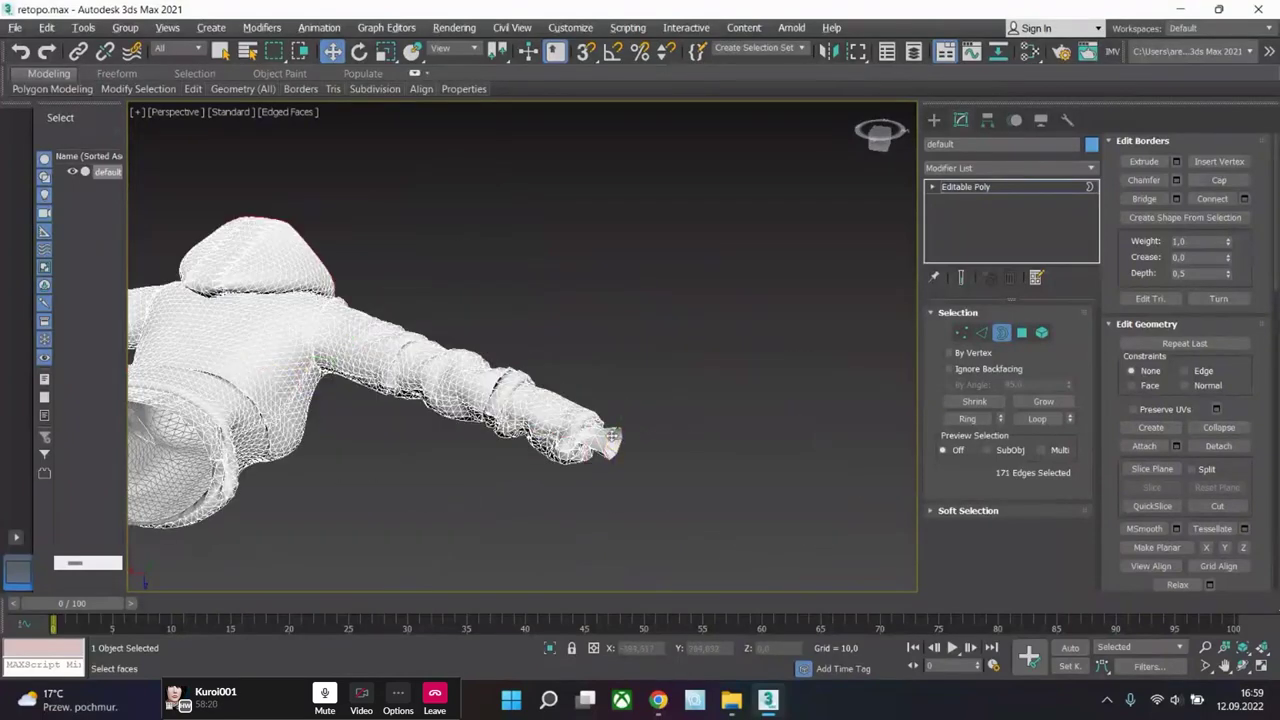
scroll(420, 430, "down", 4)
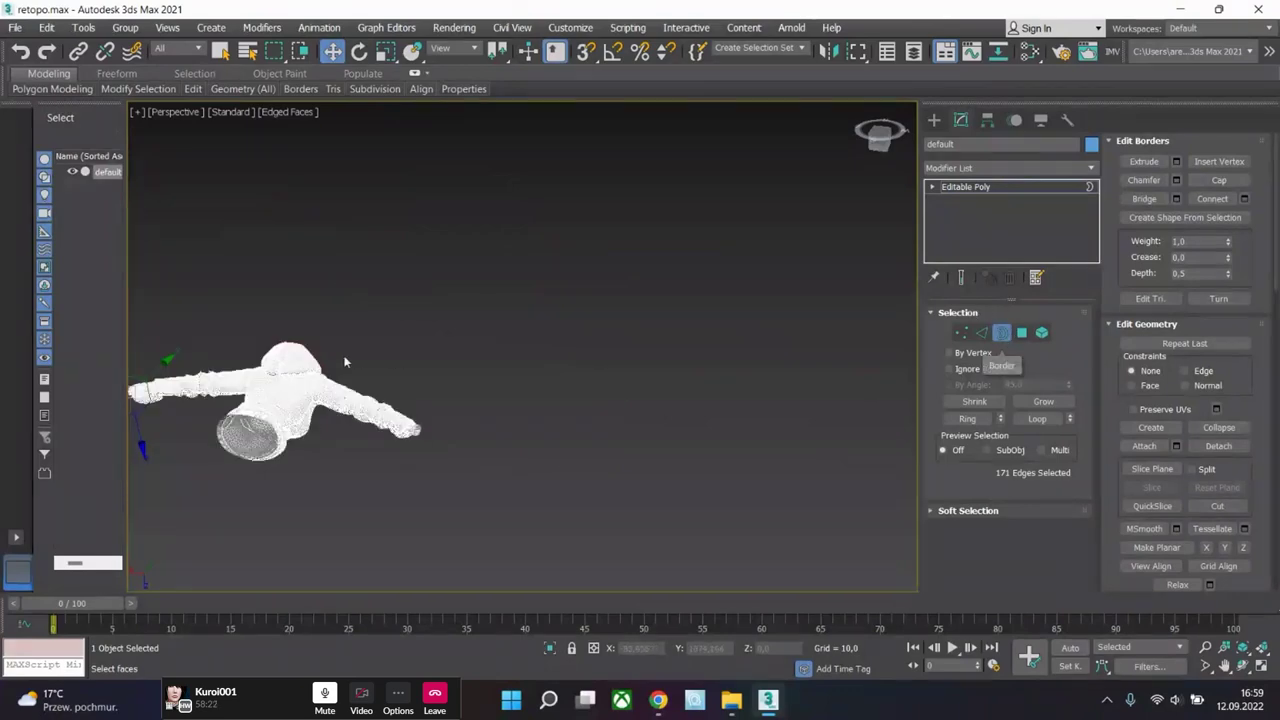
middle_click_drag(340, 363, 353, 453, "alt")
left_click(278, 362)
- Select the short border loops near the collar and at the left shoulder
scroll(291, 413, "up", 4)
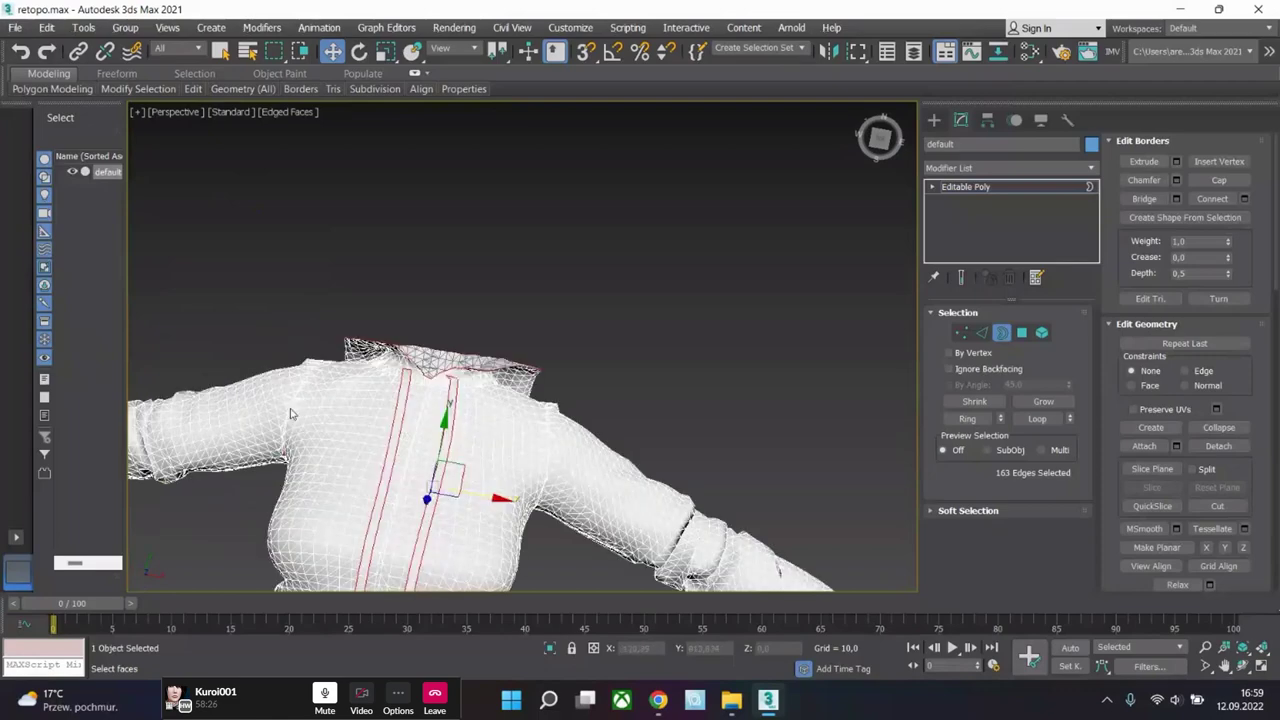
left_click(400, 415)
double_click(413, 419)
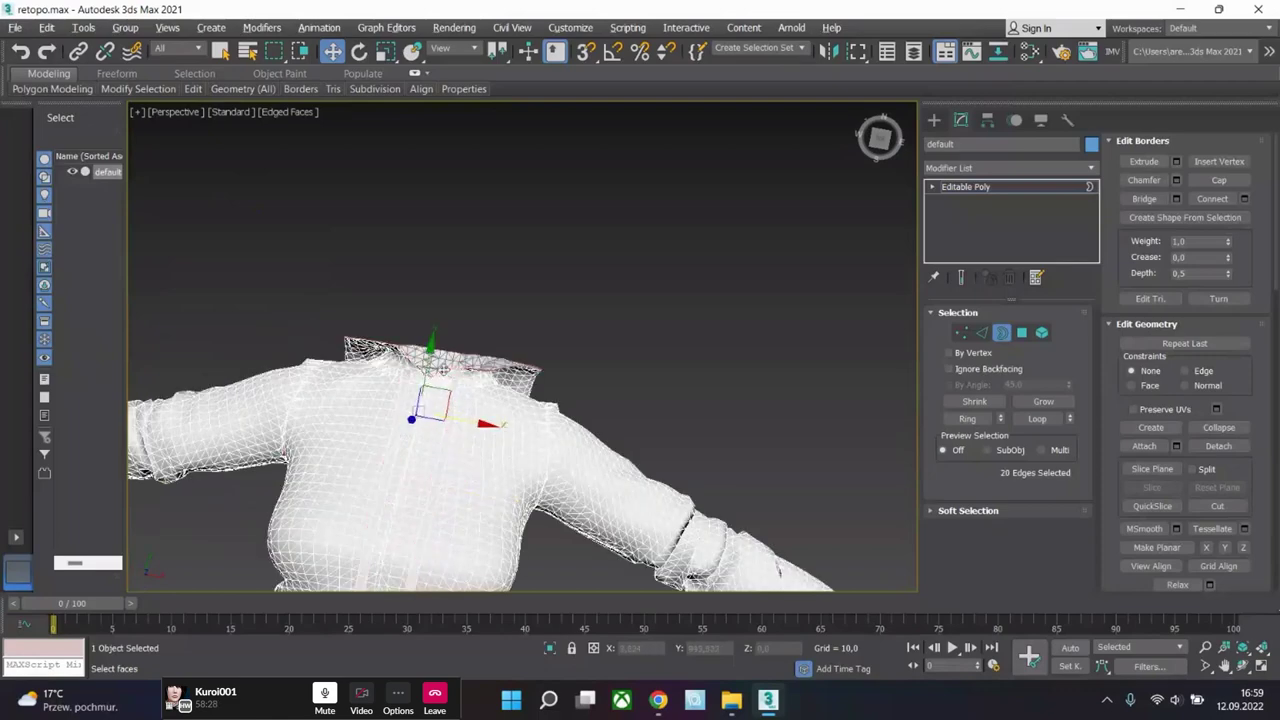
scroll(410, 400, "down", 3)
middle_click_drag(406, 374, 339, 376, "alt")
double_click(368, 408)
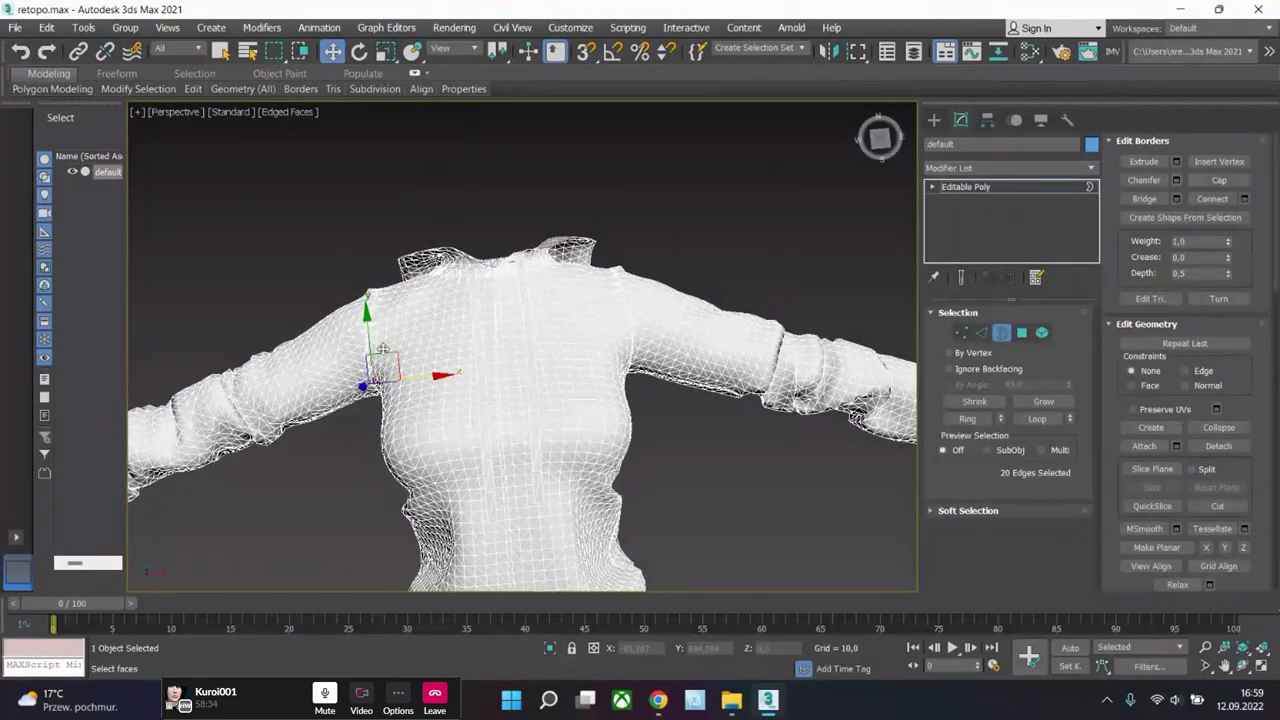
scroll(420, 375, "up", 10)
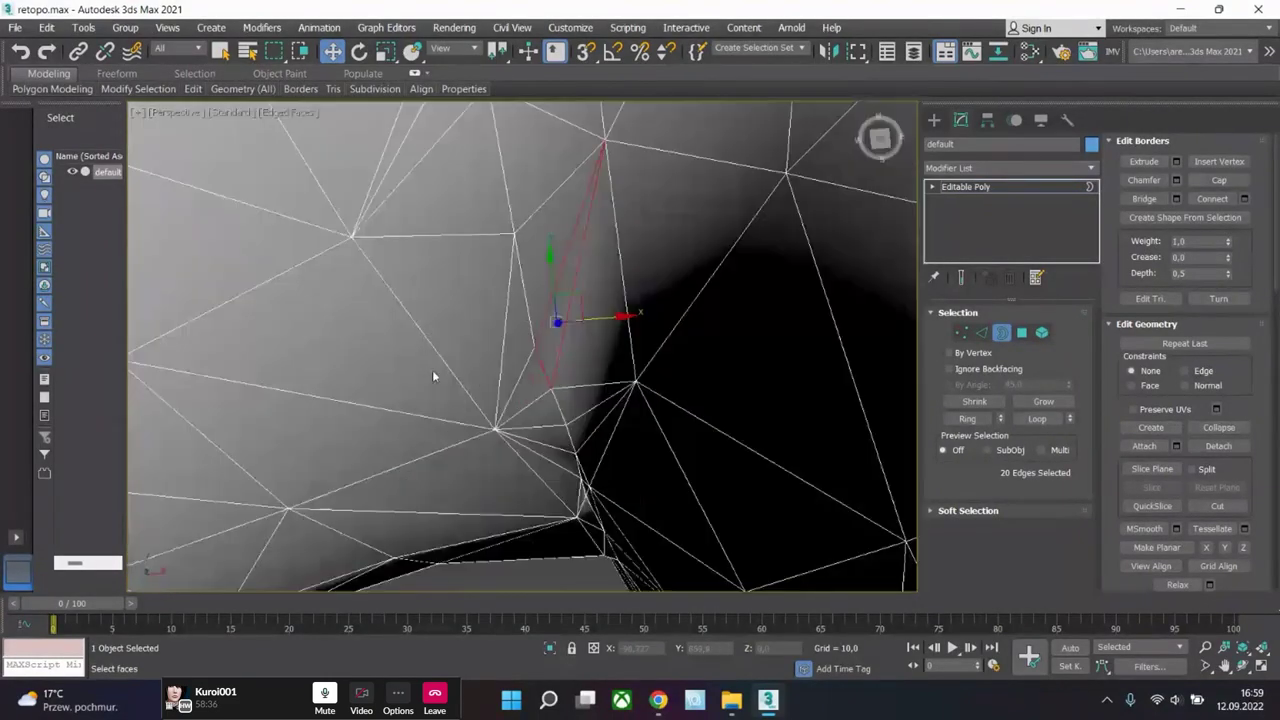
- Move the stray sliver polygon at the left shoulder out along Y, then deselect it
left_click(1021, 332)
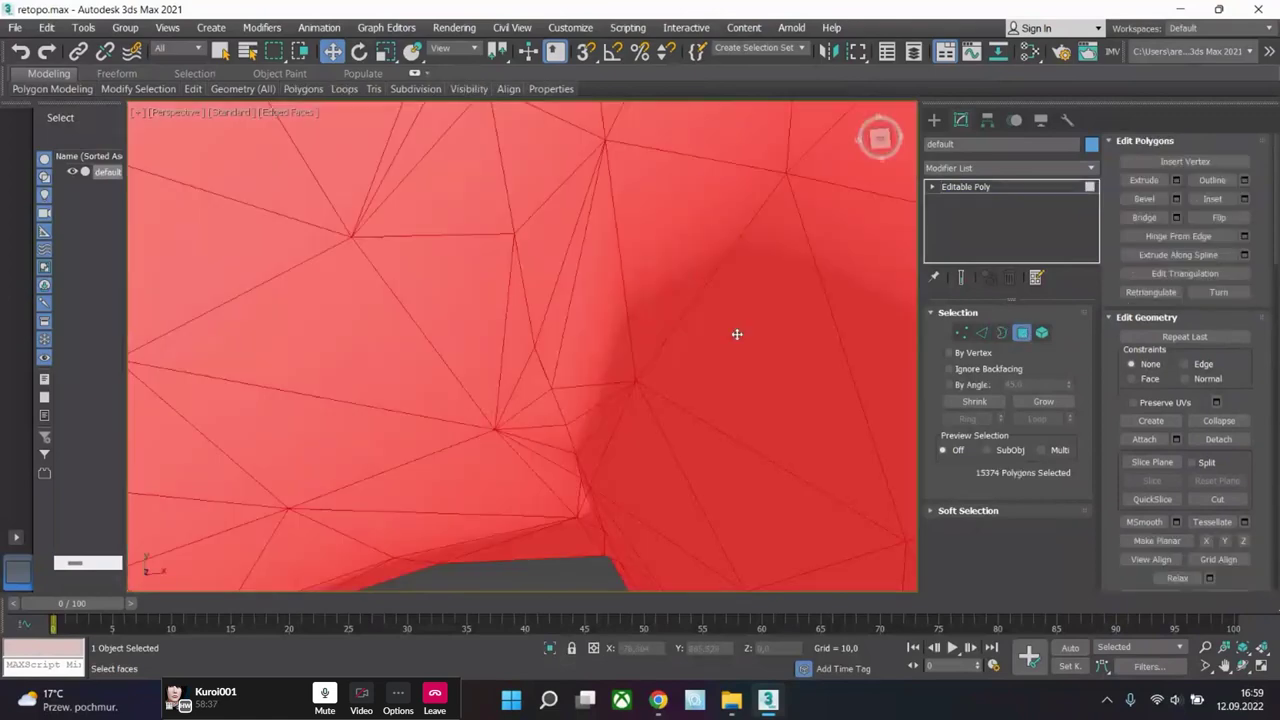
left_click(564, 332)
scroll(556, 320, "down", 6)
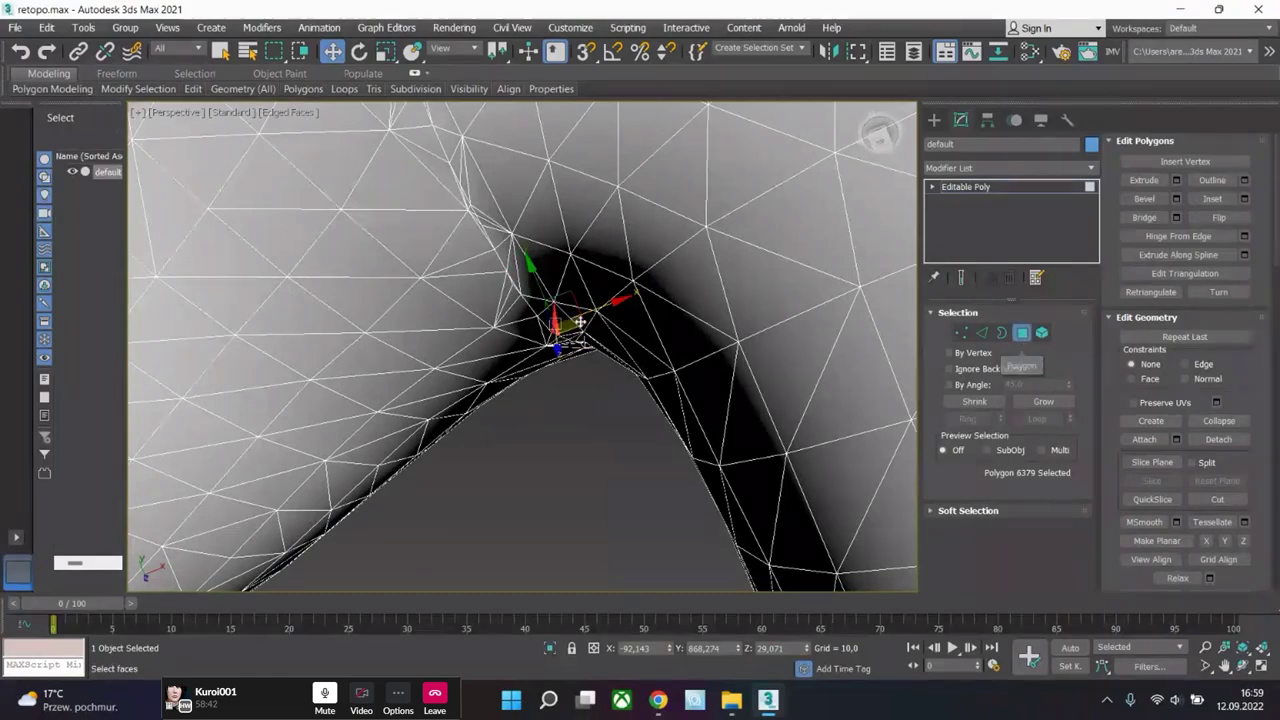
left_click_drag(540, 292, 554, 422)
middle_click_drag(555, 422, 495, 426, "alt")
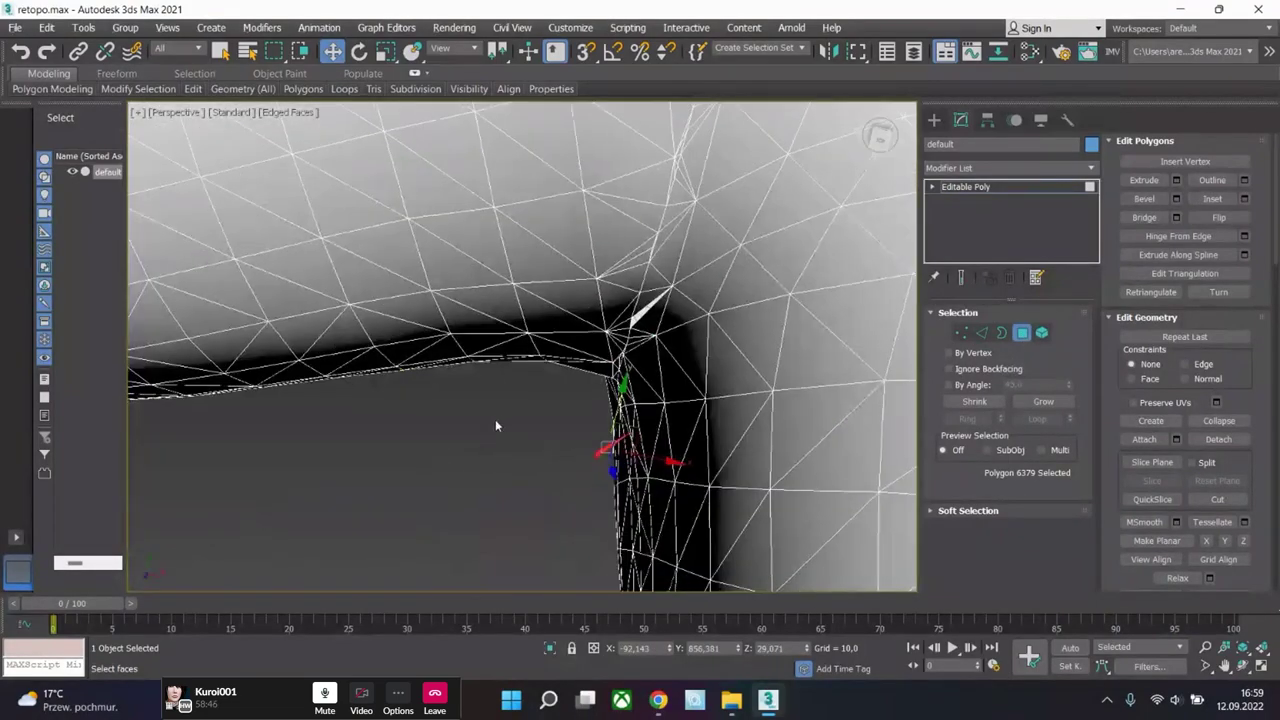
left_click(517, 405)
scroll(517, 405, "up", 2)
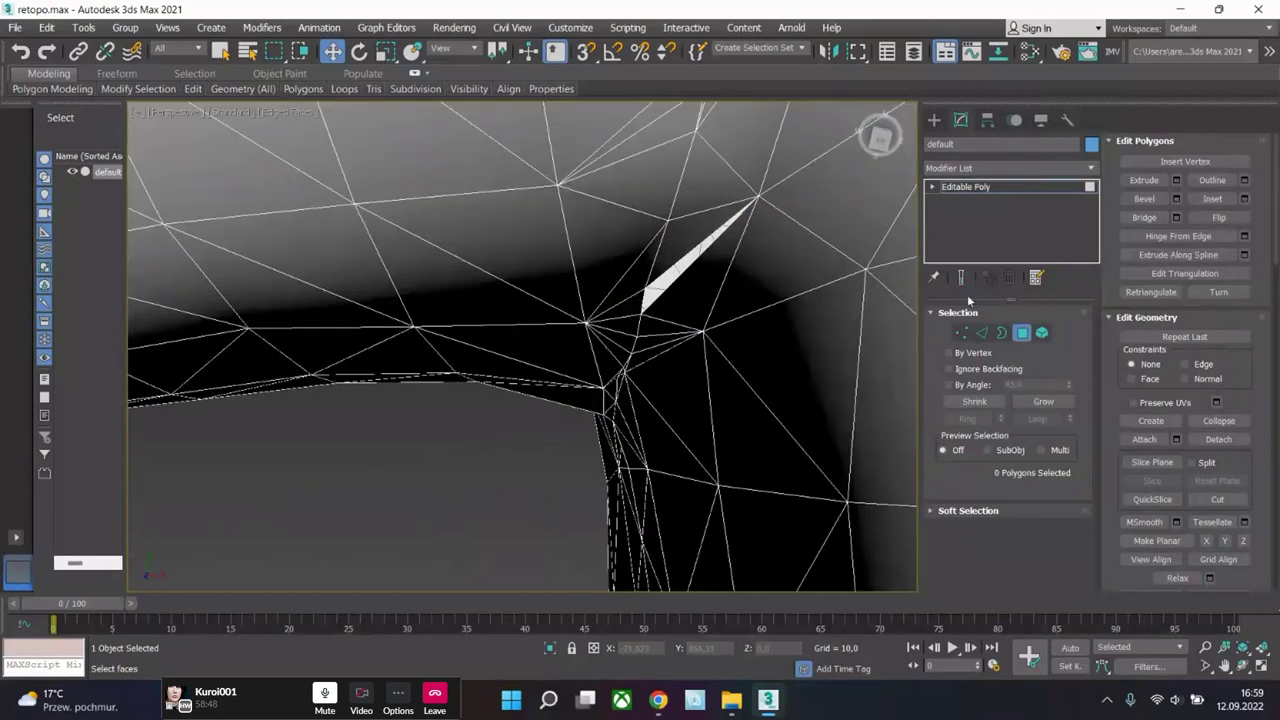
- Select the shoulder sliver's open border and cap it
left_click(1003, 333)
right_click(686, 277)
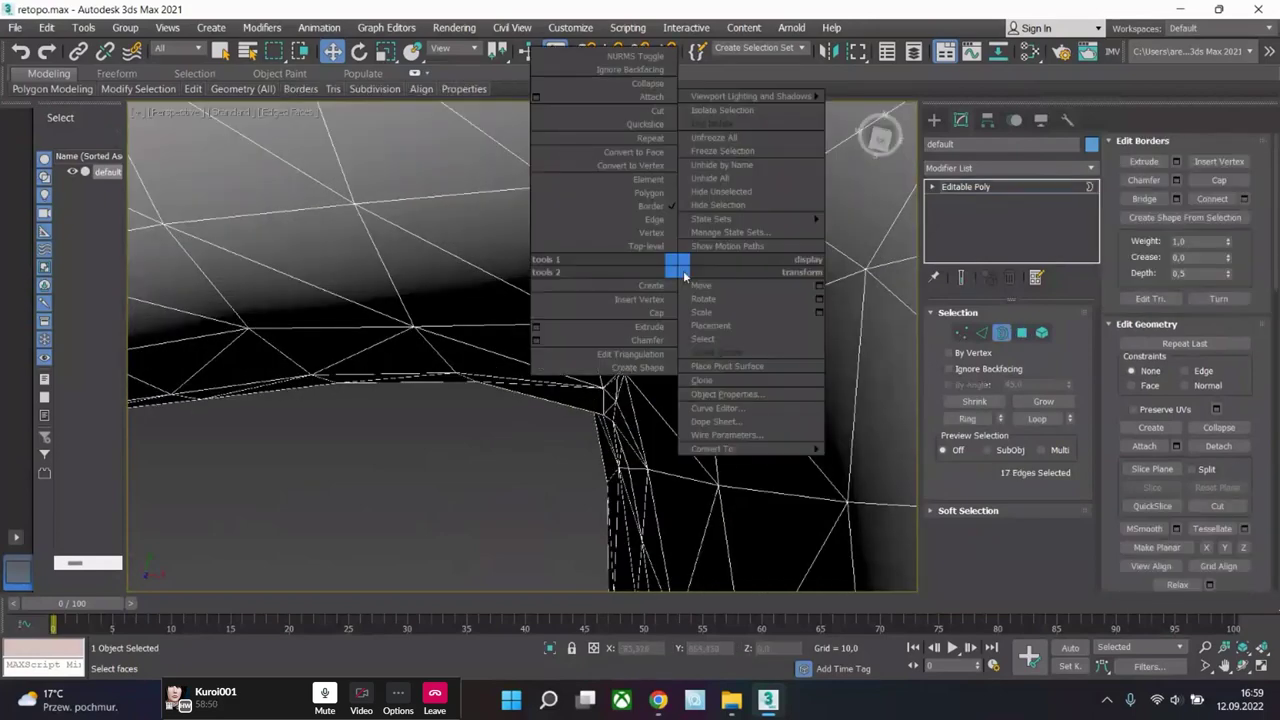
left_click(891, 386)
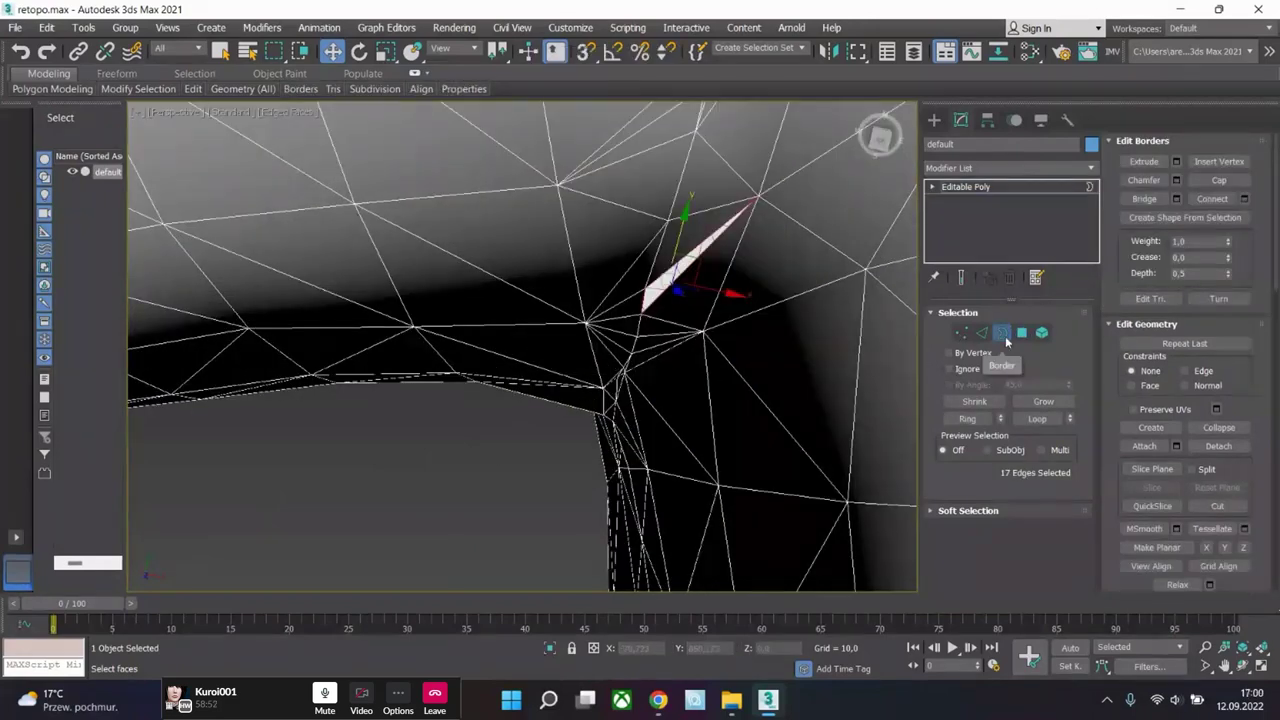
left_click(662, 292)
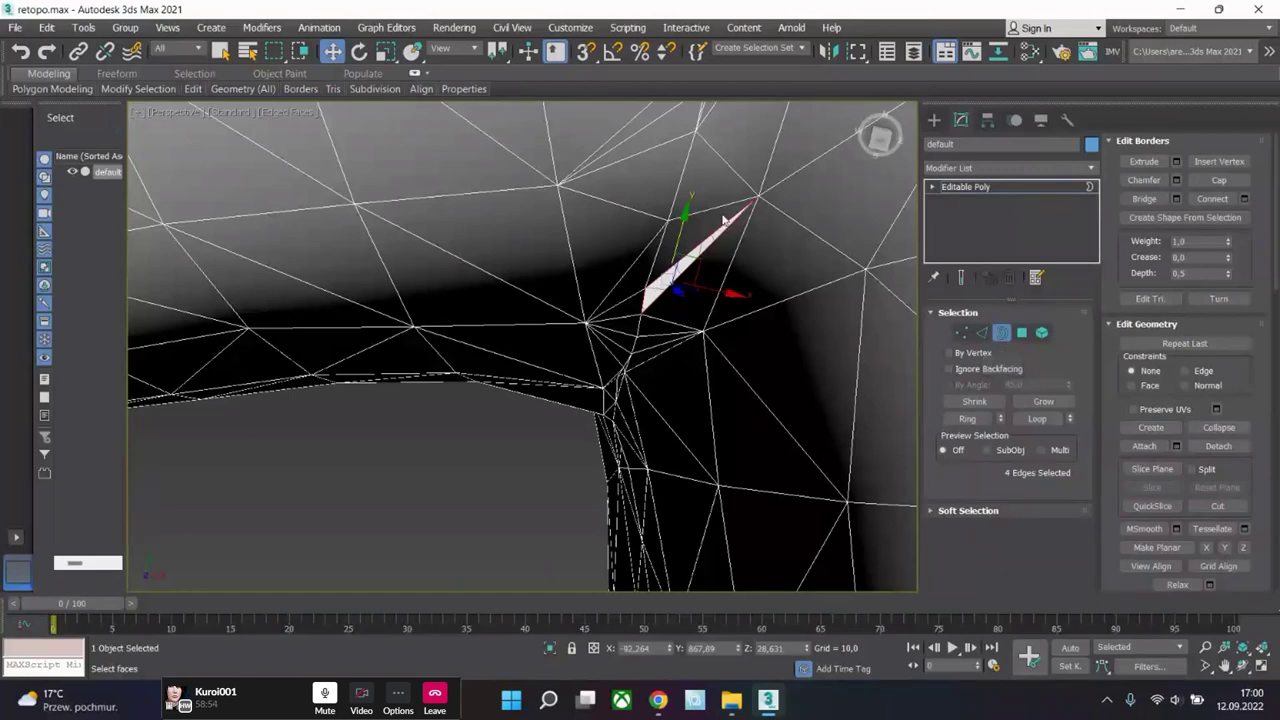
right_click(672, 252)
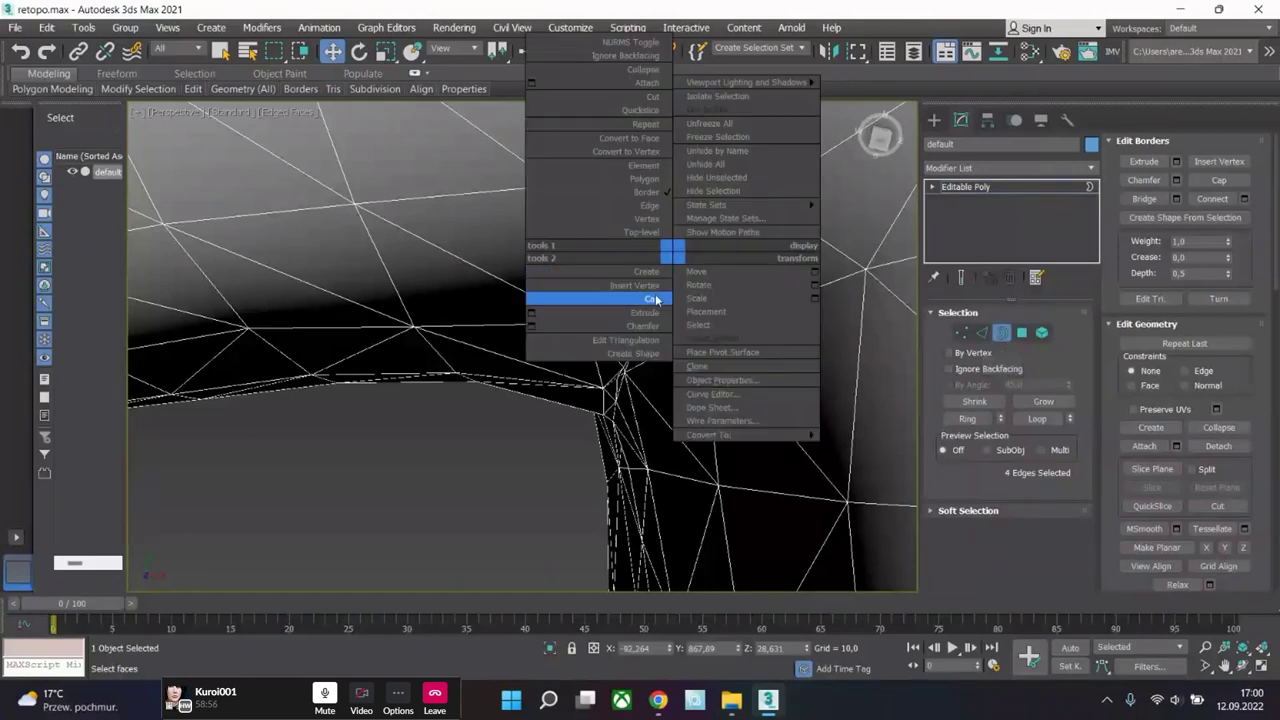
left_click(1021, 332)
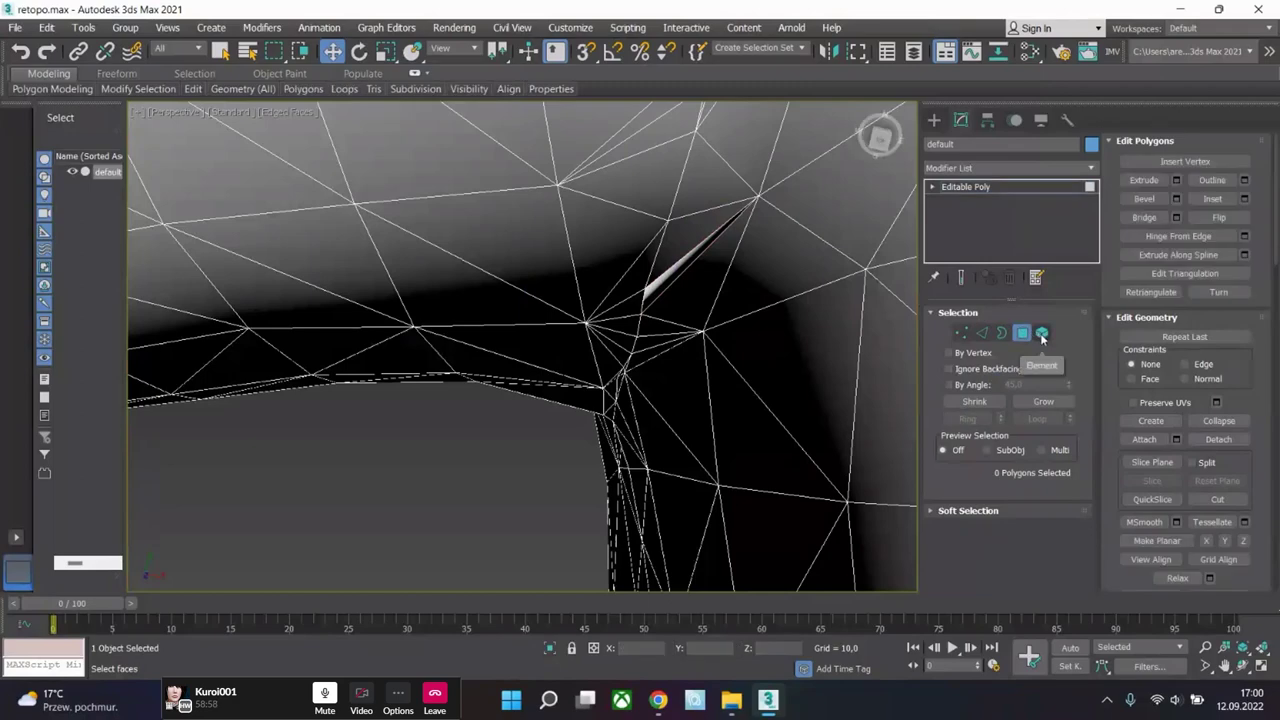
- Inspect the sliver polygon by moving it down, then undo the move
left_click(1042, 334)
left_click(669, 279)
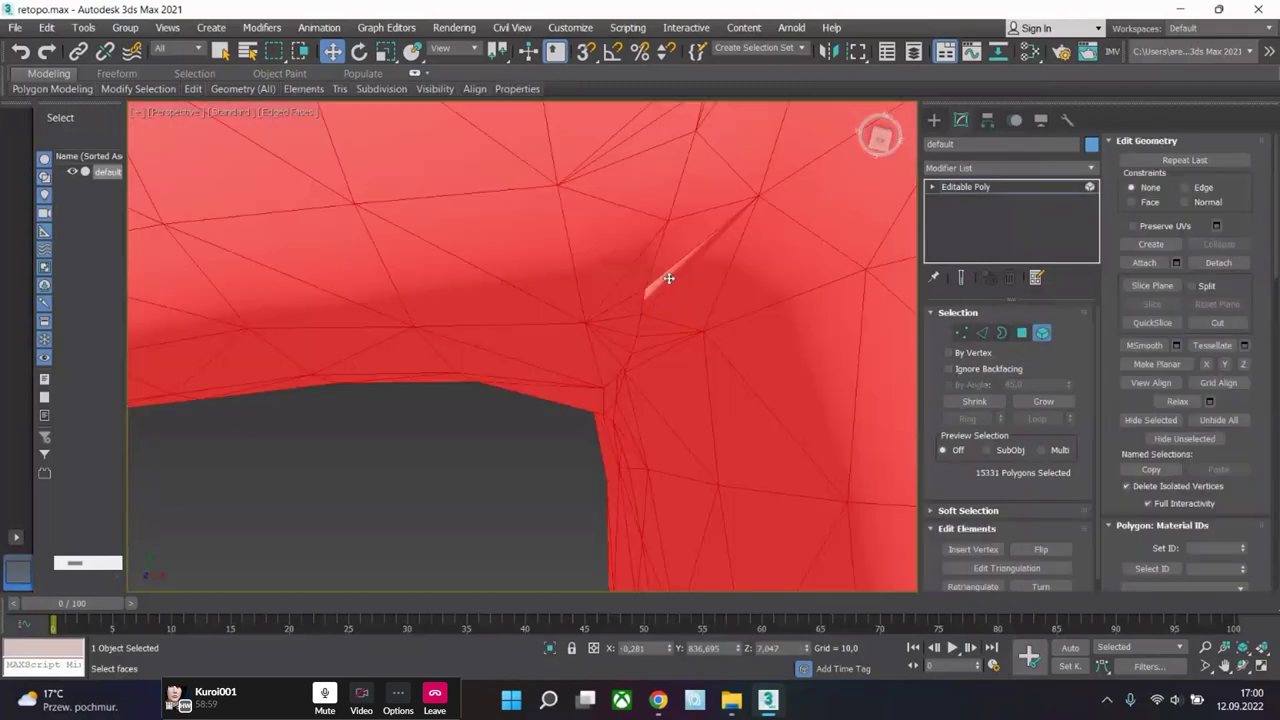
left_click(1021, 332)
left_click(670, 280)
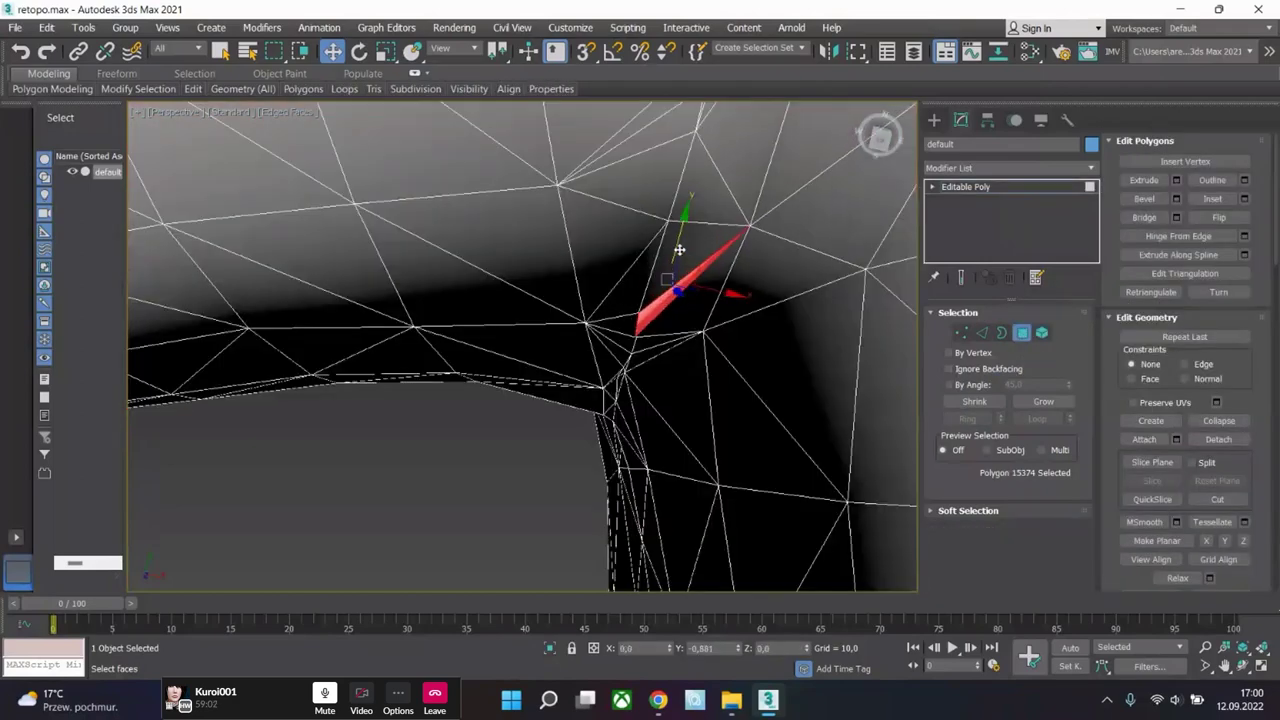
left_click_drag(679, 250, 682, 371)
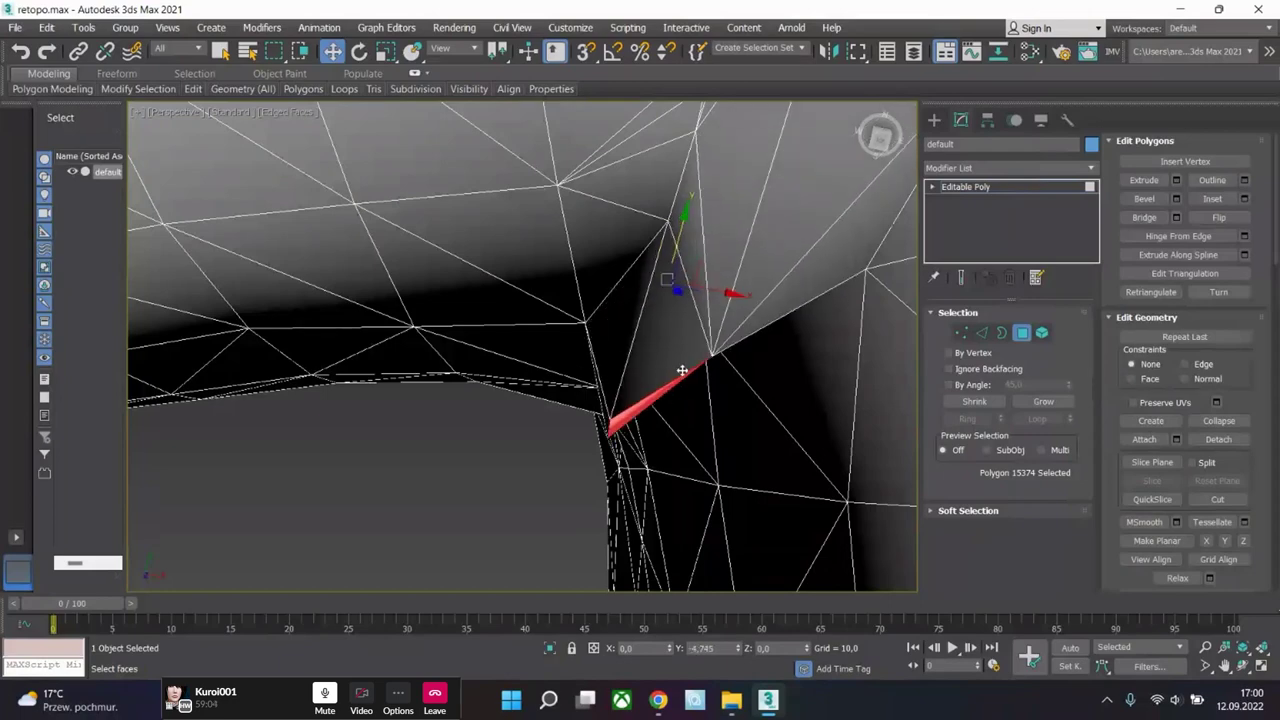
key("ctrl+z")
- From a front view, select all polygons including the drawstrings and open the Modifier List
left_click(1042, 332)
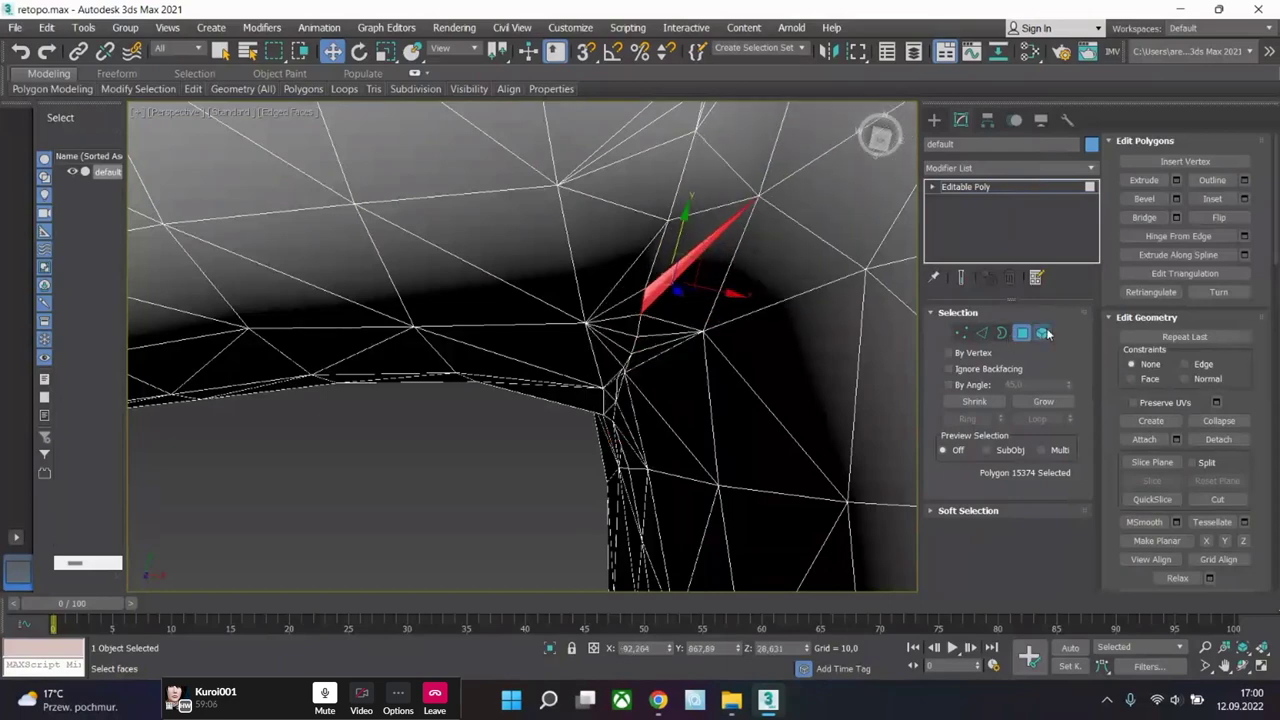
left_click(714, 271)
scroll(760, 328, "down", 5)
scroll(758, 333, "down", 10)
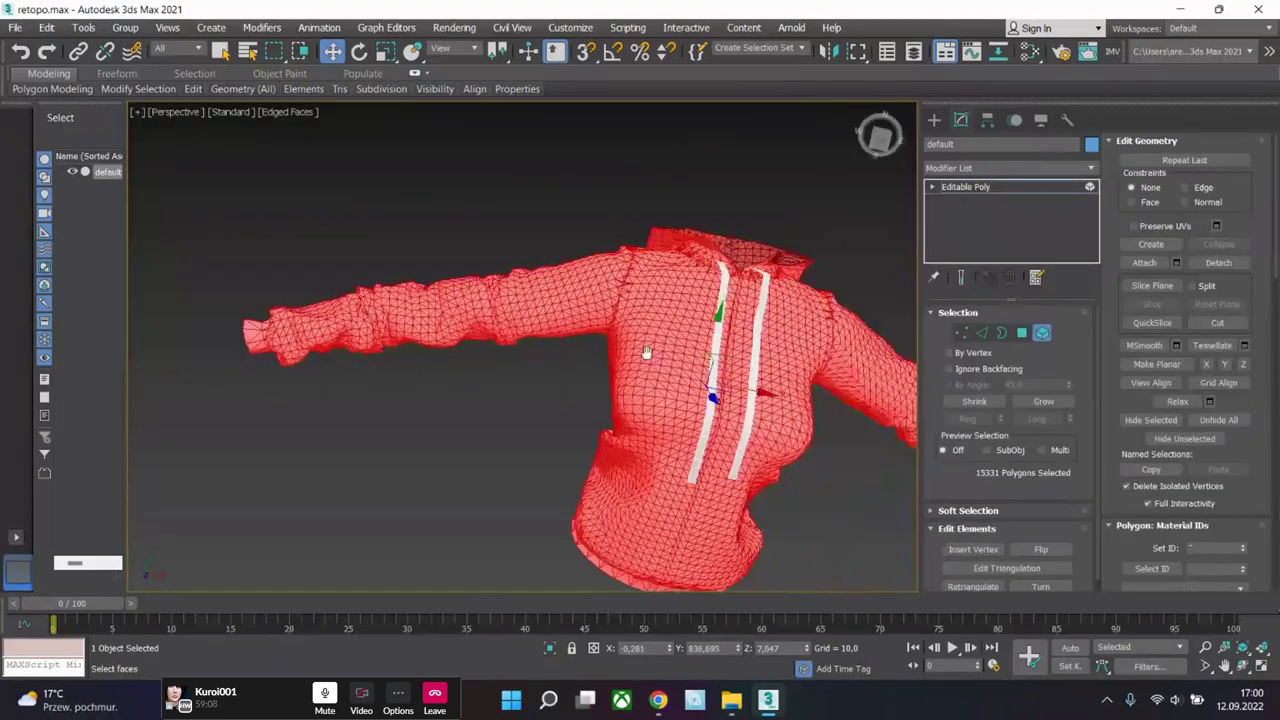
middle_click_drag(700, 300, 522, 172, "alt")
key("ctrl+a")
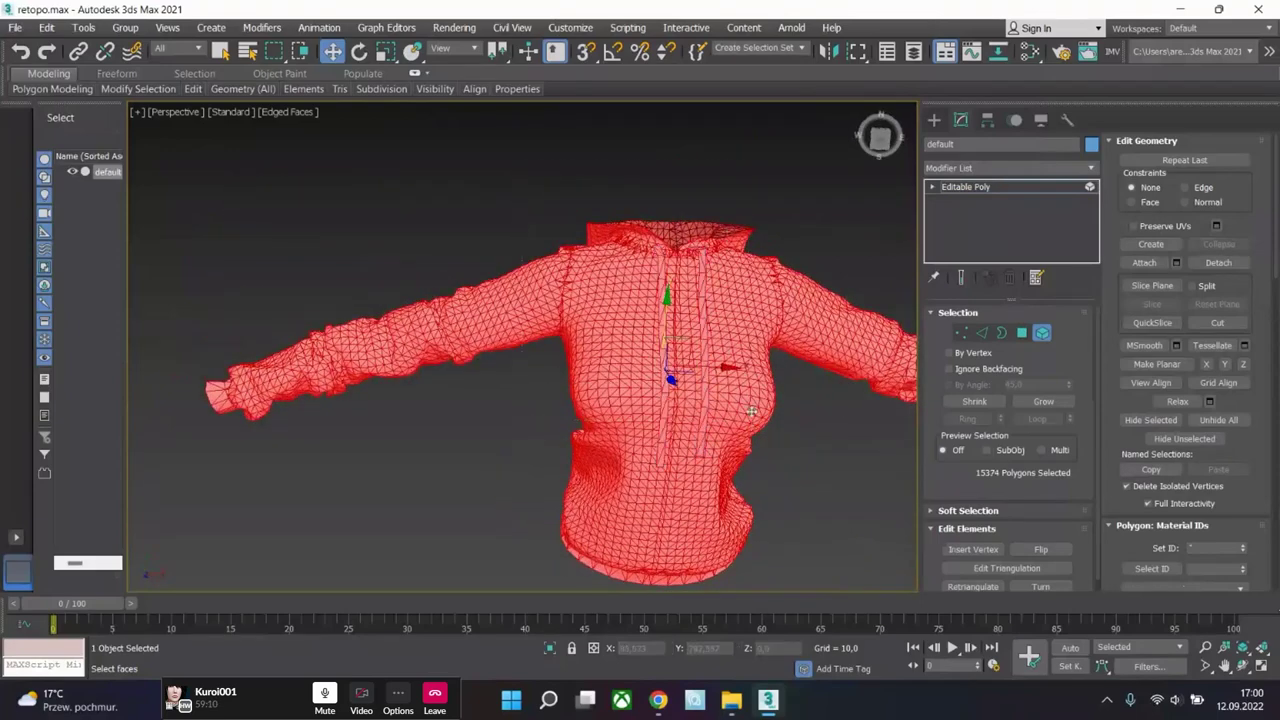
left_click(994, 167)
- Add Retopology, set ReForm Regularize to 1, and compute the 5000-face mesh
key("r")
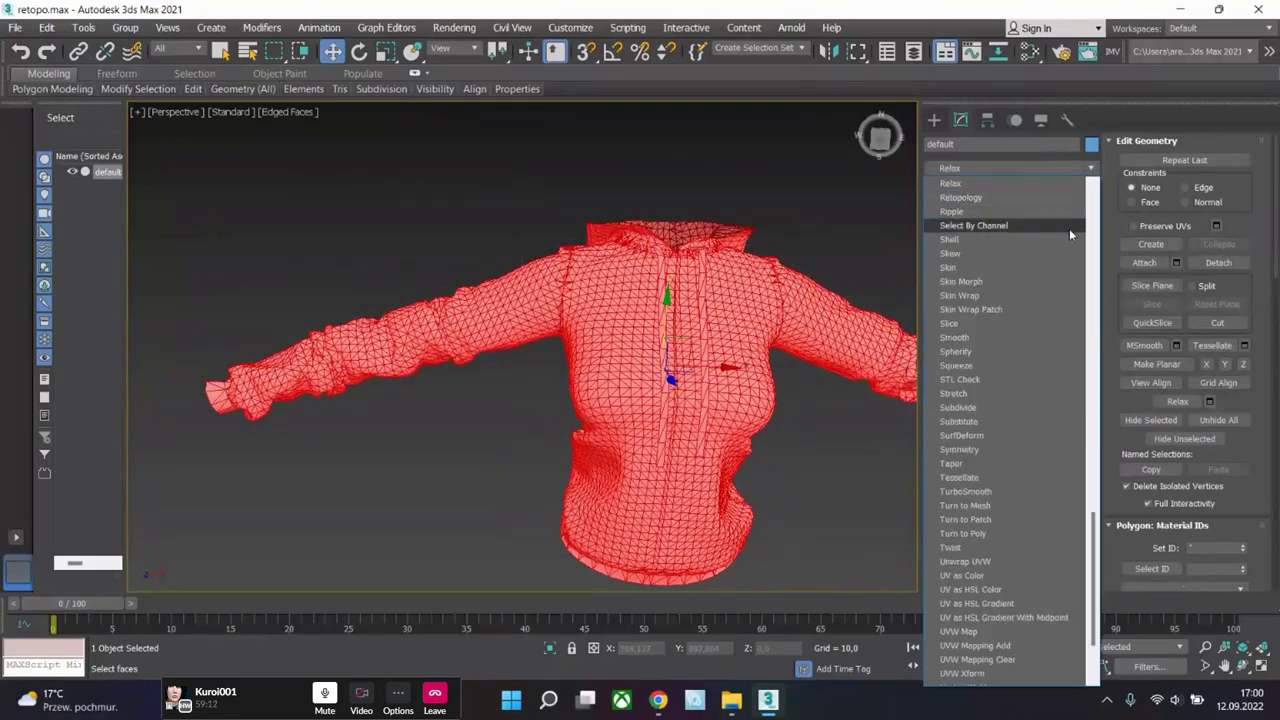
left_click(1057, 196)
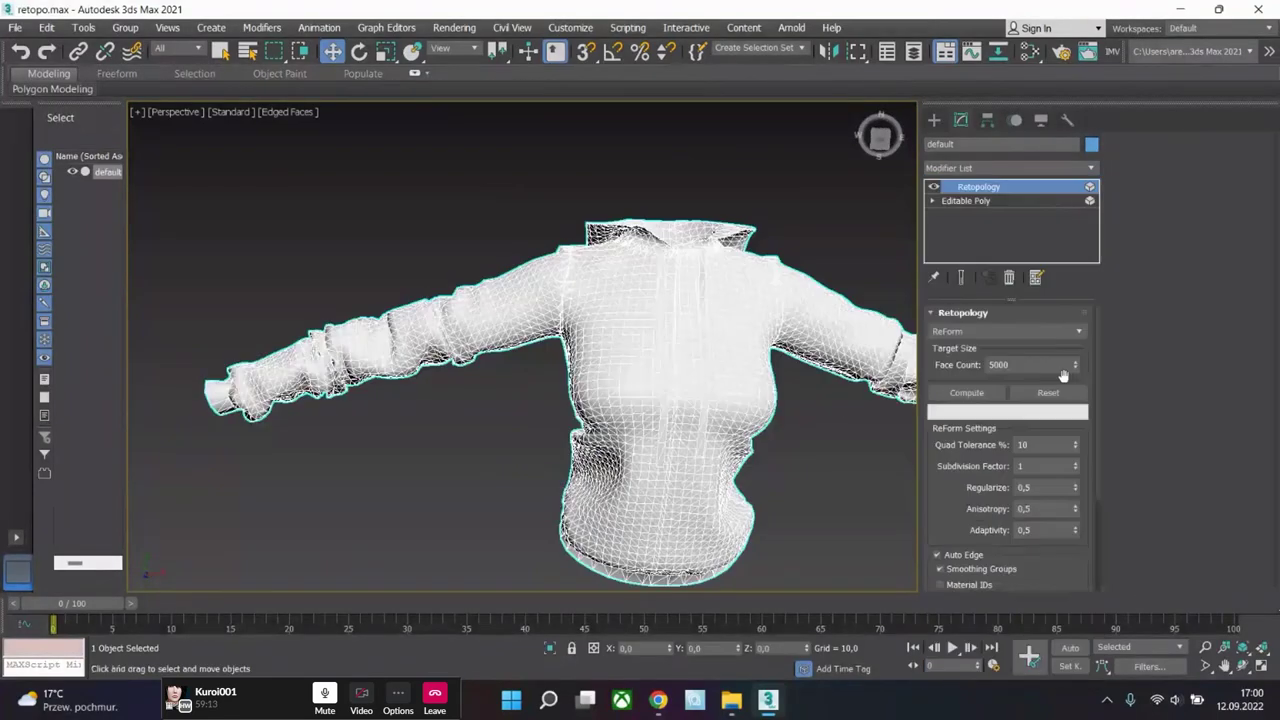
double_click(1051, 487)
type("1")
left_click(978, 396)
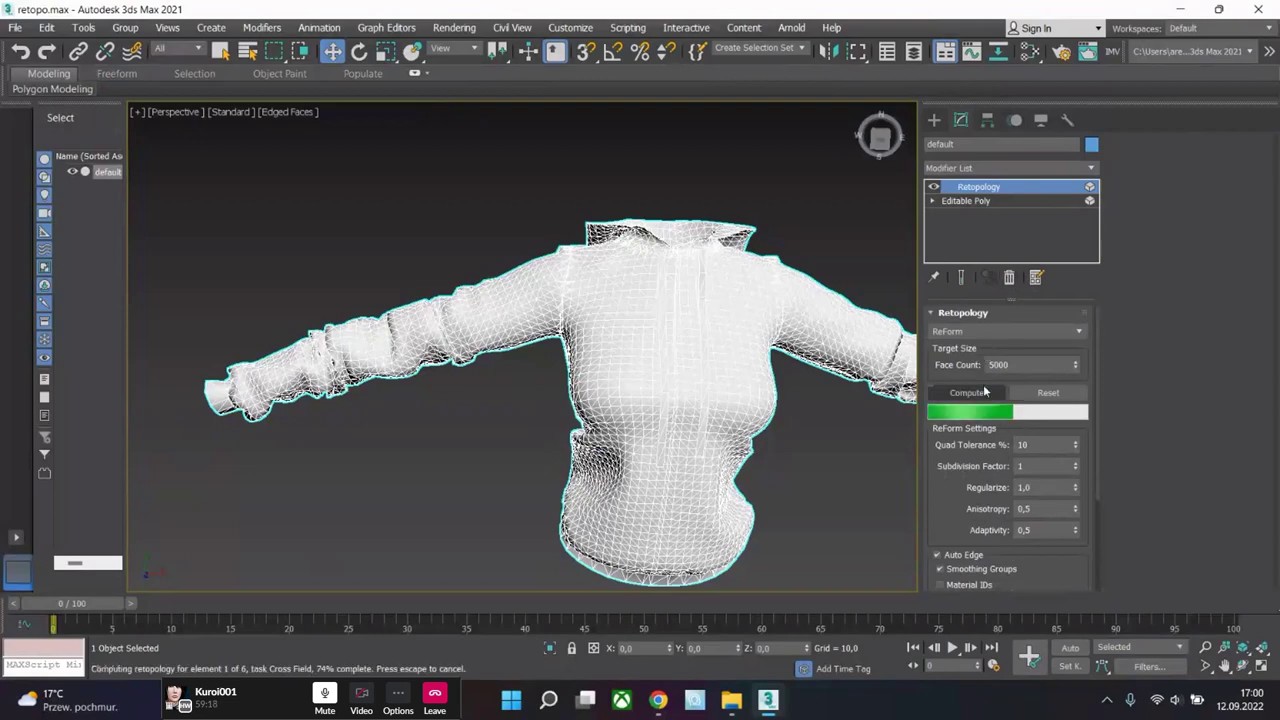
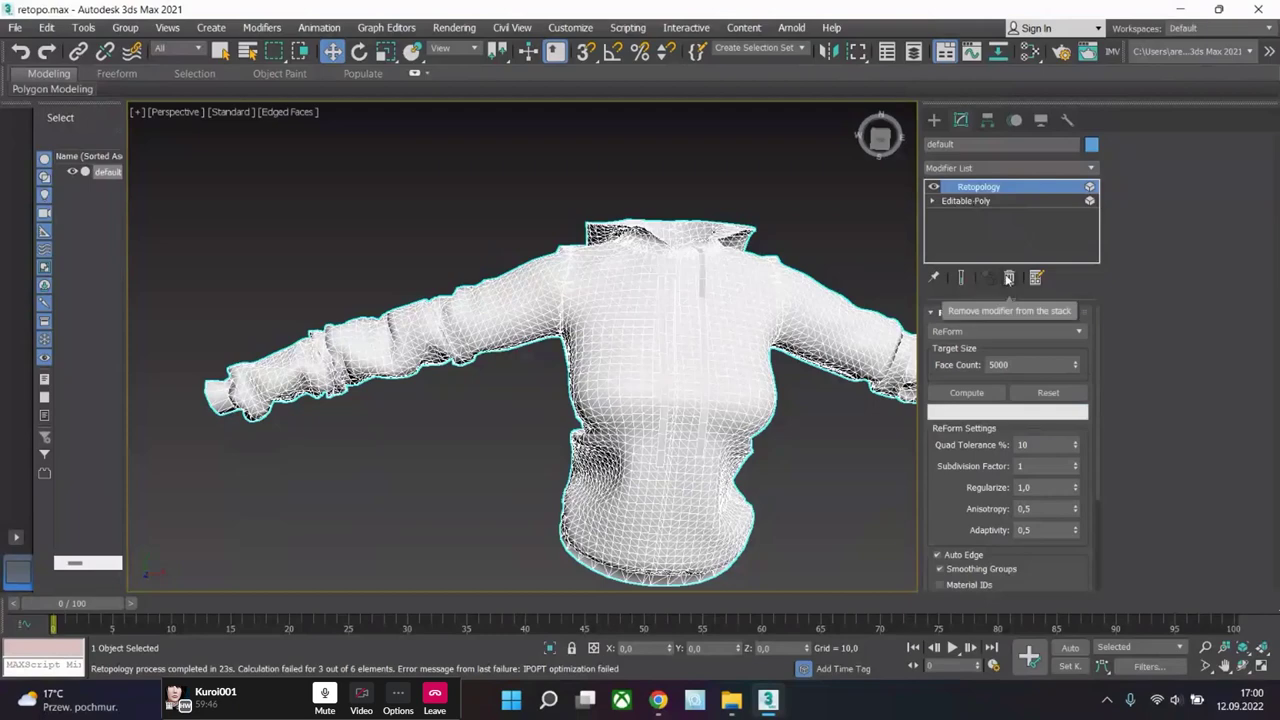
- Remove the Retopology modifier and weld the selected hoodie vertices
left_click(1009, 277)
left_click(961, 332)
scroll(758, 440, "down", 5)
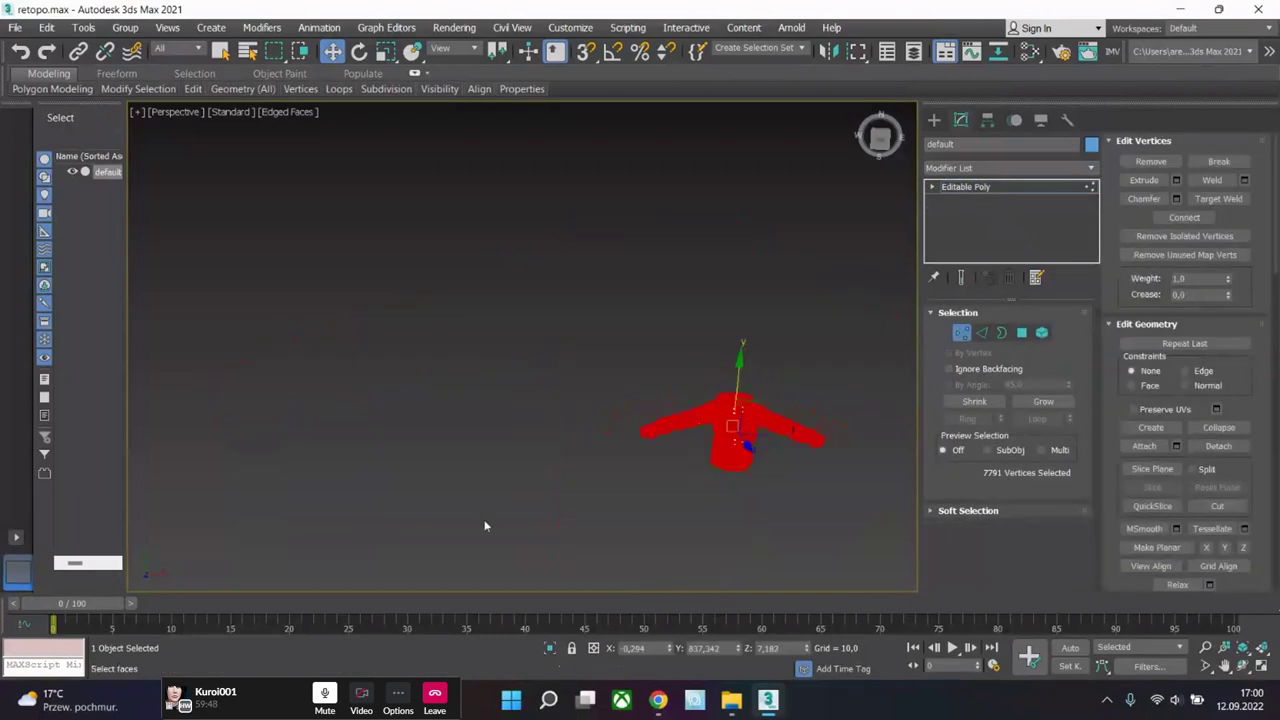
right_click(770, 420)
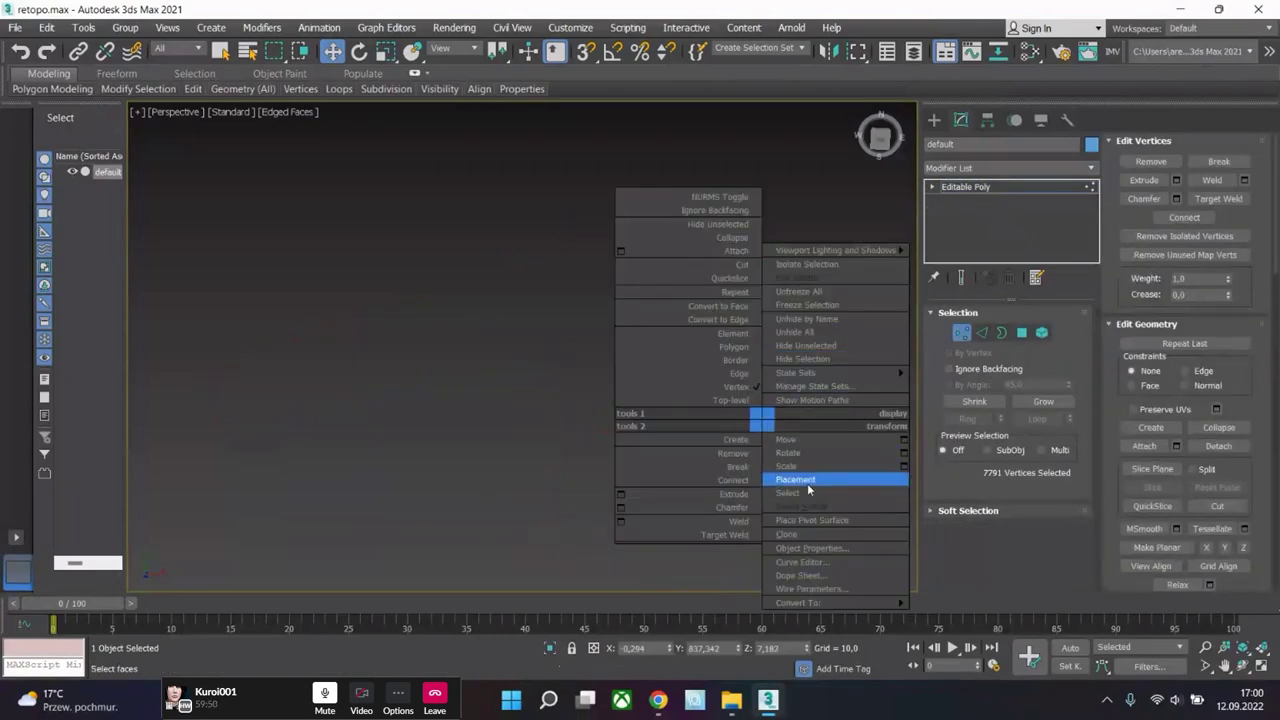
left_click(738, 521)
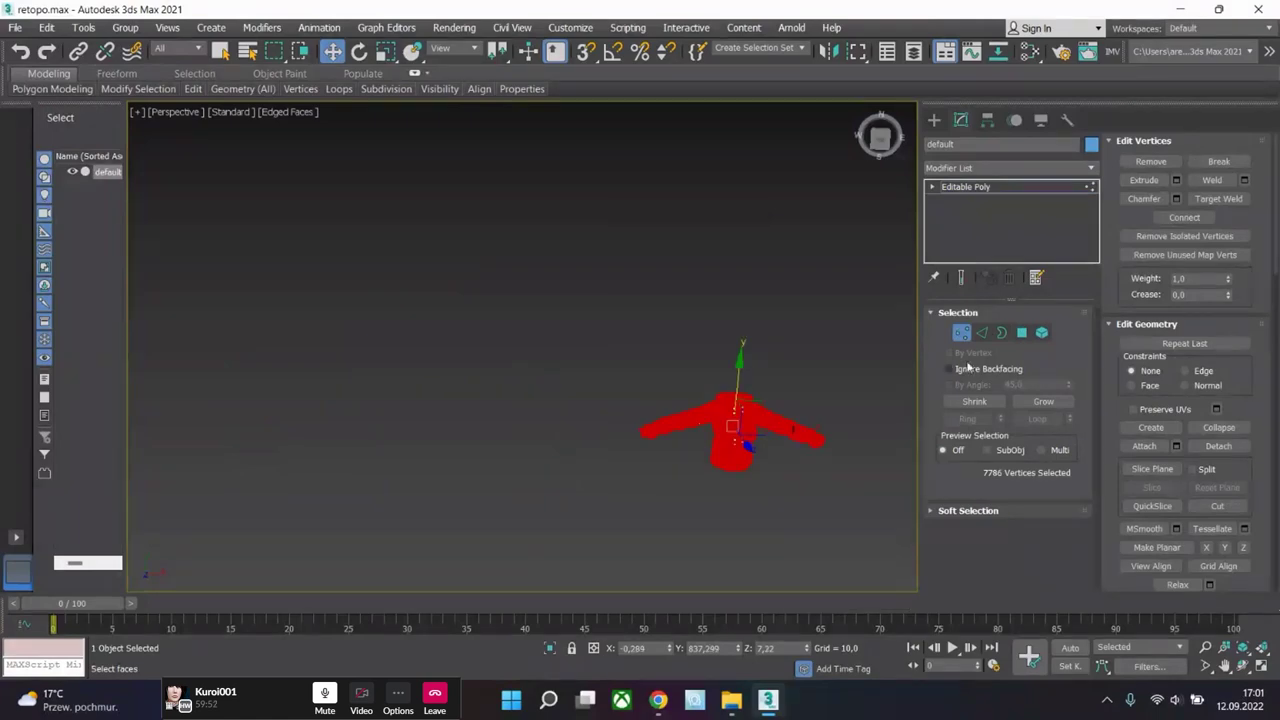
- Rerun Retopology on the hoodie with Regularize 1,0, then delete the modifier after it fails
left_click(1043, 333)
key("z")
left_click(1000, 168)
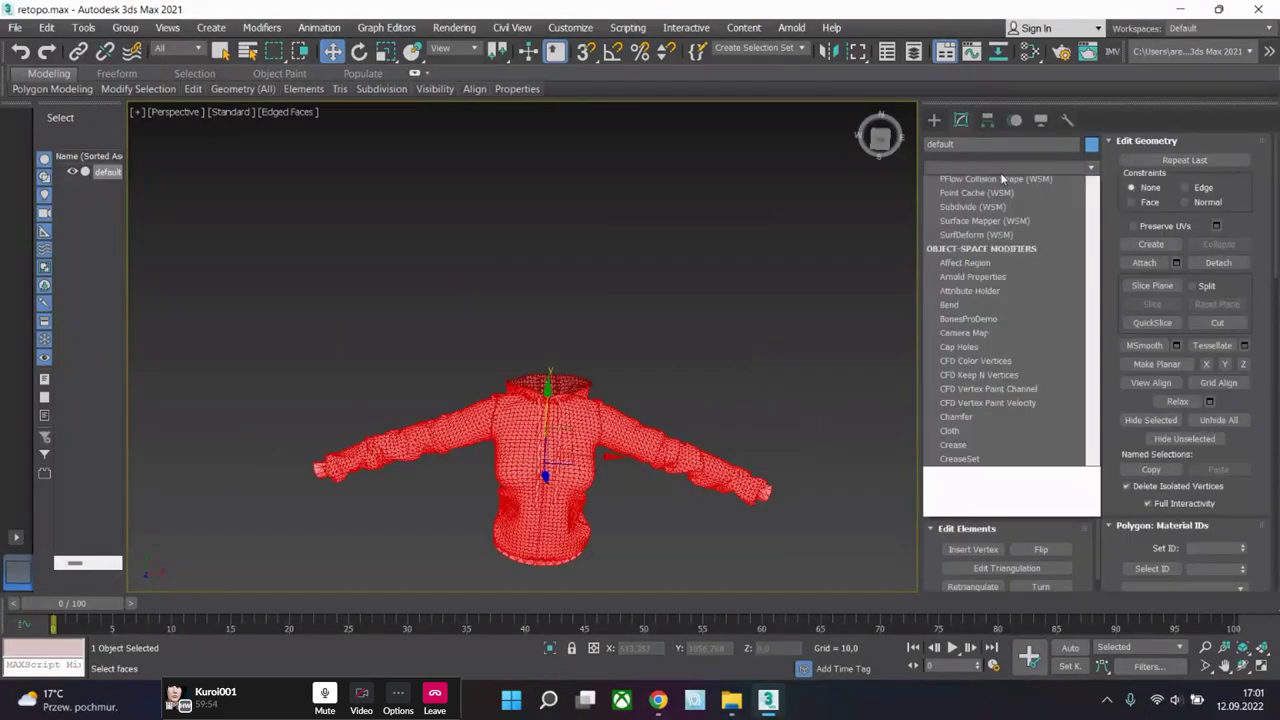
scroll(1025, 253, "down", 10)
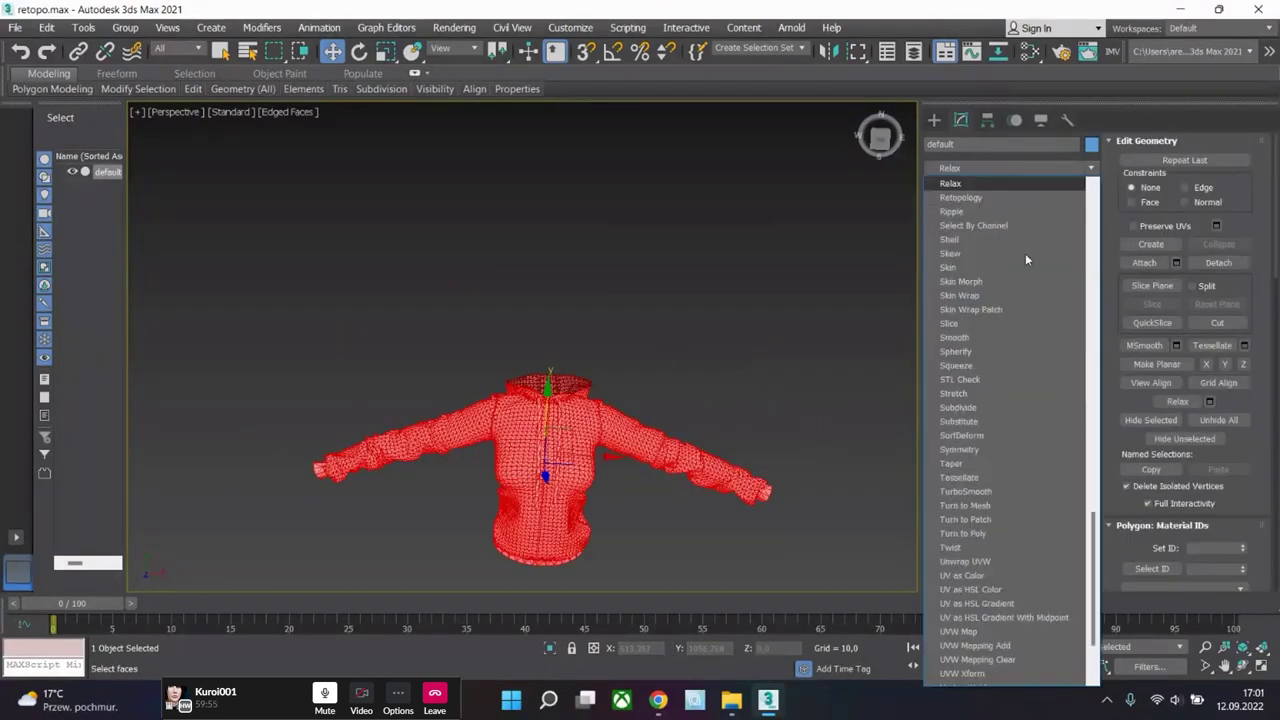
left_click(994, 196)
double_click(1040, 487)
type("1")
left_click(966, 393)
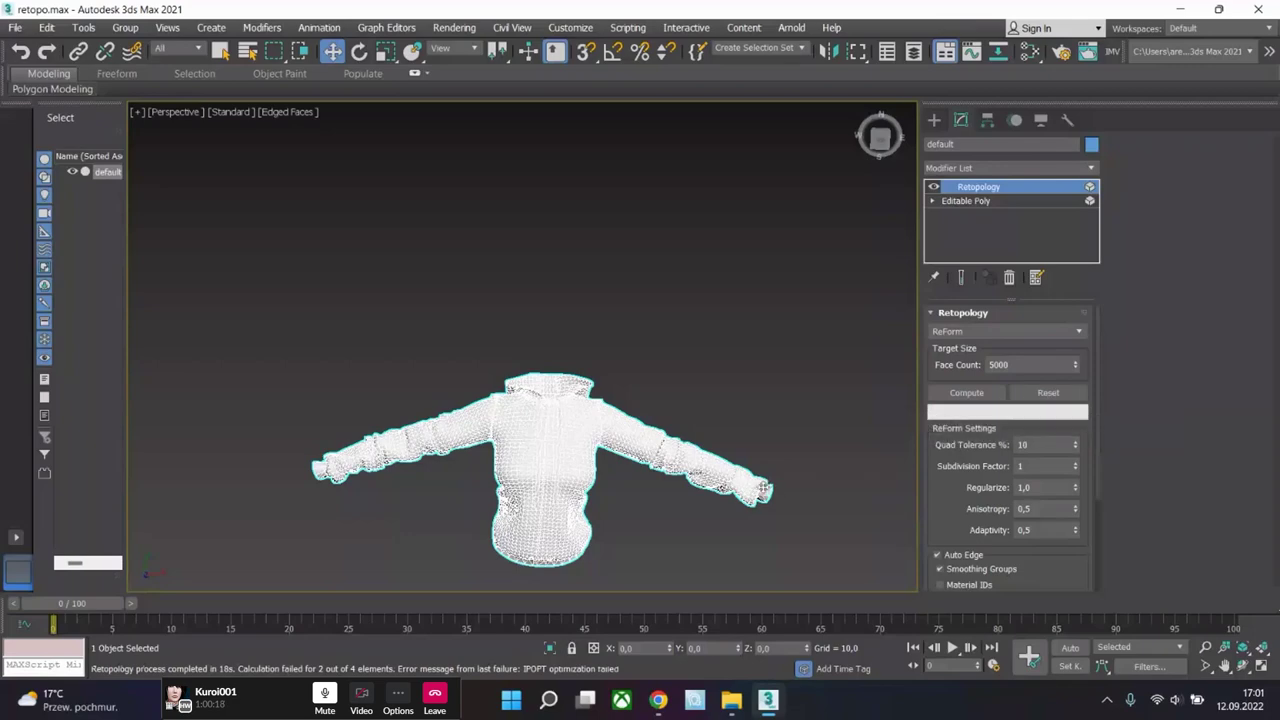
middle_click_drag(738, 518, 771, 486)
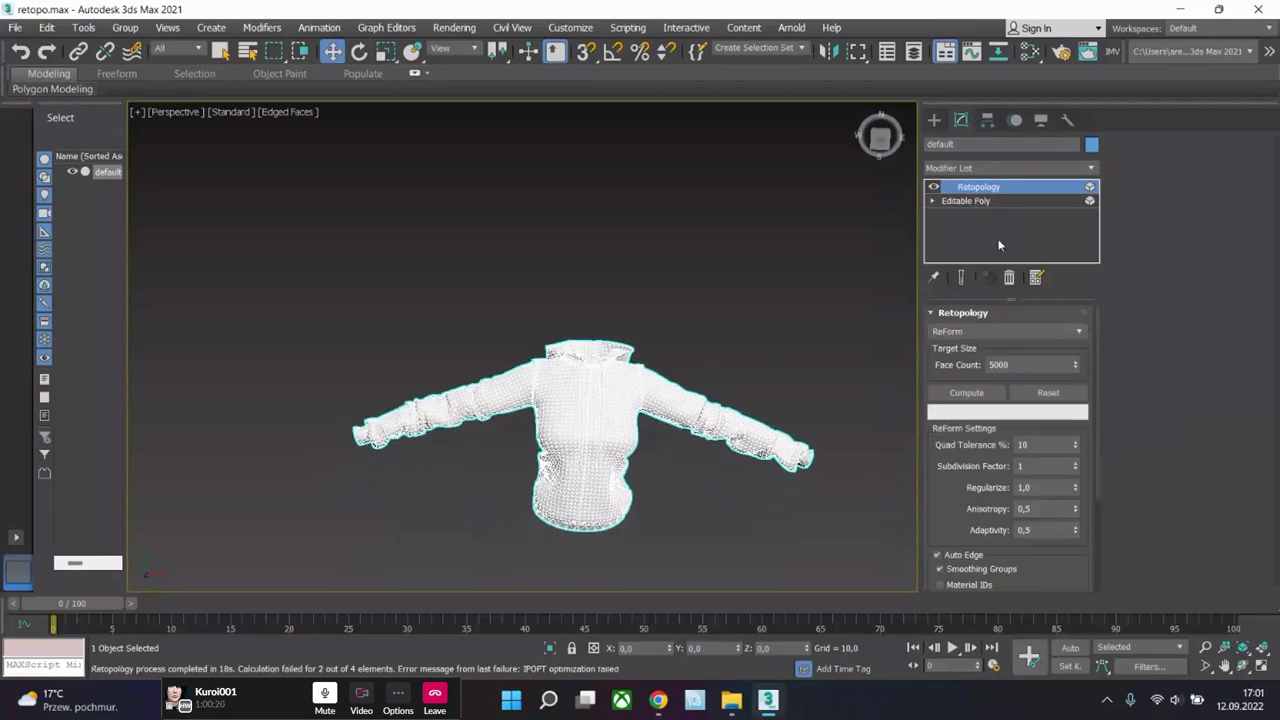
left_click(1008, 277)
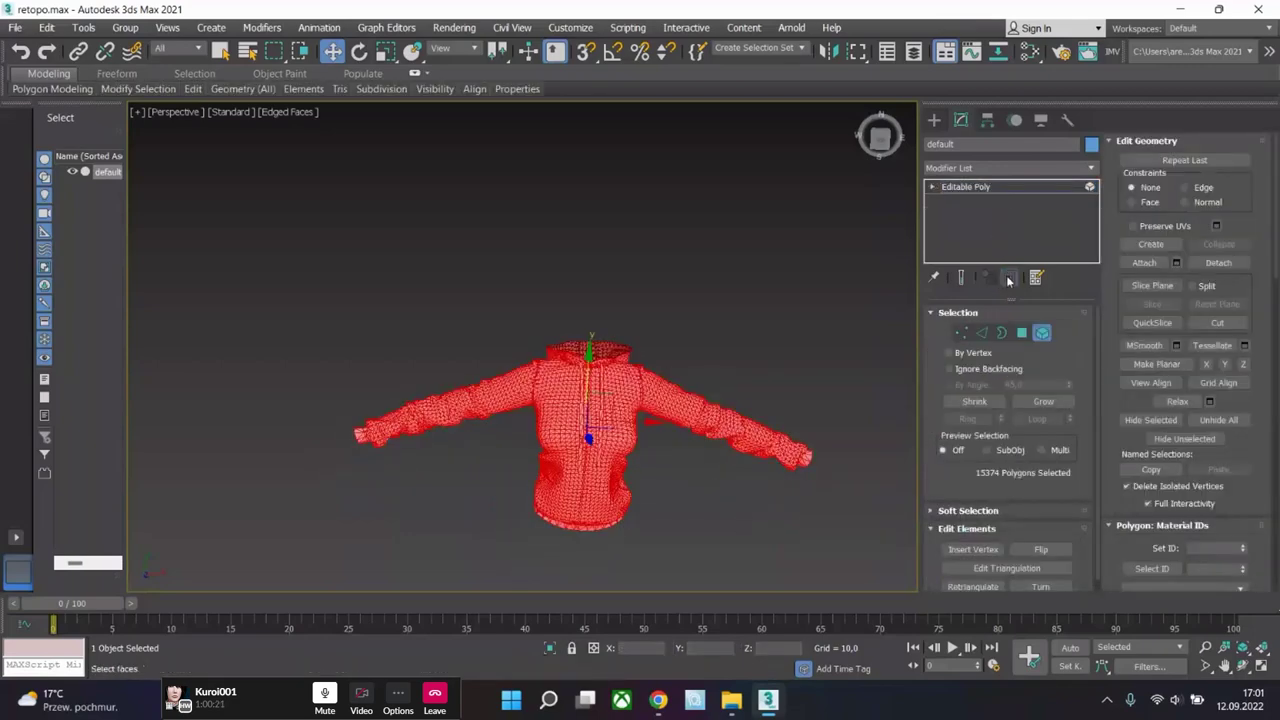
- Switch to Element selection around the hoodie, browsing the modifier list without adding anything
left_click(1022, 333)
scroll(594, 470, "up", 5)
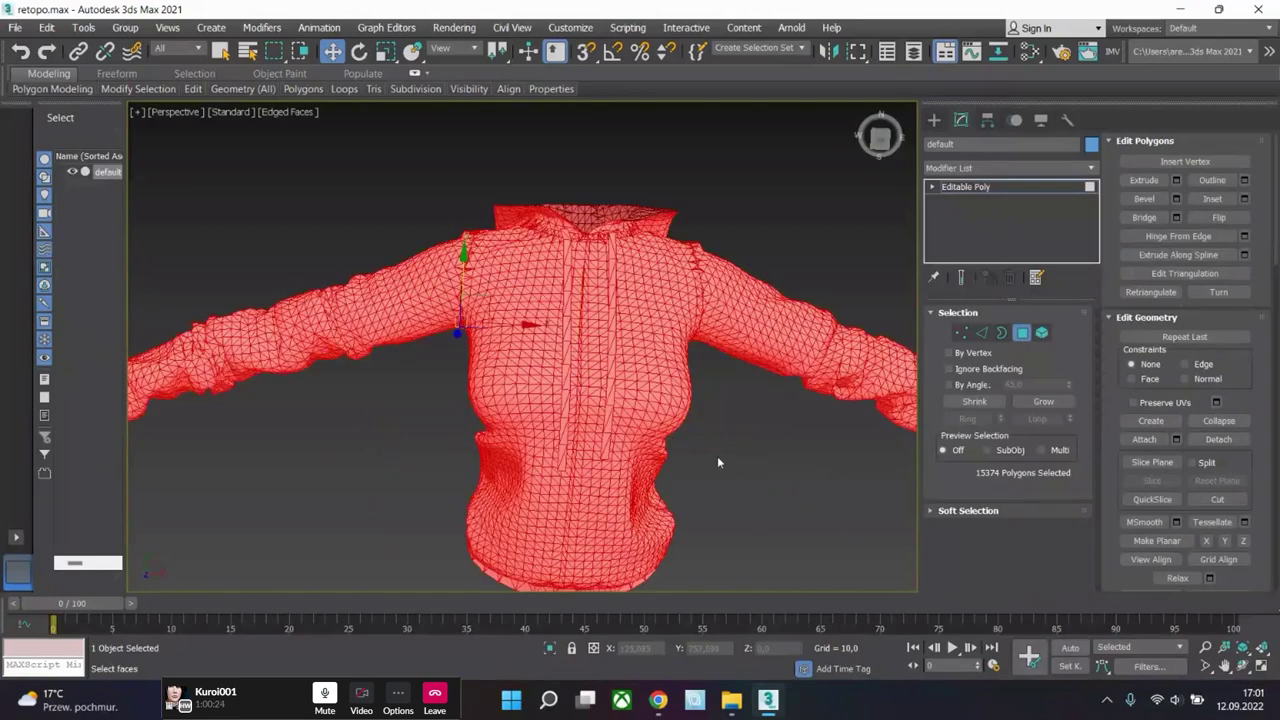
middle_click_drag(657, 396, 530, 327, "alt")
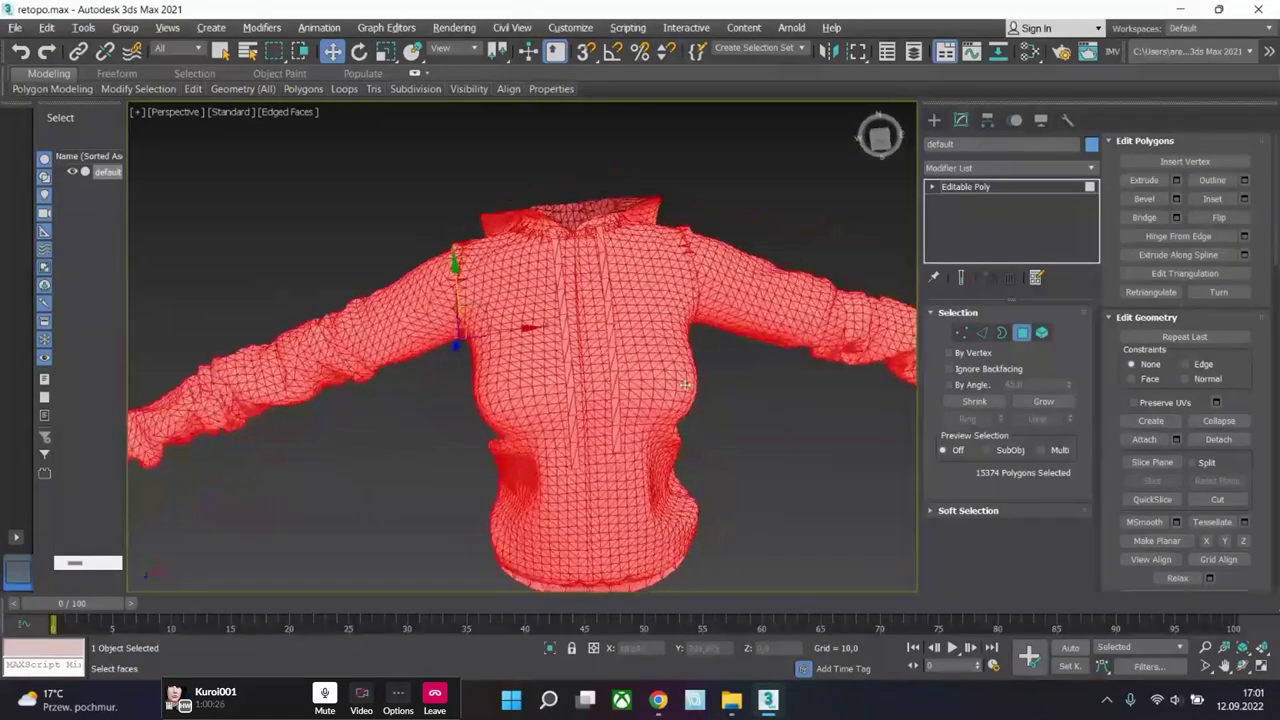
left_click(1043, 334)
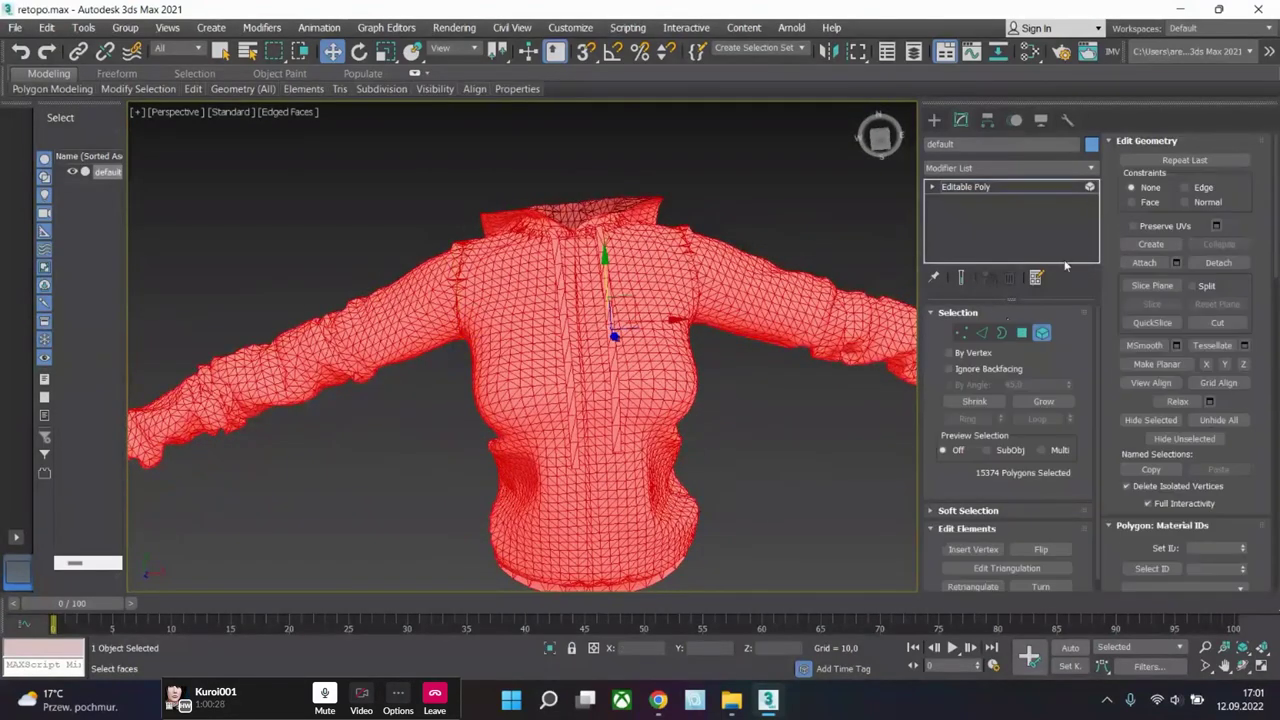
left_click(1091, 168)
left_click_drag(1094, 266, 1117, 629)
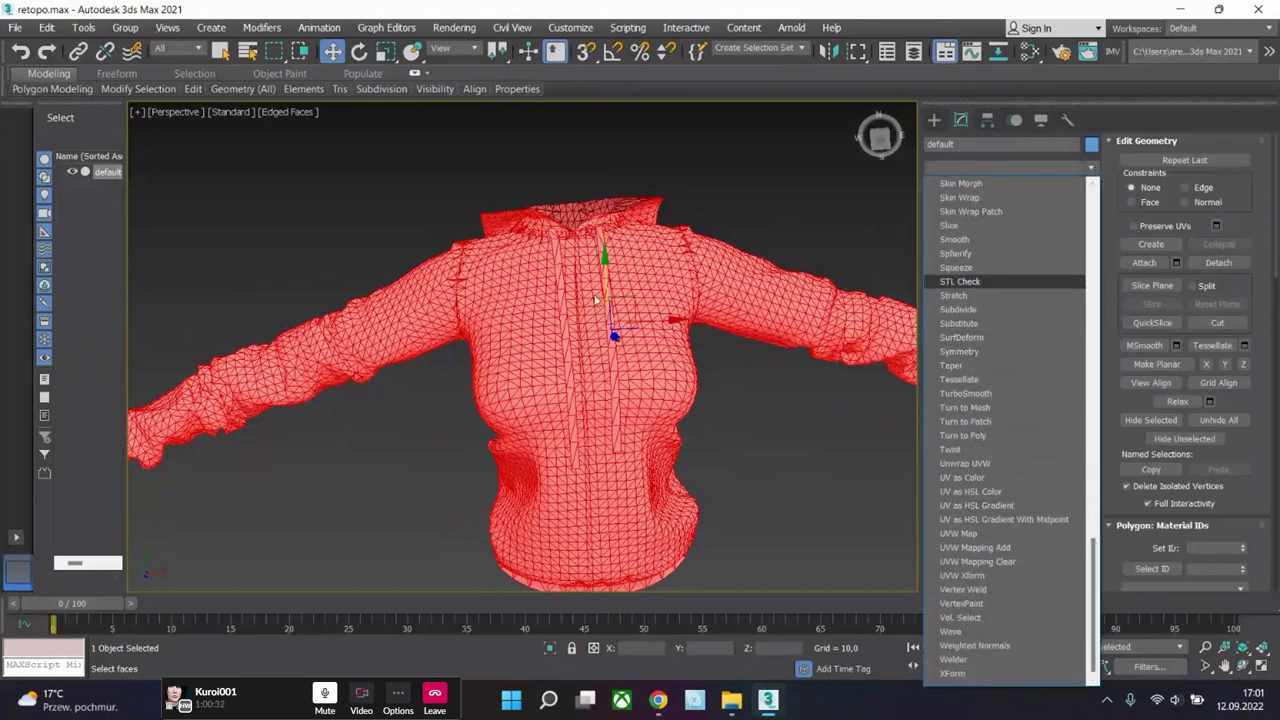
left_click(749, 391)
- Deselect the drawstrings, select the zip strip, undo back to the whole hoodie and delete it
left_click(602, 330, "alt")
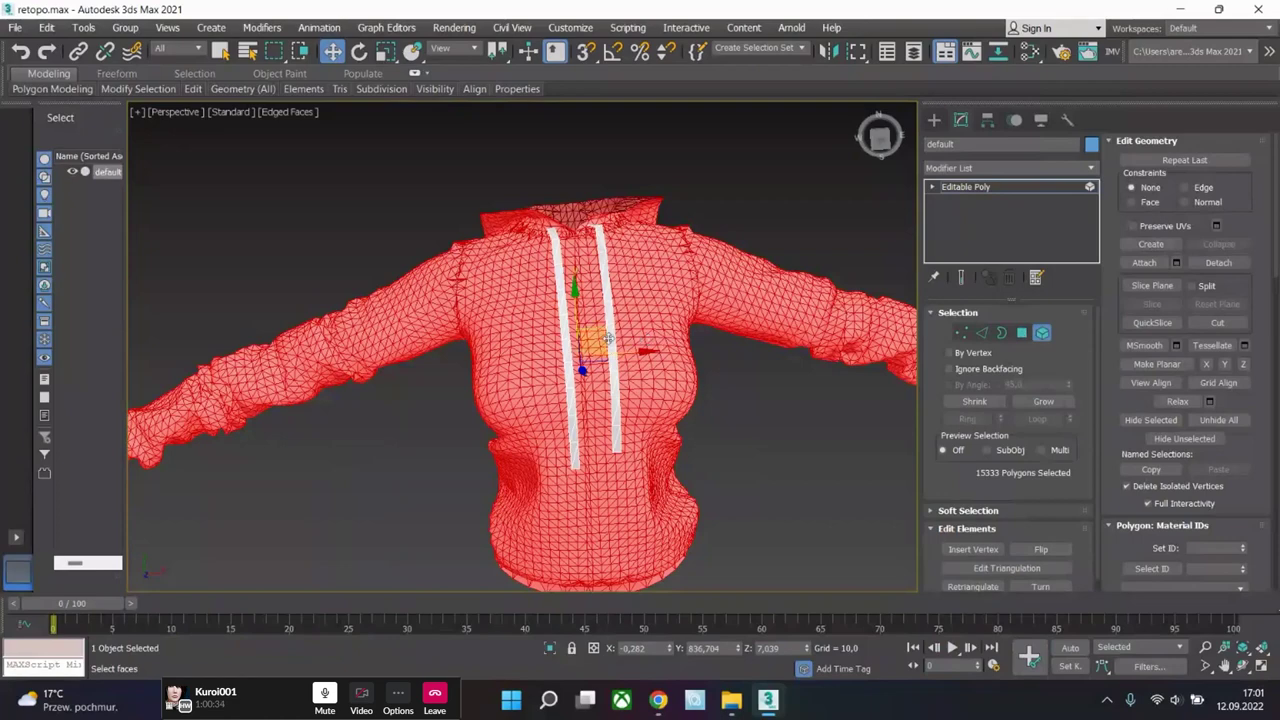
left_click(607, 336)
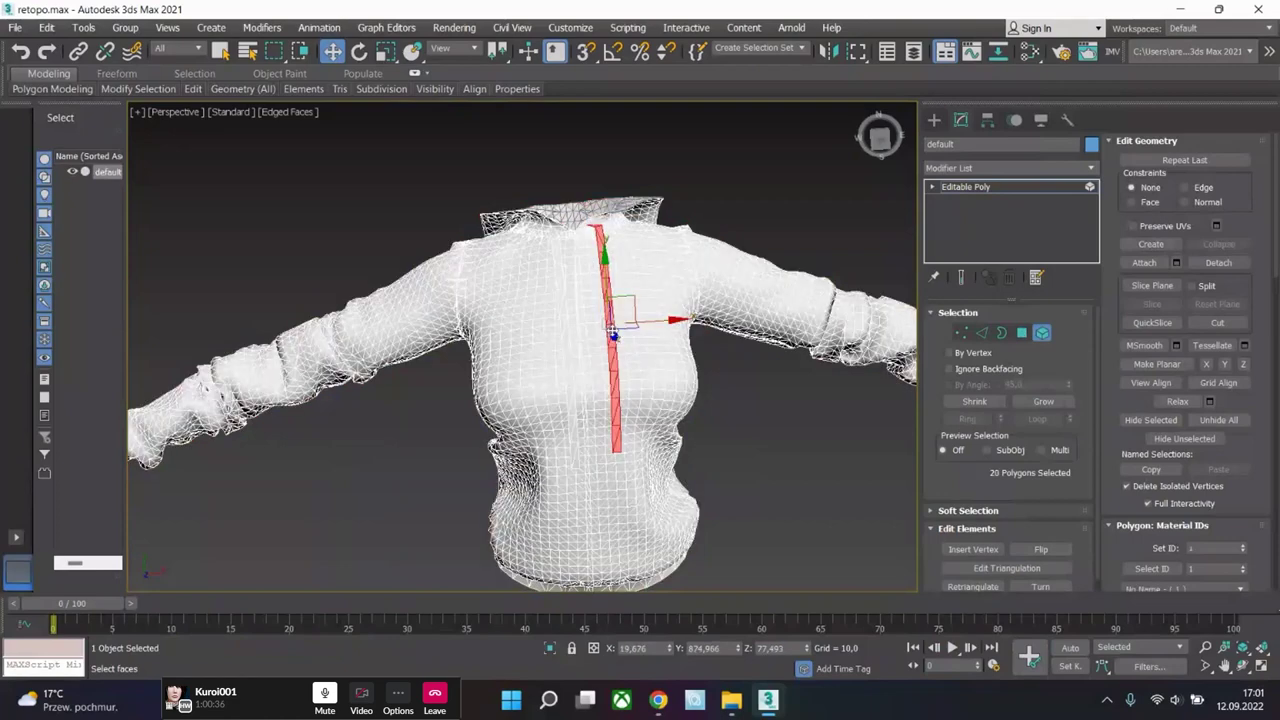
key("ctrl+z")
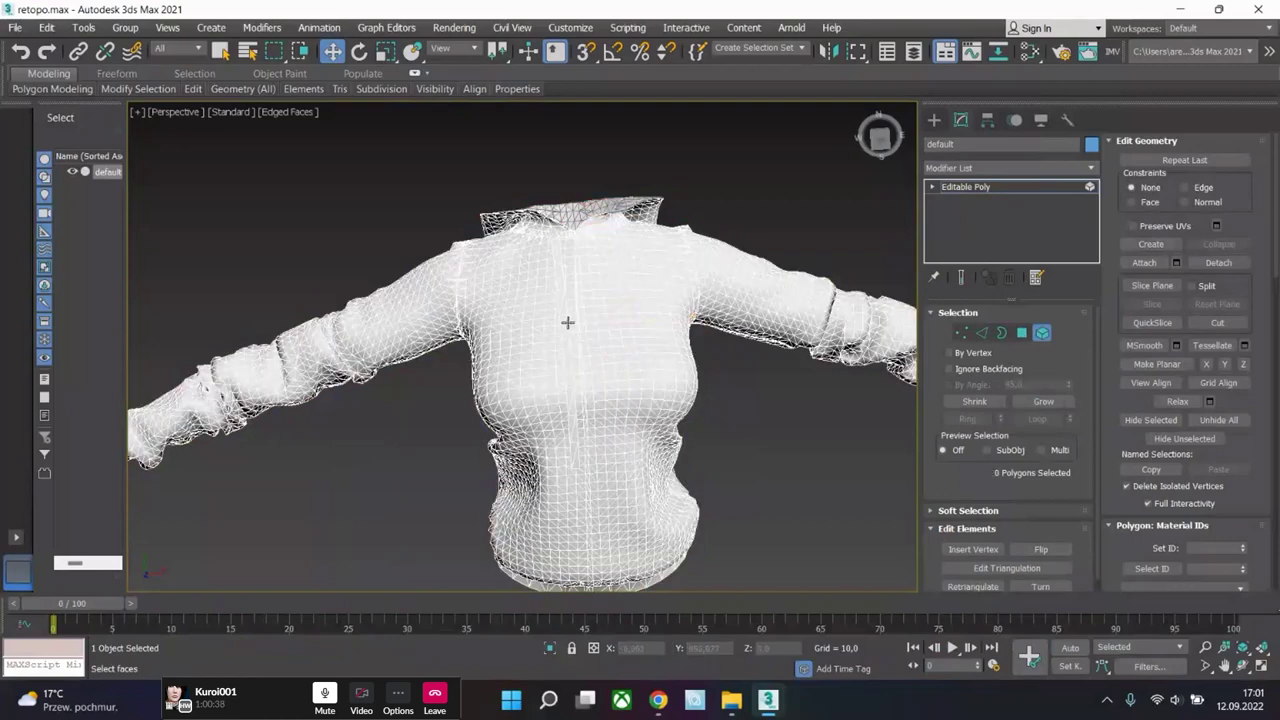
key("ctrl+z")
key("Delete")
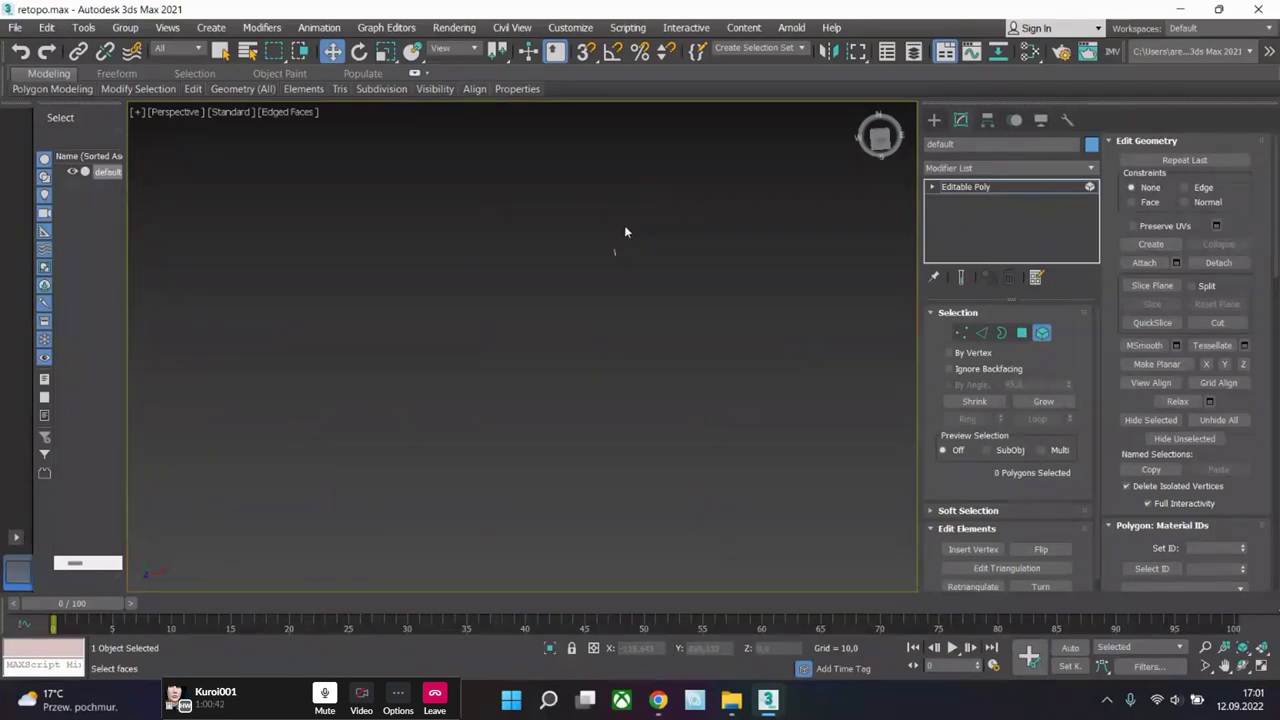
left_click_drag(673, 278, 666, 277)
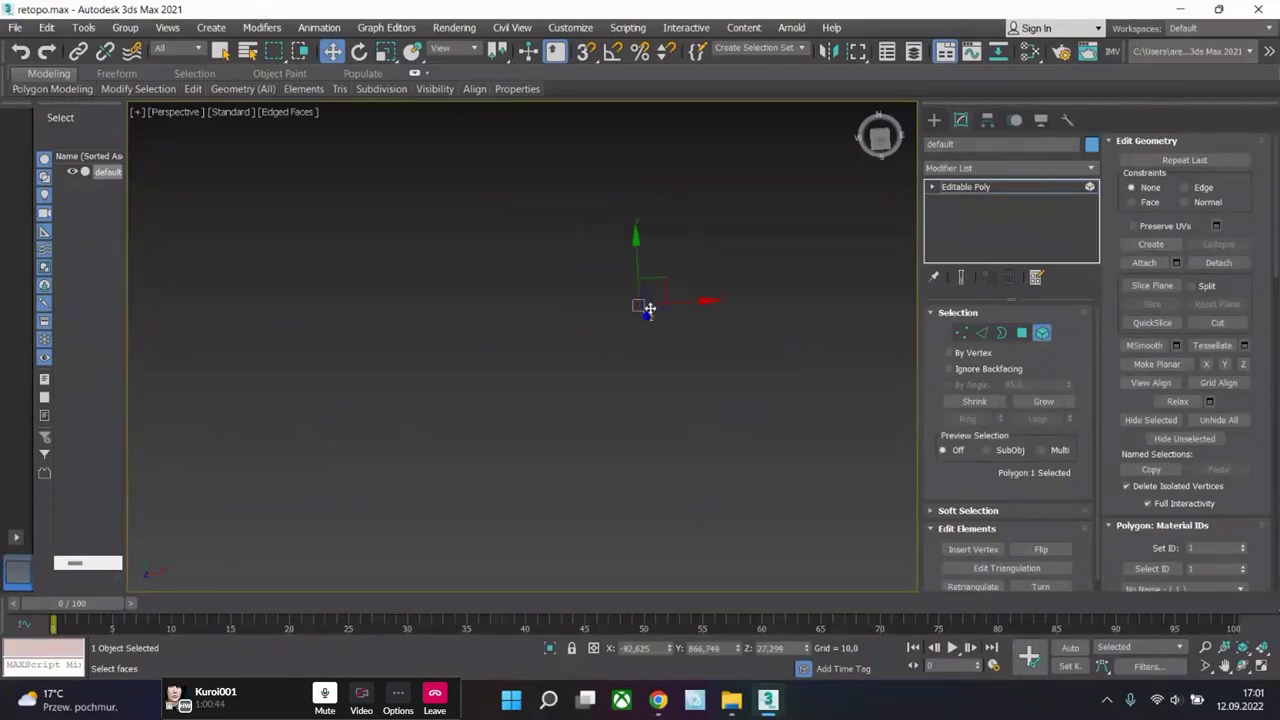
- Restore the deleted hoodie mesh and inspect the thin polygons around the zip
key("ctrl+z")
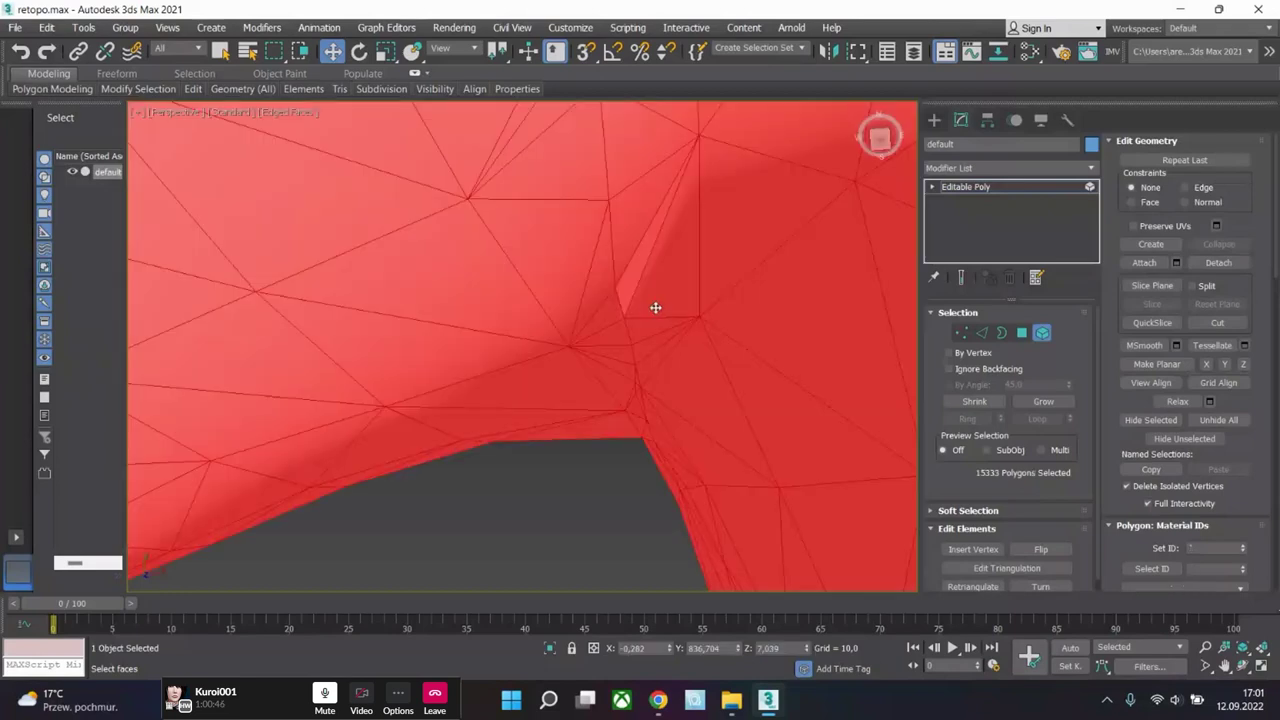
left_click(1041, 332)
left_click(1021, 332)
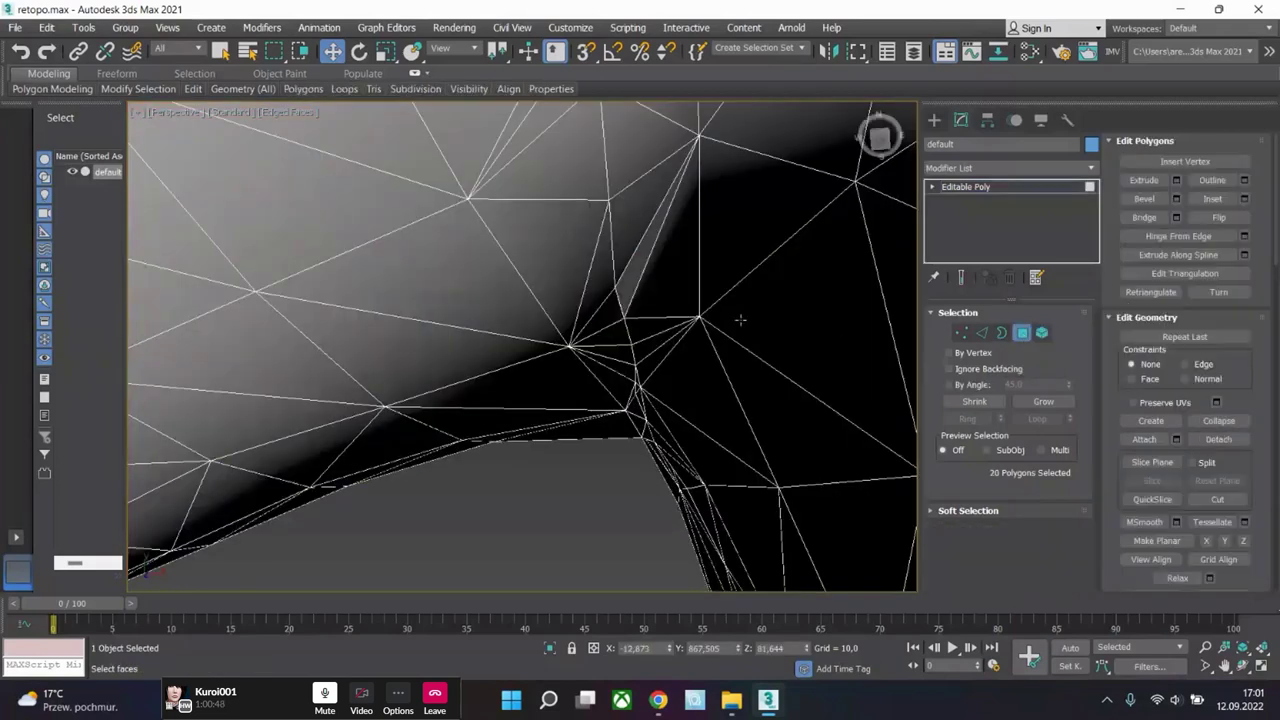
left_click(652, 245)
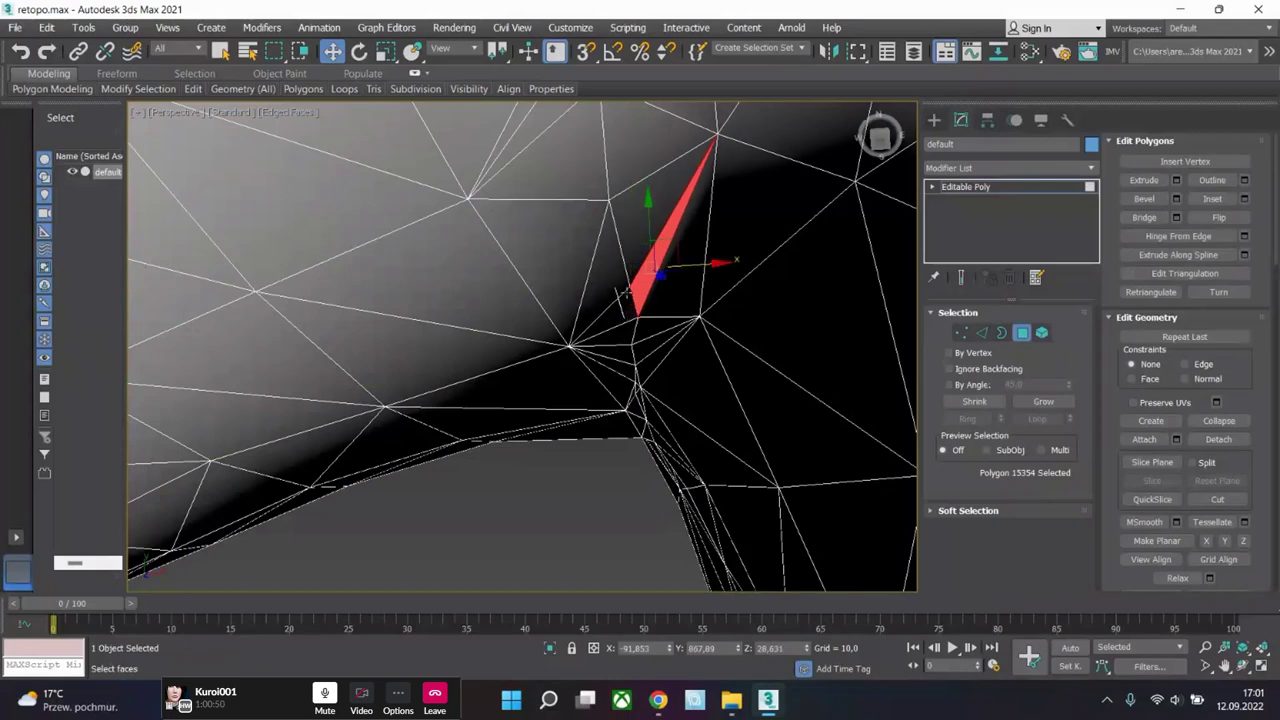
scroll(620, 295, "up", 6)
left_click(614, 334)
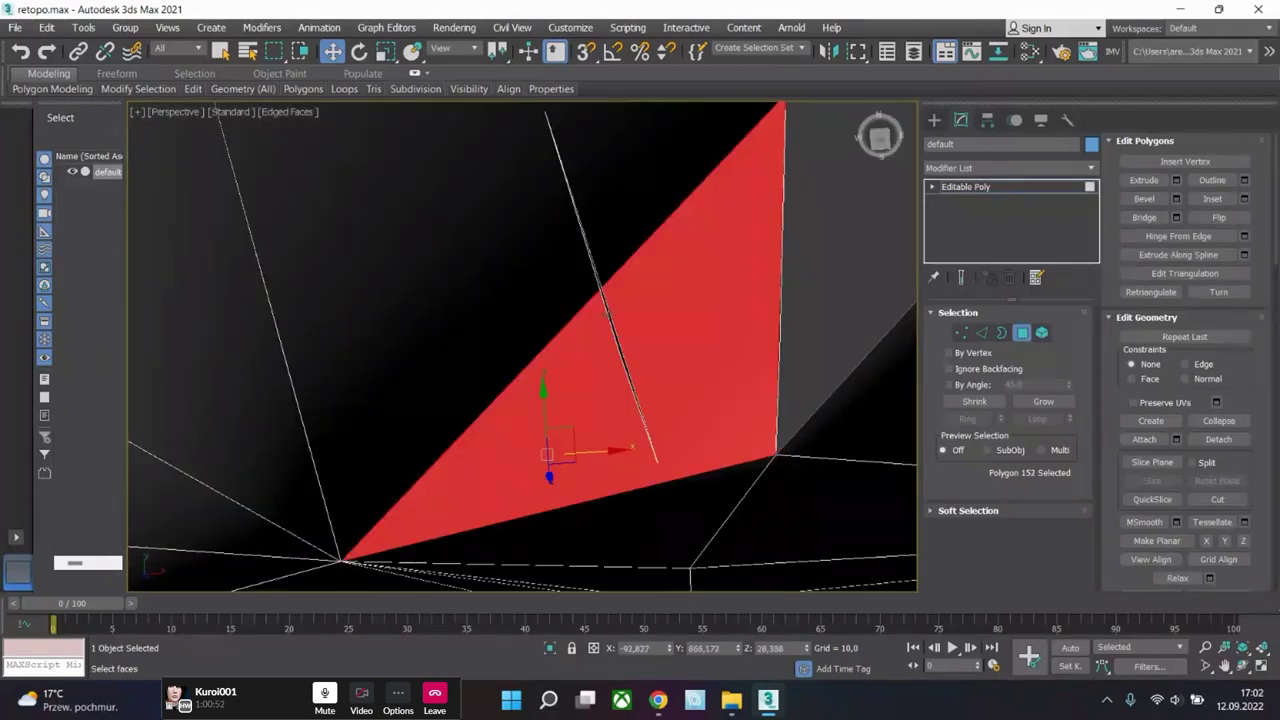
left_click(608, 315)
left_click(609, 315)
scroll(609, 315, "down", 5)
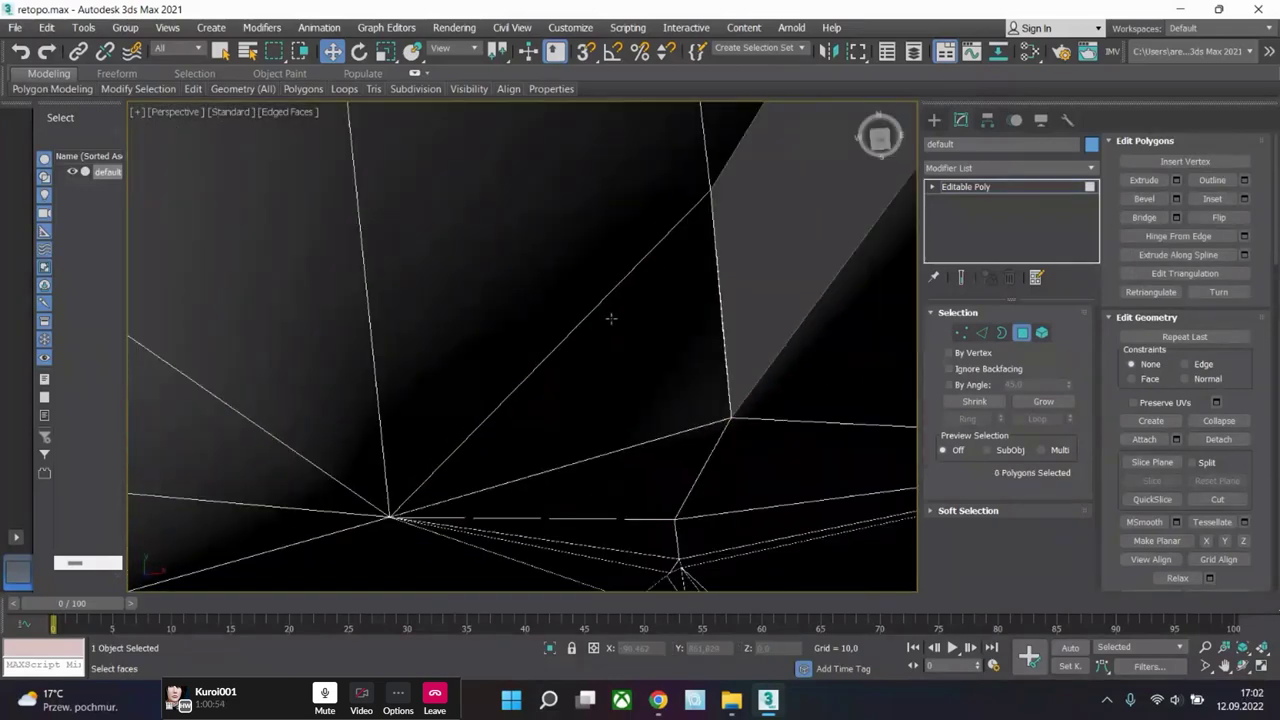
scroll(609, 315, "up", 6)
scroll(590, 240, "down", 5)
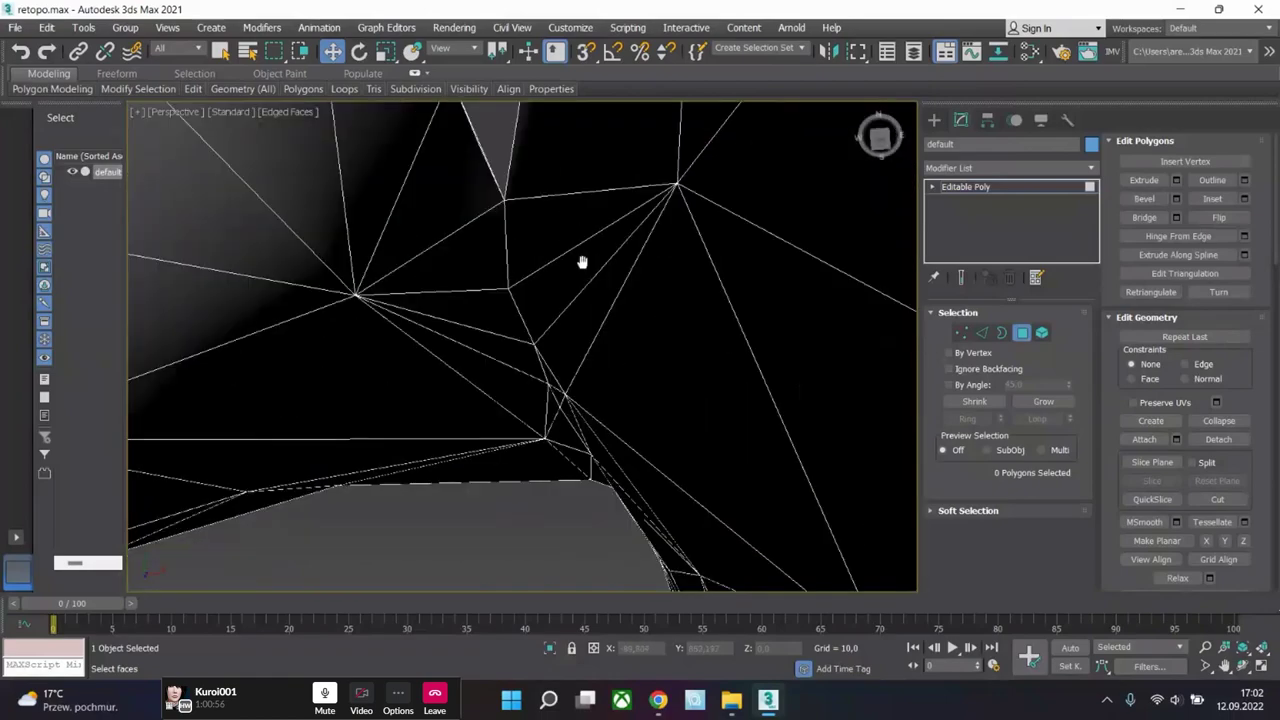
left_click(562, 246)
scroll(562, 283, "down", 4)
scroll(558, 284, "up", 8)
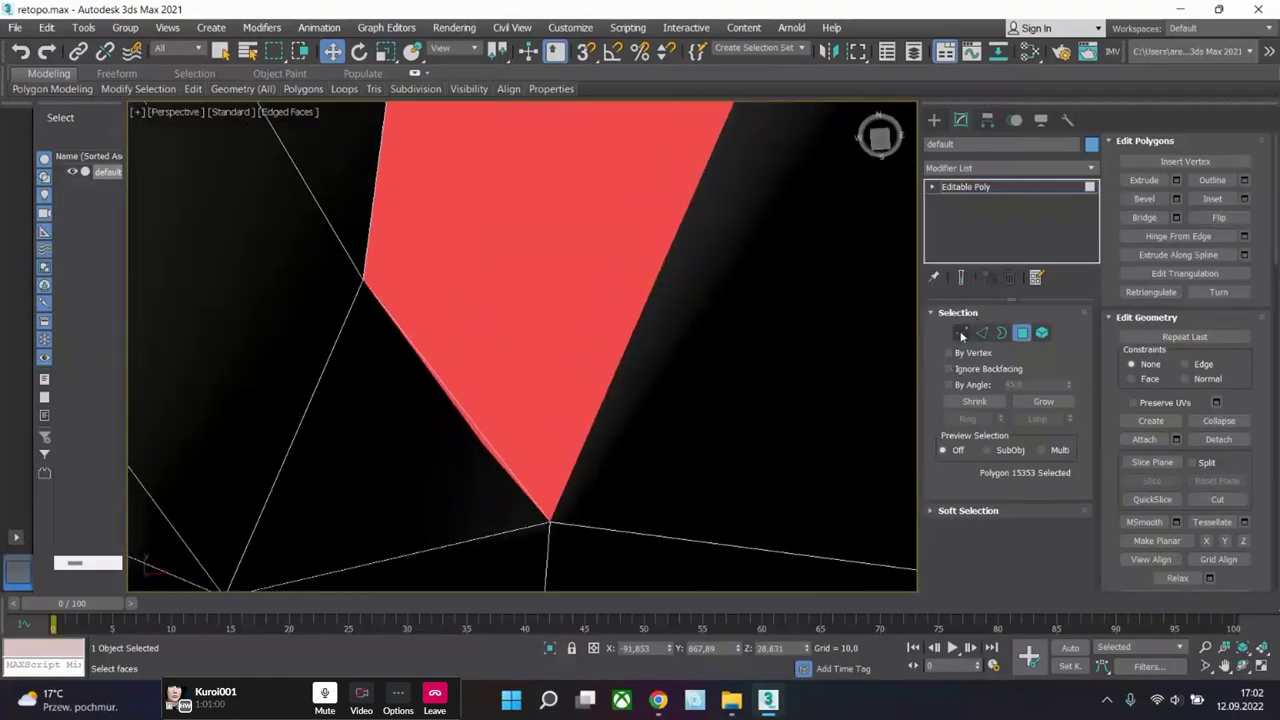
- Select the vertex at the gap triangle's corner and move it down
left_click(961, 333)
left_click(482, 444)
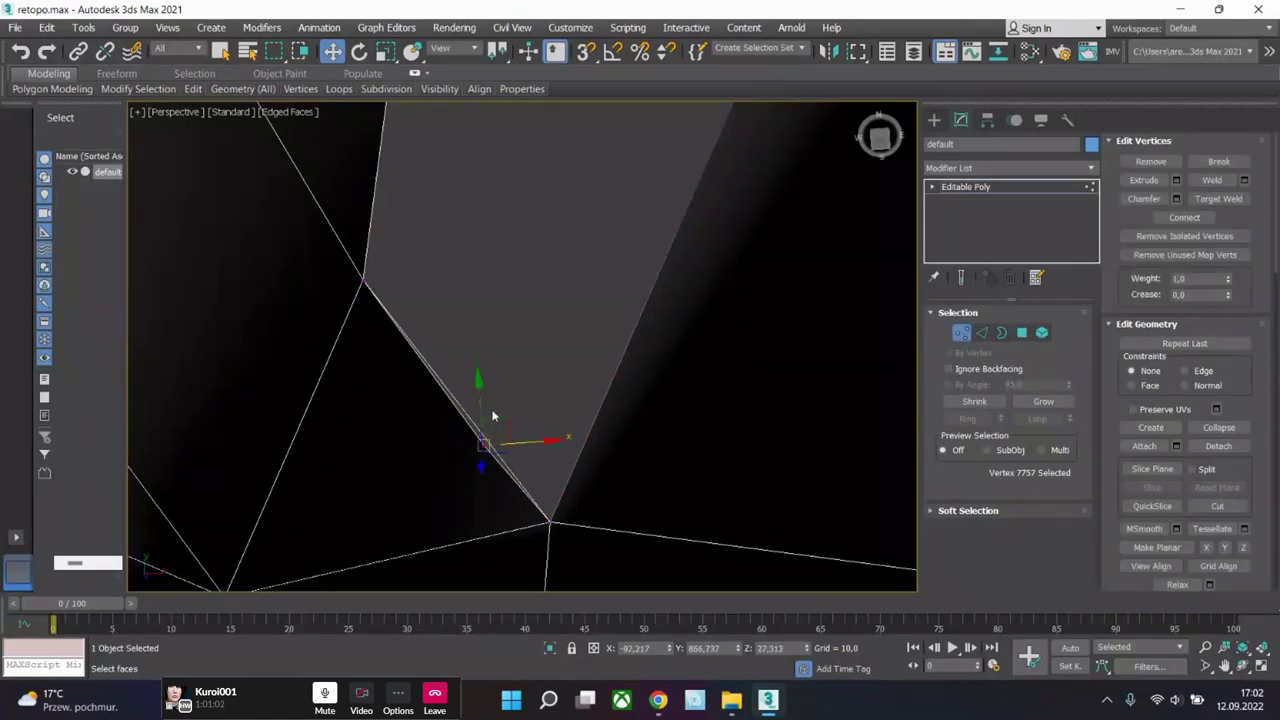
left_click_drag(484, 406, 456, 488)
middle_click_drag(456, 488, 592, 394, "alt")
scroll(685, 385, "down", 8)
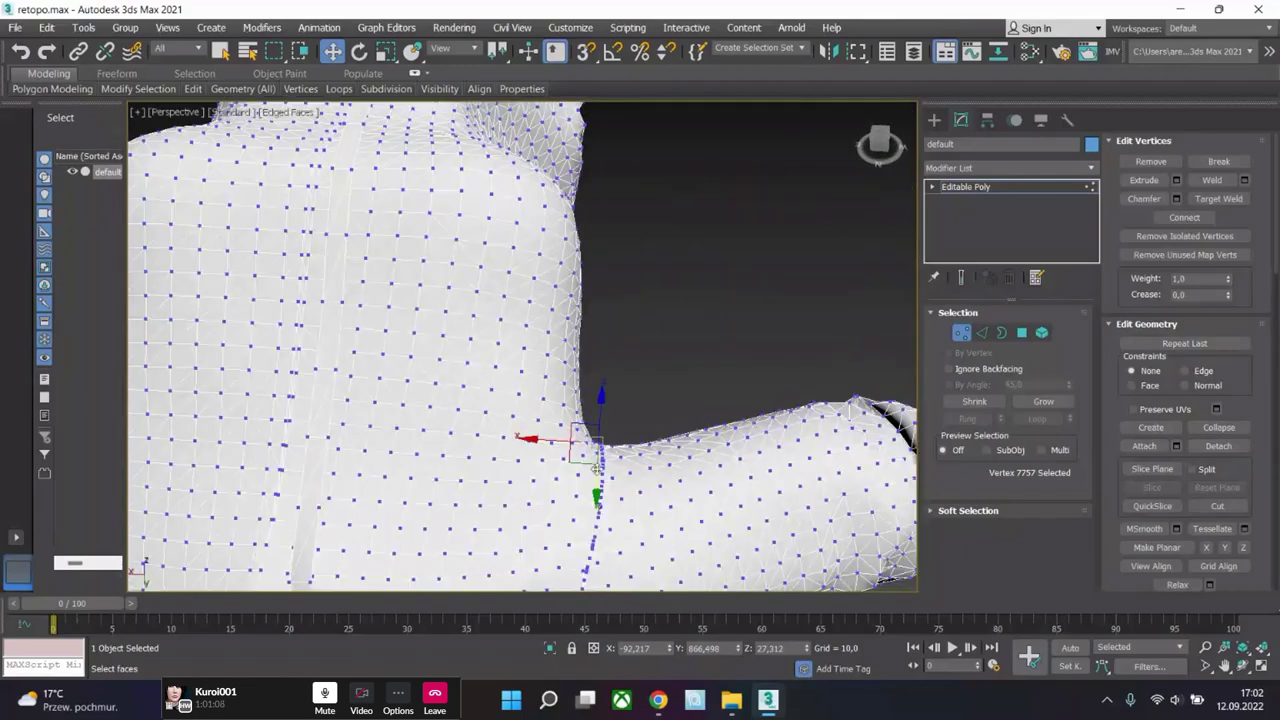
scroll(609, 481, "up", 6)
scroll(557, 480, "down", 3)
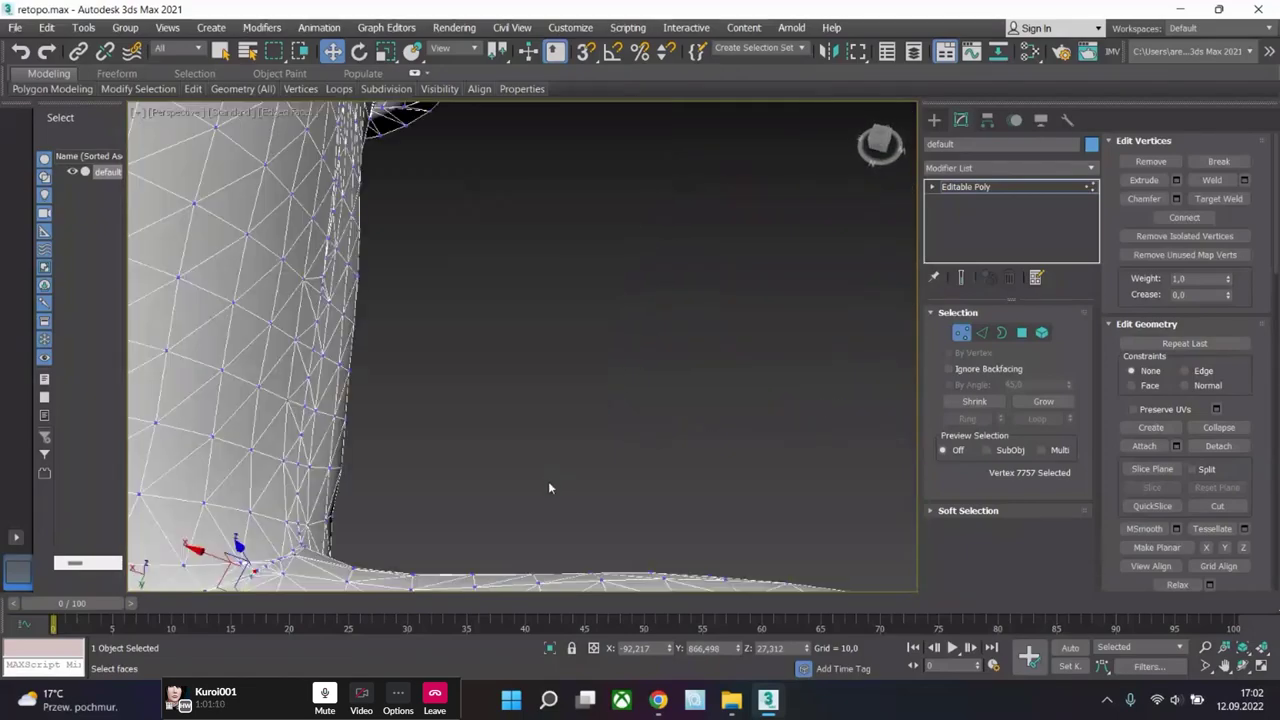
middle_click_drag(551, 486, 545, 350)
scroll(555, 340, "up", 4)
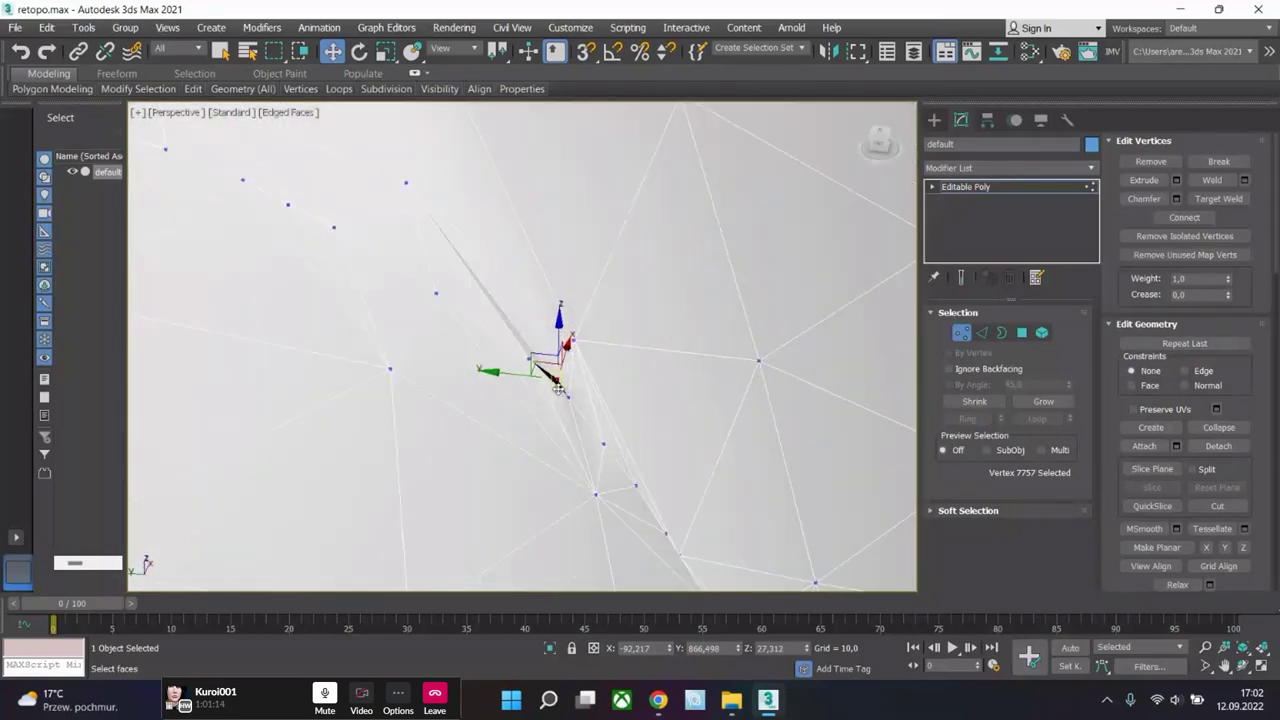
- Move the stray vertex up and Target Weld it onto its neighbour, closing the black gap
left_click_drag(560, 318, 606, 276)
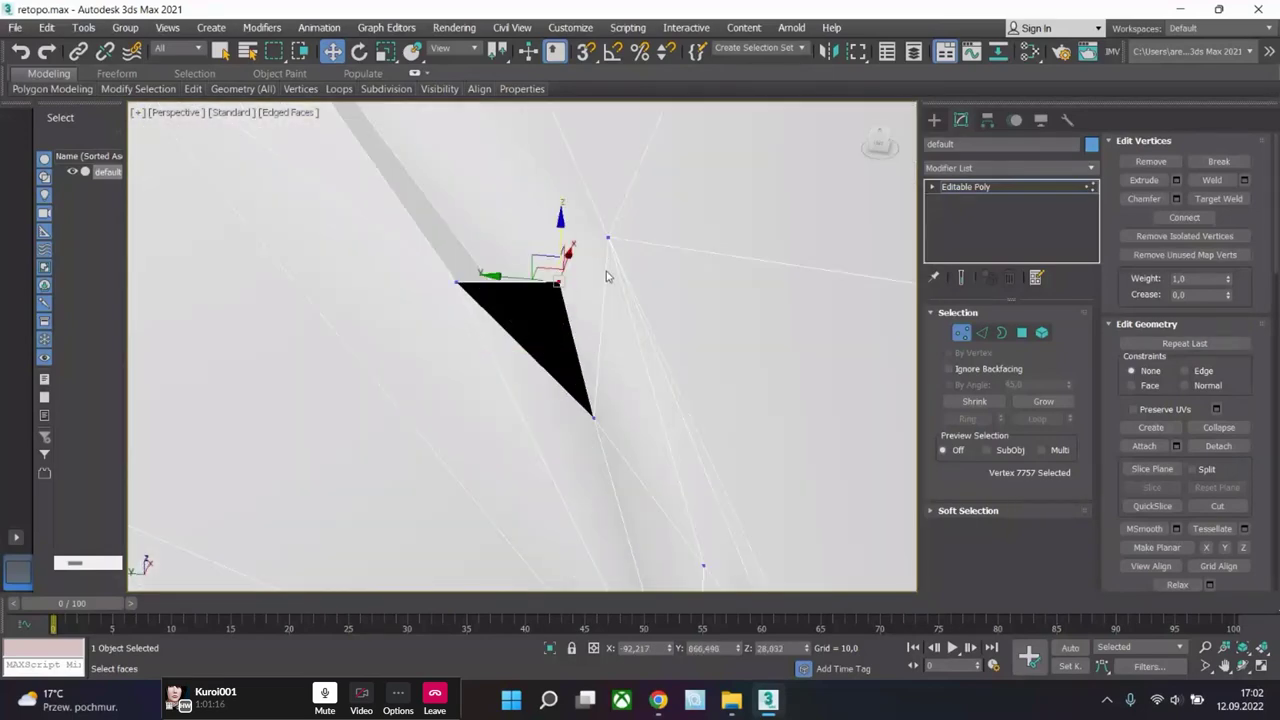
scroll(607, 295, "down", 3)
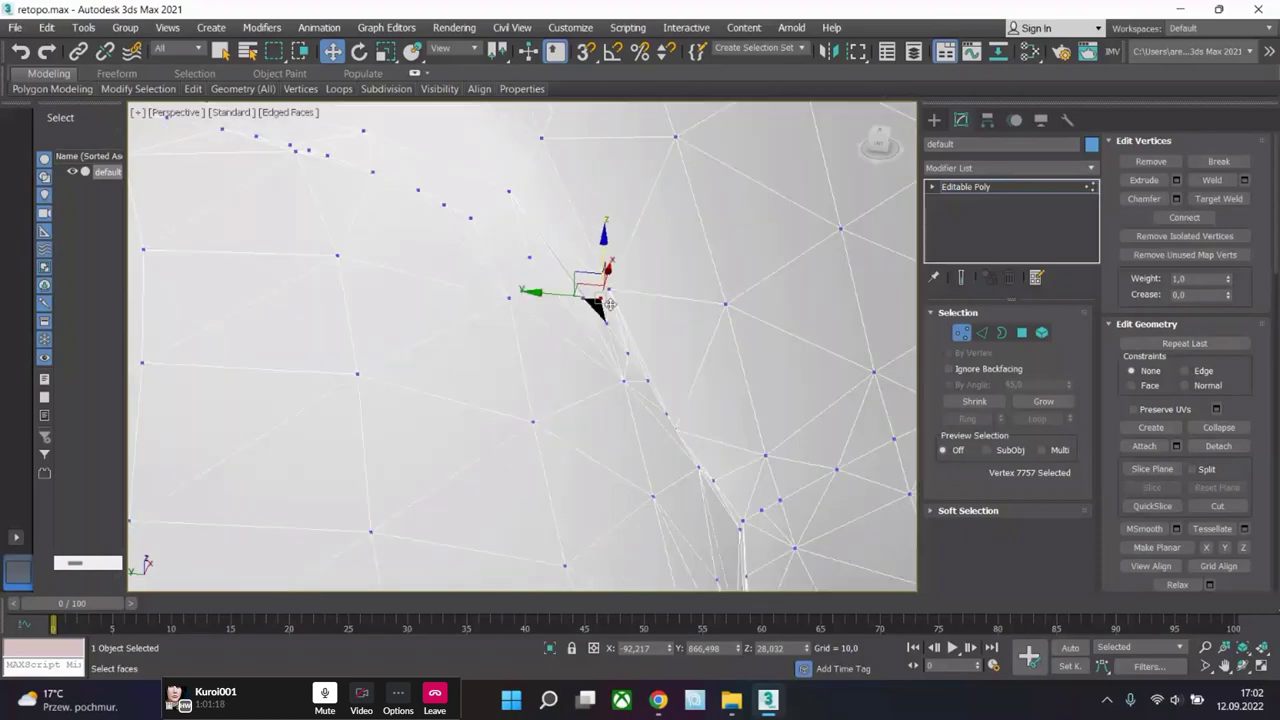
scroll(600, 290, "up", 3)
right_click(566, 281)
left_click(538, 395)
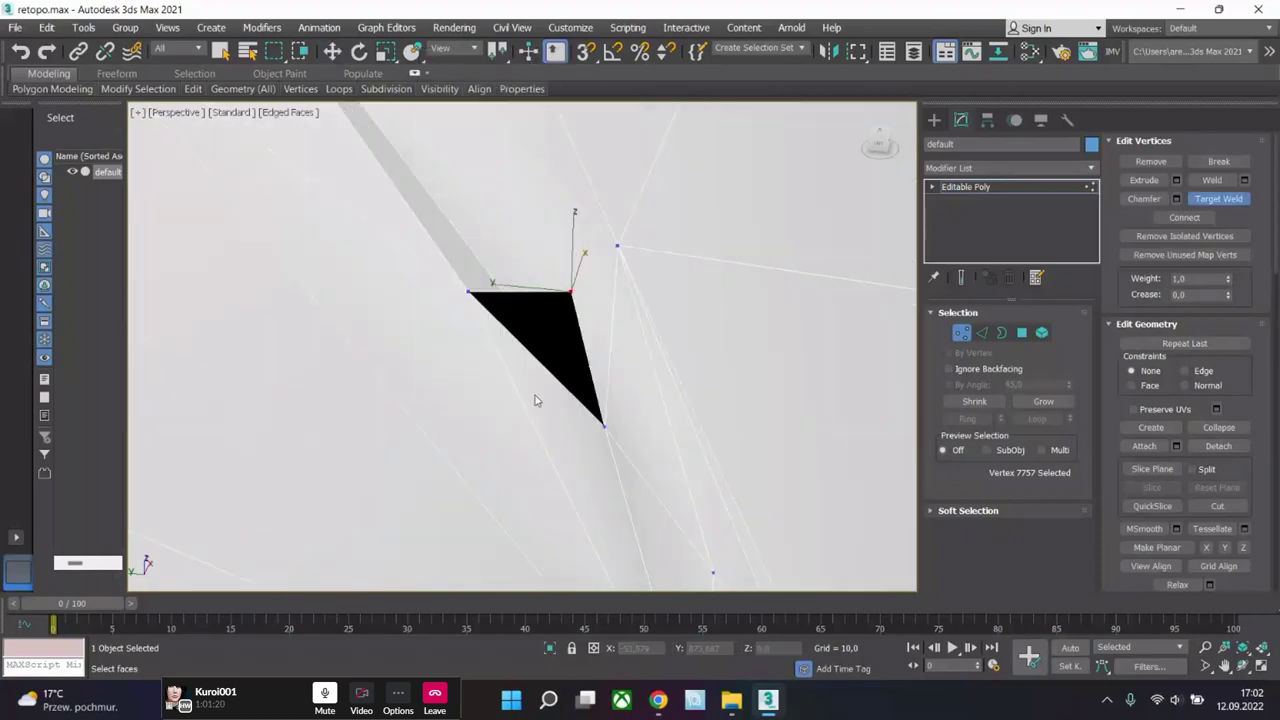
left_click(602, 425)
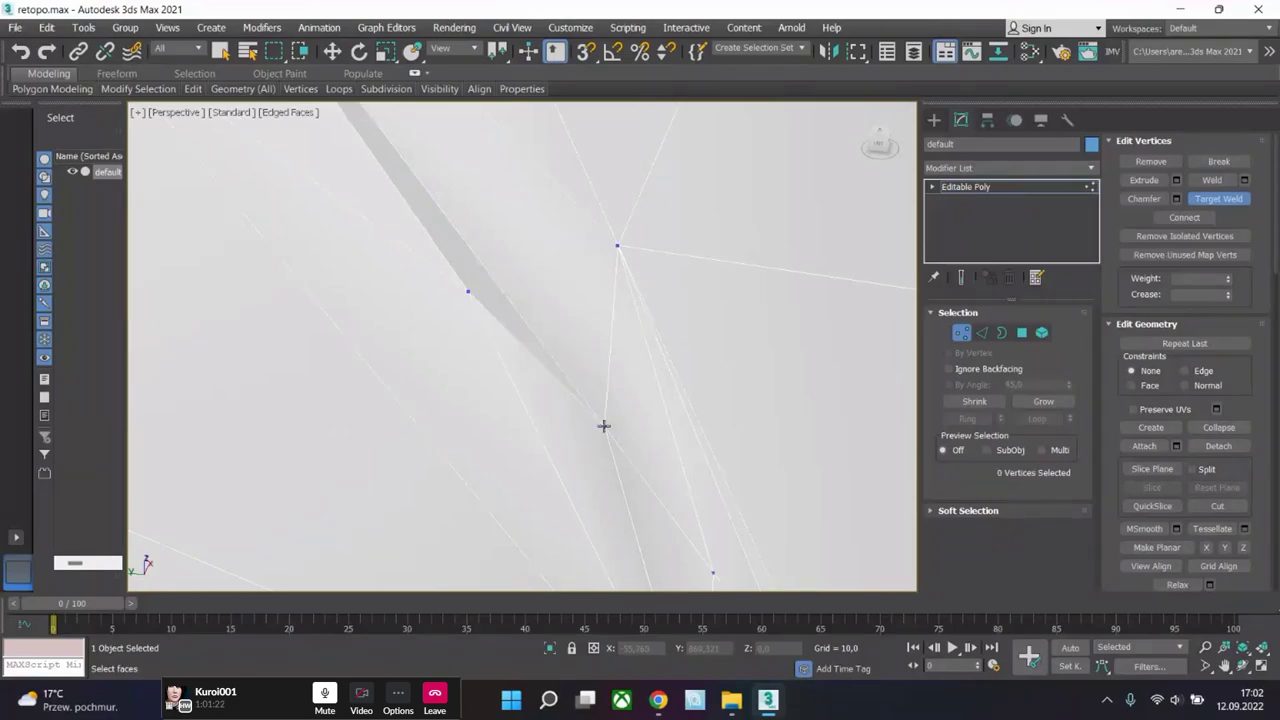
scroll(601, 418, "down", 3)
- Select the hoodie body element rather than the thin zip strip, checking the strip with Ctrl+I
scroll(601, 420, "down", 5)
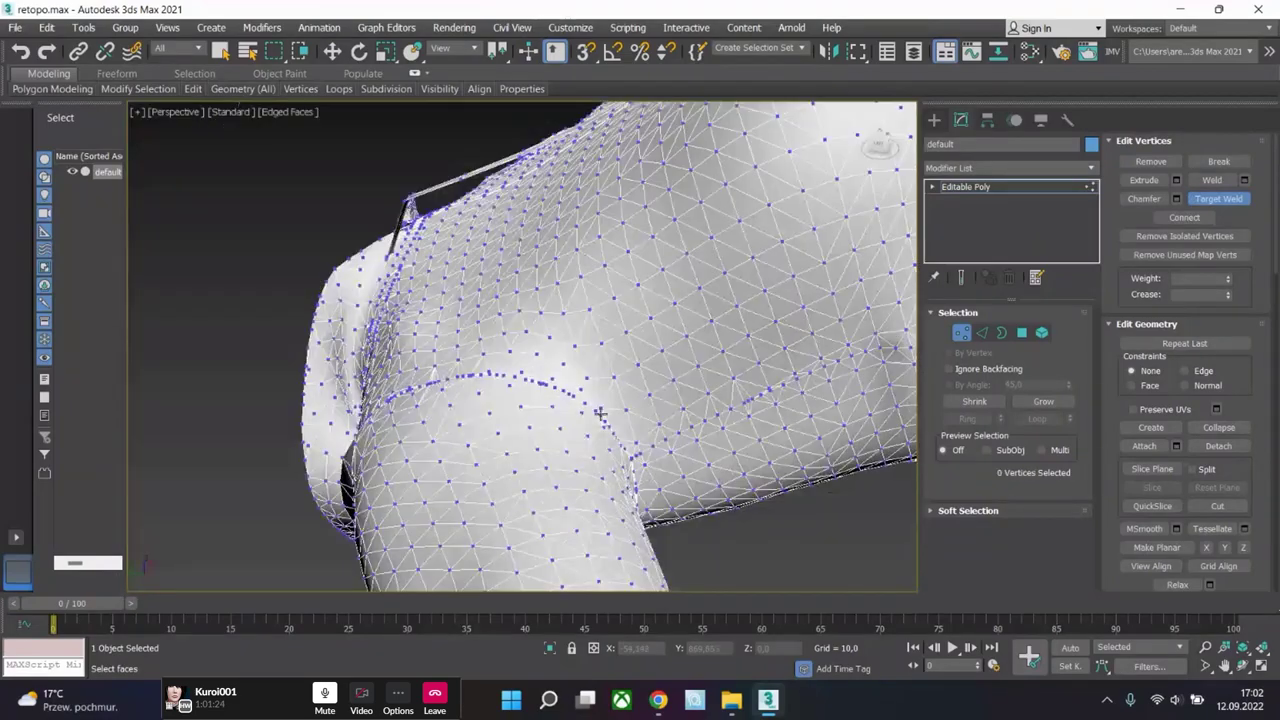
middle_click_drag(591, 350, 684, 215, "alt")
middle_click_drag(830, 230, 745, 318, "alt")
left_click(1042, 333)
key("w")
left_click(797, 349)
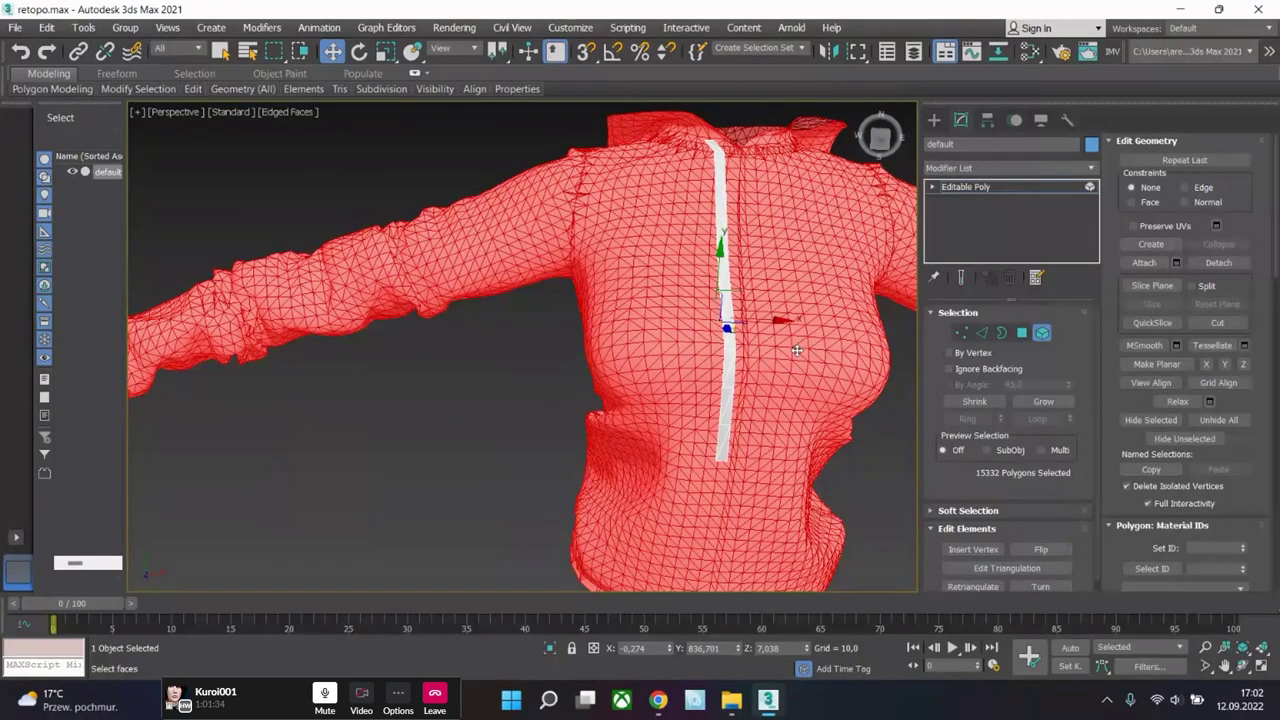
left_click(734, 340)
left_click(748, 337)
scroll(783, 349, "down", 3)
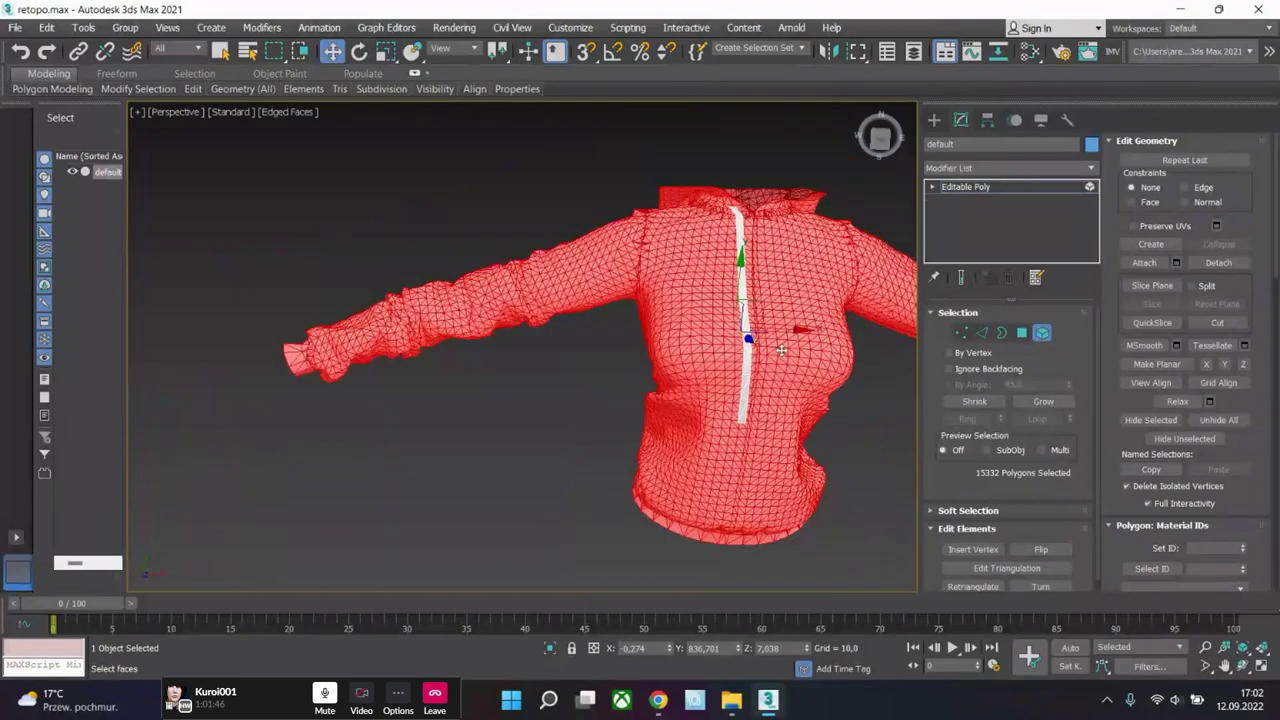
middle_click_drag(785, 352, 749, 394, "alt")
key("ctrl+i")
key("ctrl+i")
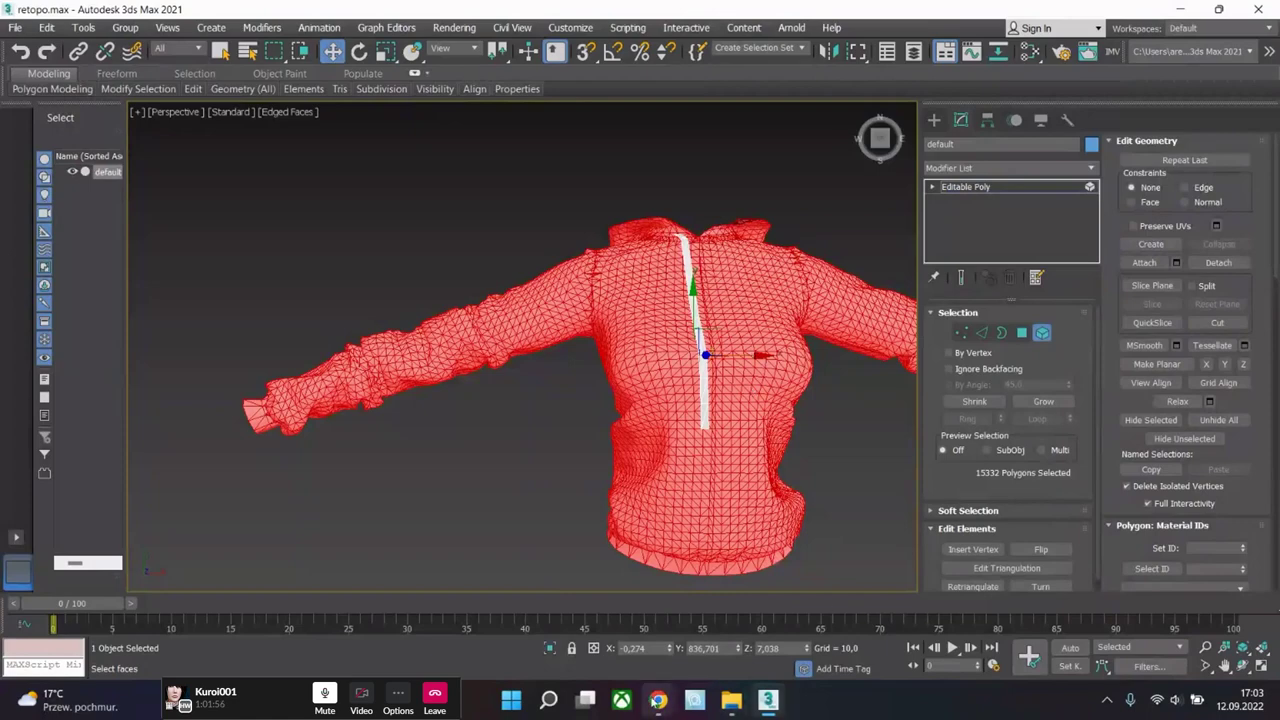
- Search Google for 'instant meshes' from the Chrome address bar
mouse_move(658, 699)
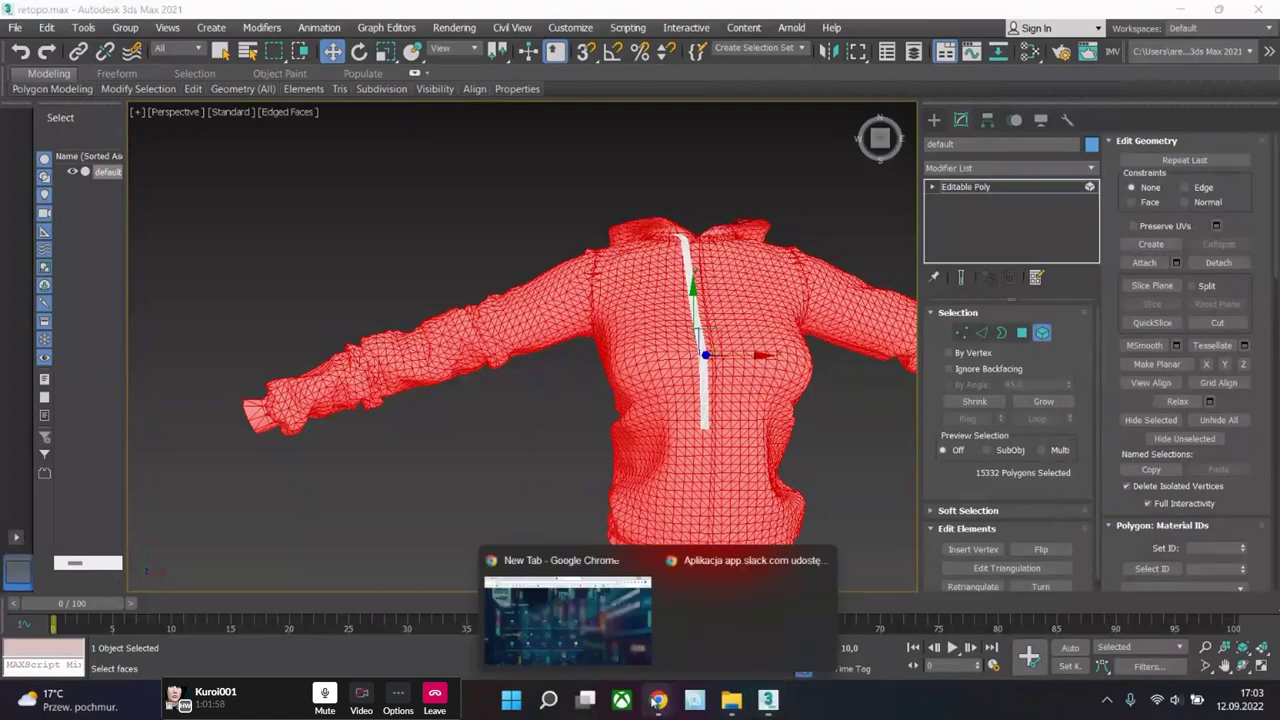
left_click(640, 635)
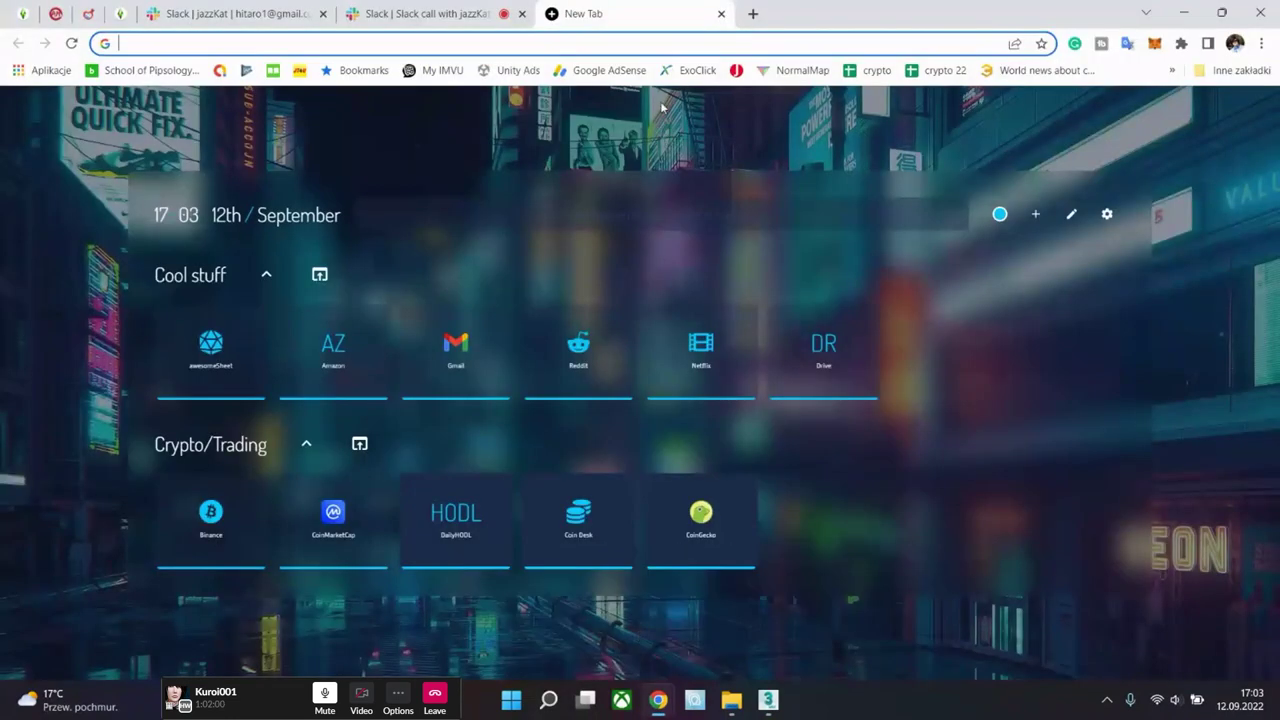
left_click(677, 46)
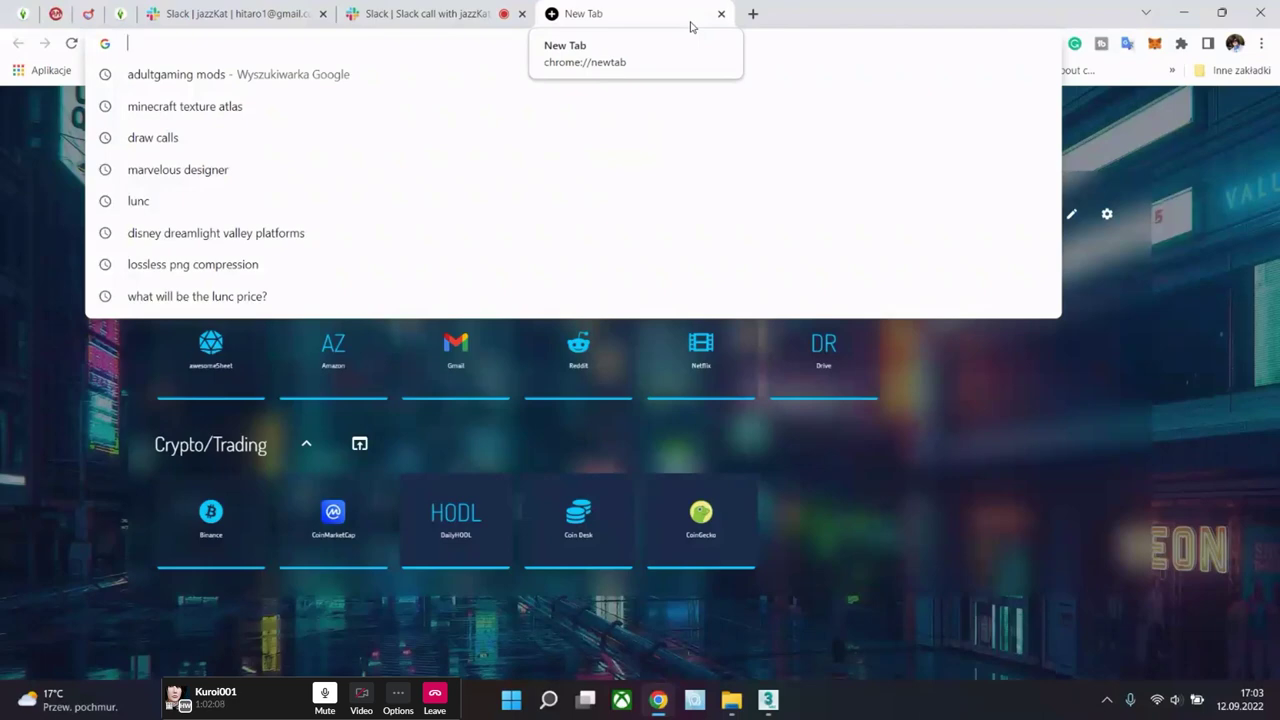
type("insta")
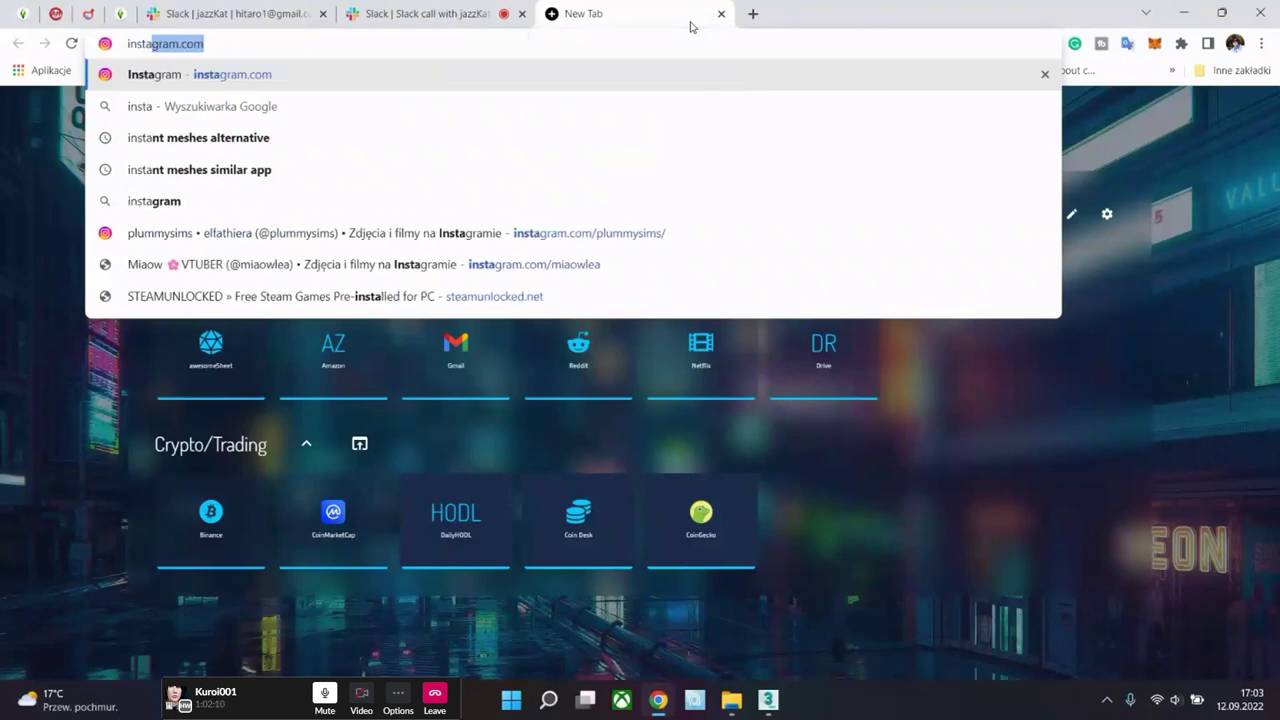
type("nt meshes")
key("Return")
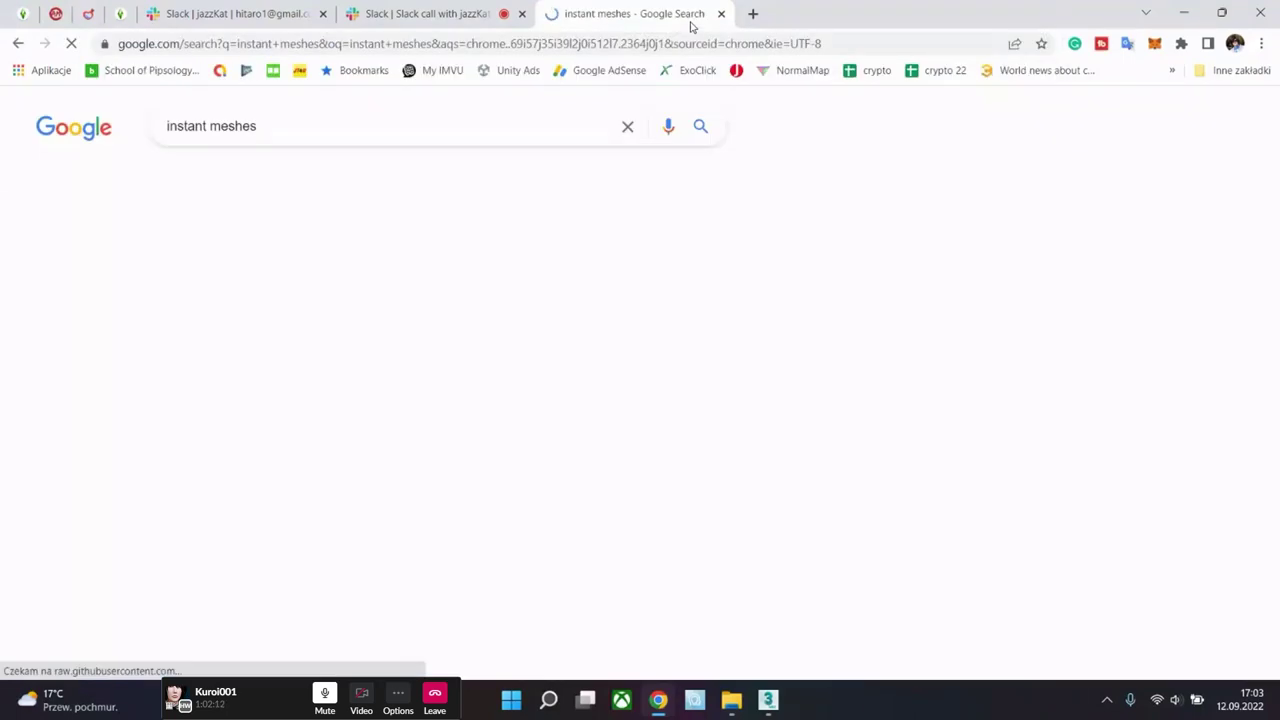
- Open the wjakob/instant-meshes GitHub repository and scroll through its README
left_click(345, 278)
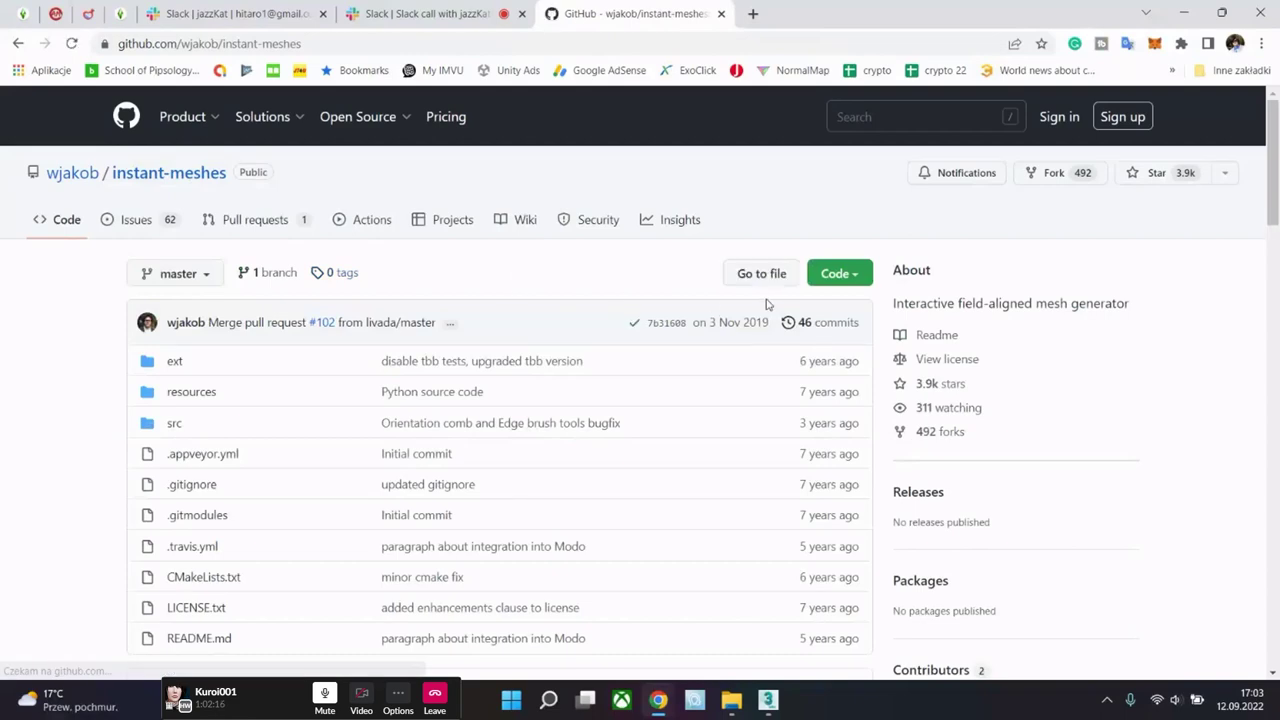
scroll(711, 349, "down", 4)
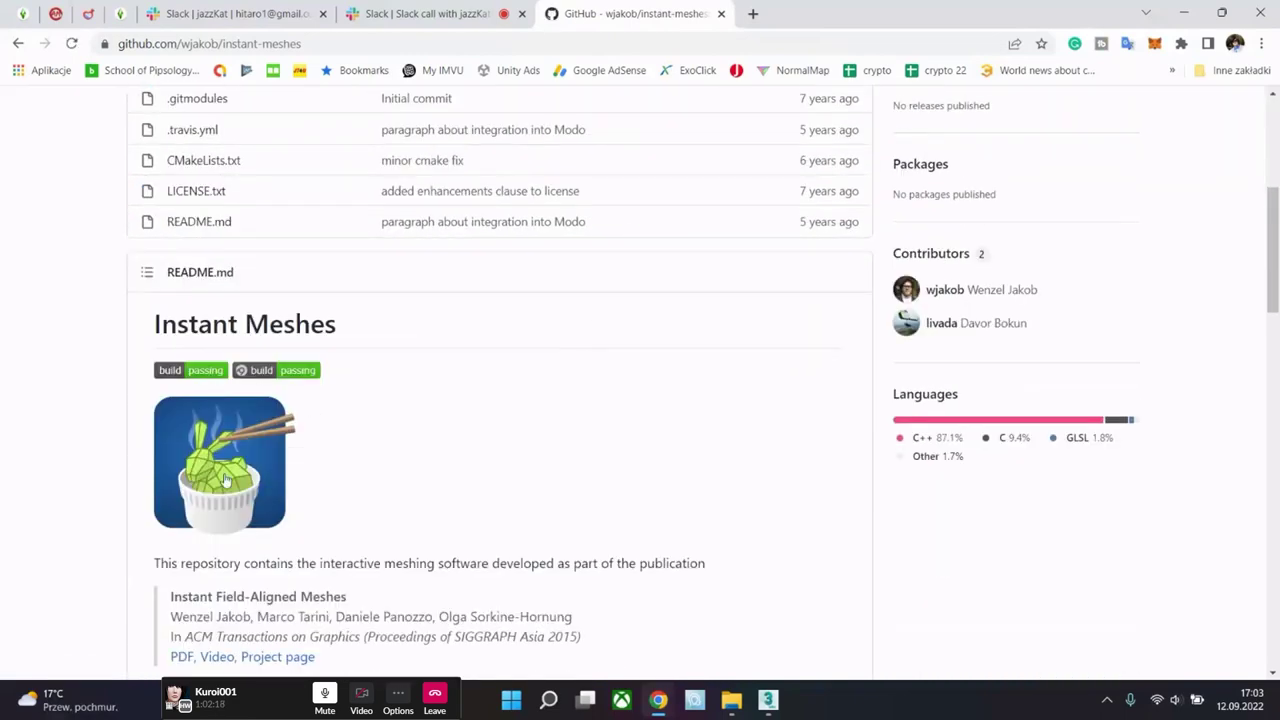
scroll(247, 430, "down", 2)
scroll(247, 418, "down", 2)
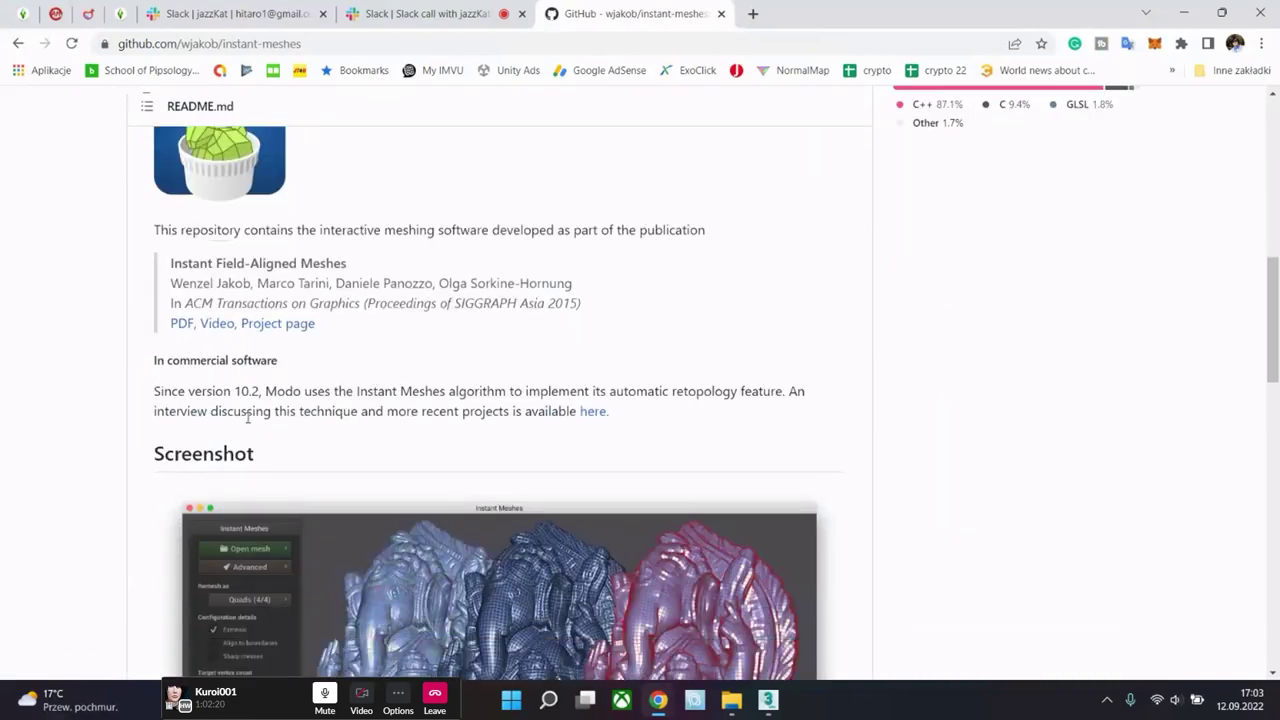
scroll(289, 396, "down", 2)
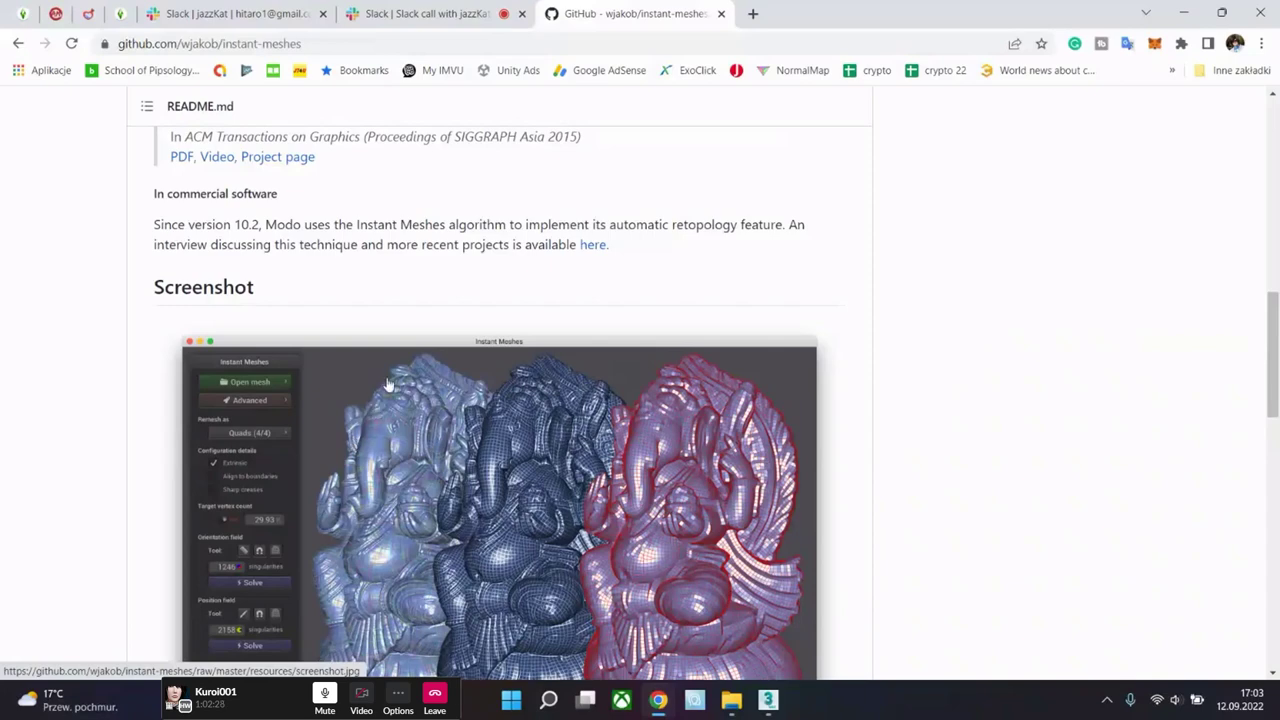
scroll(674, 388, "down", 3)
scroll(597, 405, "down", 2)
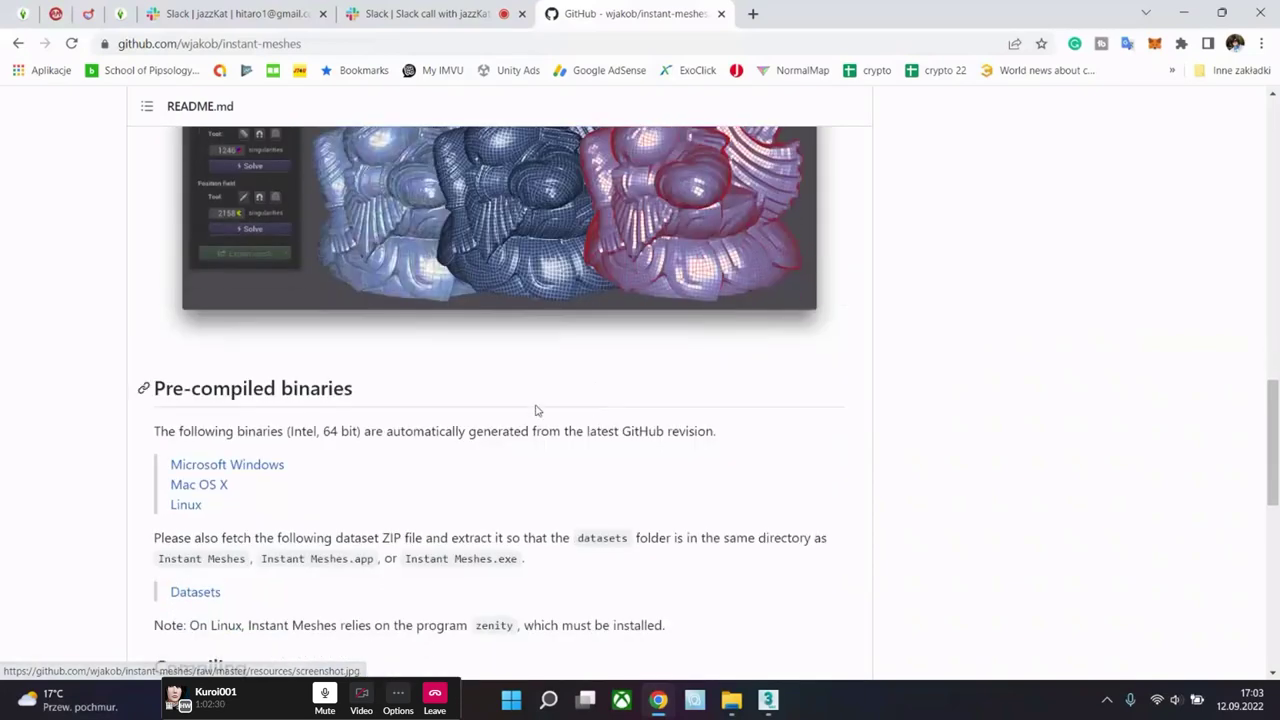
scroll(397, 423, "down", 2)
scroll(396, 423, "down", 6)
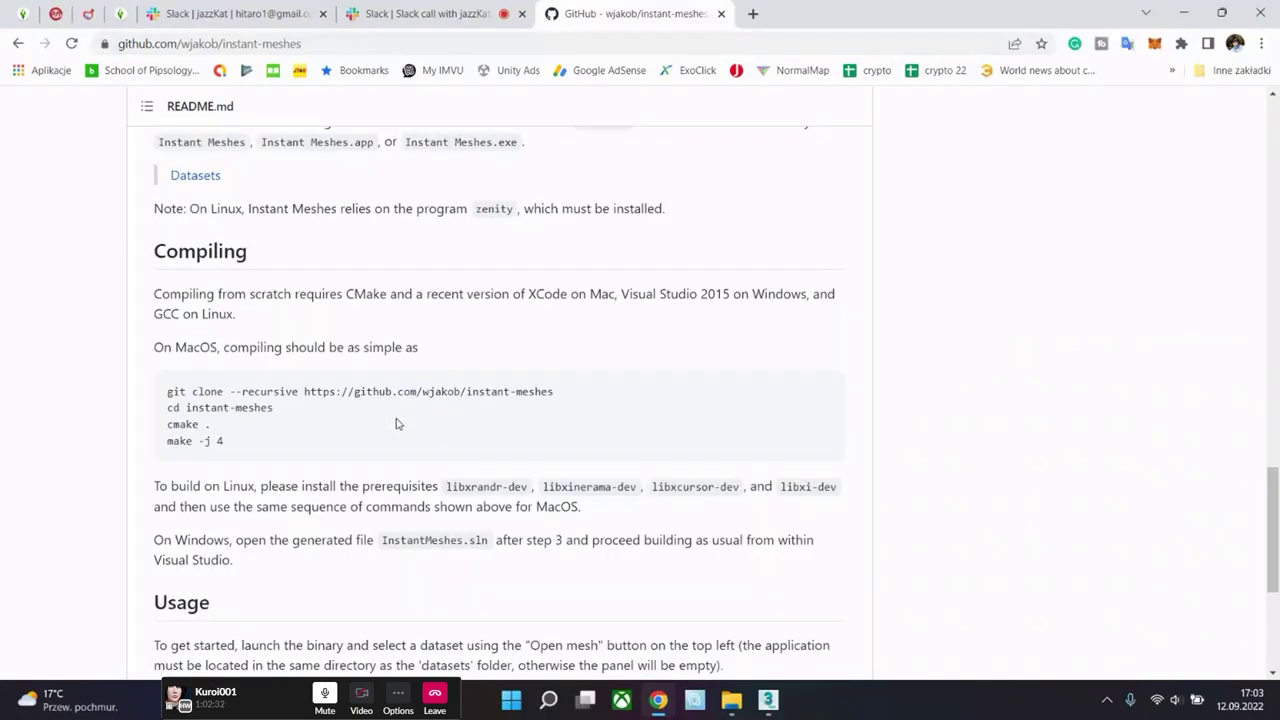
scroll(396, 423, "up", 5)
scroll(396, 423, "up", 12)
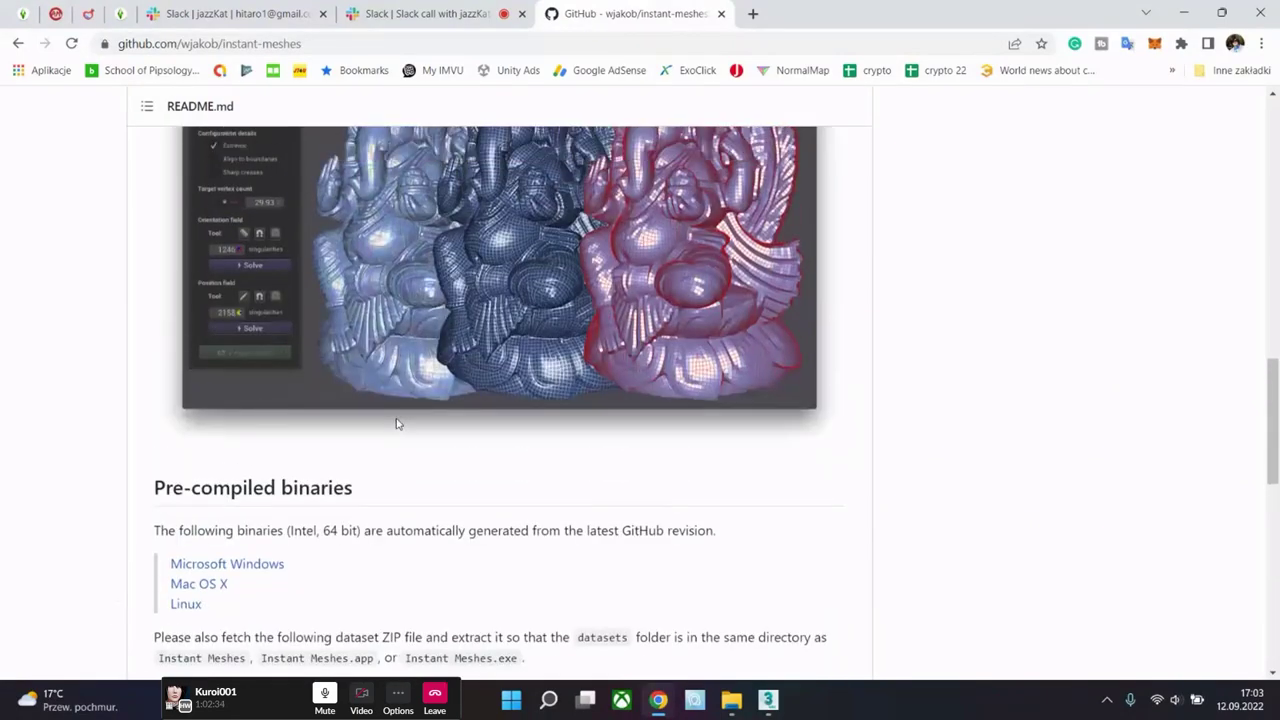
scroll(396, 424, "up", 2)
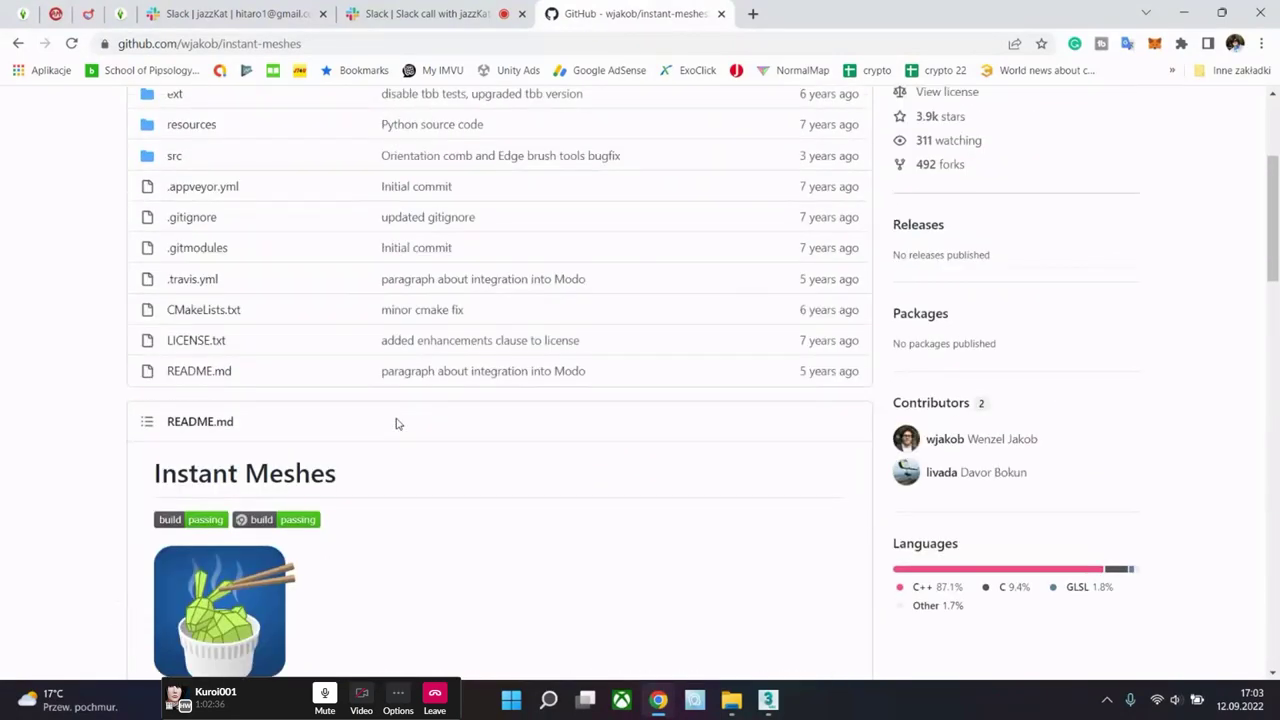
scroll(396, 424, "down", 4)
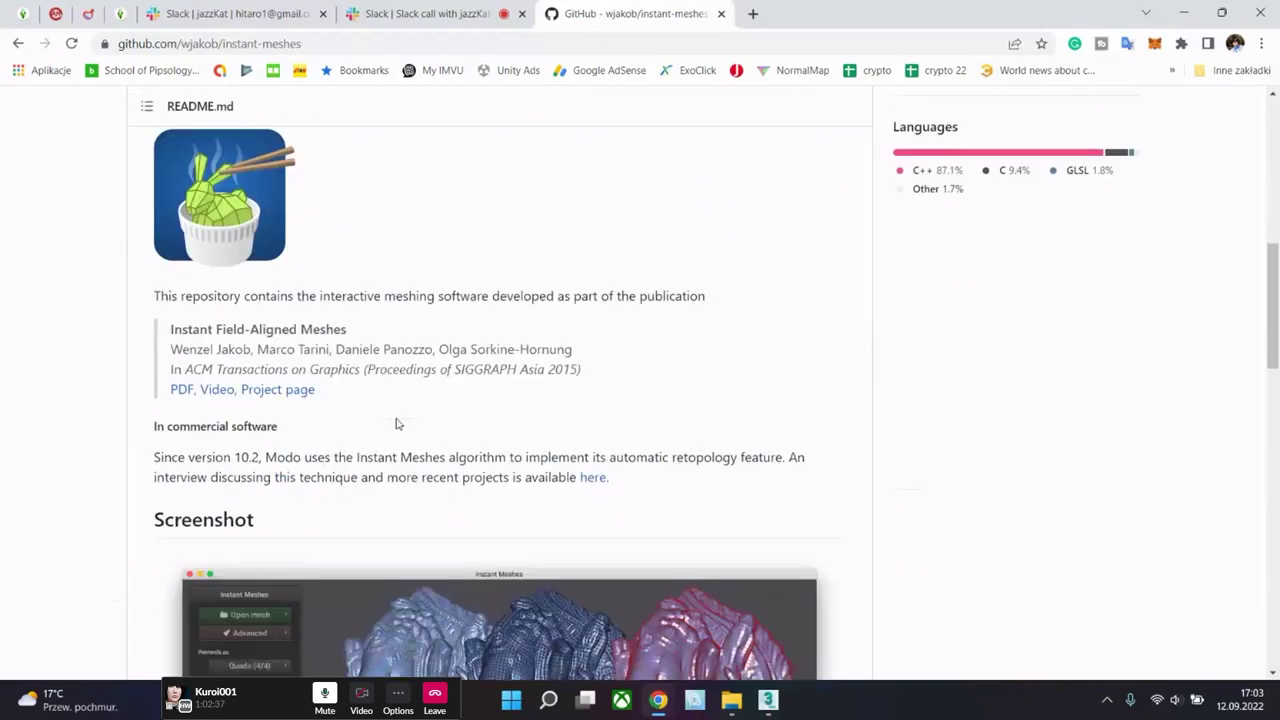
- Glance at the icon image and file finder, then scroll down to the Pre-compiled binaries section
left_click(240, 230)
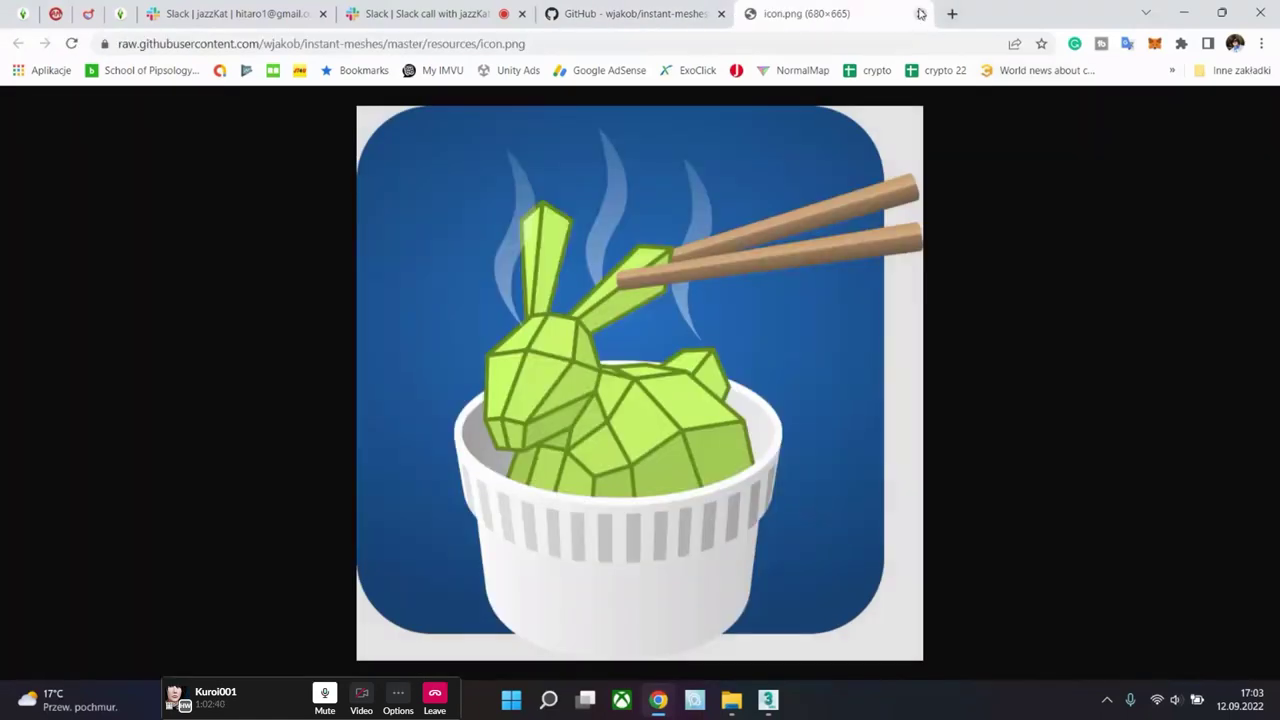
left_click(920, 13)
scroll(674, 289, "up", 2)
scroll(688, 328, "up", 3)
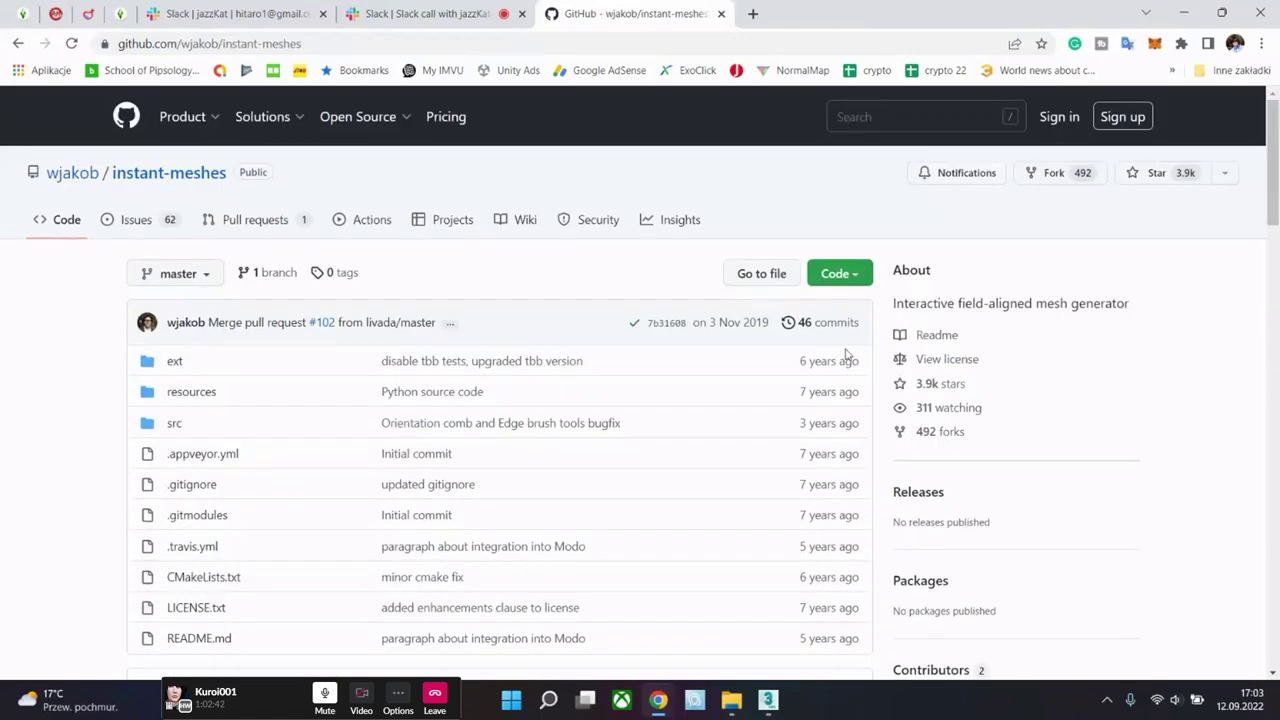
left_click(729, 272)
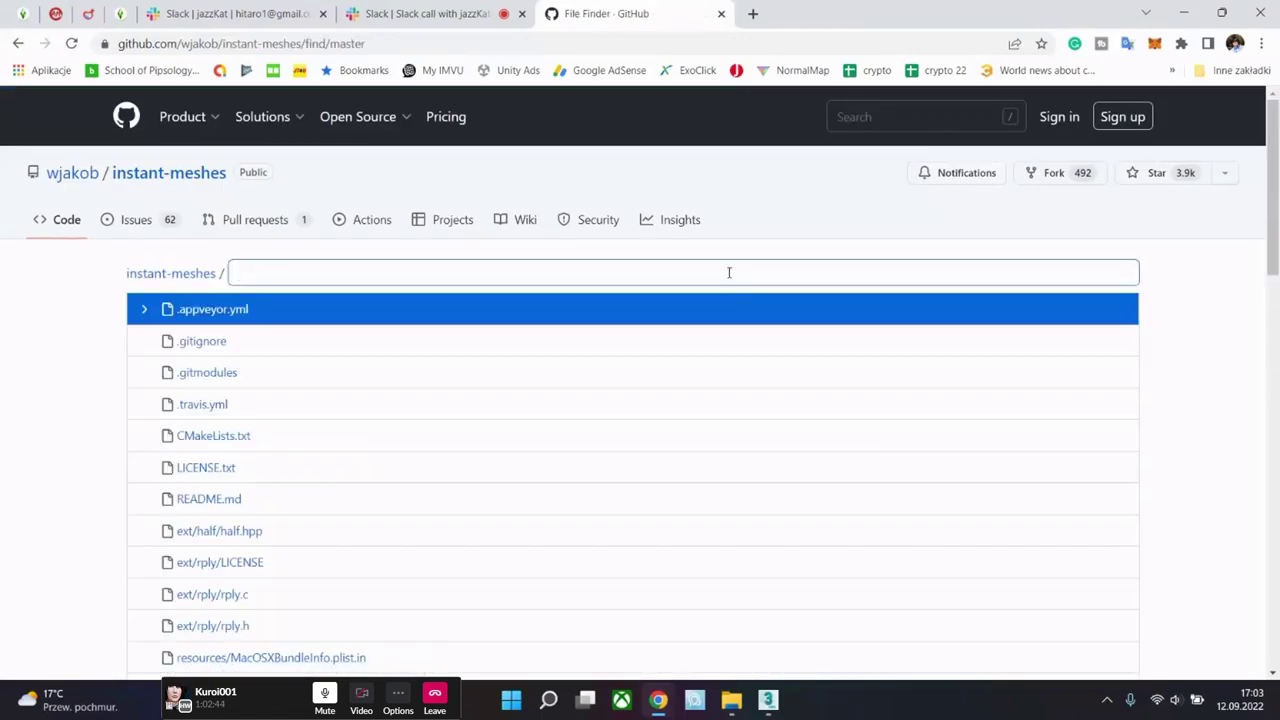
scroll(177, 229, "down", 2)
left_click(17, 43)
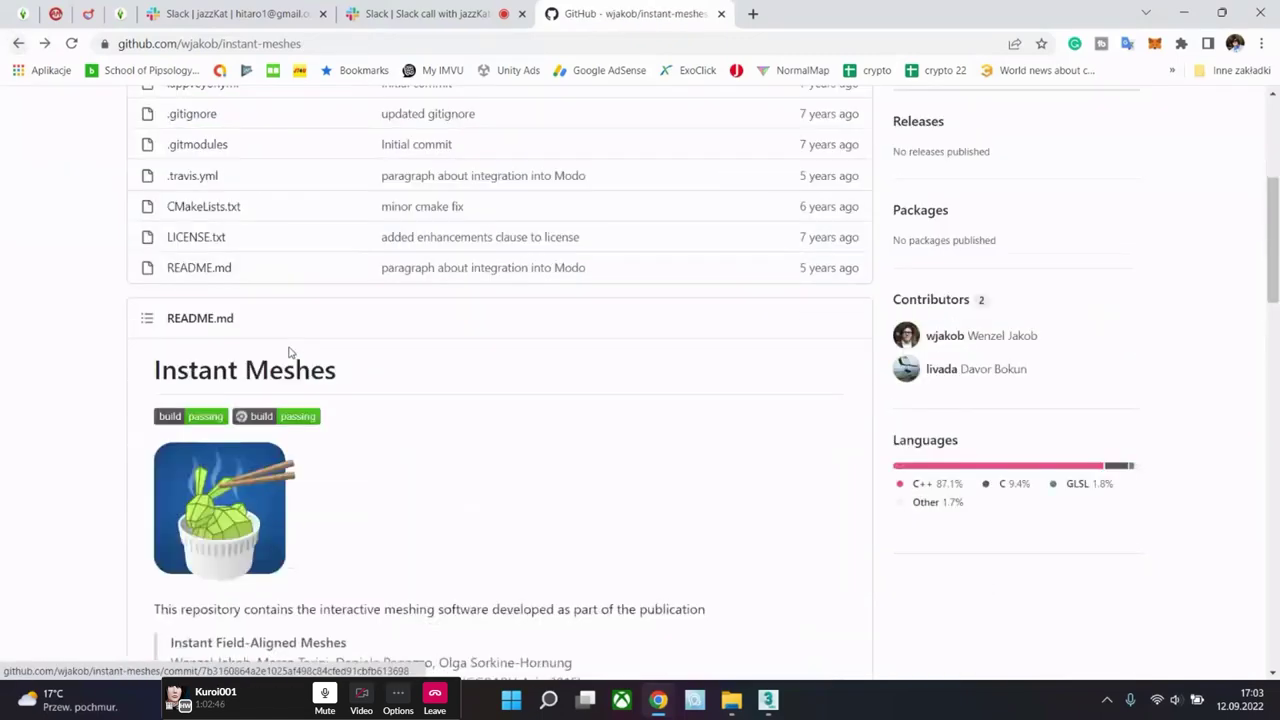
scroll(220, 330, "down", 2)
scroll(255, 360, "down", 5)
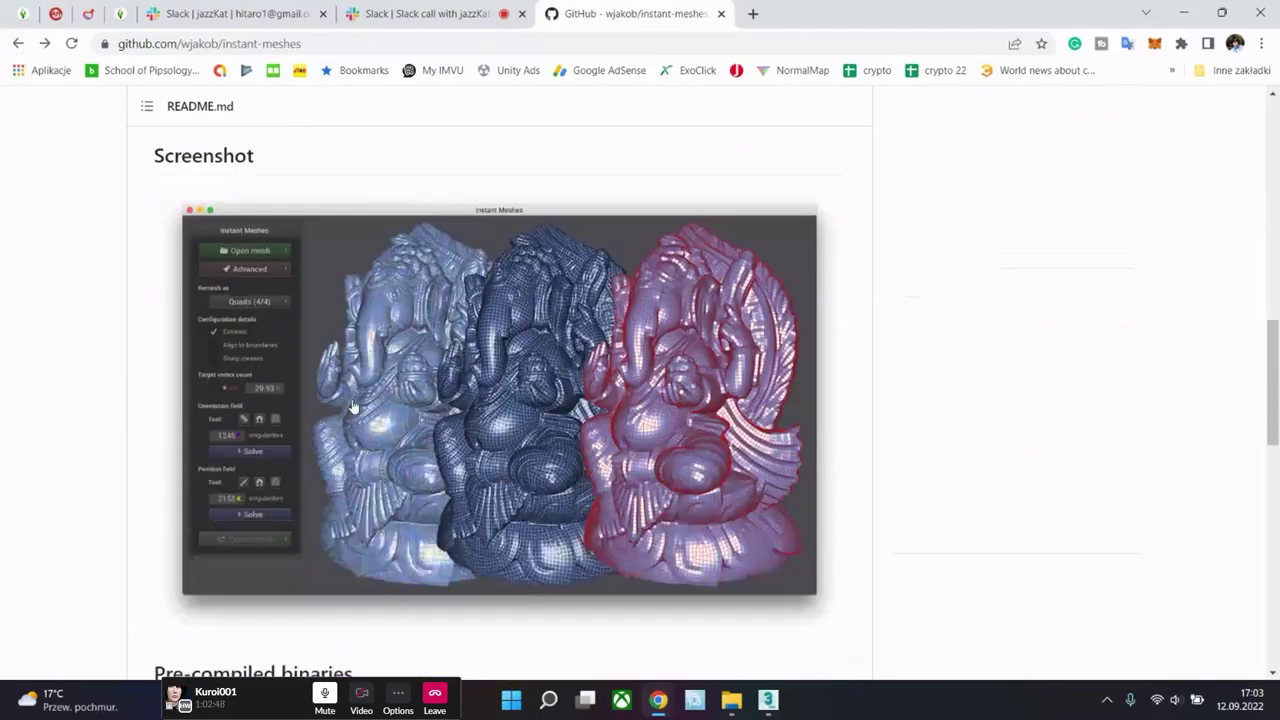
scroll(224, 388, "down", 2)
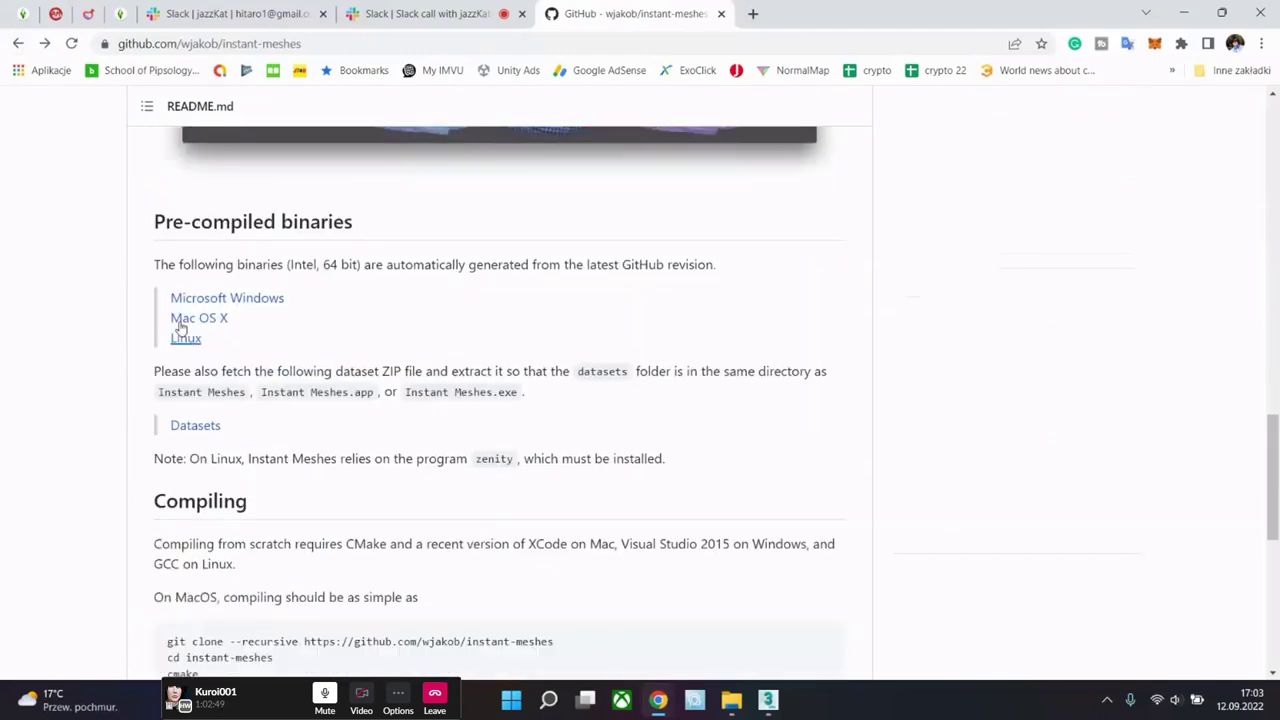
- Save the Microsoft Windows build, instant-meshes-windows.zip, to the Desktop (Pulpit)
left_click(227, 300)
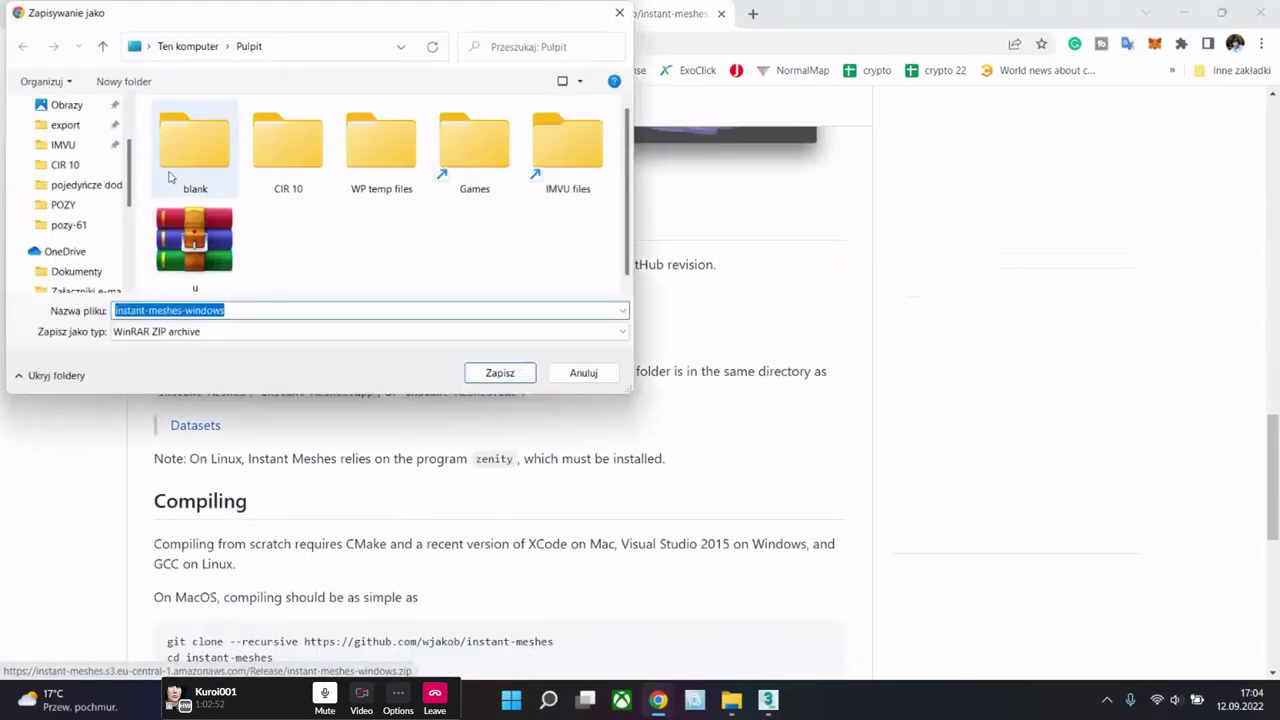
left_click(64, 132)
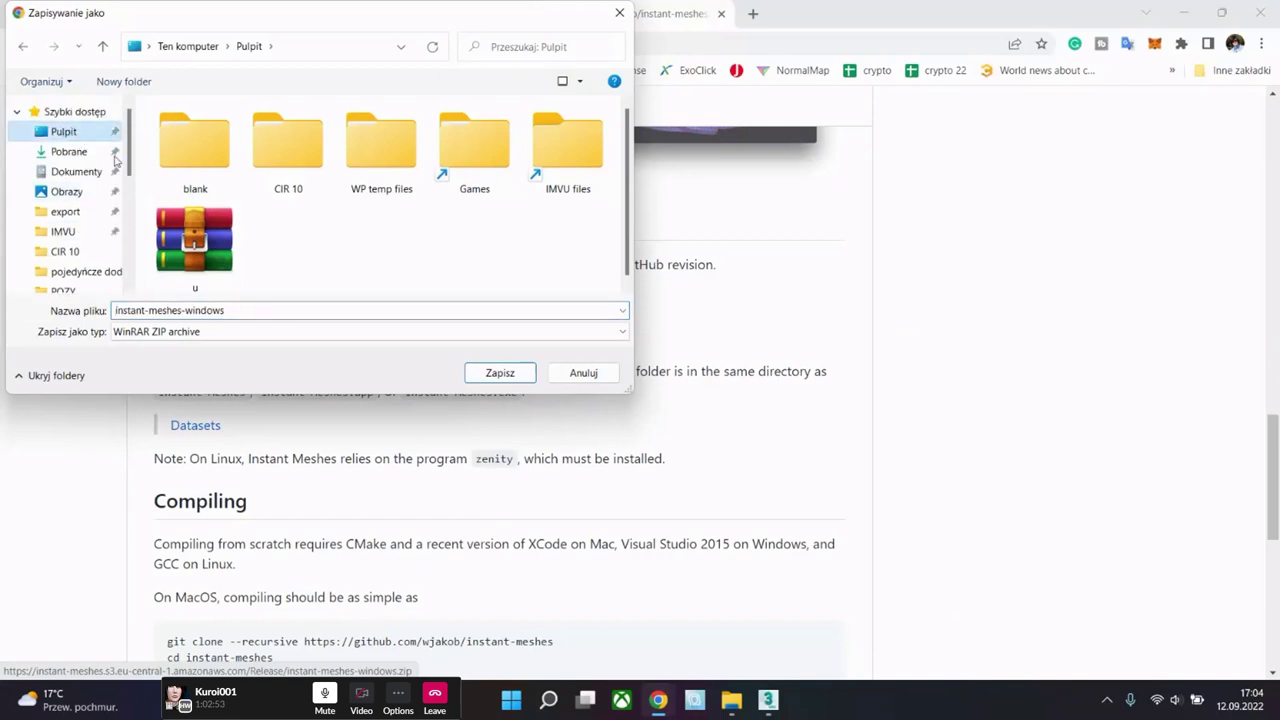
left_click(500, 373)
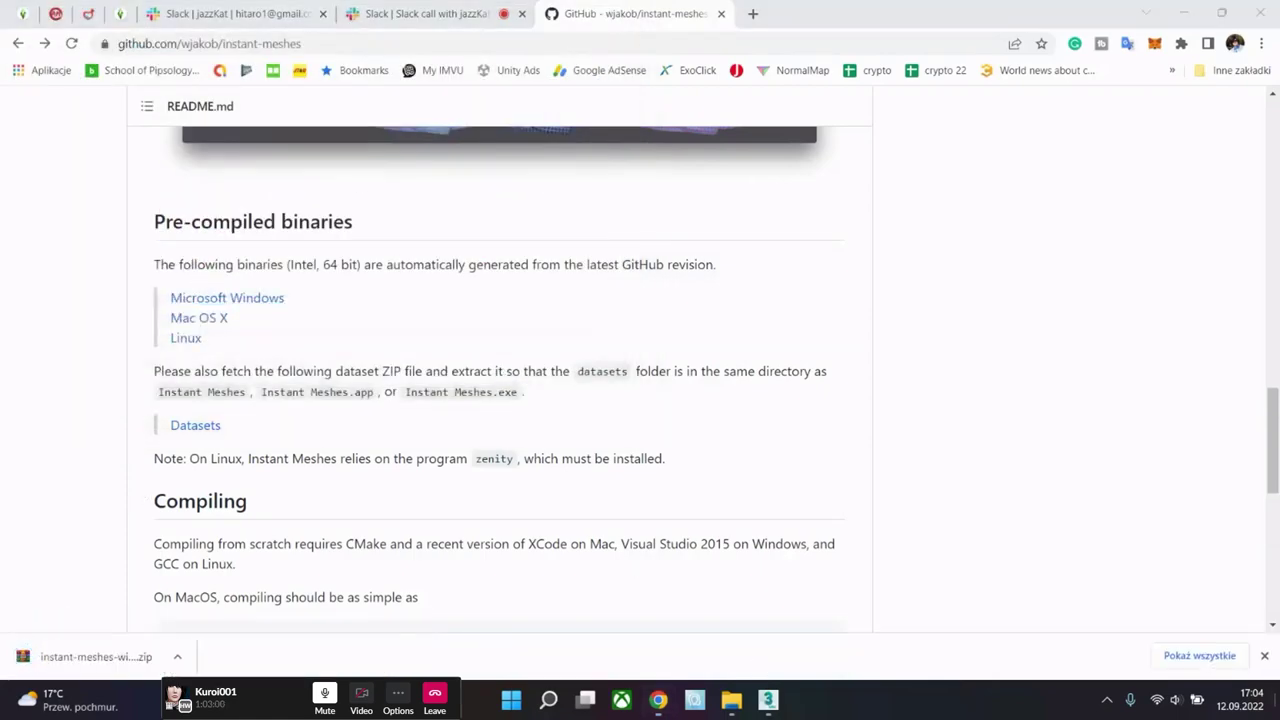
key("super+d")
key("super+d")
key("super+d")
- Drag Instant Meshes.exe out of instant-meshes-windows.zip onto the desktop, then close WinRAR
double_click(146, 520)
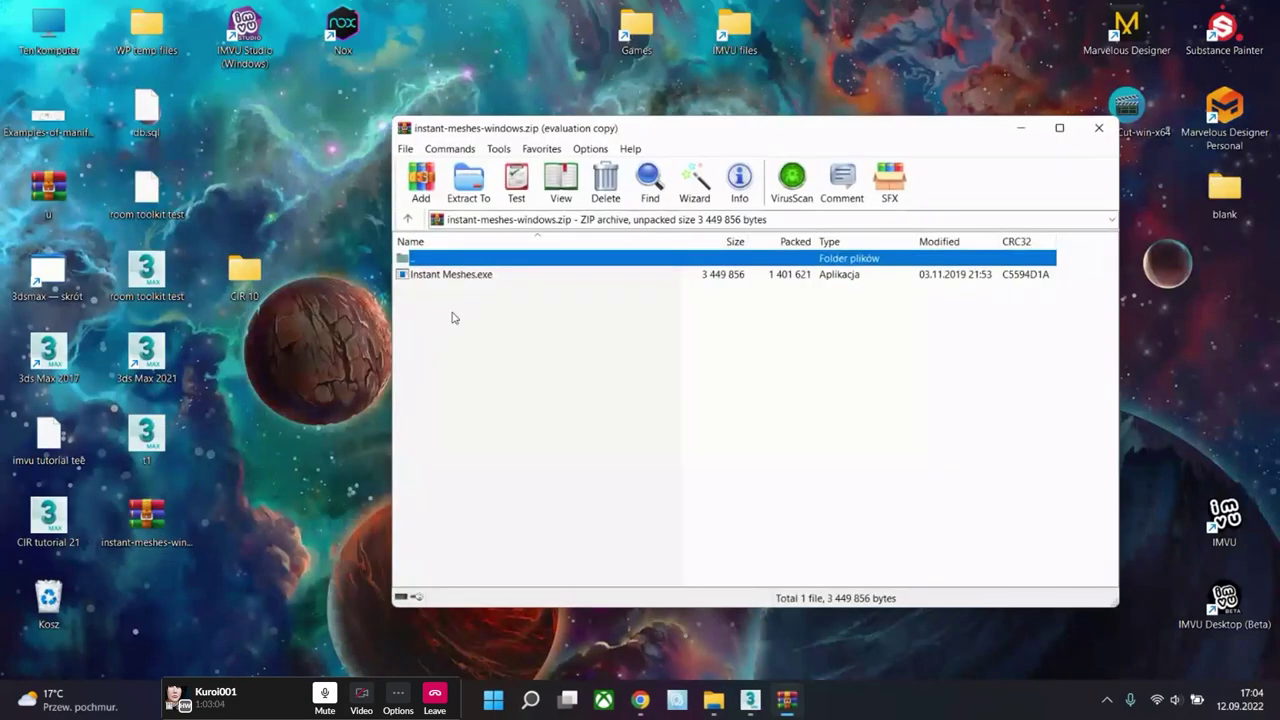
left_click_drag(450, 274, 272, 348)
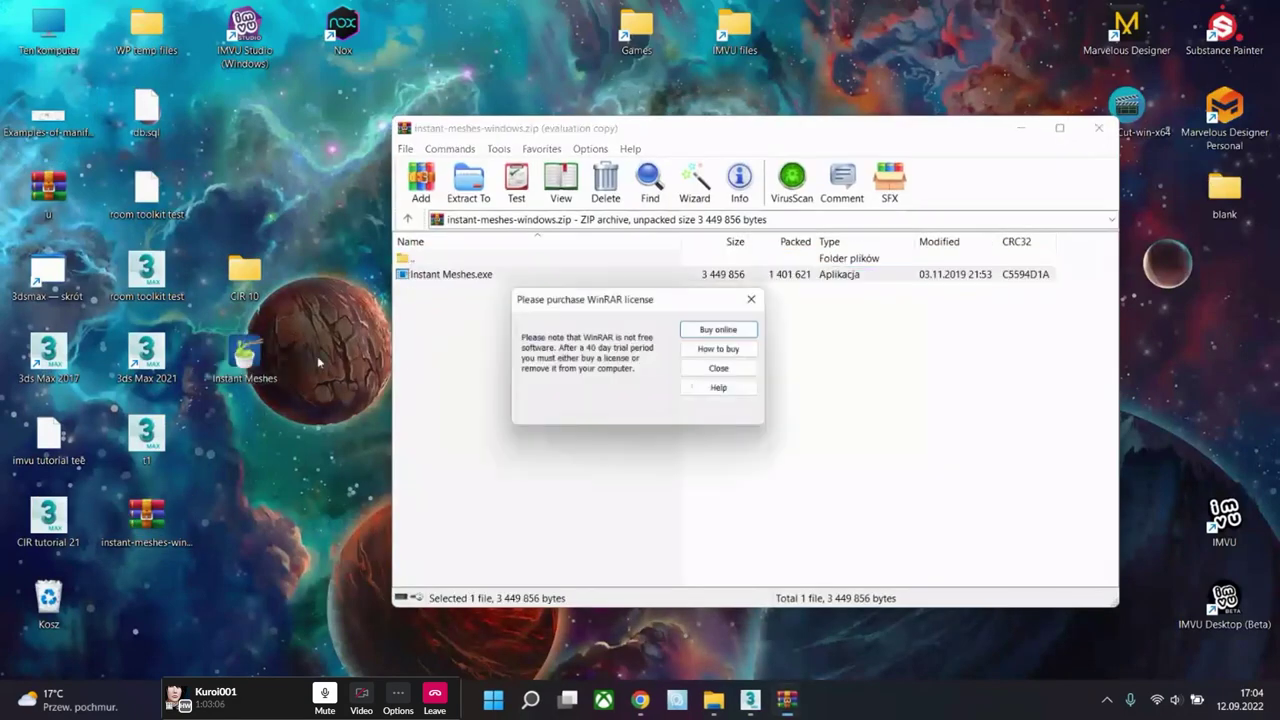
left_click(758, 369)
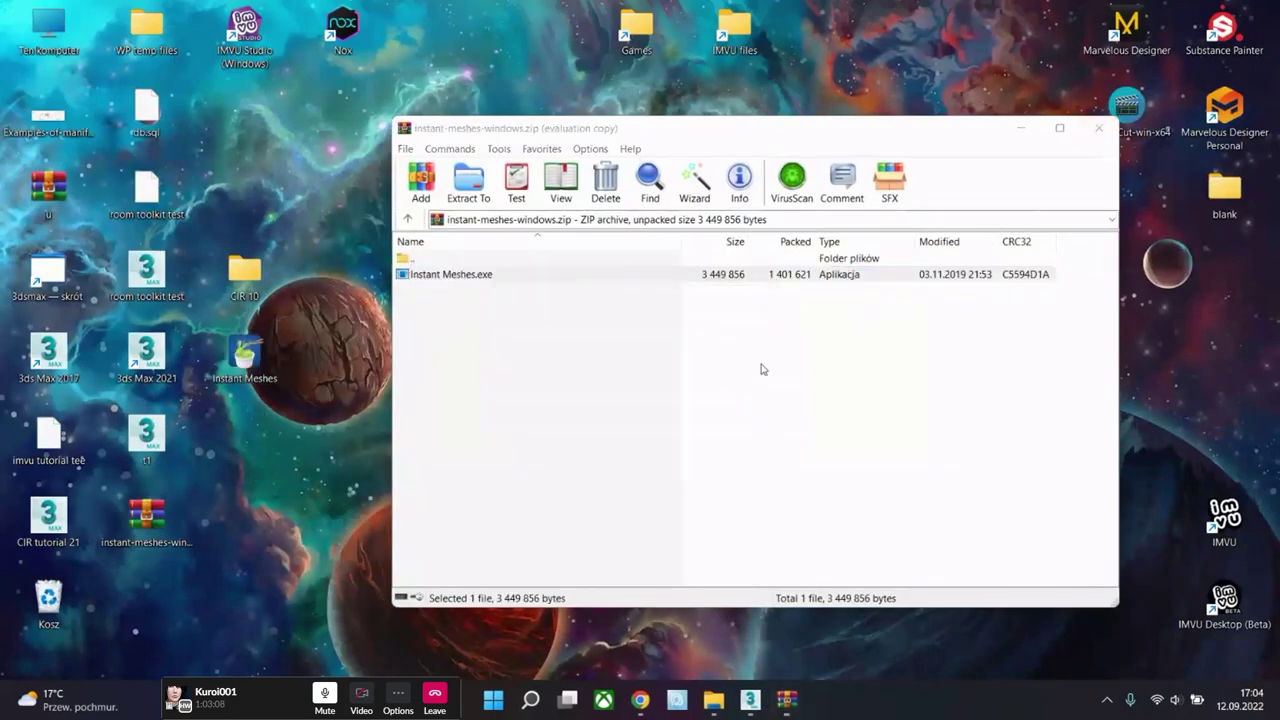
left_click(1096, 130)
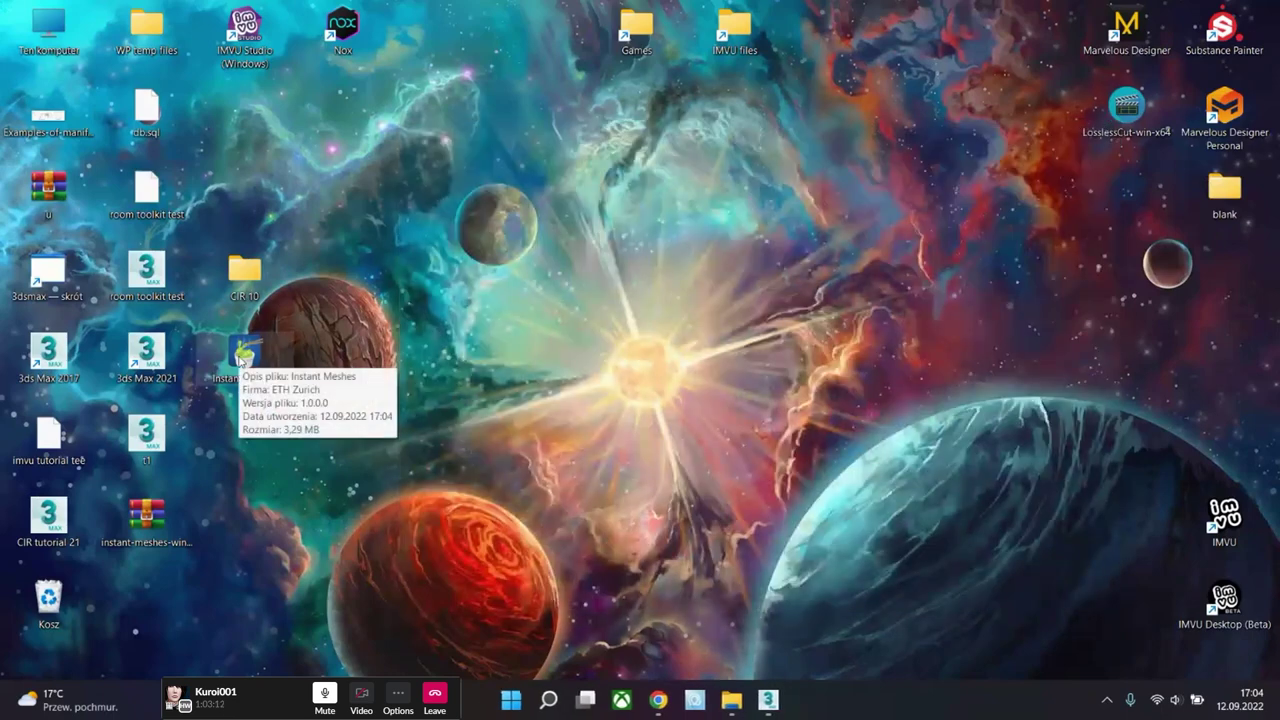
left_click_drag(132, 512, 225, 345)
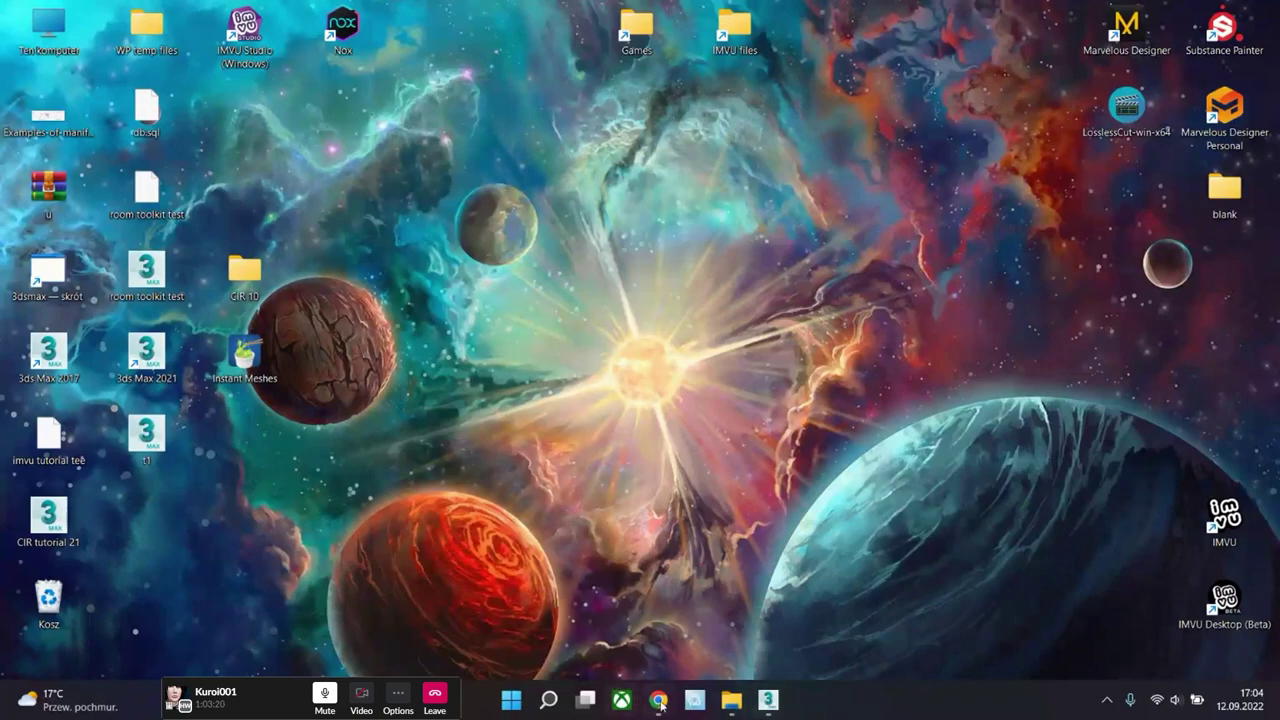
mouse_move(660, 703)
left_click(597, 603)
scroll(510, 373, "up", 1)
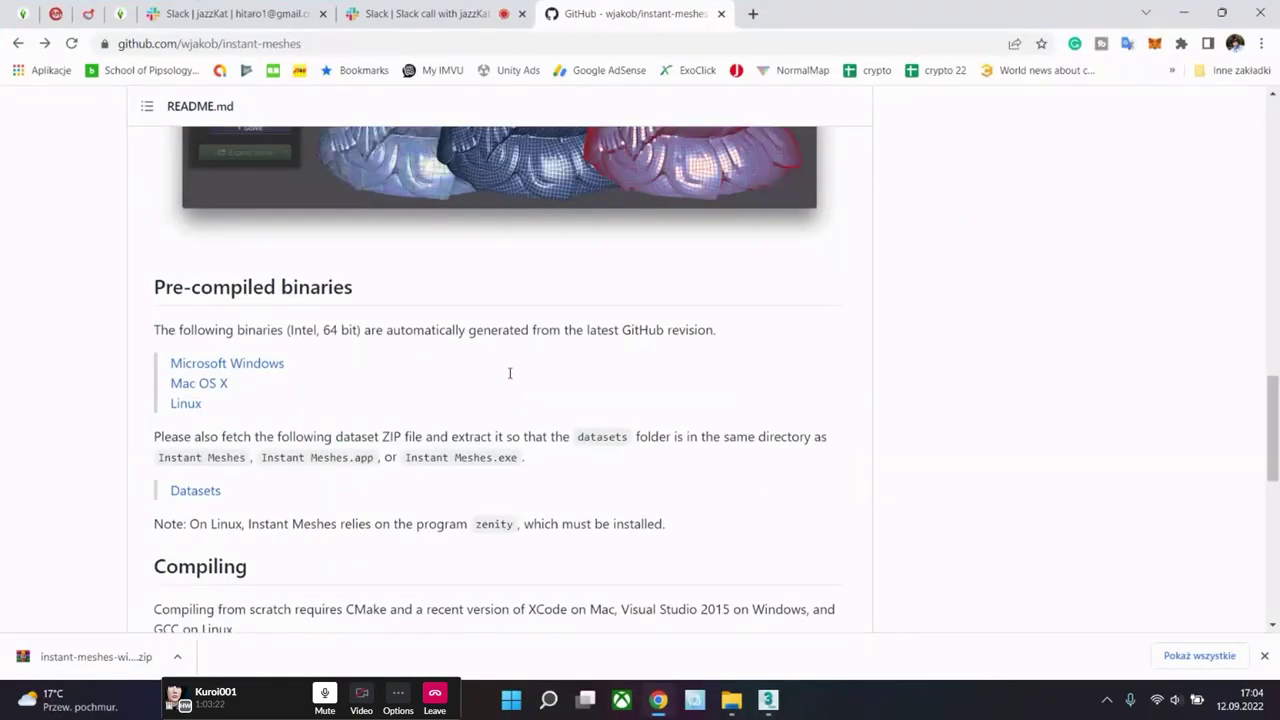
scroll(510, 373, "up", 15)
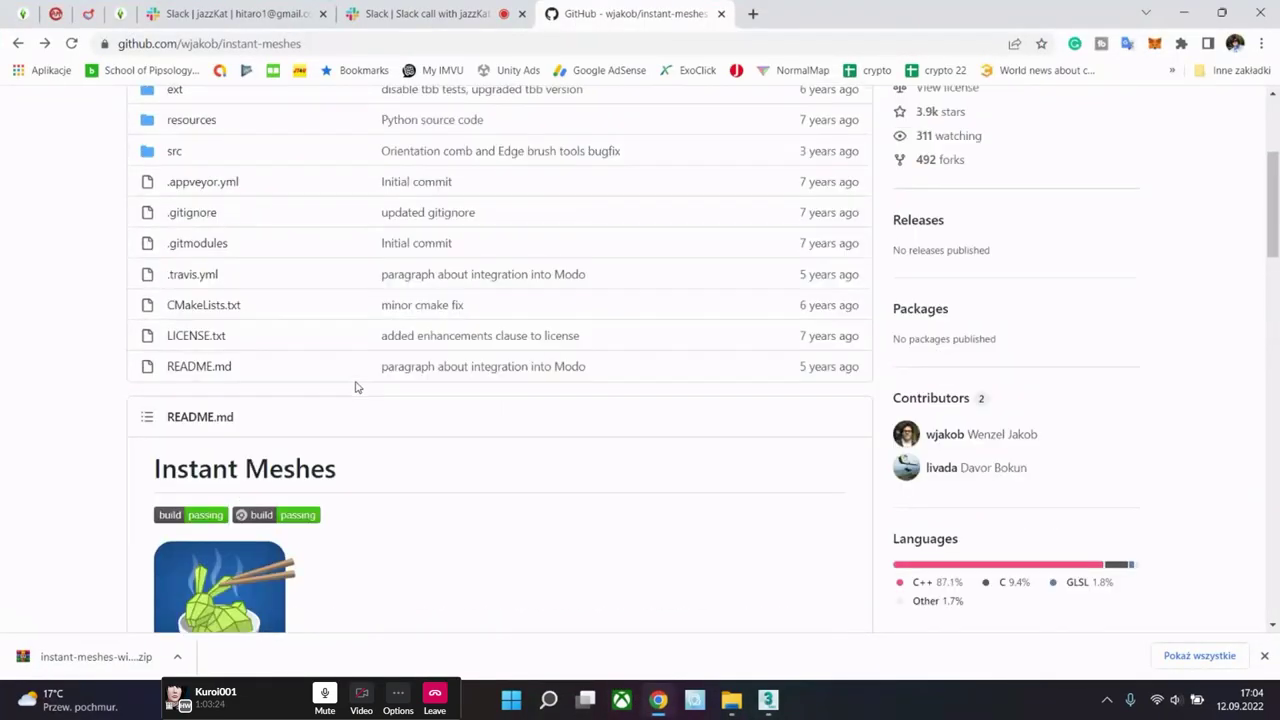
scroll(355, 387, "up", 2)
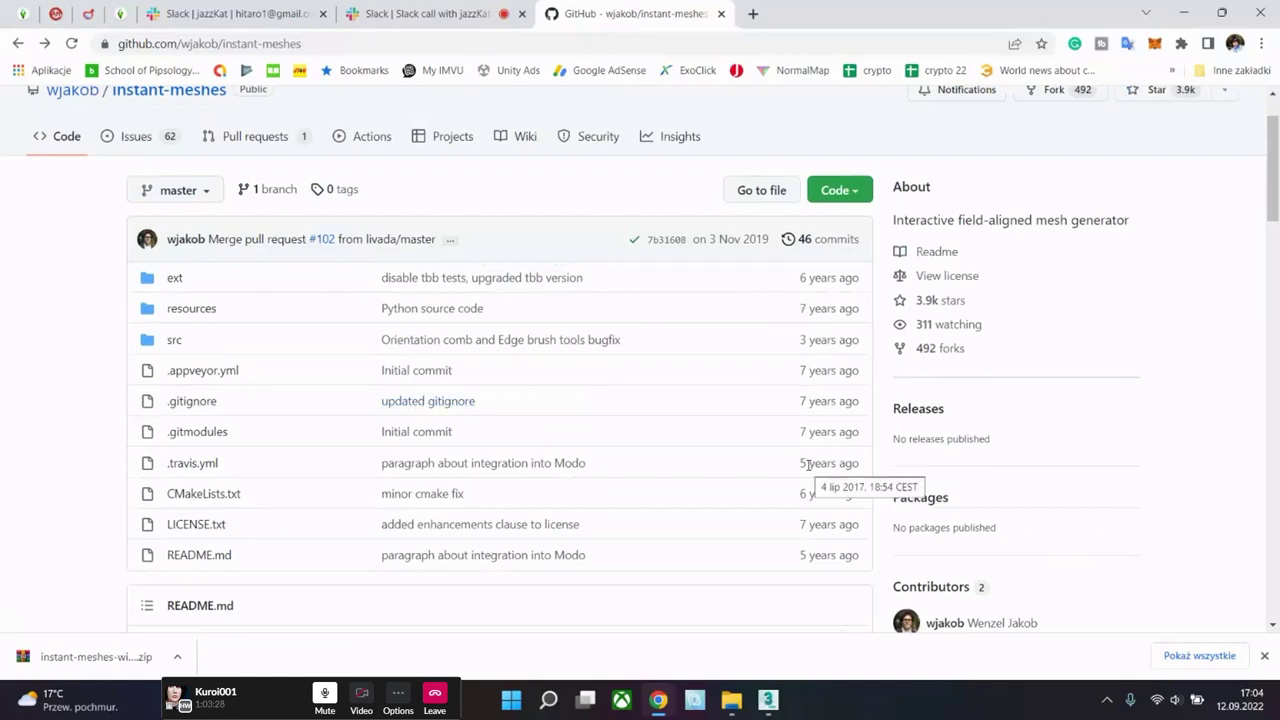
left_click(1184, 13)
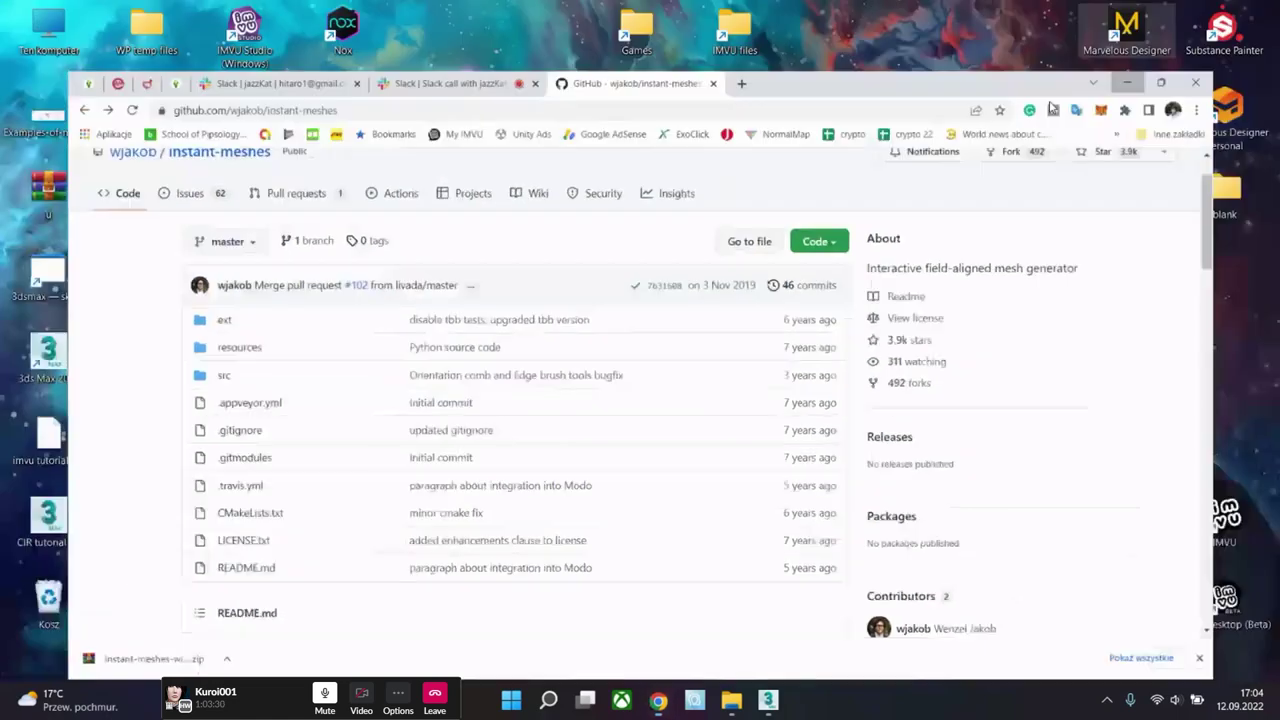
- Launch Instant Meshes from the desktop and open the hoodie file from the CIR 10 folder
double_click(262, 352)
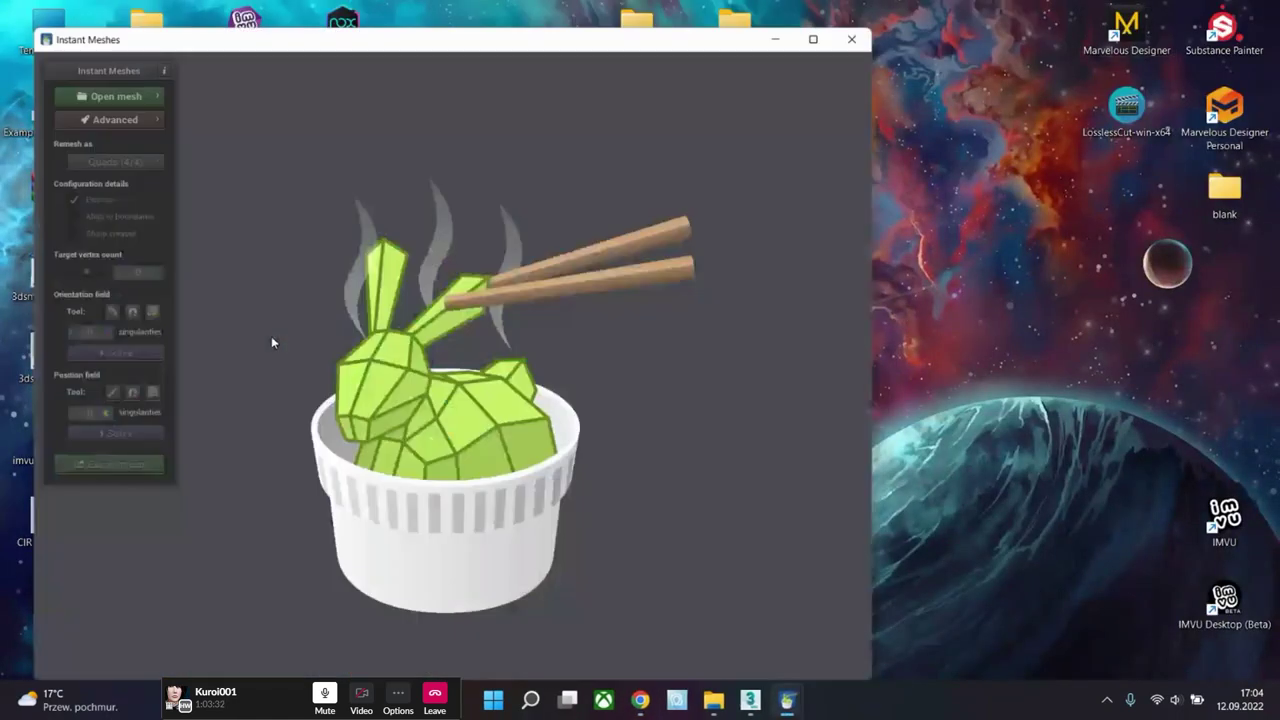
left_click_drag(408, 44, 608, 48)
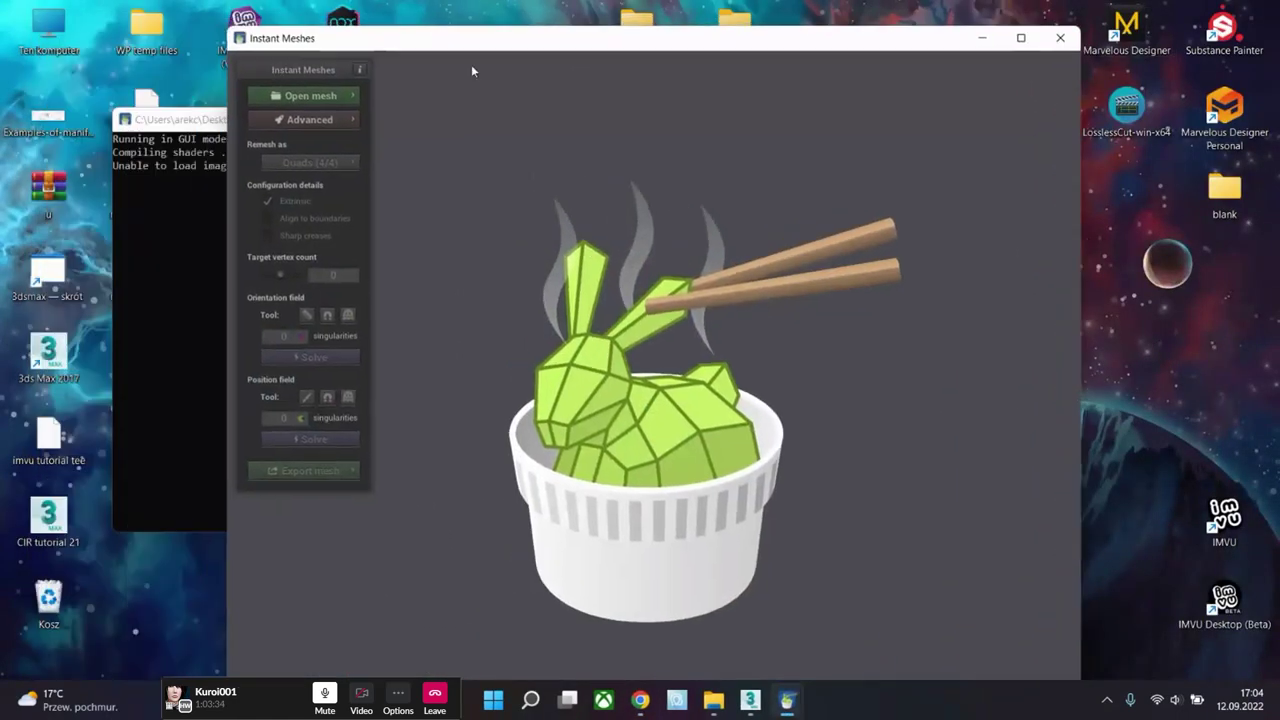
left_click(286, 102)
left_click(408, 103)
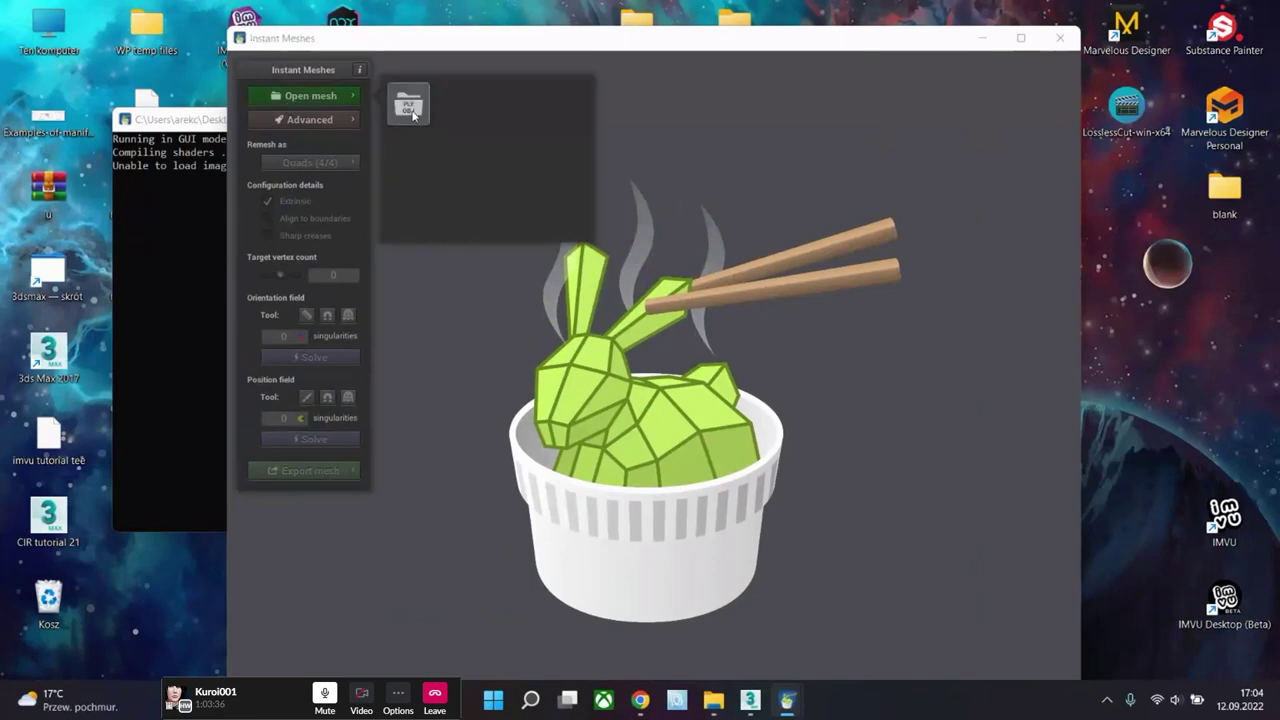
double_click(305, 141)
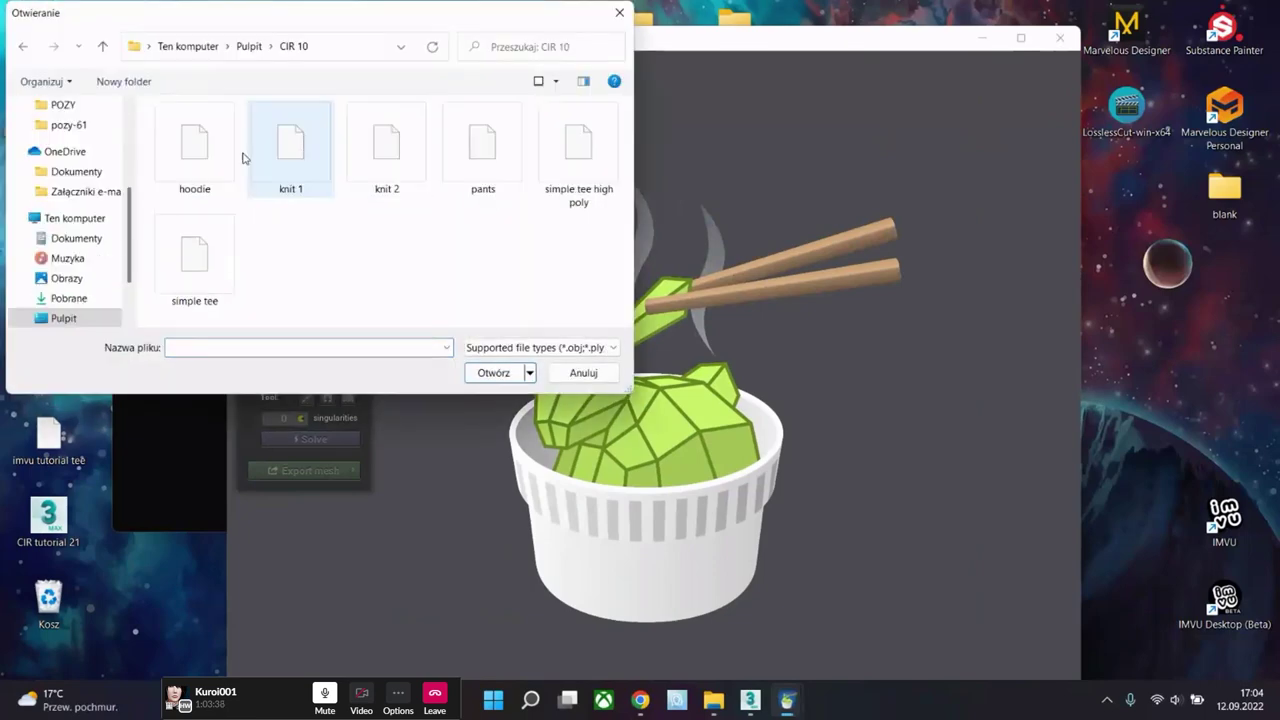
double_click(195, 166)
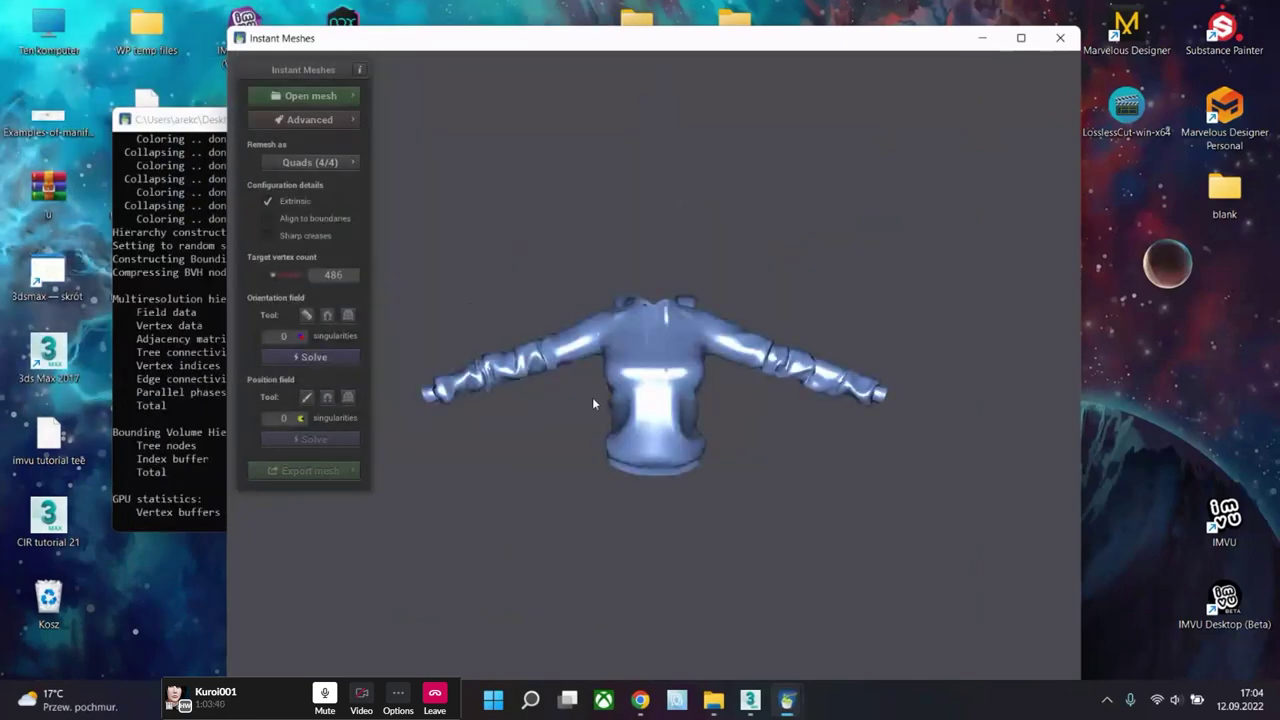
scroll(599, 404, "up", 5)
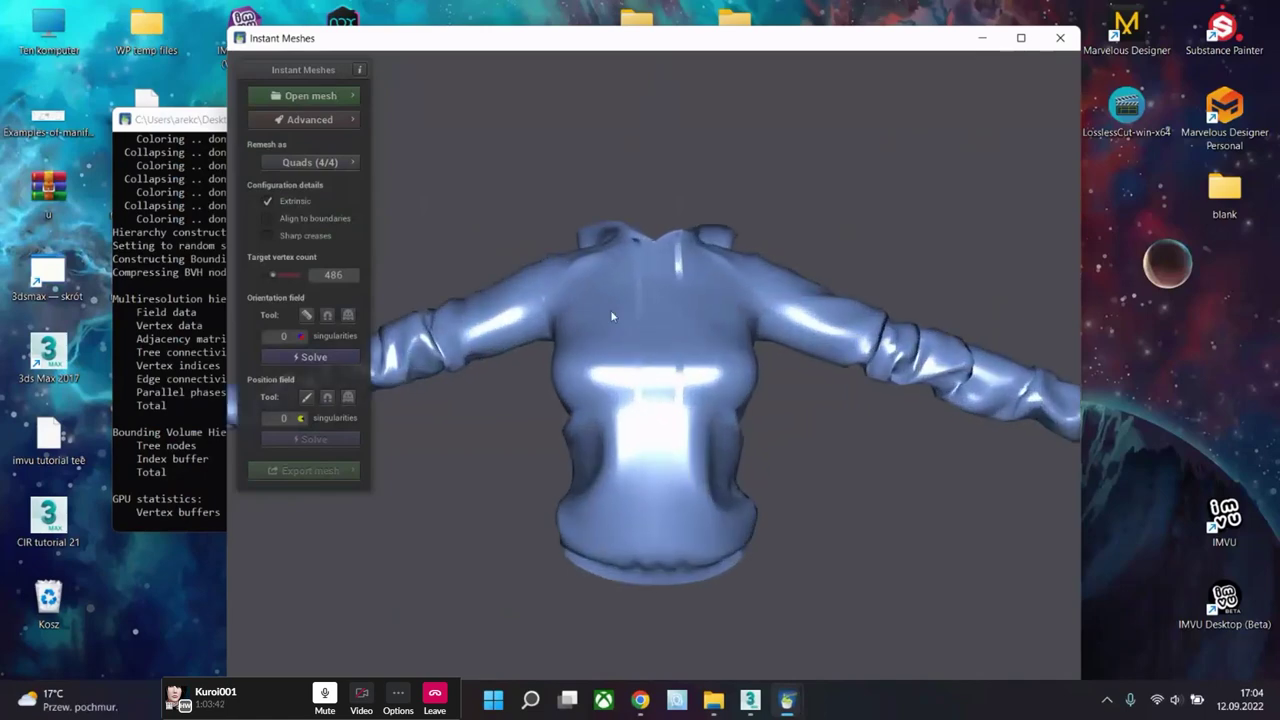
- Enable input mesh wireframe and Align to boundaries, and raise target vertex count to 4.53K
left_click(346, 120)
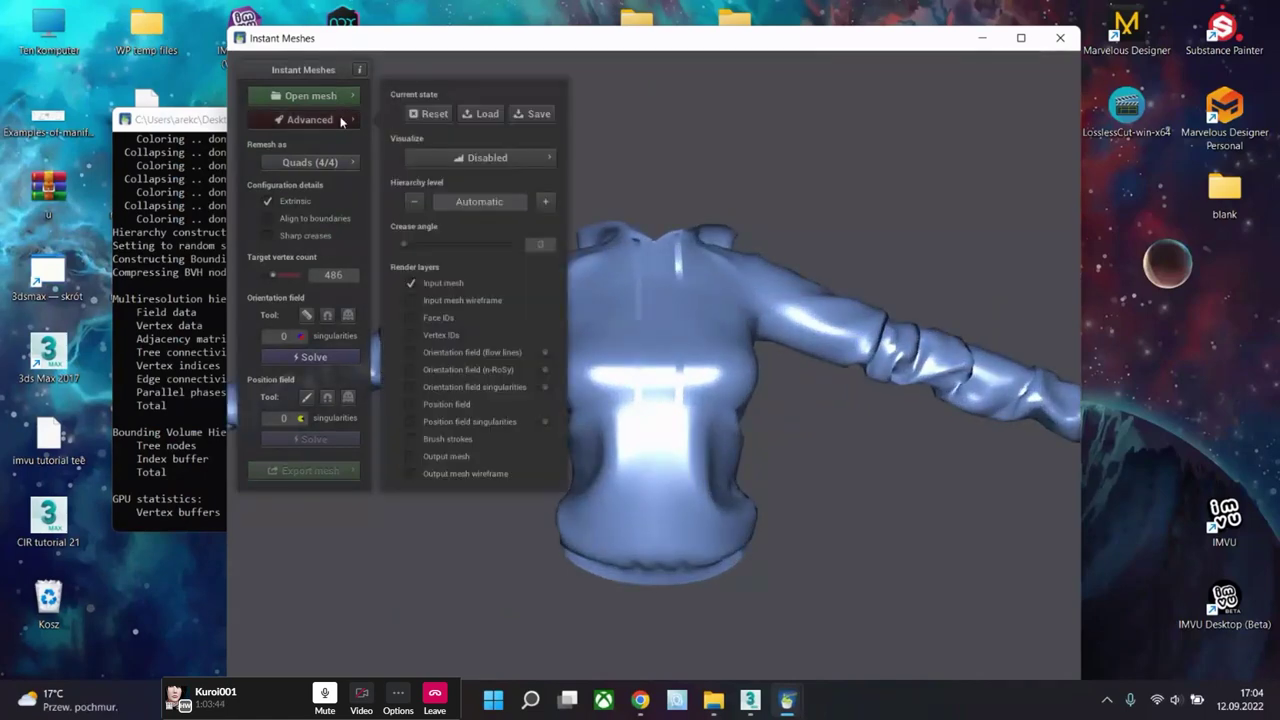
left_click(466, 302)
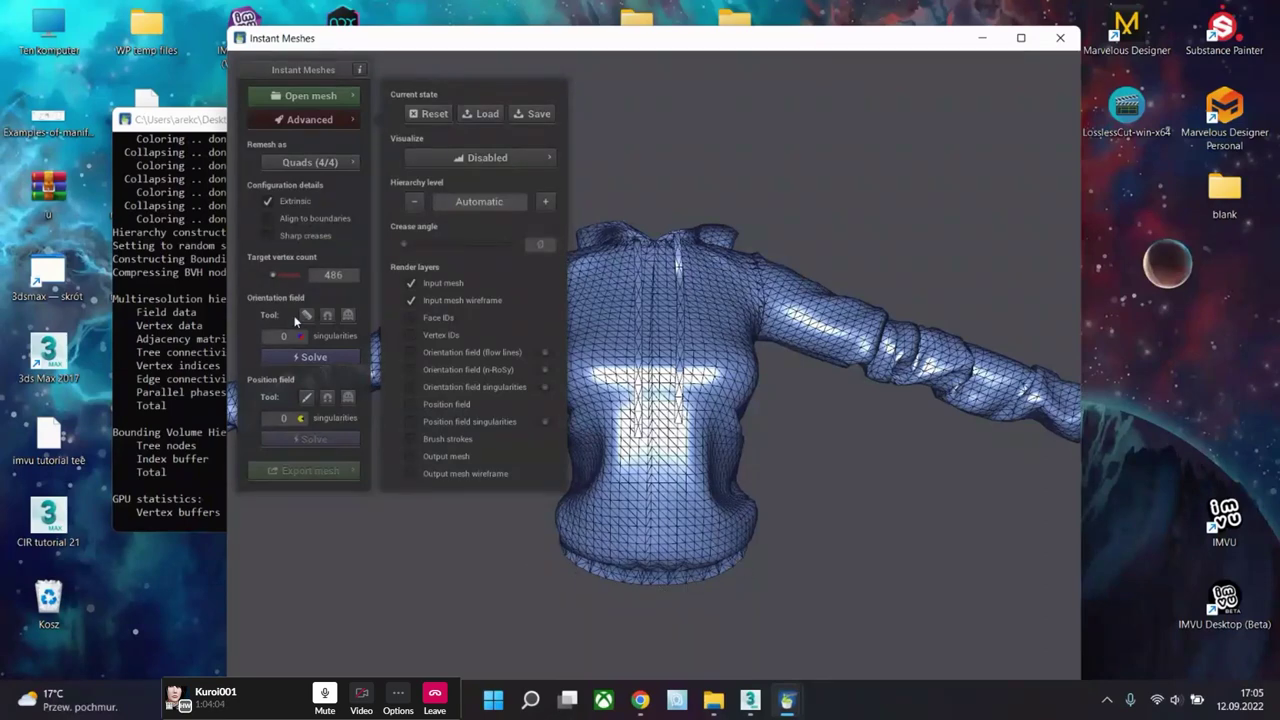
left_click(266, 222)
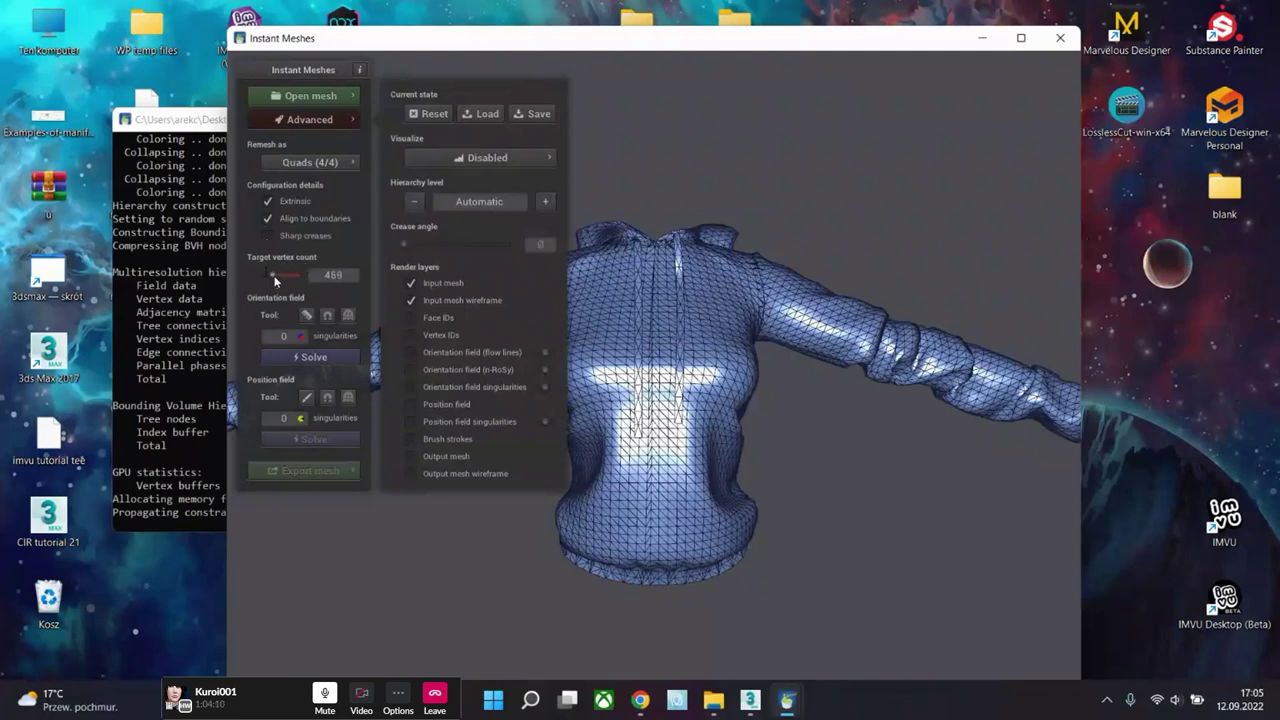
left_click_drag(274, 280, 291, 280)
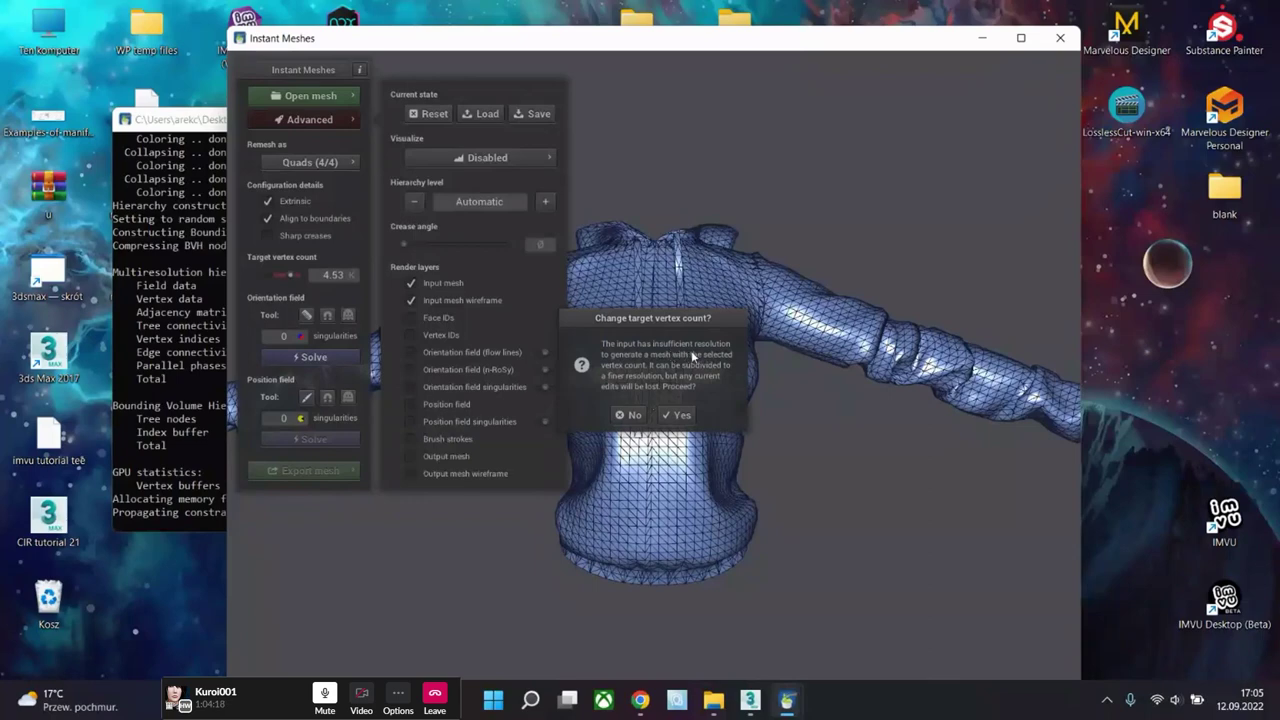
left_click(677, 415)
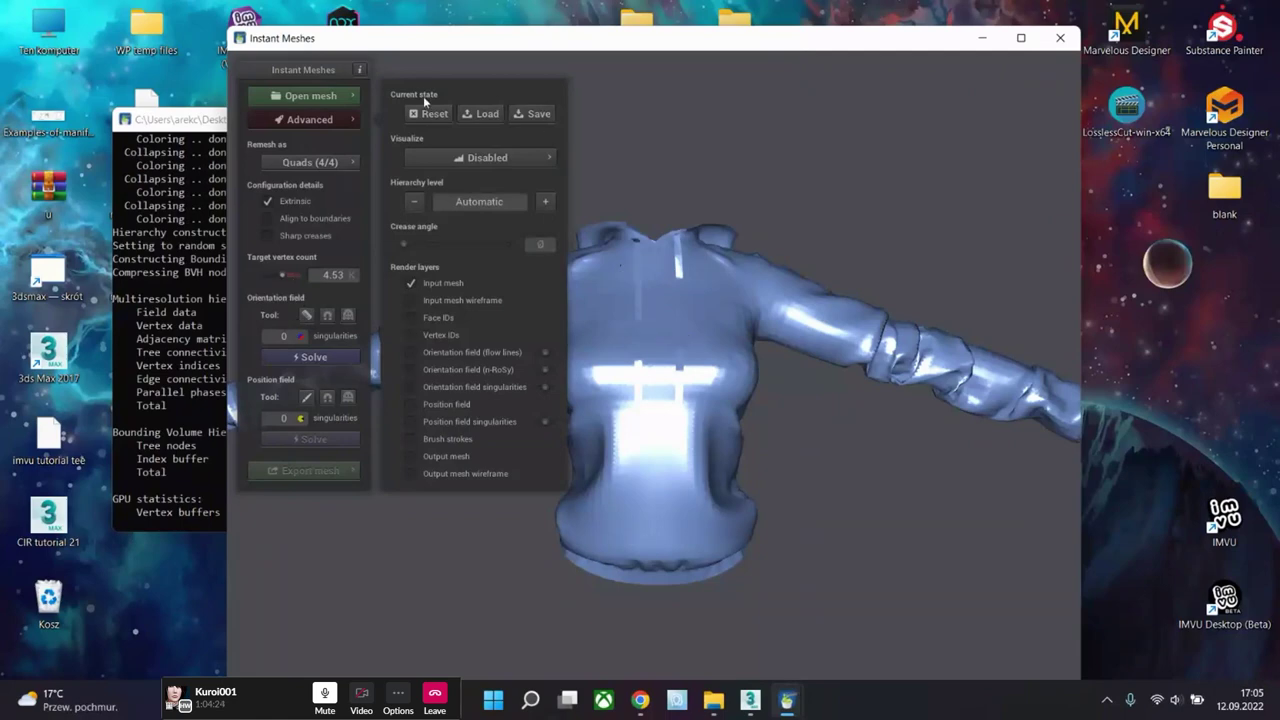
- Solve the hoodie's orientation field and paint edge guides down the zip and across the hem
left_click(326, 94)
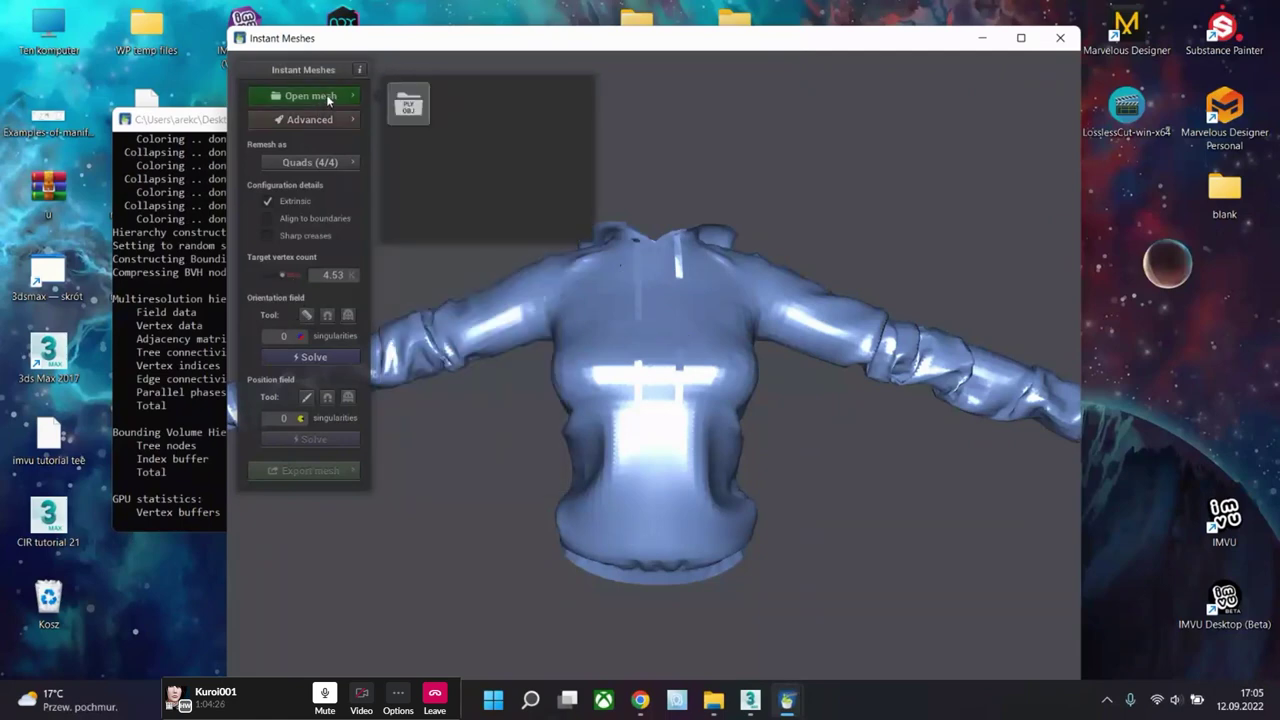
left_click(326, 94)
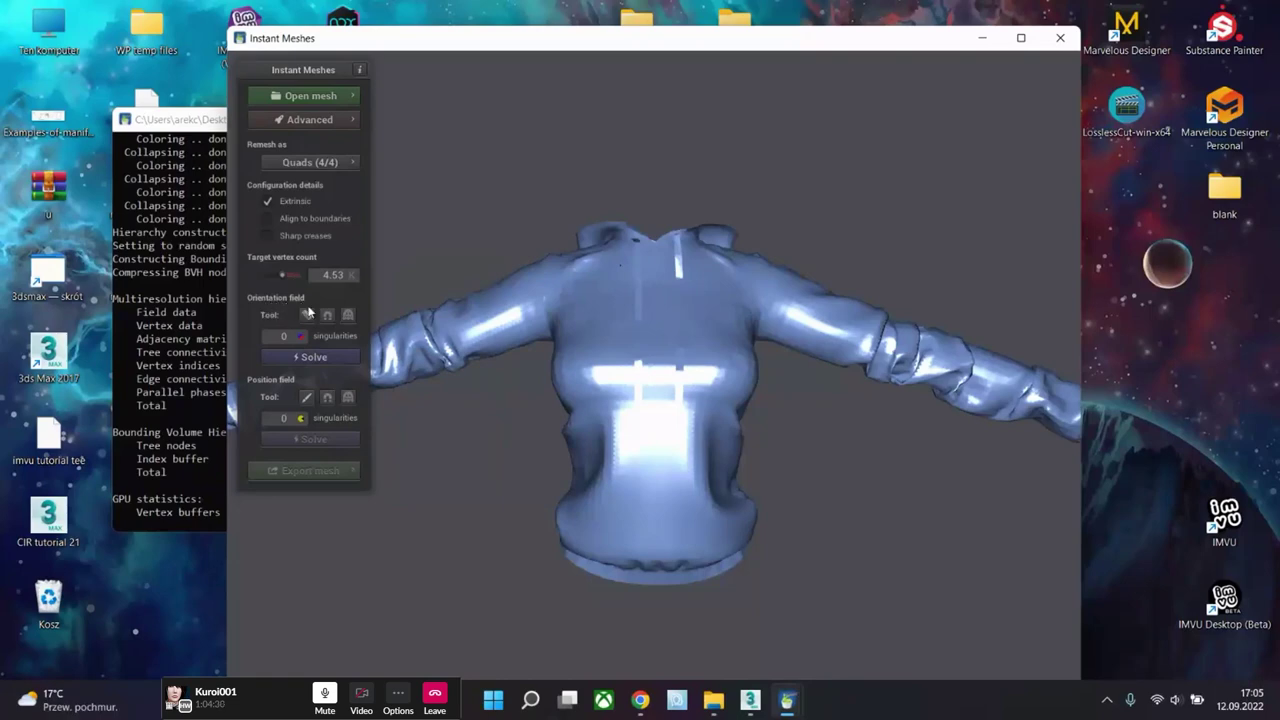
left_click(310, 357)
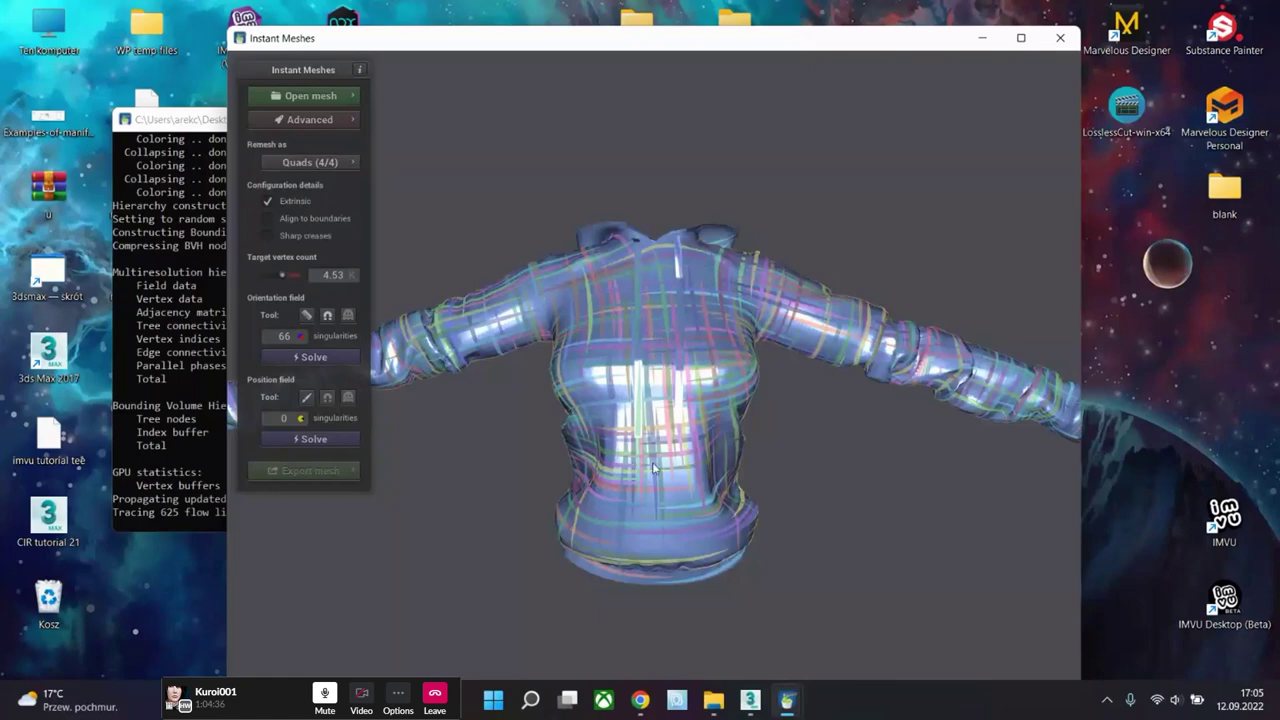
left_click(305, 398)
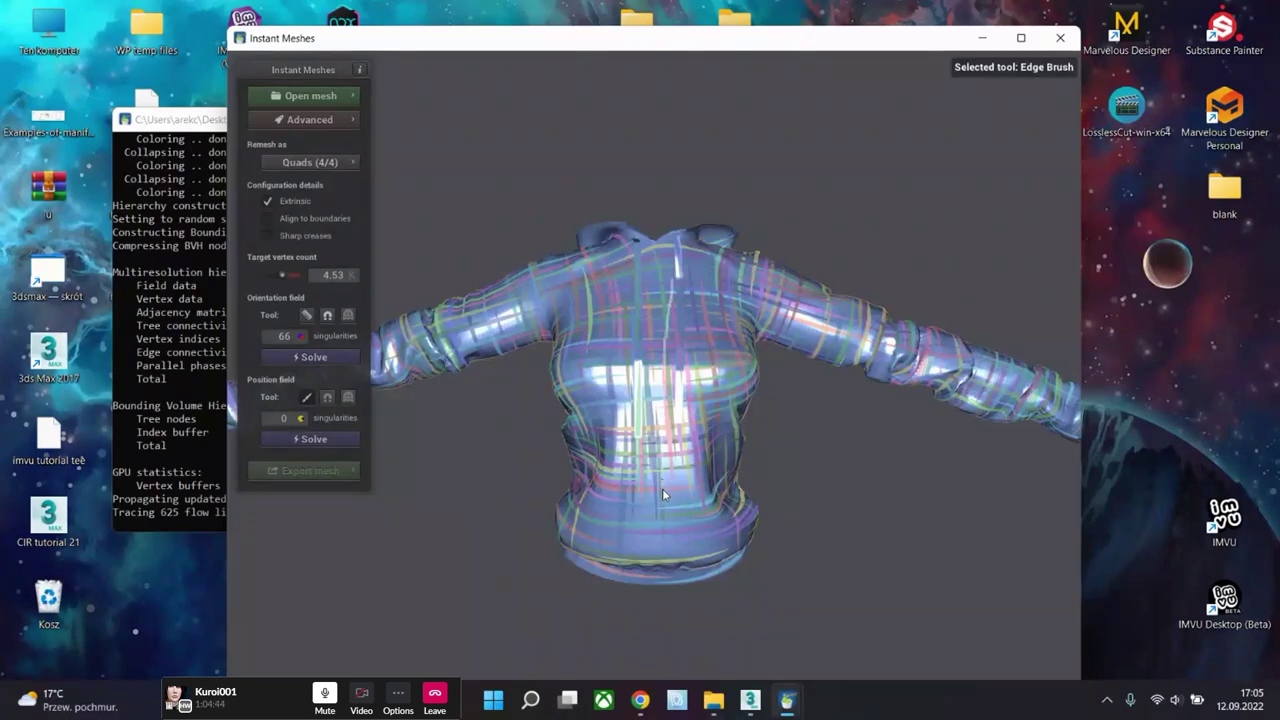
left_click_drag(623, 280, 628, 500)
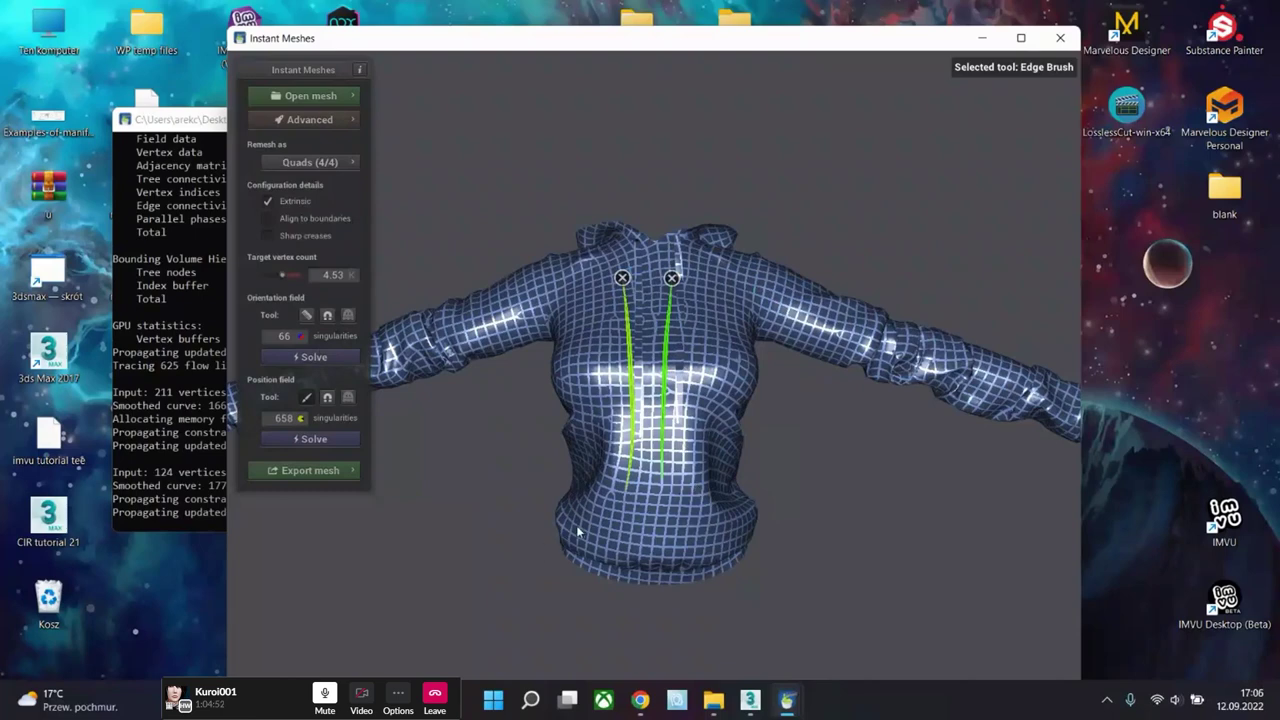
left_click_drag(577, 531, 738, 537)
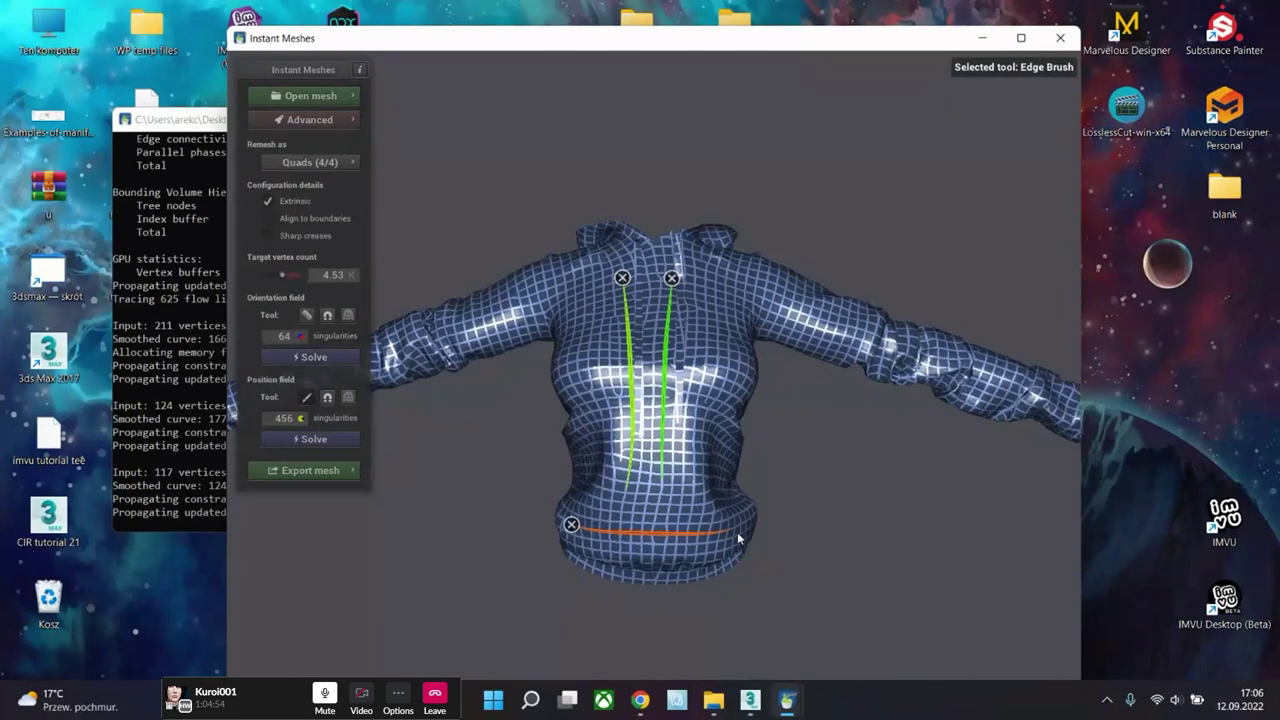
- Paint edge guides on the upper arm, hood and shoulders, then solve the position field
scroll(797, 431, "up", 1)
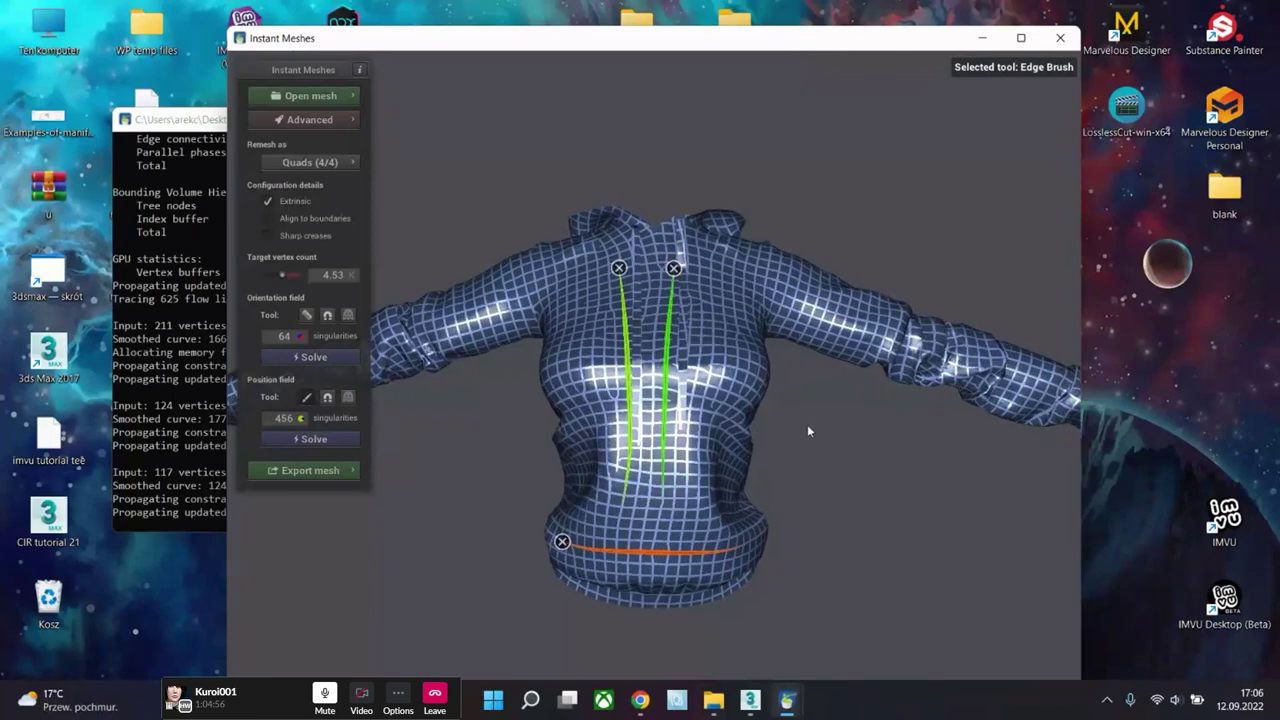
scroll(827, 443, "up", 2)
left_click_drag(867, 258, 852, 342)
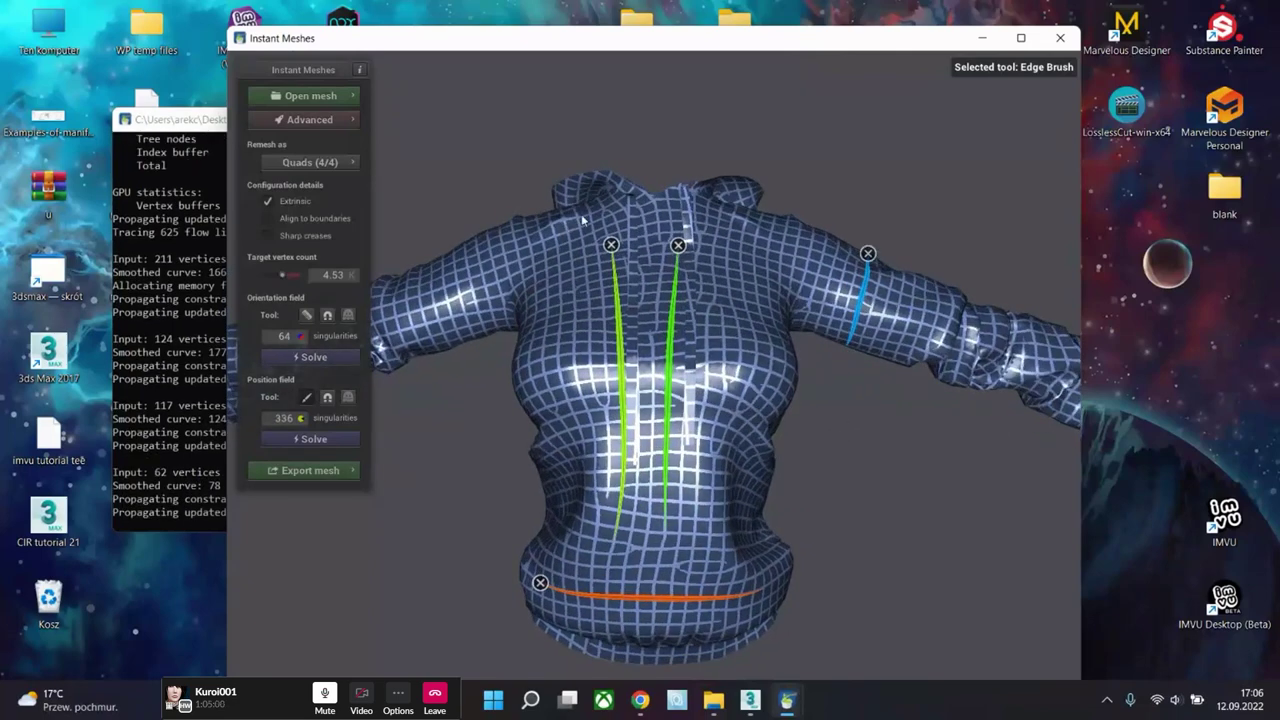
mouse_move(597, 201)
left_mouse_down()
mouse_move(601, 246)
mouse_move(573, 283)
left_mouse_up()
mouse_move(567, 220)
left_mouse_down()
mouse_move(533, 280)
mouse_move(495, 278)
left_mouse_up()
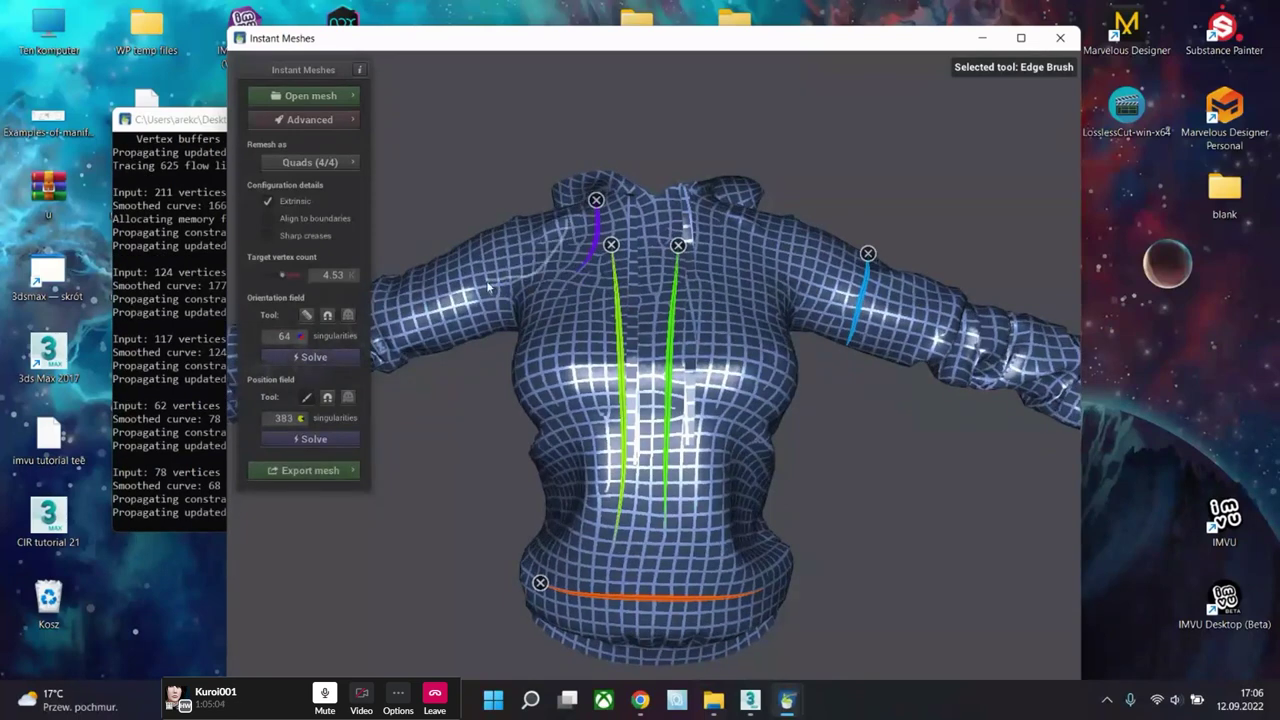
mouse_move(845, 279)
left_mouse_down()
mouse_move(770, 242)
mouse_move(743, 457)
mouse_move(760, 560)
mouse_move(782, 562)
left_mouse_up()
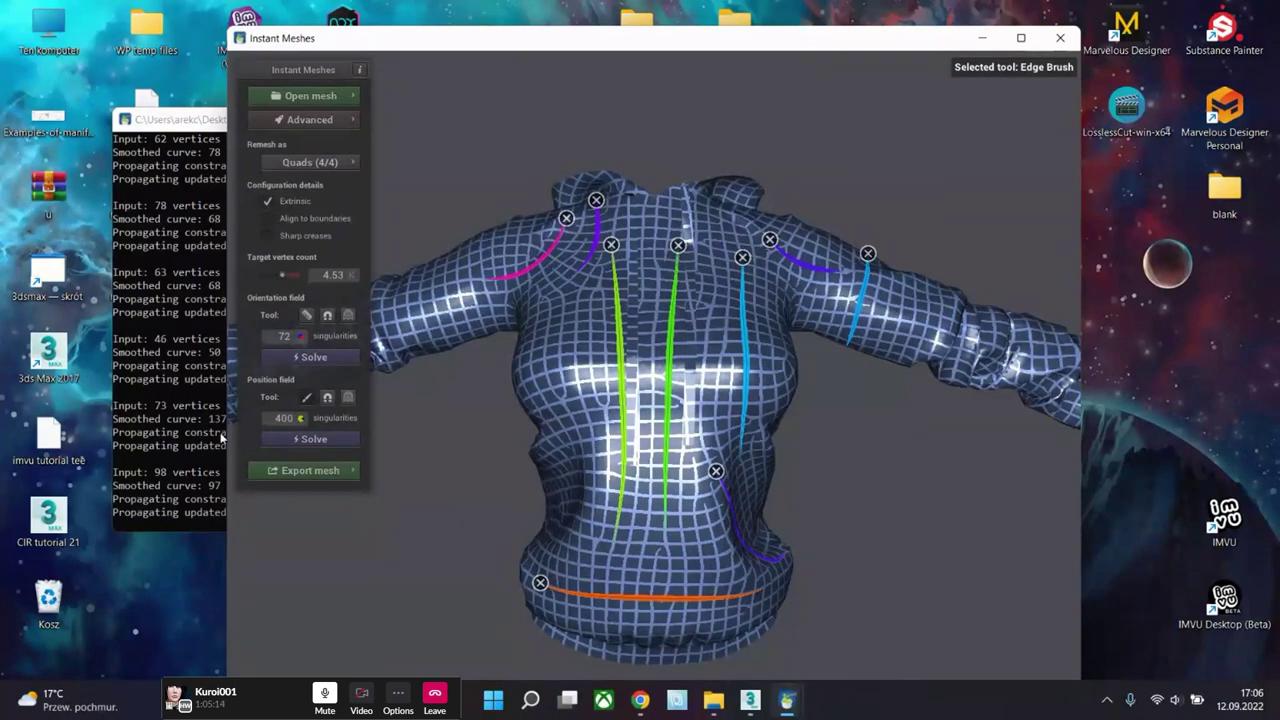
left_click(352, 446)
- Extract a pure-quad mesh of the hoodie
left_click(330, 477)
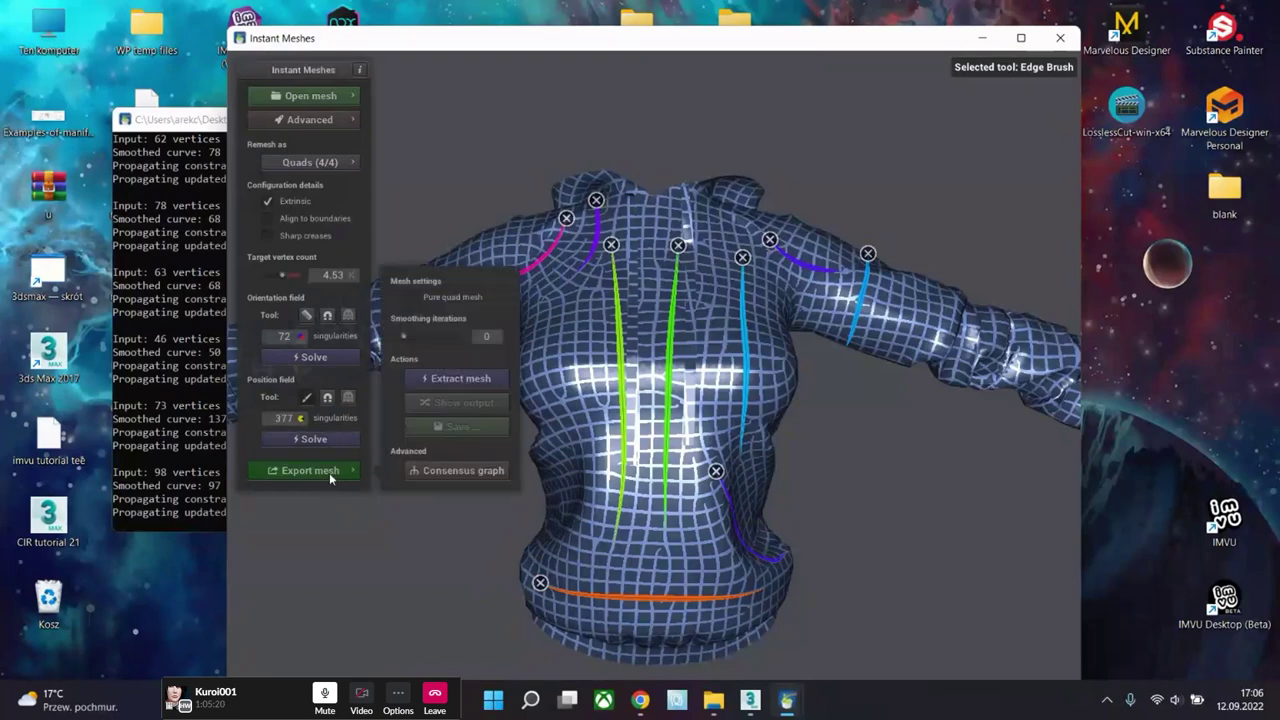
left_click(411, 297)
left_click(486, 379)
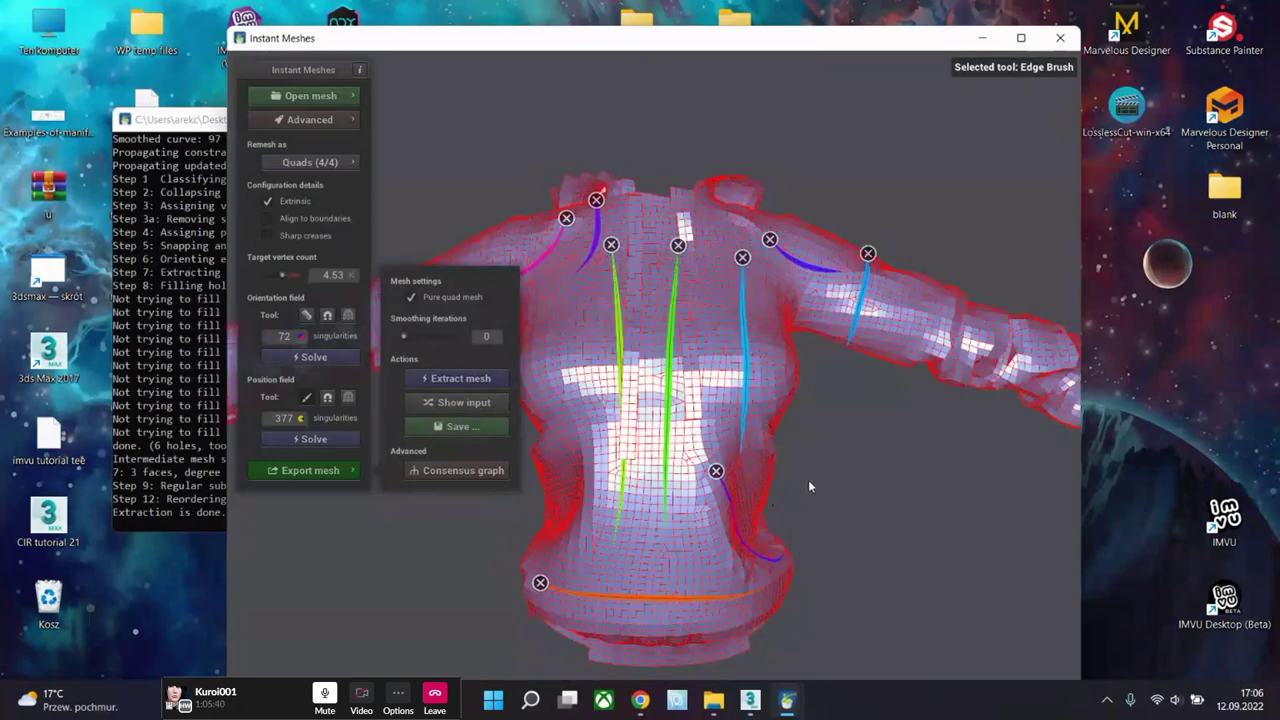
- Enable Align to boundaries, re-solve the position field and extract the quad mesh again
scroll(802, 472, "up", 4)
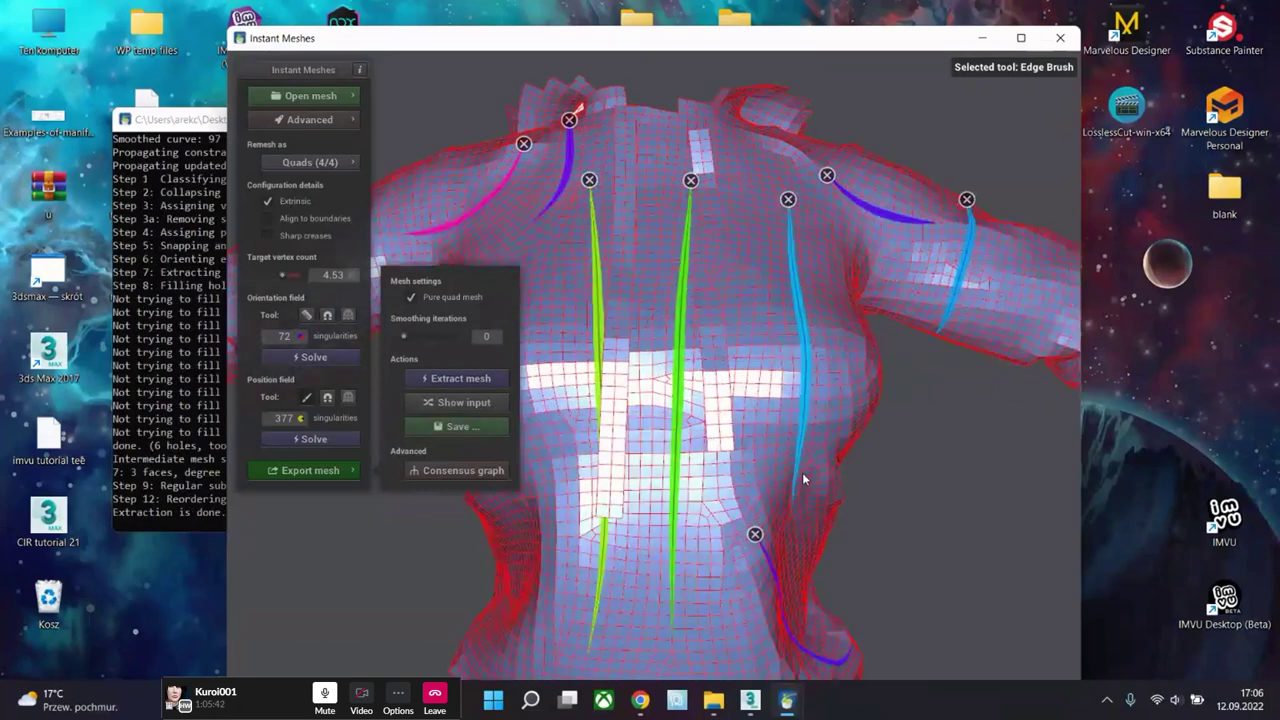
scroll(735, 277, "down", 6)
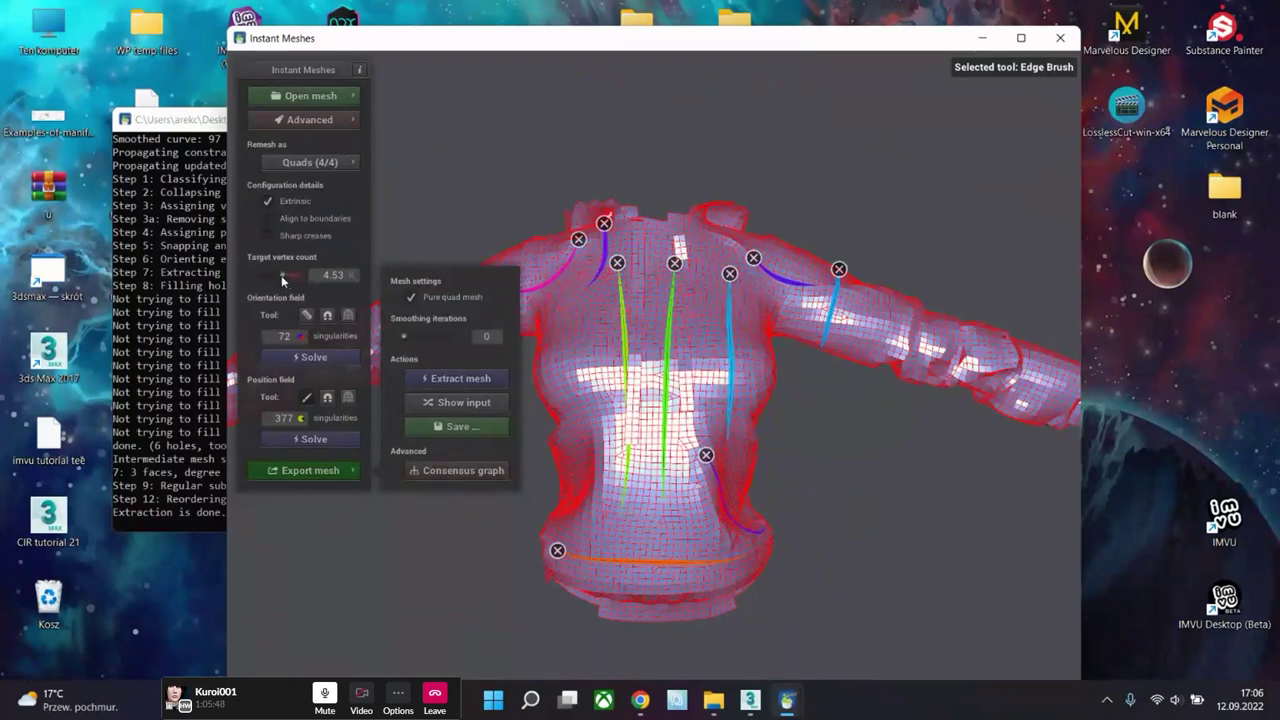
left_click(267, 218)
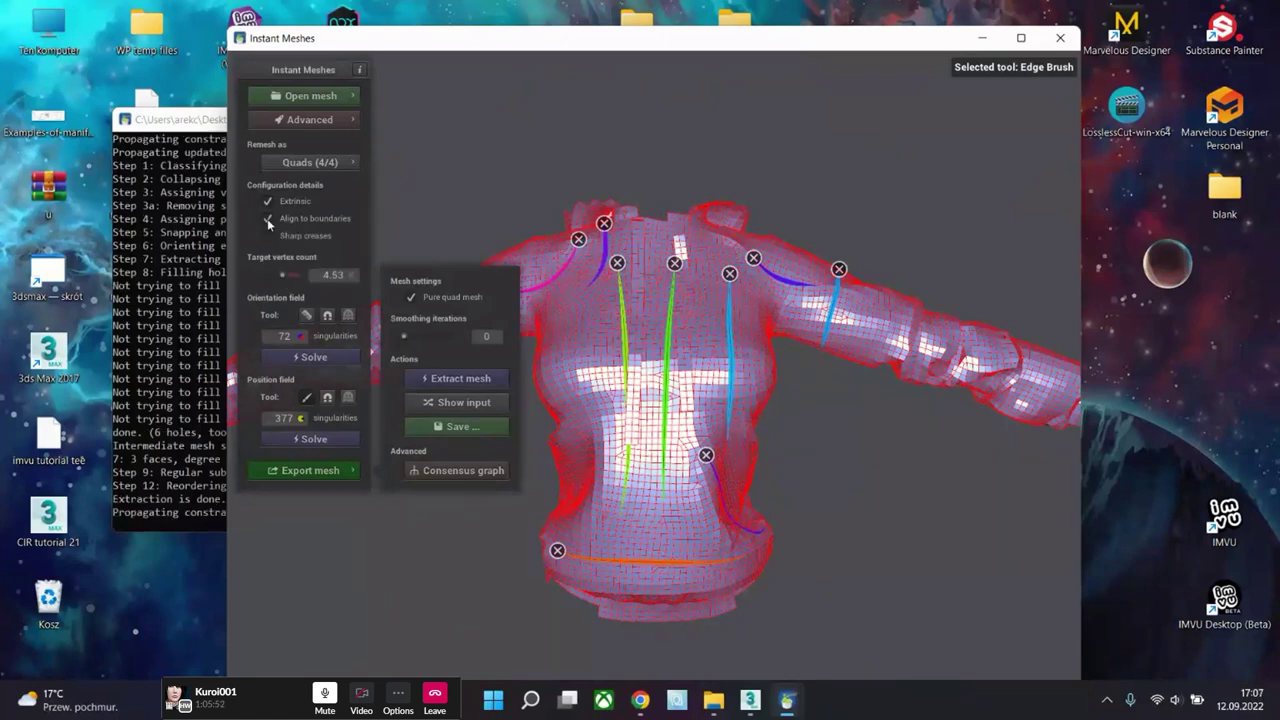
left_click(436, 377)
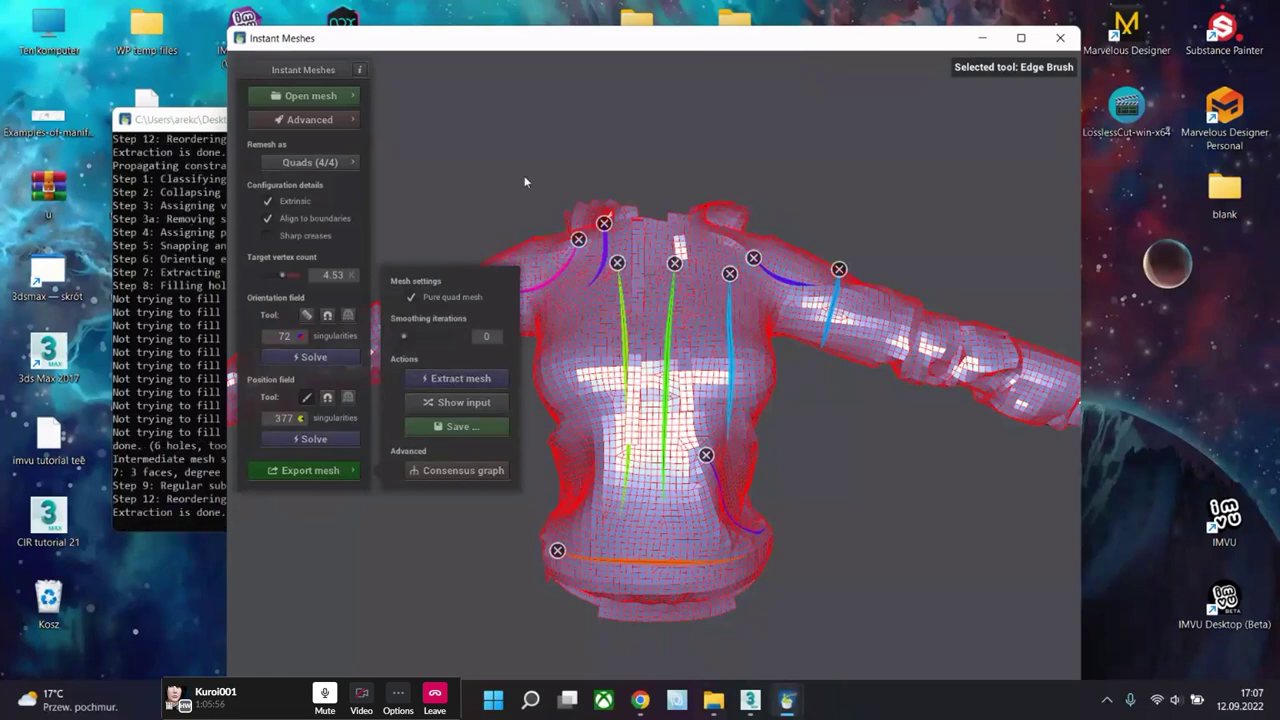
left_click(307, 443)
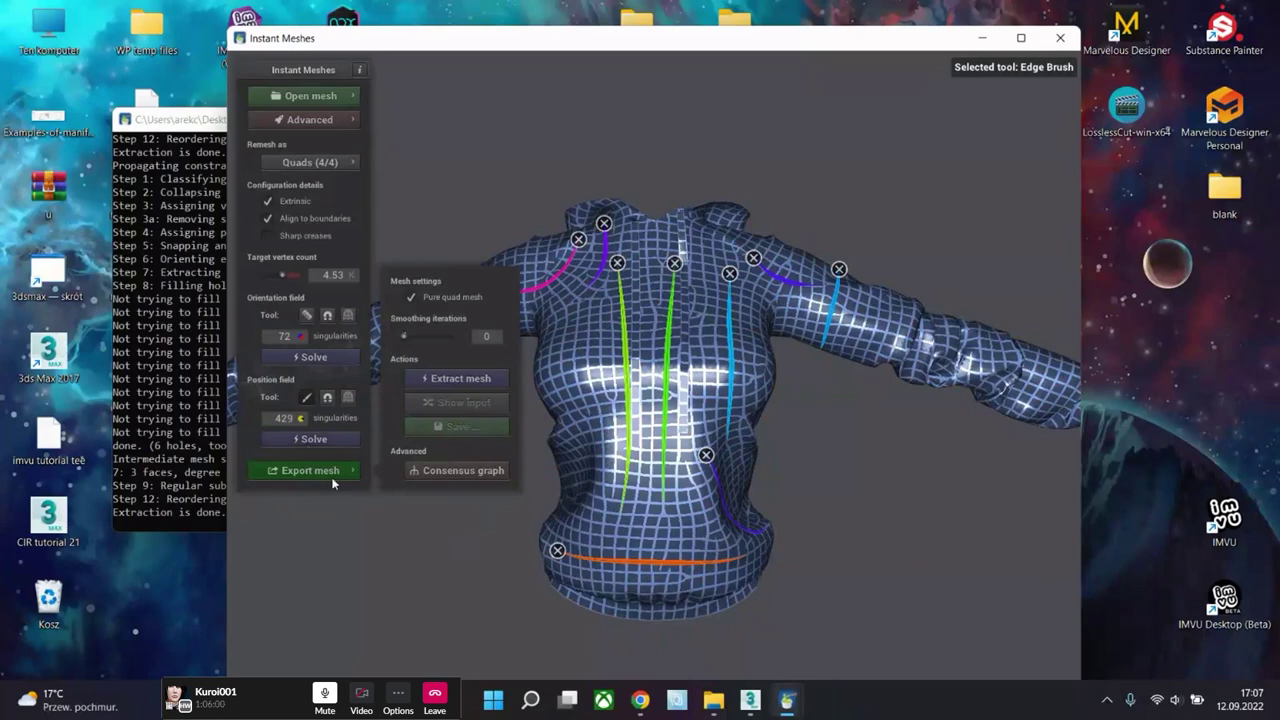
left_click(330, 474)
left_click(330, 474)
left_click(478, 377)
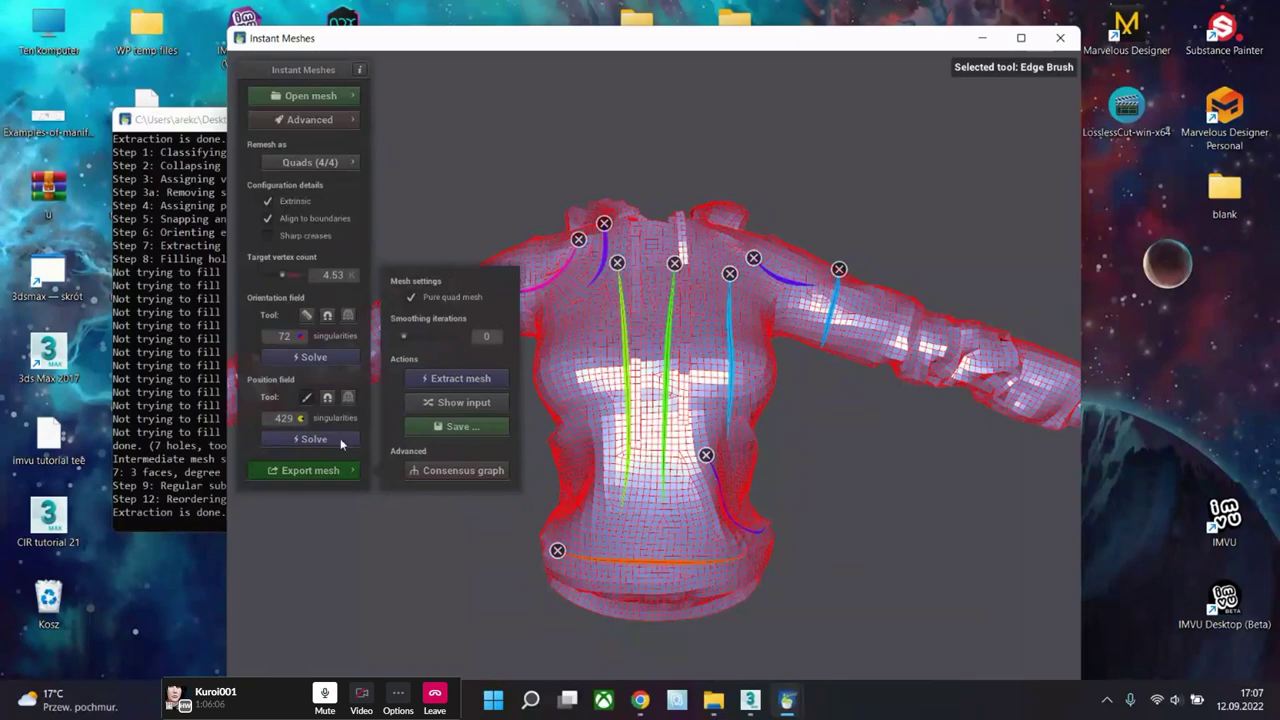
- Inspect the extracted quad hoodie from several angles, then close Instant Meshes and return to 3ds Max
left_click(309, 476)
left_click_drag(629, 453, 698, 521)
scroll(698, 521, "down", 2)
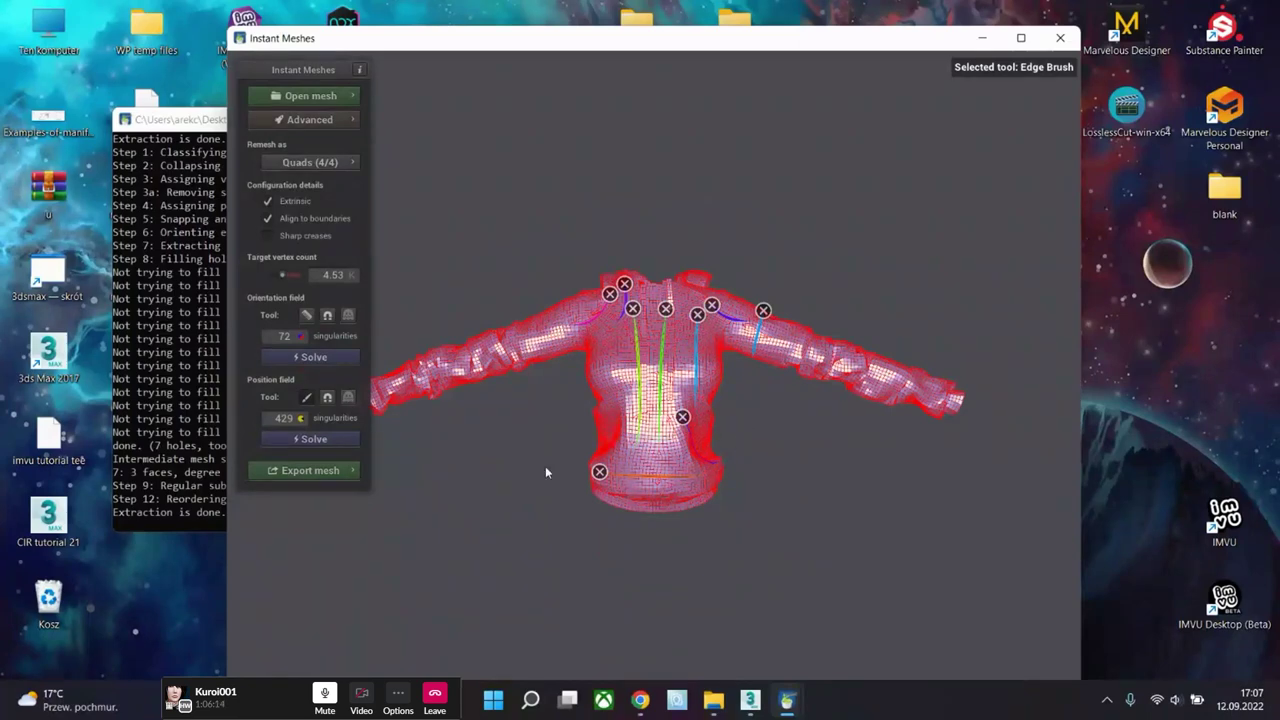
scroll(665, 395, "up", 4)
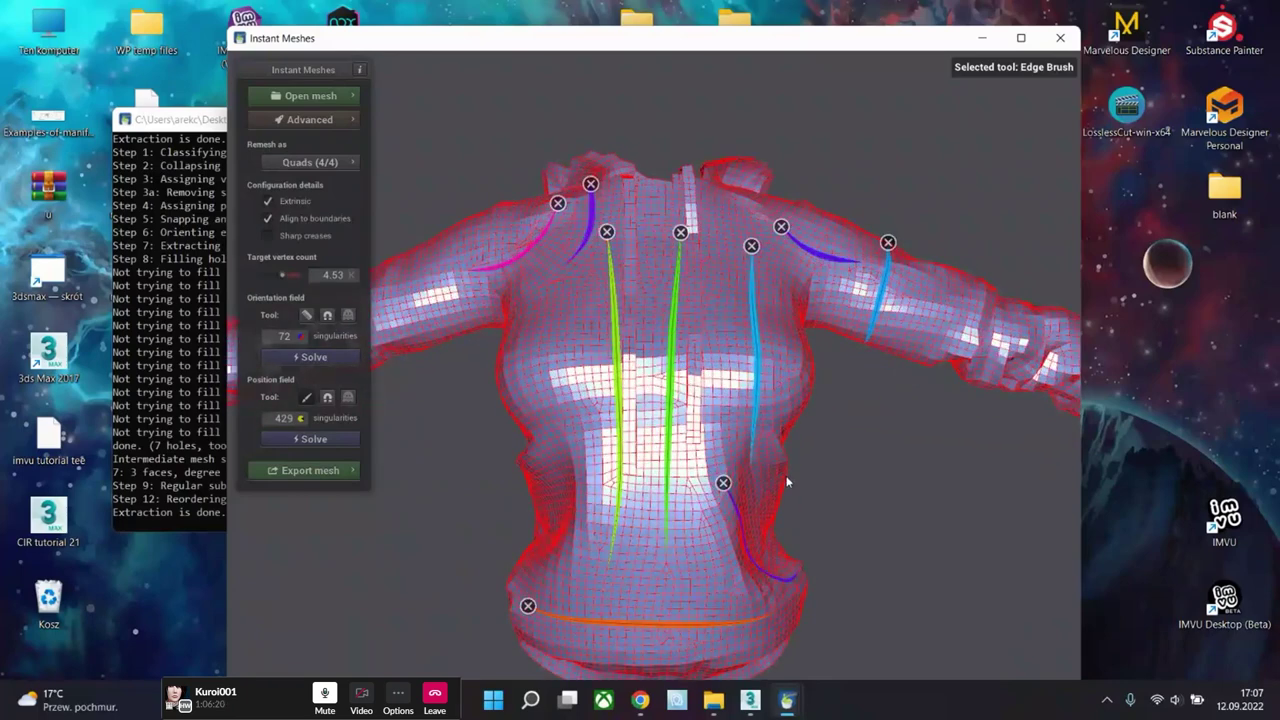
left_click_drag(815, 492, 817, 508)
scroll(817, 508, "down", 2)
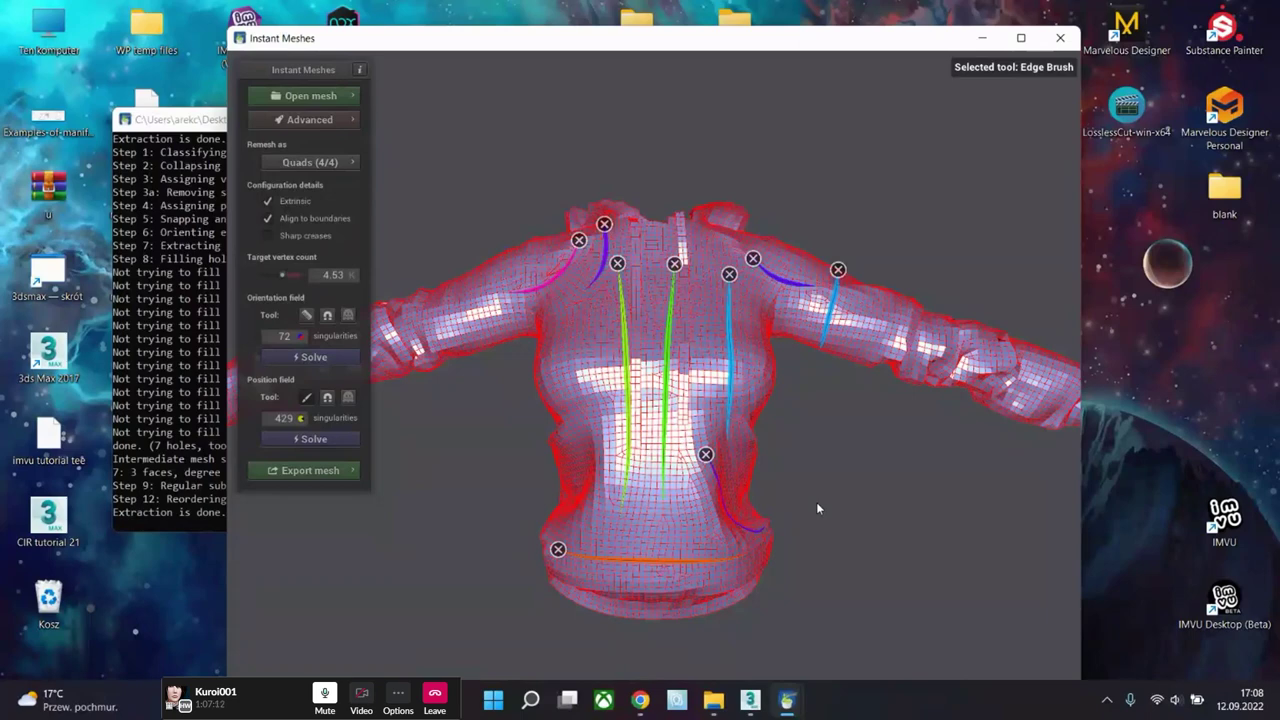
left_click_drag(803, 372, 810, 458)
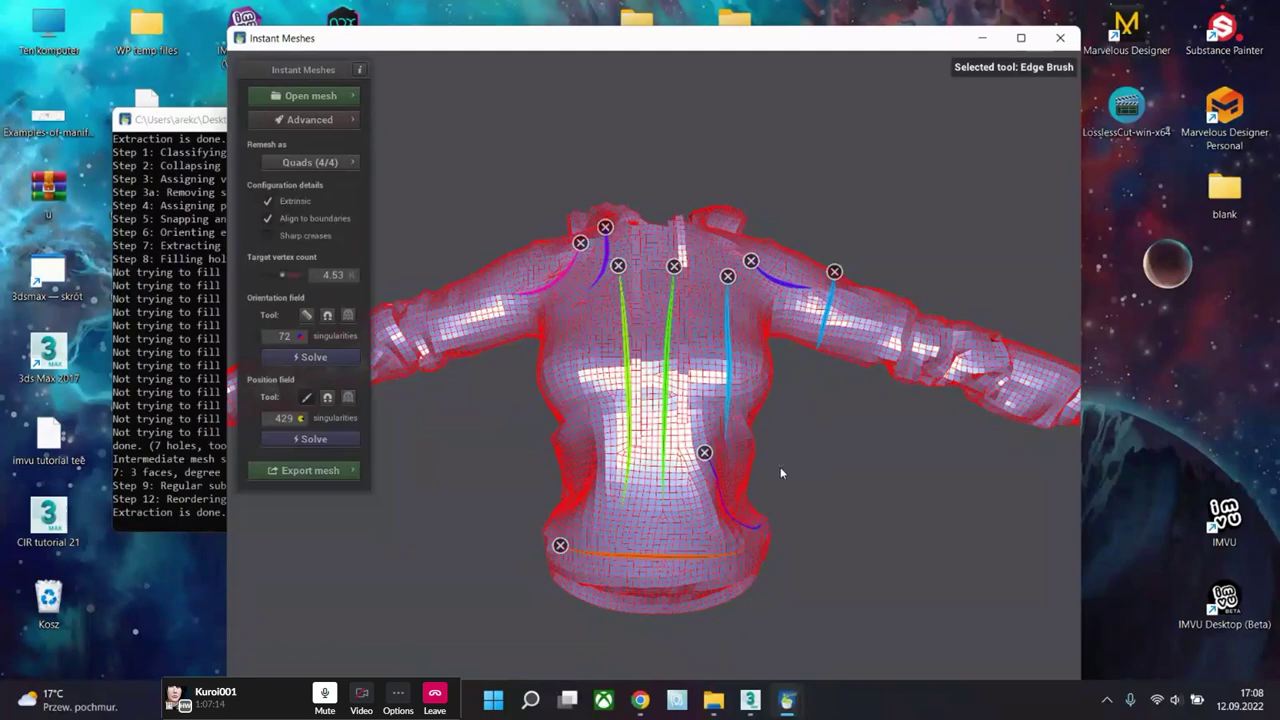
scroll(784, 435, "up", 3)
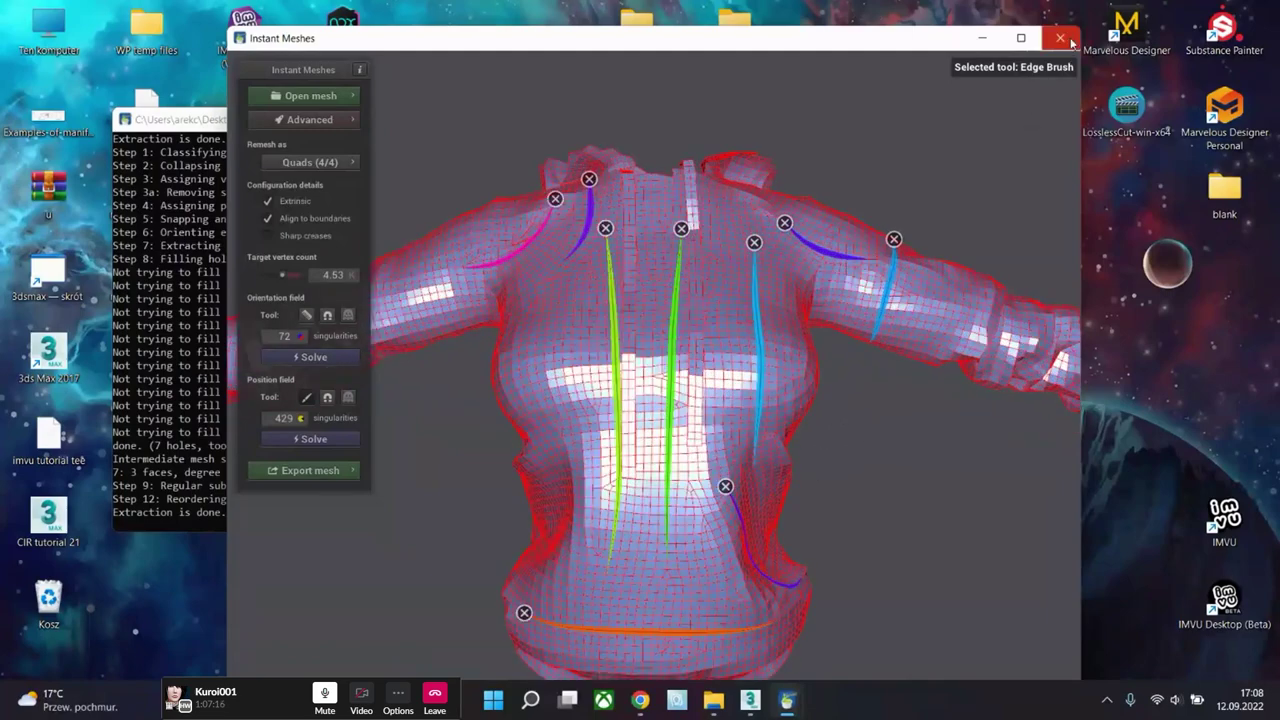
left_click(1061, 38)
left_click(769, 702)
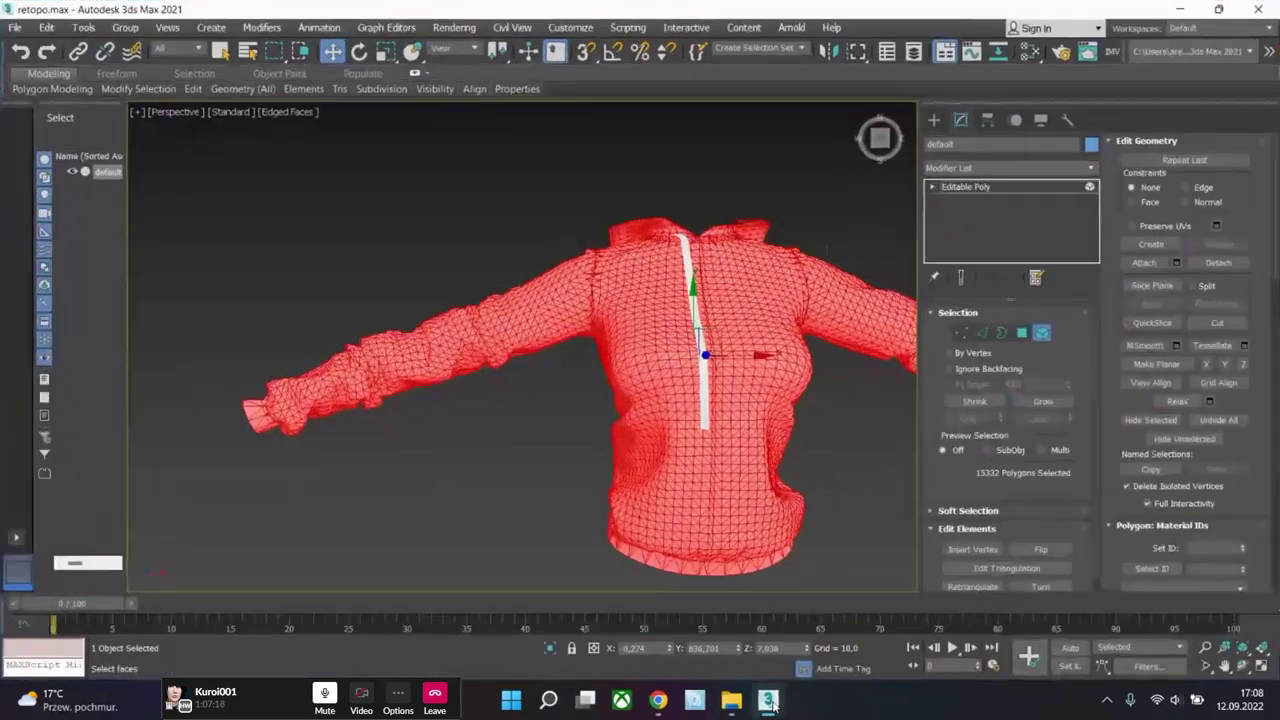
- Import the pants OBJ file with default settings and name the new object dvrgr
left_click(15, 28)
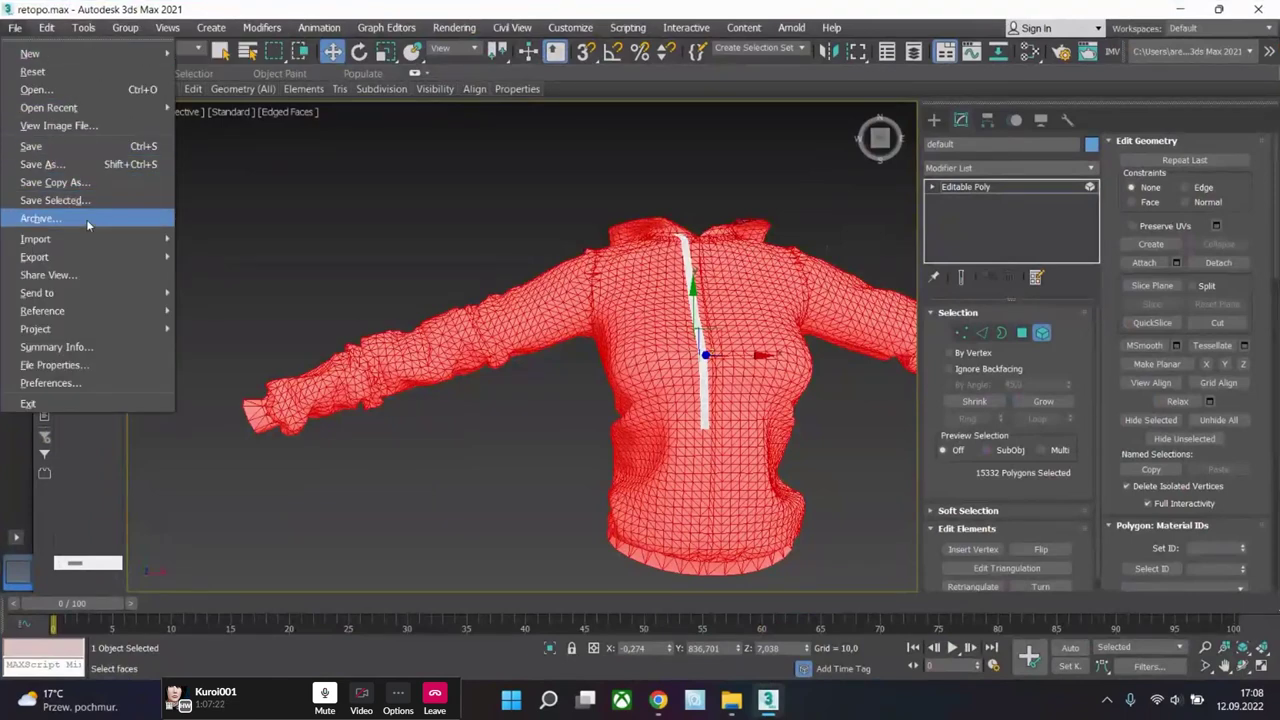
mouse_move(92, 240)
left_click(228, 245)
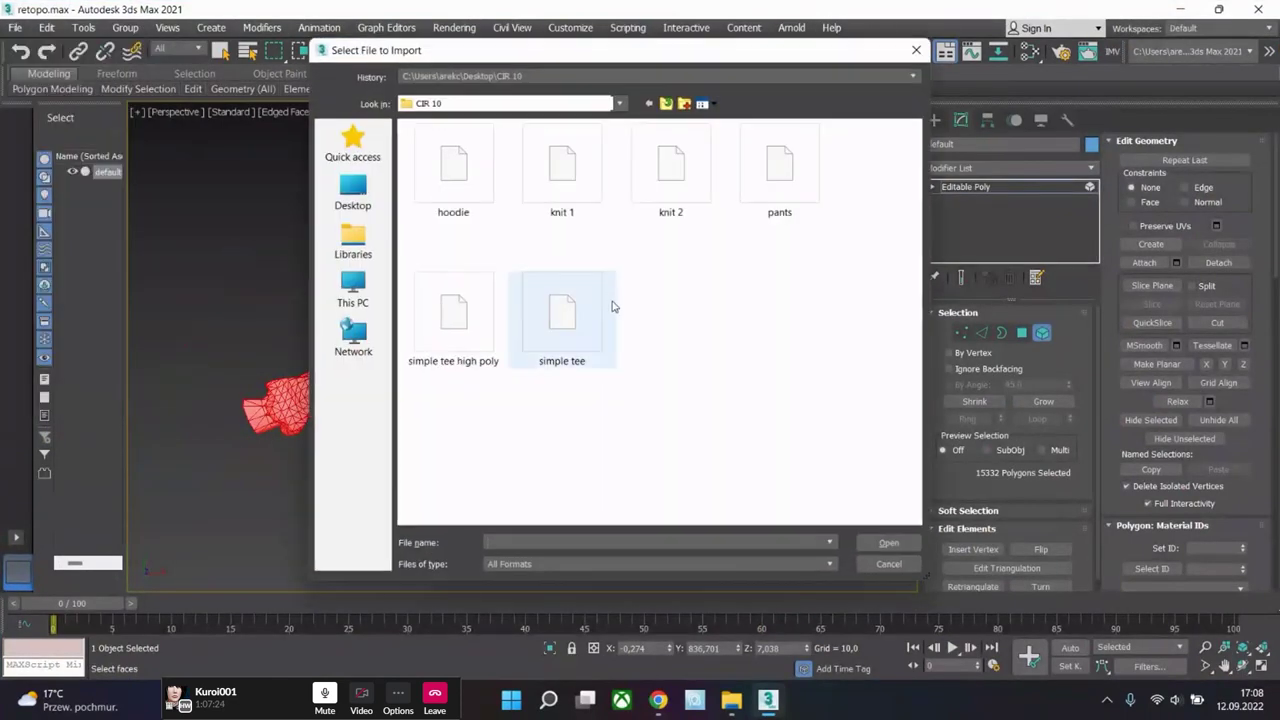
double_click(780, 170)
left_click(495, 620)
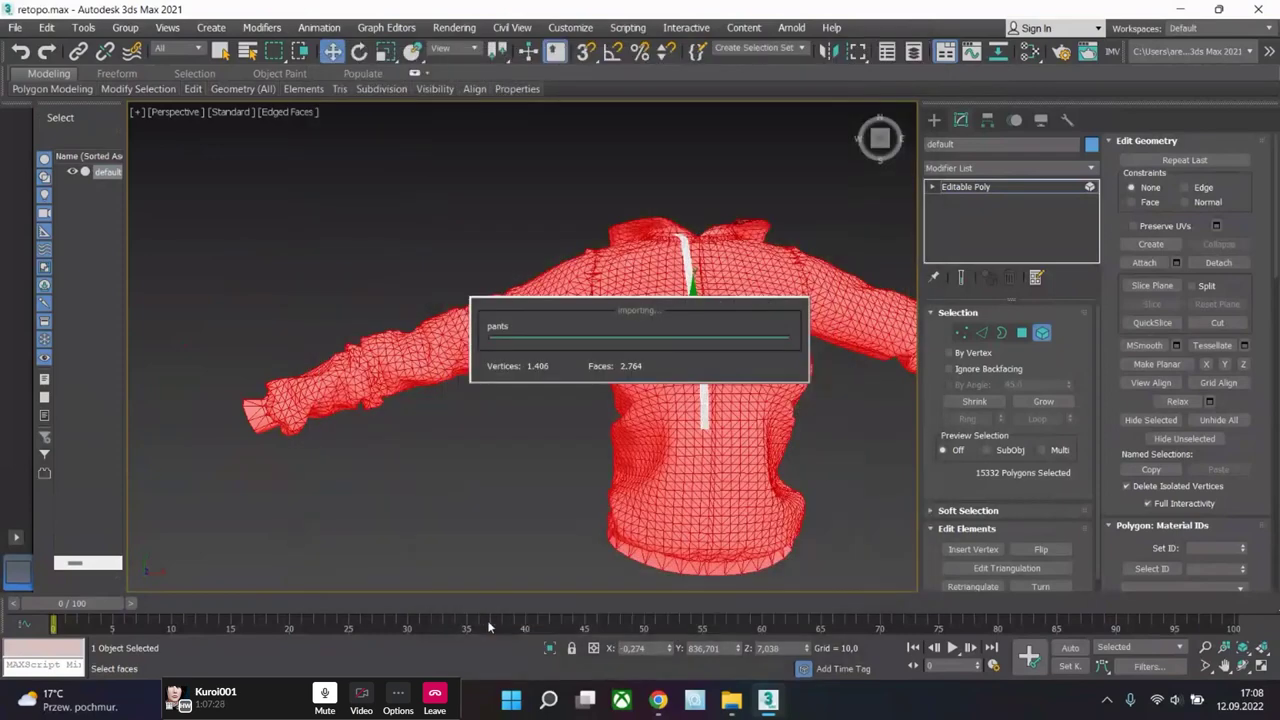
type("dvrgr")
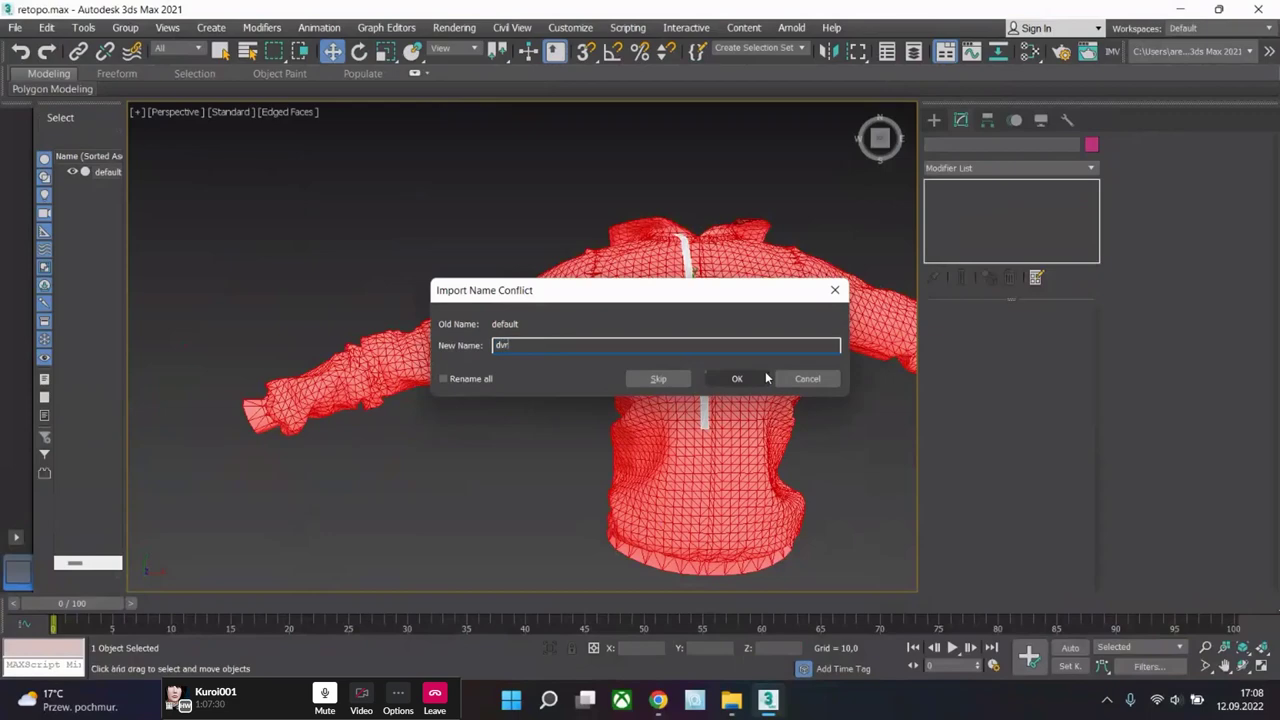
left_click(737, 379)
- Select the whole pants element, move it under the hoodie, and check it from several angles
left_click(1042, 338)
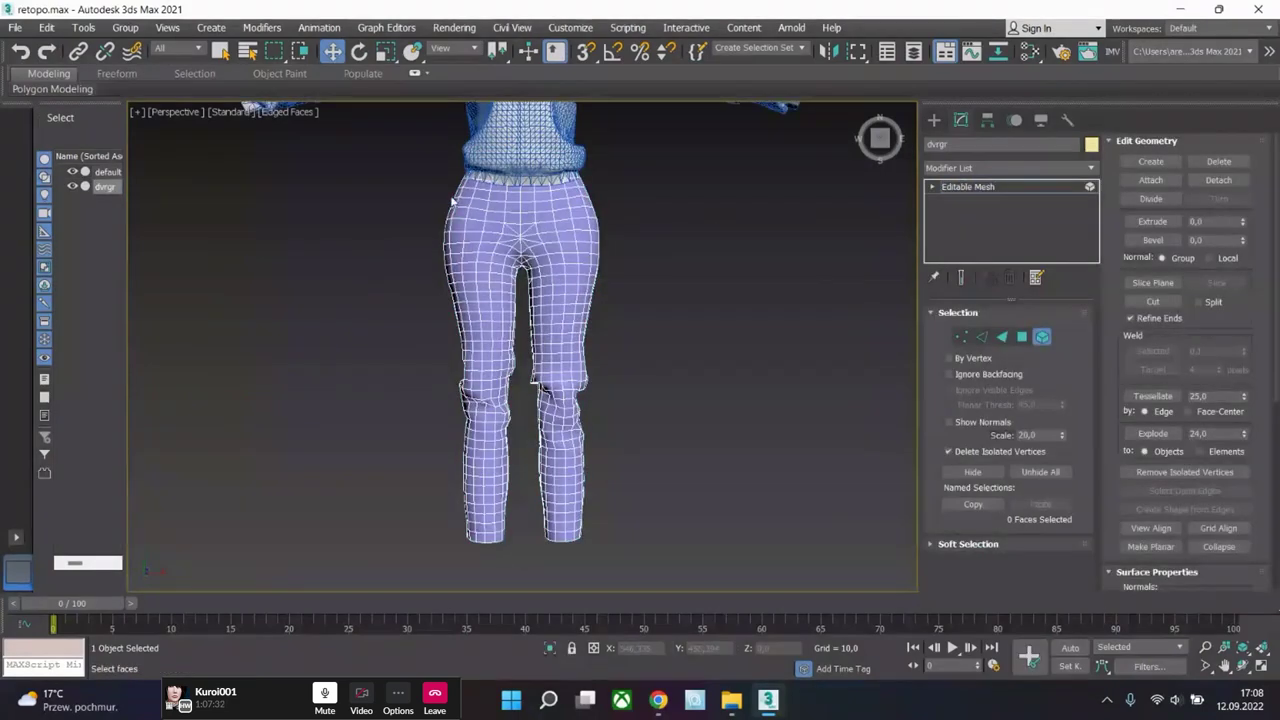
left_click(515, 217)
left_click_drag(584, 379, 772, 340)
middle_click_drag(783, 335, 733, 350)
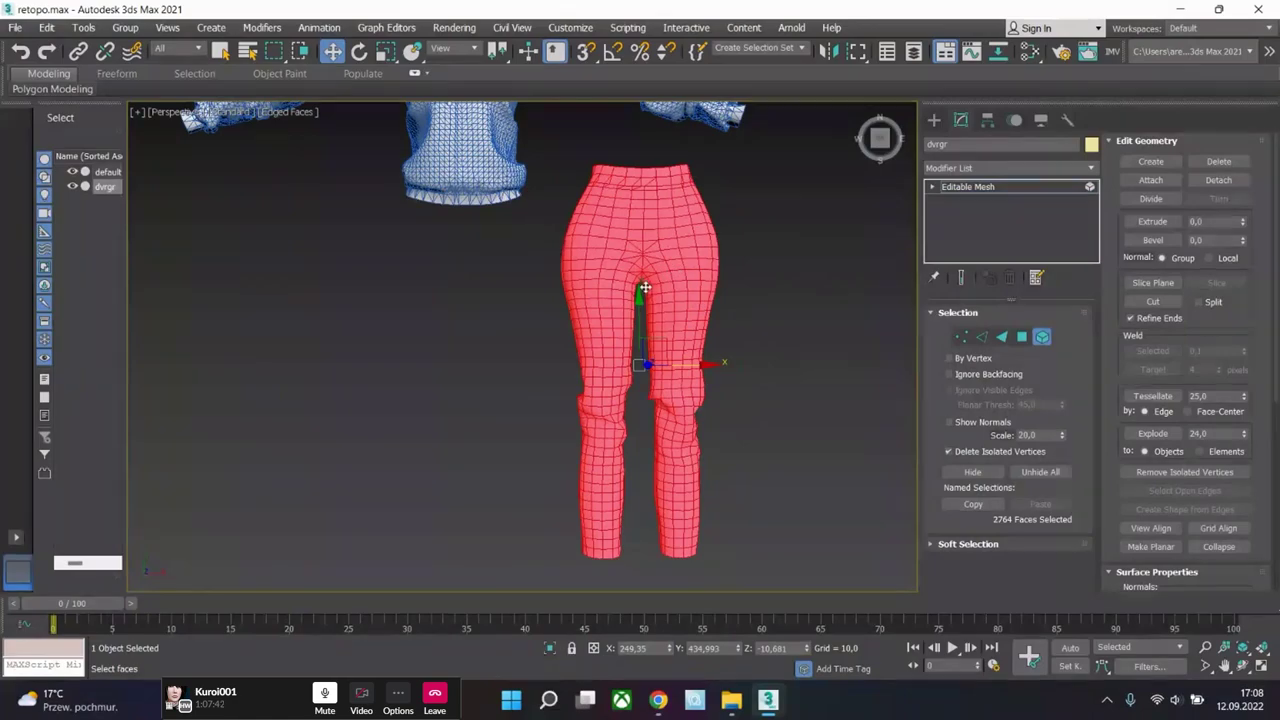
middle_click_drag(643, 297, 738, 168, "alt")
scroll(716, 330, "up", 5)
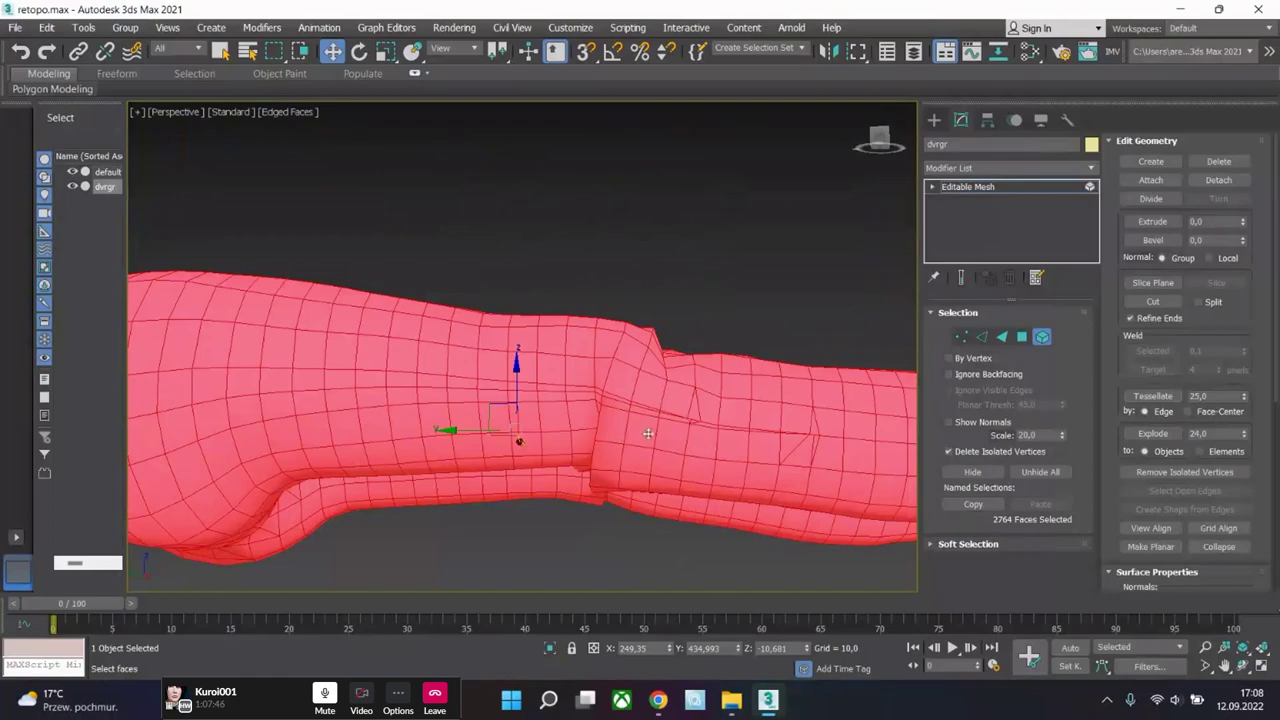
middle_click_drag(730, 466, 594, 301, "alt")
scroll(594, 301, "down", 5)
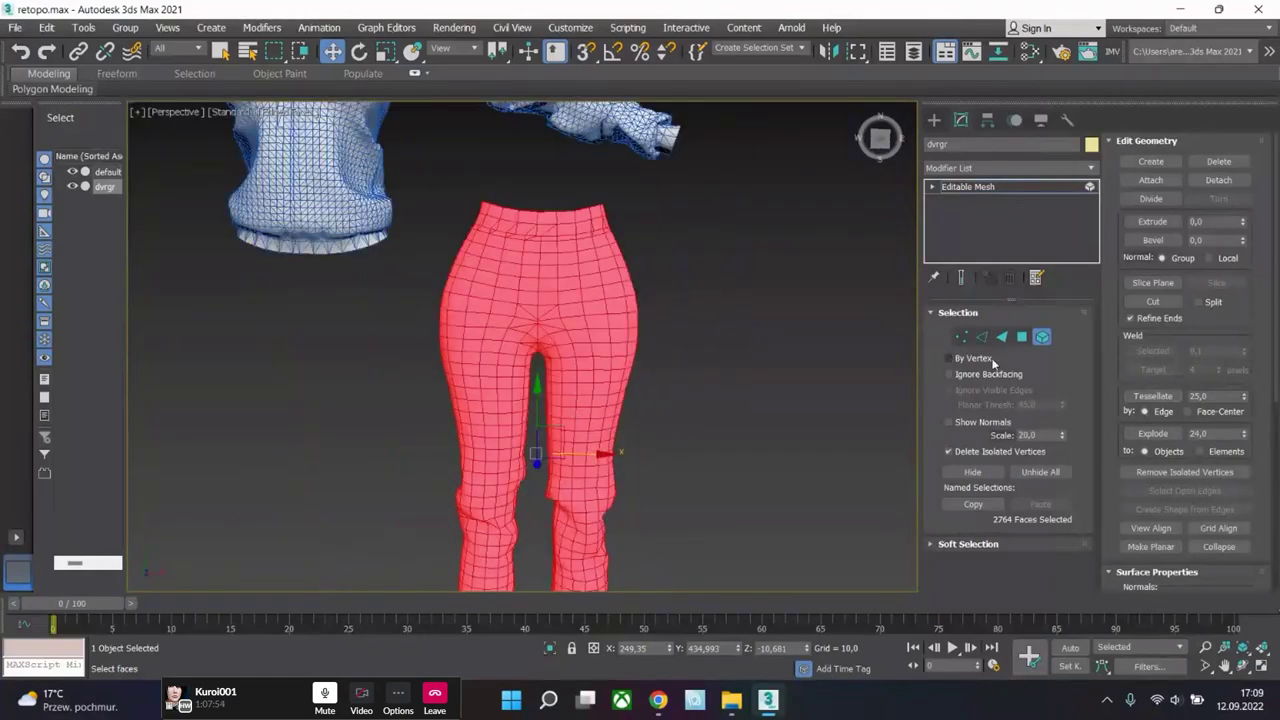
left_click(962, 337)
middle_click_drag(646, 383, 572, 369, "alt")
scroll(572, 369, "down", 3)
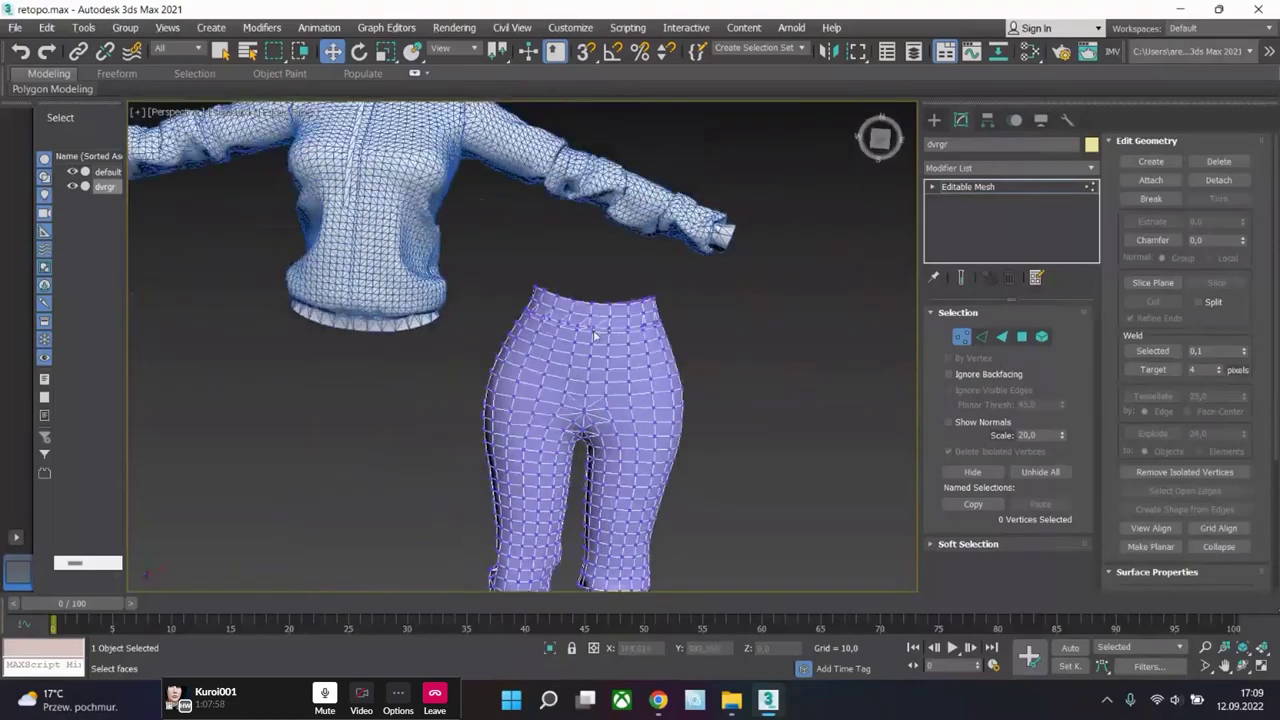
scroll(572, 369, "up", 10)
- Convert the dvrgr pants to Editable Poly
key("4")
left_click(812, 385)
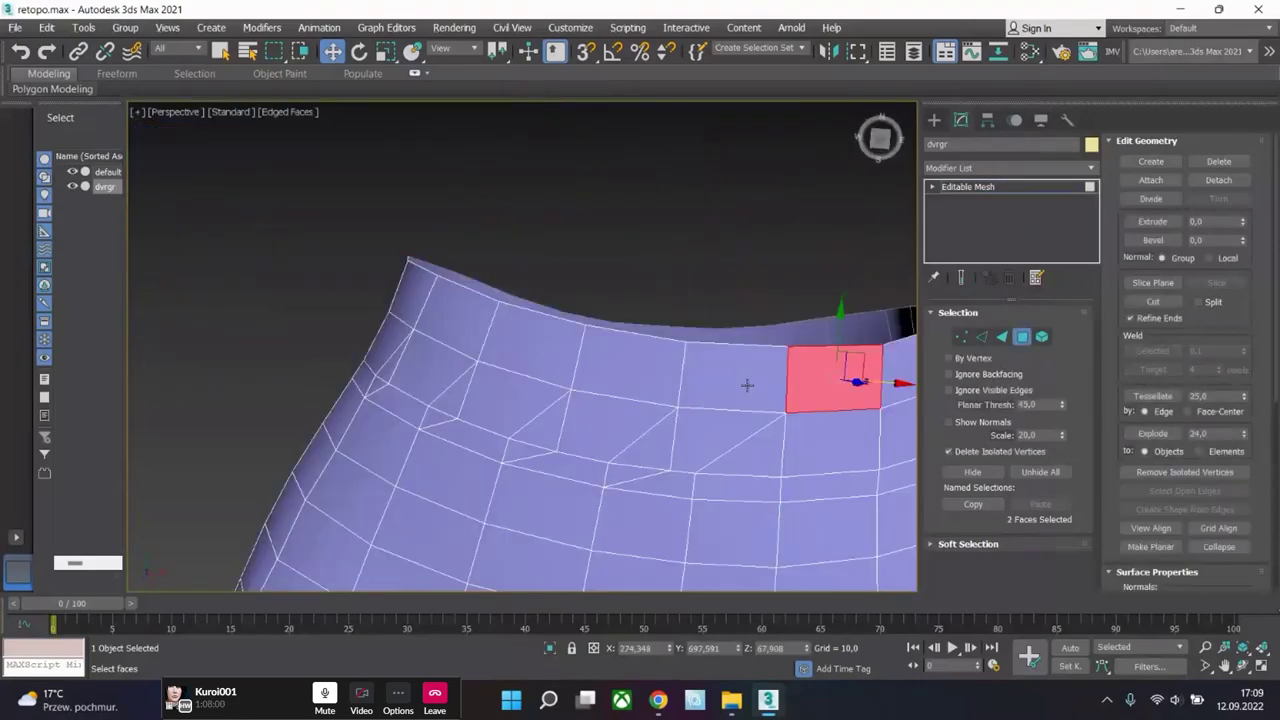
right_click(722, 380)
mouse_move(787, 566)
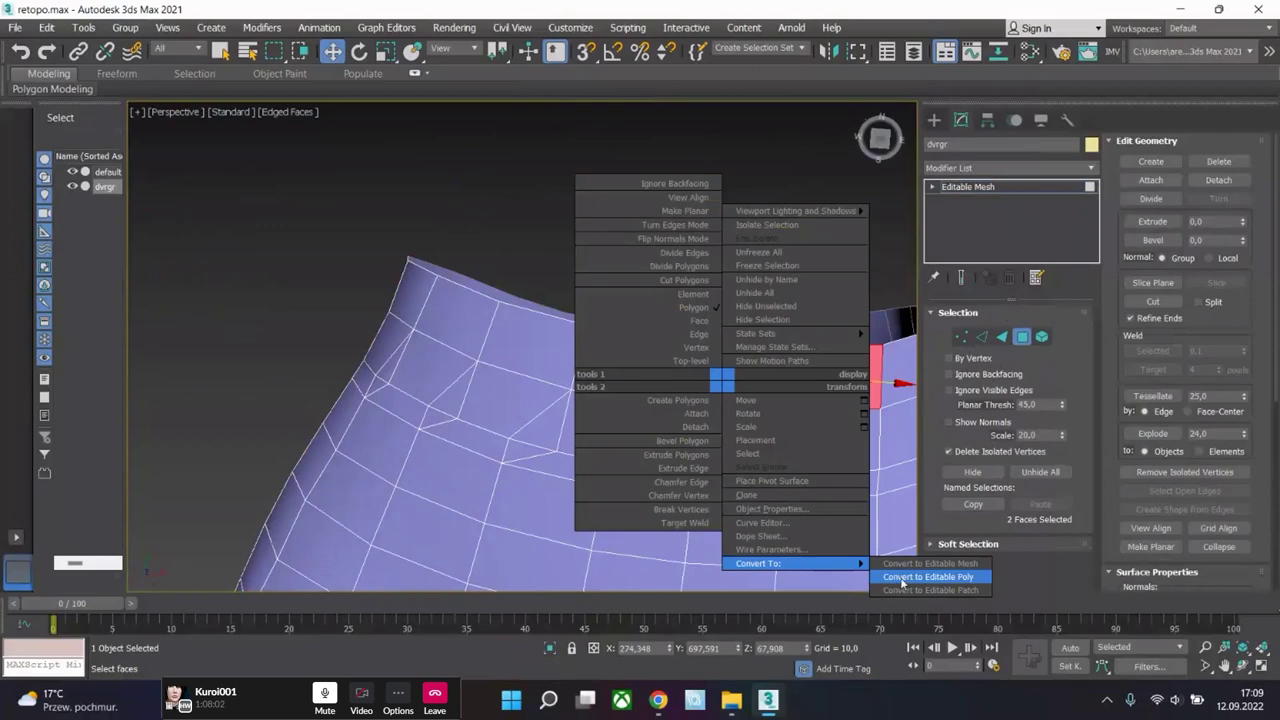
left_click(928, 577)
- Delete the polygon loop around the pants waistband
left_click(1021, 336)
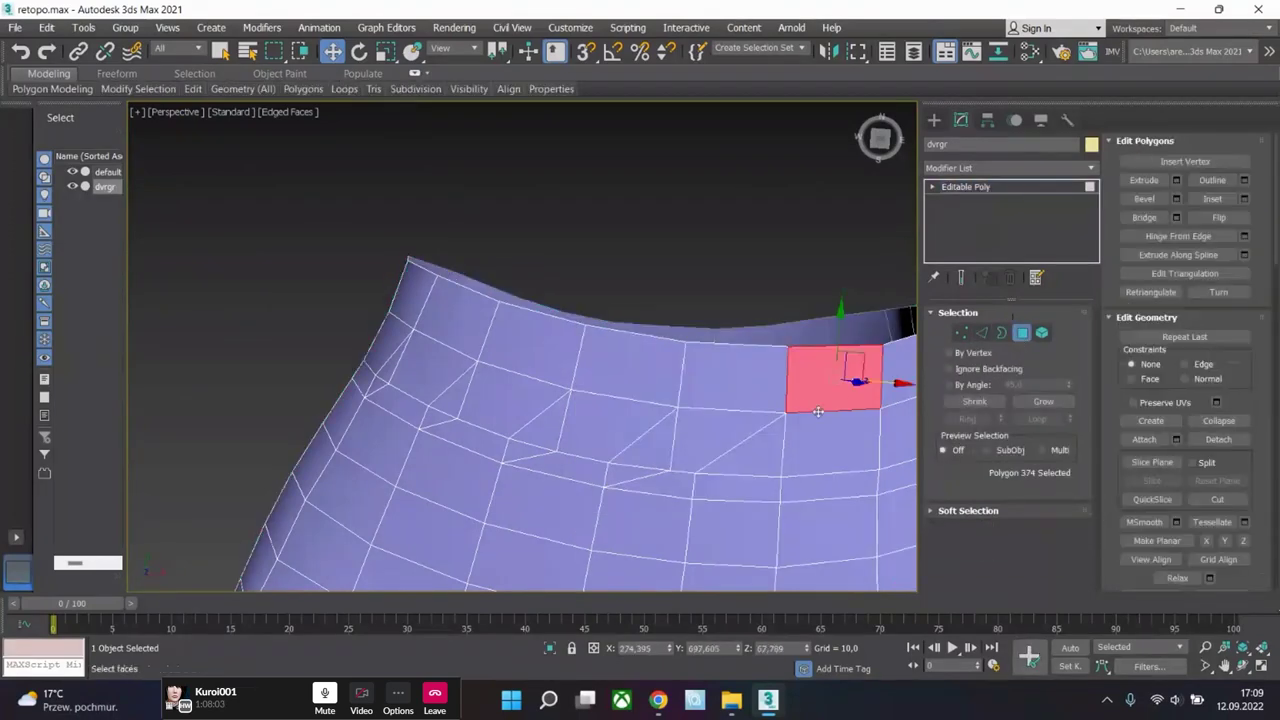
left_click(740, 377, "shift")
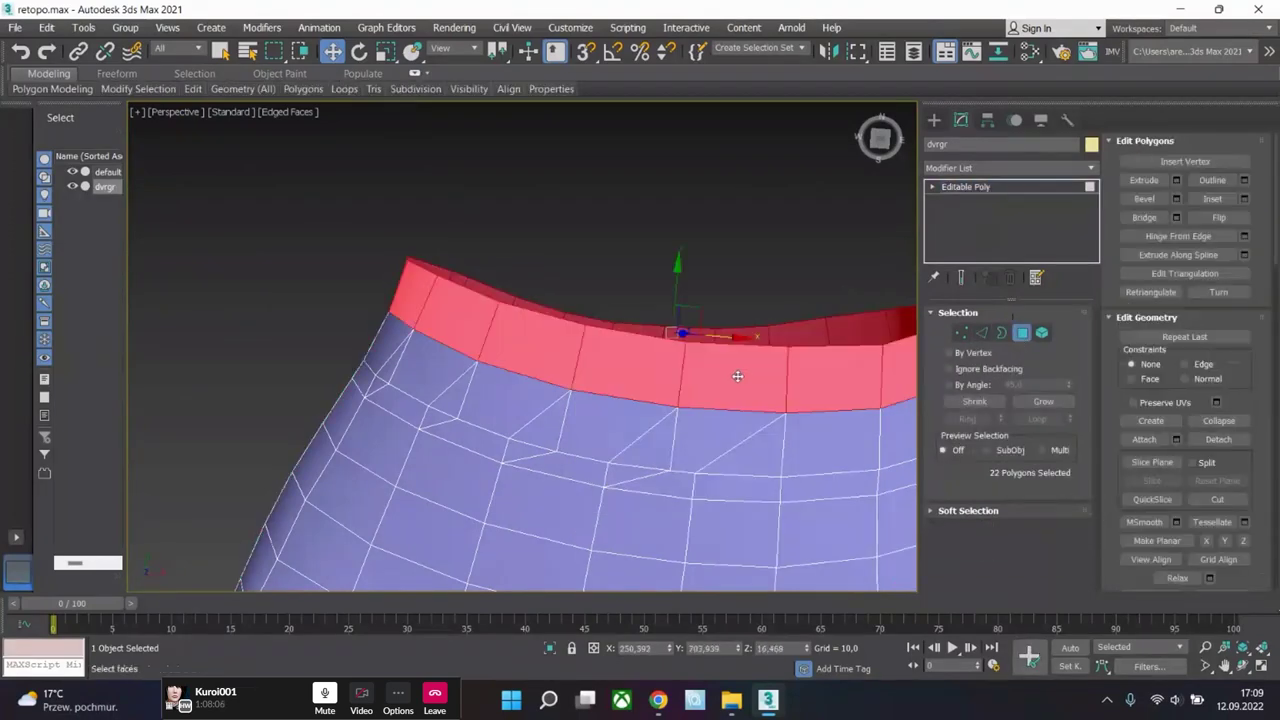
scroll(740, 377, "down", 3)
key("Delete")
middle_click_drag(720, 432, 650, 330)
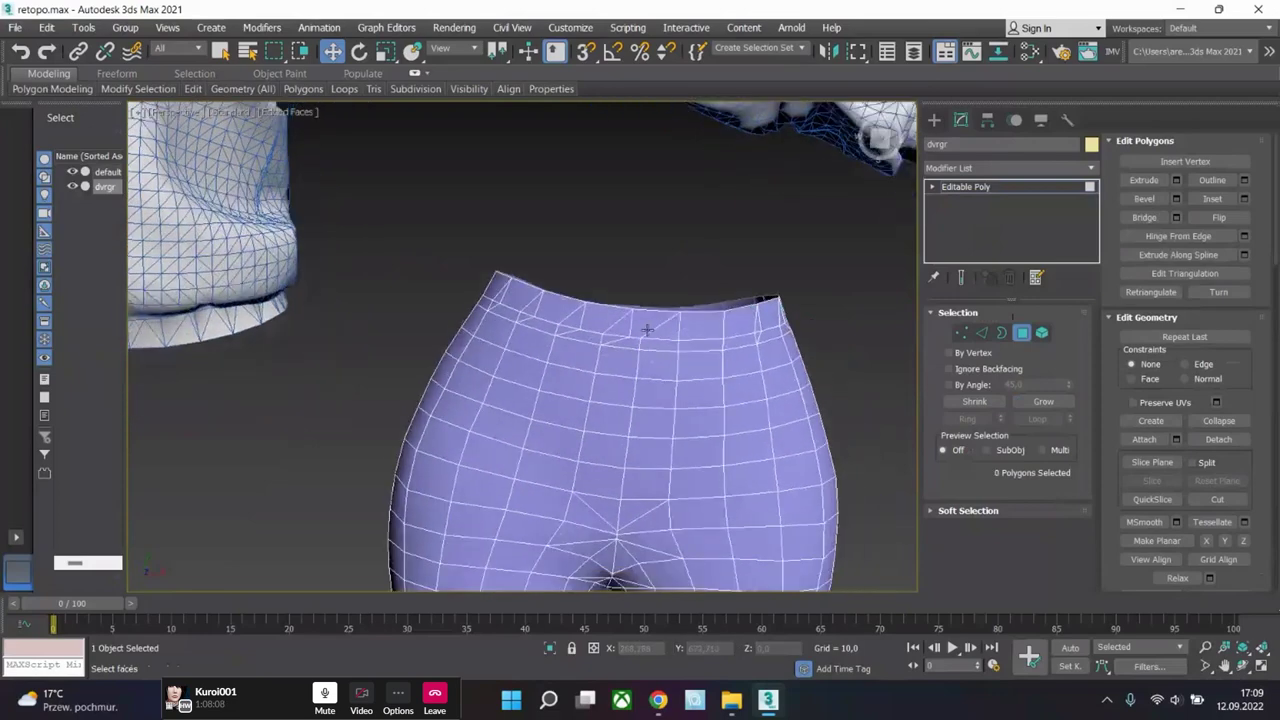
- Shift-drag the open waistband border upward to extrude new faces
left_click(1002, 333)
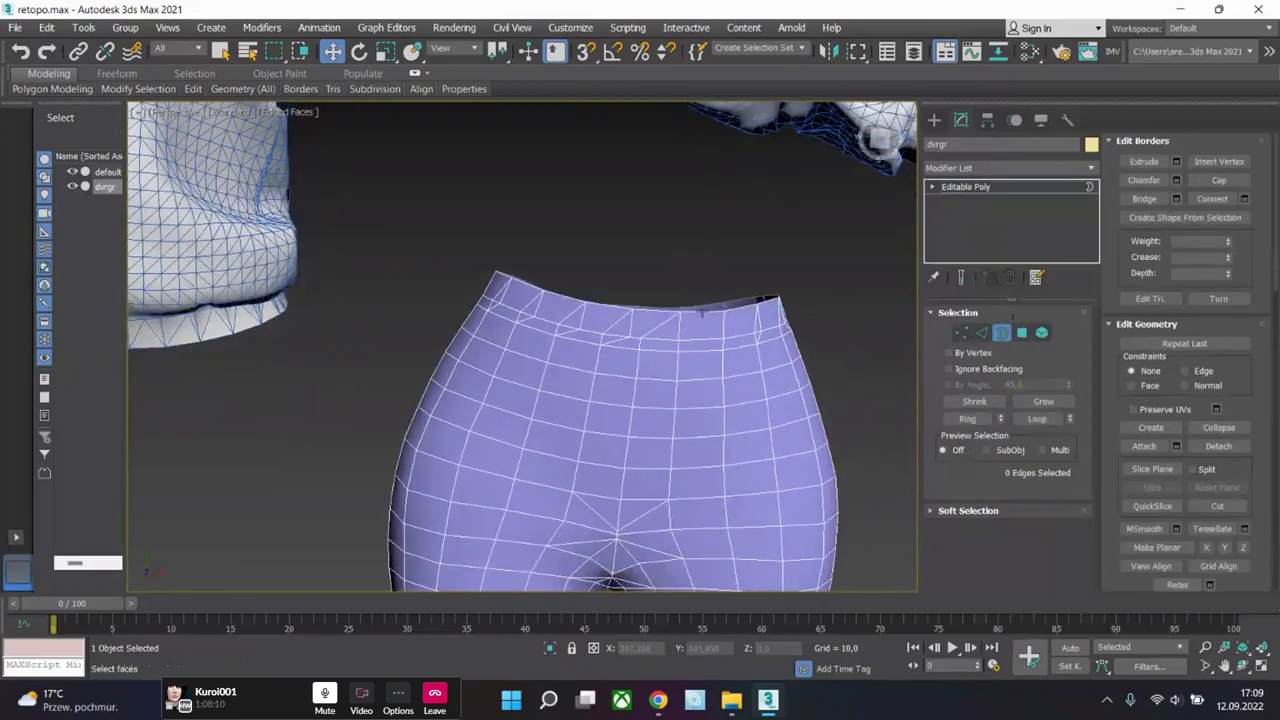
left_click(640, 302)
left_click_drag(641, 252, 637, 218, "shift")
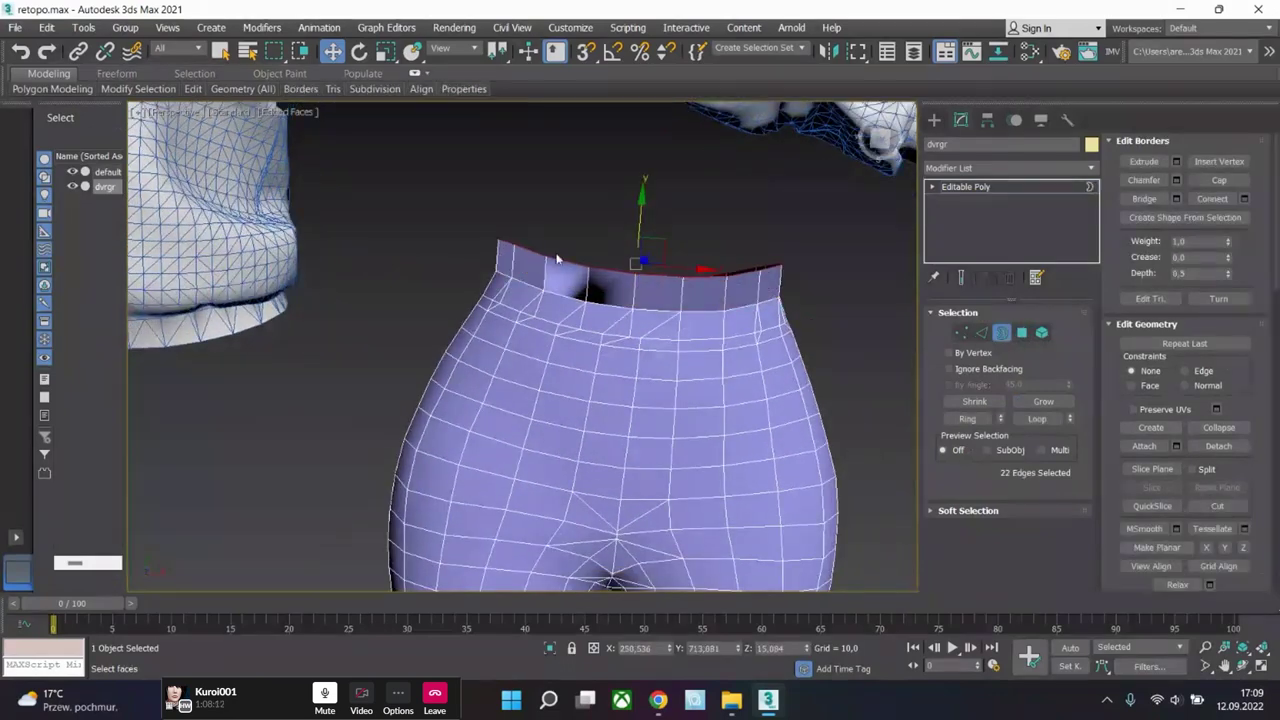
middle_click_drag(637, 218, 801, 440, "alt")
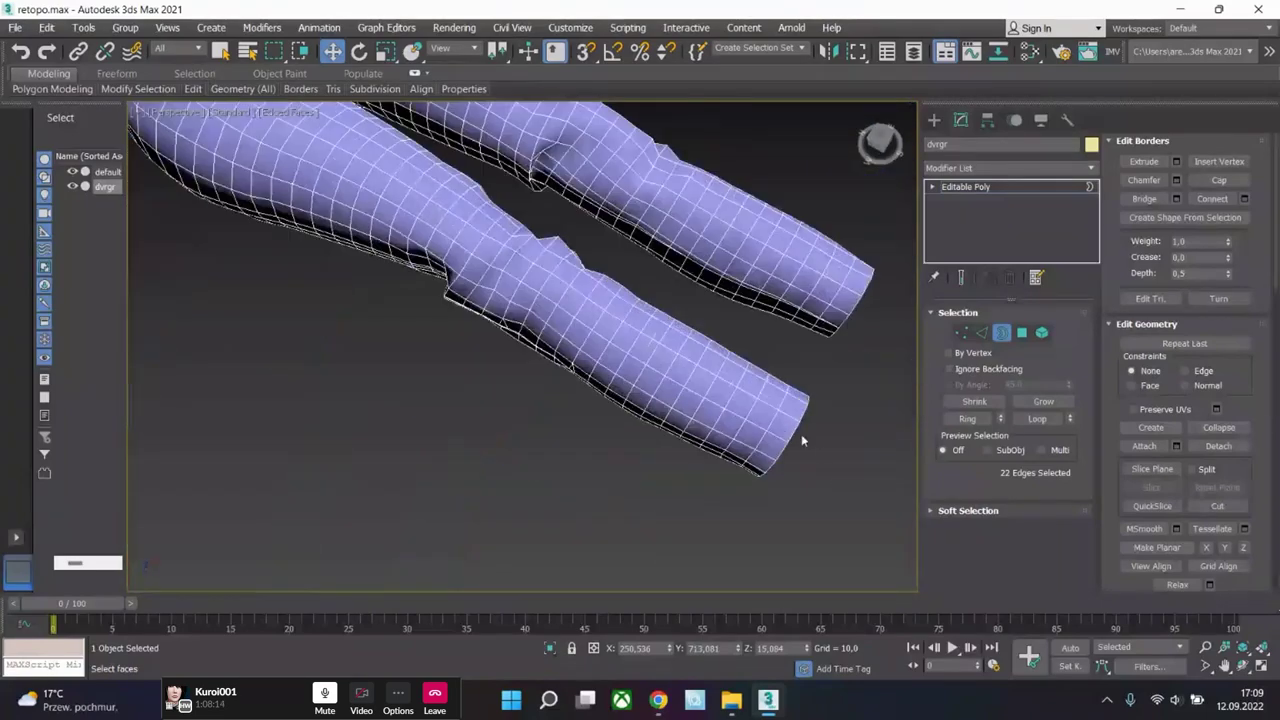
- Extend the leg cuff border outward to lengthen the pants leg
left_click(796, 438)
left_click_drag(772, 432, 777, 442, "shift")
scroll(777, 442, "down", 3)
middle_click_drag(777, 442, 558, 329, "alt")
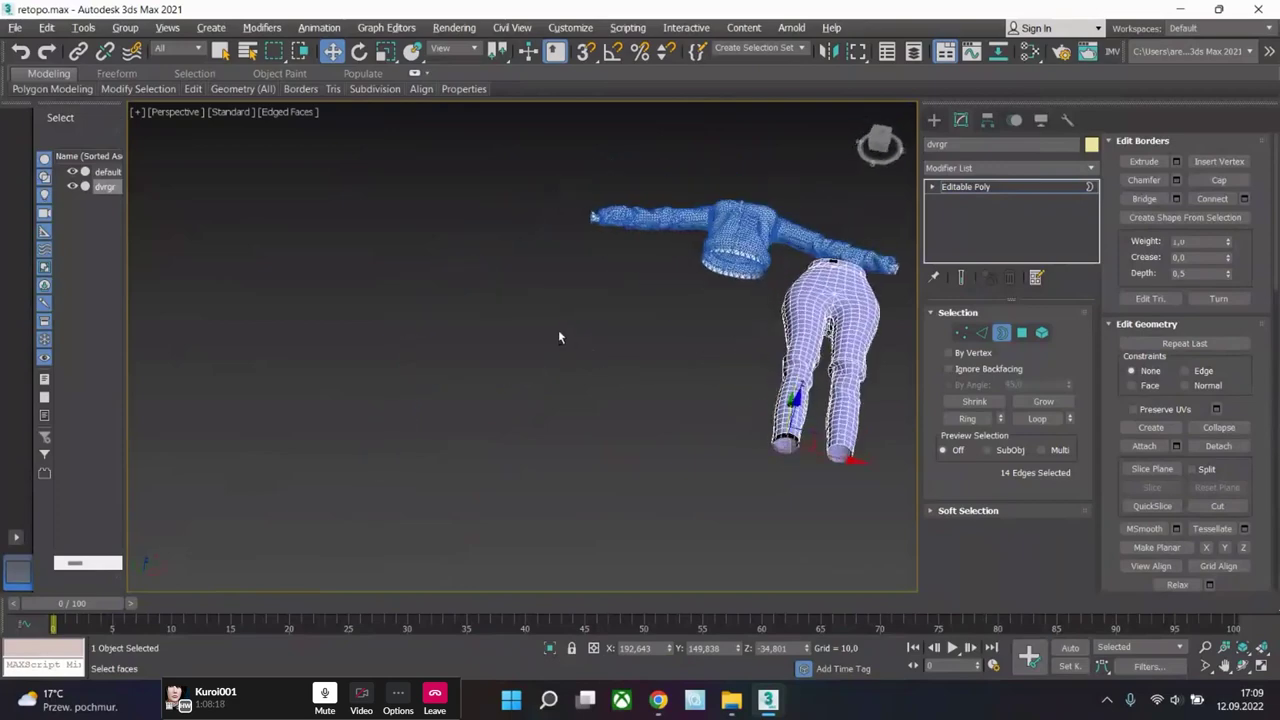
scroll(566, 406, "up", 3)
middle_click_drag(566, 406, 614, 408, "alt")
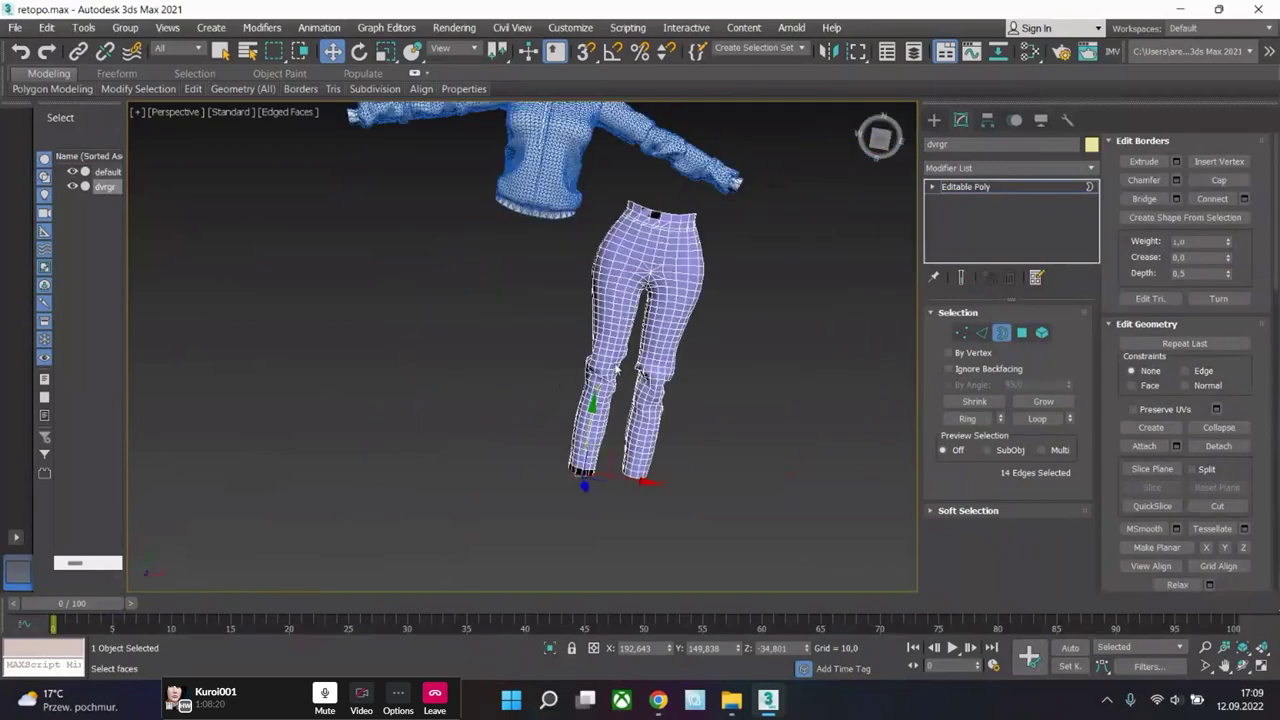
- Select the entire pants mesh in Element mode
left_click(1041, 332)
left_click(663, 278)
scroll(663, 300, "up", 5)
scroll(665, 336, "down", 3)
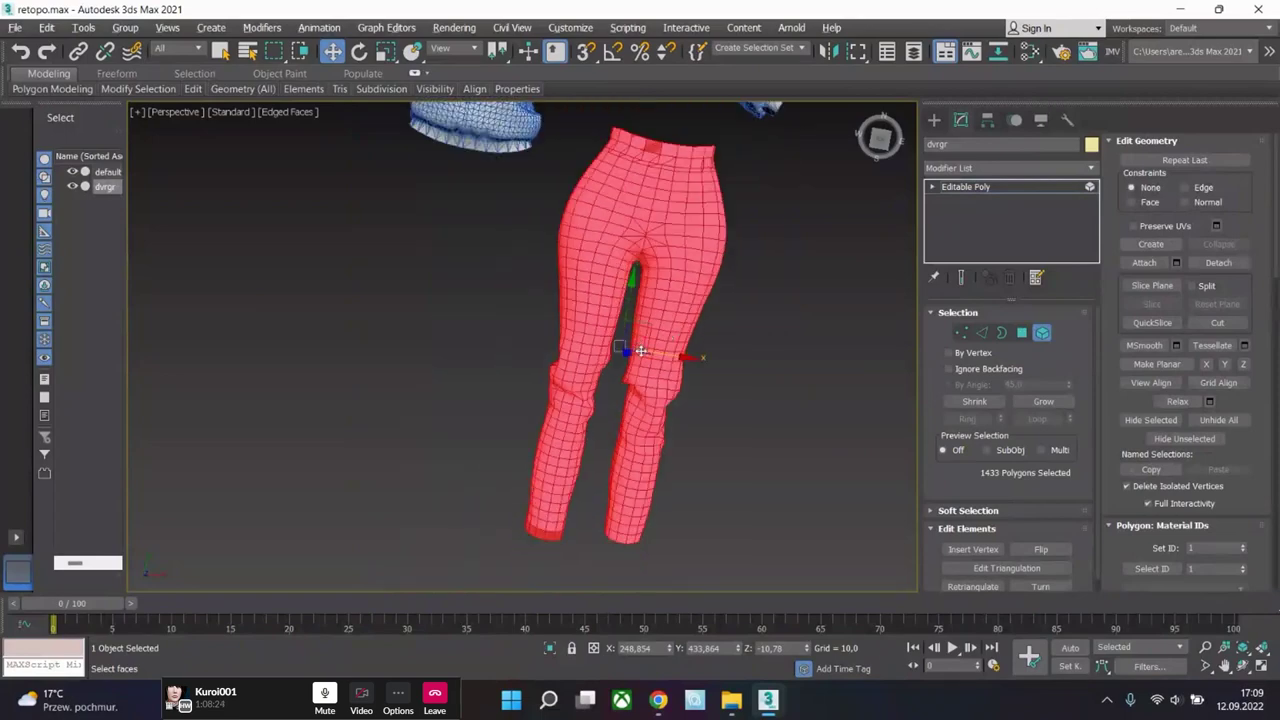
mouse_move(665, 336)
middle_mouse_down("alt")
mouse_move(678, 341)
mouse_move(640, 335)
middle_mouse_up("alt")
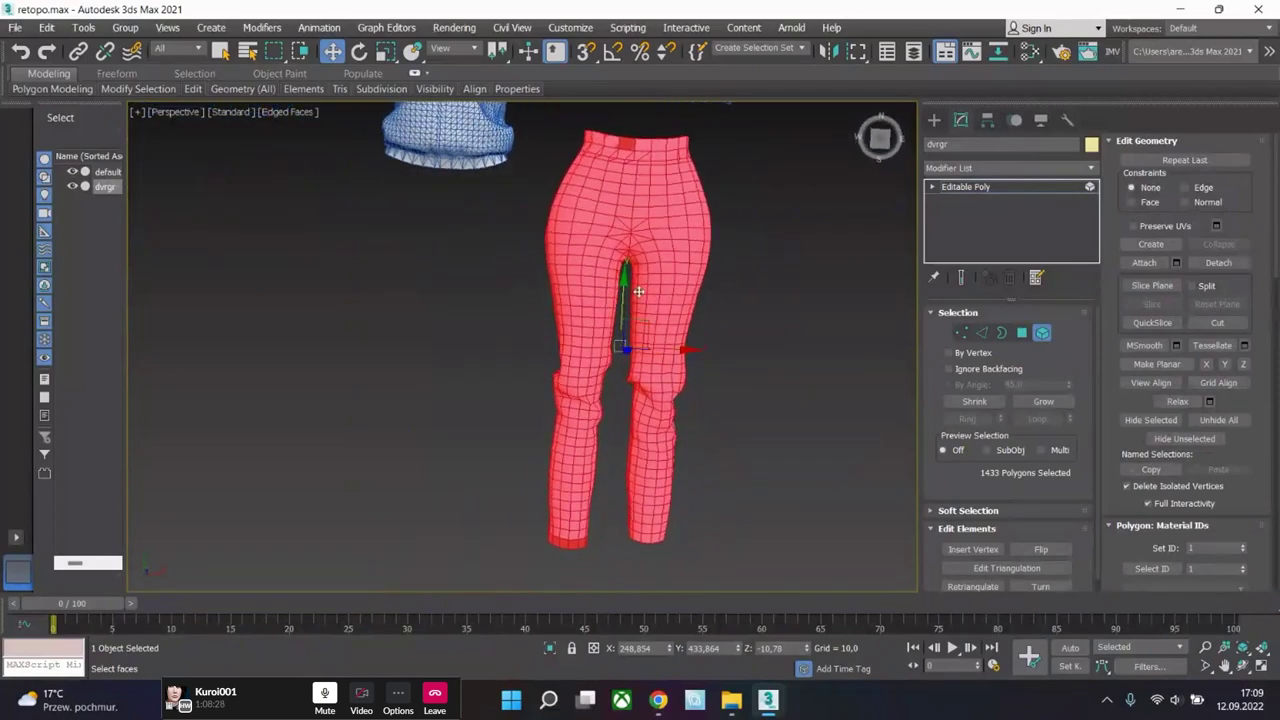
middle_click_drag(575, 223, 670, 375)
scroll(697, 271, "up", 5)
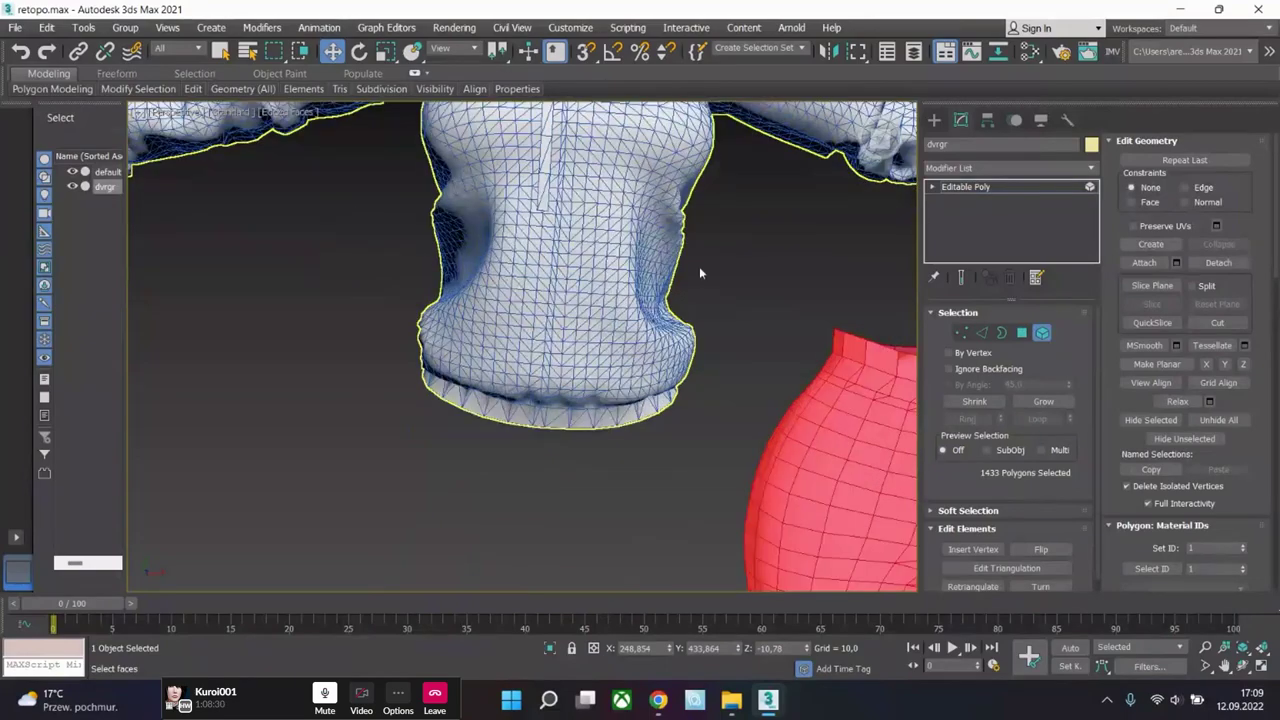
scroll(719, 294, "up", 1)
mouse_move(719, 294)
middle_mouse_down("alt")
mouse_move(611, 349)
mouse_move(737, 296)
middle_mouse_up("alt")
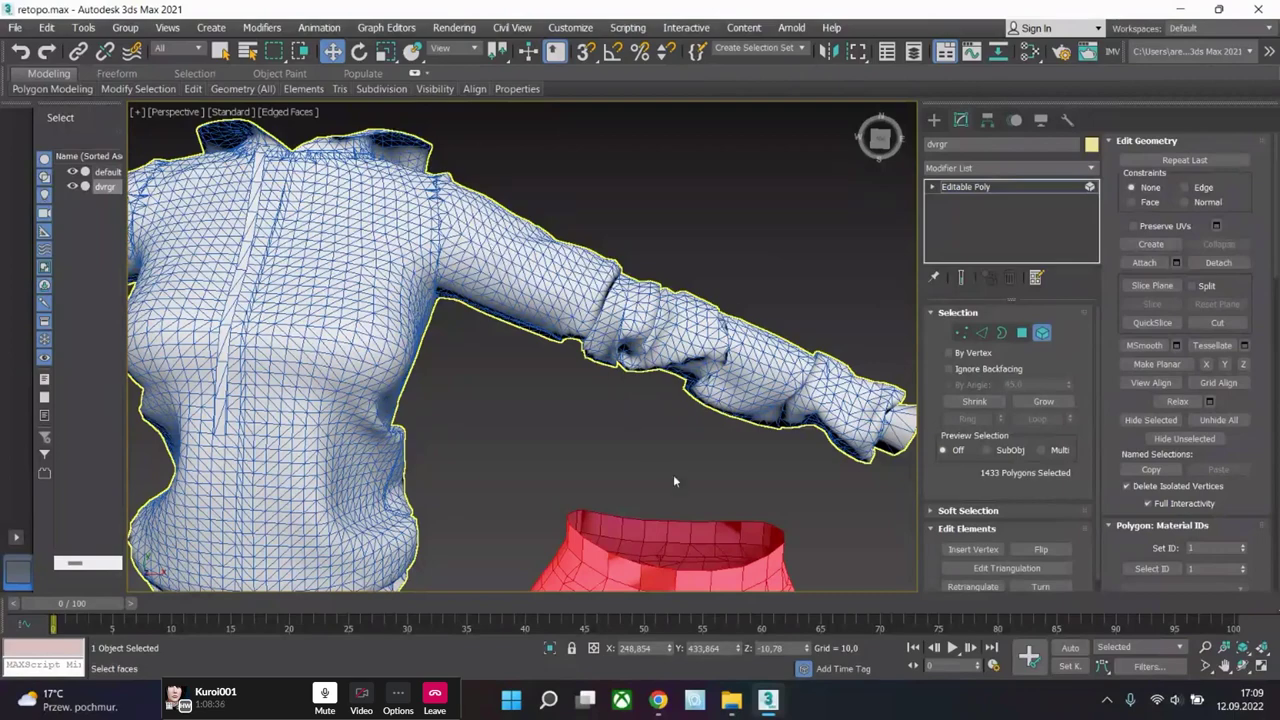
key("z")
scroll(611, 158, "down", 5)
middle_click_drag(692, 401, 692, 281)
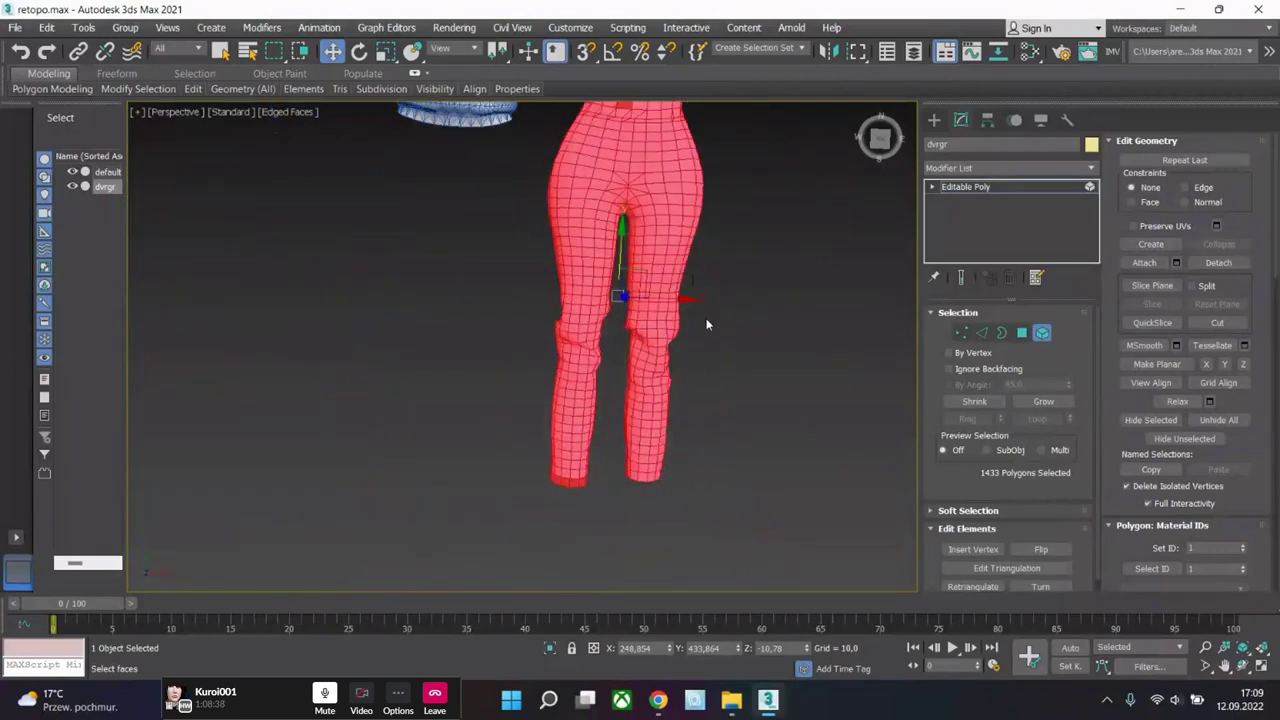
scroll(706, 324, "down", 2)
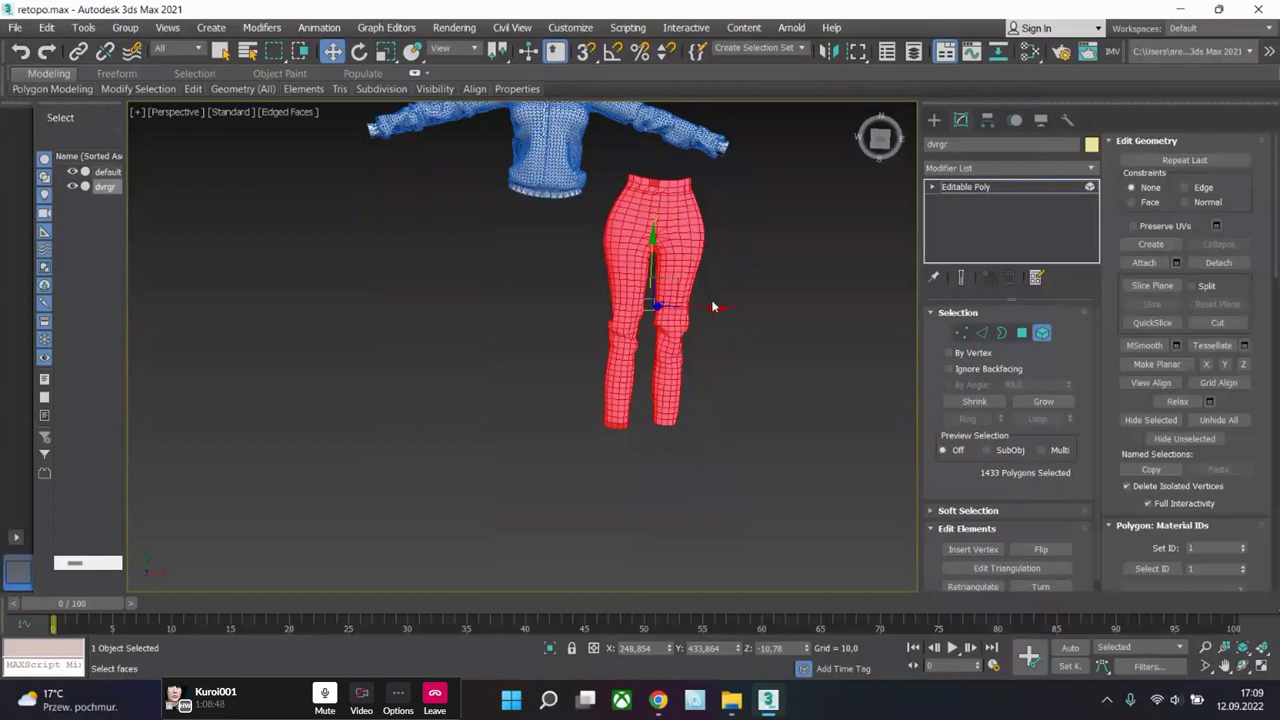
middle_click_drag(714, 306, 721, 323)
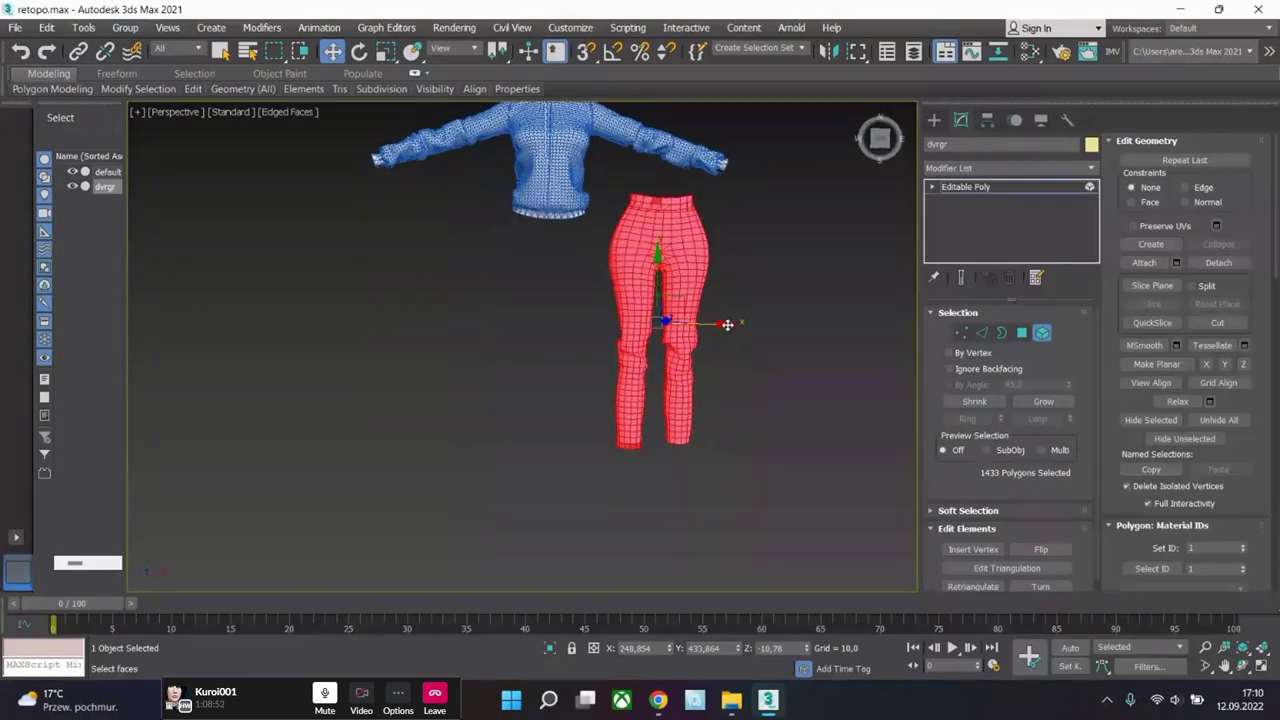
scroll(726, 269, "up", 4)
scroll(726, 269, "down", 4)
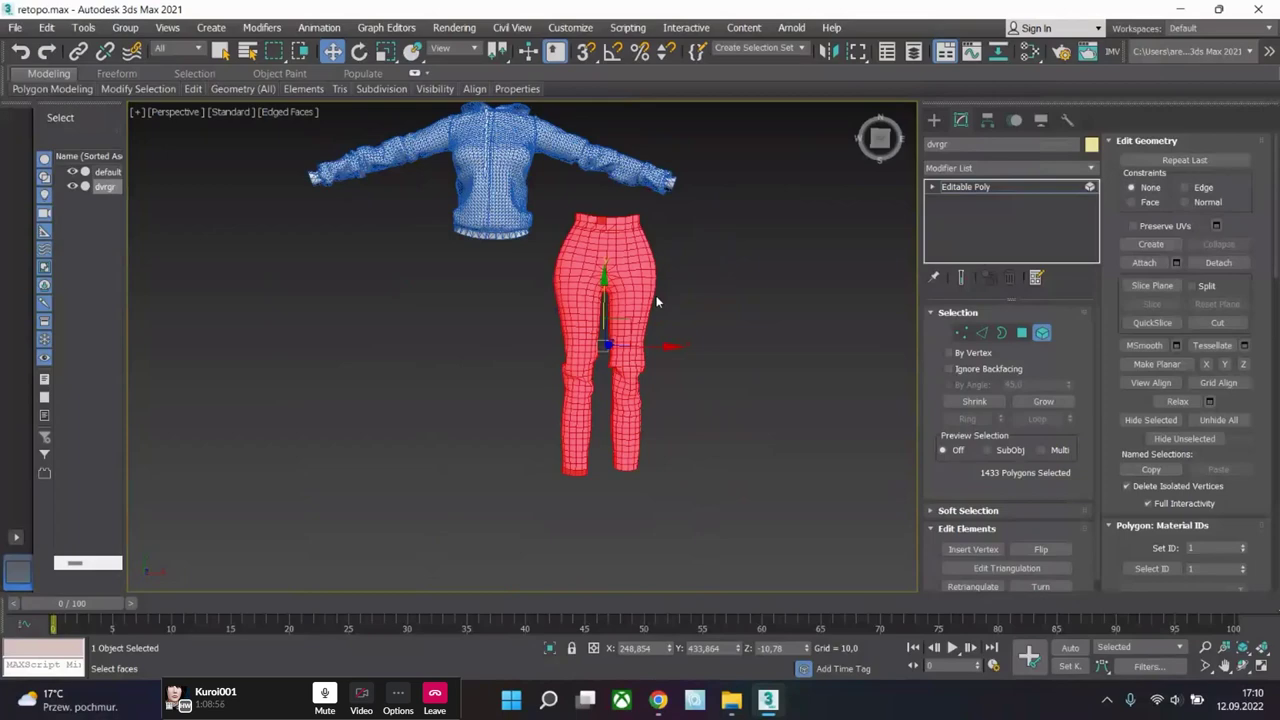
scroll(612, 308, "up", 4)
left_click(593, 297)
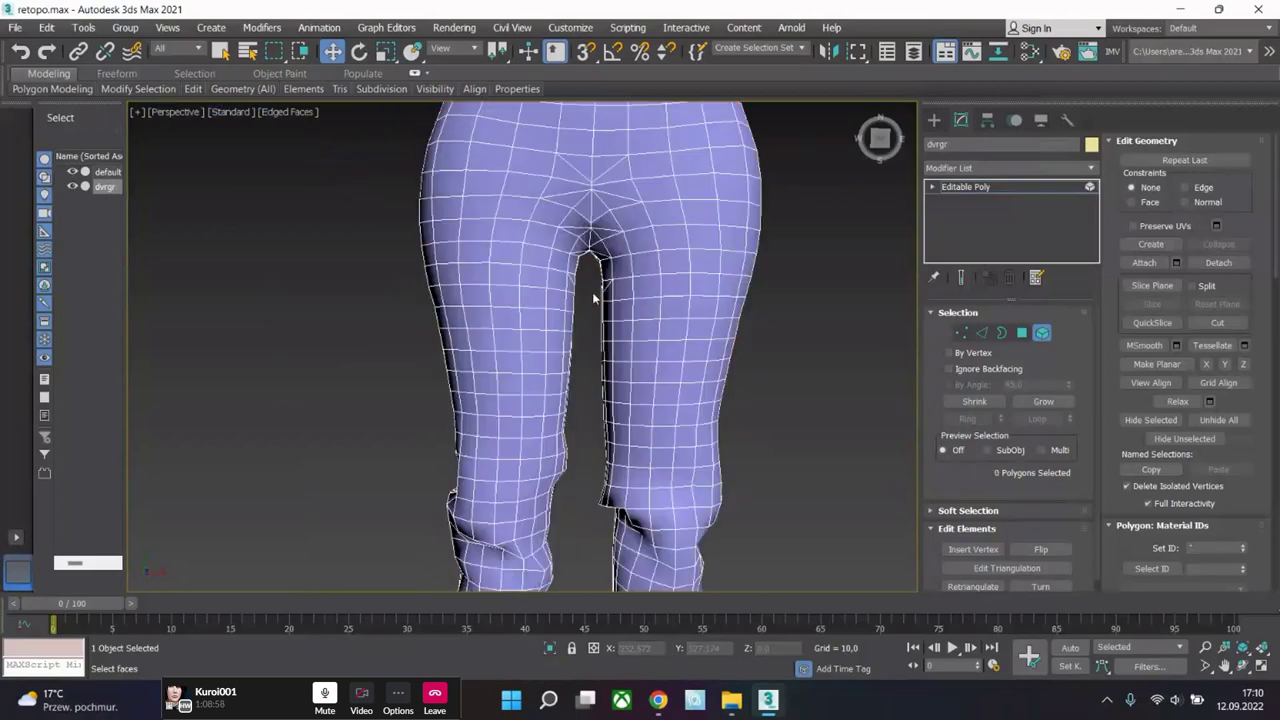
left_click(624, 283)
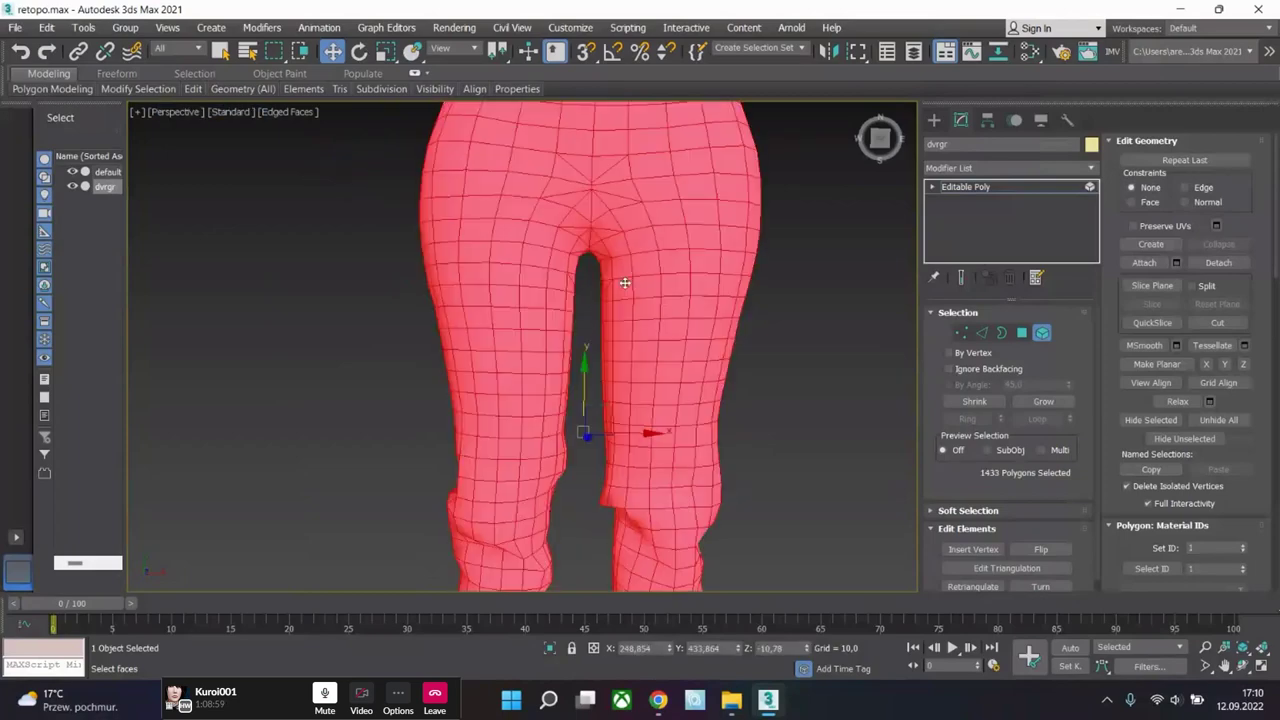
- Target Weld a stray crotch vertex onto its neighbour
left_click(960, 332)
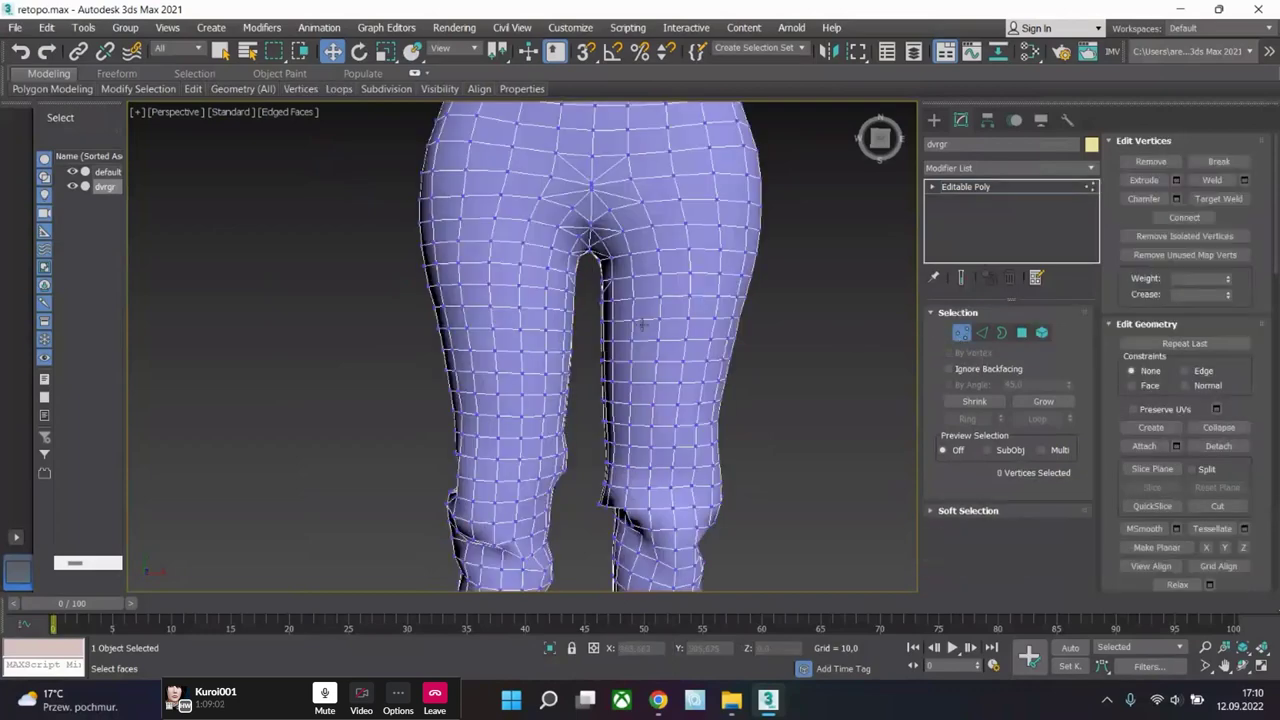
scroll(580, 278, "up", 5)
right_click(580, 278)
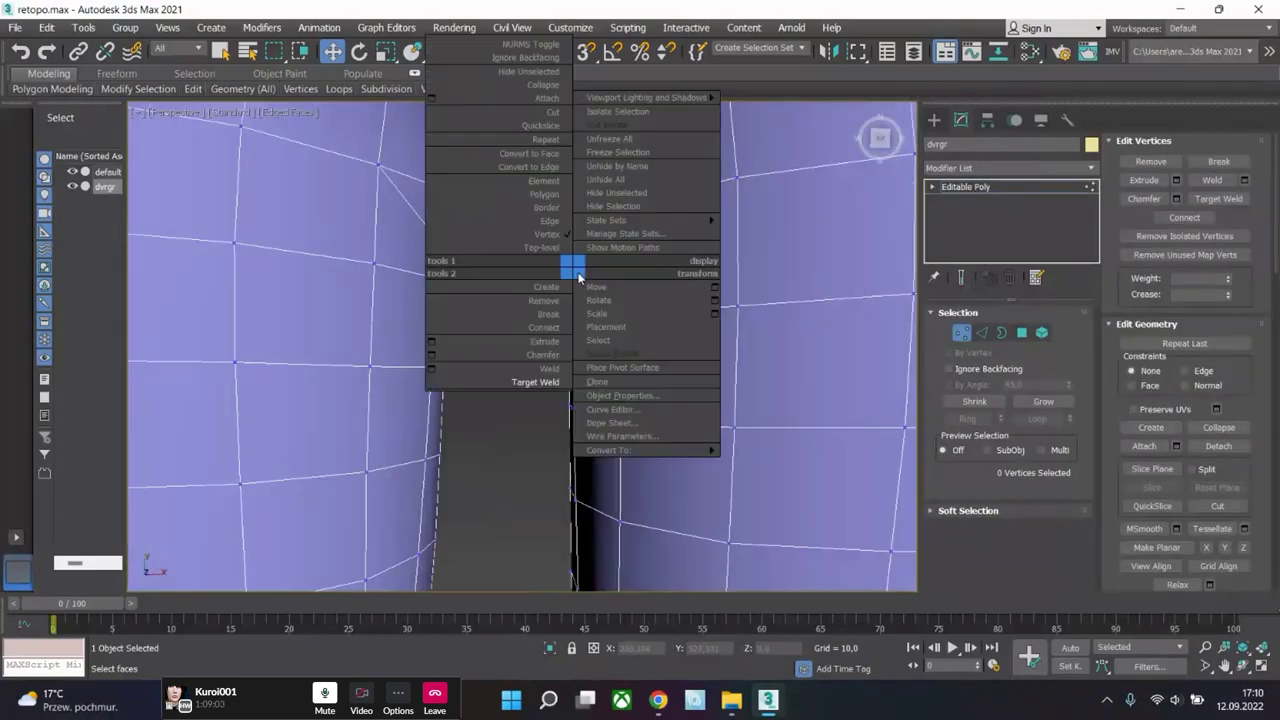
left_click(540, 384)
left_click(570, 216)
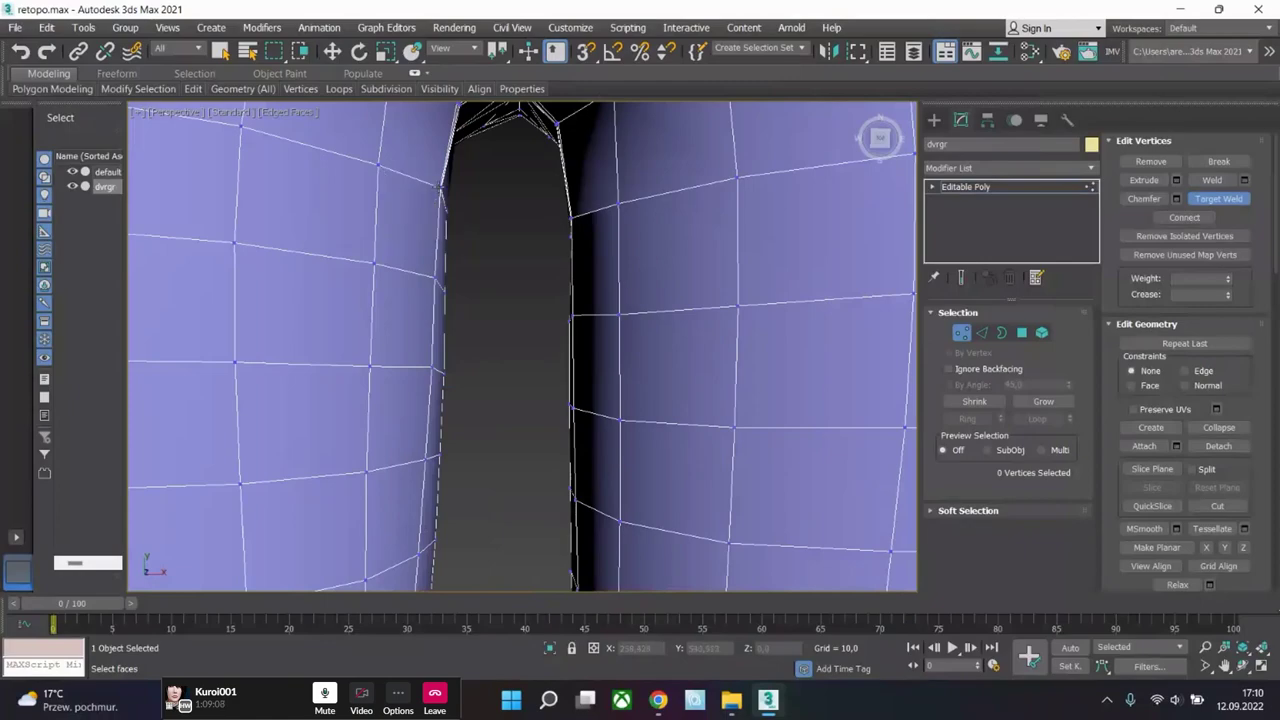
- Weld a stray vertex on the leg onto its neighbouring vertex
scroll(437, 200, "down", 6)
middle_click_drag(491, 294, 509, 379, "alt")
scroll(509, 379, "up", 5)
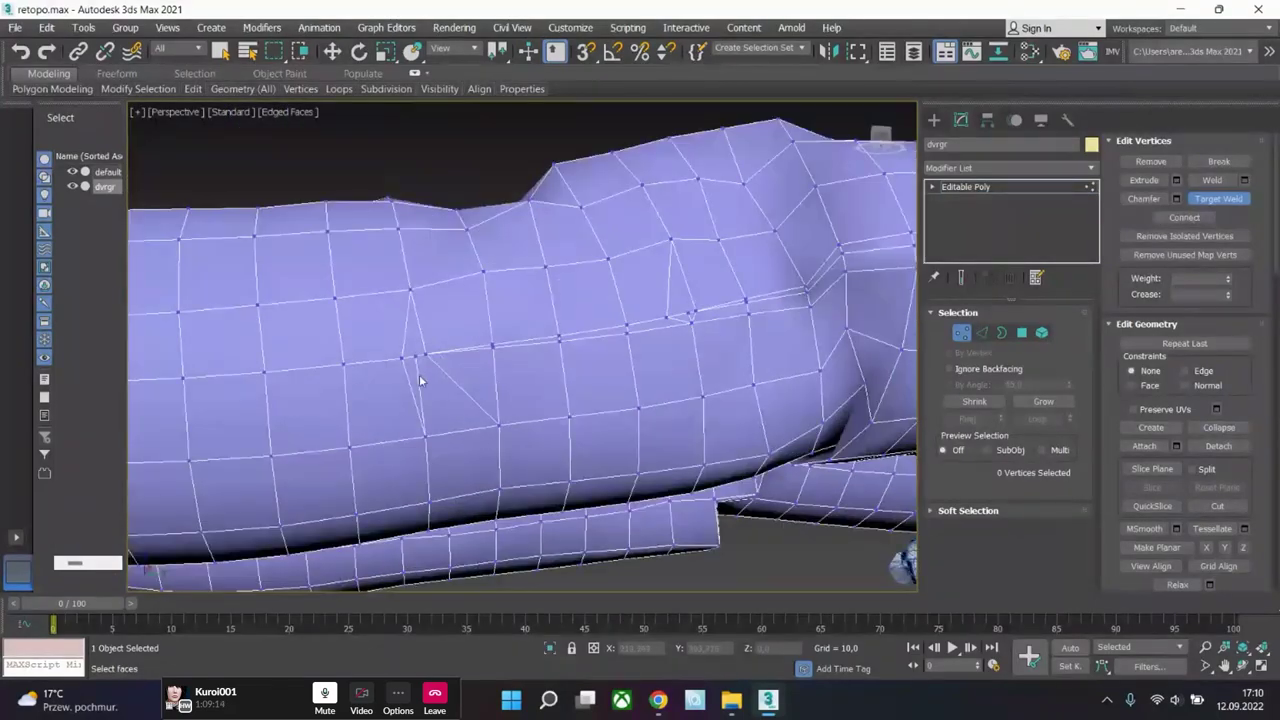
left_click(402, 356)
left_click(425, 354)
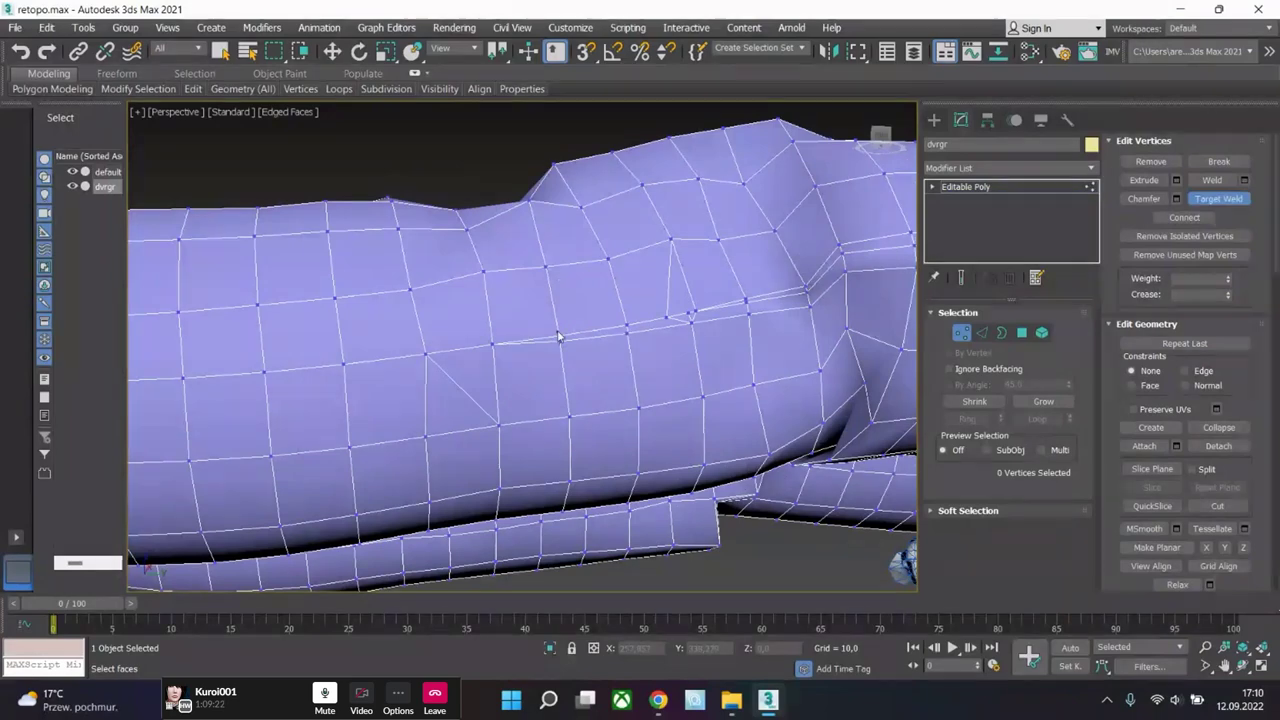
- Move the vertex at the misaligned seam down onto the edge line
scroll(558, 337, "up", 5)
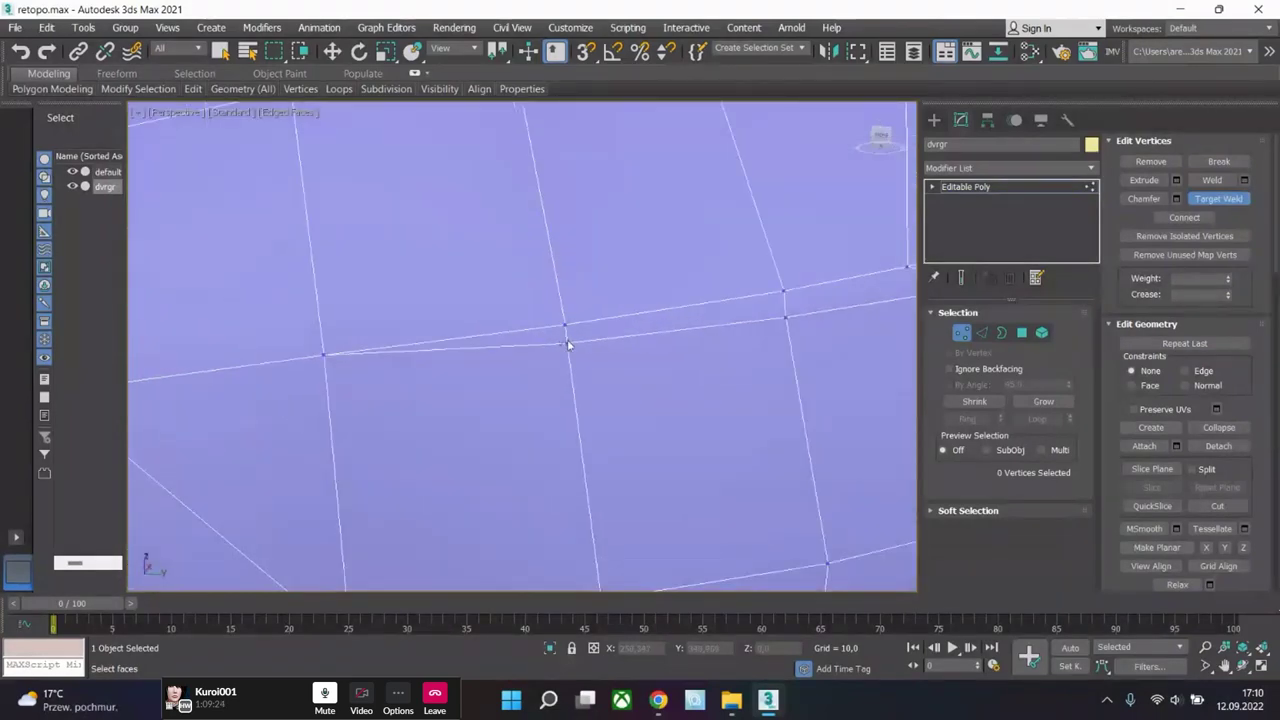
key("w")
left_click(567, 345)
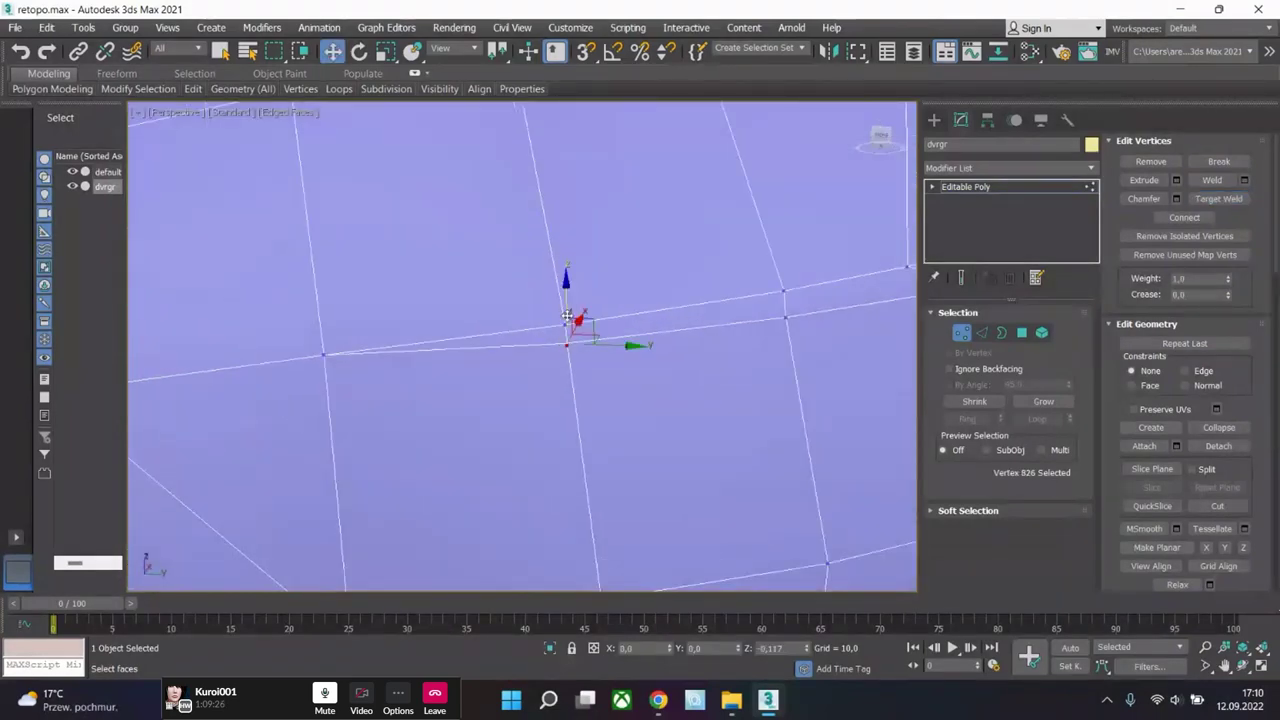
left_click_drag(567, 345, 567, 367)
- Target Weld the neighbouring stray vertex to collapse its small triangle
left_click(566, 328)
right_click(562, 323)
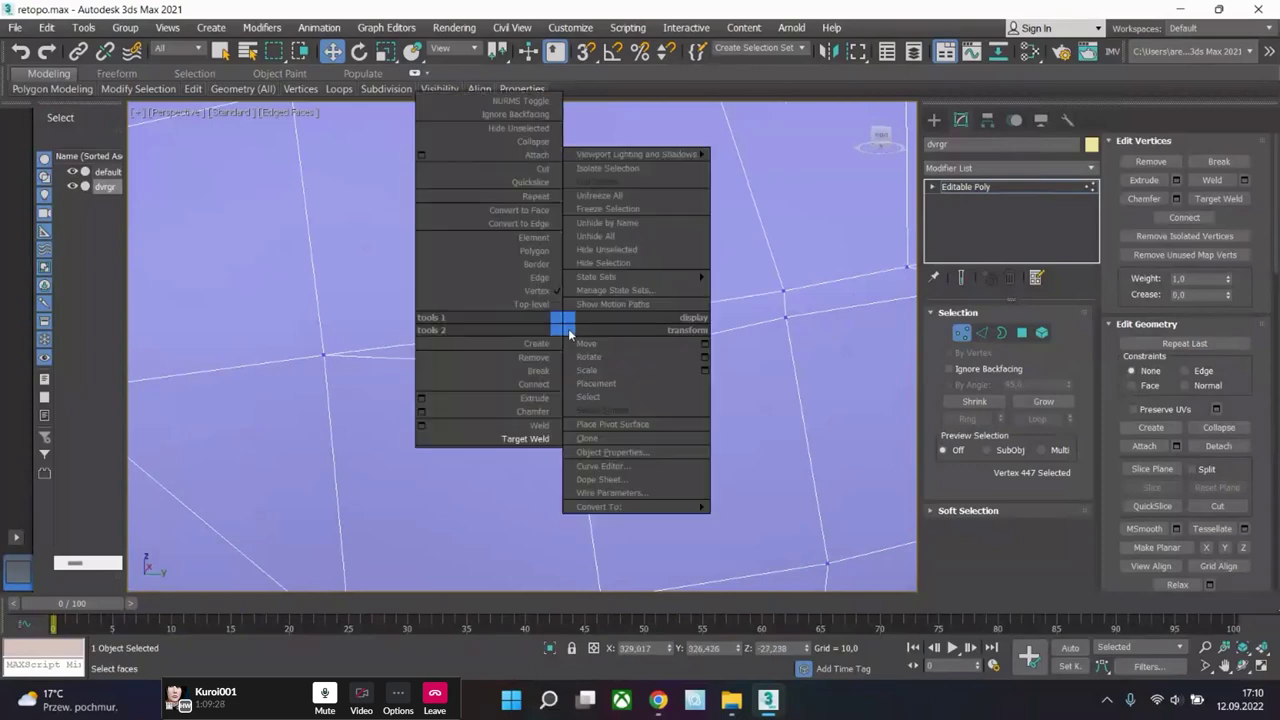
left_click(526, 440)
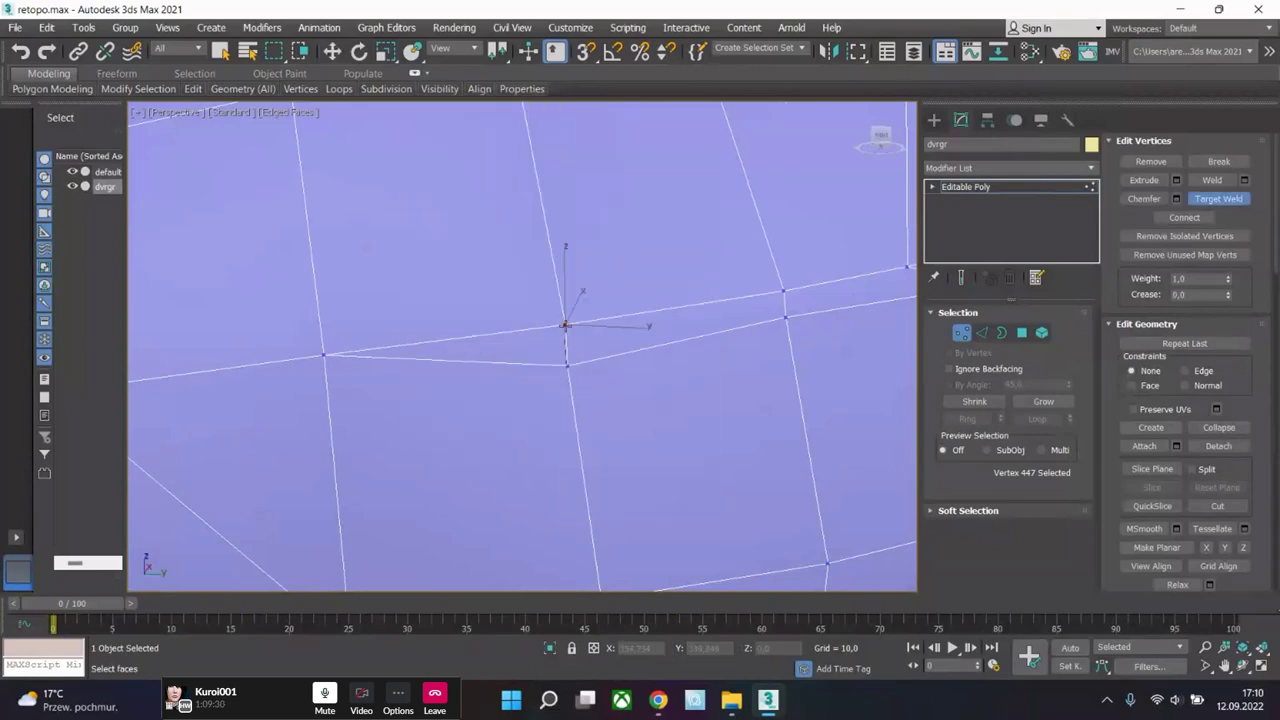
scroll(565, 345, "down", 5)
scroll(567, 357, "down", 2)
scroll(653, 330, "up", 10)
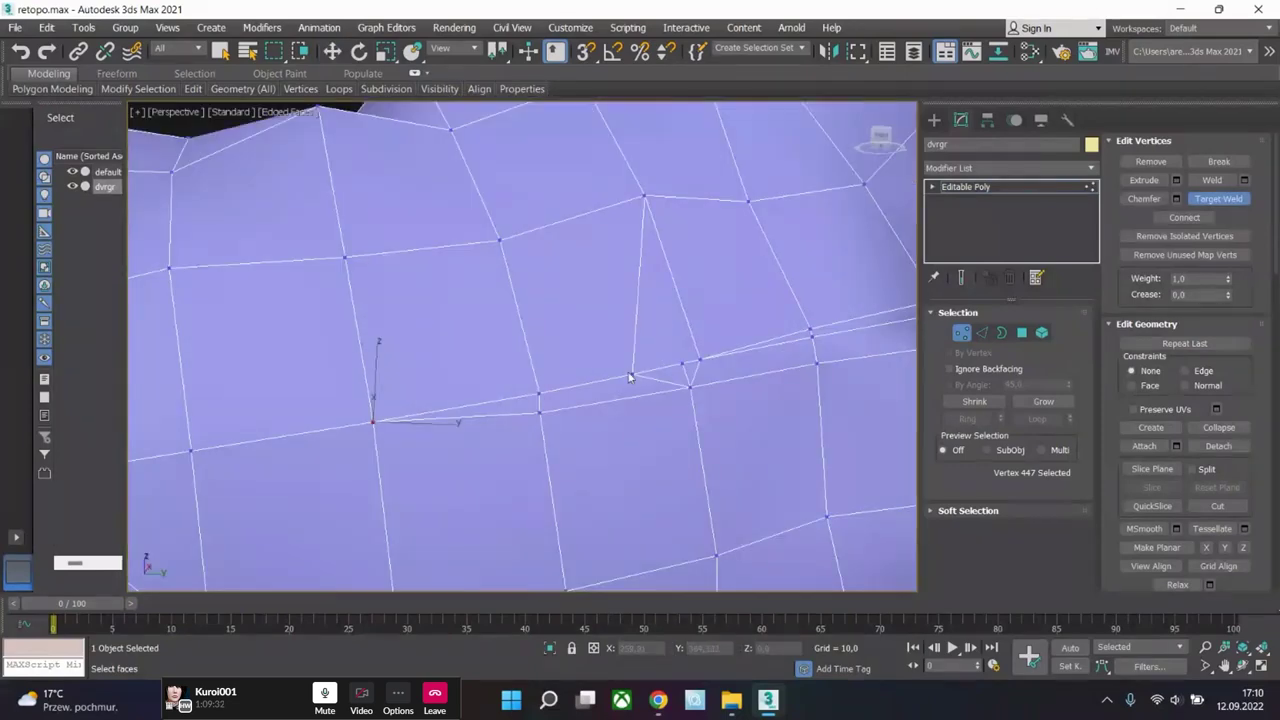
left_click(632, 373)
left_click(684, 362)
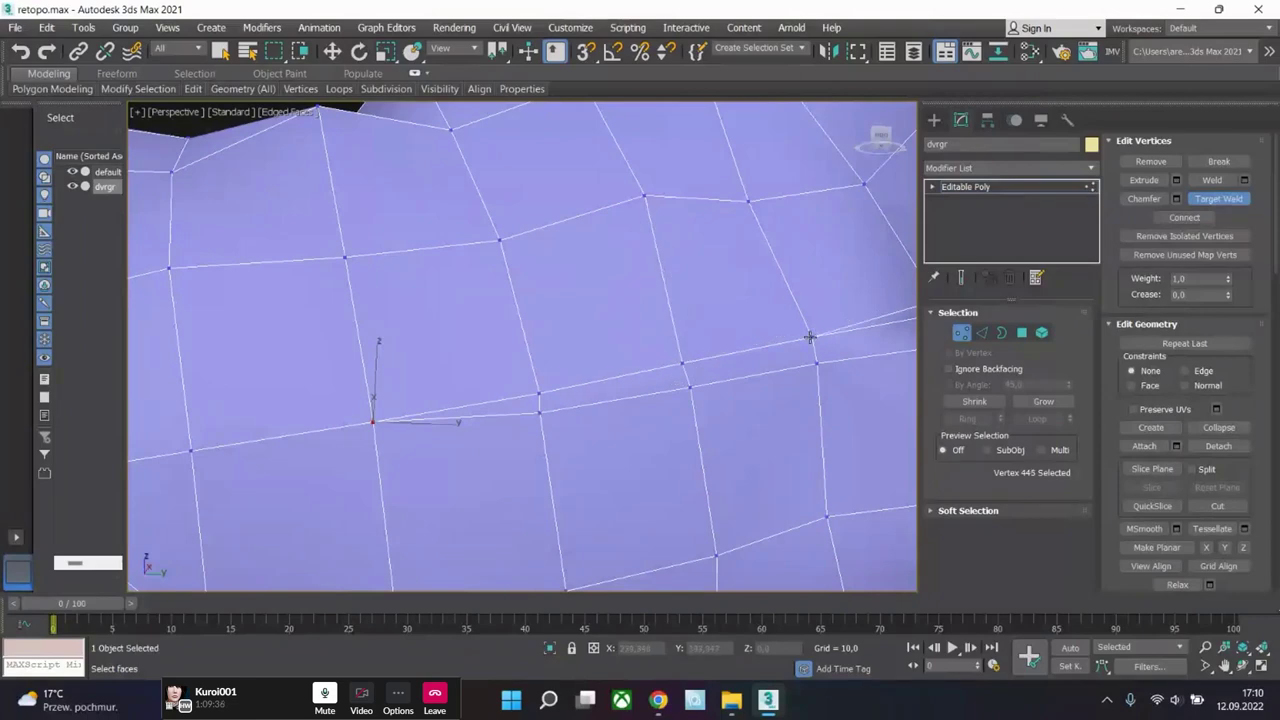
- Weld two more stray leg vertices onto their neighbours and review the leg from above
scroll(811, 334, "down", 4)
middle_click_drag(811, 334, 737, 366)
scroll(735, 420, "up", 2)
left_click(736, 368)
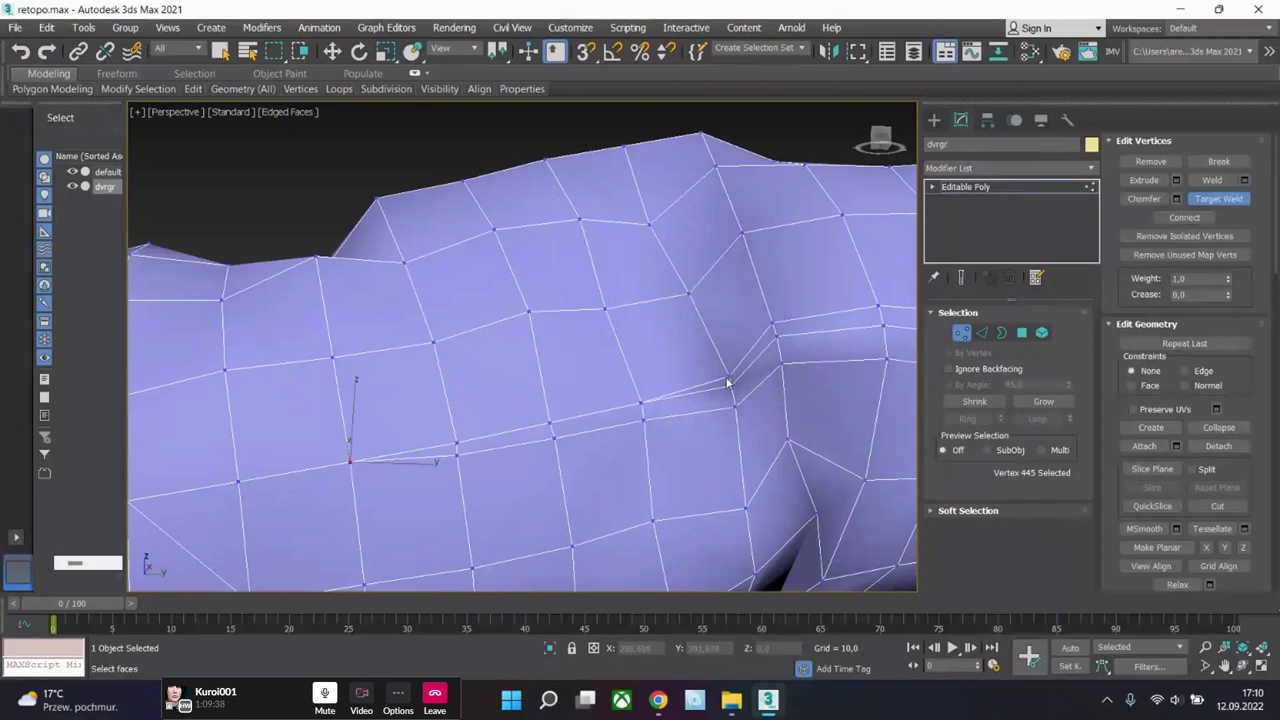
left_click(728, 381)
left_click(776, 332)
scroll(740, 400, "down", 6)
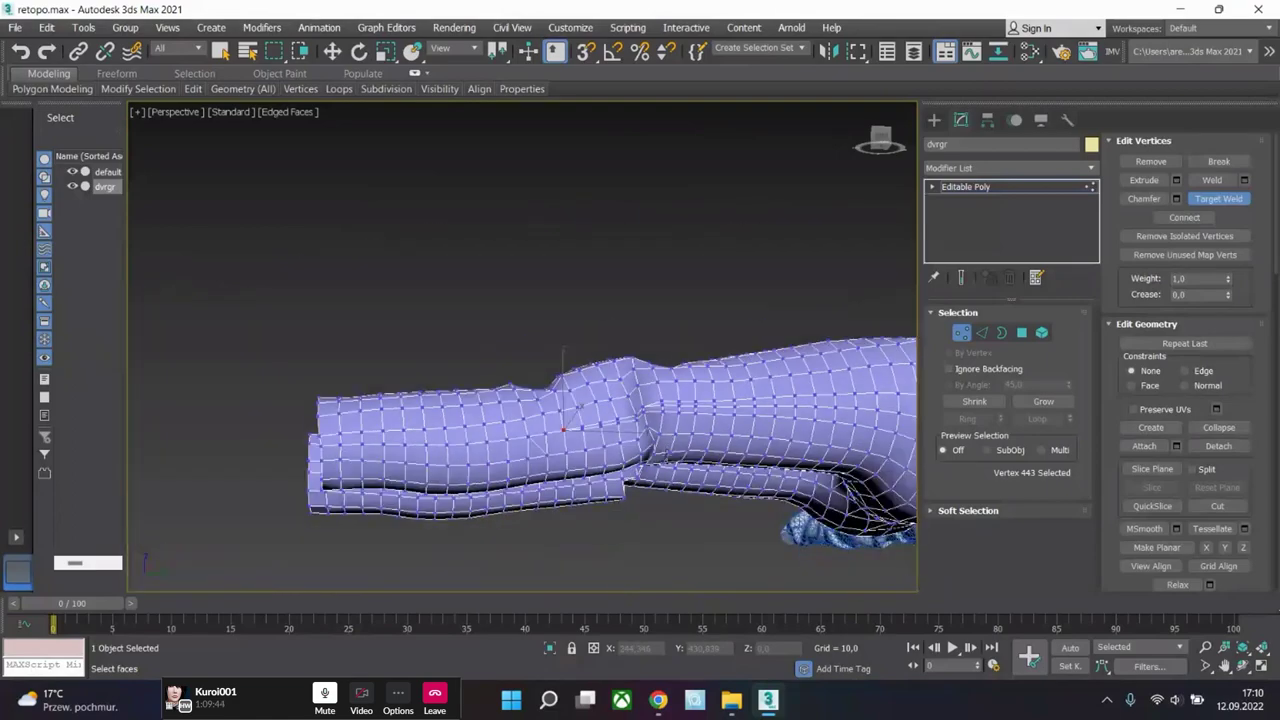
scroll(645, 402, "down", 3)
scroll(645, 402, "down", 3)
middle_click_drag(600, 420, 323, 378, "alt")
scroll(378, 372, "up", 5)
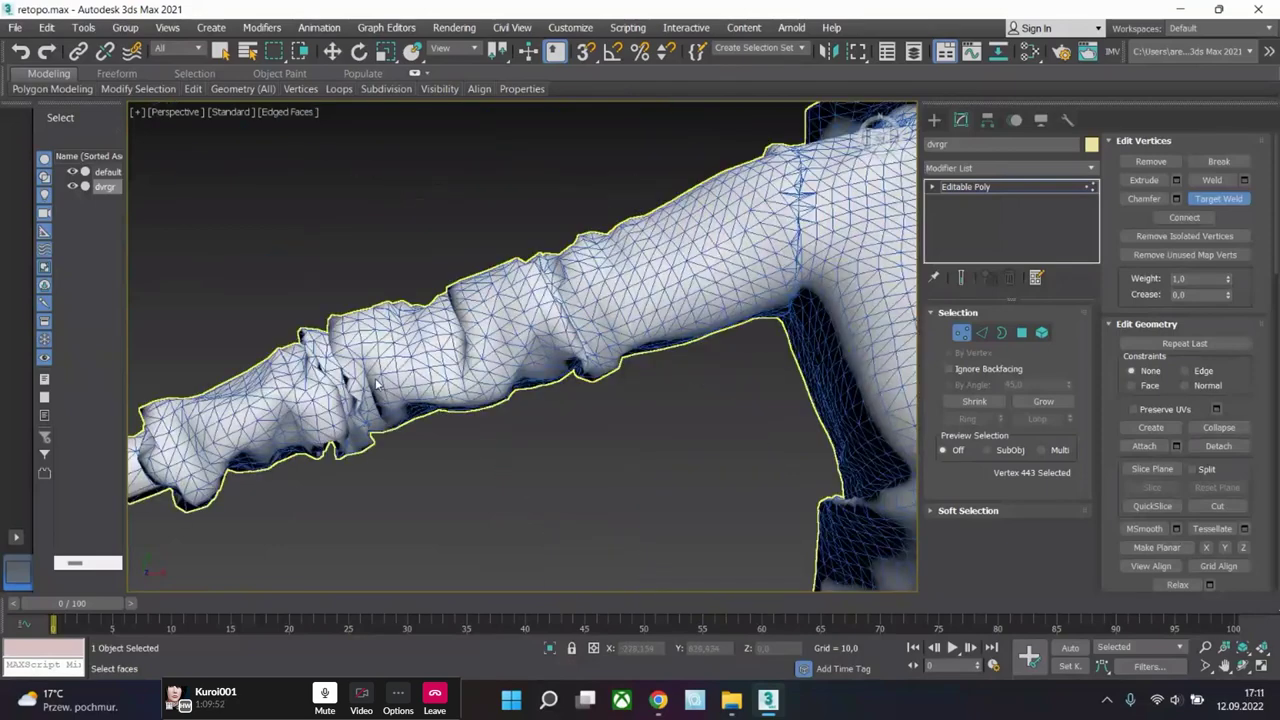
scroll(785, 201, "down", 5)
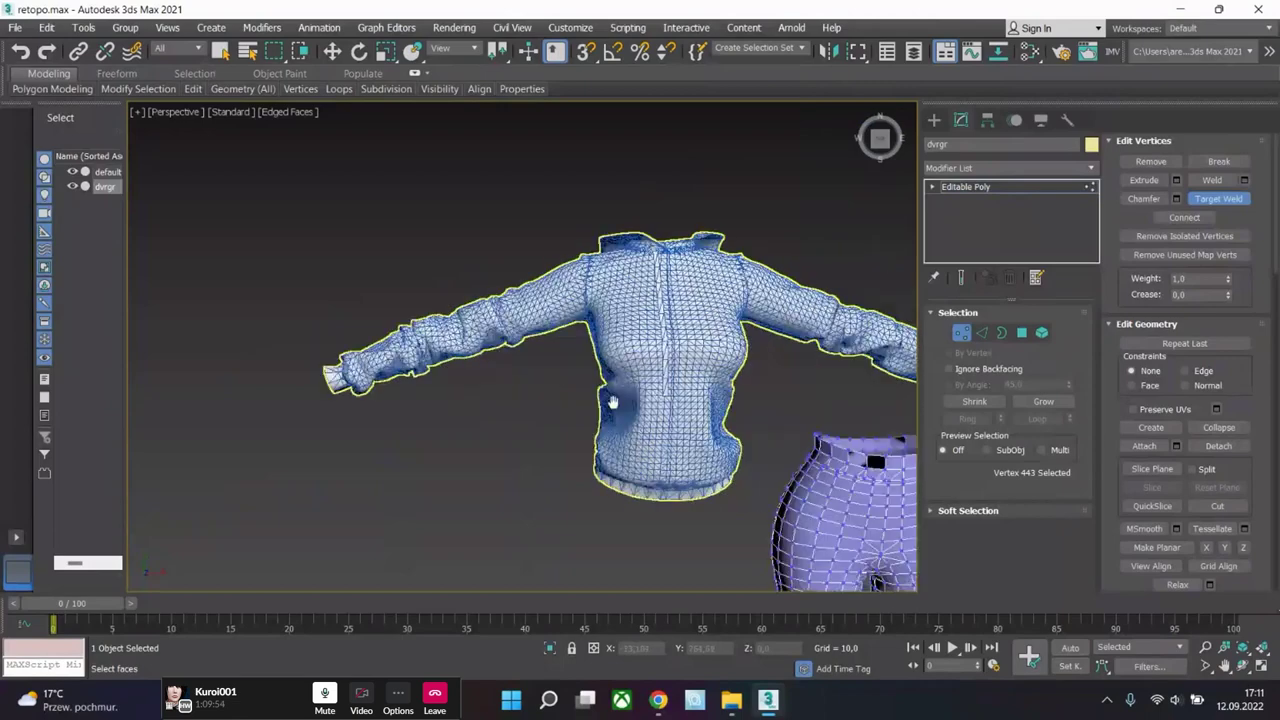
- Select the whole hoodie mesh with the Move tool active
left_click(1042, 332)
key("w")
left_click(620, 274)
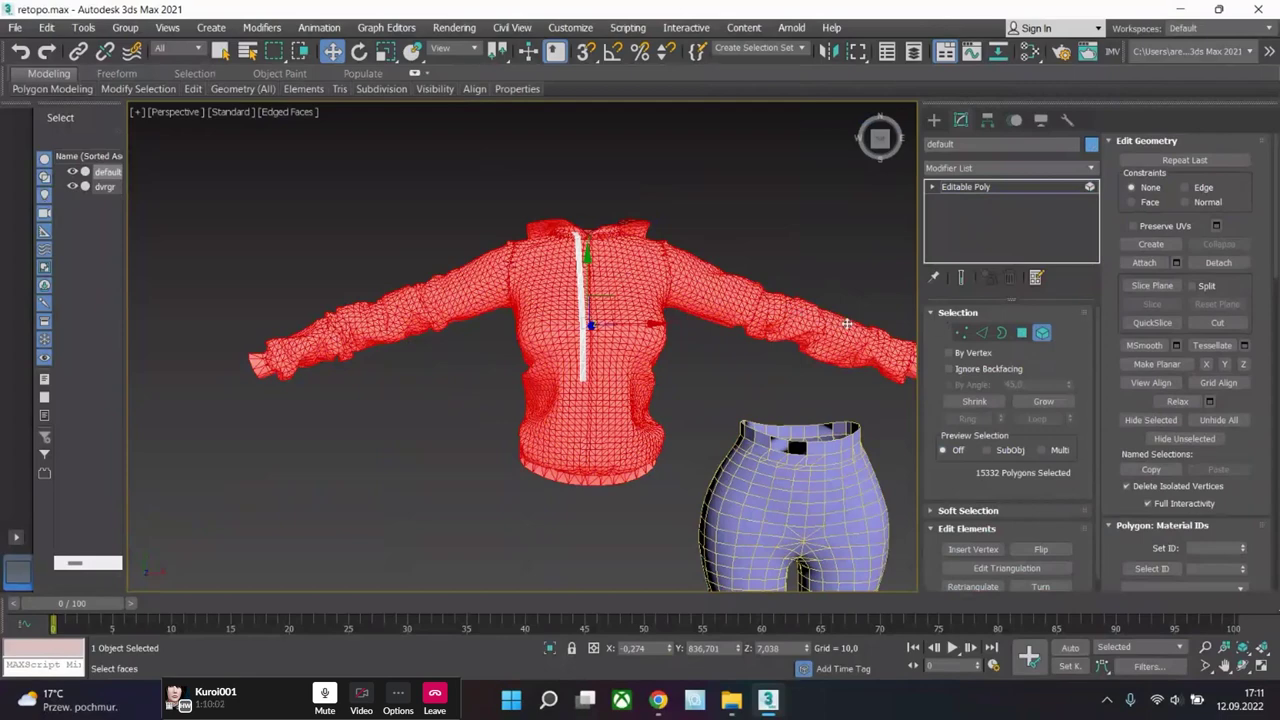
- Exit sub-object mode on the hoodie and select the pants as one whole element
left_click(961, 332)
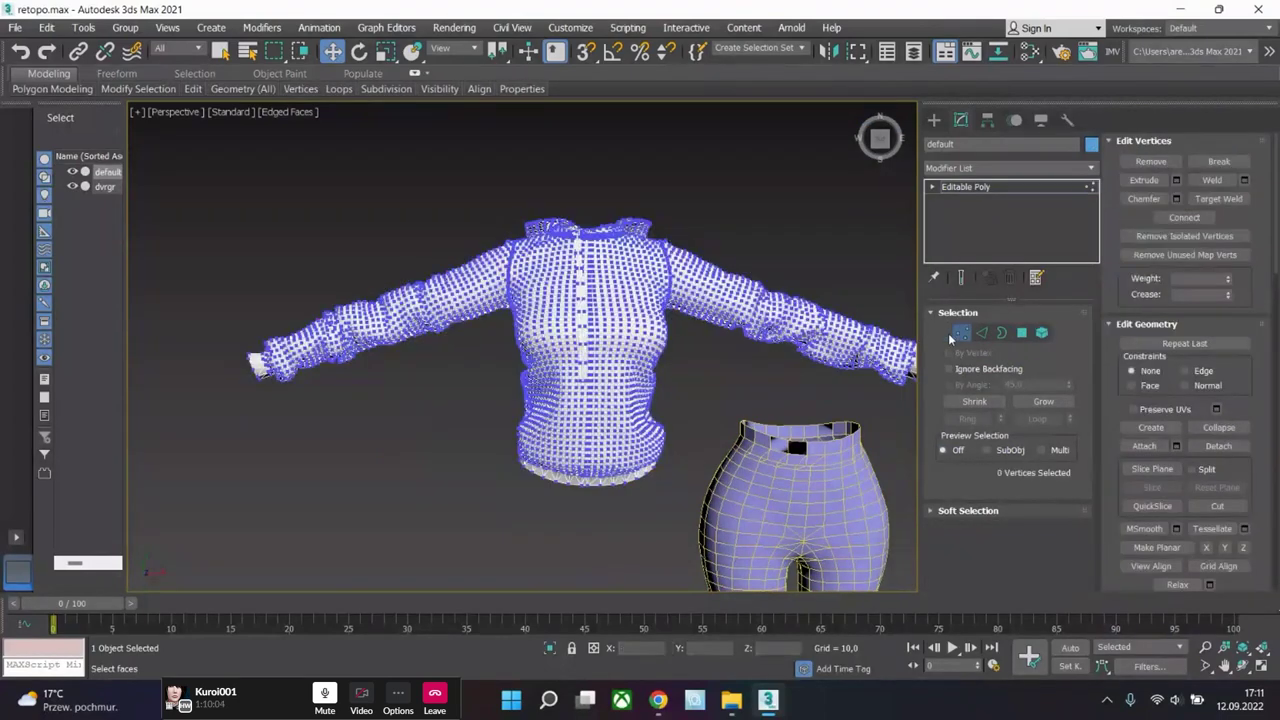
scroll(856, 339, "up", 4)
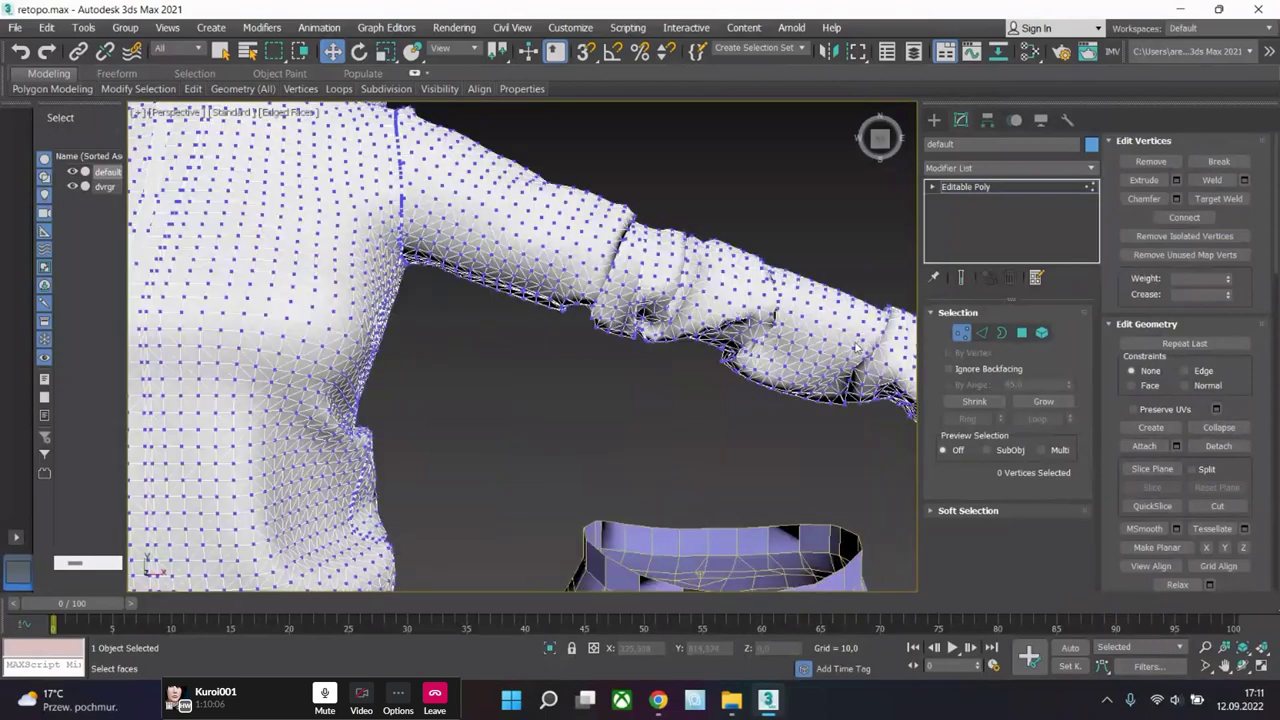
scroll(640, 363, "down", 5)
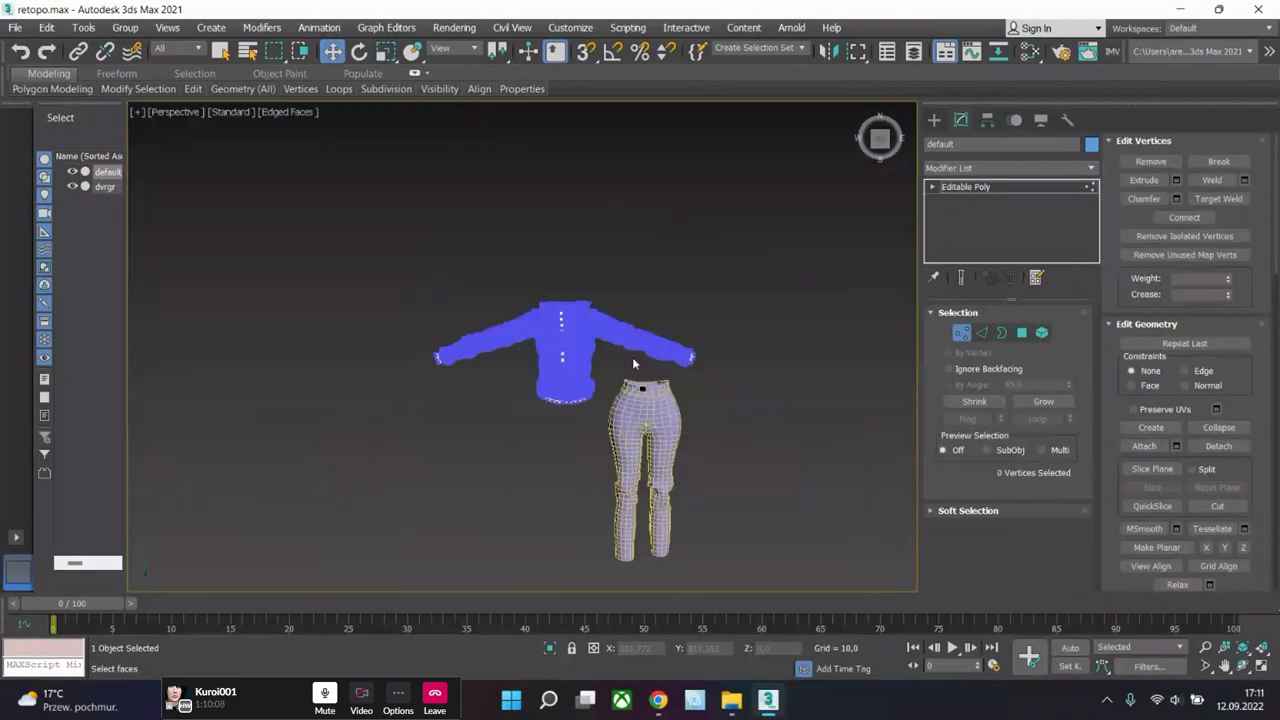
scroll(666, 400, "up", 4)
left_click(977, 192)
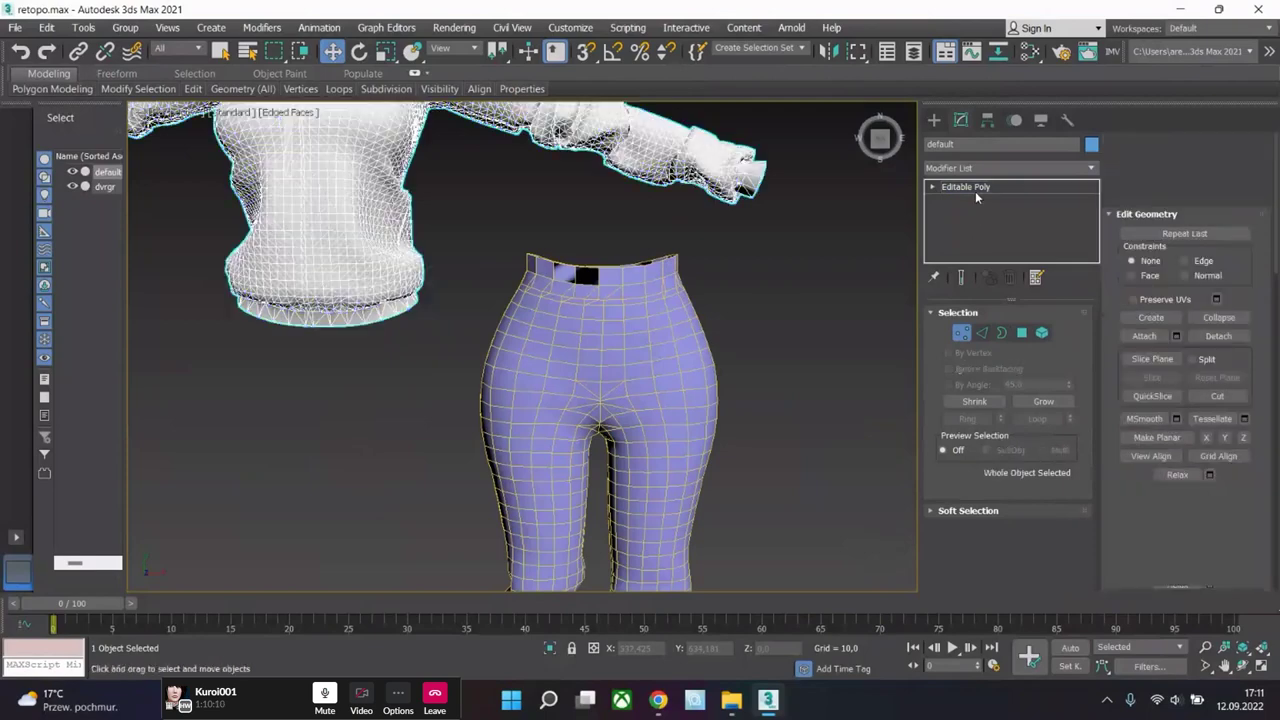
left_click(645, 396)
left_click(1043, 332)
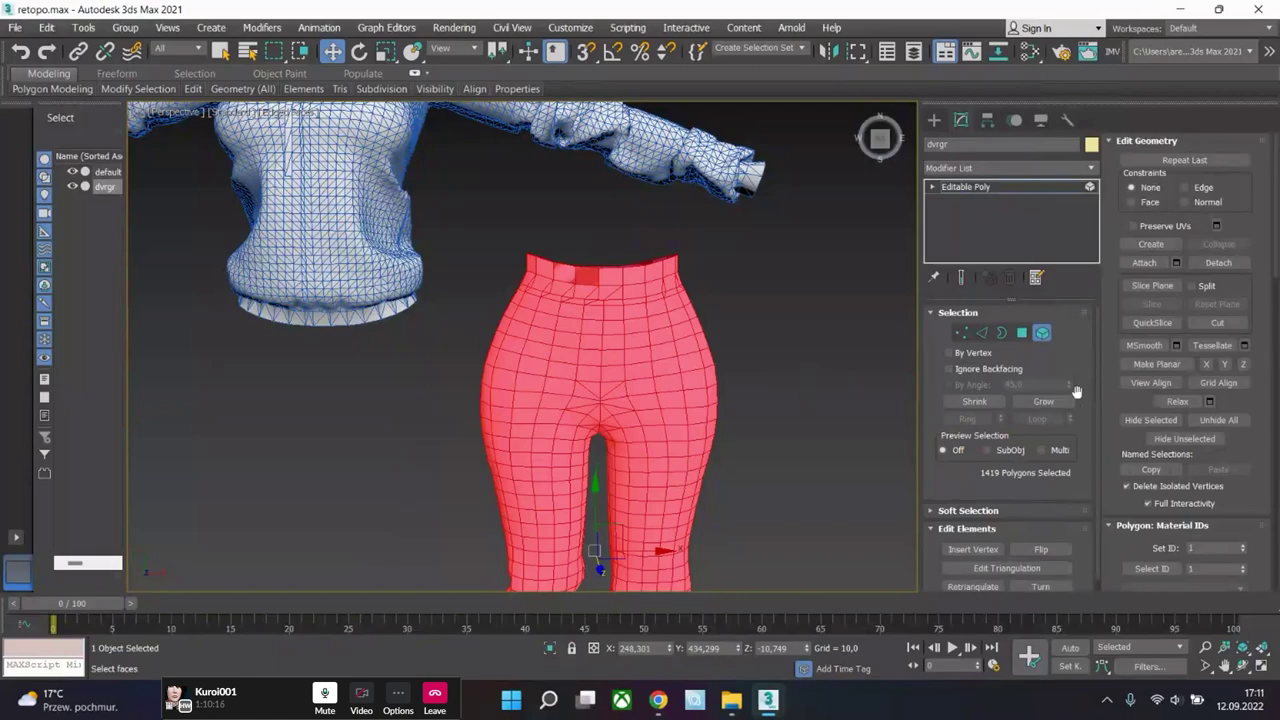
- Put the pants in Vertex mode and zoom in on the creased leg fold
left_click(961, 332)
middle_click_drag(584, 255, 727, 527)
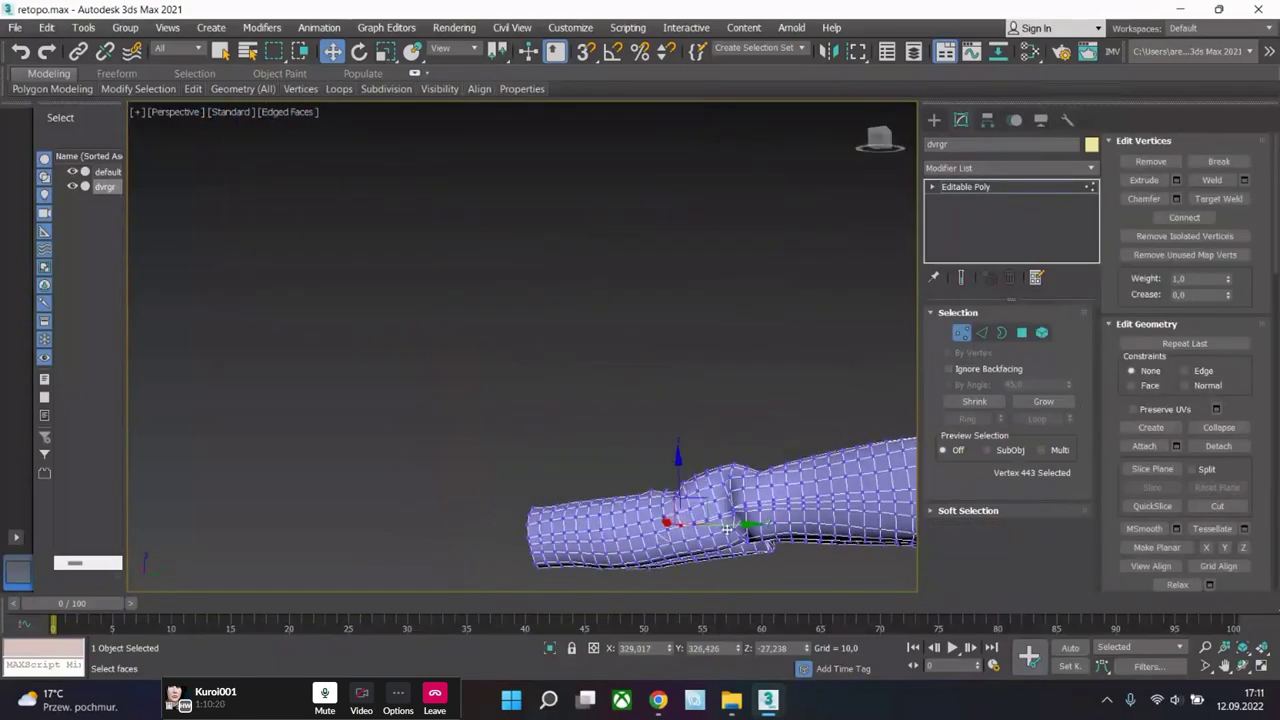
scroll(749, 457, "up", 5)
scroll(703, 457, "down", 3)
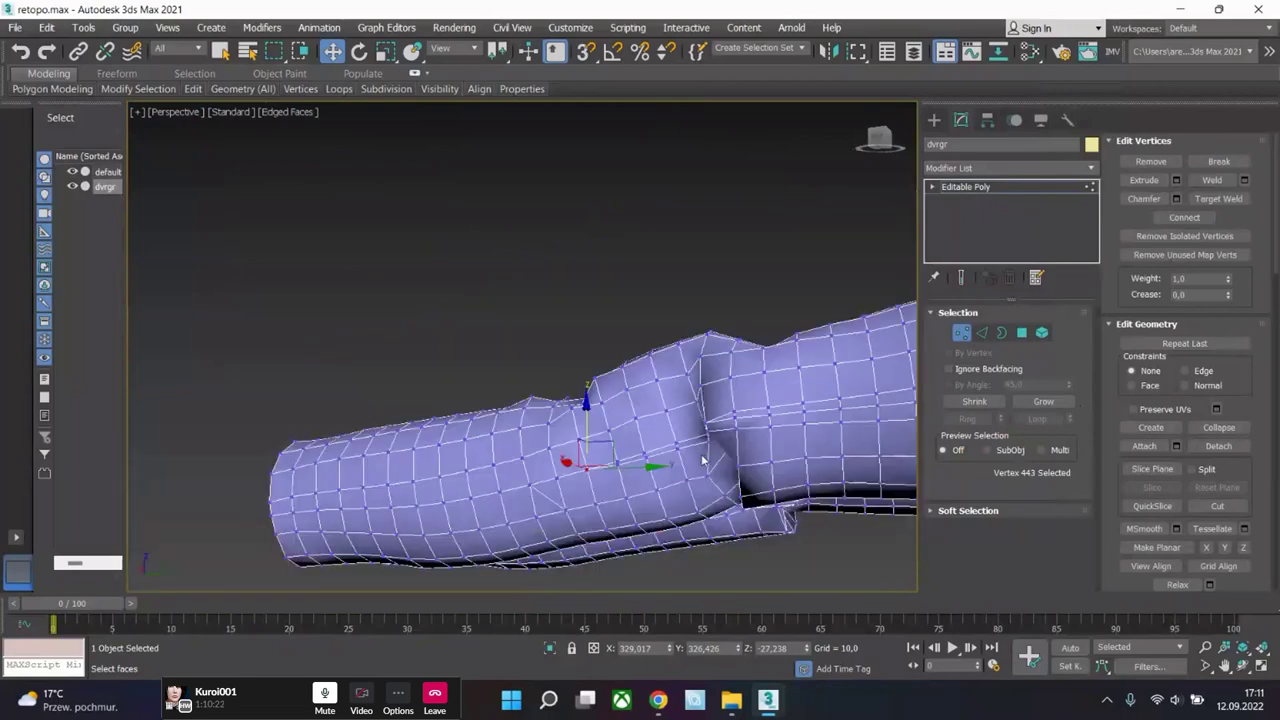
scroll(703, 460, "down", 3)
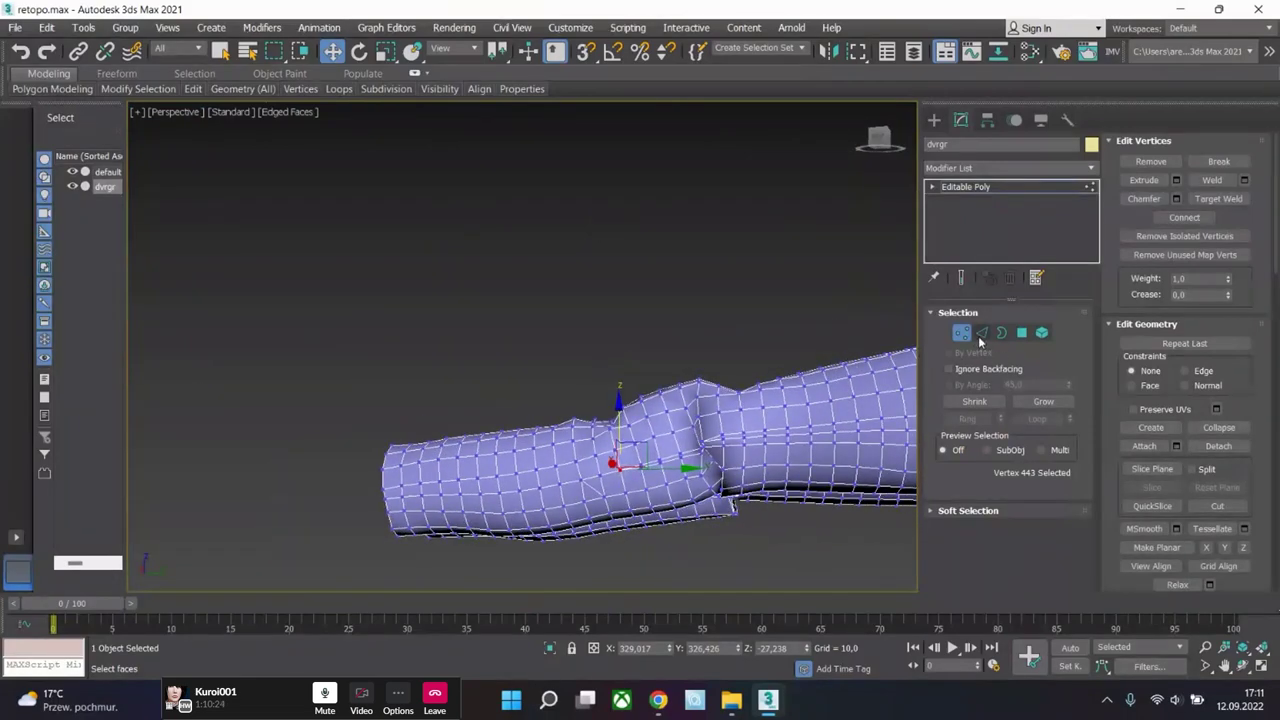
- Select and clear an edge on the leg, then pick a leg vertex in Vertex mode
left_click(981, 334)
left_click(588, 489)
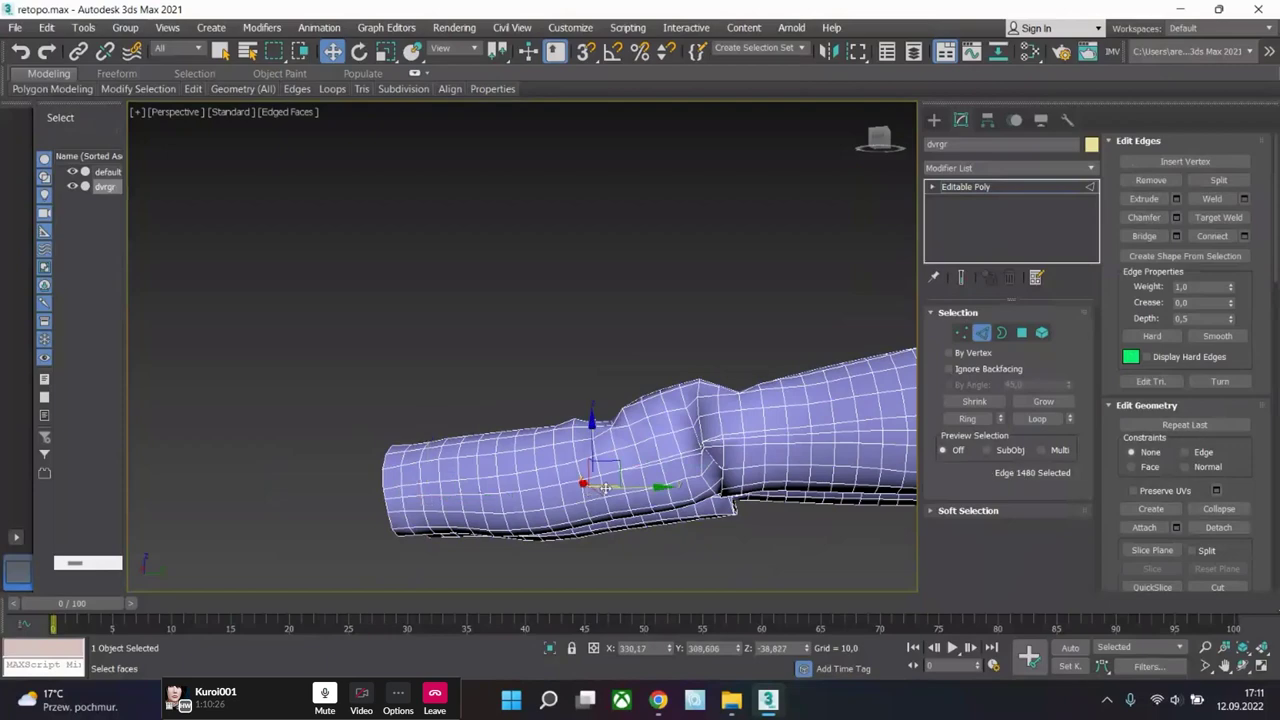
key("ctrl+d")
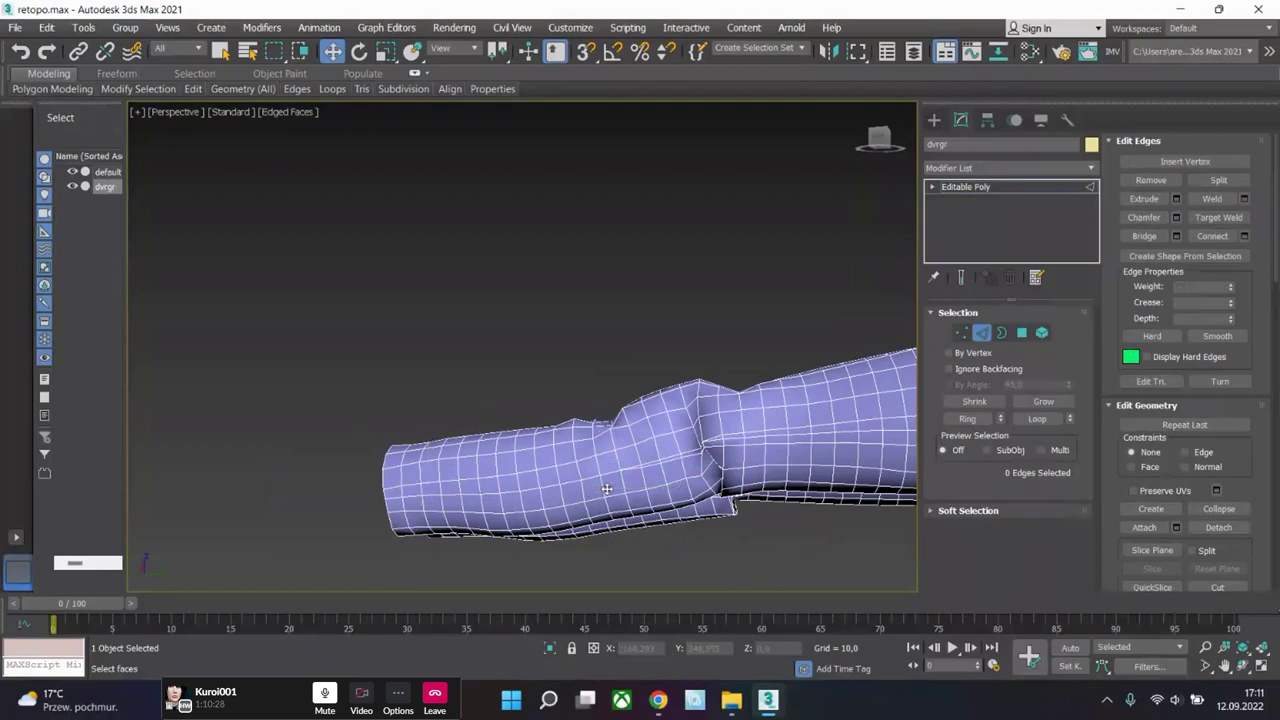
left_click(958, 314)
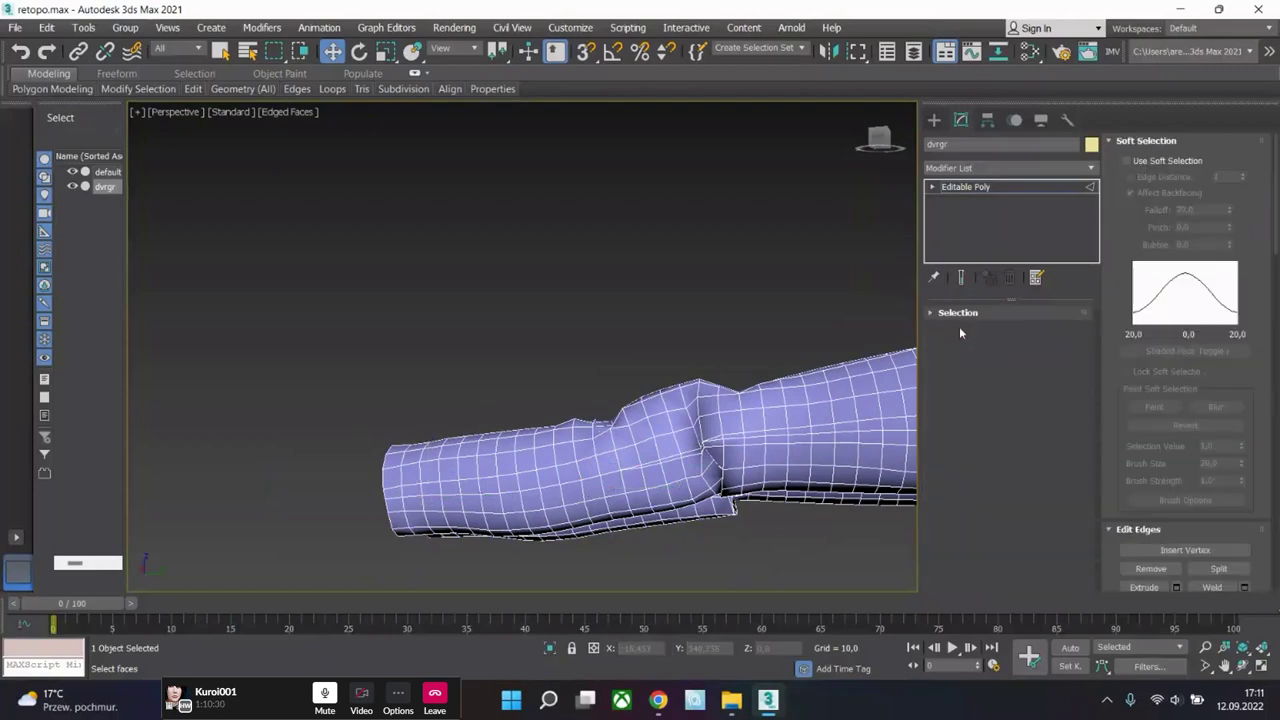
left_click(966, 313)
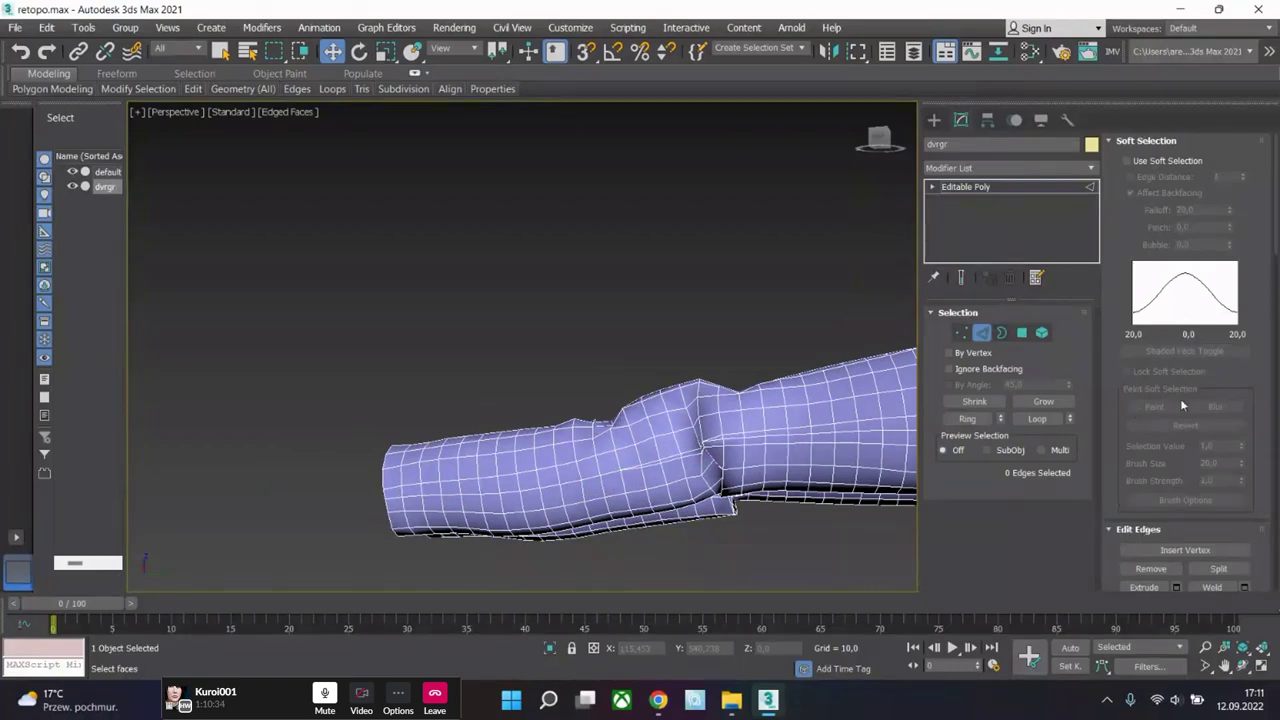
key("1")
left_click(608, 457)
- Target-weld the stray crotch vertex of the pants into its neighbouring vertex
middle_click_drag(608, 457, 680, 439, "alt")
scroll(670, 400, "up", 5)
left_click(672, 391)
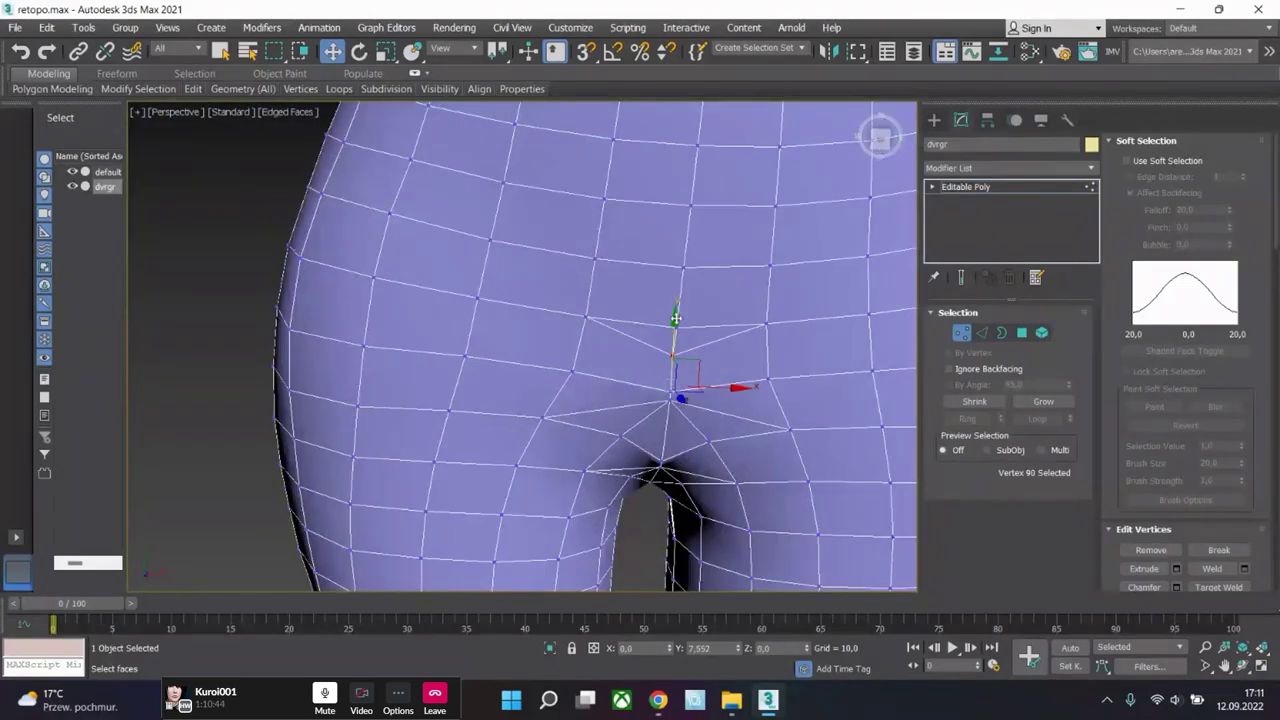
right_click(668, 325)
left_click(631, 441)
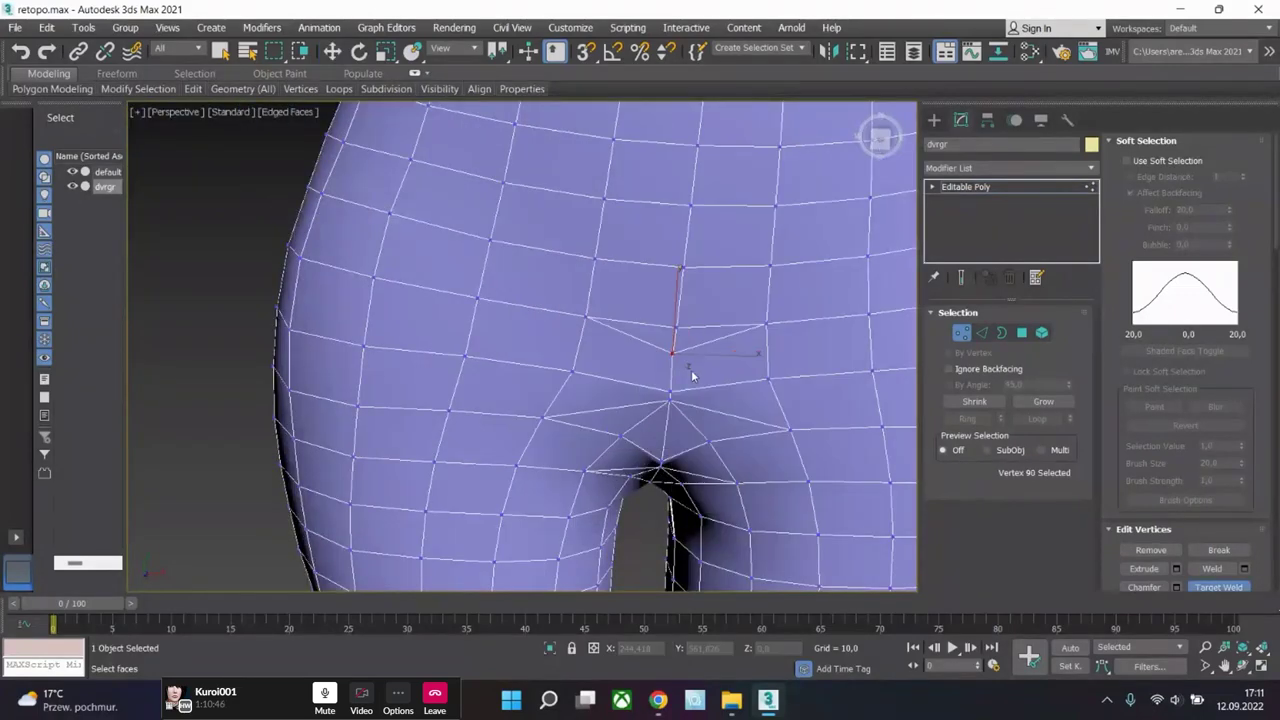
left_click(669, 404)
- Raise crotch vertices 87 and 88, where the legs meet, upward along Y
scroll(668, 416, "up", 1)
key("w")
left_click(666, 478)
left_click(665, 482)
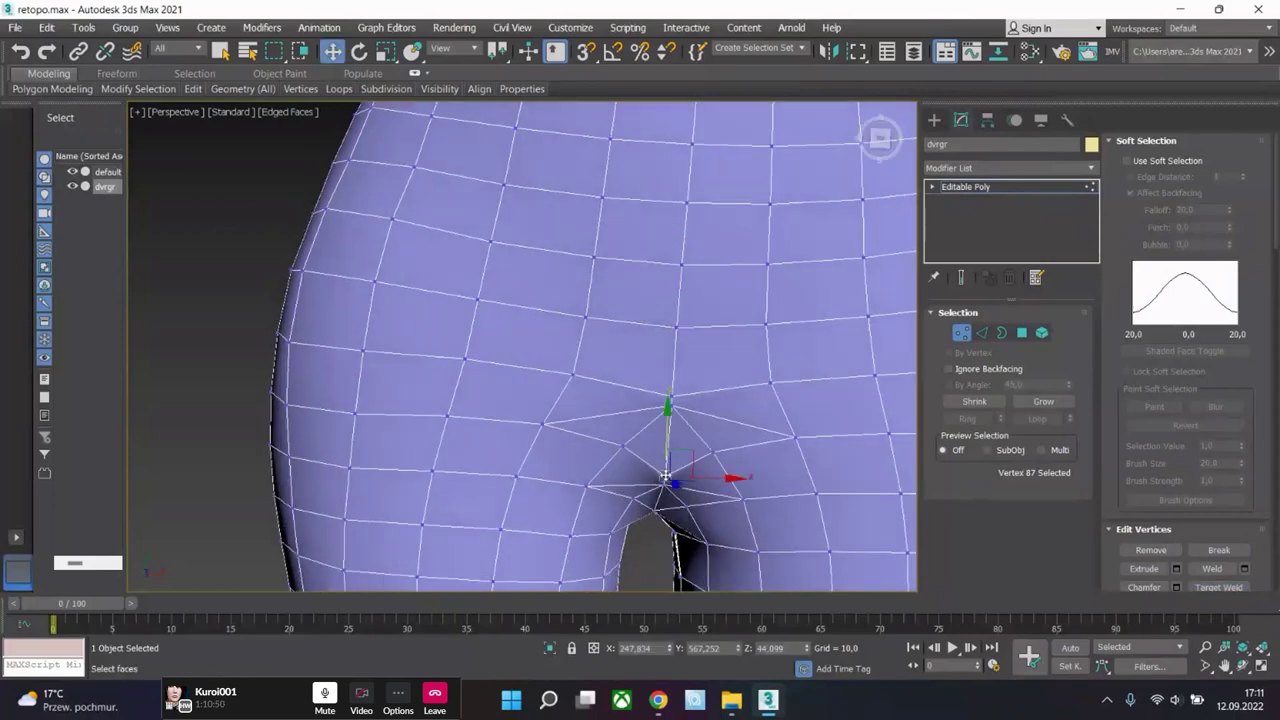
left_click_drag(669, 436, 670, 404)
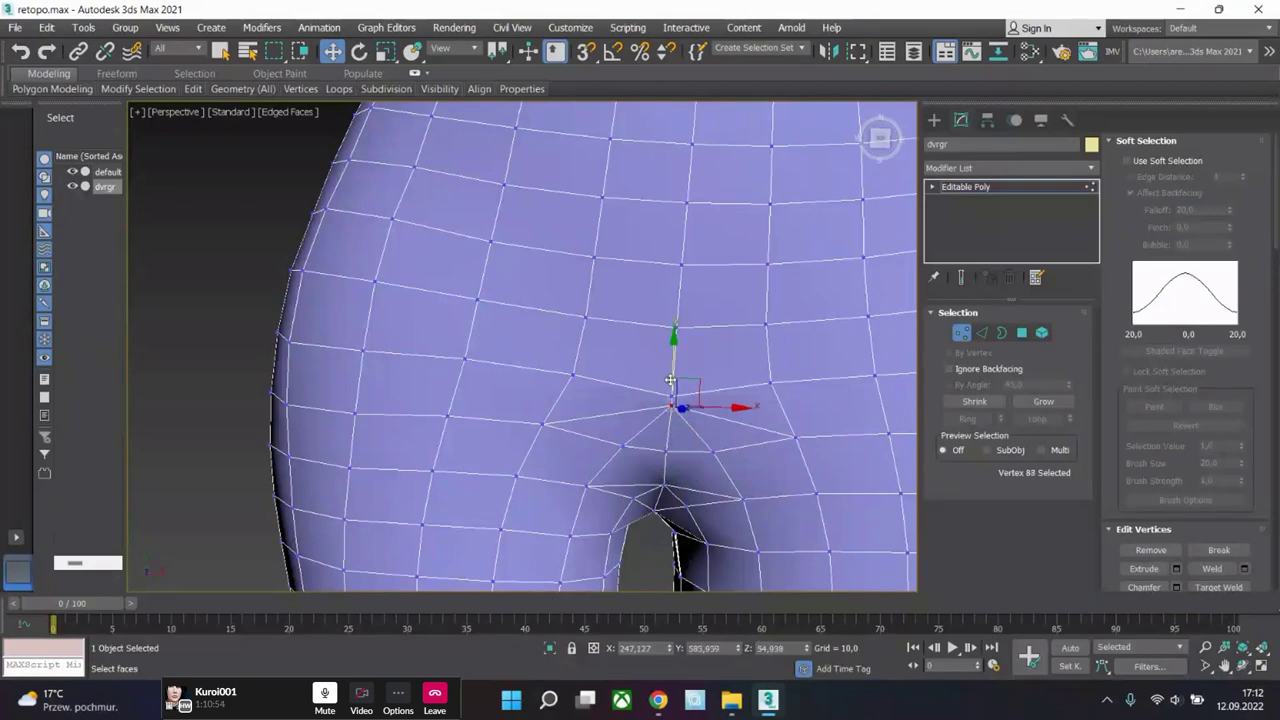
left_click(670, 397)
scroll(670, 405, "down", 2)
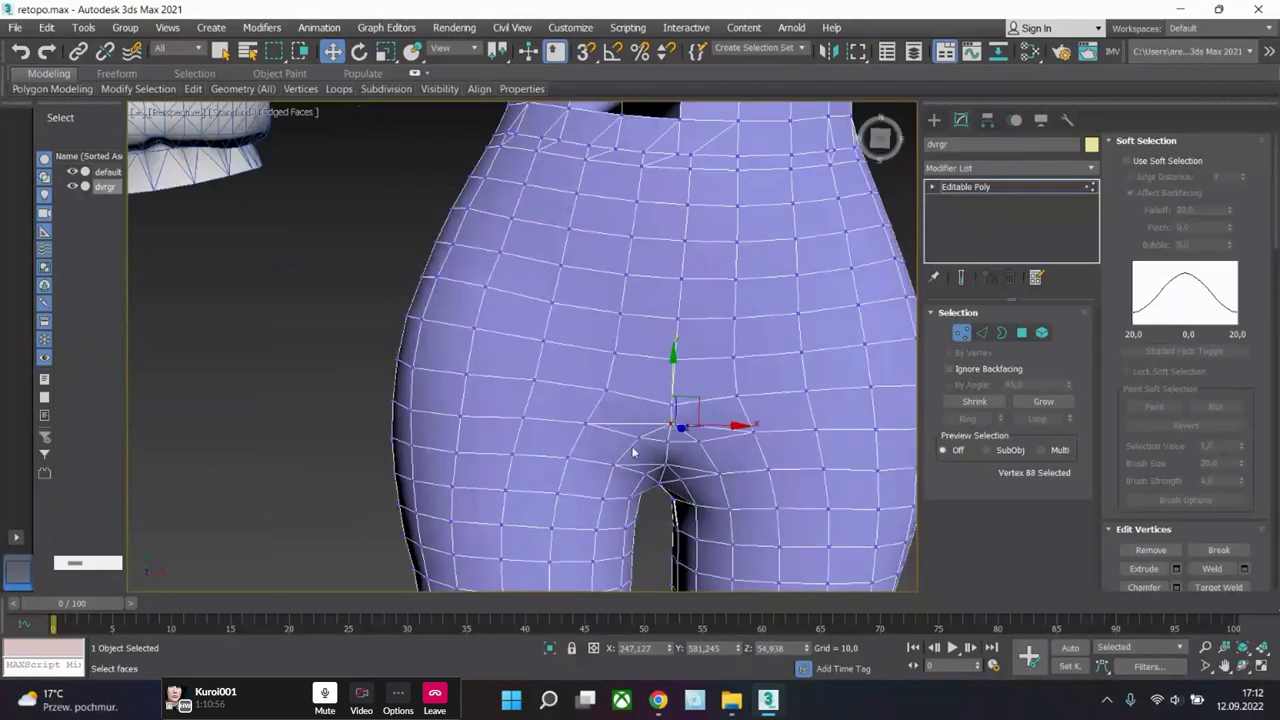
- Check the hips from above, exit vertex editing, deselect, and reselect the pants mesh
middle_click_drag(670, 405, 811, 286, "alt")
scroll(540, 407, "down", 5)
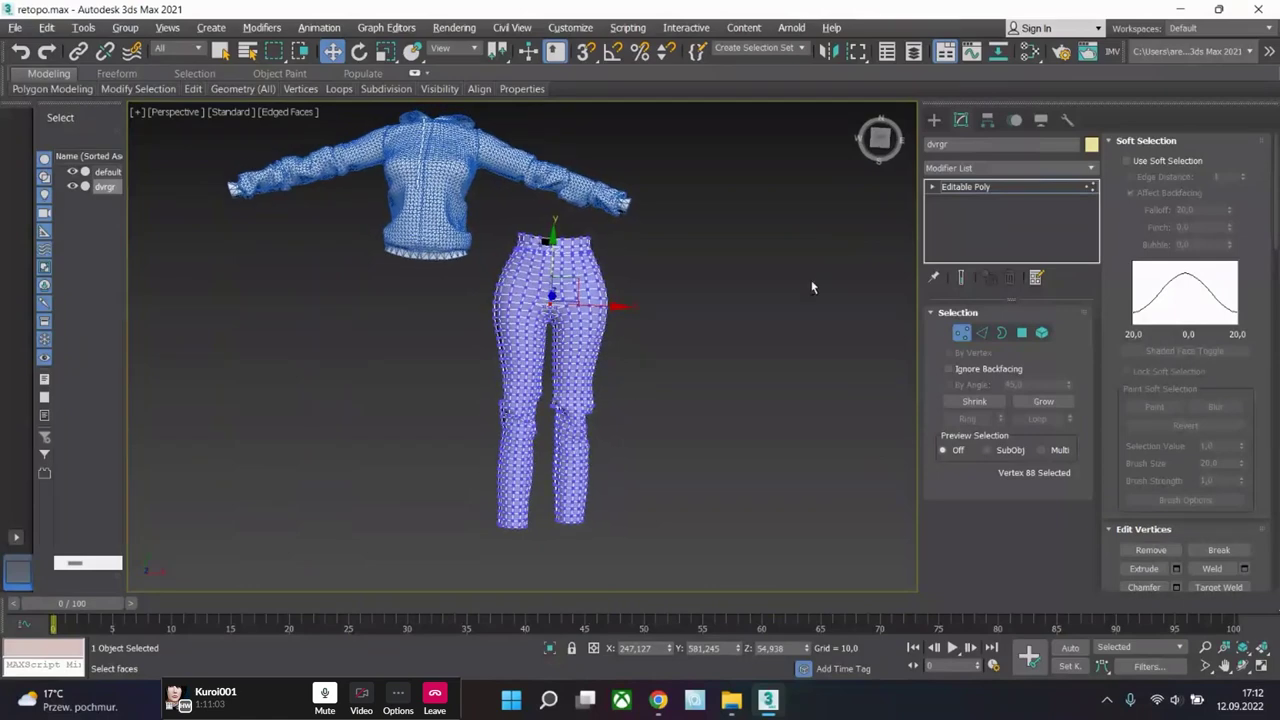
left_click(988, 187)
left_click(689, 299)
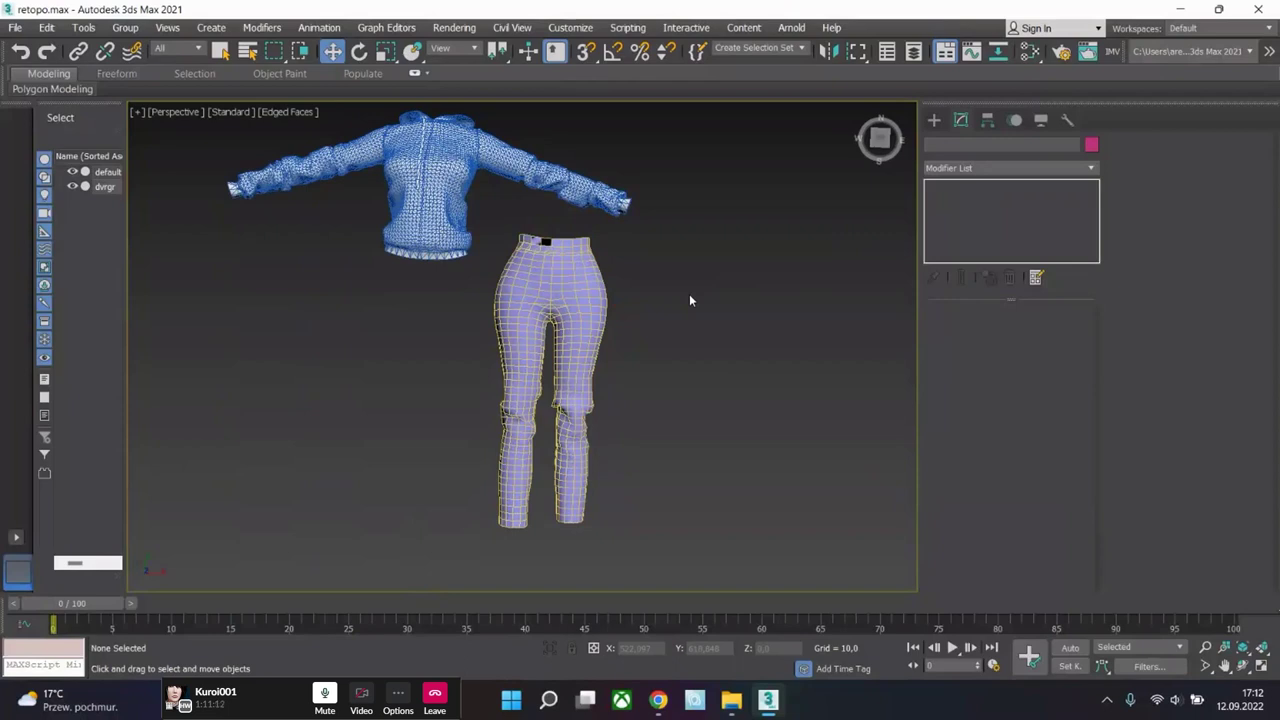
left_click(538, 274)
- Move the whole pants element along X to about -1.9, centred beneath the hoodie
left_click(1042, 332)
left_click(549, 430)
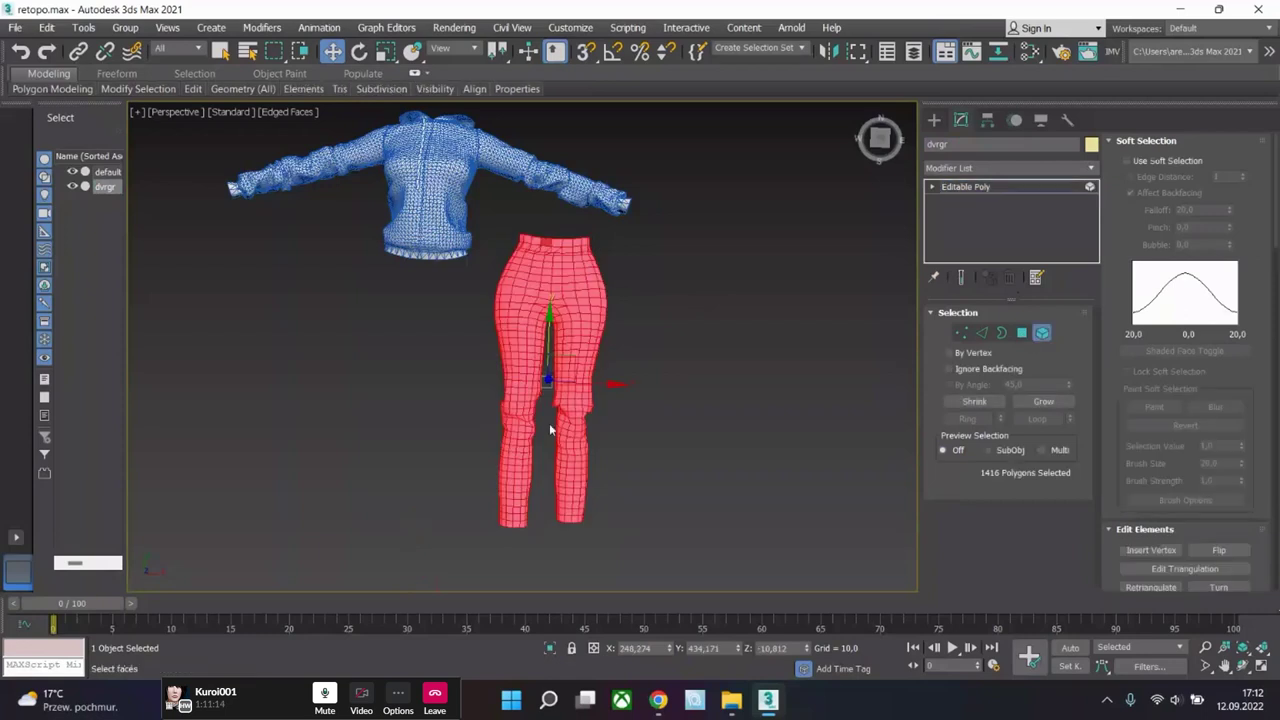
left_click_drag(598, 384, 475, 396)
middle_click_drag(500, 245, 521, 253, "alt")
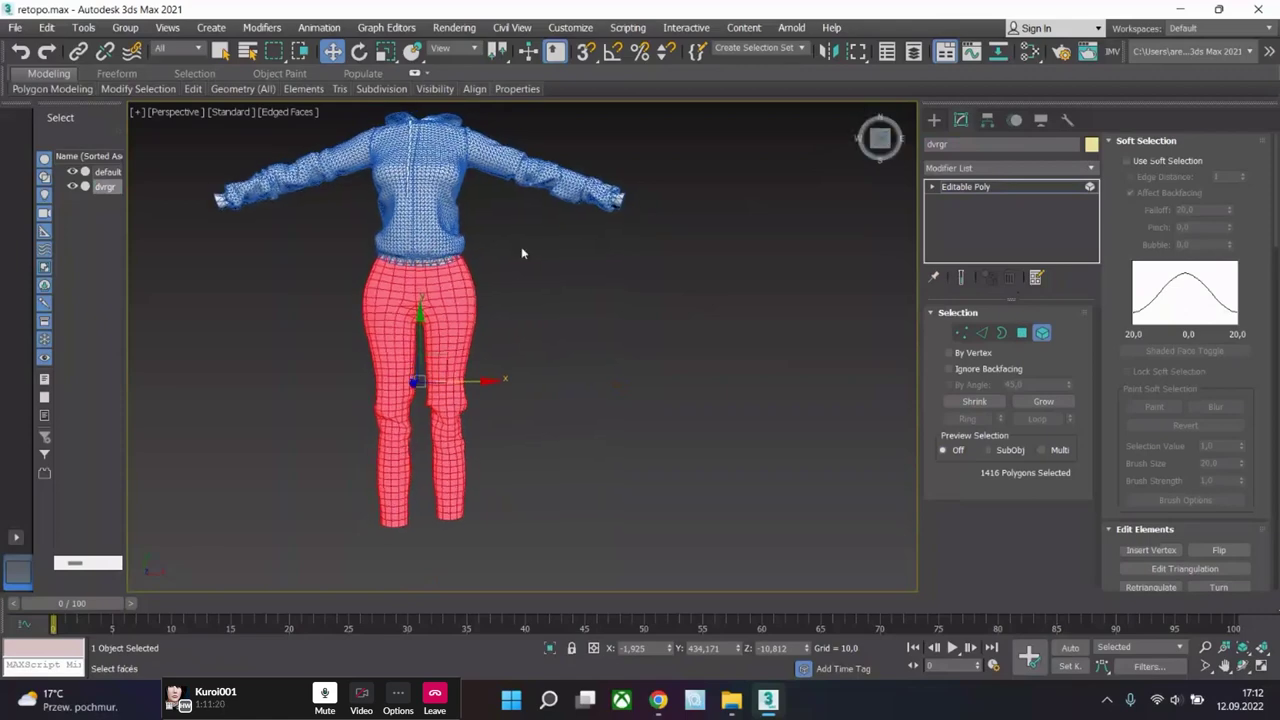
scroll(521, 253, "up", 6)
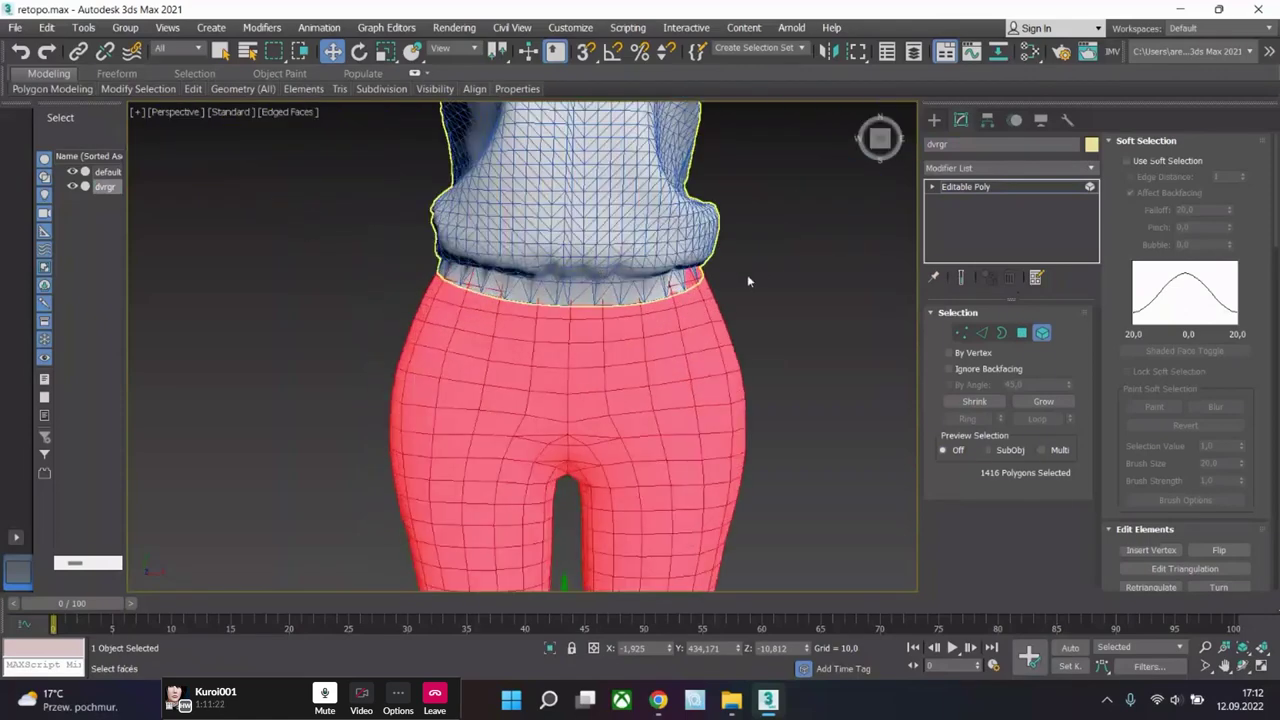
- Box-select the polygons around the pants' waistband
key("4")
scroll(818, 316, "down", 5)
left_click_drag(588, 205, 819, 339)
middle_click_drag(808, 343, 573, 276, "alt")
left_click_drag(526, 236, 745, 407)
- Dismiss the Modifier List unused, exit polygon editing, deselect, and preview with plain shading
left_click(1008, 165)
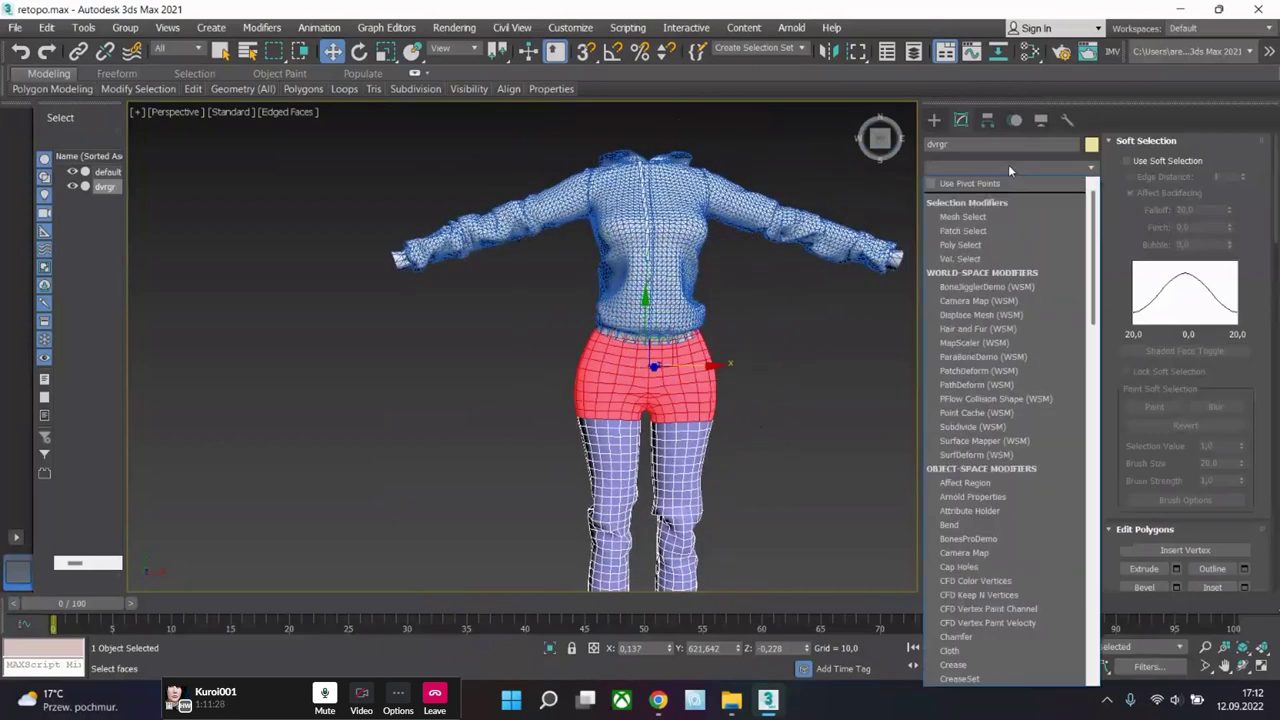
key("f")
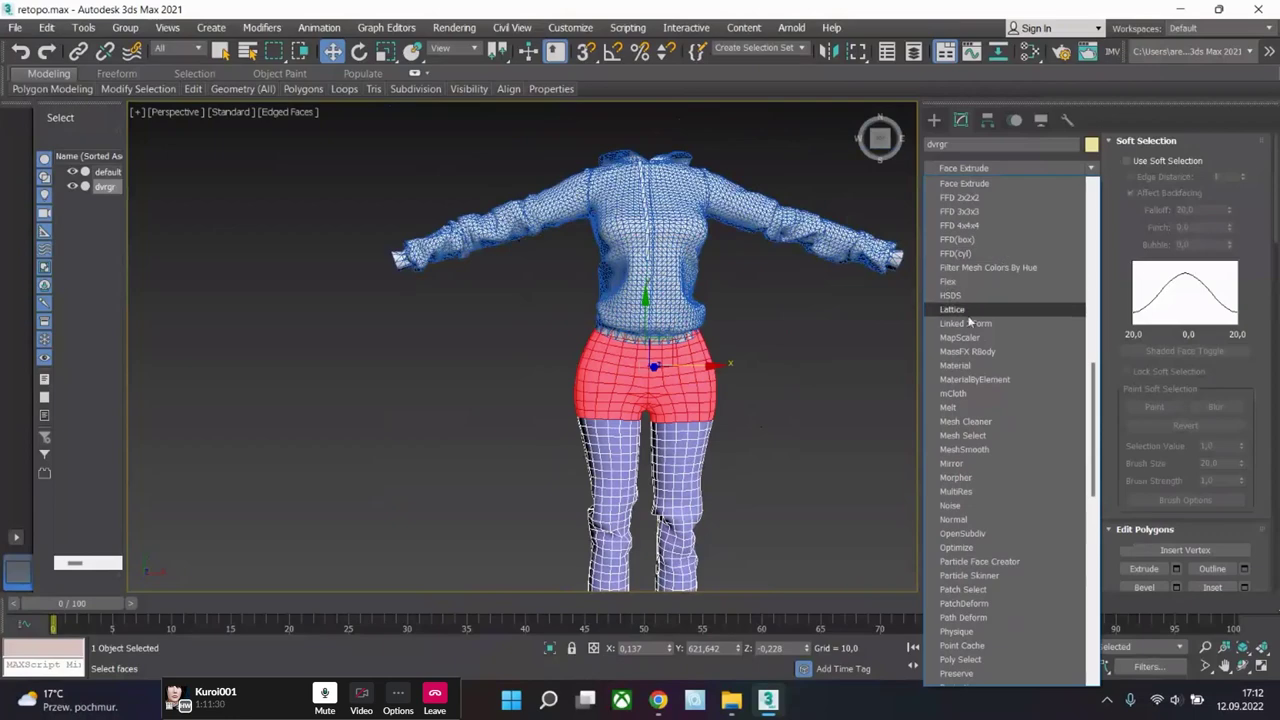
left_click(831, 379)
left_click(975, 187)
left_click(843, 318)
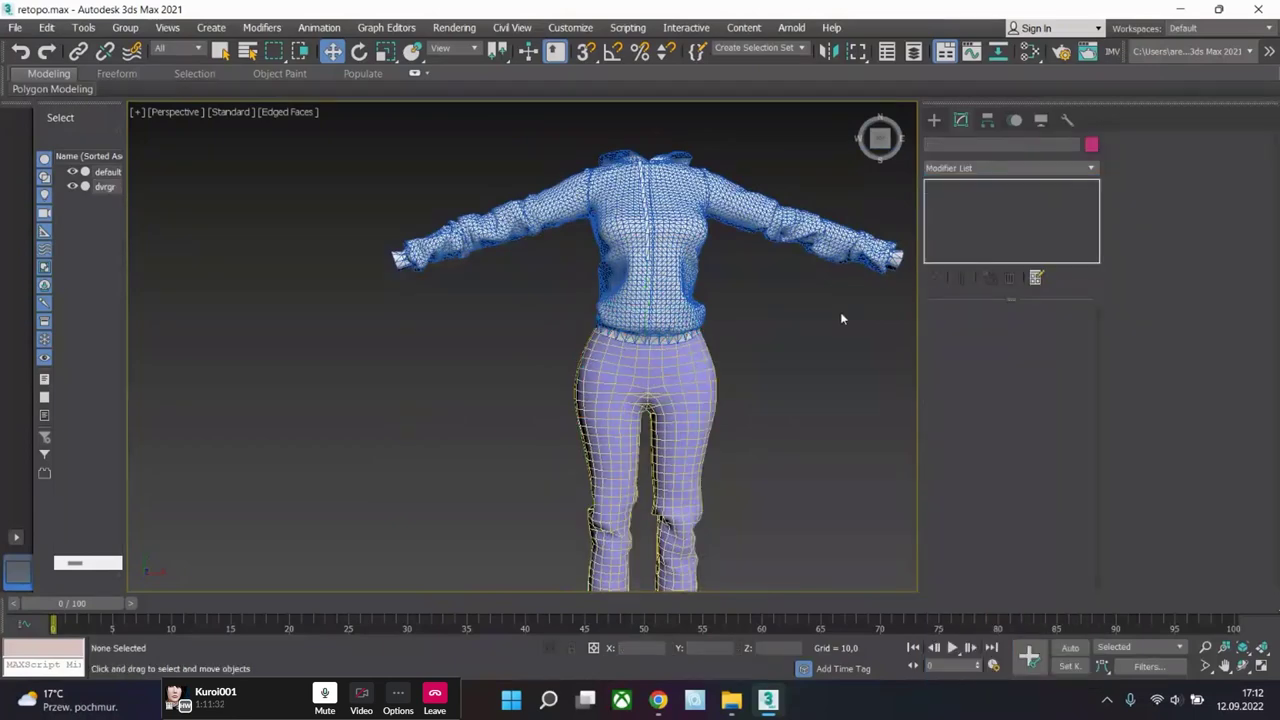
middle_click_drag(846, 323, 740, 293)
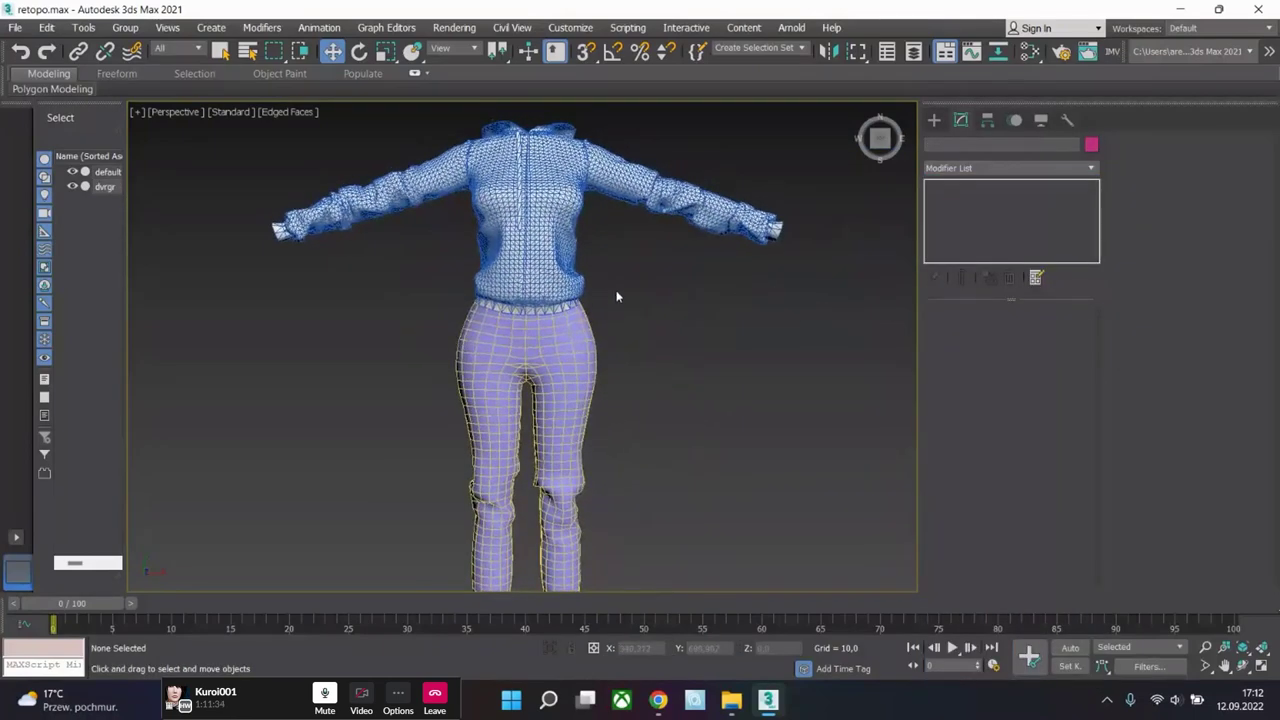
key("F3")
key("F4")
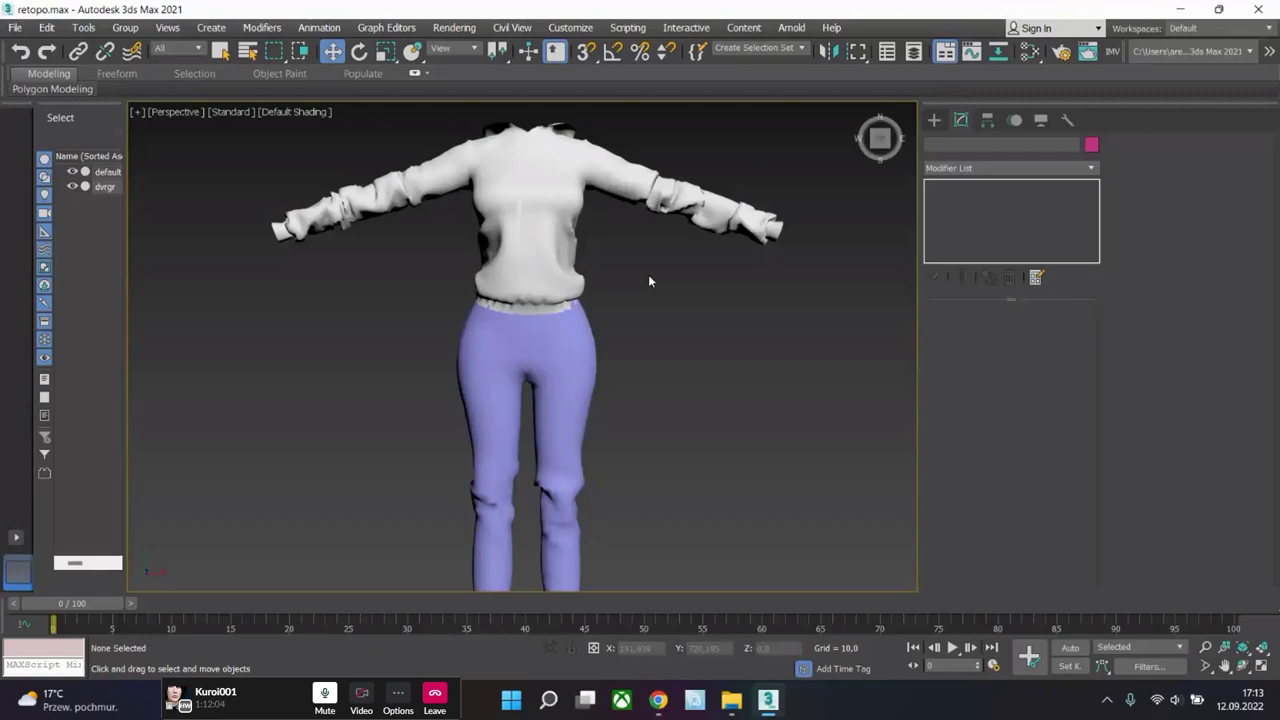
scroll(651, 274, "down", 4)
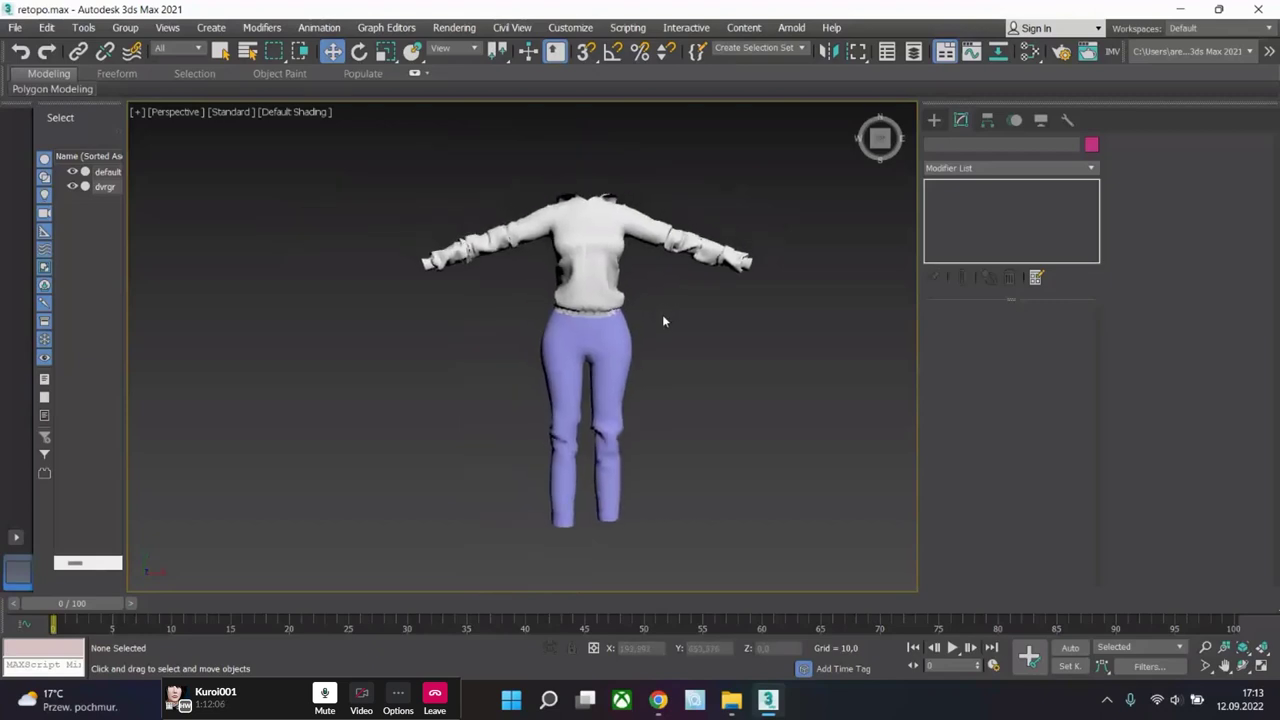
key("F4")
scroll(667, 310, "up", 5)
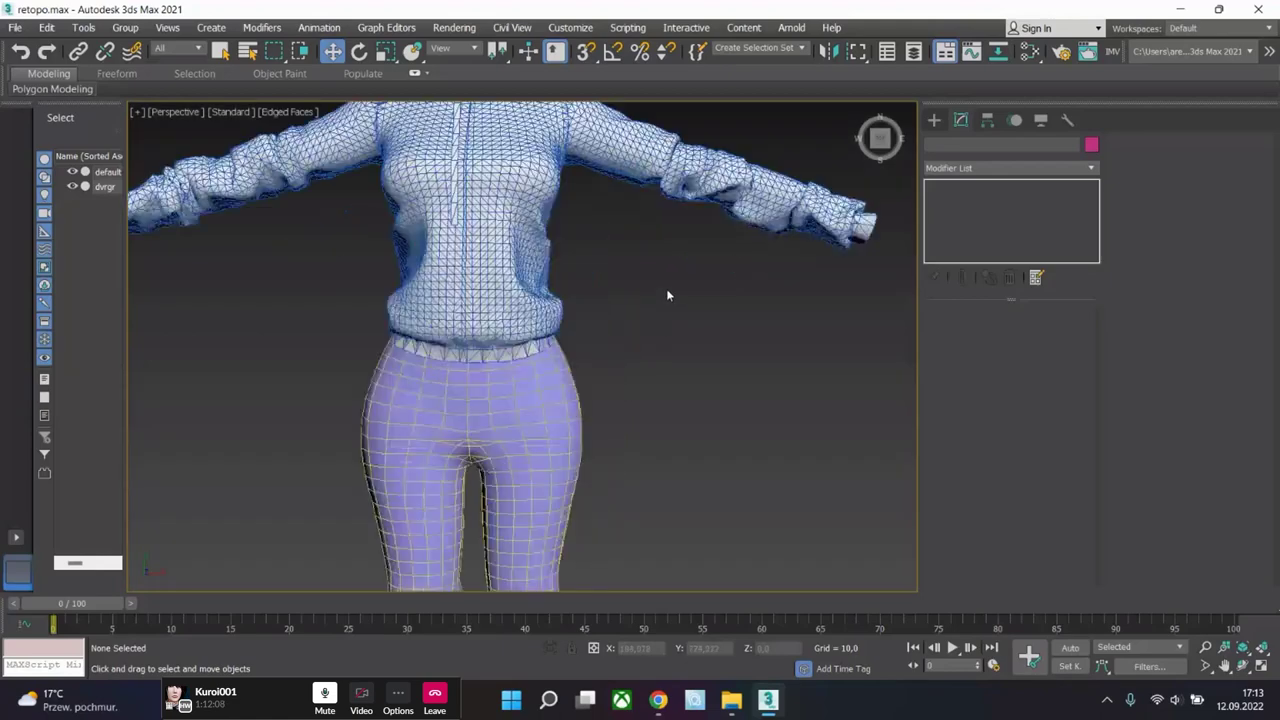
left_click(512, 395)
middle_click_drag(512, 395, 601, 401, "alt")
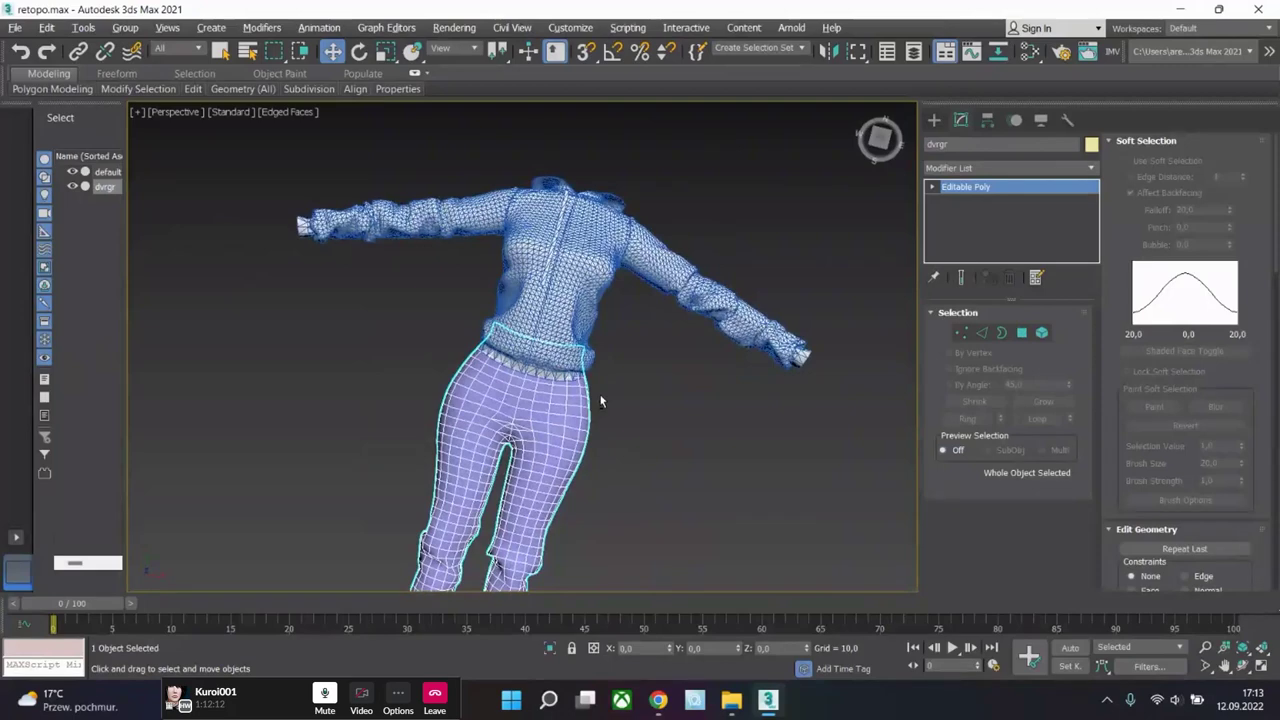
- Turn on viewport statistics (key 7) to show polygon and vertex totals
left_click(568, 302)
left_click(1041, 332)
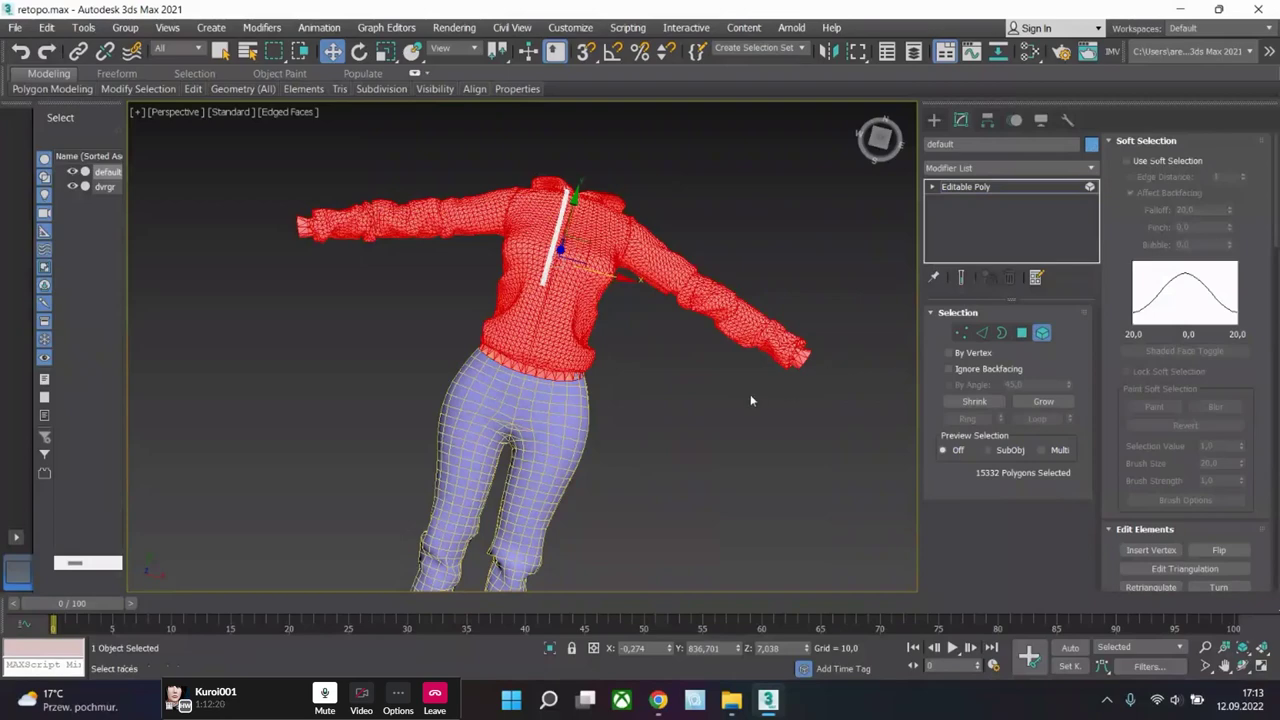
key("7")
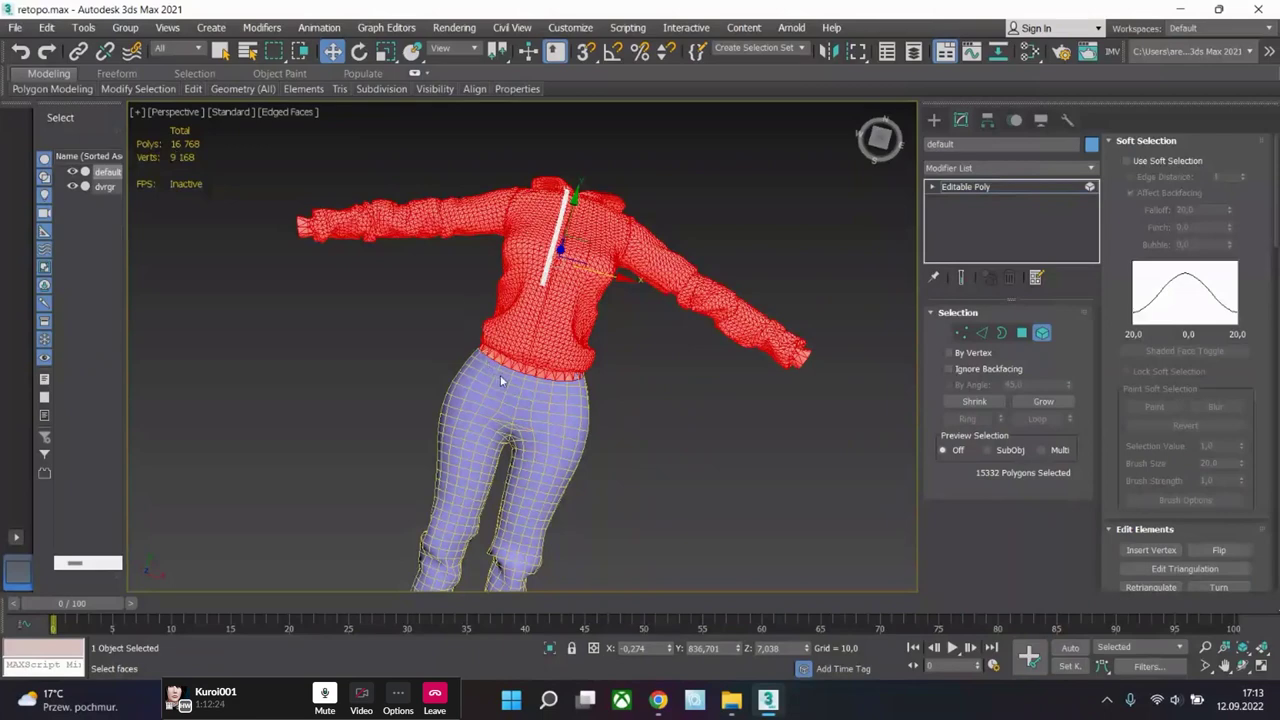
left_click(1017, 188)
- Select the dvrgr pants' shorts and leg elements in Element mode and orbit to inspect them
left_click(525, 470)
key("5")
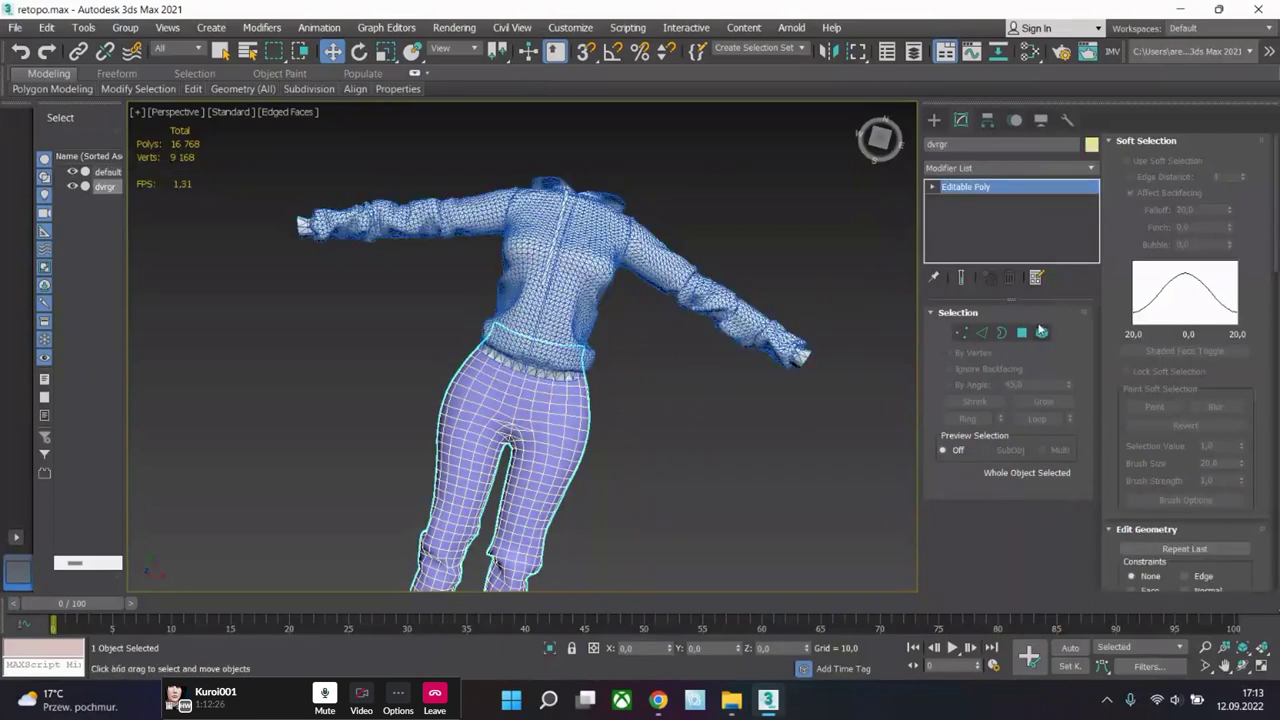
left_click(540, 430)
left_click(558, 476, "ctrl")
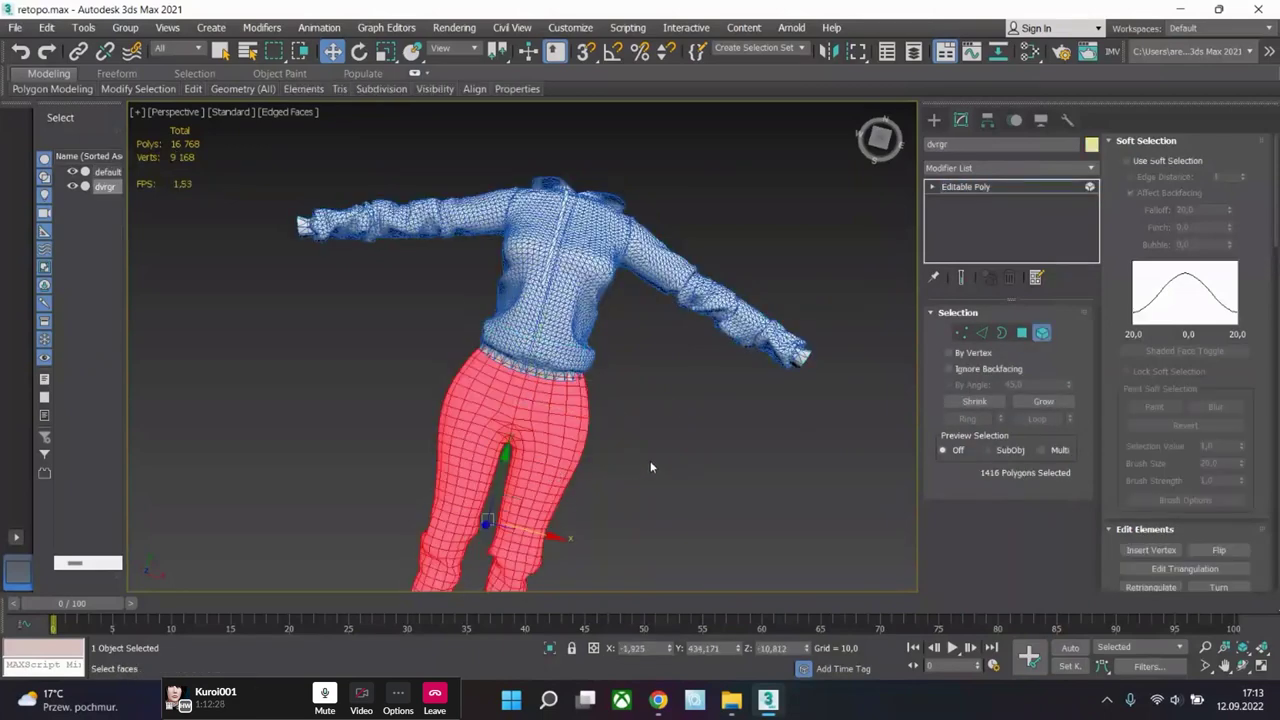
middle_click_drag(650, 460, 668, 412, "alt")
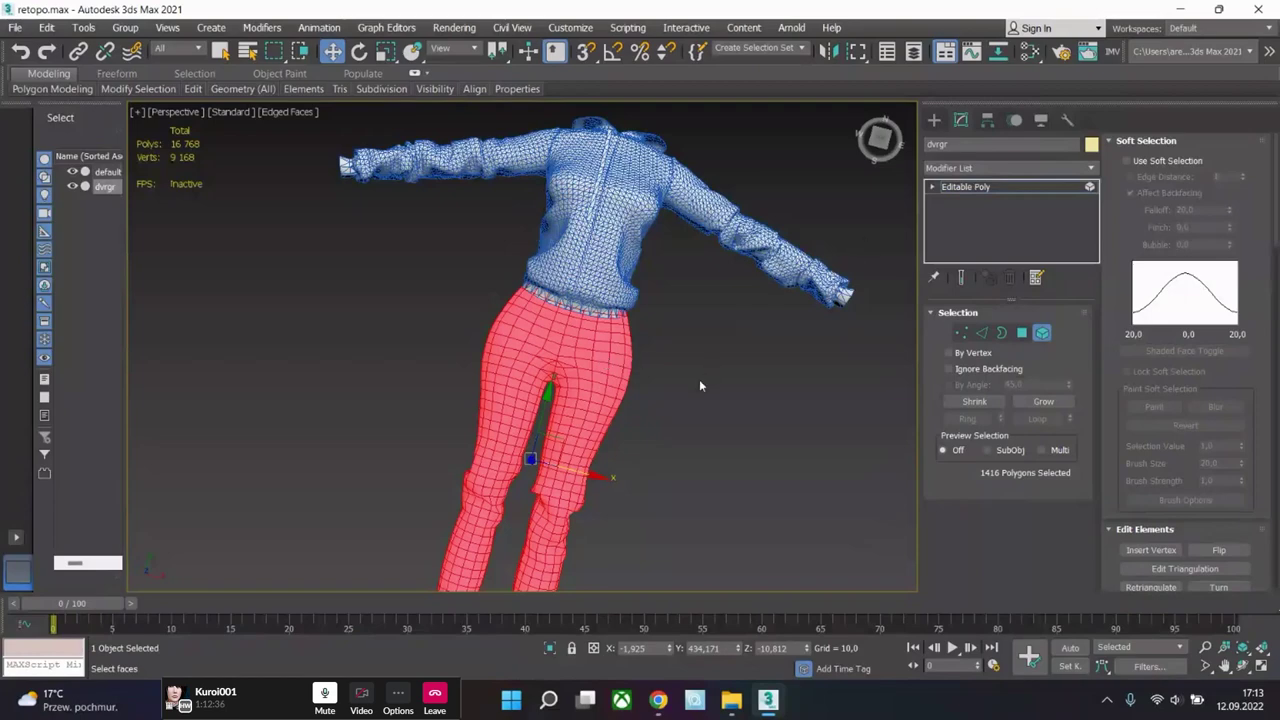
middle_click_drag(697, 385, 654, 417, "alt")
- Inspect the pants under the hoodie from the front and around, then deselect
scroll(642, 374, "up", 5)
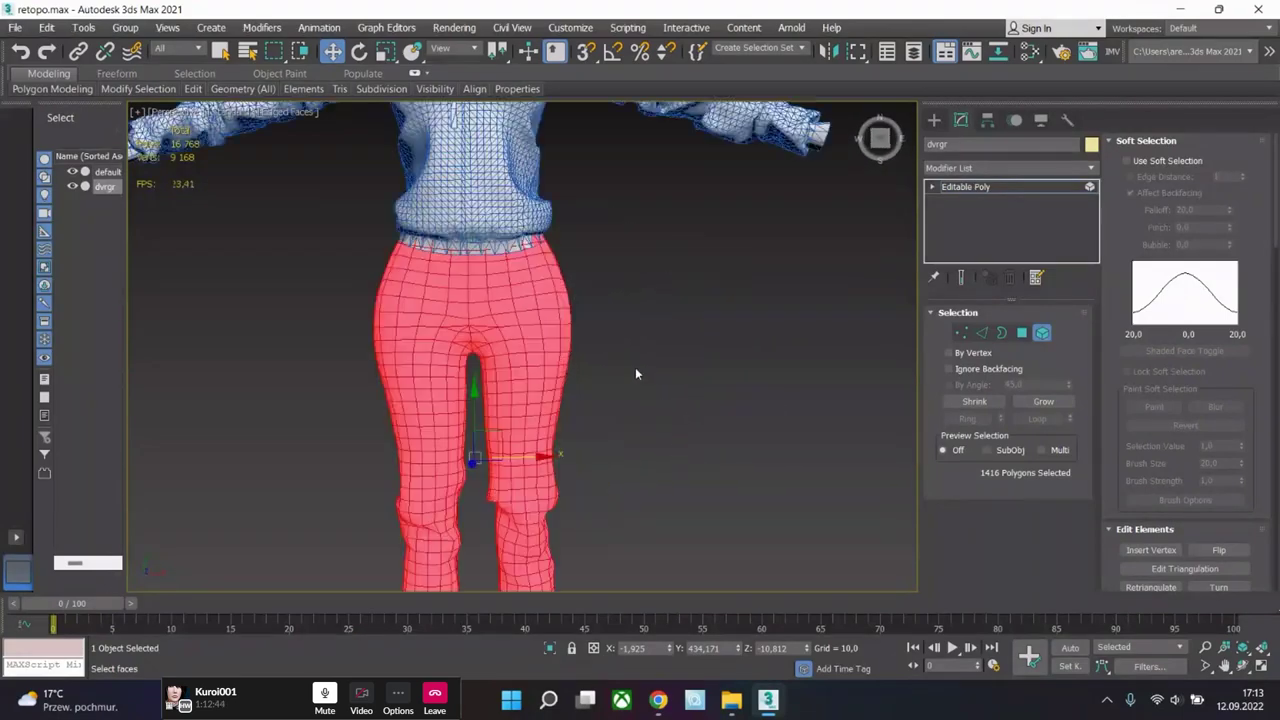
middle_click_drag(580, 346, 709, 449)
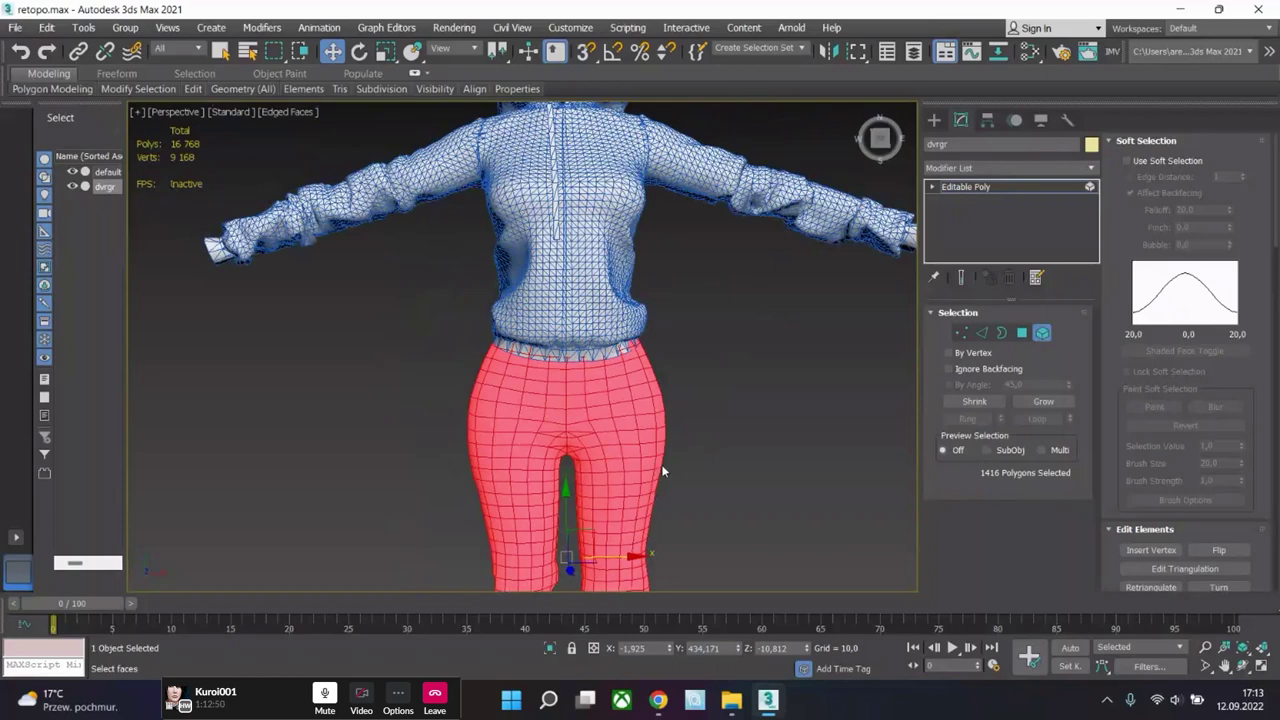
middle_click_drag(662, 470, 659, 464, "alt")
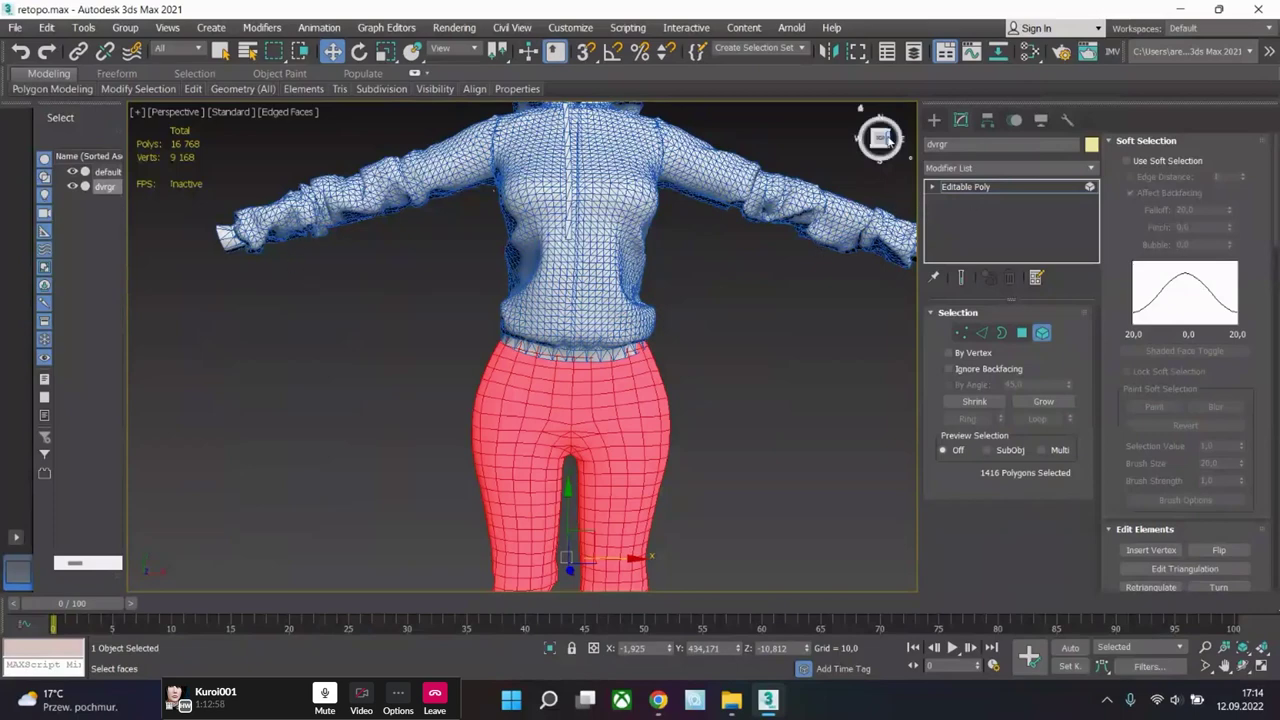
left_click_drag(880, 140, 770, 241)
key("ctrl+d")
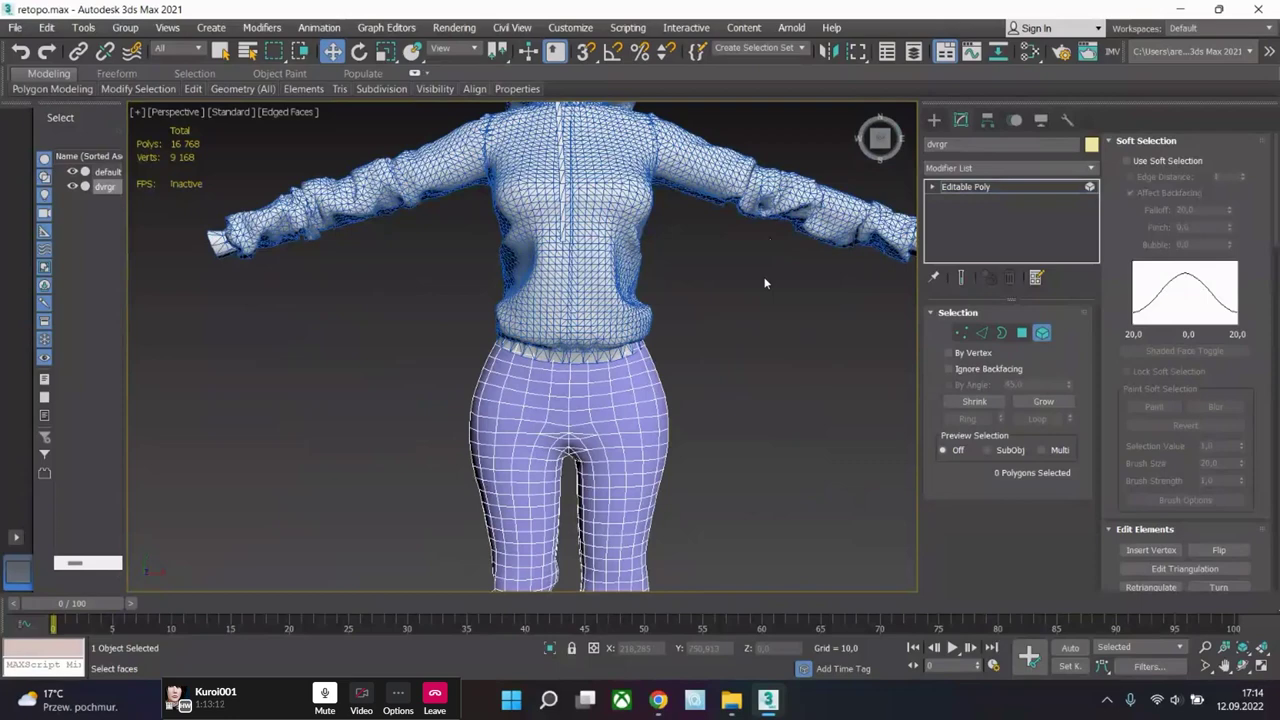
scroll(764, 283, "down", 2)
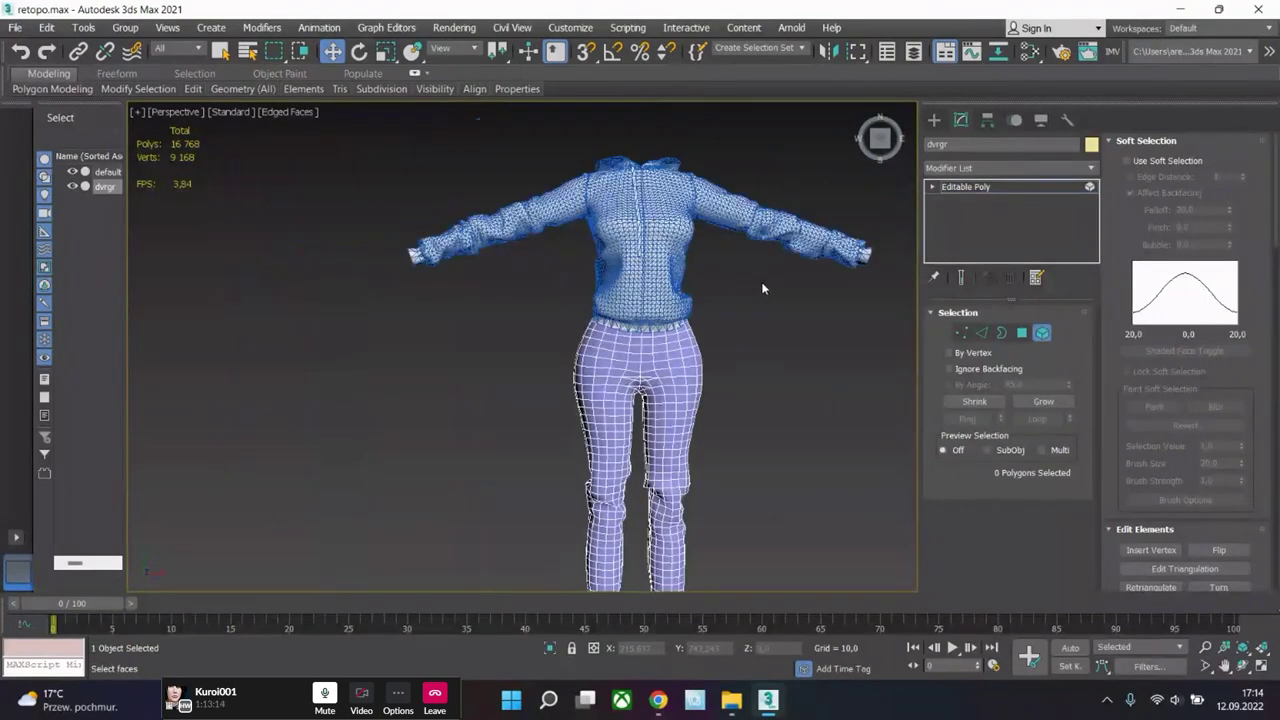
- Select only the hoodie's zip strip element in Element mode
left_click(972, 186)
left_click(661, 209)
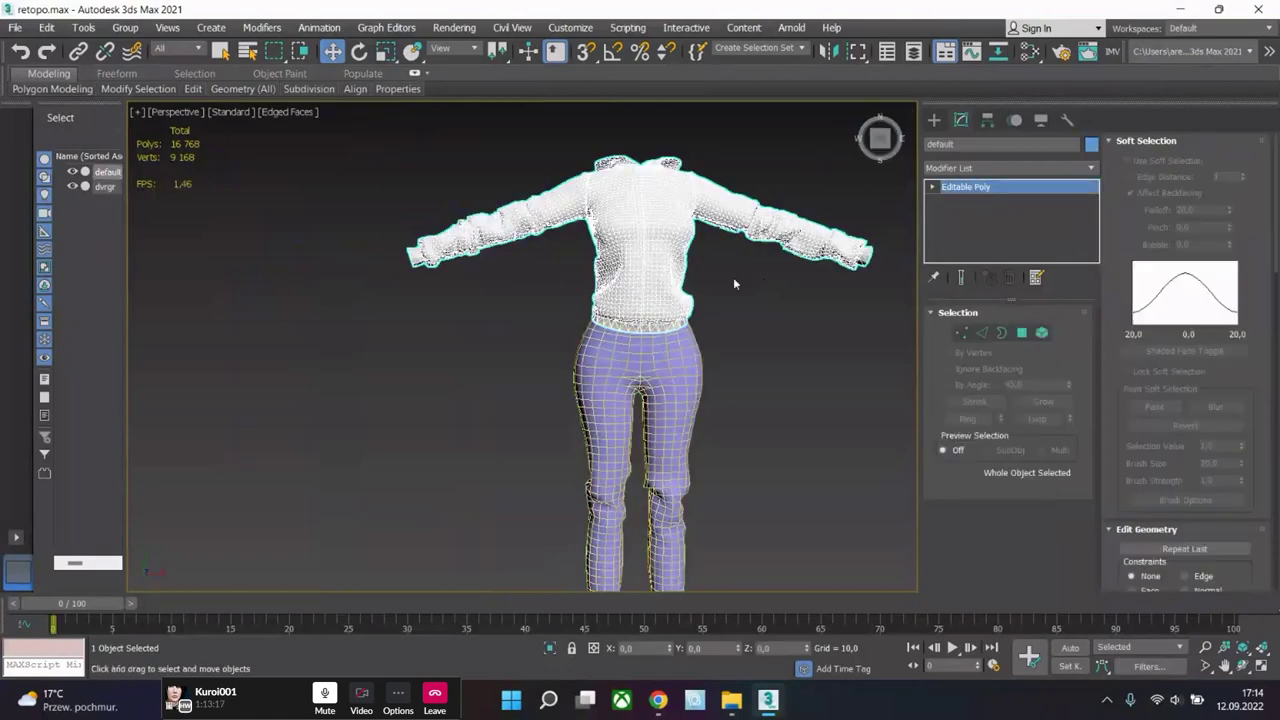
left_click(1041, 333)
left_click(628, 283)
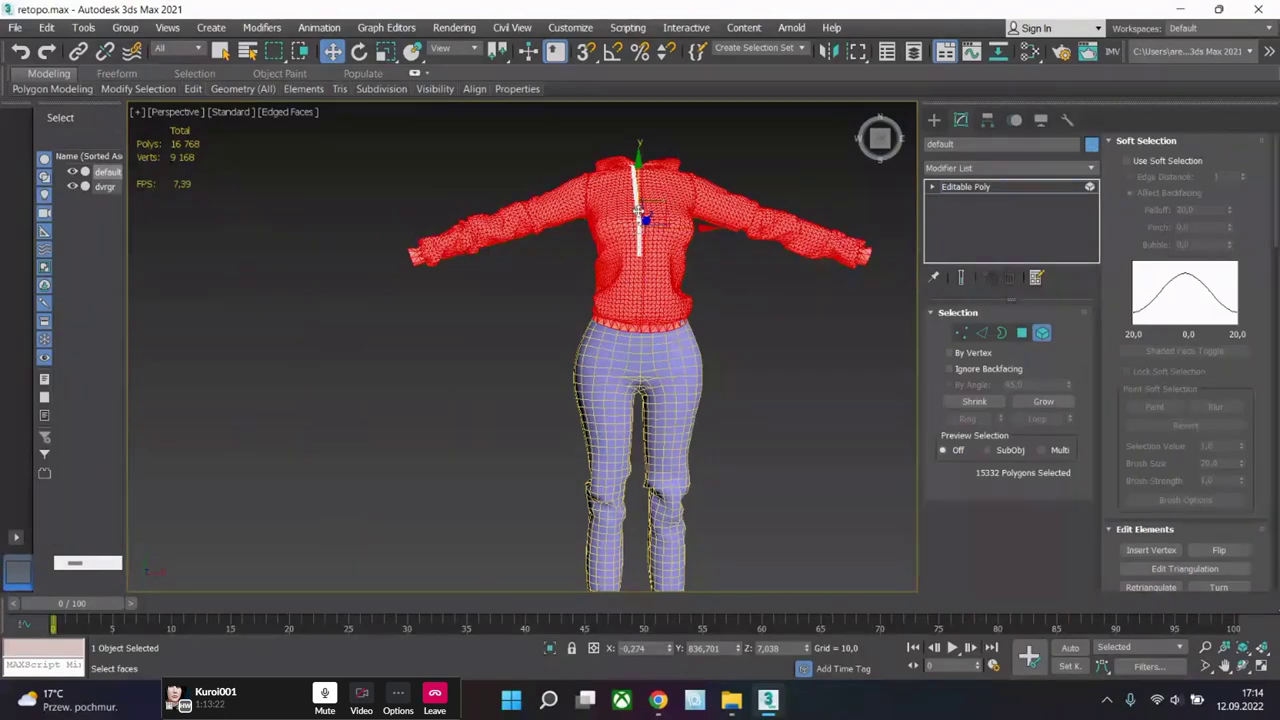
left_click(639, 233)
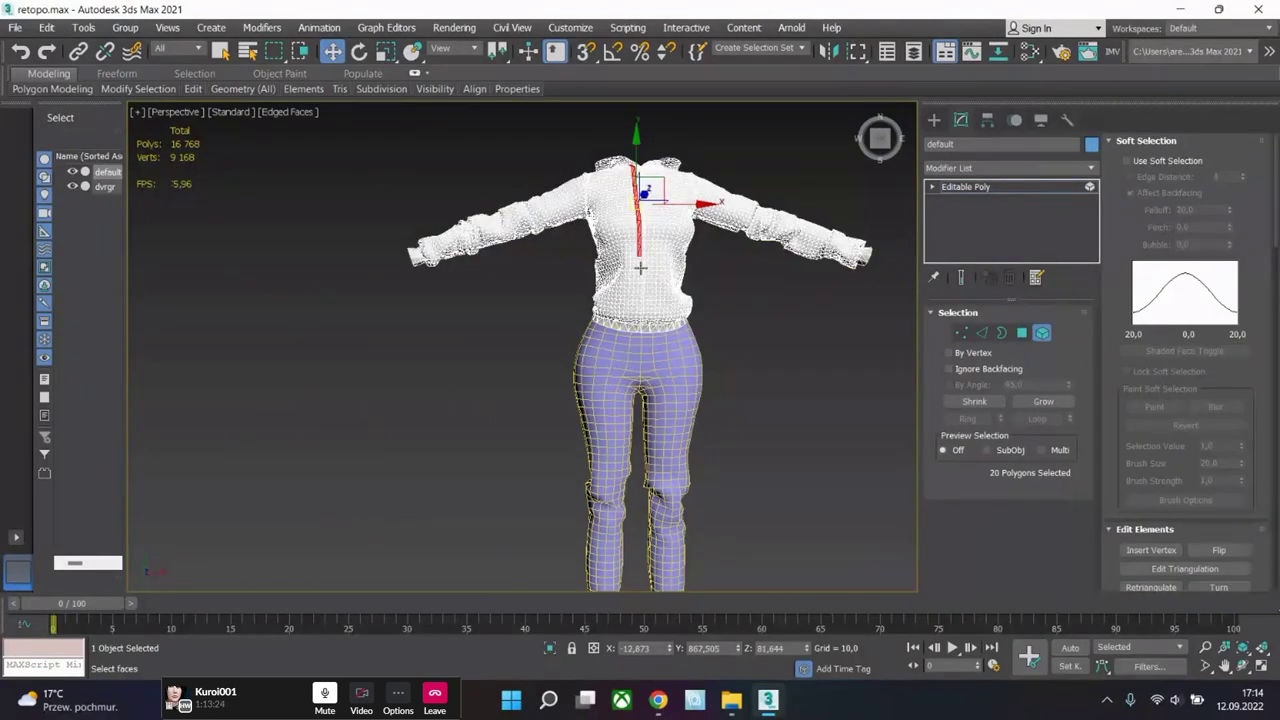
left_click(641, 268)
scroll(779, 284, "up", 3)
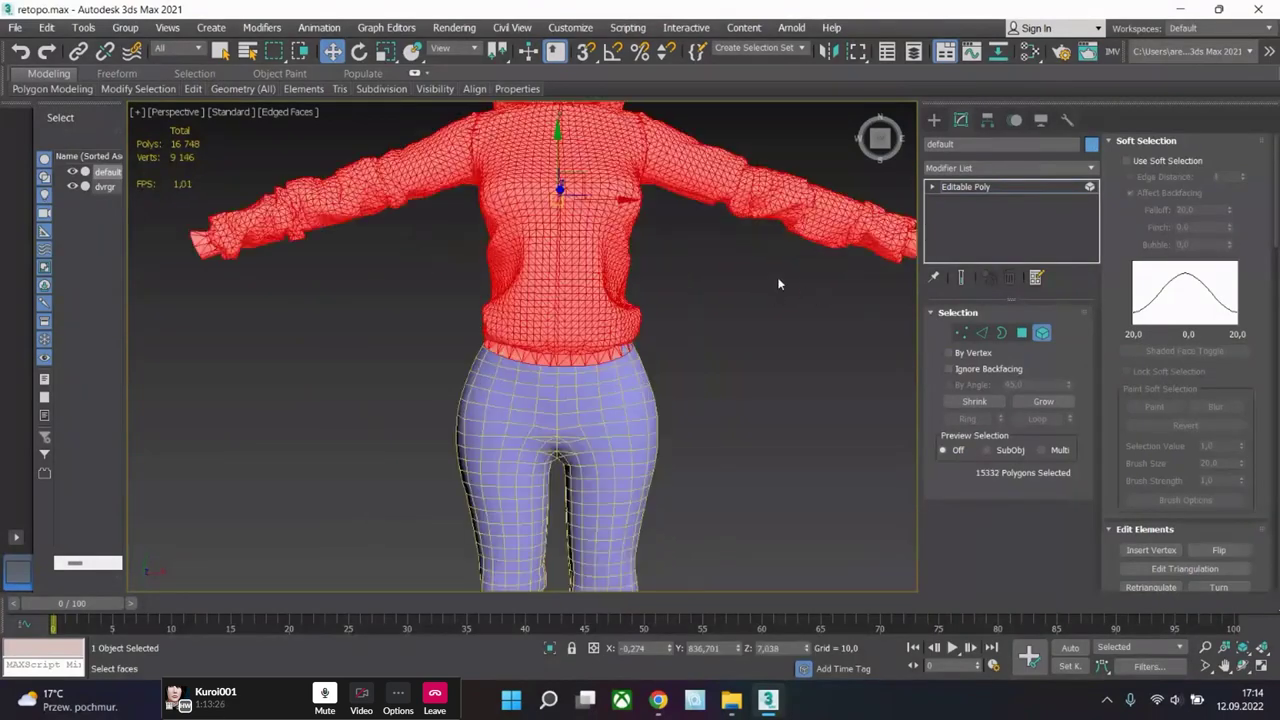
middle_click_drag(775, 284, 729, 380, "alt")
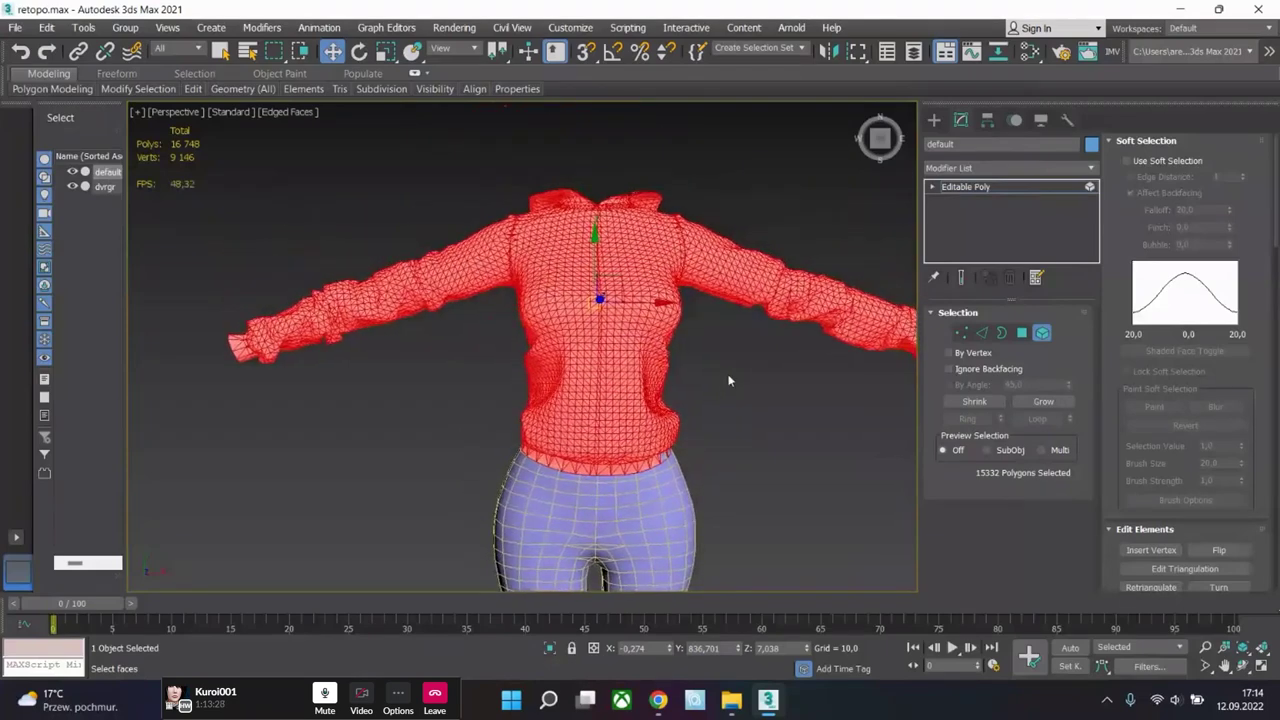
key("ctrl+z")
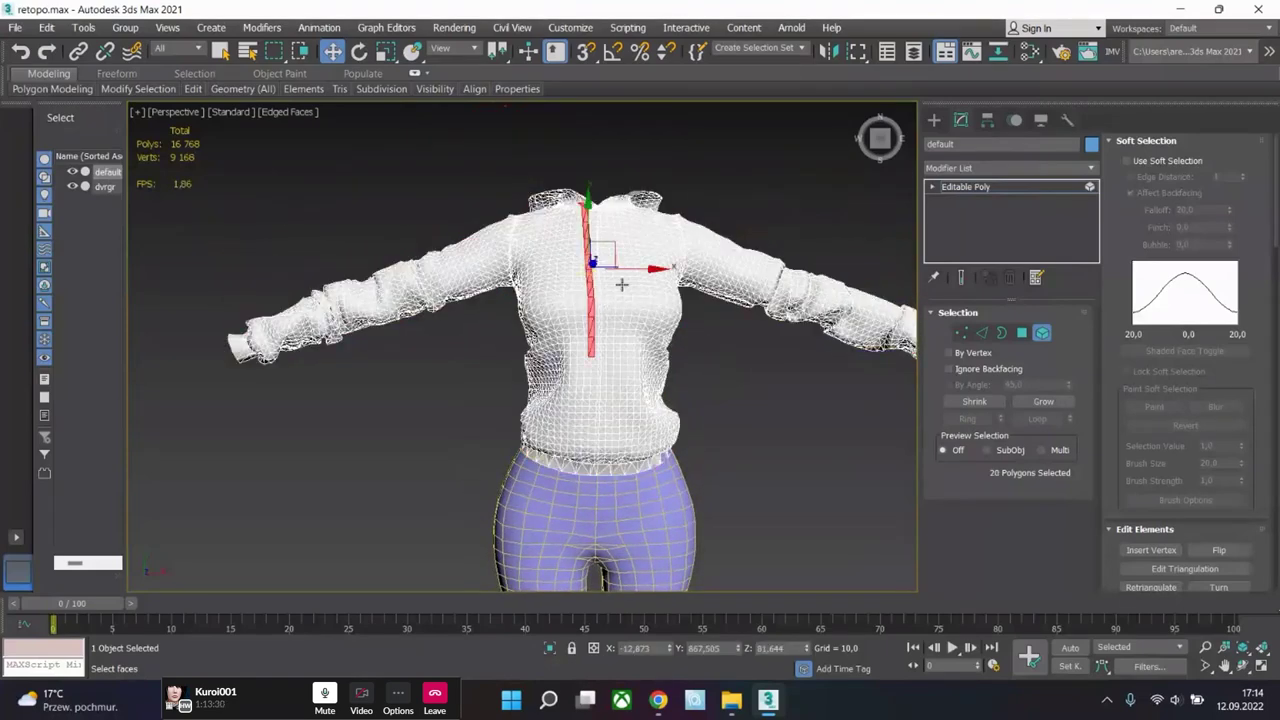
- Clone the zip strip to a new hoodie element, offset slightly to the right along X
left_click_drag(632, 270, 656, 270, "shift")
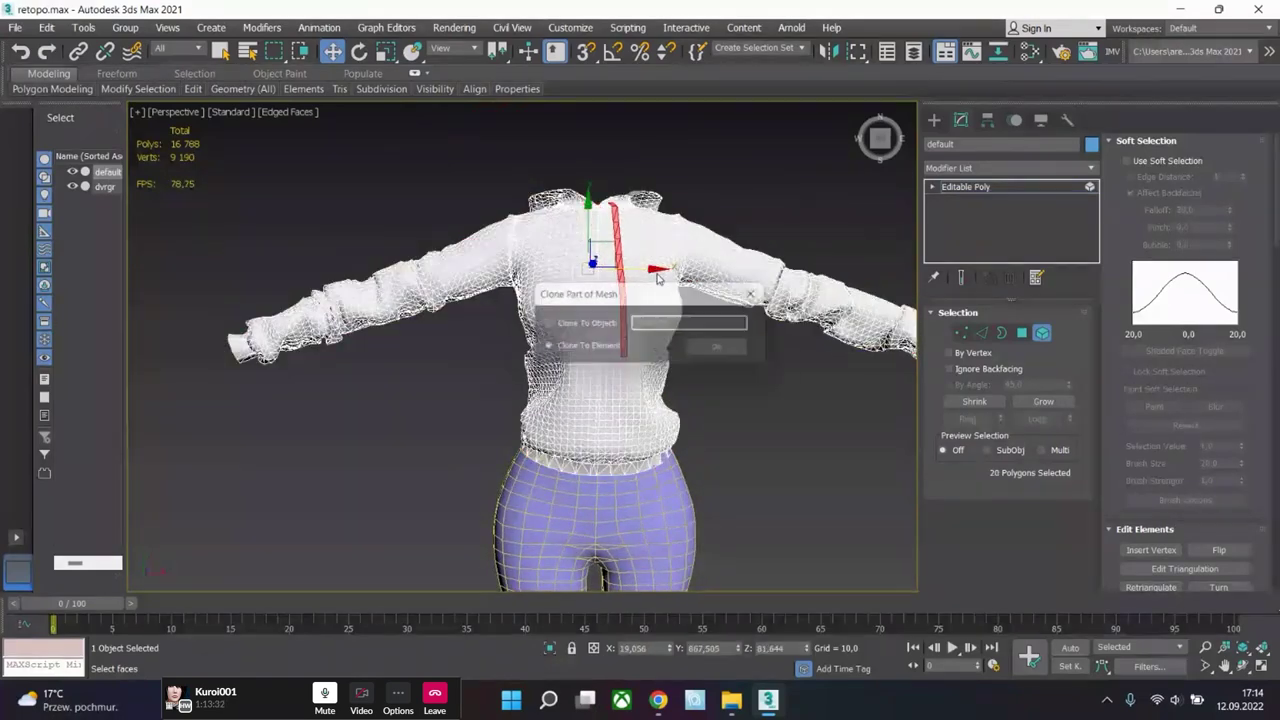
left_click(713, 353)
middle_click_drag(713, 353, 618, 335, "alt")
scroll(657, 432, "down", 2)
middle_click_drag(657, 432, 677, 437, "alt")
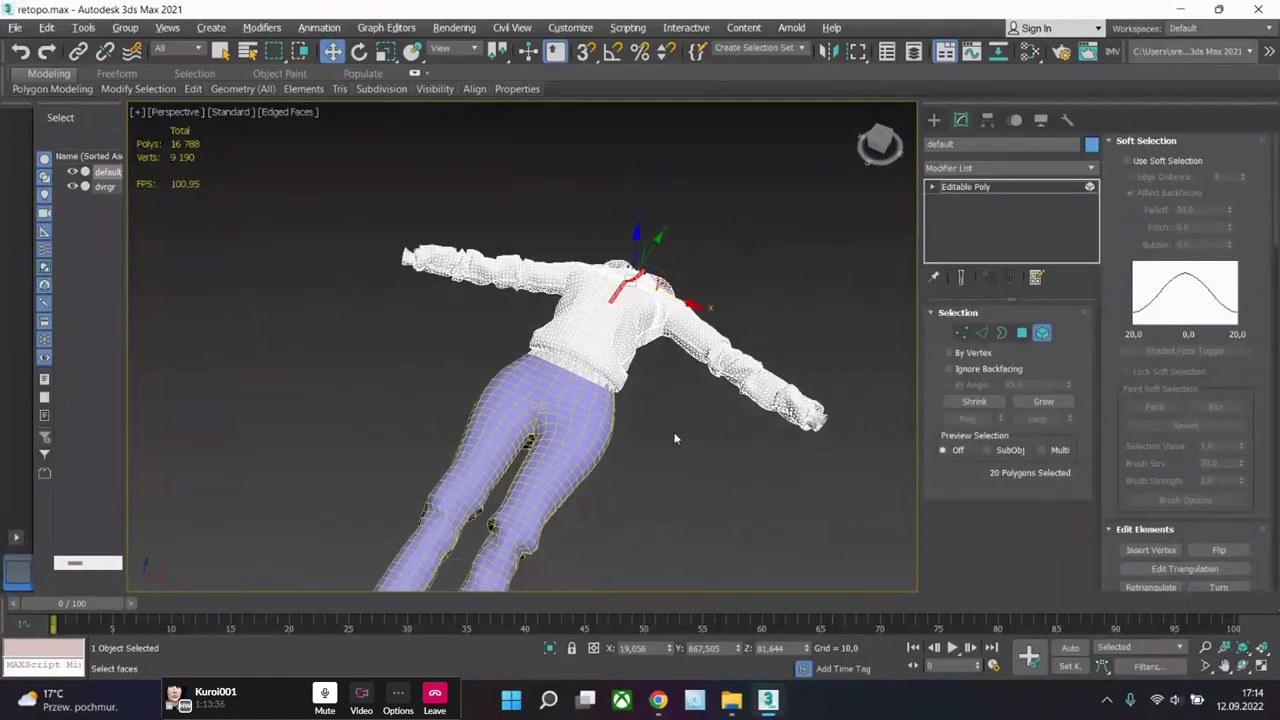
left_click(676, 438)
- Turn off Edged Faces (F4) and orbit to view the smooth-shaded hoodie body element
key("F4")
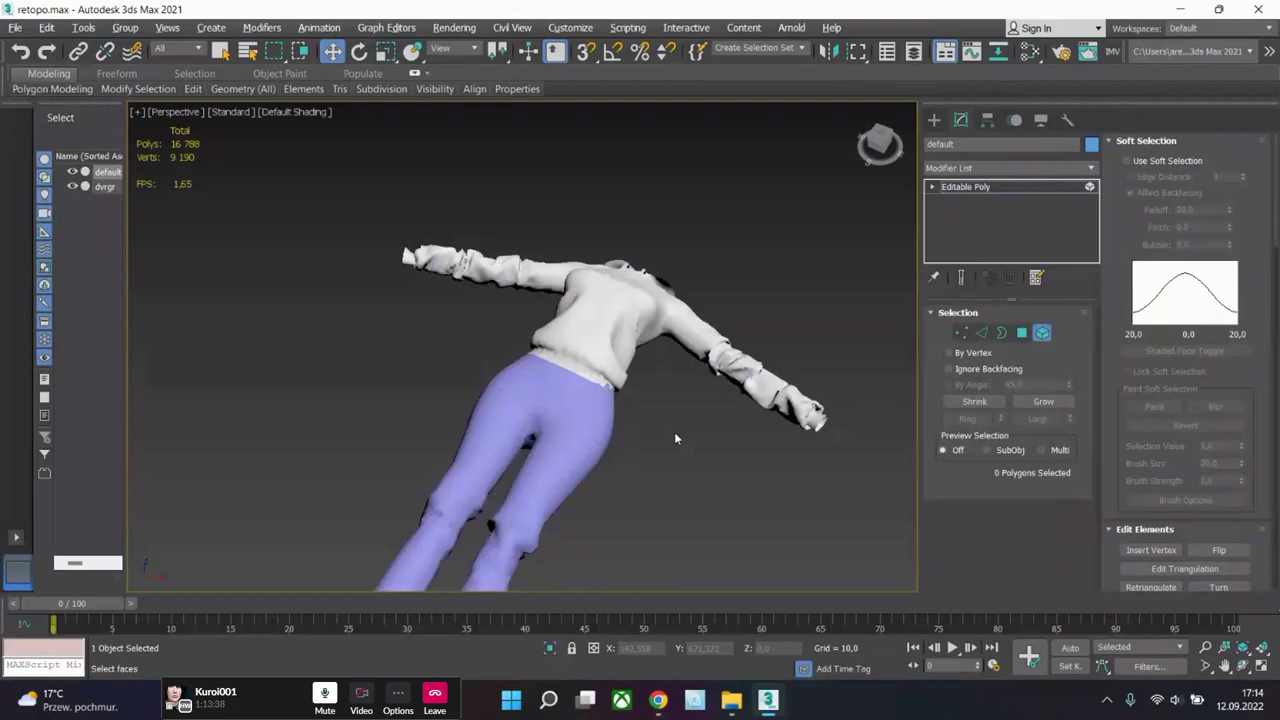
middle_click_drag(689, 467, 612, 246, "alt")
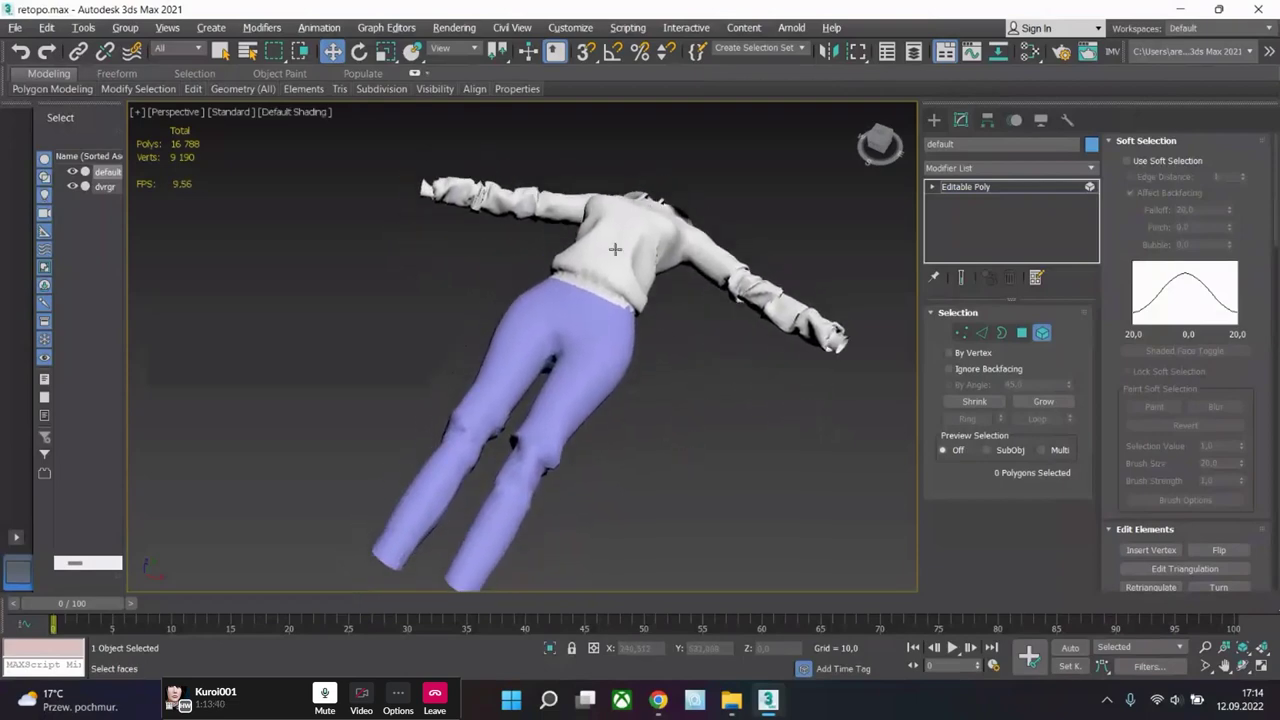
left_click(611, 245)
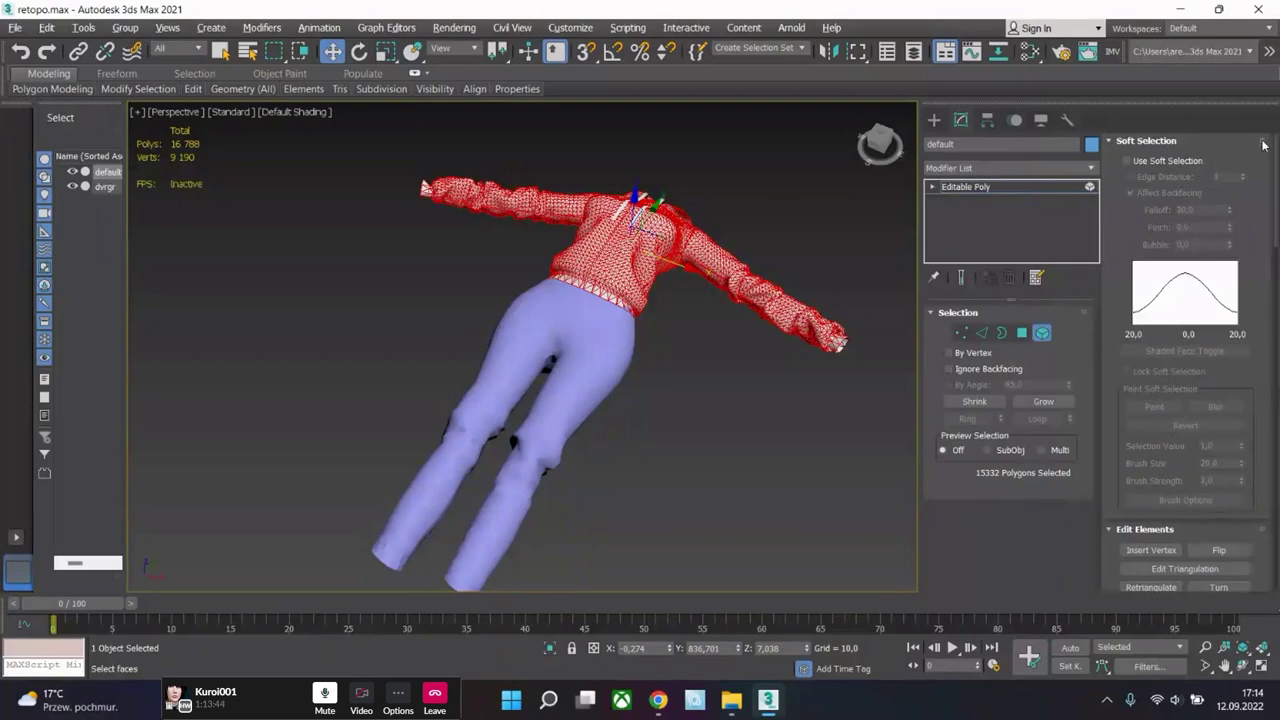
scroll(1260, 392, "down", 5)
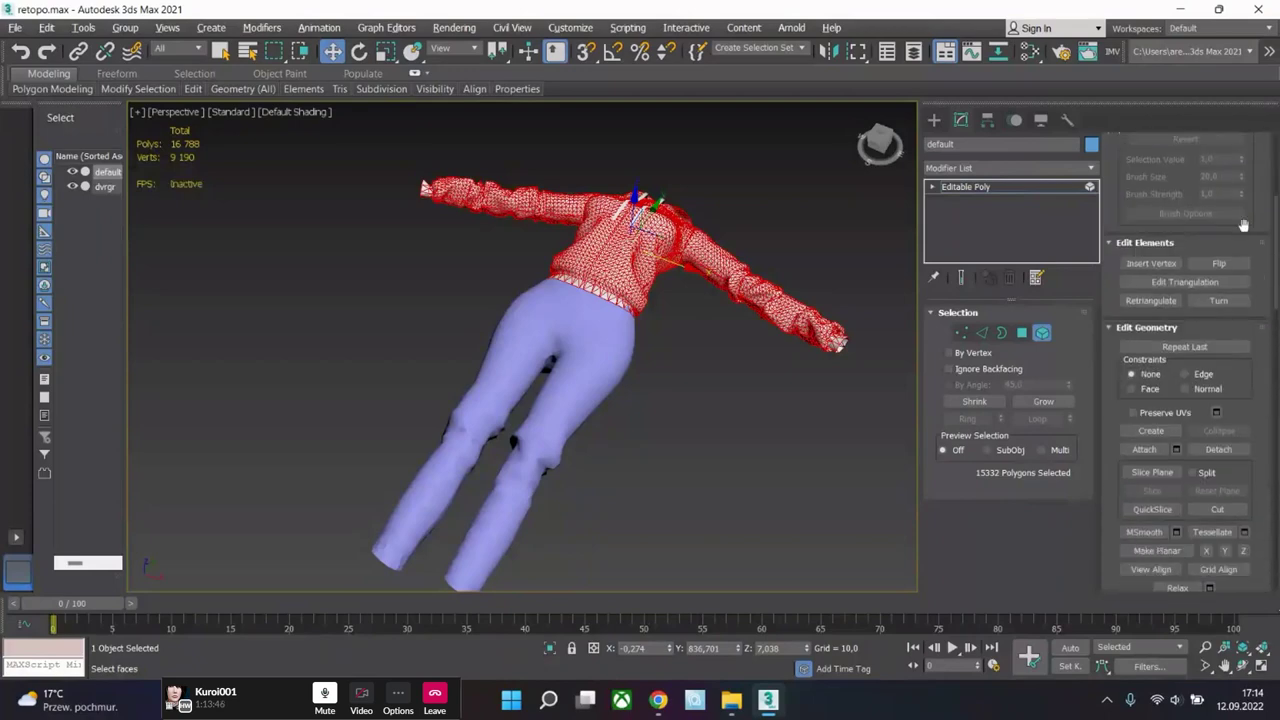
scroll(1254, 395, "down", 3)
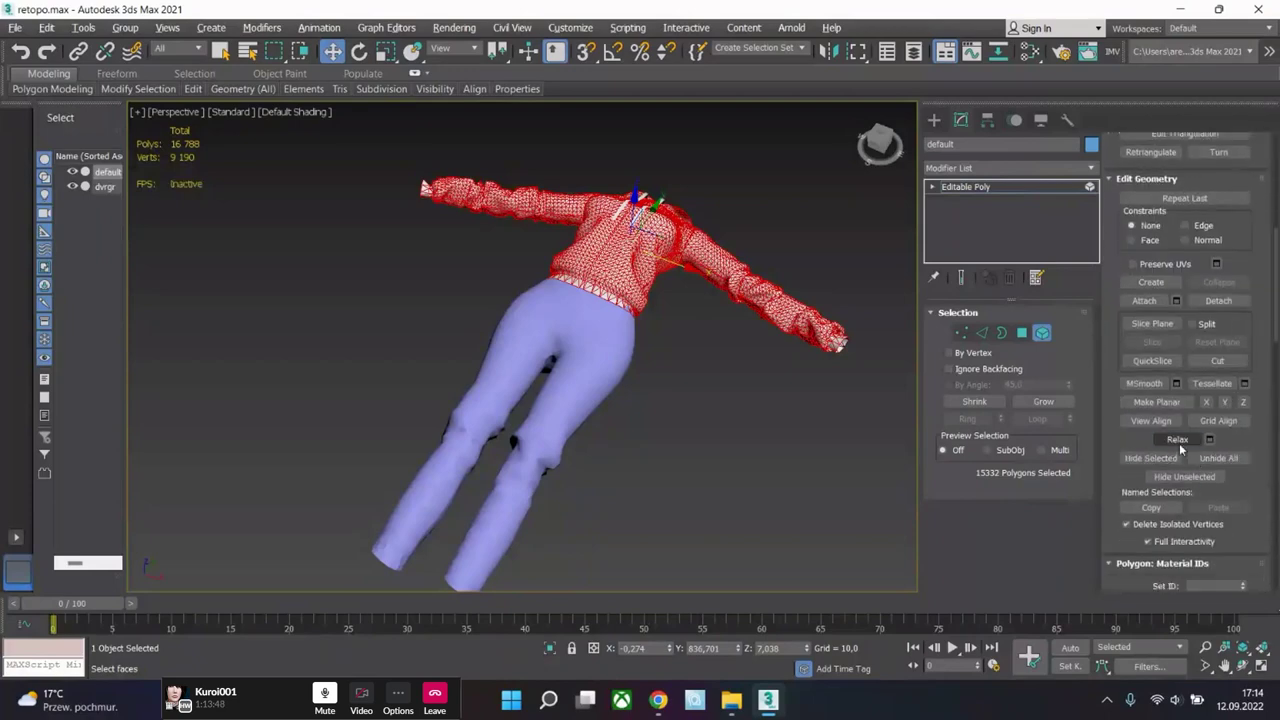
- Reselect the hoodie body element, review the Edit Geometry rollout, then deselect
left_click(689, 436)
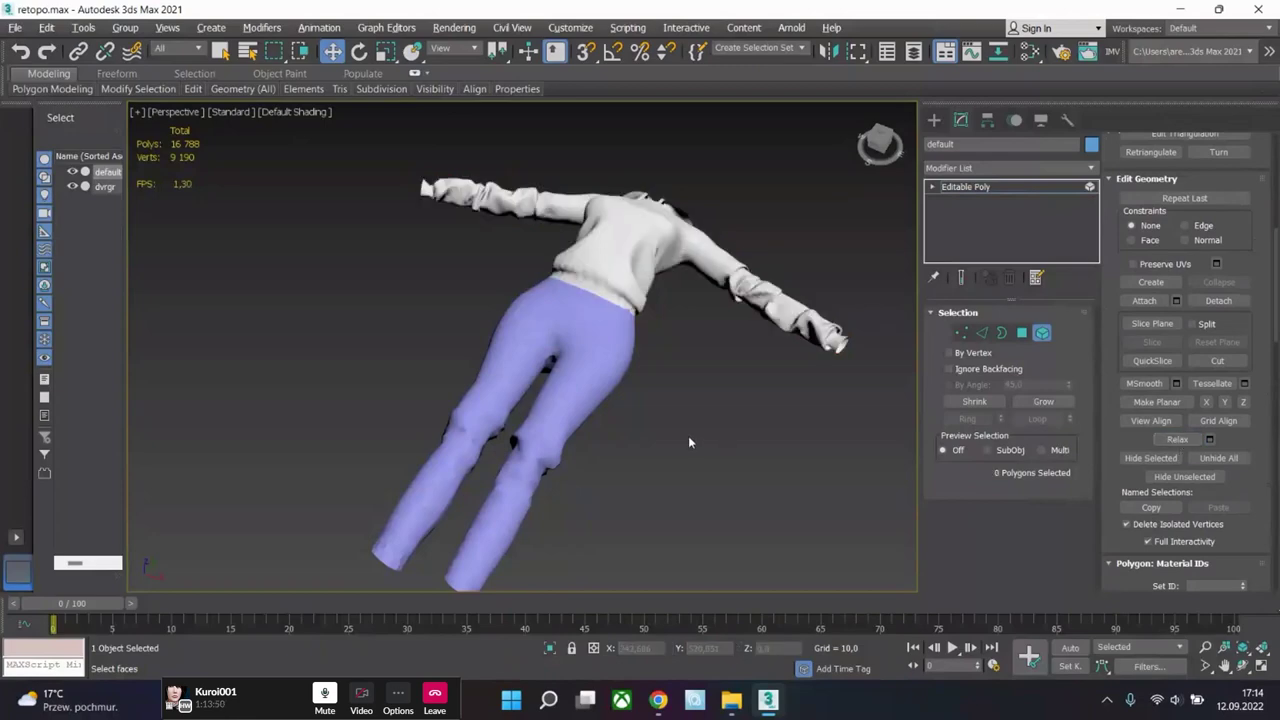
left_click(744, 298)
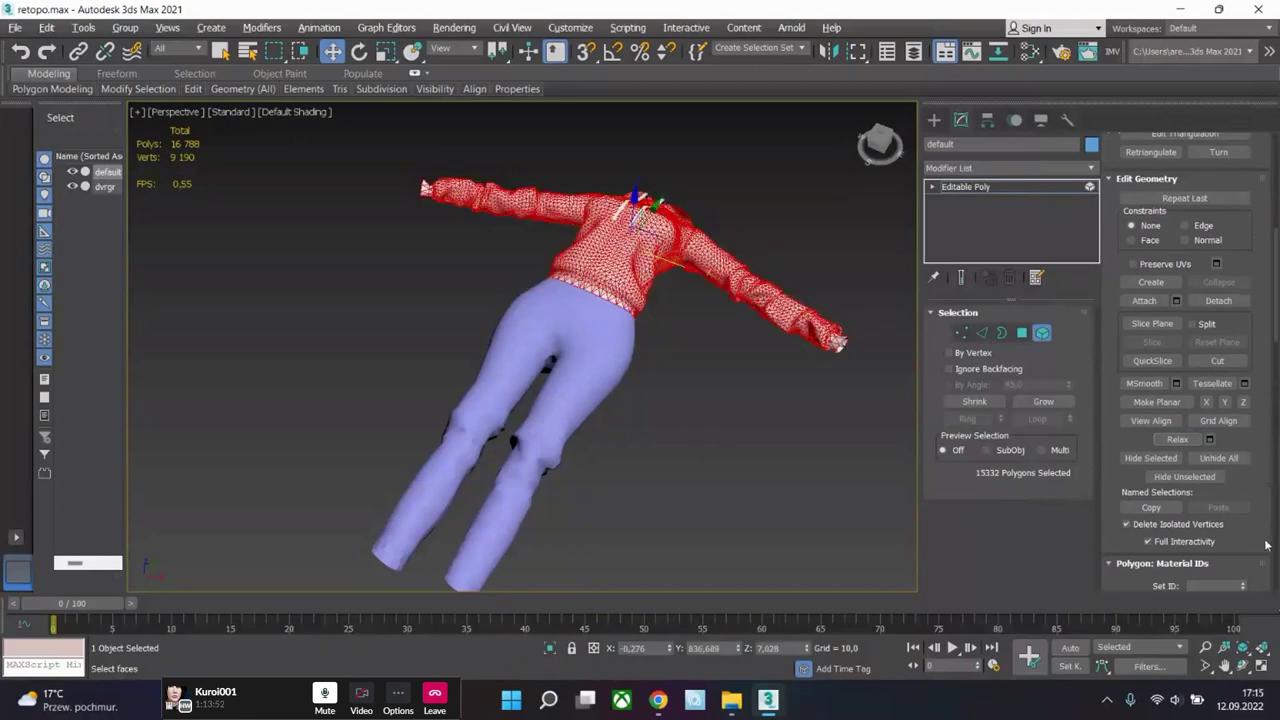
left_click_drag(1264, 493, 1258, 231)
left_click(763, 445)
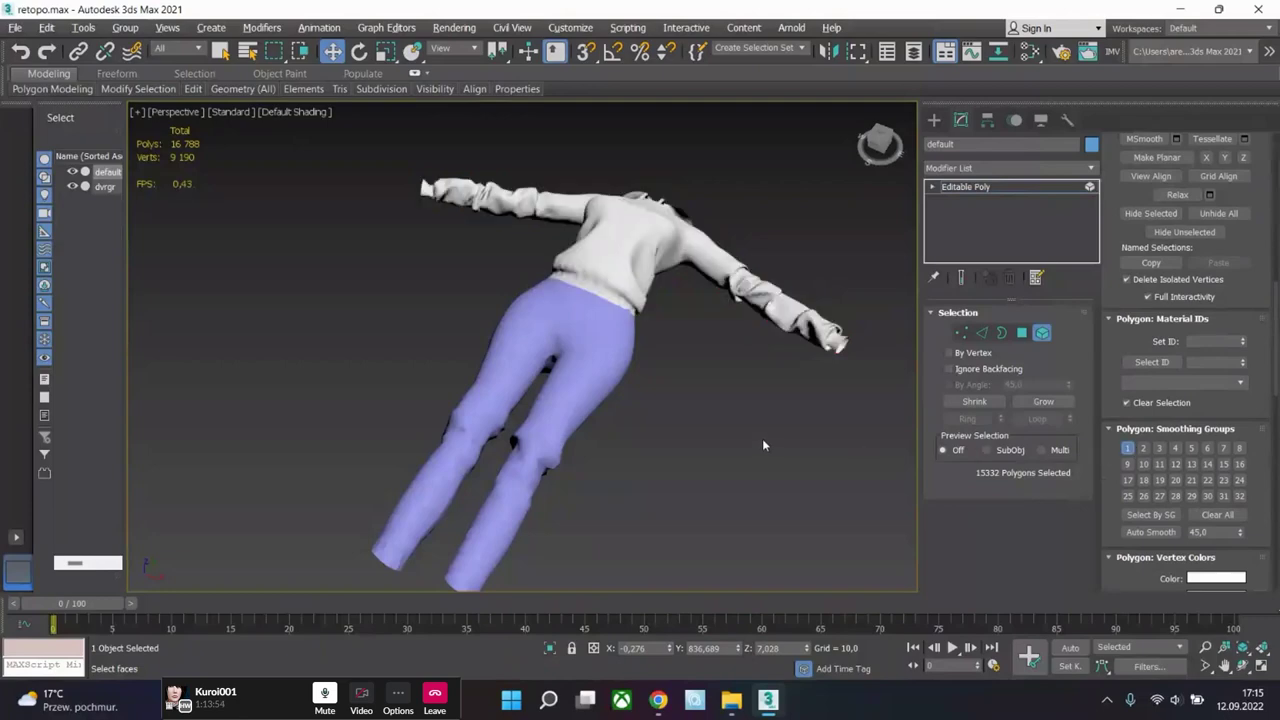